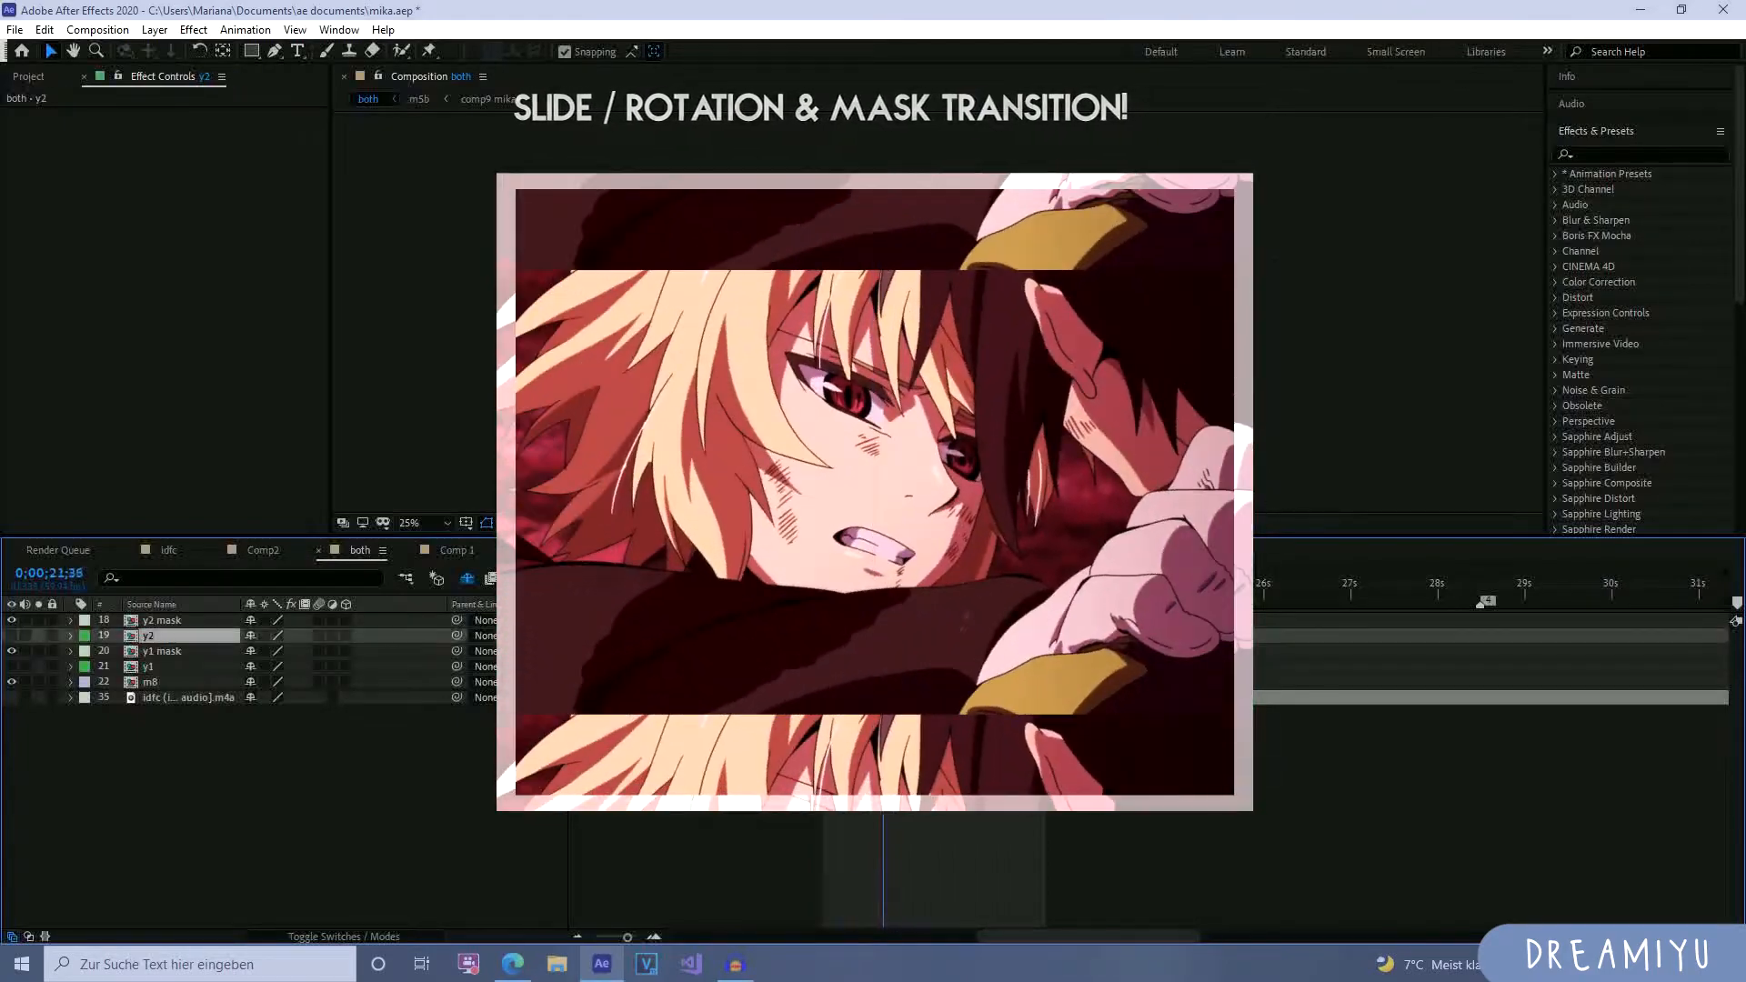
Inspect the m8, y1 mask and y1 clips by scrubbing and toggling the two y1 layers' visibility.
drag(881, 593, 935, 617)
click(844, 682)
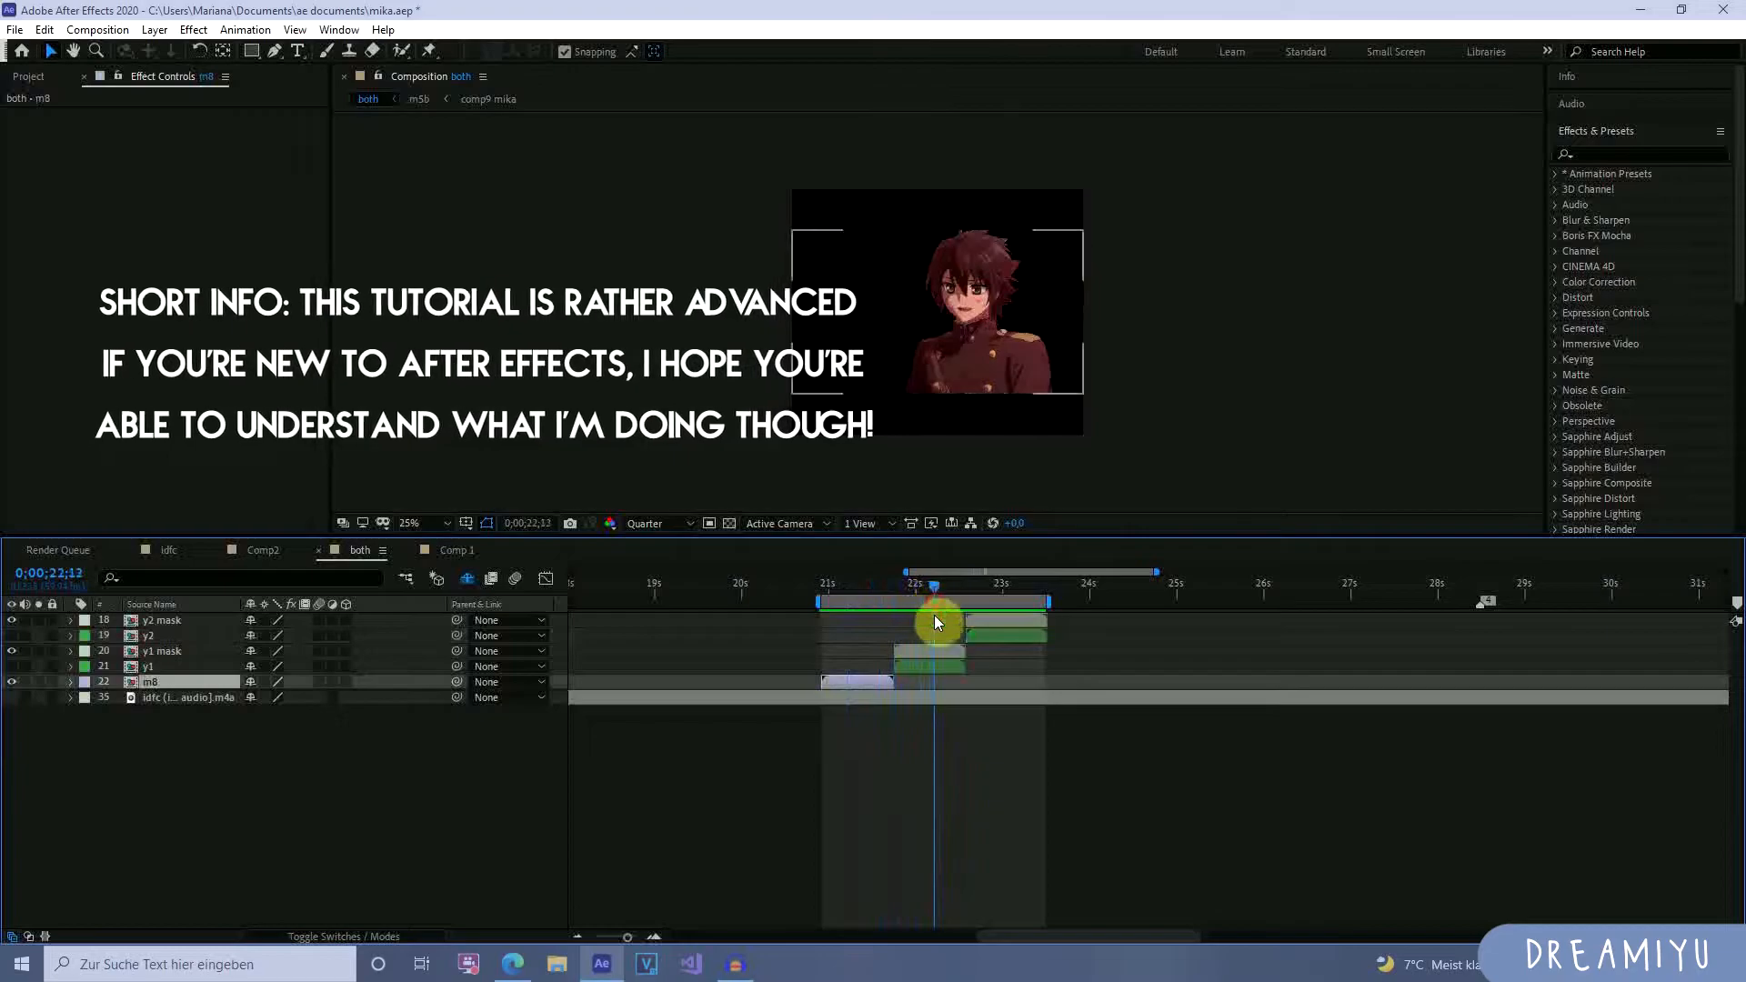
click(915, 651)
click(11, 652)
click(11, 668)
click(11, 667)
click(11, 653)
click(12, 653)
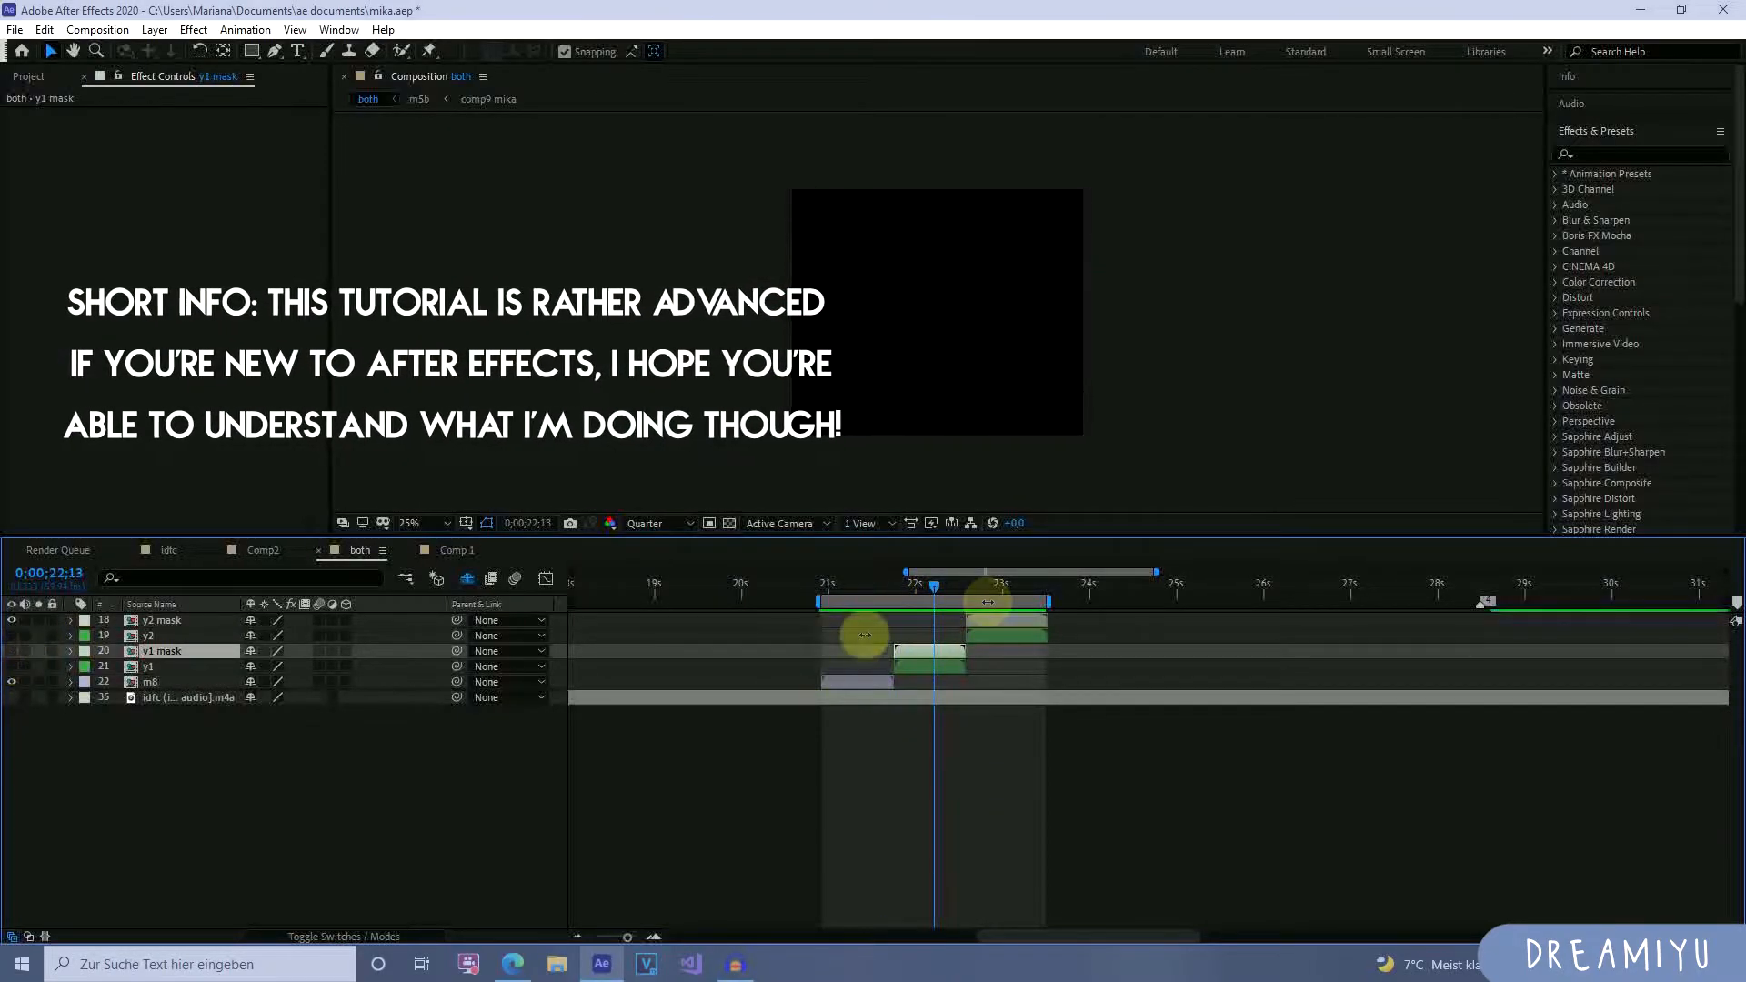
Compare the y2 mask and y2 layers around 0;00;22;47, then make all y1 and y2 layers visible.
click(982, 590)
click(989, 621)
click(11, 621)
click(11, 636)
click(10, 636)
drag(989, 591, 985, 591)
click(11, 622)
click(11, 635)
click(12, 651)
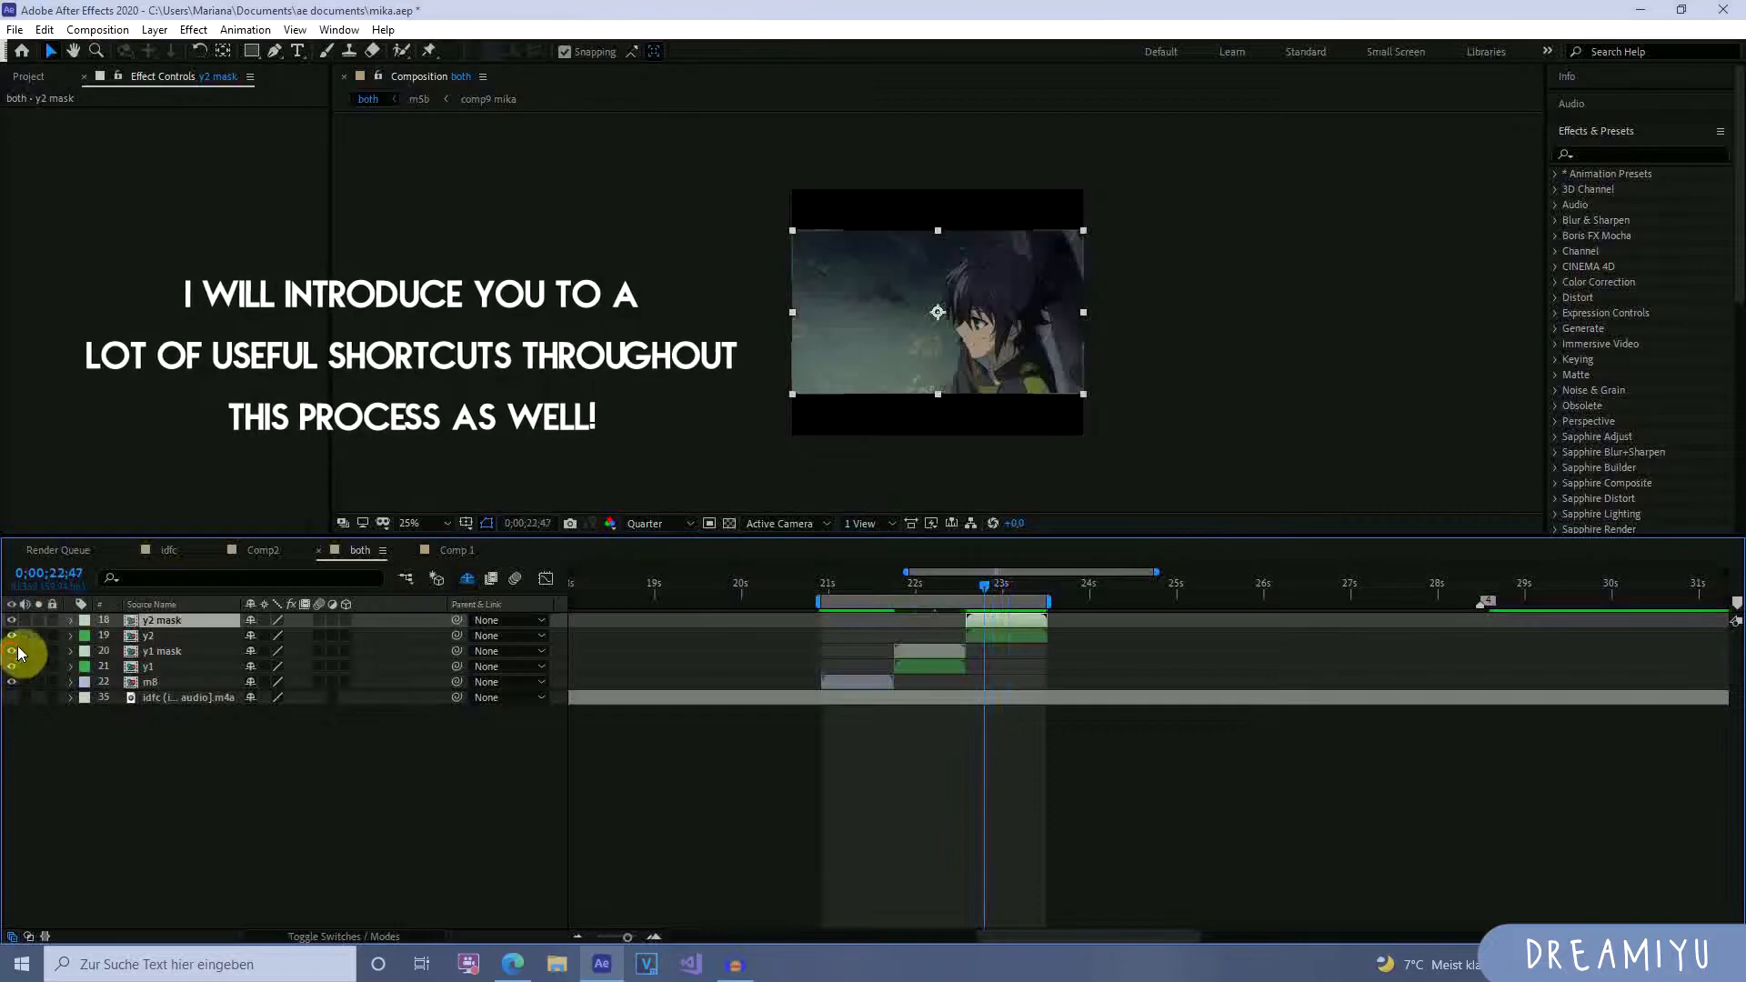
Preview the cut from the m8 clip into the y1 clips.
drag(986, 591, 924, 645)
click(936, 651)
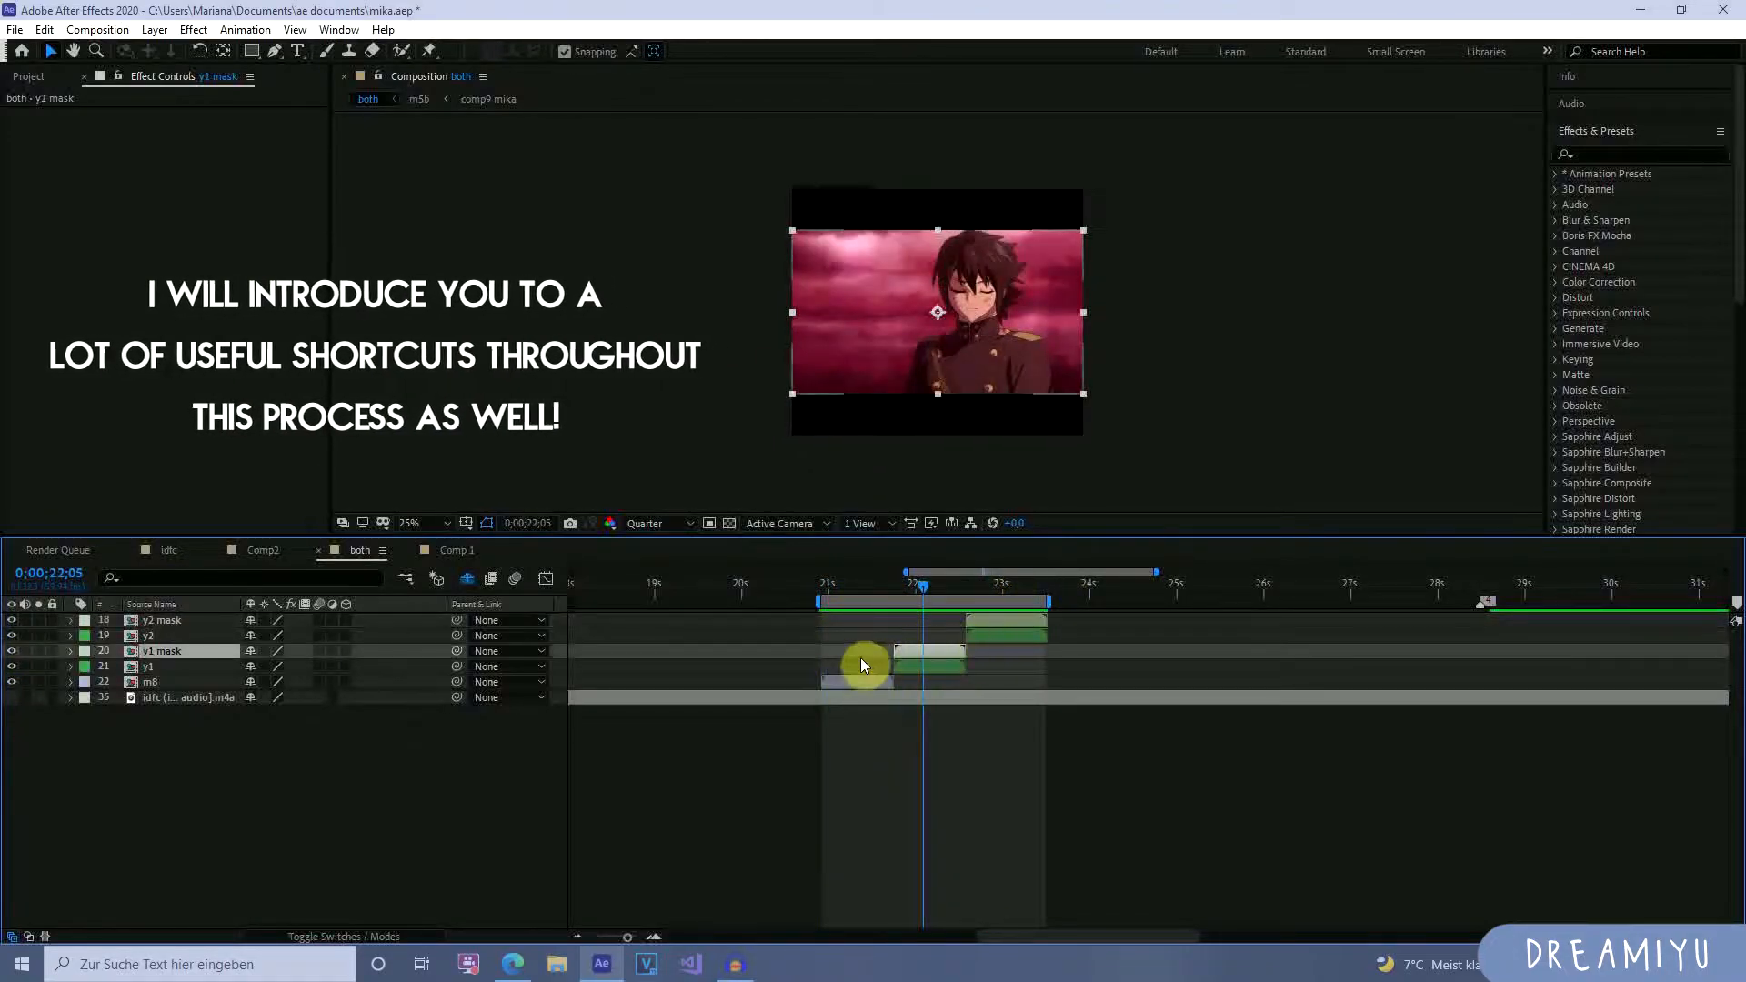
drag(924, 592, 899, 591)
key(space)
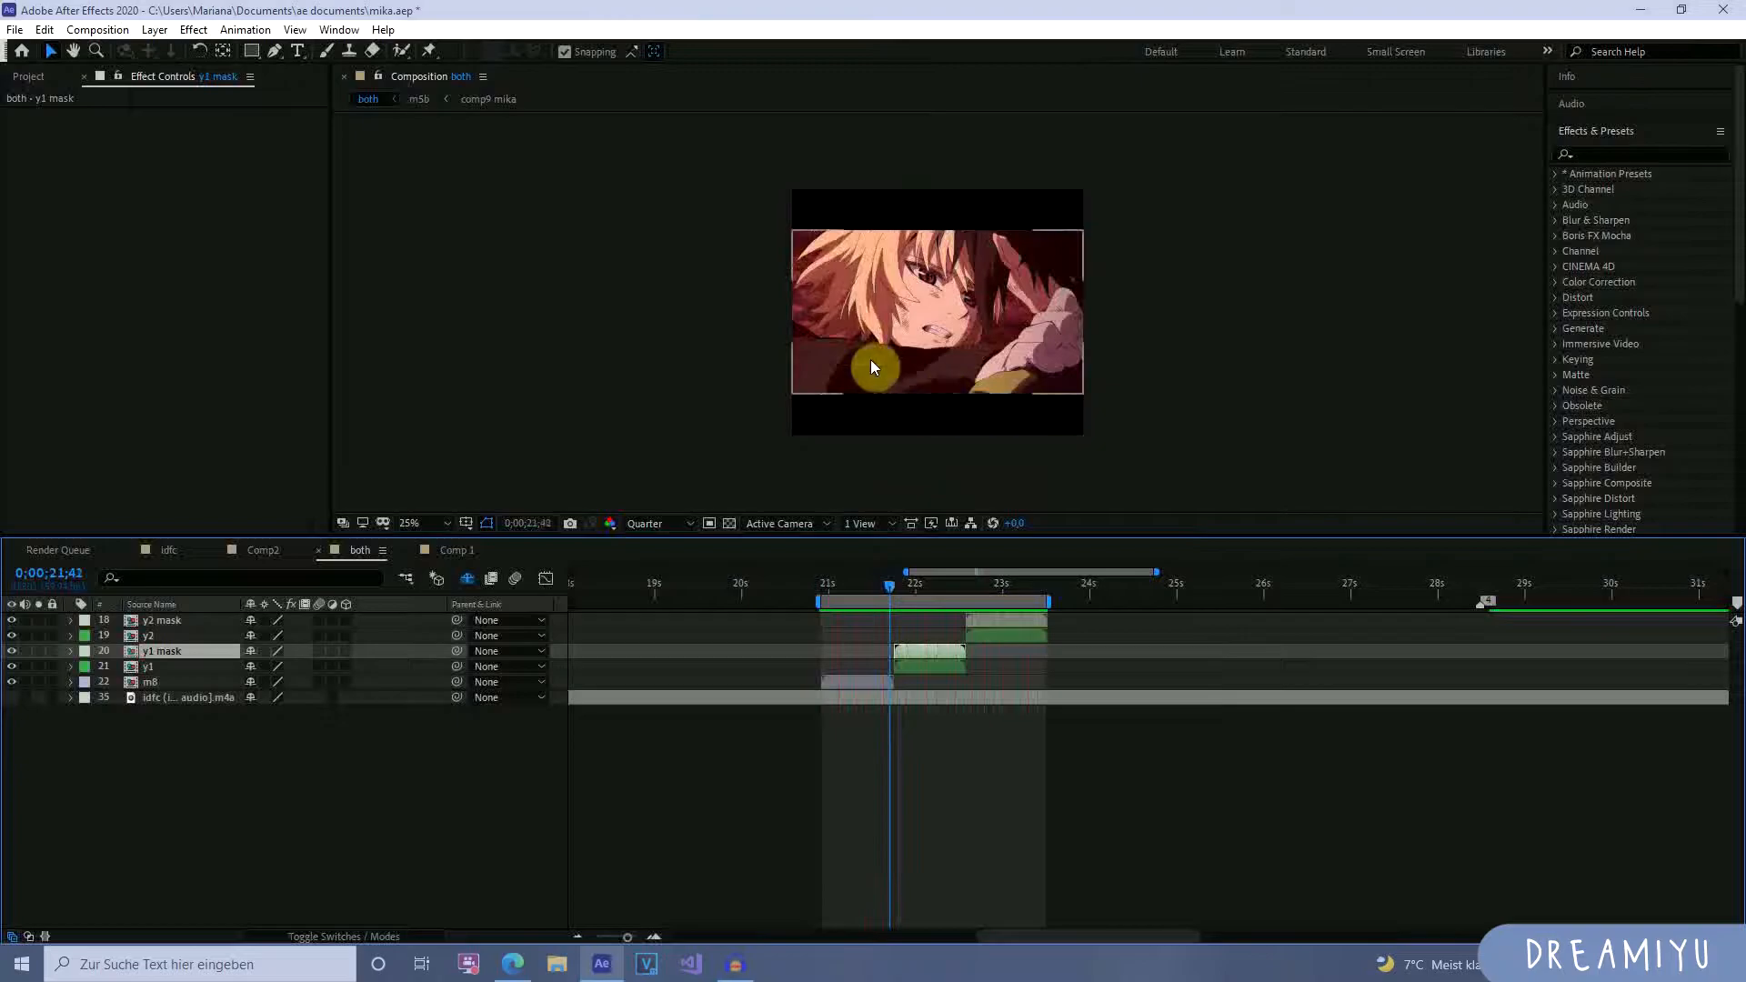
Review the size and frame rate in the composition settings of "both".
key(super+k)
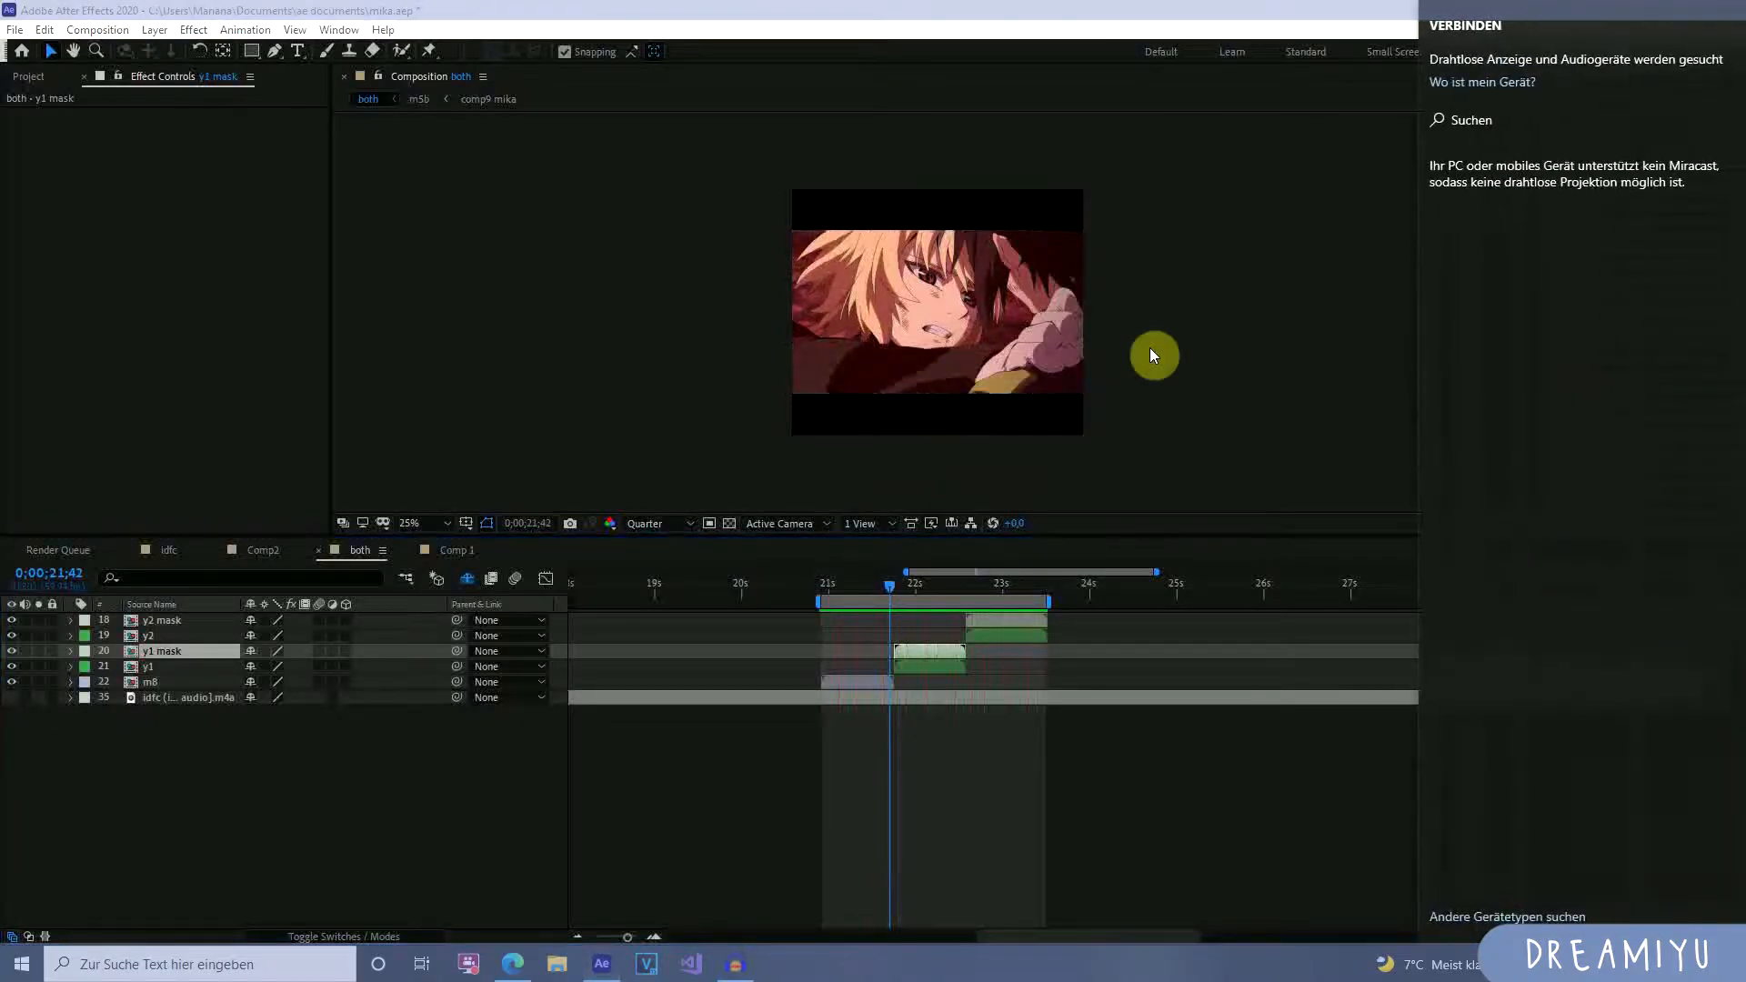
click(1175, 10)
key(ctrl+k)
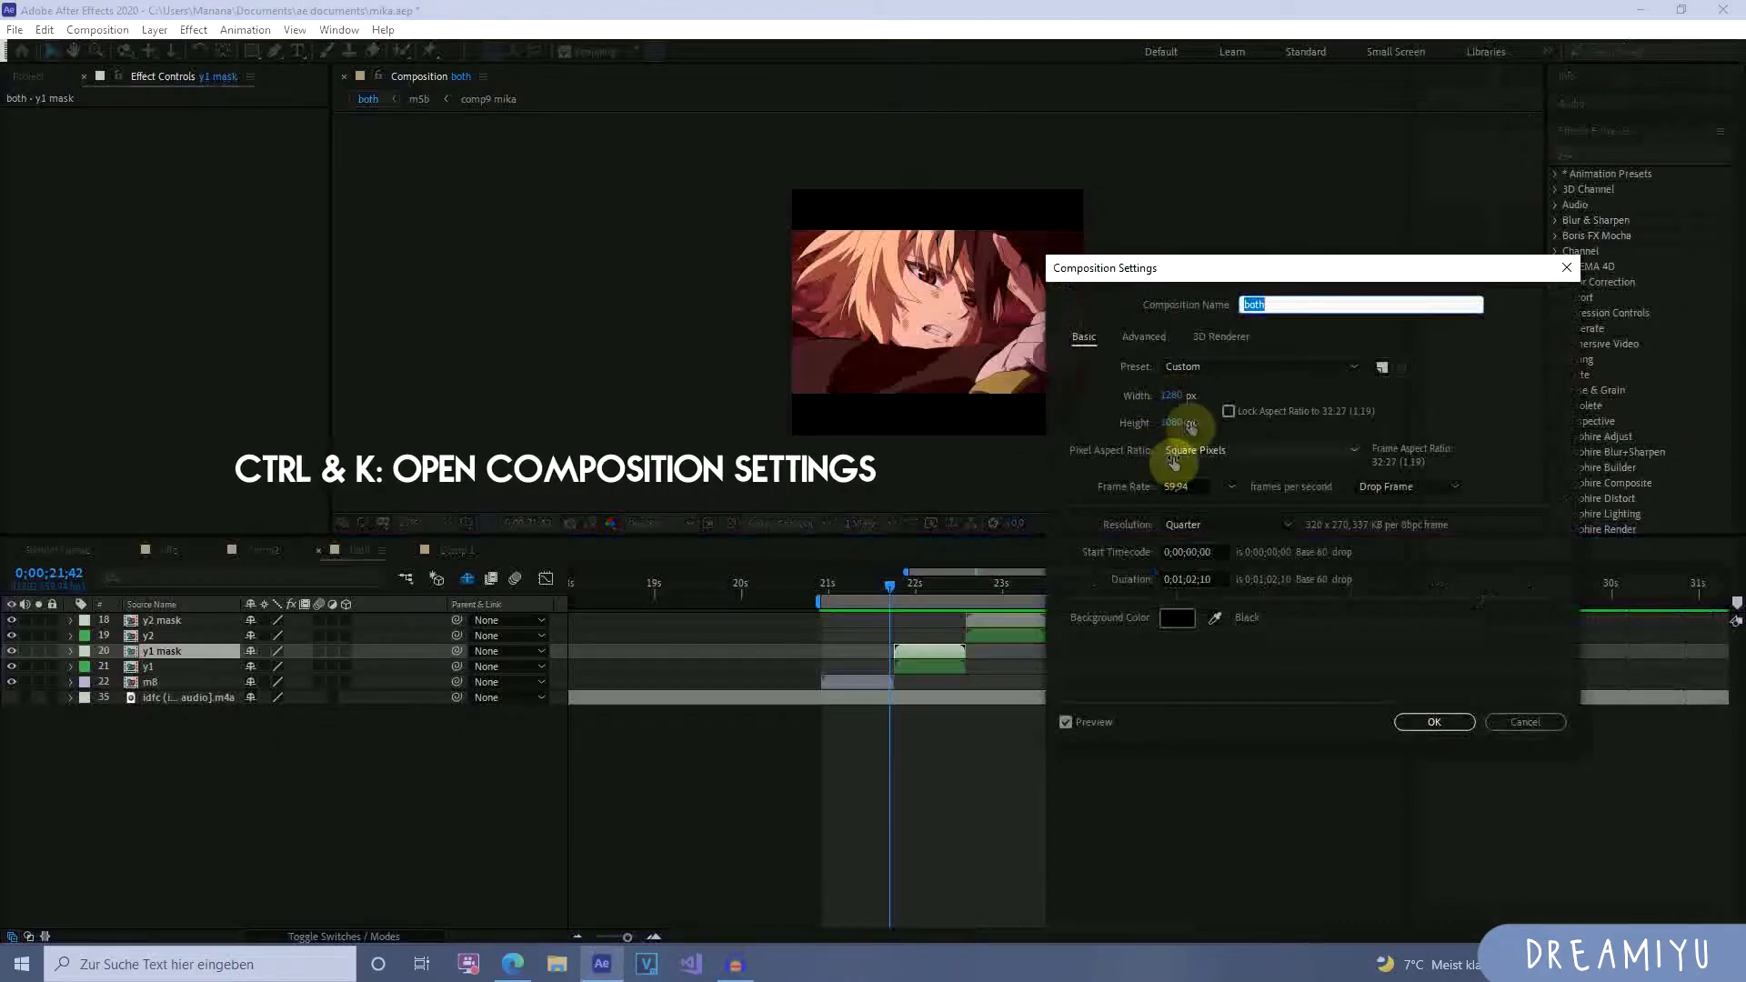
click(1455, 724)
Freeze the m8 layer on its last frame.
click(655, 938)
drag(908, 583, 848, 701)
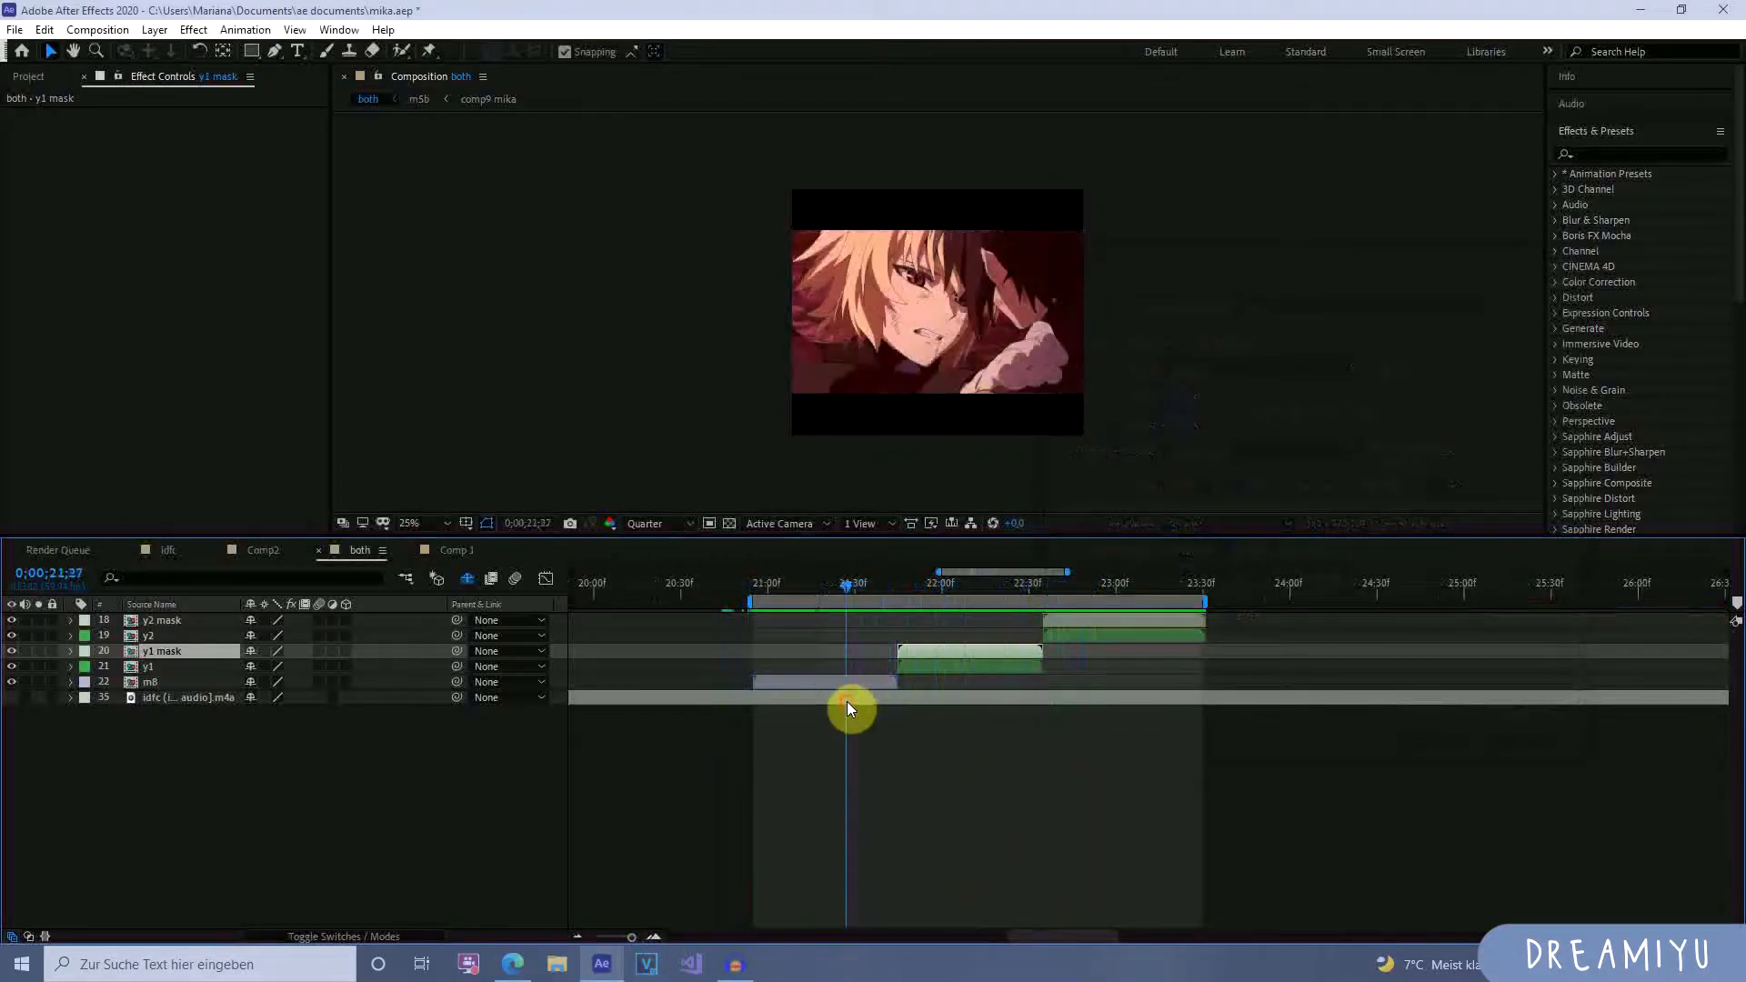
click(876, 681)
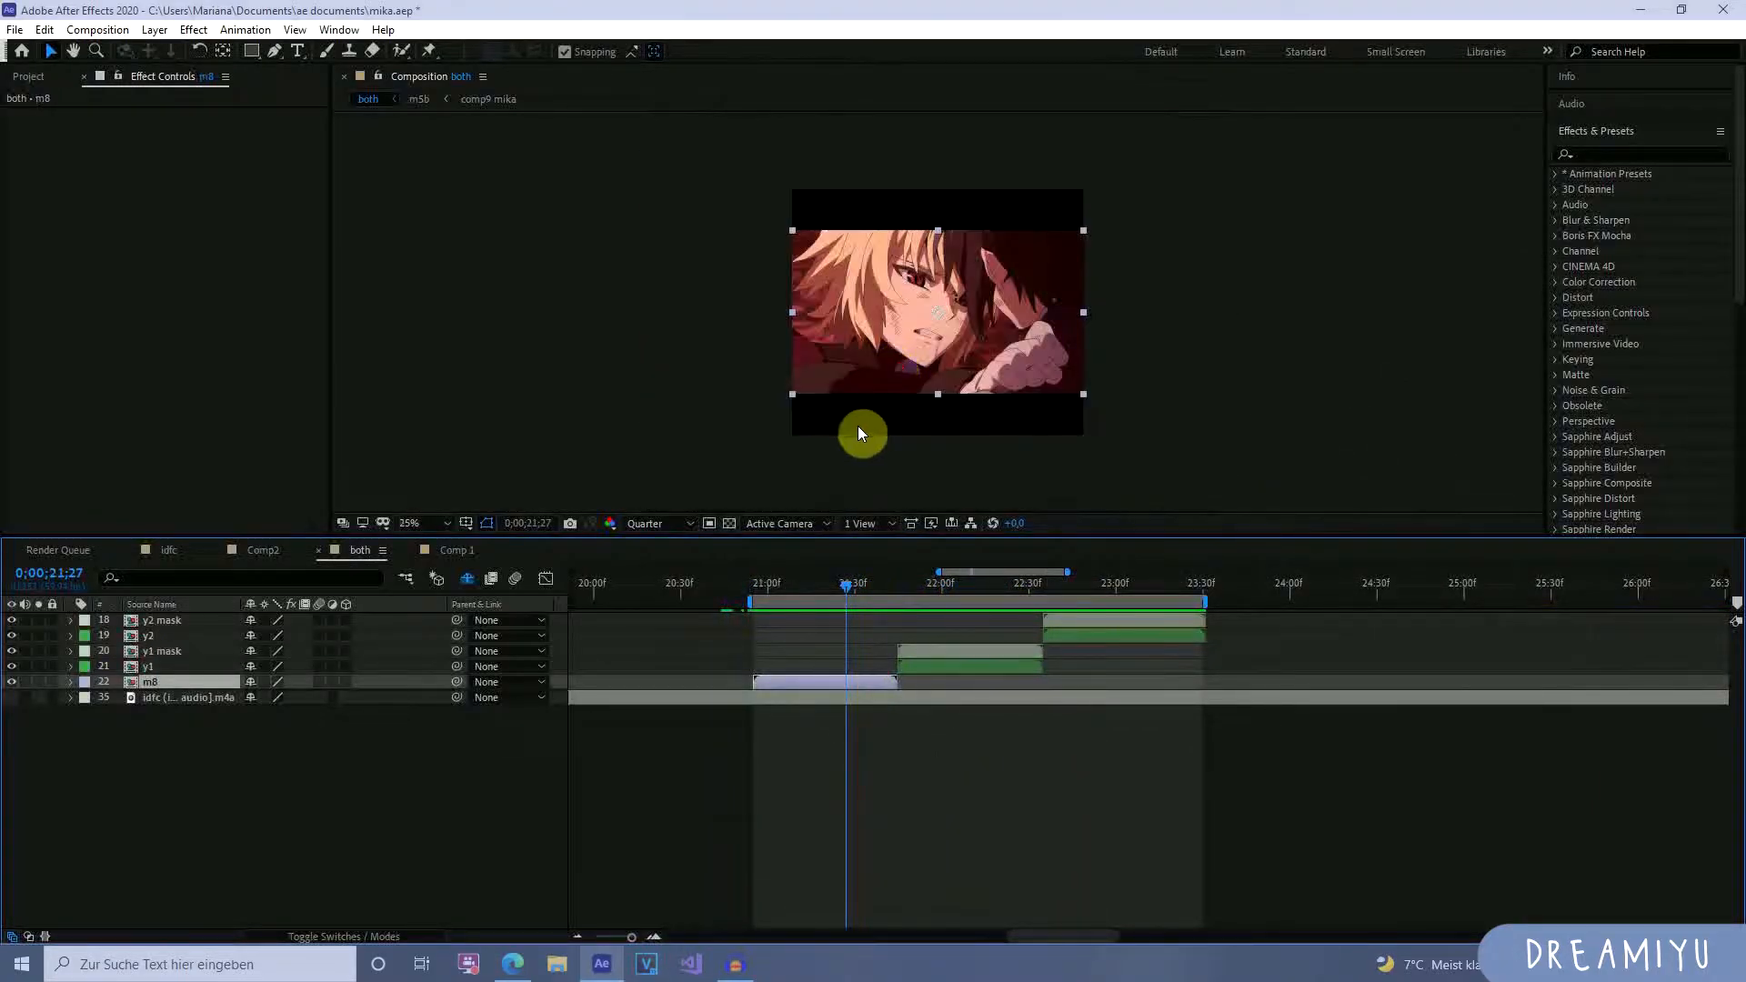
drag(860, 589, 871, 684)
right_click(871, 684)
mouse_move(1000, 261)
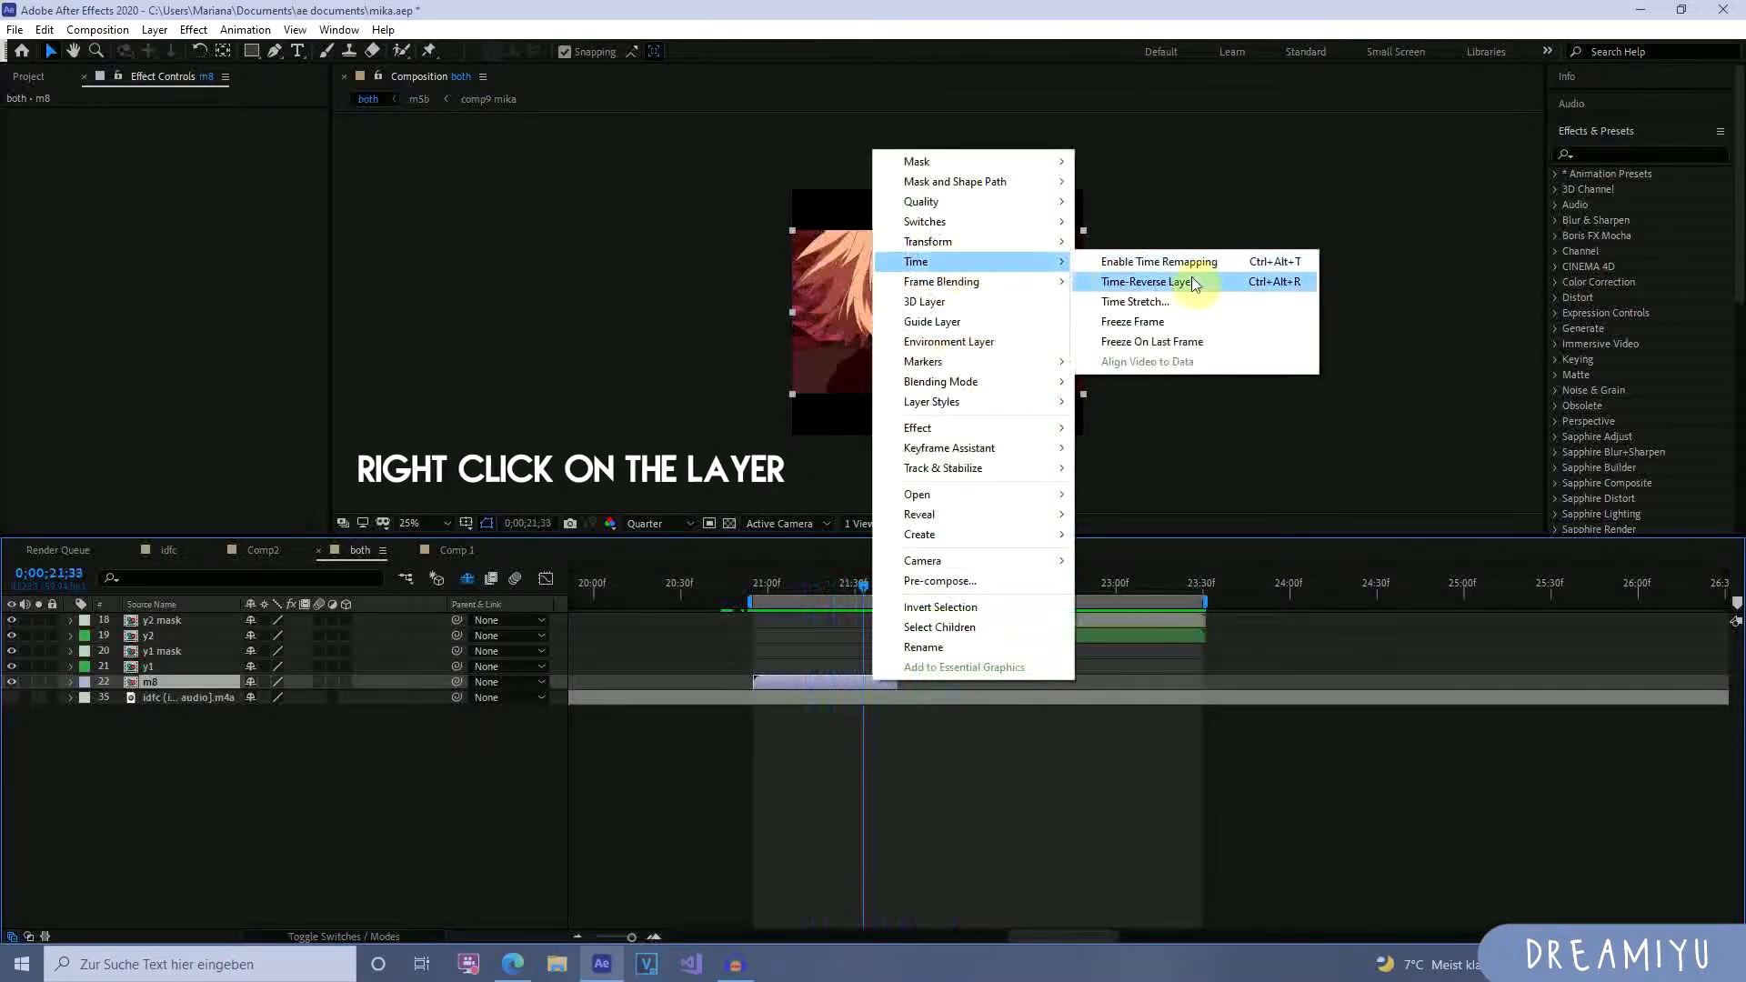
click(1164, 342)
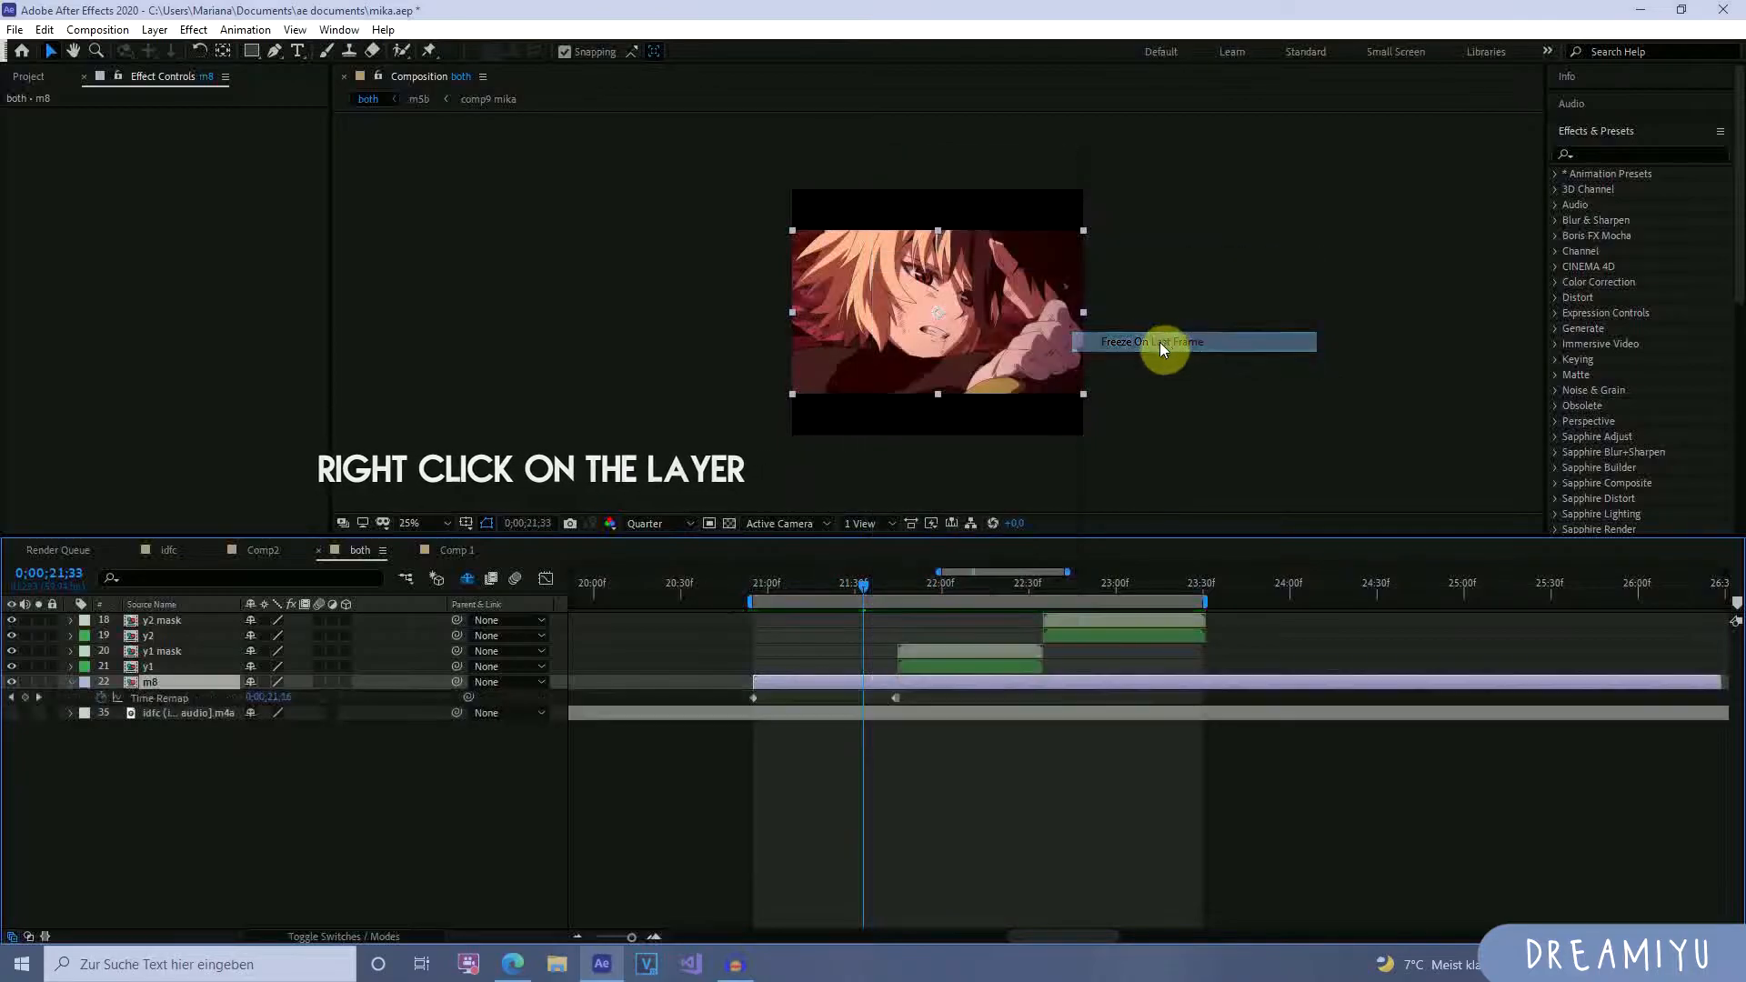
Hide the y1 mask and y1 layers to reveal the extended m8 clip underneath.
drag(871, 583, 939, 620)
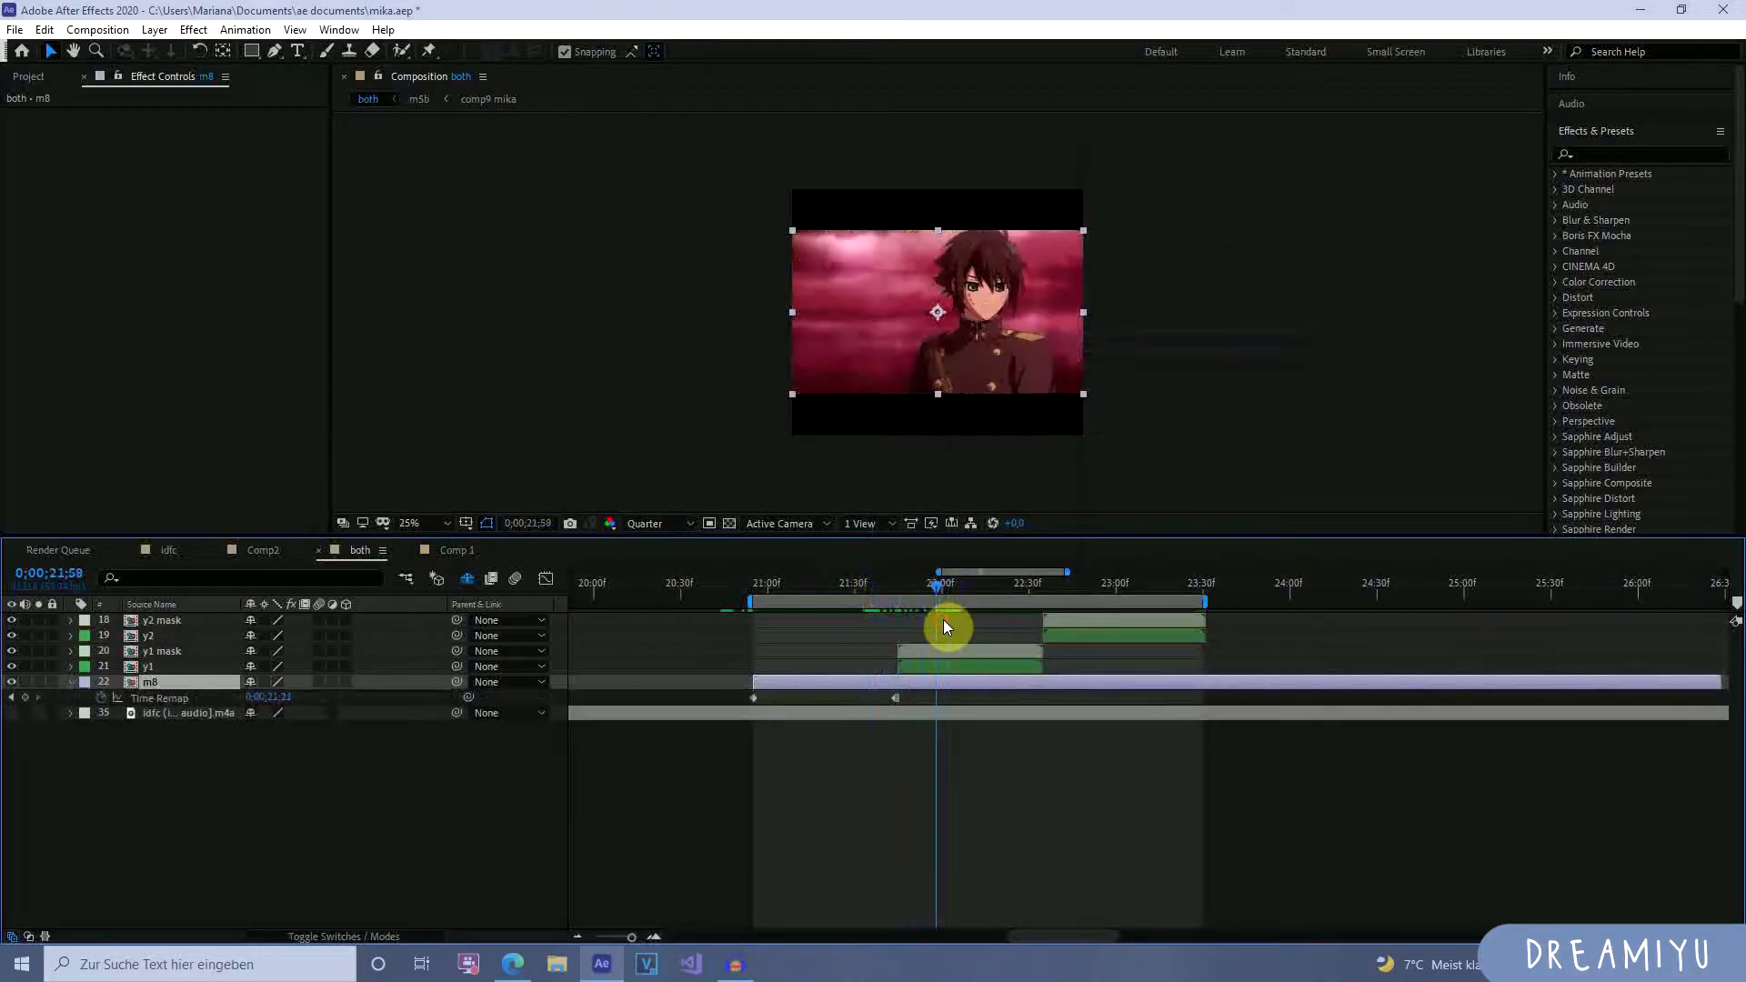
click(8, 665)
click(21, 667)
click(11, 652)
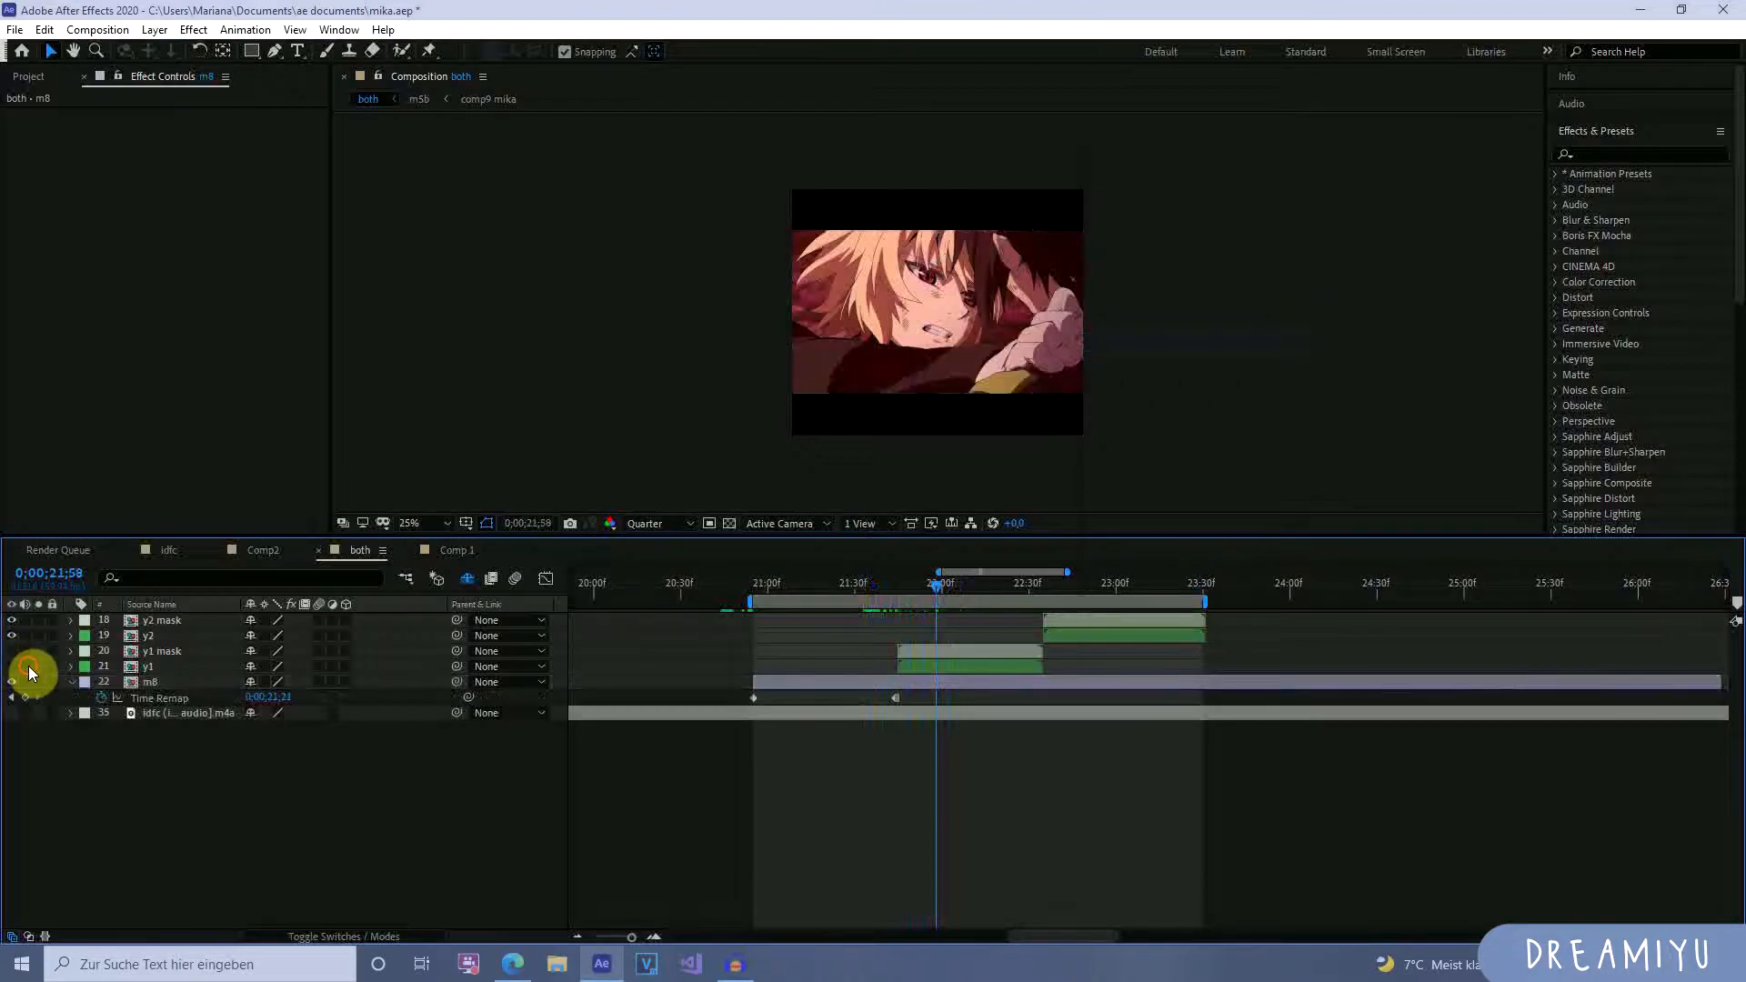
Split the m8 layer at 0;00;23;29, where the y2 clips end, and delete the part after it.
drag(943, 641, 1199, 697)
click(1198, 683)
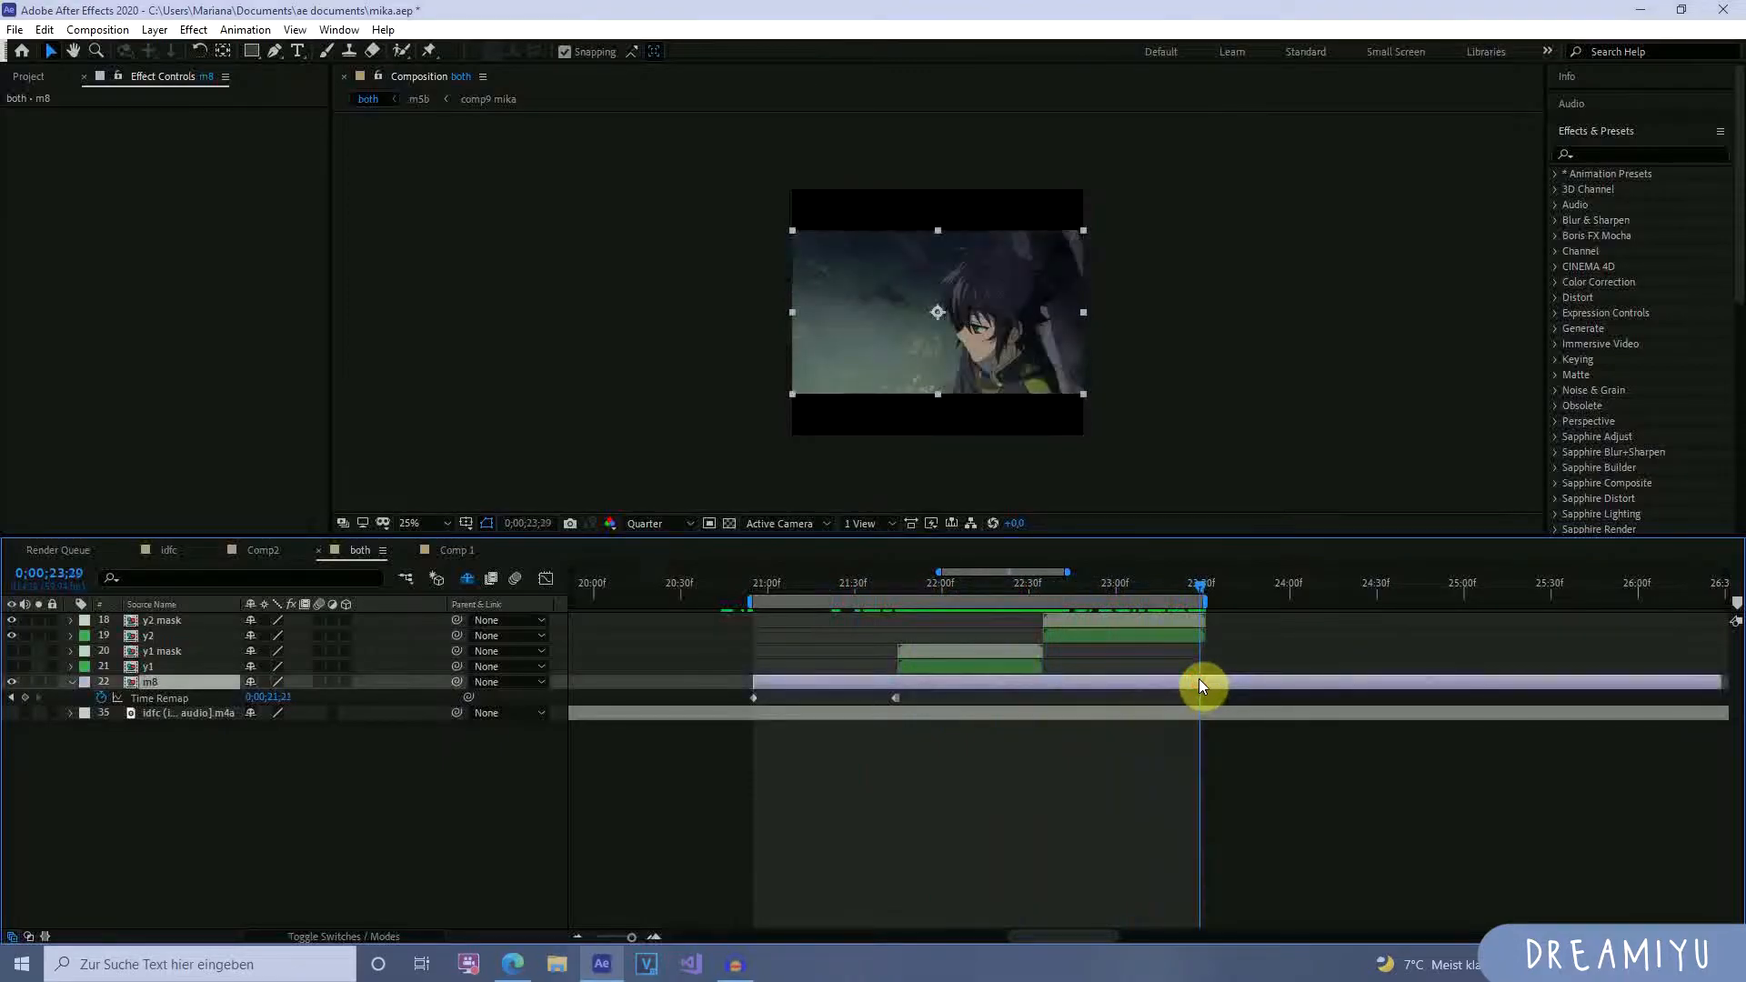
key(ctrl+shift+d)
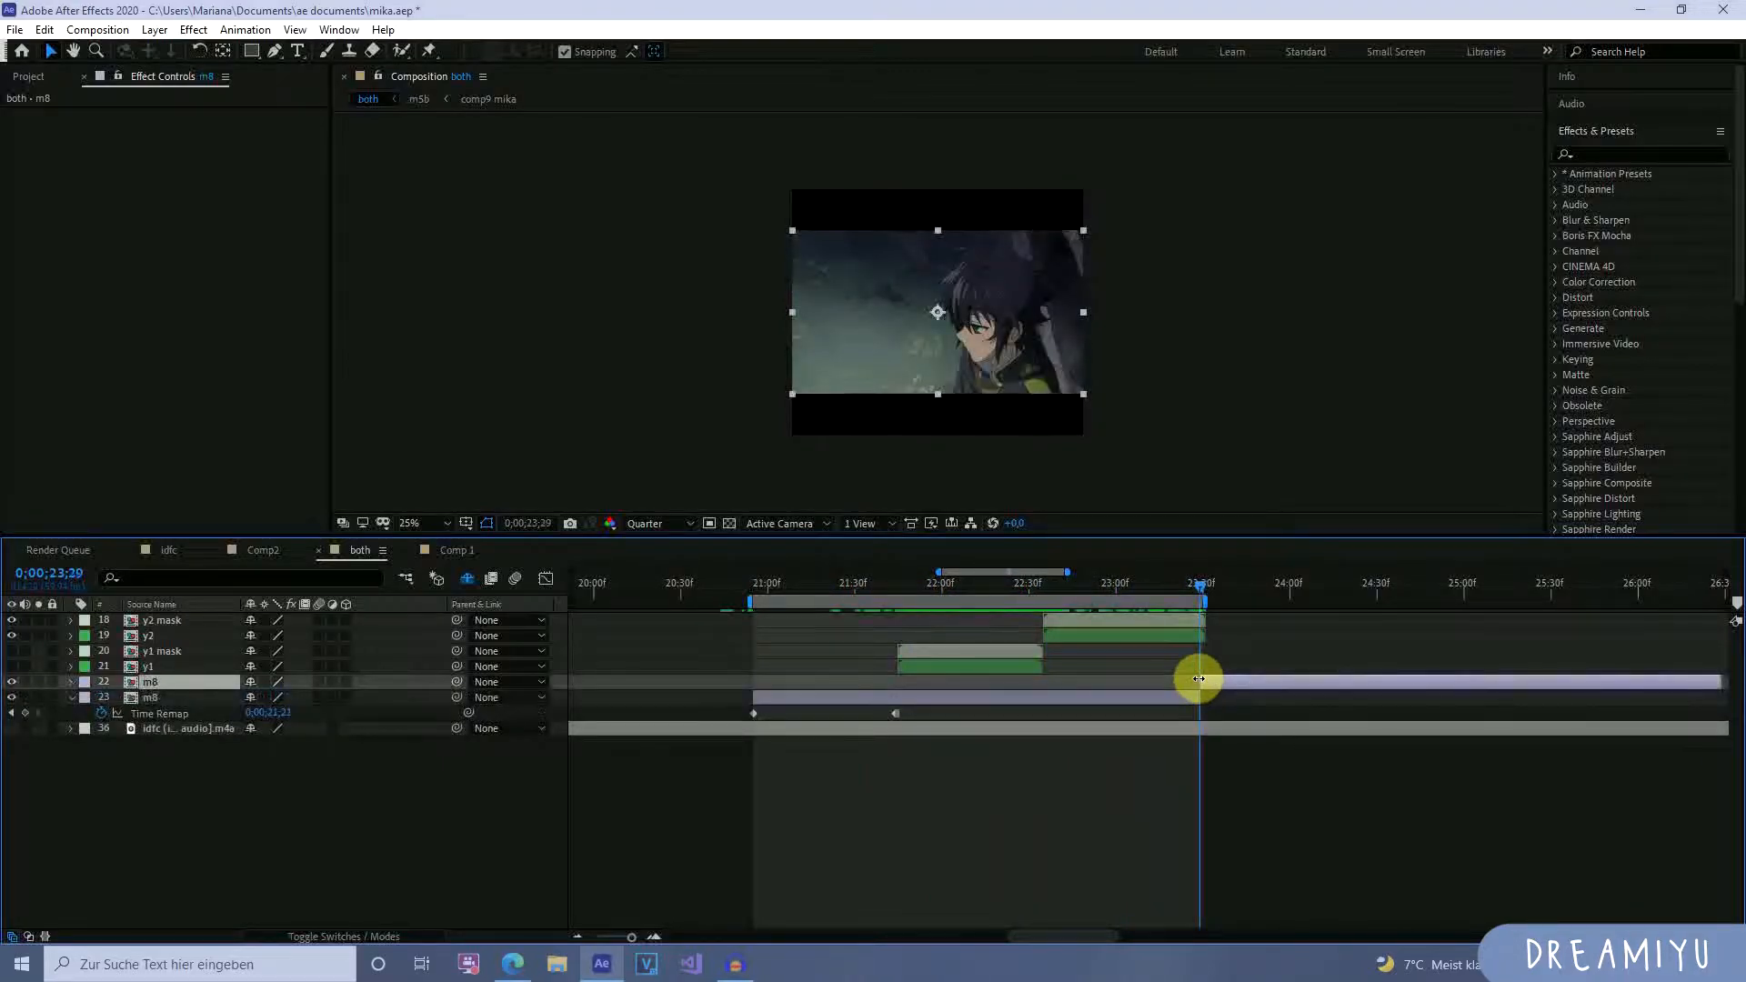
key(Delete)
Show the proportional grid over the composition at 0;00;21;18, with the m8 layer selected and the Rectangle tool active.
drag(1200, 583, 781, 689)
click(828, 684)
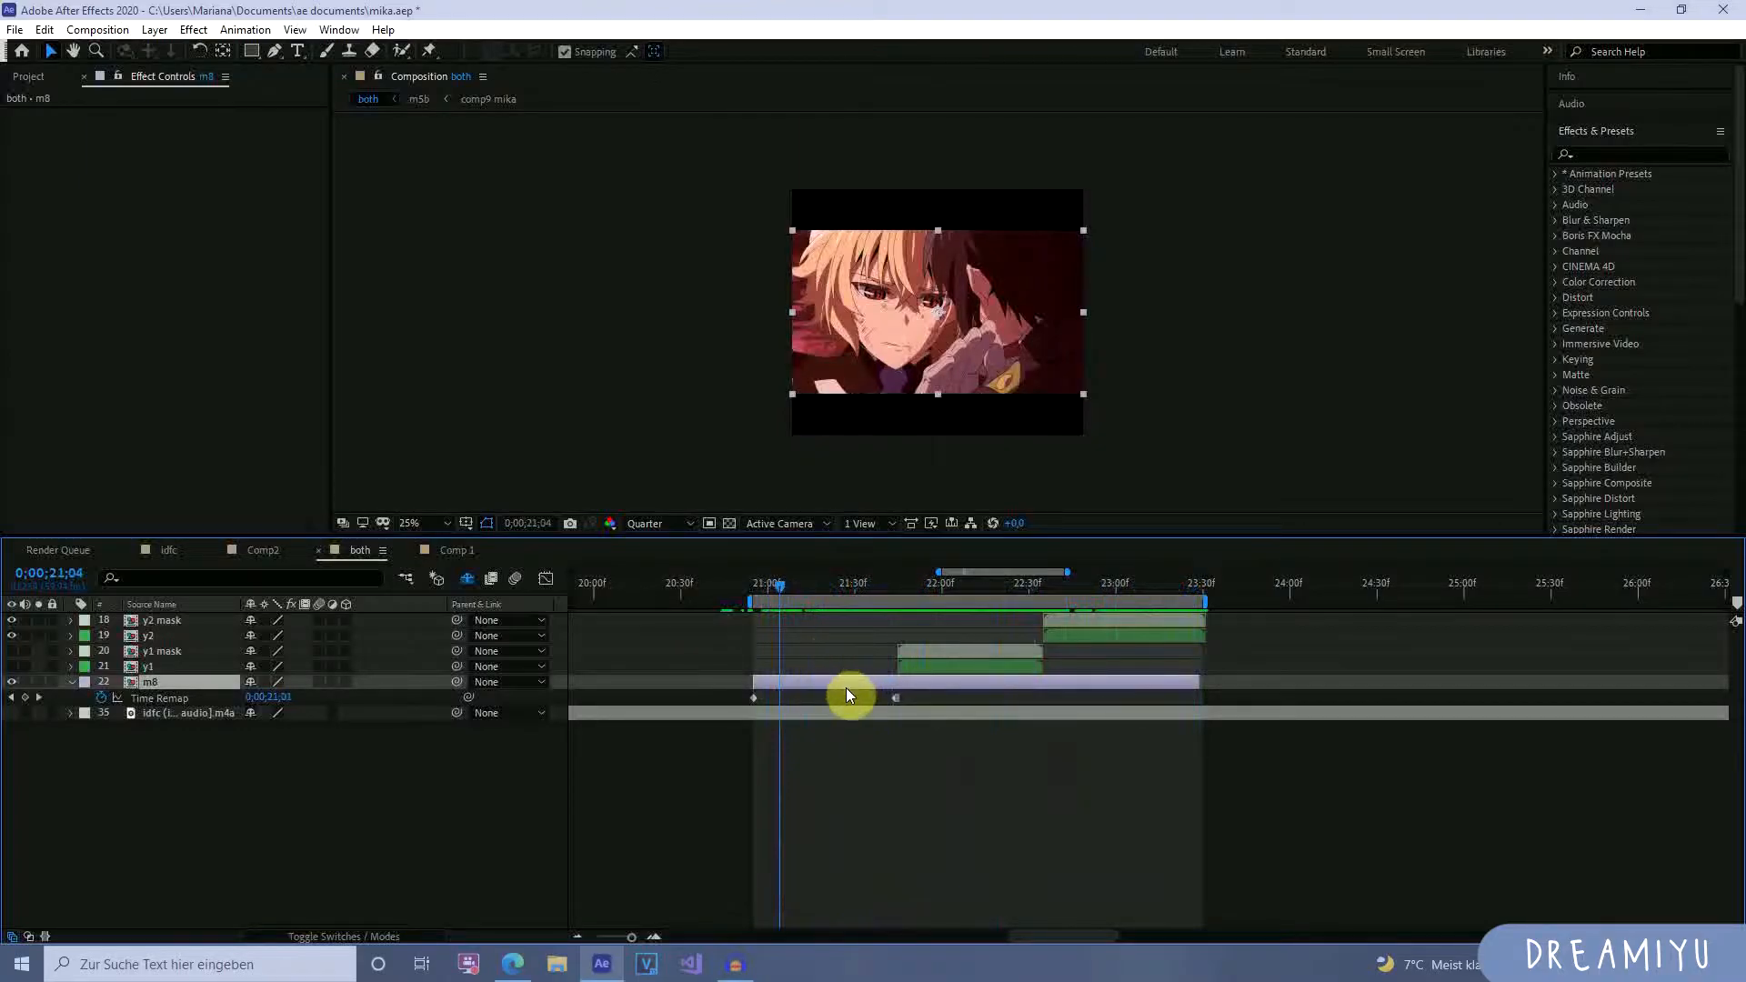
drag(806, 589, 821, 623)
click(253, 53)
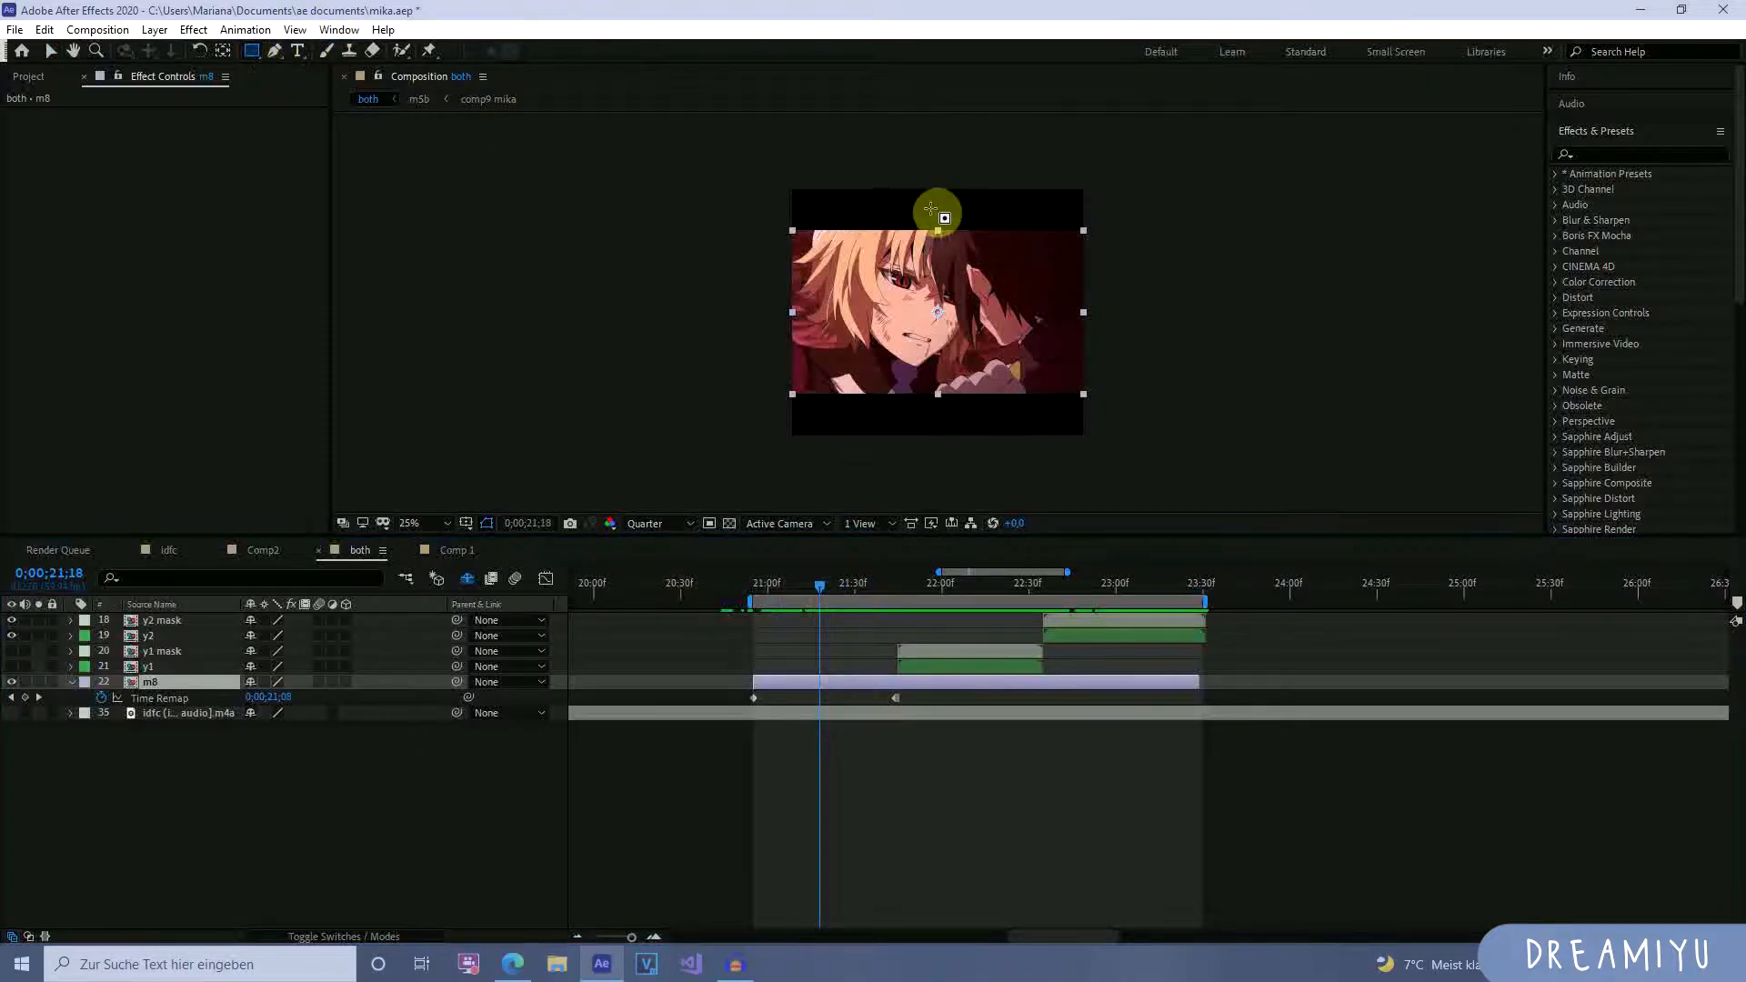
click(468, 523)
click(491, 566)
Draw a rectangular mask over the left half of the m8 layer, ending at the grid's vertical centre line.
drag(924, 351, 794, 407)
click(877, 684)
click(882, 759)
click(878, 678)
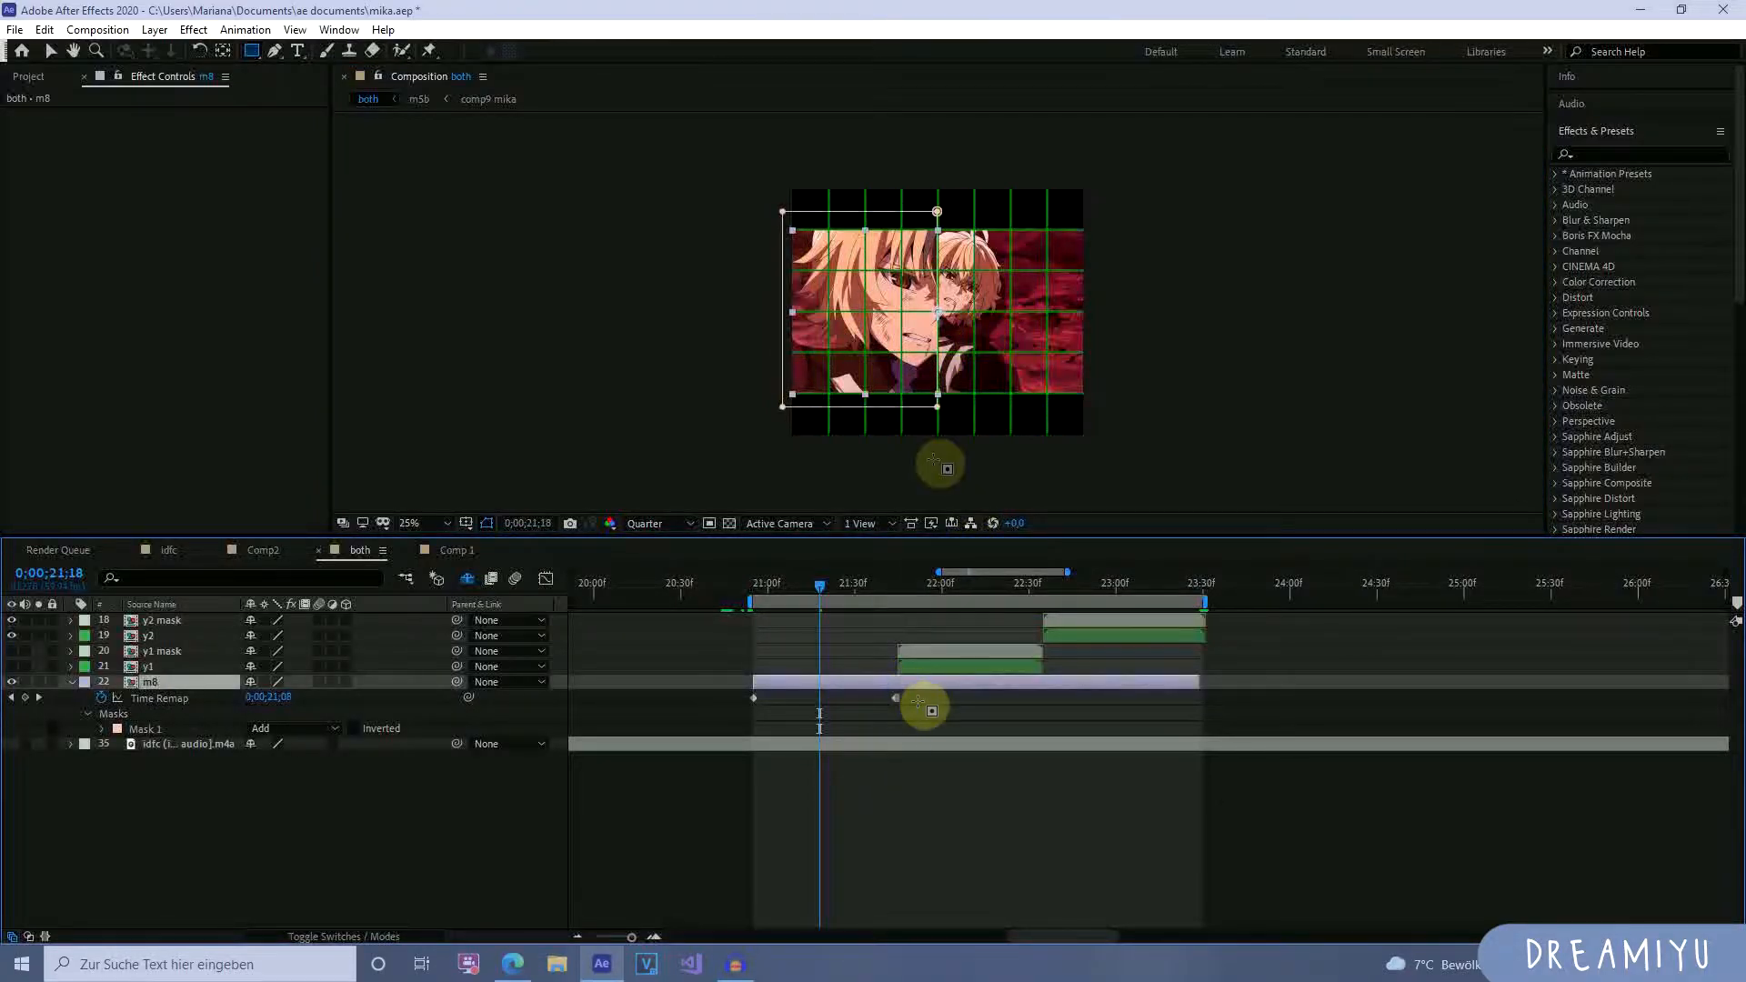
Temporarily reveal the shy layers in the timeline to look through the full stack, then hide them again.
click(467, 580)
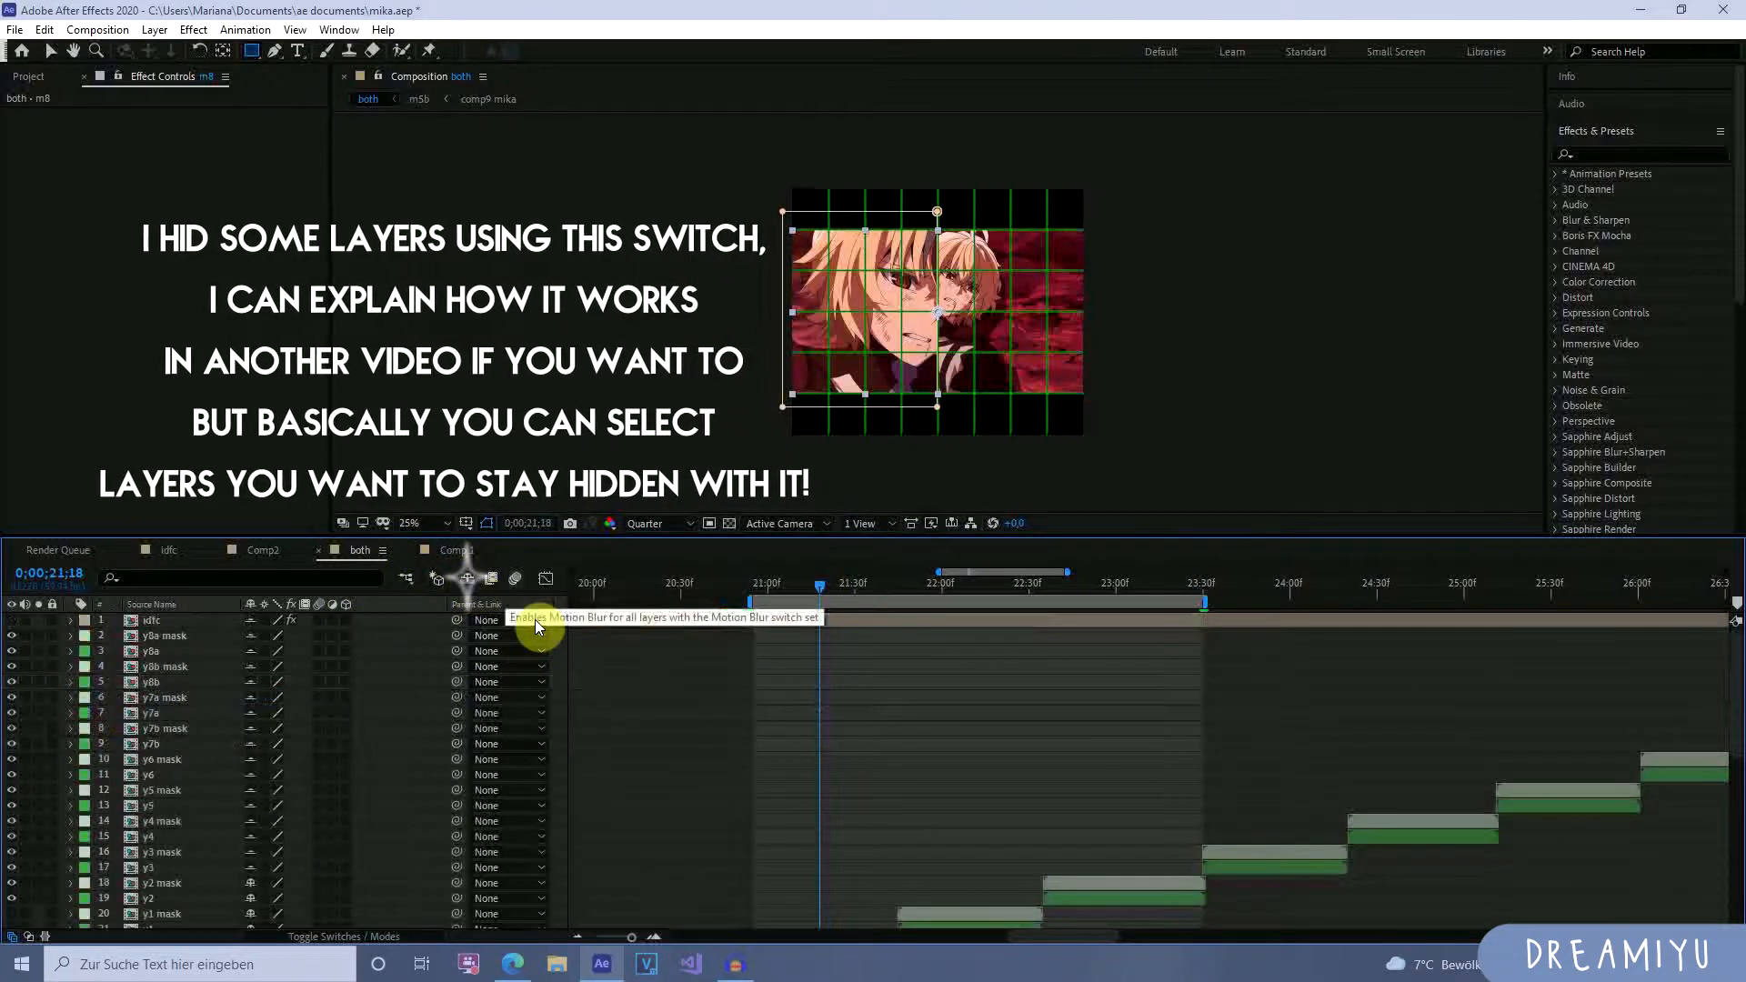
scroll(734, 749, down, 4)
drag(886, 853, 748, 853)
click(479, 568)
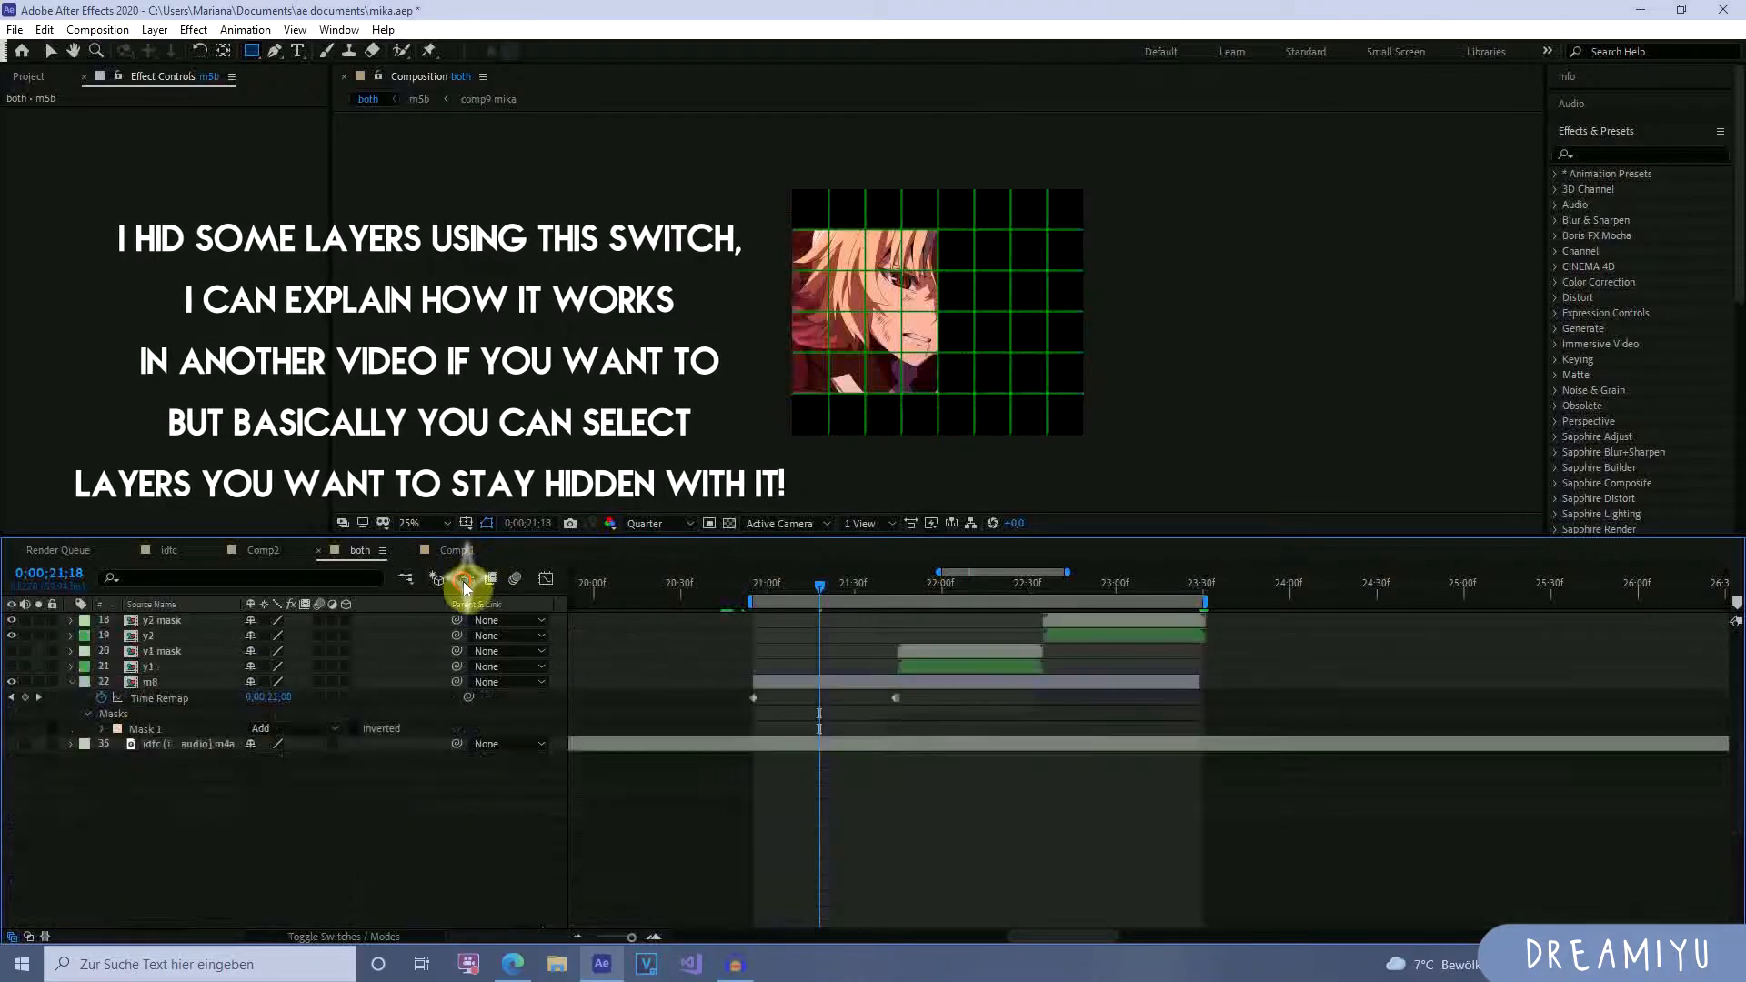
Duplicate the masked m8 layer, collapse the original's properties and keep both copies visible.
click(871, 683)
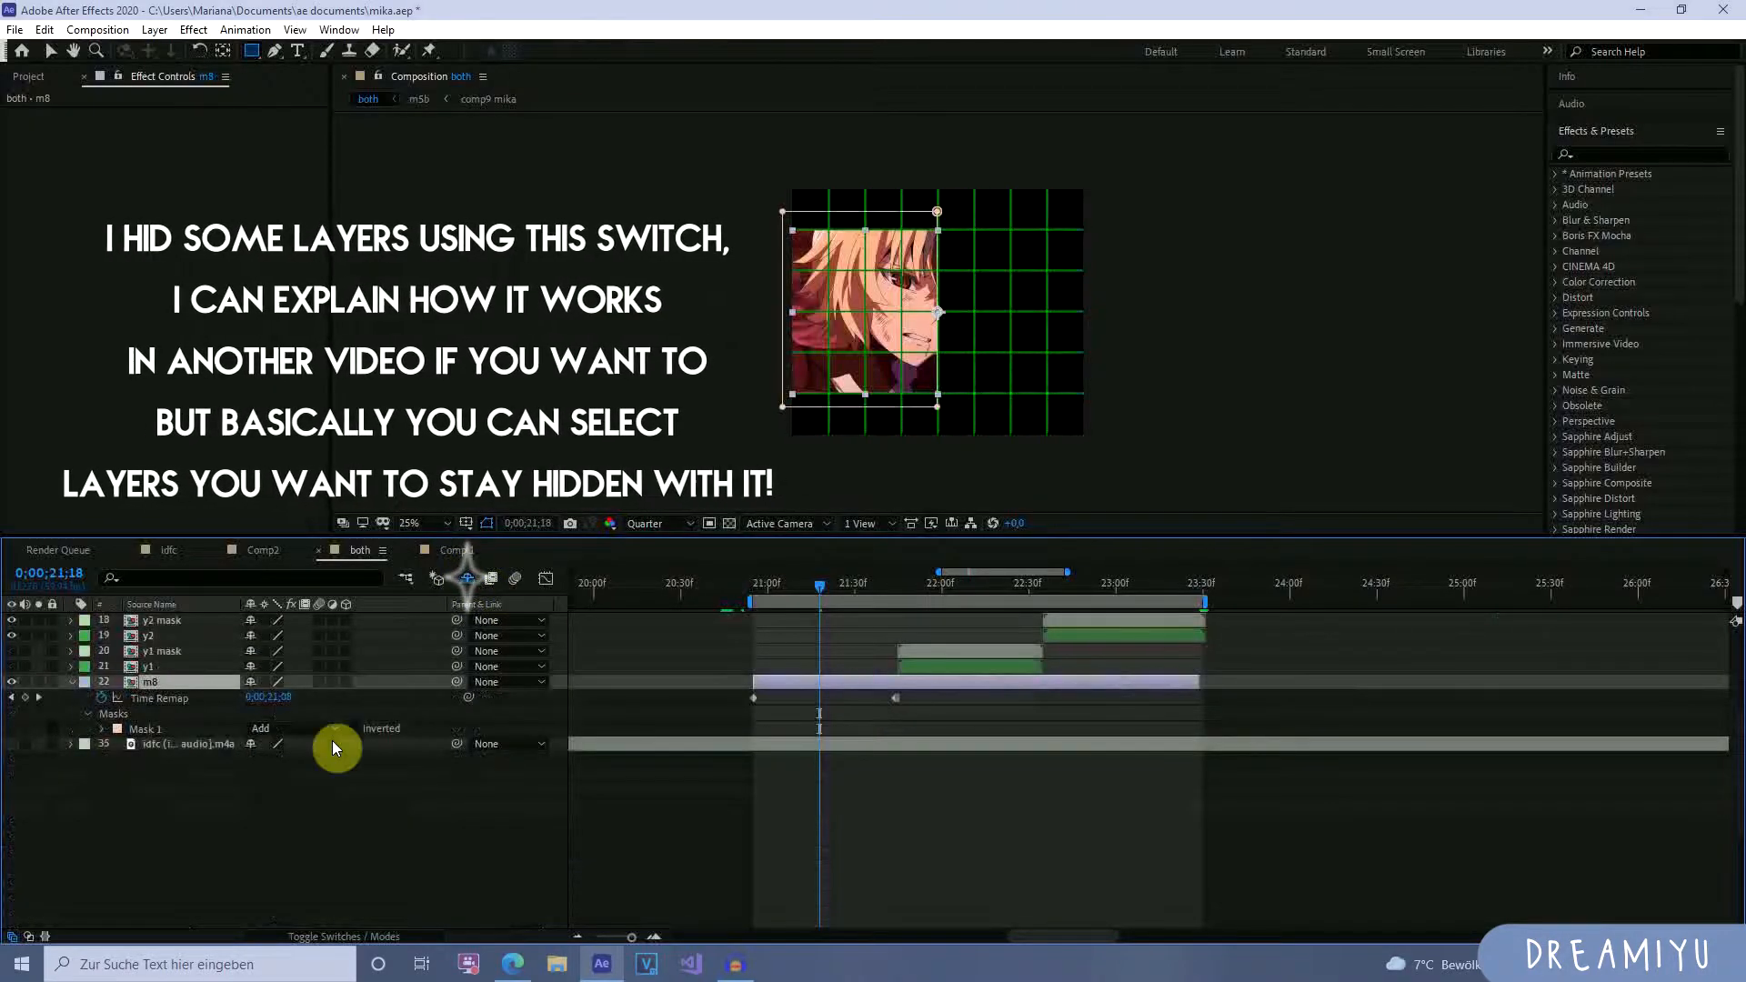
key(ctrl+d)
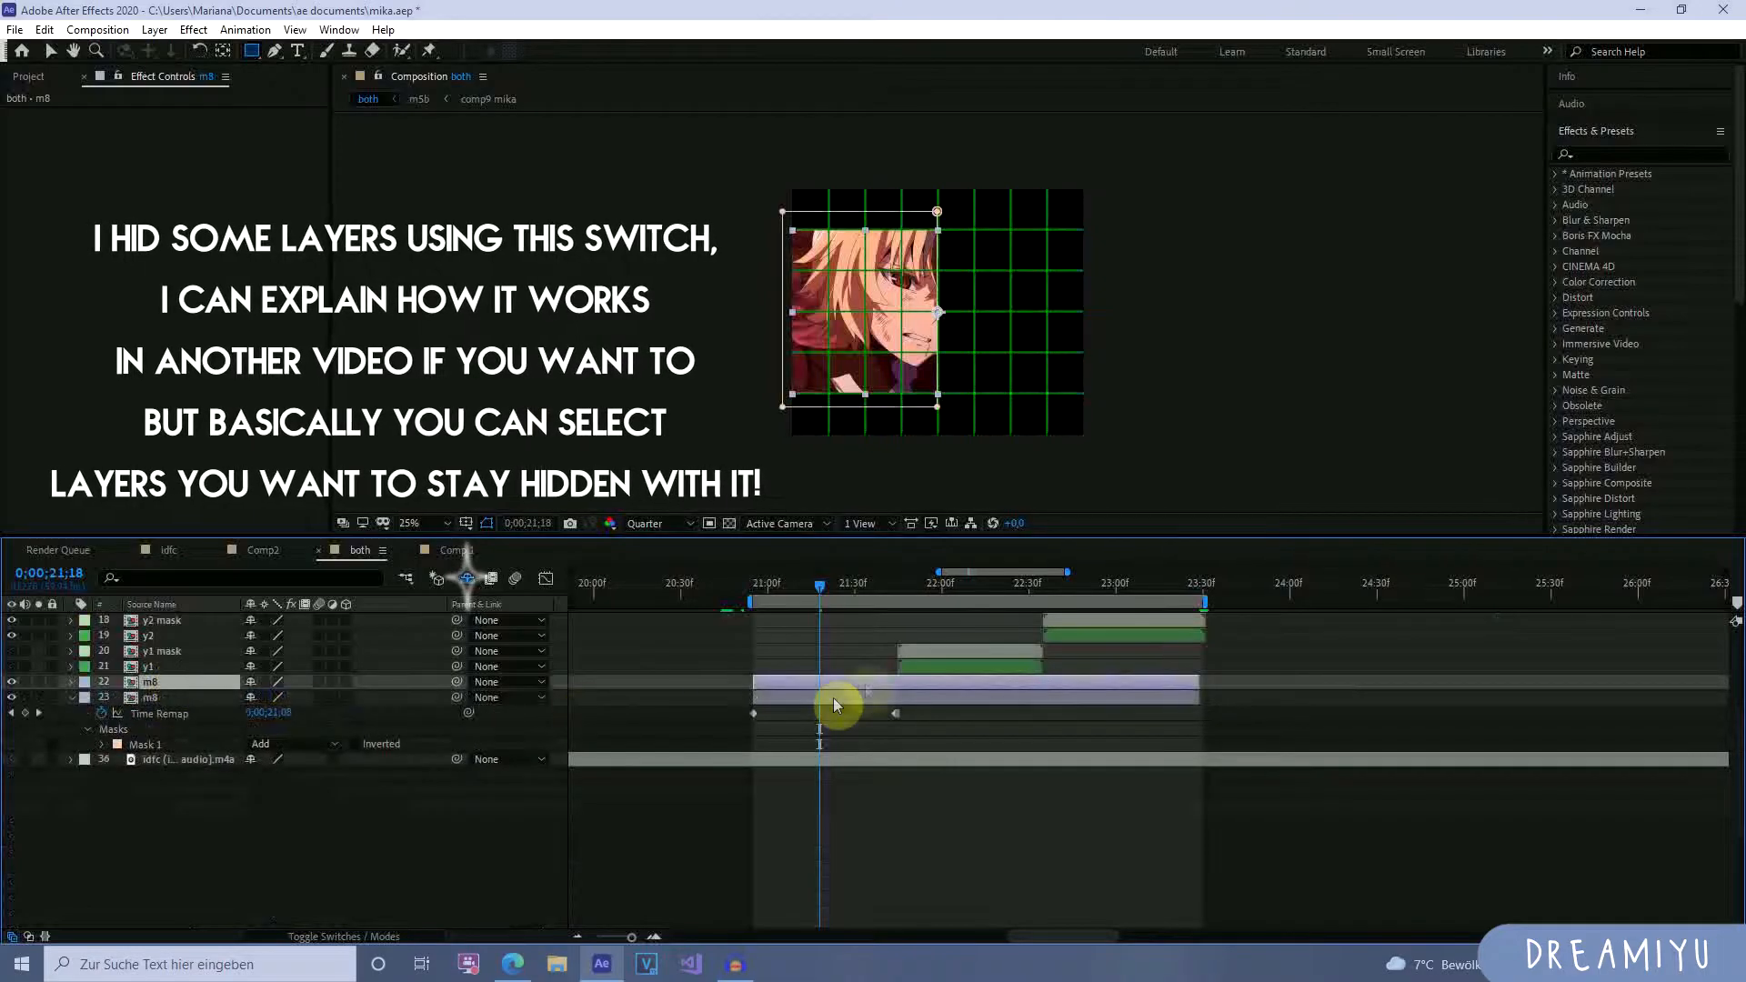
click(71, 698)
drag(11, 696, 11, 682)
click(11, 683)
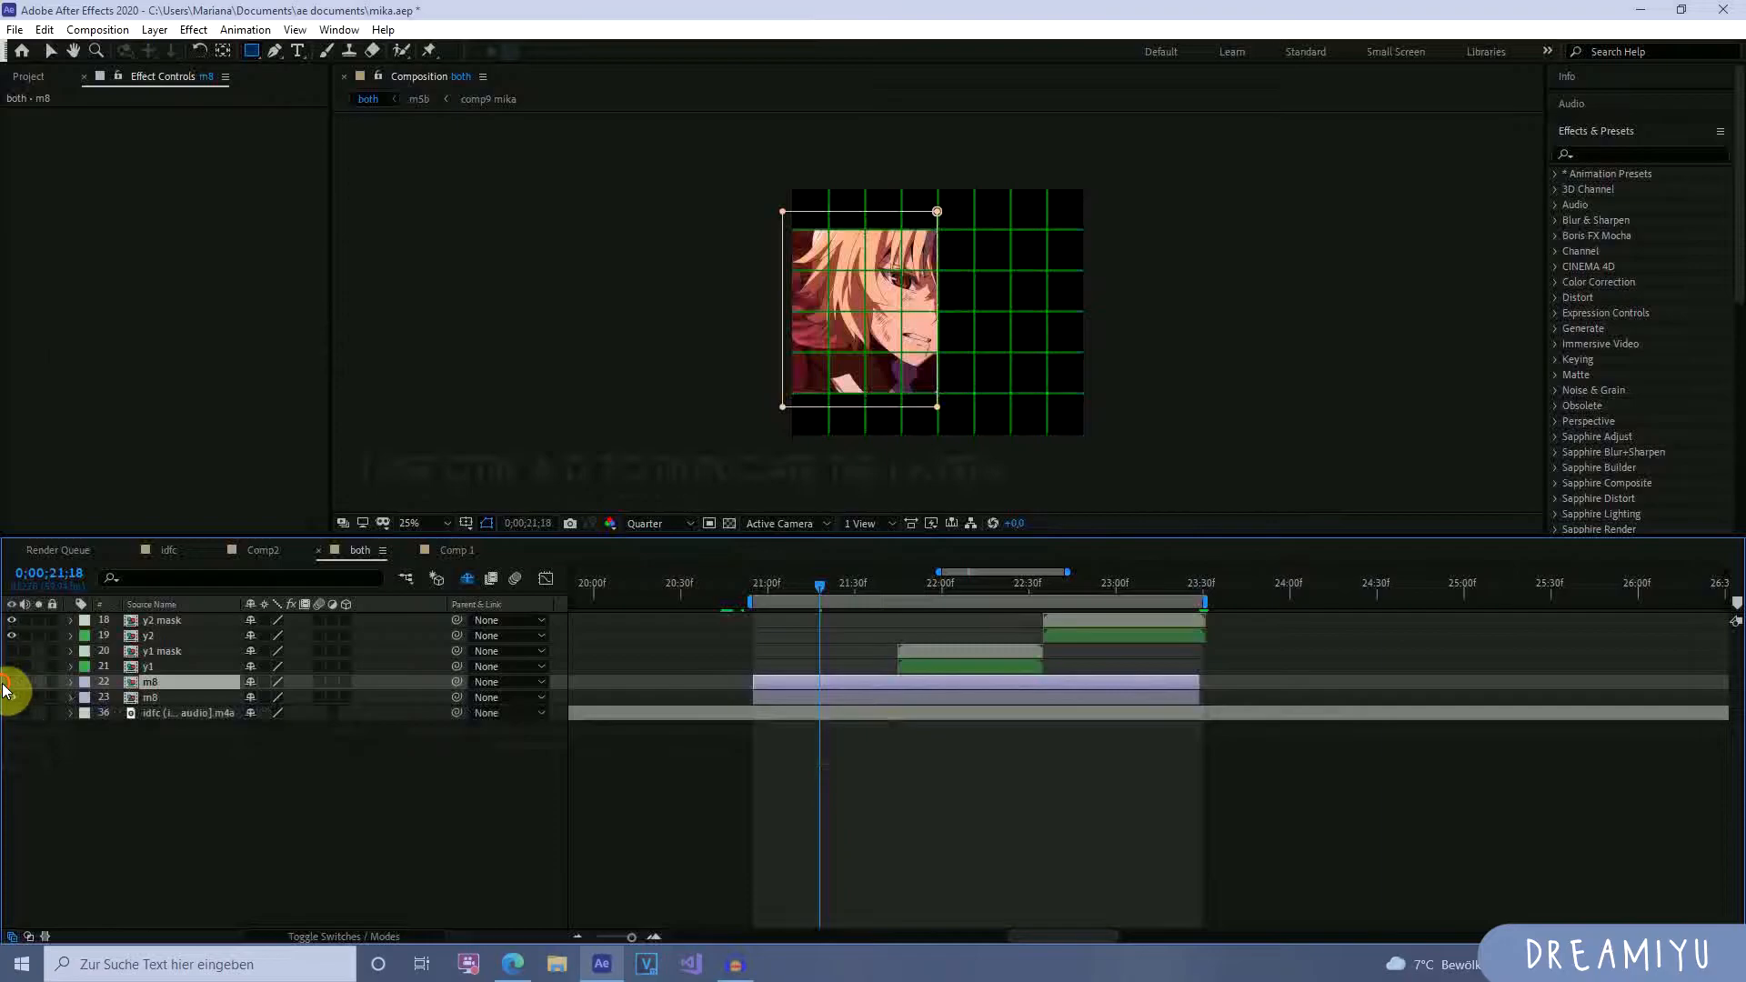
Set the mode of Mask 1 on the lower m8 copy to Subtract.
click(172, 697)
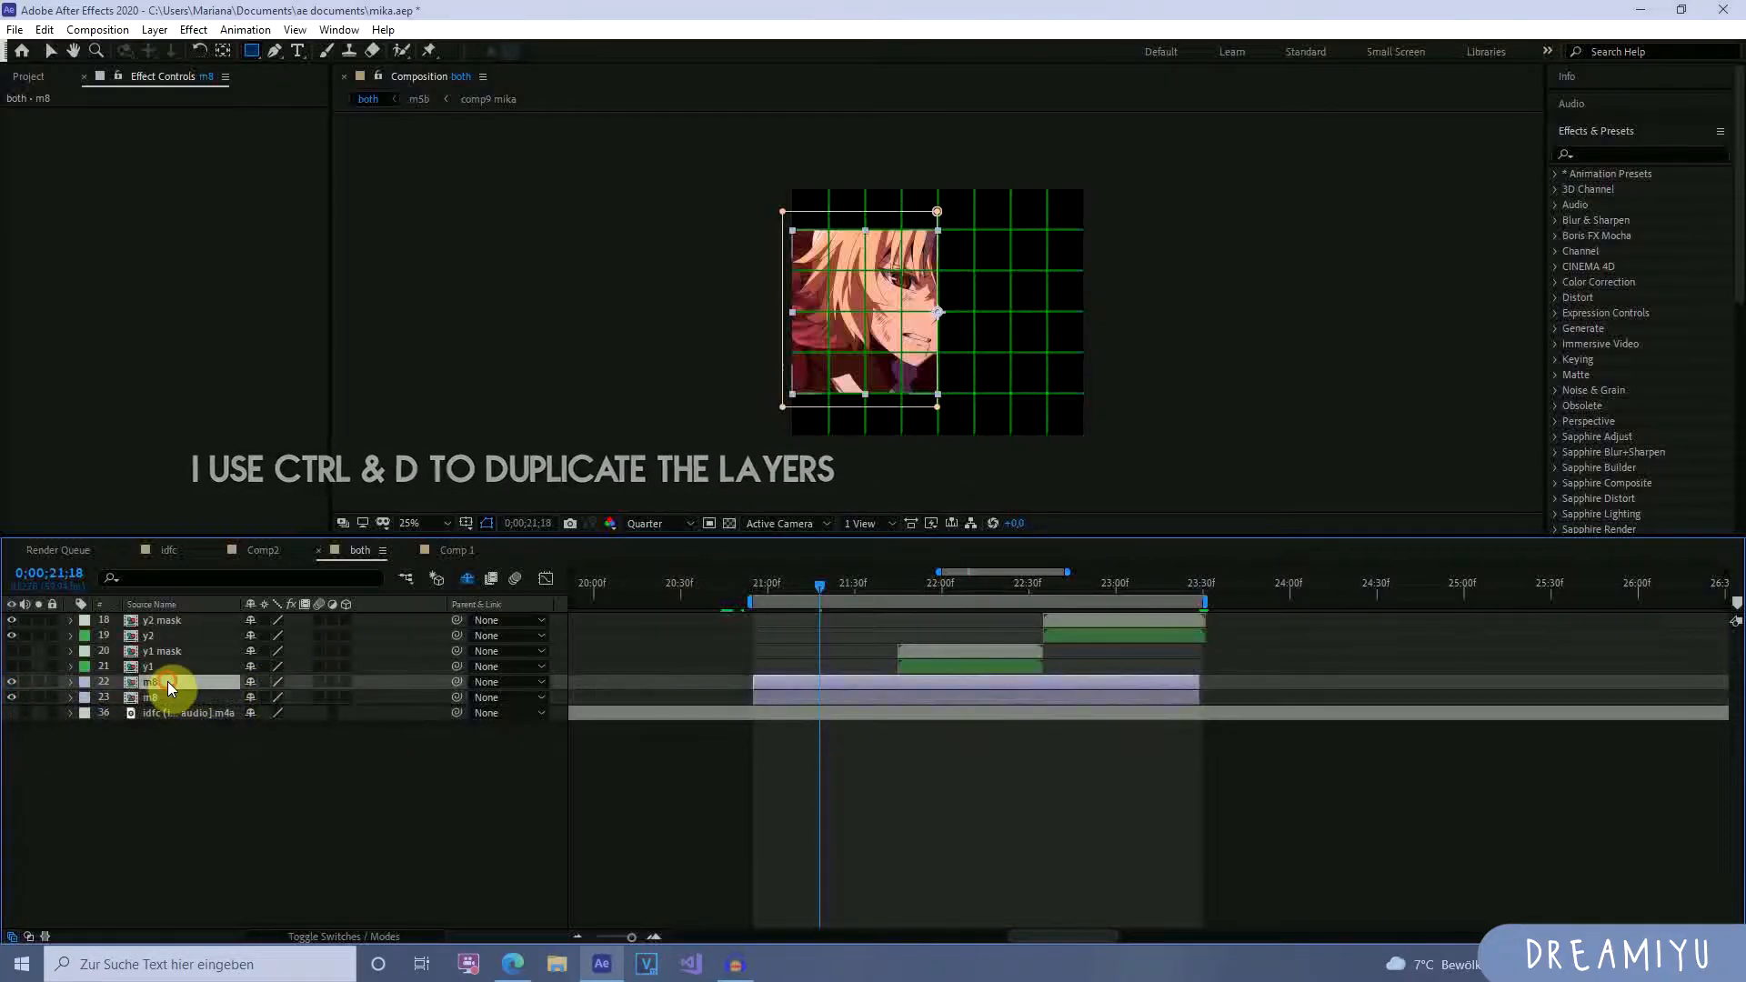
key(m)
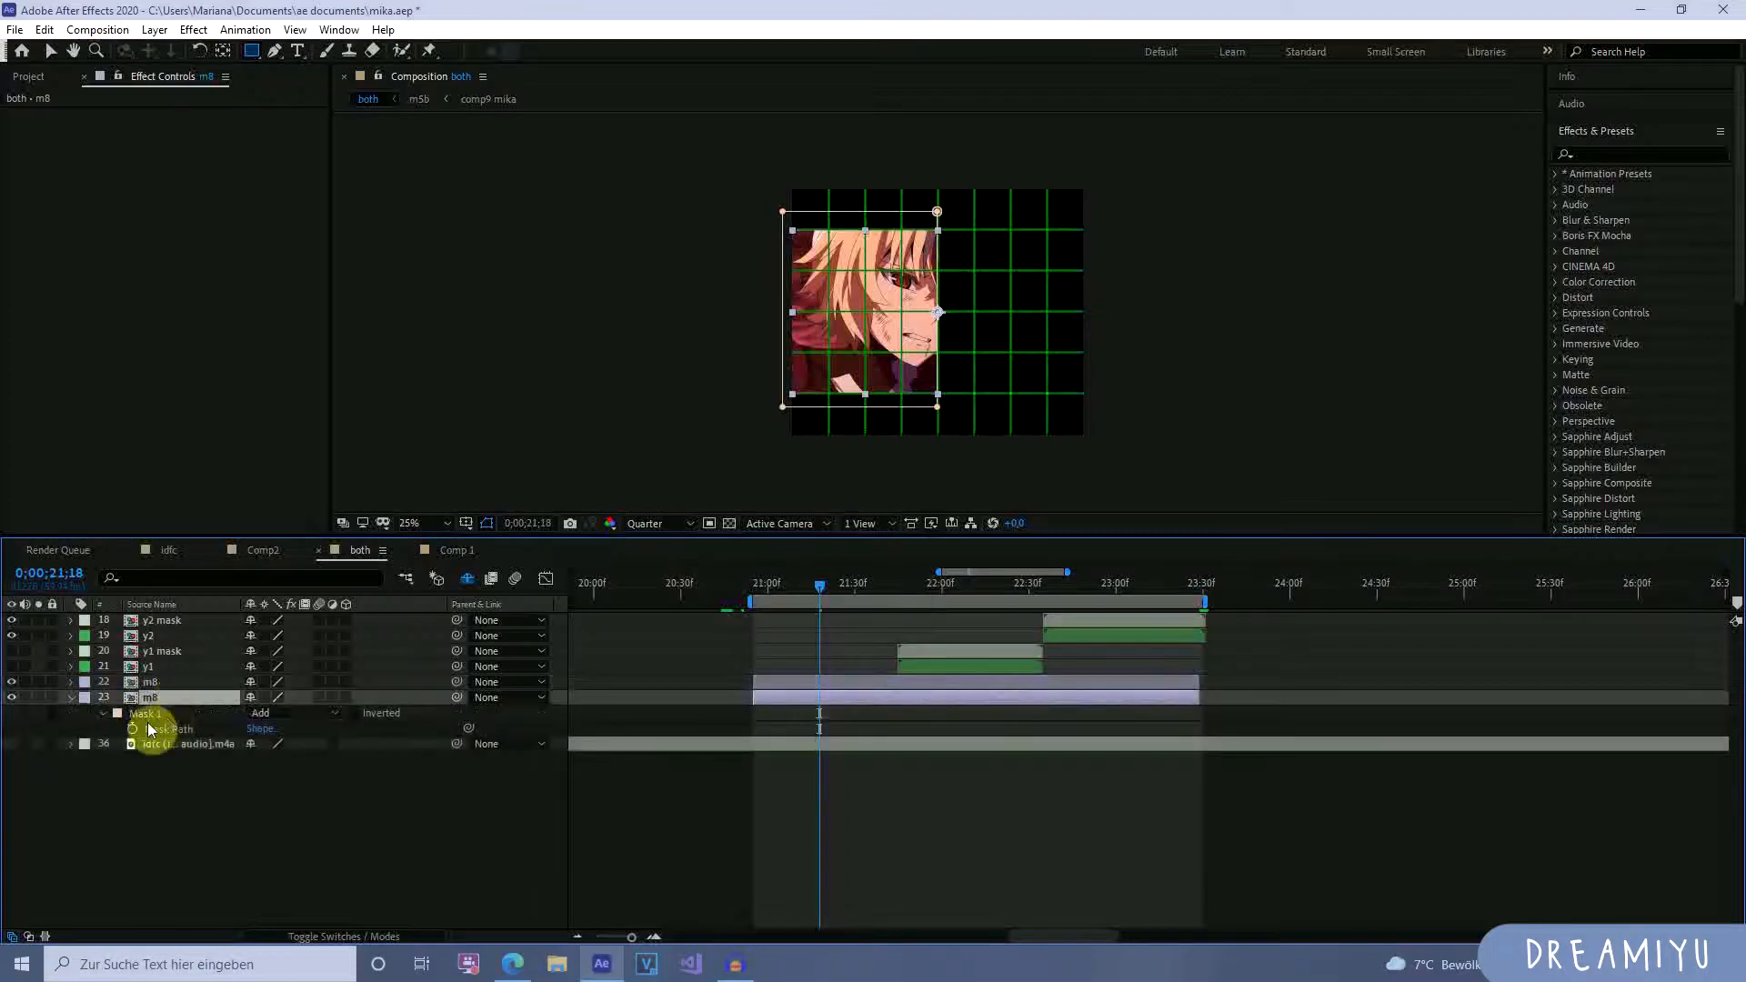
click(271, 714)
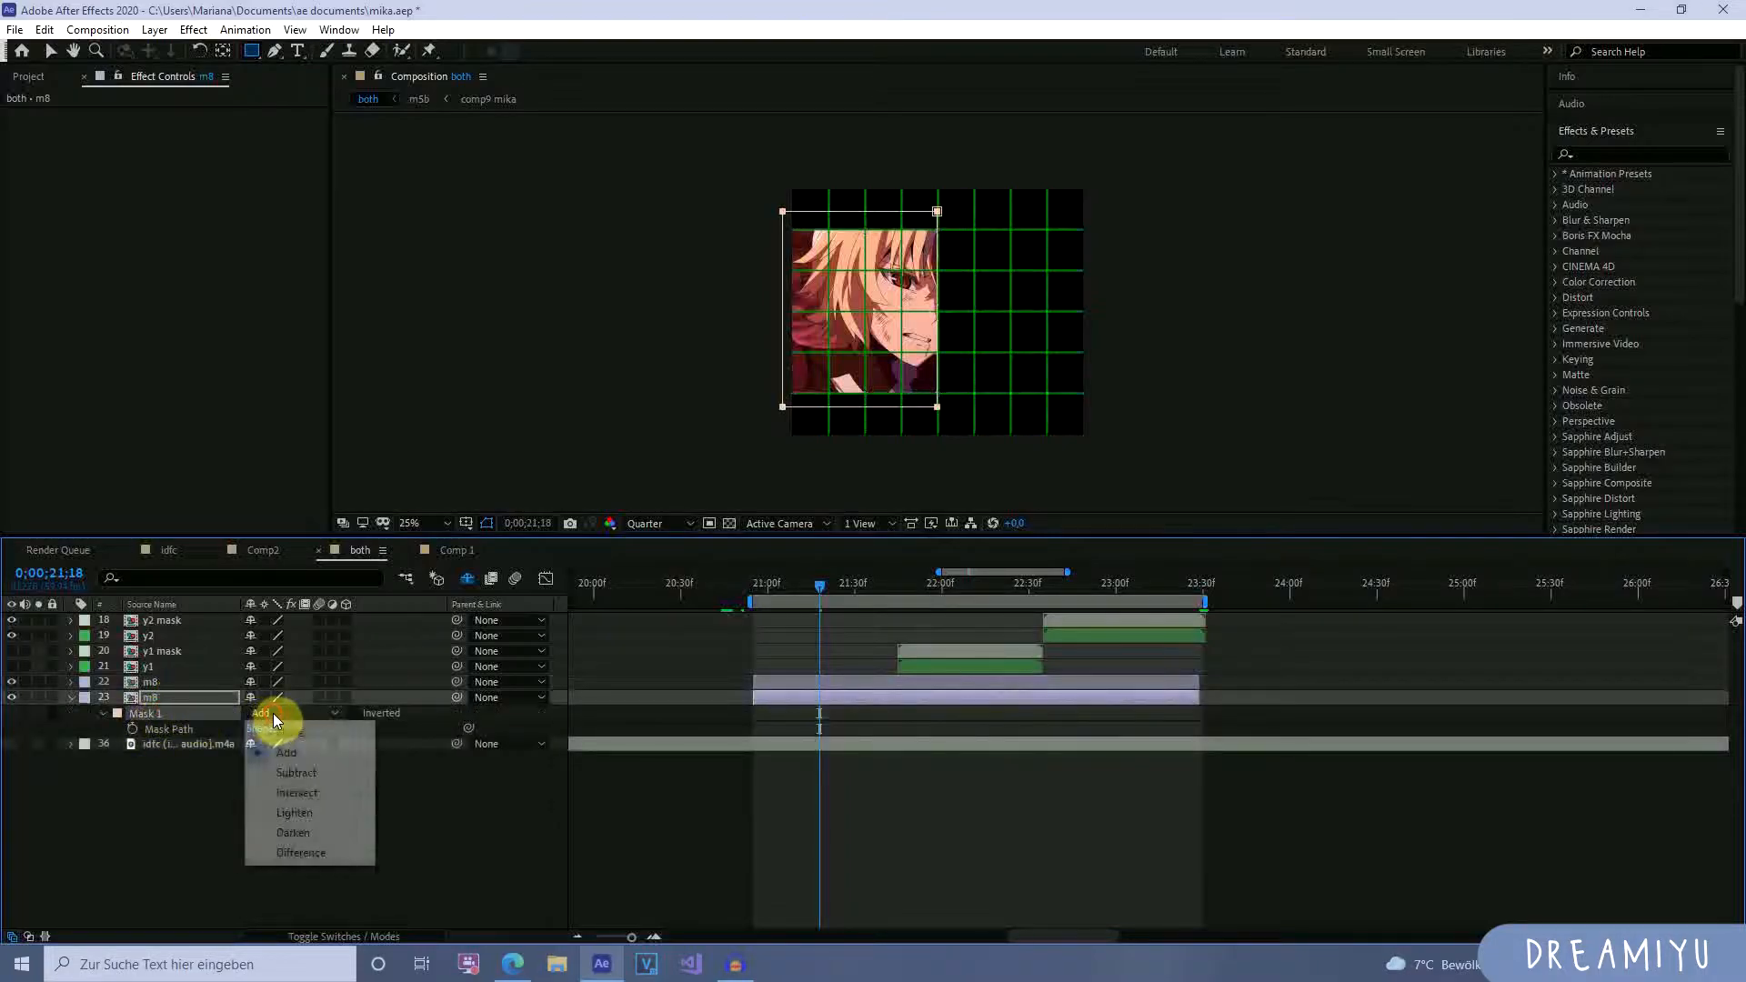
click(293, 772)
click(981, 838)
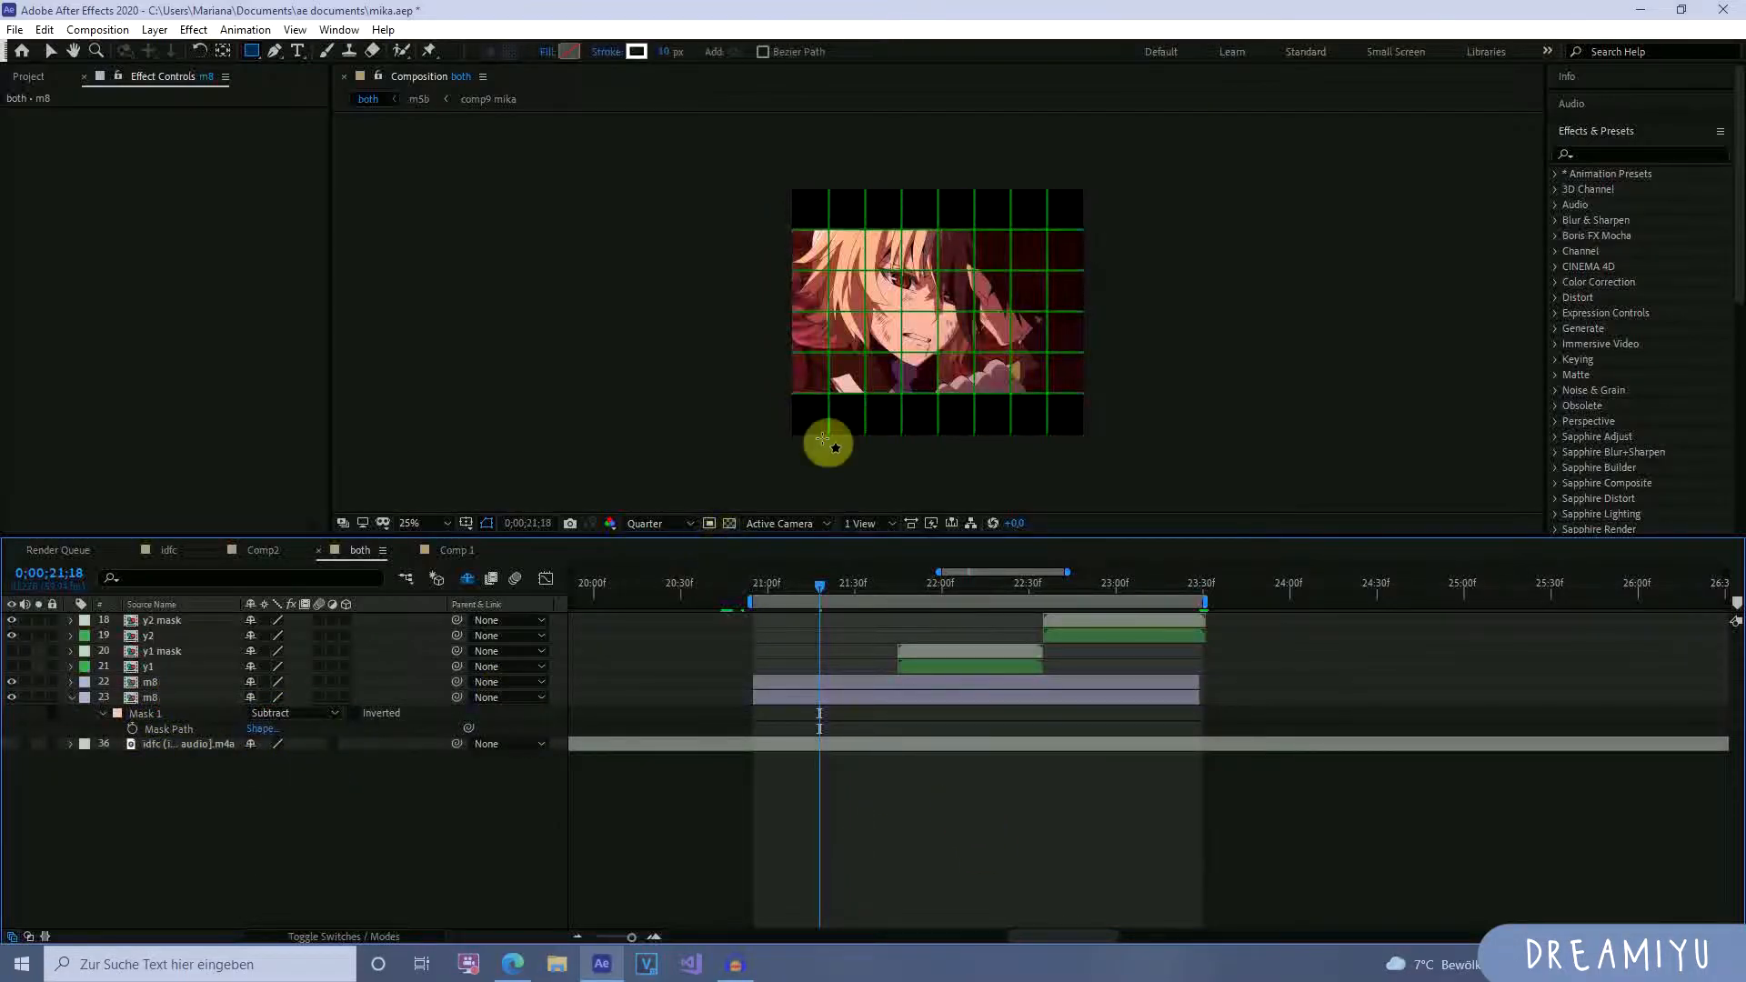
Check the two m8 halves by toggling the upper copy's visibility, and collapse the lower copy's mask properties.
drag(823, 586, 850, 590)
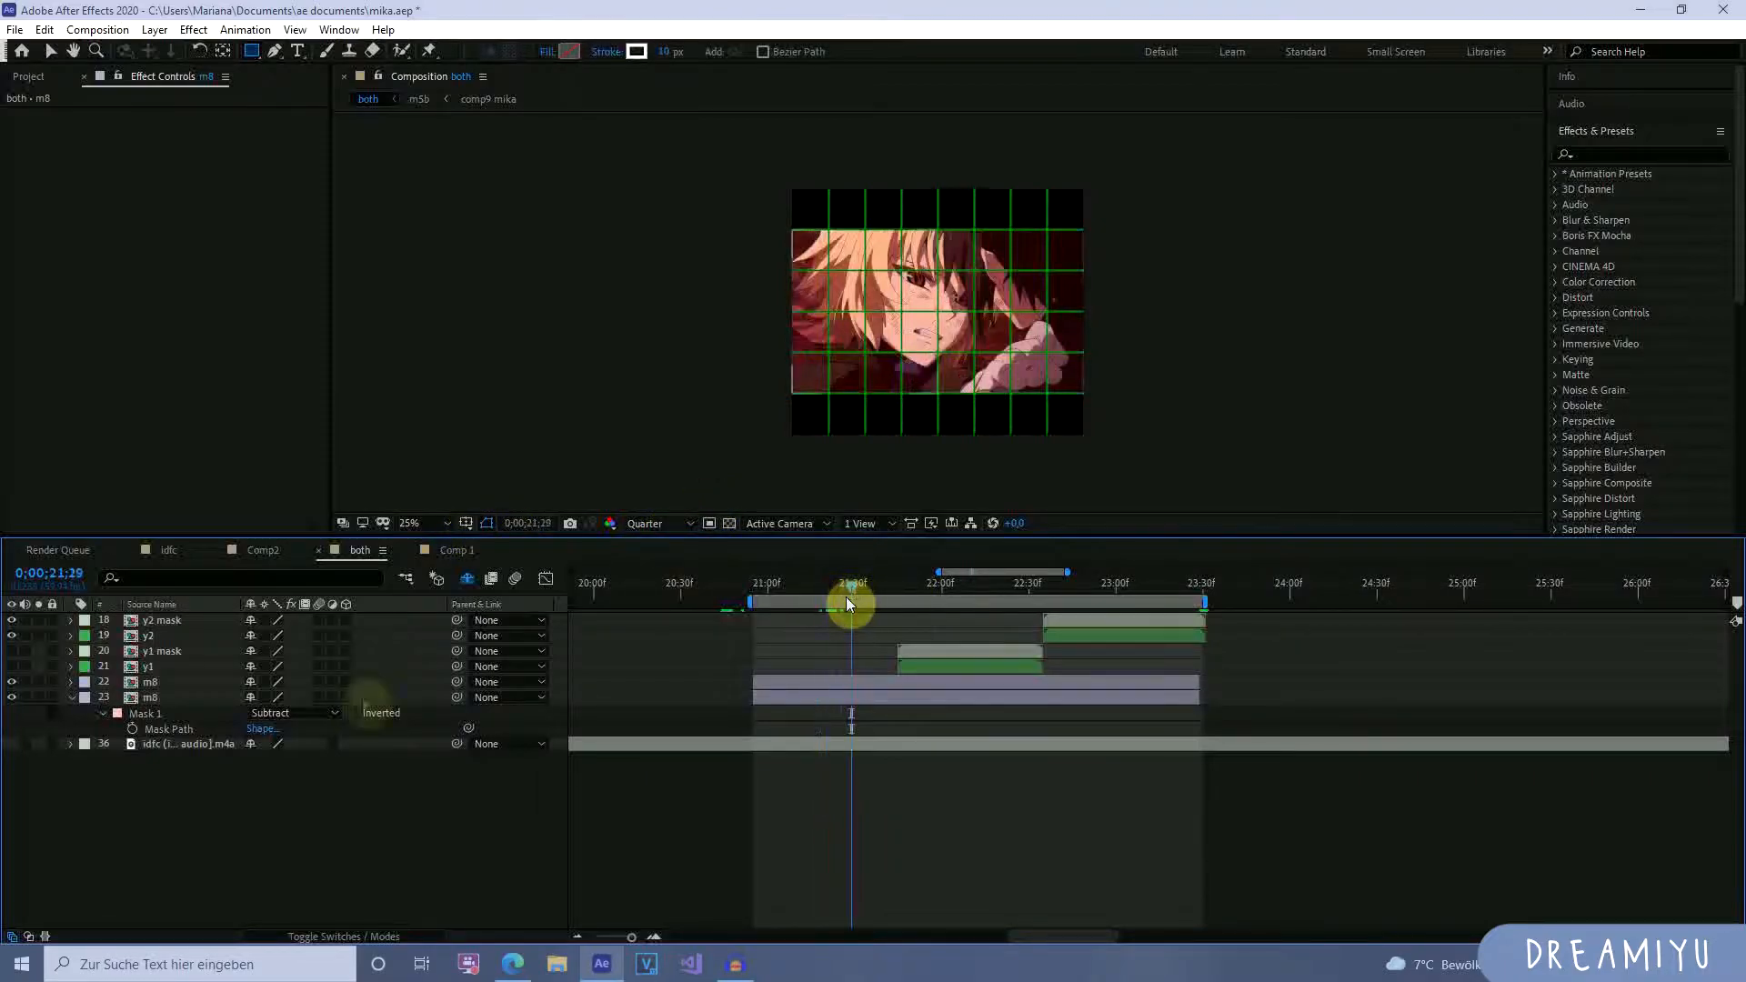
click(12, 682)
click(12, 682)
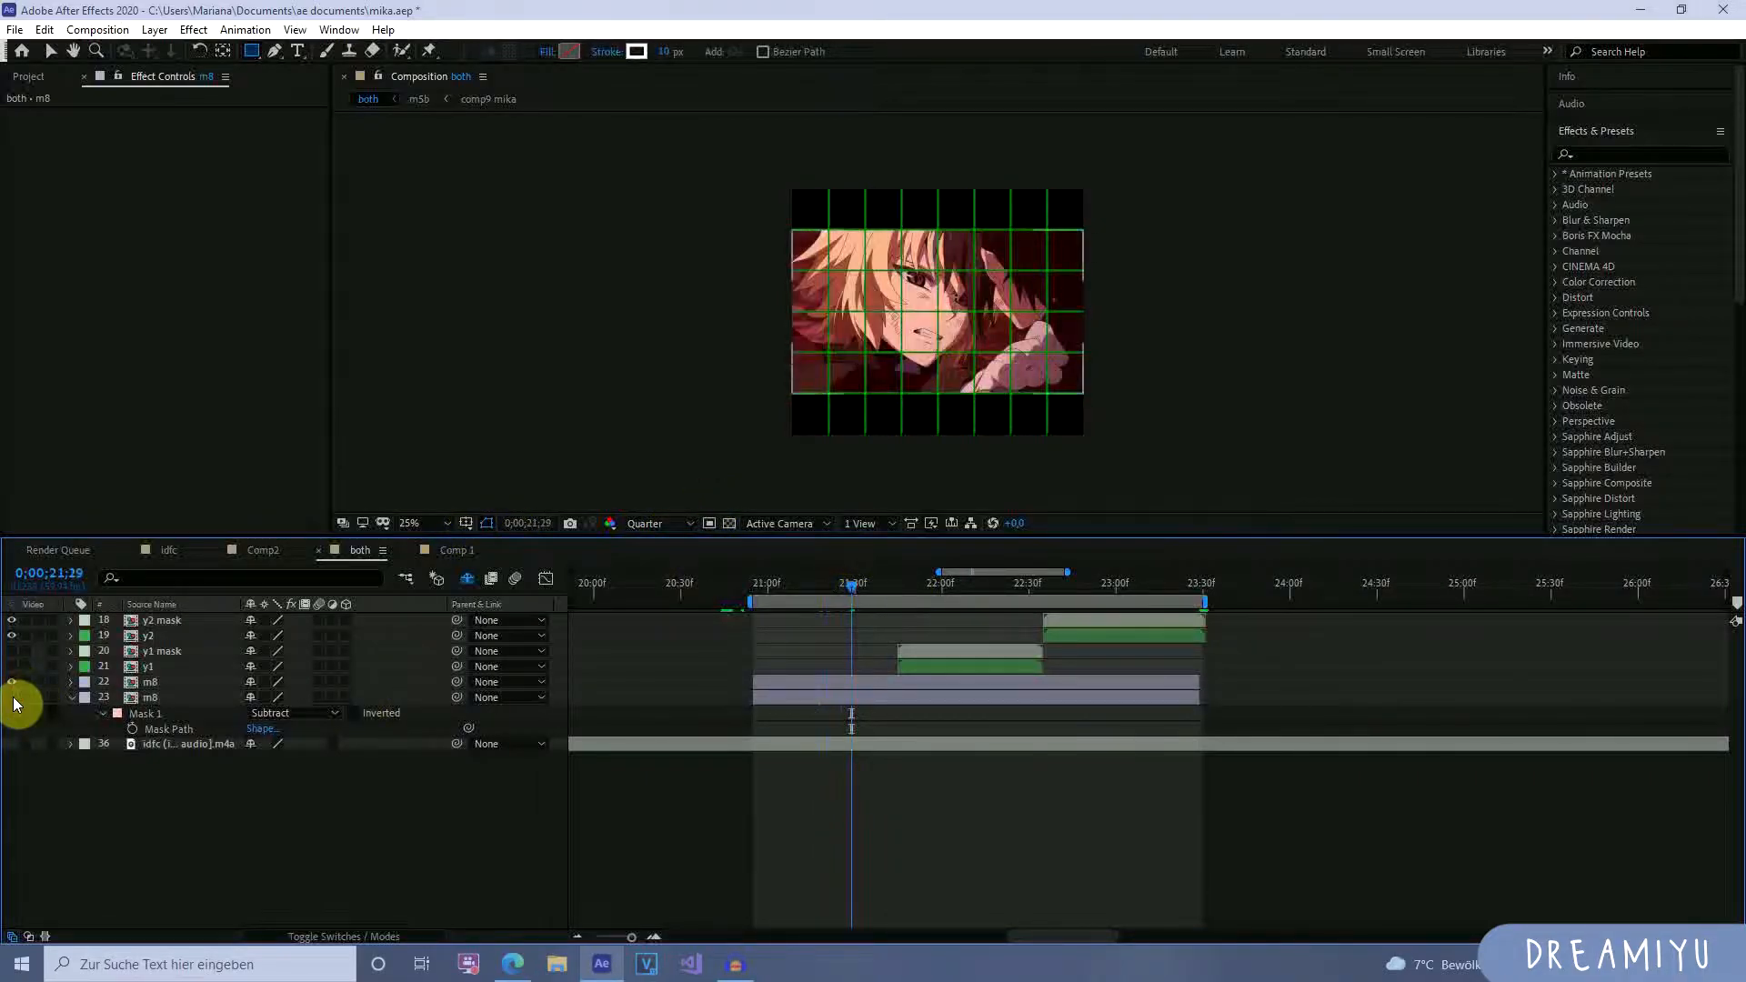
click(220, 684)
click(72, 698)
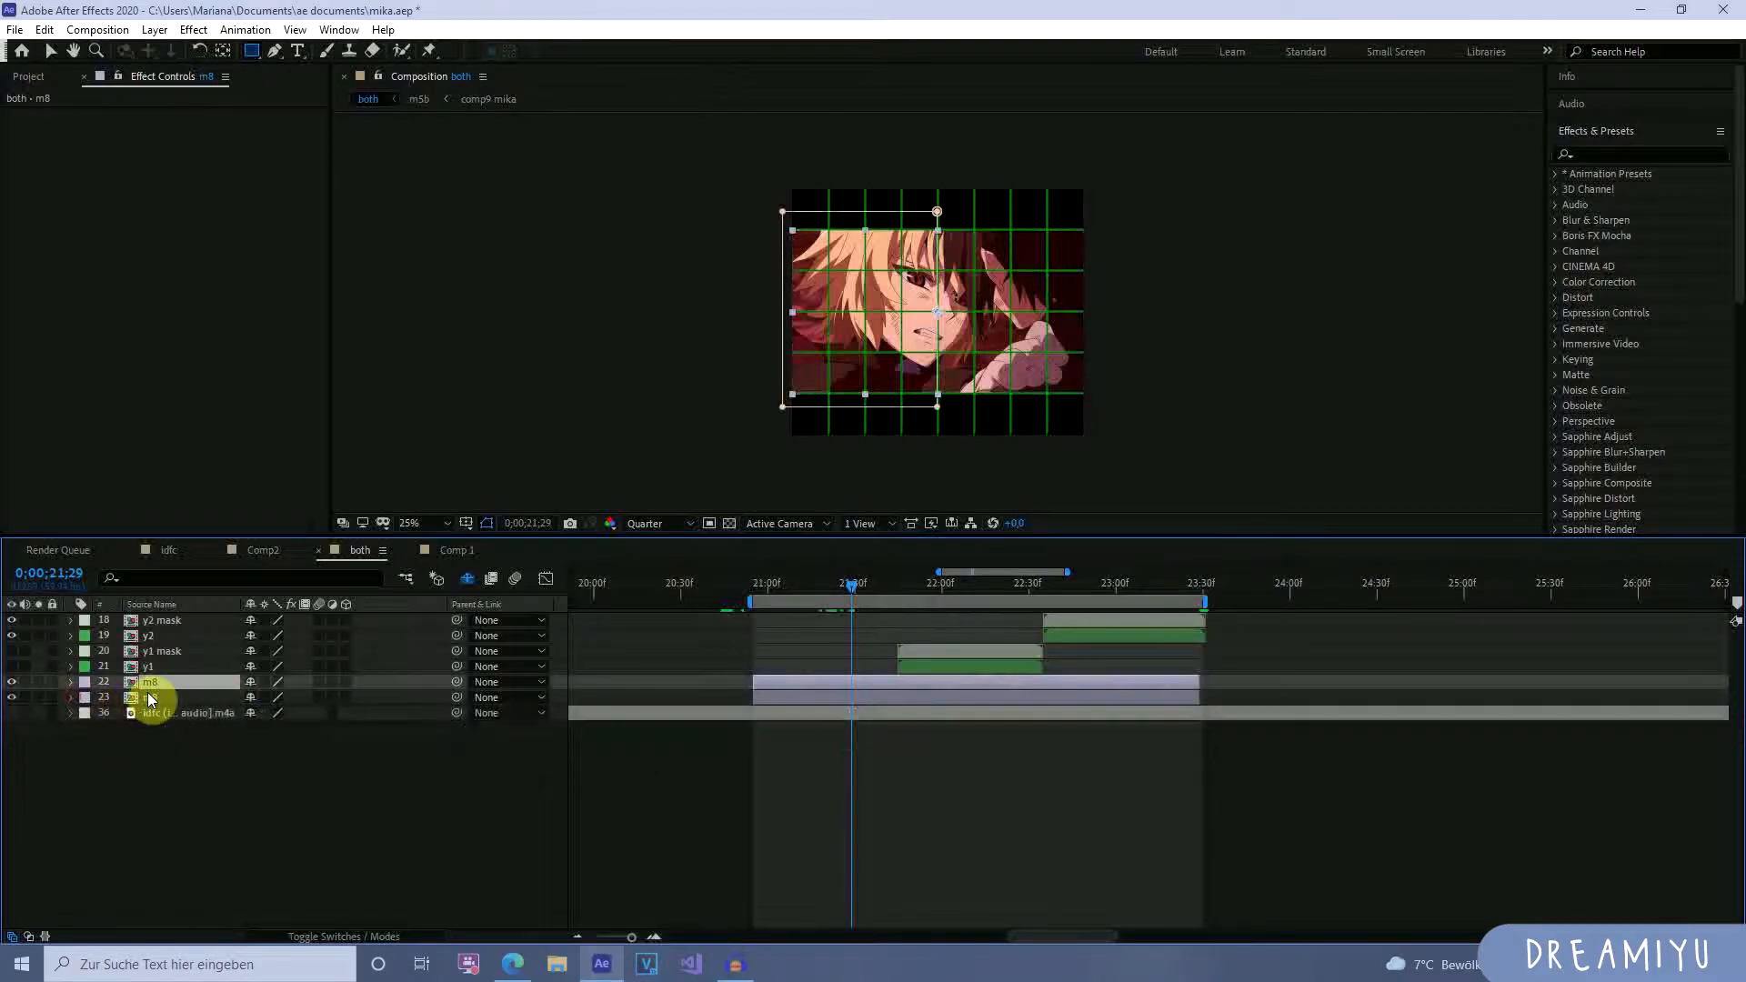
Hide both m8 layers, show only y1 of the two y1 layers, and view it at 0;00;22;04.
drag(864, 583, 929, 650)
click(11, 682)
click(12, 697)
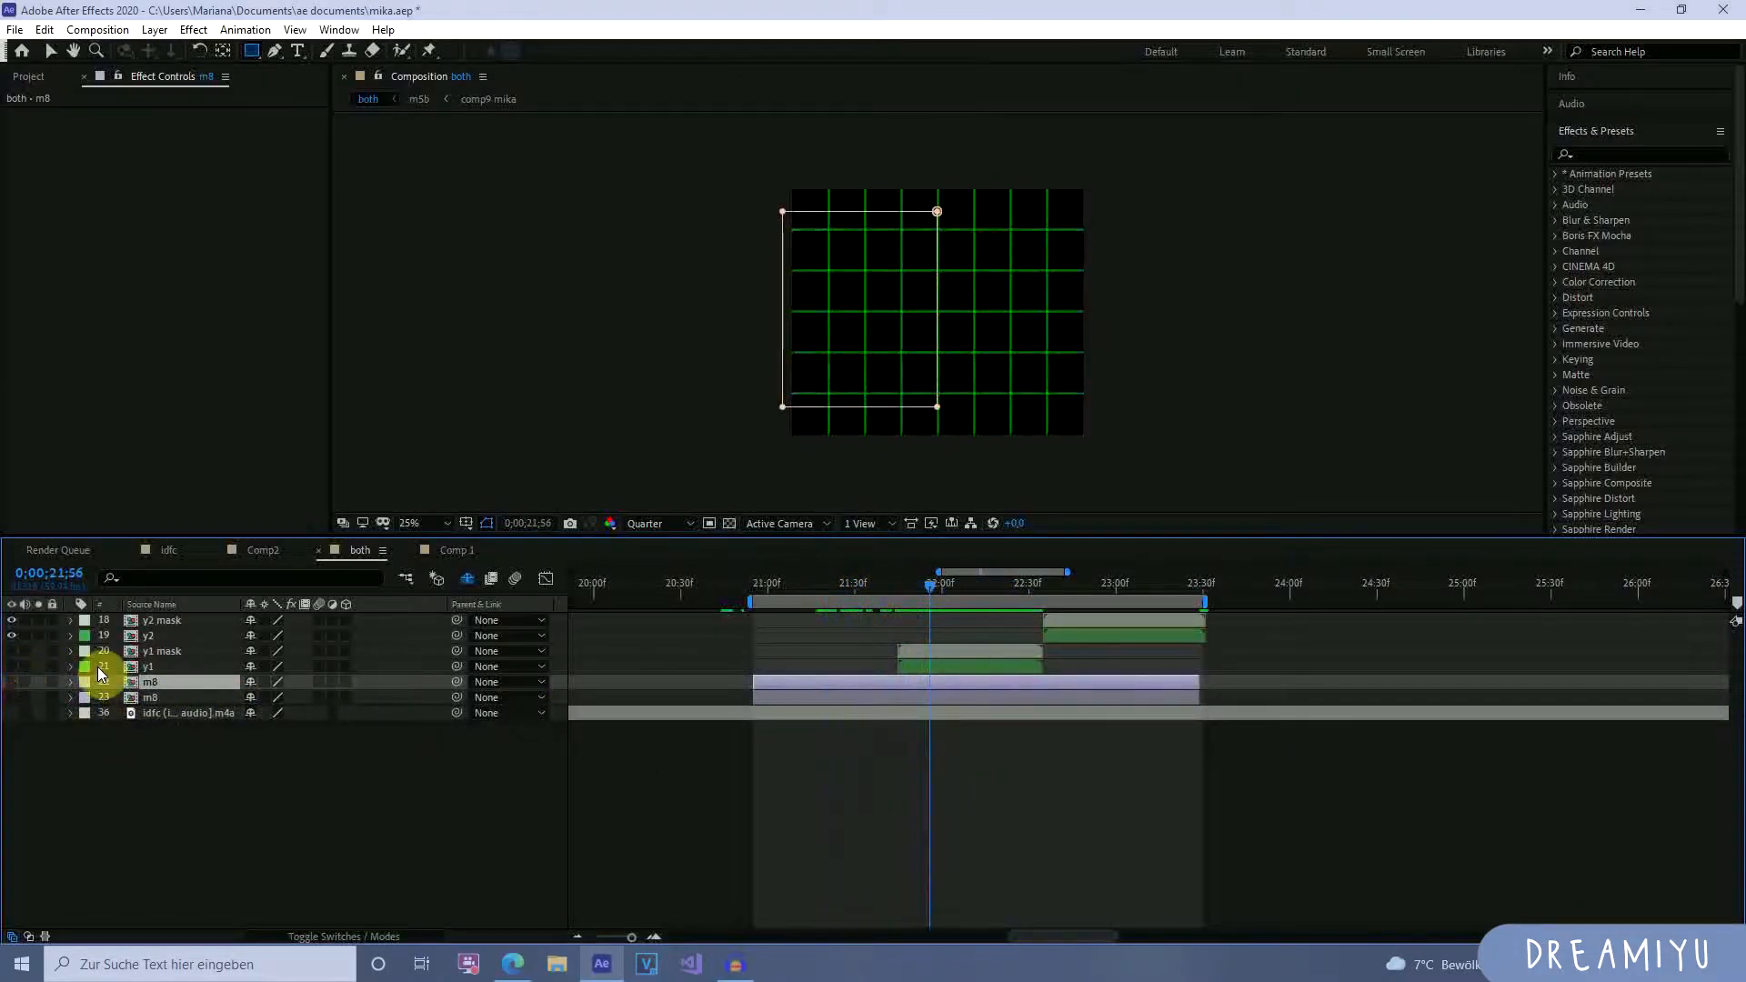
click(12, 667)
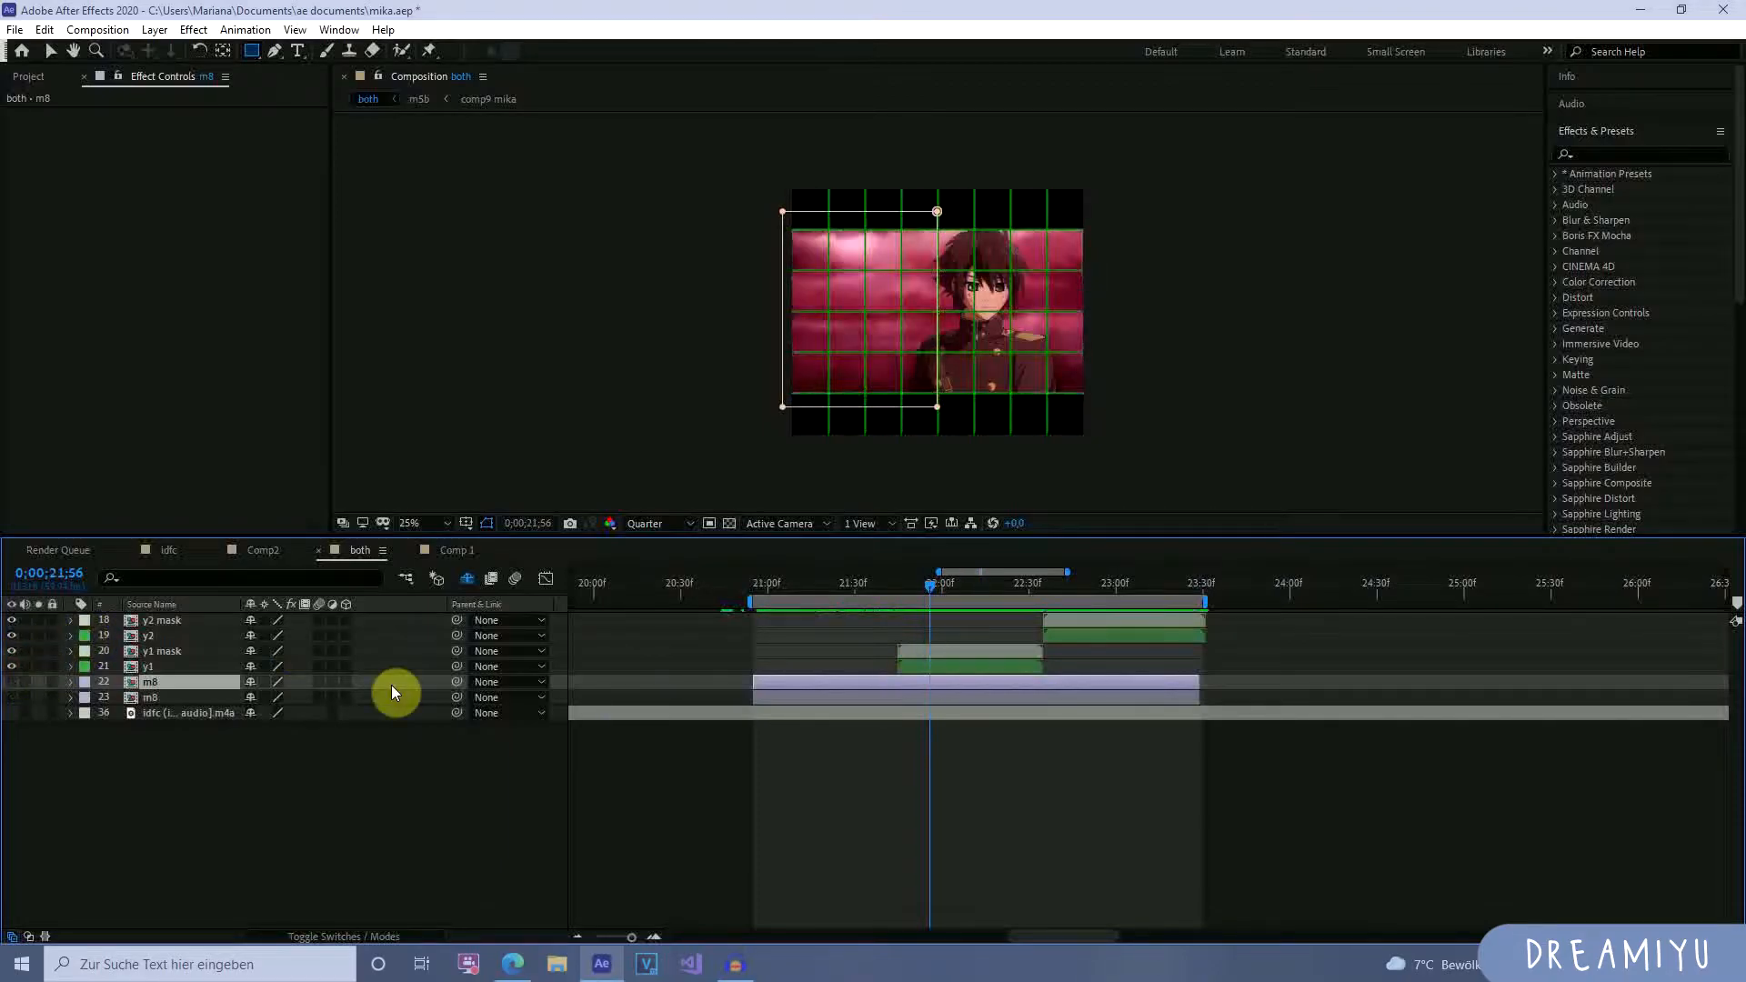
click(12, 652)
drag(936, 592, 955, 646)
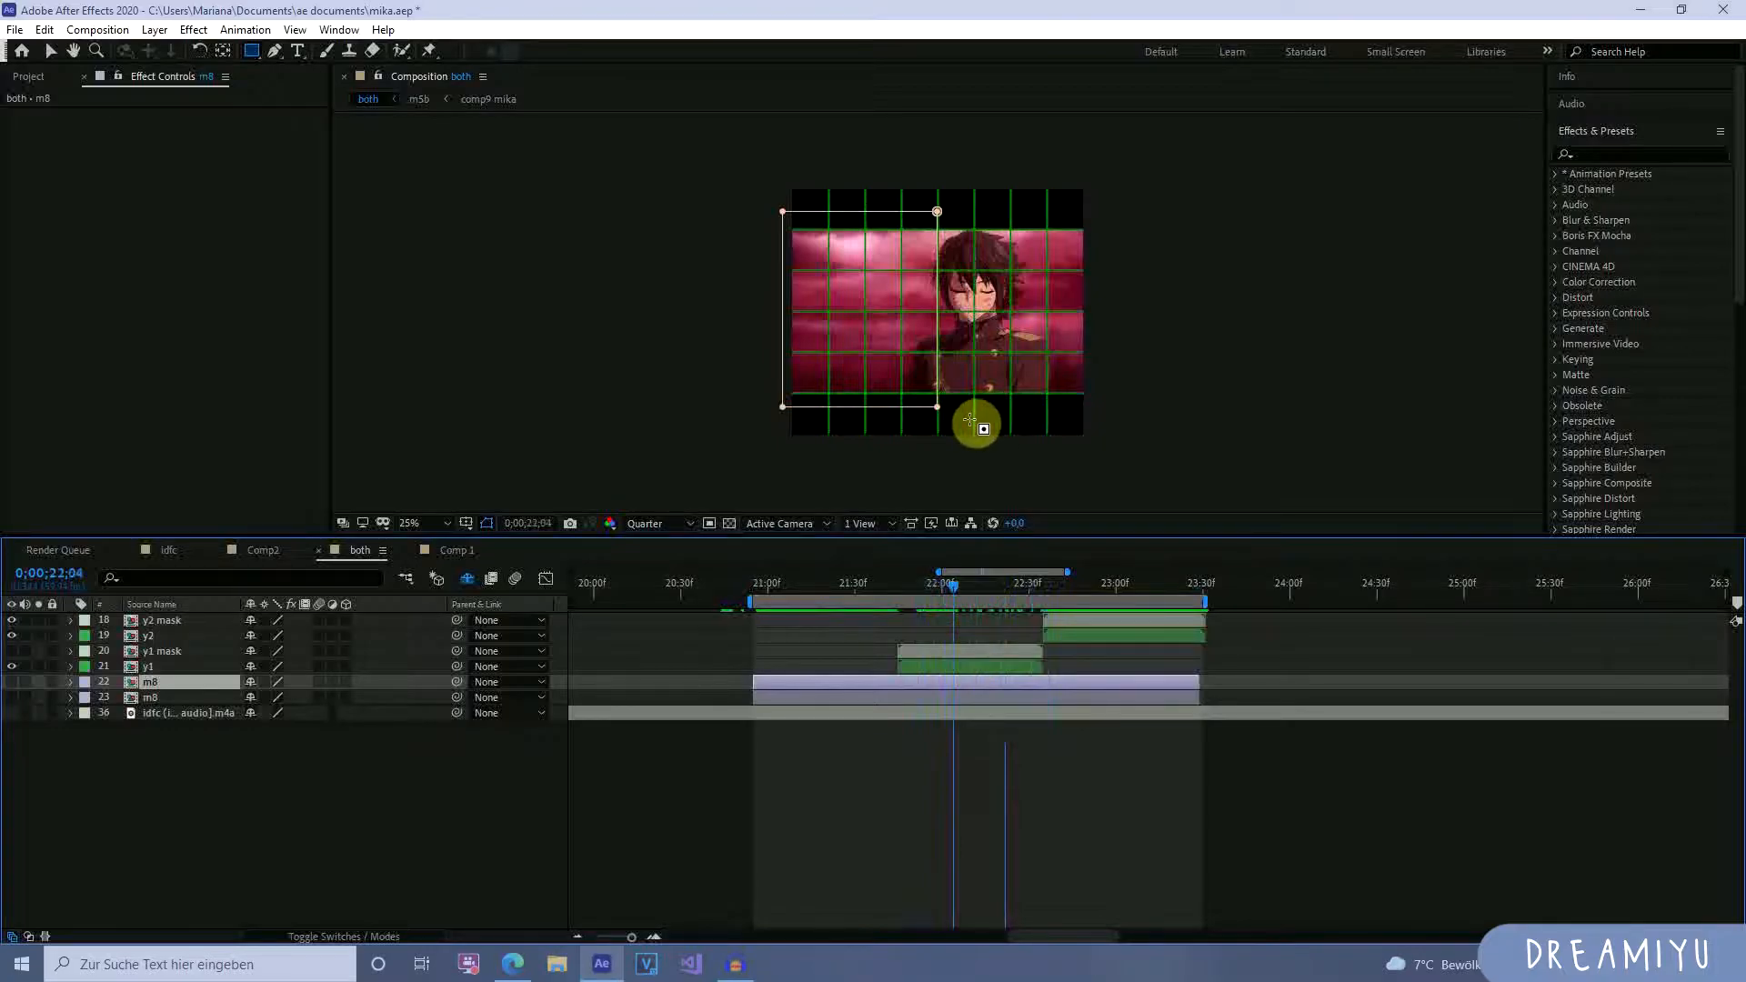
click(954, 664)
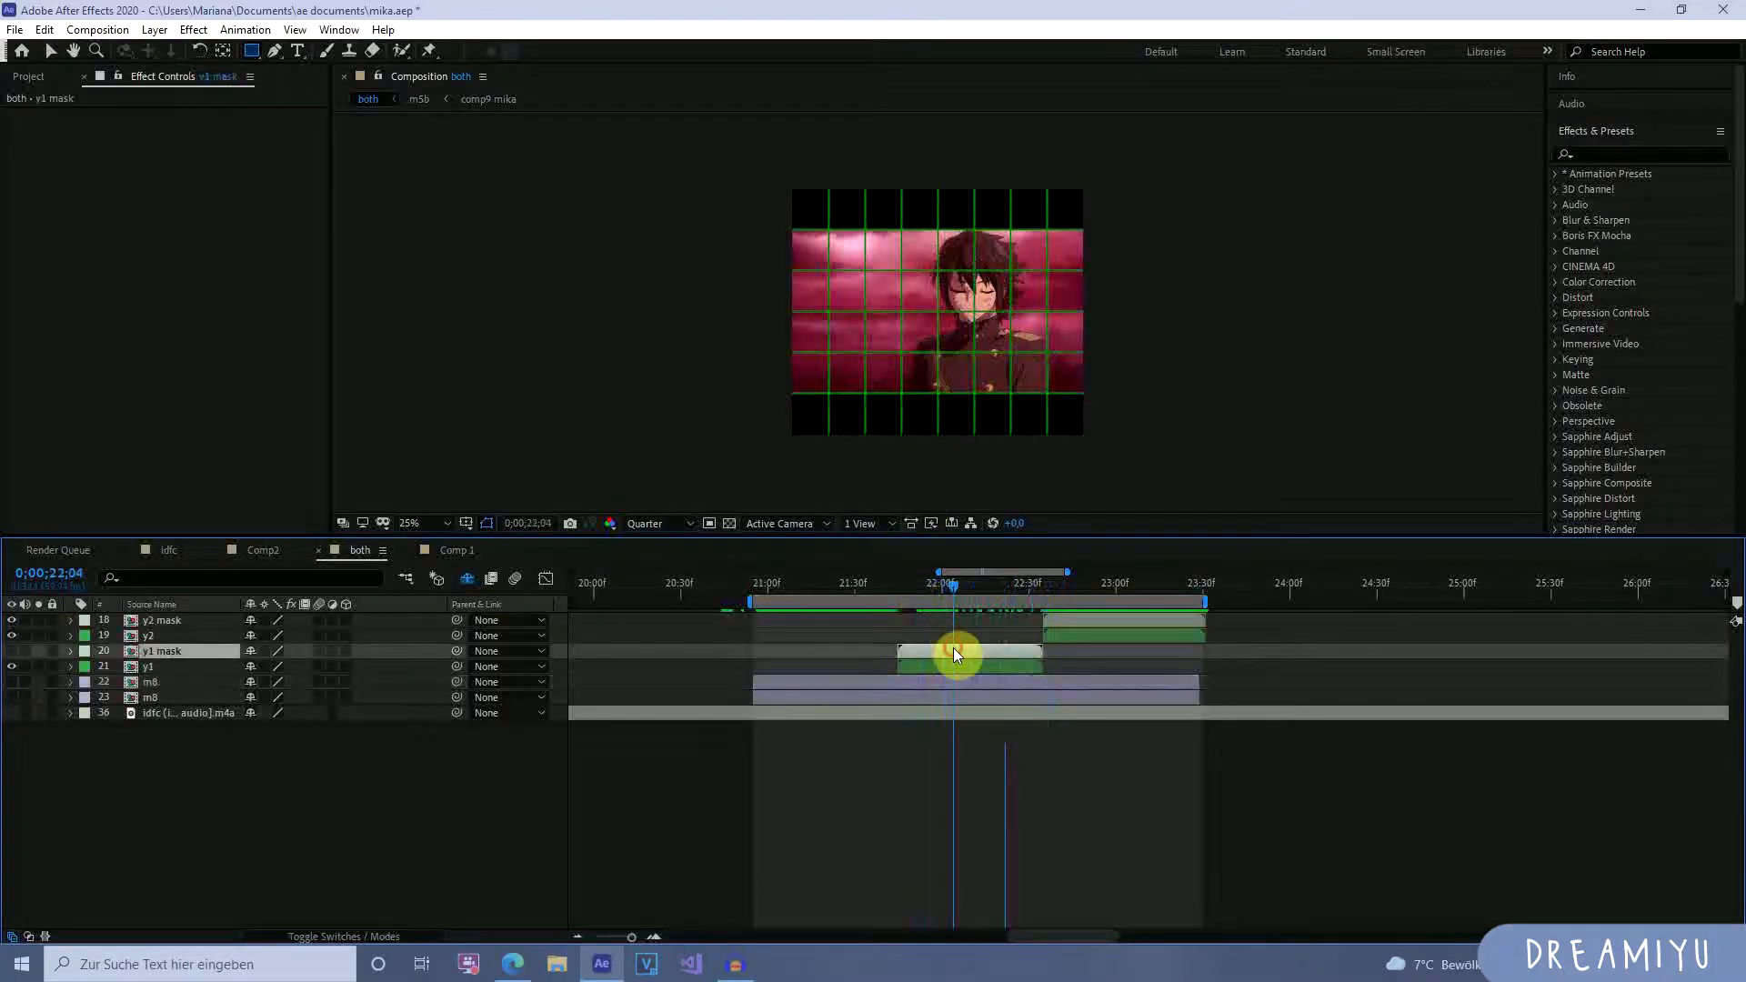
click(875, 684)
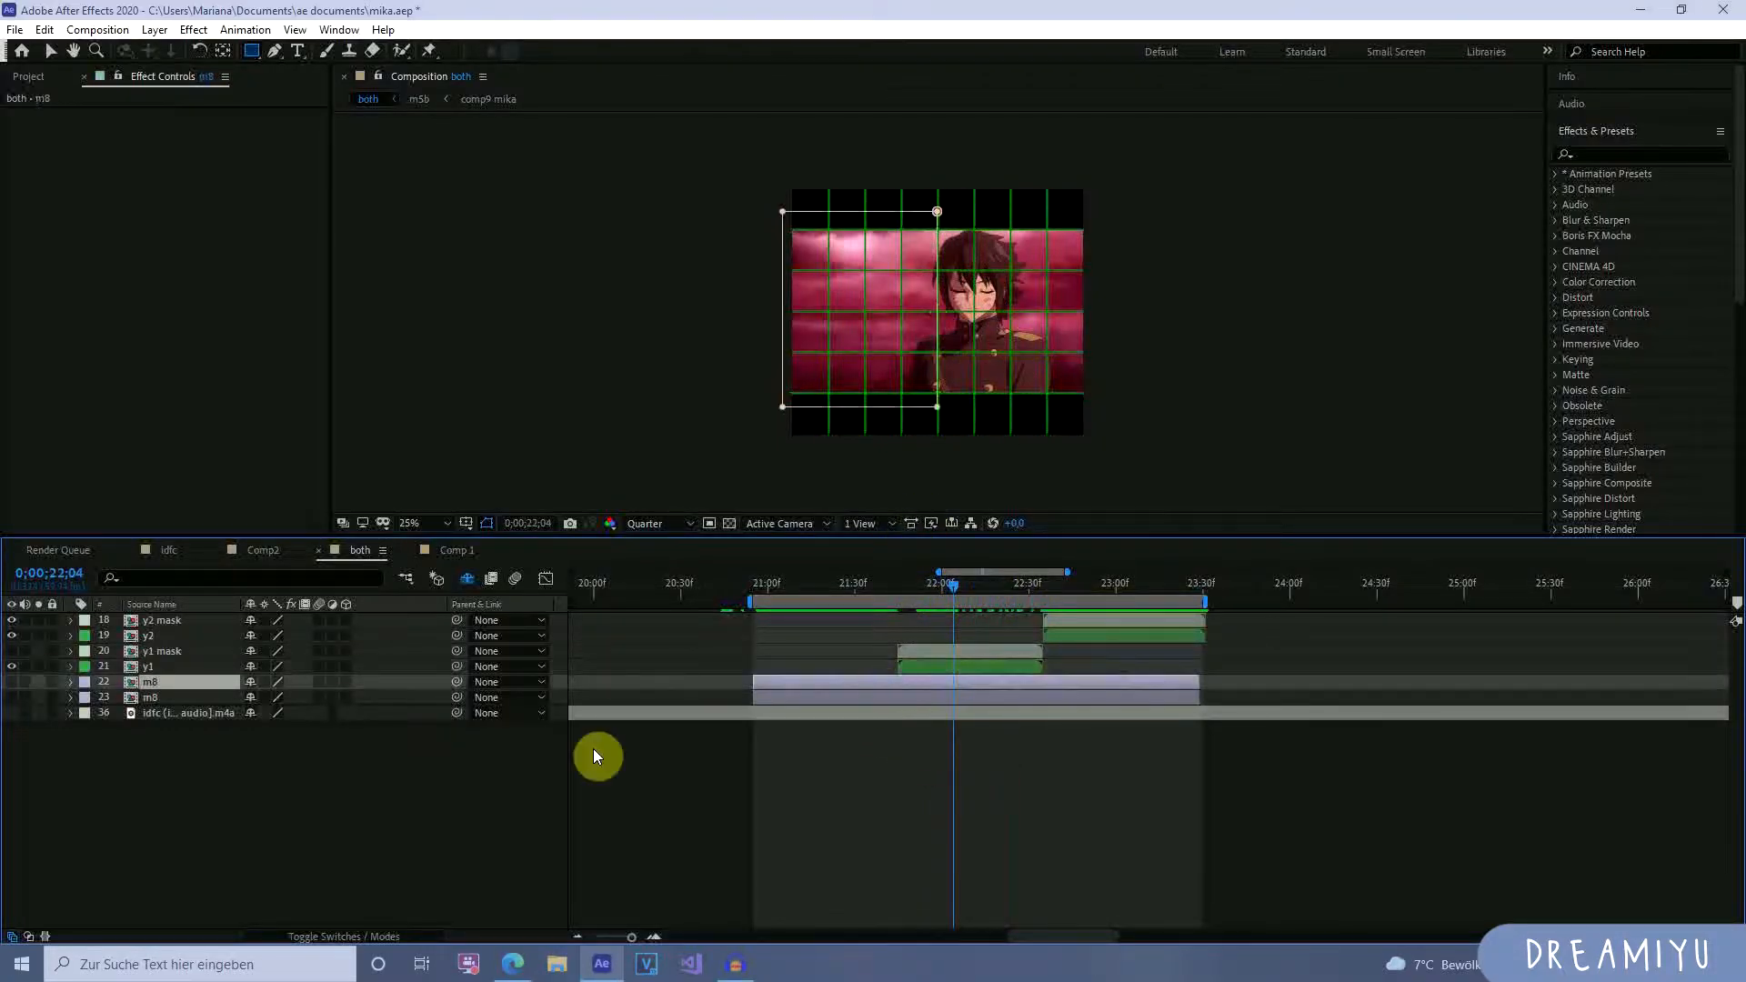
Copy Mask 1 from the upper m8 layer and paste it onto the y1 layer.
click(72, 684)
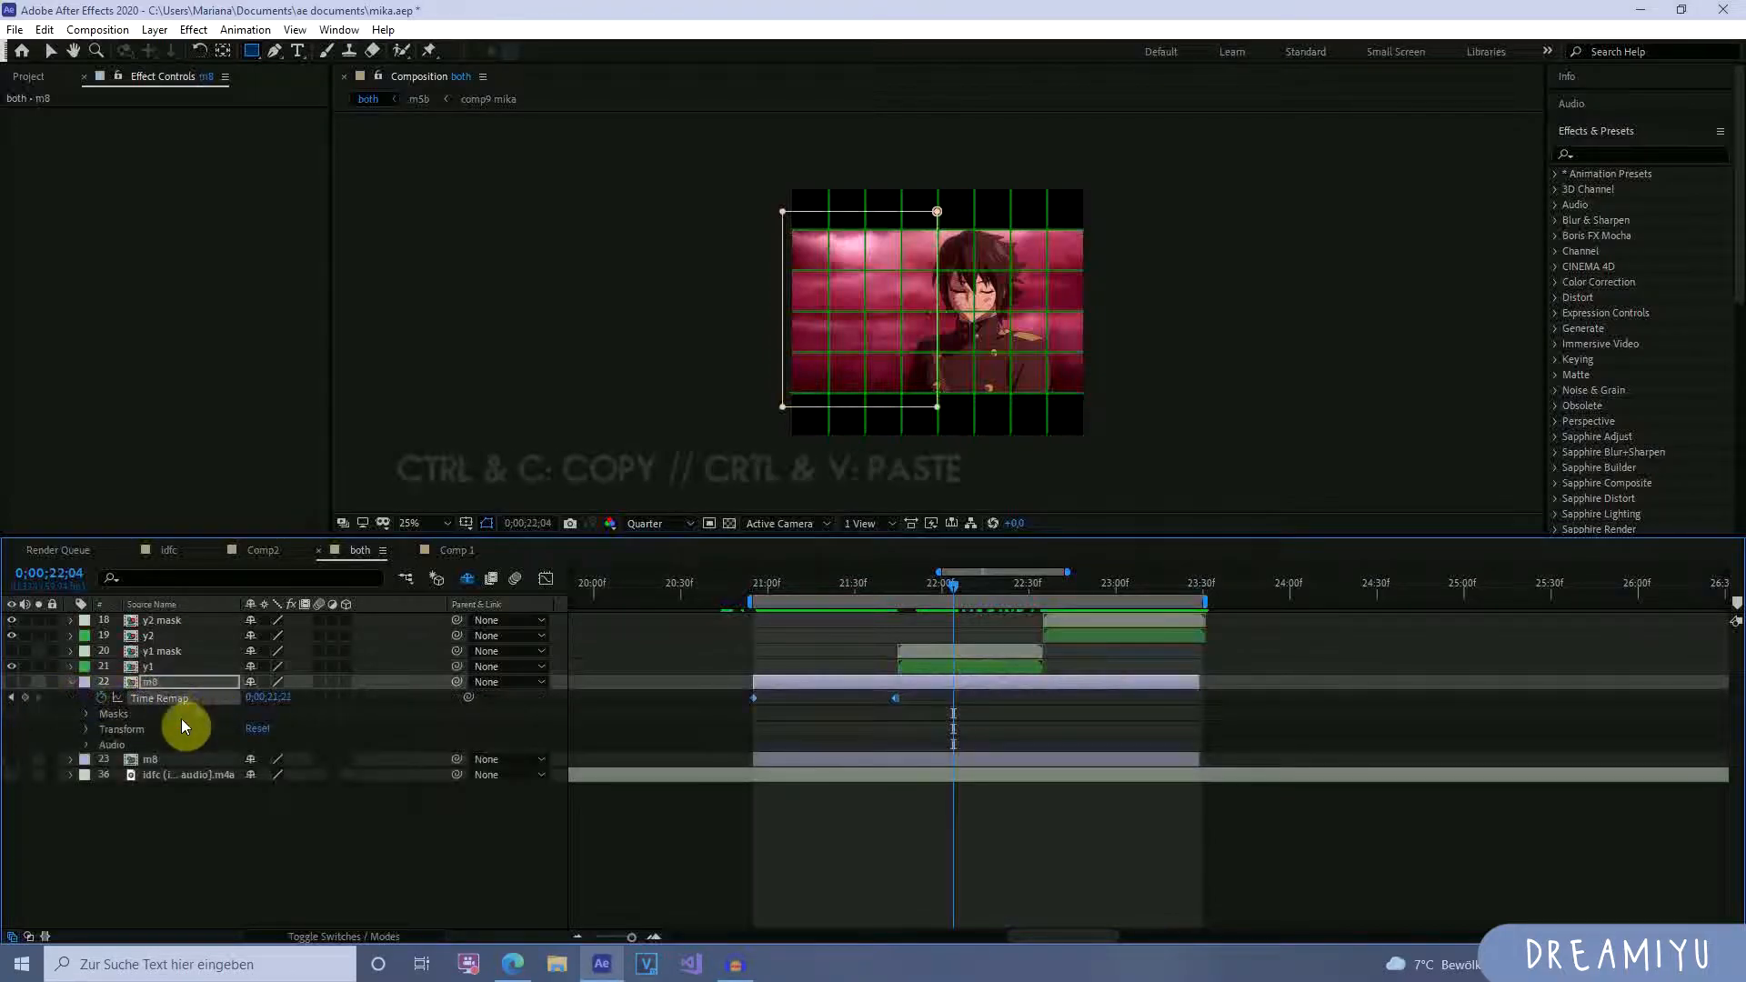
click(88, 714)
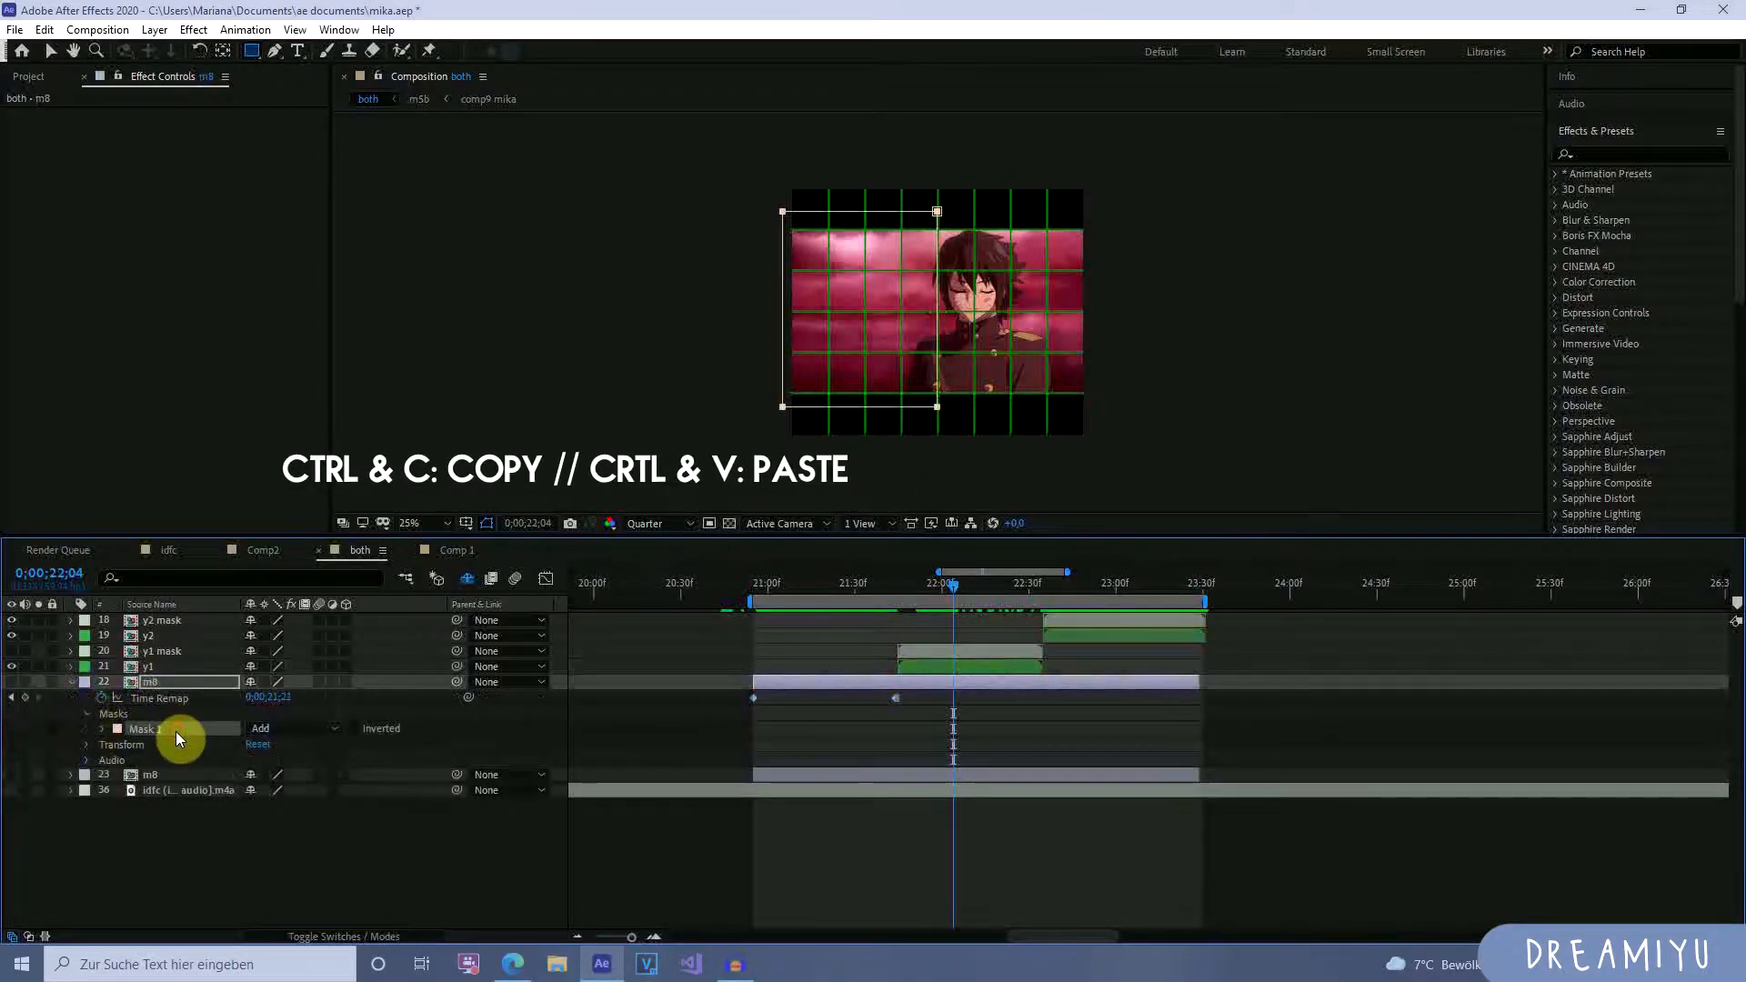
click(948, 655)
click(967, 665)
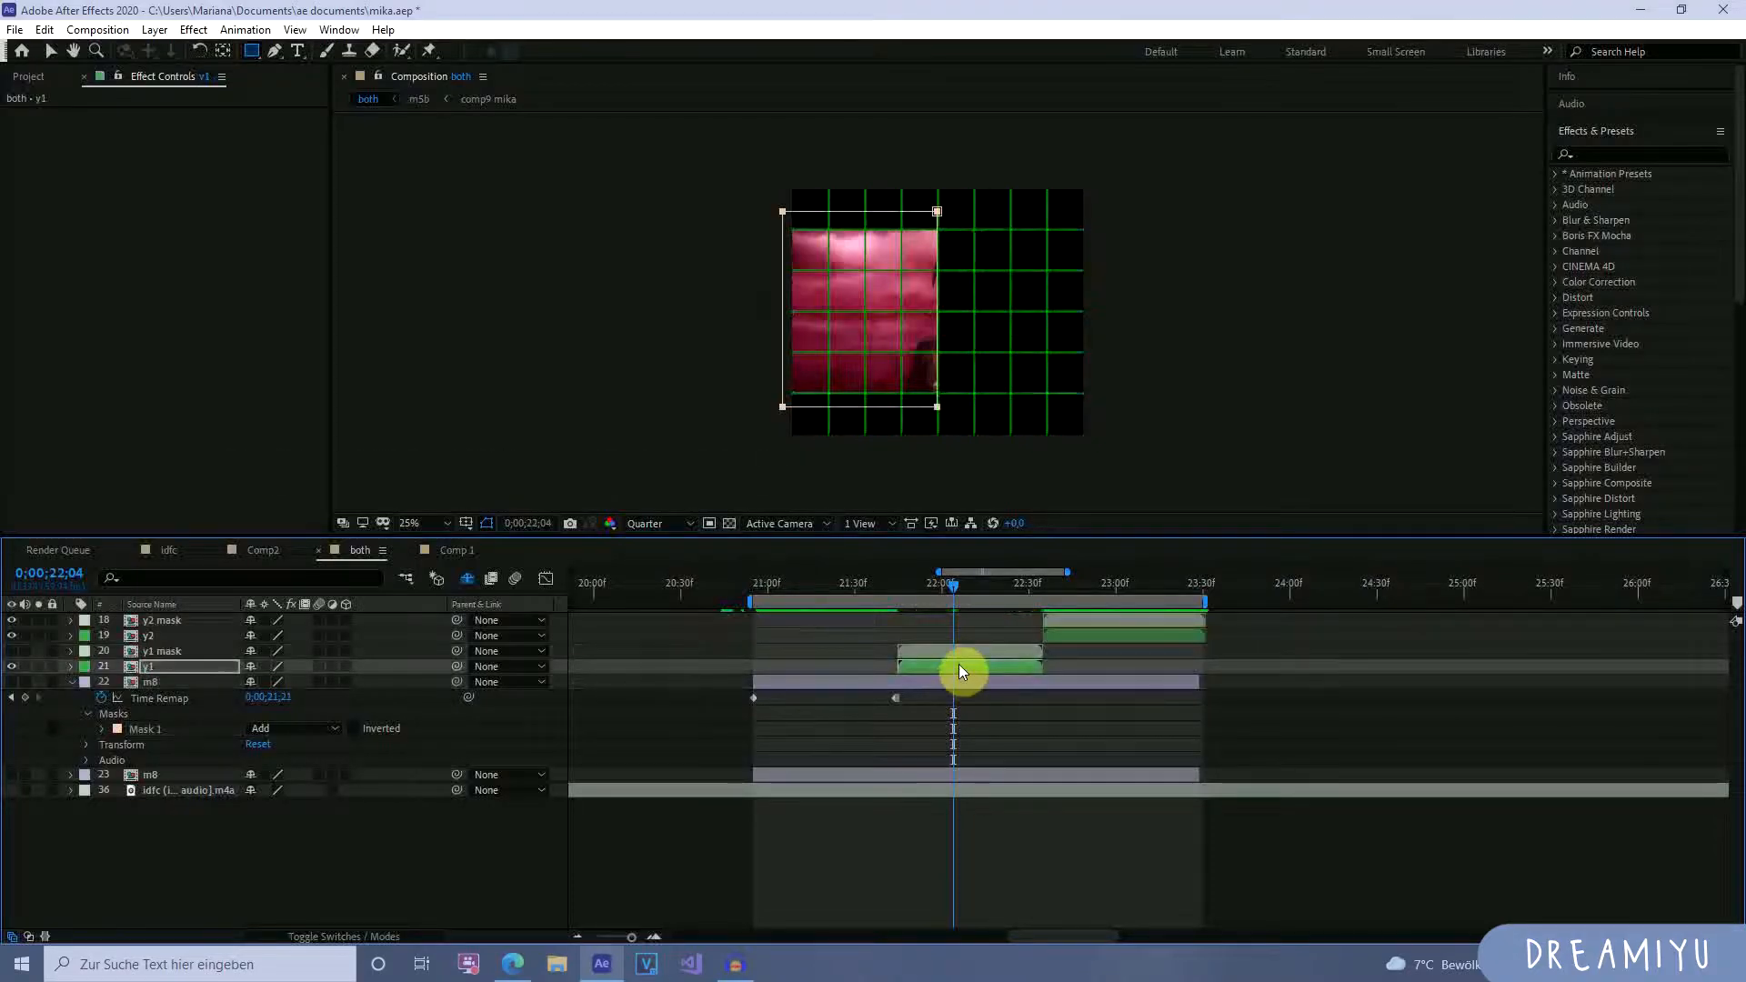
Show the masks of the y1 layer and delete its extra Mask 2.
click(1039, 651)
click(1023, 665)
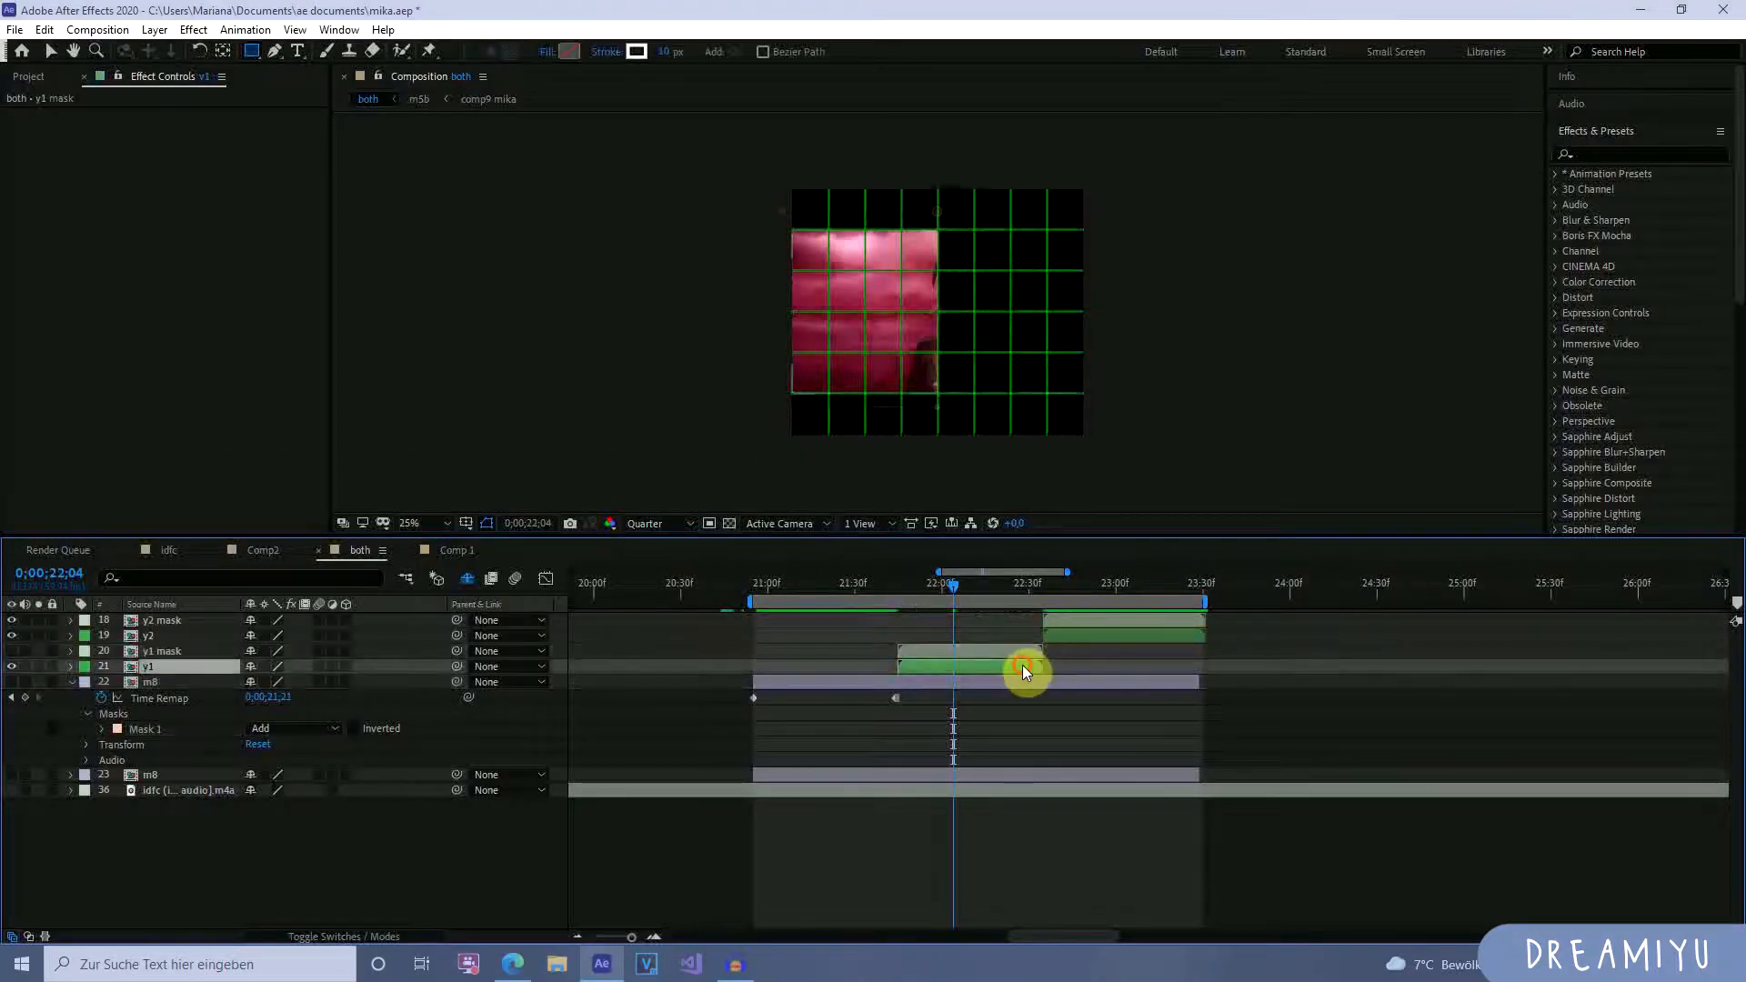
key(m)
click(175, 715)
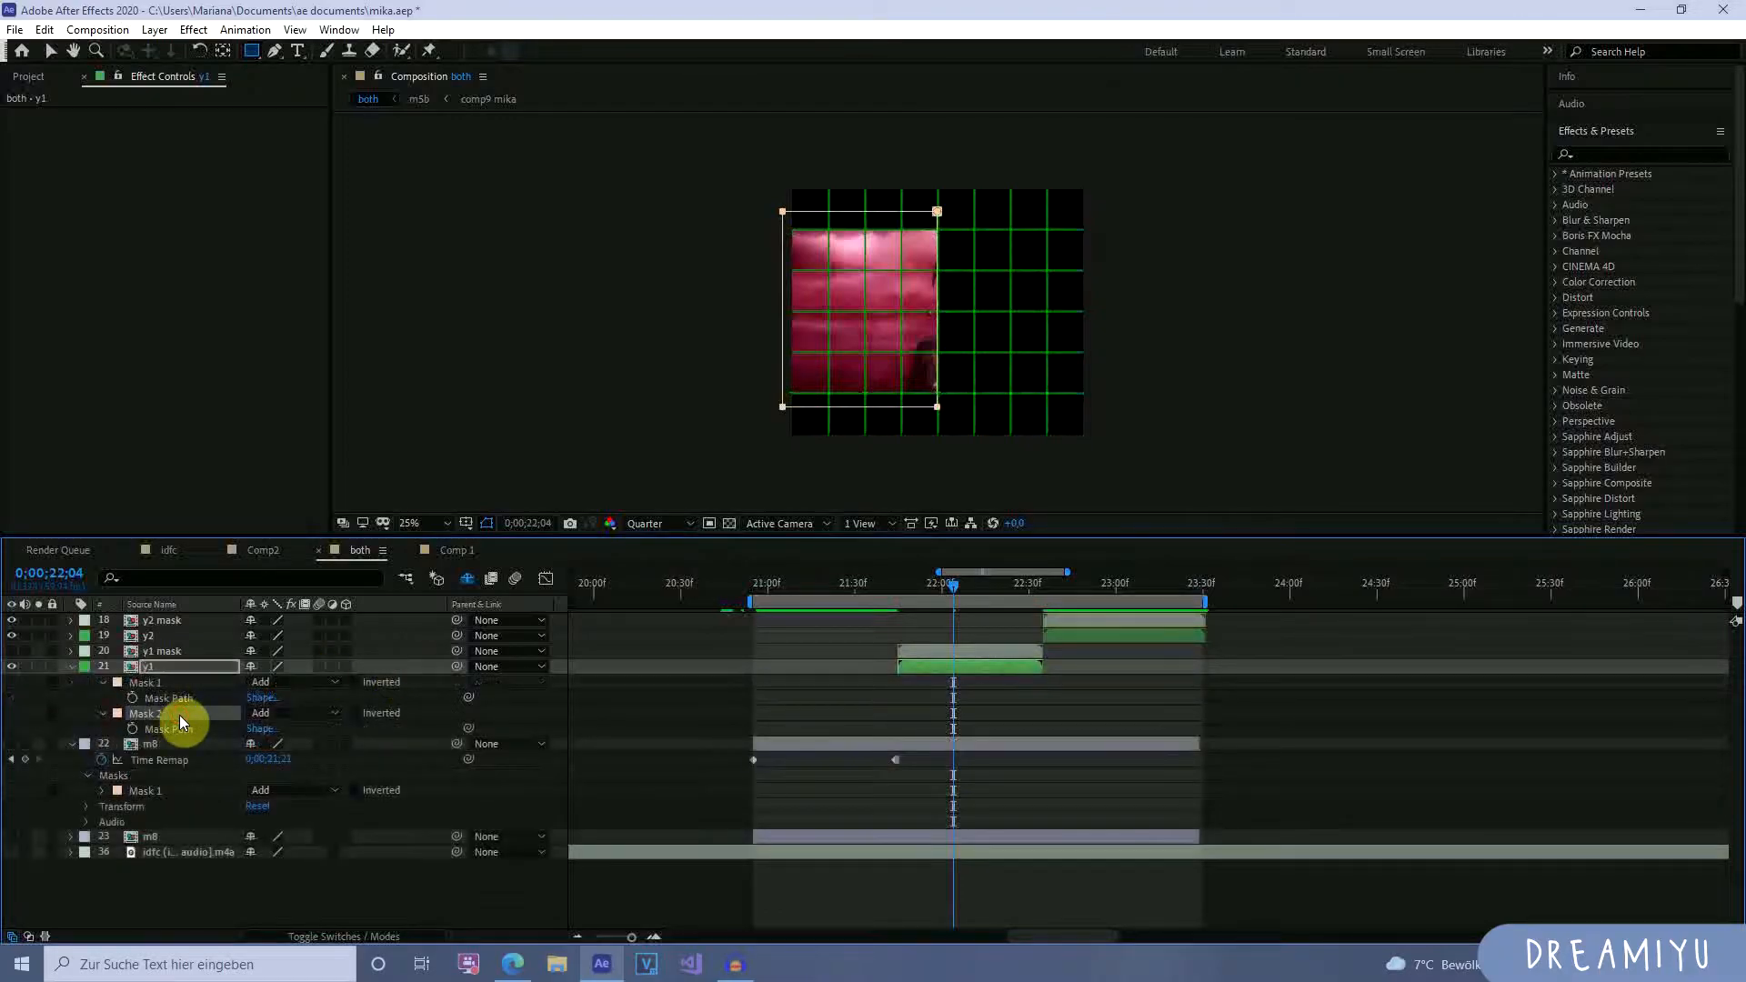
key(Delete)
Duplicate the masked y1 layer.
click(1039, 656)
click(1025, 669)
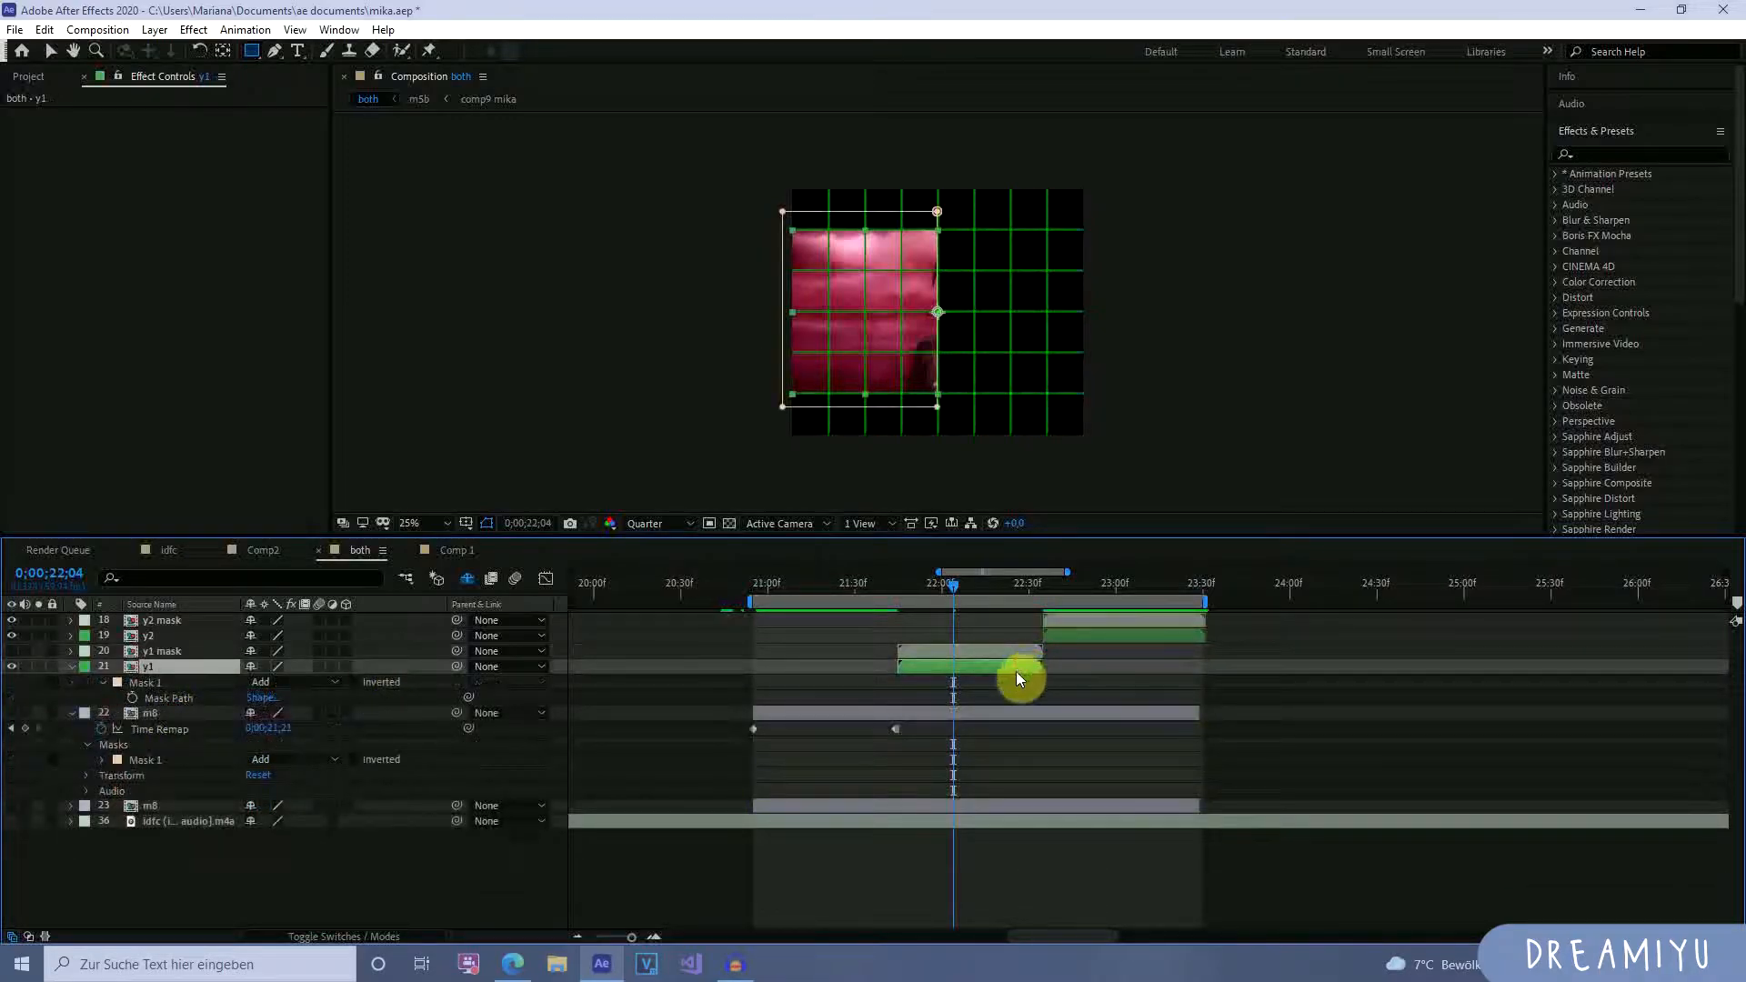
key(ctrl+d)
click(962, 687)
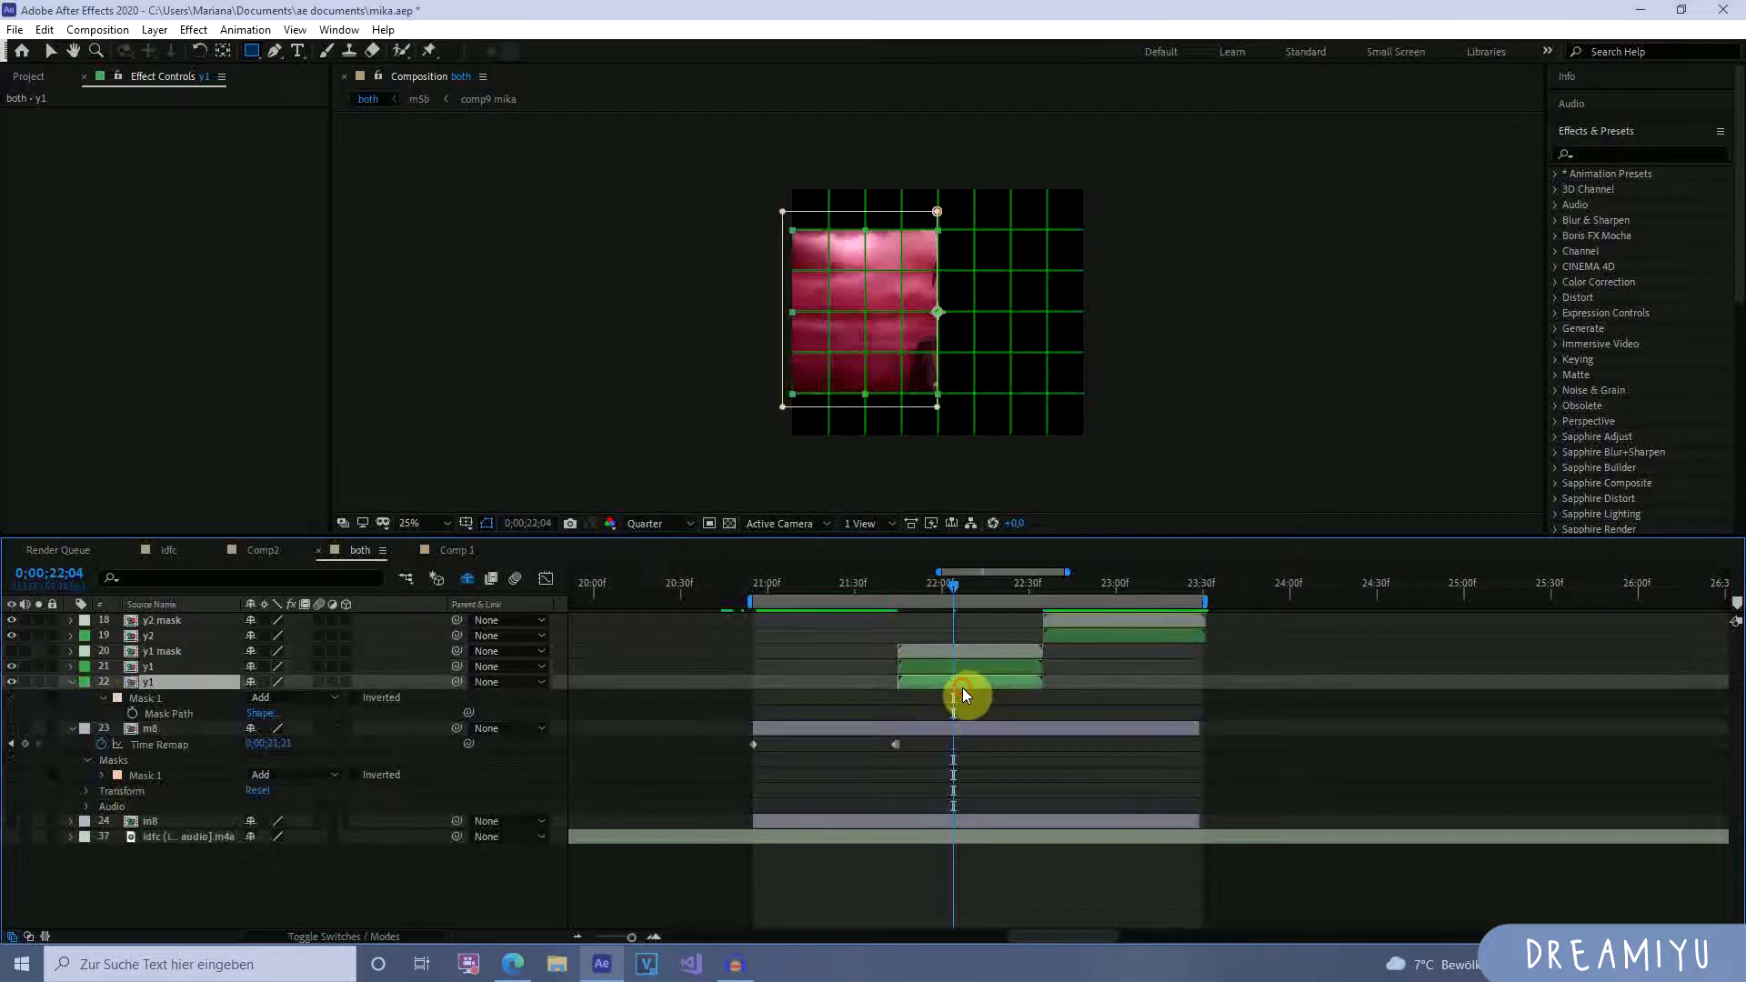
click(150, 775)
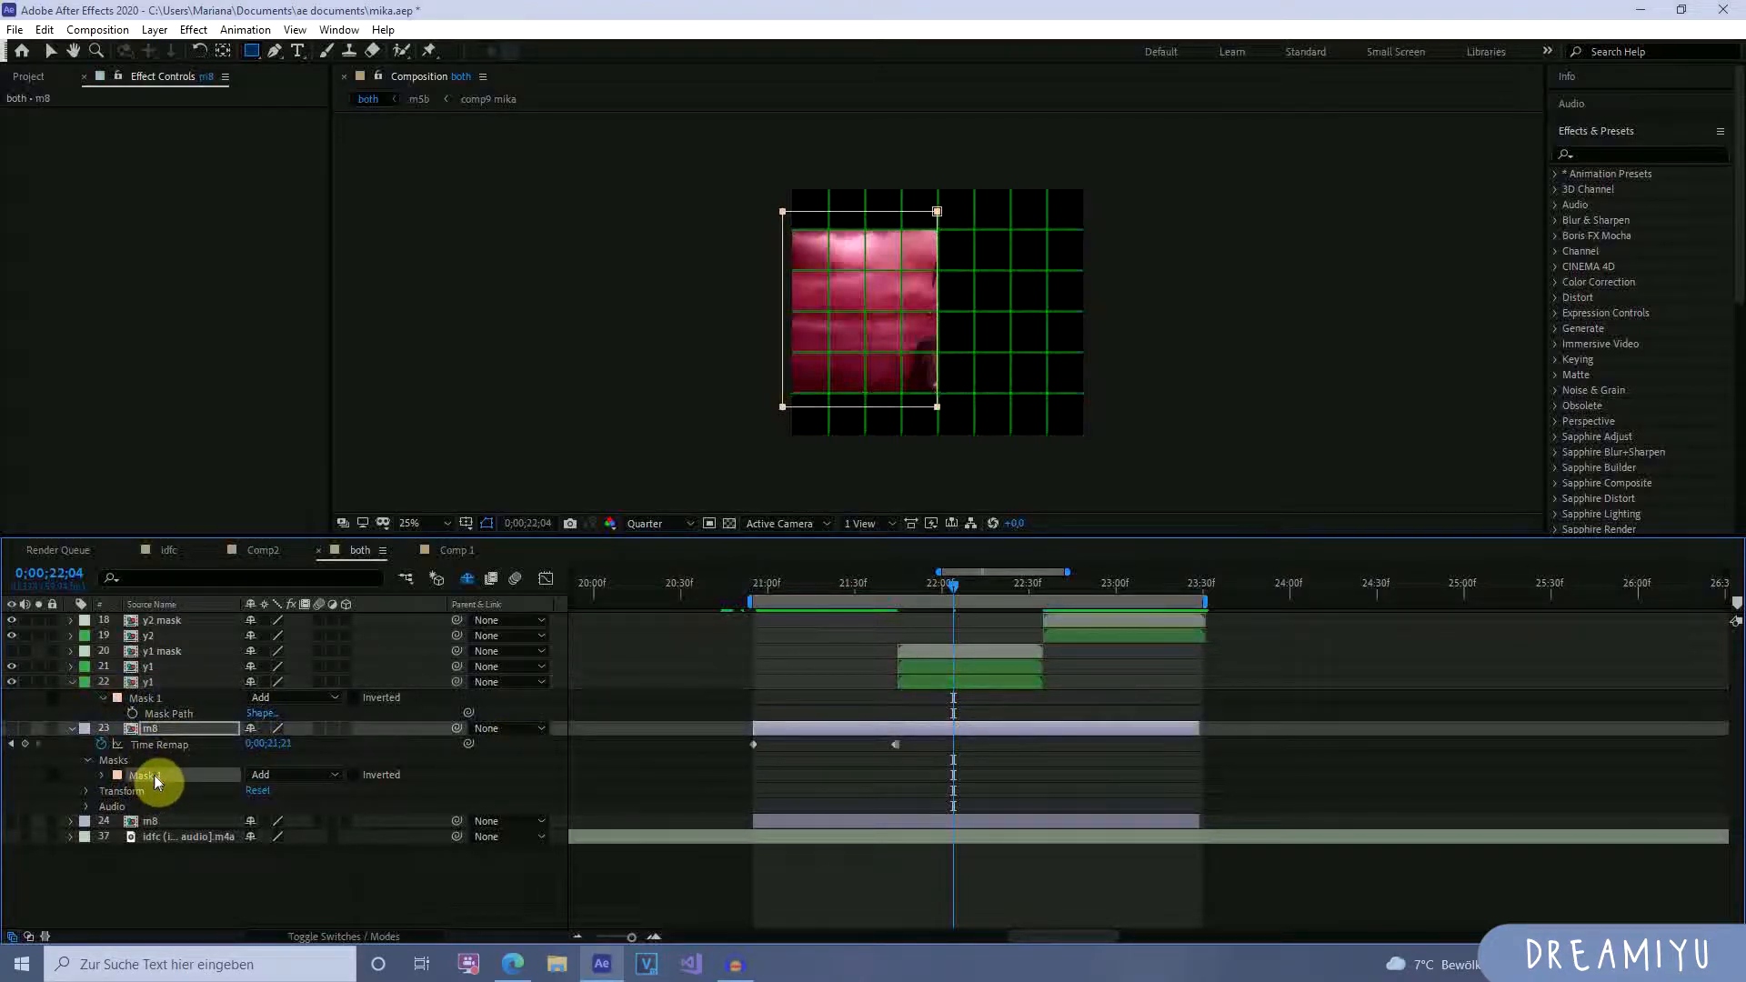
click(987, 669)
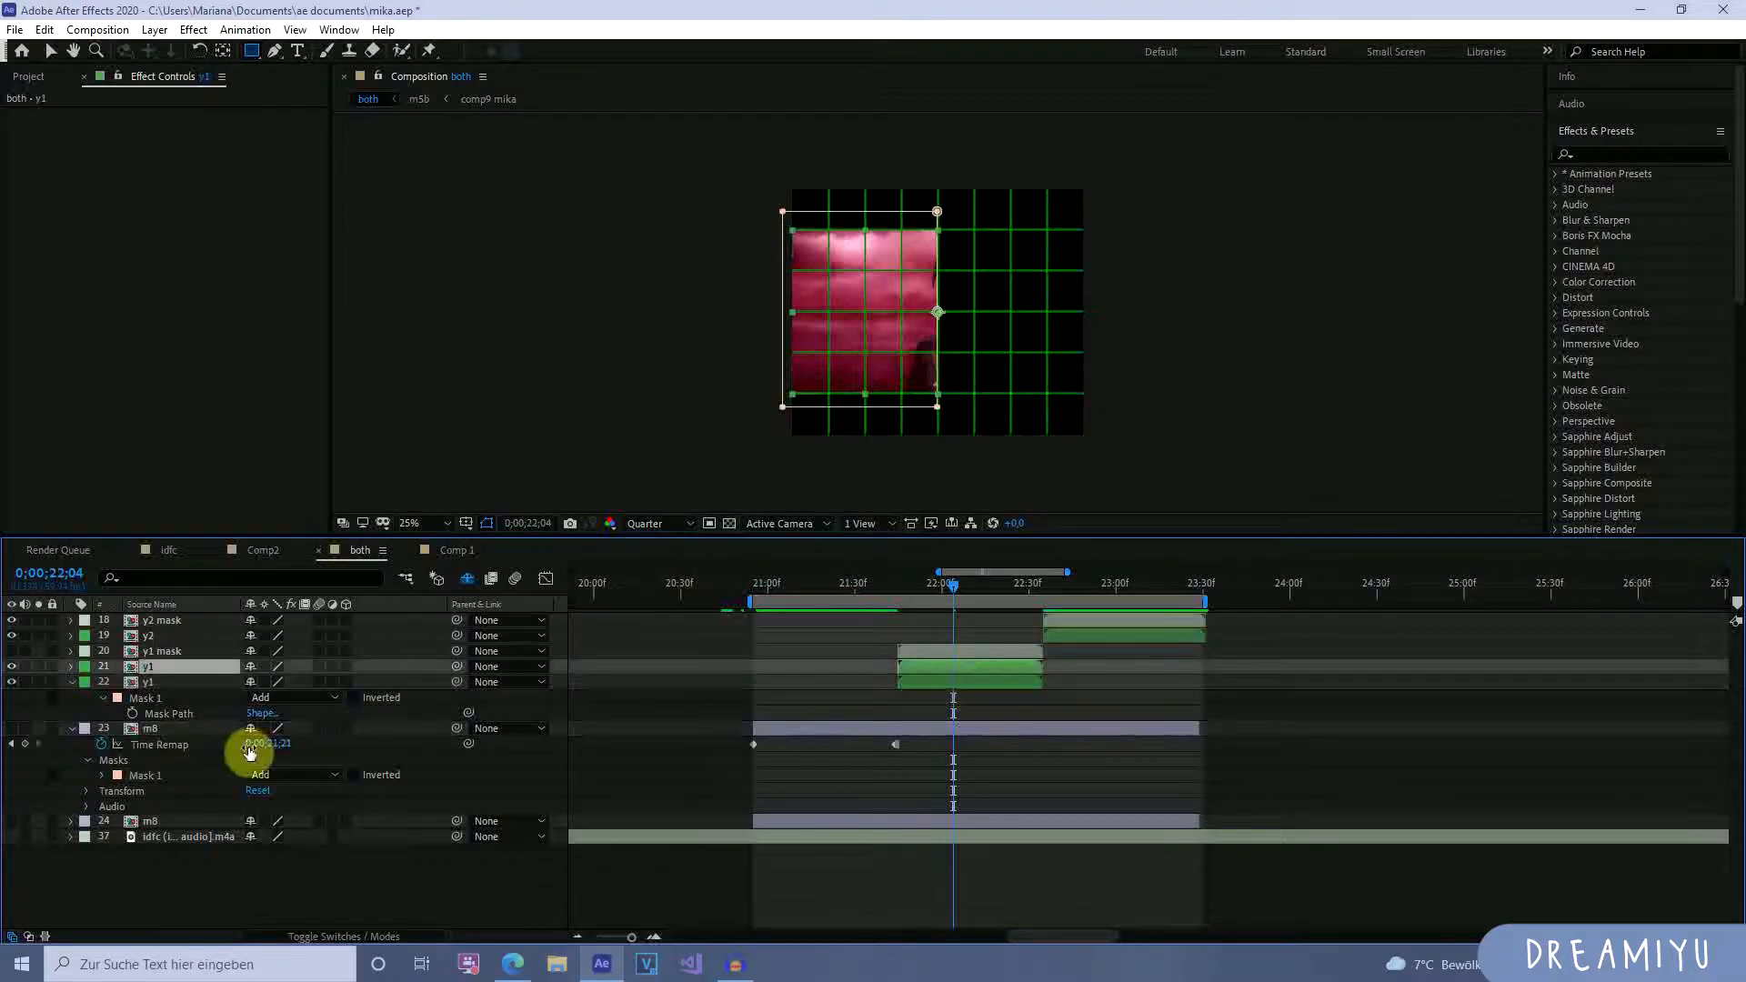
key(Return)
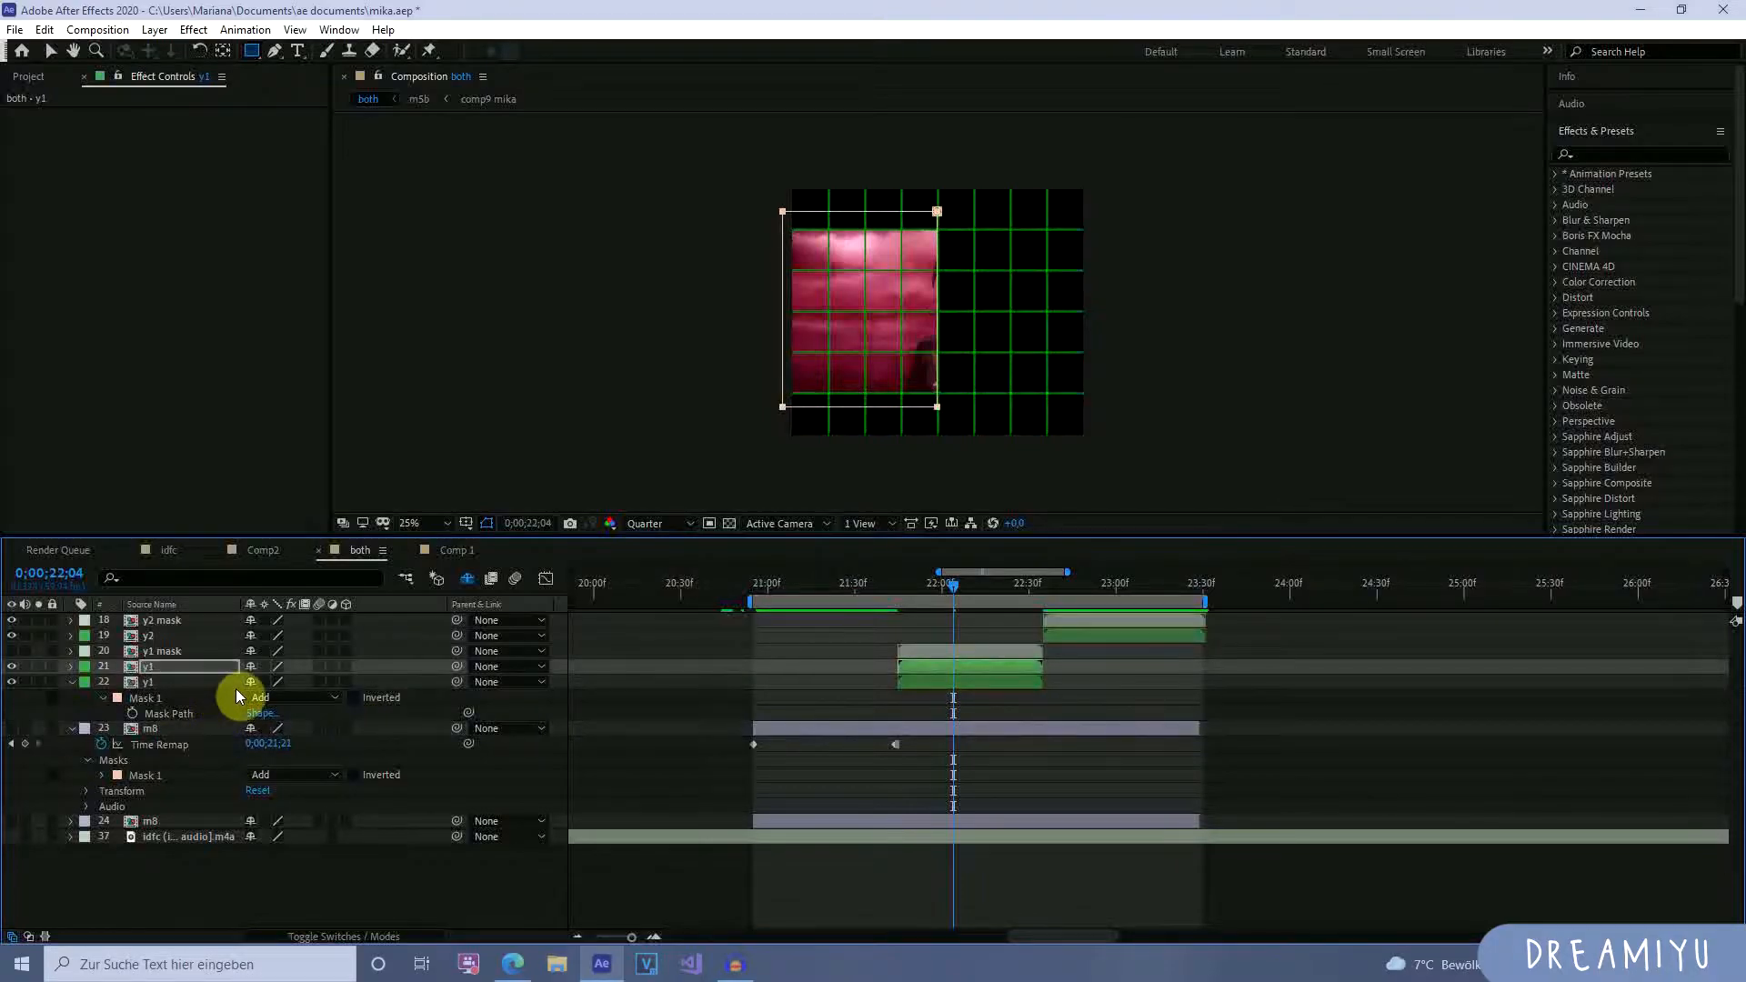
key(ctrl+v)
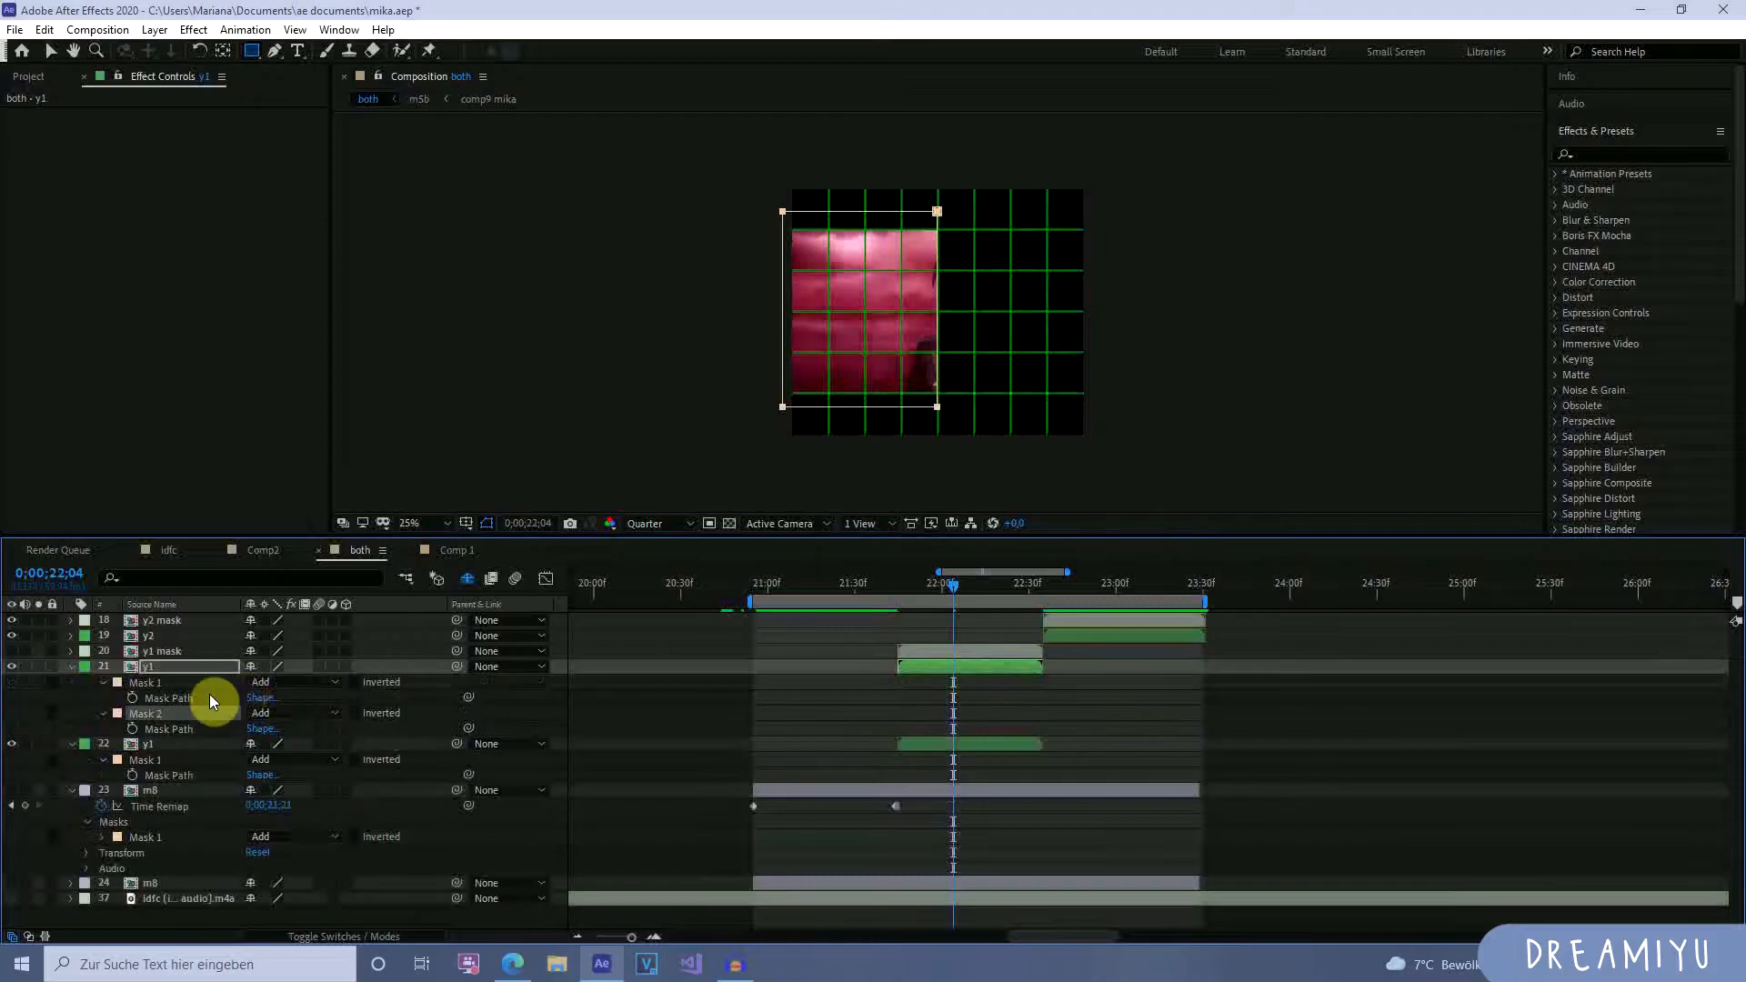
click(195, 682)
click(195, 715)
key(Delete)
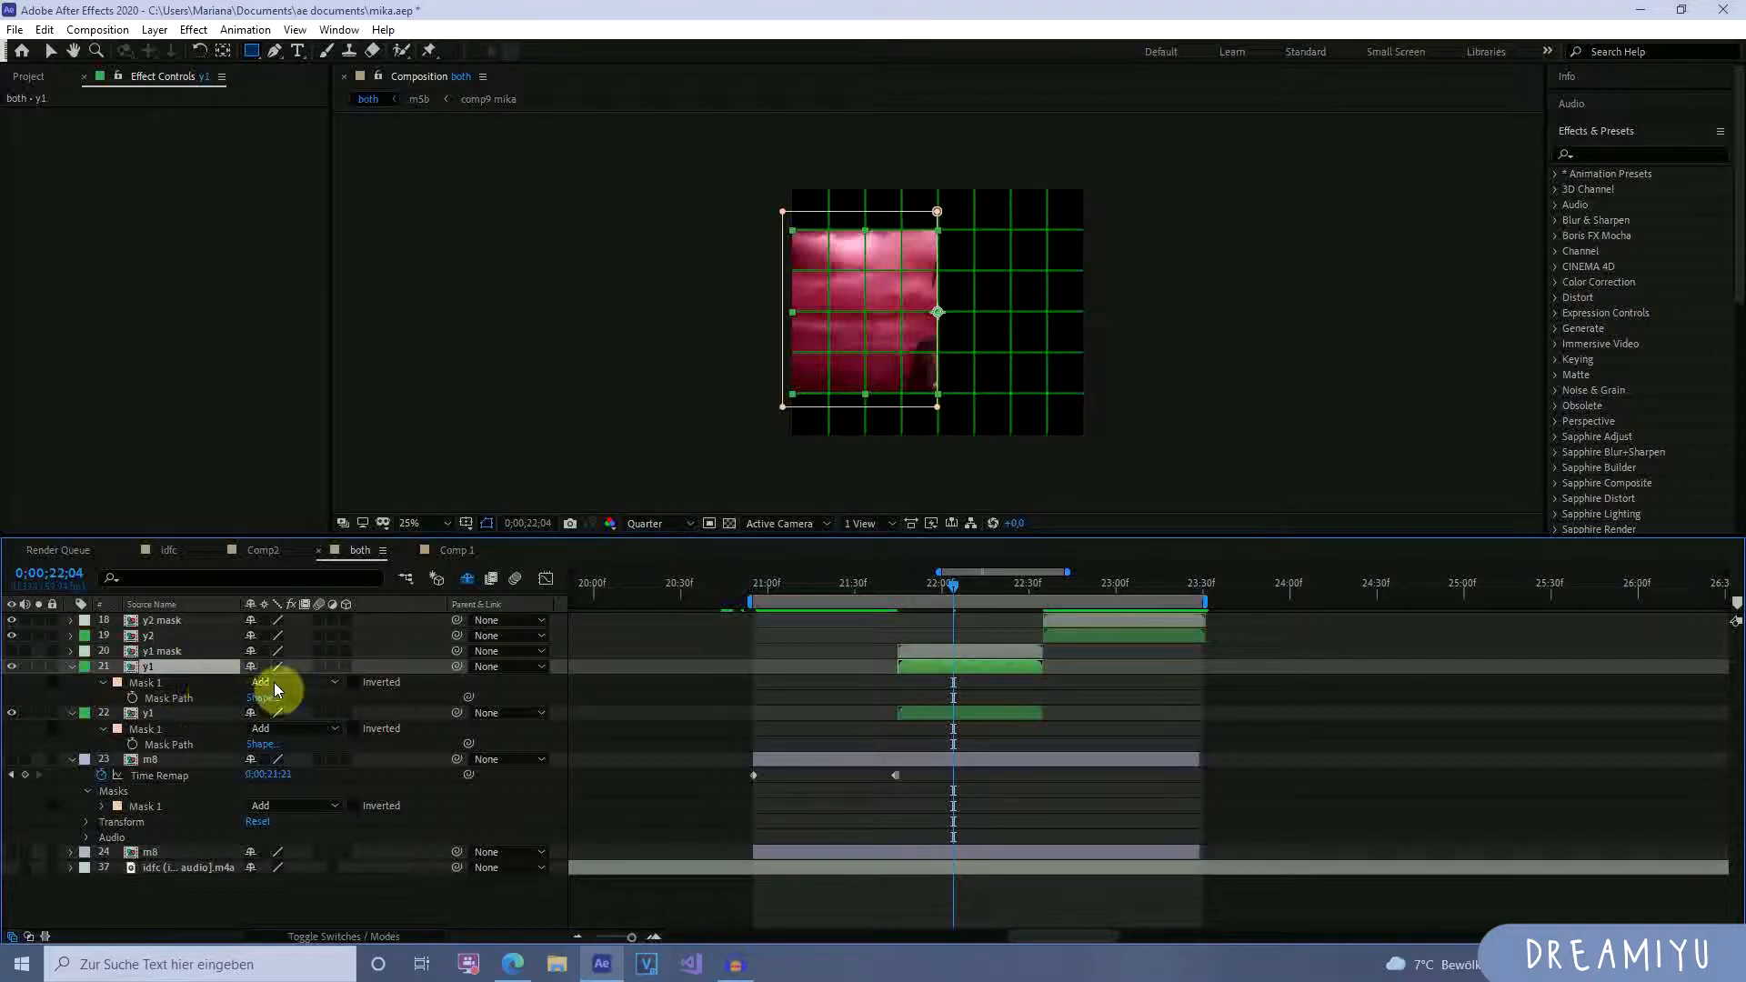
Set the mode of Mask 1 on the lower y1 copy to Subtract and deselect the layer.
click(150, 714)
click(299, 733)
click(302, 777)
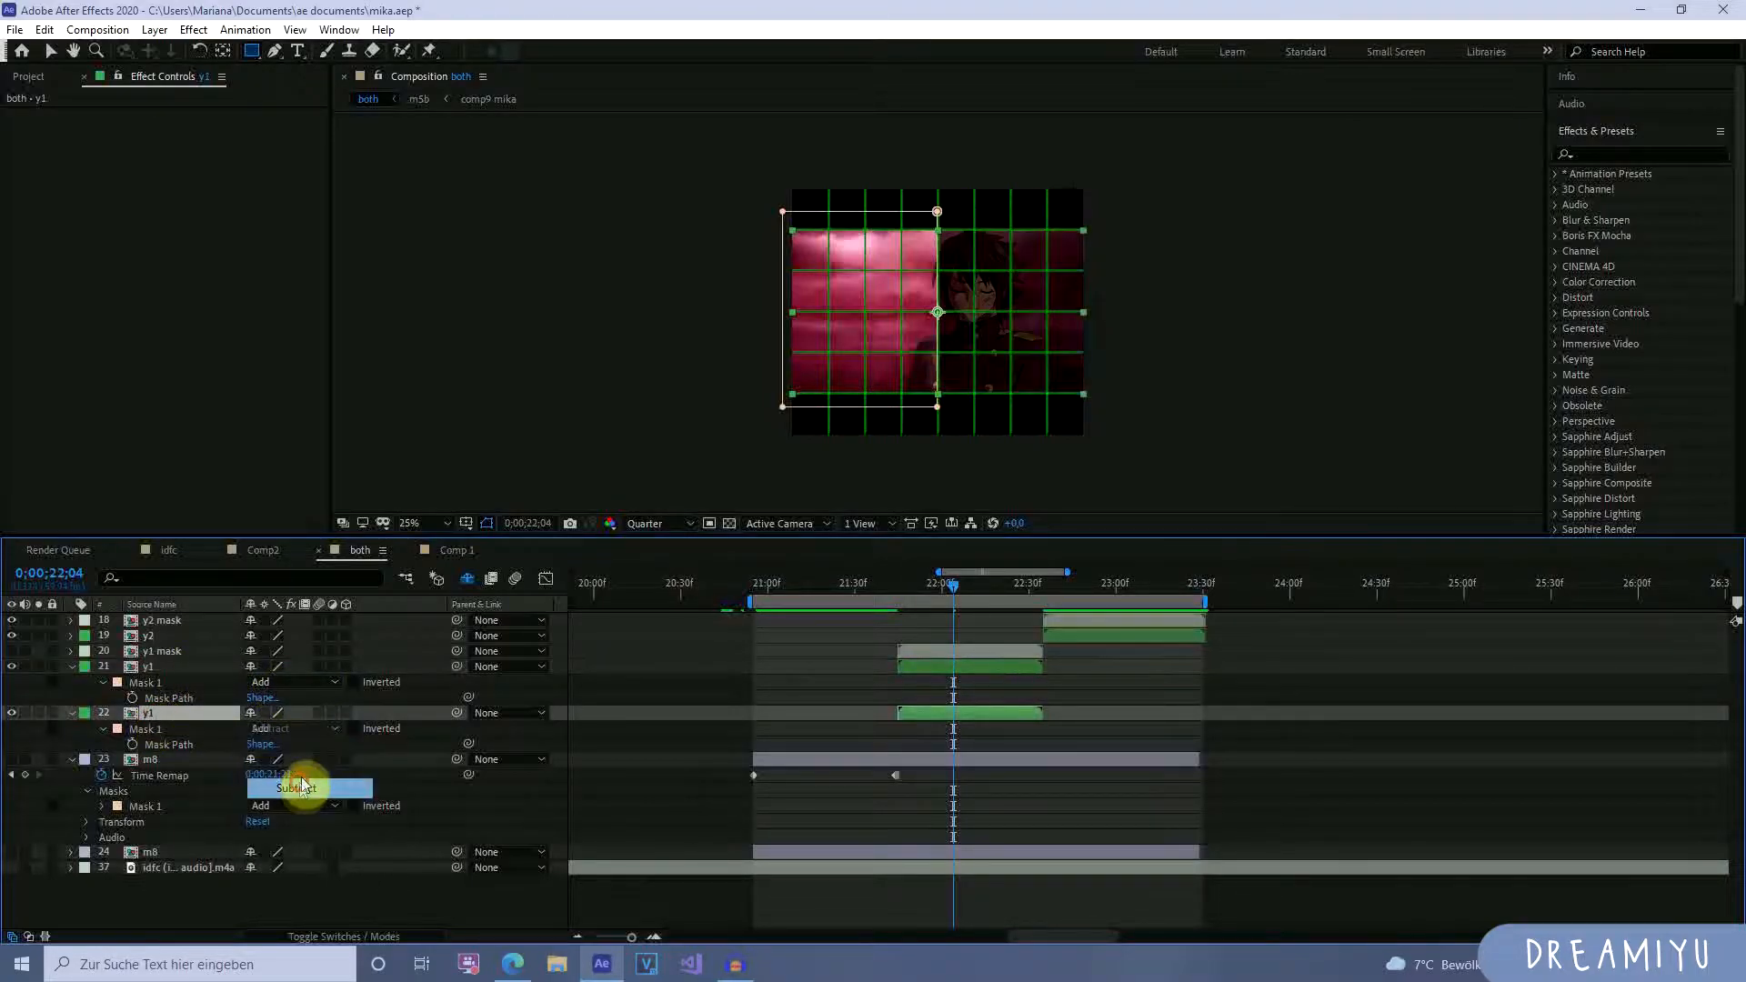
click(1034, 788)
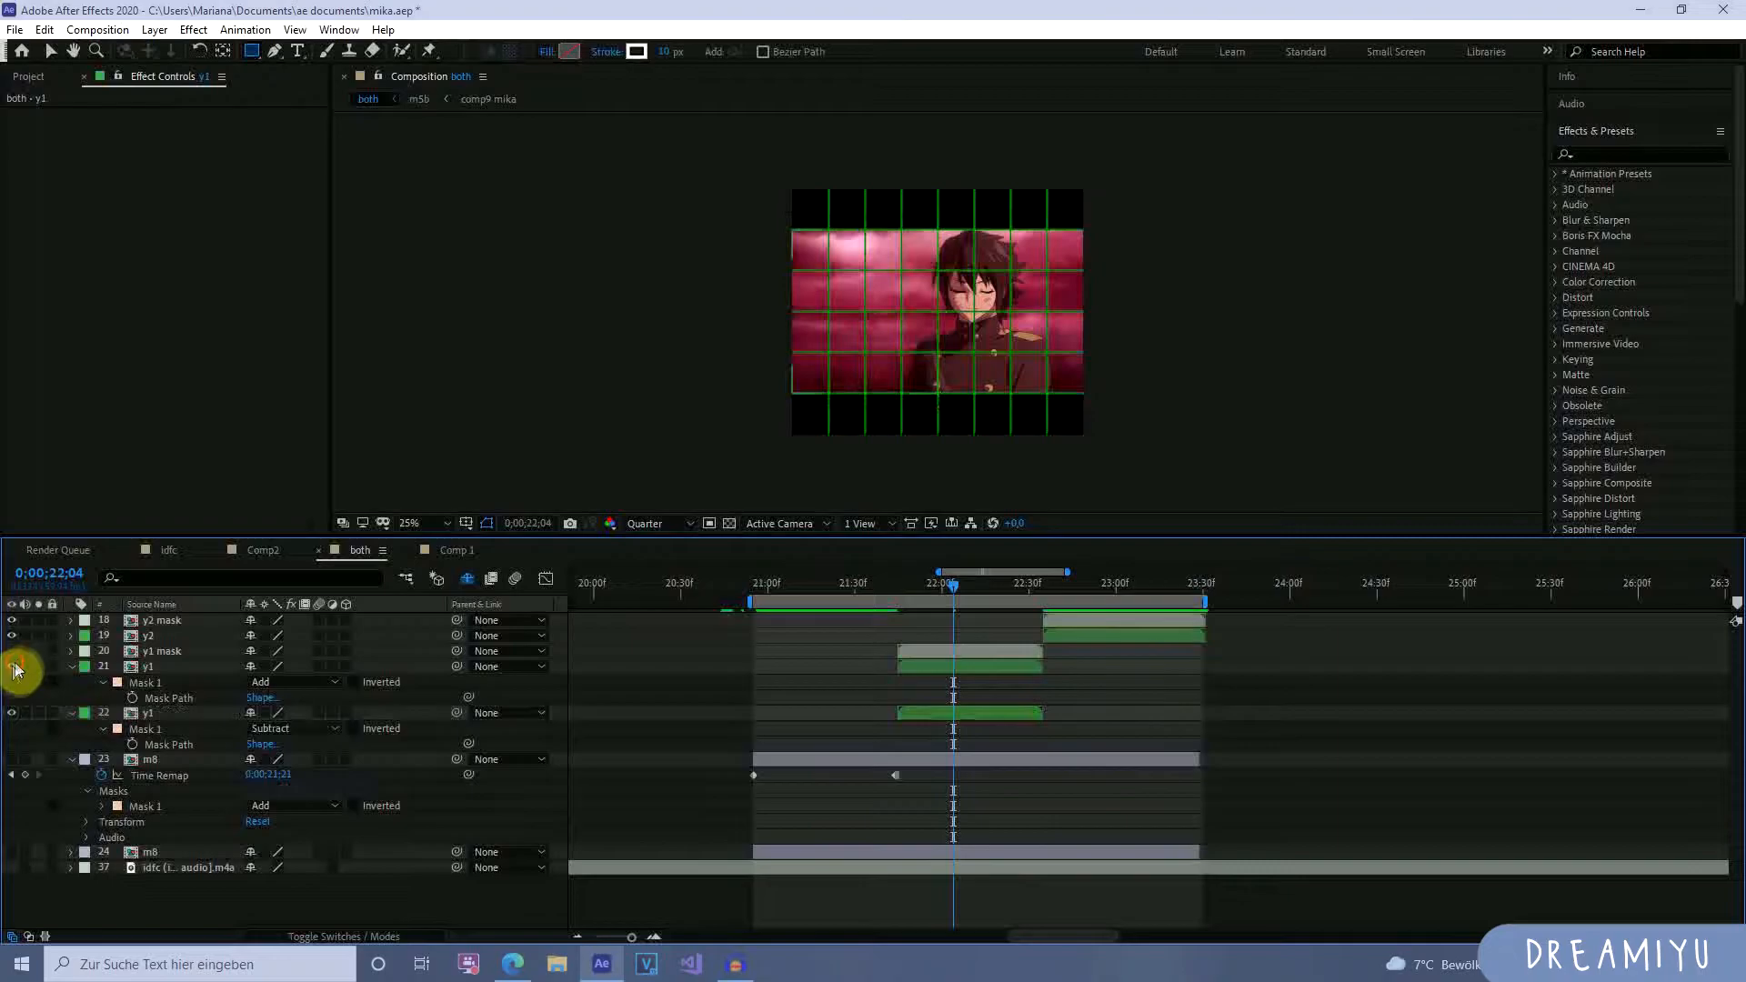
Collapse the properties of the m8 and y1 layers and make both m8 halves visible.
drag(953, 588, 871, 709)
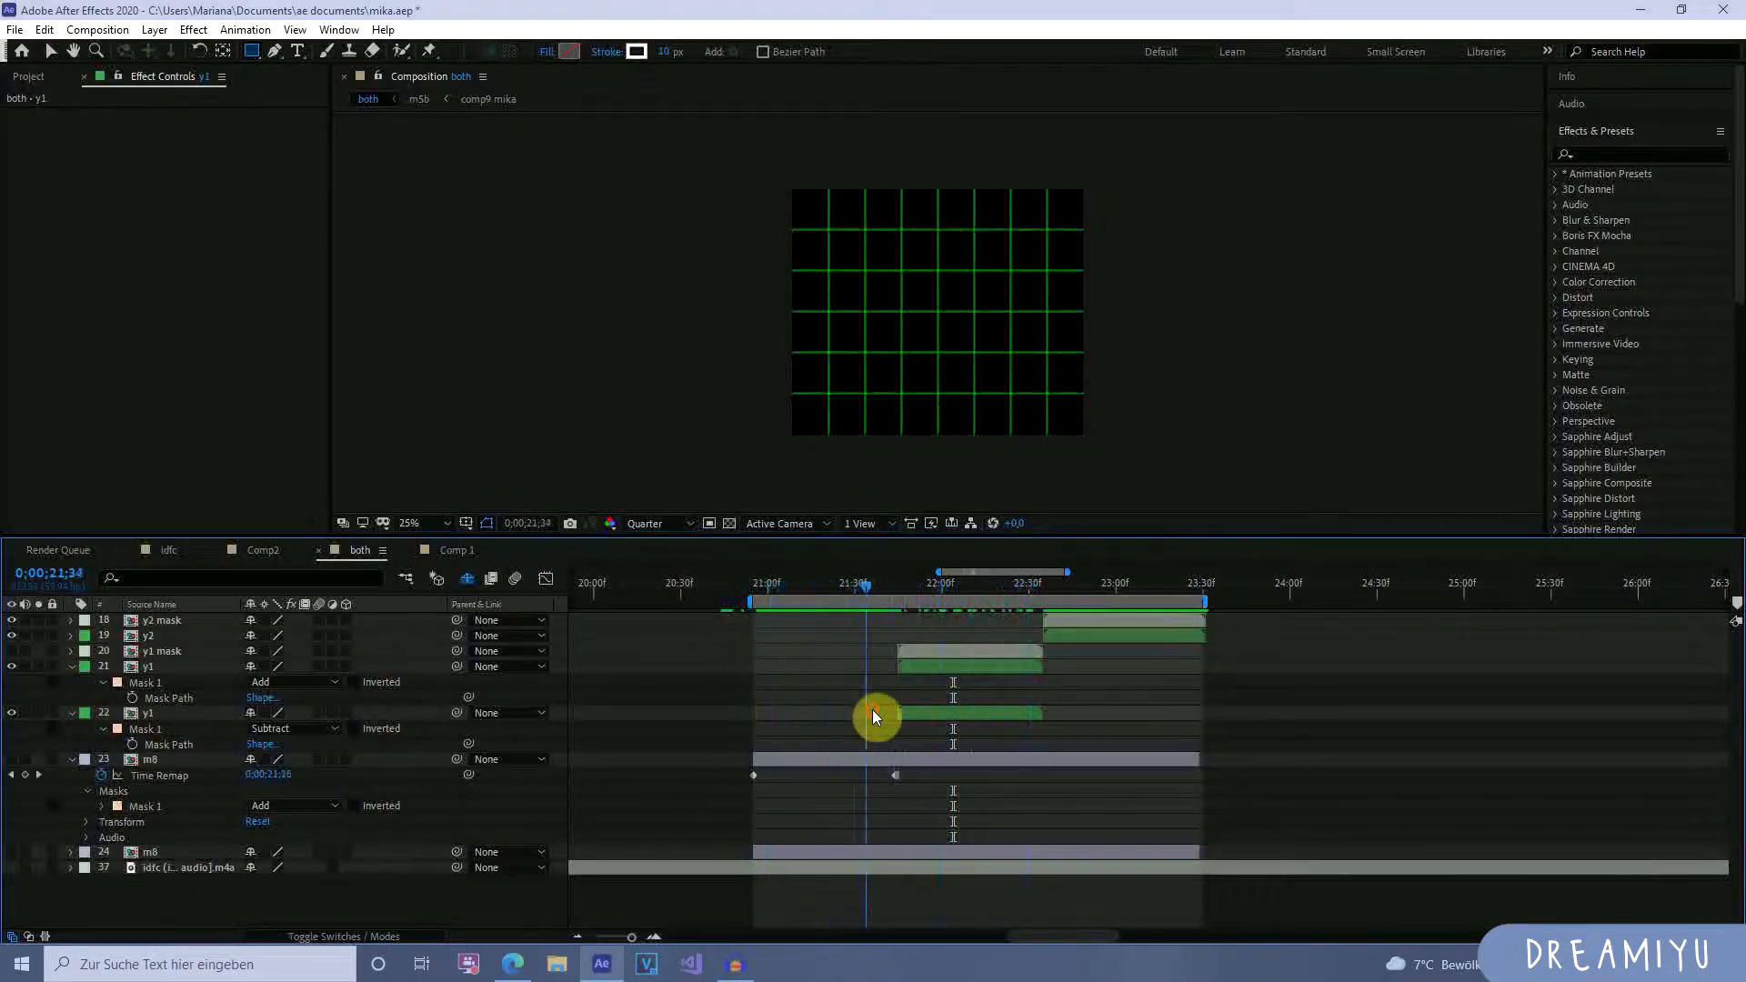
click(855, 765)
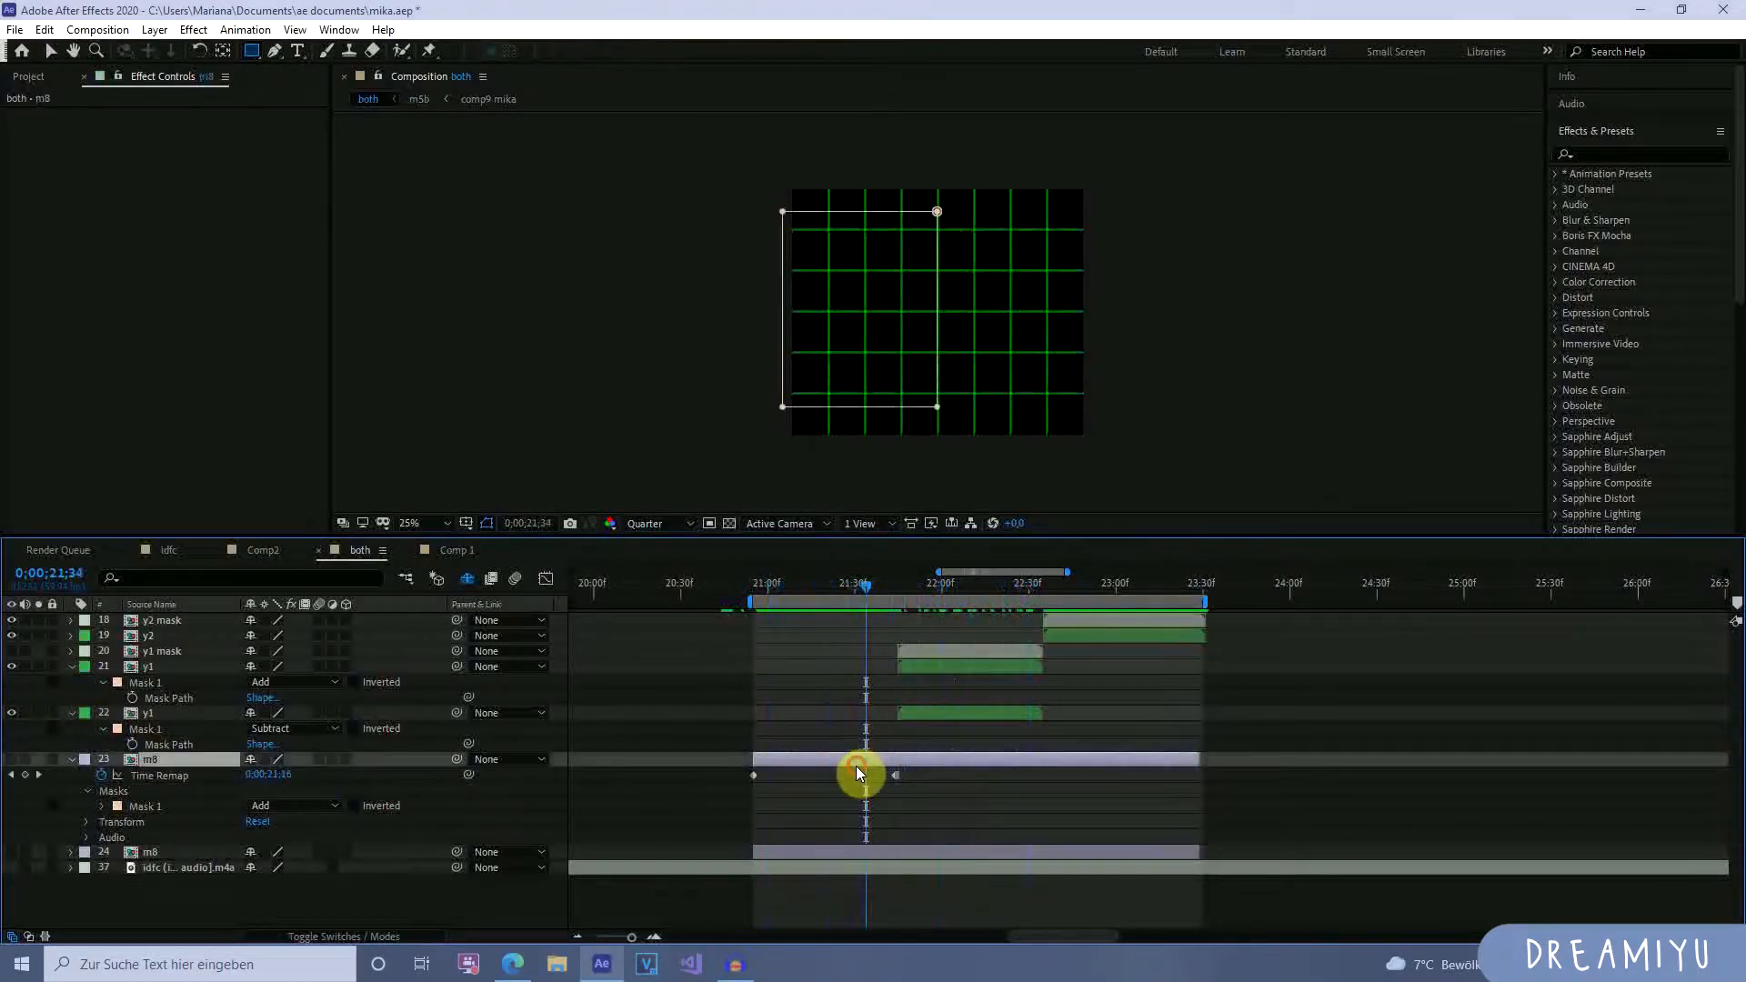
click(72, 760)
click(72, 713)
click(72, 667)
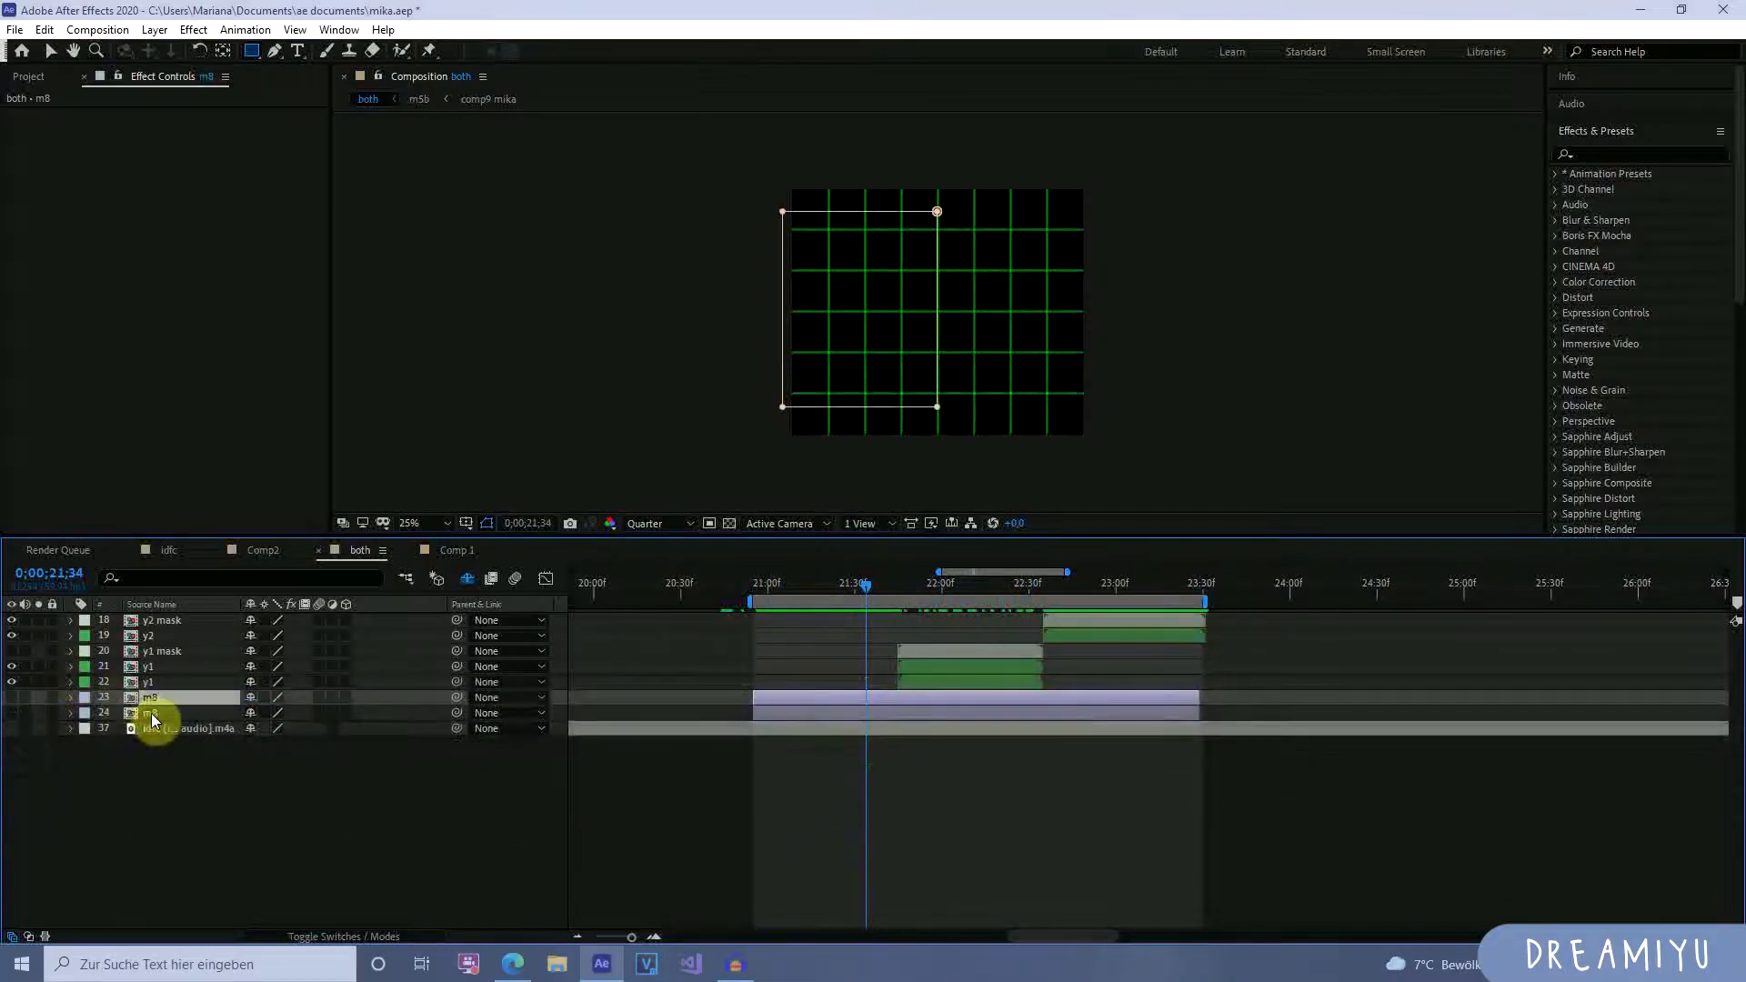
click(11, 698)
click(11, 713)
Move both m8 layers above the y1 mask layer, directly below y2.
click(886, 591)
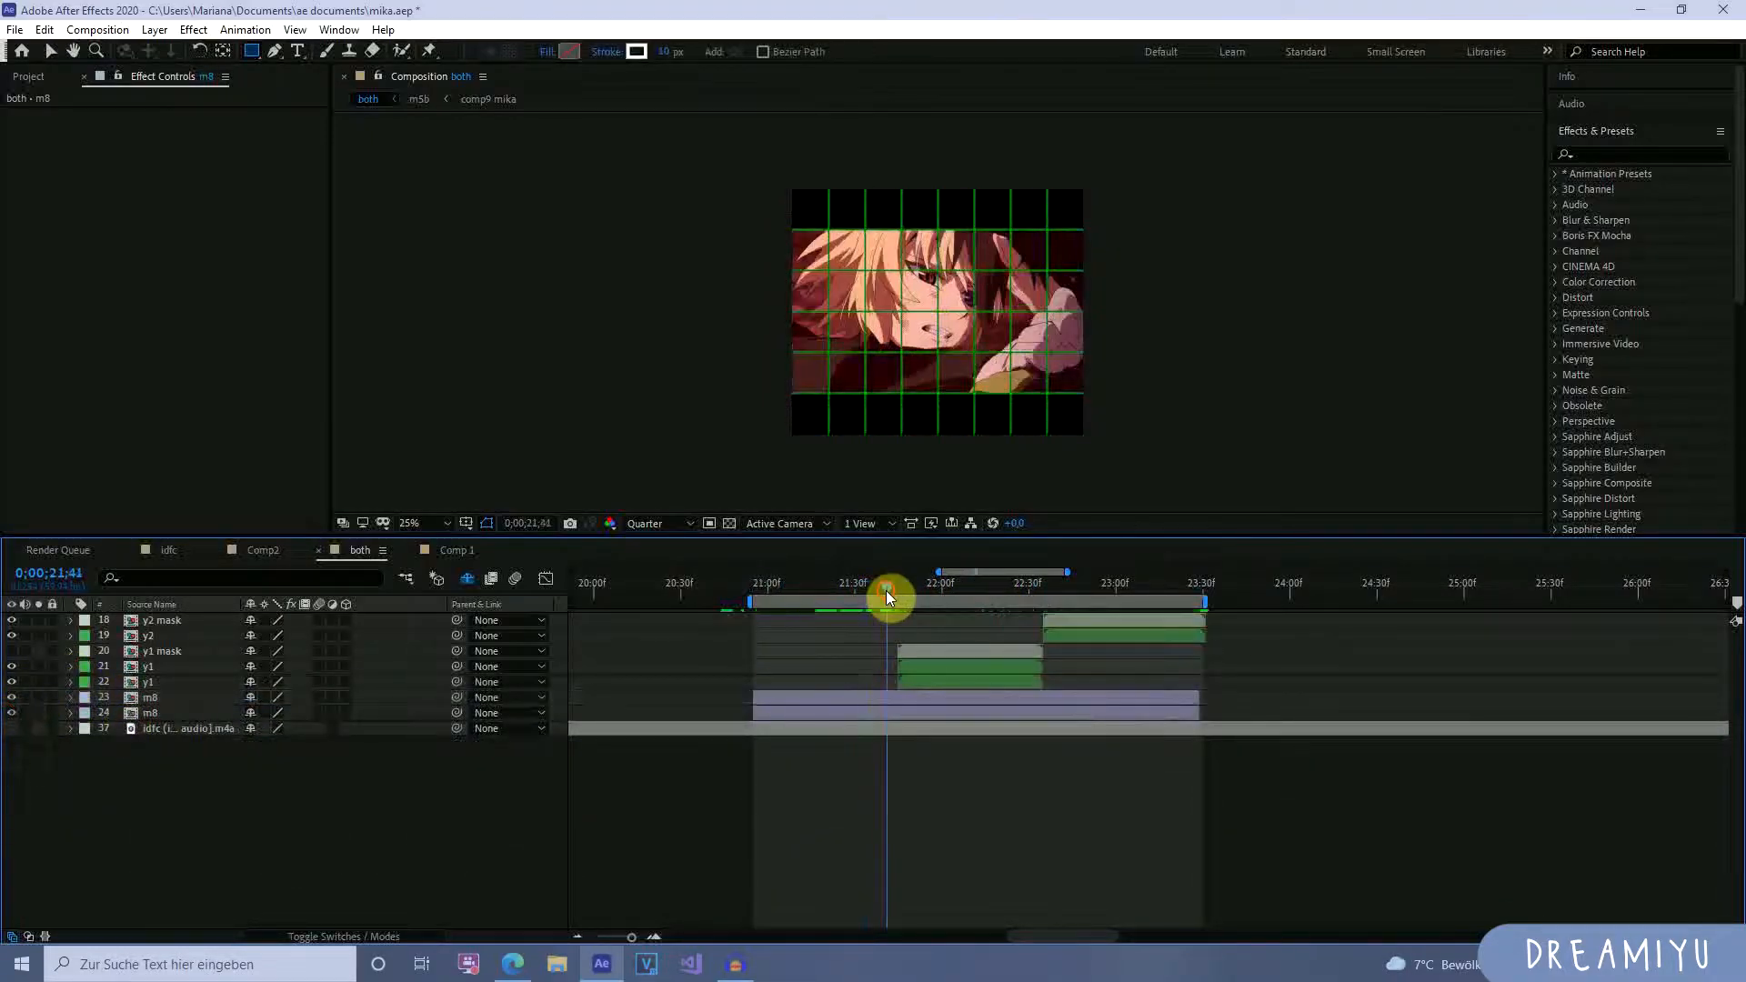
drag(888, 592, 824, 700)
click(828, 702)
click(849, 713)
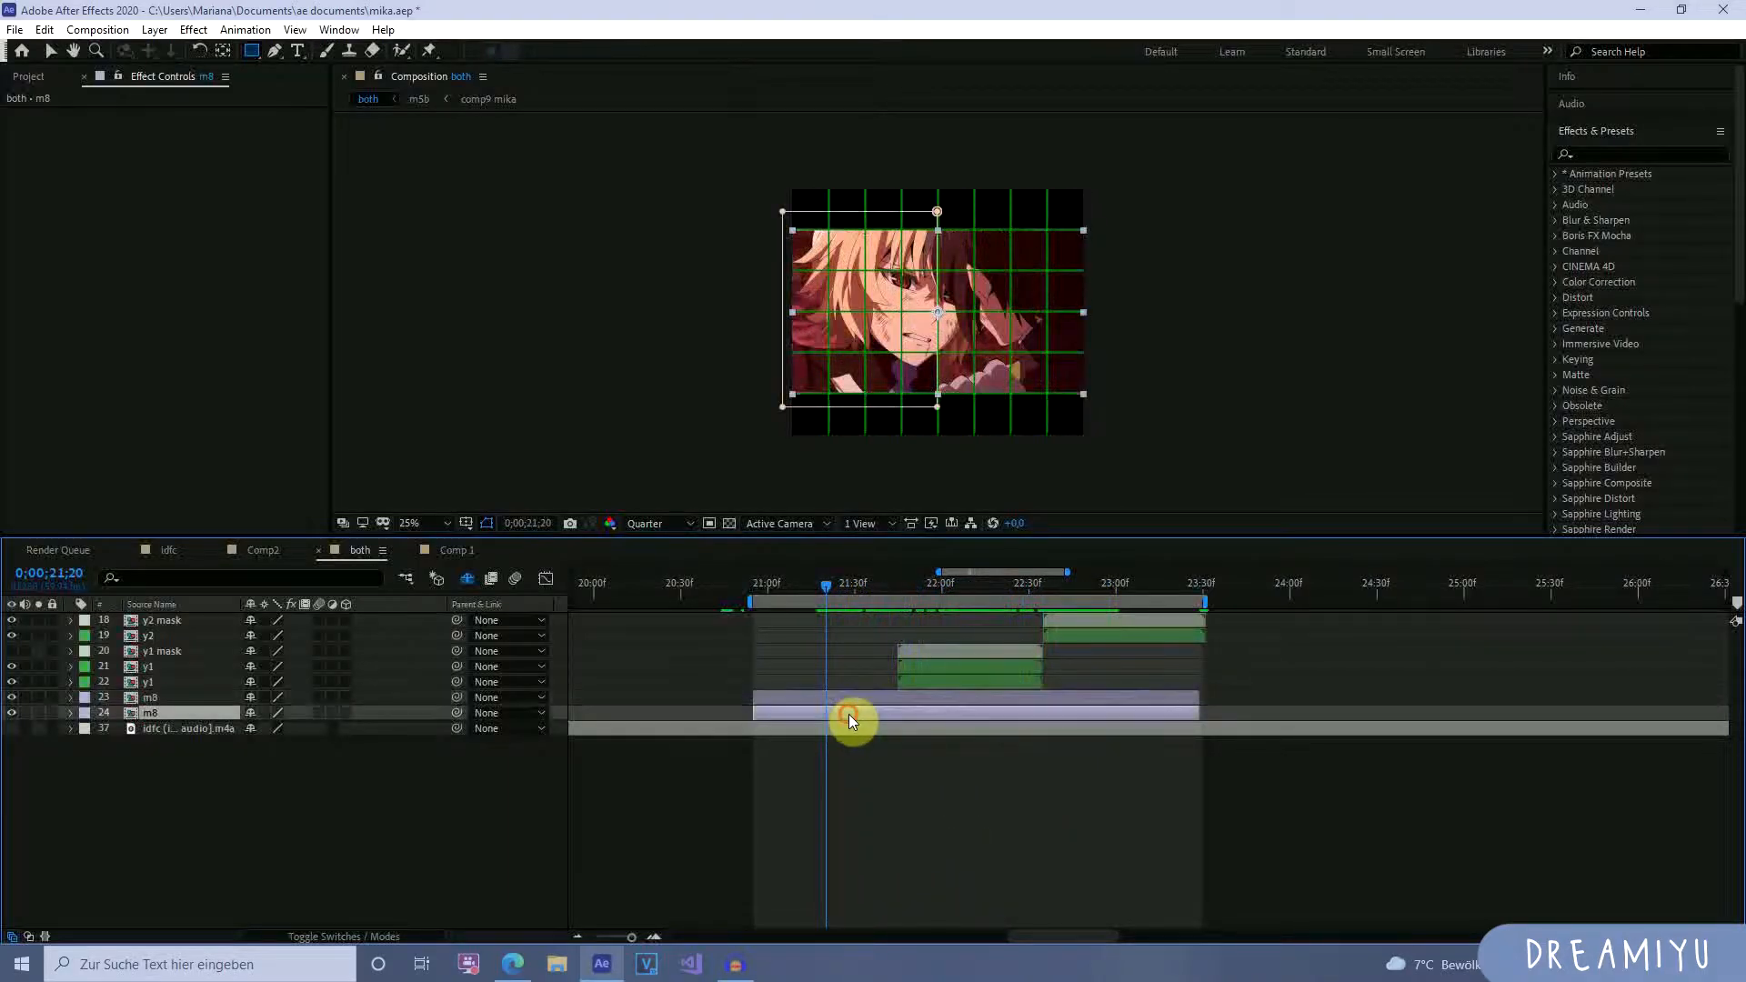
click(862, 694)
drag(843, 591, 901, 609)
drag(160, 713, 173, 639)
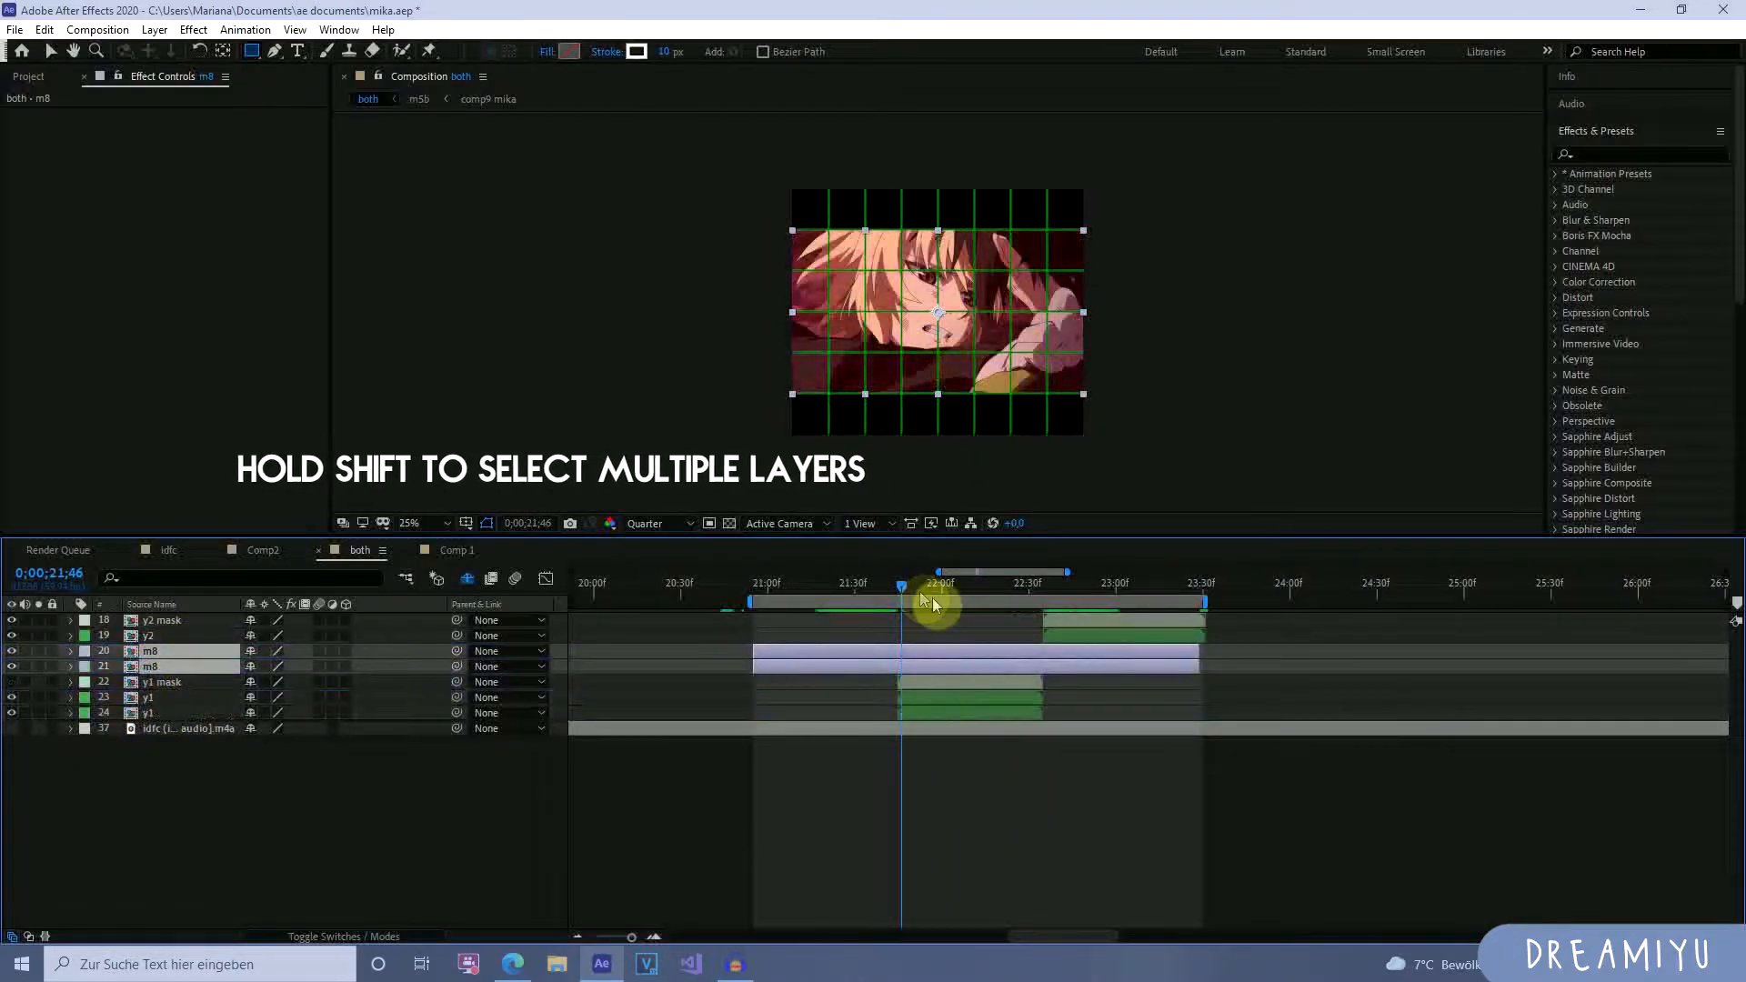
click(173, 635)
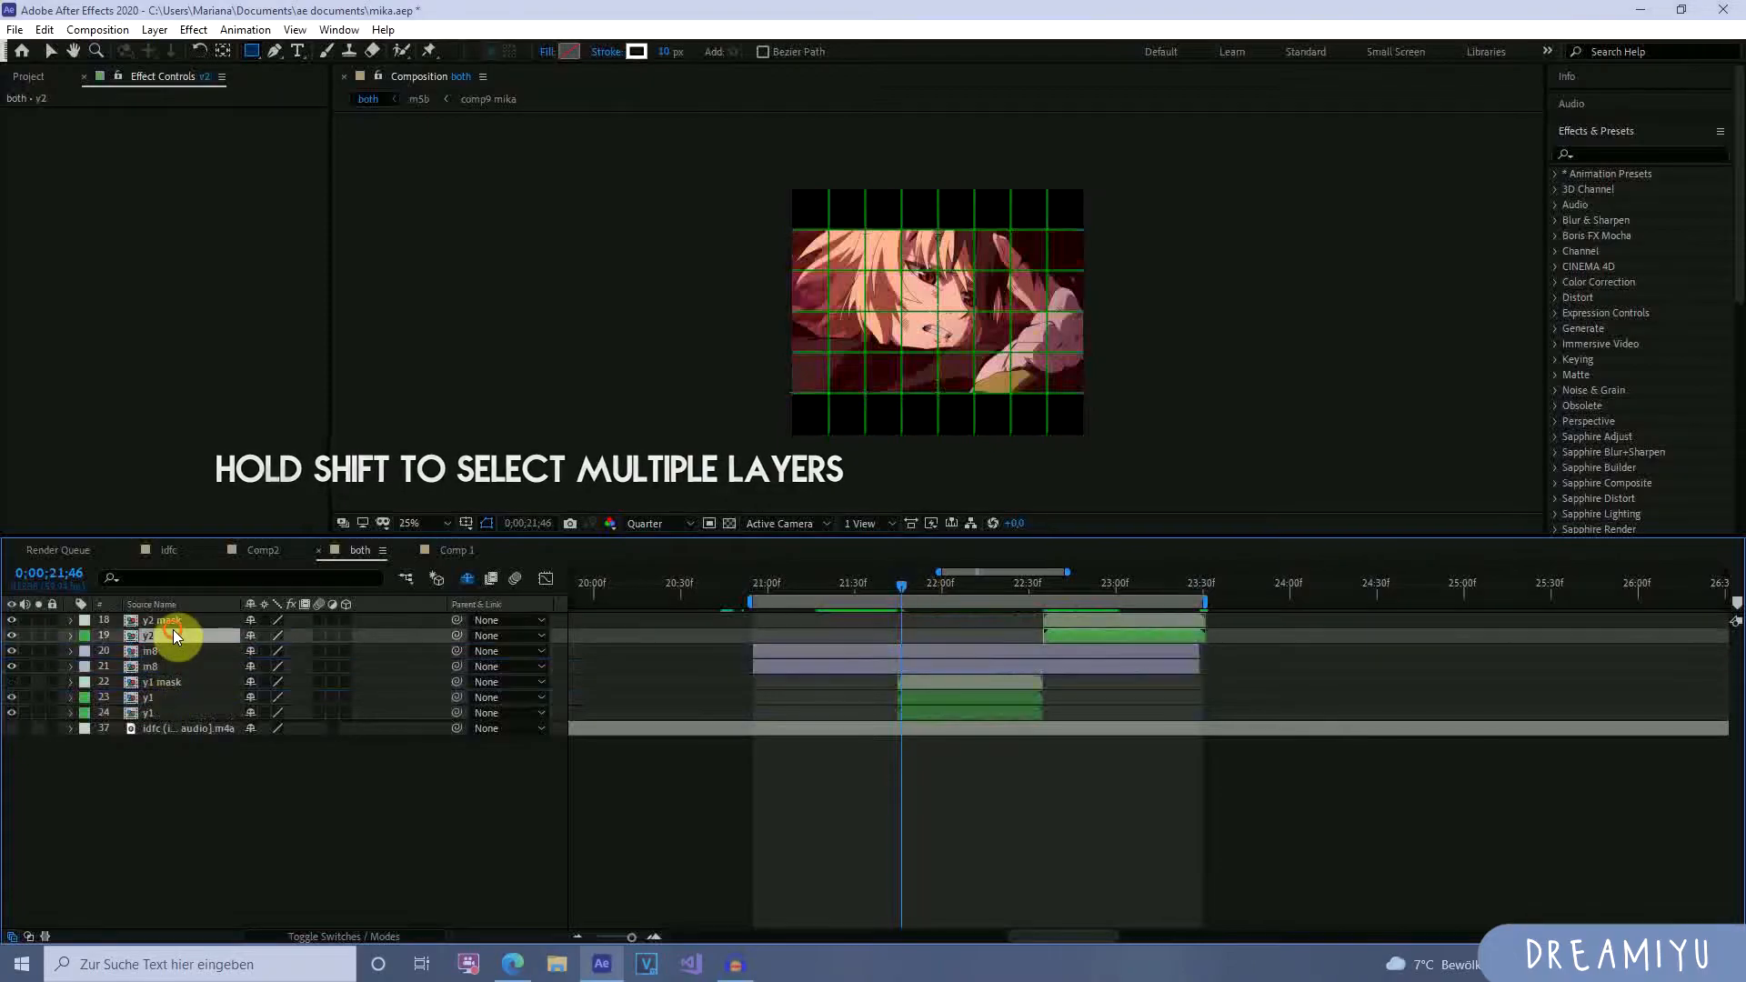
Show the masks of both m8 layers and keyframe their Mask Path at about 0;00;21;20 and at 0;00;21;44.
drag(902, 591, 897, 595)
click(908, 651)
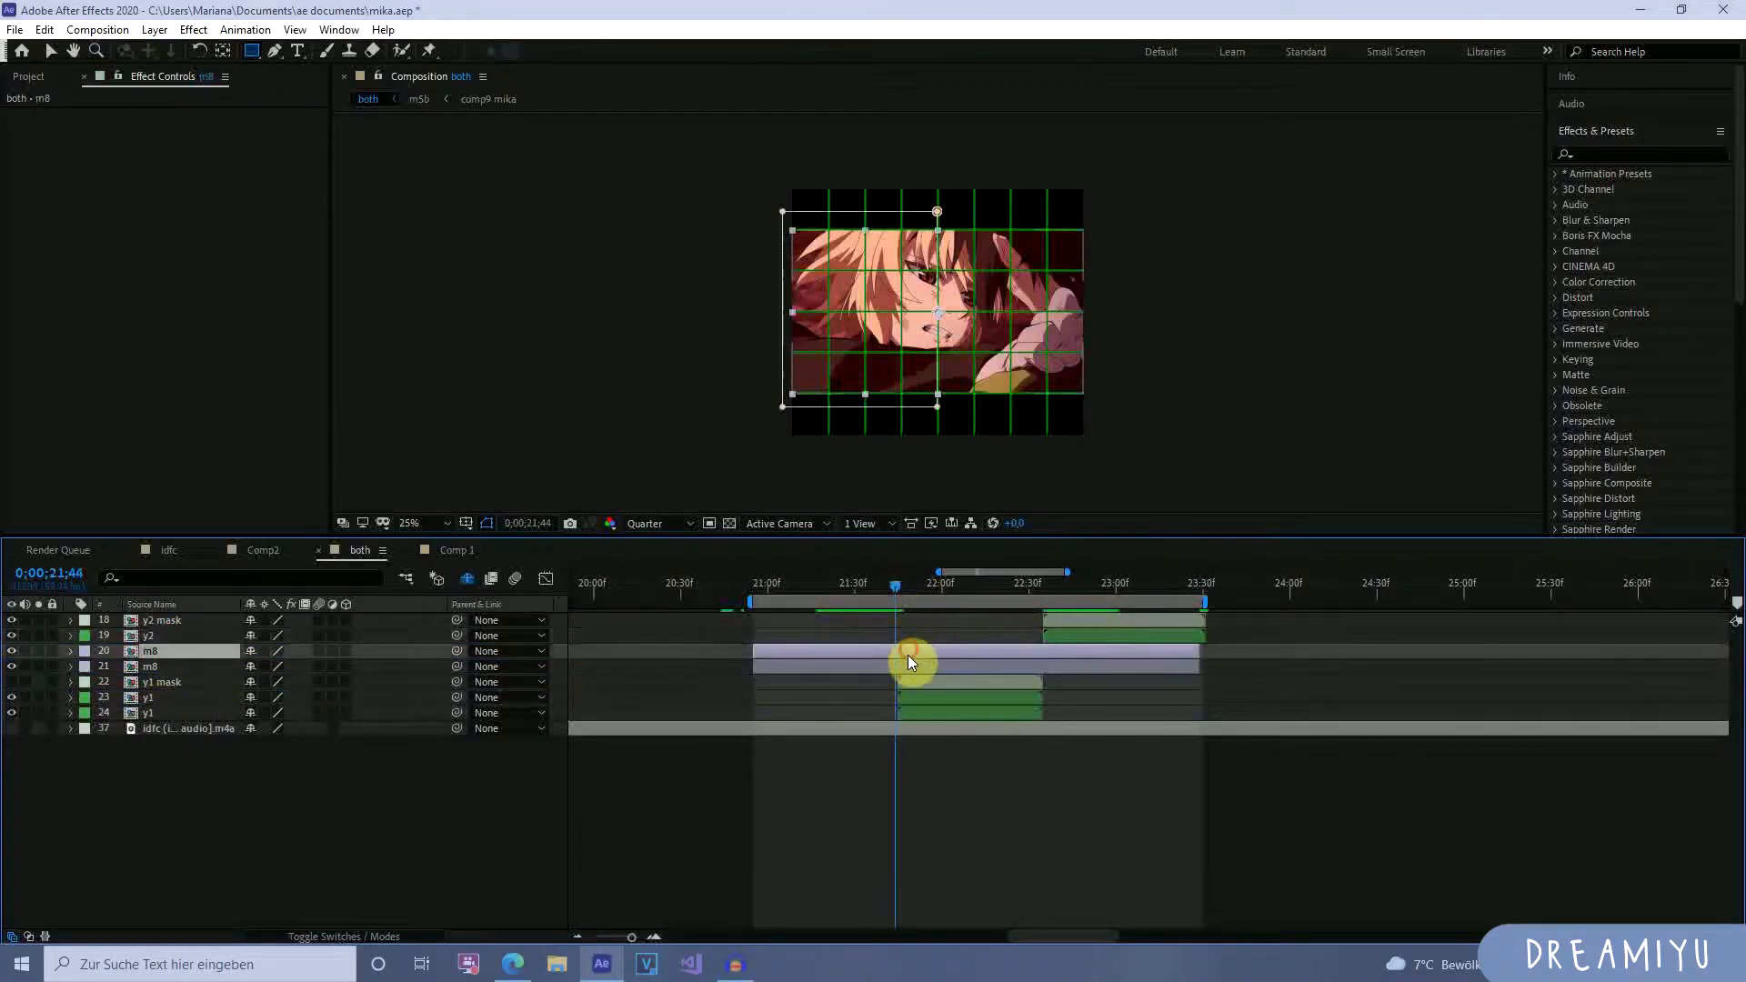
shift+click(911, 667)
key(m)
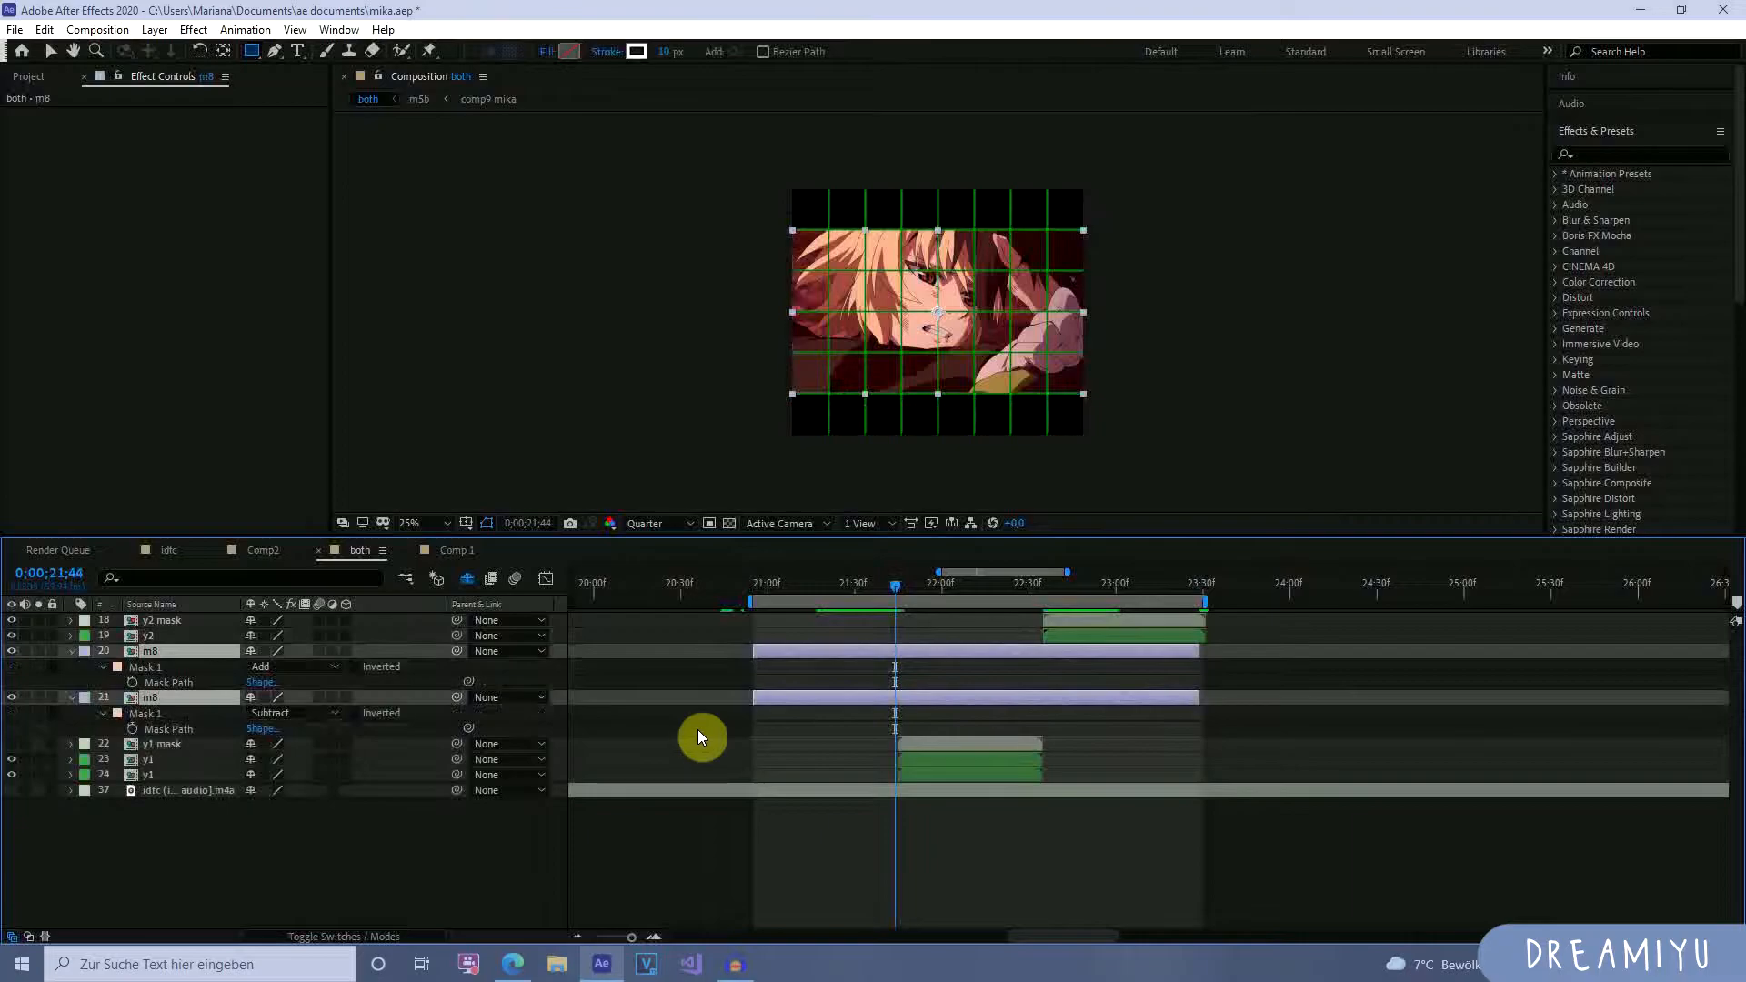
click(132, 682)
click(133, 729)
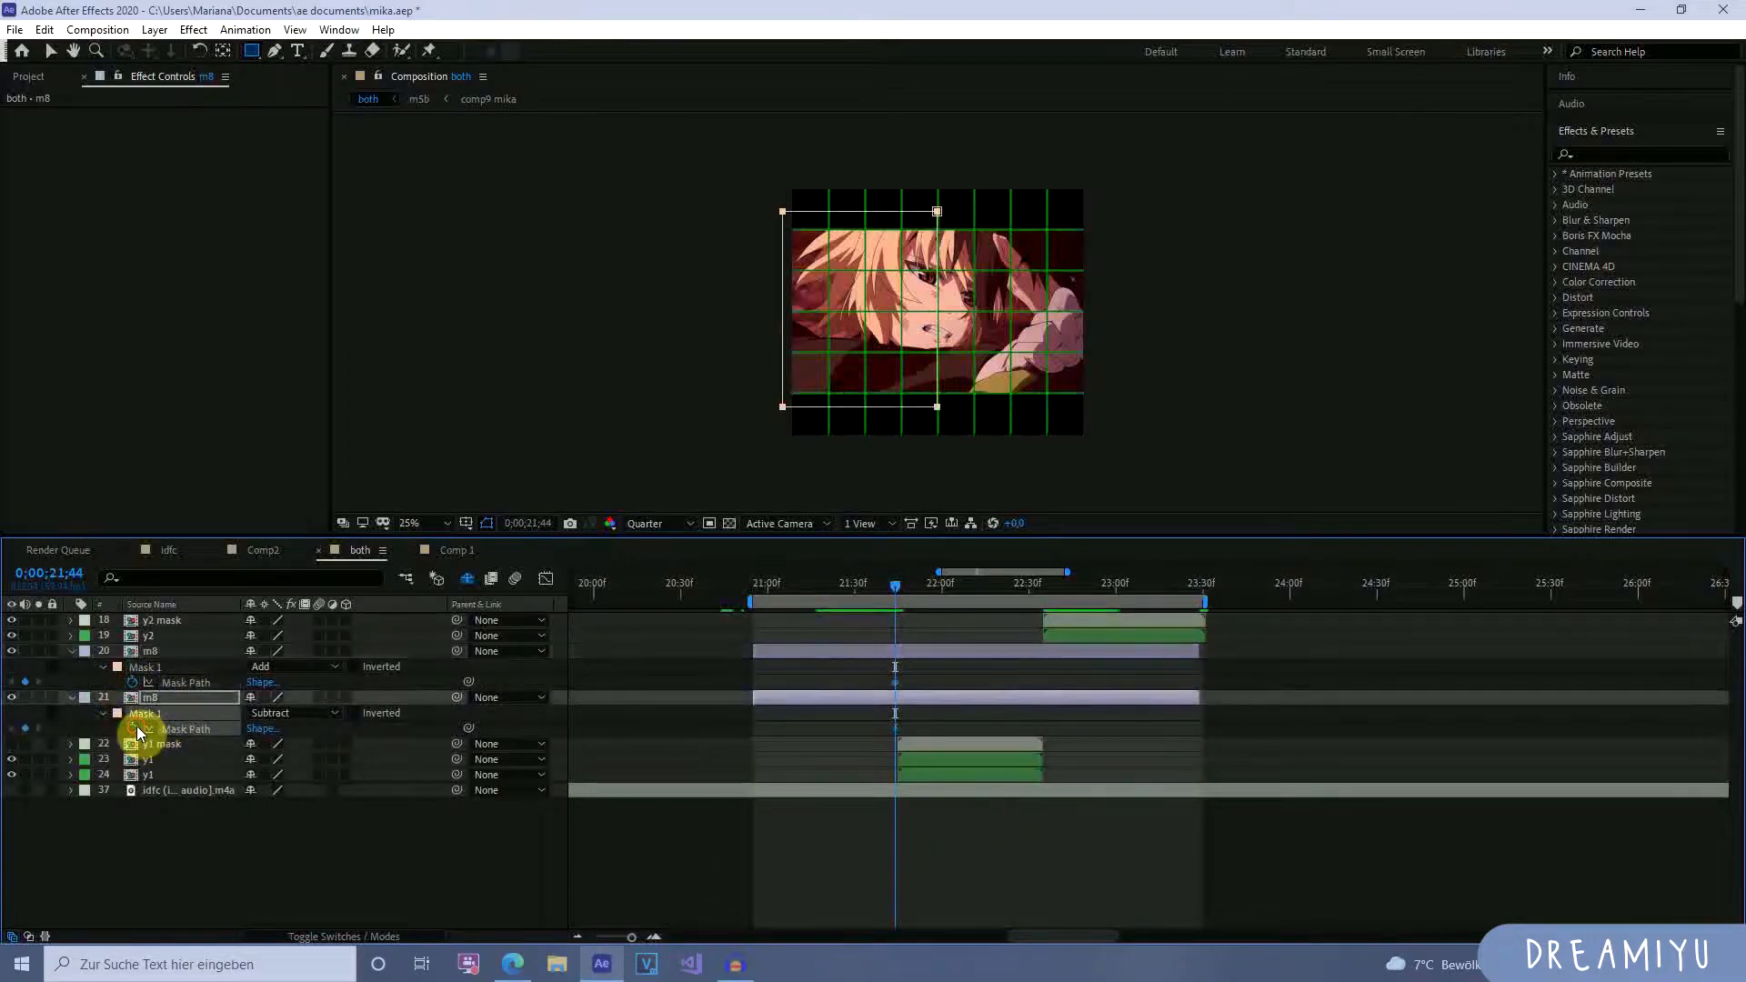
click(896, 682)
drag(910, 720, 846, 739)
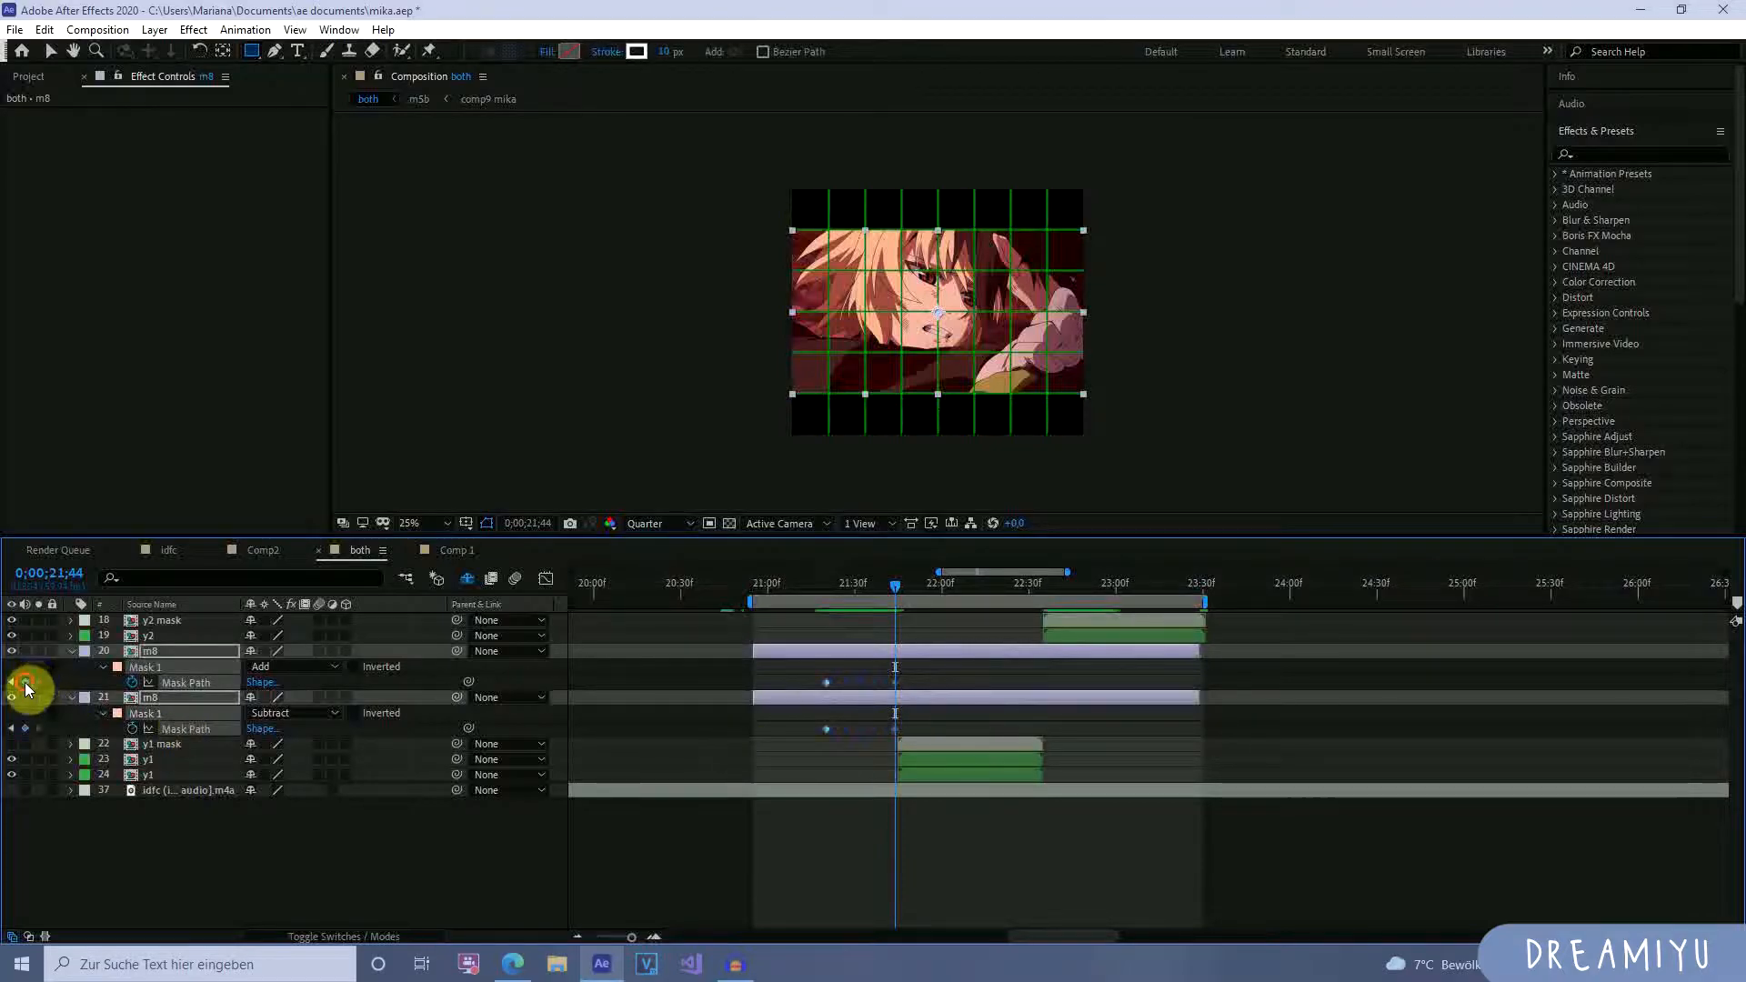
Try to slide Mask 1 of the lower m8 layer leftward out of the frame at 0;00;21;44.
click(896, 729)
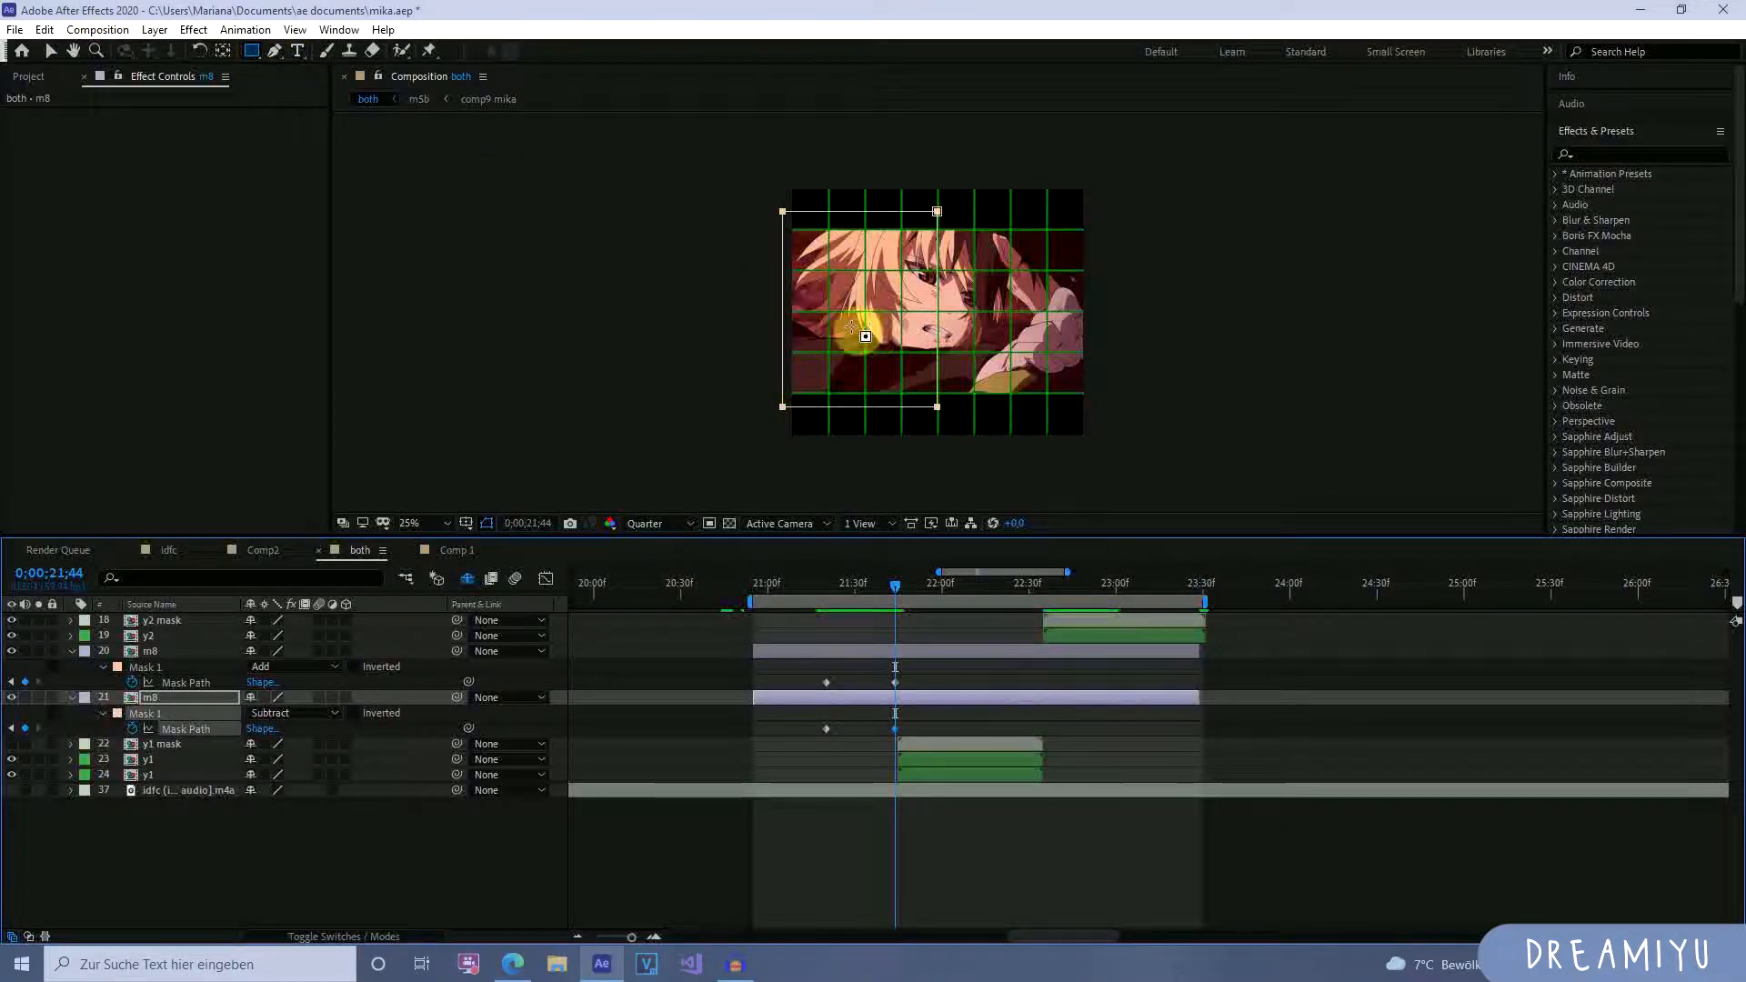
key(v)
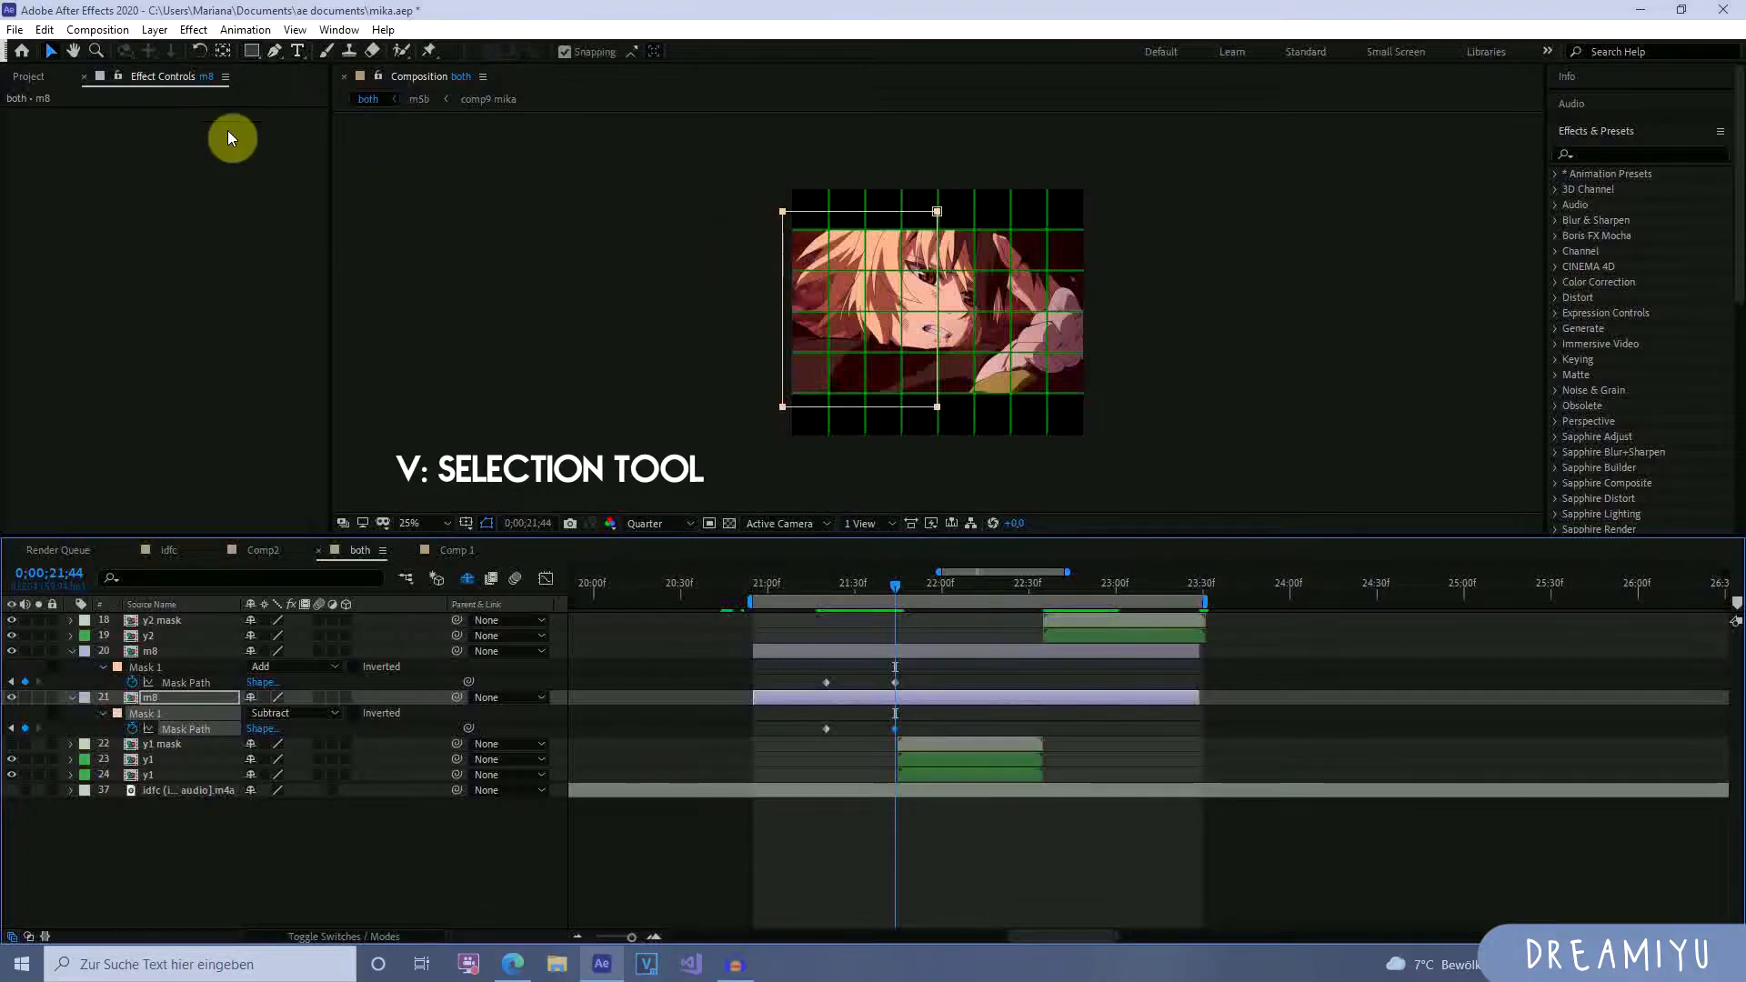
click(781, 214)
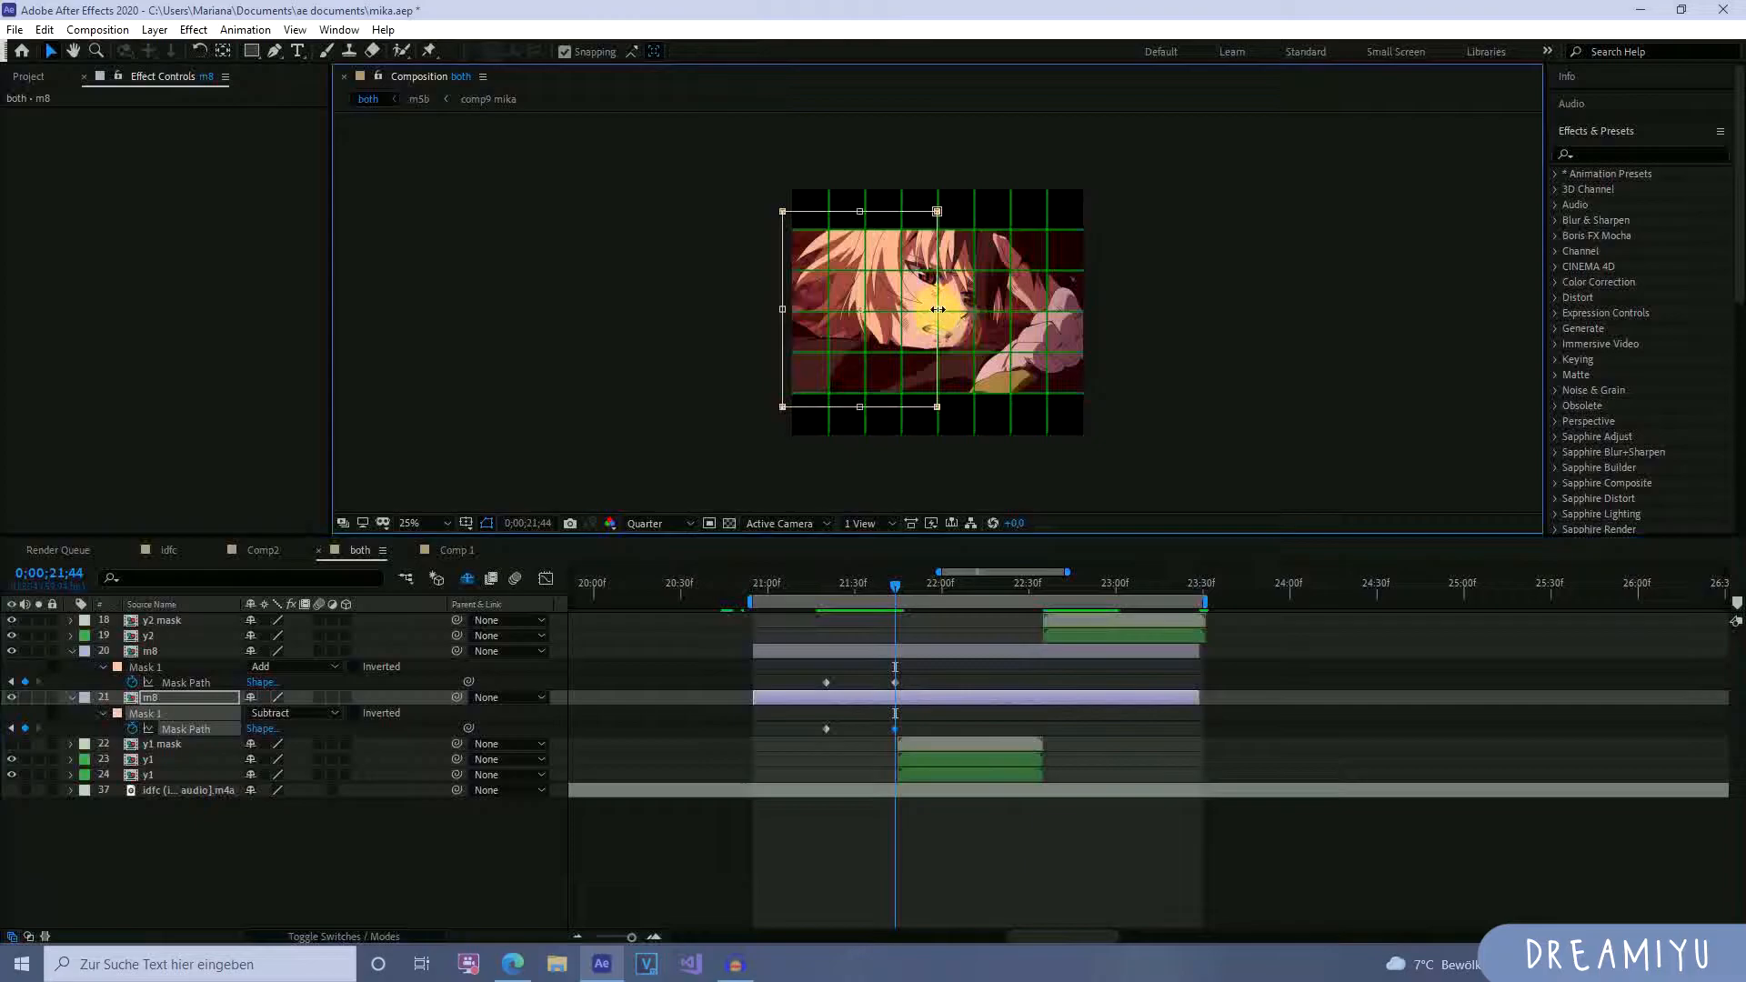
drag(876, 313, 713, 313)
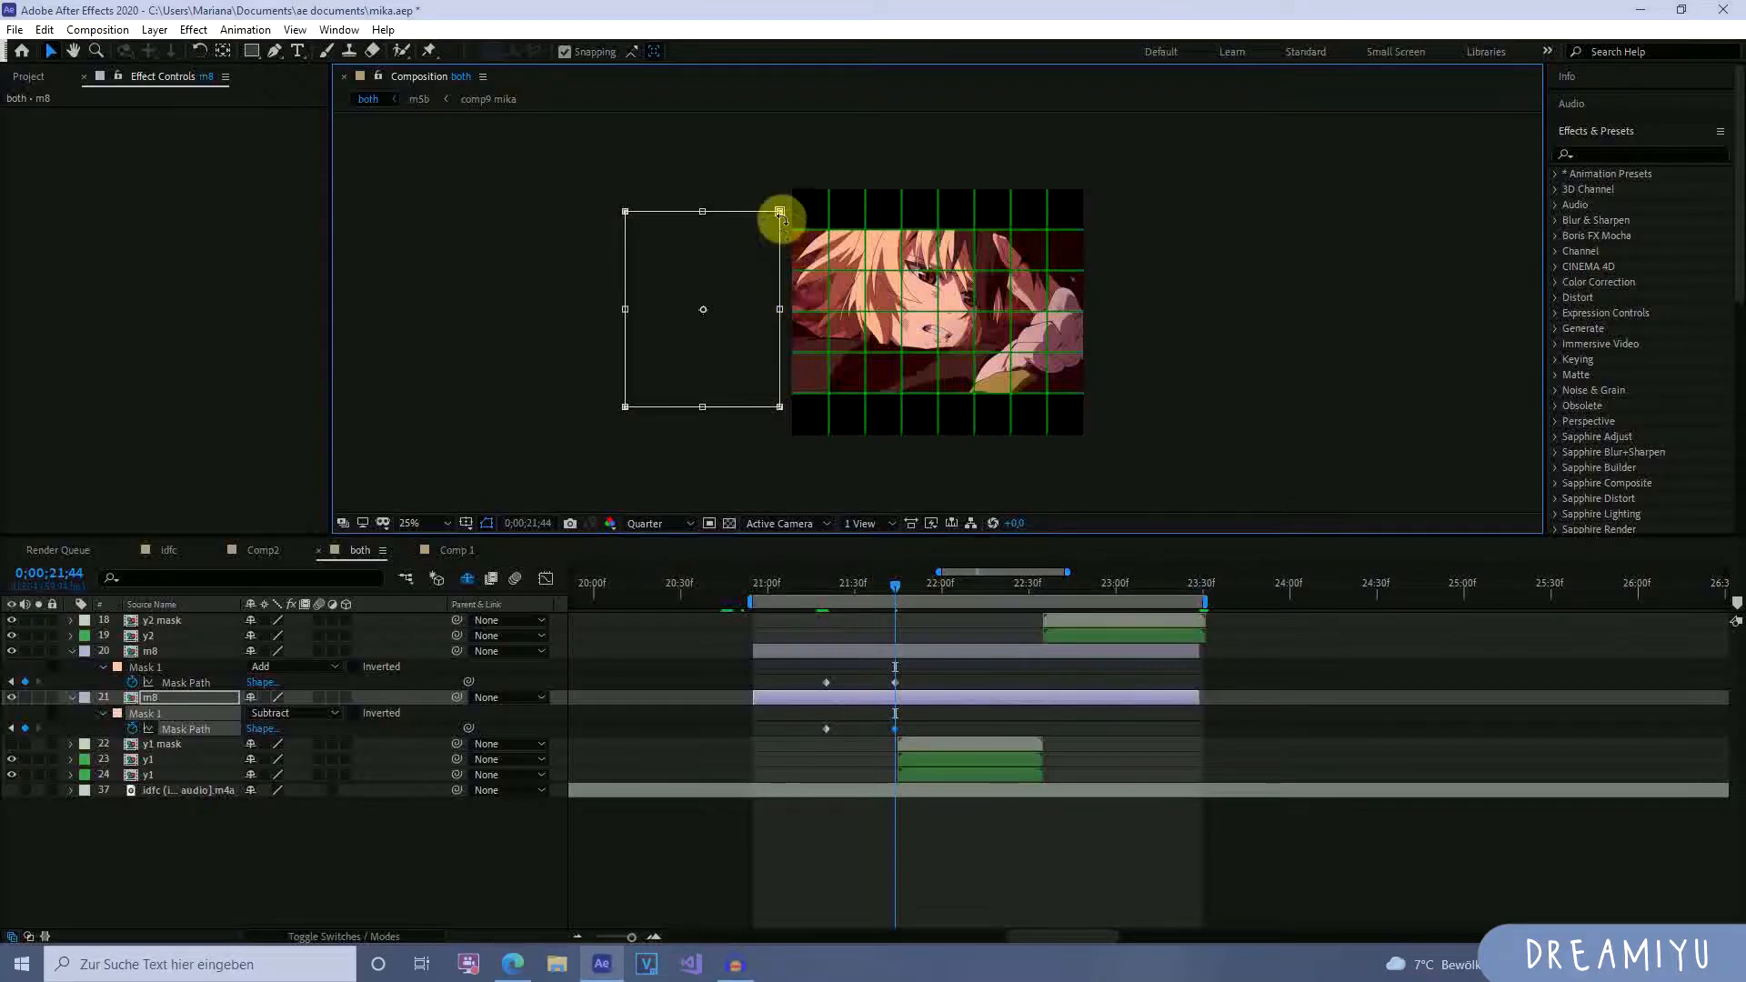
Check the lower m8 half's mask animation around 0;00;21;23 with the upper m8 layer hidden.
drag(897, 584, 831, 596)
click(5, 649)
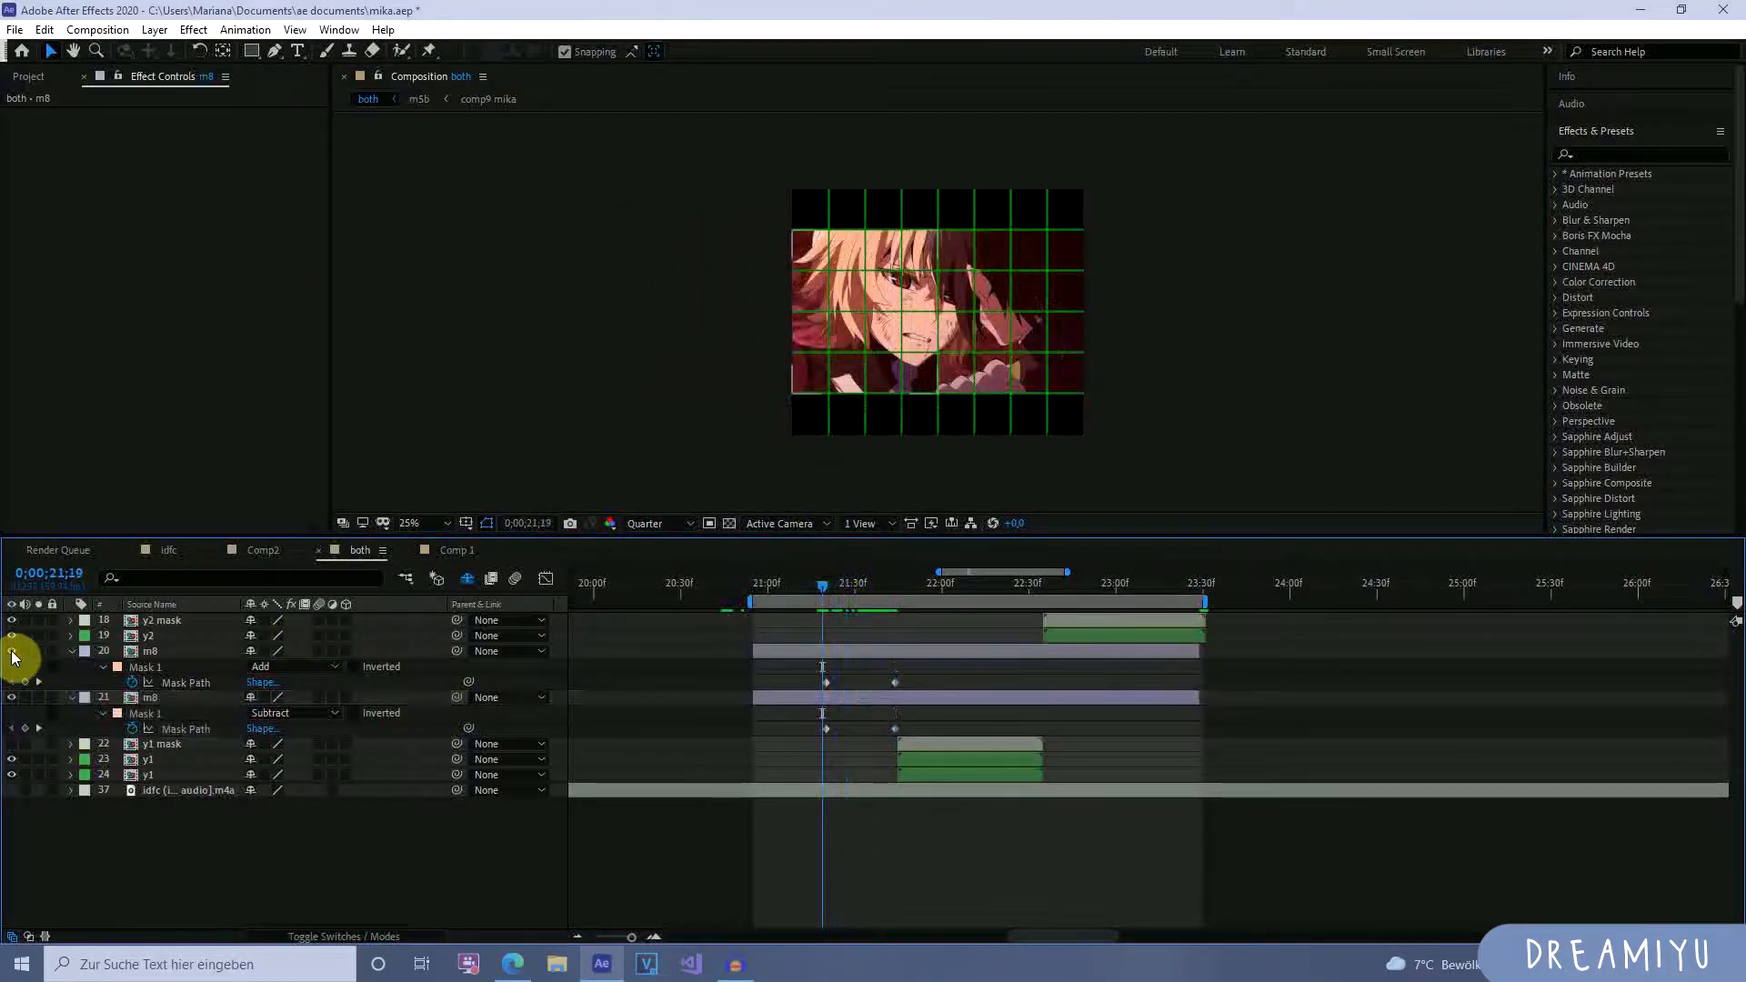
click(12, 651)
drag(832, 576, 838, 636)
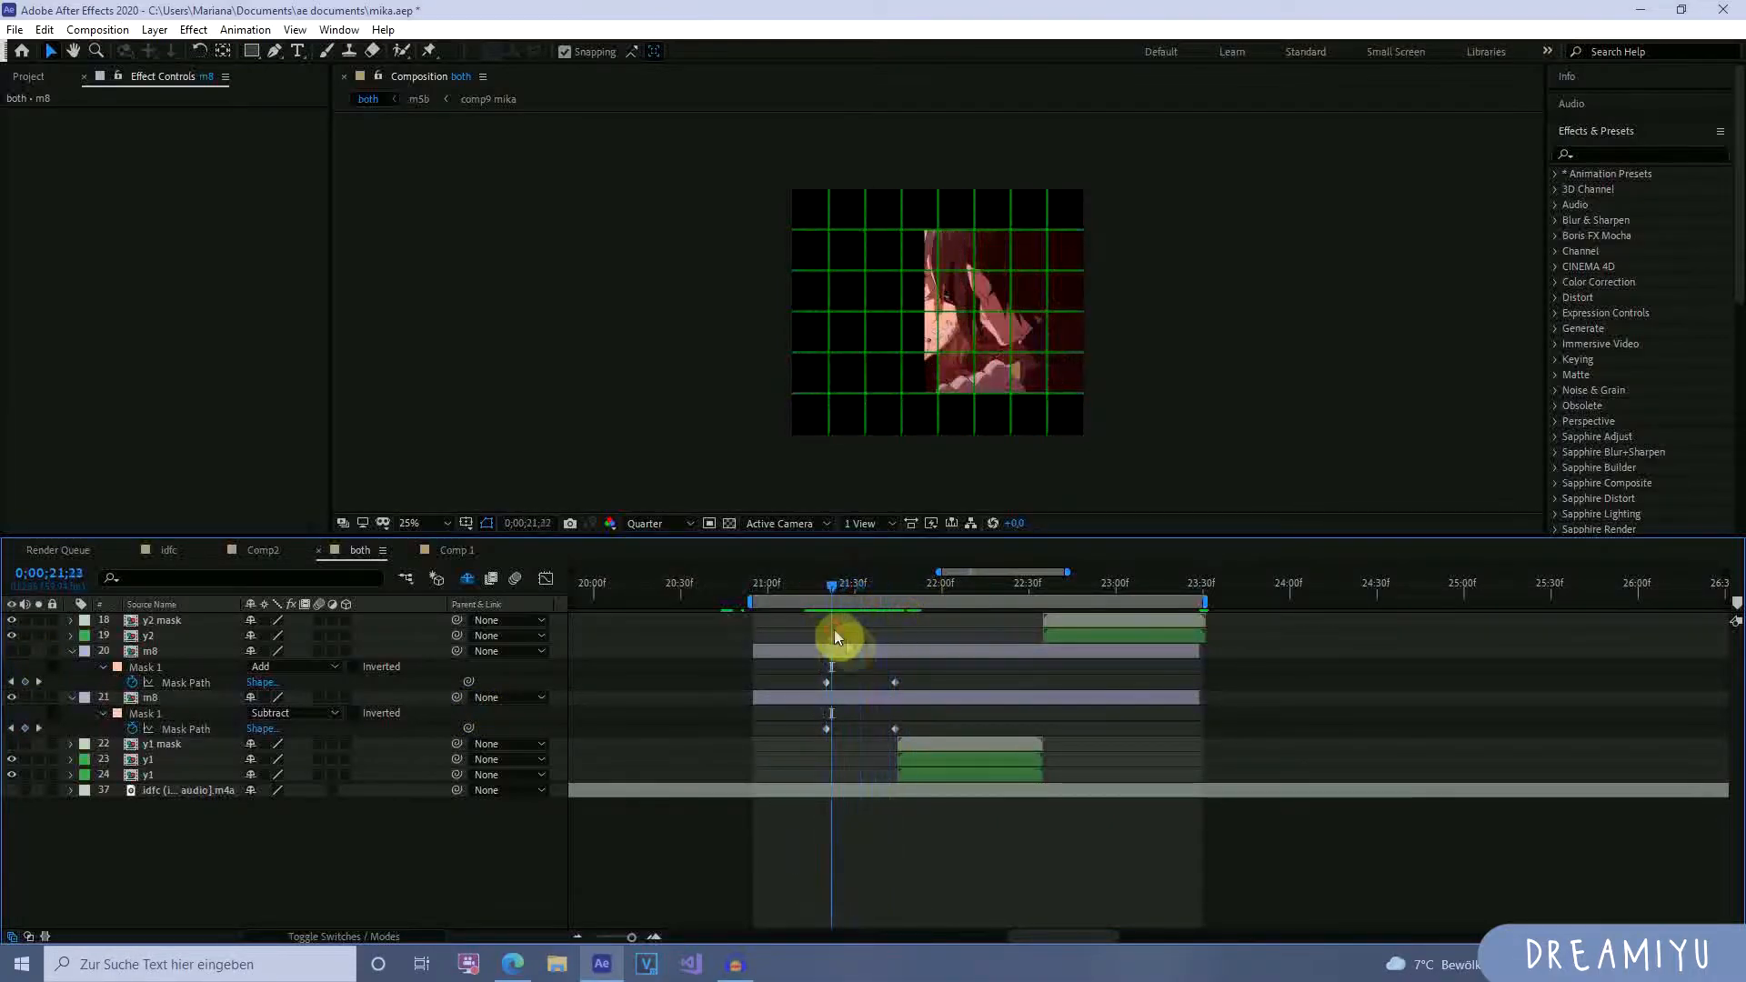
Undo hiding the upper m8 layer and remove the Mask Path keyframes from both m8 layers.
key(ctrl+z)
key(ctrl+z)
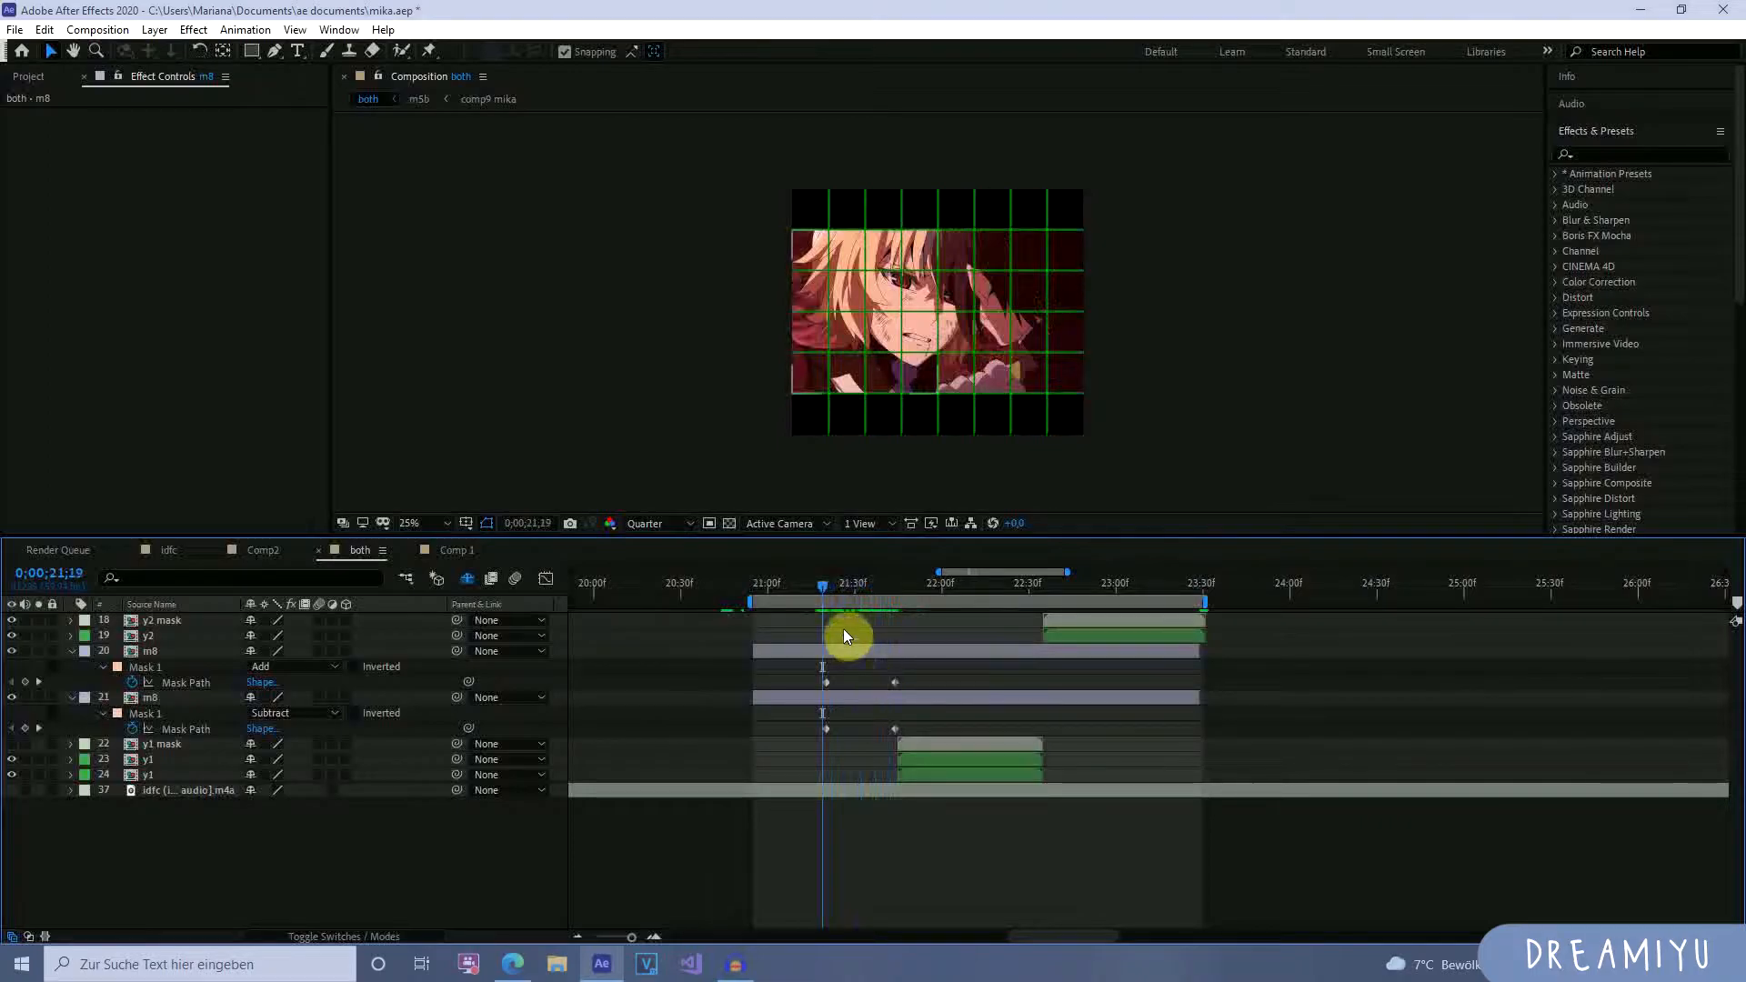
drag(823, 597, 828, 600)
click(132, 683)
click(132, 728)
Hide the lower m8 layer and reveal the Position property of the upper m8 layer.
key(space)
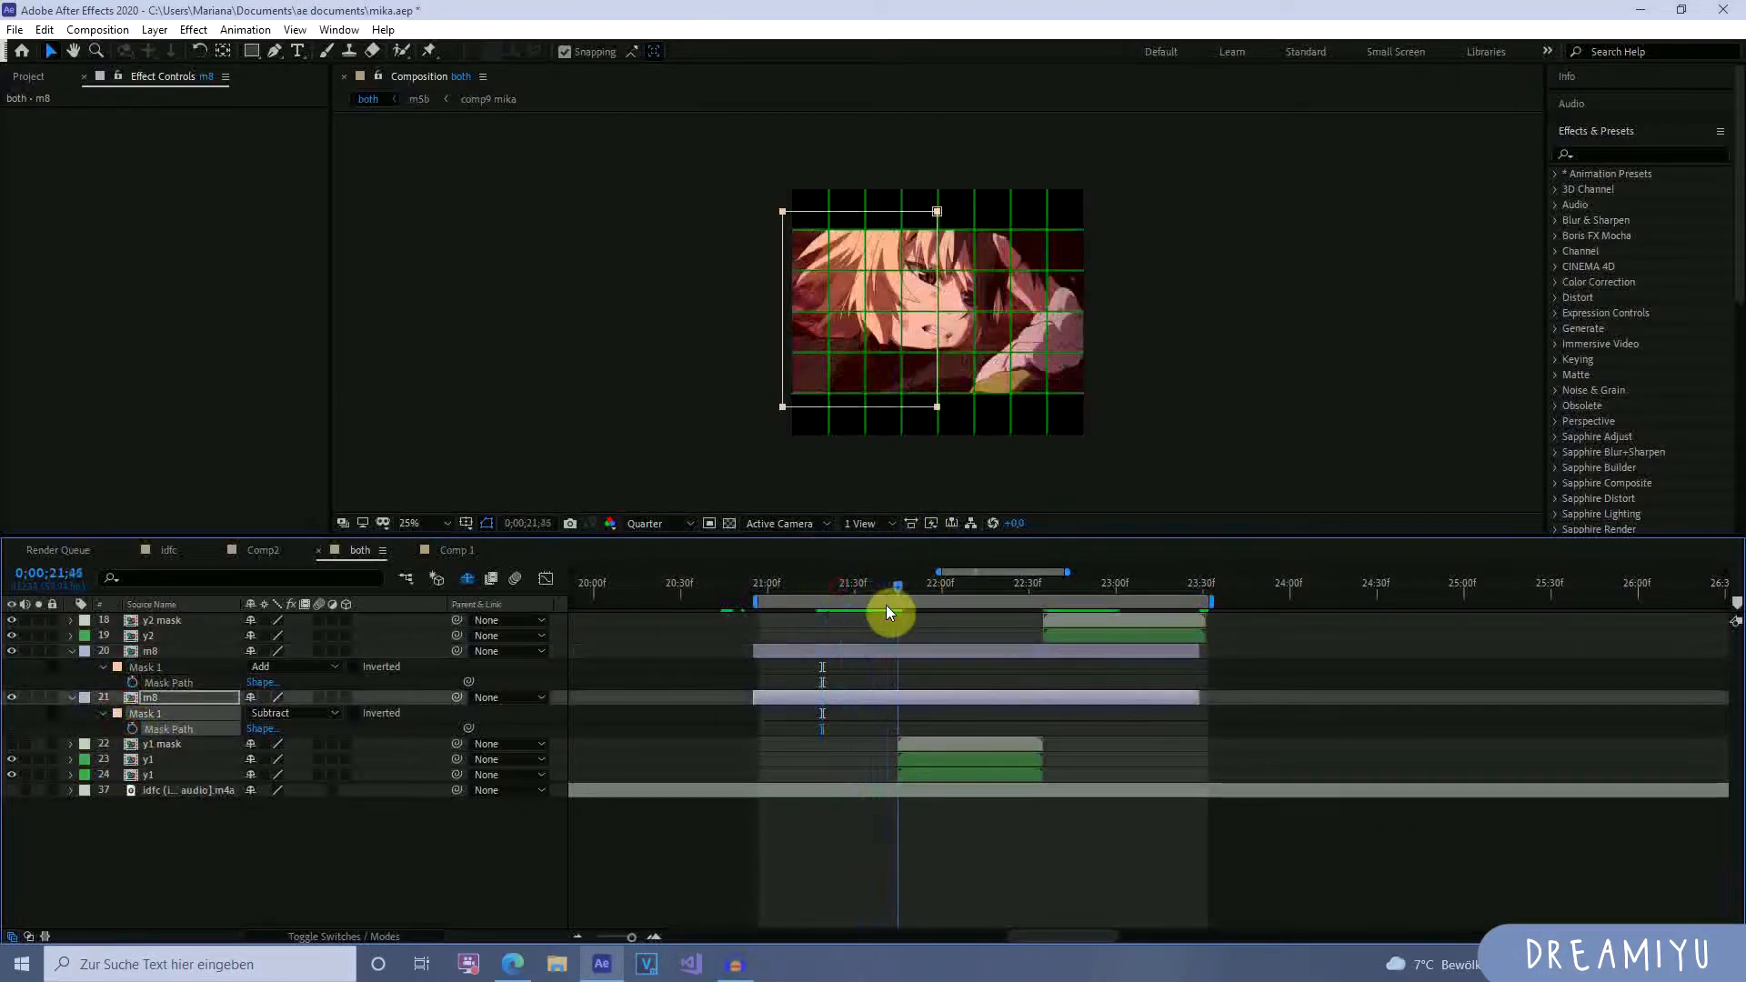
click(11, 699)
click(202, 654)
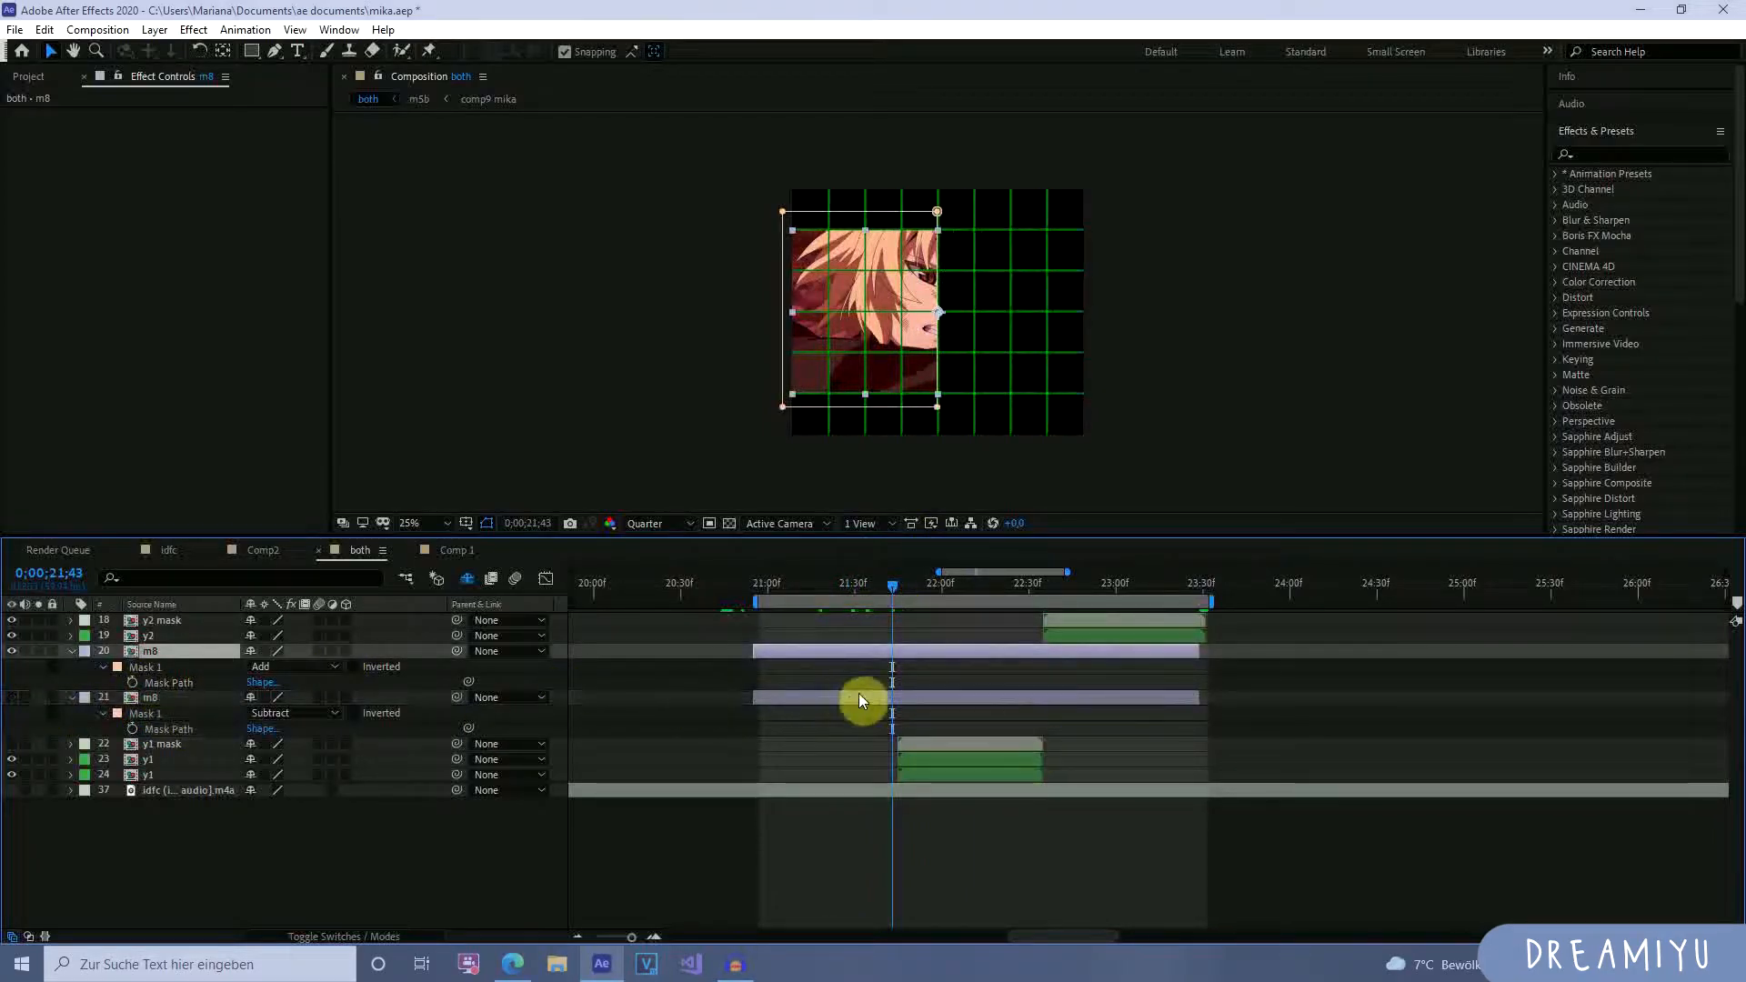
key(p)
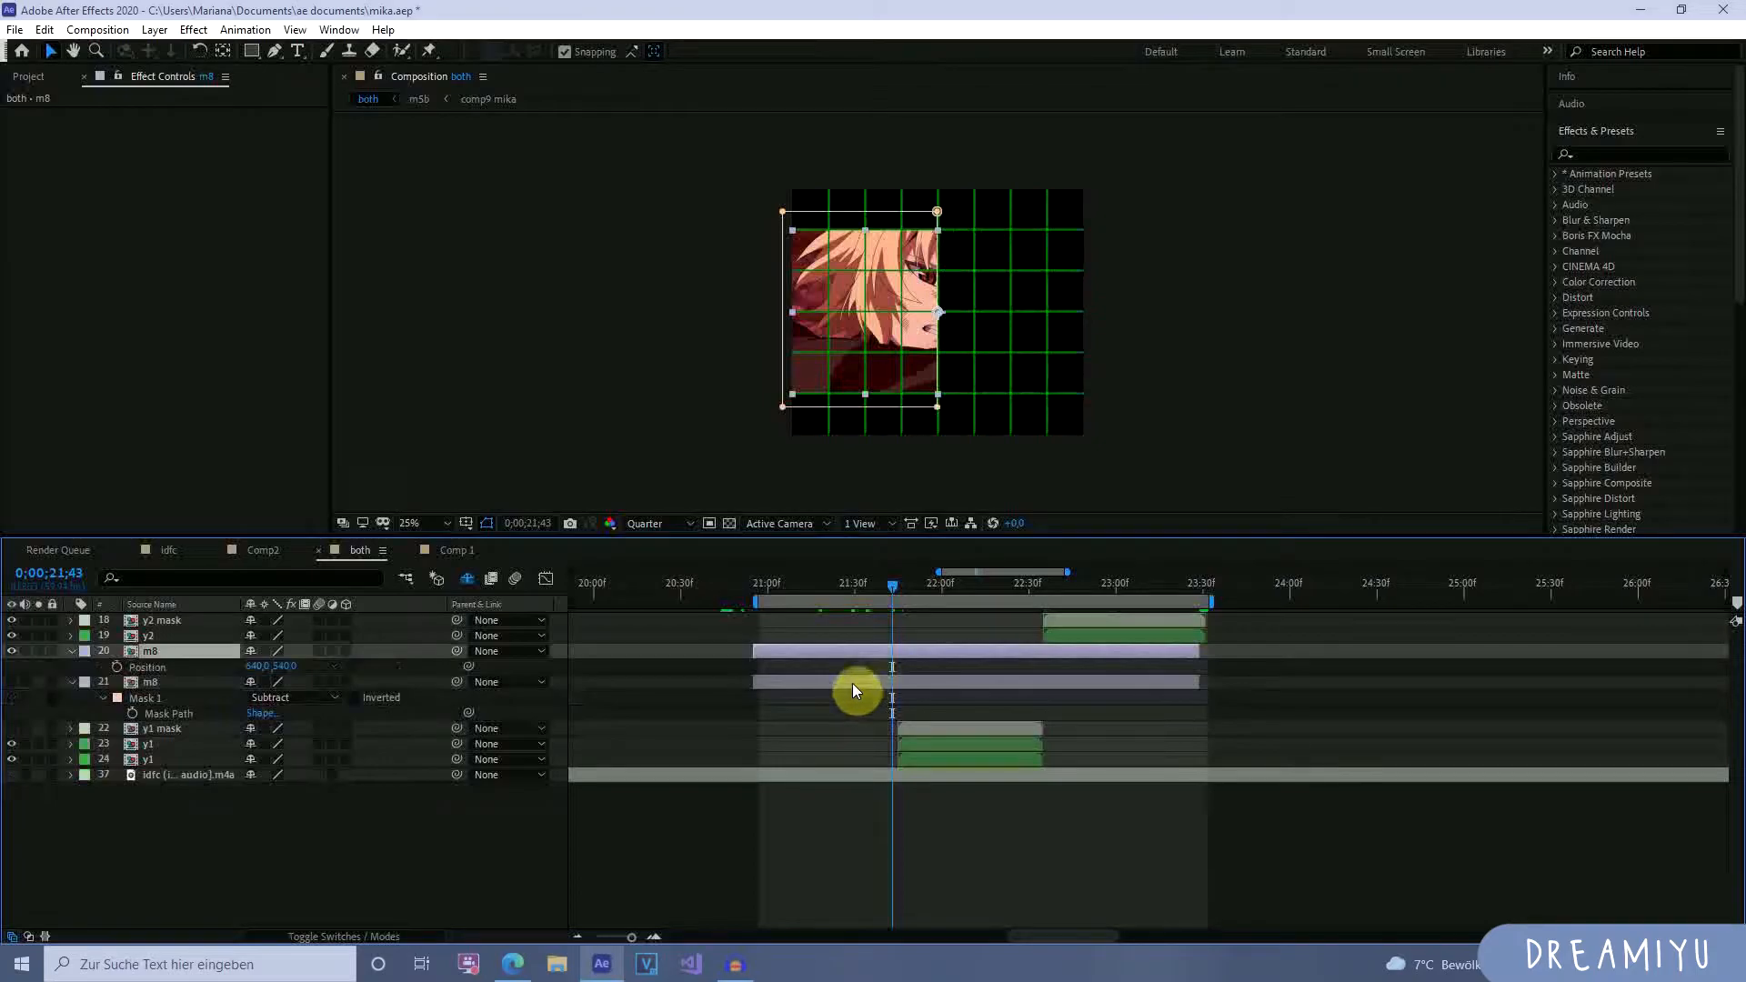
Keyframe the upper m8 layer's Position at 0;00;21;29 and slide it out of frame to X -176 at 0;00;21;52.
drag(878, 589, 851, 598)
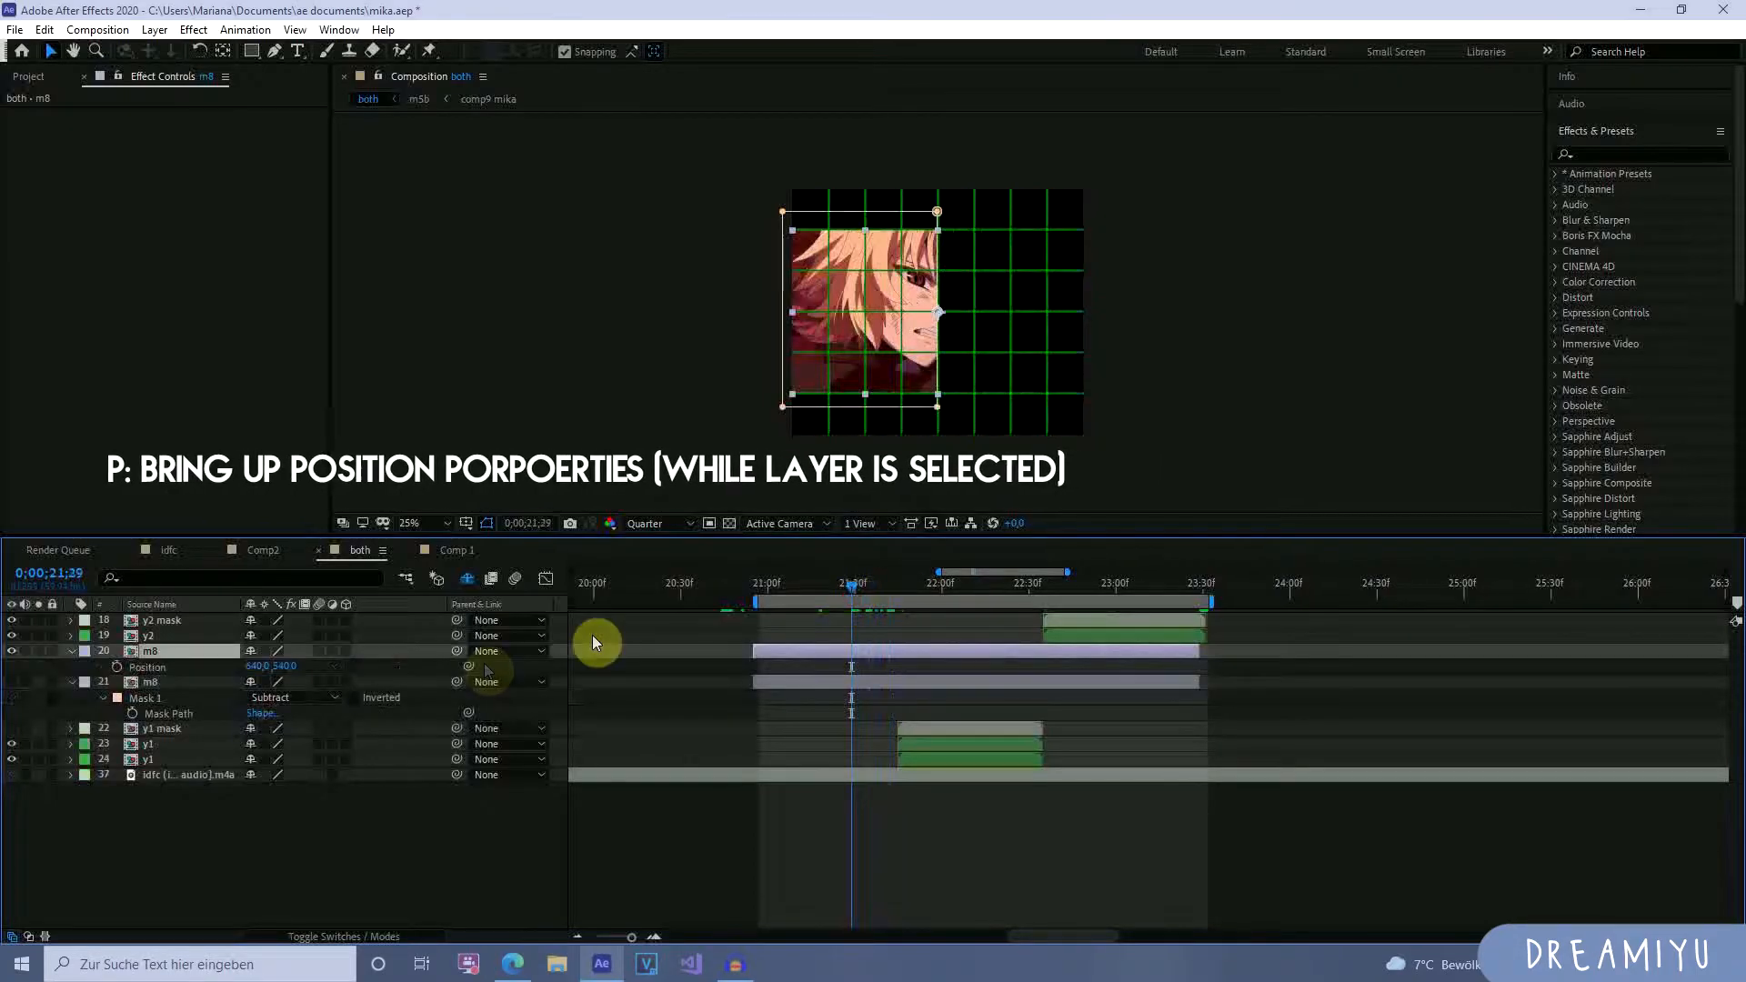
click(116, 667)
drag(853, 582, 917, 657)
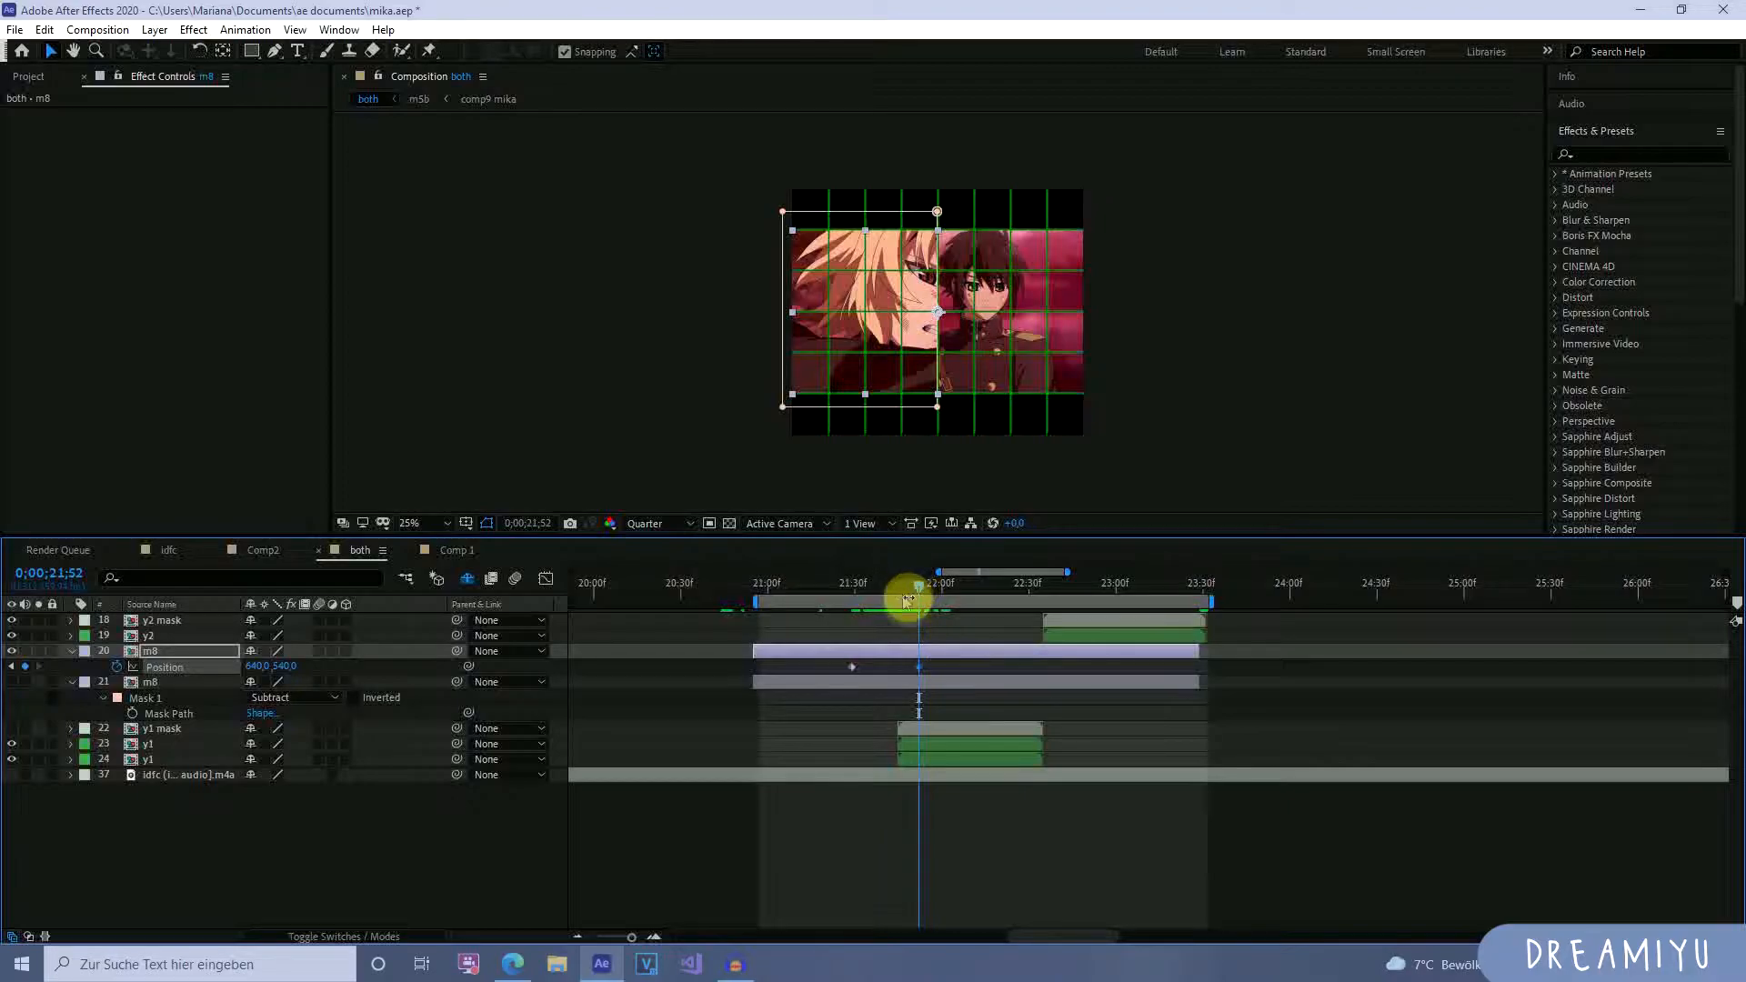
drag(261, 671, 65, 669)
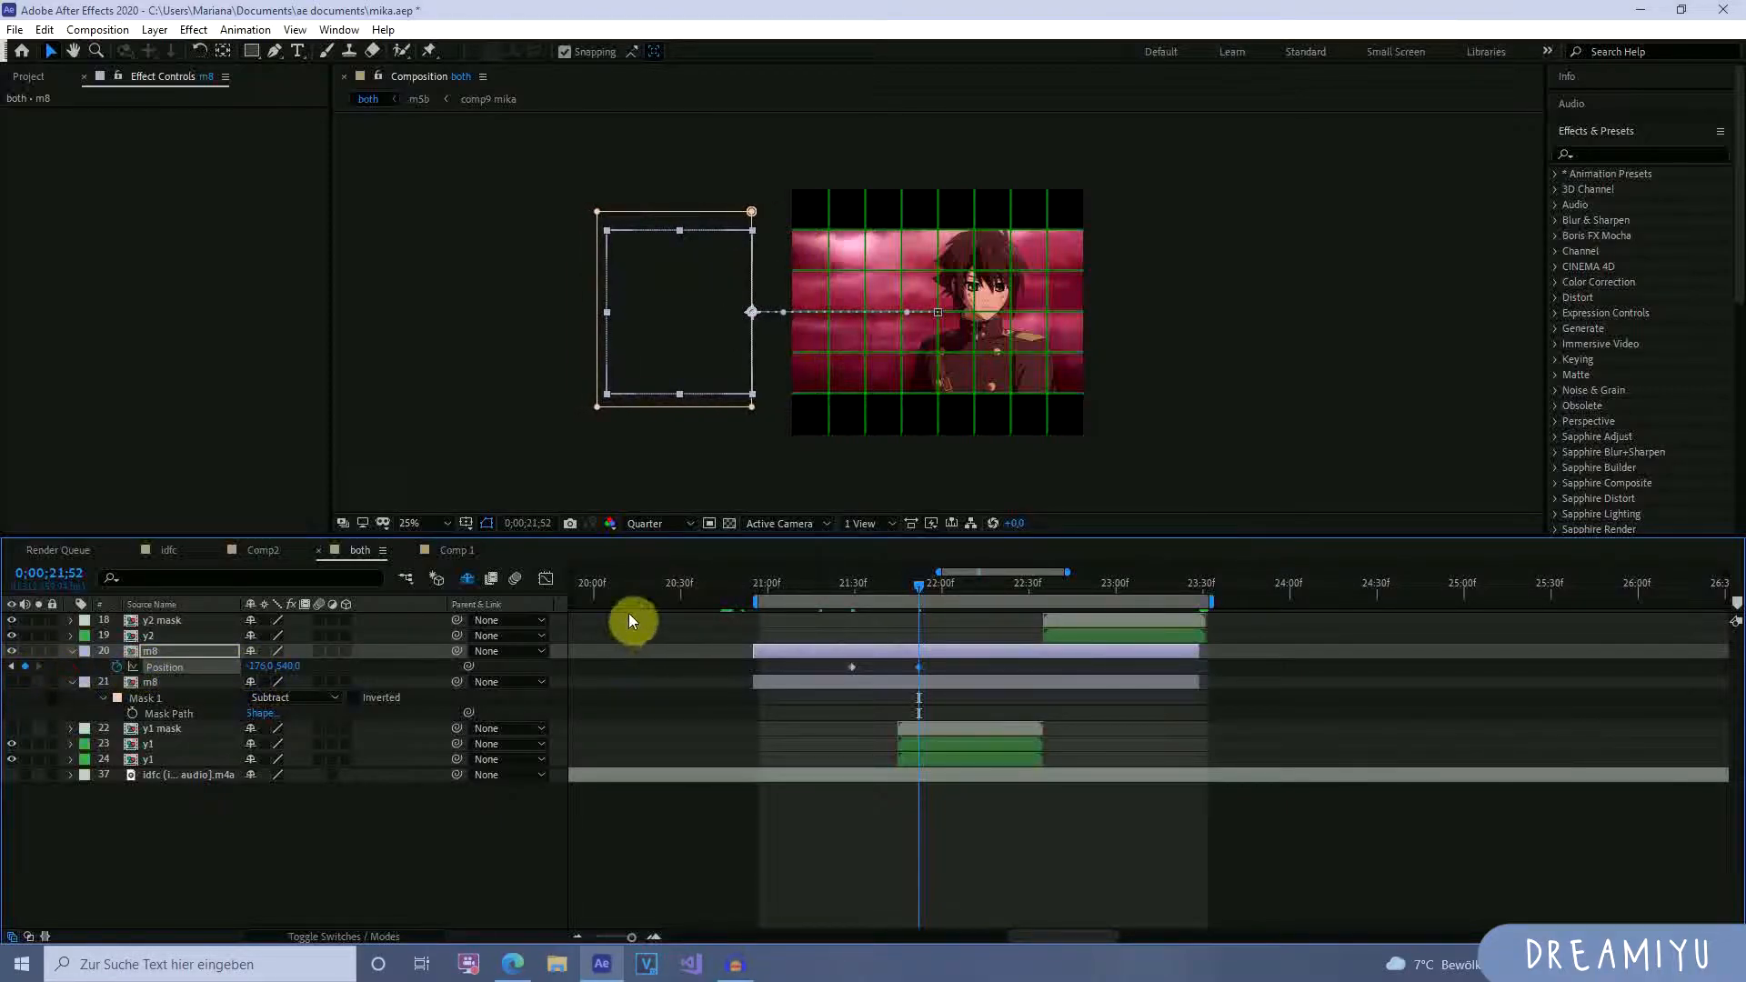
Make the lower m8 layer visible again and reveal its Position in place of its mask at 0;00;21;29.
drag(908, 589, 852, 687)
click(854, 688)
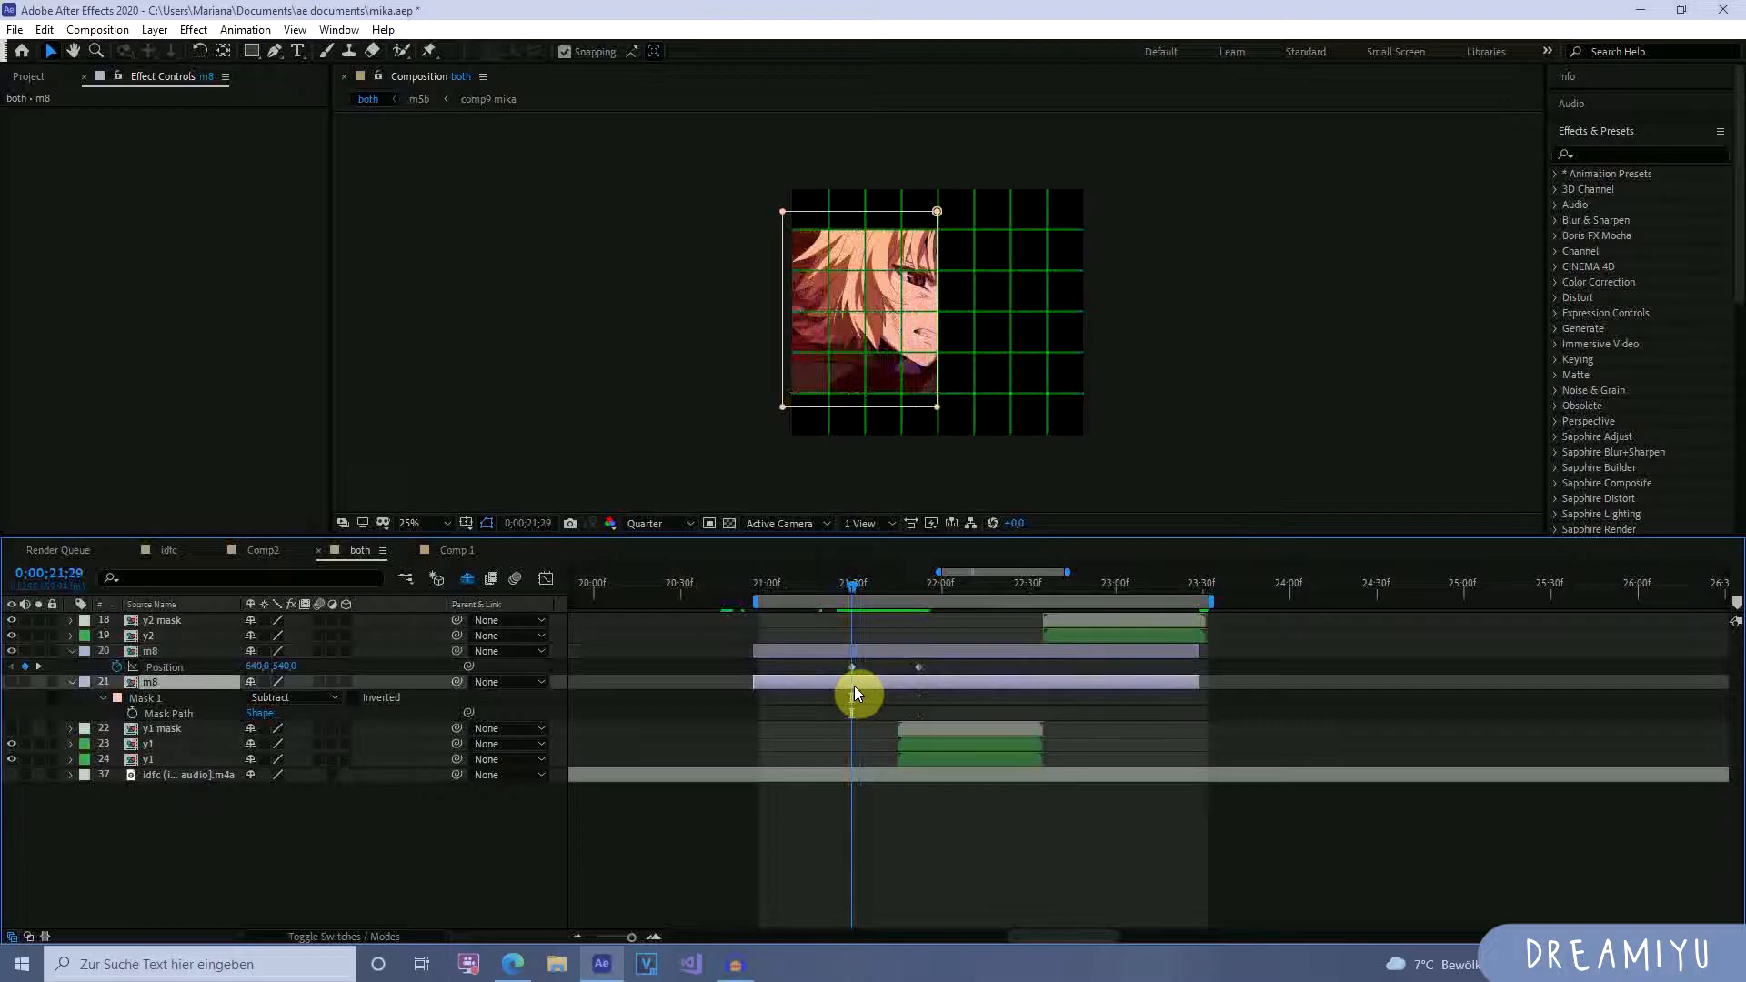
key(m)
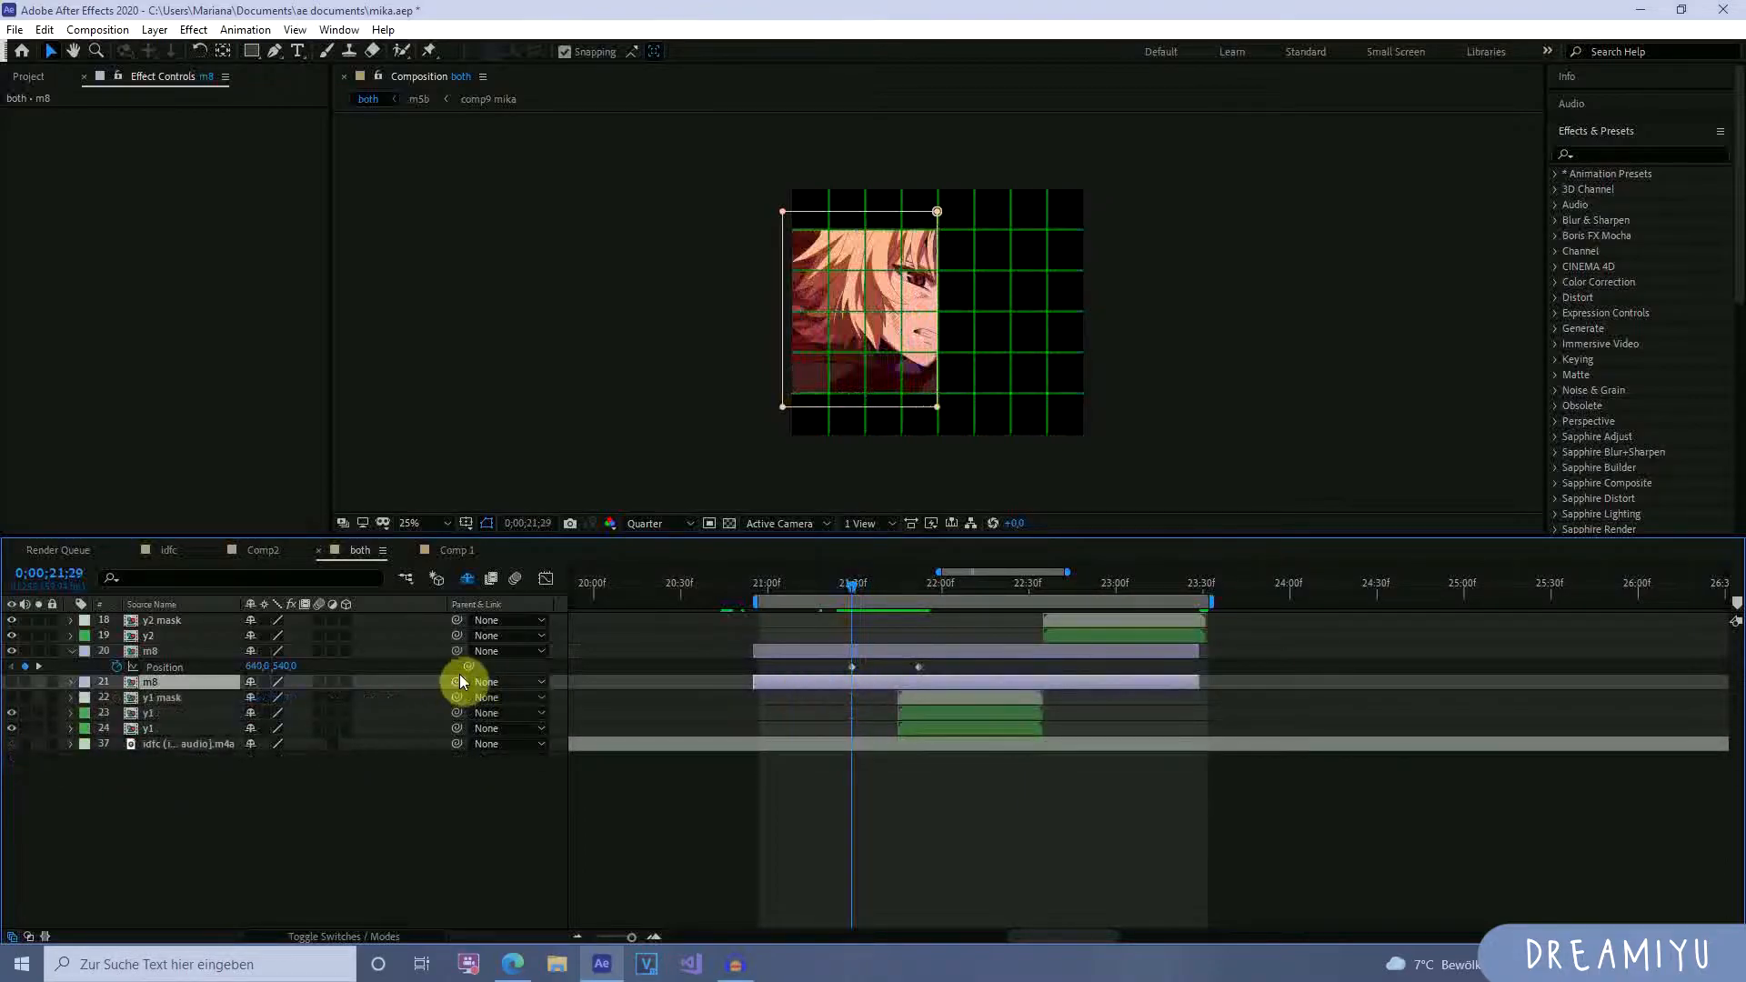
click(11, 682)
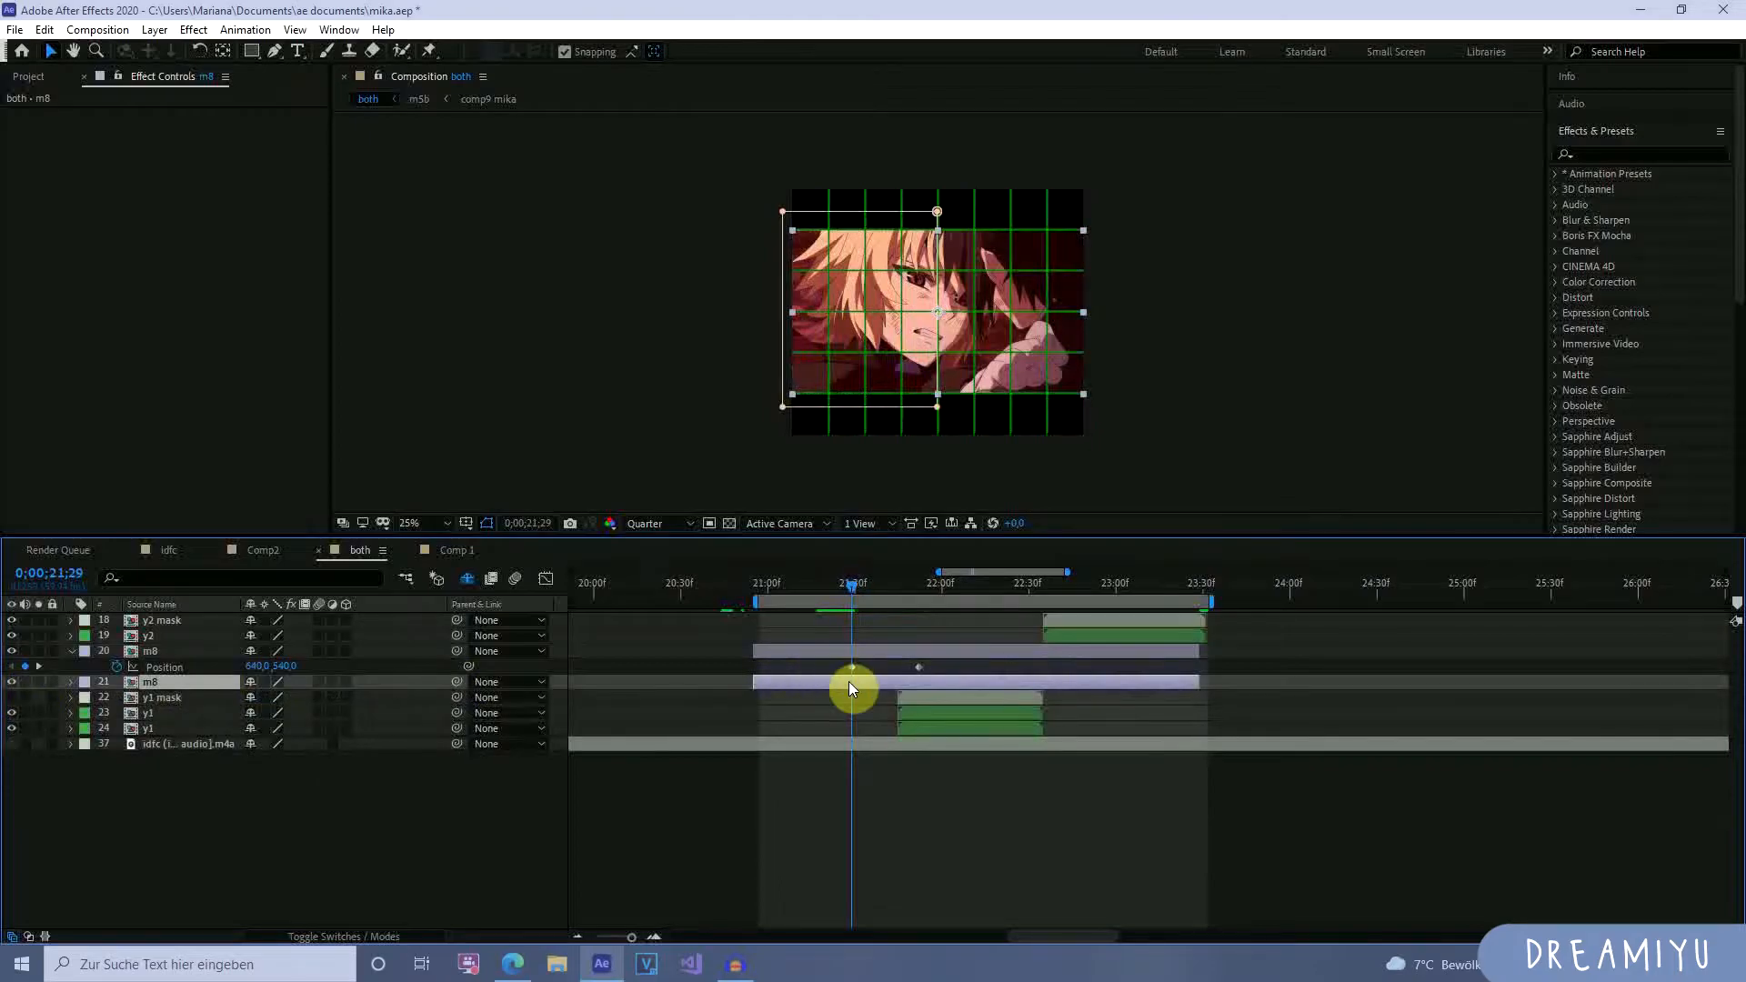
key(p)
Keyframe the lower m8 layer's Position at 0;00;21;29 and slide it out of frame to X 1455 at 0;00;21;52.
click(116, 699)
drag(857, 592, 919, 609)
click(24, 698)
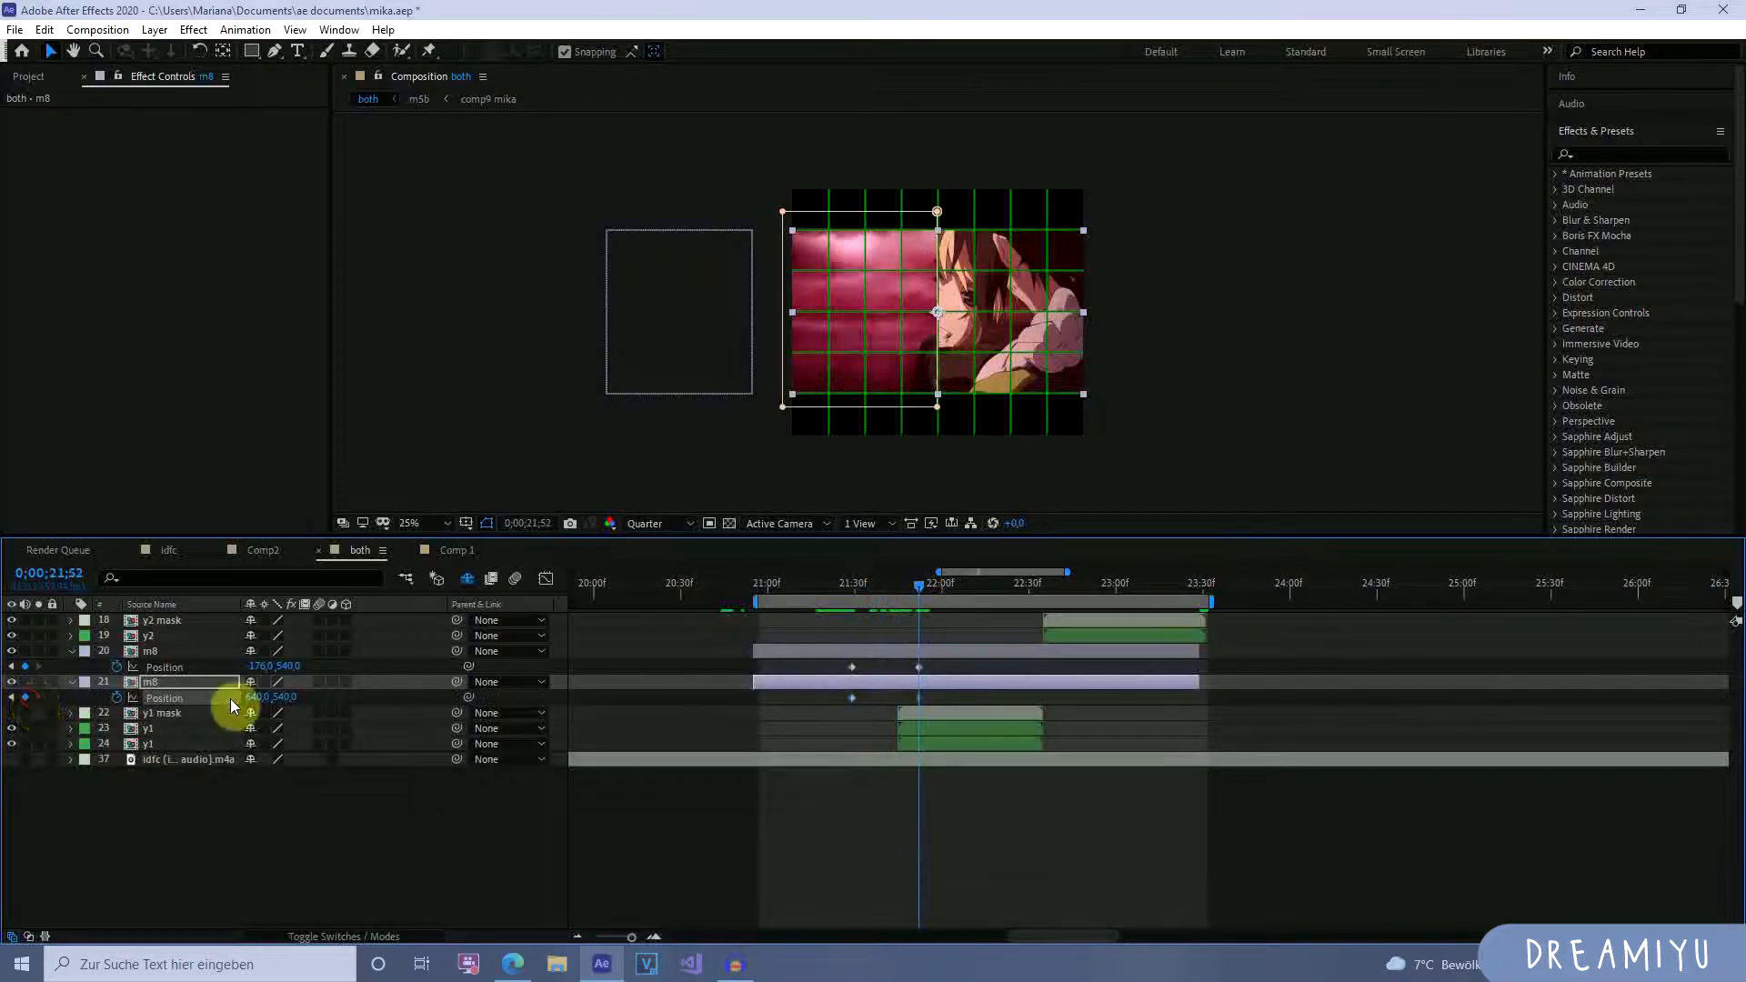
drag(252, 699, 1039, 748)
click(1040, 728)
Shift the Position keyframes of both m8 layers together so the slide starts at 0;00;21;45, where y1 begins.
drag(920, 570, 890, 691)
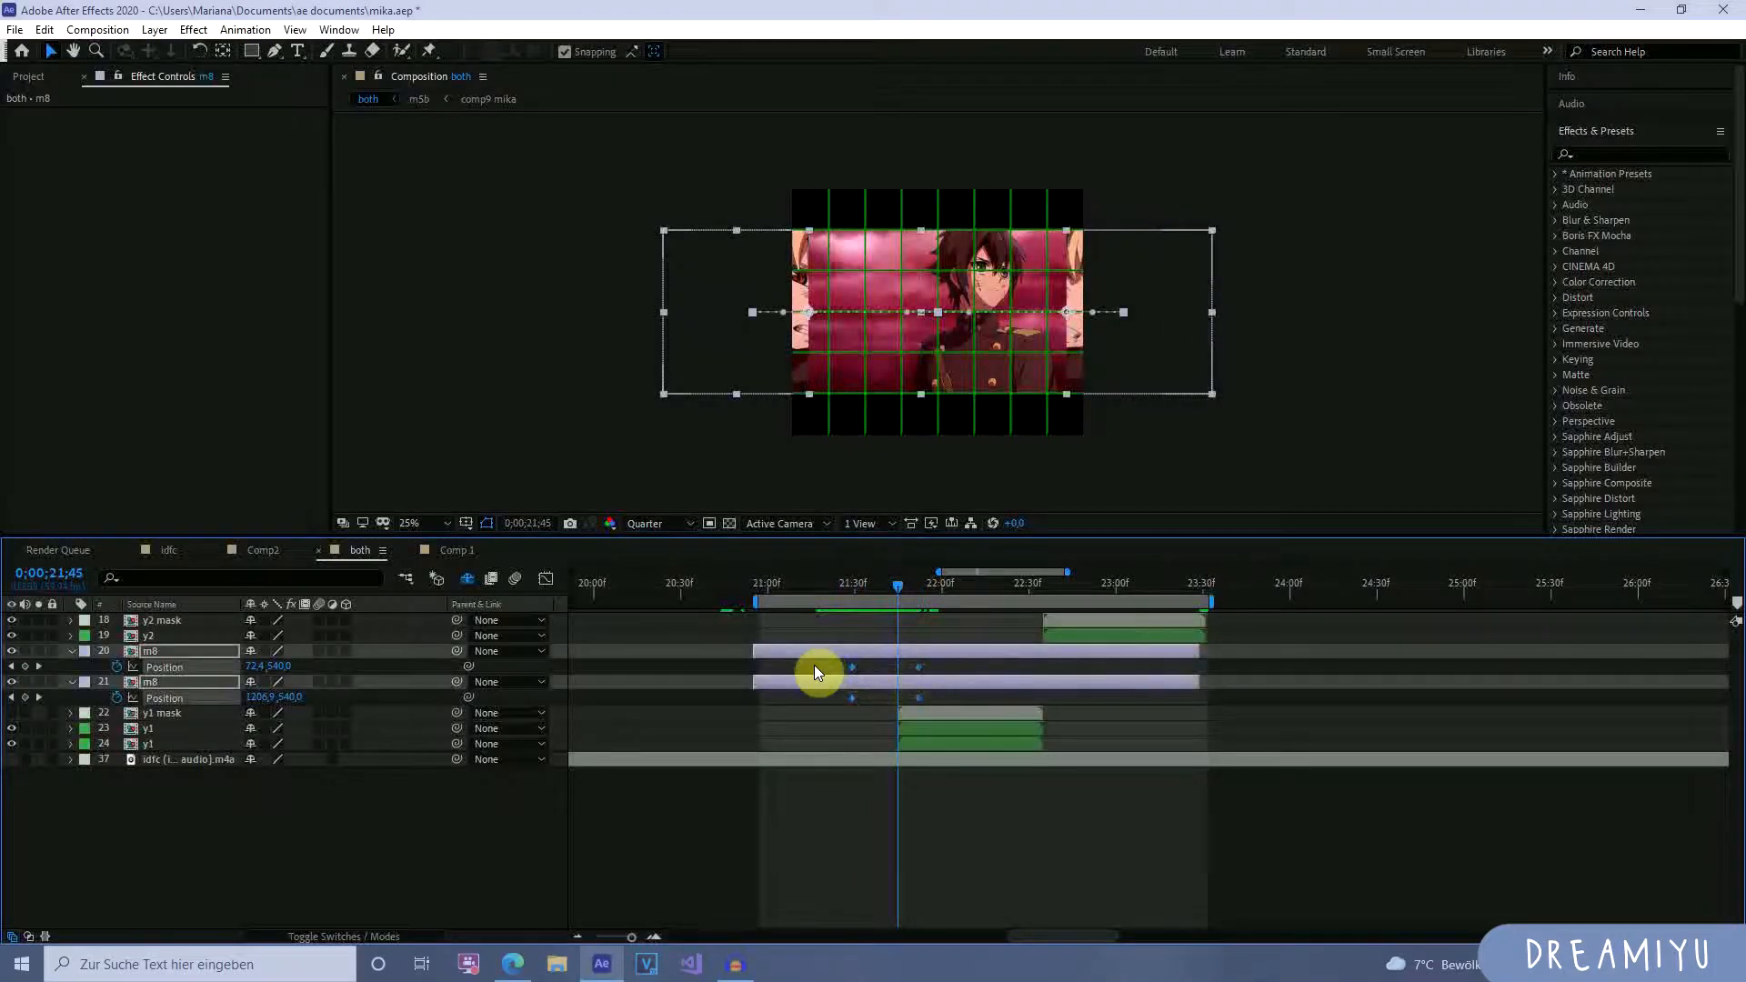
drag(915, 700, 966, 707)
click(1022, 698)
mouse_move(900, 580)
mouse_down()
mouse_move(942, 596)
mouse_move(910, 603)
mouse_move(963, 607)
mouse_move(897, 618)
mouse_move(896, 581)
mouse_move(950, 590)
mouse_move(873, 598)
mouse_move(990, 606)
mouse_move(893, 613)
mouse_move(912, 611)
mouse_up()
Turn off the Proportional Grid overlay in the composition view and look closer at the sliding halves.
click(489, 523)
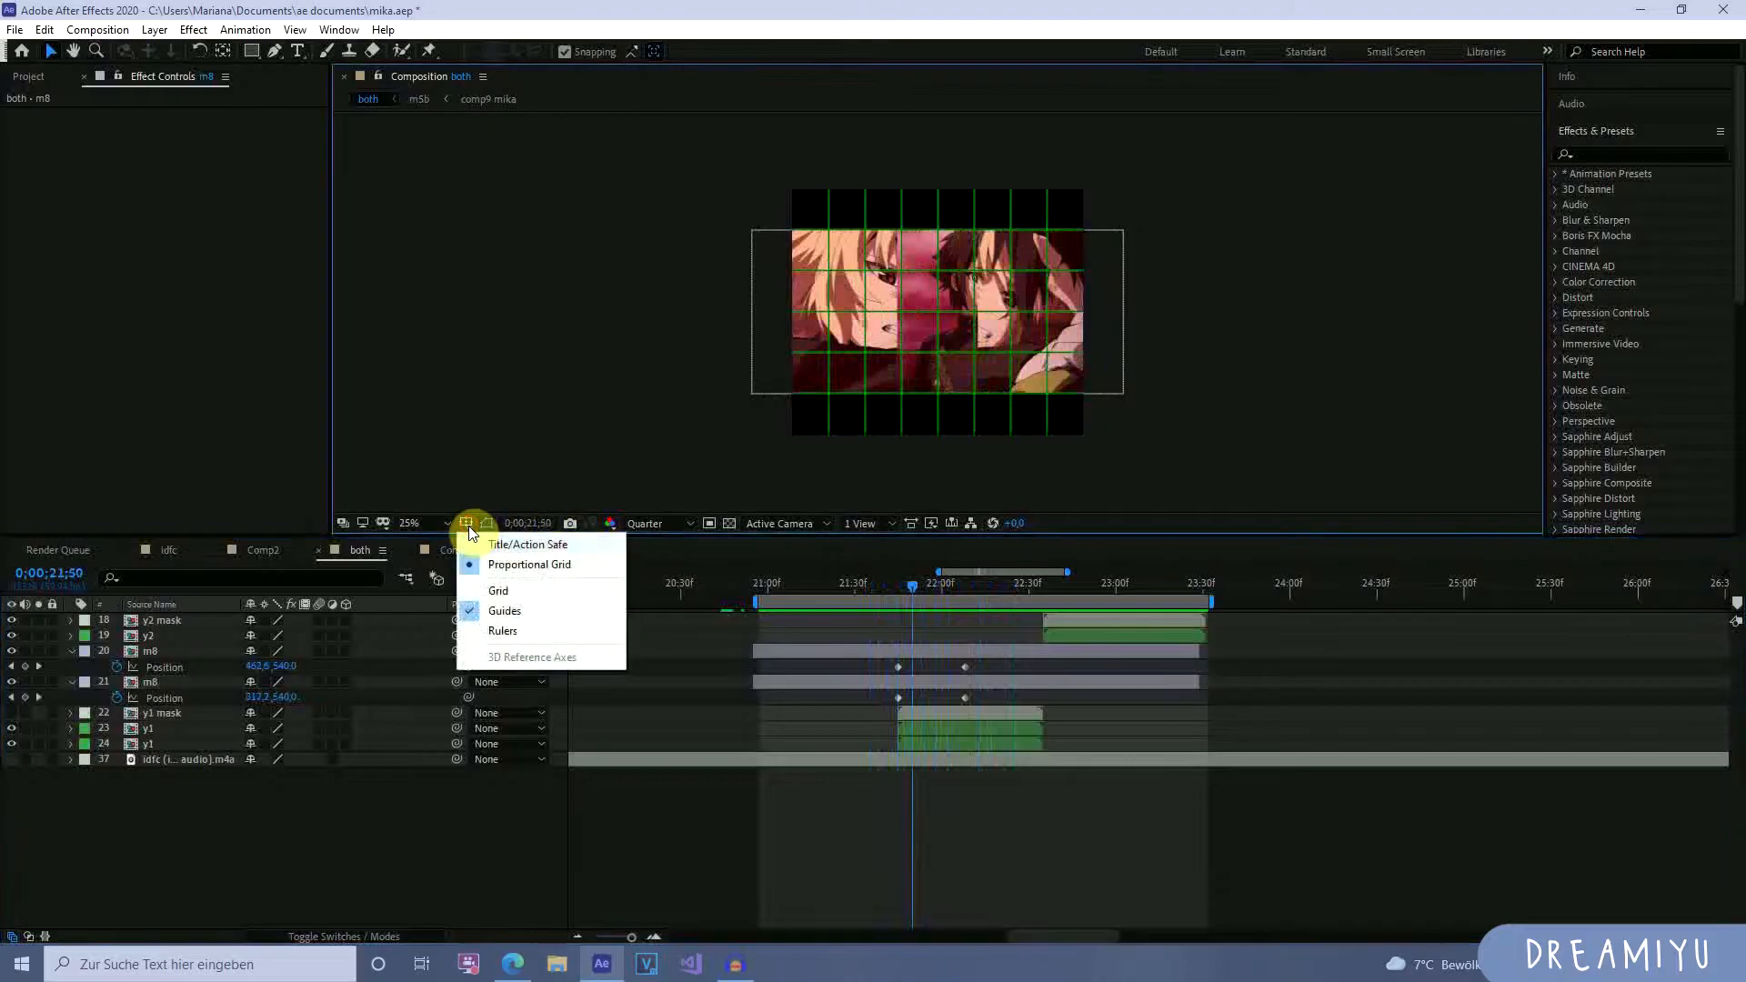
click(509, 563)
scroll(968, 446, up, 2)
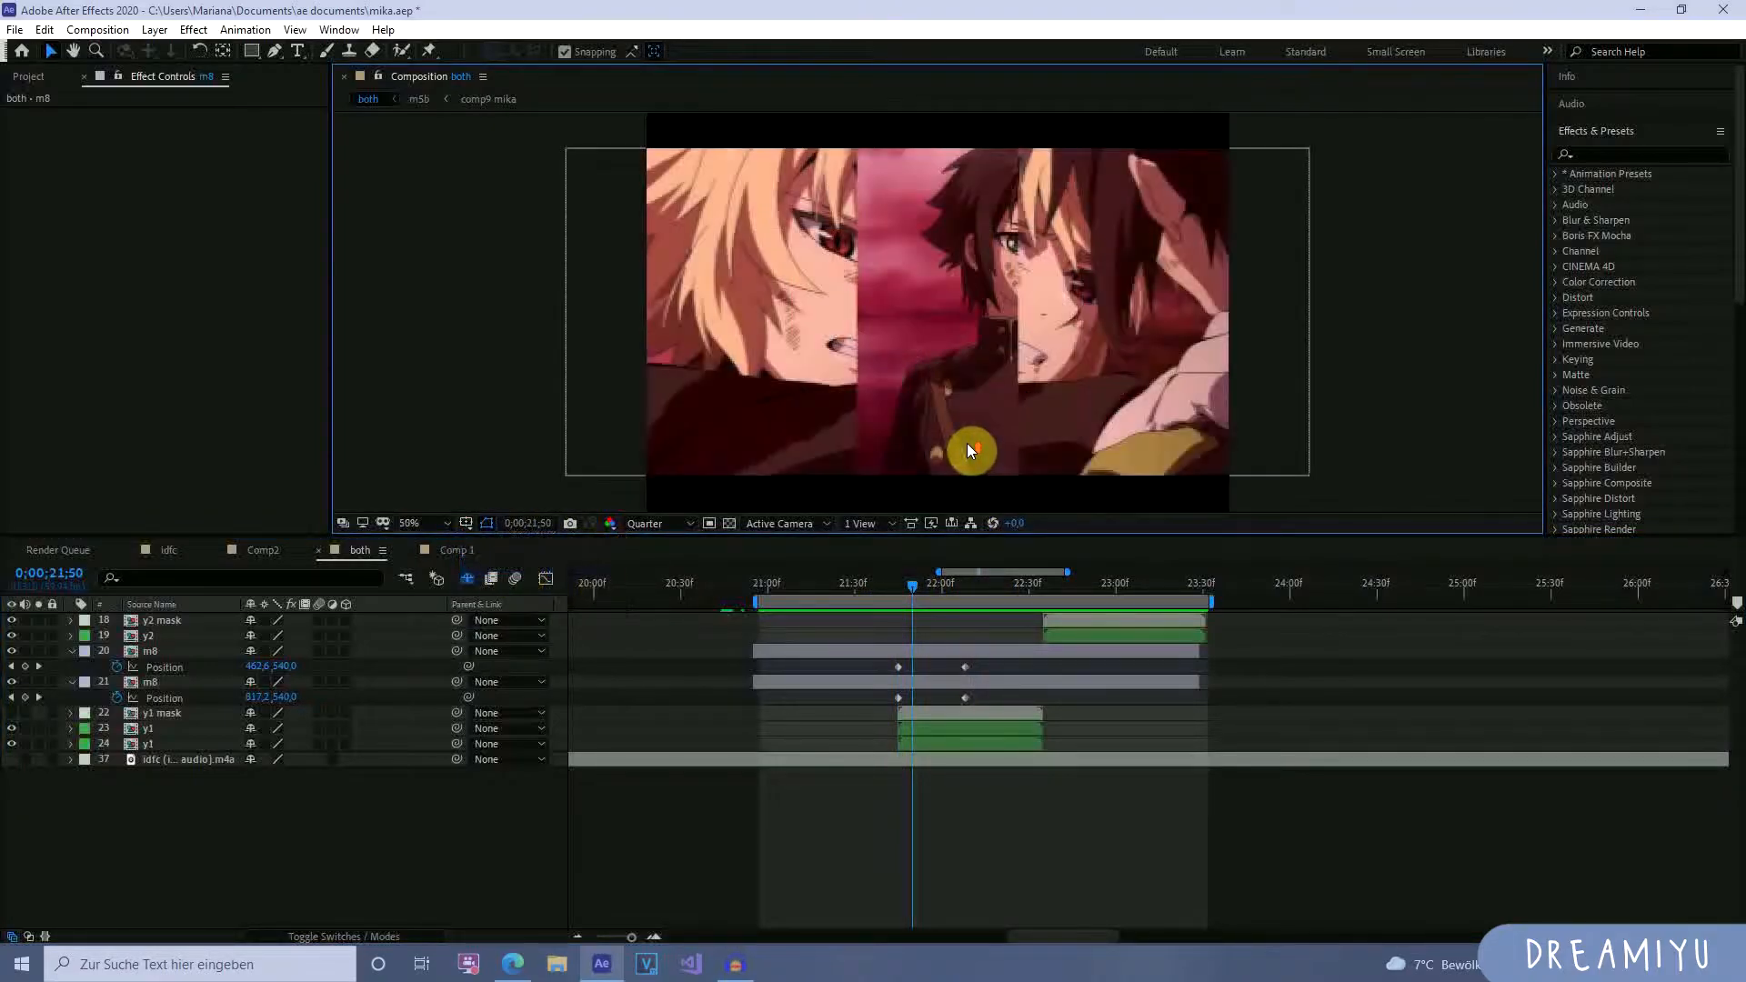
scroll(827, 467, down, 2)
Apply Easy Ease to all Position keyframes of both m8 layers and check their curves in the graph editor.
drag(890, 661, 991, 700)
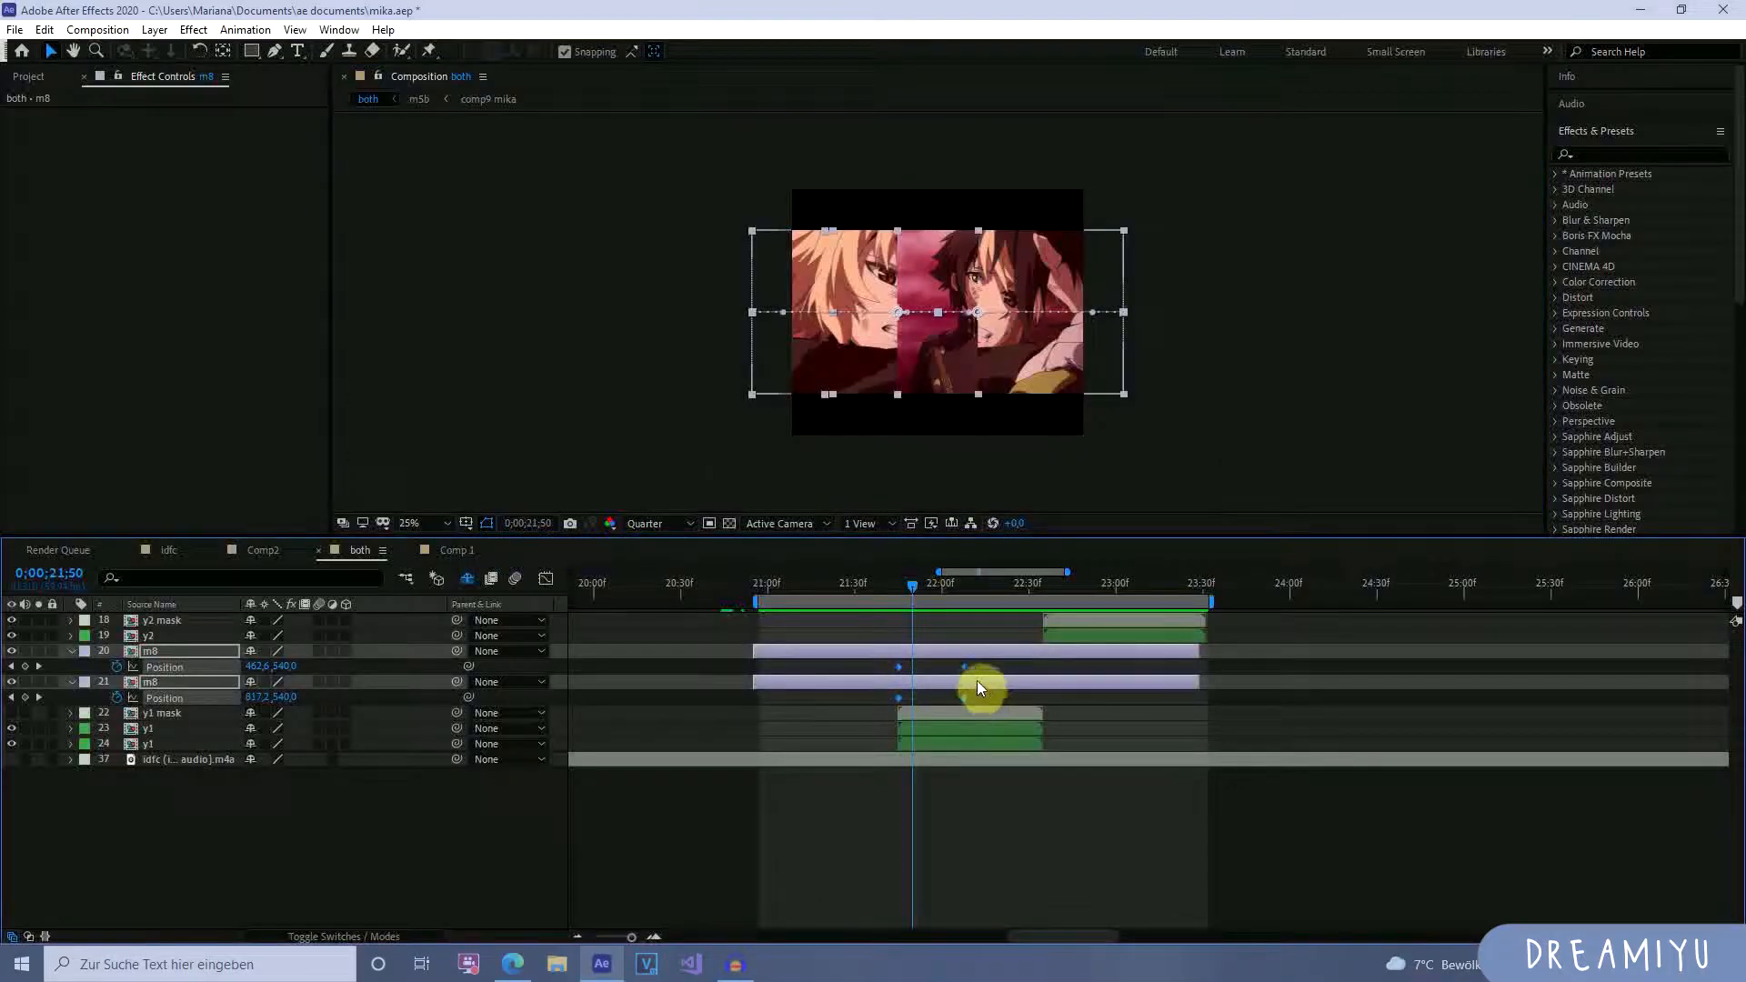
key(F9)
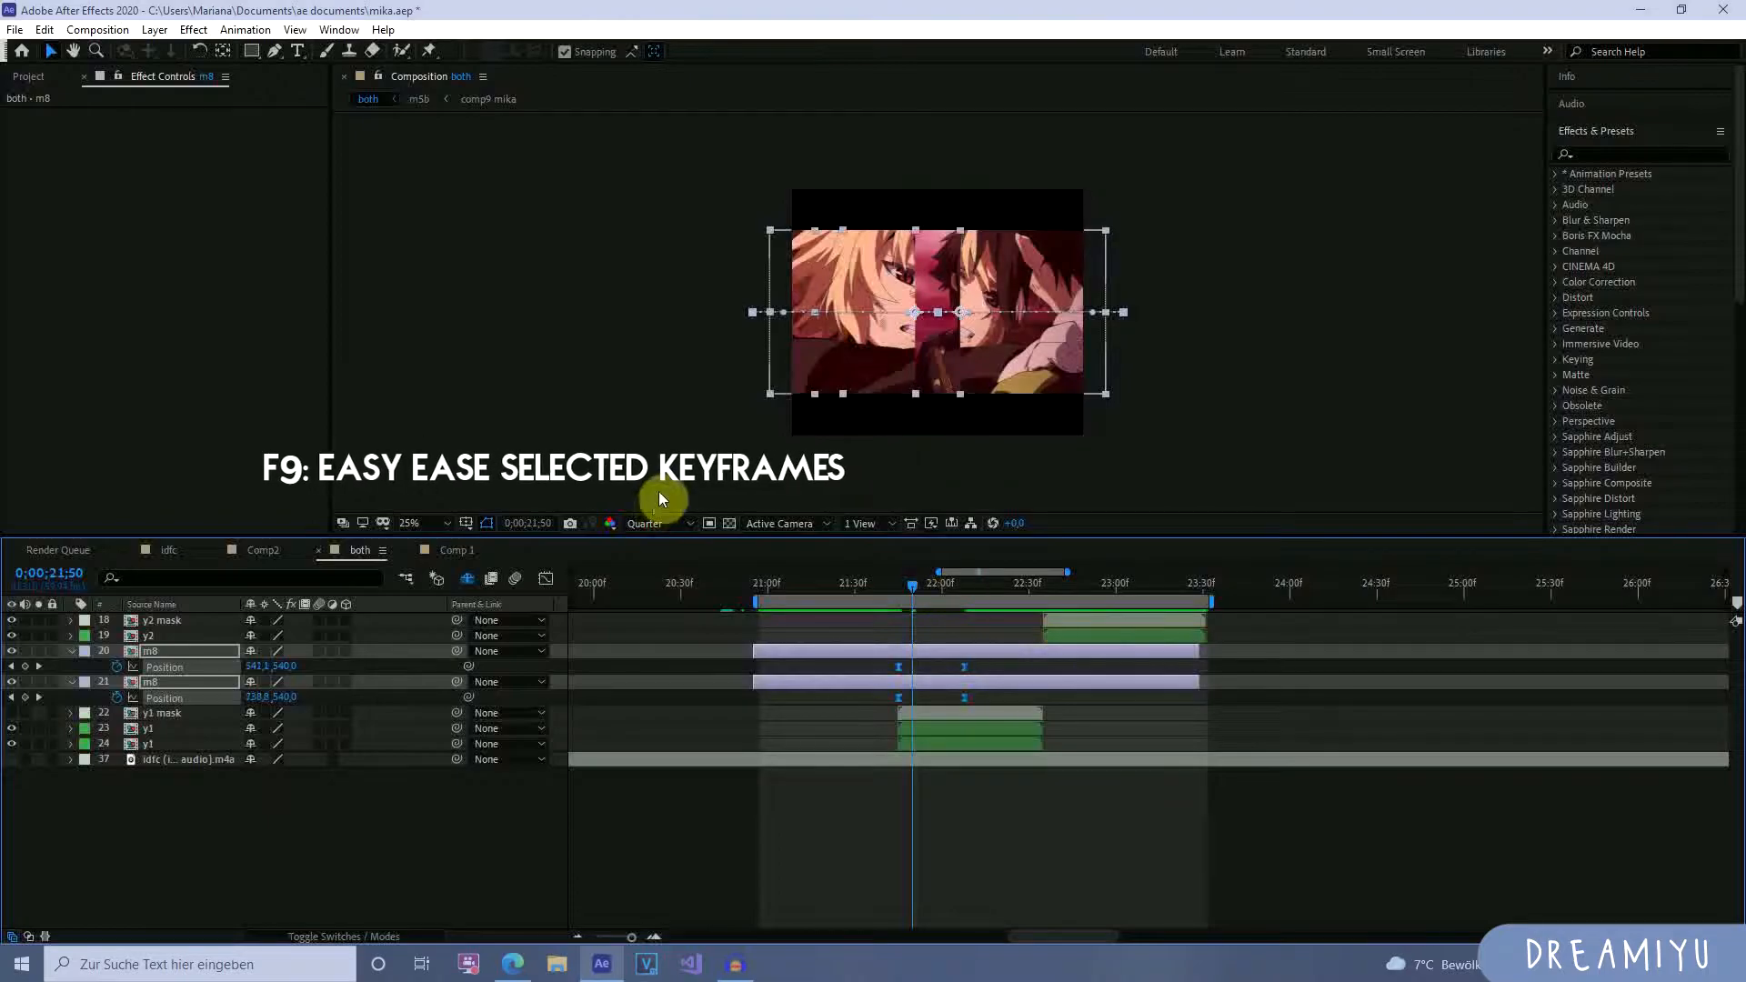
click(548, 578)
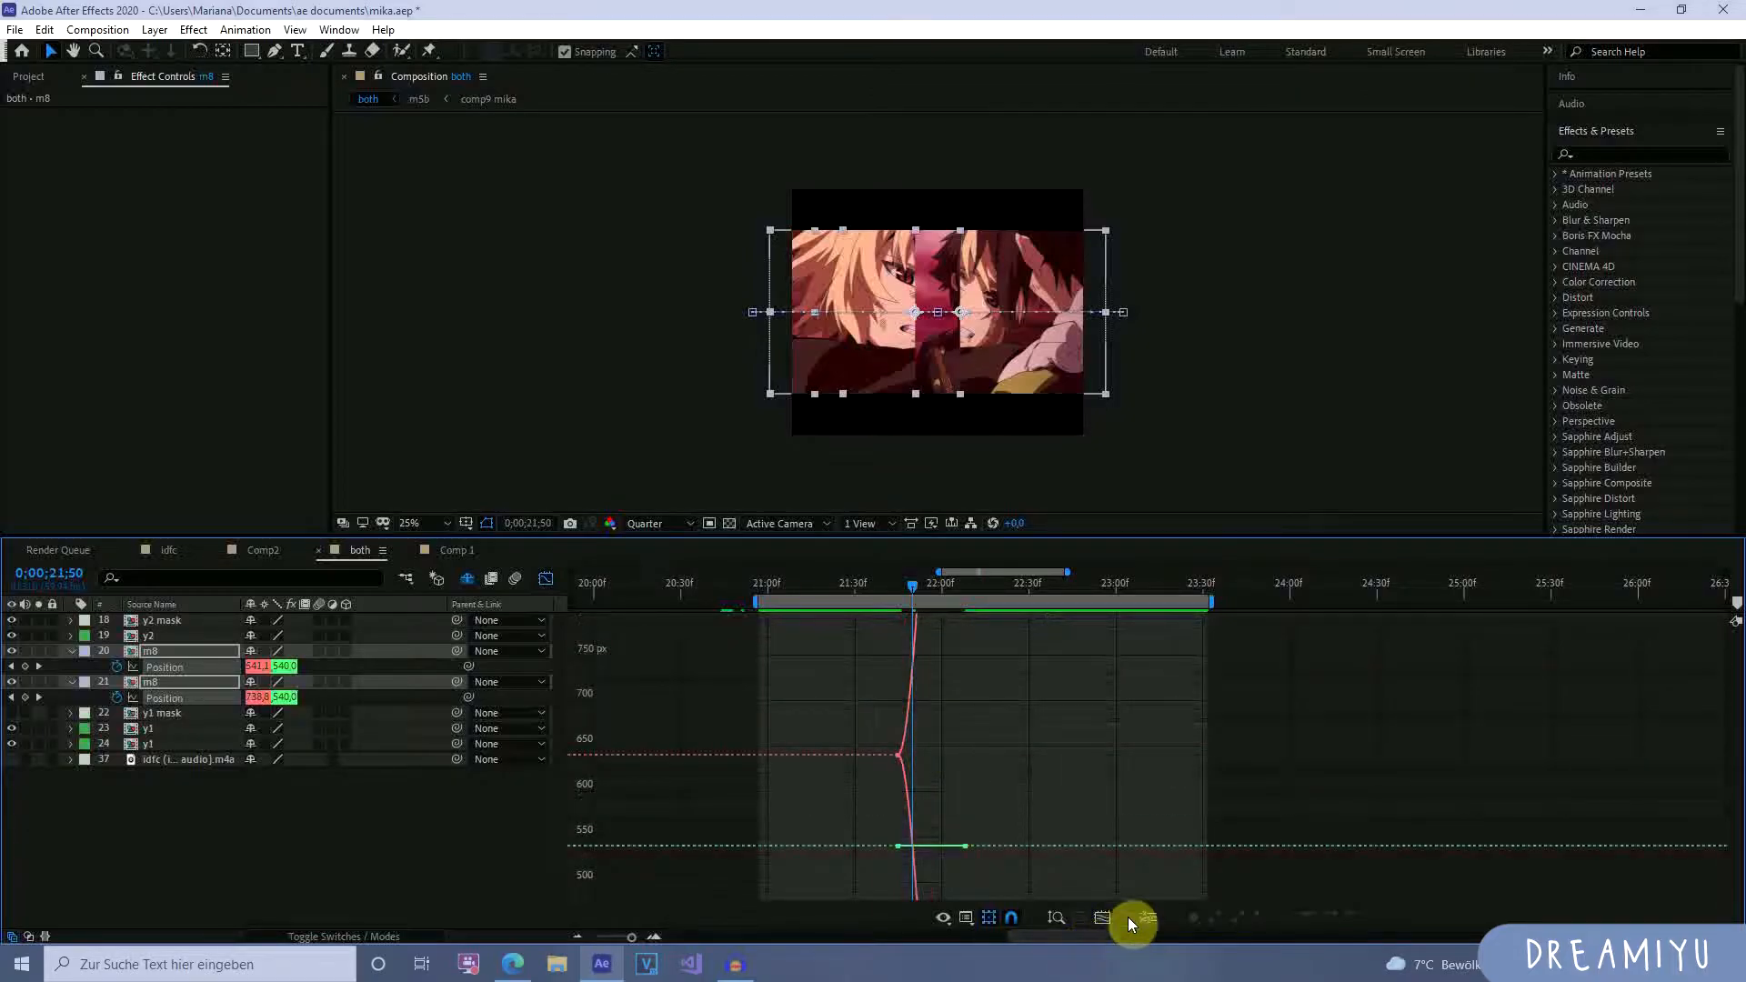
click(1104, 918)
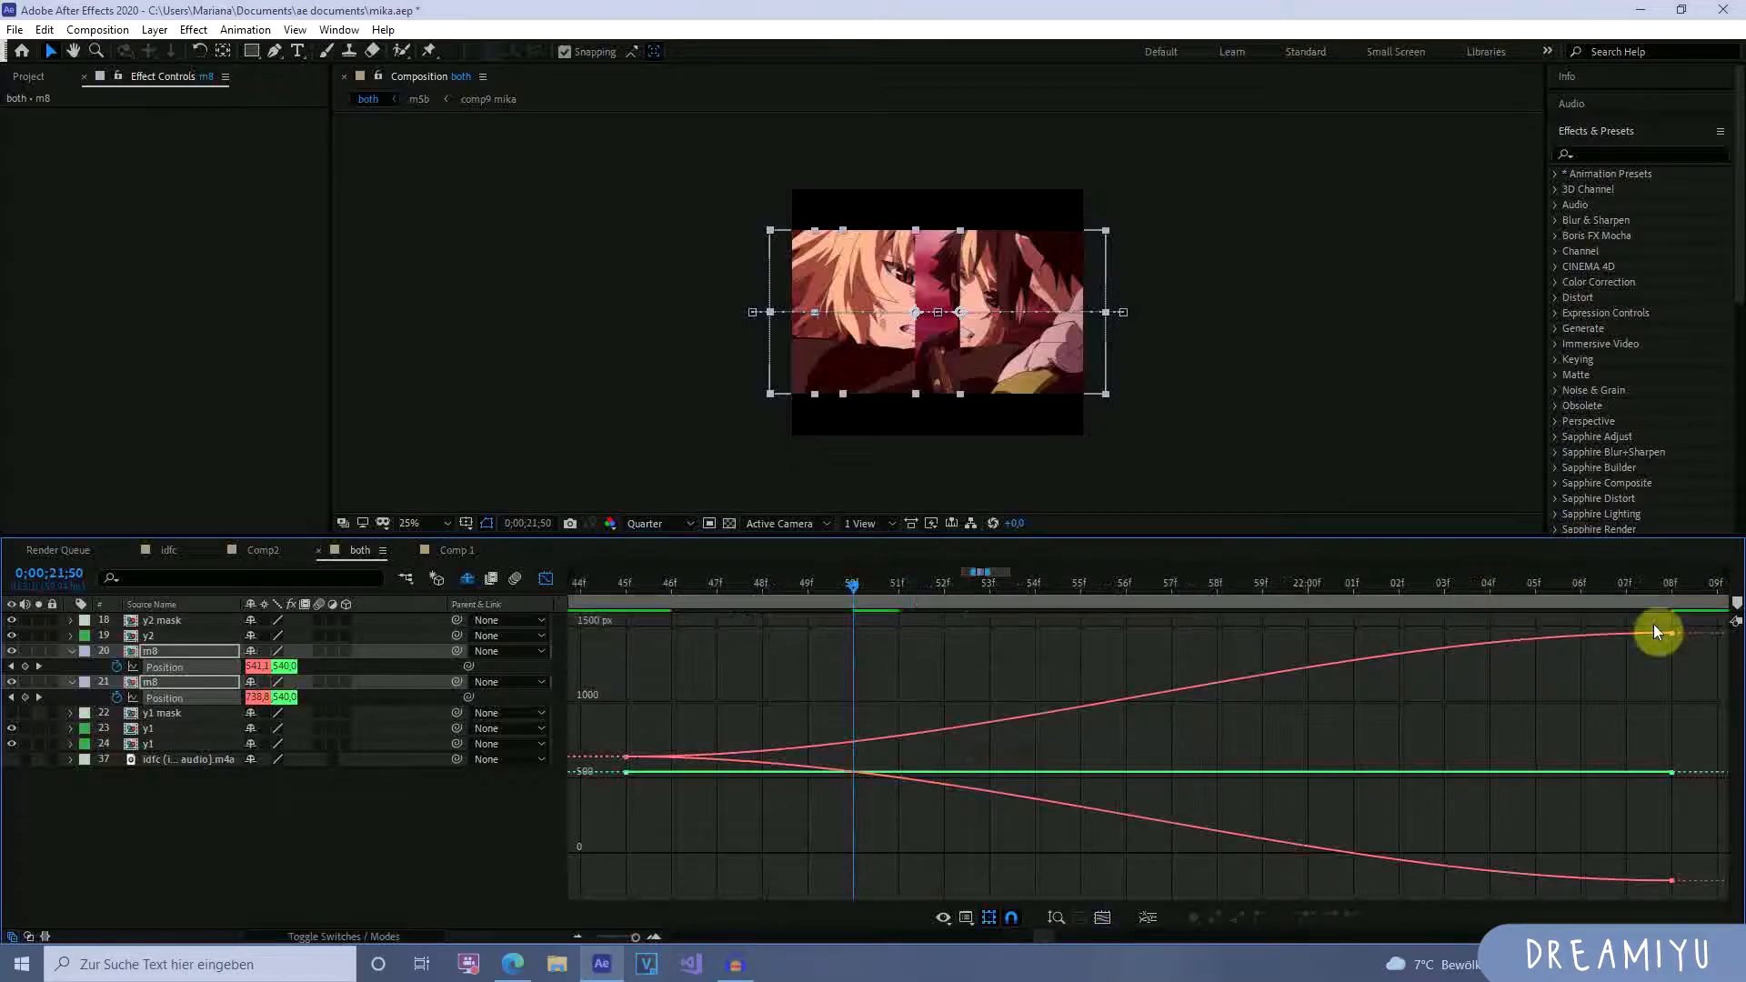
click(547, 579)
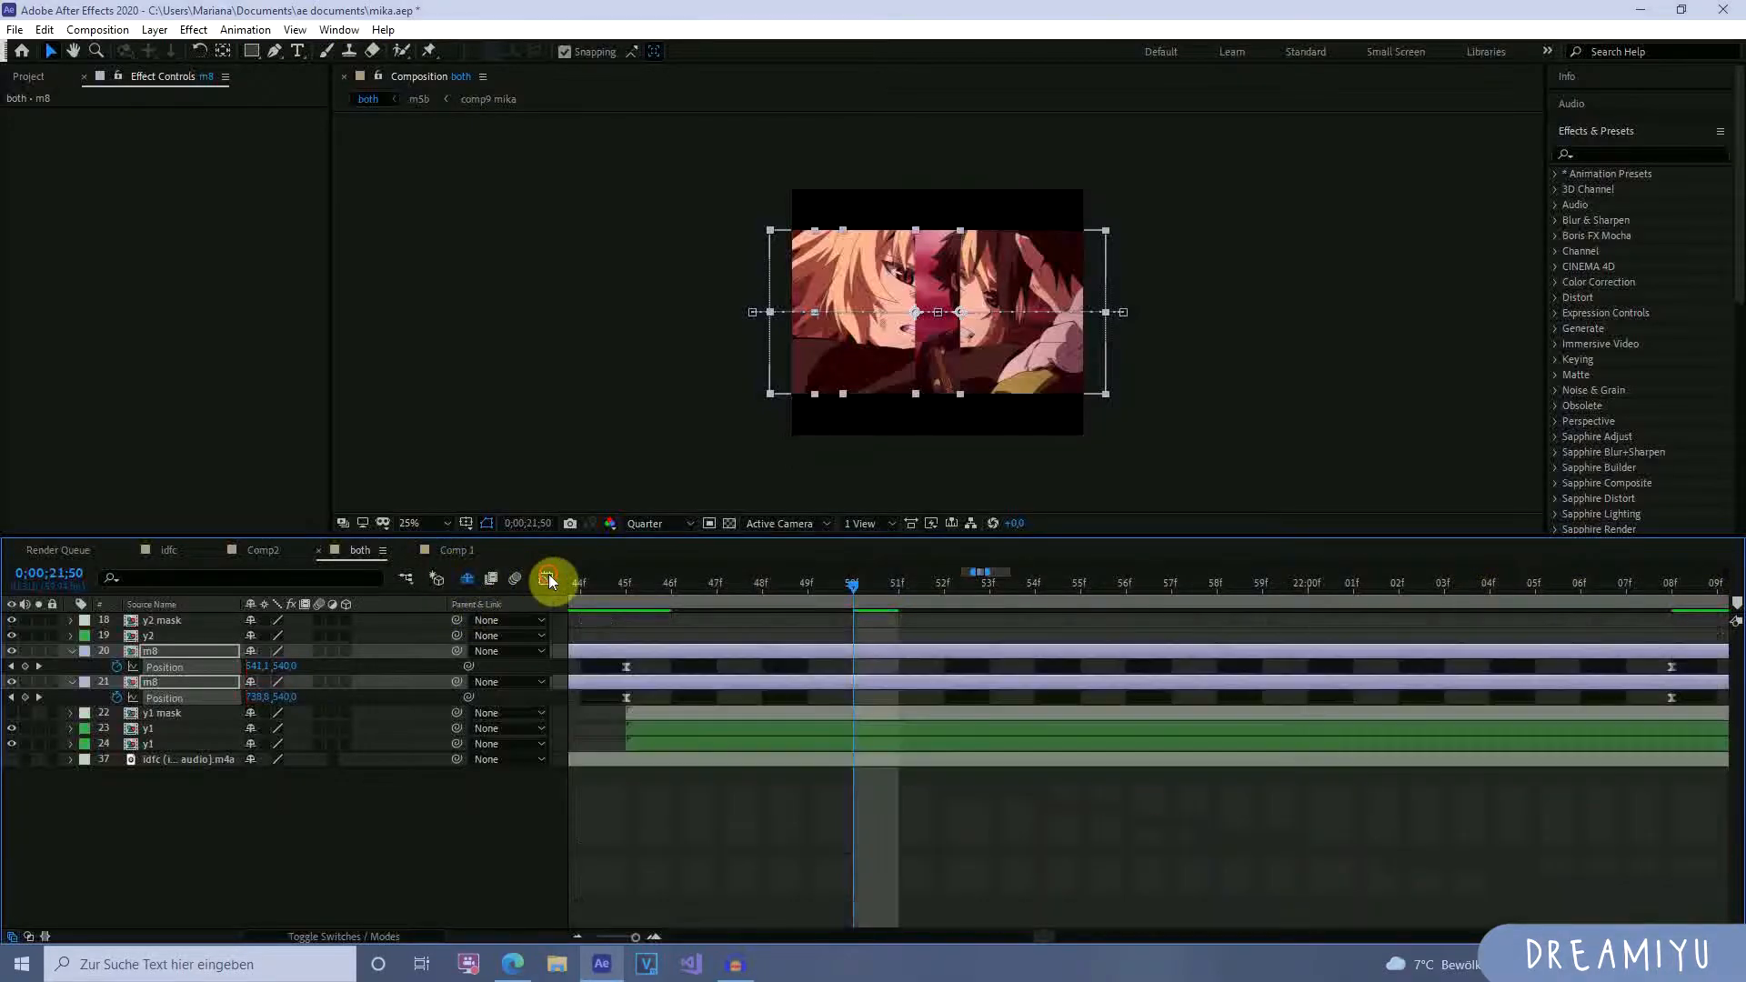
Preview the eased m8 slide from 0;00;21;38 and again from 0;00;21;44.
click(570, 936)
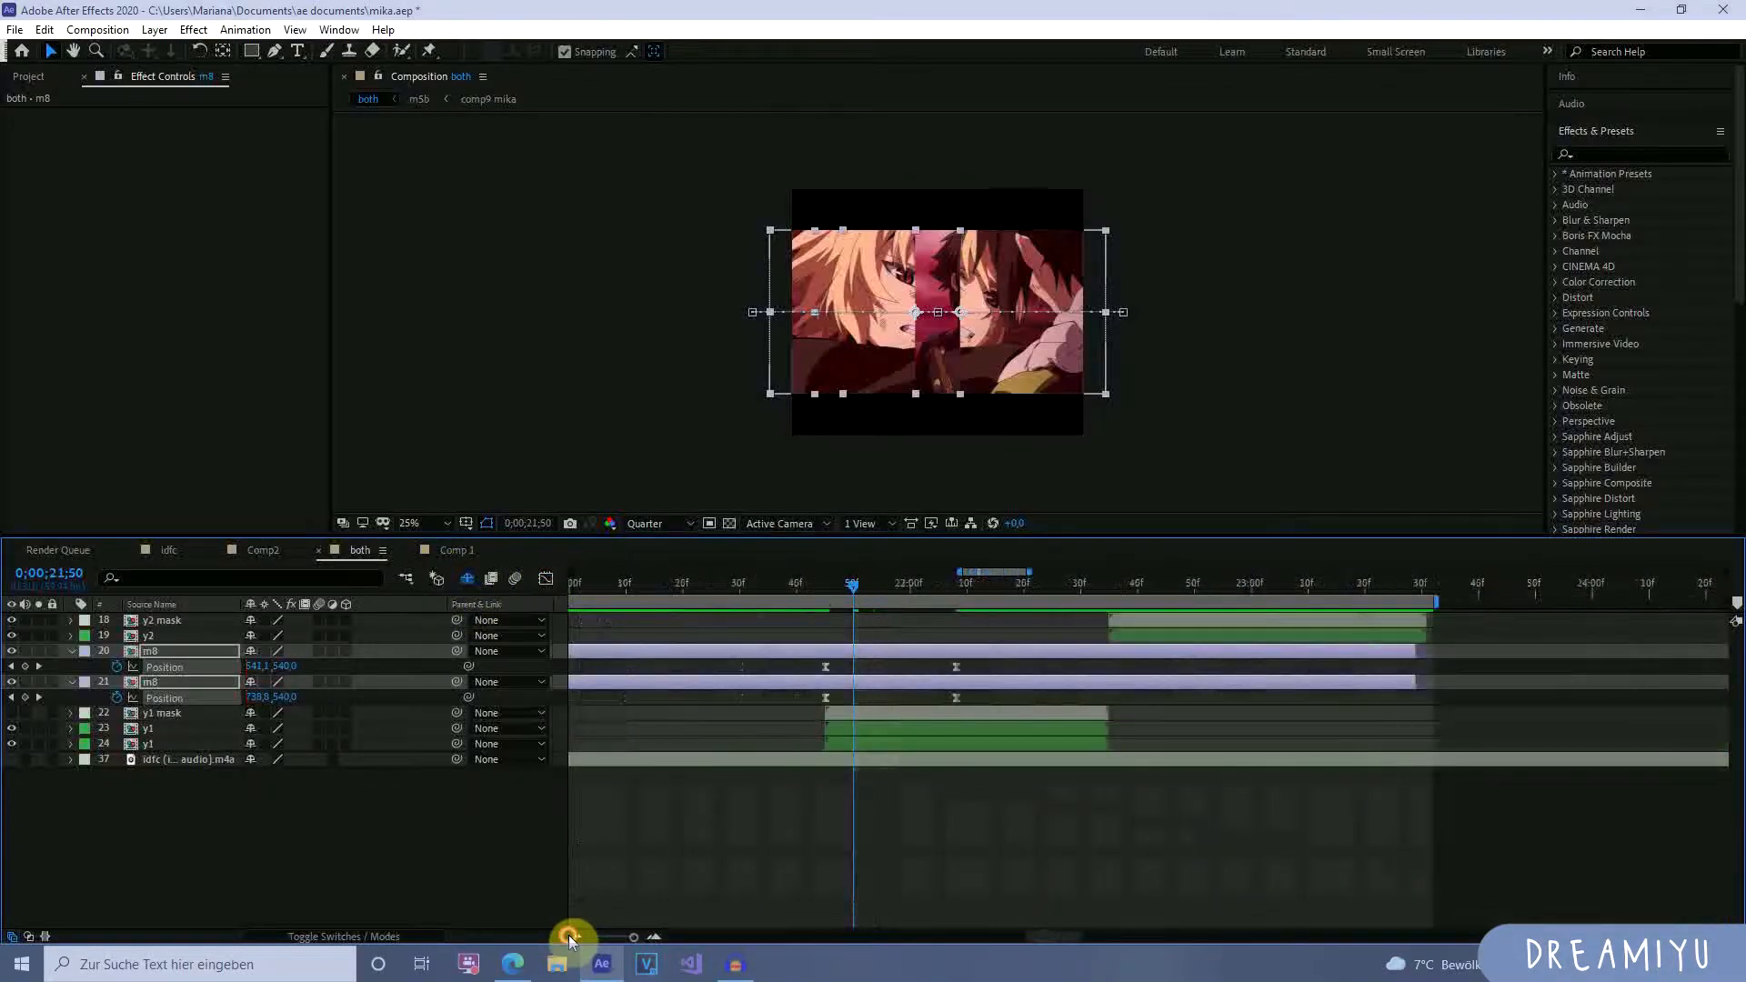
click(579, 936)
click(819, 589)
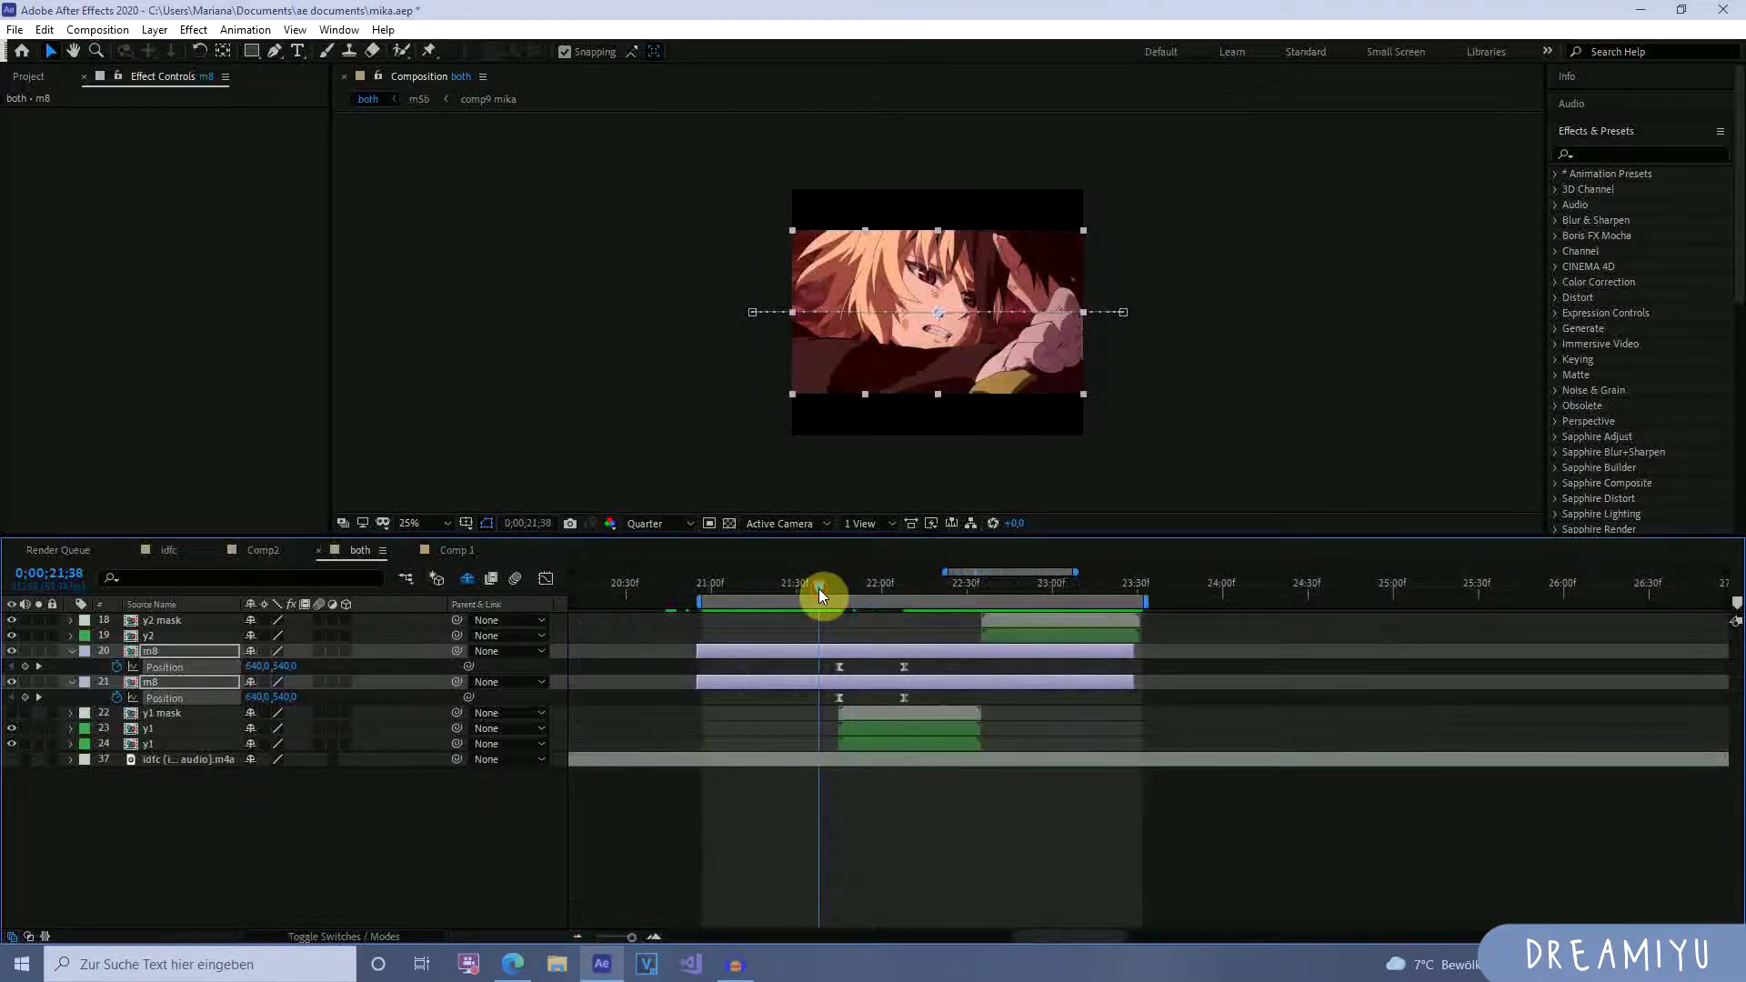
key(space)
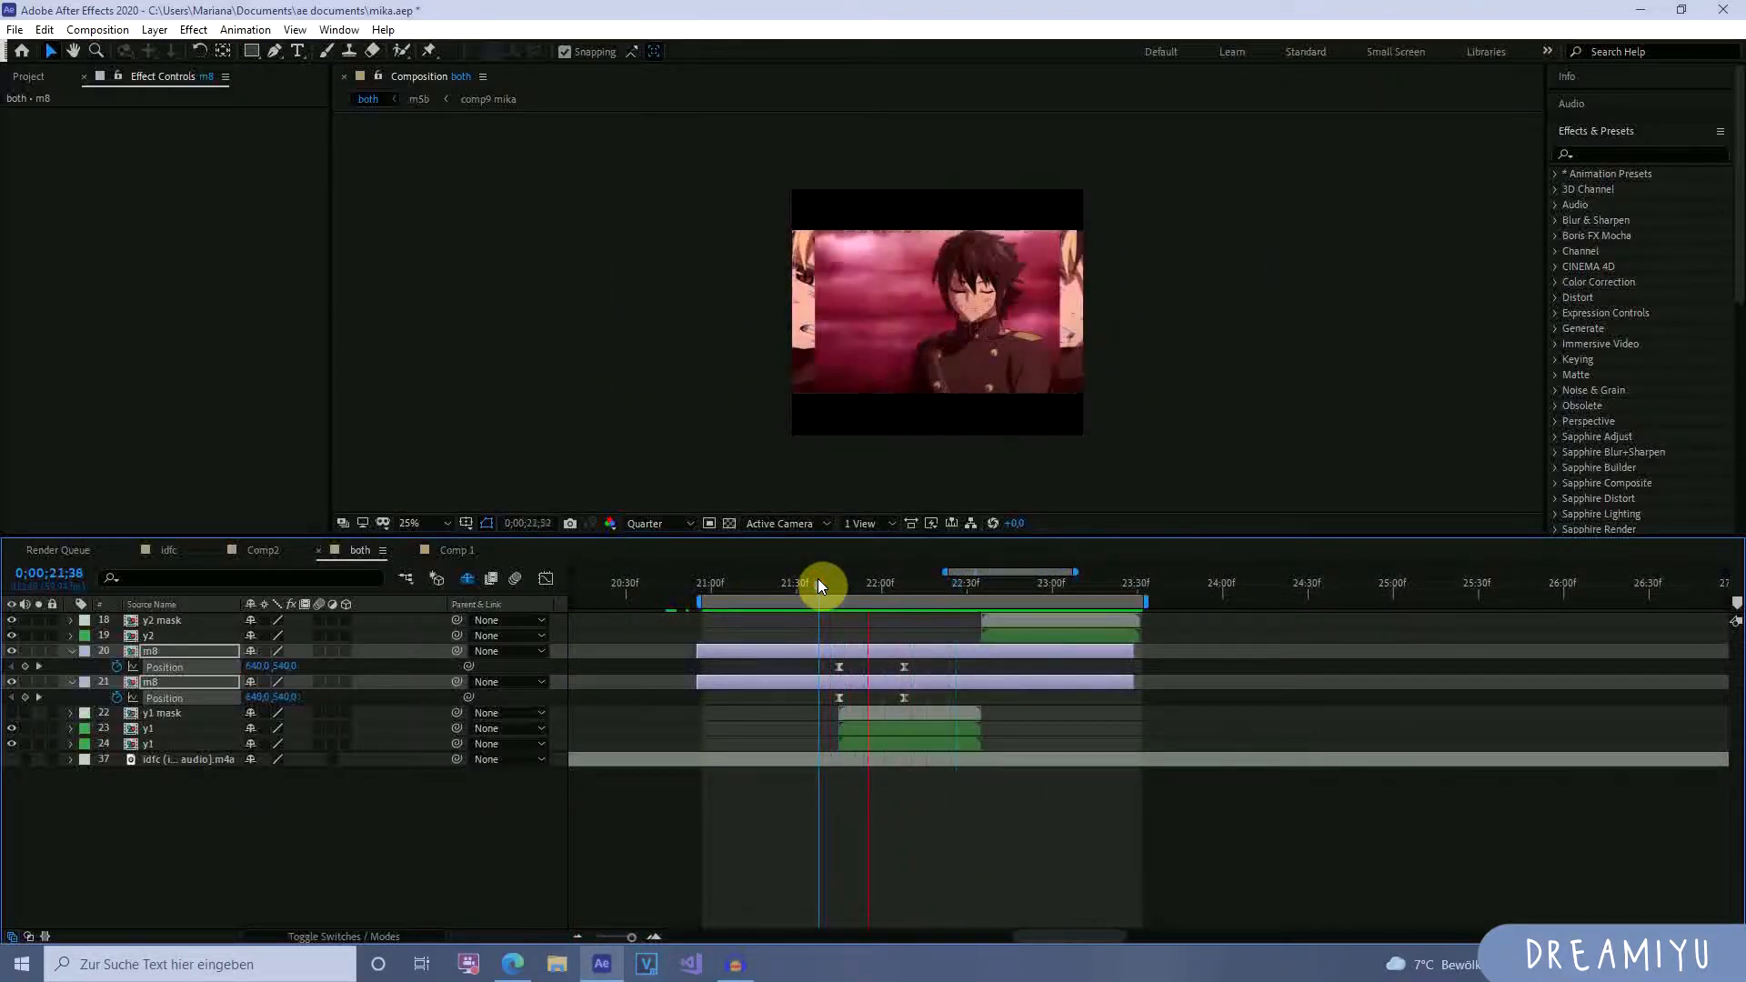
click(838, 587)
key(space)
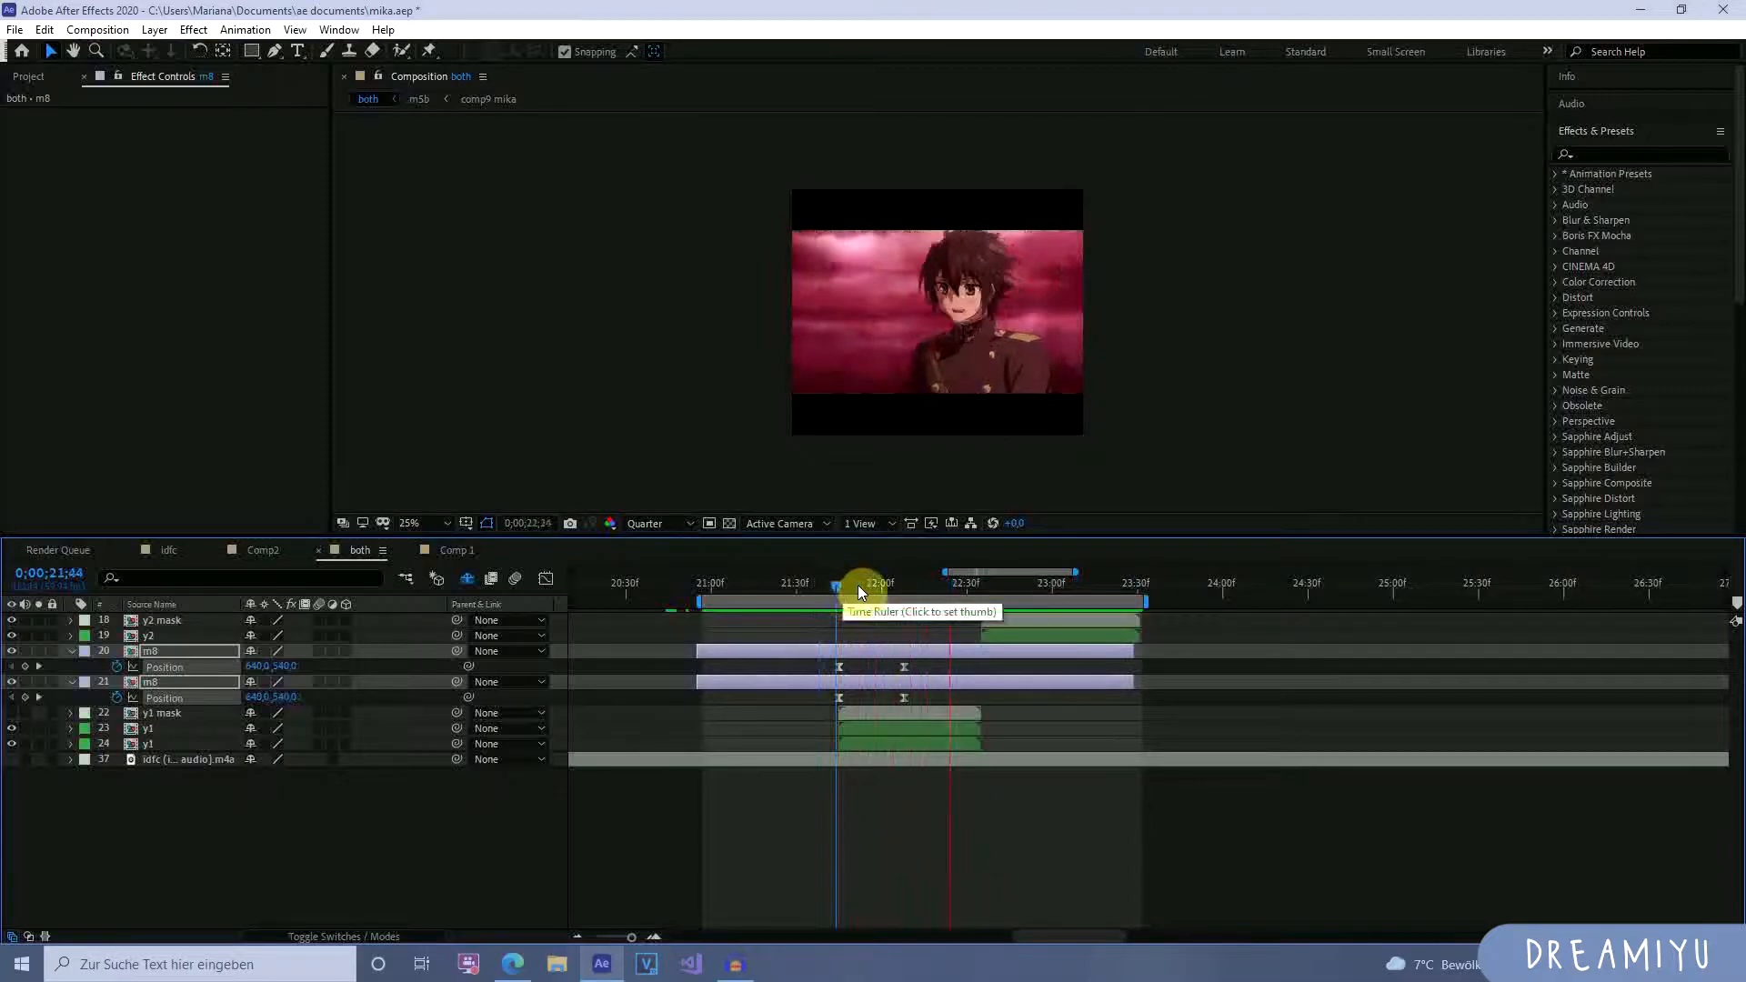
Reveal the Position property of both y1 layers at 0;00;22;08, where the m8 slide ends.
drag(882, 608, 909, 701)
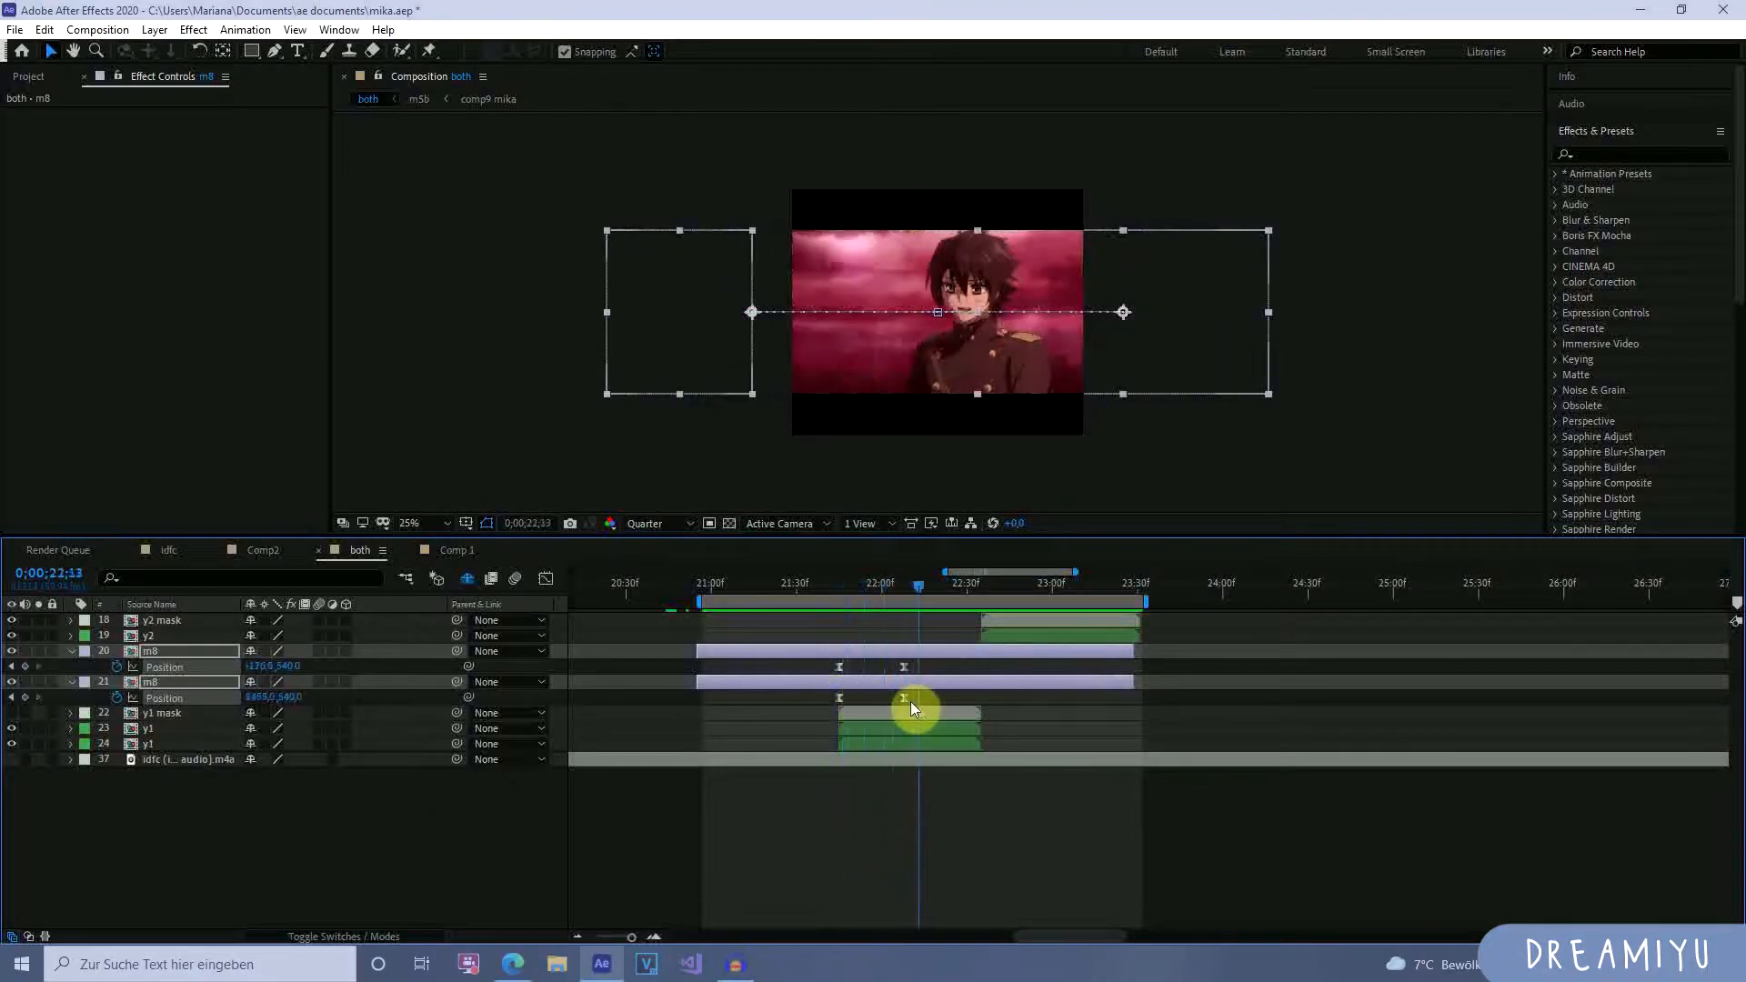
click(926, 744)
click(913, 735)
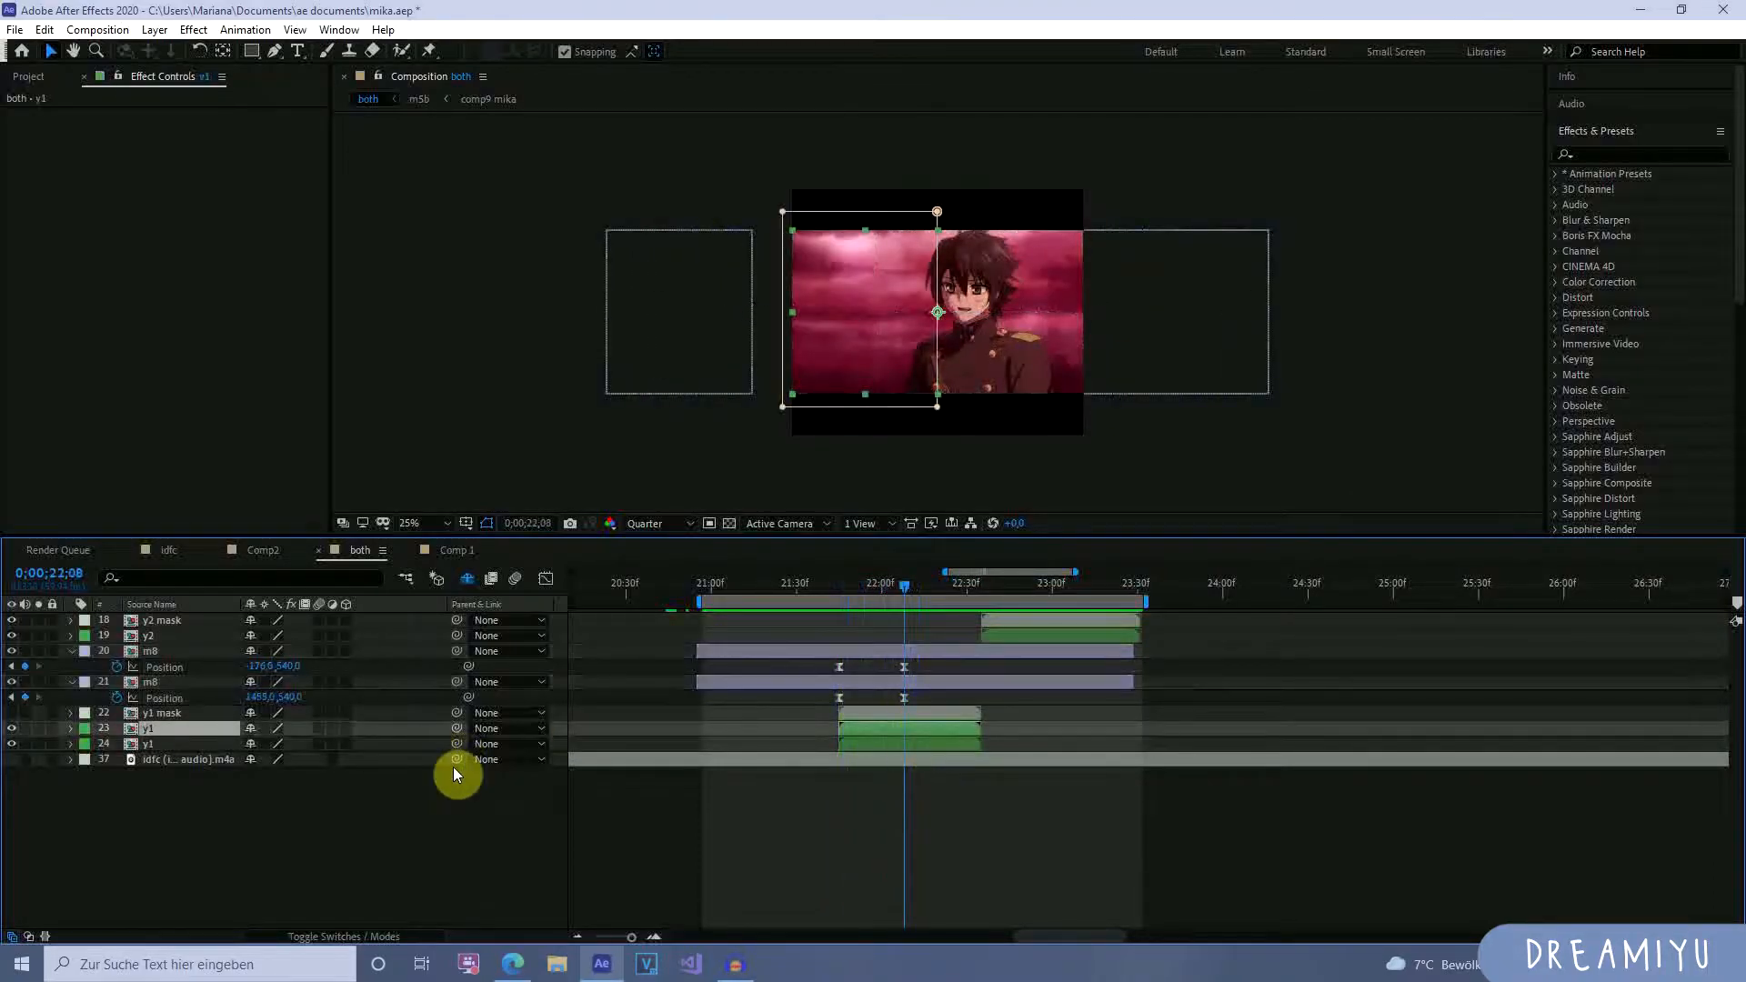
key(p)
click(925, 763)
key(p)
click(213, 735)
click(182, 771)
Return to 0;00;21;45 and select the two Position keyframes of the upper m8 layer.
drag(908, 582, 831, 625)
click(804, 688)
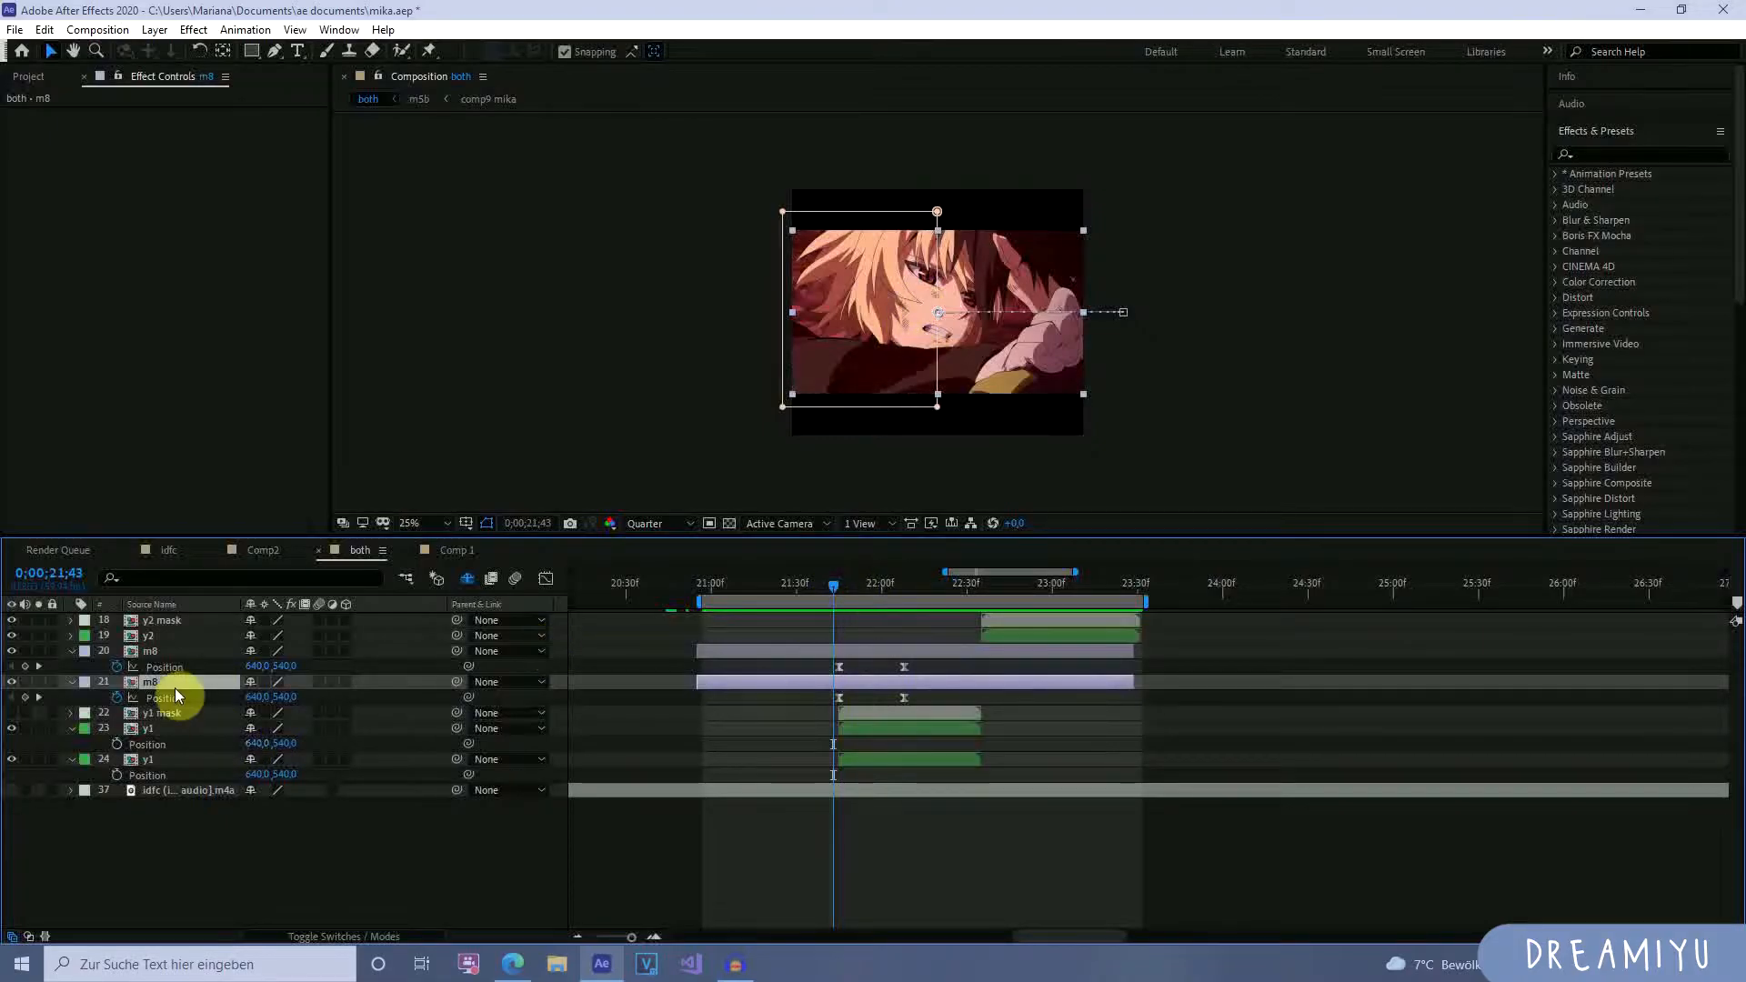
drag(837, 587, 897, 673)
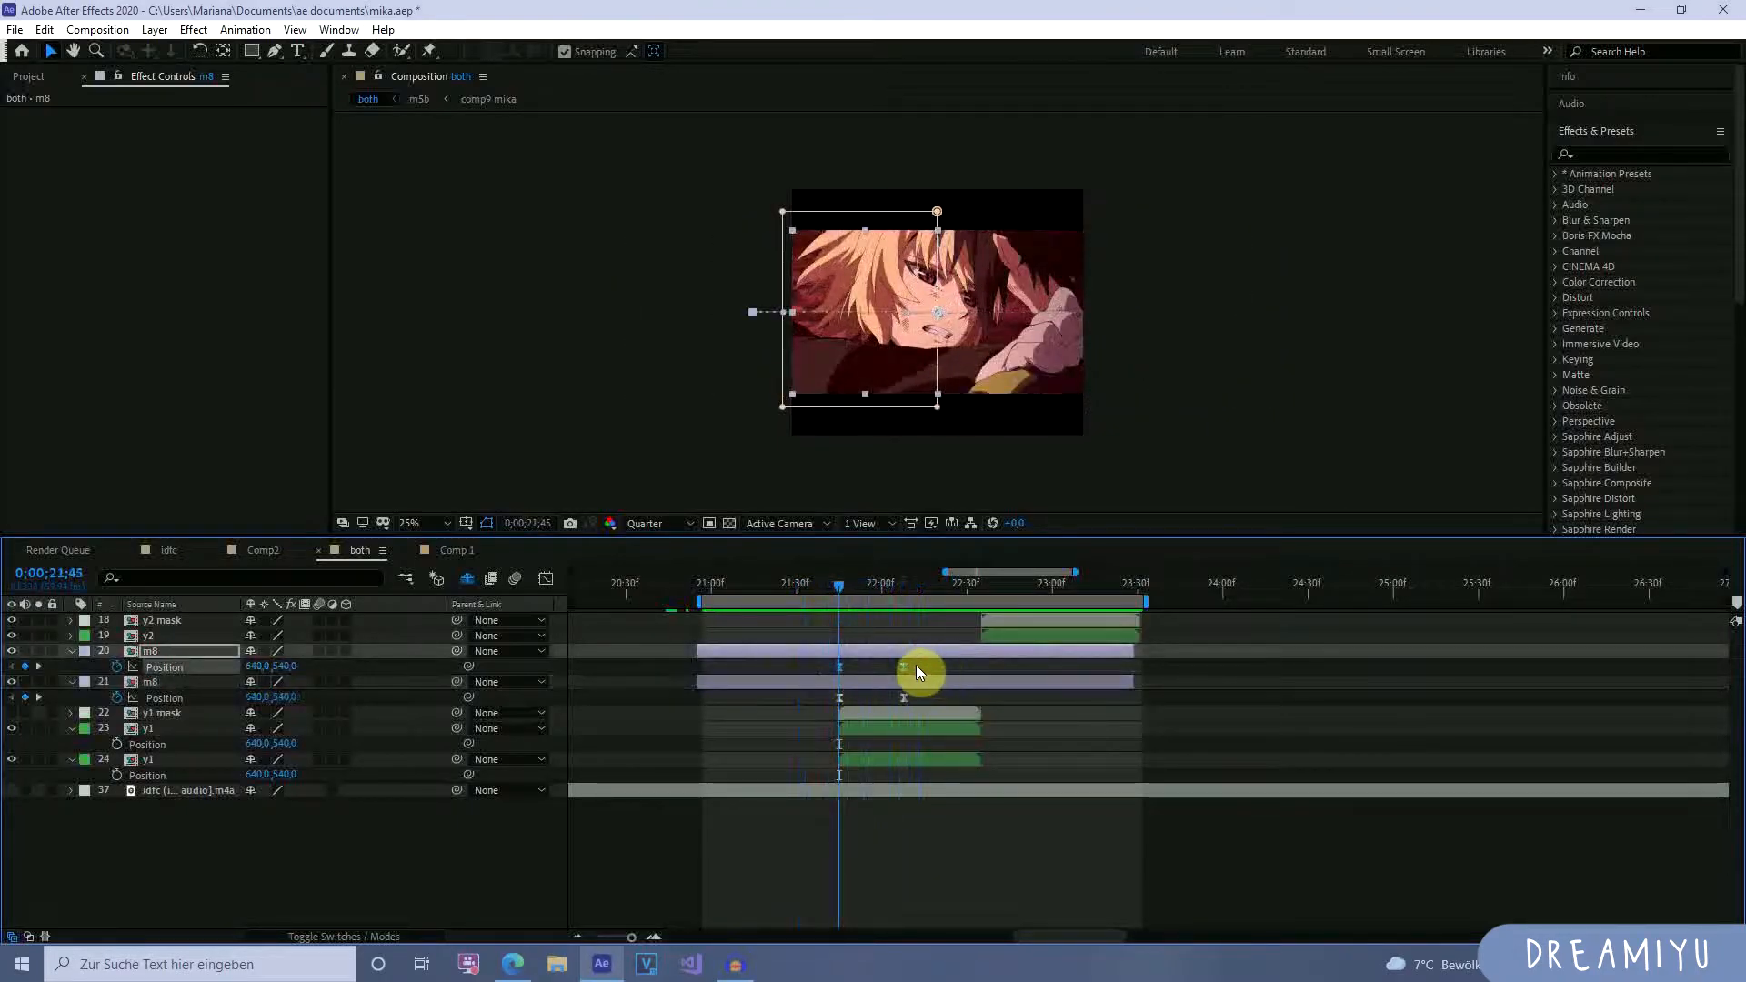
click(813, 671)
drag(974, 674, 962, 674)
Toggle the m8 and y1 halves to compare them, leaving only the upper layer of each pair visible.
click(15, 684)
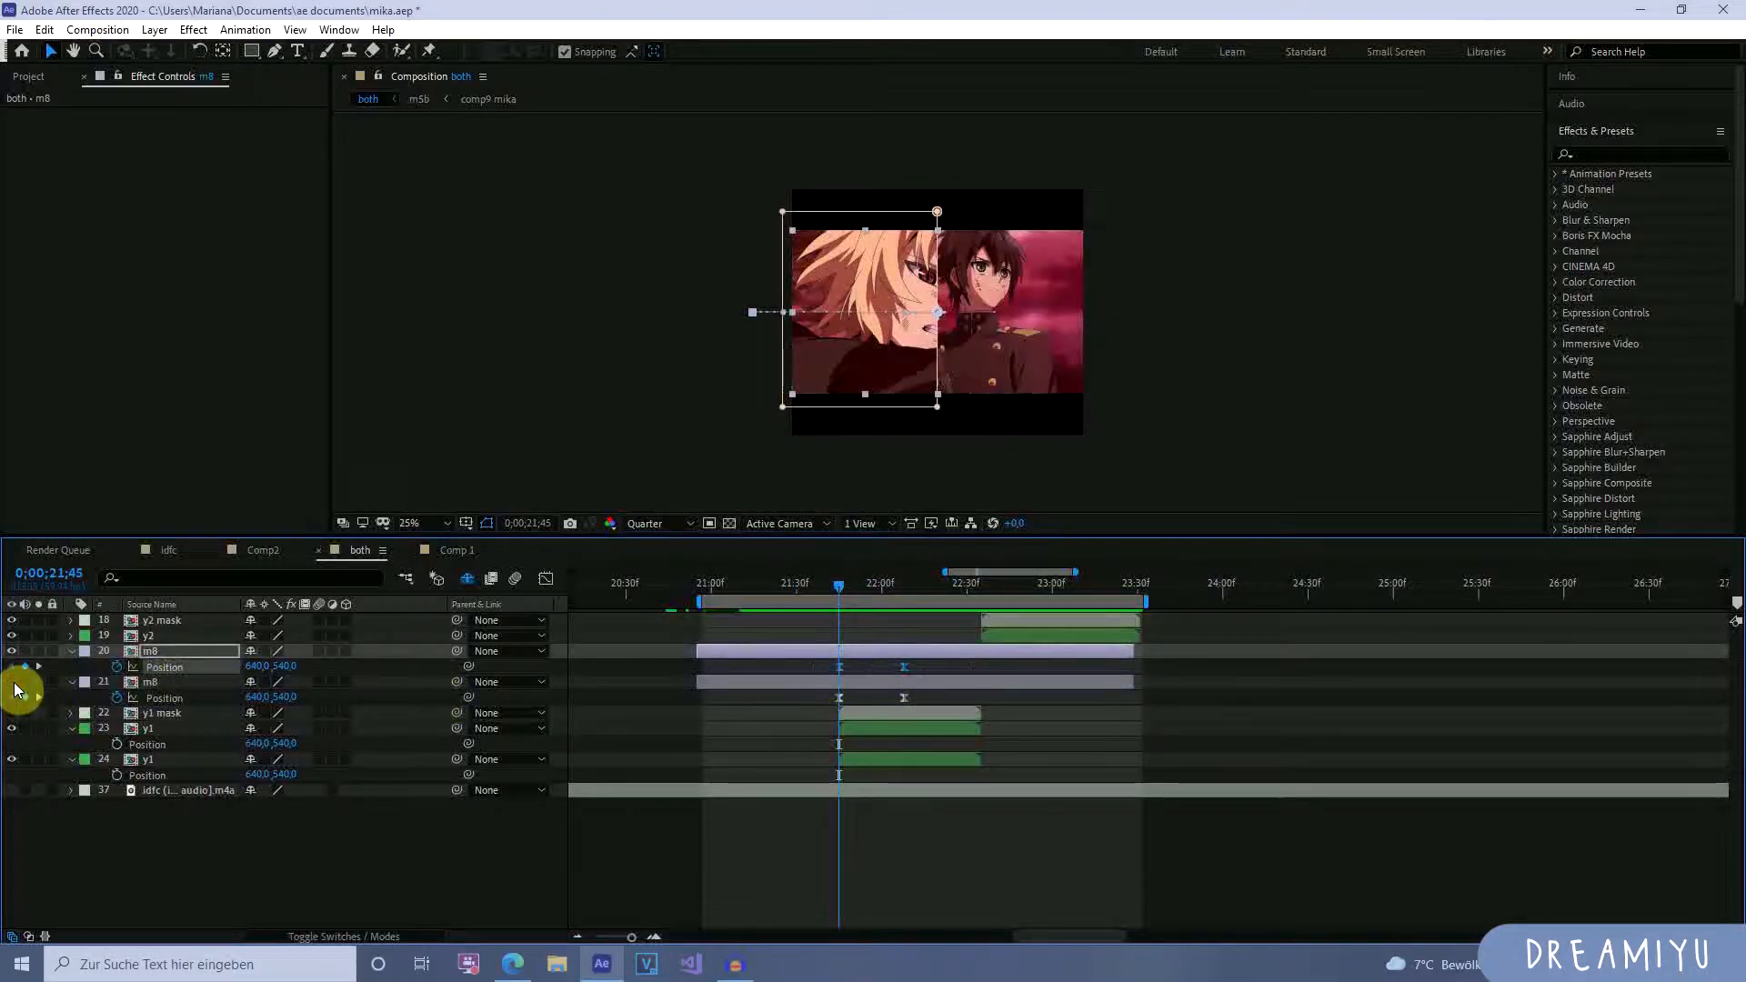
click(13, 683)
click(14, 652)
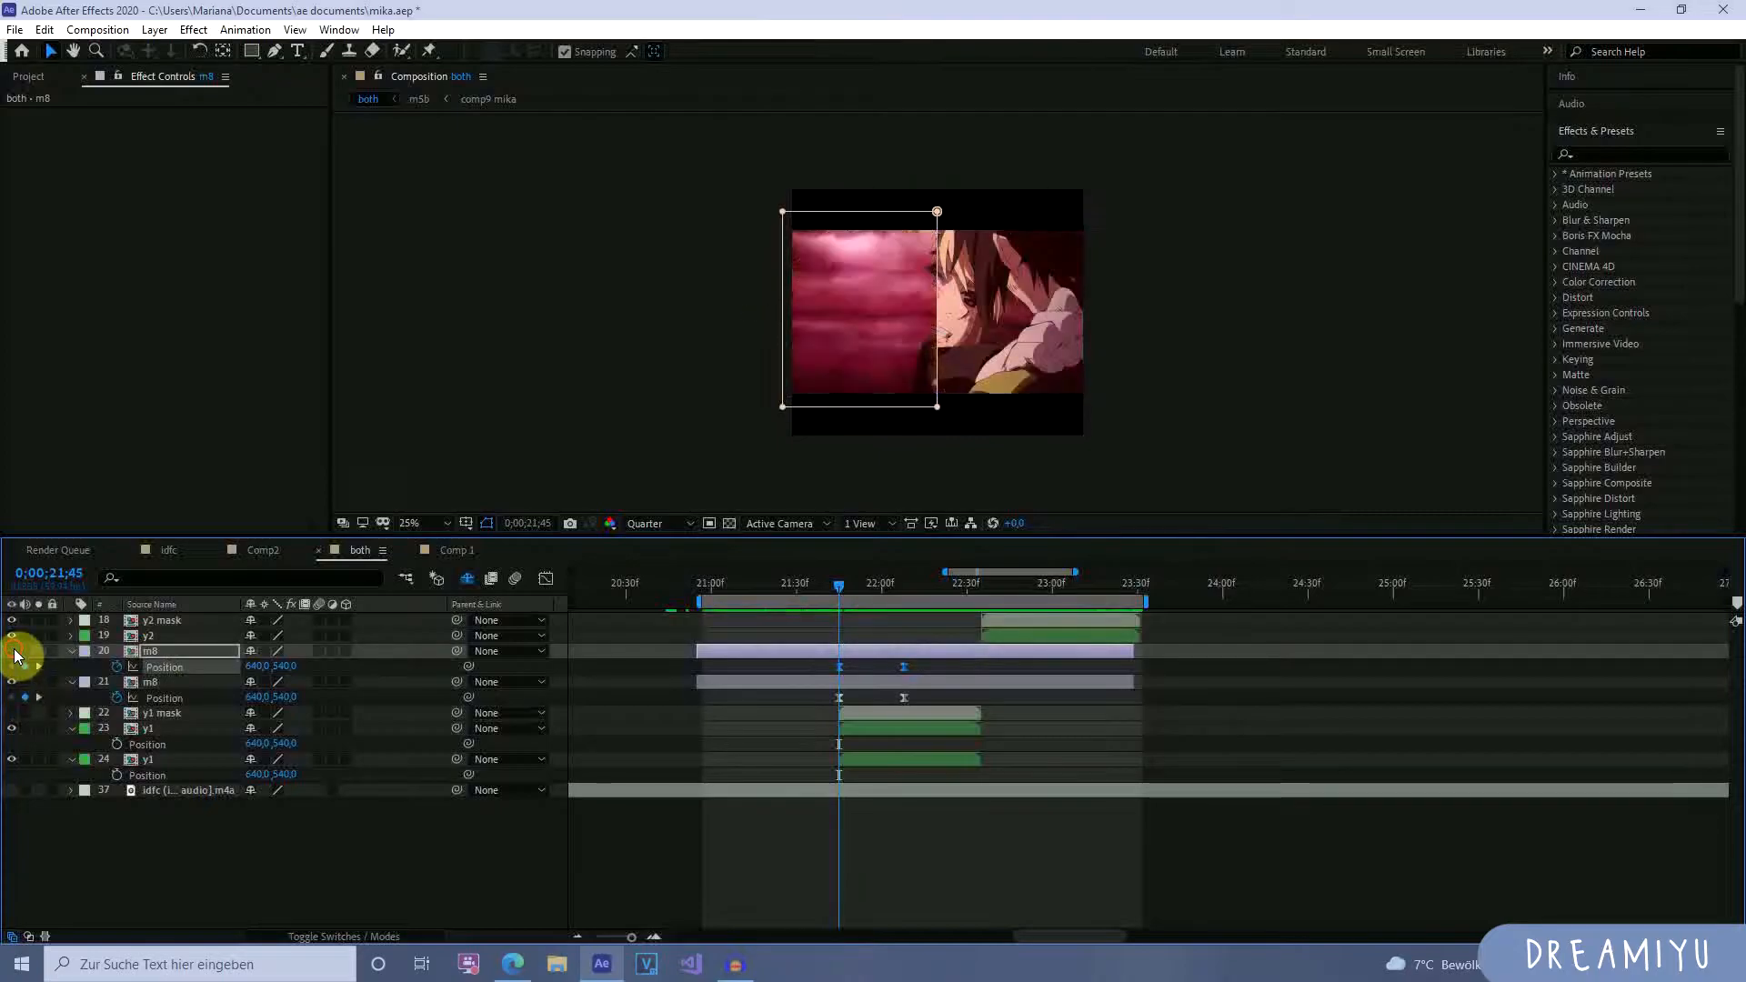
click(15, 683)
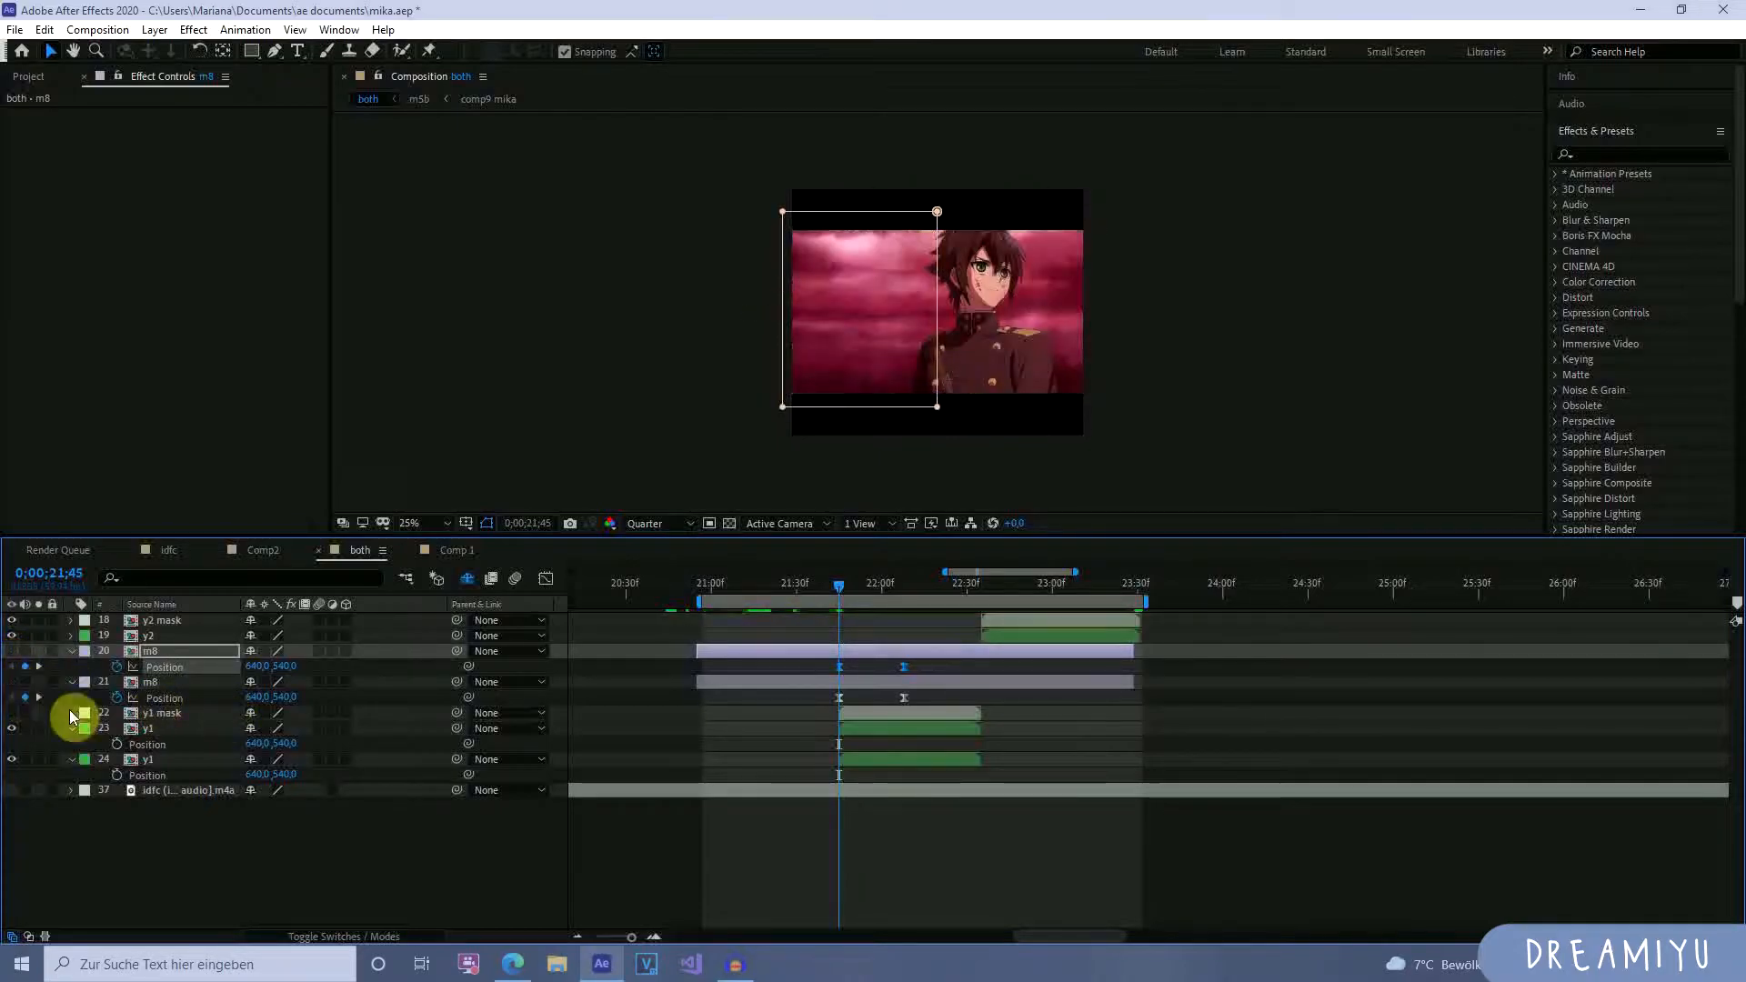
click(160, 728)
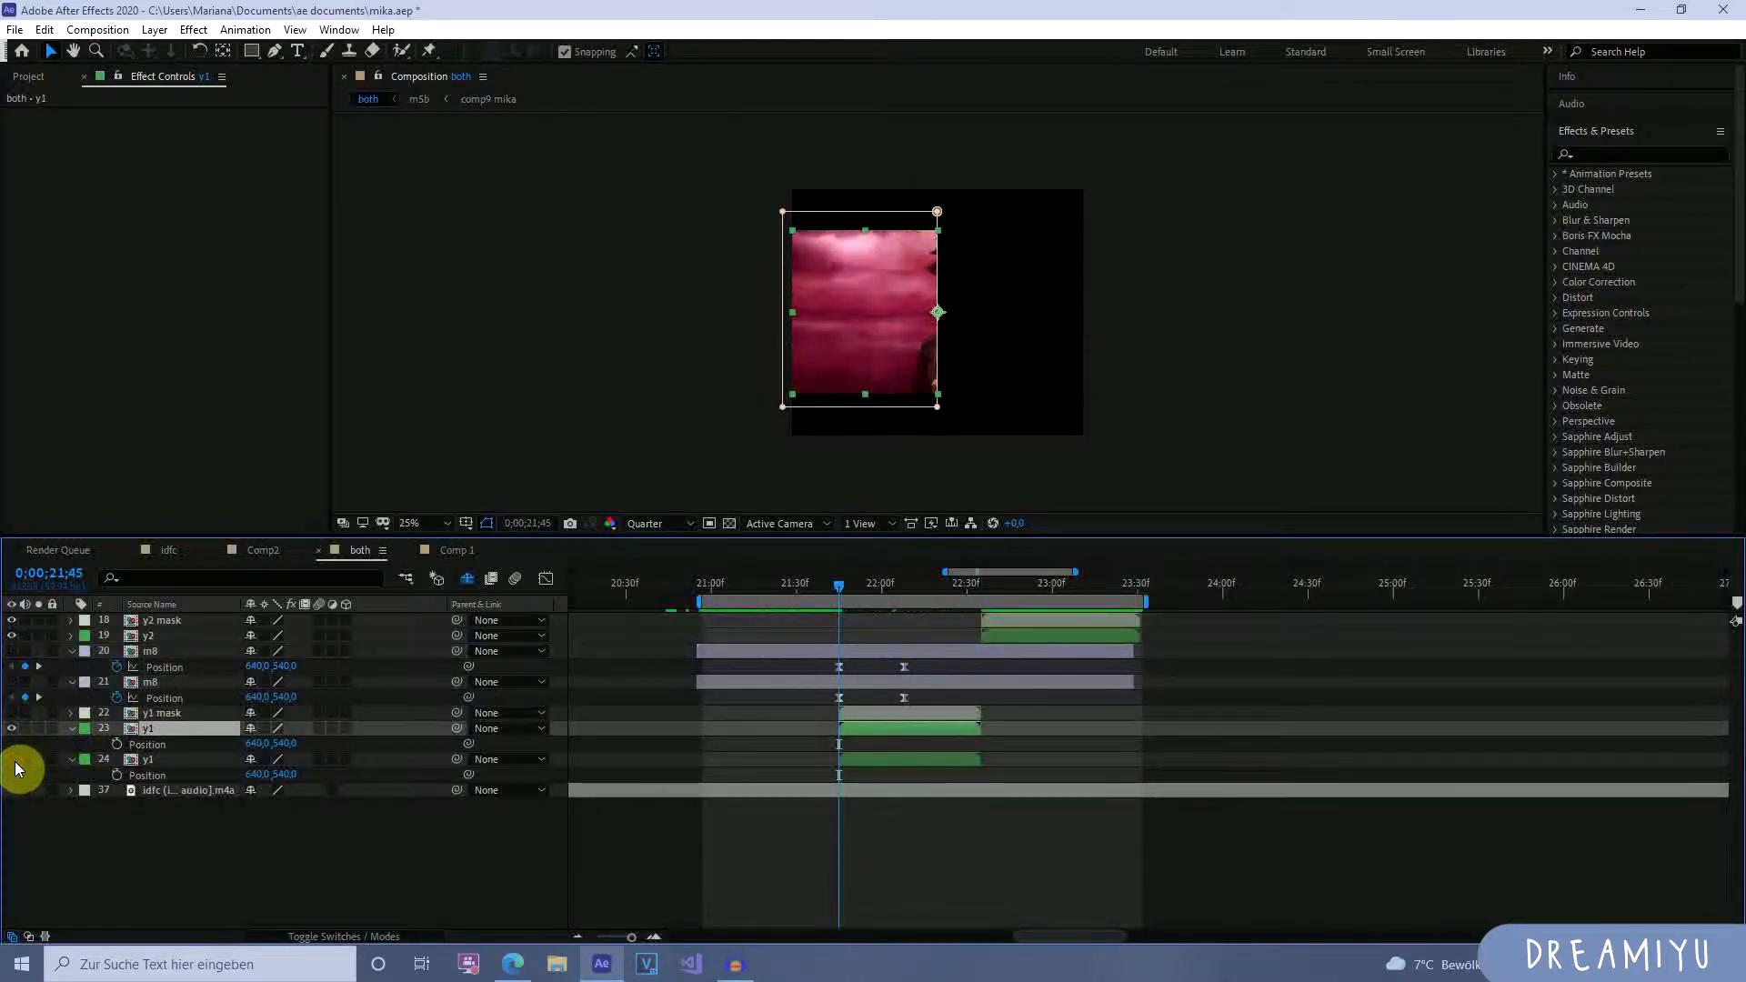
click(155, 718)
click(156, 728)
click(10, 651)
Copy the upper m8 layer's Position keyframes onto the upper y1 layer at 0;00;22;09 and check the slide.
drag(814, 662, 920, 674)
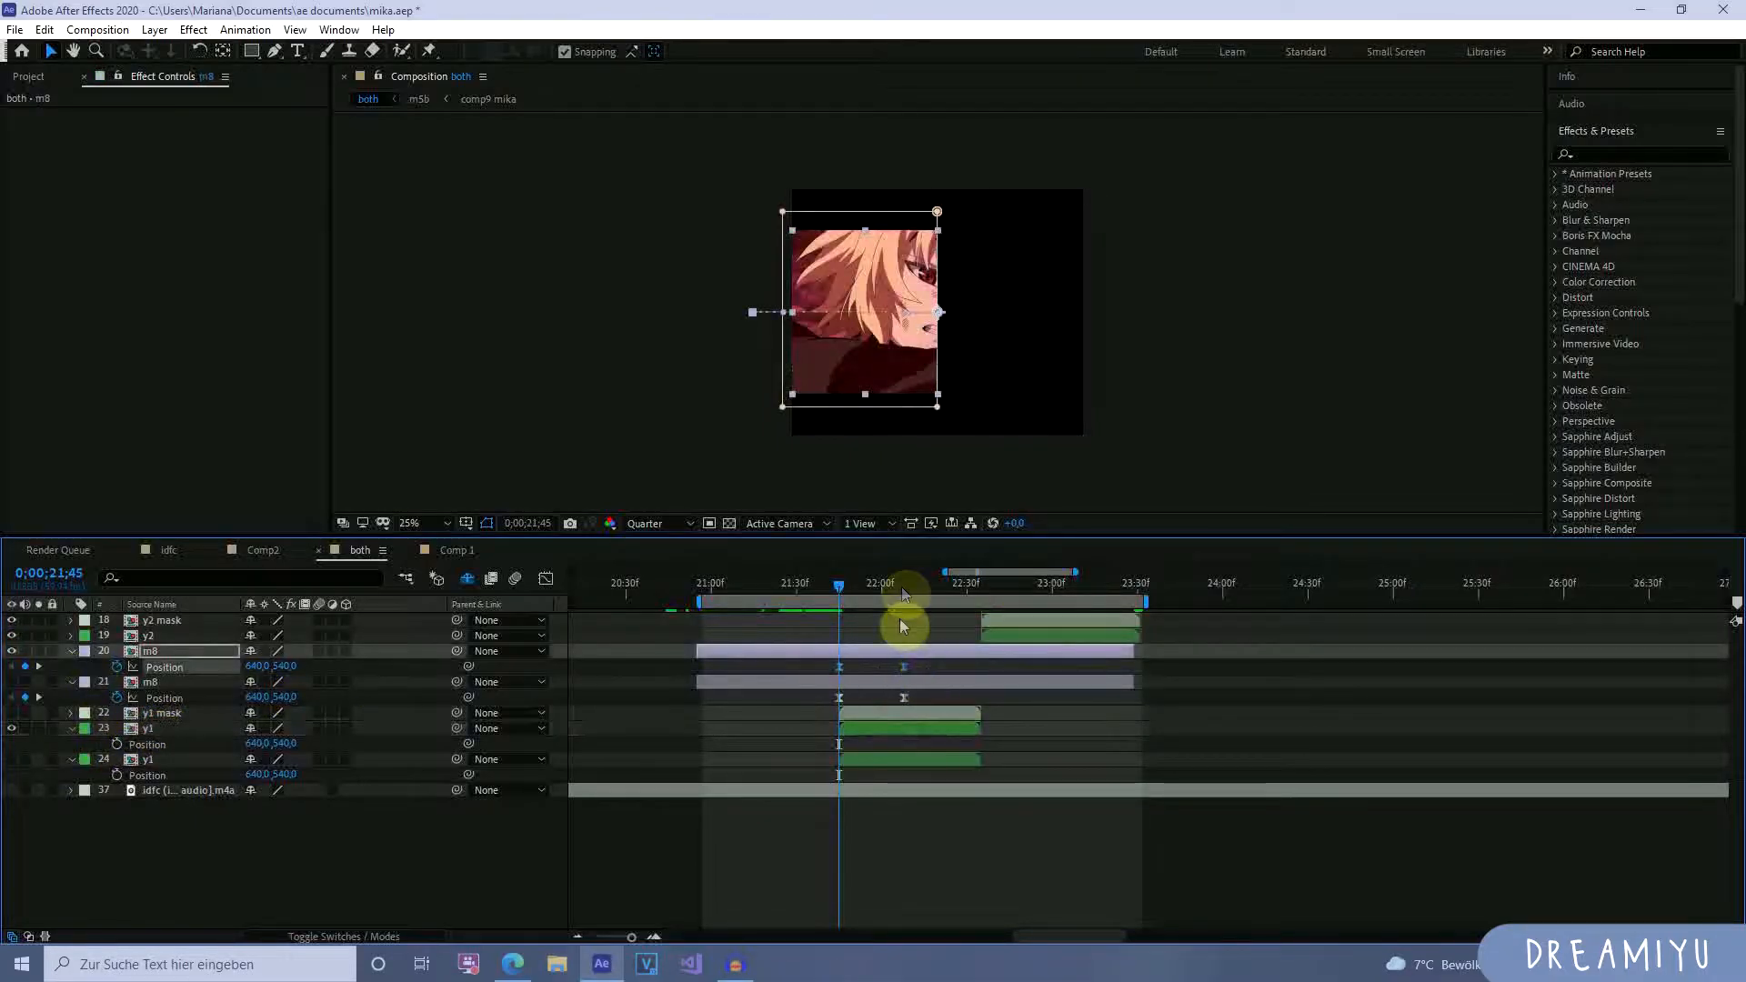
click(906, 584)
click(919, 732)
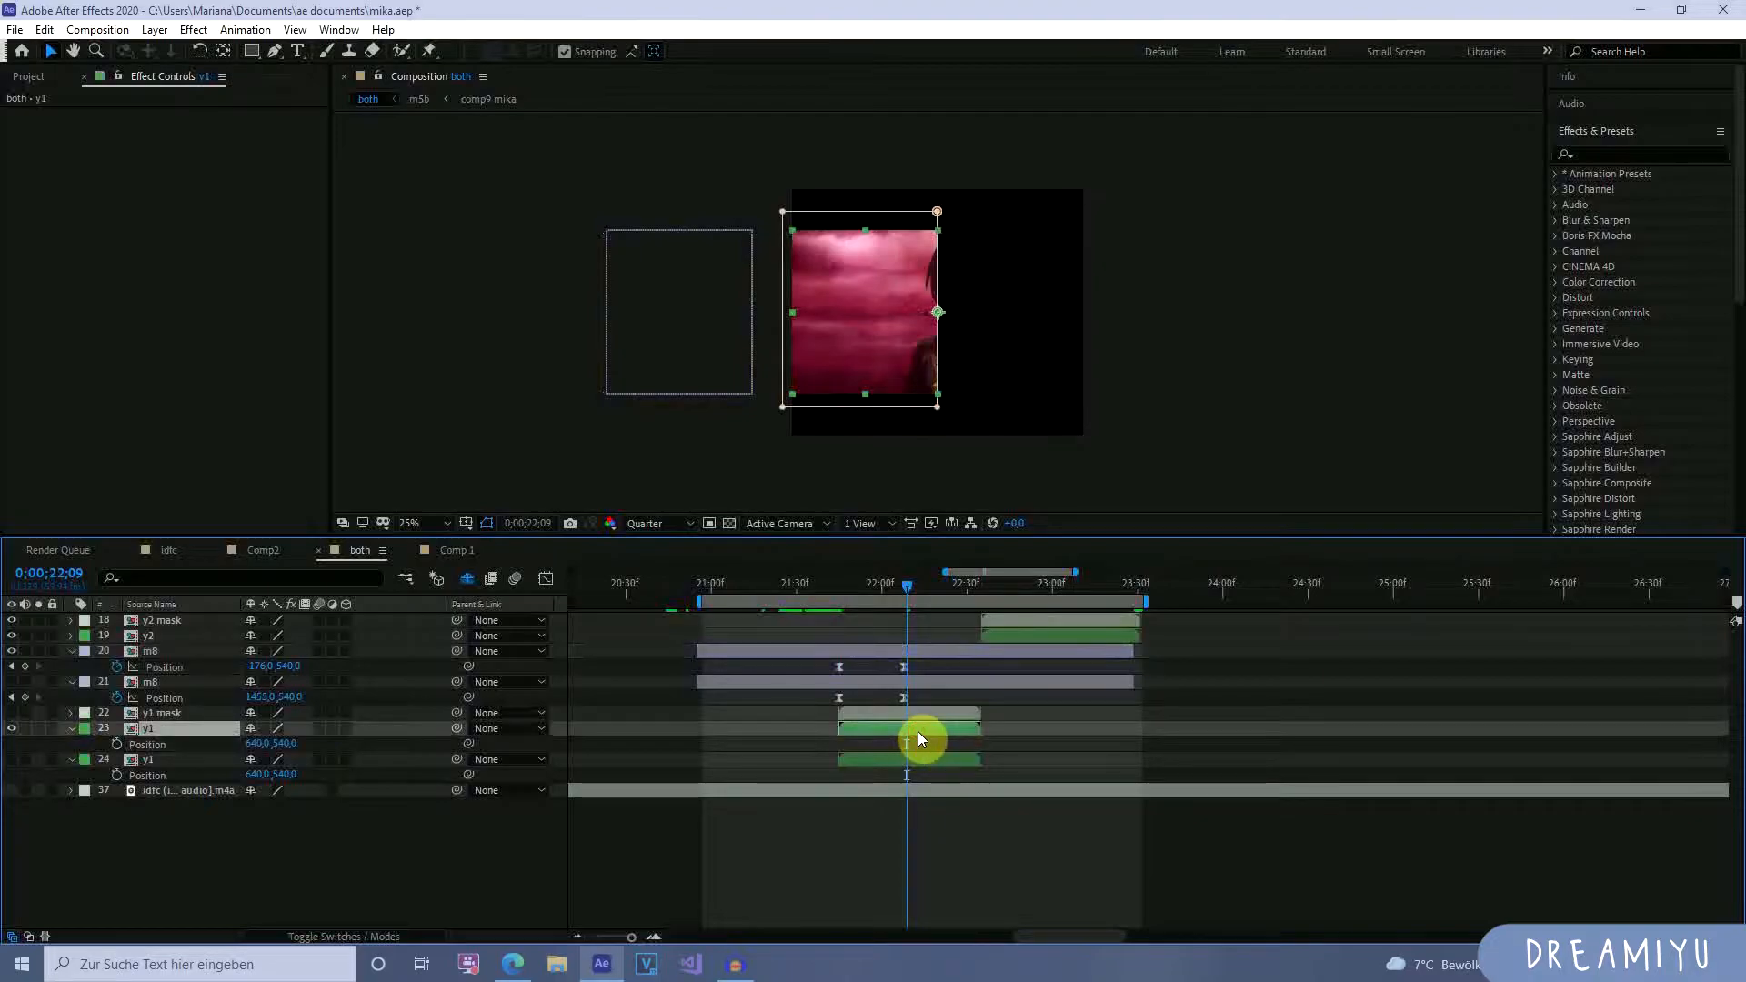
key(ctrl+v)
drag(922, 600, 959, 635)
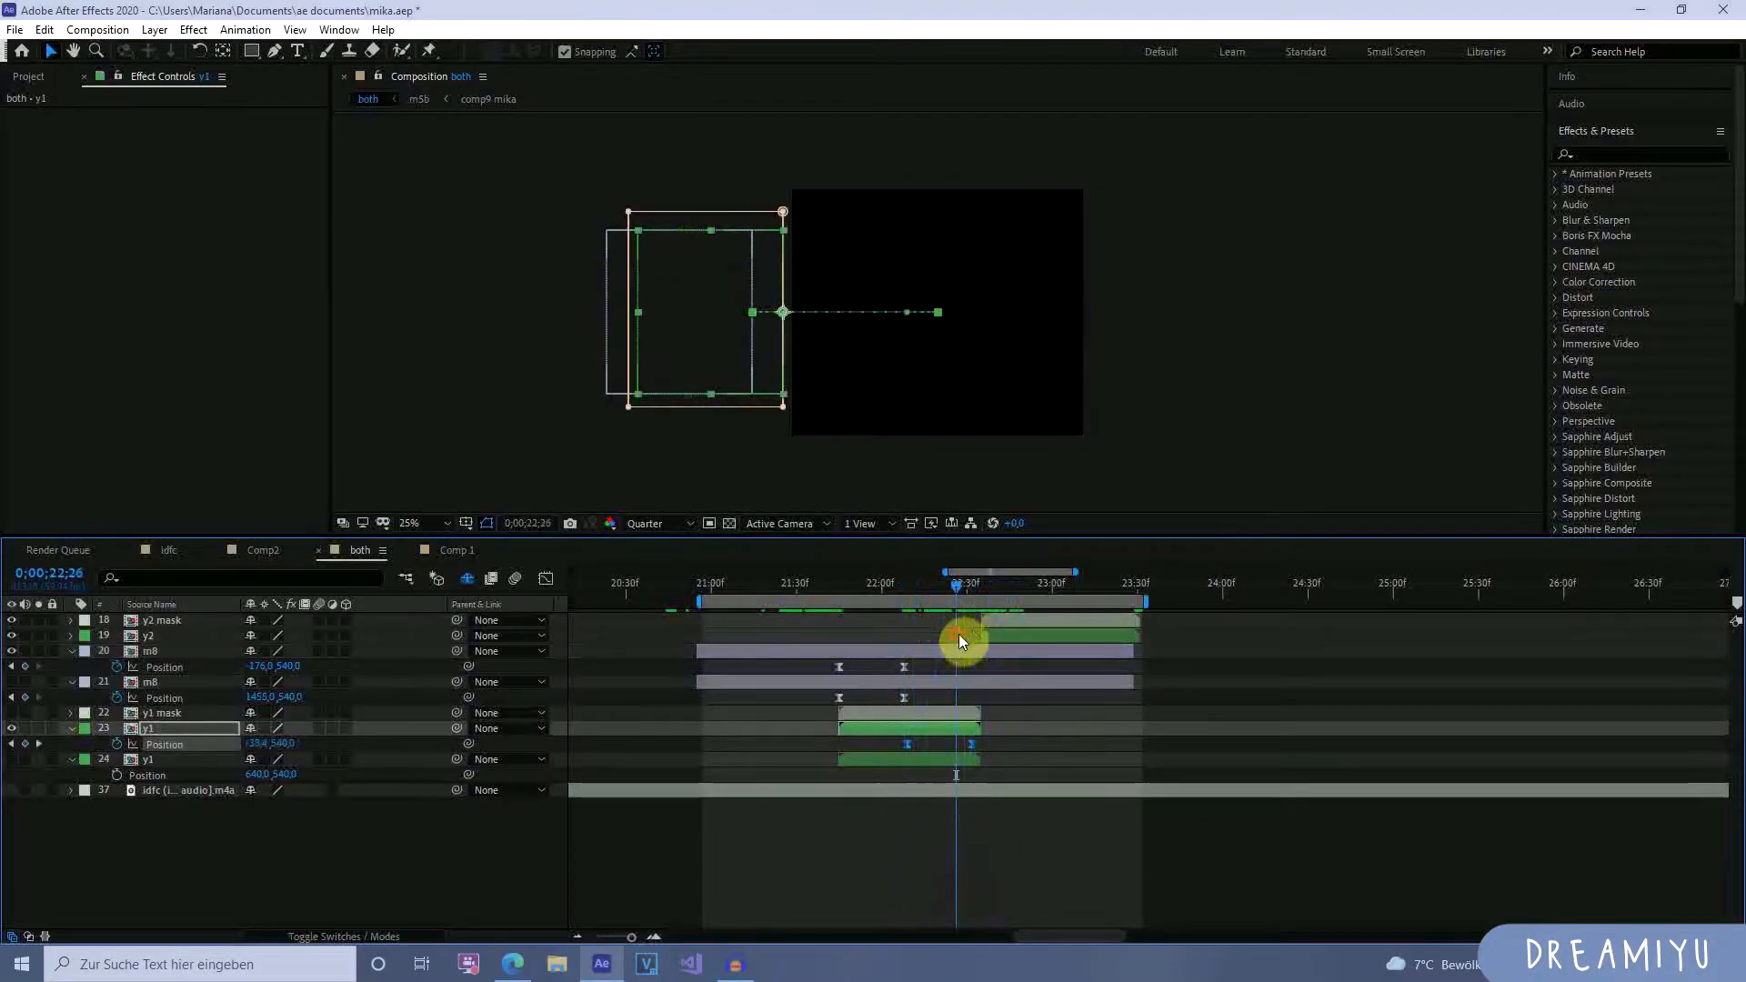
click(183, 728)
Move the y2 mask and y2 layers together below the lower y1 layer in the layer order.
click(1018, 626)
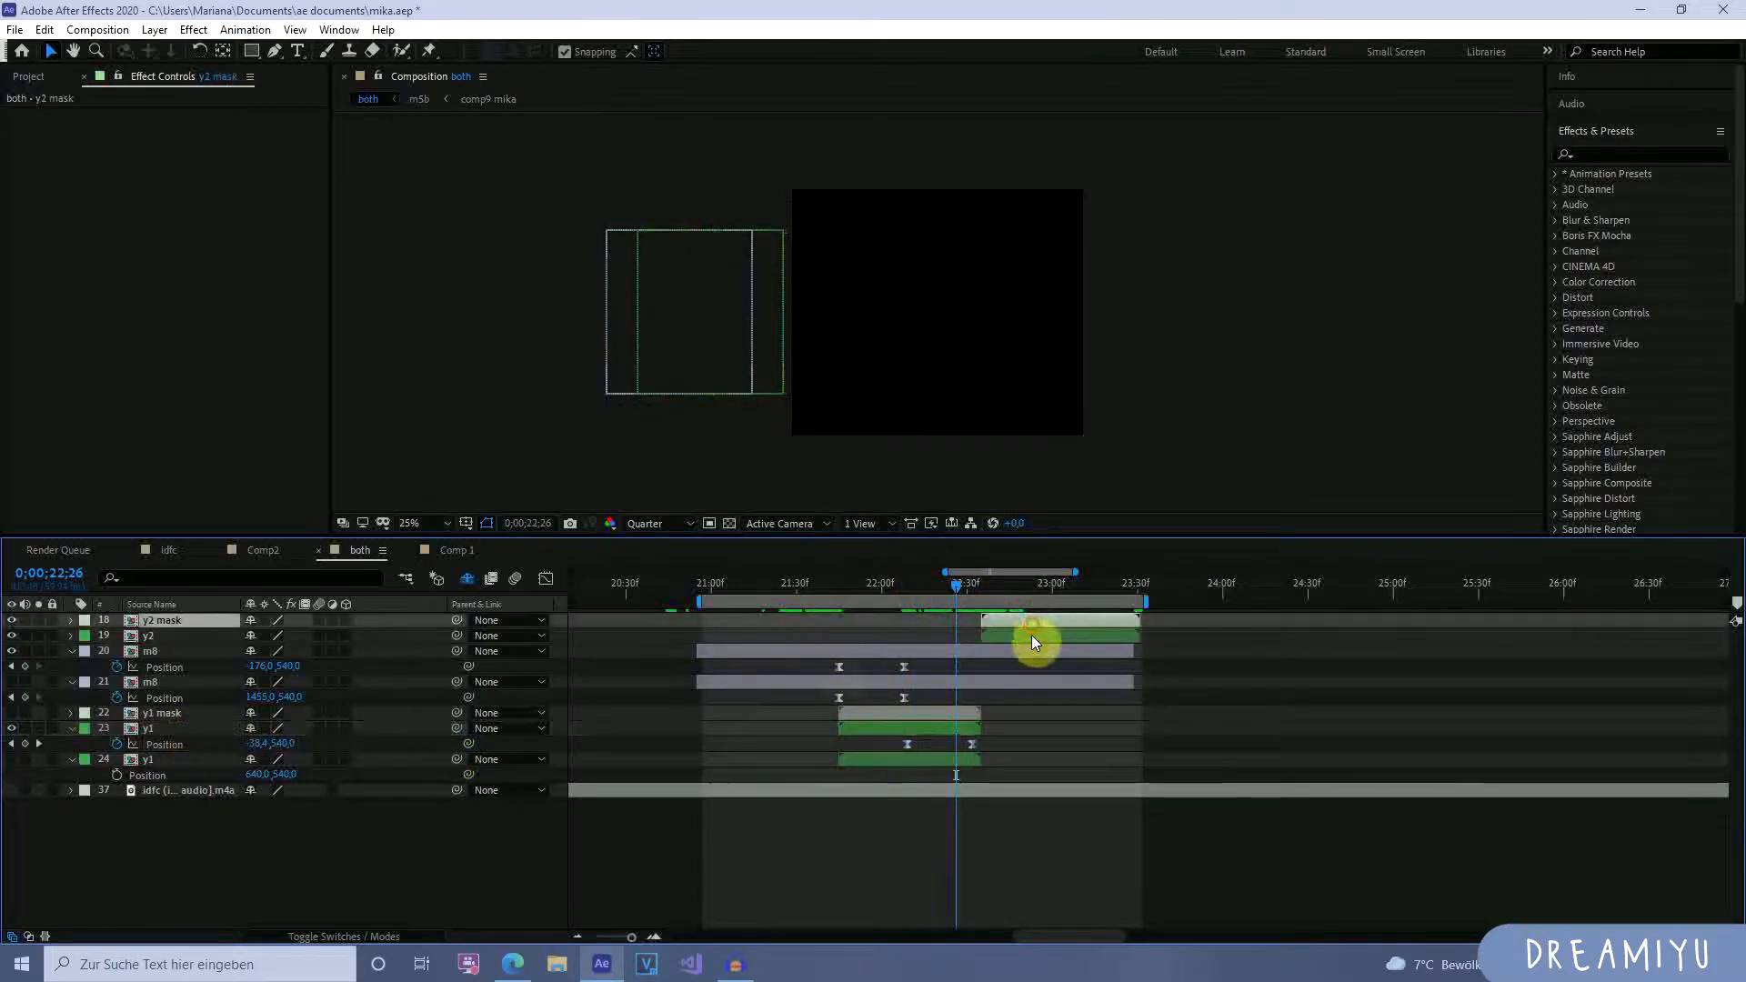
shift+click(209, 636)
drag(173, 636, 178, 775)
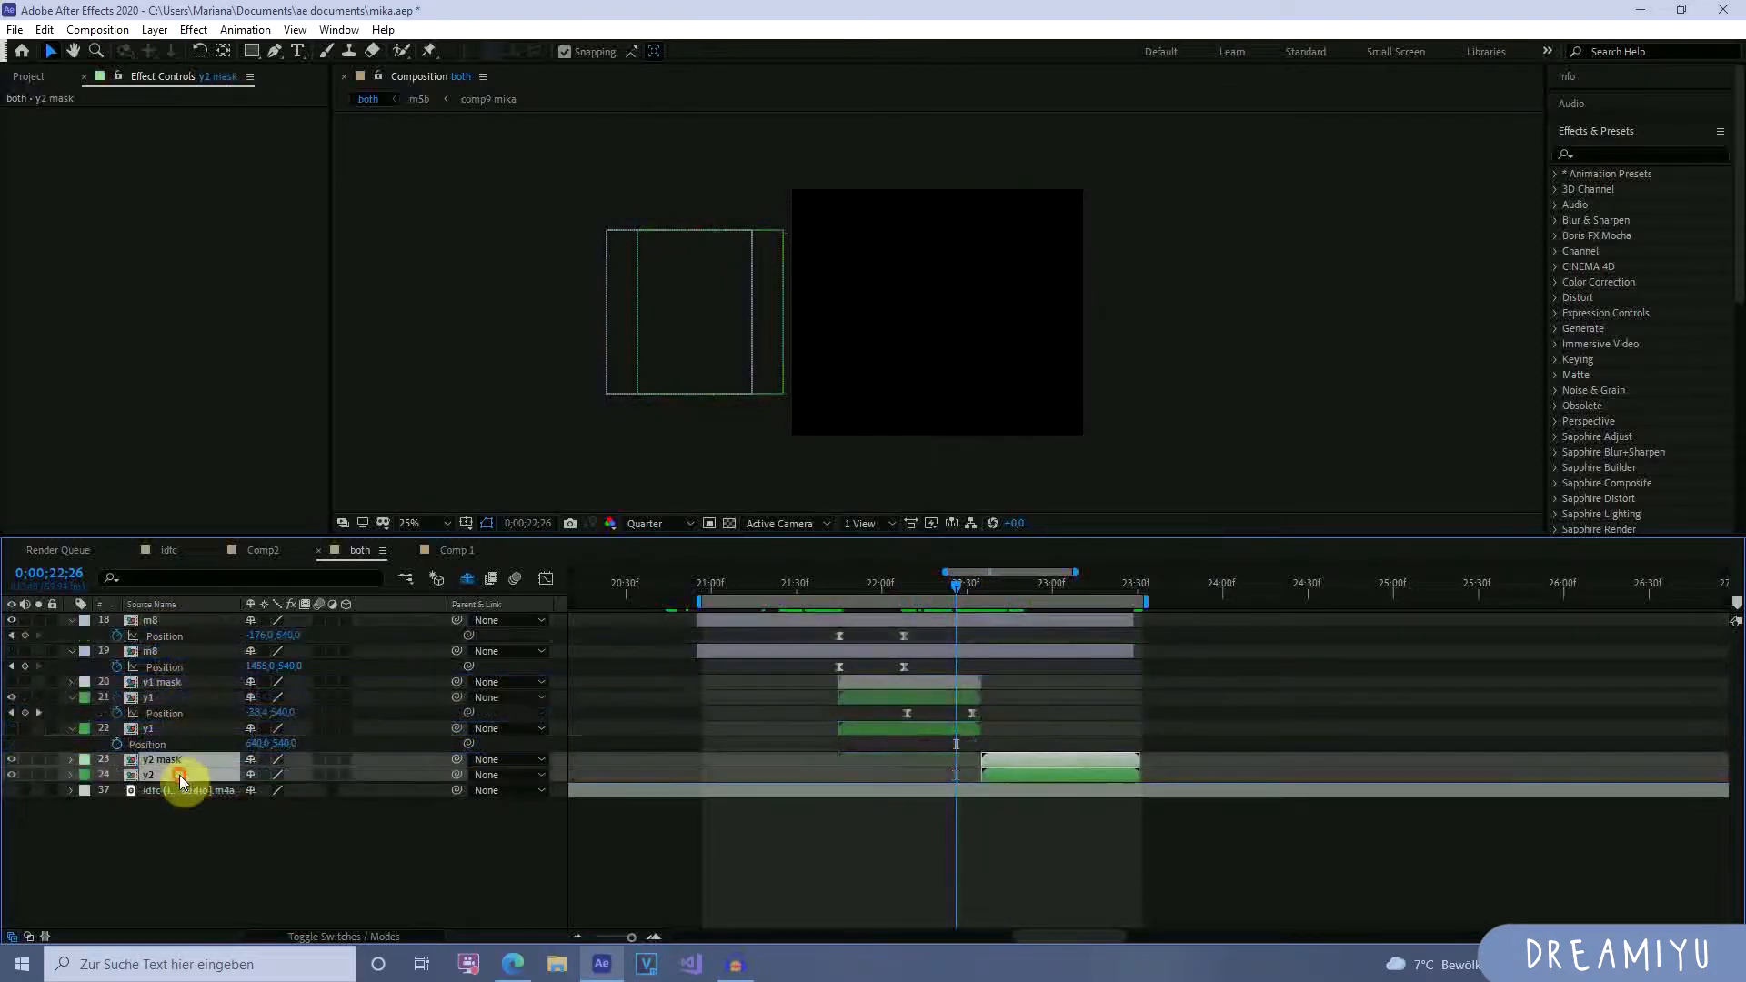
Select both y1 layers and extend them with Freeze On Last Frame.
click(1346, 791)
drag(973, 575, 950, 678)
click(950, 700)
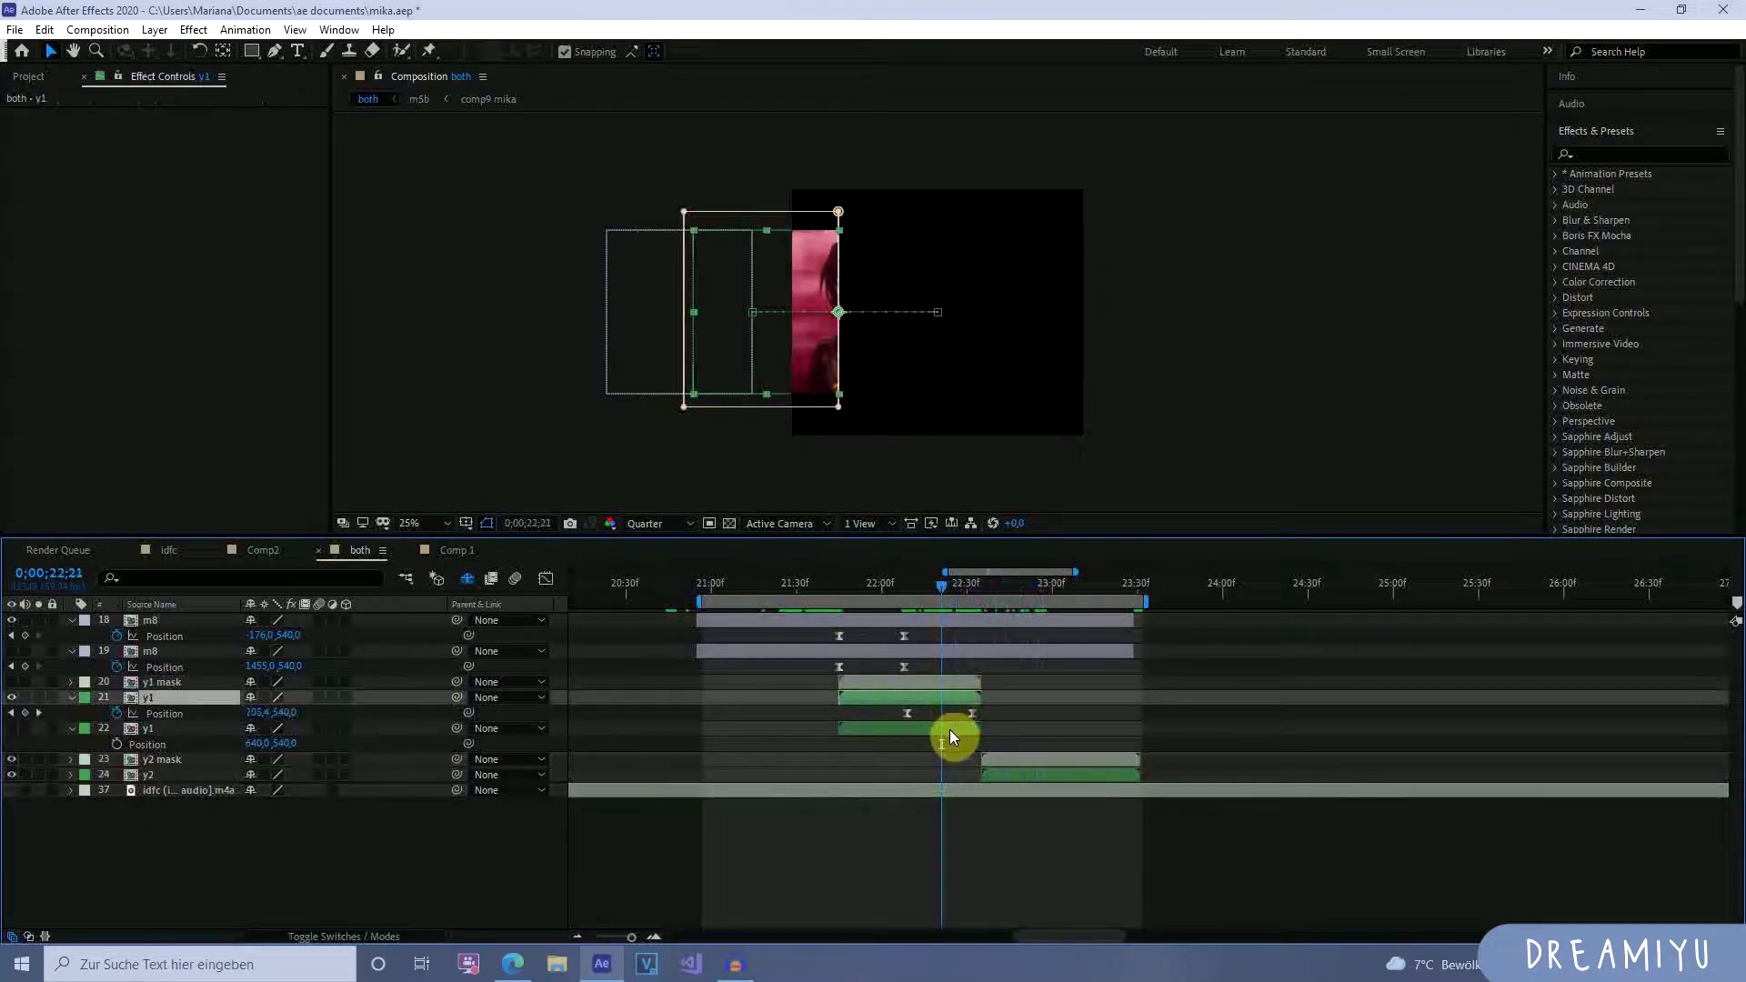
click(954, 728)
click(955, 699)
shift+click(949, 732)
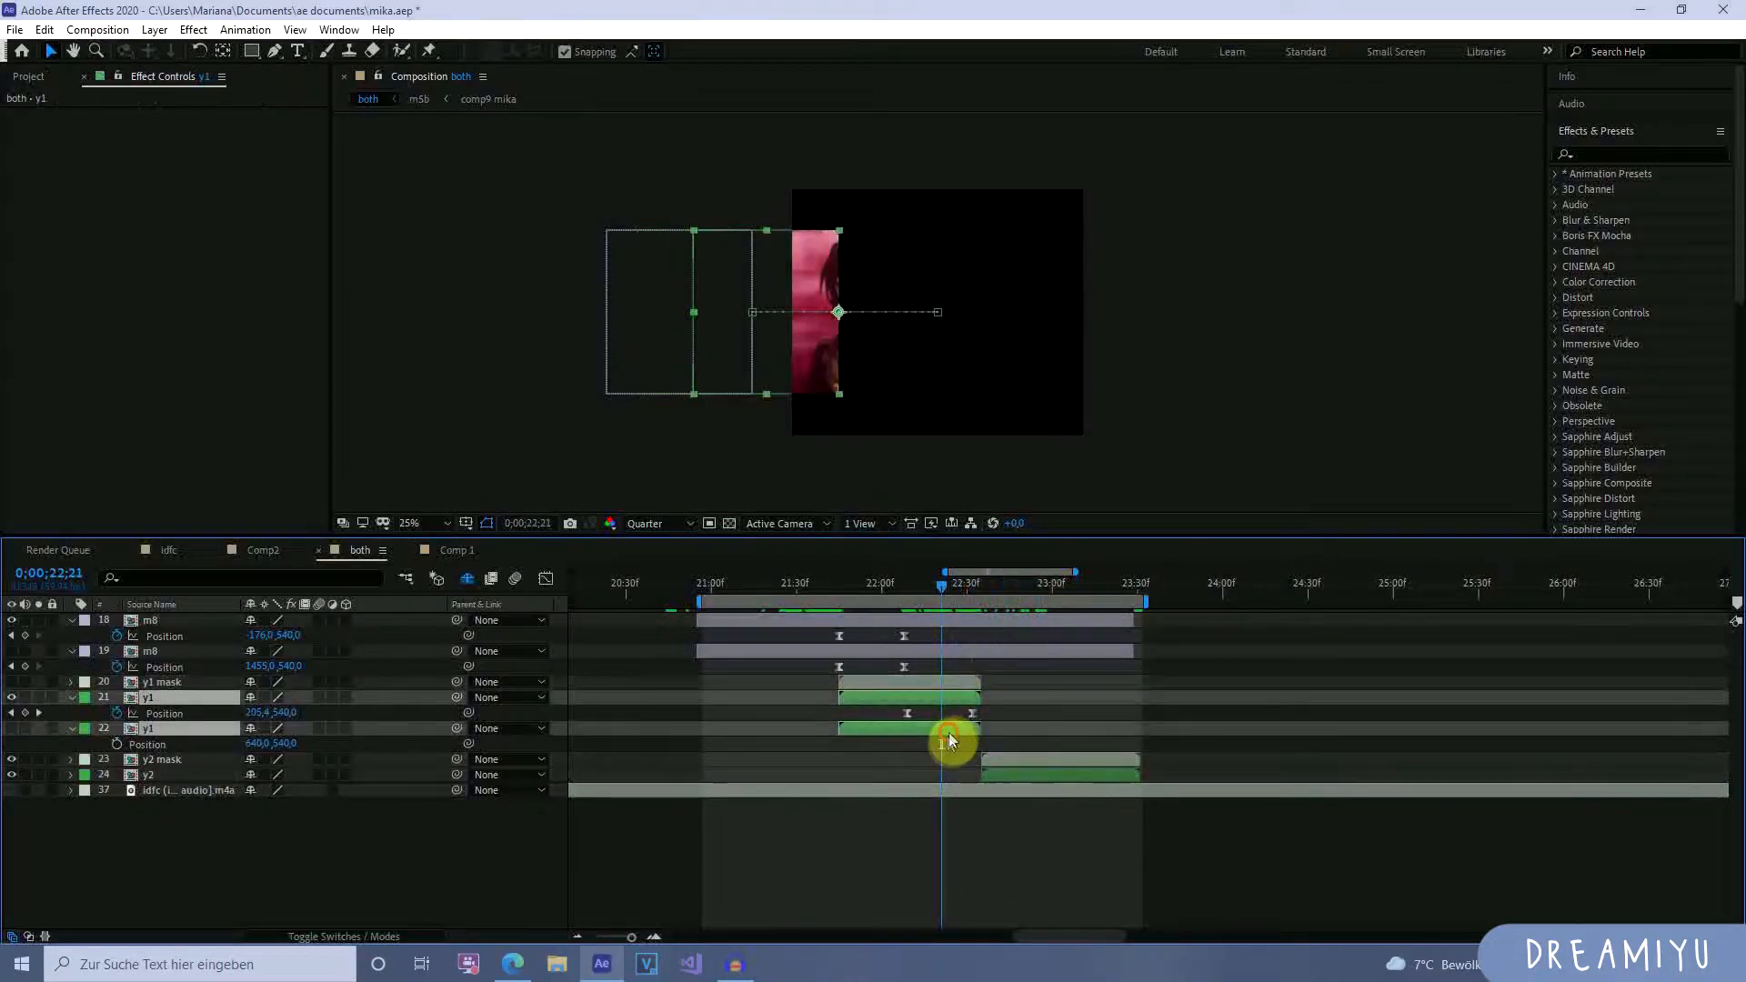
right_click(924, 735)
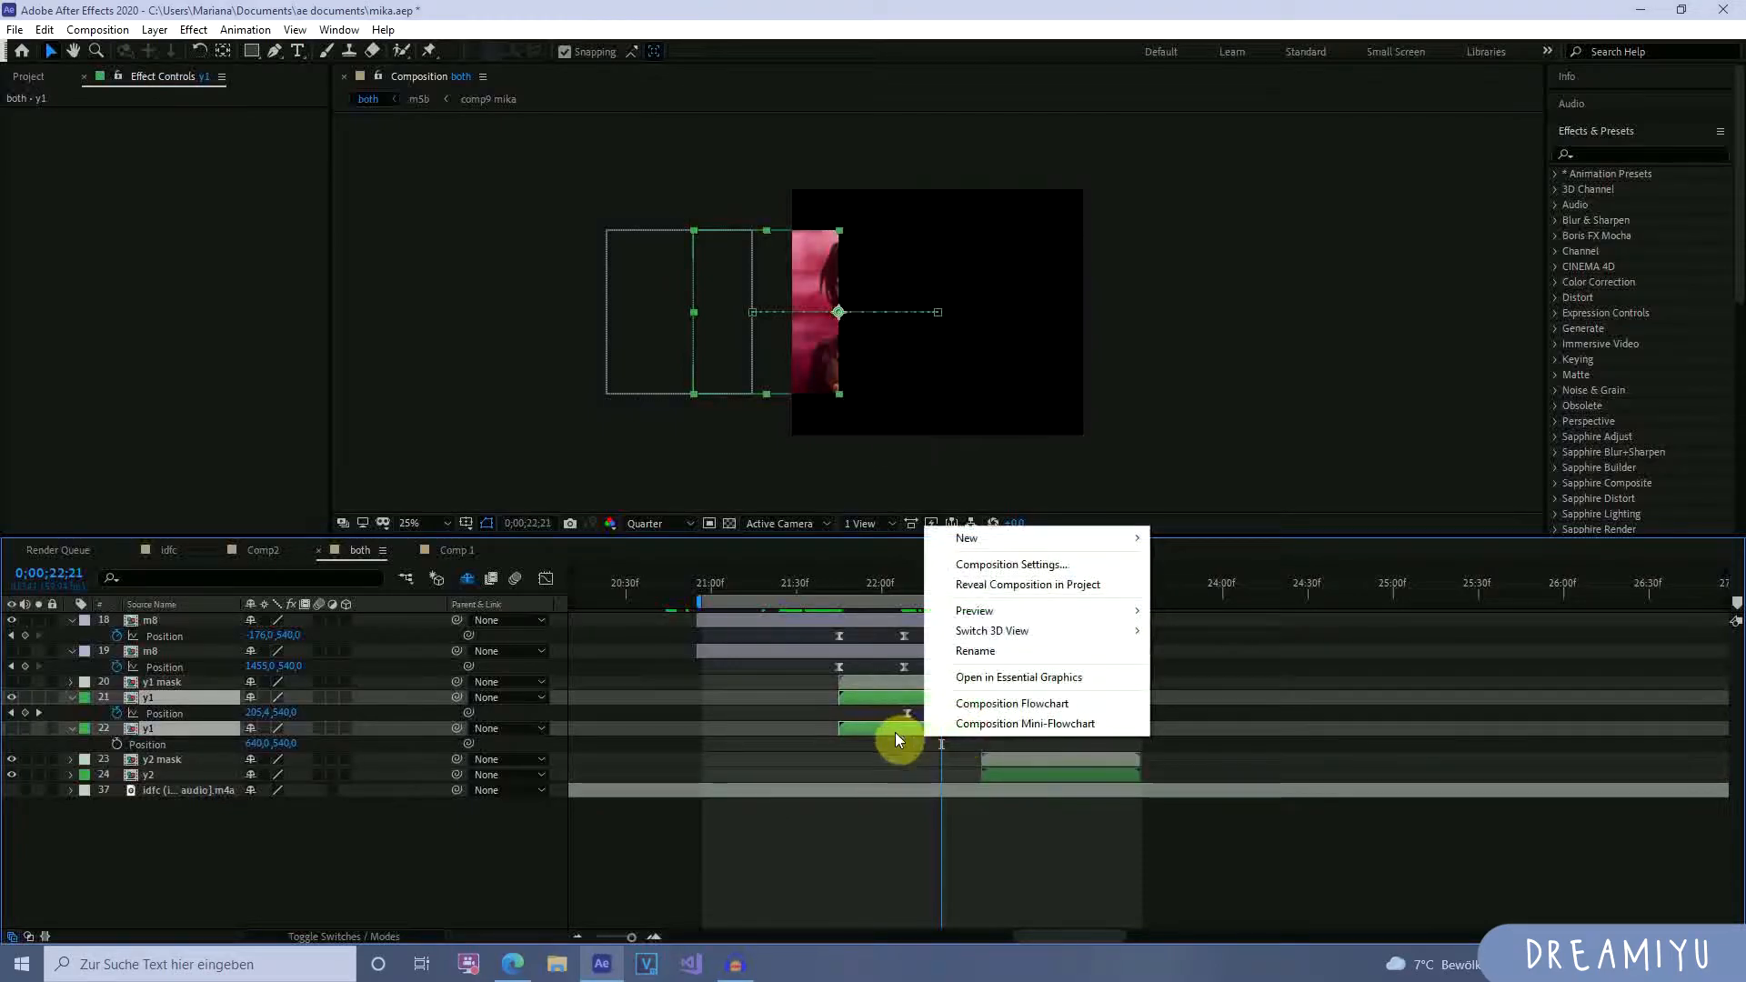
click(897, 731)
right_click(904, 730)
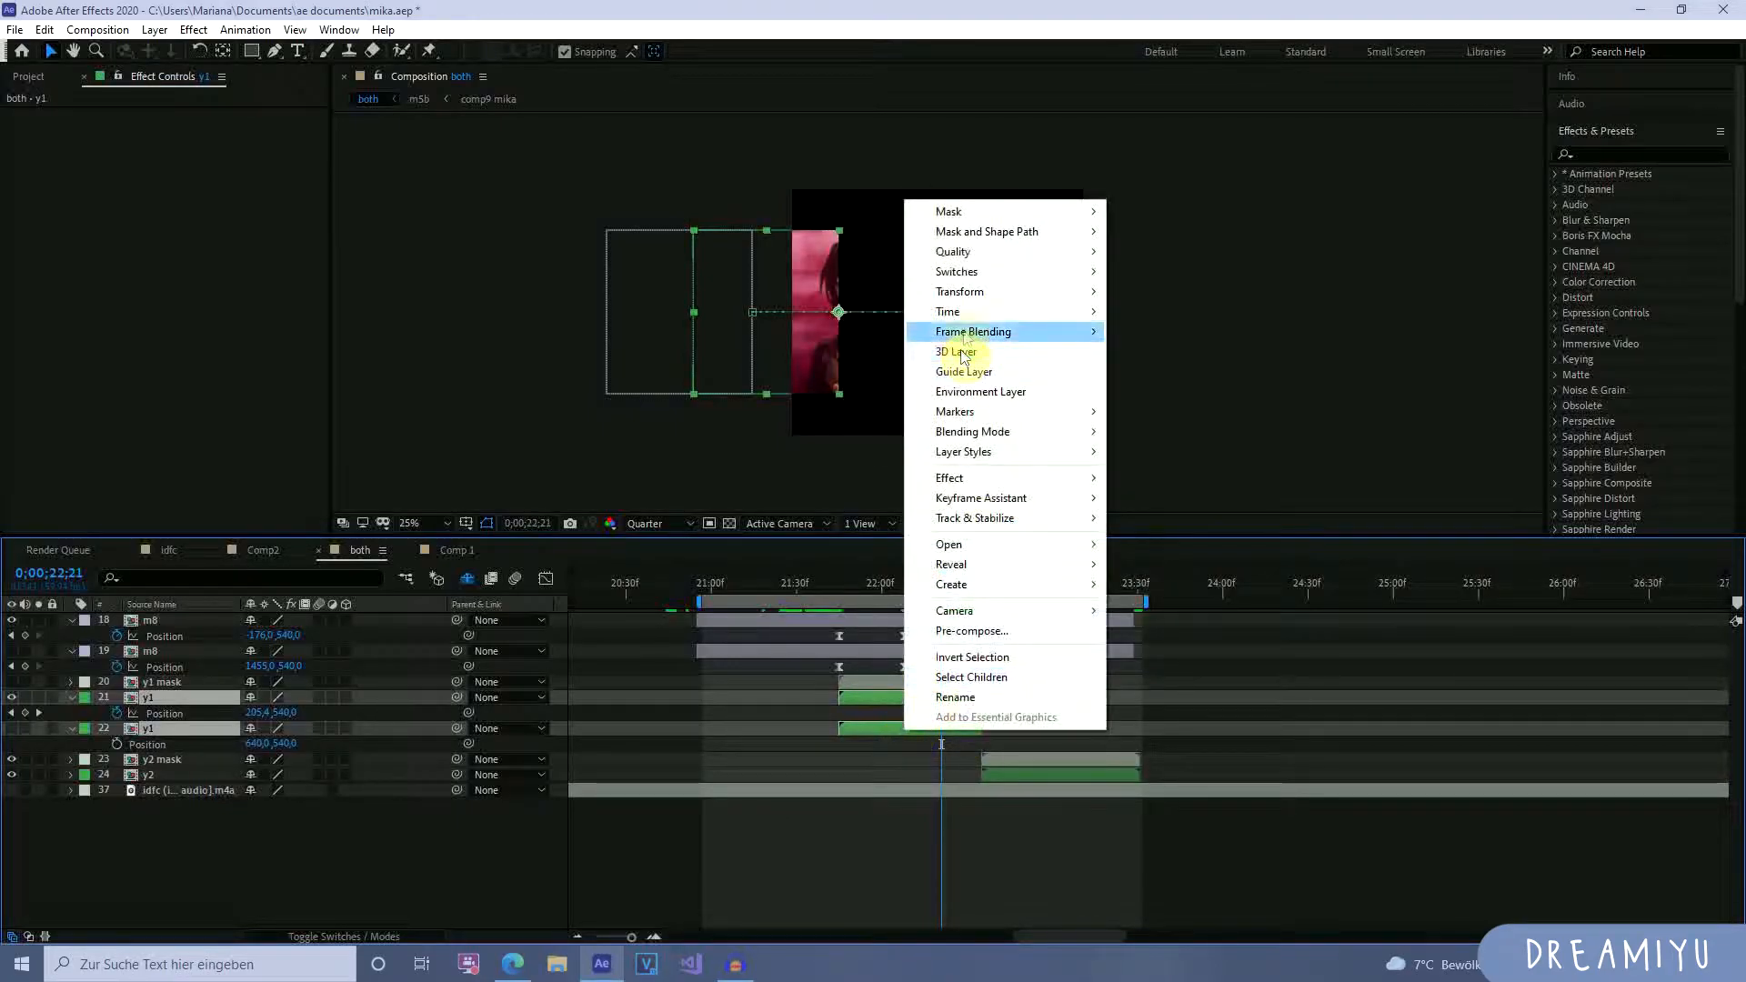
mouse_move(967, 312)
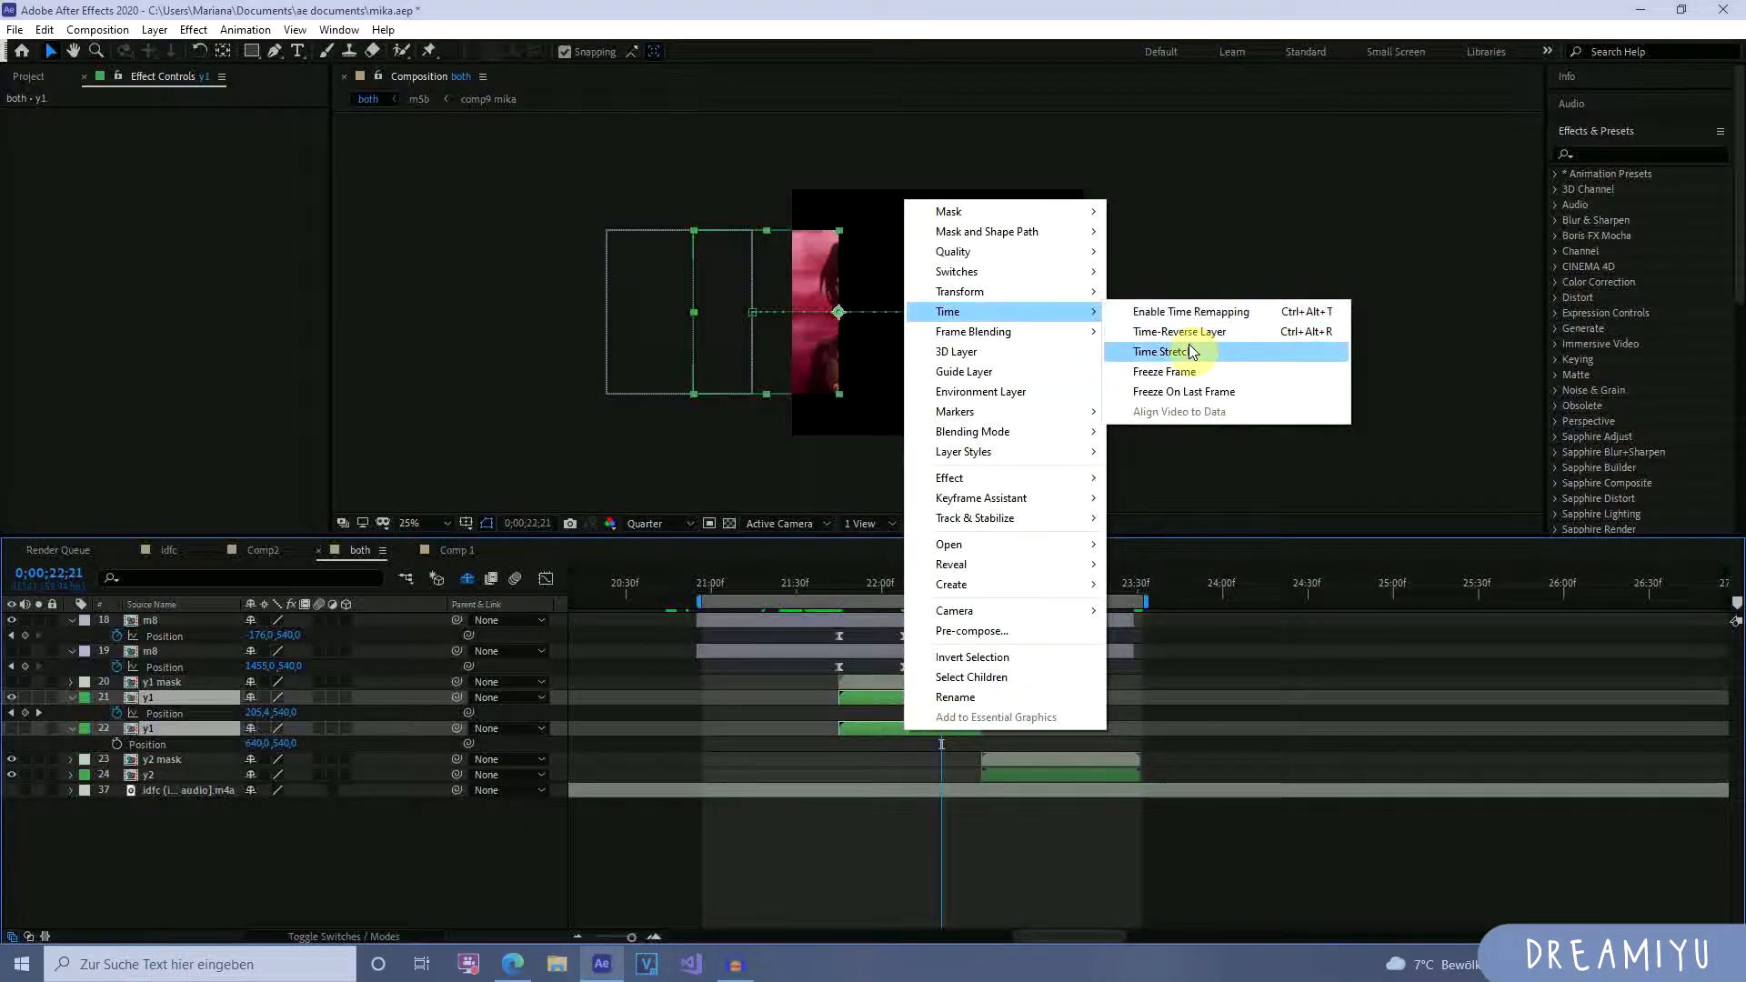
click(1180, 391)
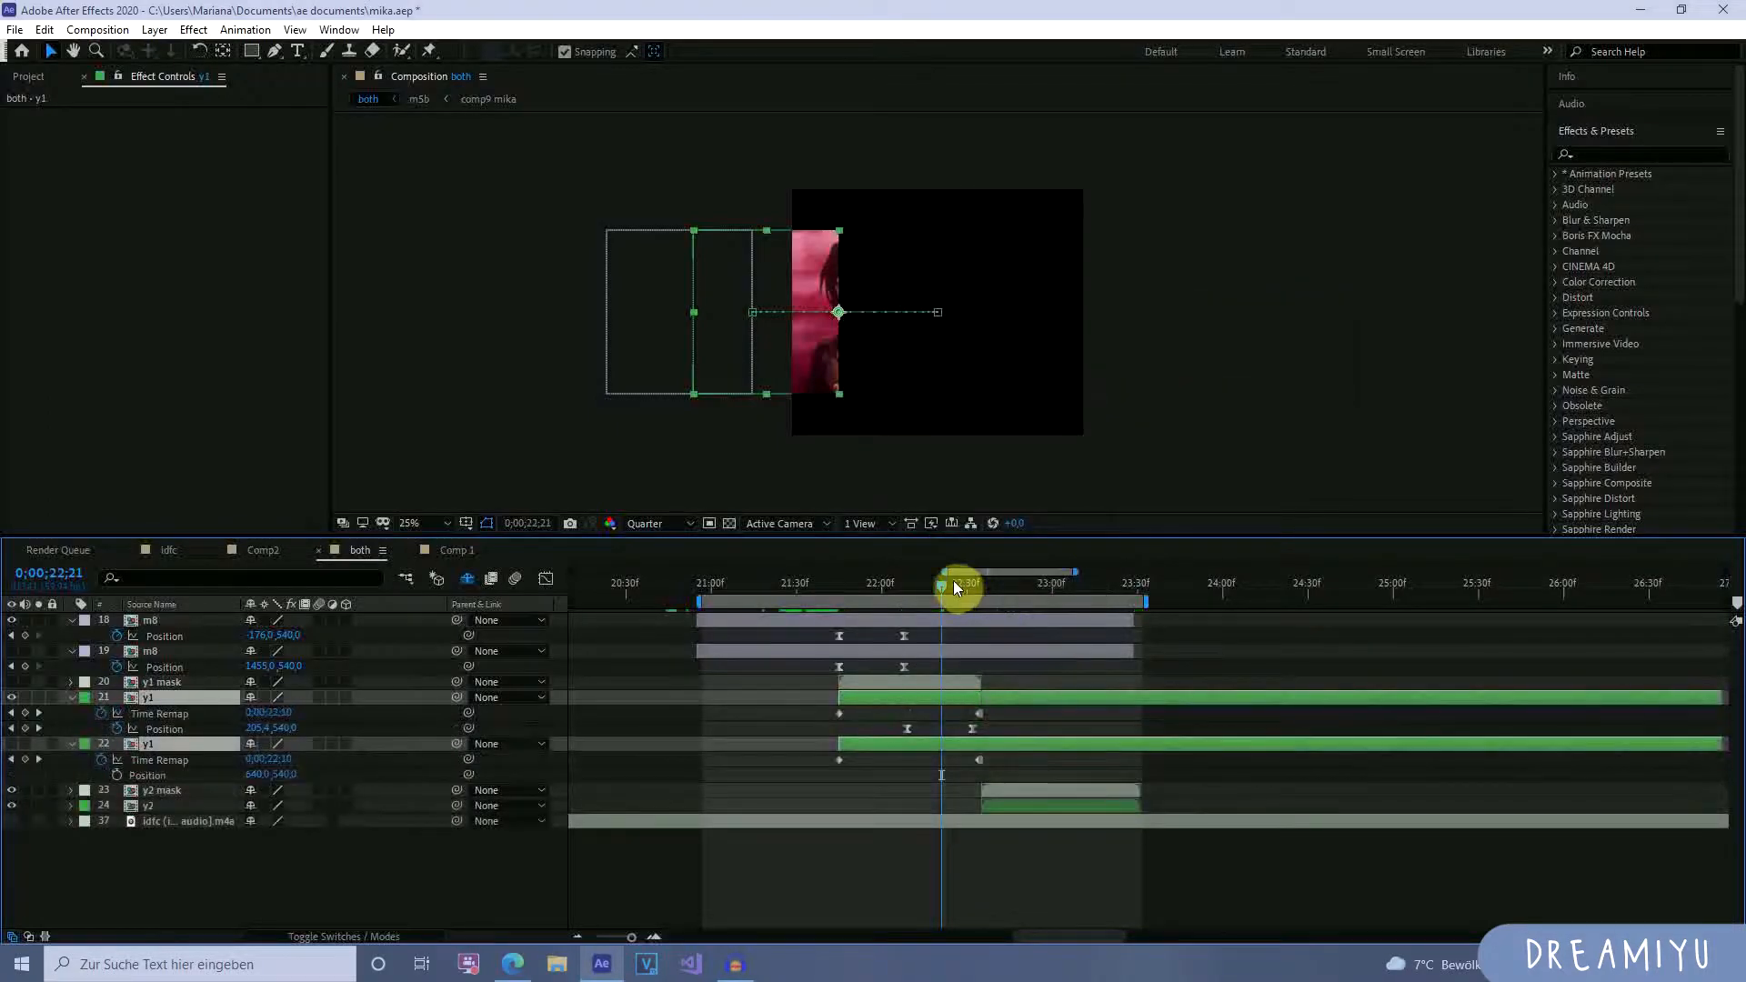
Shift the upper y1 layer's two Position keyframes so the slide starts at 0;00;22;35, where y2 begins.
key(space)
drag(979, 598, 982, 750)
drag(992, 586, 982, 651)
Copy the lower m8 layer's two Position keyframes onto the lower y1 layer at 0;00;22;35.
drag(815, 680, 940, 669)
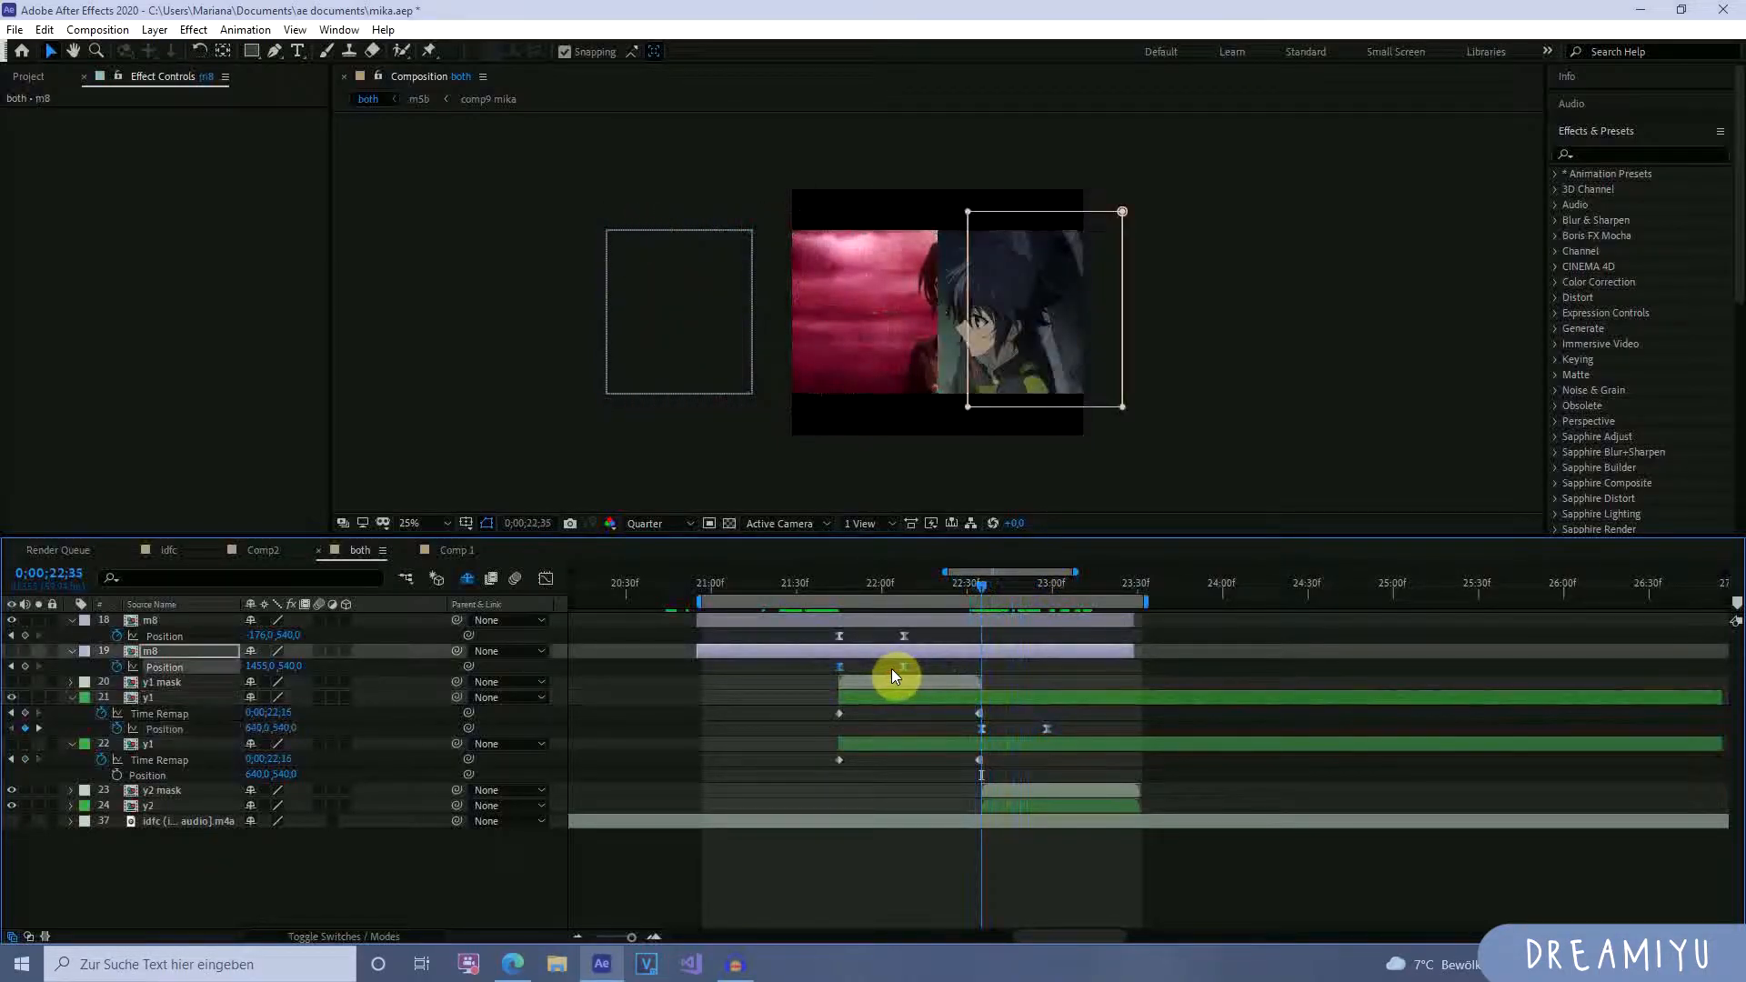
drag(866, 586, 876, 653)
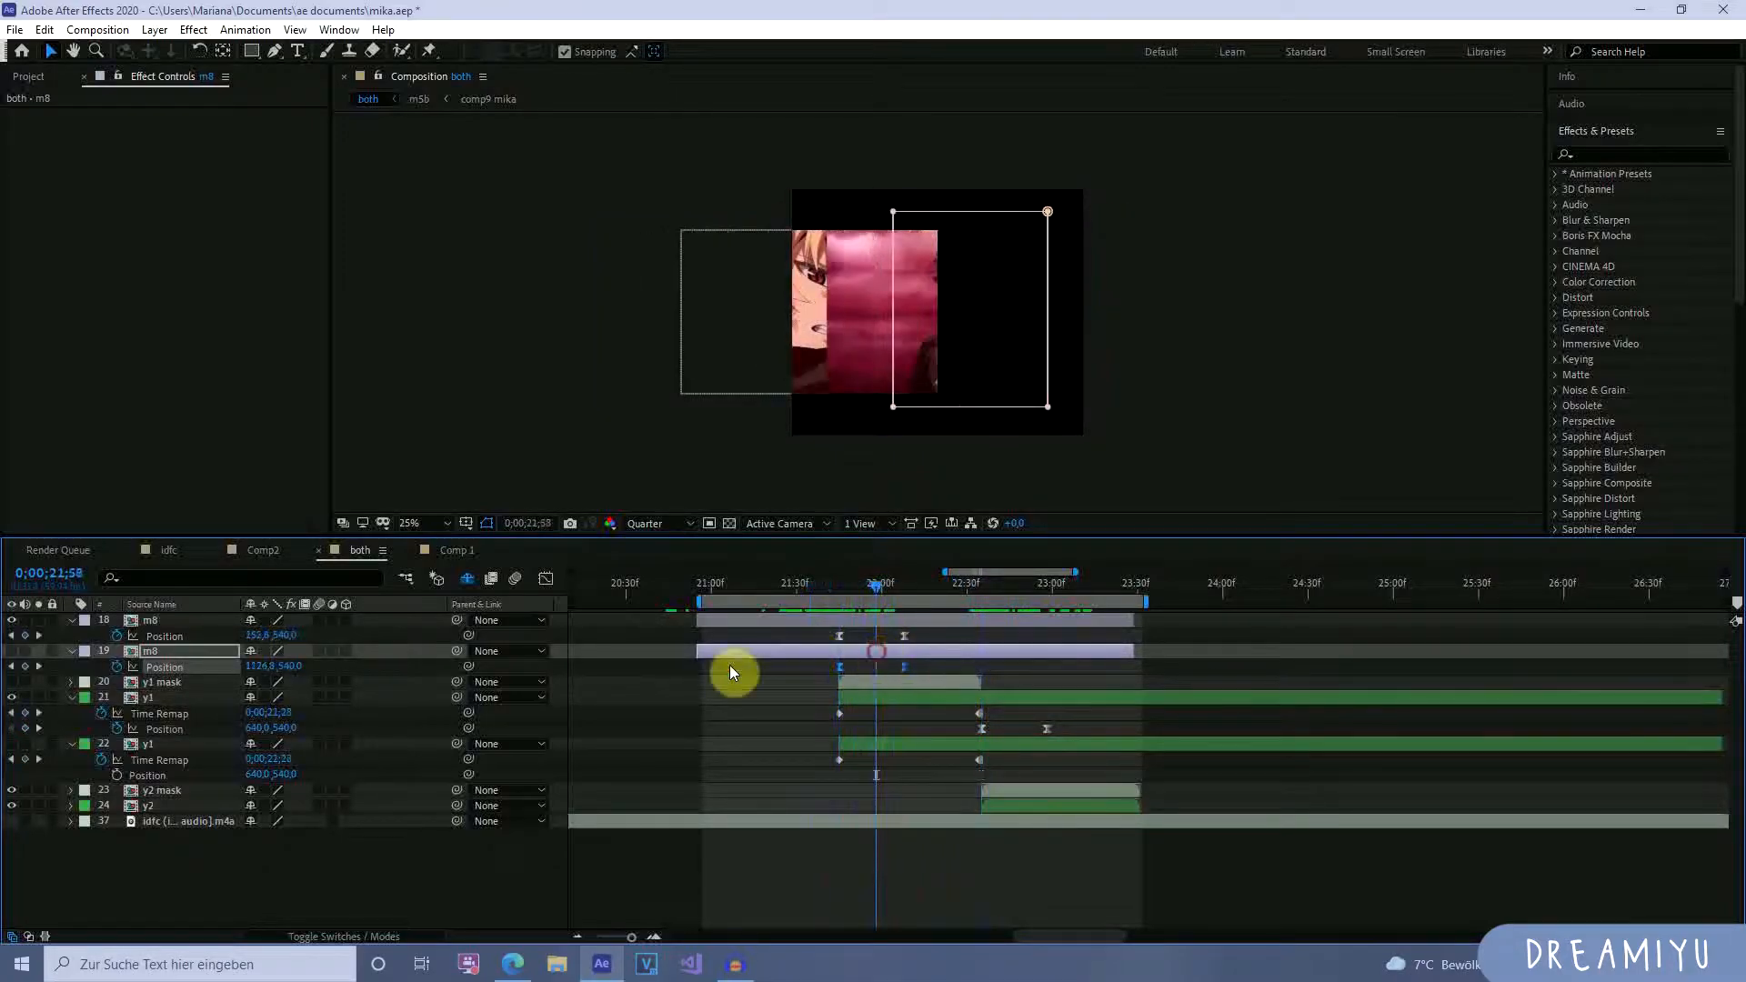
drag(913, 587, 984, 615)
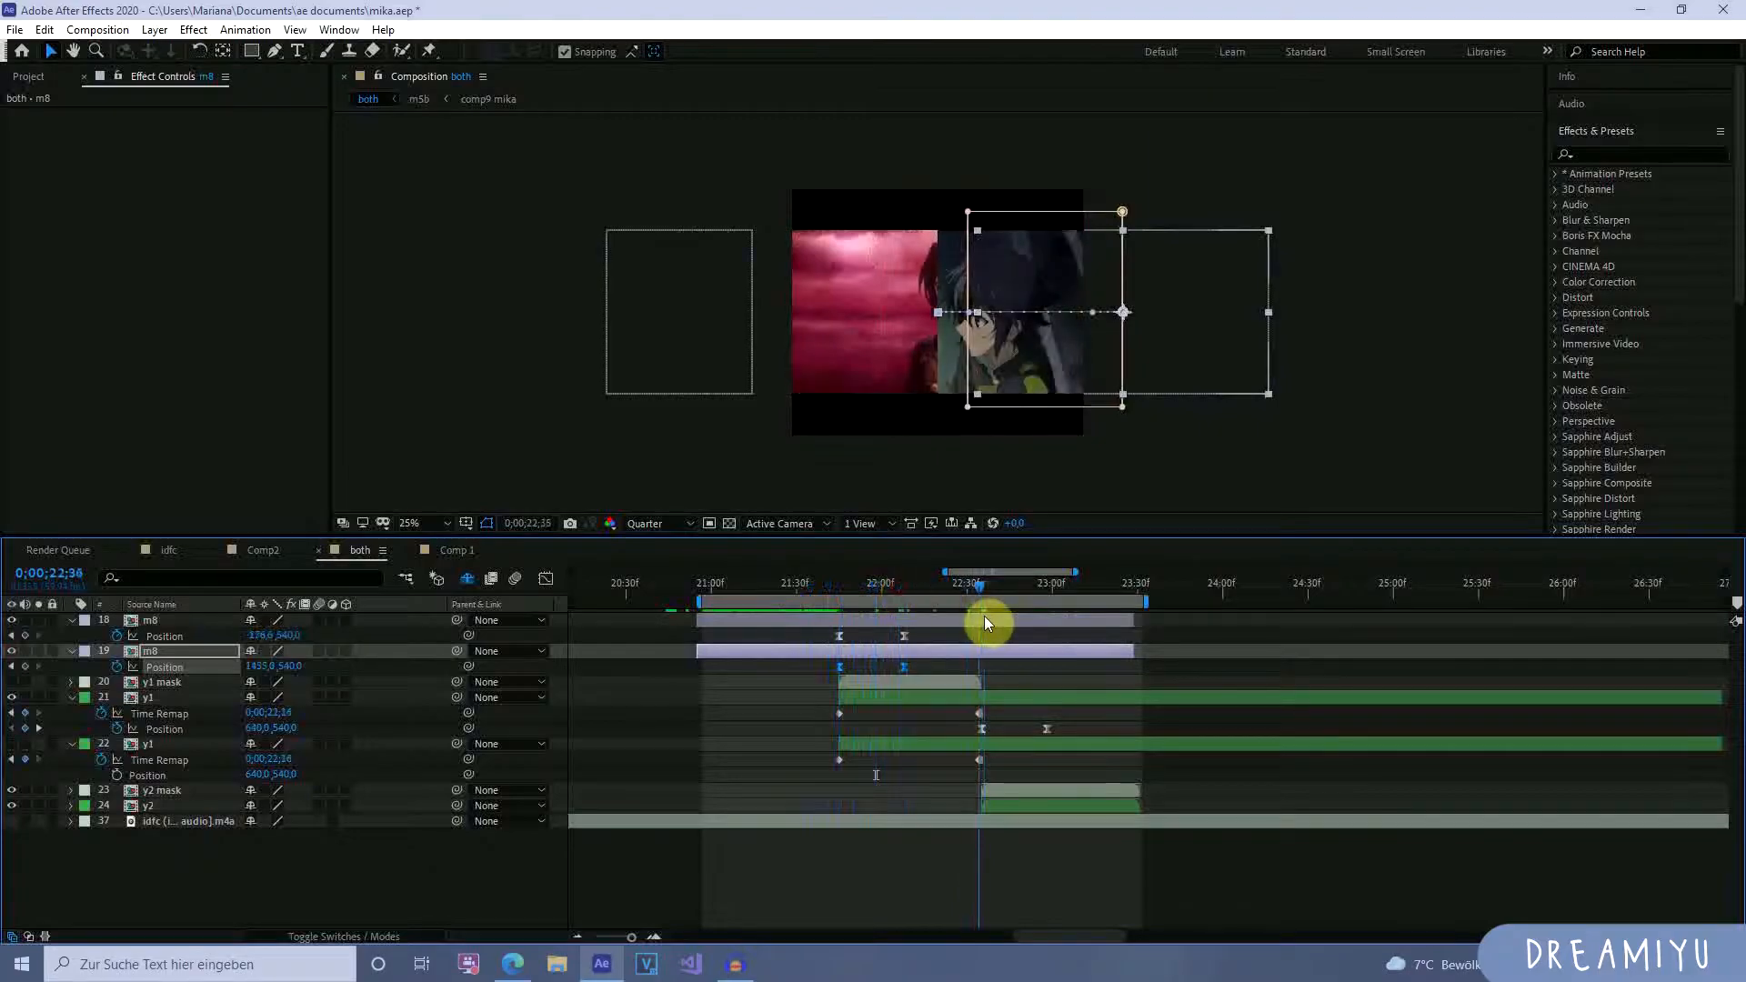
click(997, 742)
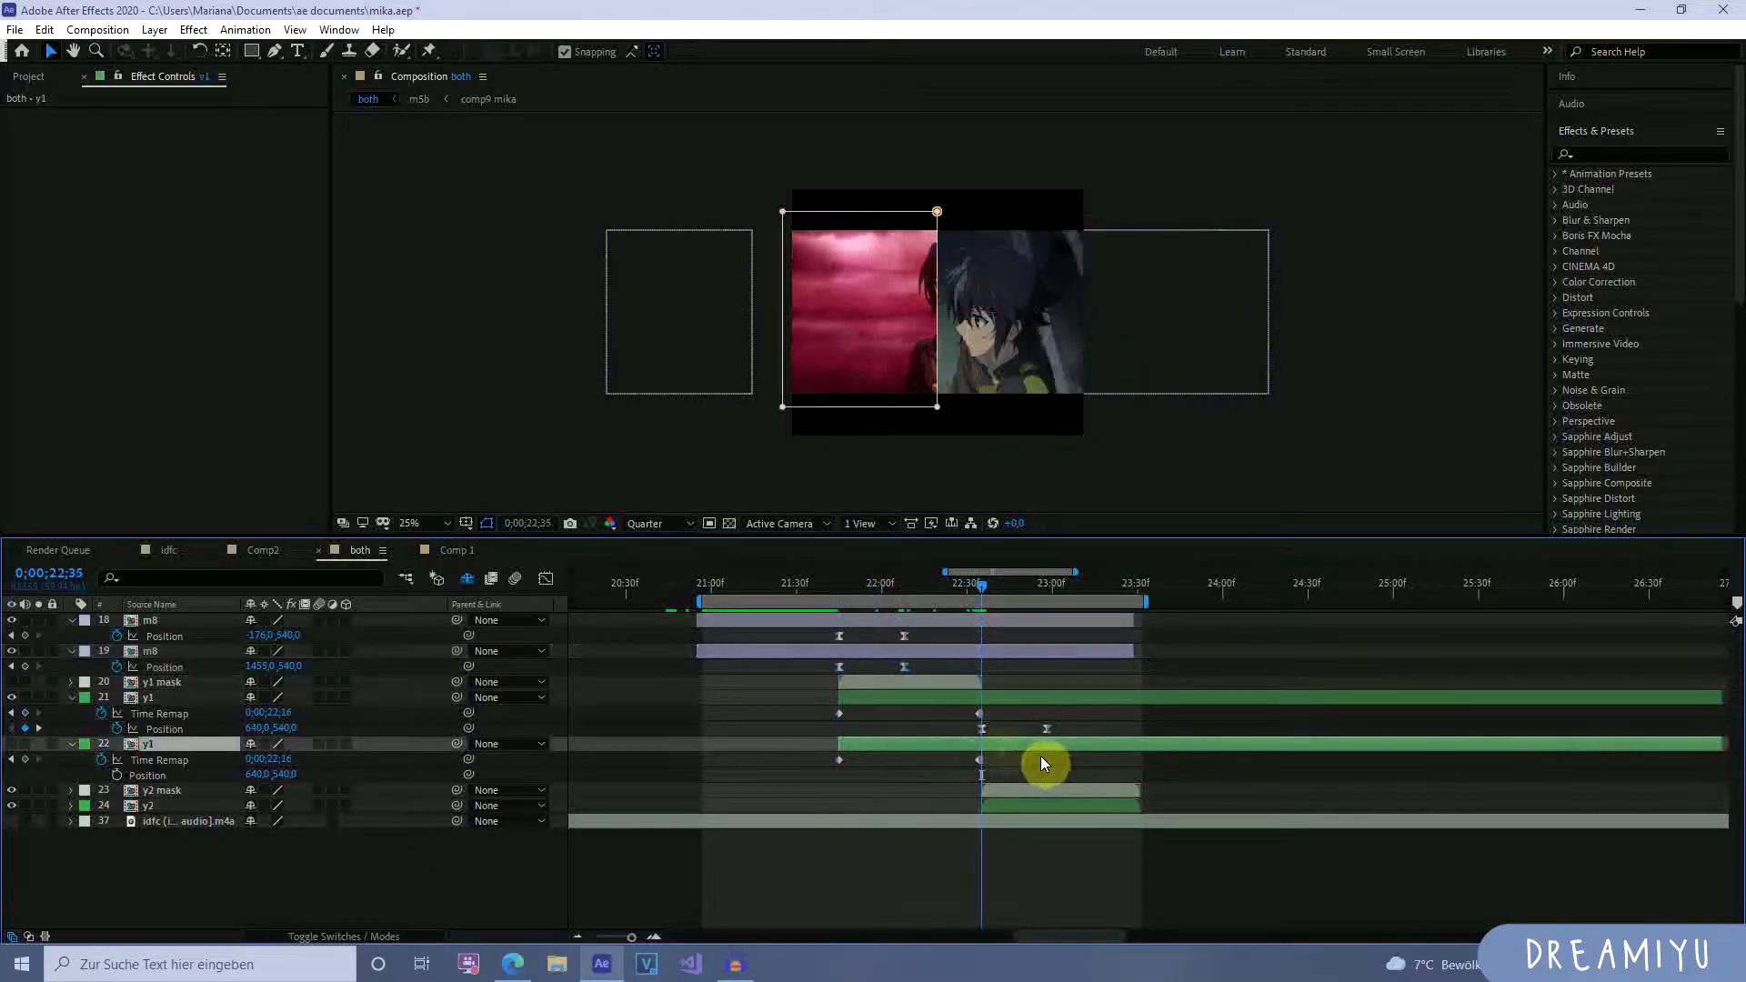
key(ctrl+v)
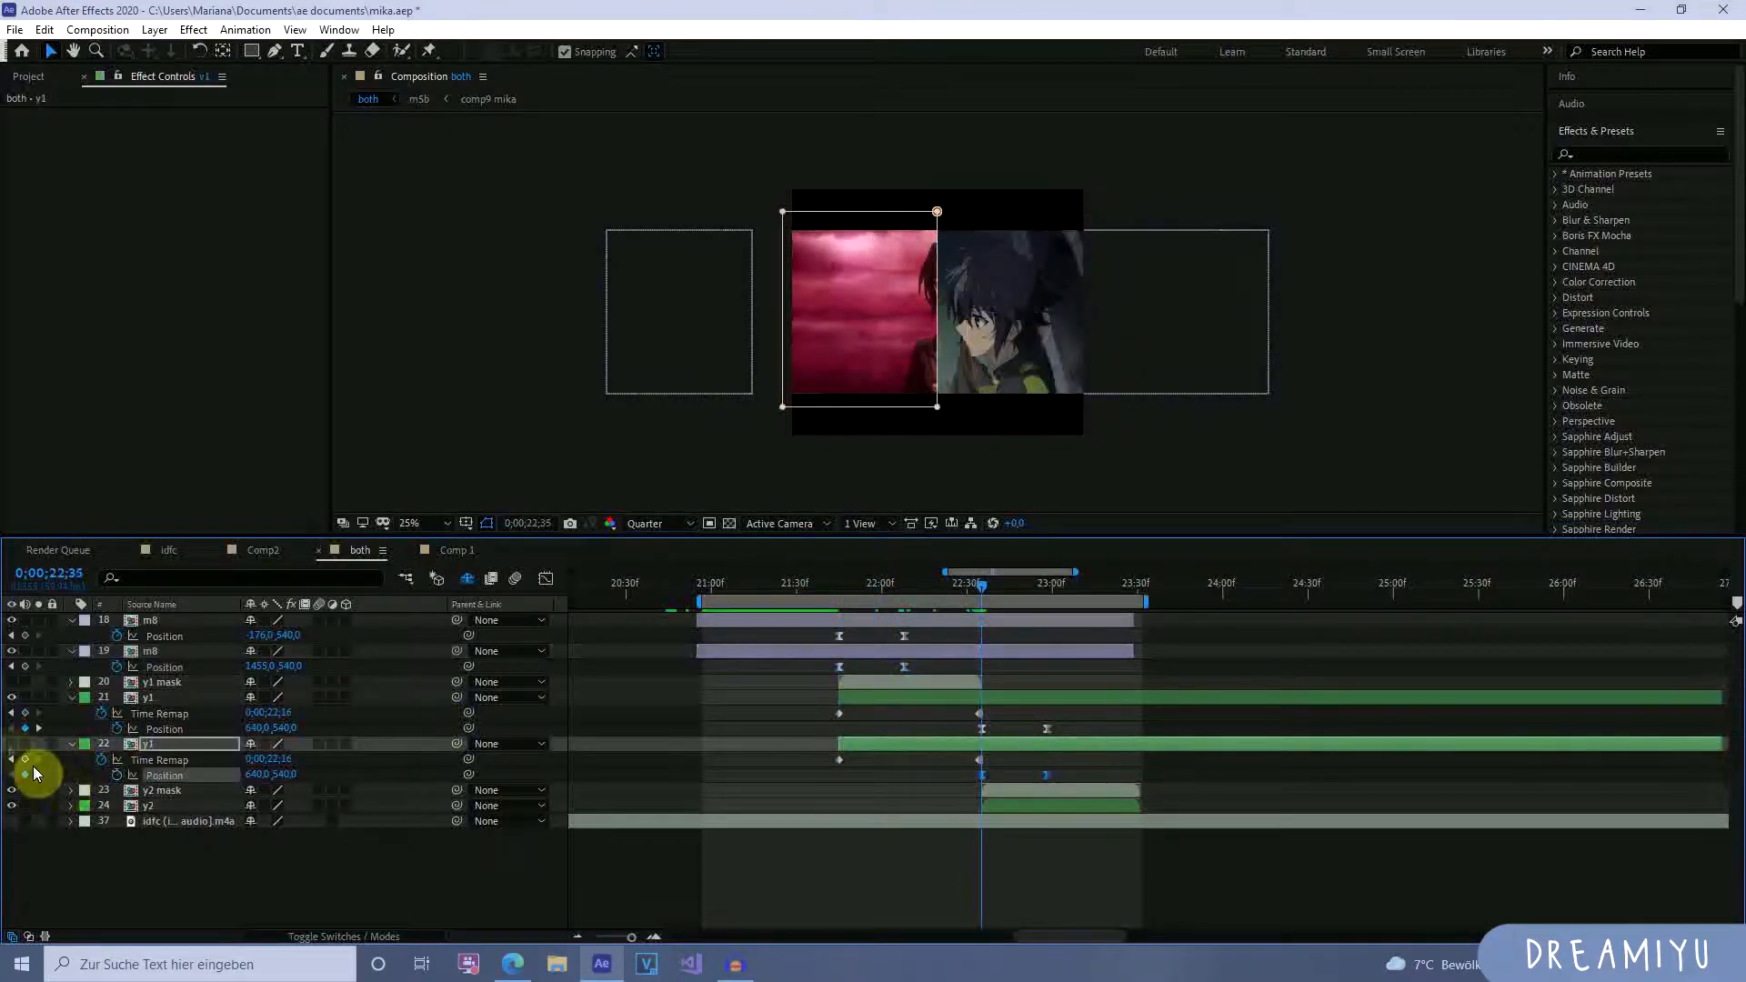
Make the lower y1 layer and the y1 mask visible, and preview the transition from 0;00;21;11.
click(12, 744)
drag(967, 582, 743, 614)
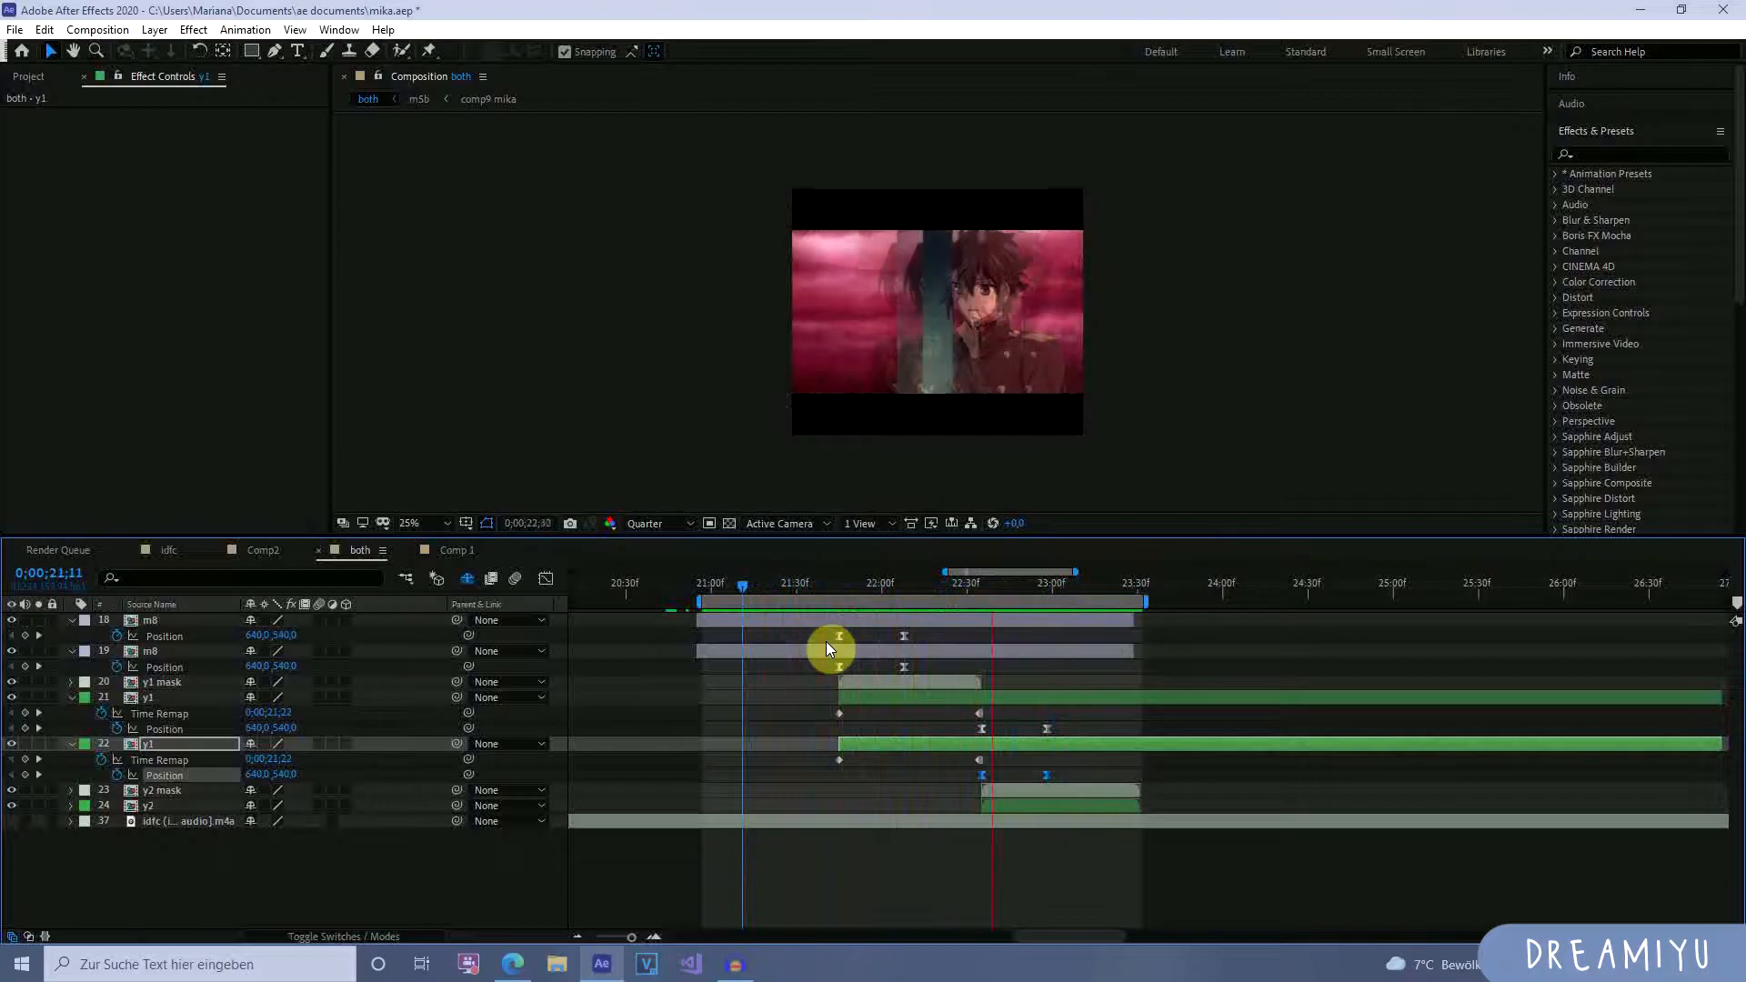
click(880, 588)
drag(880, 587, 869, 630)
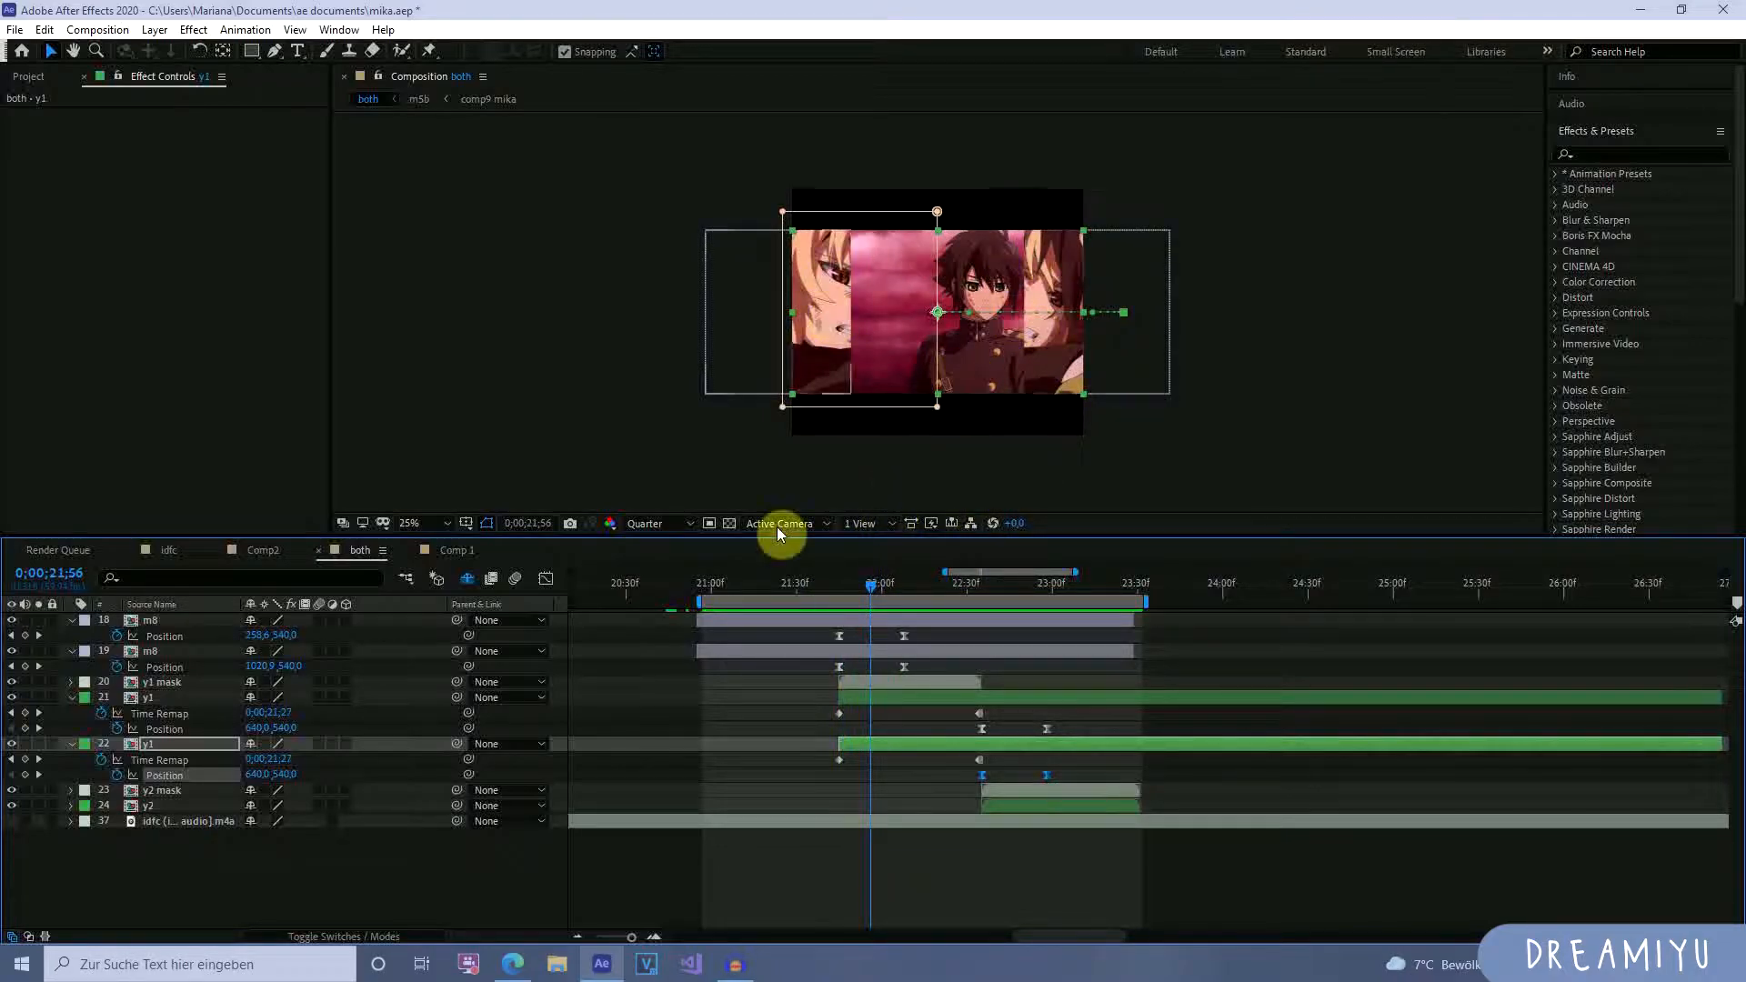
Try rotating the upper m8 layer to 90° and about -92° at 0;00;21;56, and undo both rotations.
click(892, 624)
key(r)
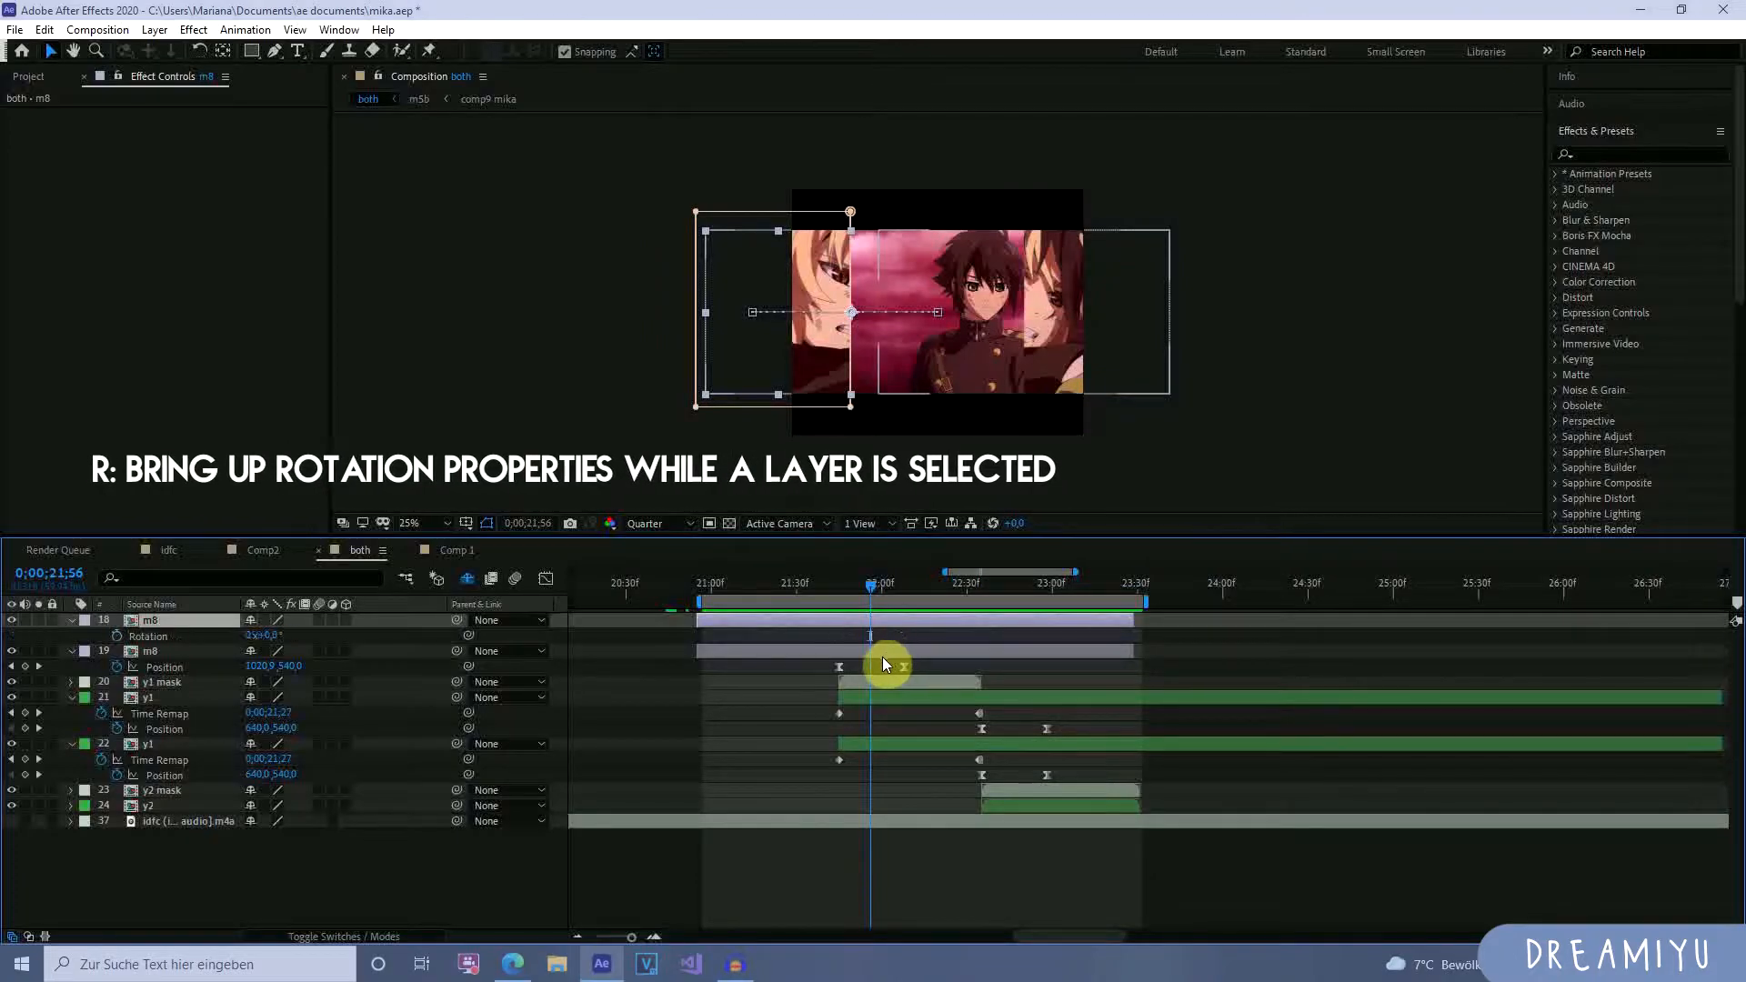
click(269, 636)
text(90)
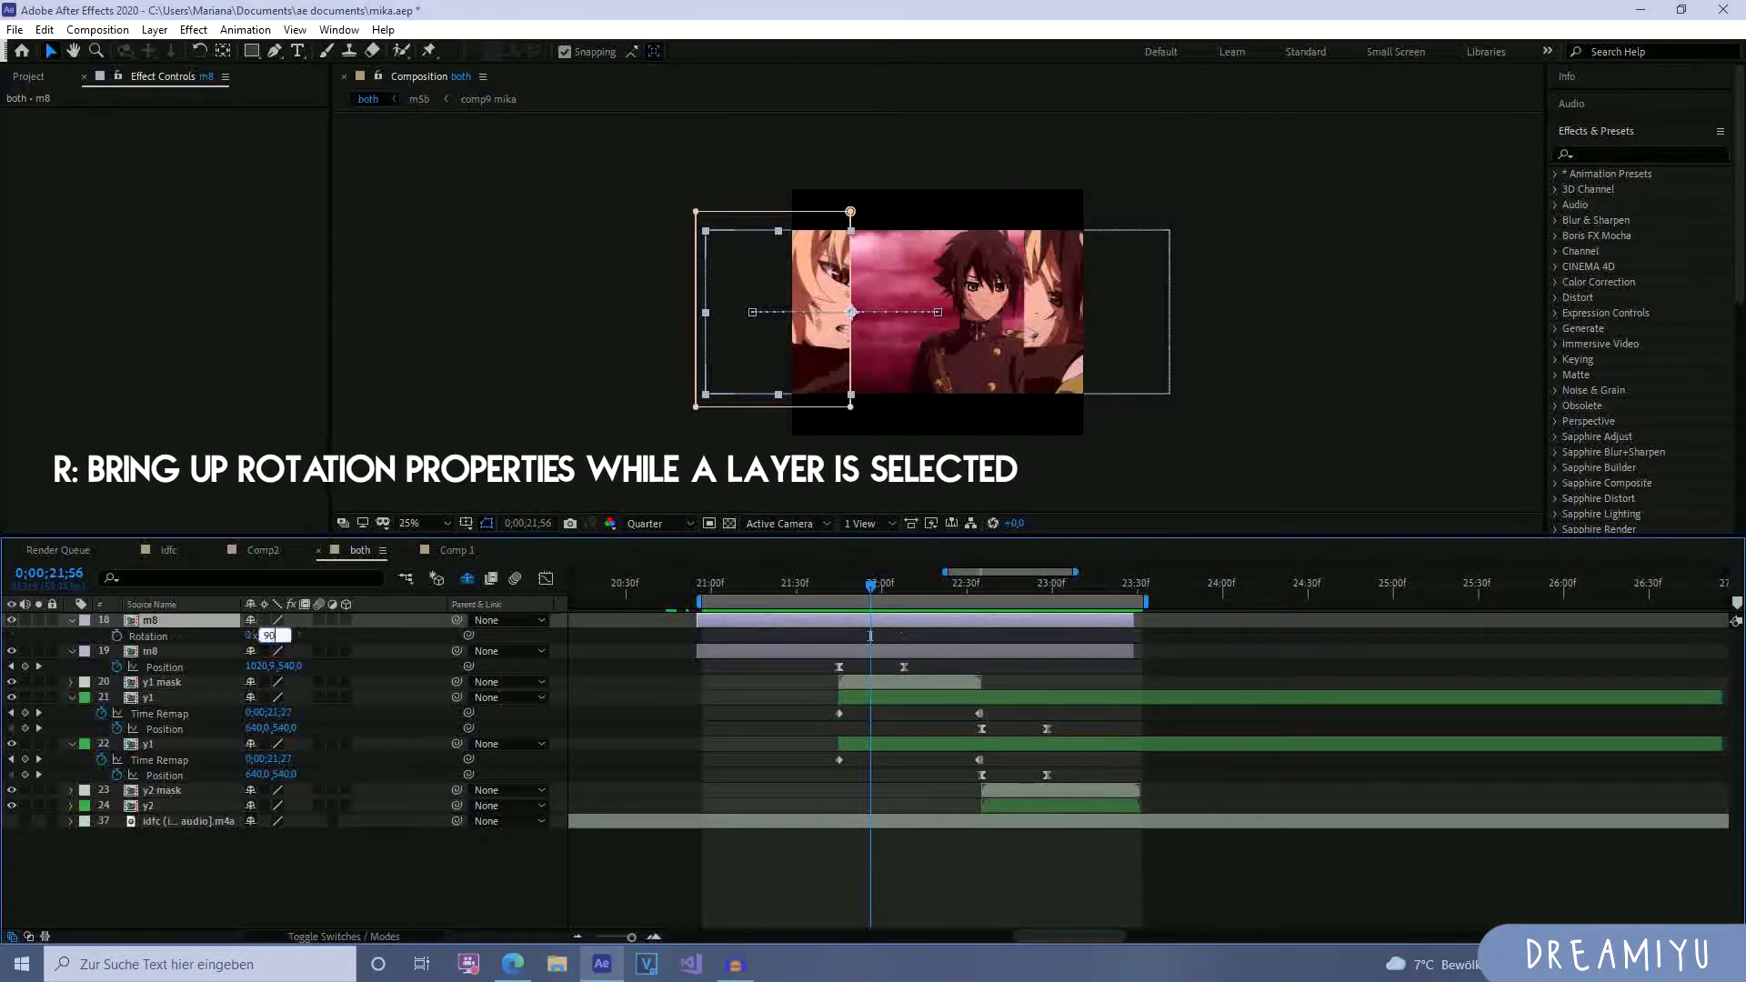
key(Return)
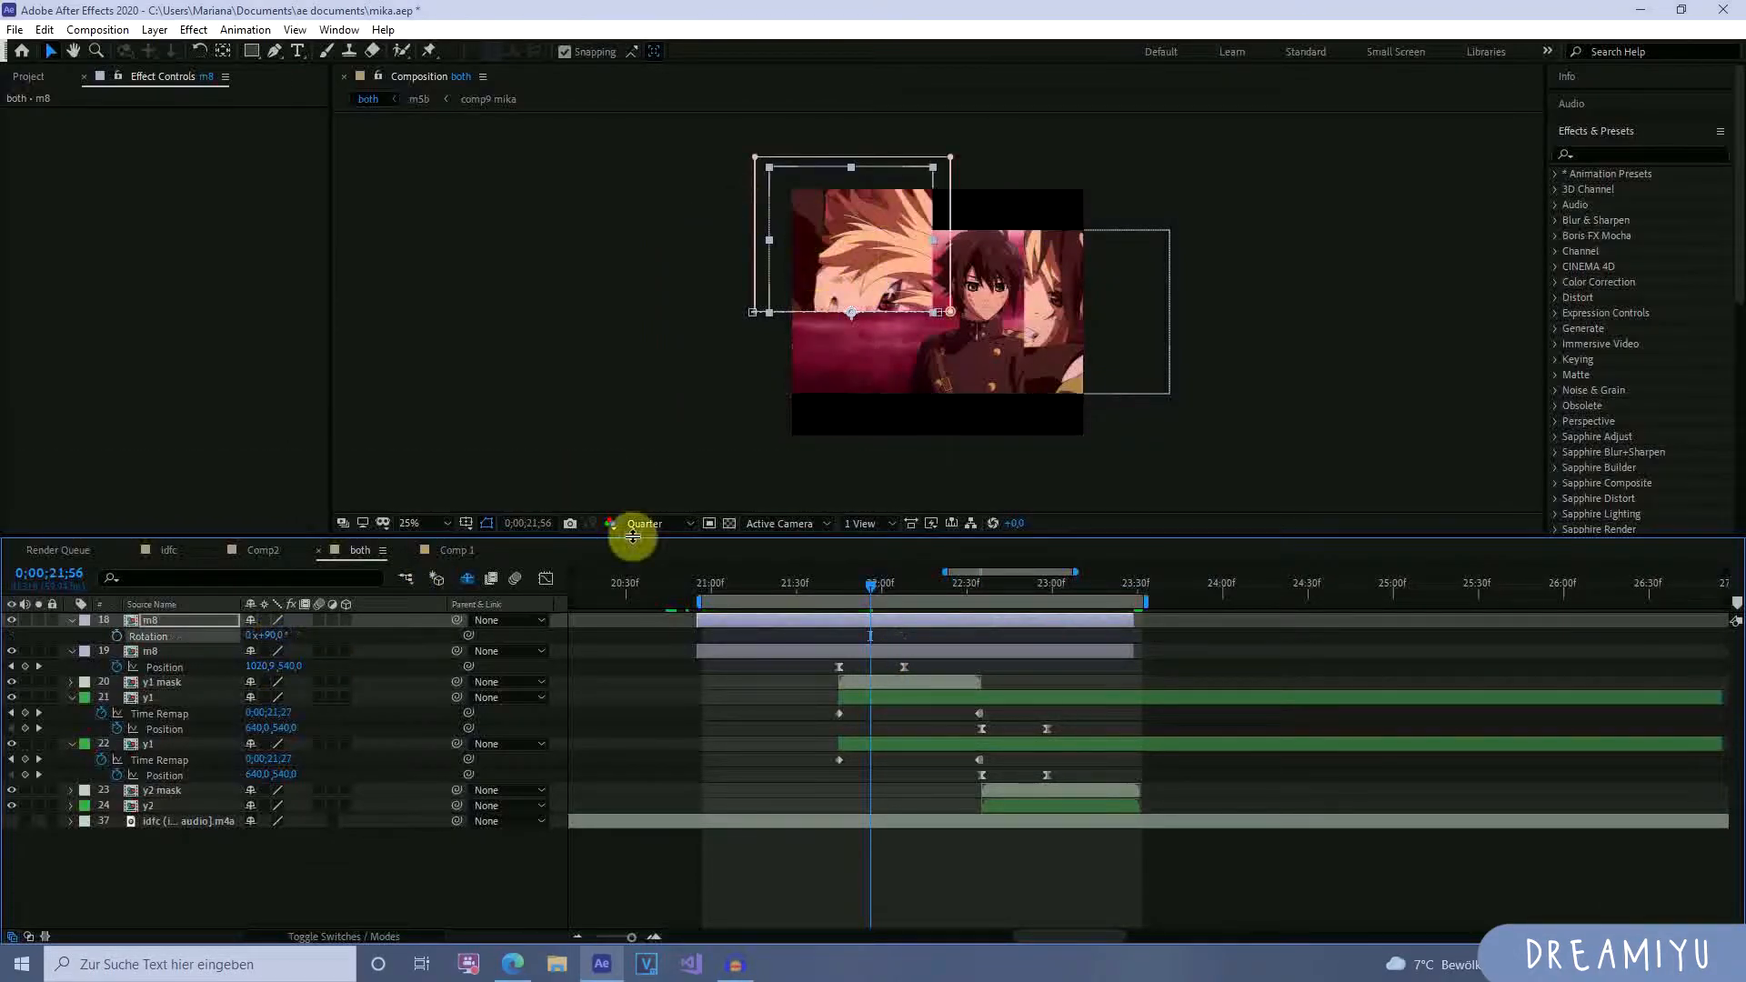
drag(289, 636, 130, 670)
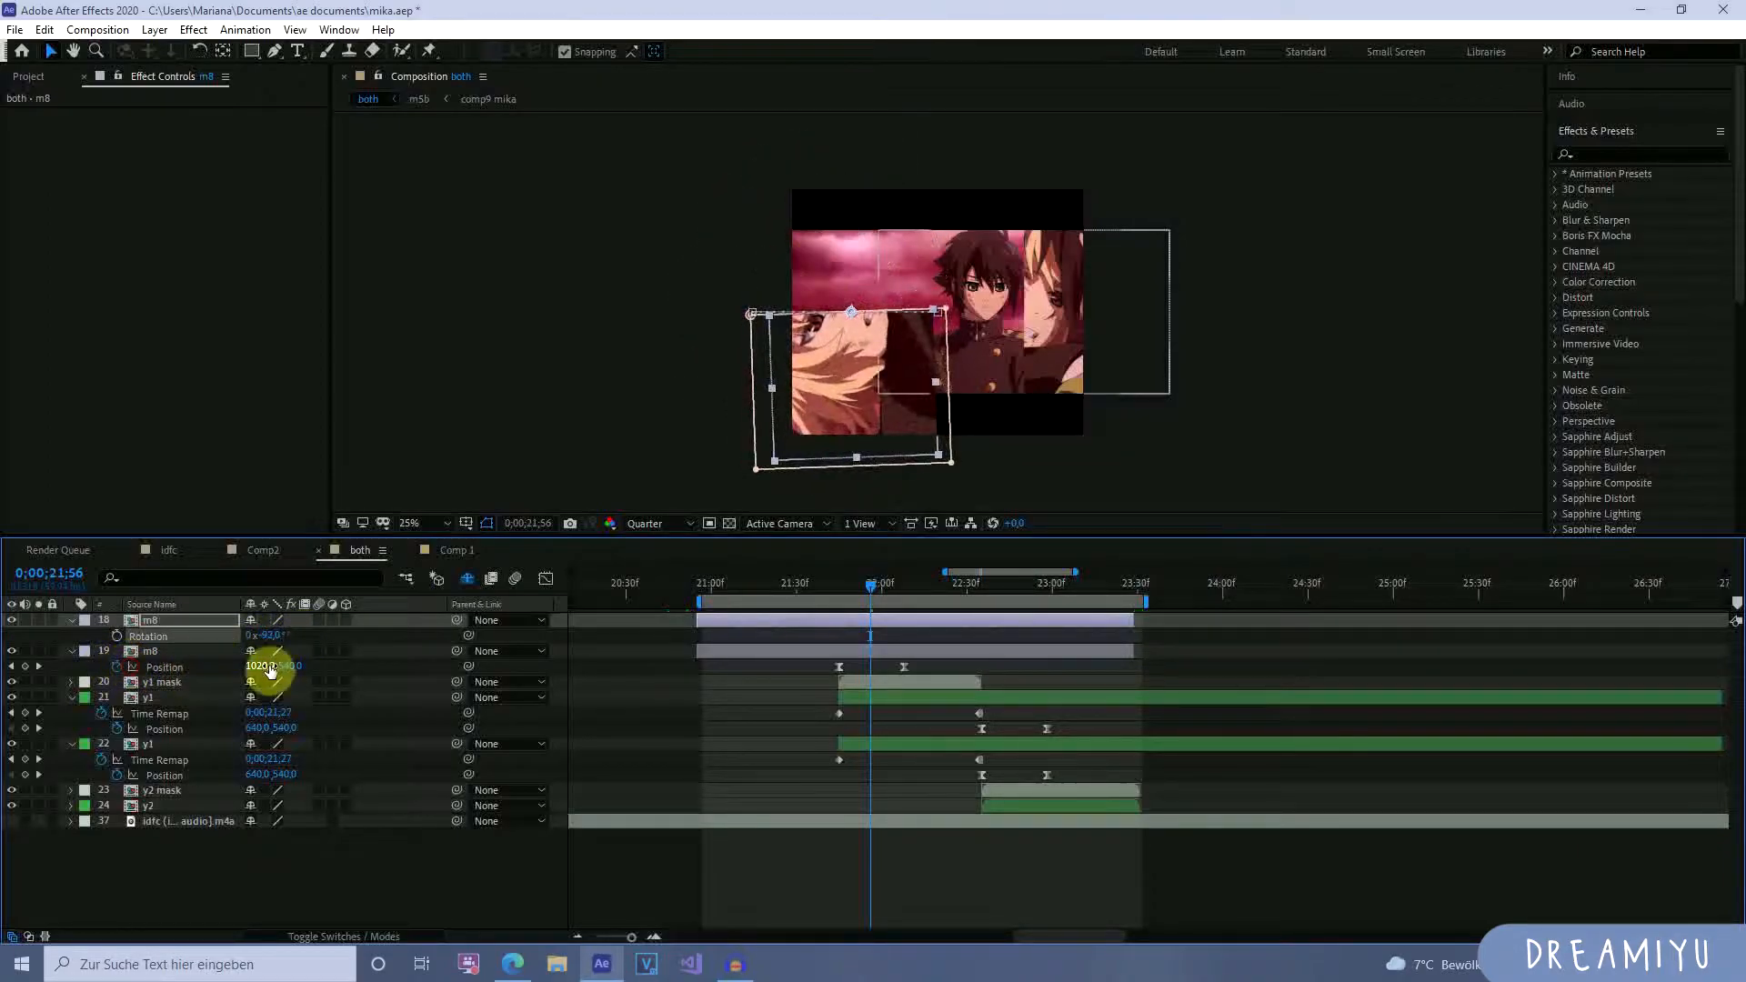
key(ctrl+z)
key(ctrl+z)
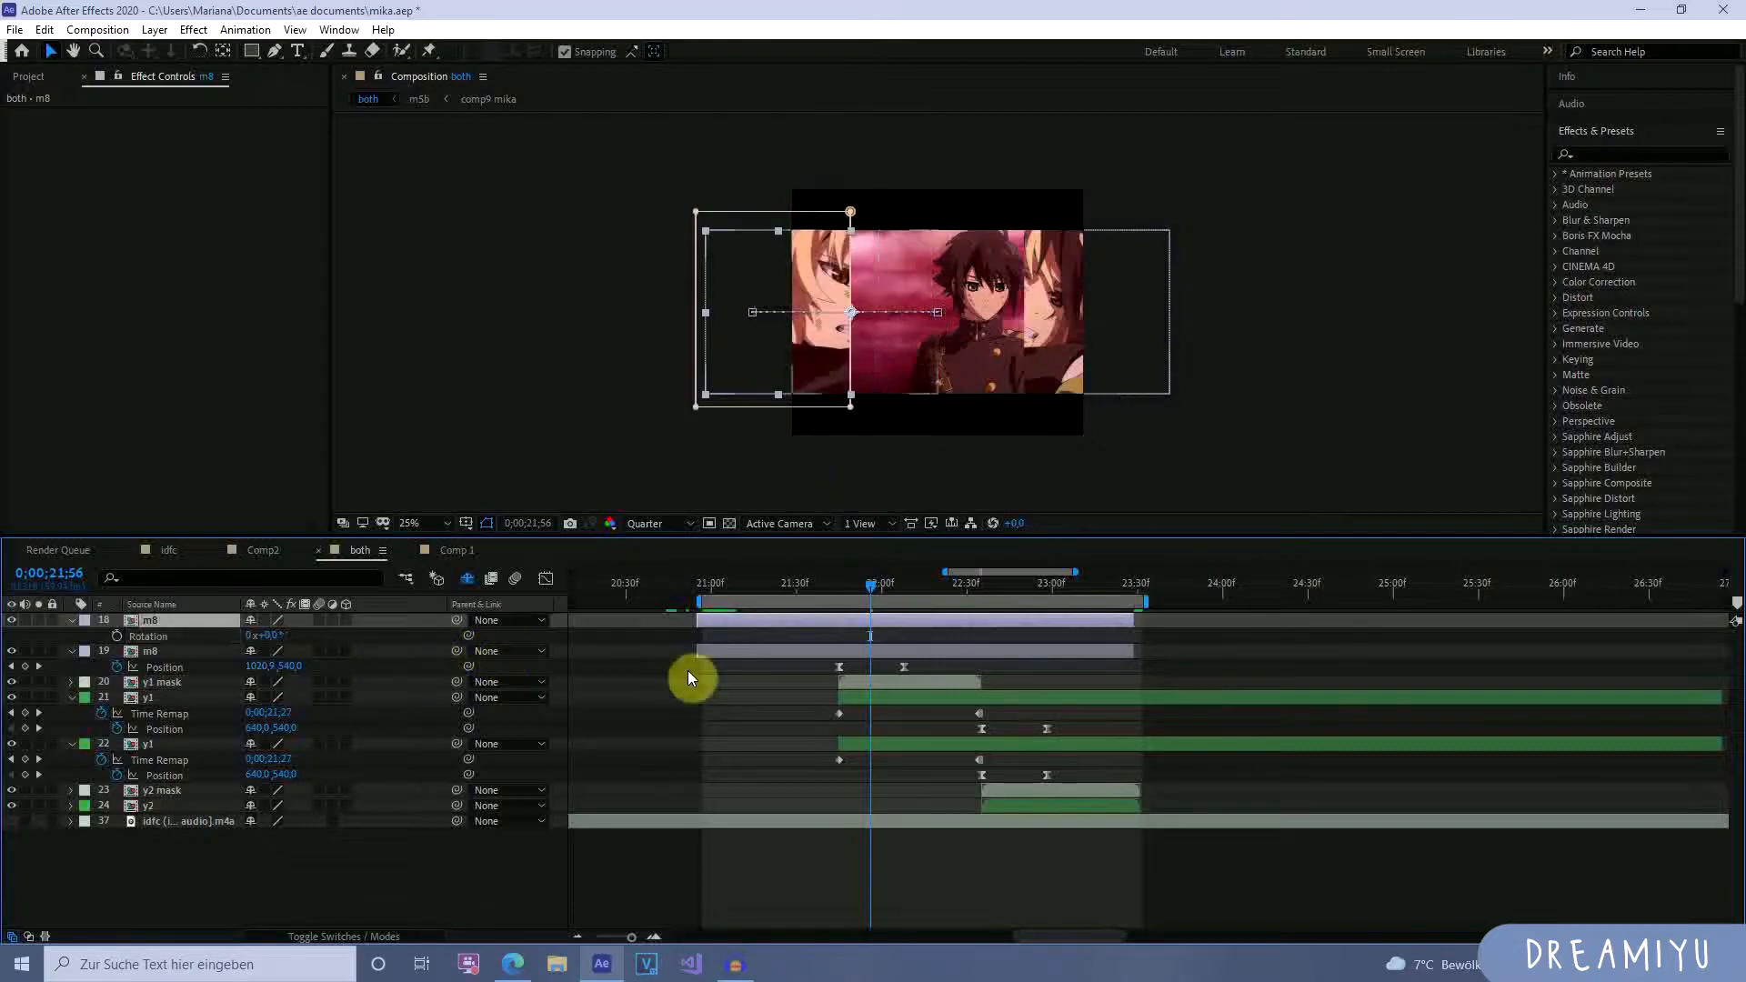
Examine how the y1 mask, y1 halves and y2 mask follow one another between 0;00;22;03 and 0;00;22;57.
drag(942, 584, 922, 691)
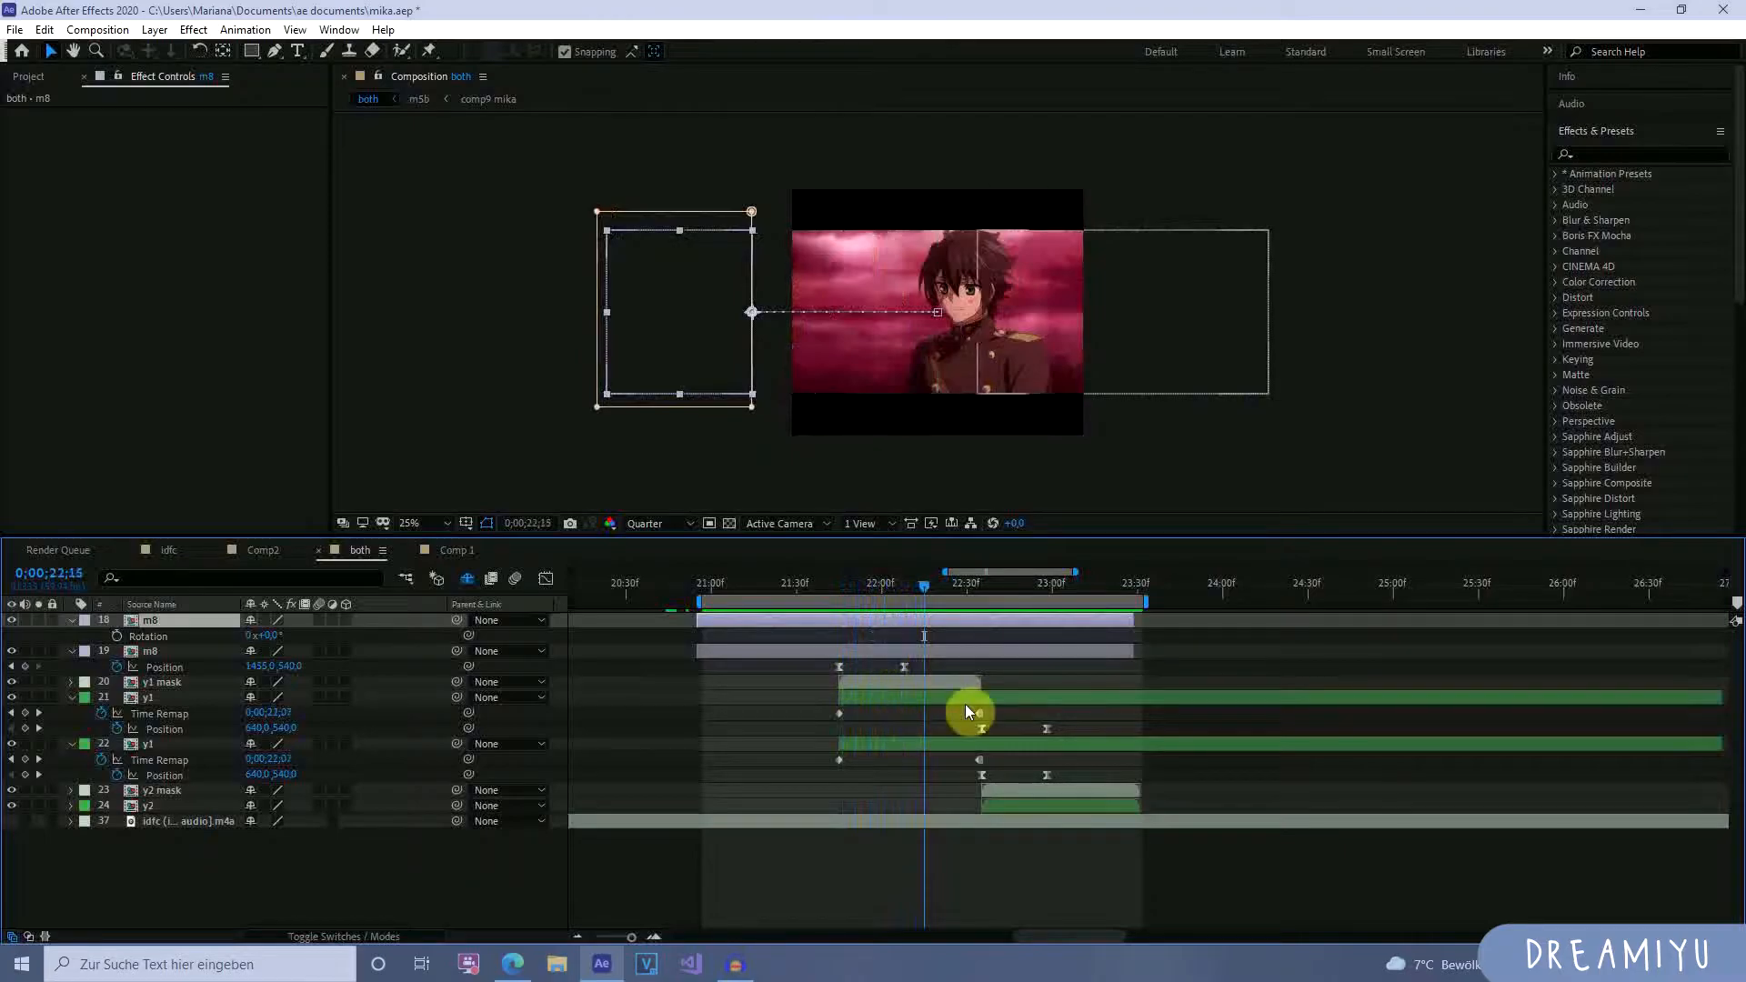
drag(924, 589, 924, 668)
click(936, 696)
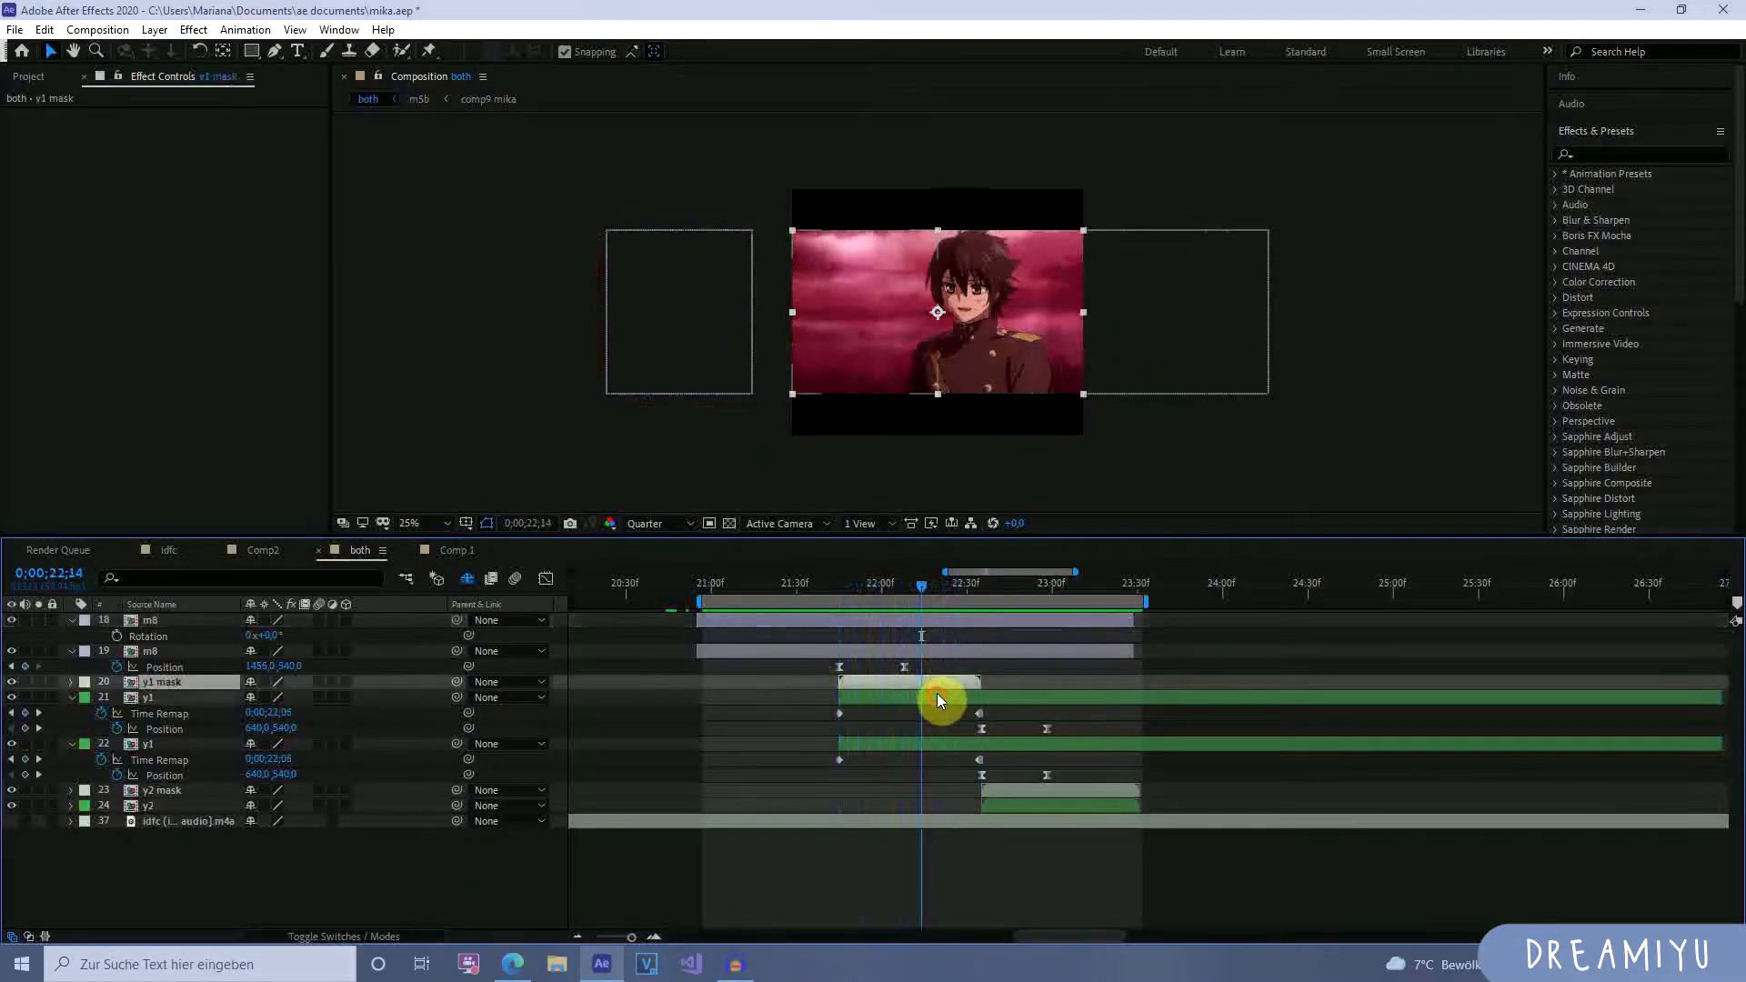
click(933, 744)
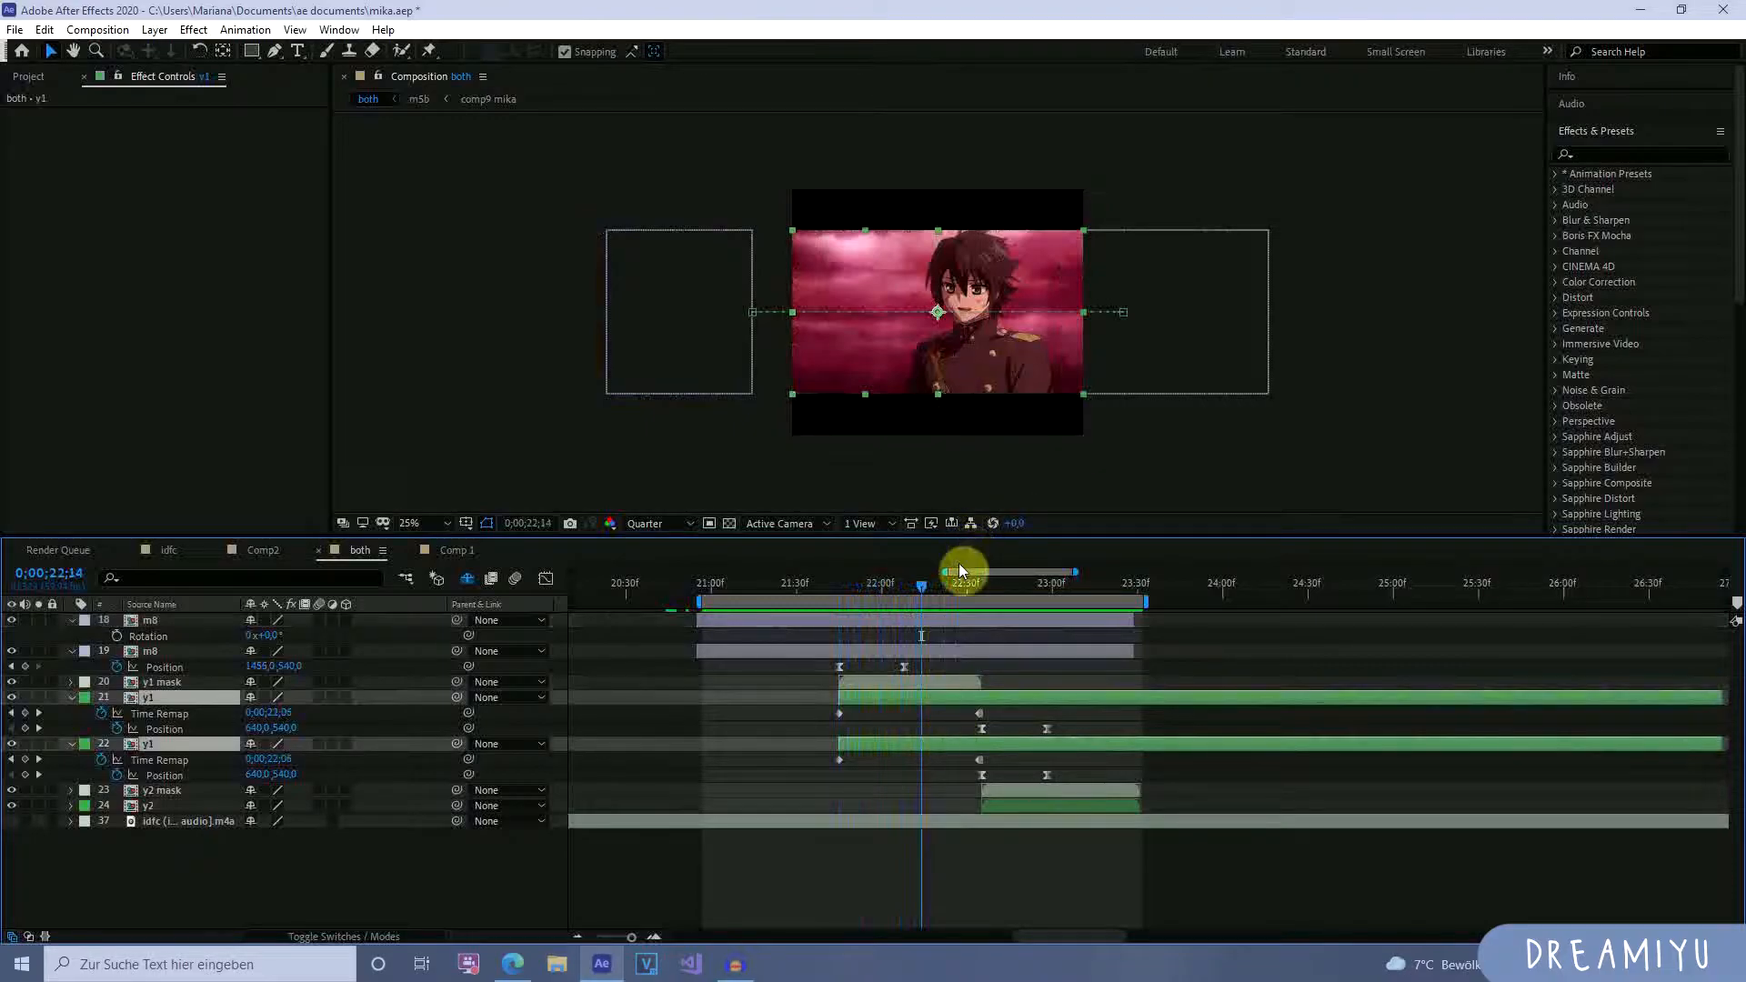
drag(932, 563, 981, 700)
drag(984, 584, 890, 682)
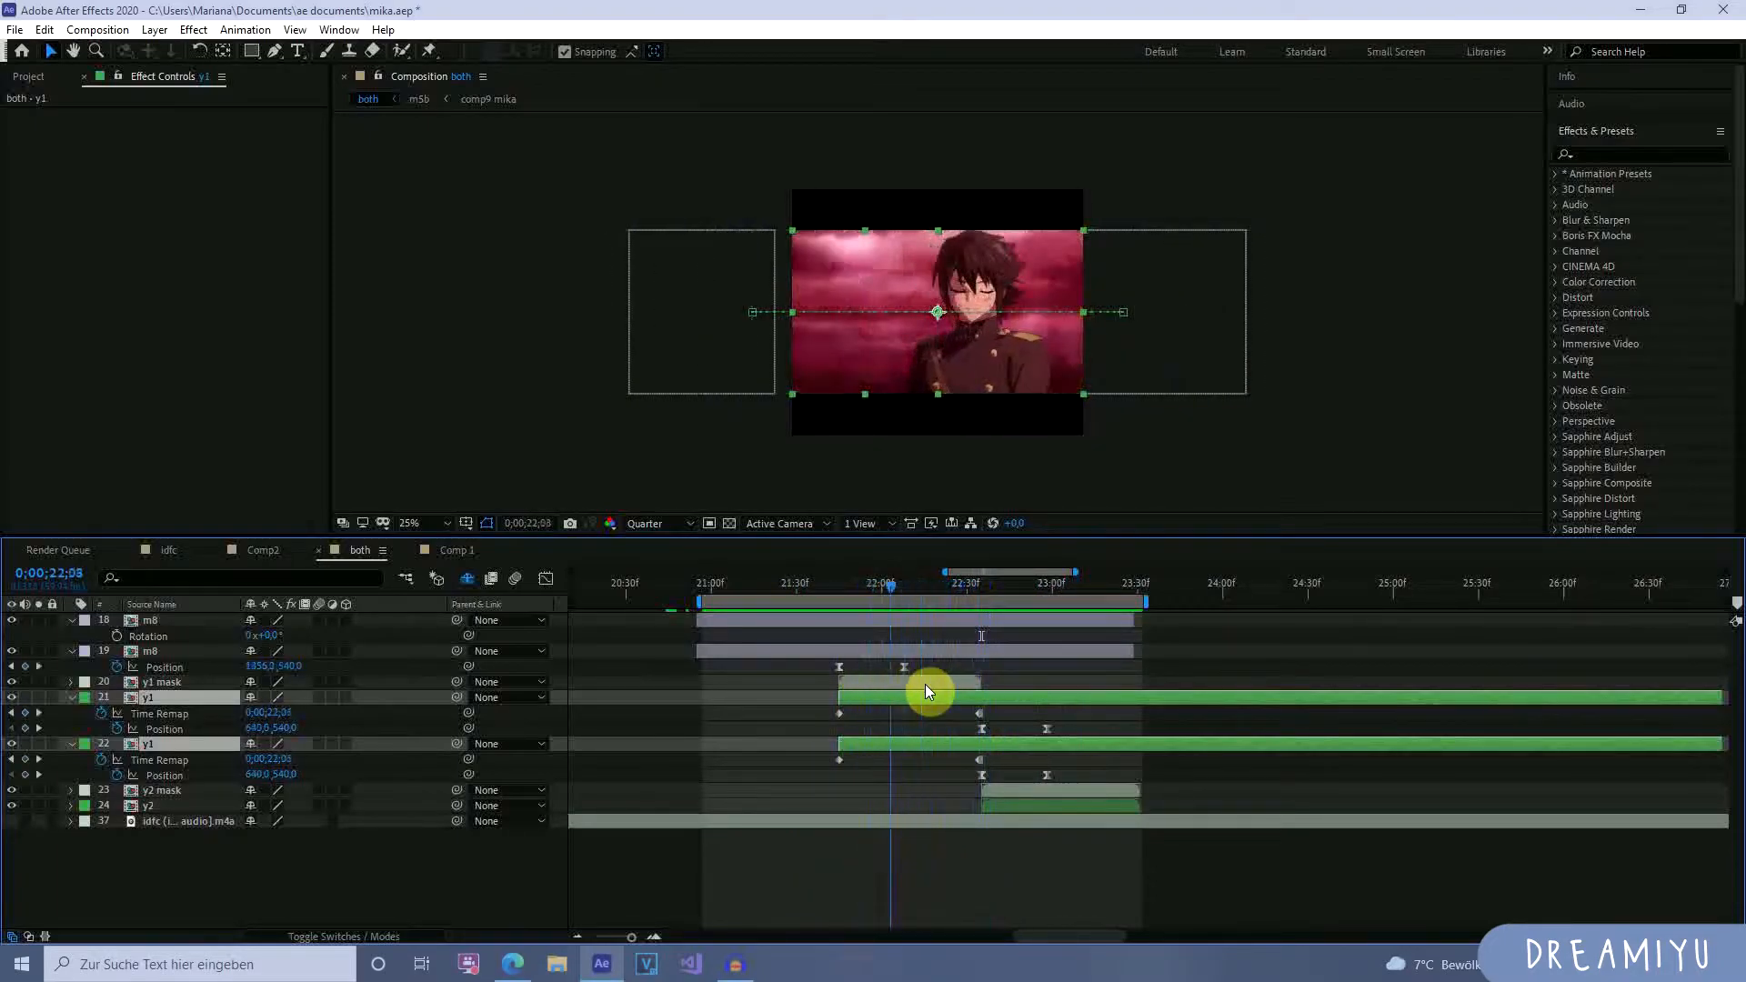
drag(917, 583, 960, 644)
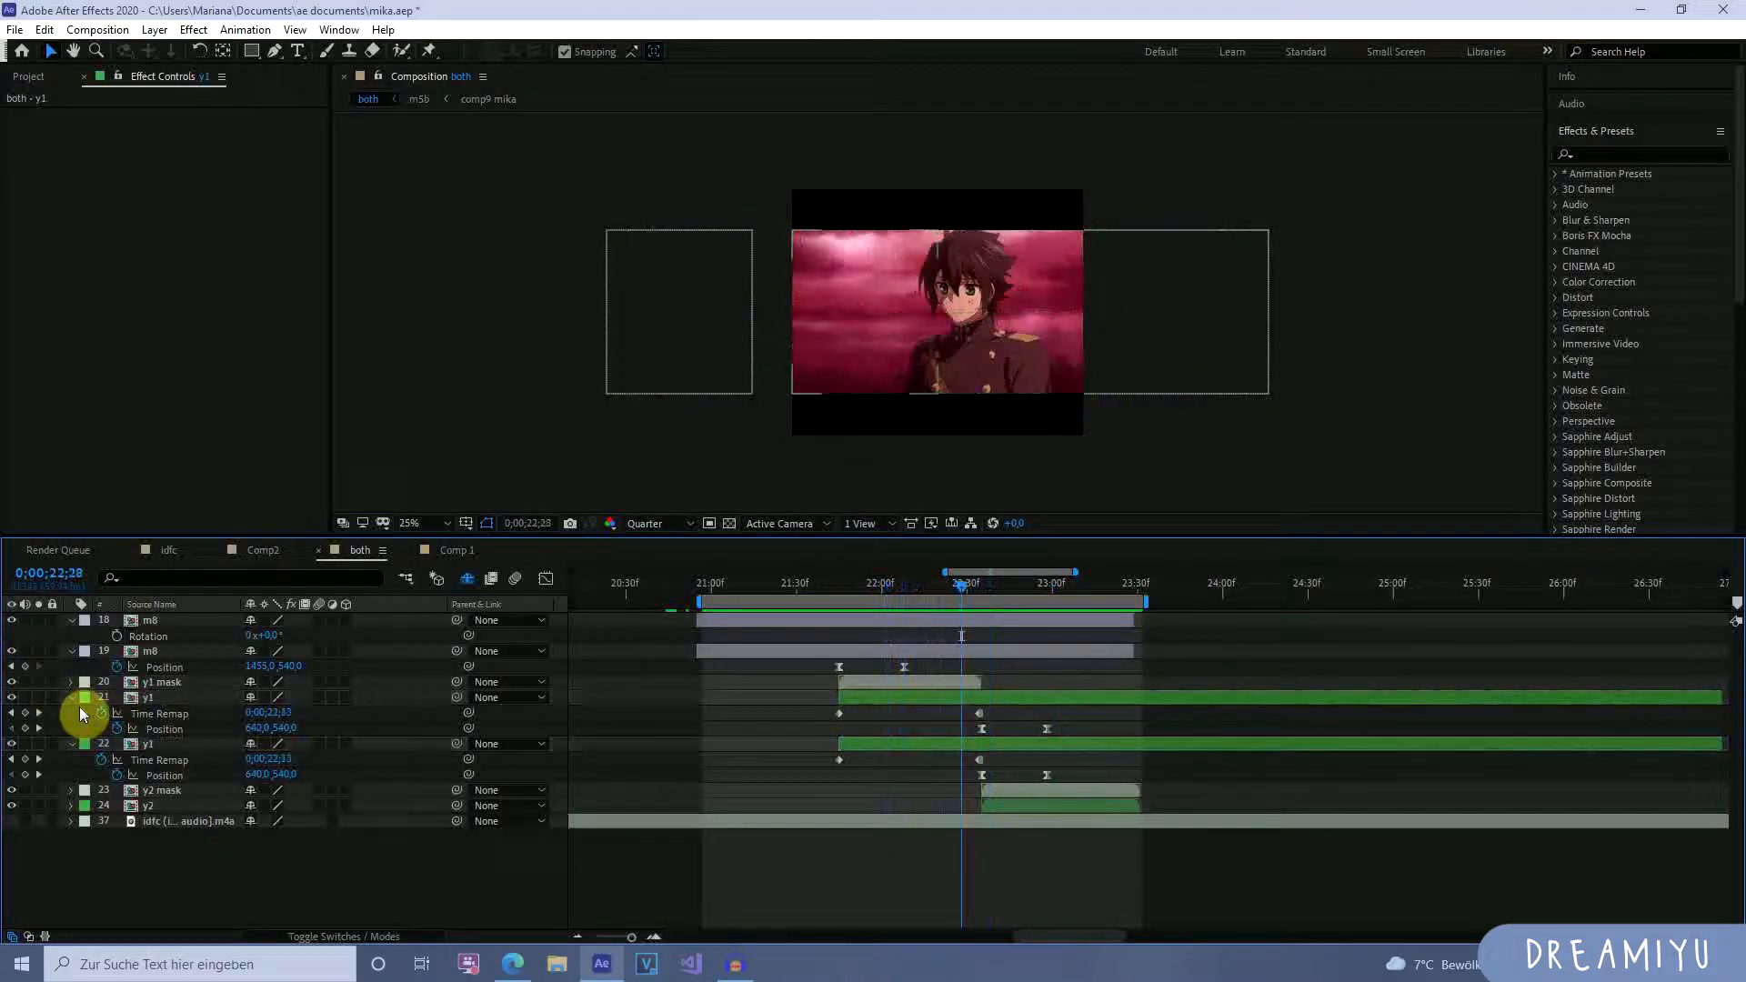
click(173, 684)
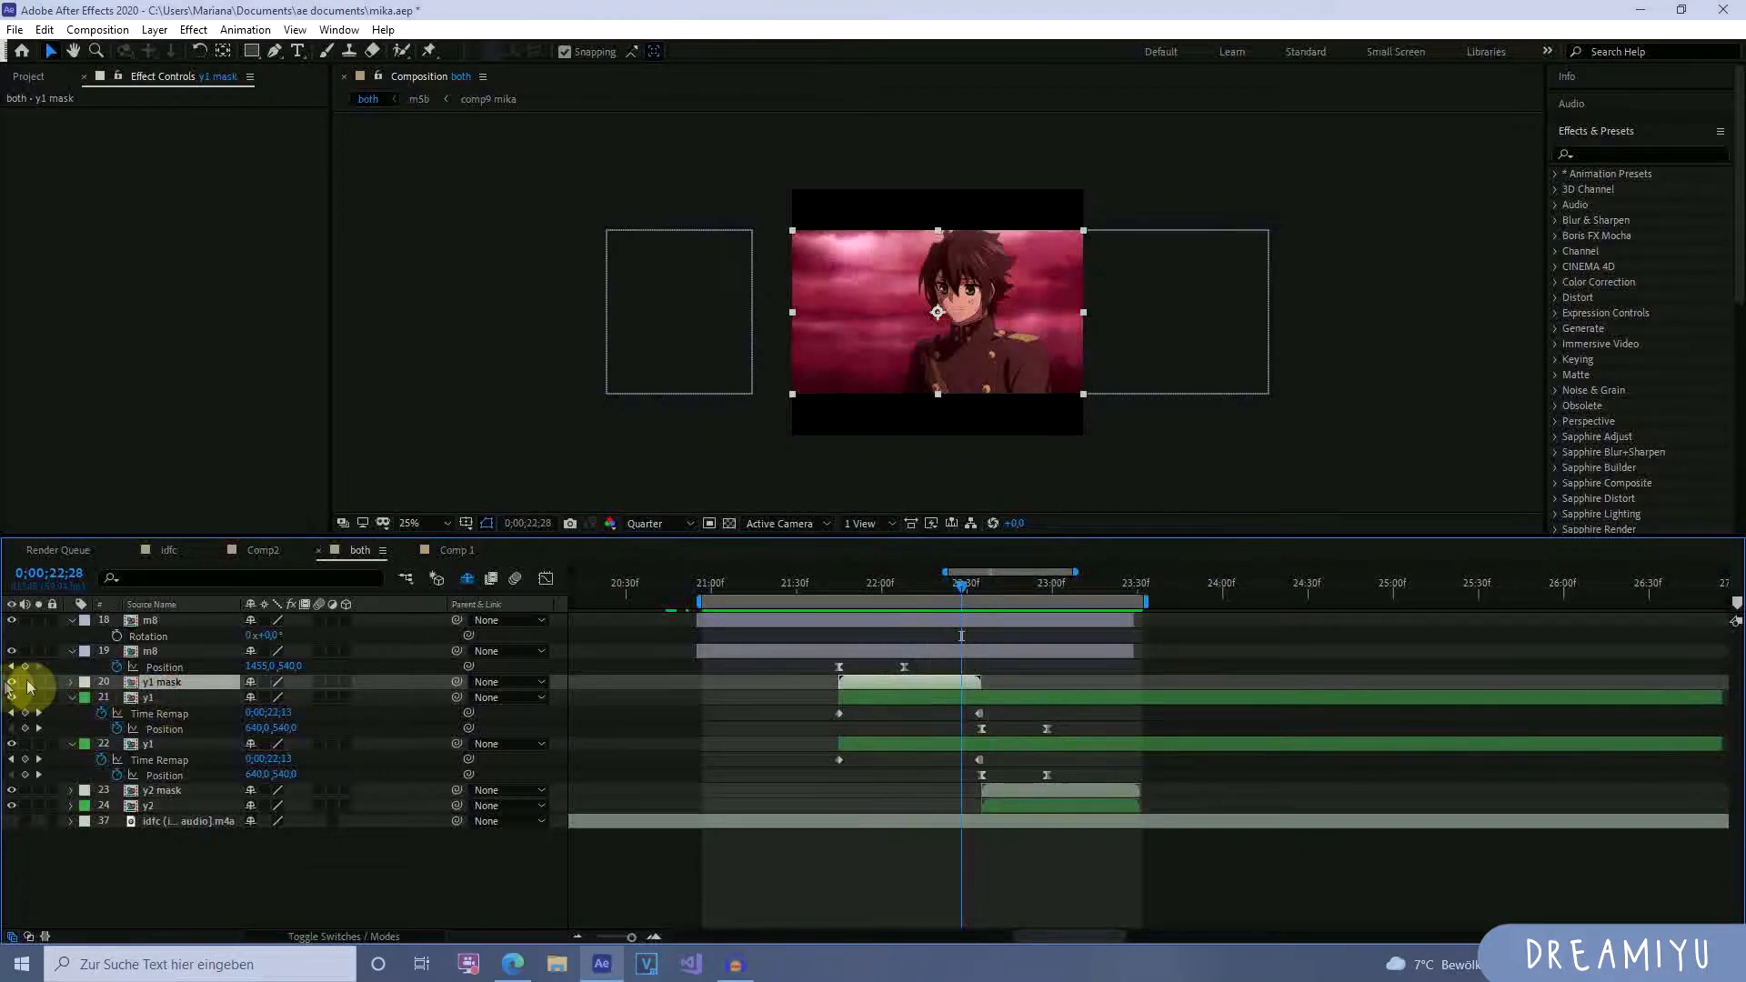
drag(946, 592, 915, 624)
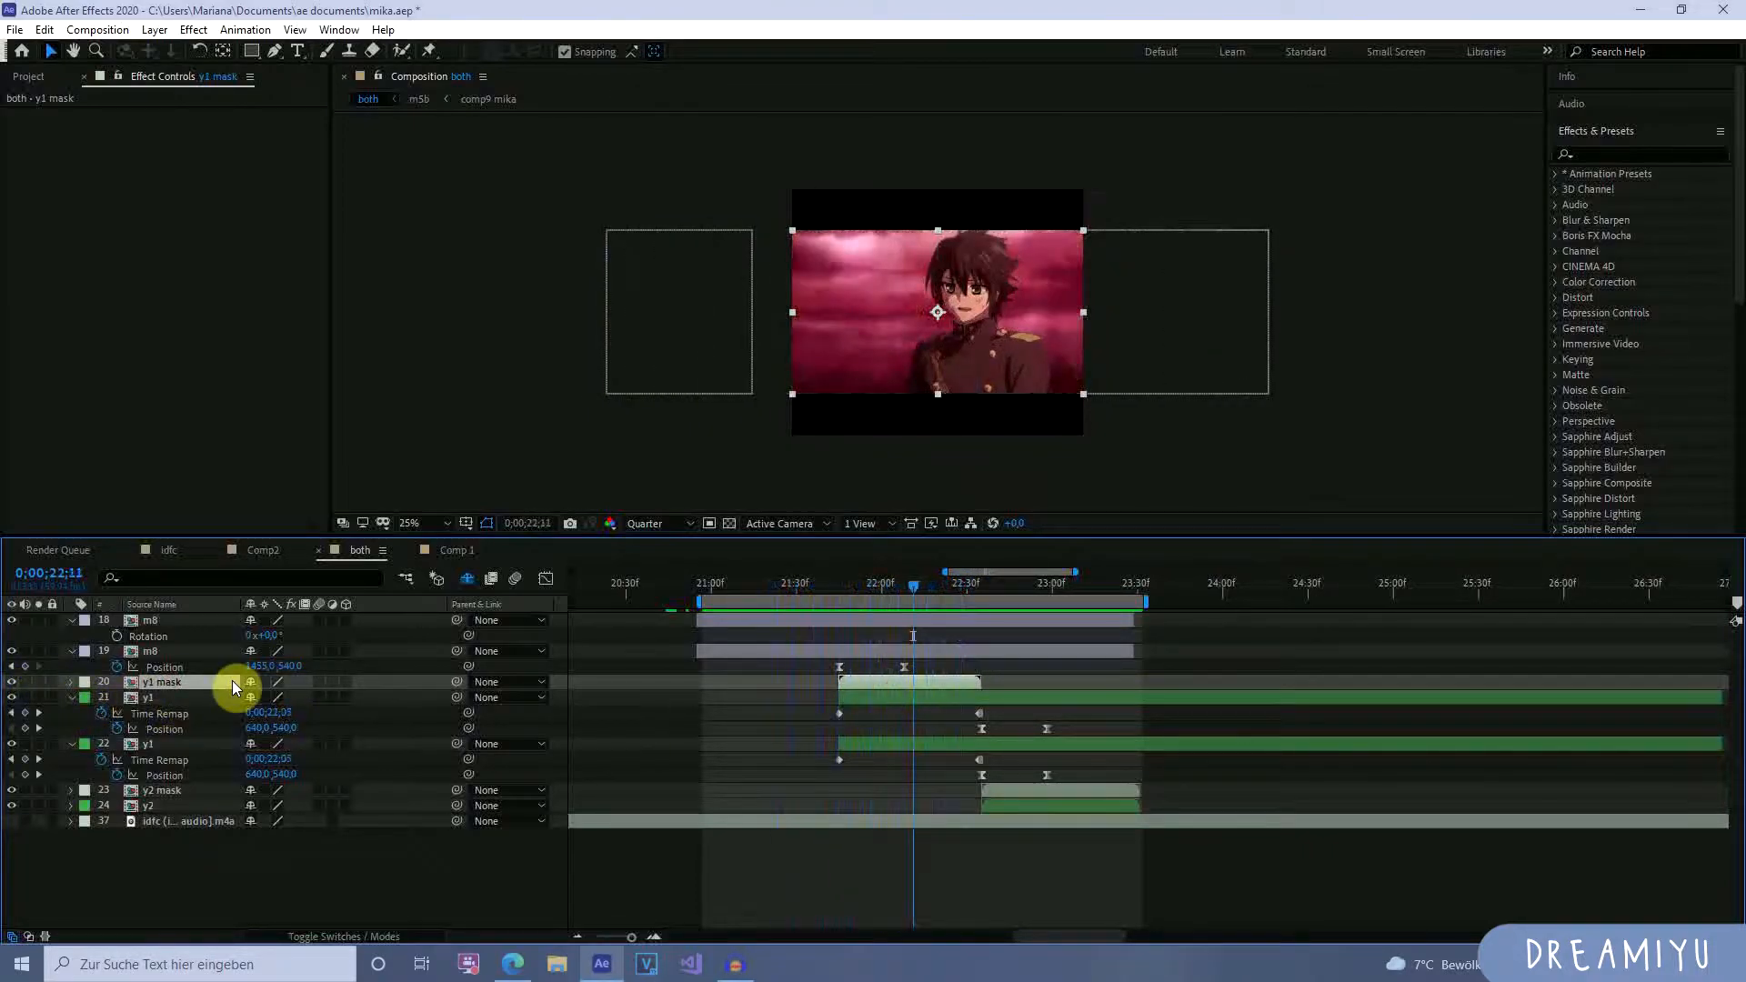
key(space)
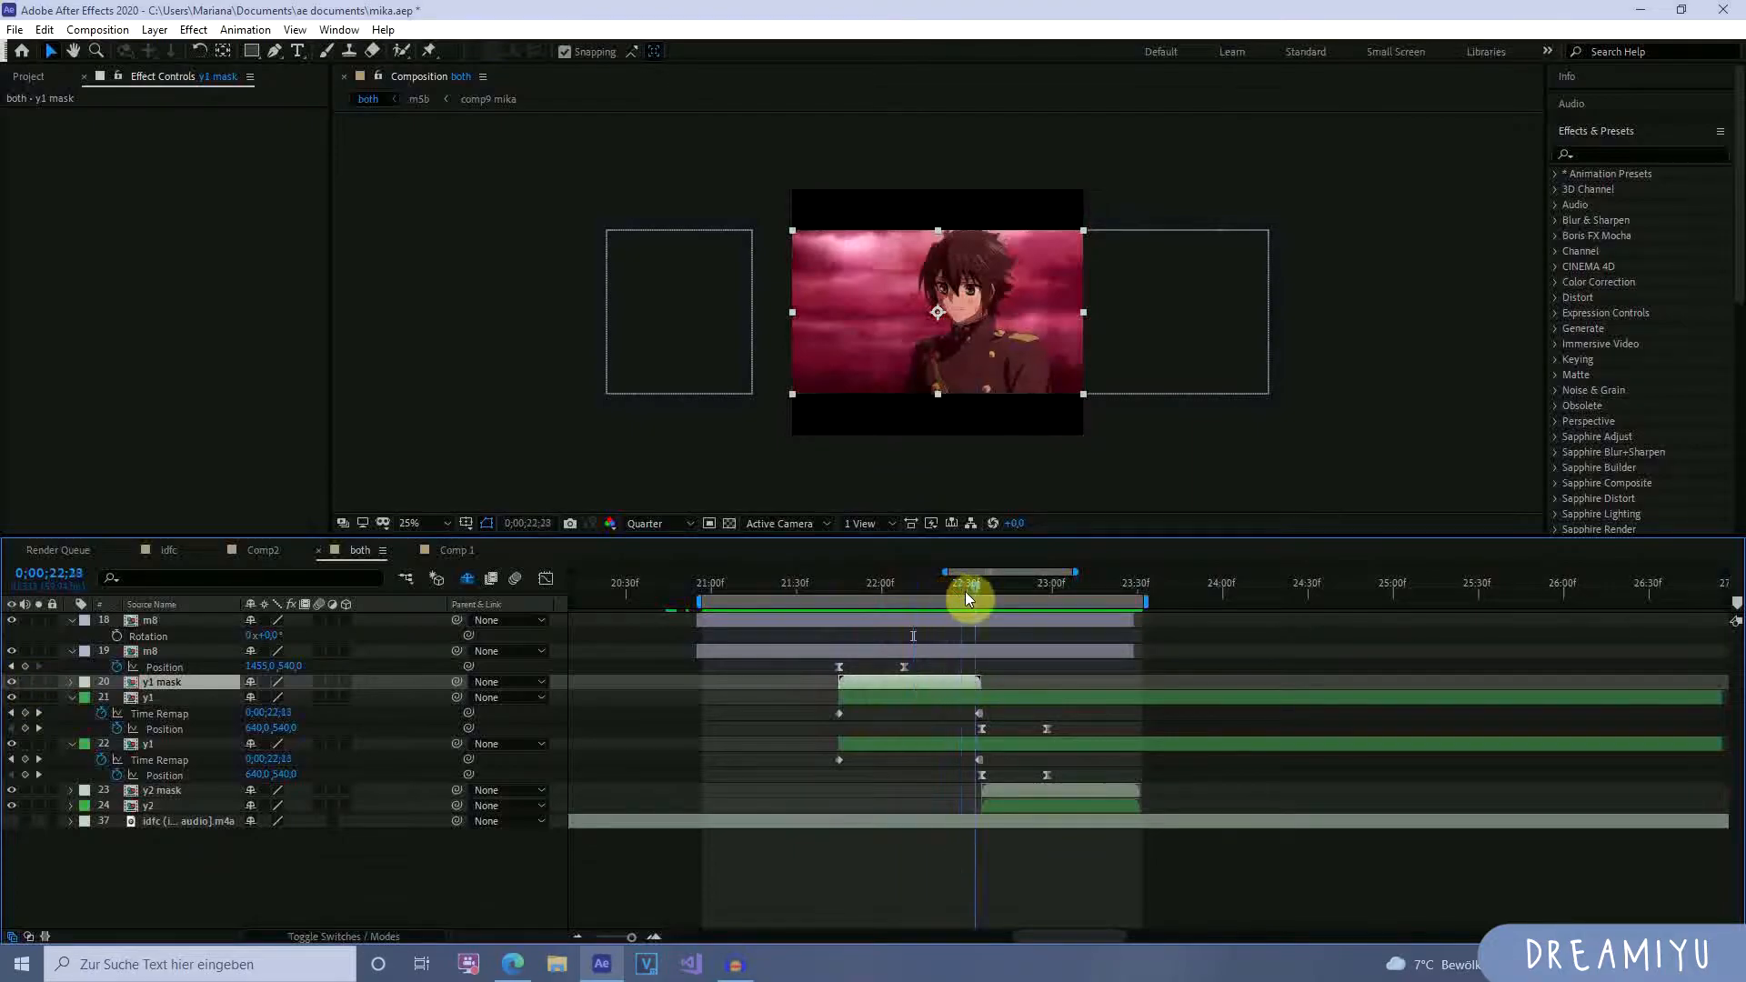
click(1064, 791)
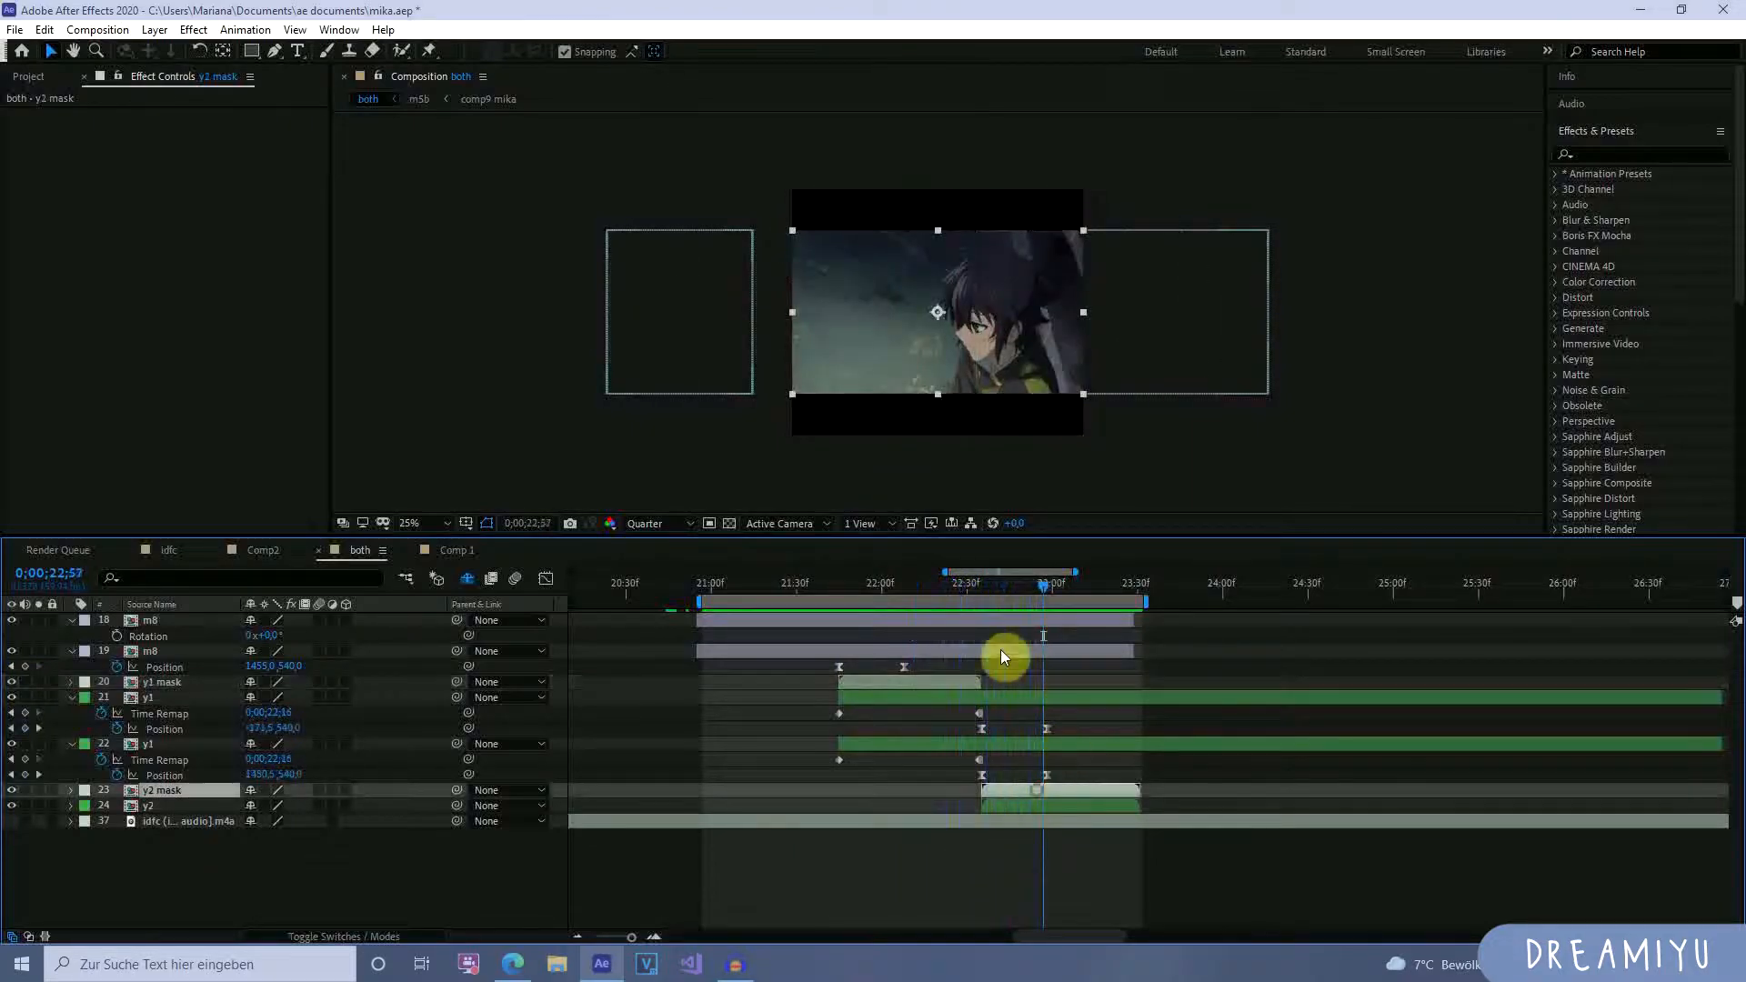
mouse_move(1041, 587)
mouse_down()
mouse_move(982, 591)
mouse_move(1018, 602)
mouse_up()
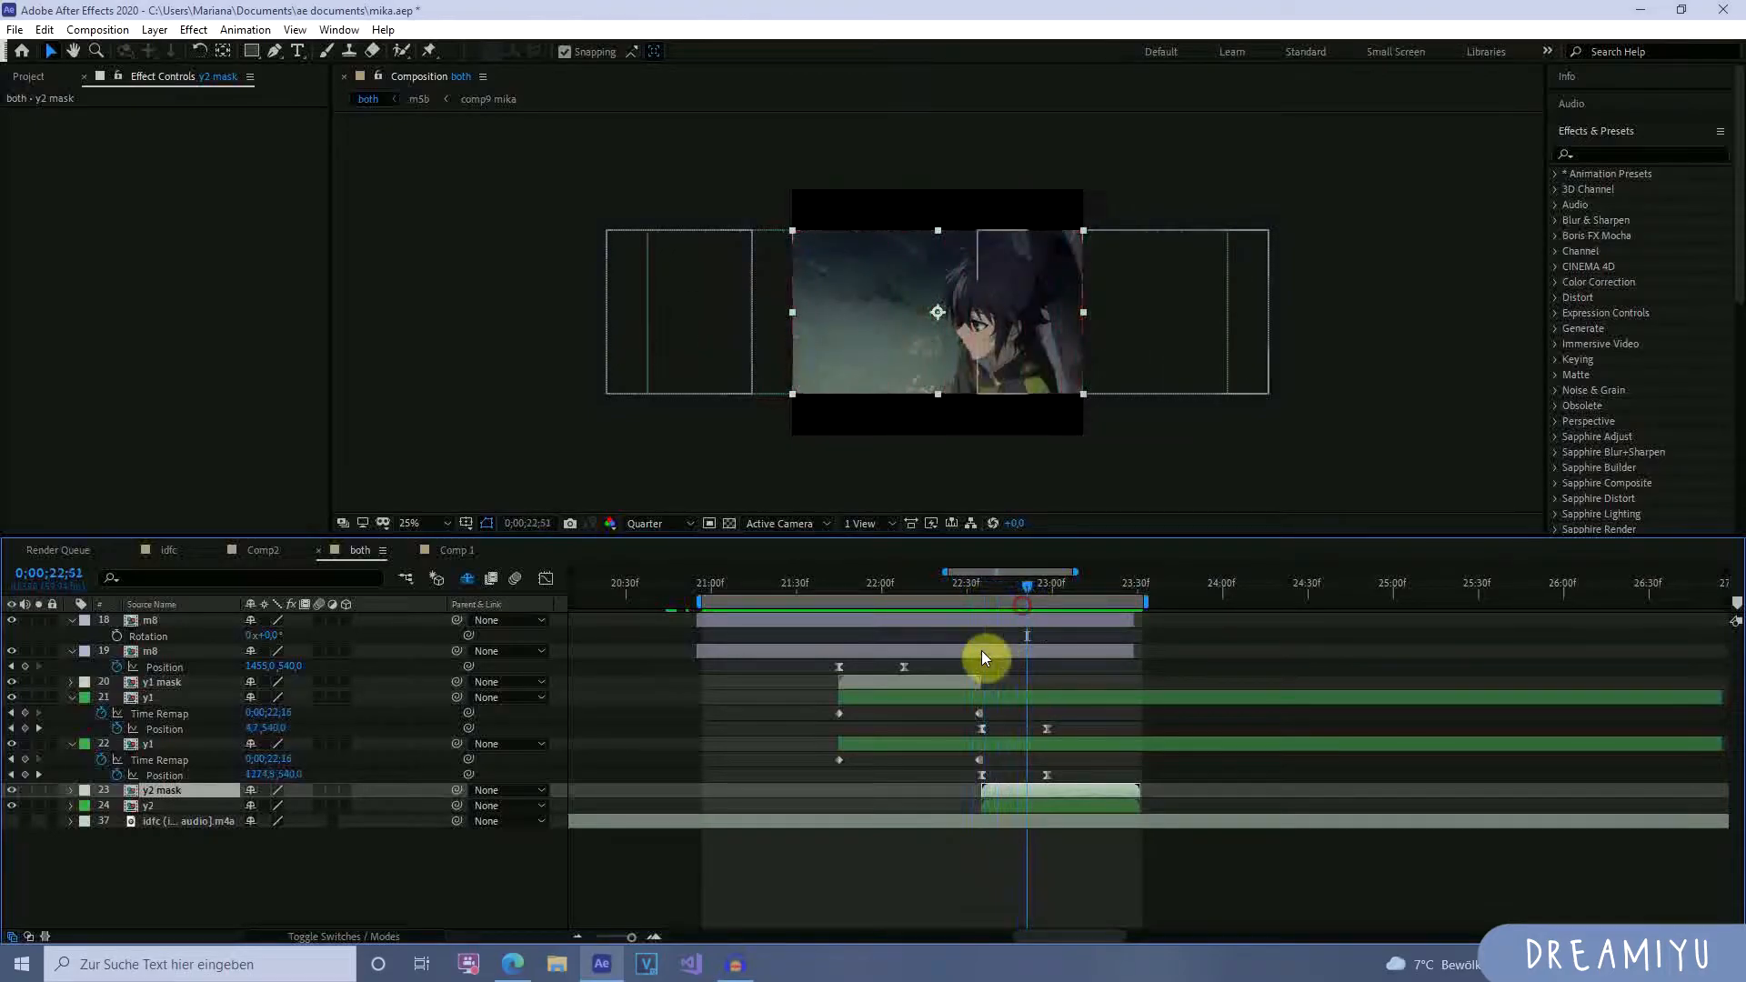
Add 0° Rotation keyframes to the y1 mask layer at the end of the m8 slide and at 0;00;22;35.
click(970, 682)
key(r)
drag(1019, 591, 980, 621)
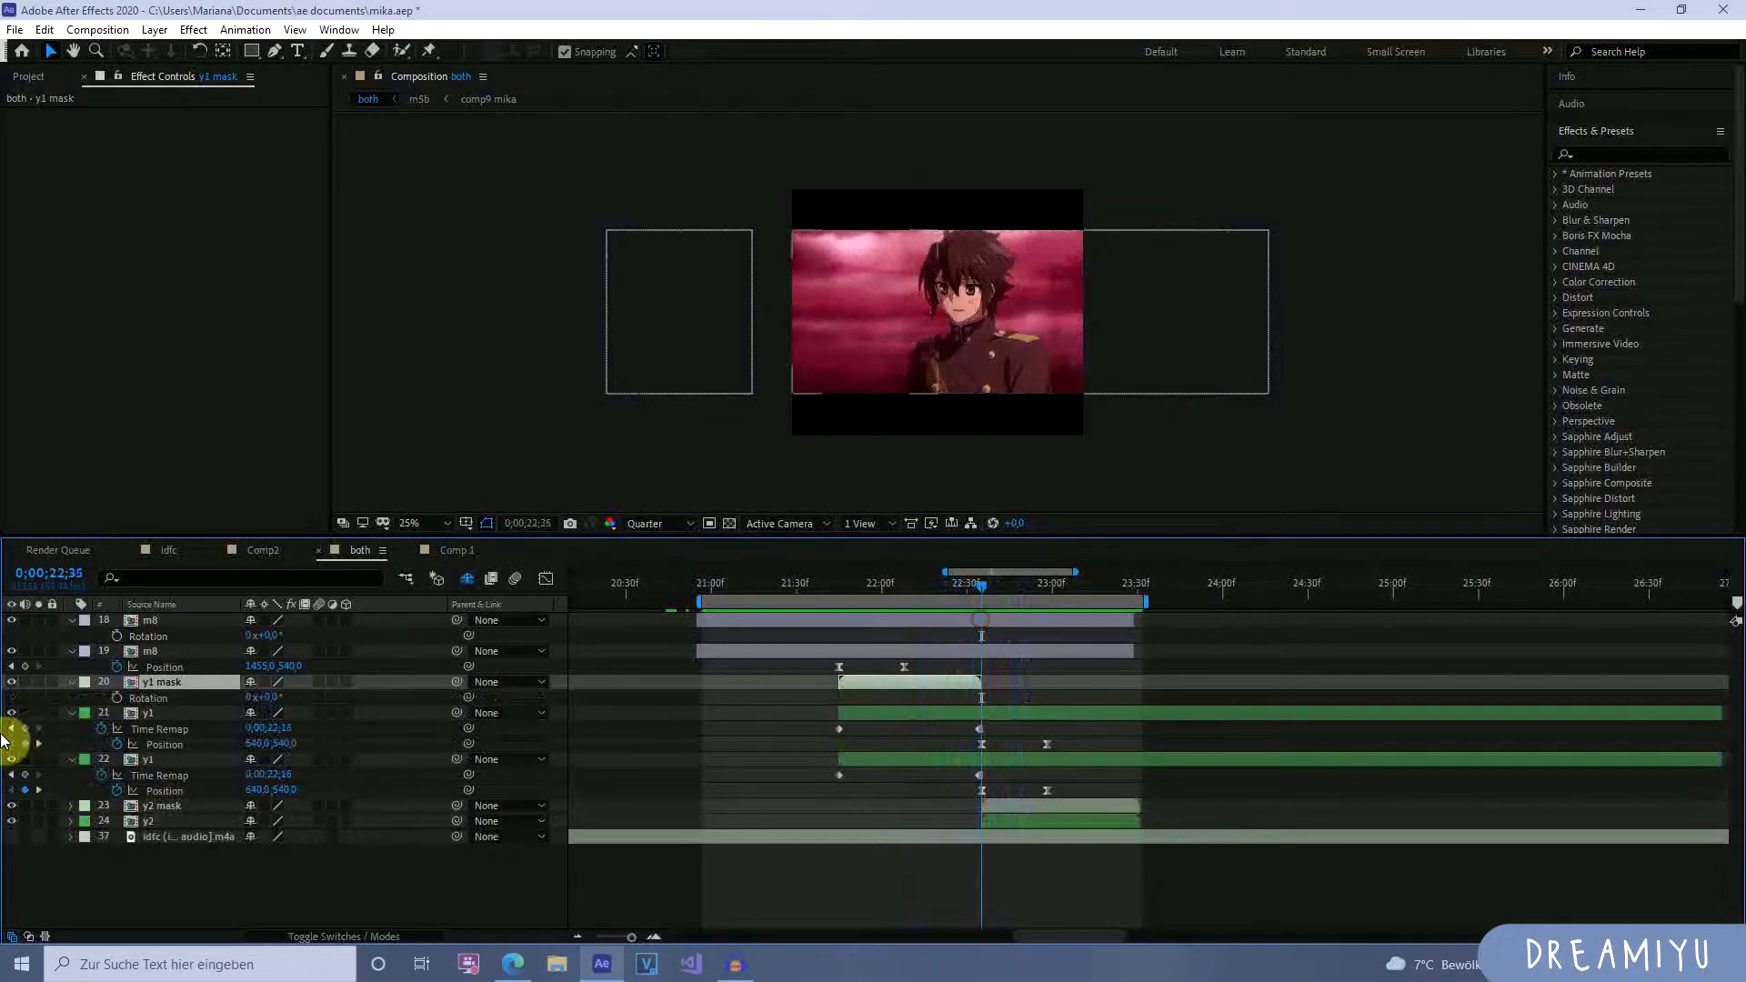
click(116, 698)
drag(979, 698, 902, 699)
click(24, 698)
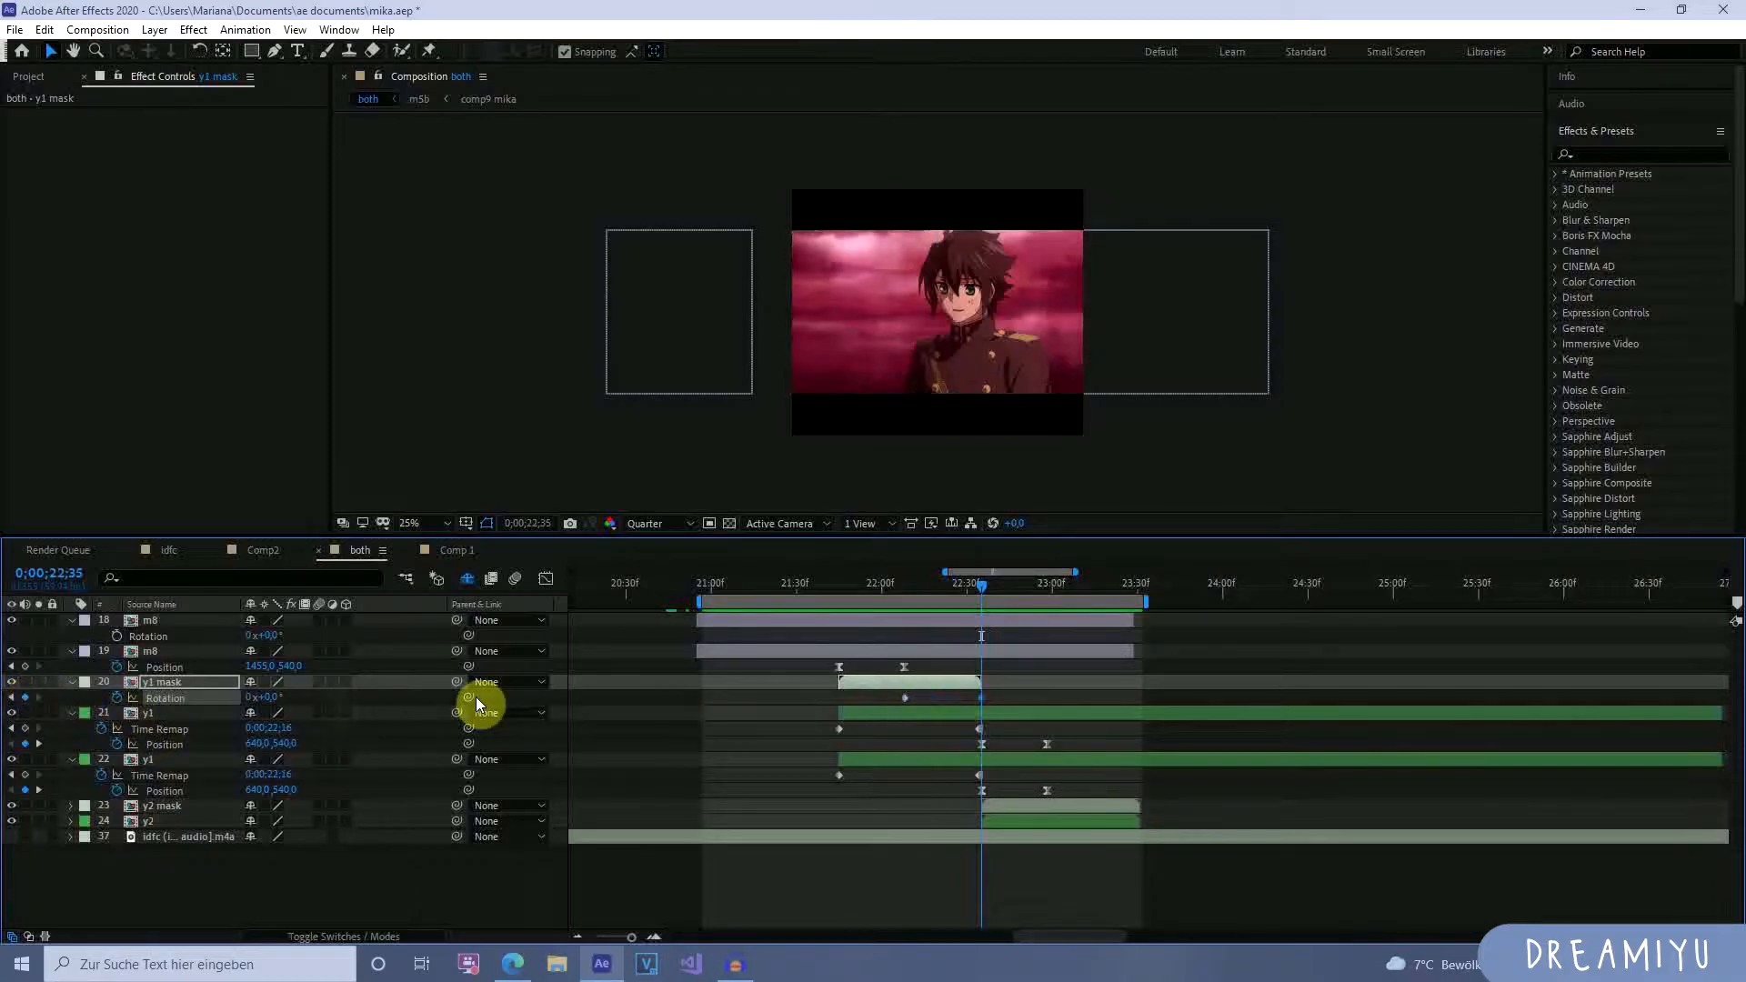
Set the y1 mask's ending Rotation keyframe to 90° and place it at 0;00;22;35.
drag(272, 702, 297, 704)
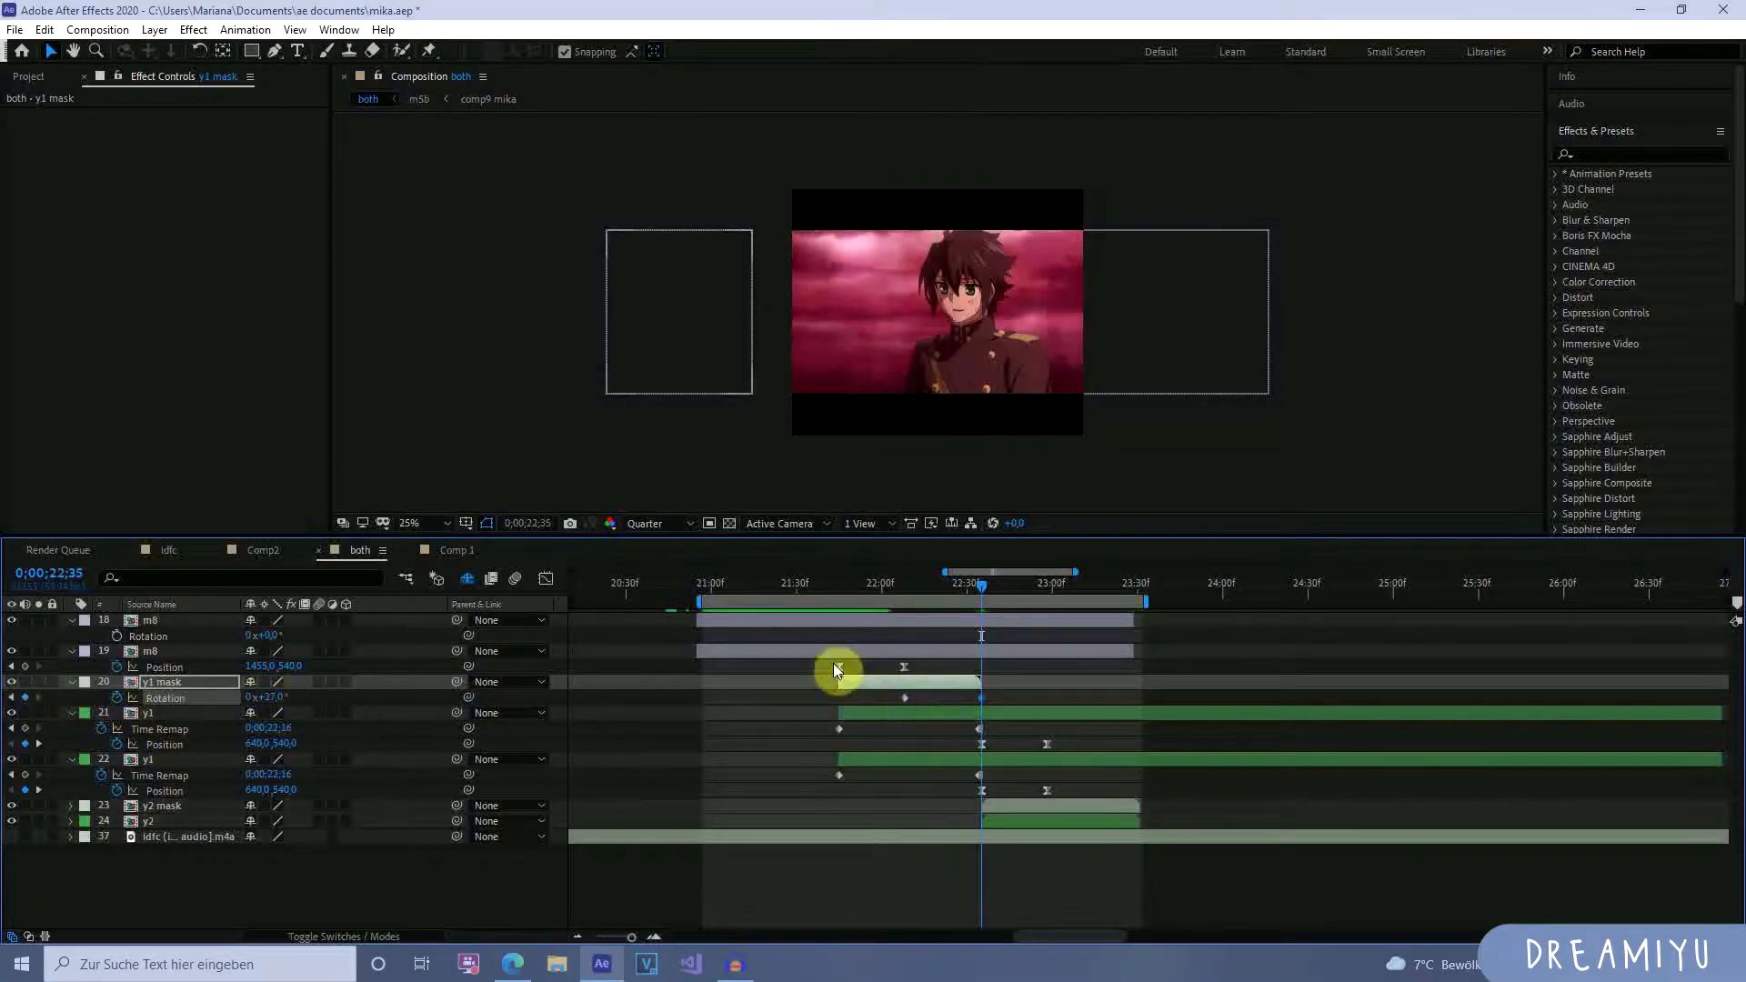
click(971, 588)
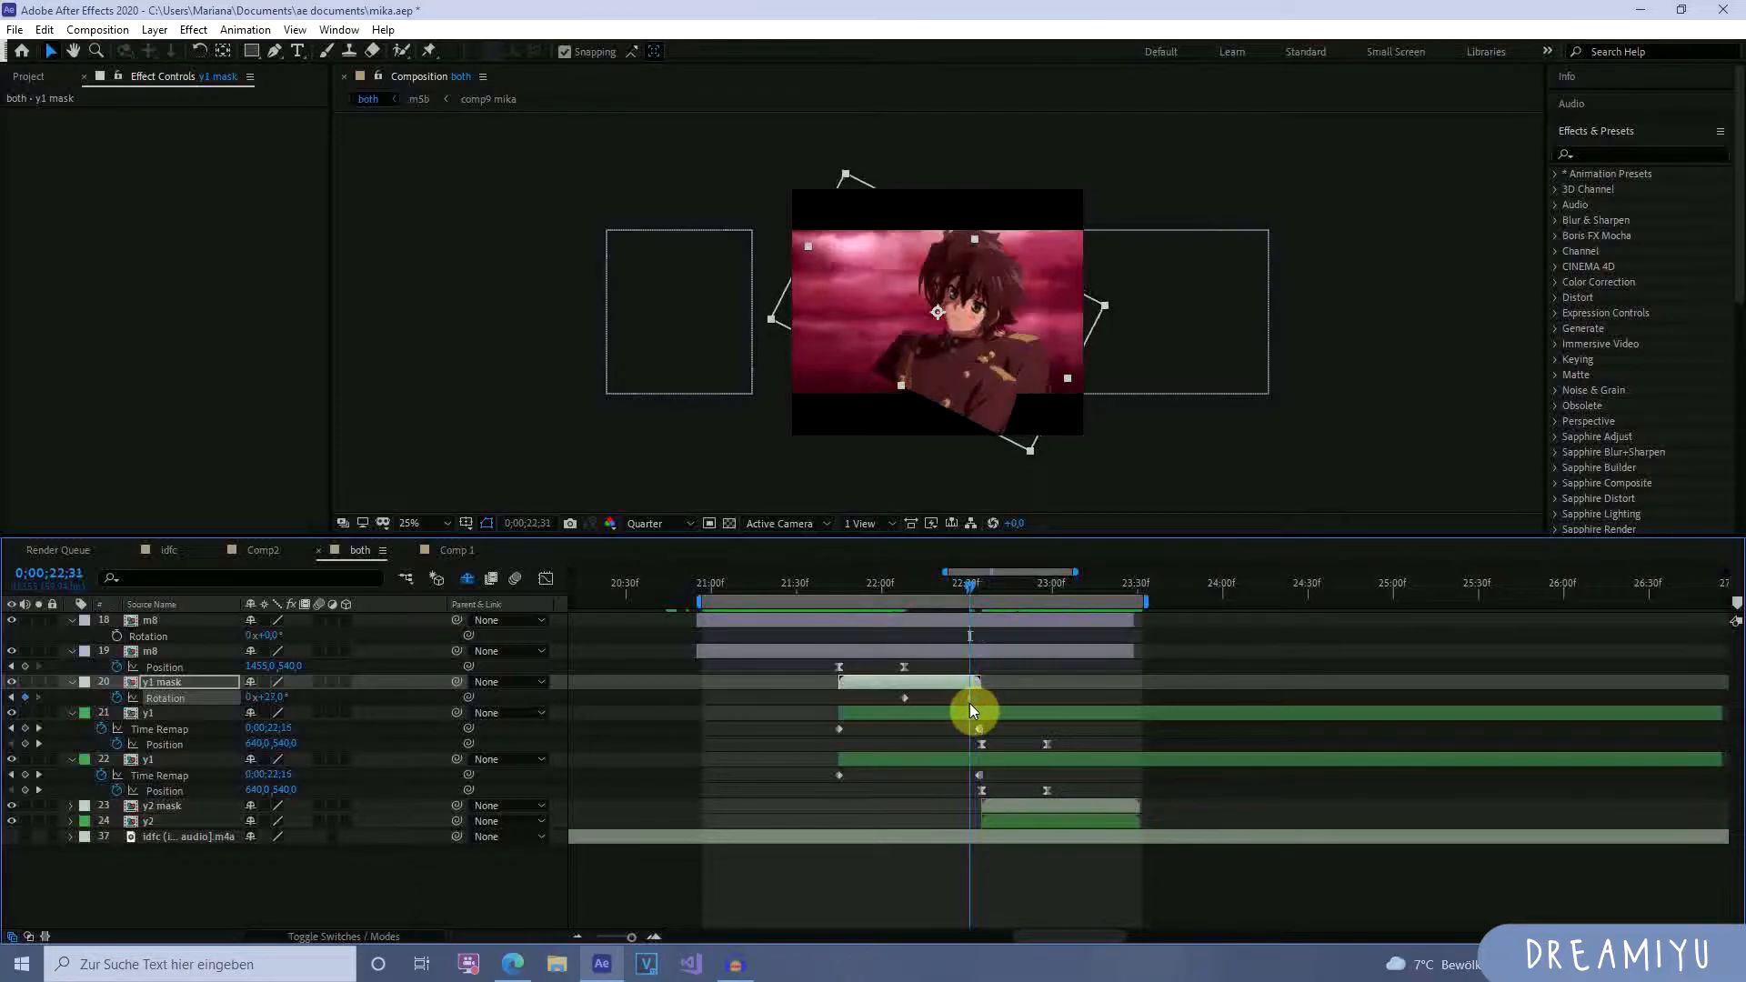
mouse_move(300, 700)
mouse_down()
mouse_move(382, 708)
mouse_move(273, 703)
mouse_up()
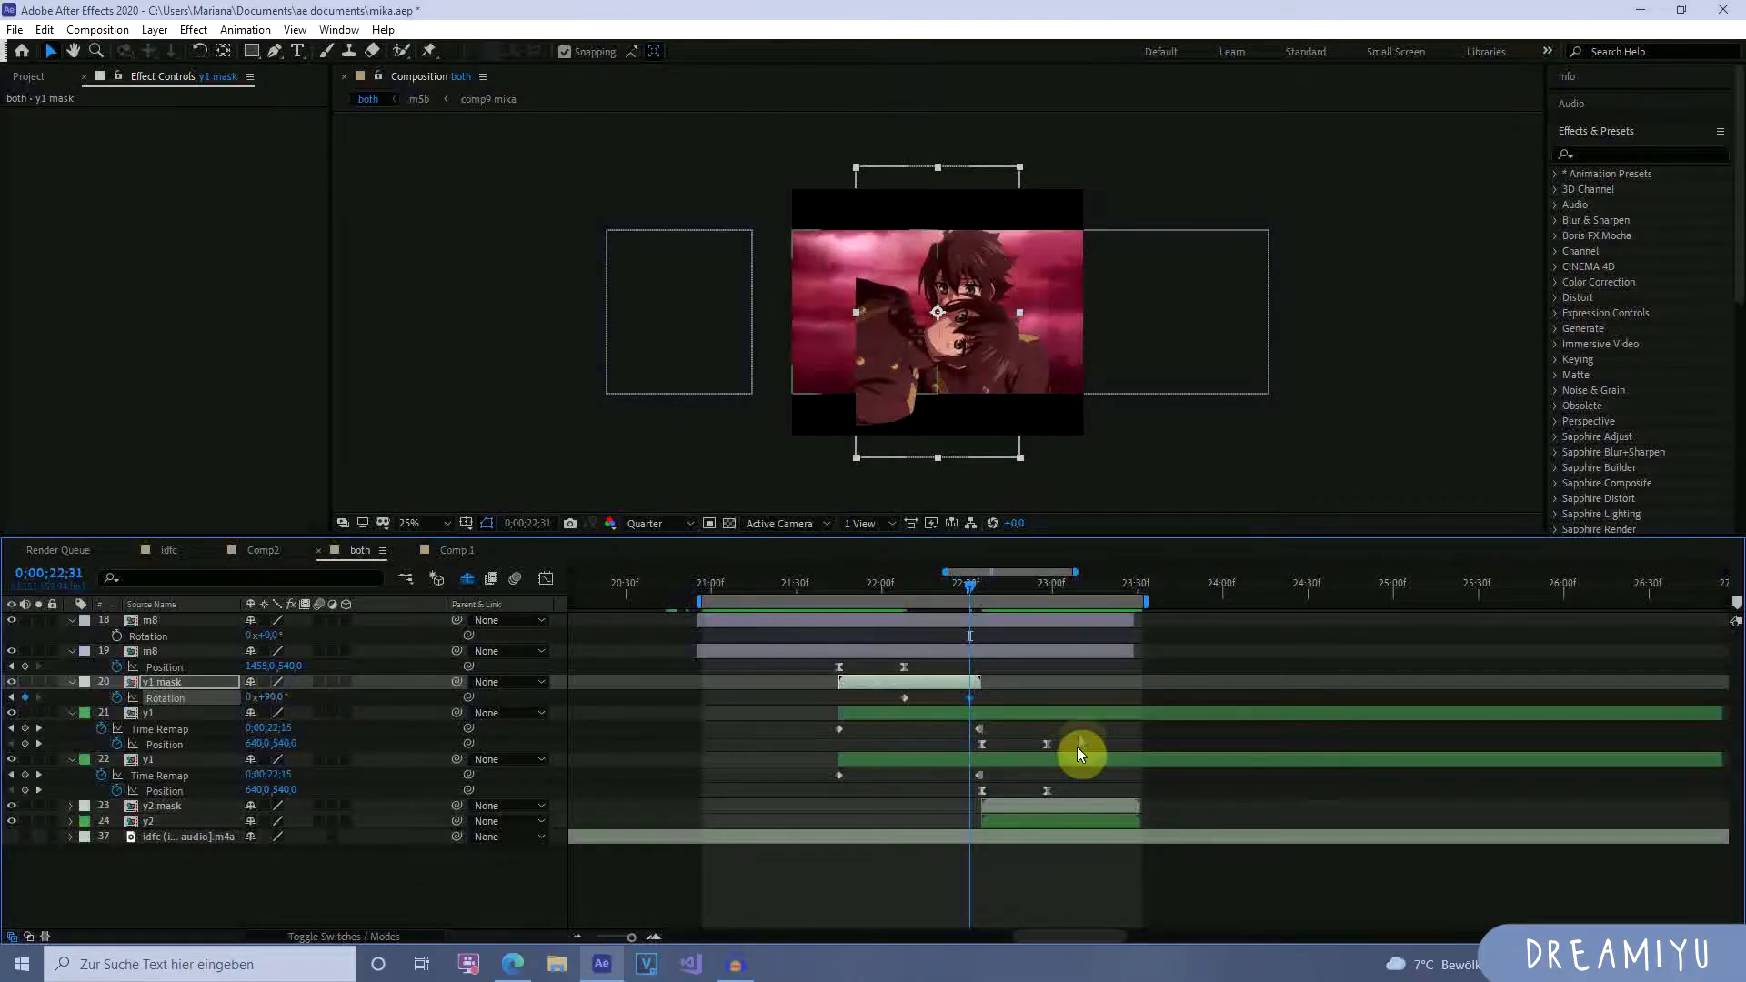
drag(969, 698, 981, 705)
Apply Easy Ease to both Rotation keyframes of the y1 mask in the value graph.
drag(888, 708, 1001, 693)
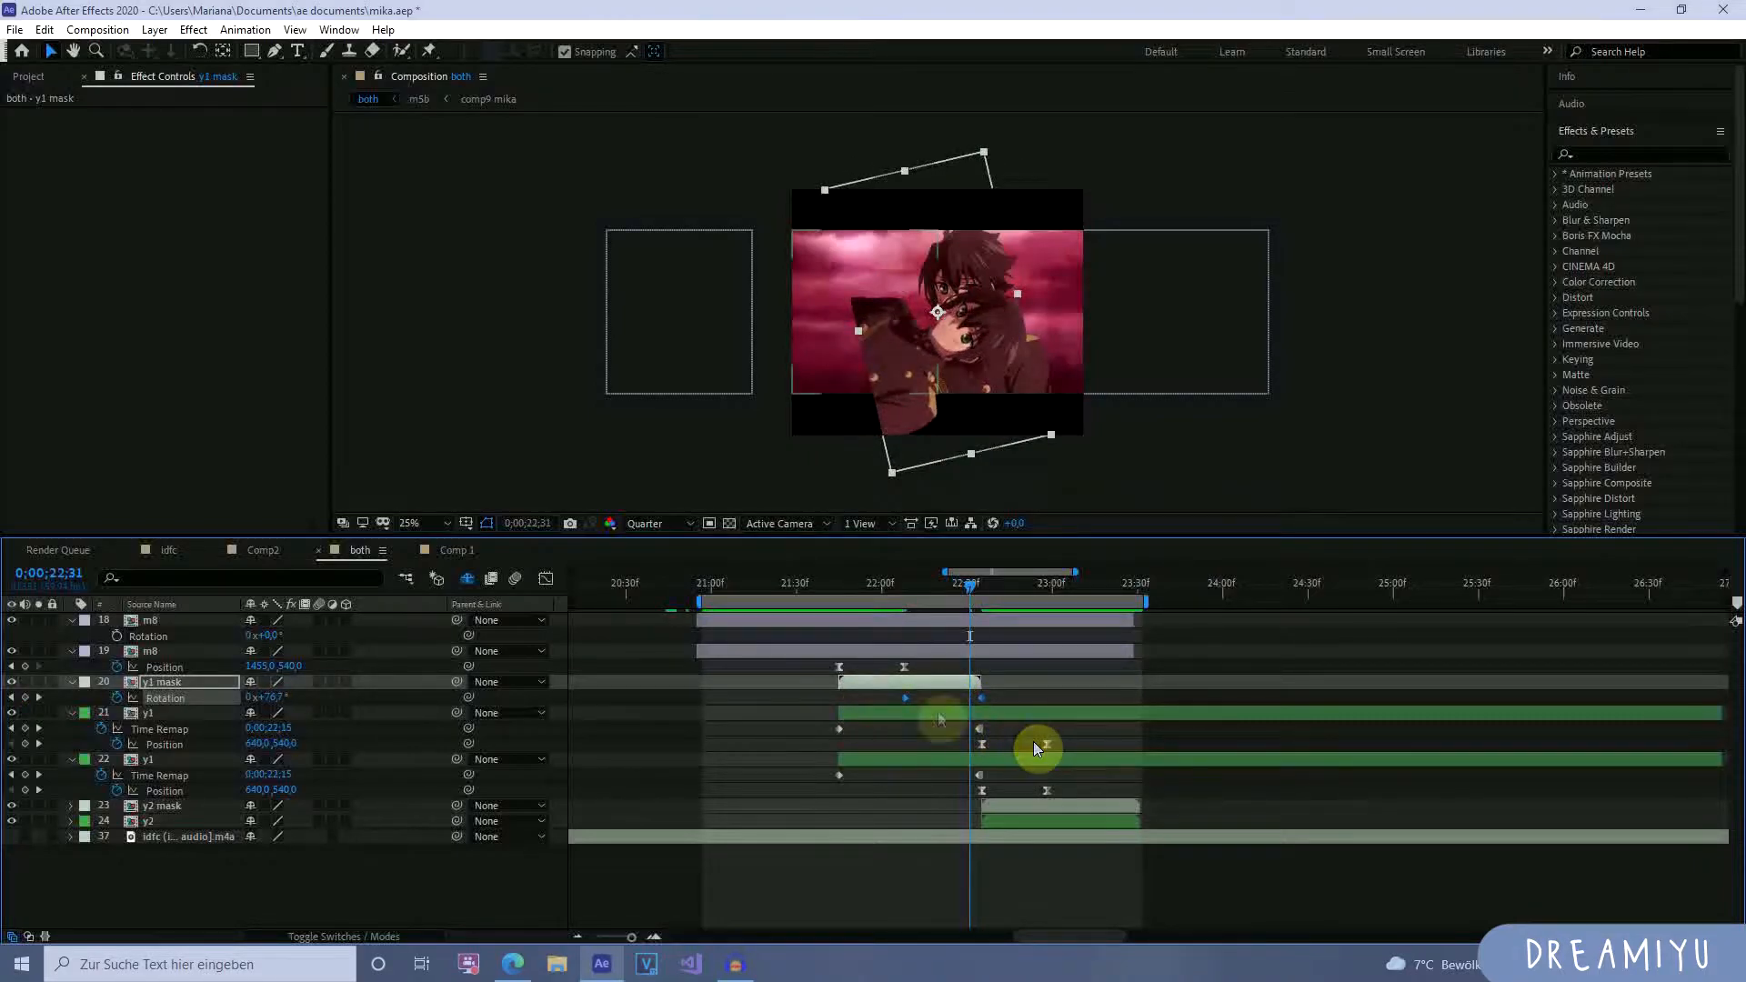
click(543, 580)
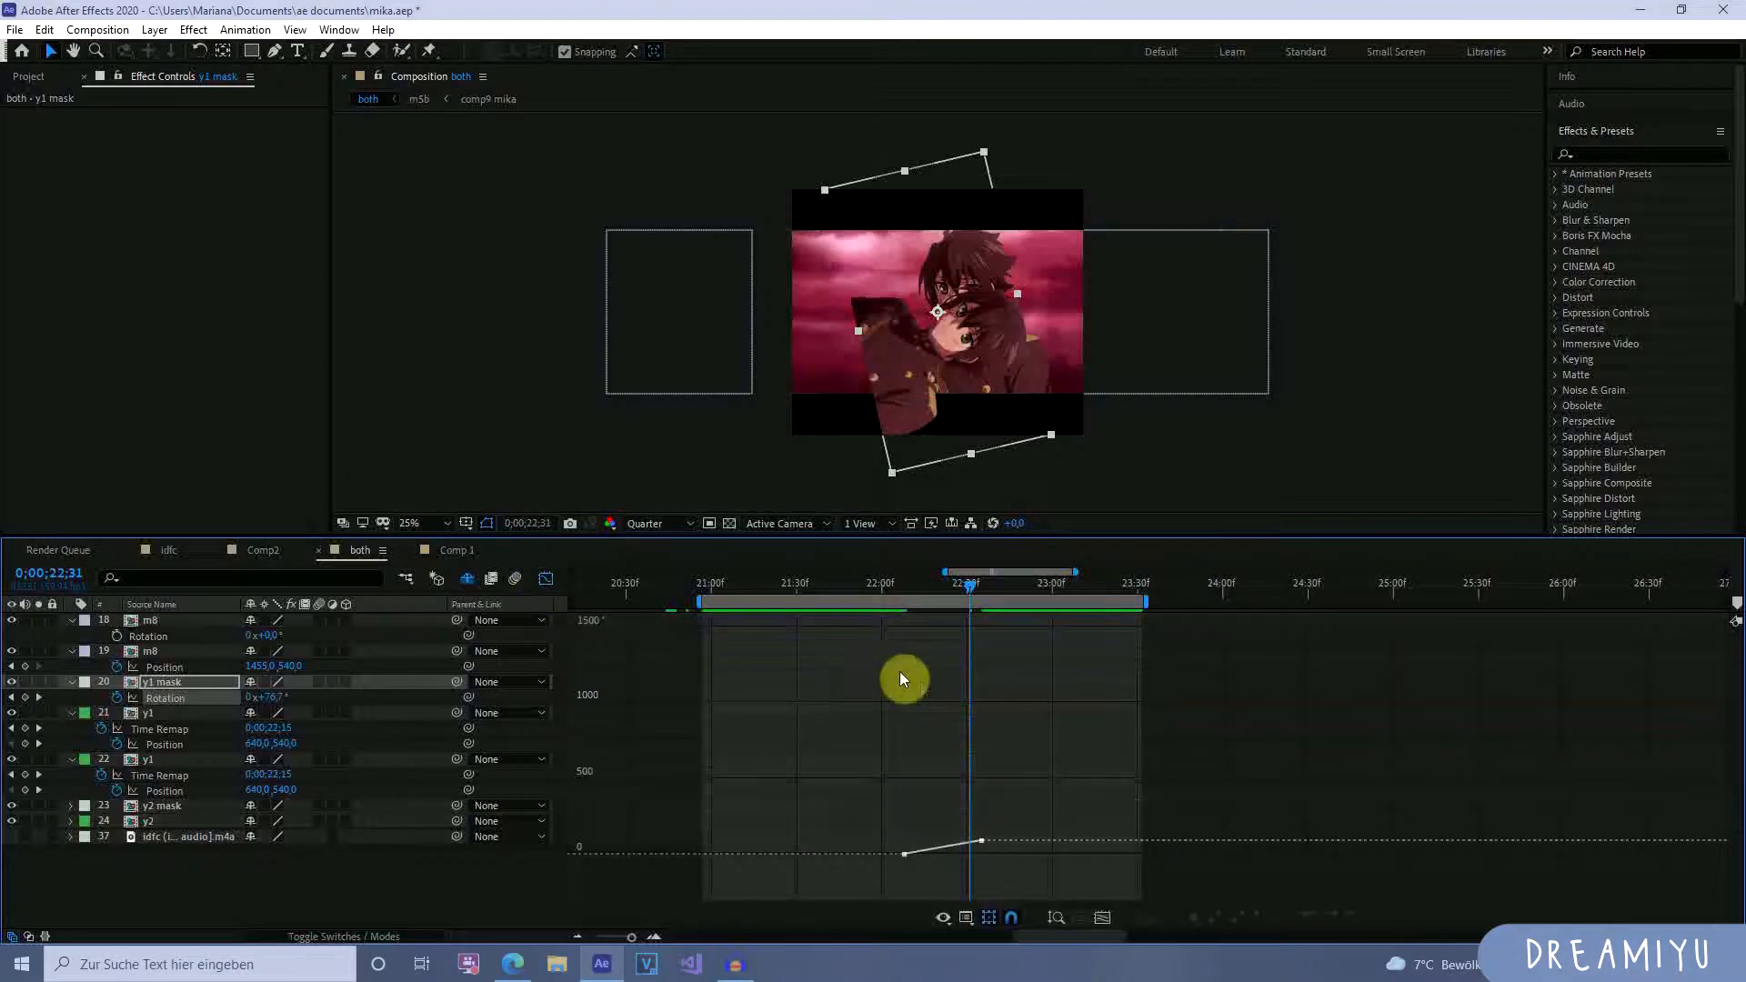
drag(862, 784, 1098, 915)
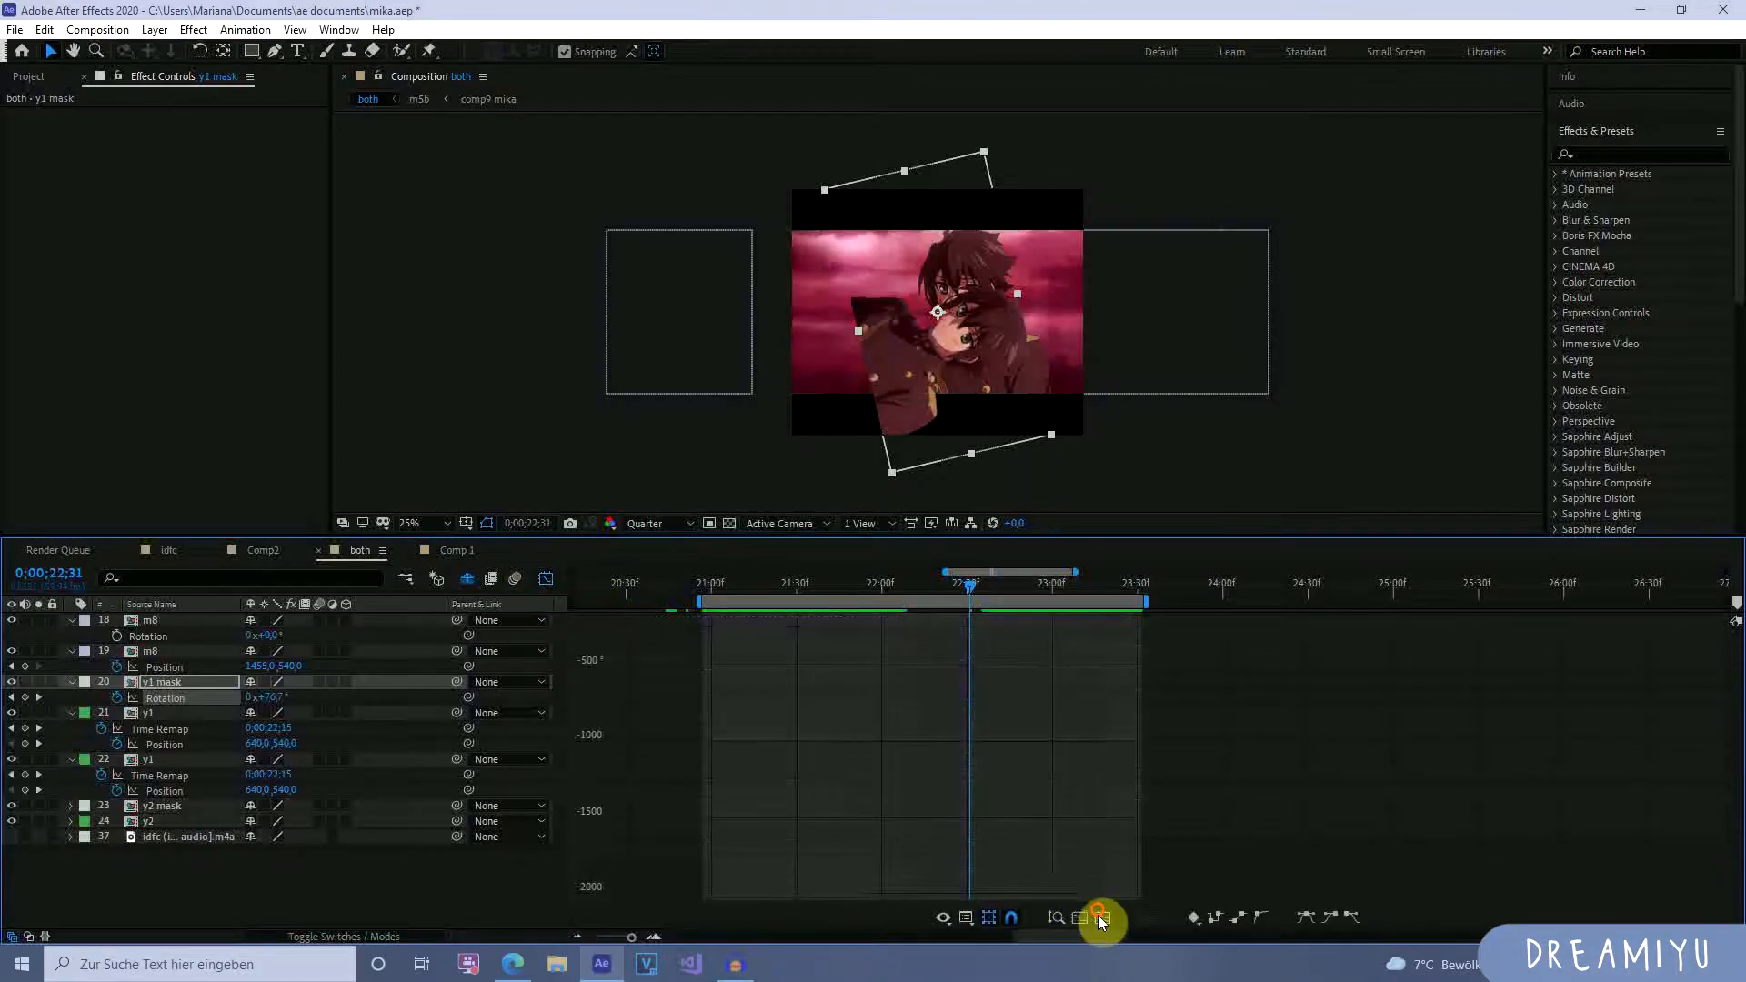
scroll(993, 784, up, 3)
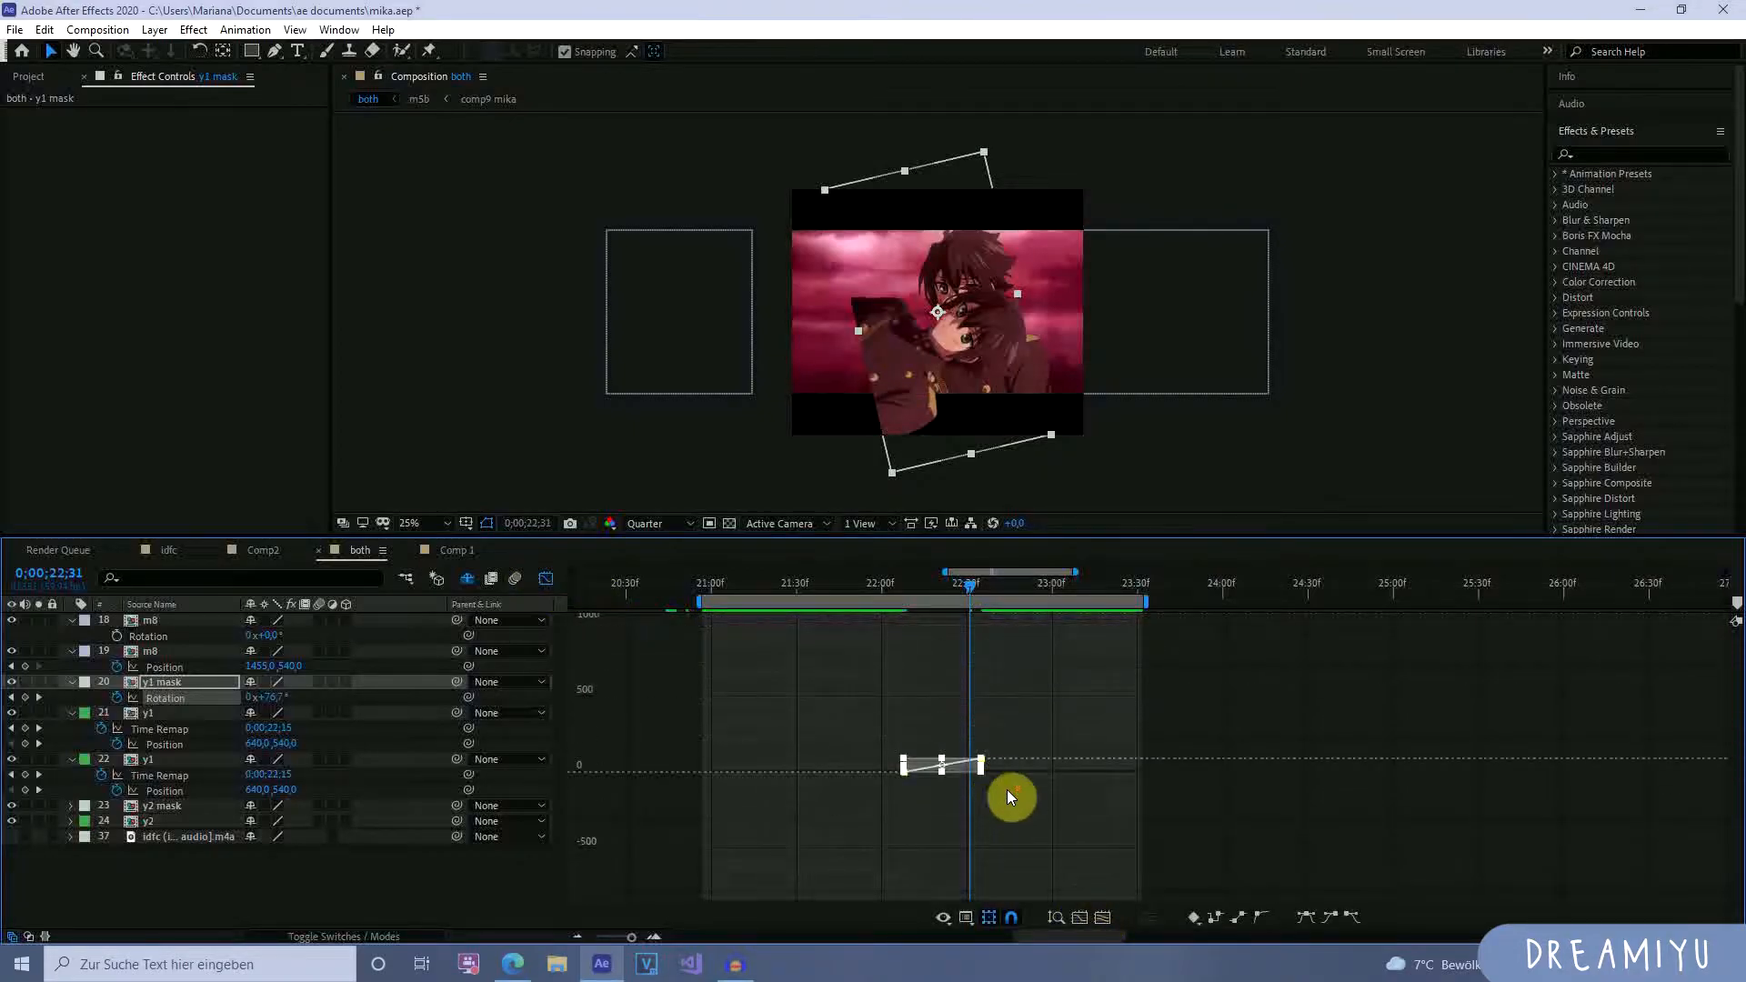
click(1306, 919)
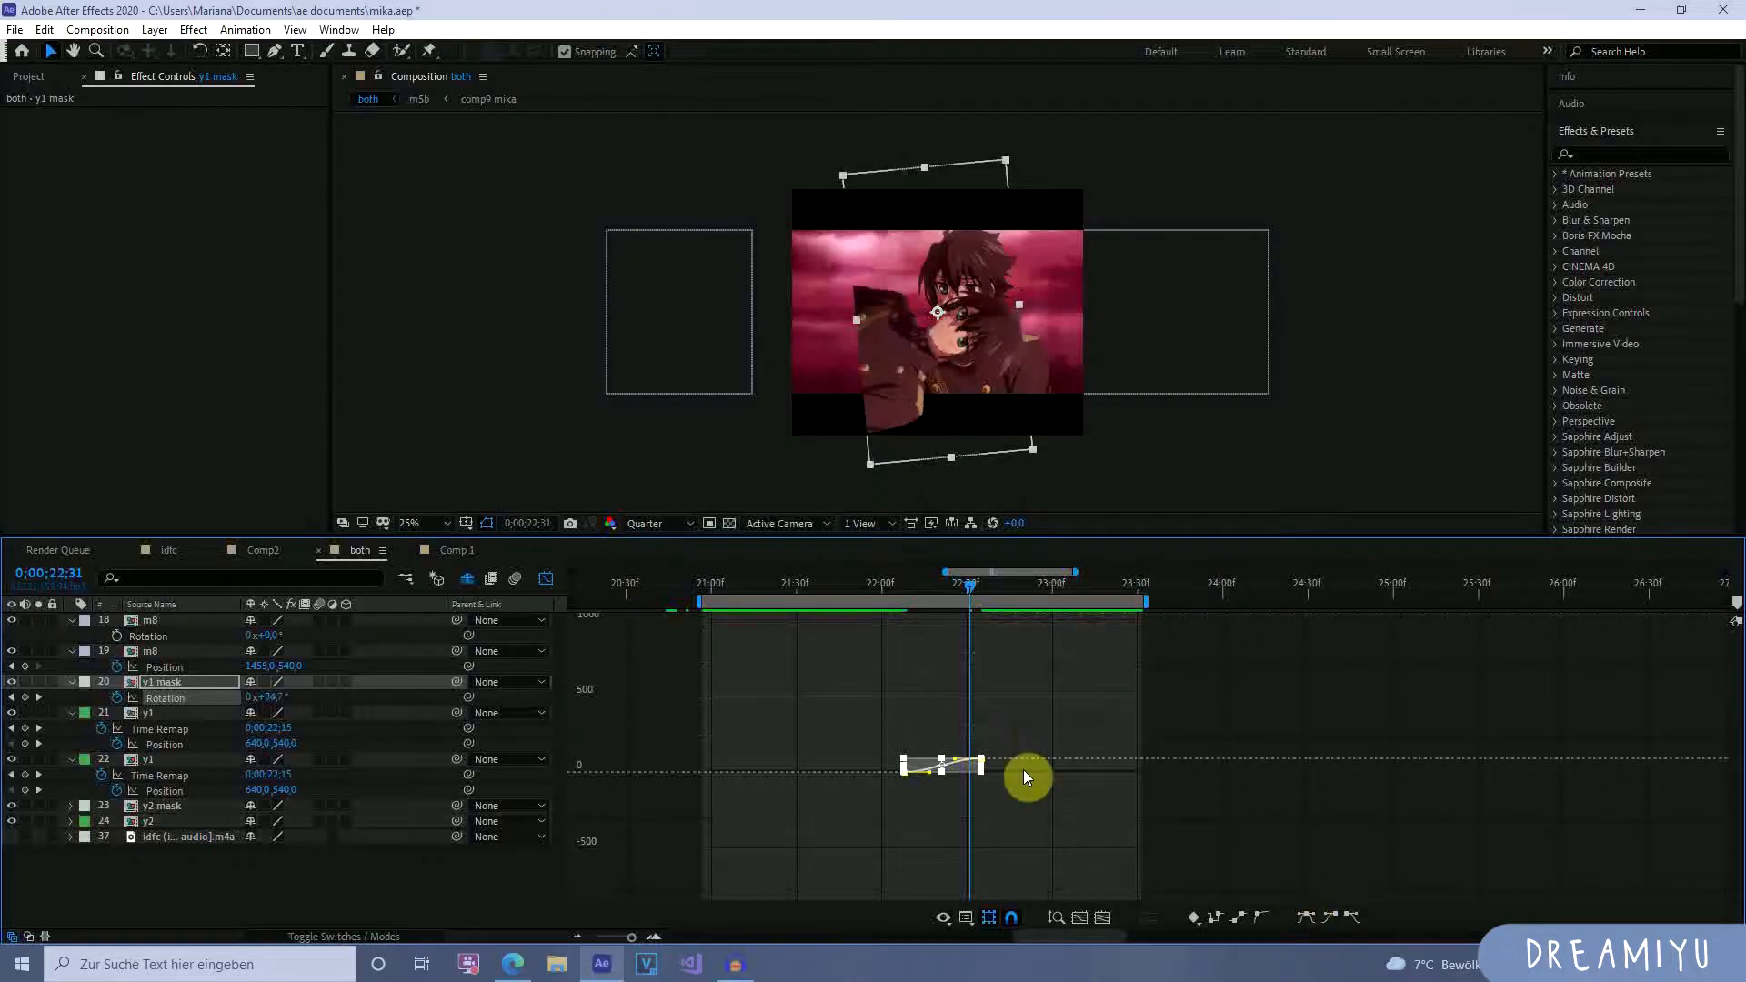
Shape the y1 mask's Rotation curve so it starts nearly flat and accelerates steeply towards the ending keyframe.
click(654, 937)
click(655, 937)
click(728, 837)
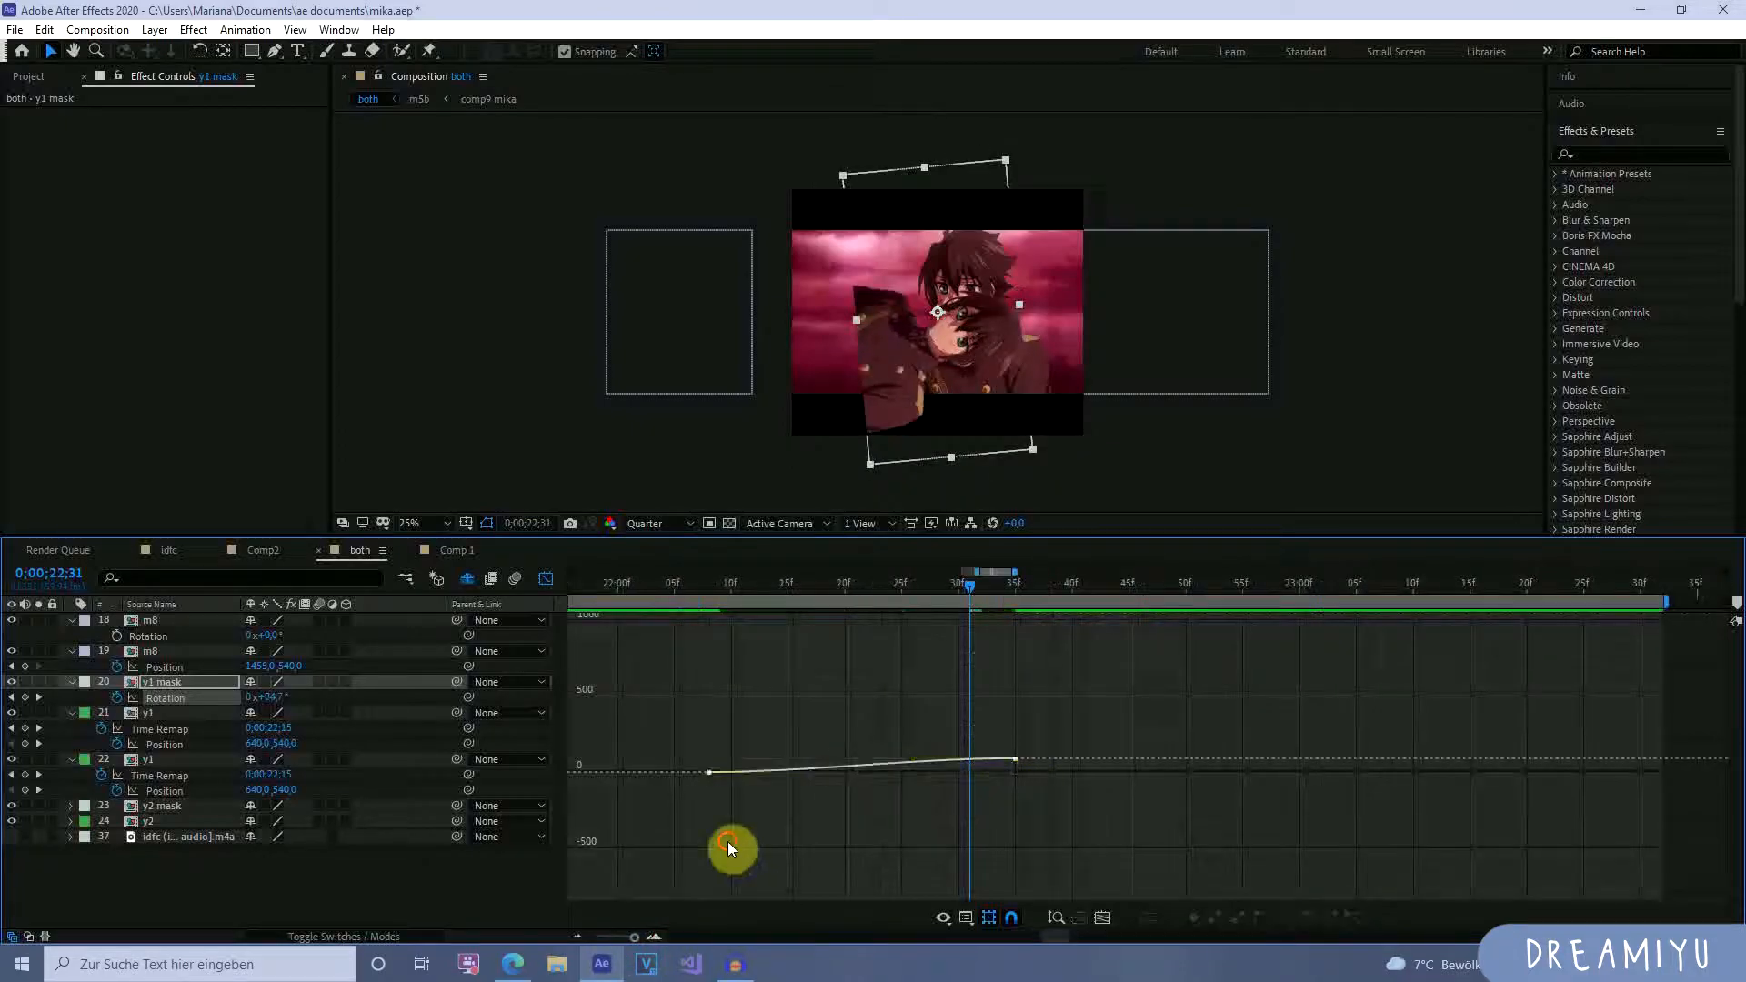
drag(652, 735, 875, 853)
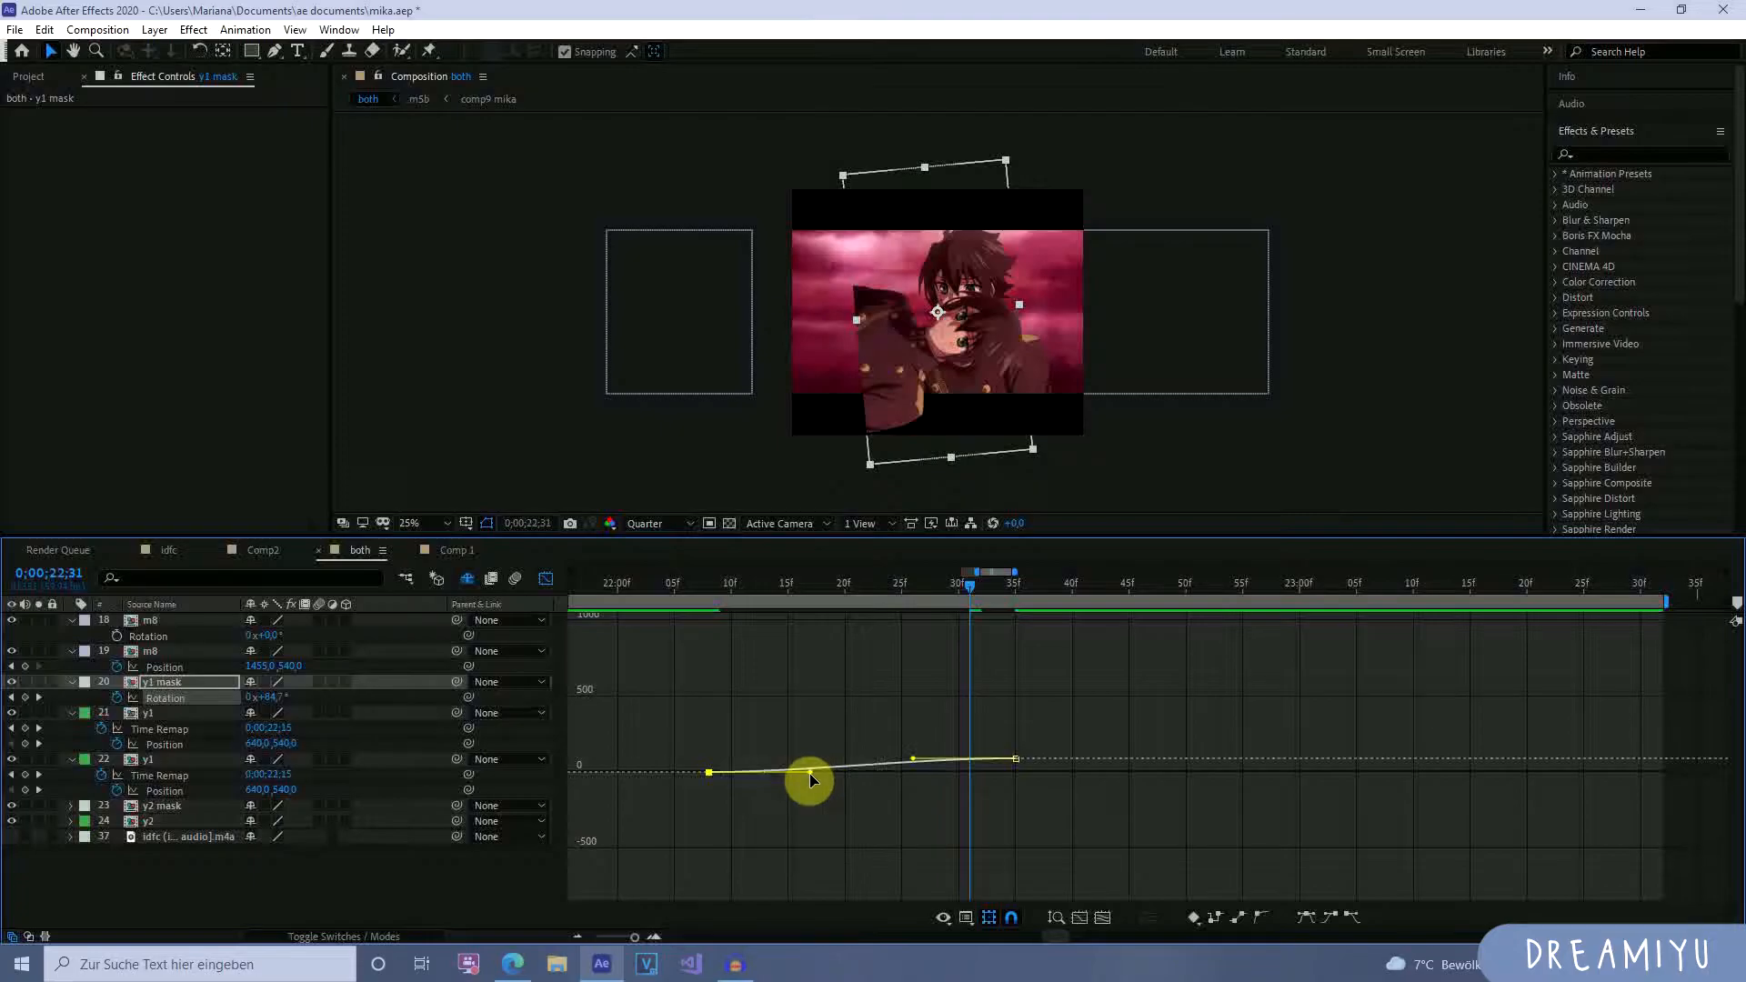
drag(810, 772, 911, 788)
click(1102, 918)
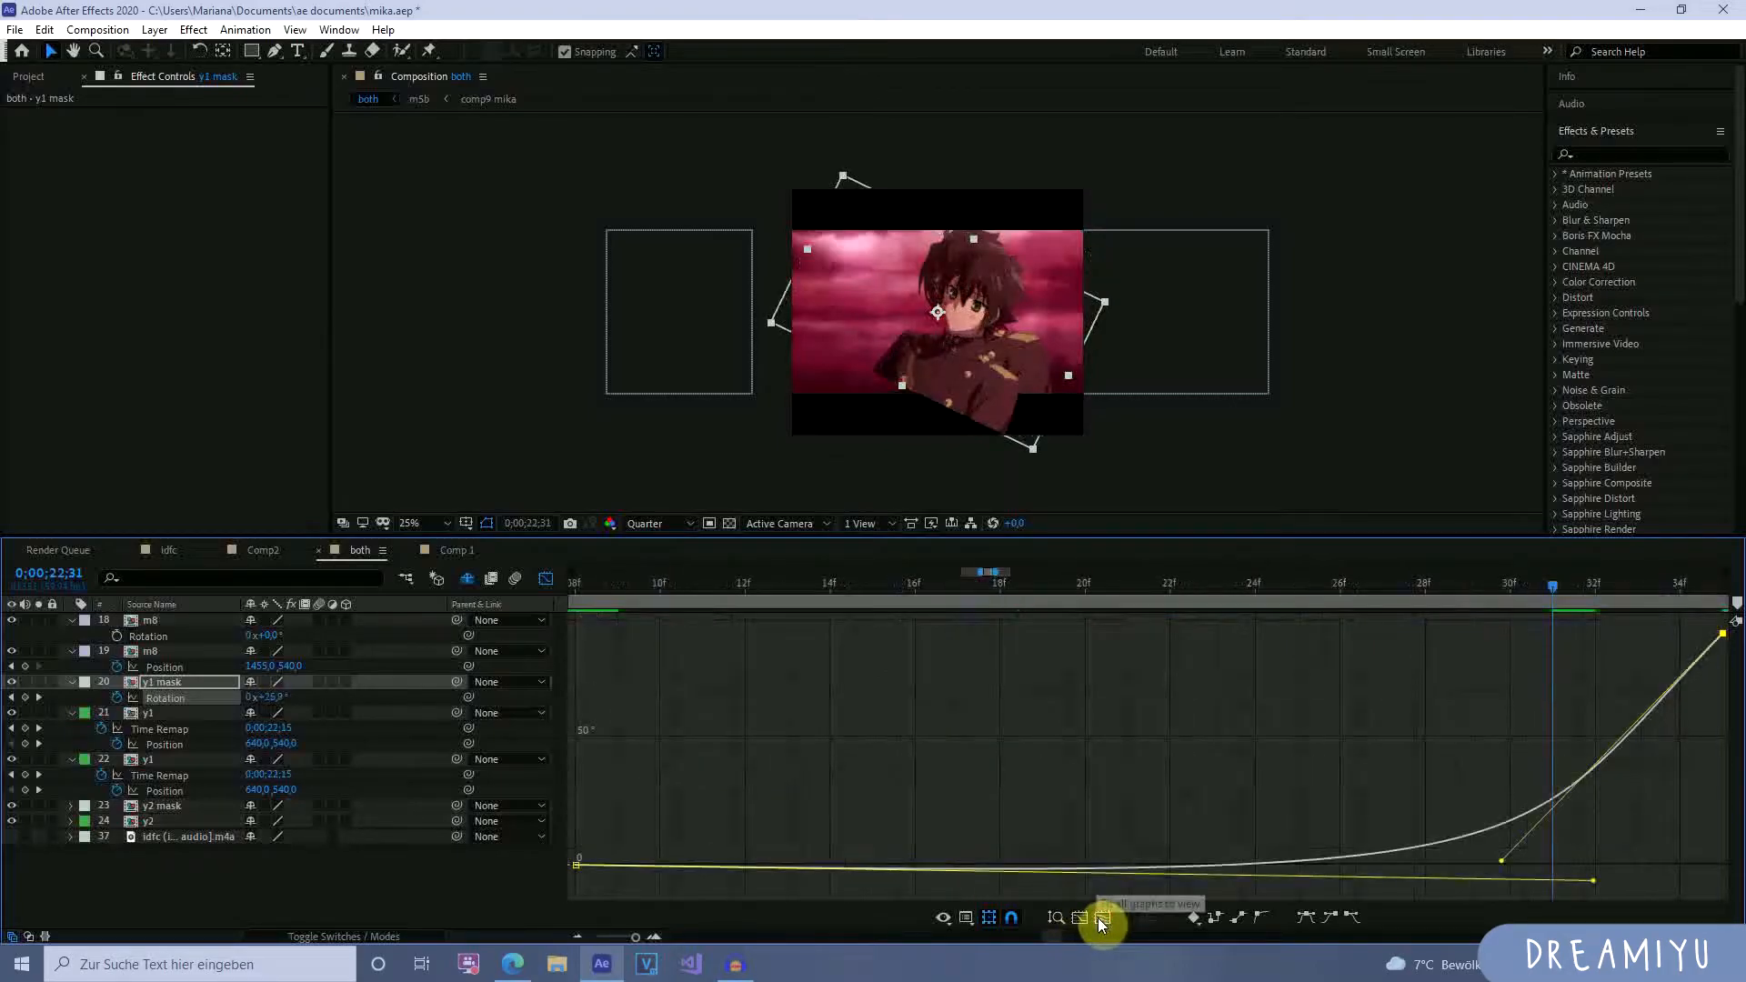
click(988, 919)
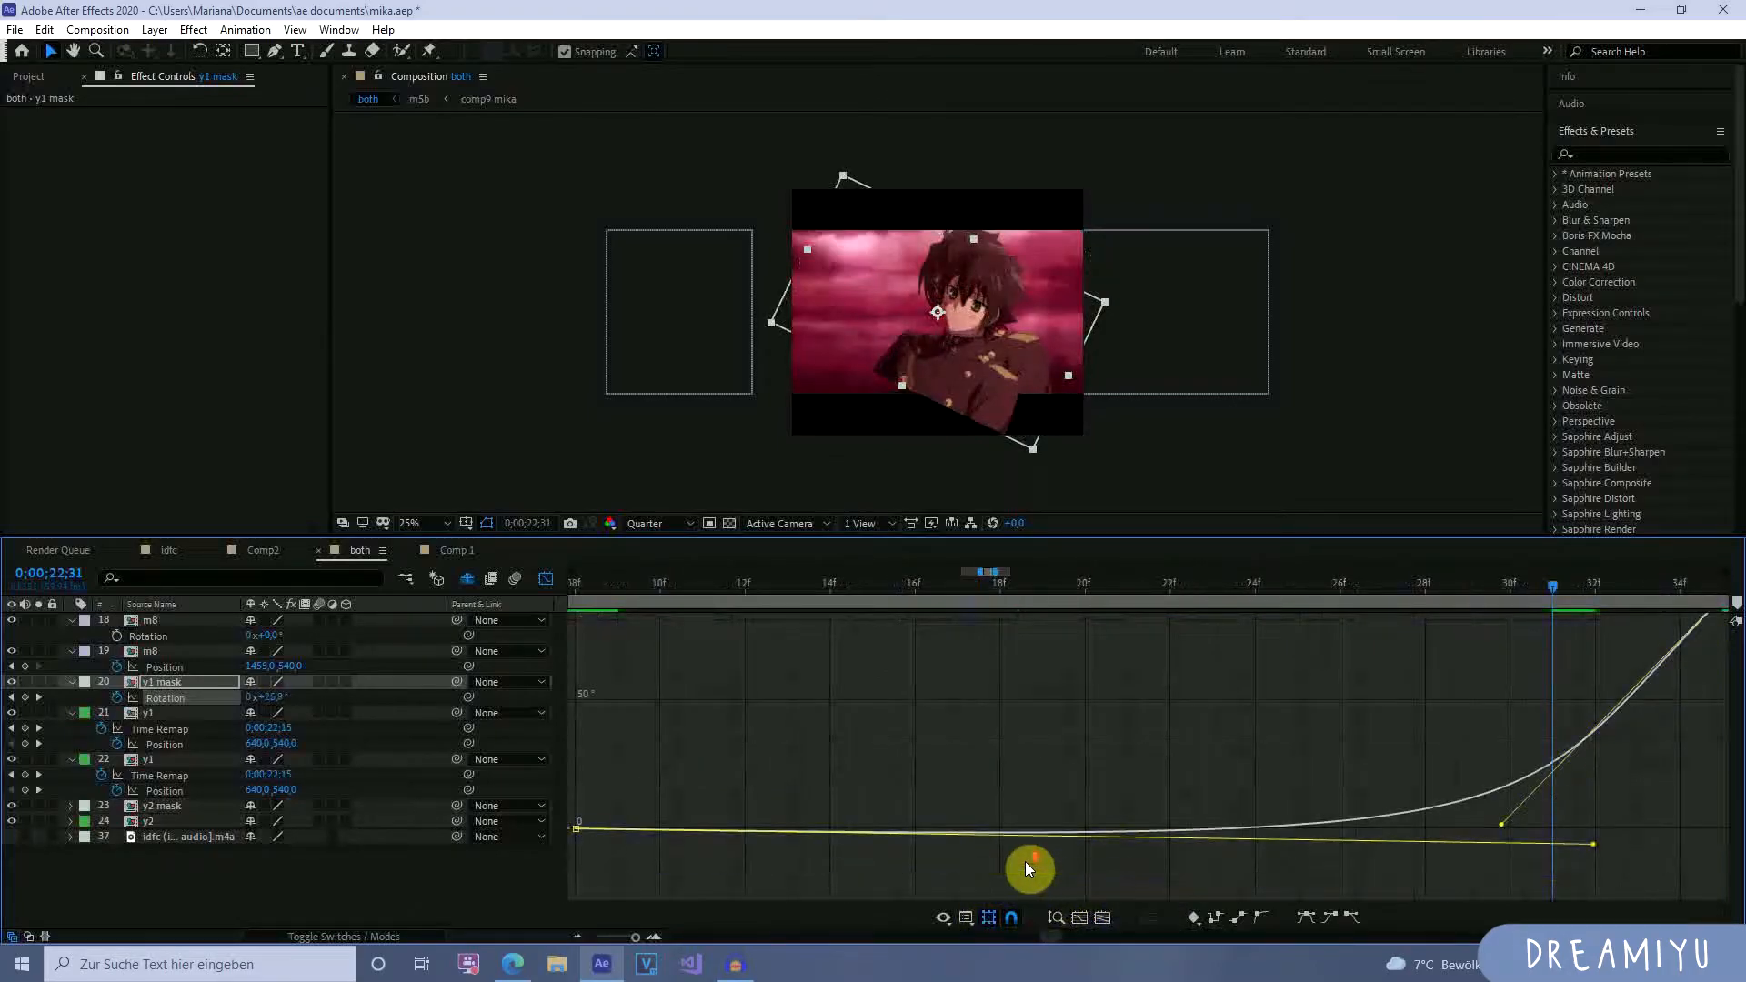
Move the y1 mask's starting Rotation keyframe earlier to about 0;00;21;56.
click(577, 936)
click(578, 936)
drag(1043, 937, 1061, 946)
click(1068, 813)
drag(1001, 597, 762, 761)
mouse_move(762, 827)
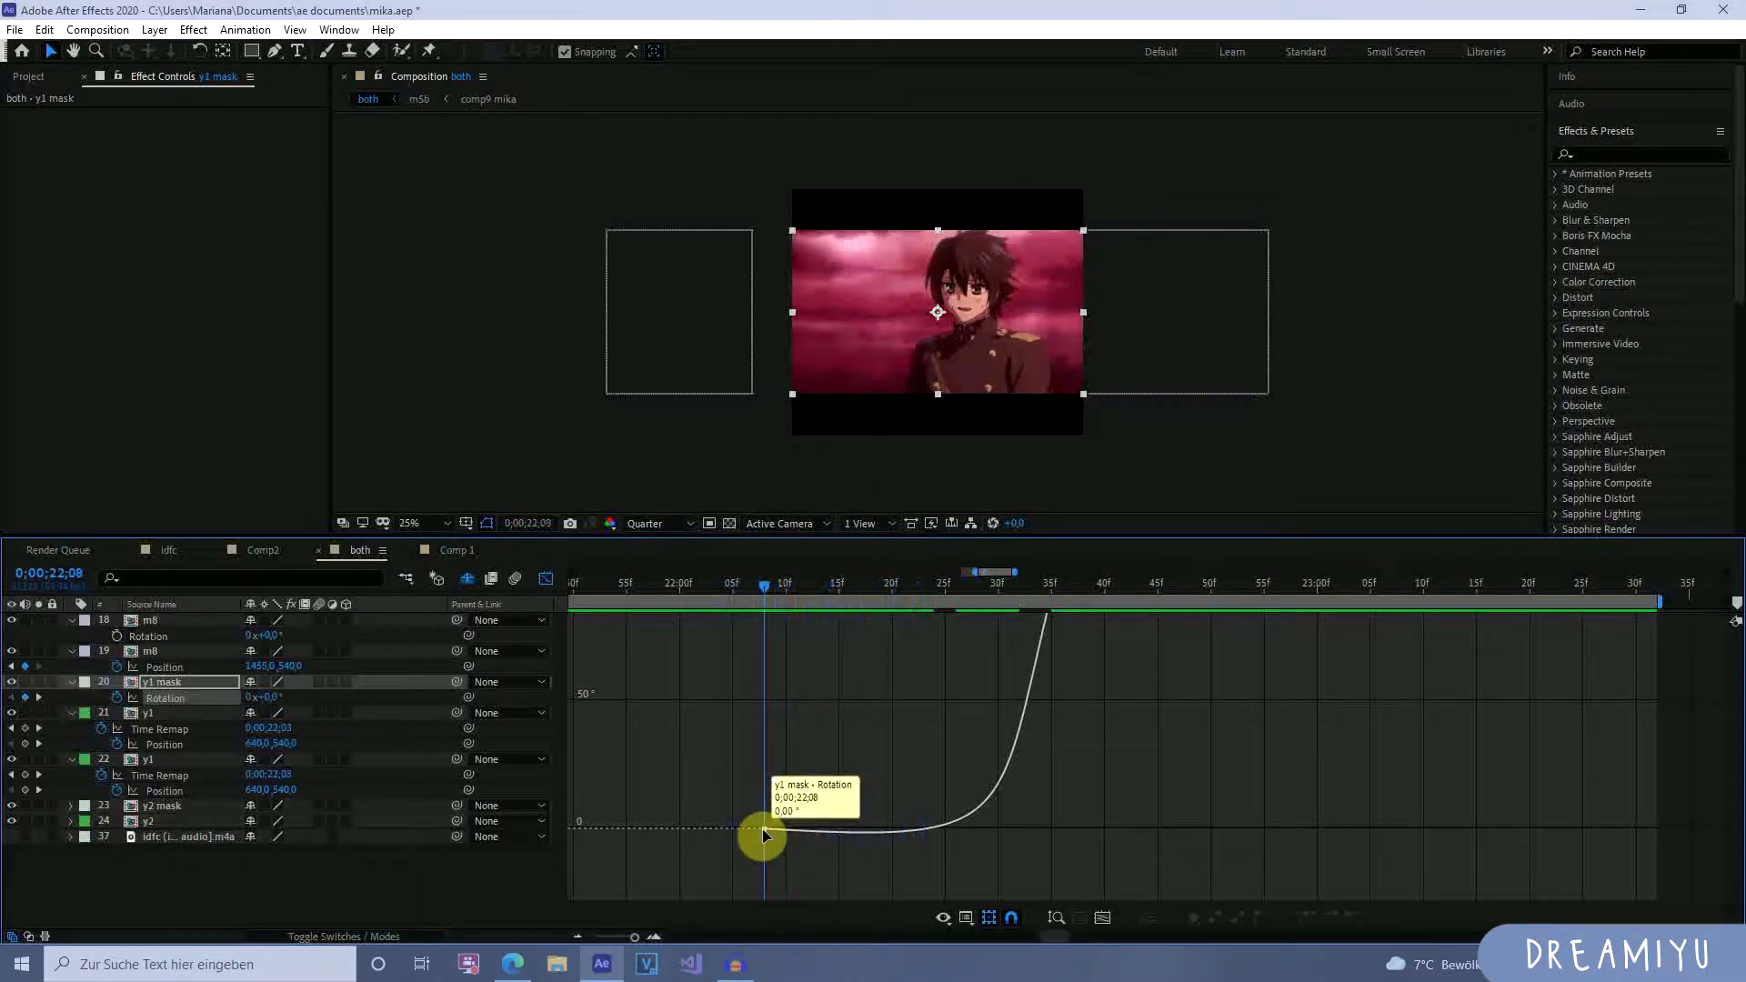
click(546, 578)
drag(762, 697, 638, 706)
click(546, 579)
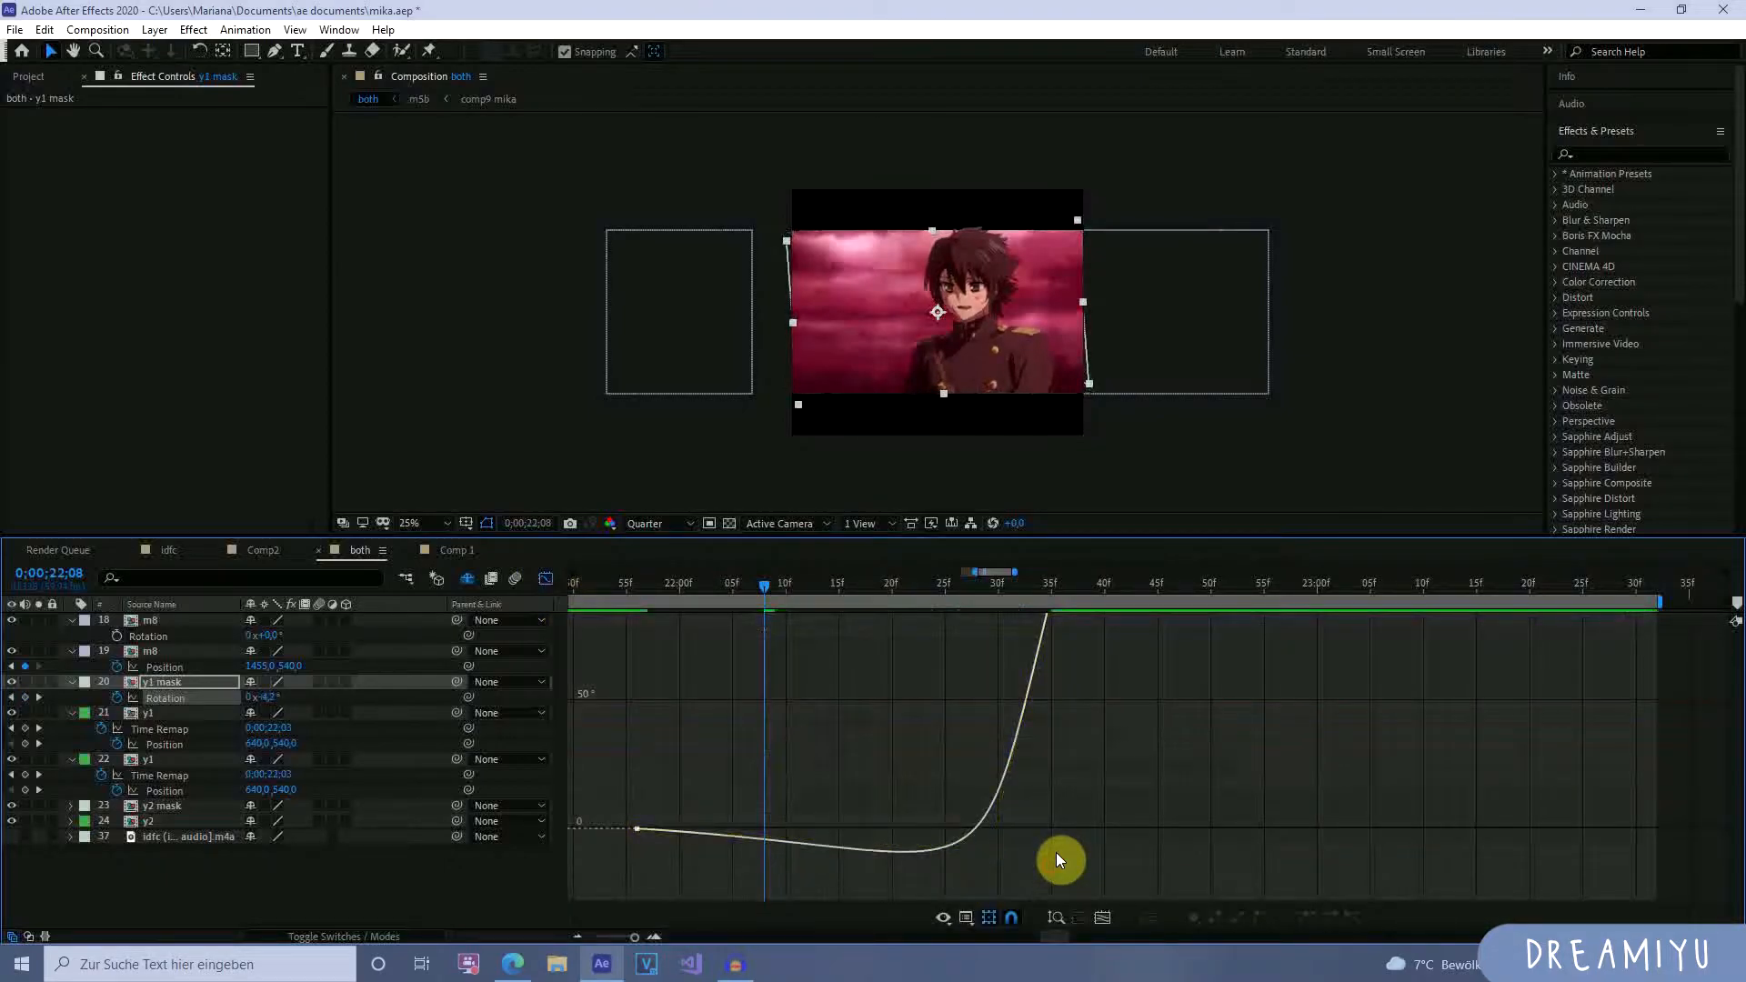
Soften the y1 mask's Rotation curve by shortening the starting keyframe's ease, and preview the rotation up to 0;00;22;34.
drag(728, 589, 712, 898)
scroll(1139, 803, up, 3)
scroll(1142, 807, down, 4)
drag(1089, 889, 990, 824)
drag(897, 604, 780, 613)
key(space)
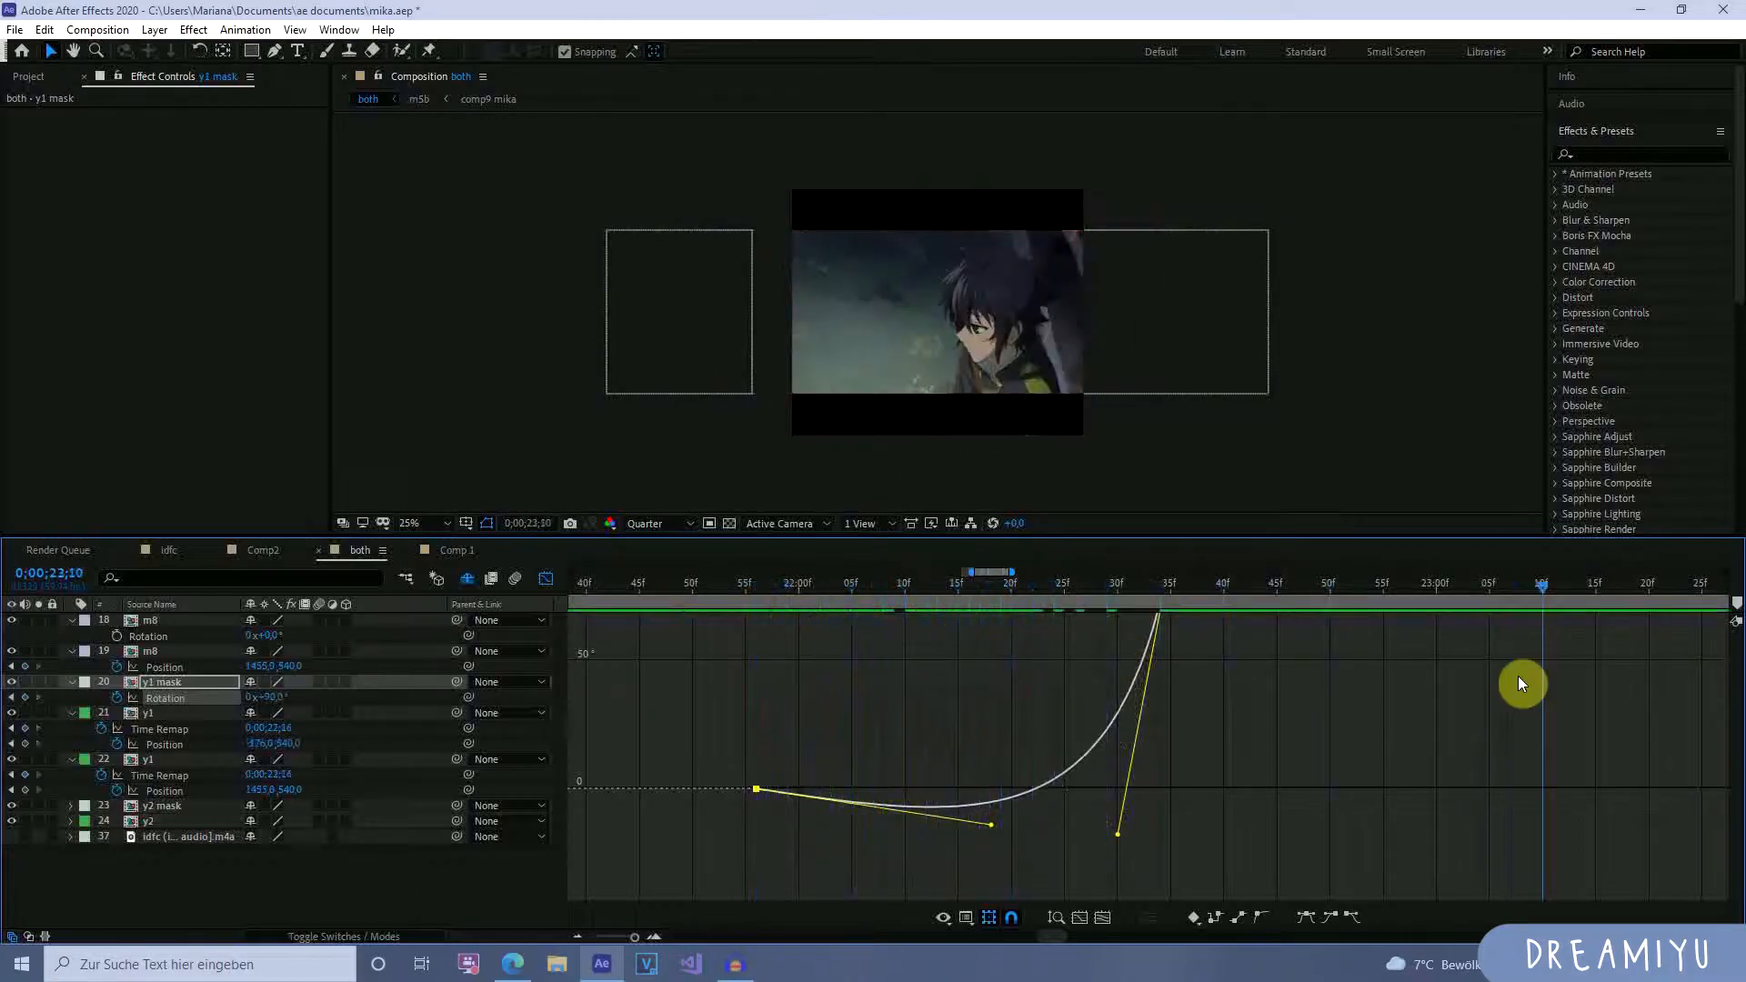
key(space)
drag(738, 585, 1161, 616)
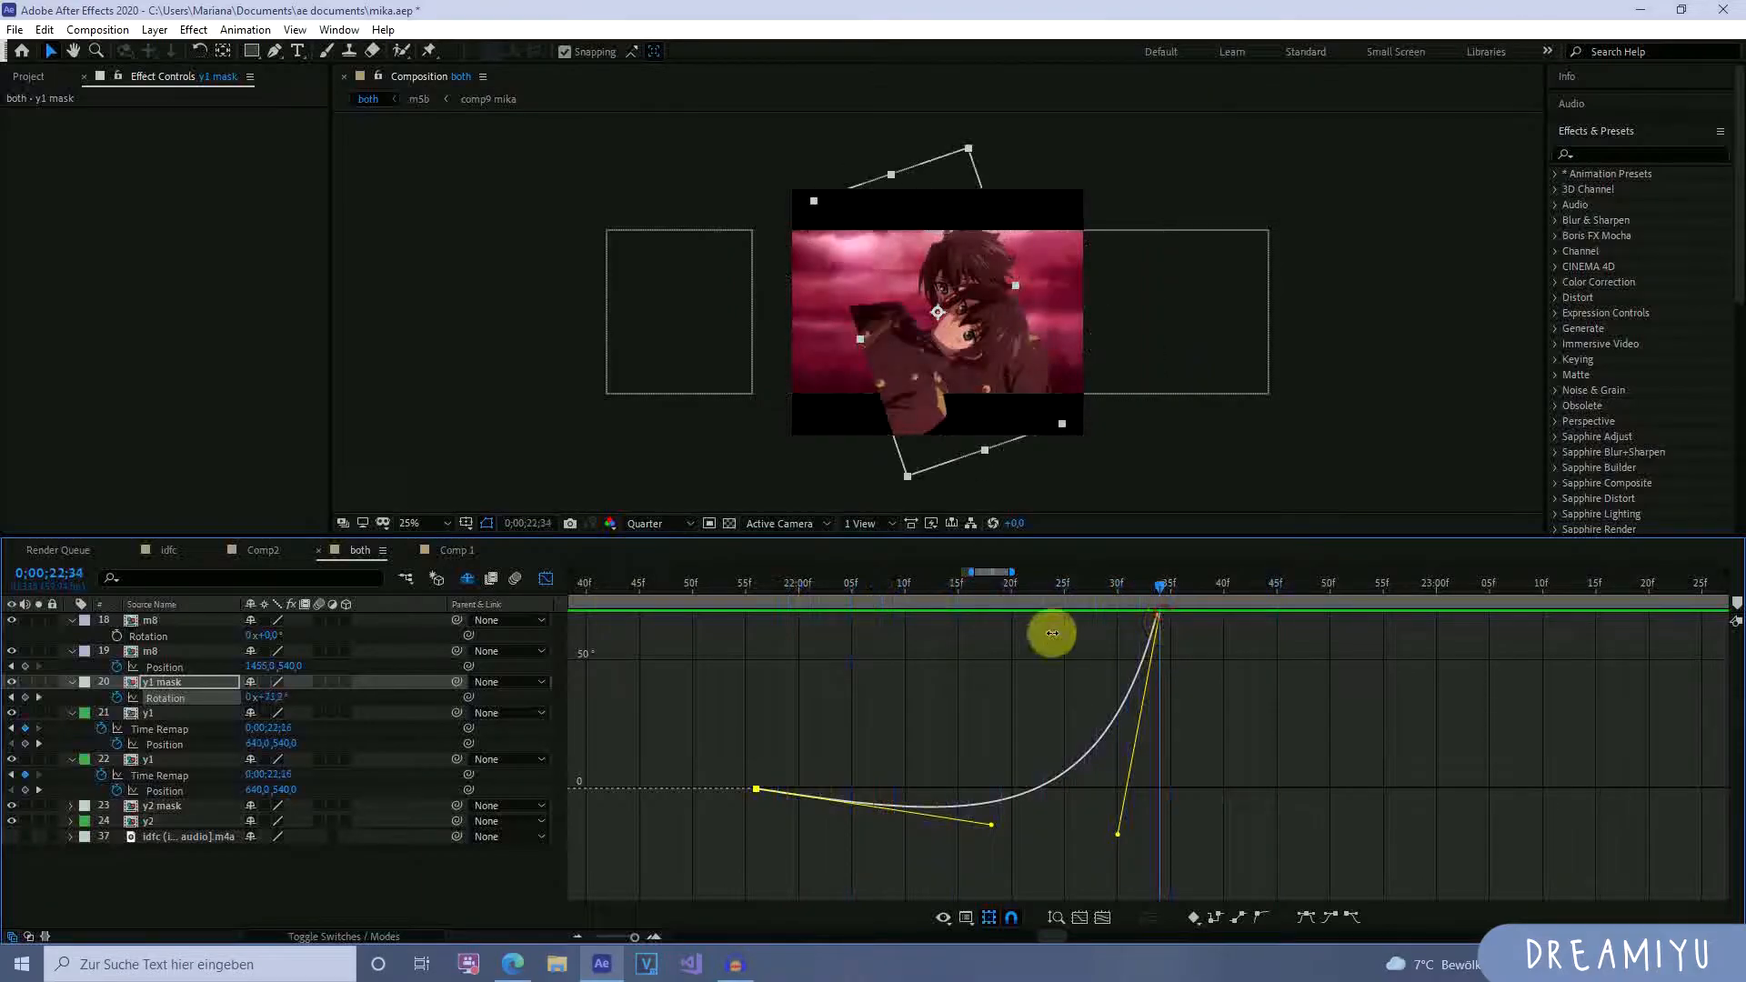
click(545, 579)
Freeze the y1 mask layer on its last frame so it extends past 0;00;22;35.
click(1164, 582)
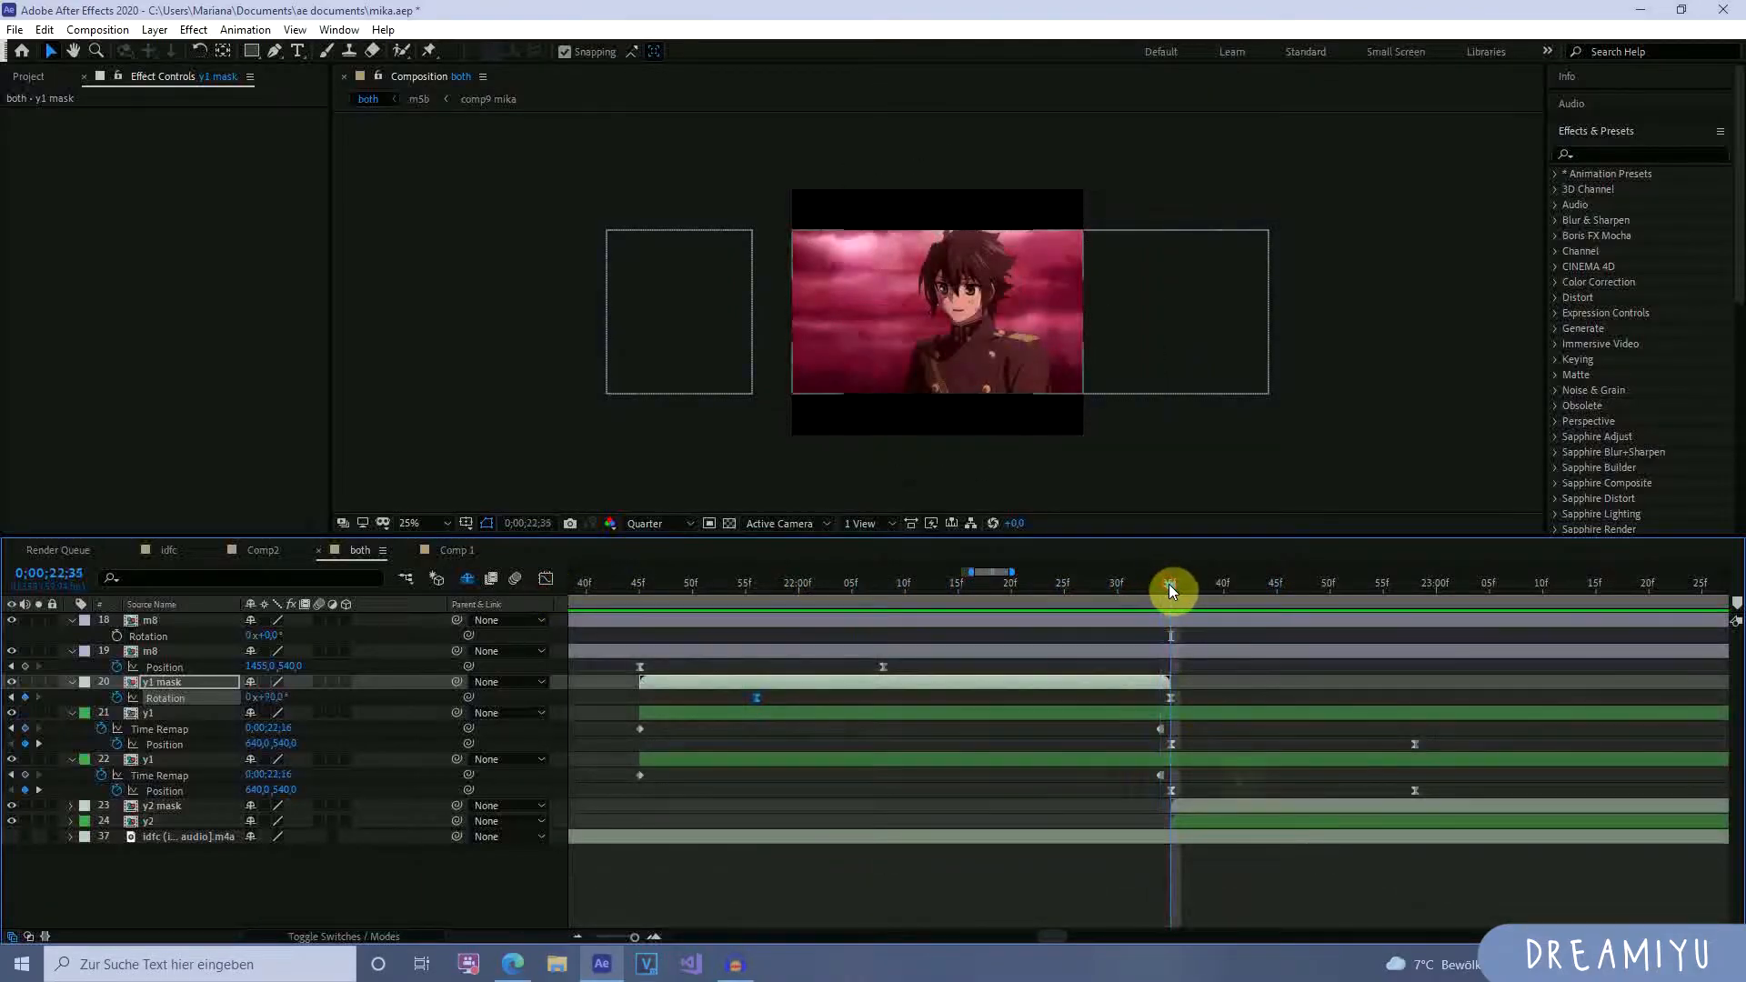
click(1226, 804)
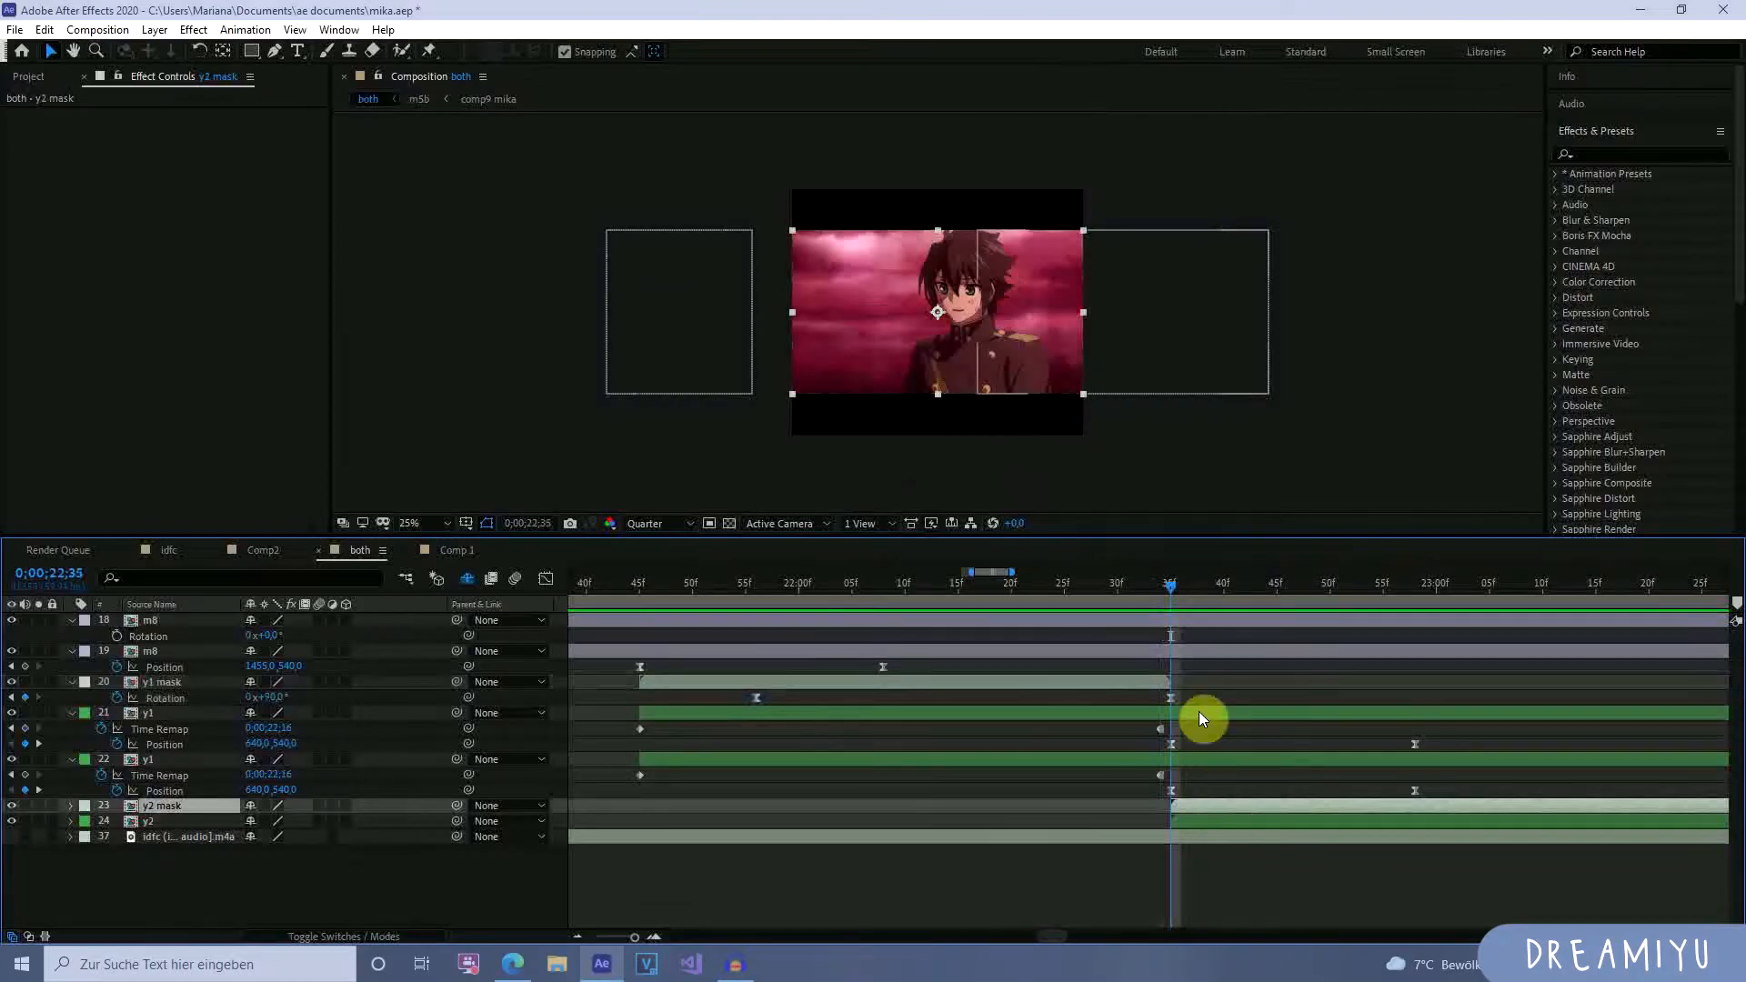
drag(1172, 582, 1334, 616)
drag(1095, 680, 1323, 700)
drag(1324, 582, 832, 697)
right_click(838, 675)
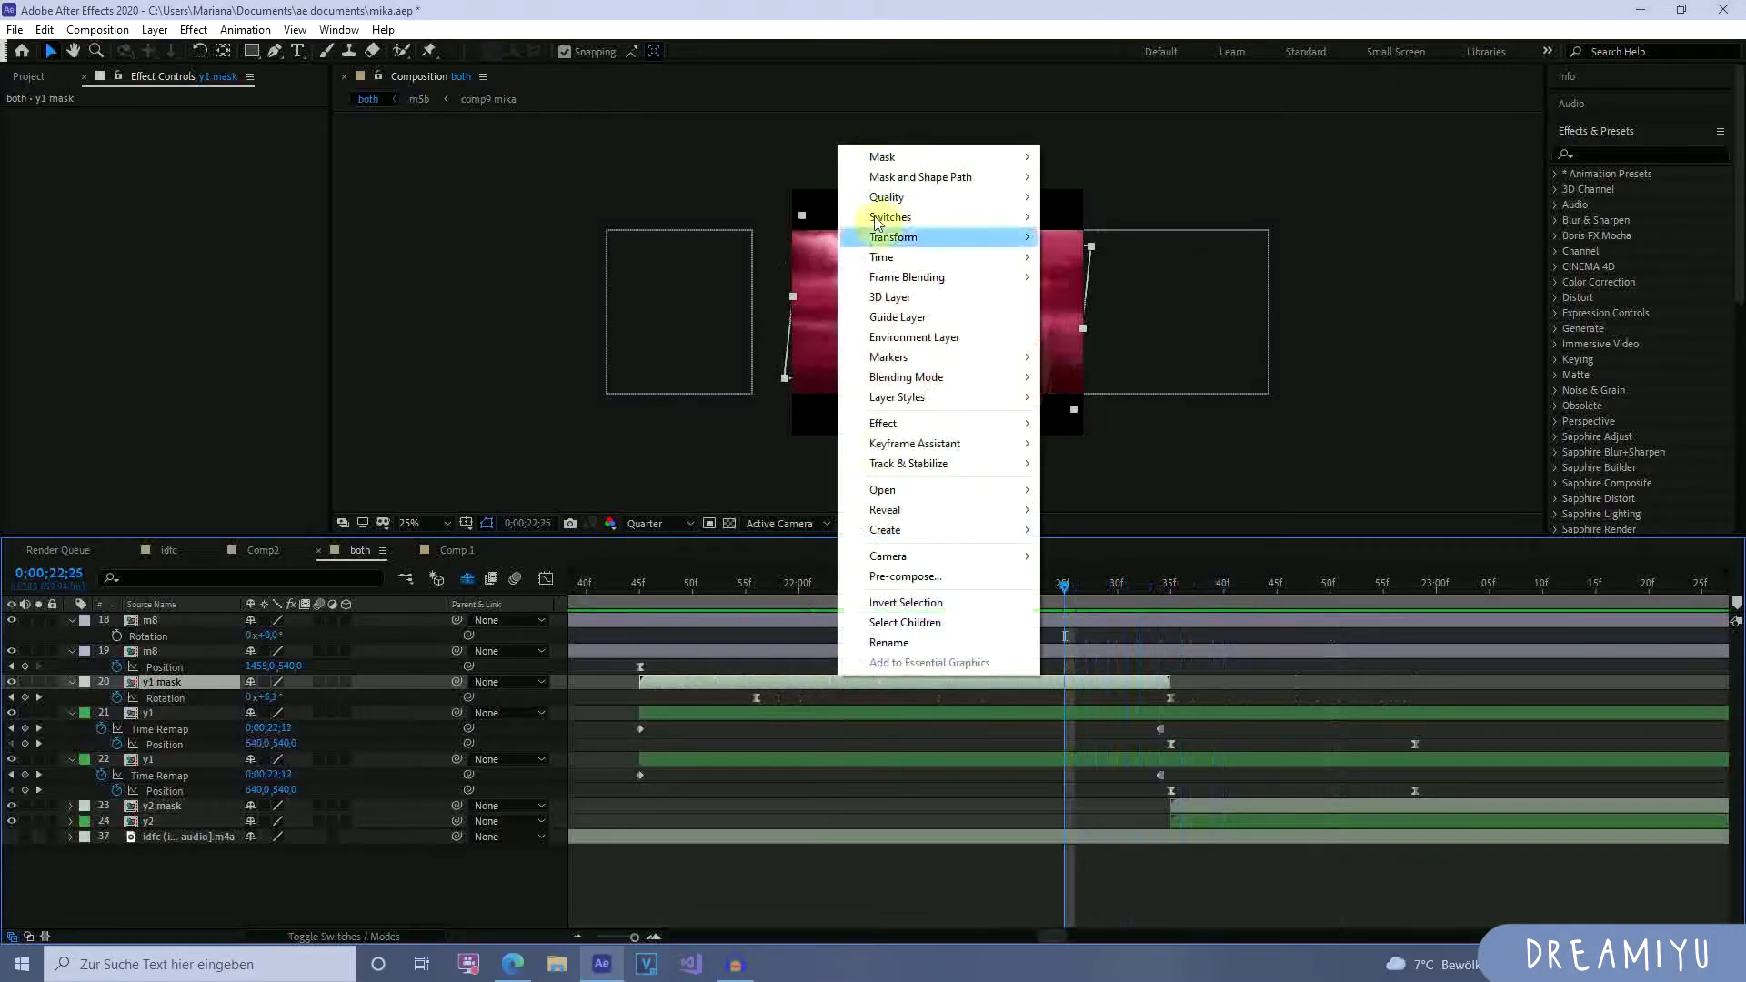
mouse_move(889, 259)
click(1124, 339)
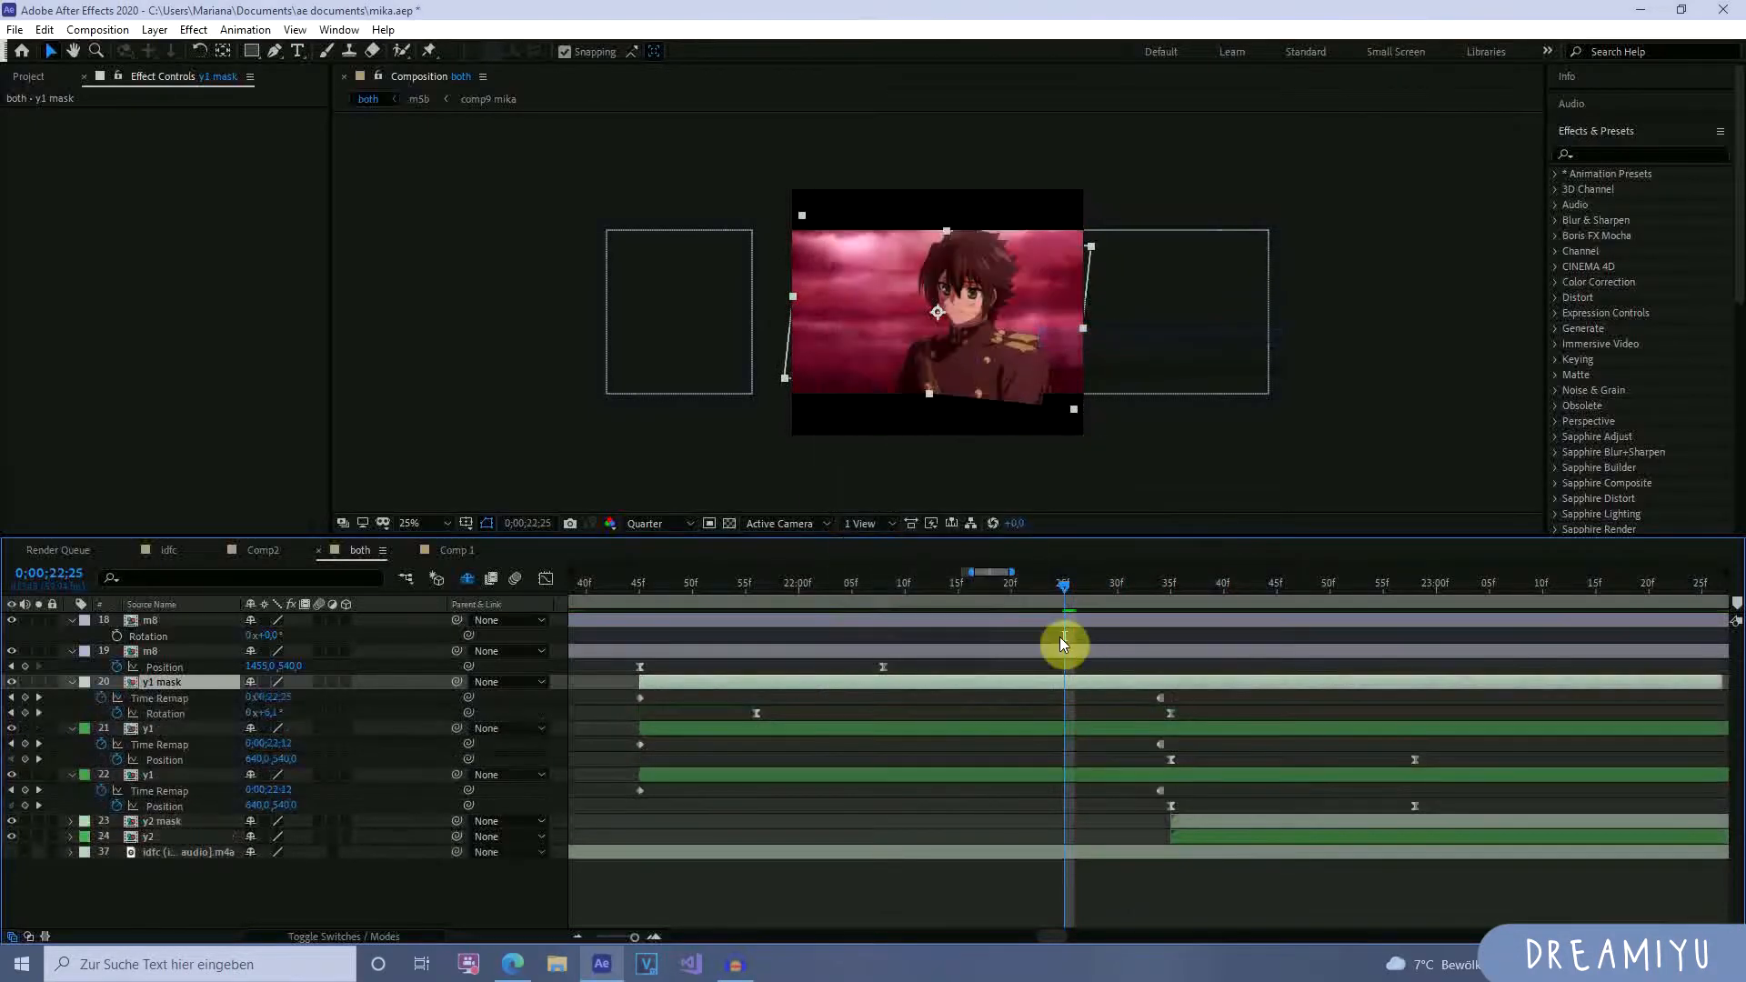
Shift the y1 mask's Rotation keyframes to about 0;00;22;20 and 0;00;22;46 so the rotation overlaps the y1 halves' slide.
drag(1062, 638, 1342, 637)
drag(1202, 711, 1000, 718)
drag(1344, 587, 1280, 600)
click(577, 937)
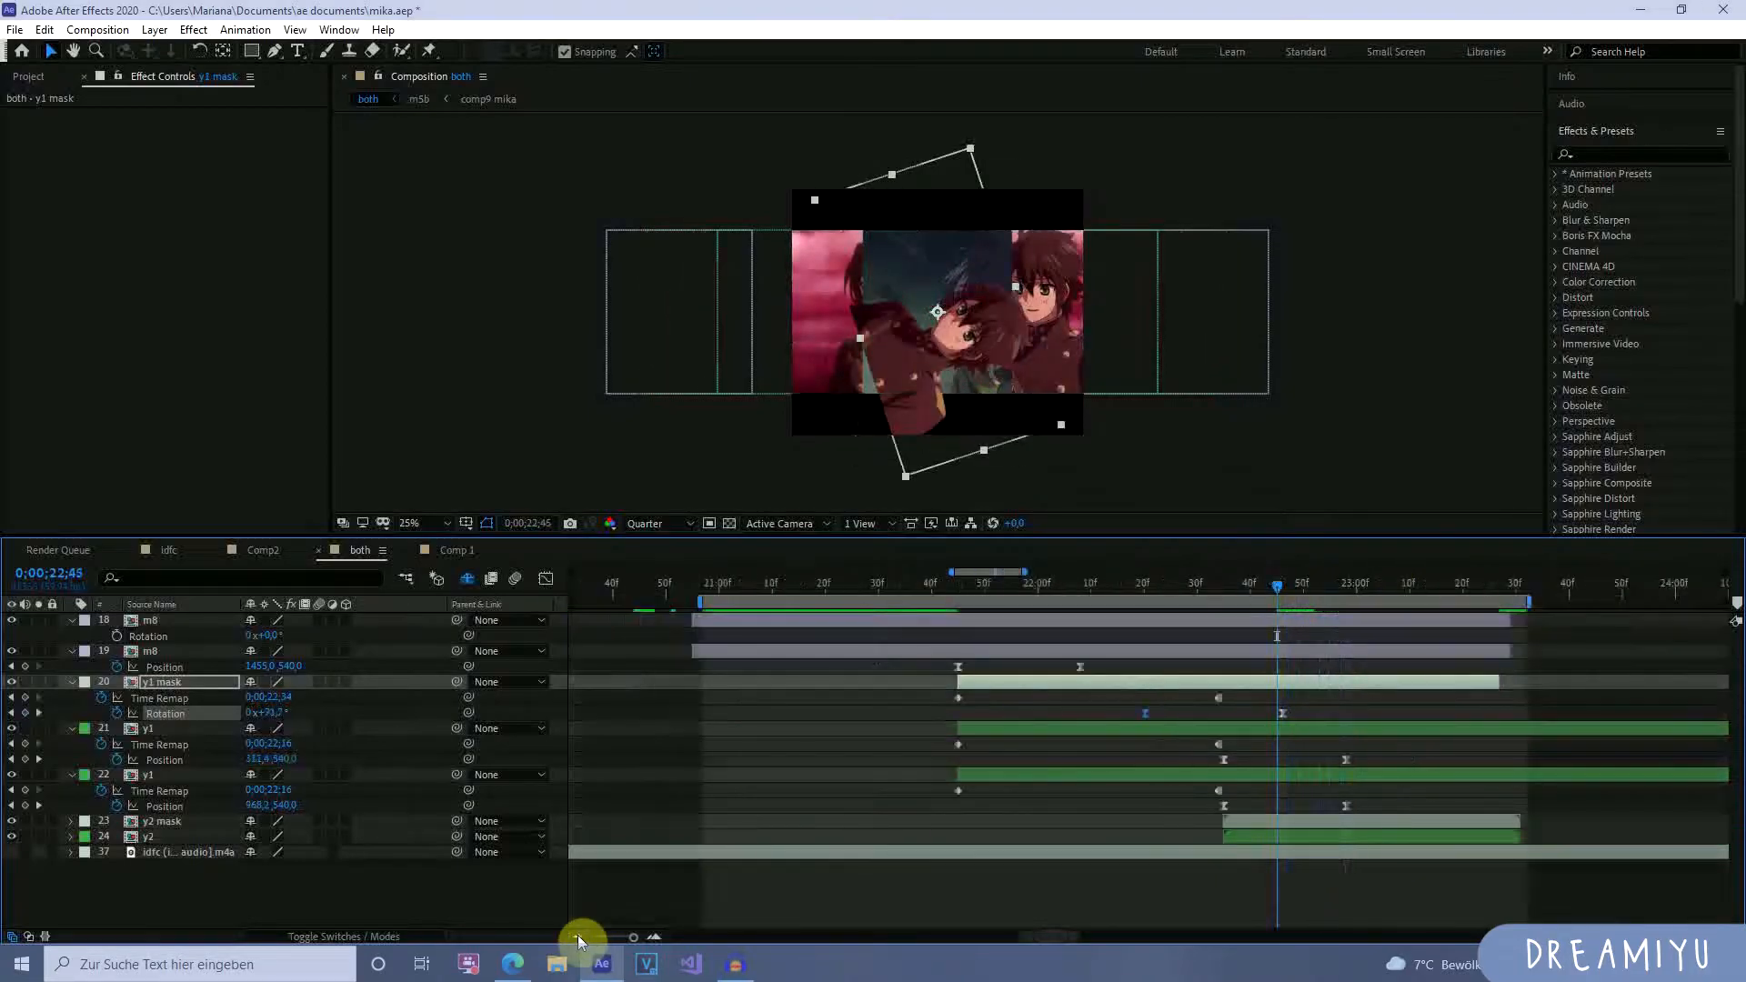
click(577, 936)
click(1273, 585)
mouse_move(1273, 586)
mouse_down()
mouse_move(1181, 611)
mouse_move(1258, 607)
mouse_up()
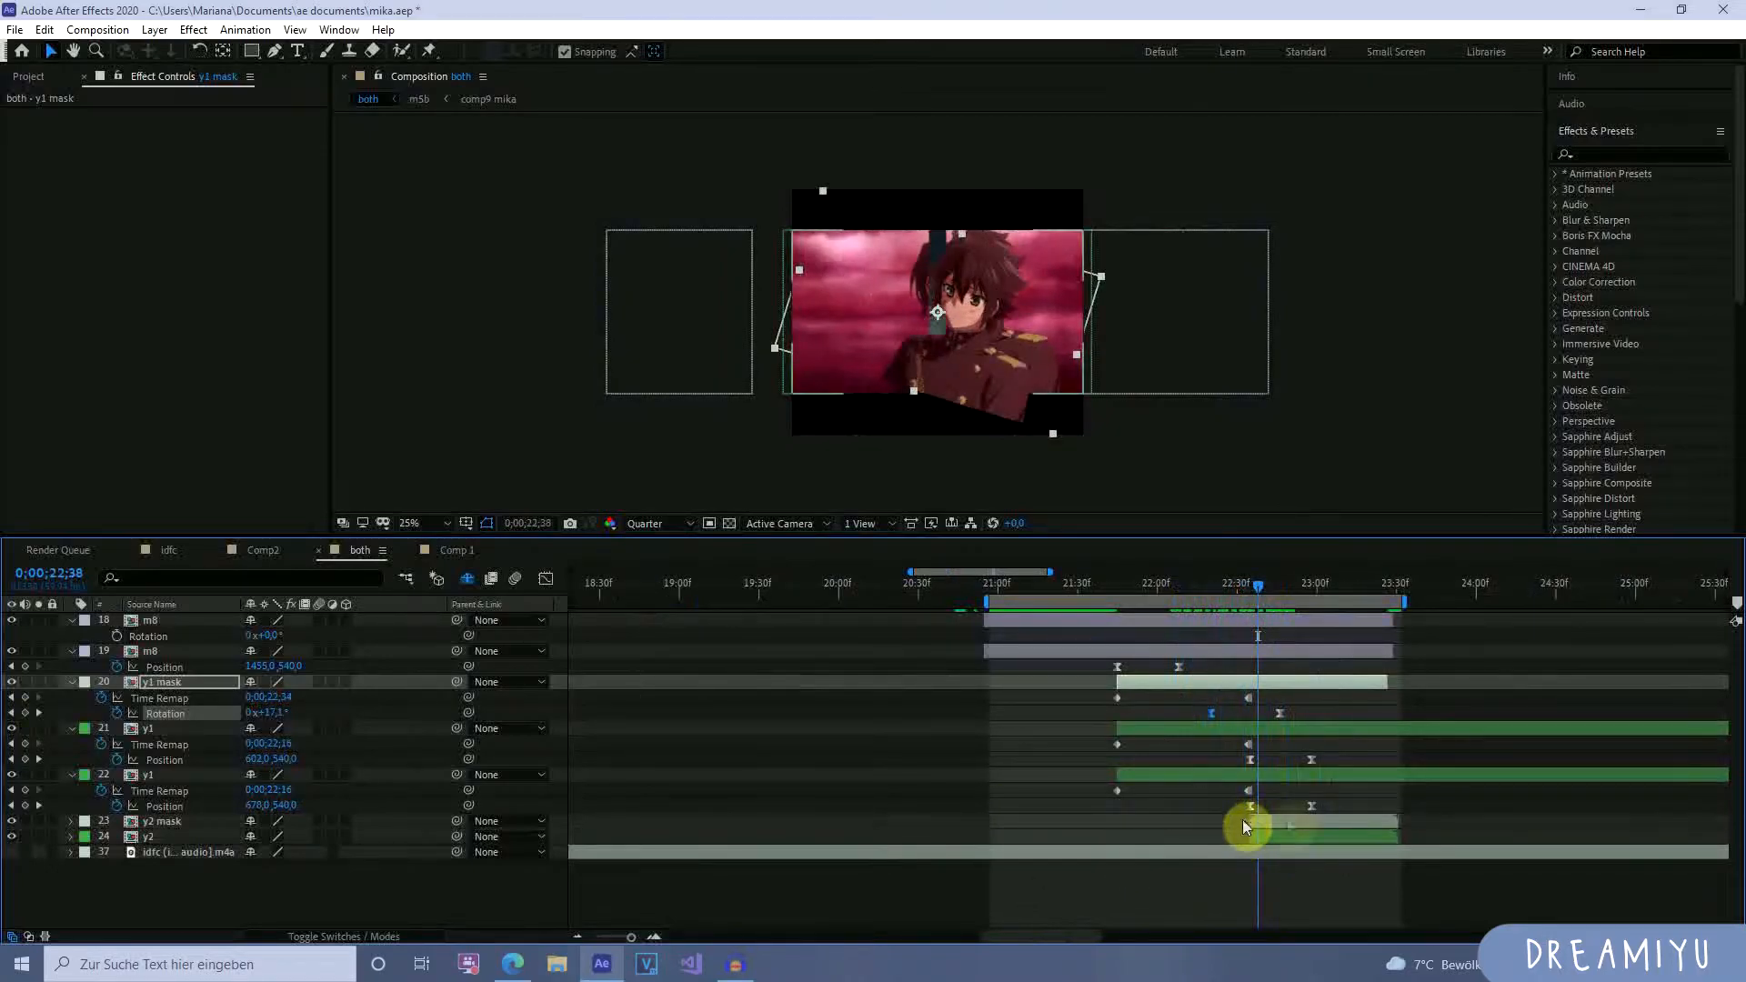
Reveal the Rotation property of the y2 mask layer.
click(1273, 821)
drag(1281, 588, 1248, 686)
click(665, 937)
click(657, 937)
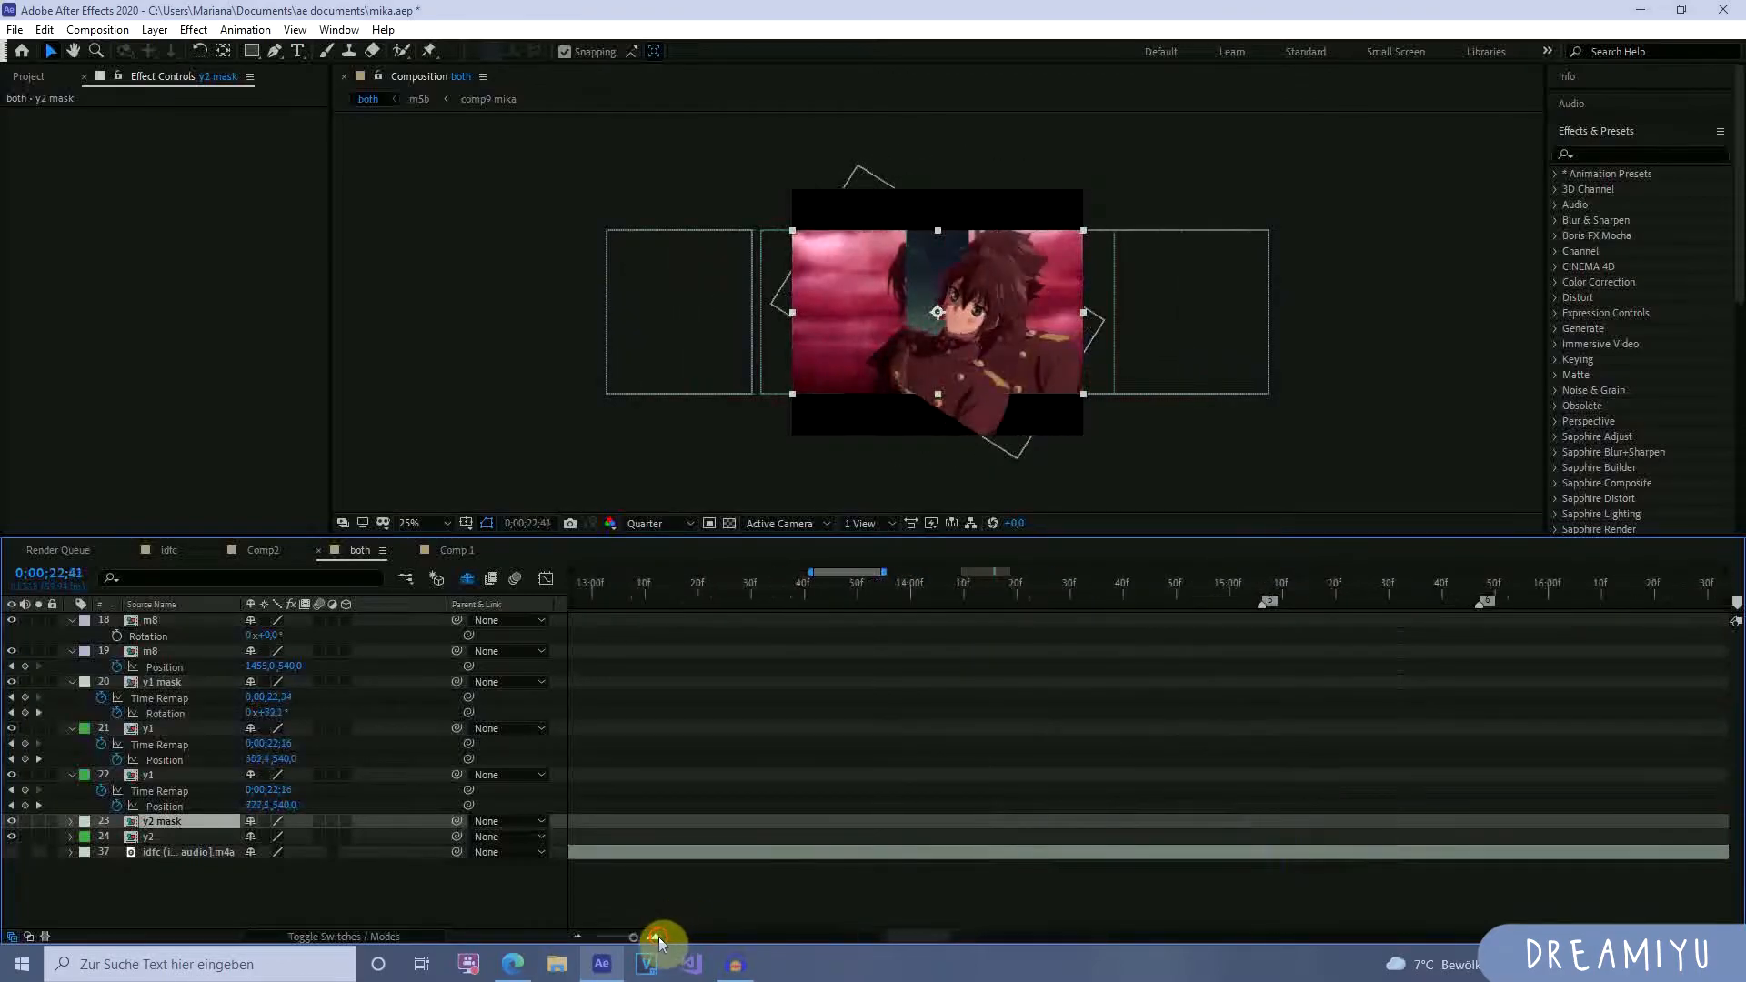
click(582, 937)
click(583, 937)
click(582, 937)
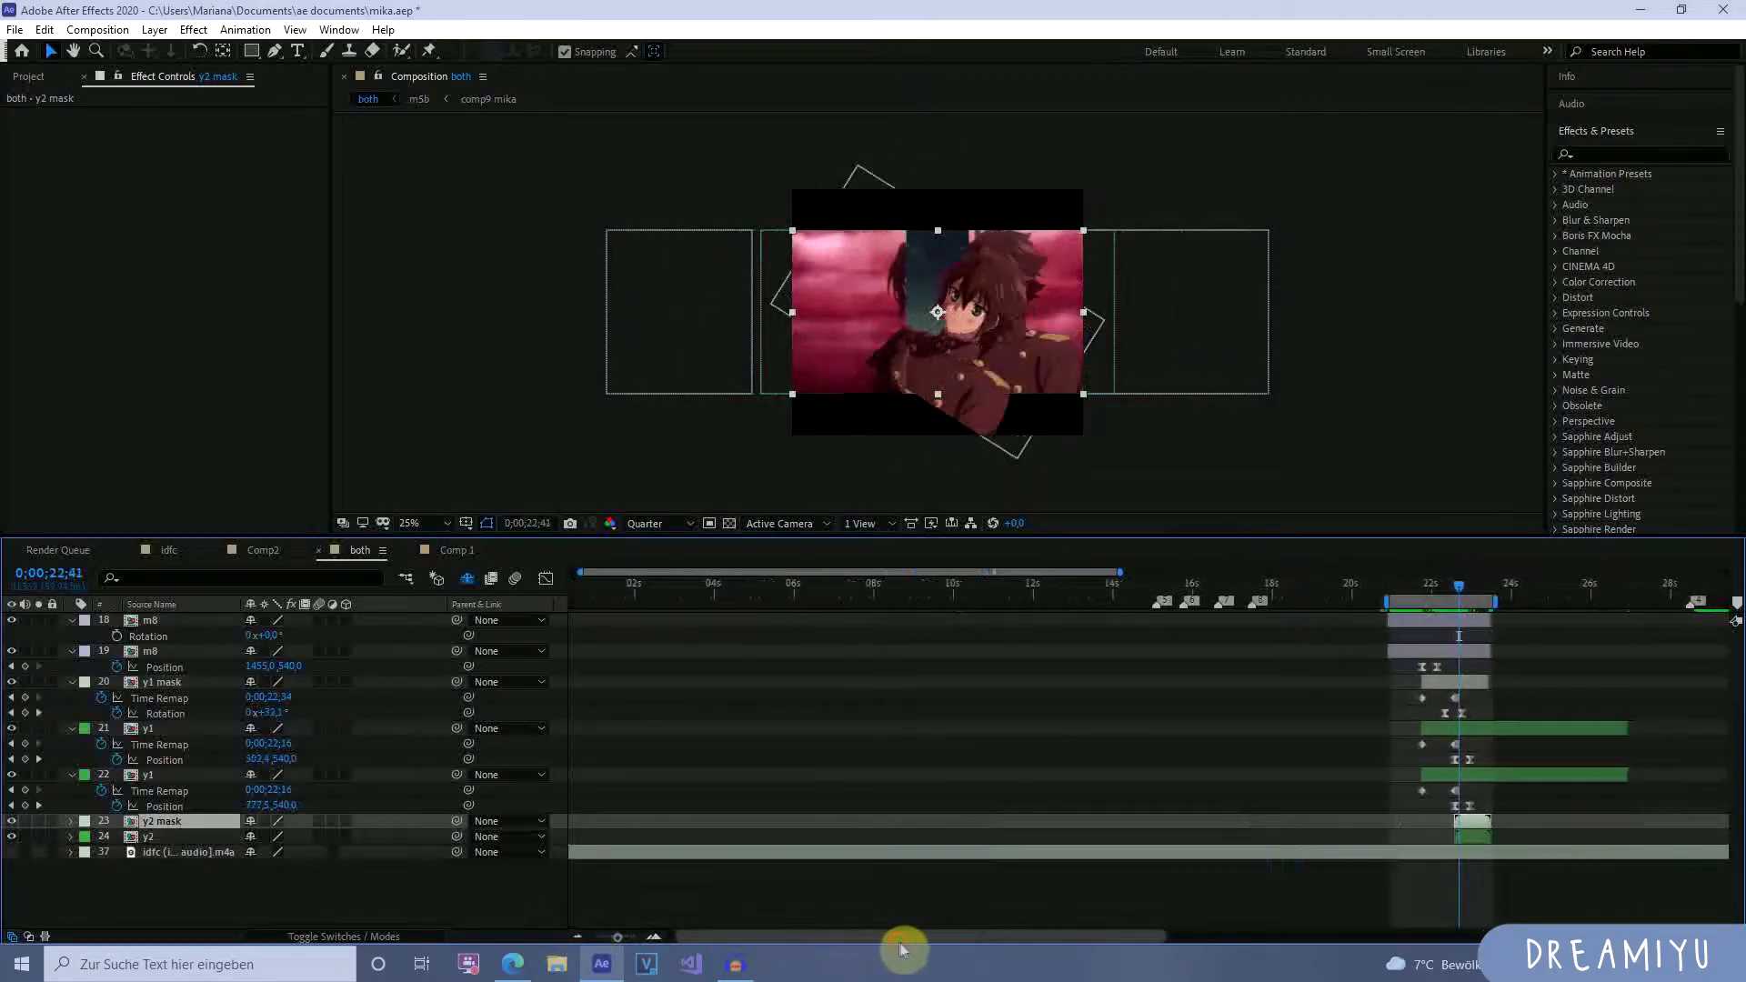
drag(899, 942, 1033, 953)
click(651, 938)
click(651, 939)
click(651, 940)
click(650, 939)
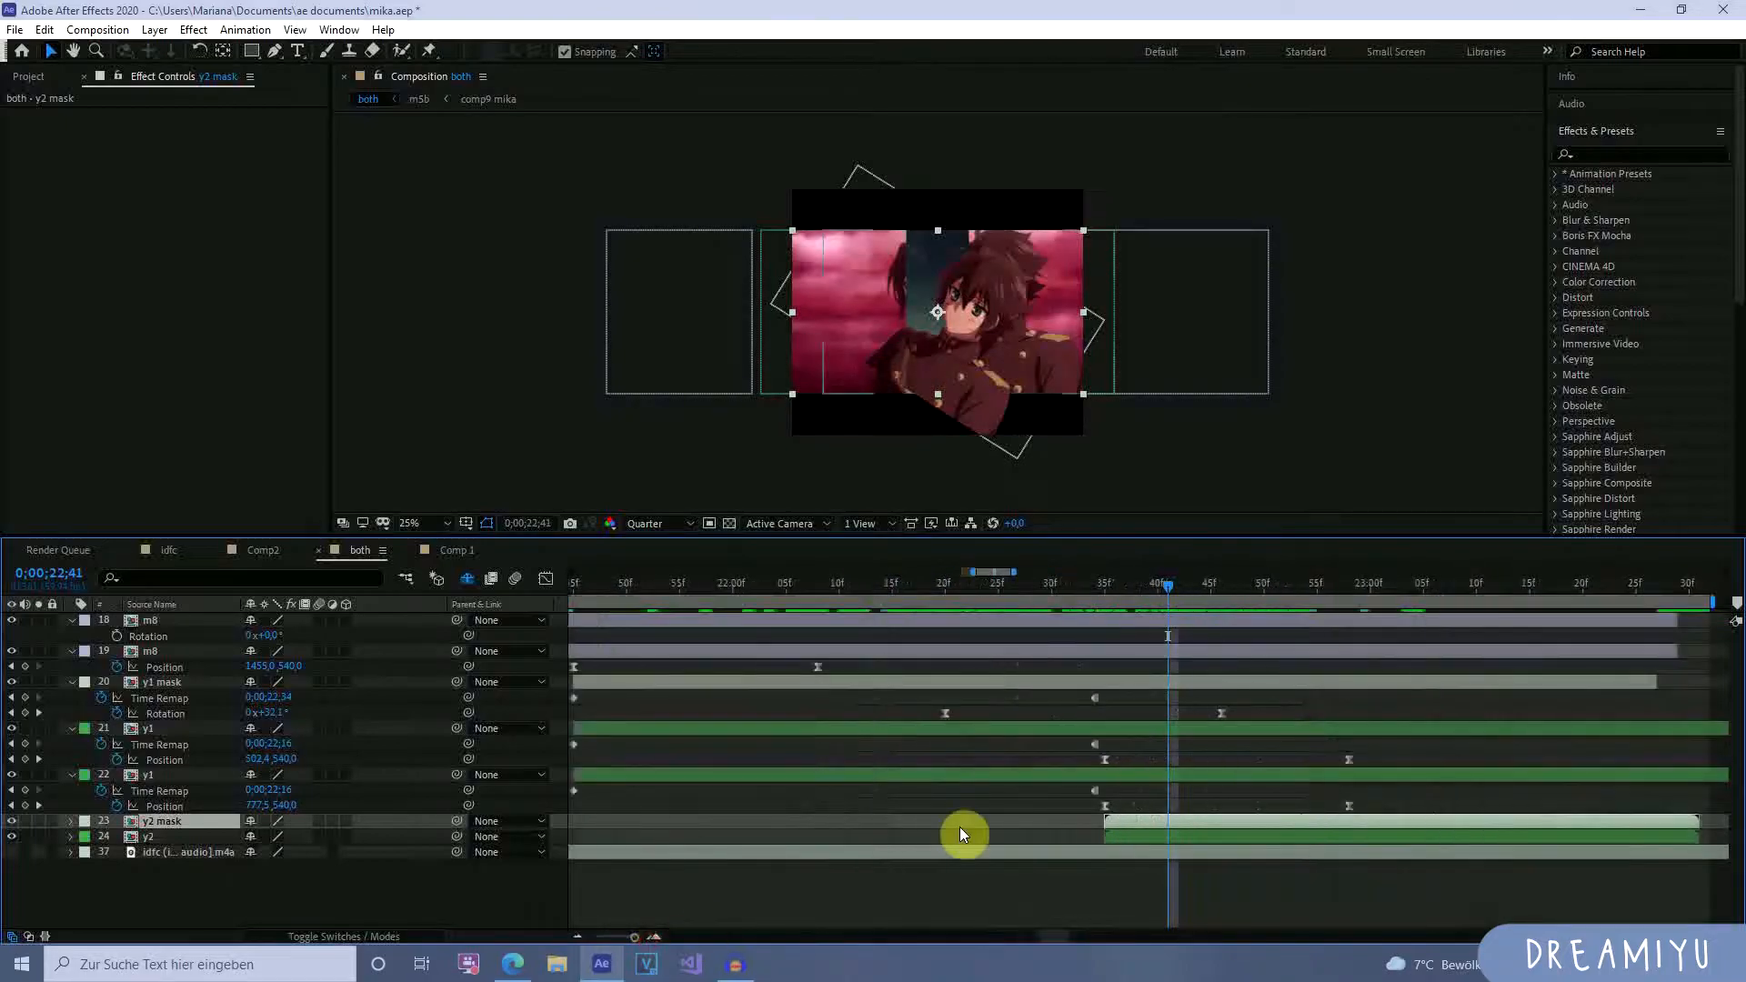
click(580, 938)
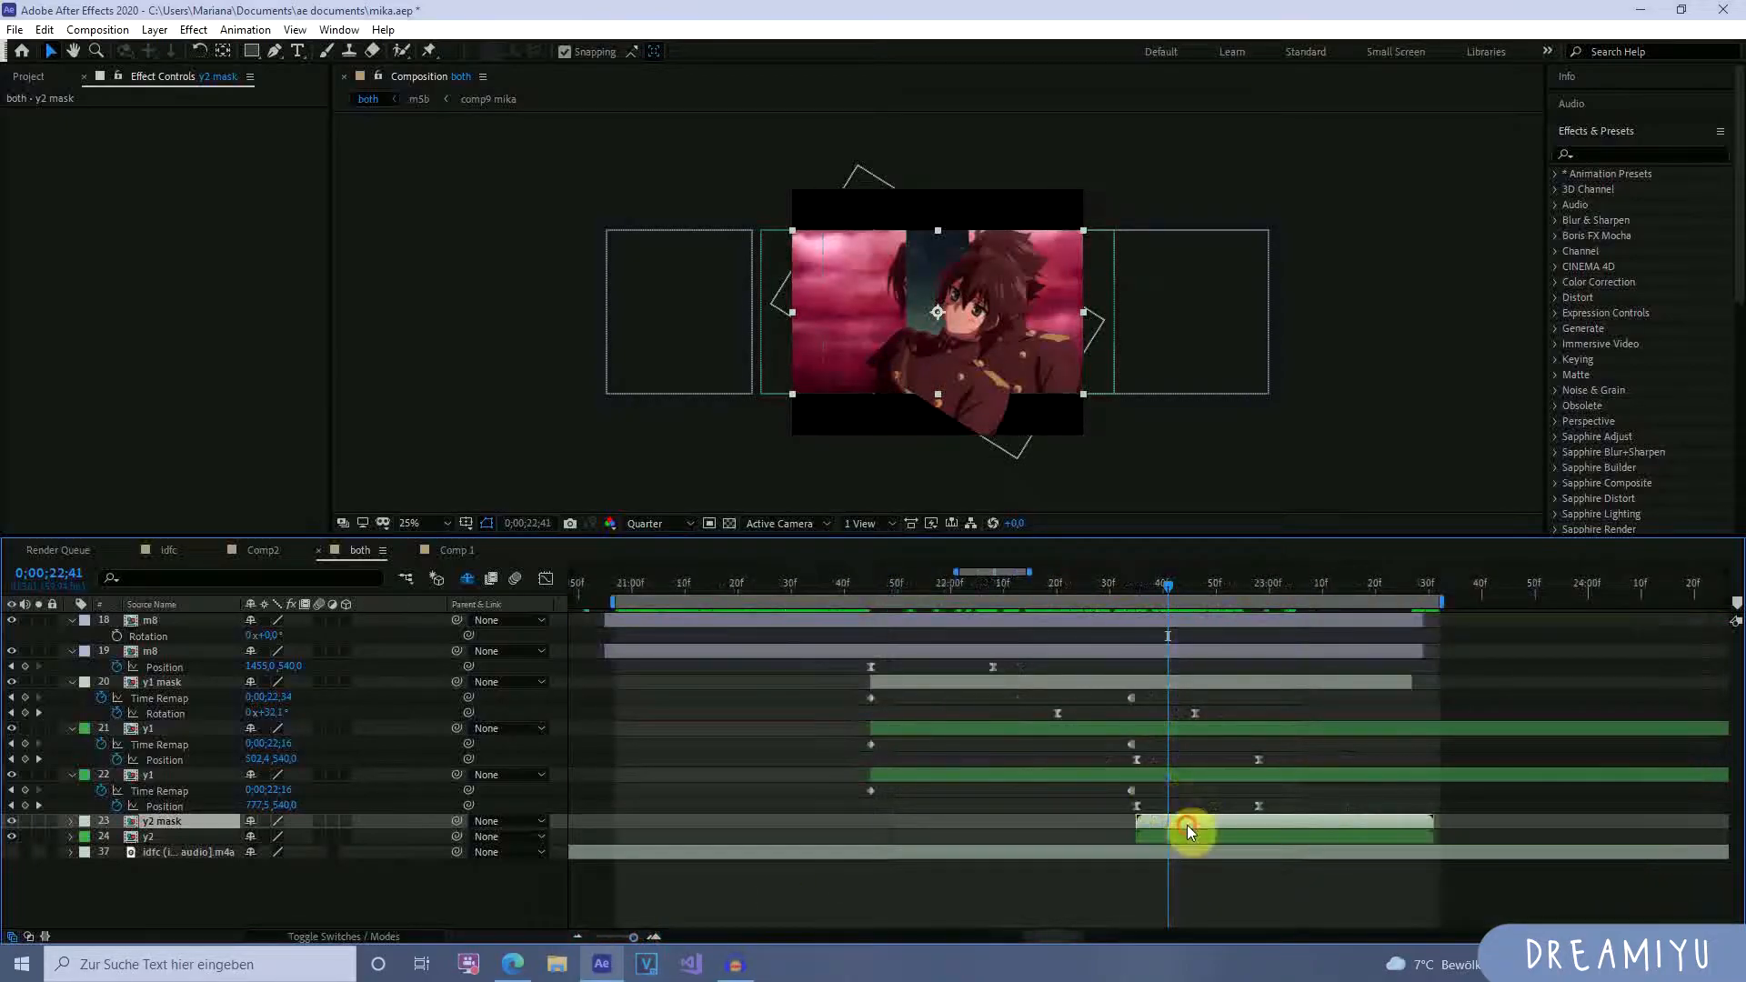
key(r)
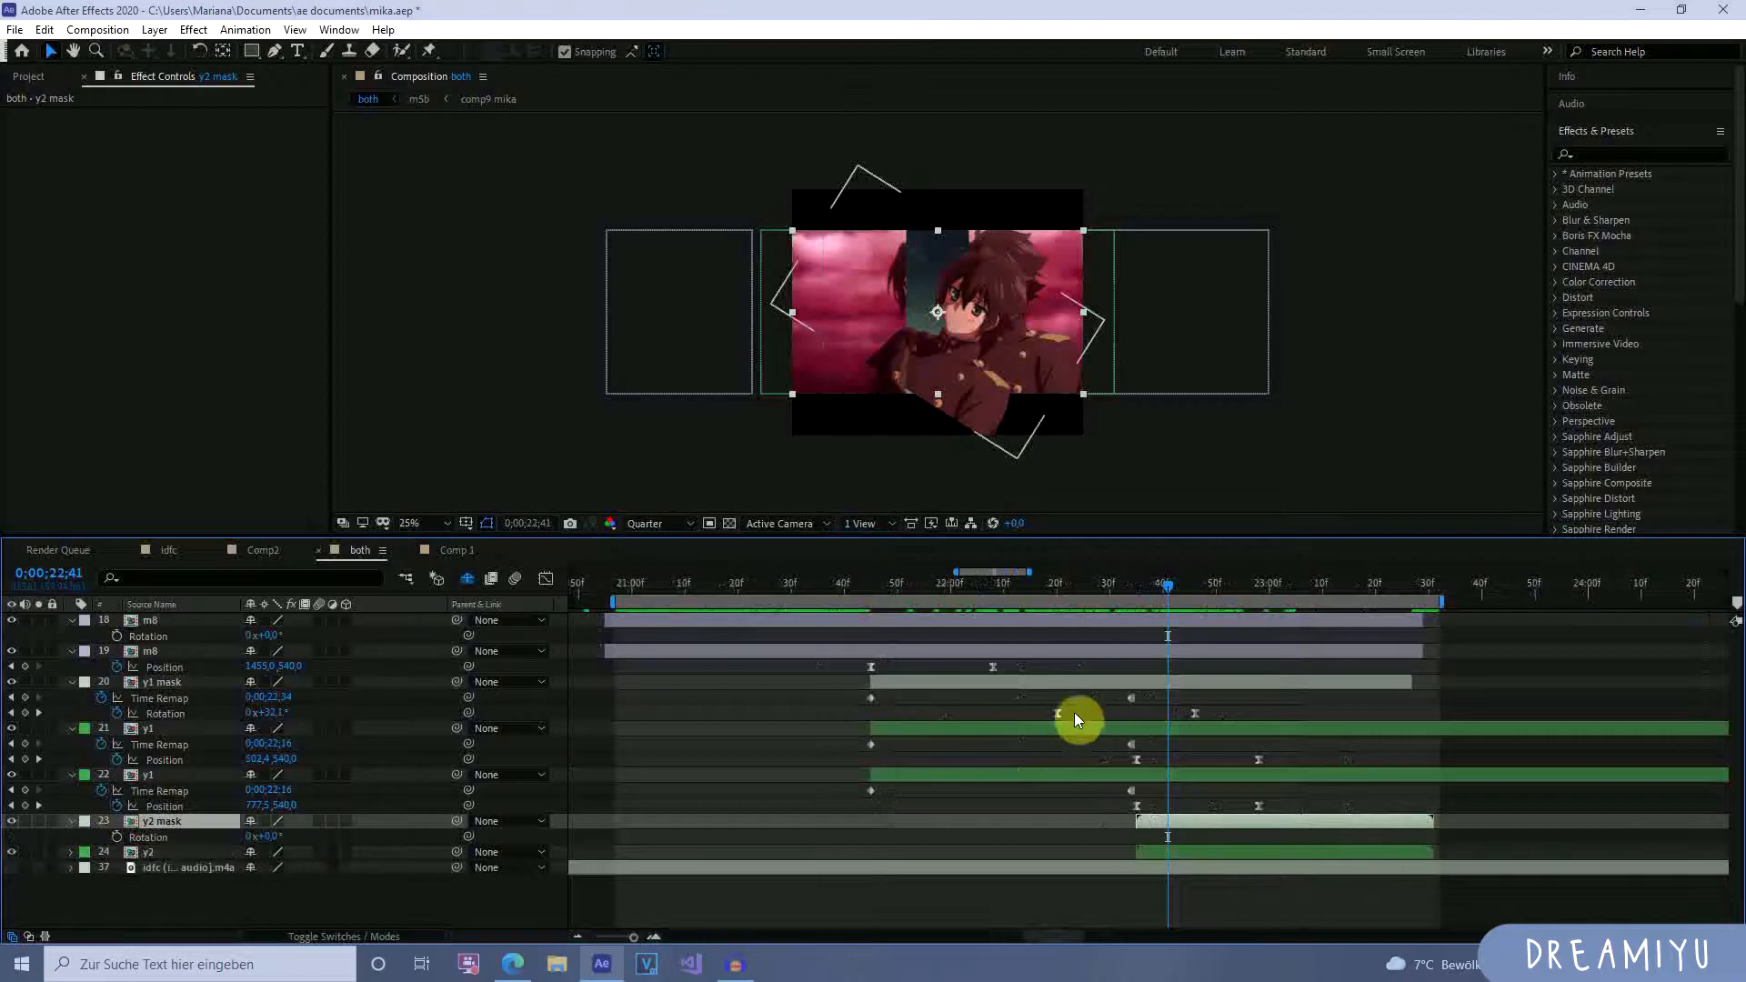
Hide the y2 layer and check the y2 mask behind the rotating y1 mask between 0;00;22;49 and 0;00;22;39.
drag(1161, 587, 1206, 639)
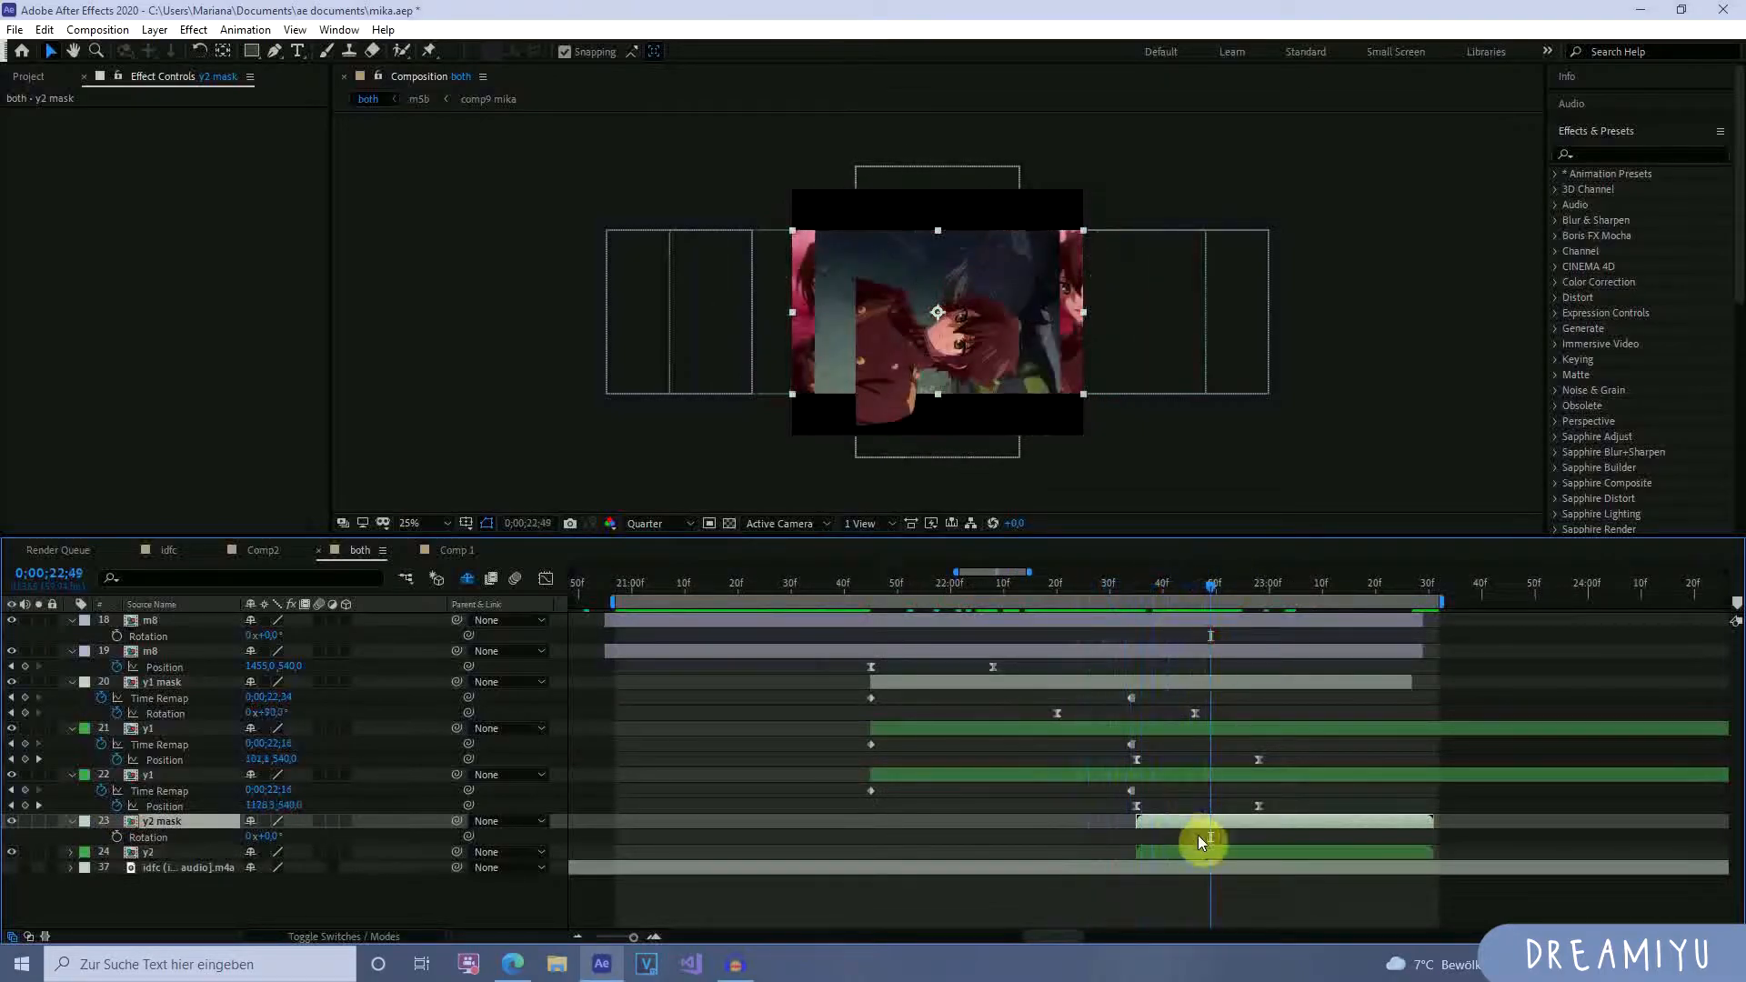
click(13, 852)
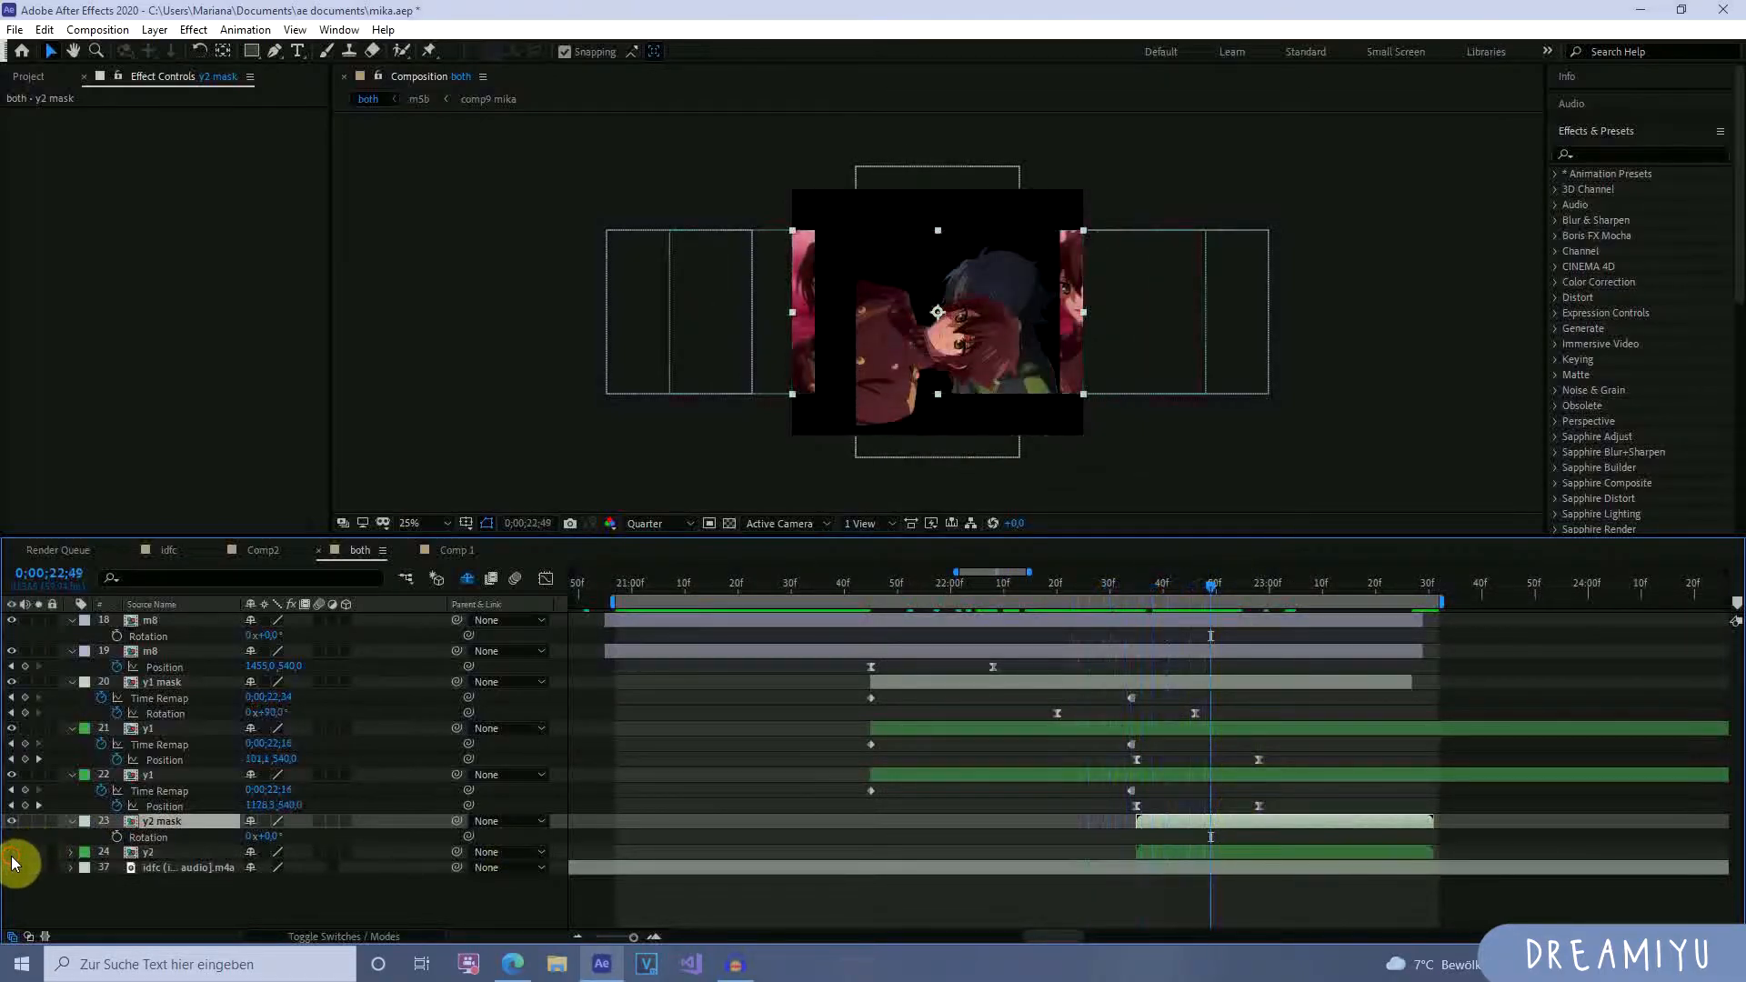
drag(1209, 588, 1156, 642)
Copy the y1 mask's Rotation keyframes onto the y2 mask and shift them to start at about 0;00;22;40.
drag(1044, 718, 1217, 709)
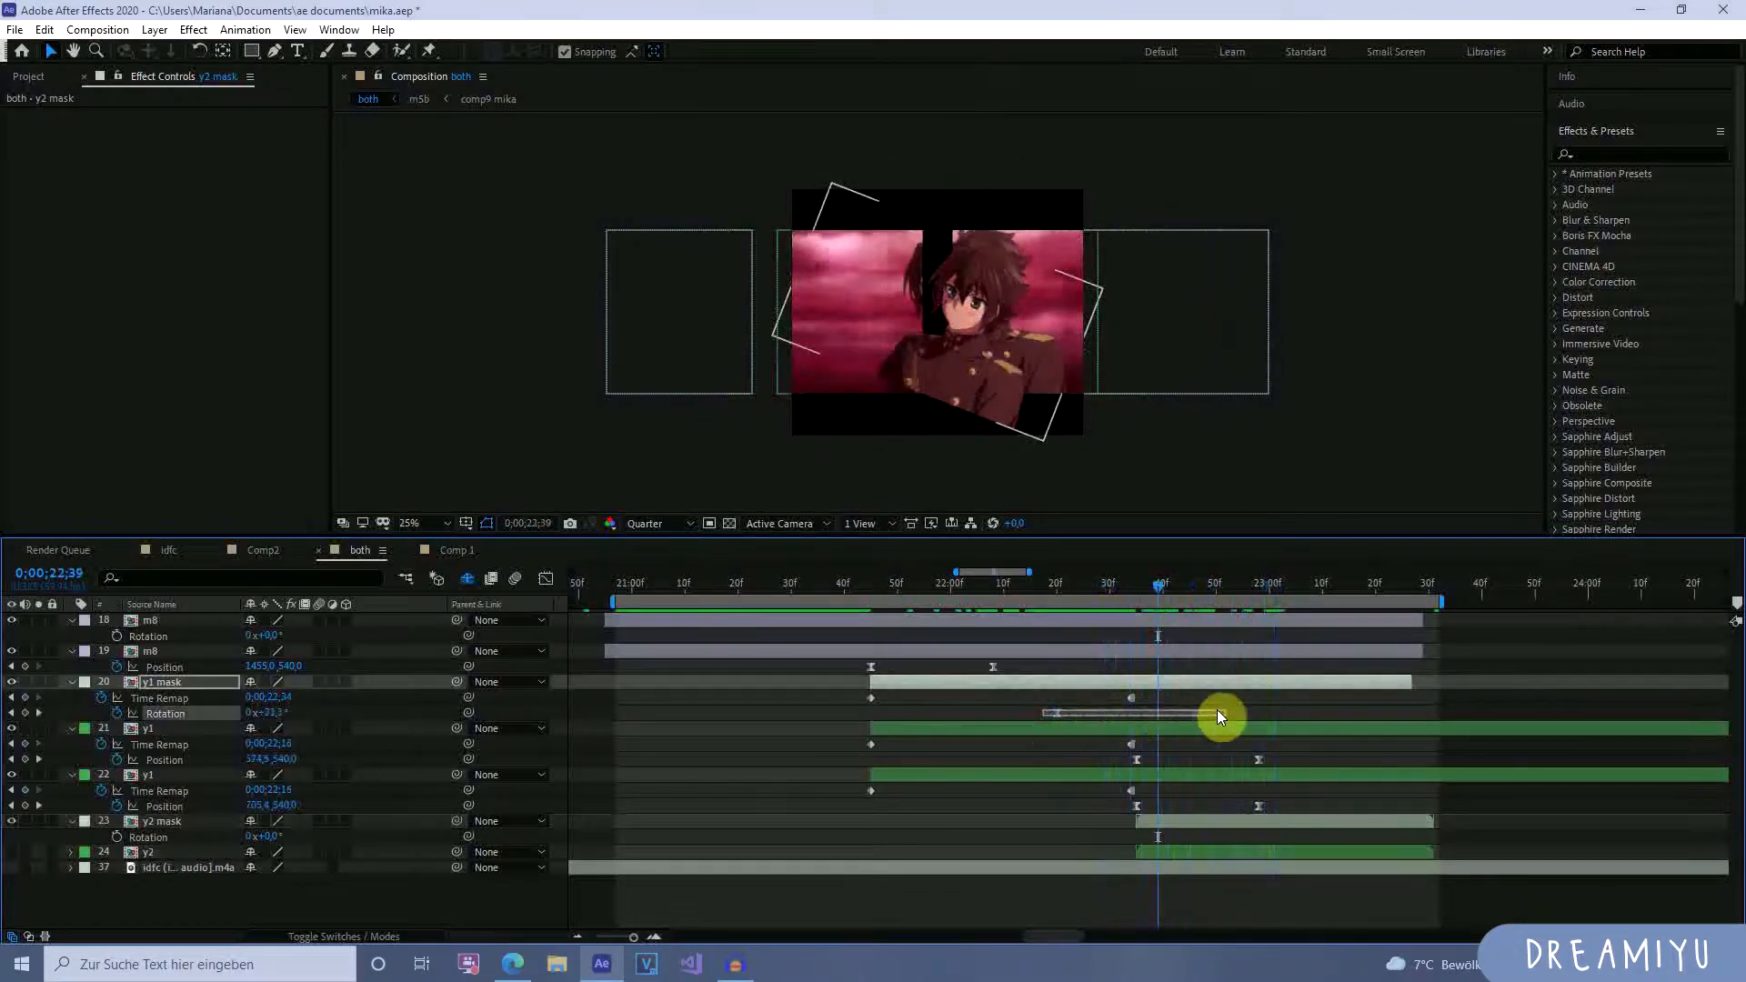
click(1148, 592)
drag(1149, 592, 1130, 592)
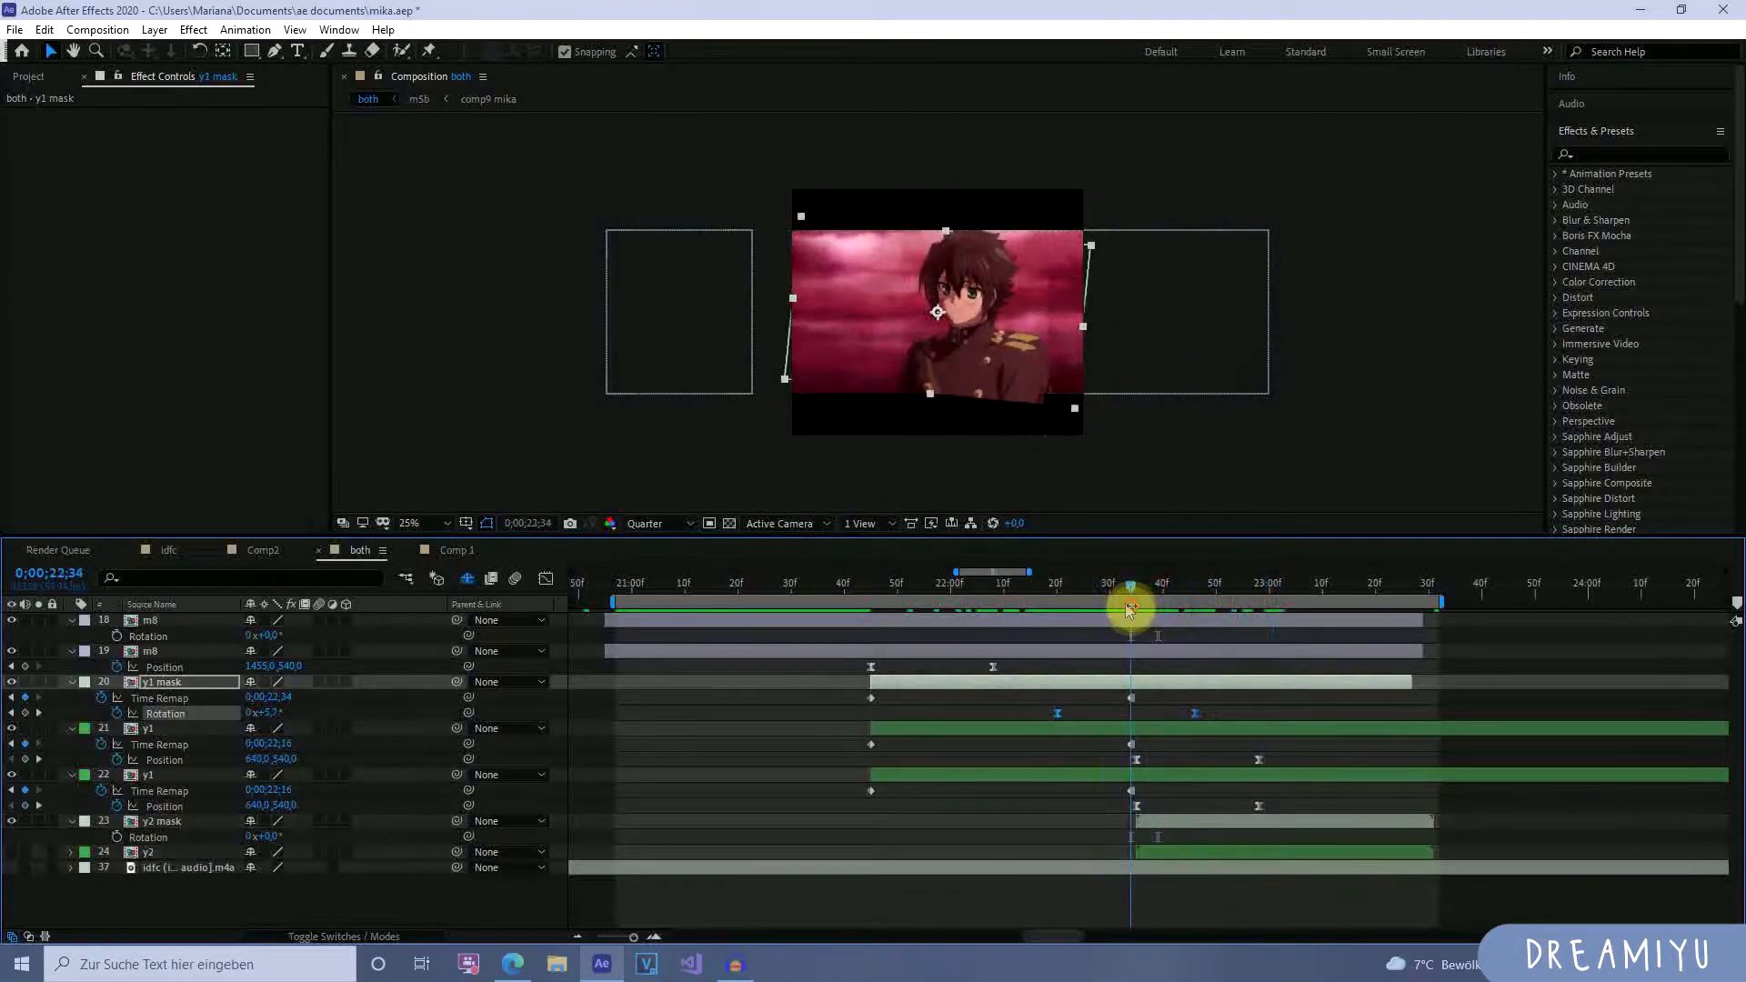
click(1161, 820)
key(ctrl+v)
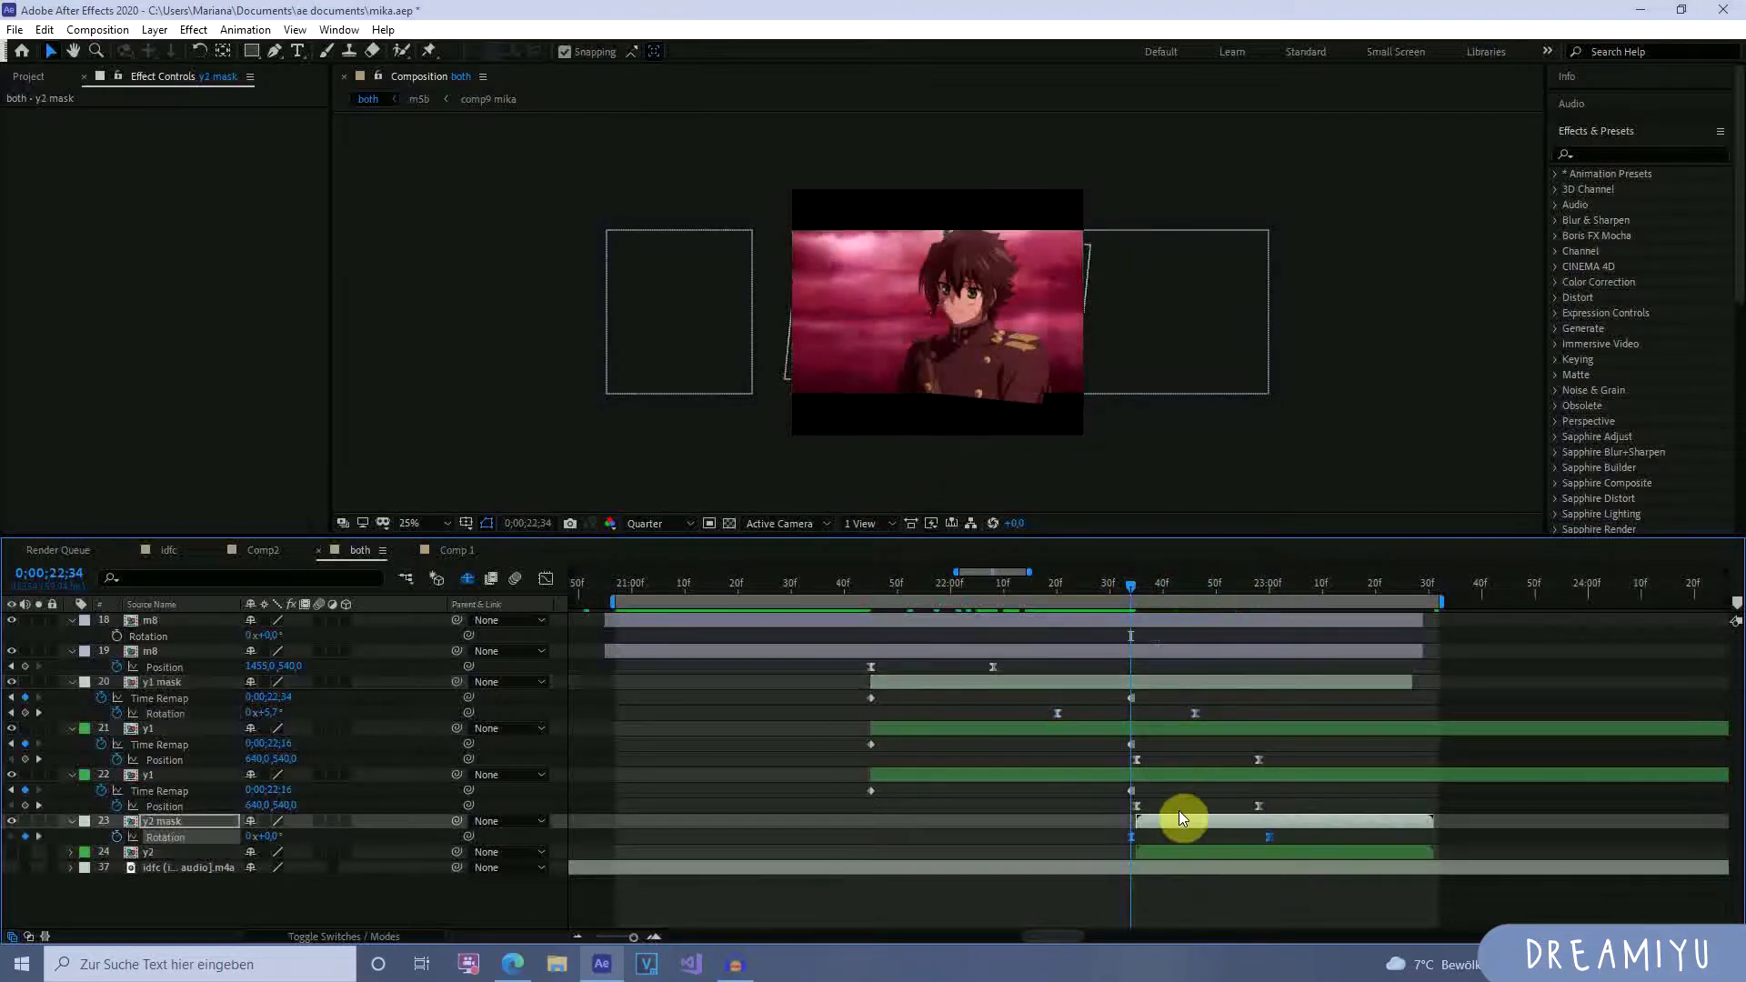
drag(1131, 841, 1173, 842)
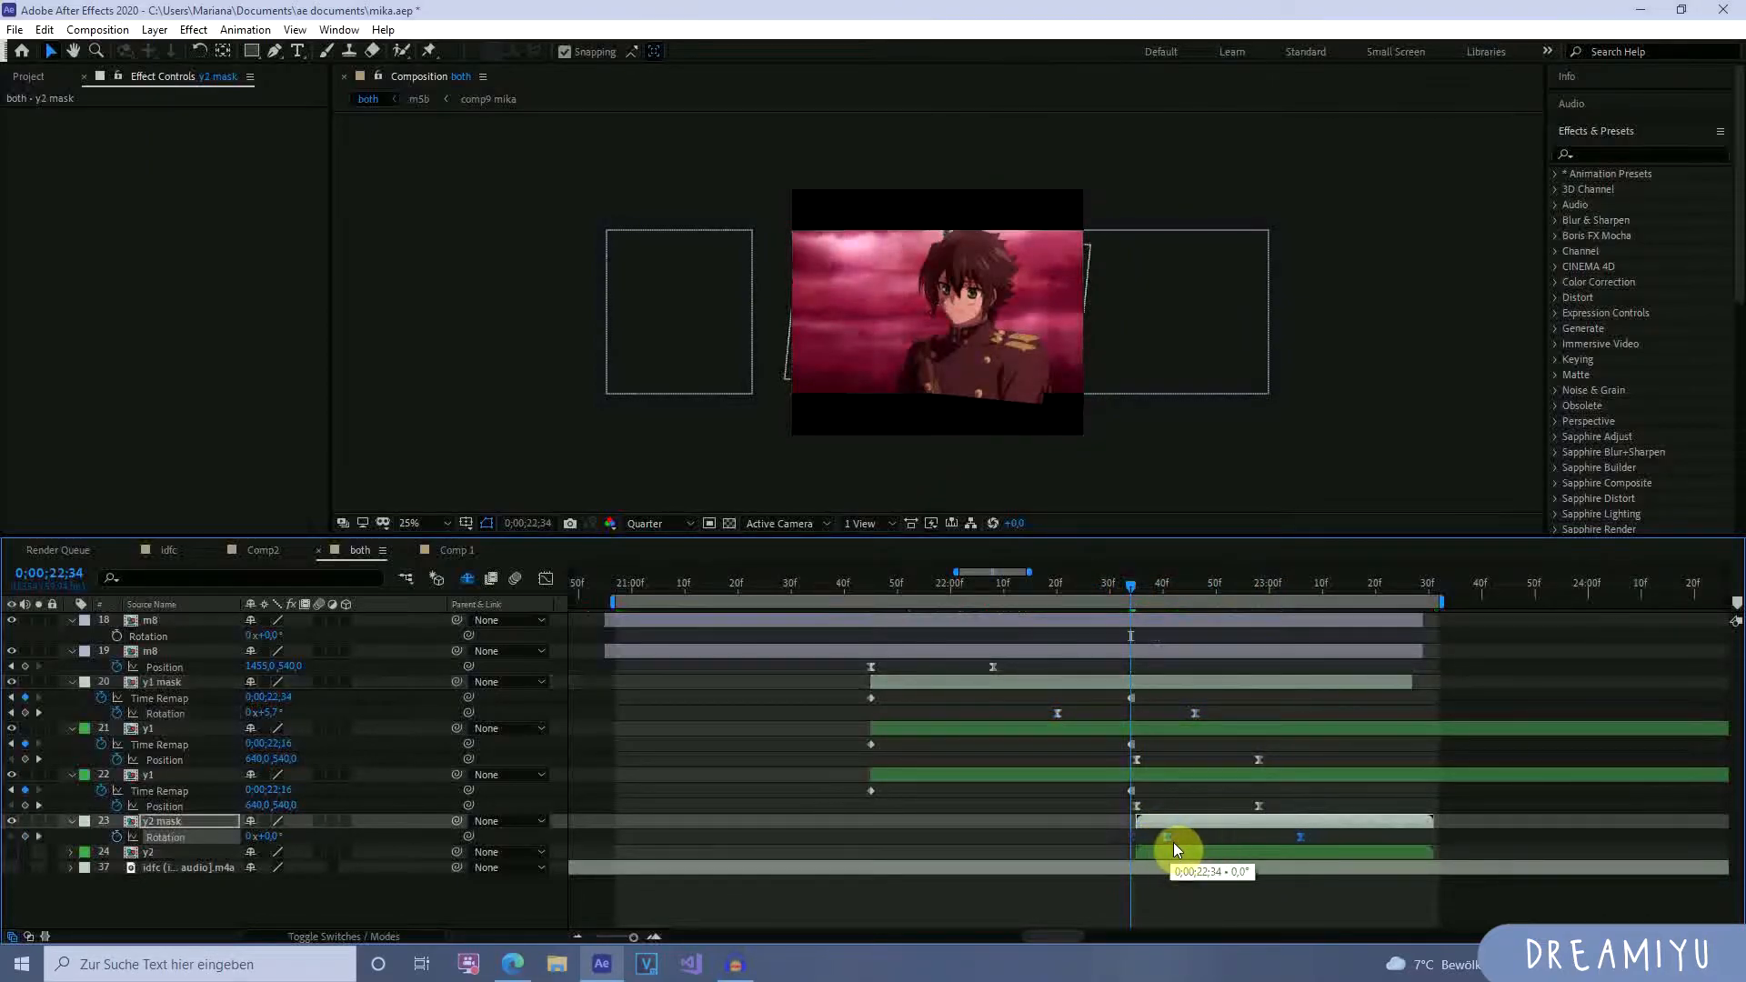
Time-reverse the y2 mask's Rotation keyframes and check the rotation around 0;00;22;46.
drag(1131, 585, 1233, 716)
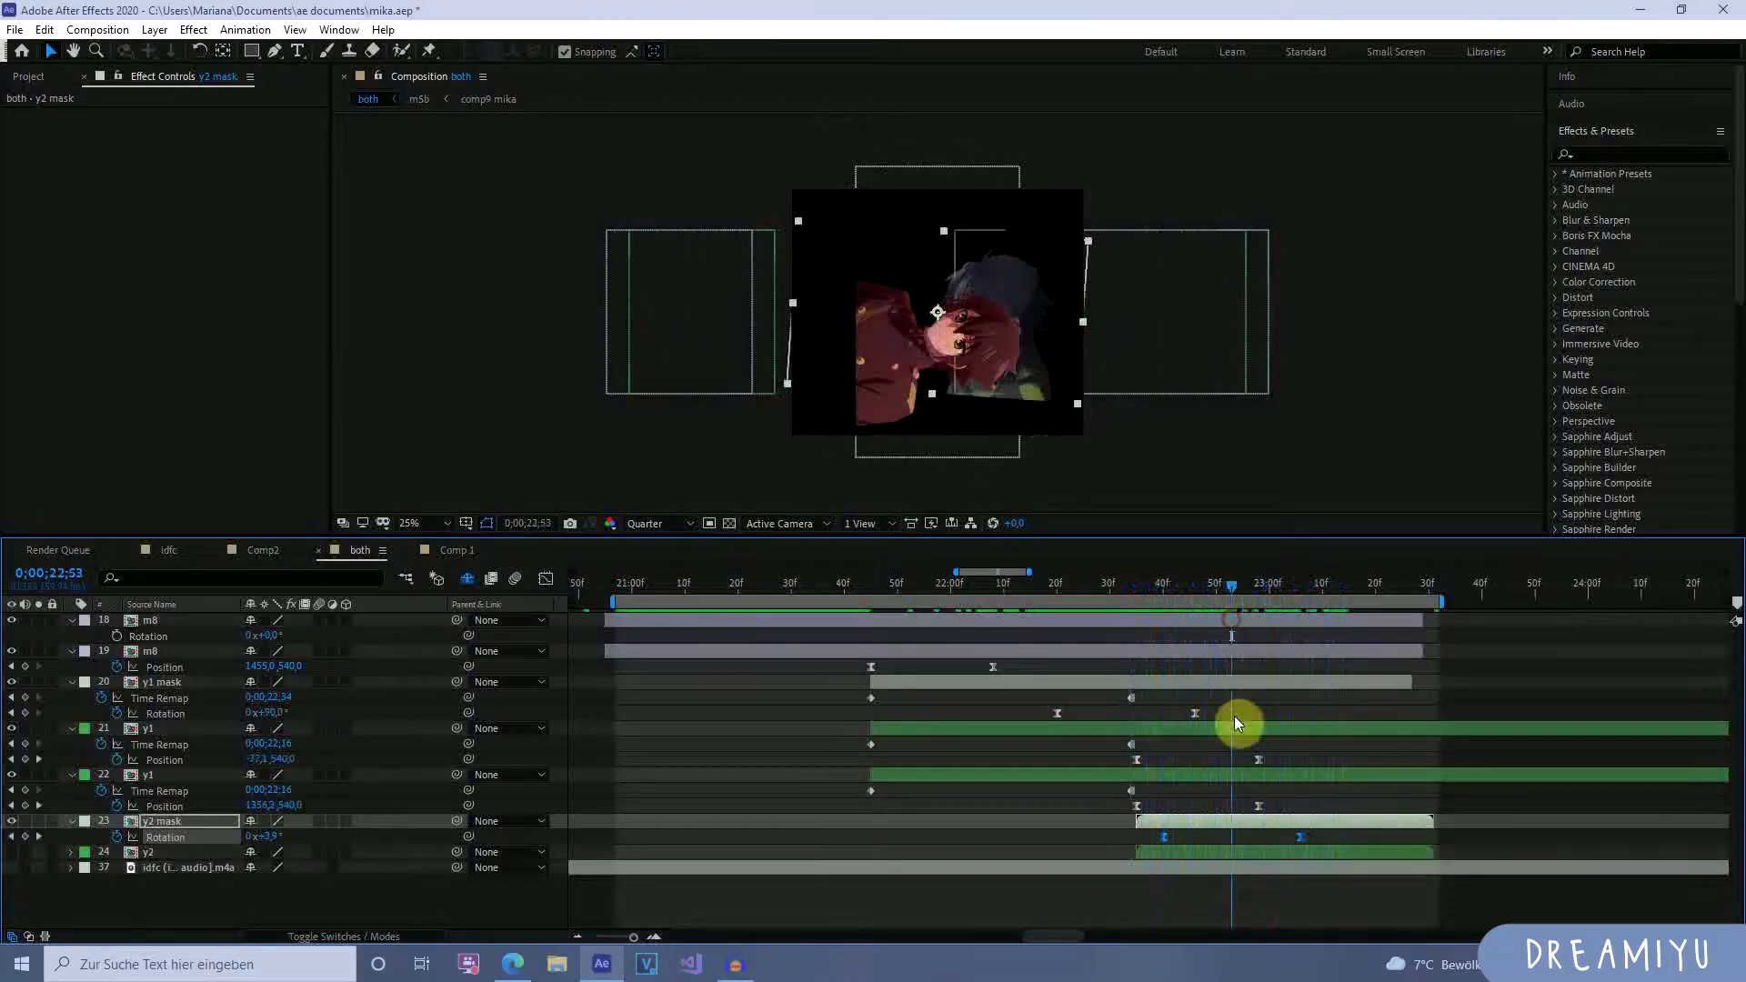
right_click(1164, 837)
mouse_move(1177, 832)
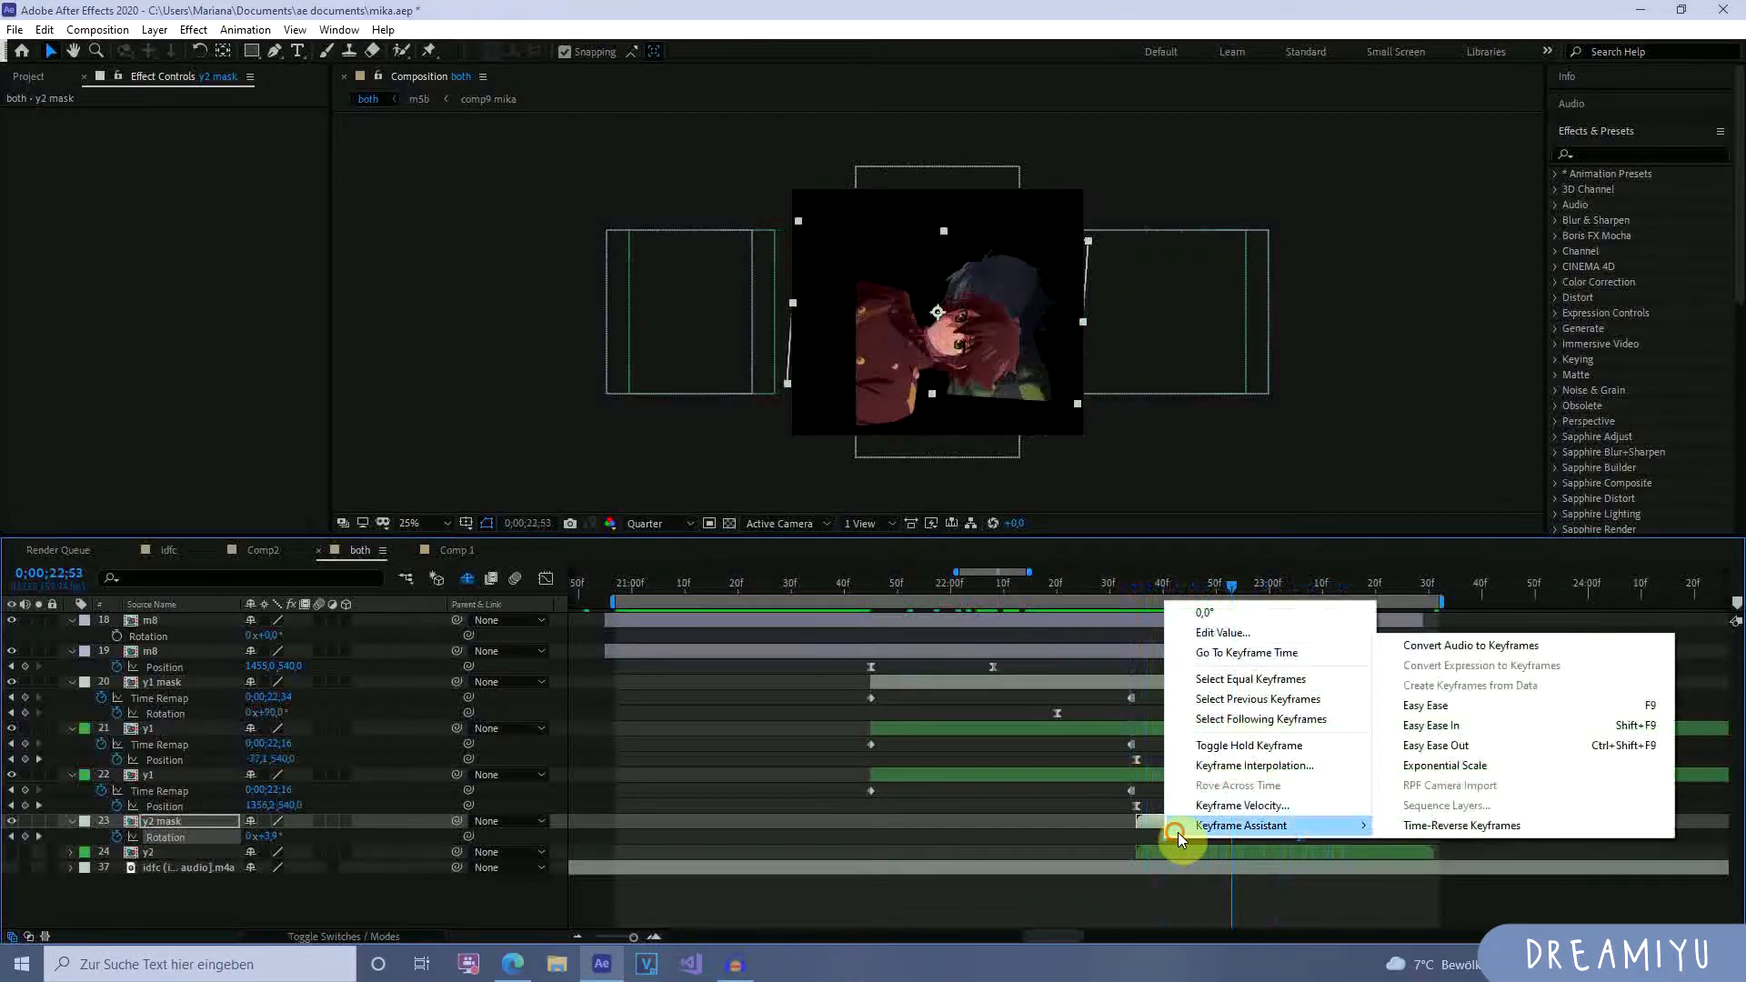
click(1444, 833)
click(1226, 582)
drag(1226, 582, 1195, 751)
key(space)
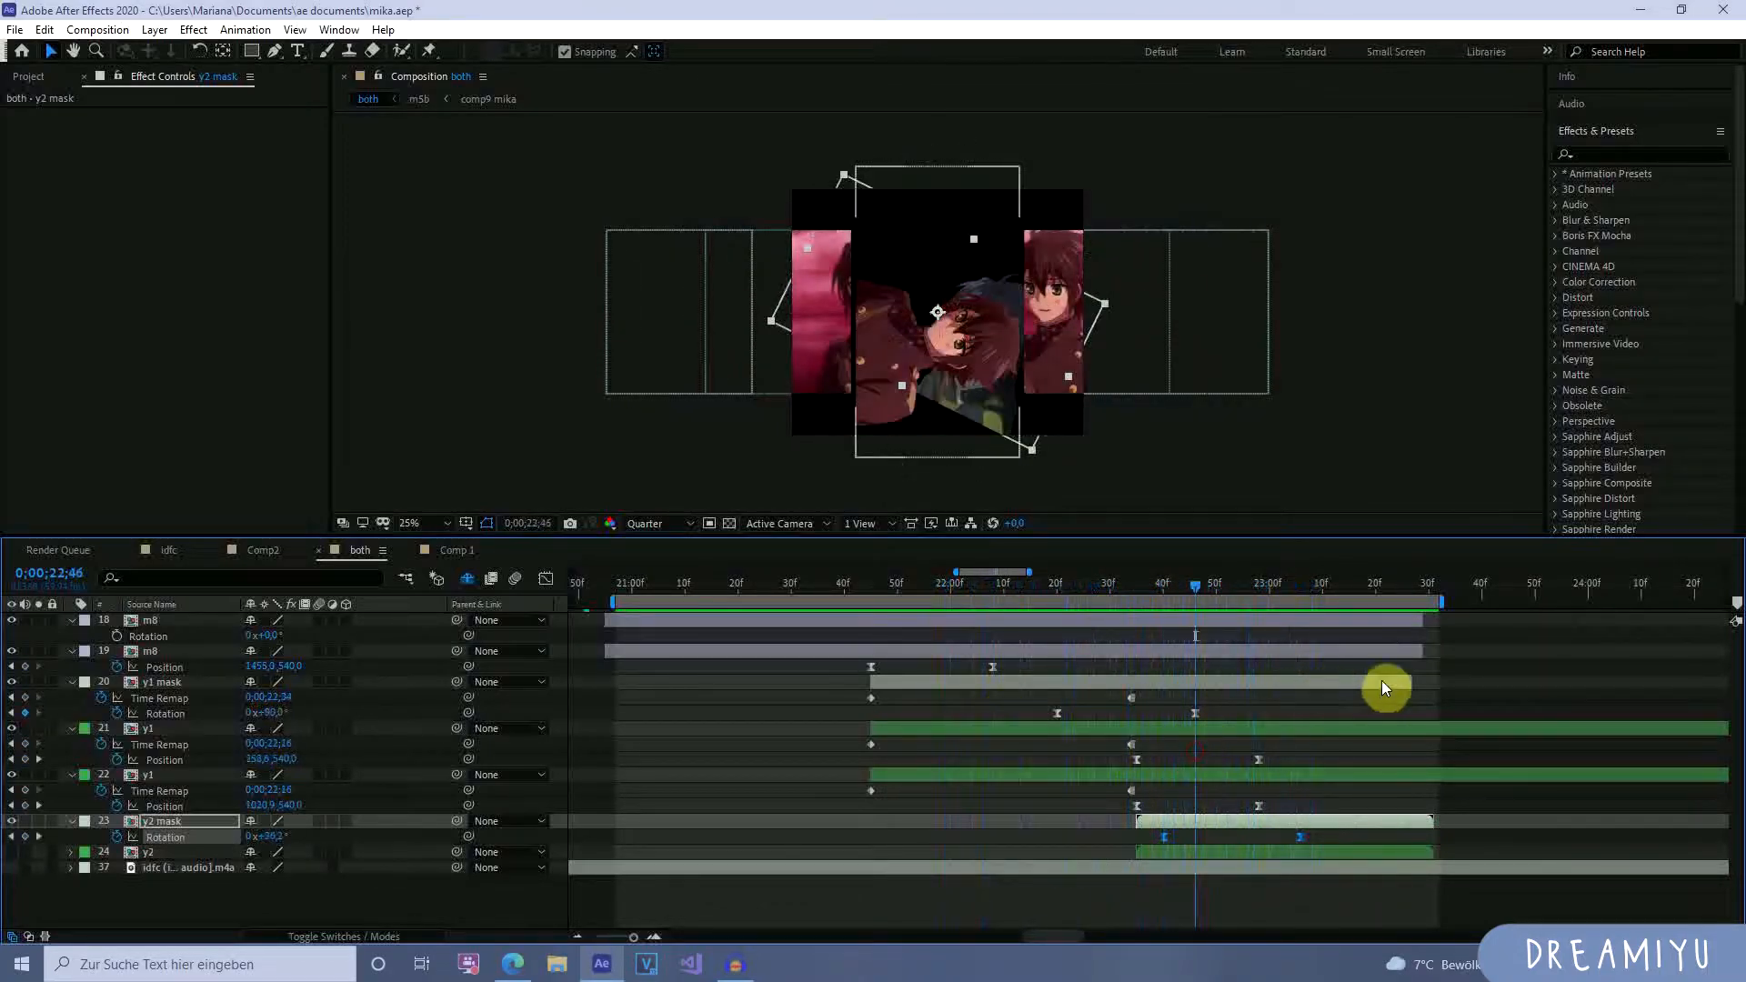
Trim the y1 mask layer to end at 0;00;22;46 and the y2 mask layer to start at that frame.
click(1410, 678)
drag(1410, 678, 1195, 723)
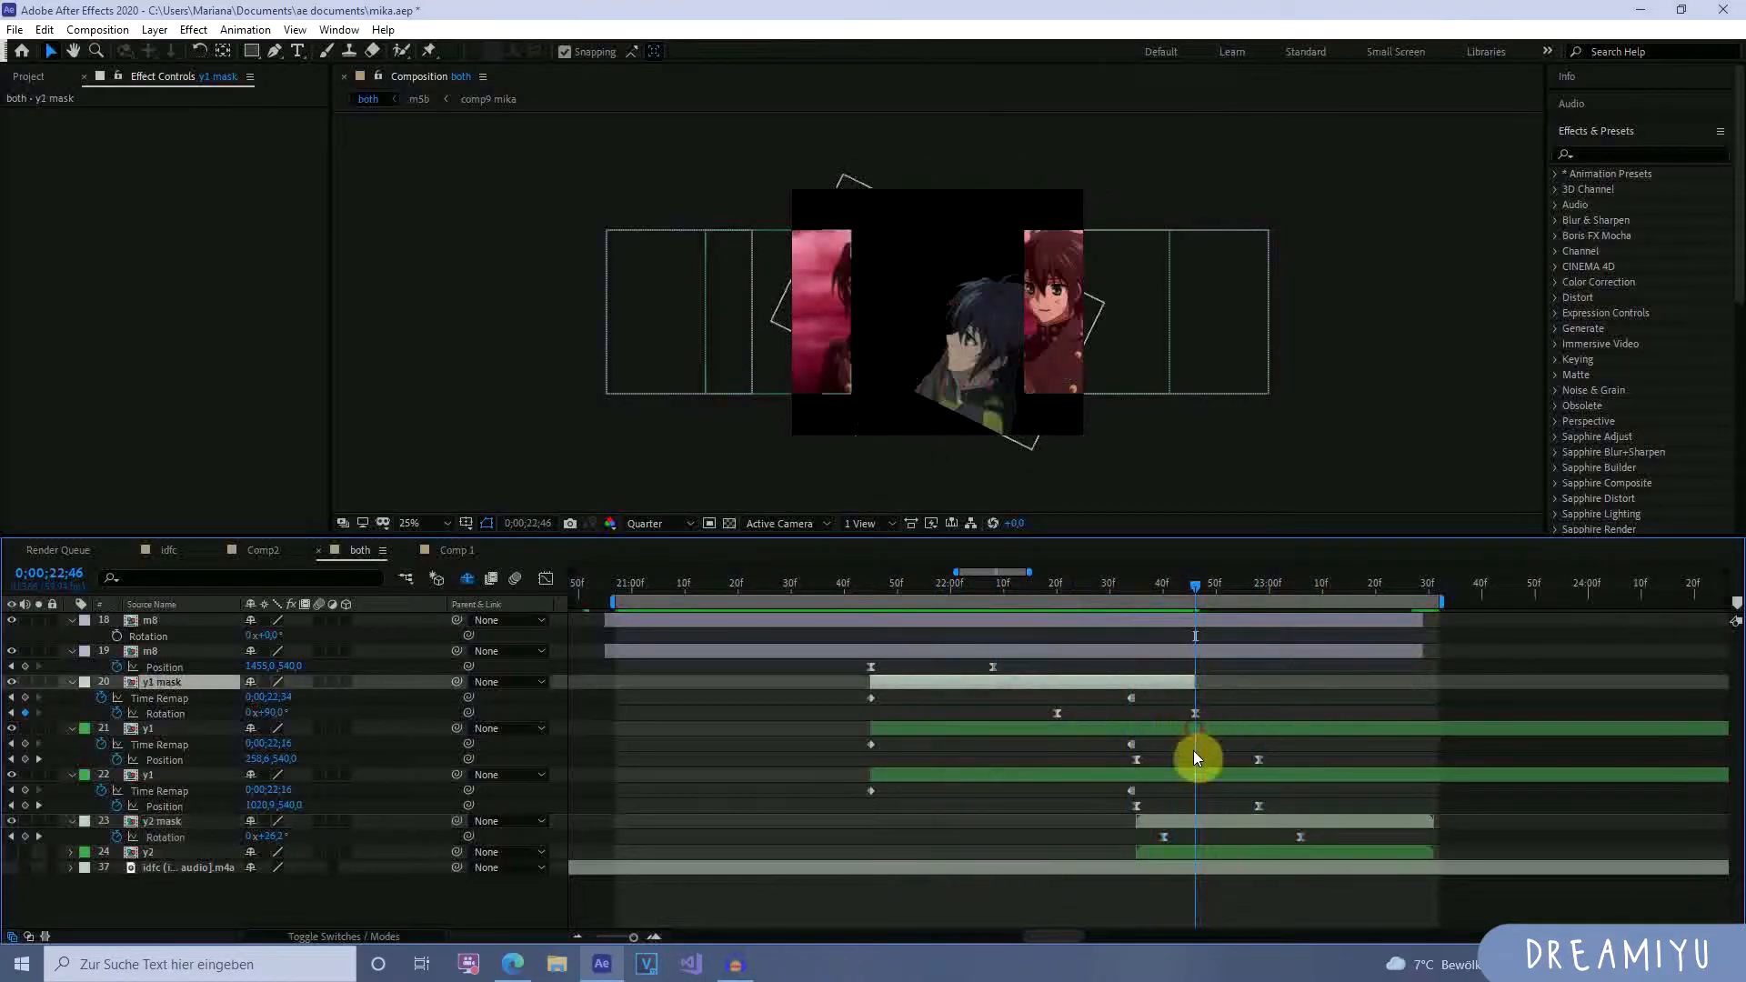
drag(1198, 586, 1197, 638)
click(1220, 824)
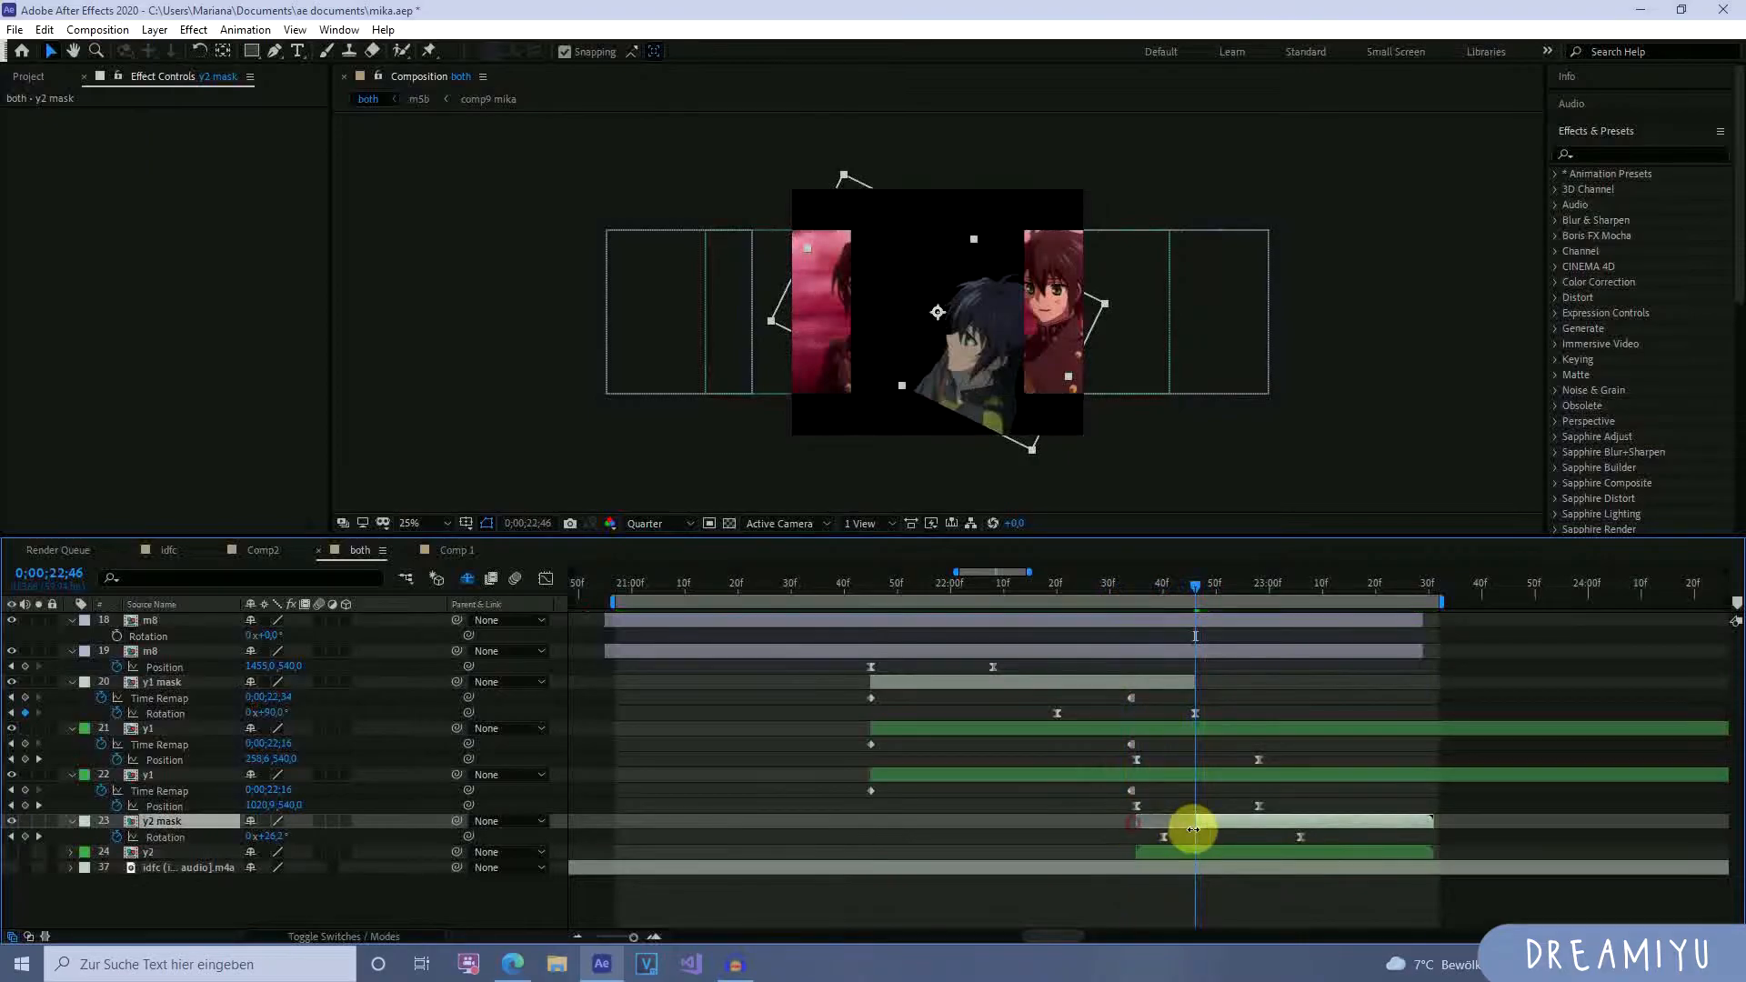
Shift the y2 mask's Rotation keyframes to start at 0;00;22;46 and set the first one to -90°.
drag(1165, 837, 1359, 837)
drag(1195, 587, 1193, 733)
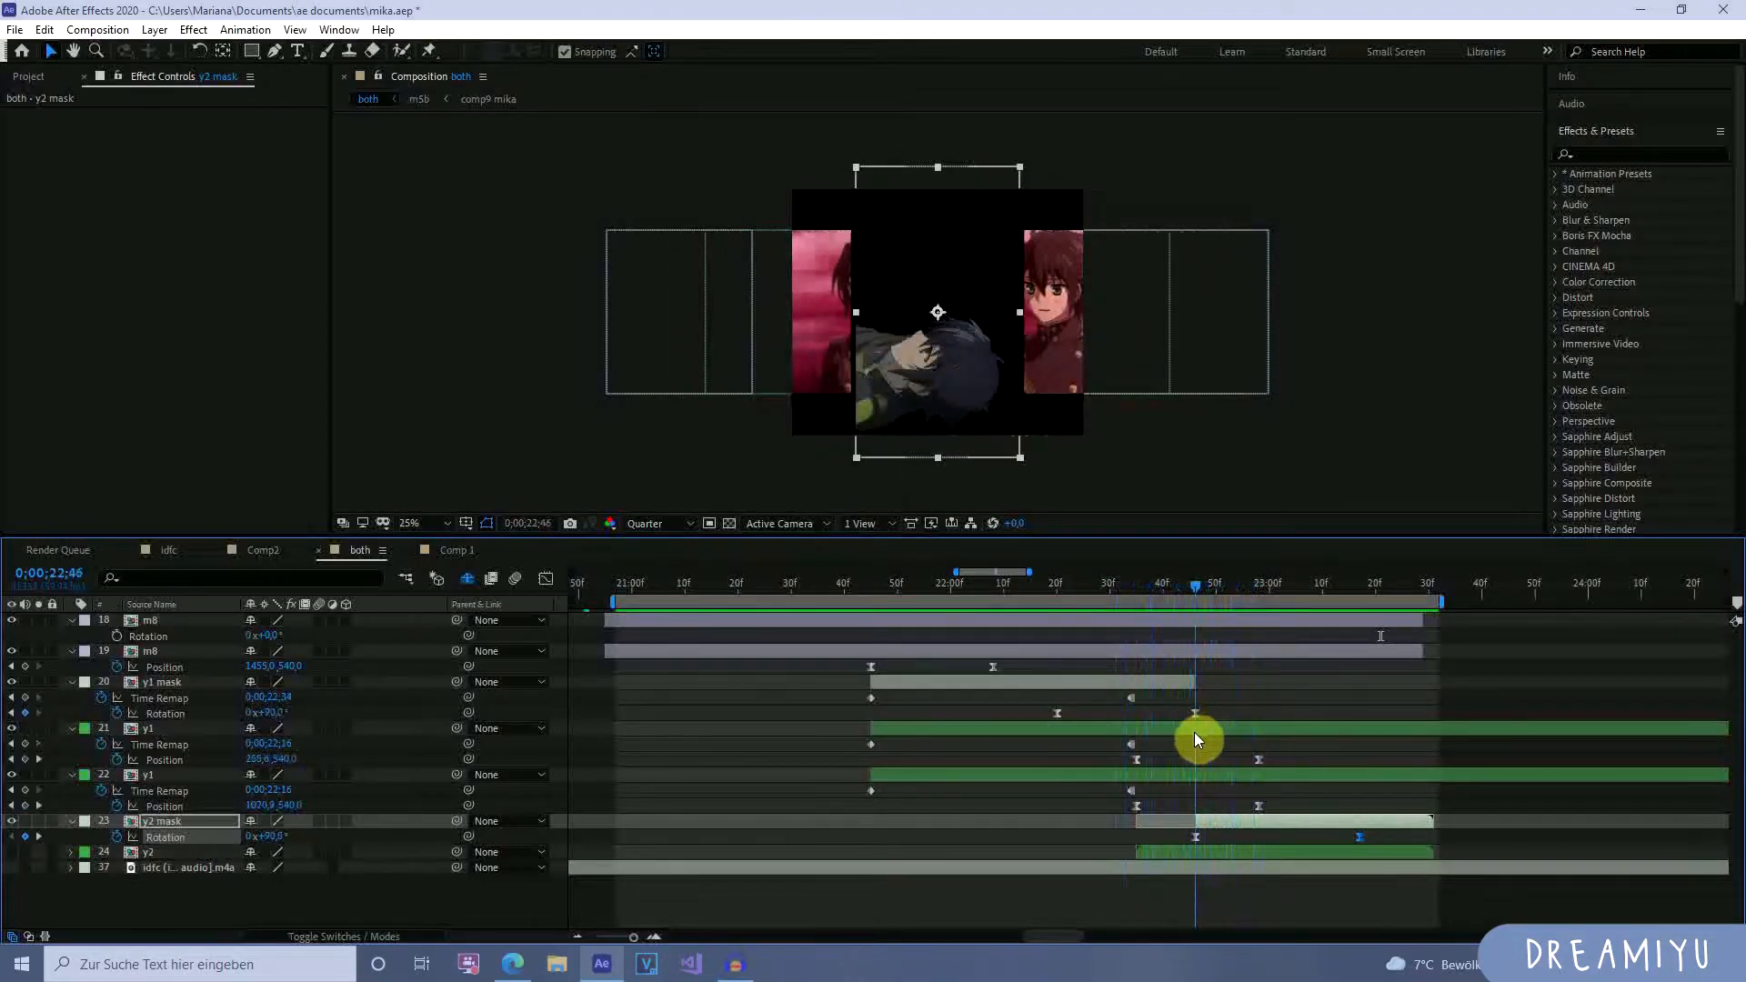
drag(1208, 848, 1195, 859)
click(1196, 836)
click(1196, 837)
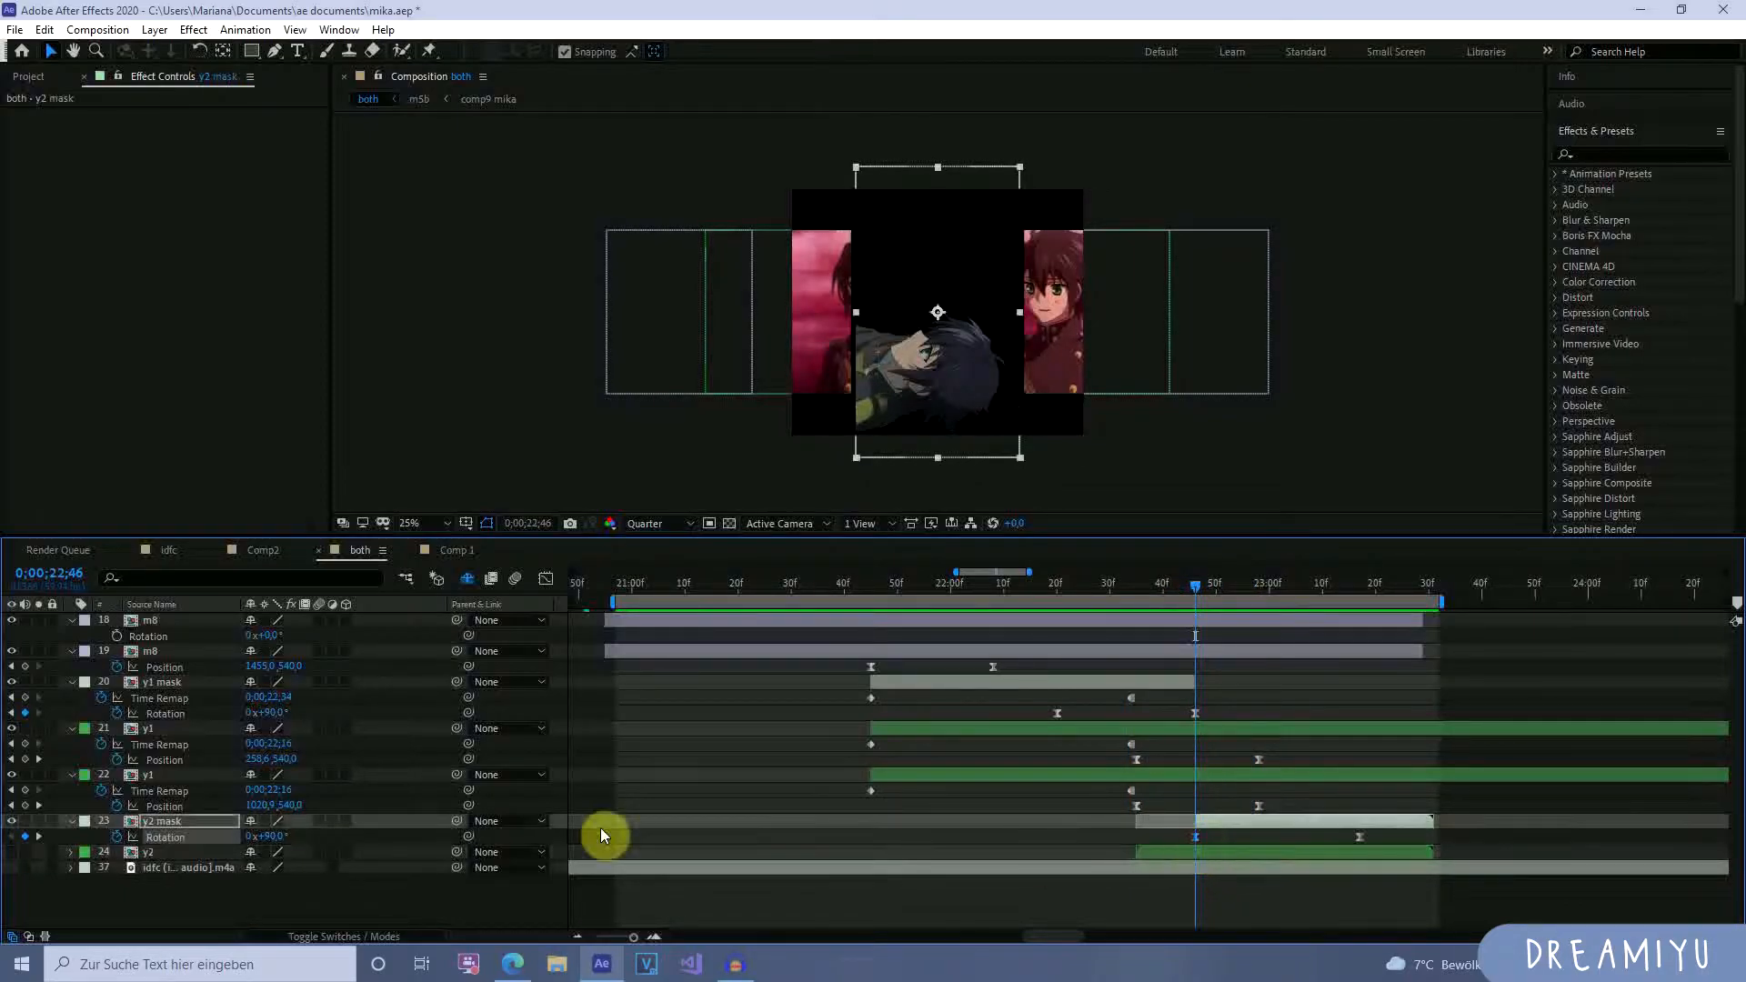
click(273, 836)
text(-90)
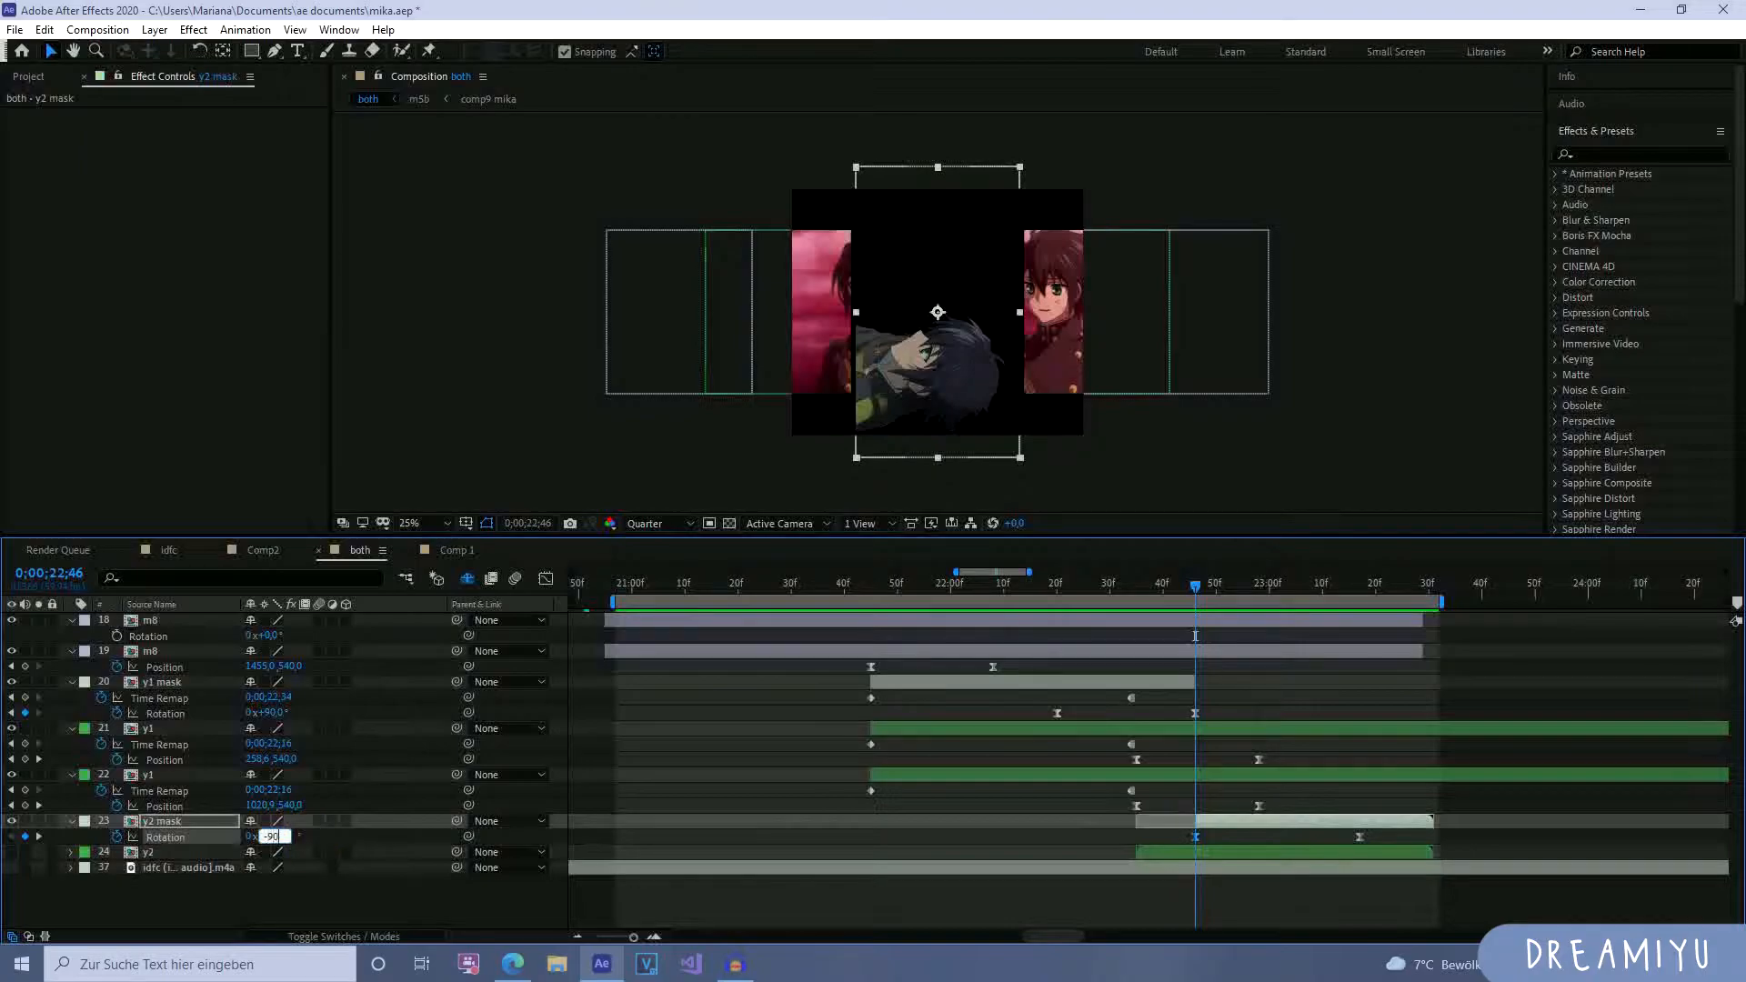
key(Return)
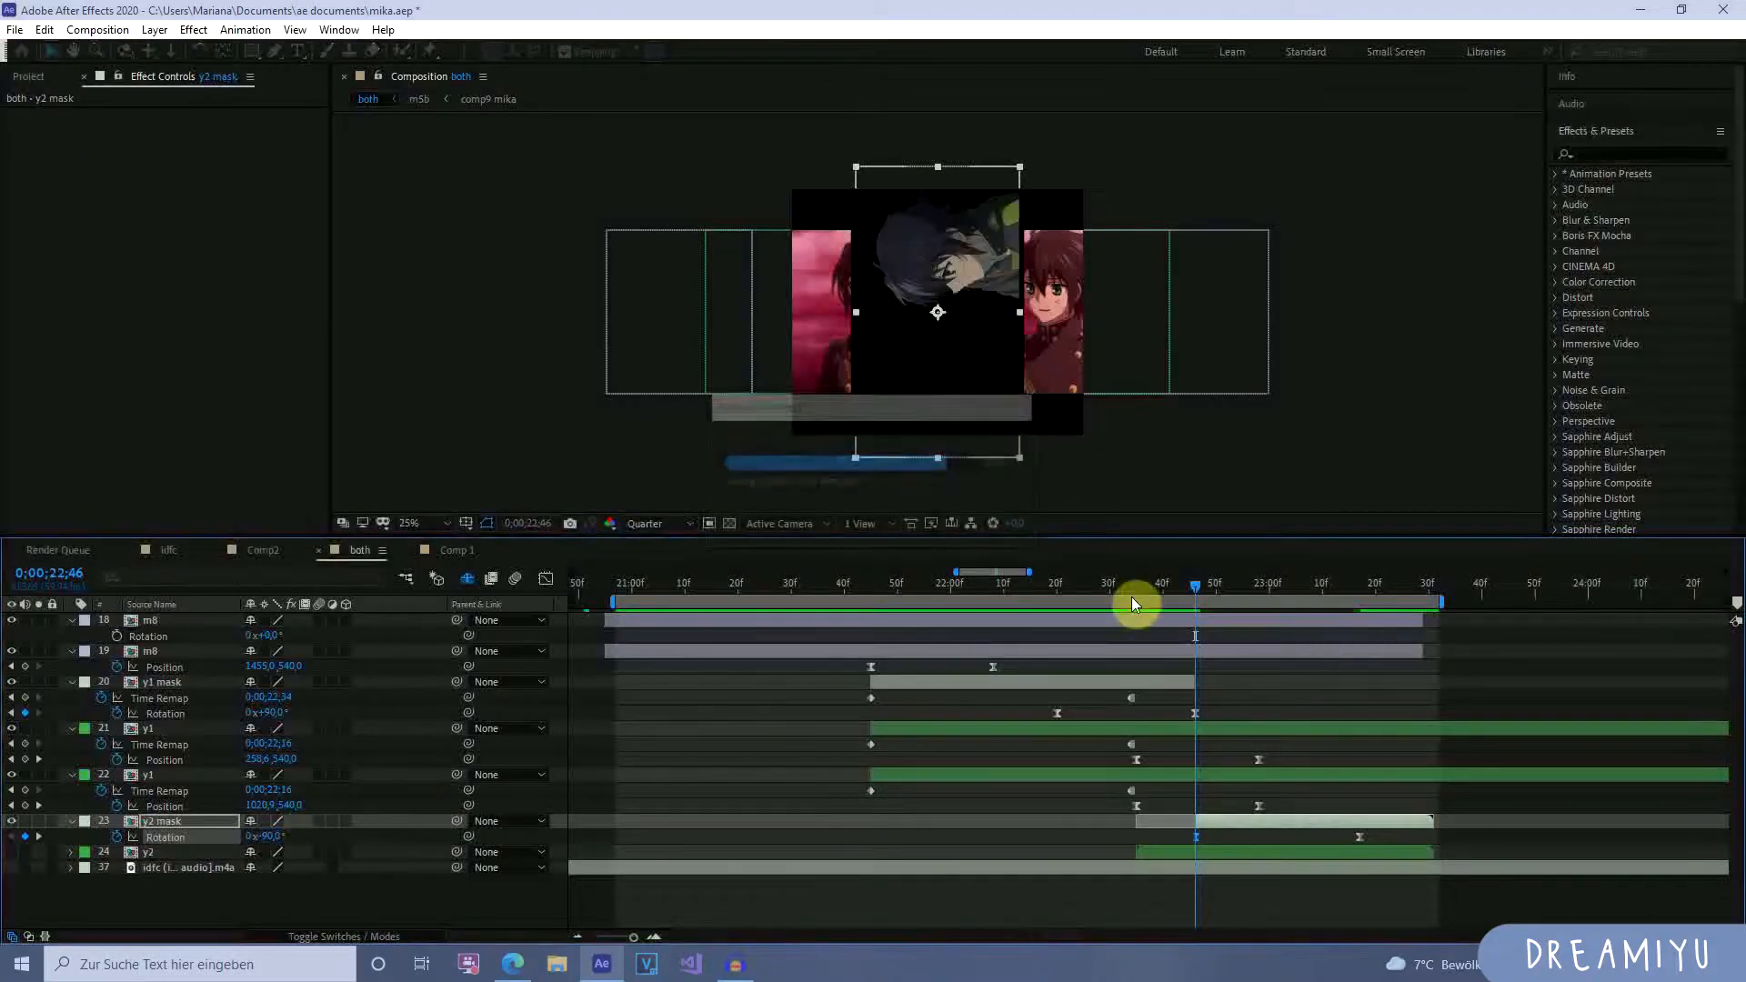
drag(1184, 584, 1283, 615)
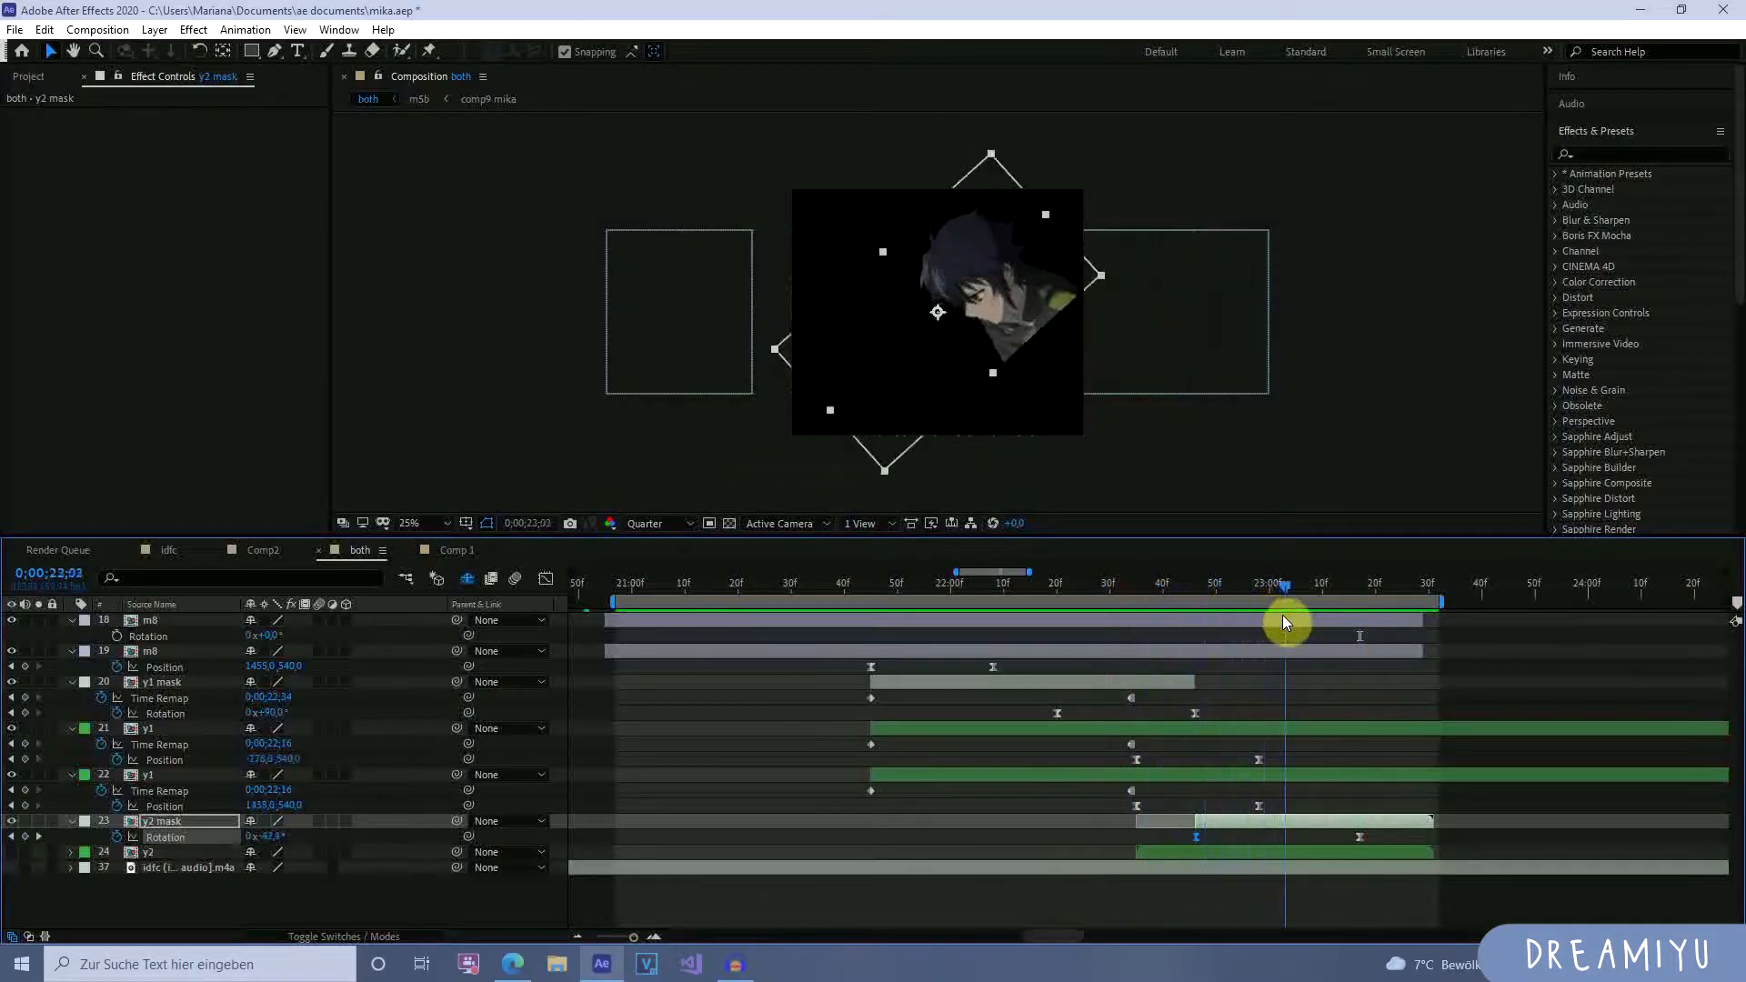
Reshape the y2 mask's Rotation curve in the Graph Editor so it starts steeply and eases out slowly.
drag(1177, 842, 1398, 838)
click(545, 579)
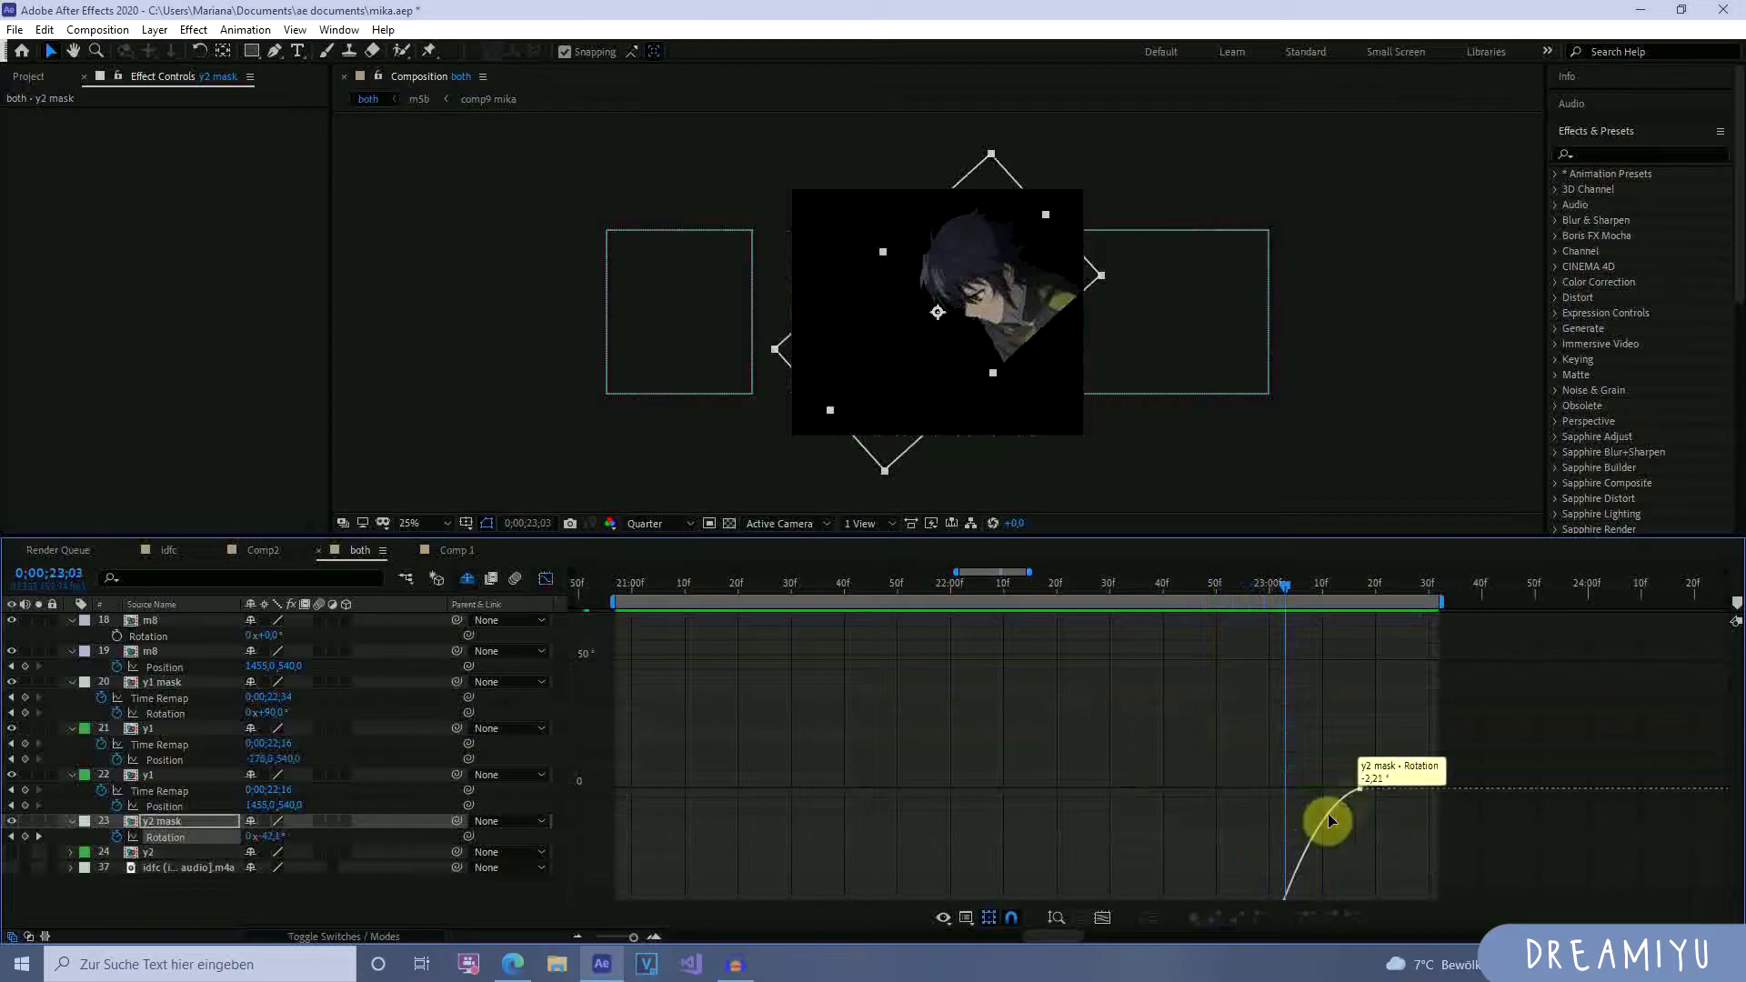
scroll(1349, 802, down, 2)
scroll(1163, 772, up, 3)
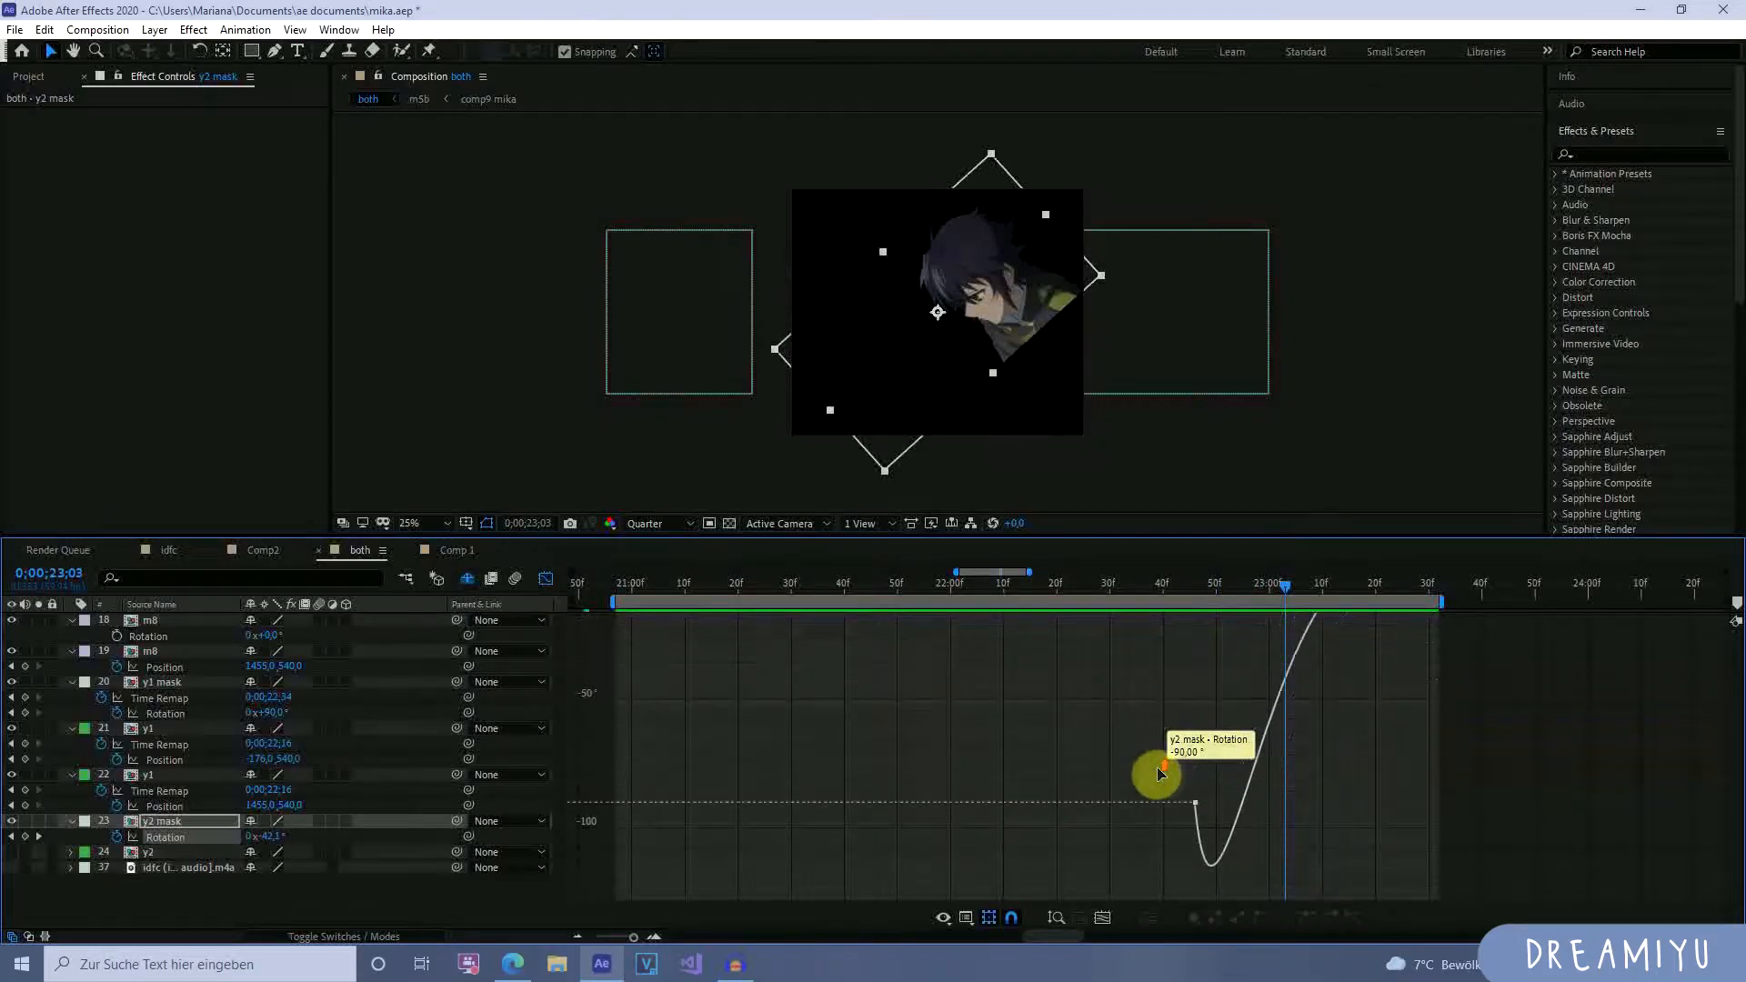
drag(1158, 852, 1230, 794)
scroll(1240, 834, down, 5)
scroll(1239, 834, up, 10)
scroll(1238, 833, down, 5)
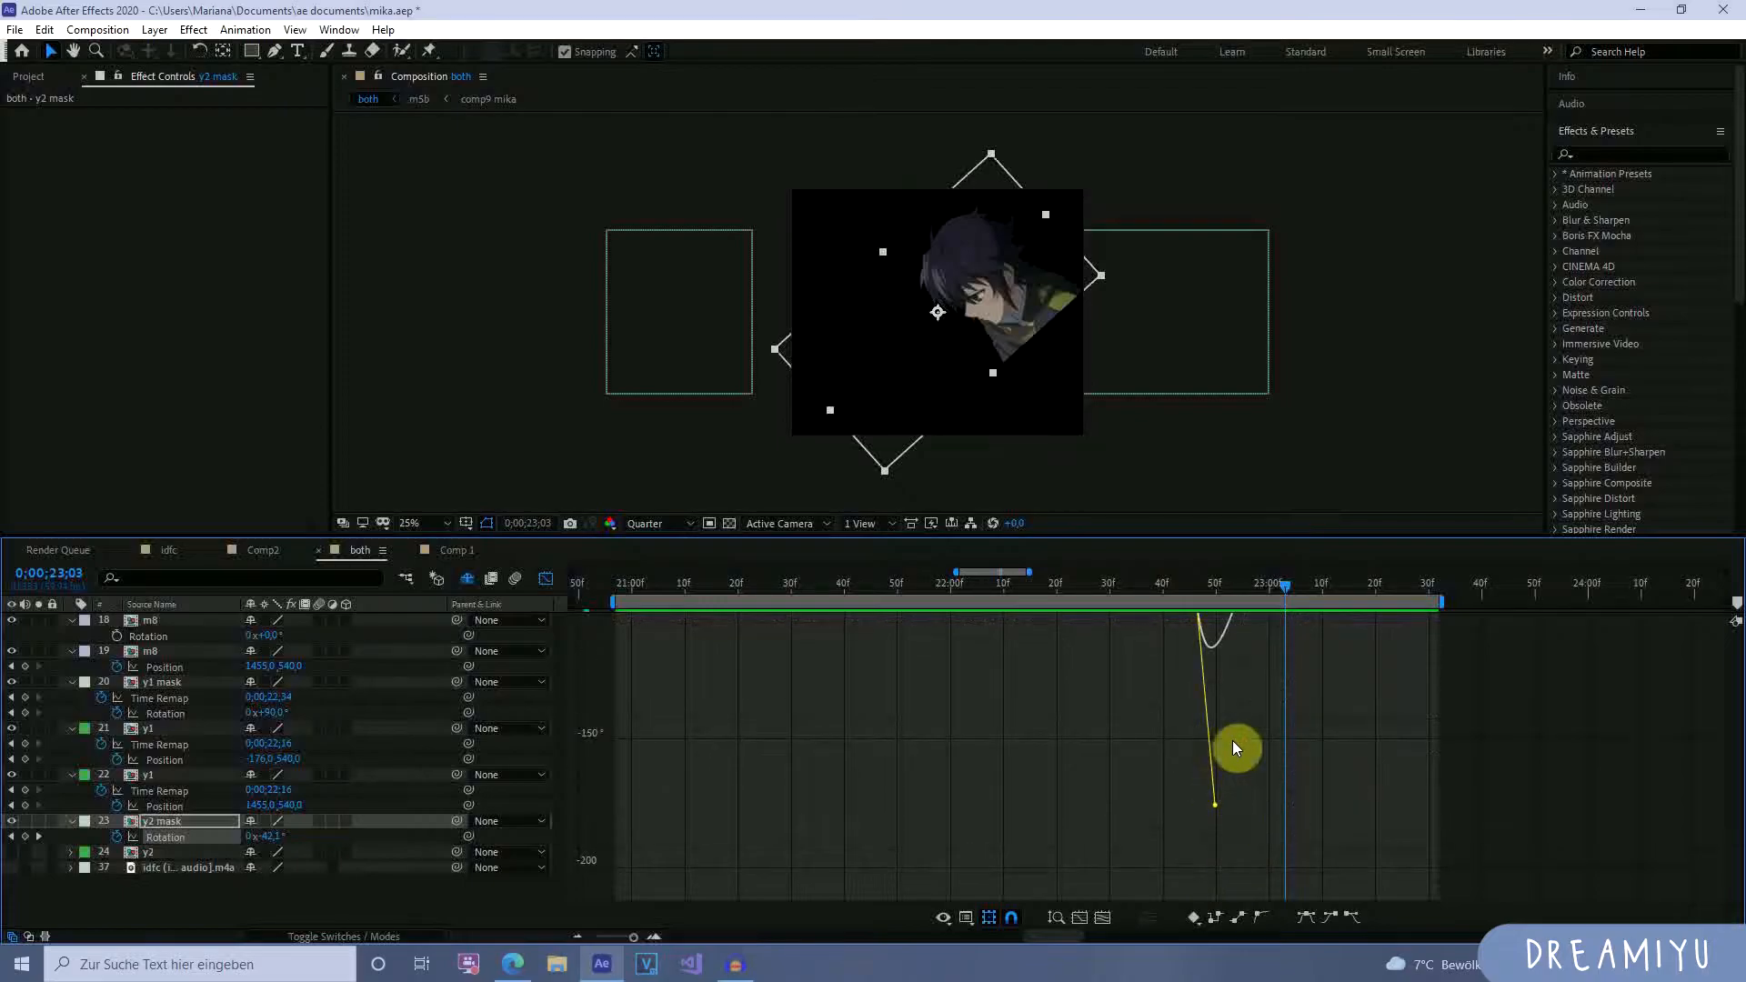
drag(1213, 806, 1356, 647)
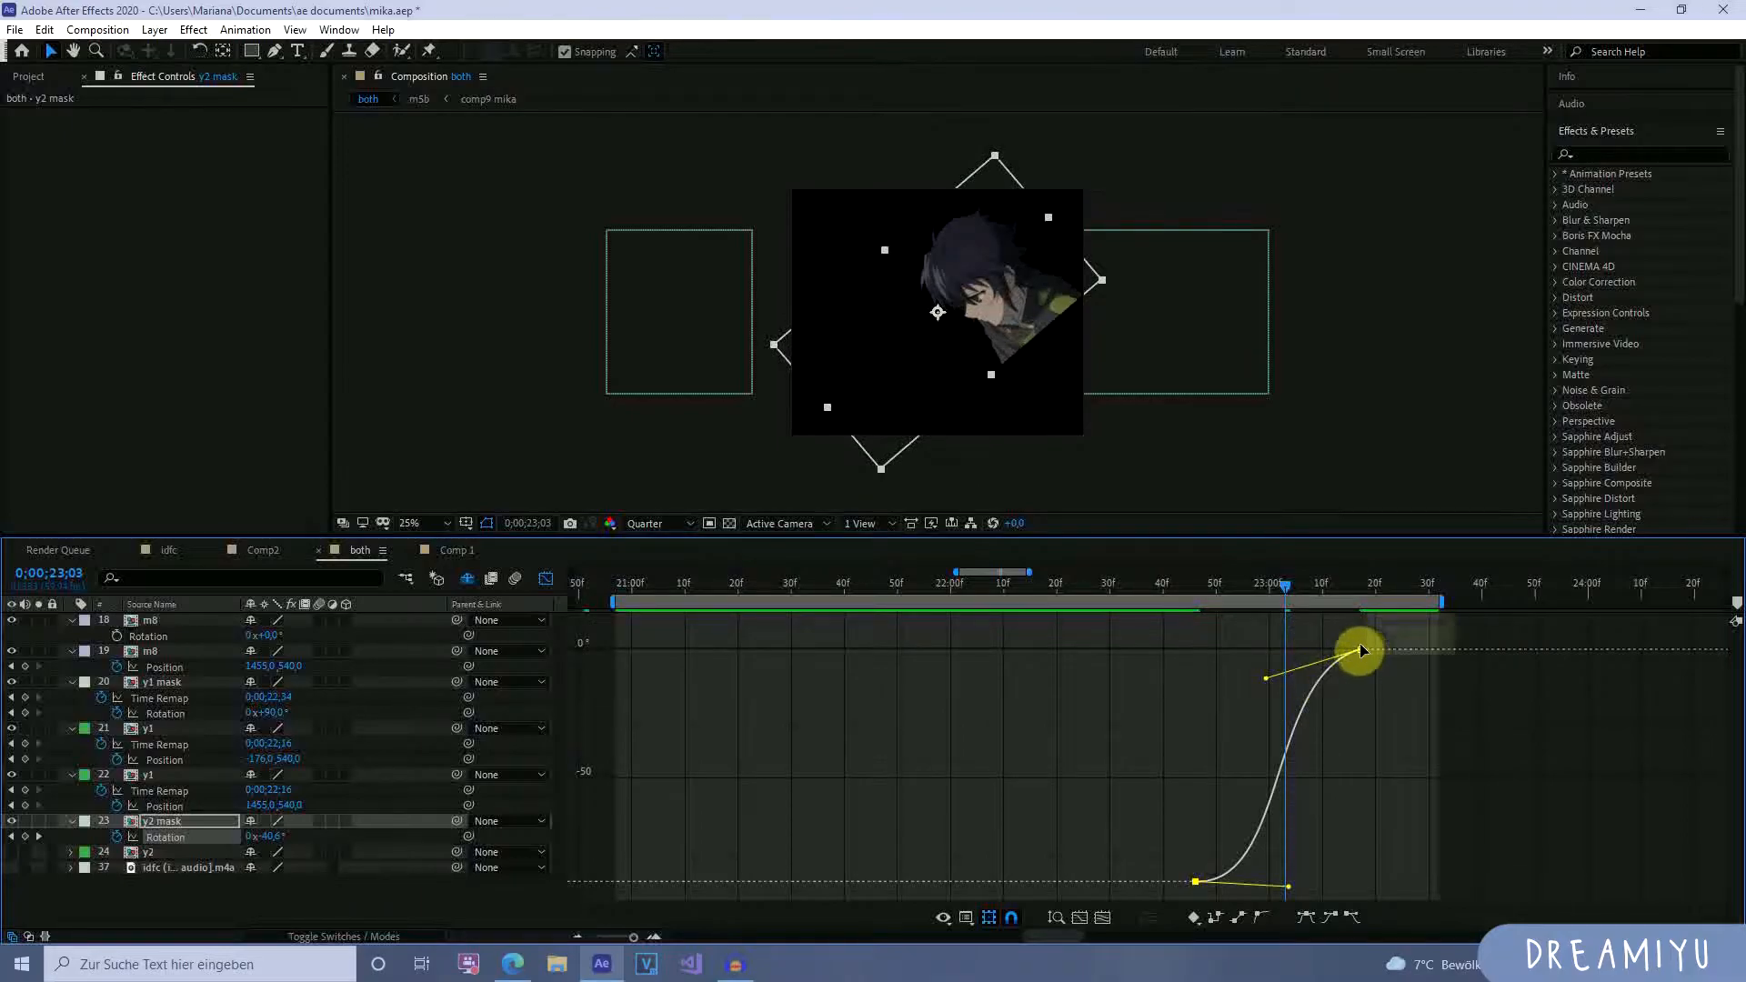
drag(1268, 677, 1306, 664)
drag(1290, 853, 1215, 728)
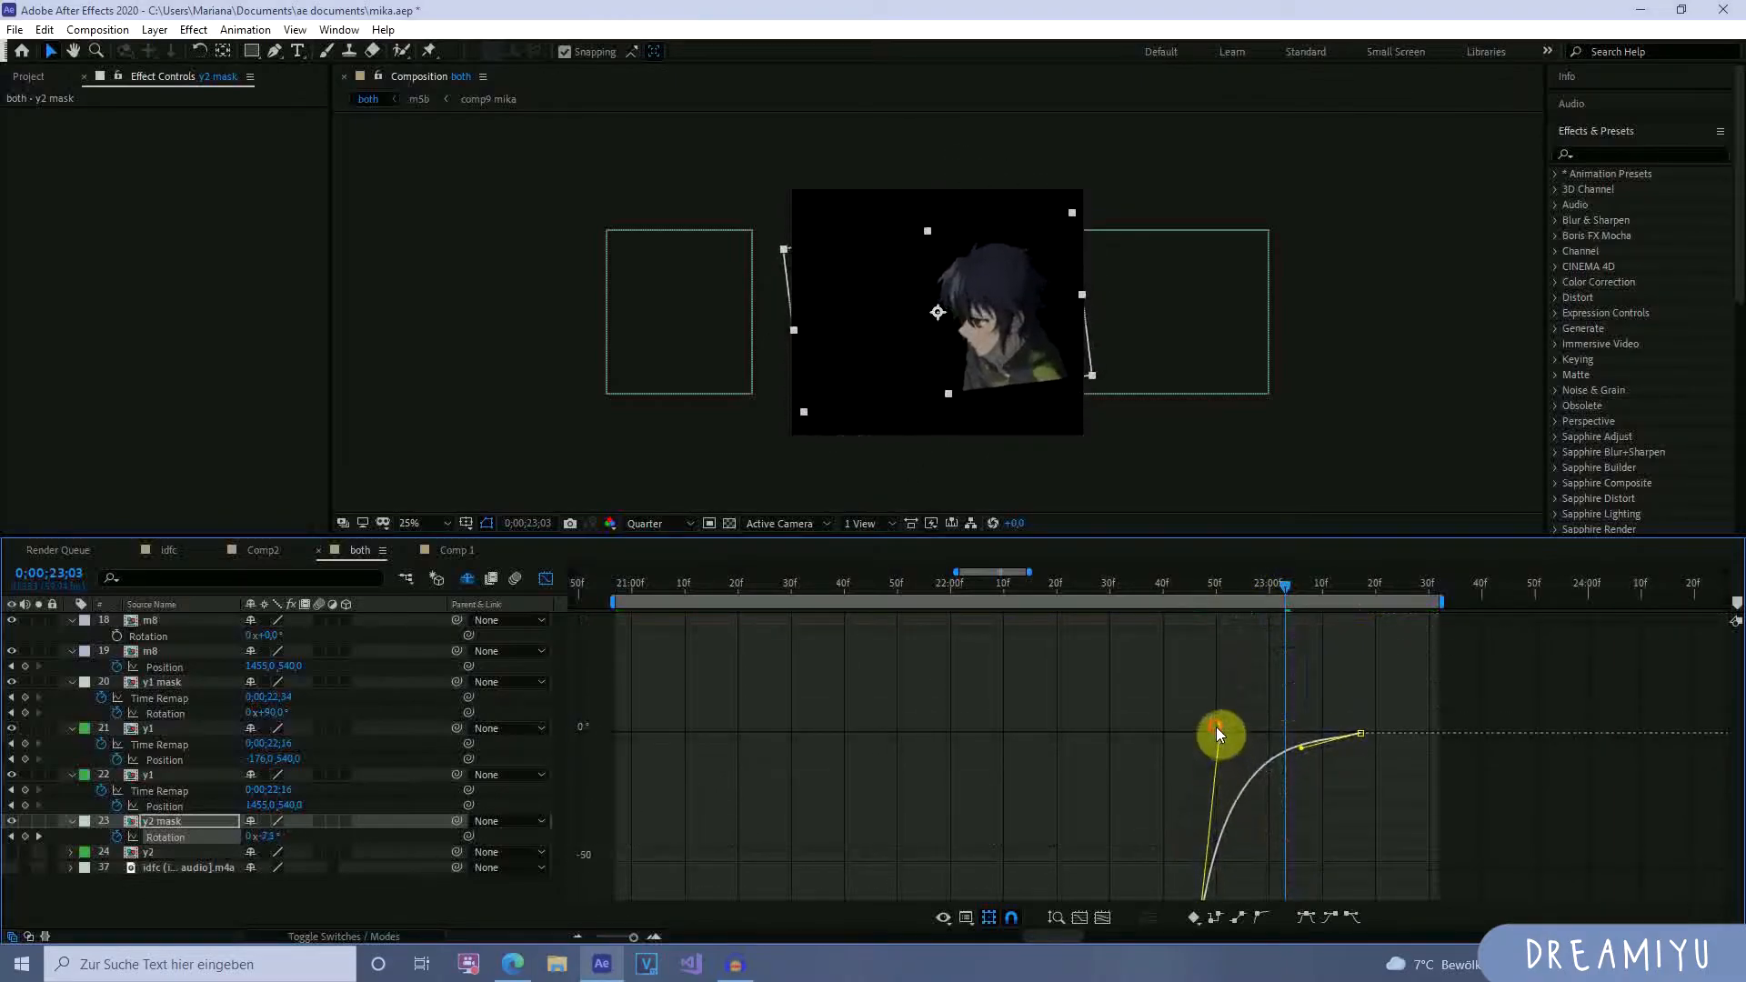
Delay the y2 mask's last Rotation keyframe to about 0;00;23;29 and preview the transition from 0;00;22;12.
drag(1283, 596, 1193, 654)
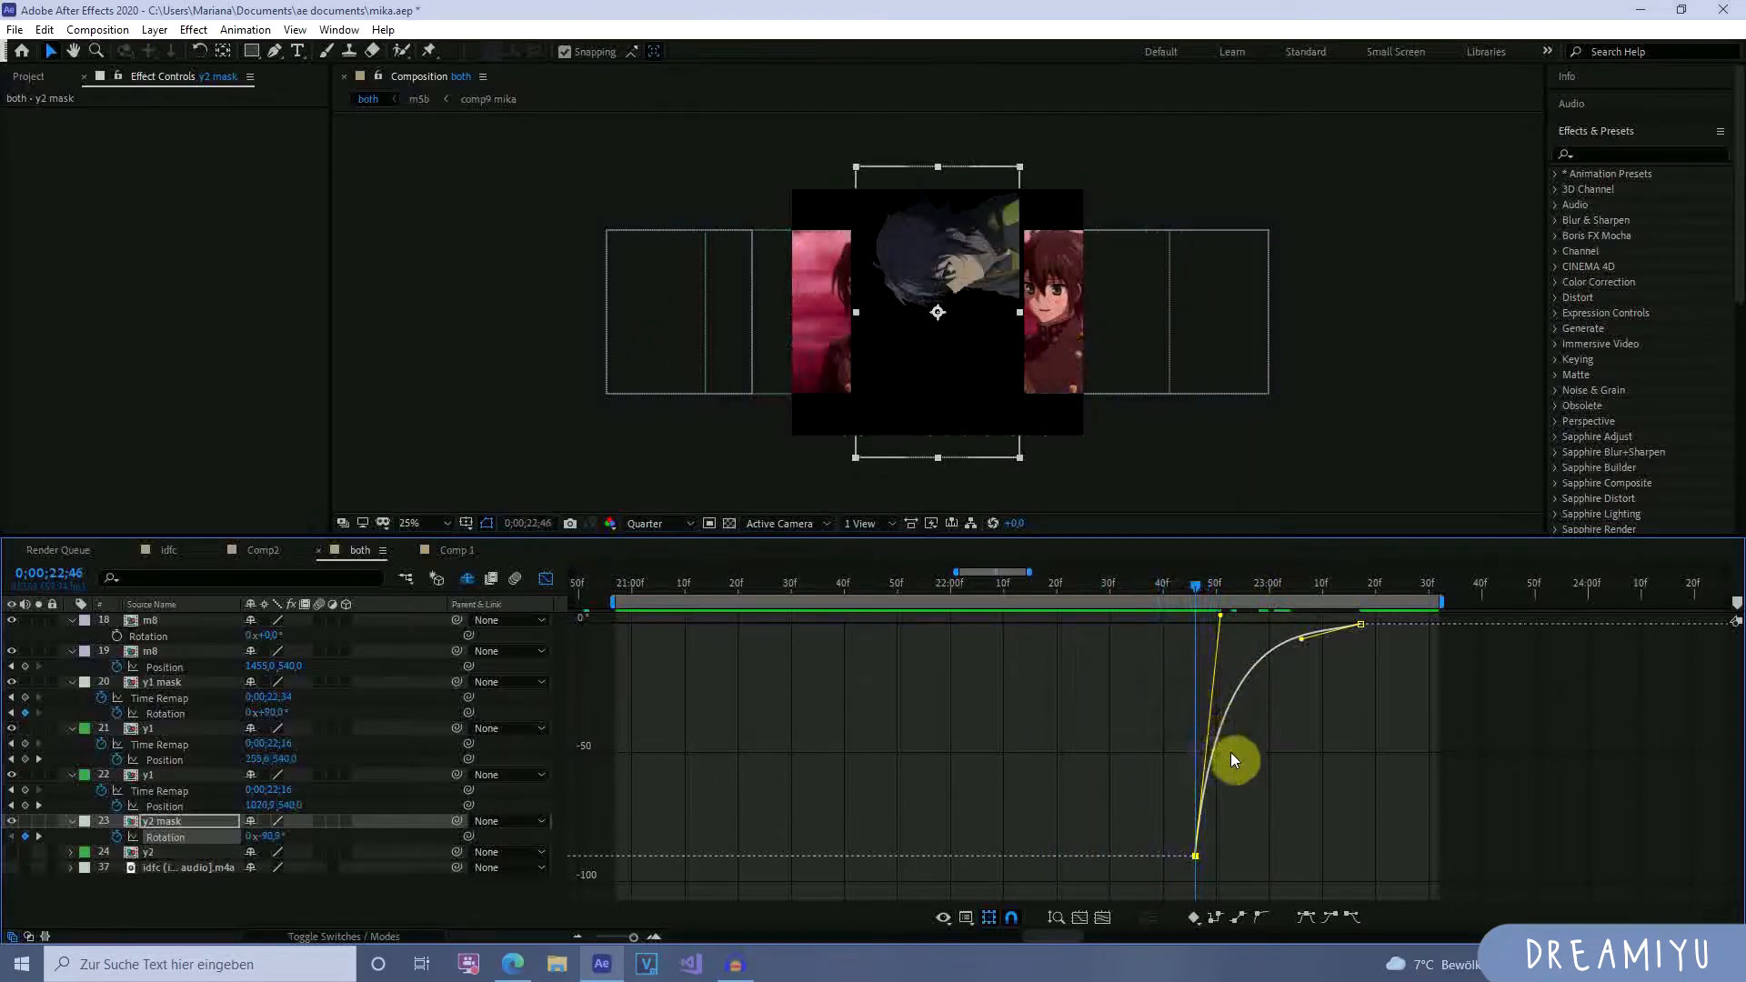
drag(1196, 588, 1246, 604)
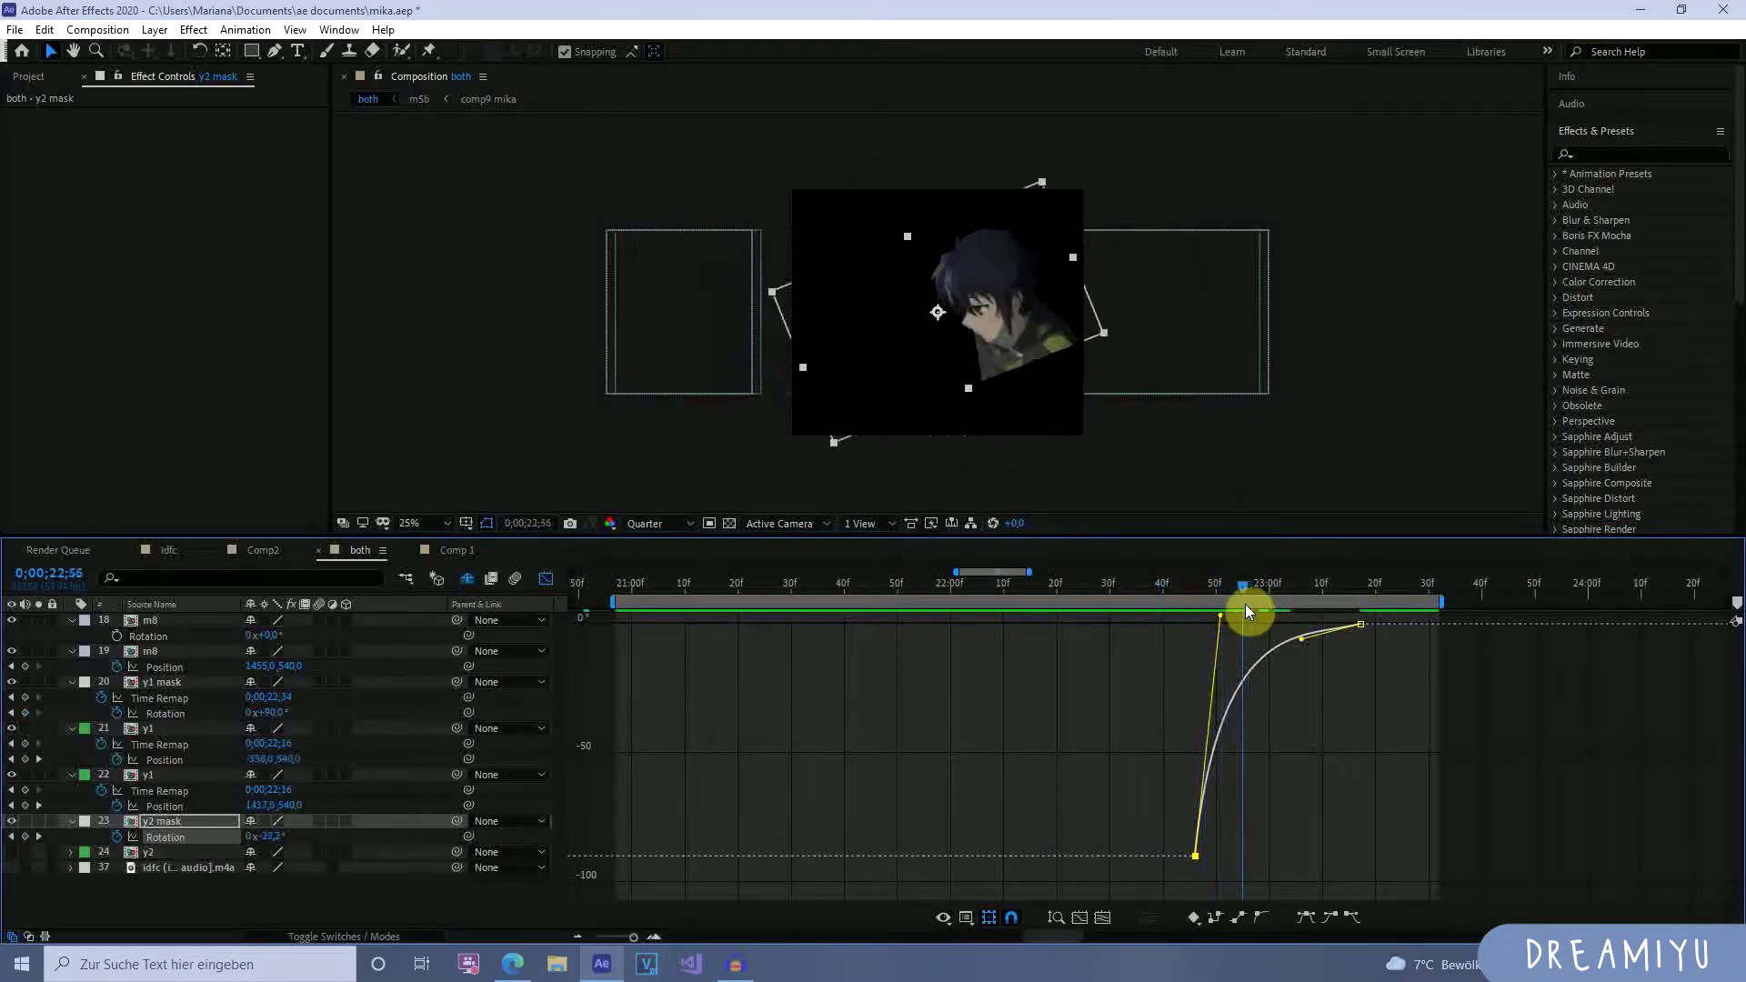
key(space)
drag(1200, 584, 1015, 593)
scroll(1334, 647, up, 1)
key(space)
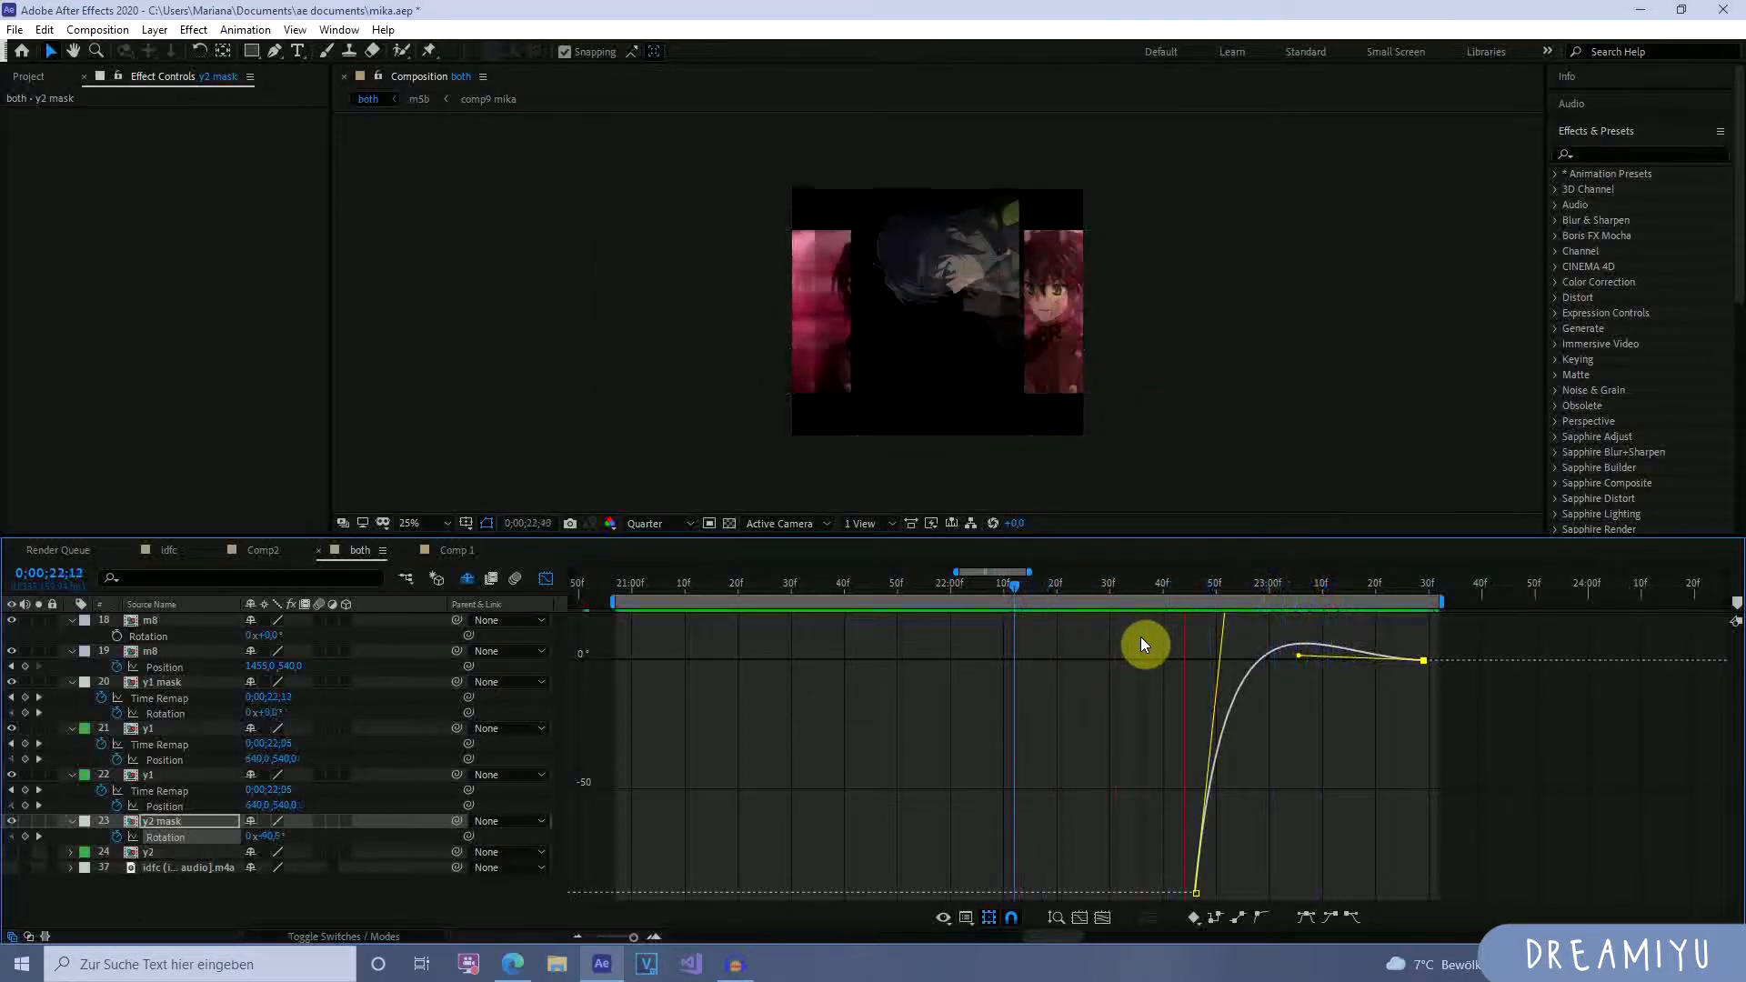
Close the Graph Editor and check the y2 mask's rotation up to 0;00;23;16.
click(1132, 590)
drag(1131, 591, 1213, 653)
click(542, 581)
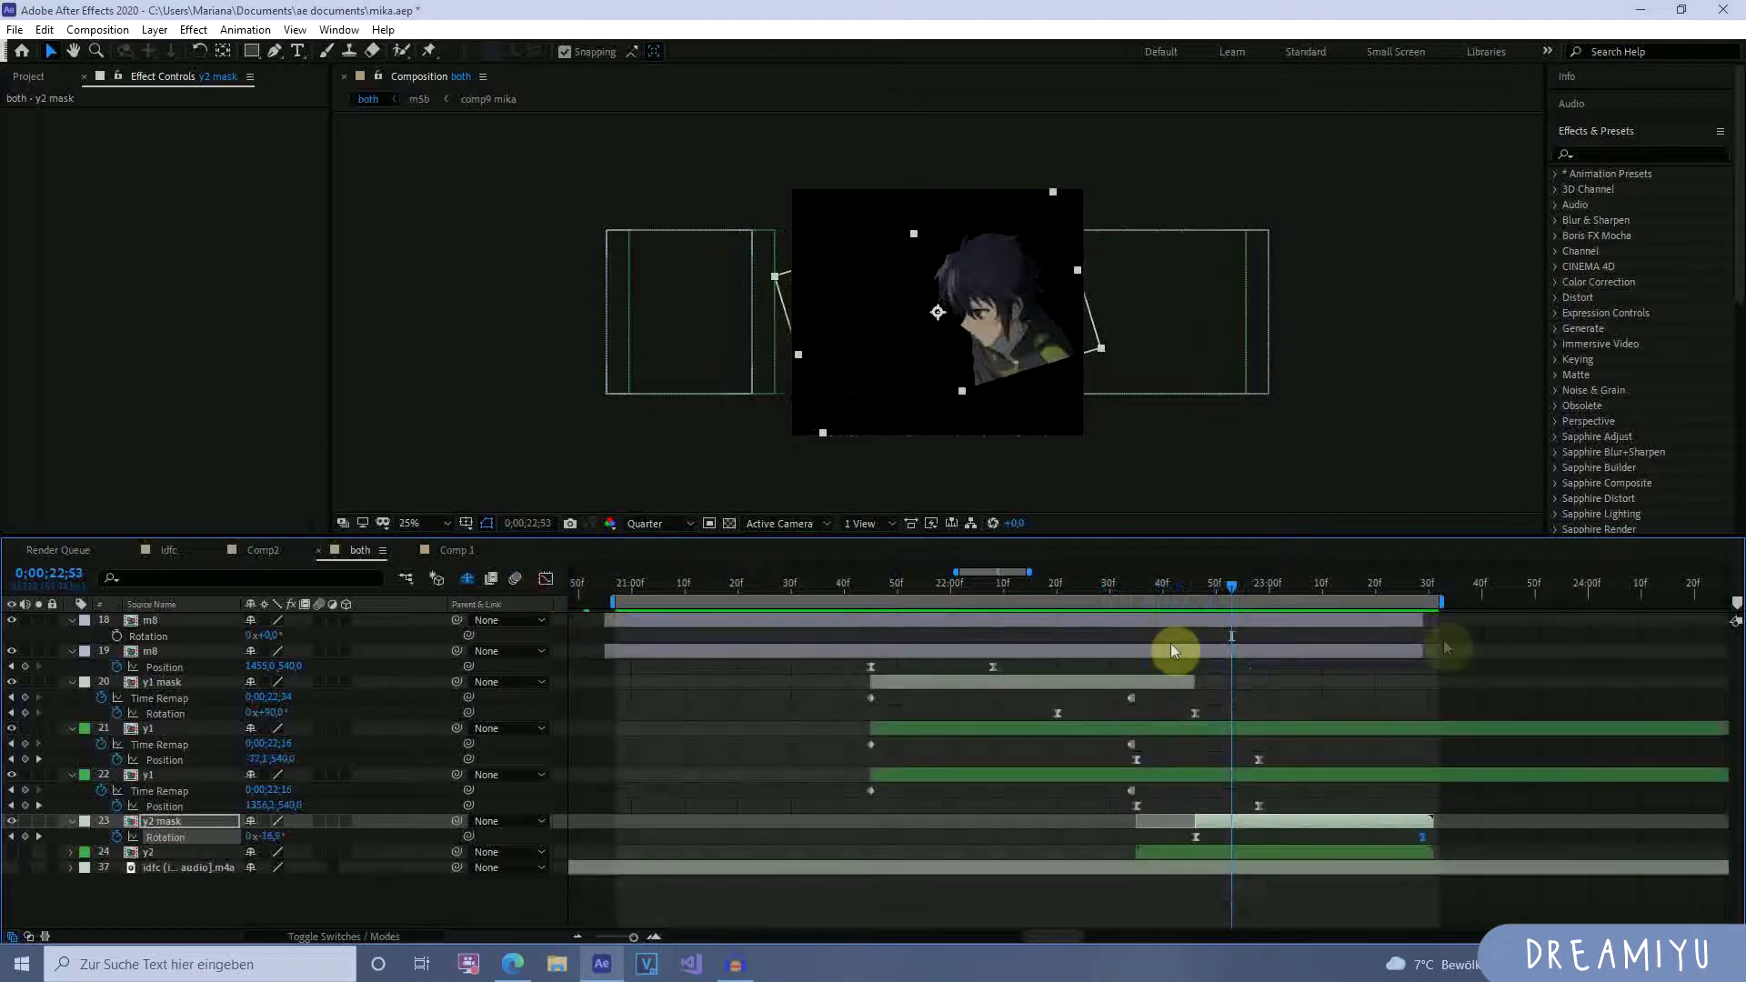
drag(1253, 584, 1354, 613)
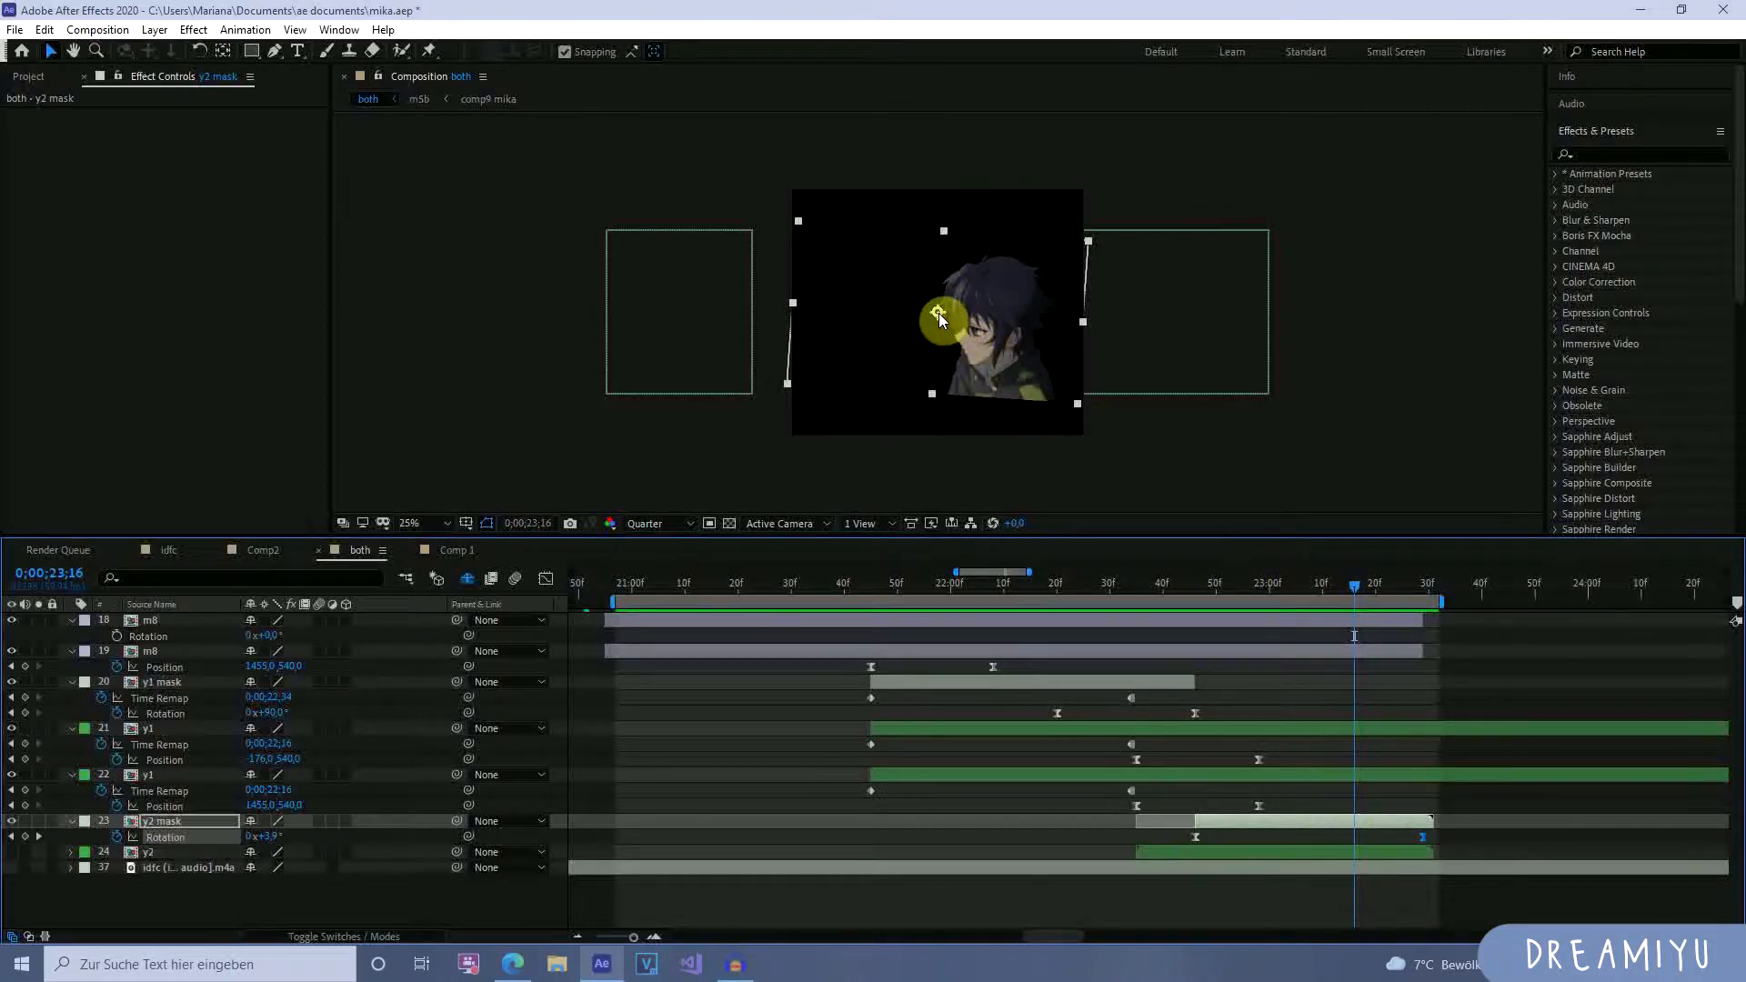
Reveal the y2 mask's Anchor Point and move it onto the character's face, at about 919, 453.
click(181, 823)
key(a)
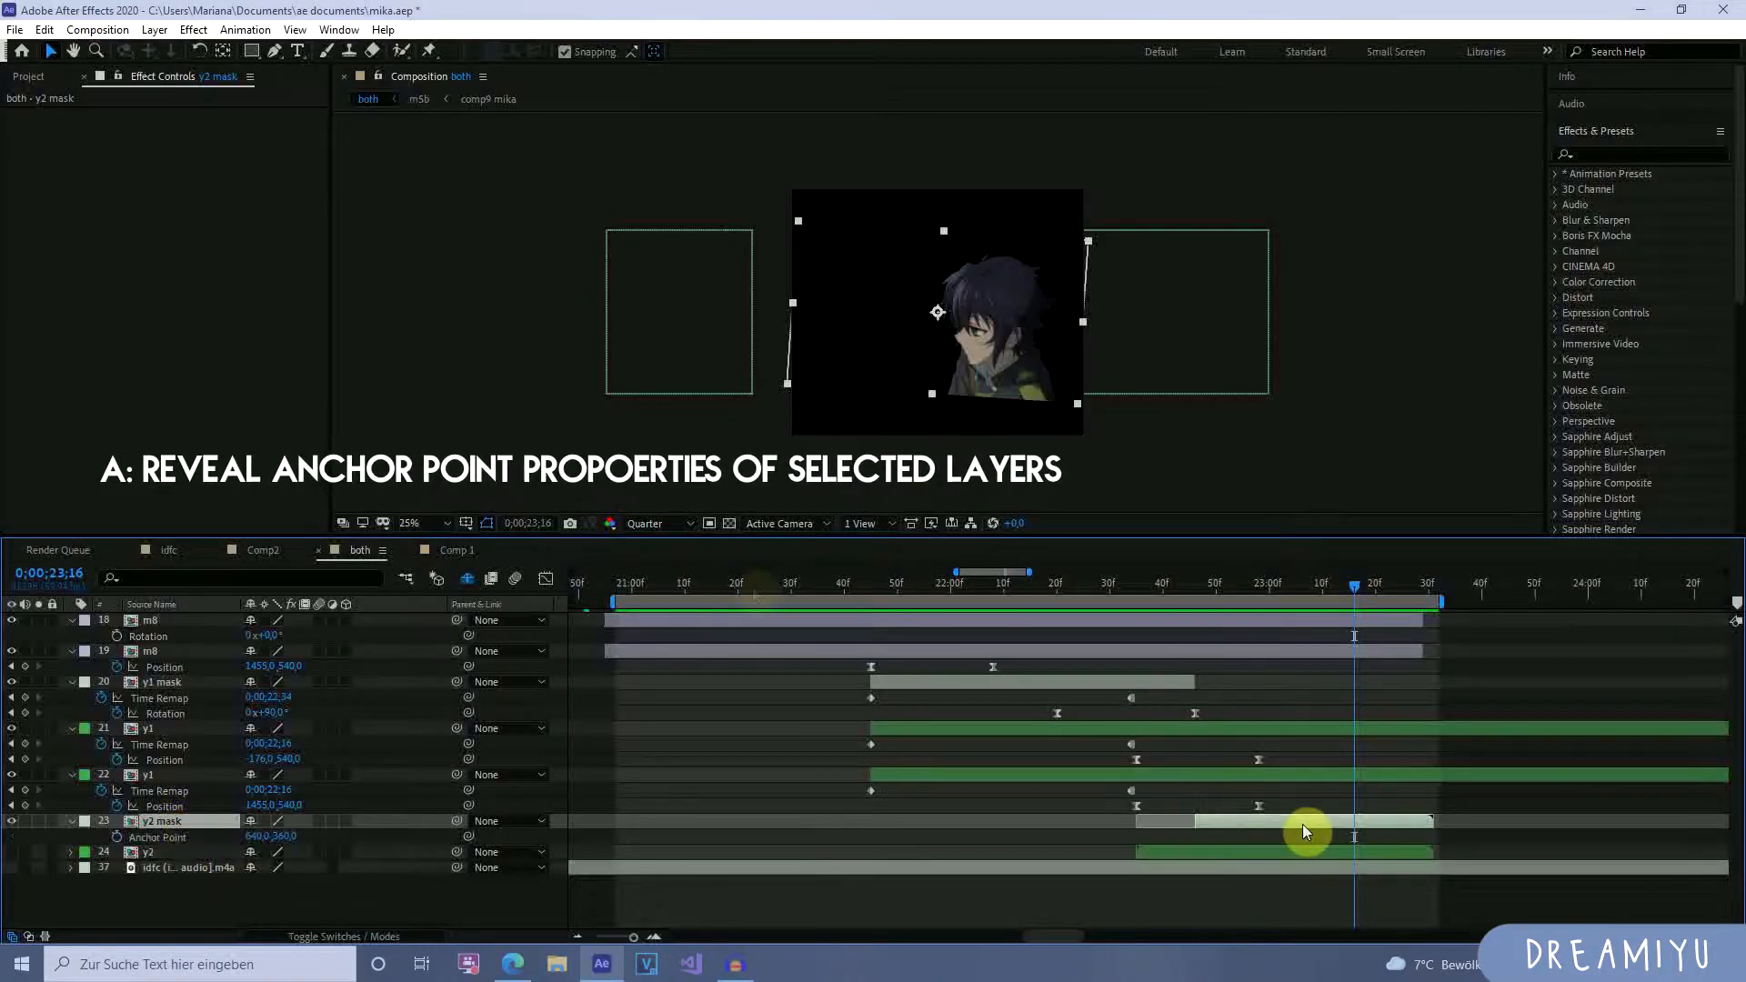
drag(264, 836, 263, 839)
drag(582, 837, 628, 832)
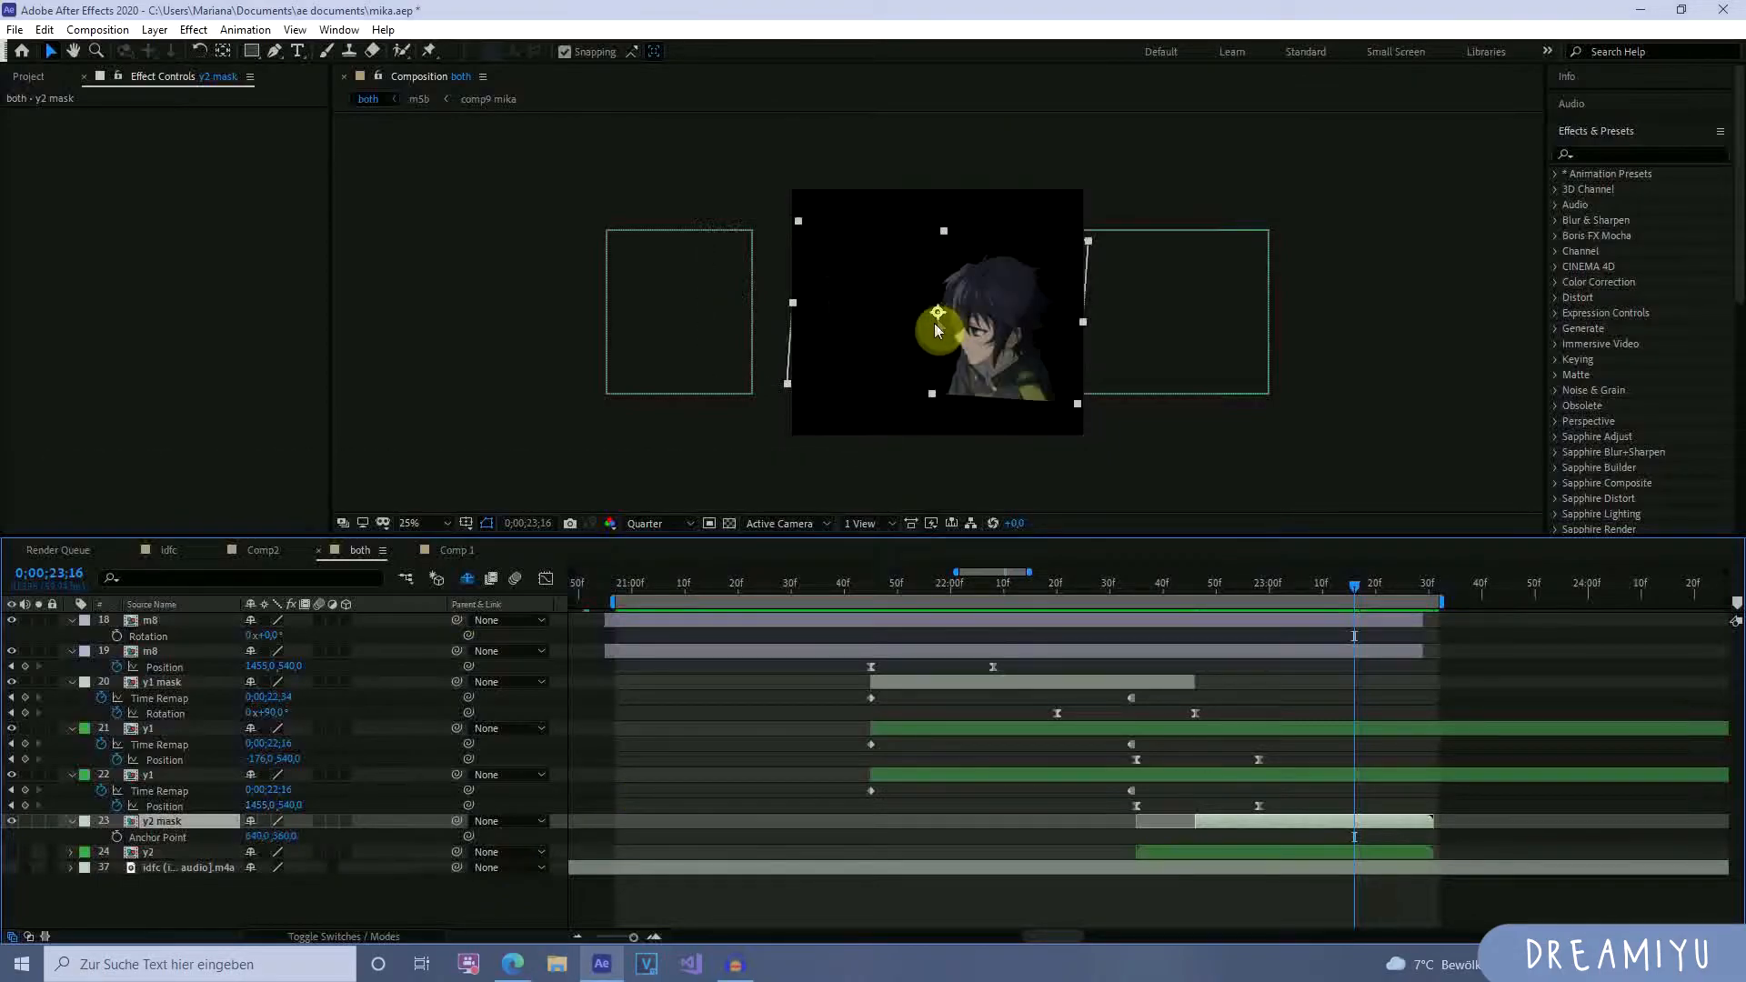
click(244, 57)
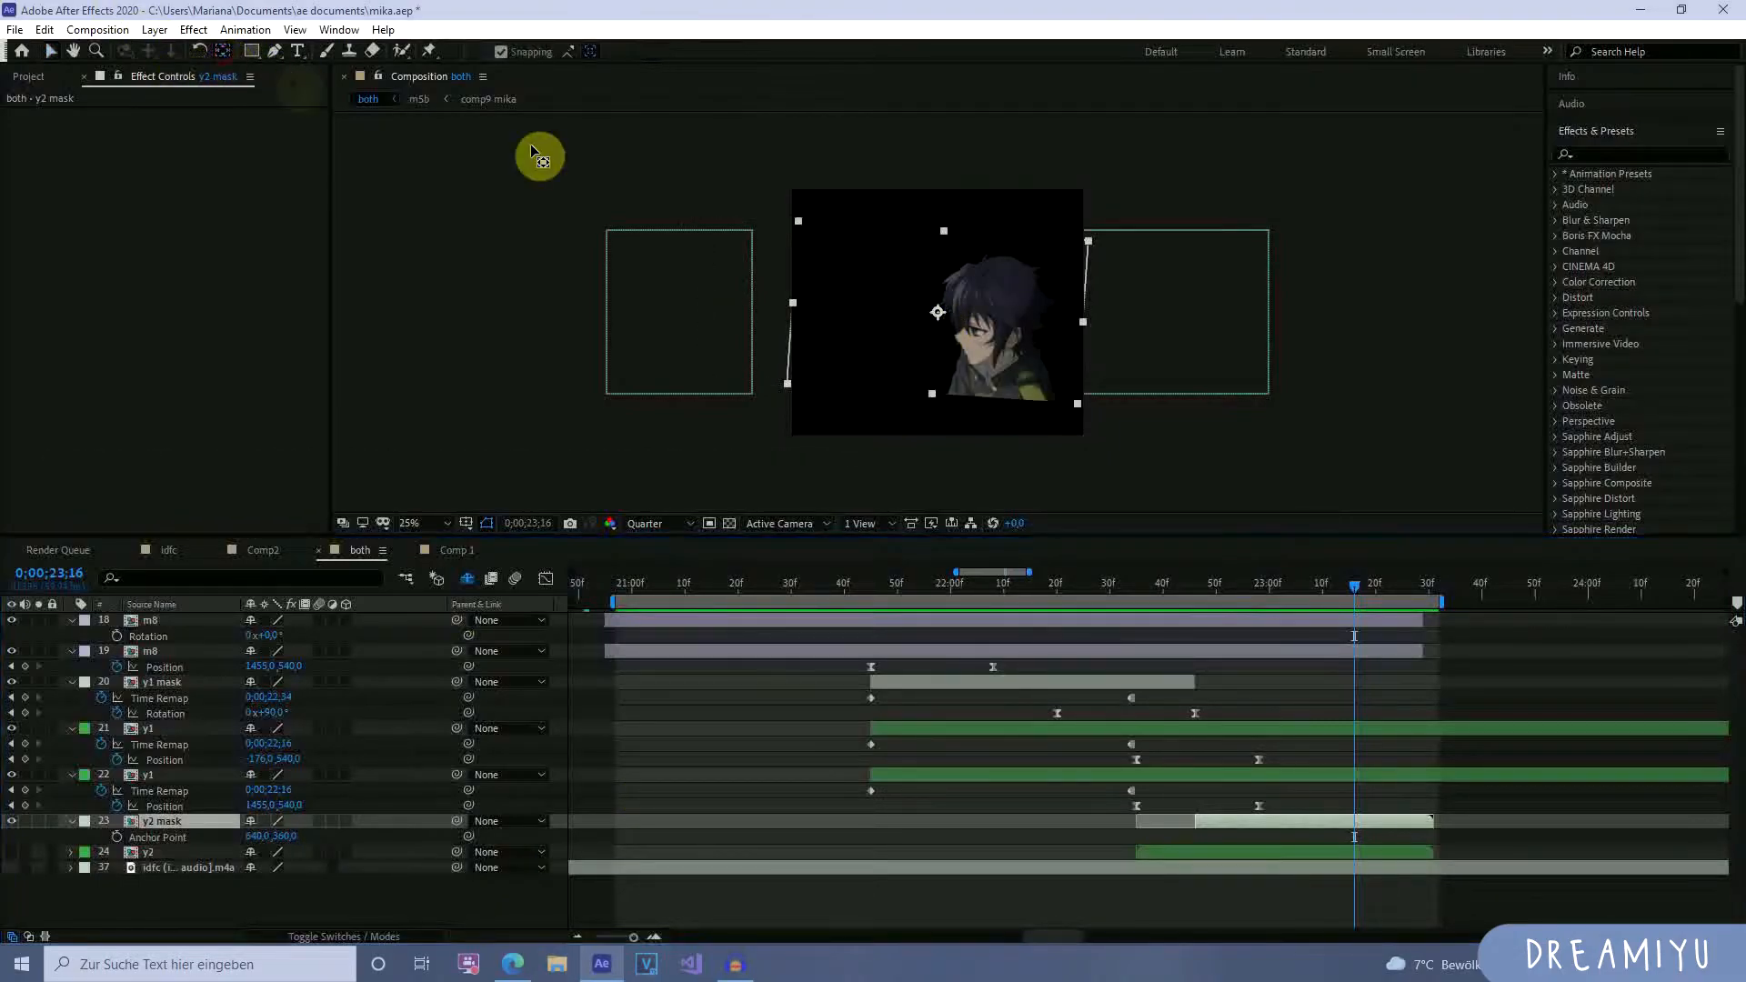
click(224, 54)
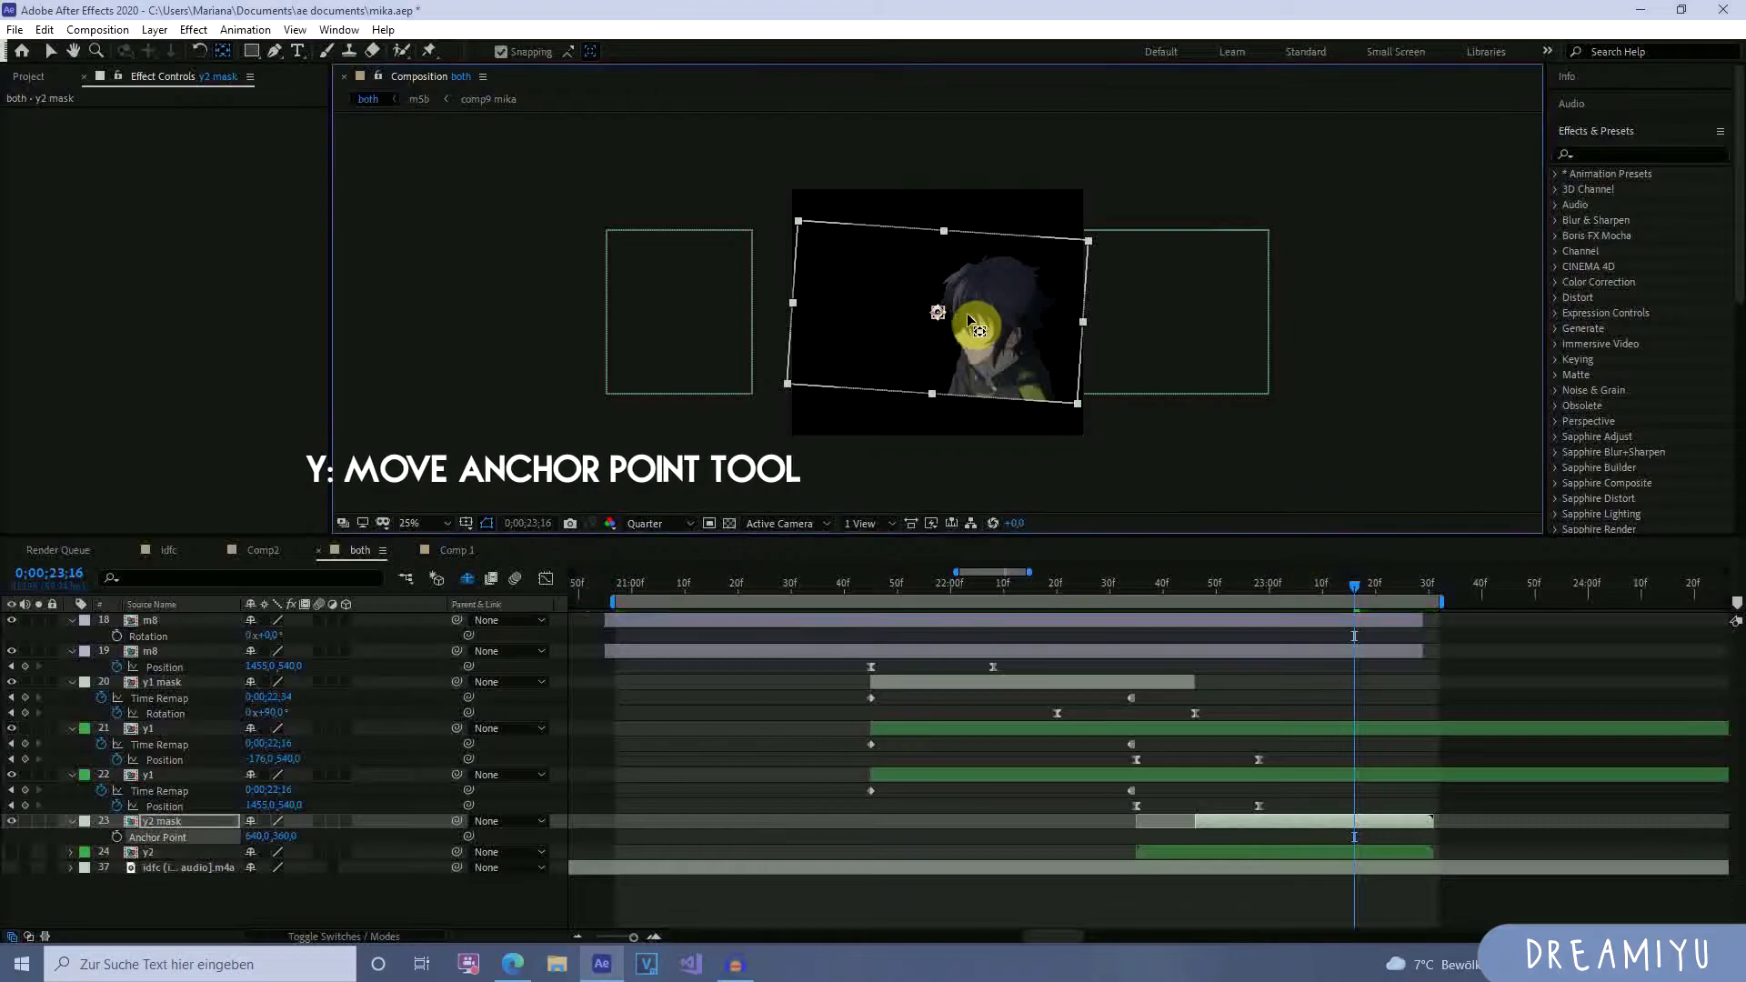
drag(940, 321, 997, 331)
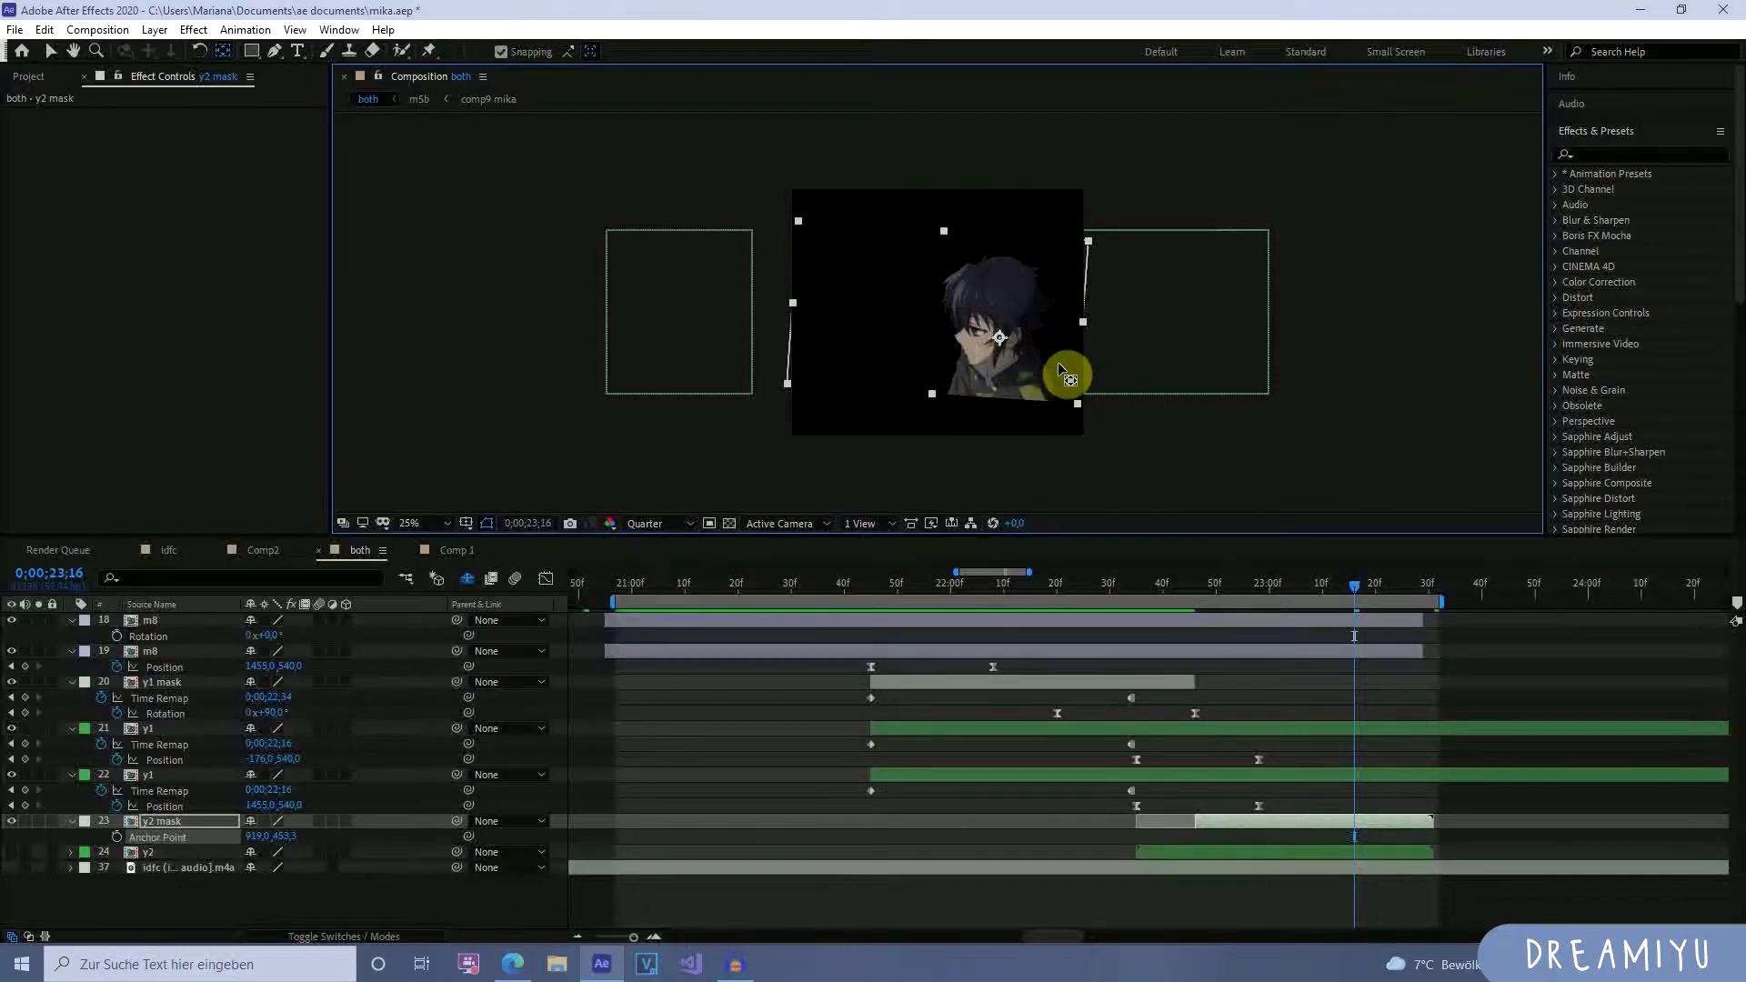
Reveal the y2 mask's Rotation property again and check the end of its rotation.
click(1357, 821)
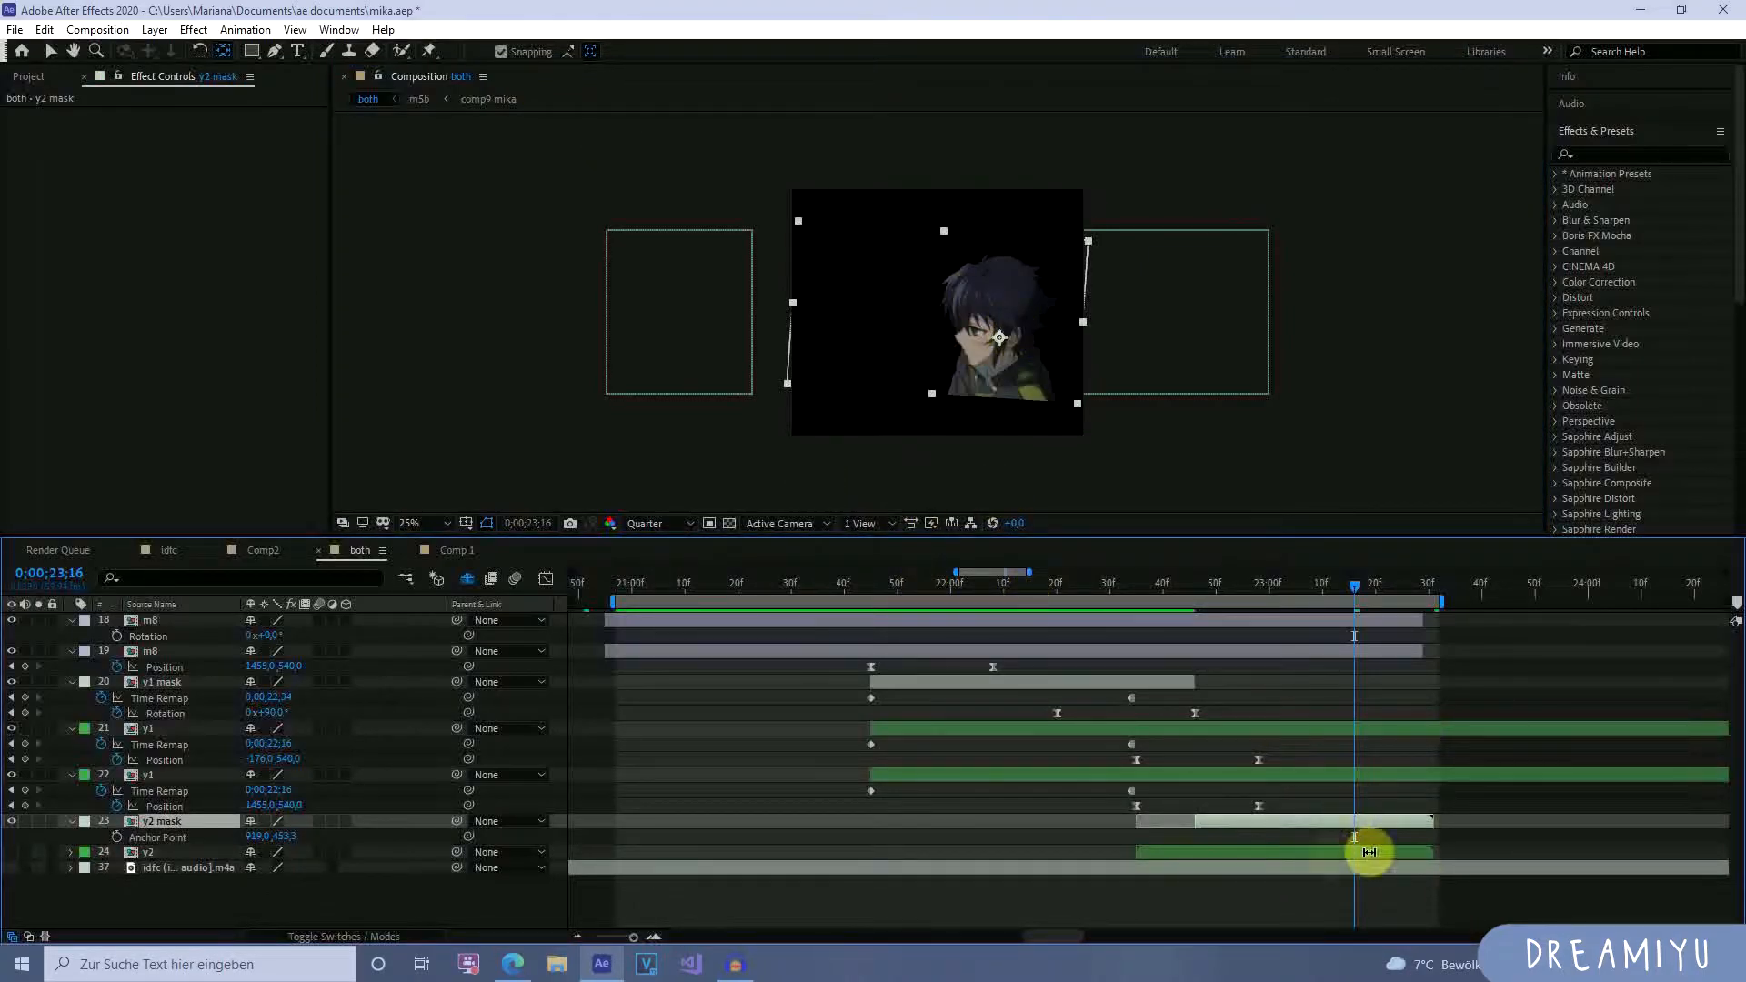
key(r)
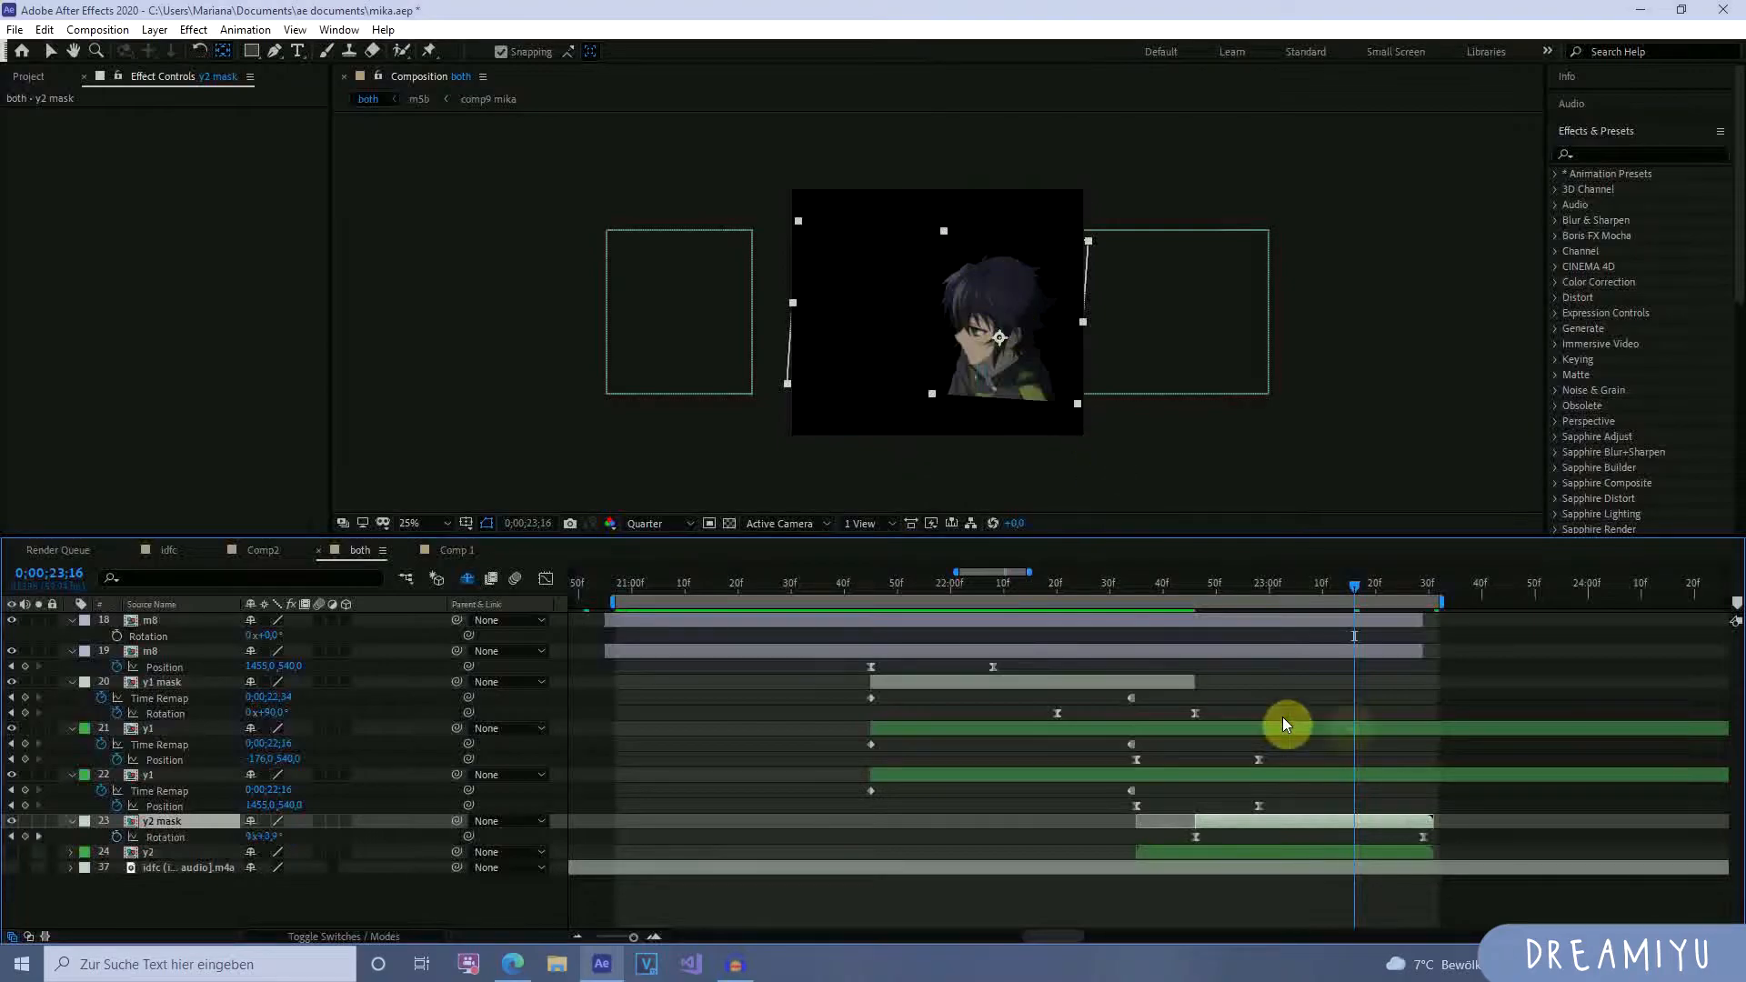
drag(1356, 587, 1370, 656)
Move the y1 mask layer's anchor point onto the character's face at frame 0;00;22;12.
drag(1167, 573, 1158, 623)
click(1153, 682)
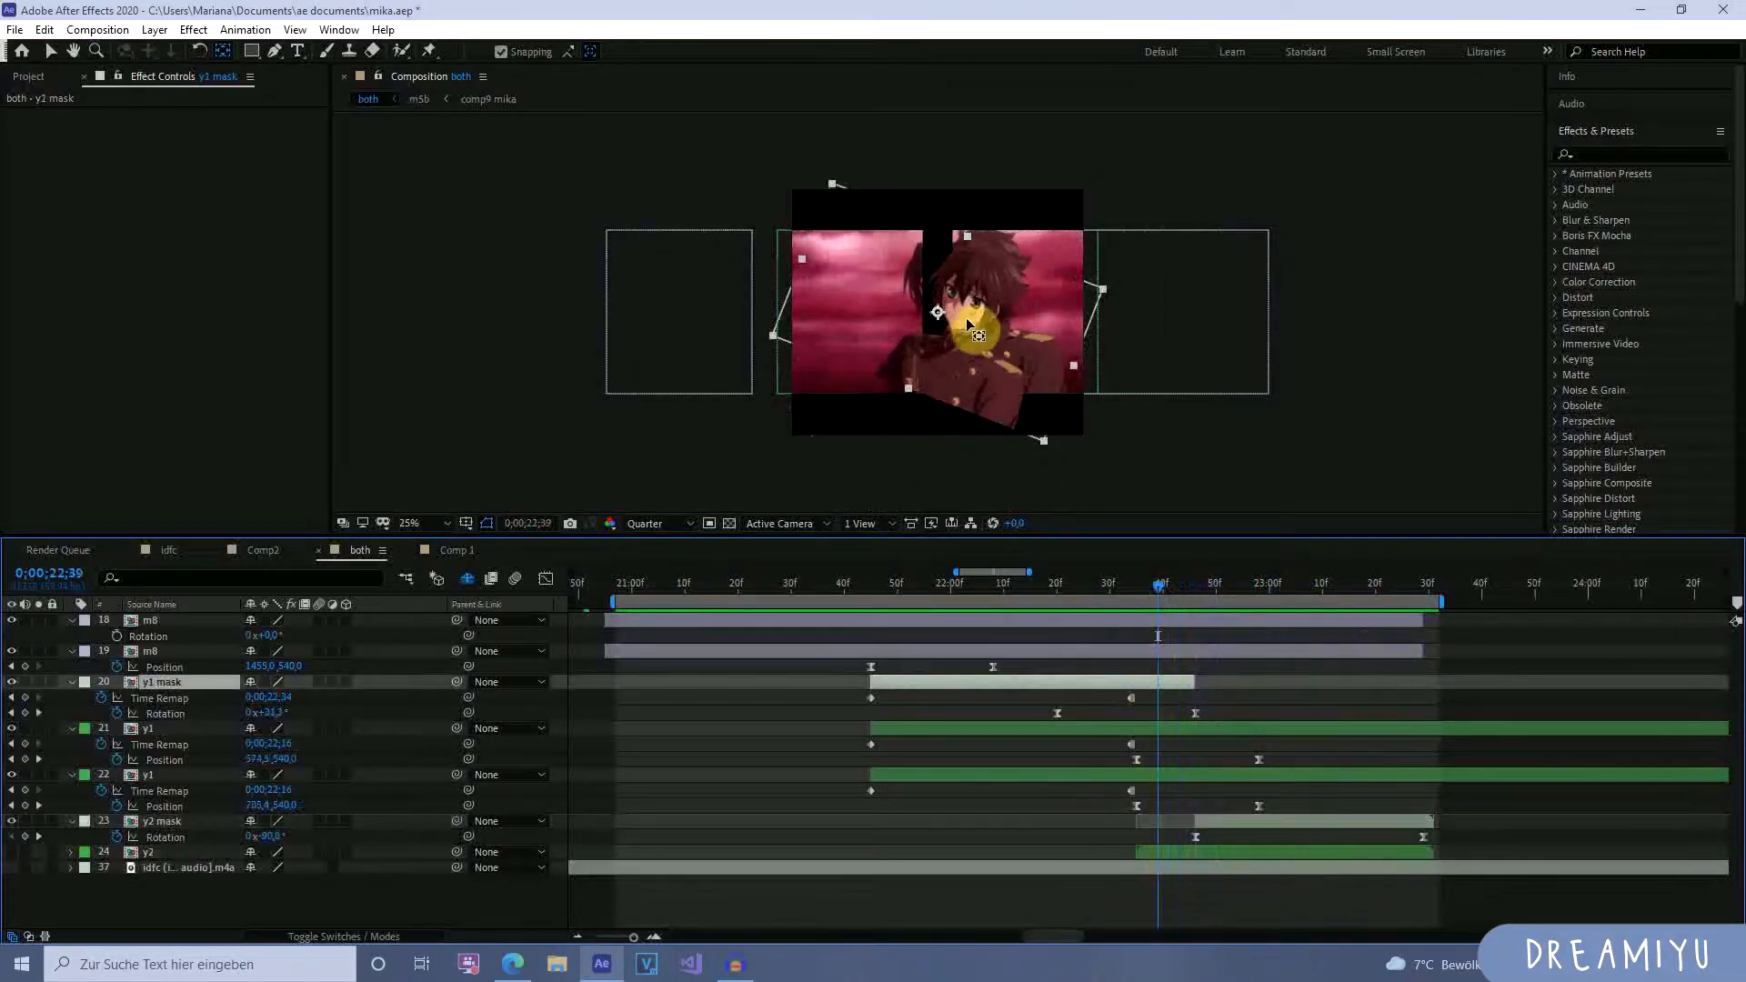
drag(1159, 587, 1015, 621)
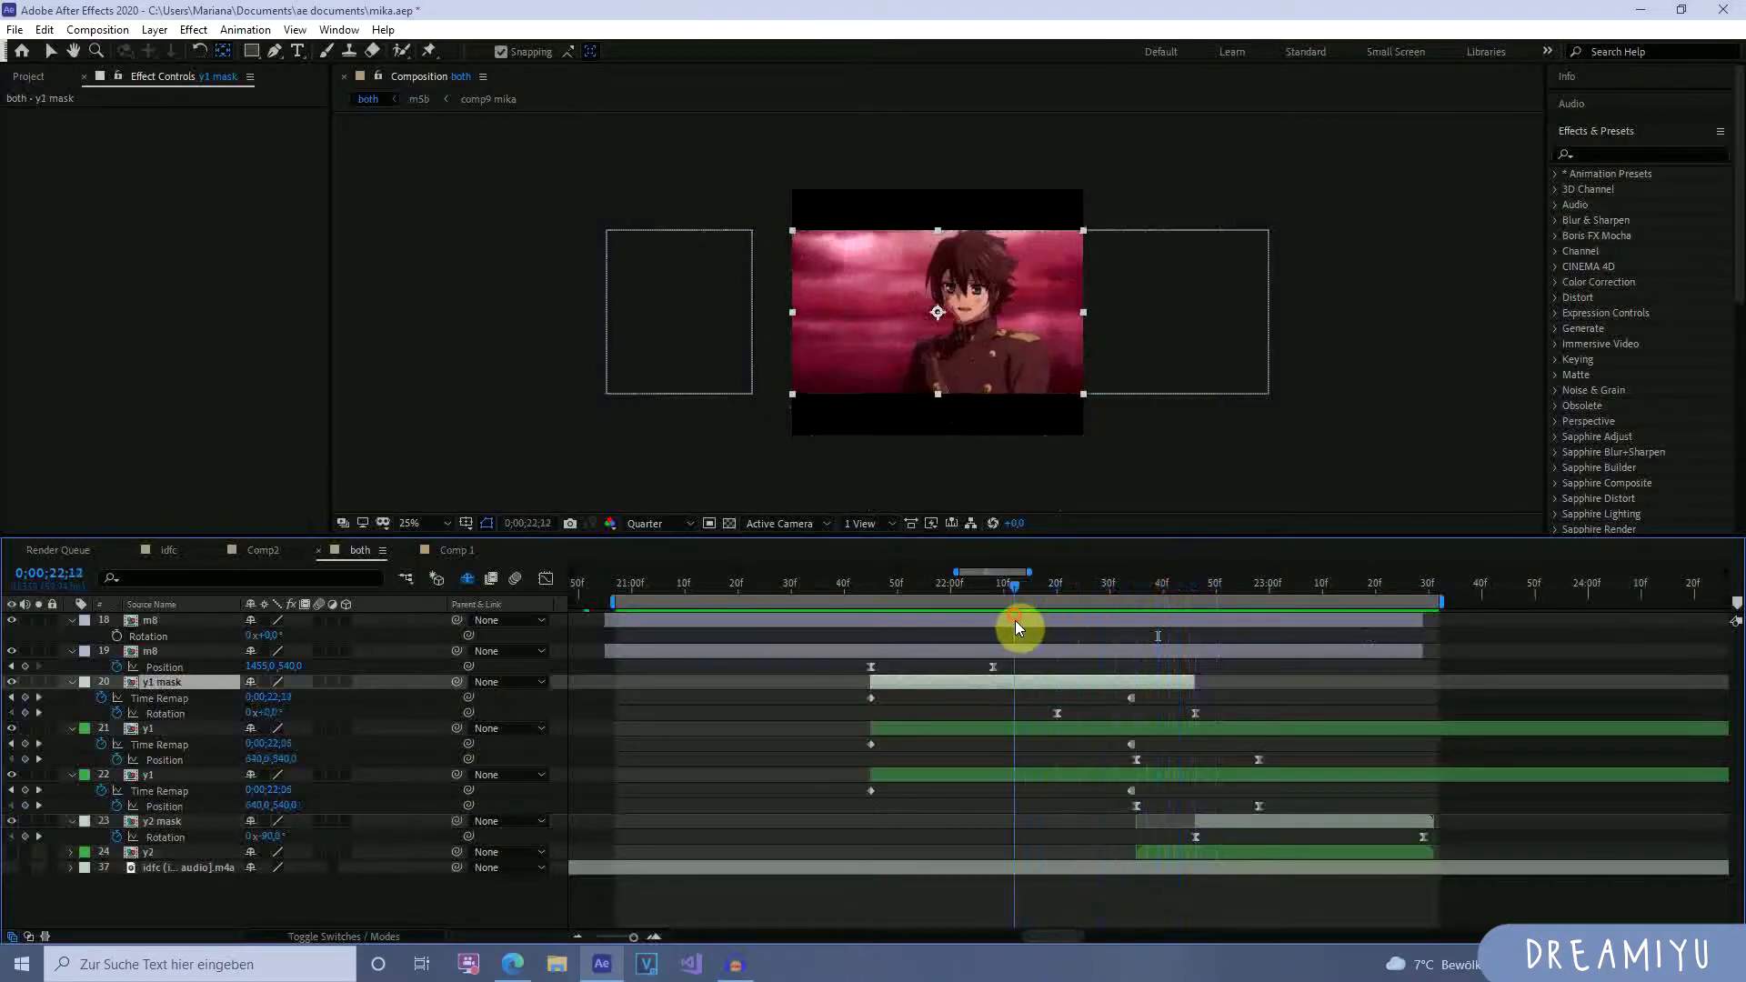
drag(941, 315, 970, 324)
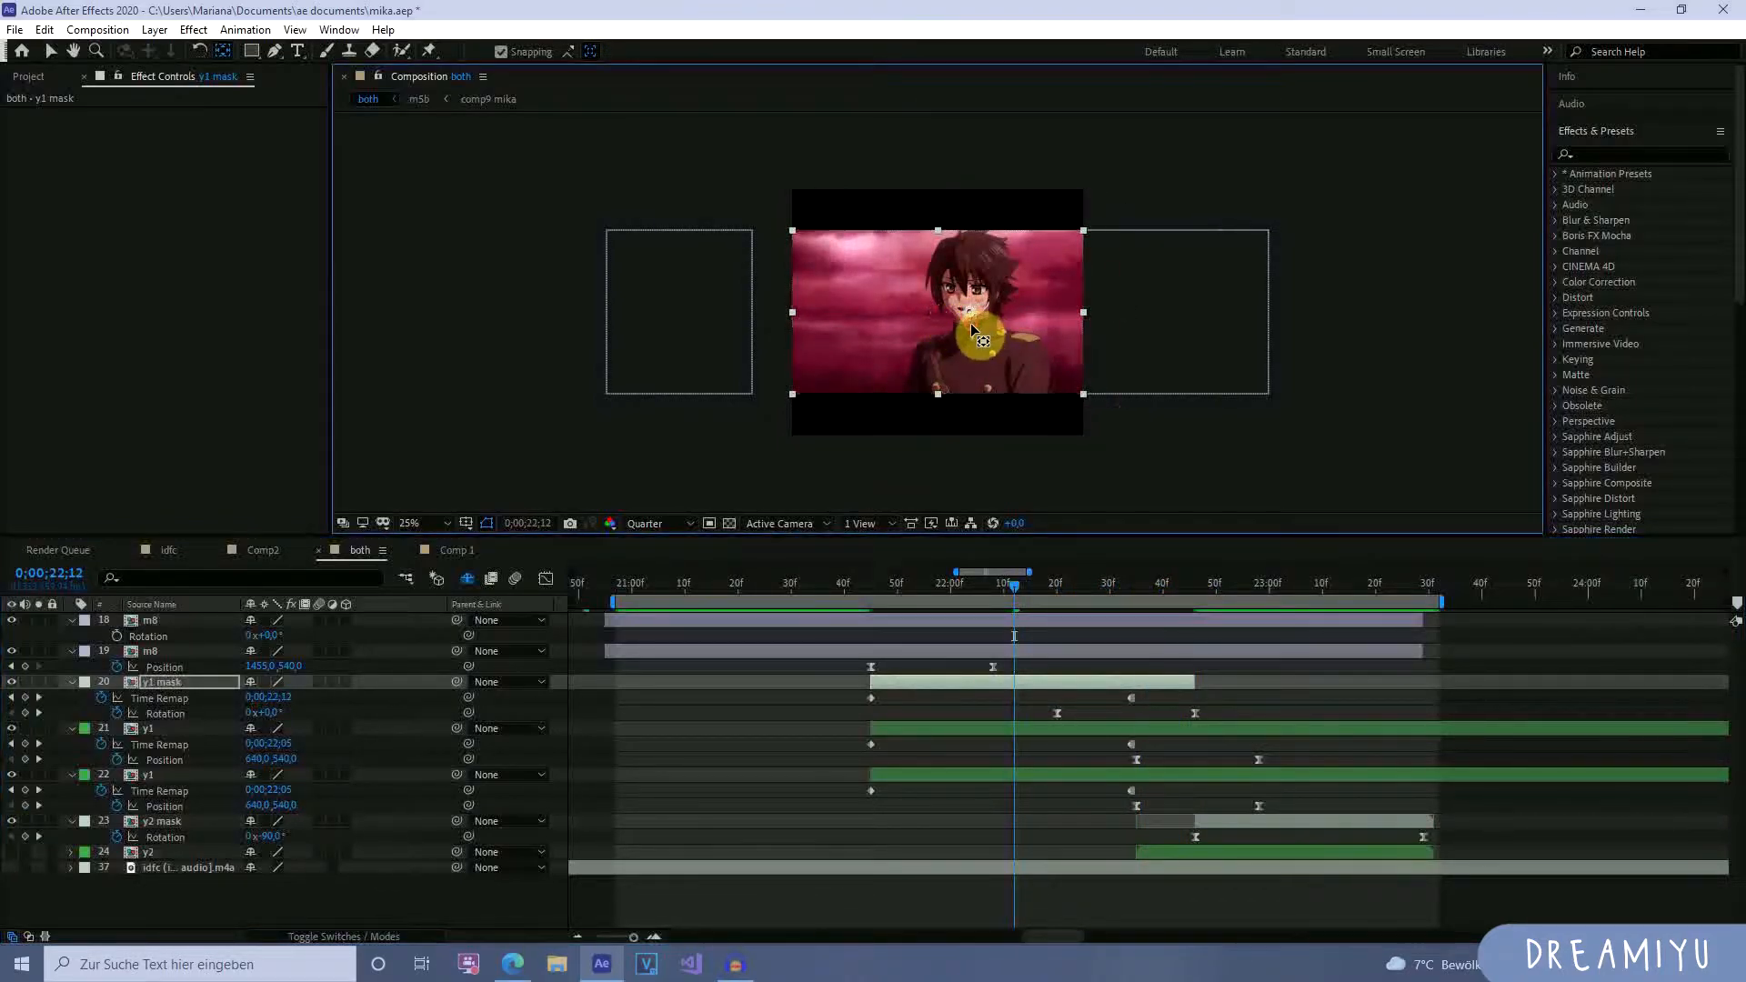
Preview the transition and pull the work area's end back to about 0;00;23;30.
click(1041, 642)
key(space)
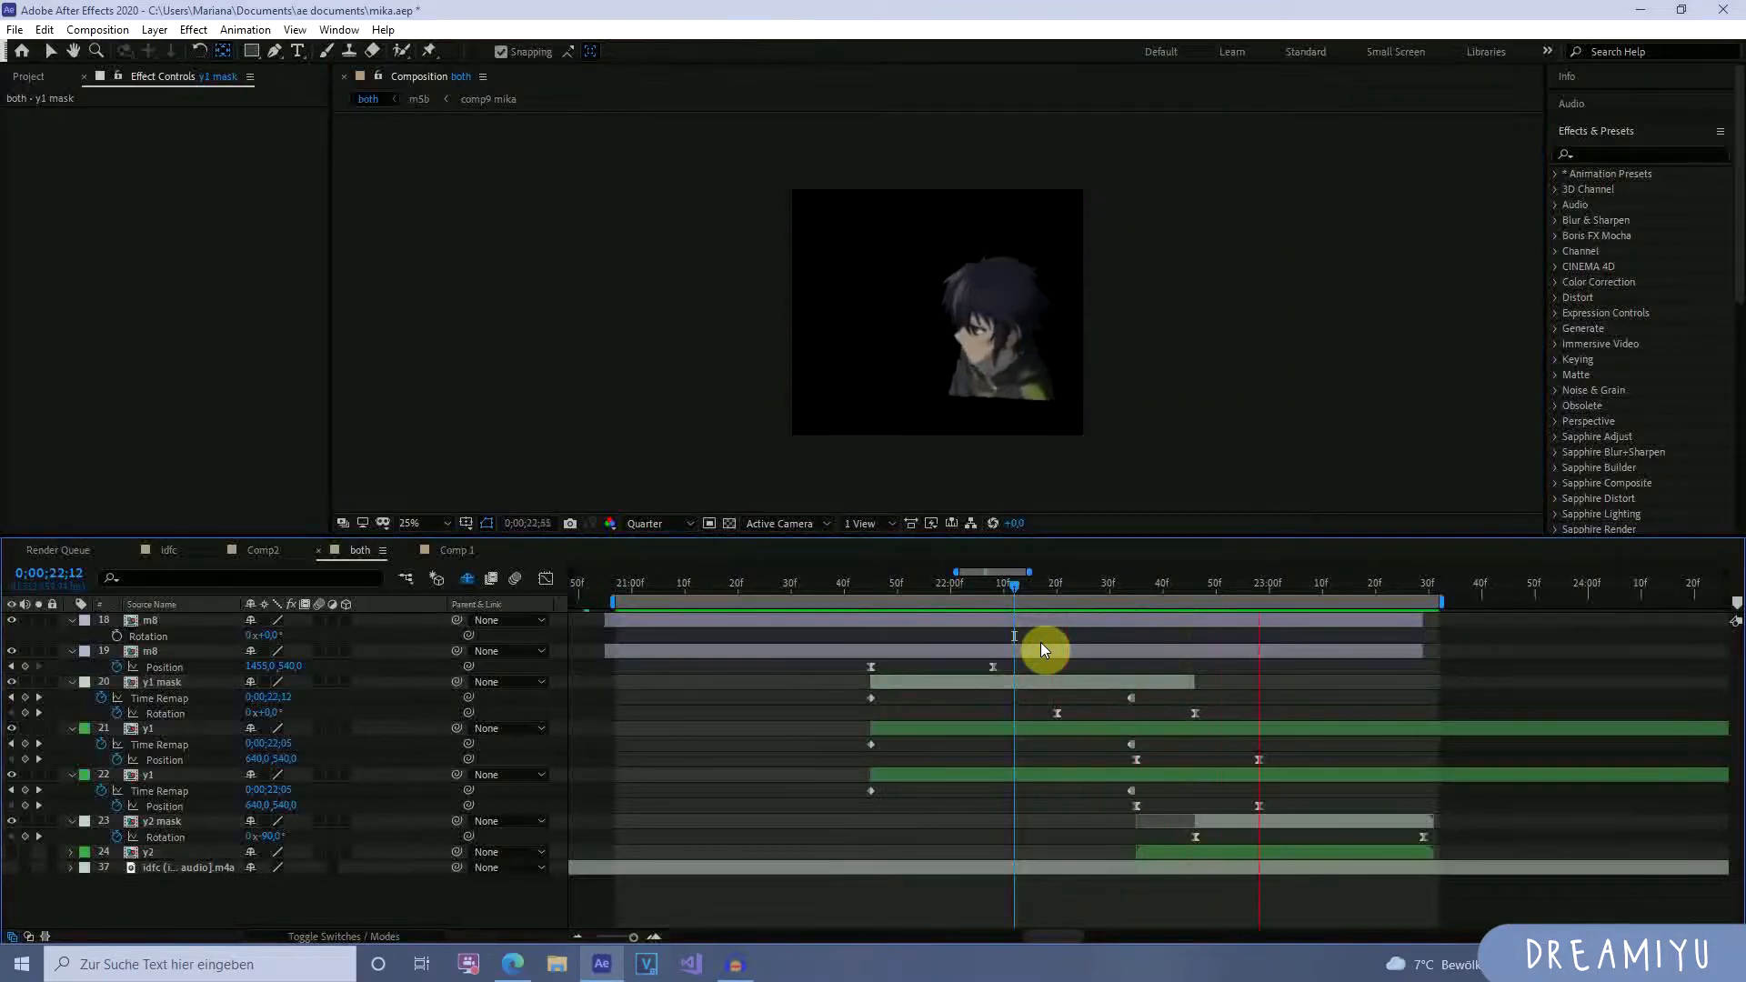
click(1059, 588)
key(space)
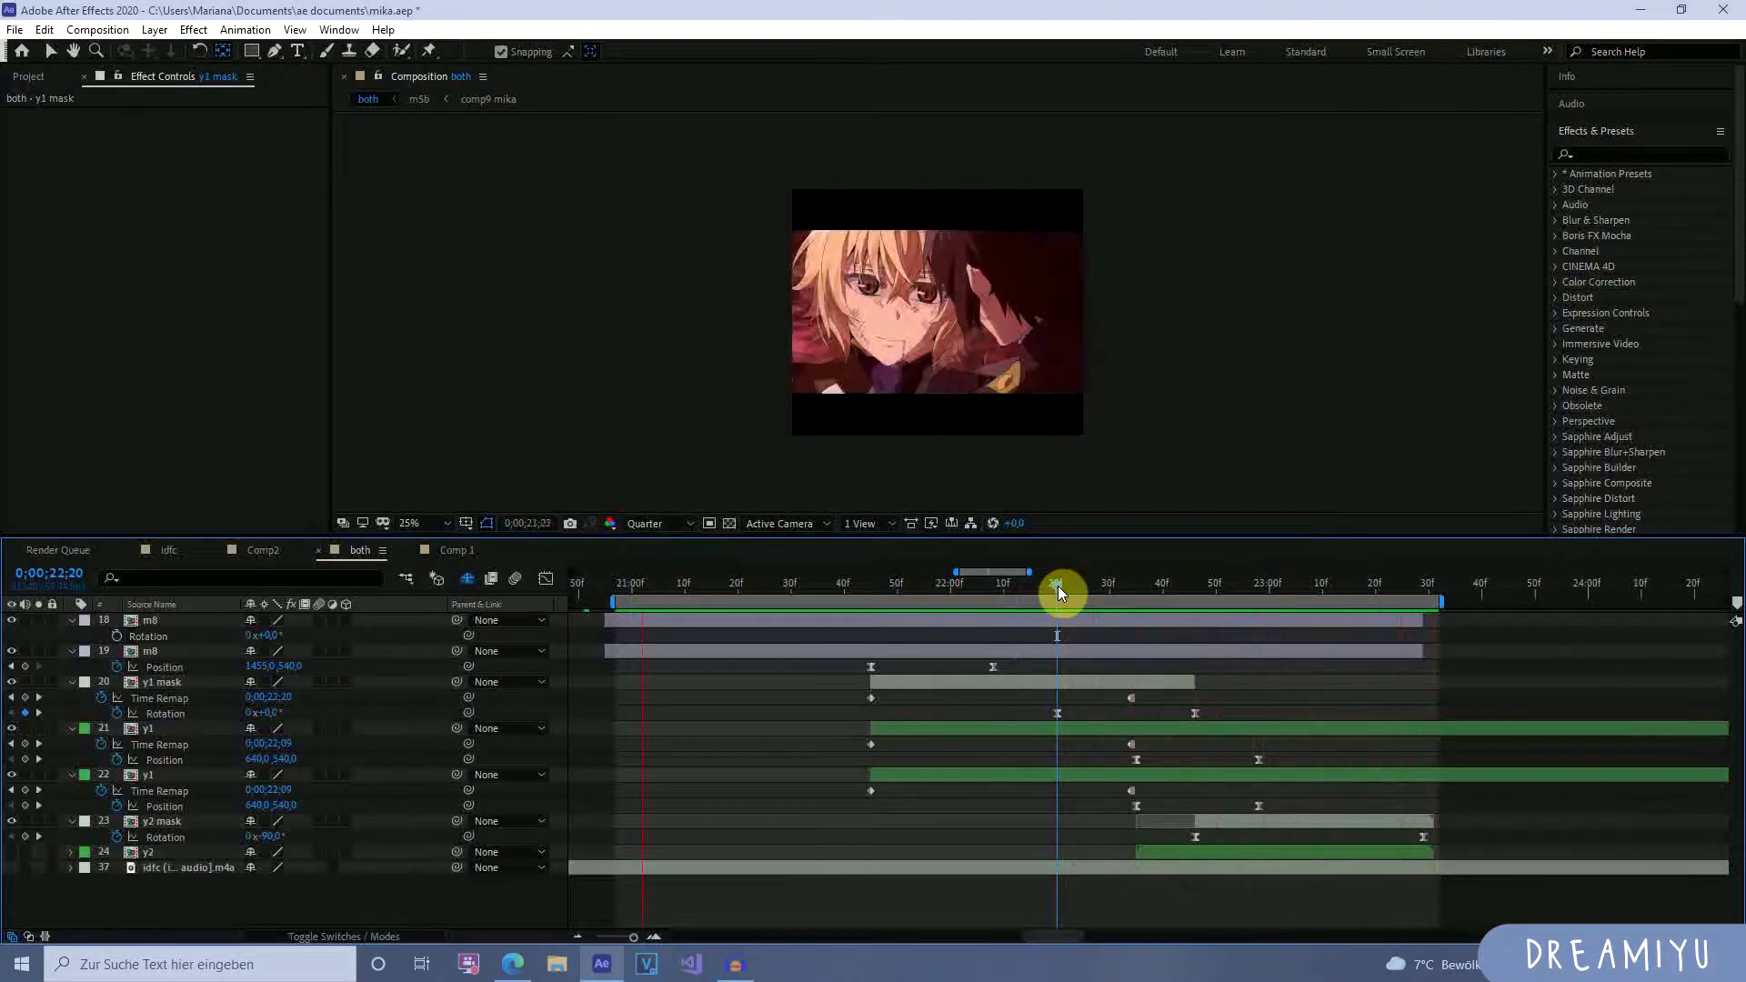
key(space)
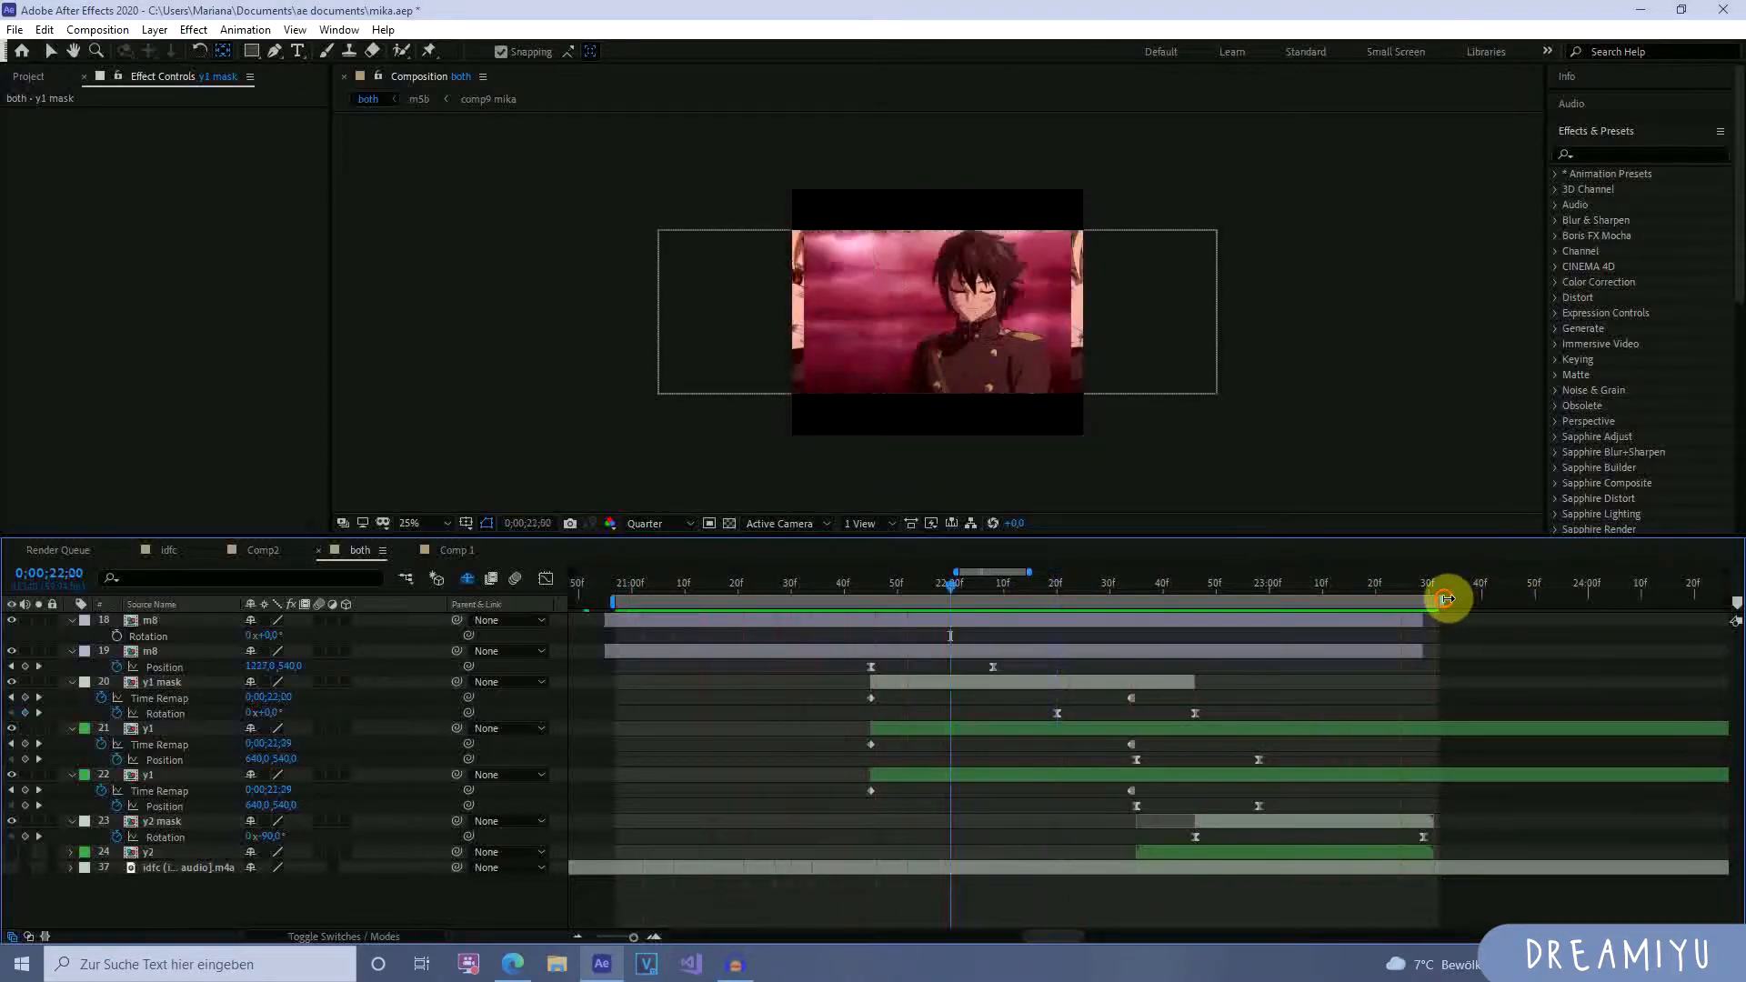
key(space)
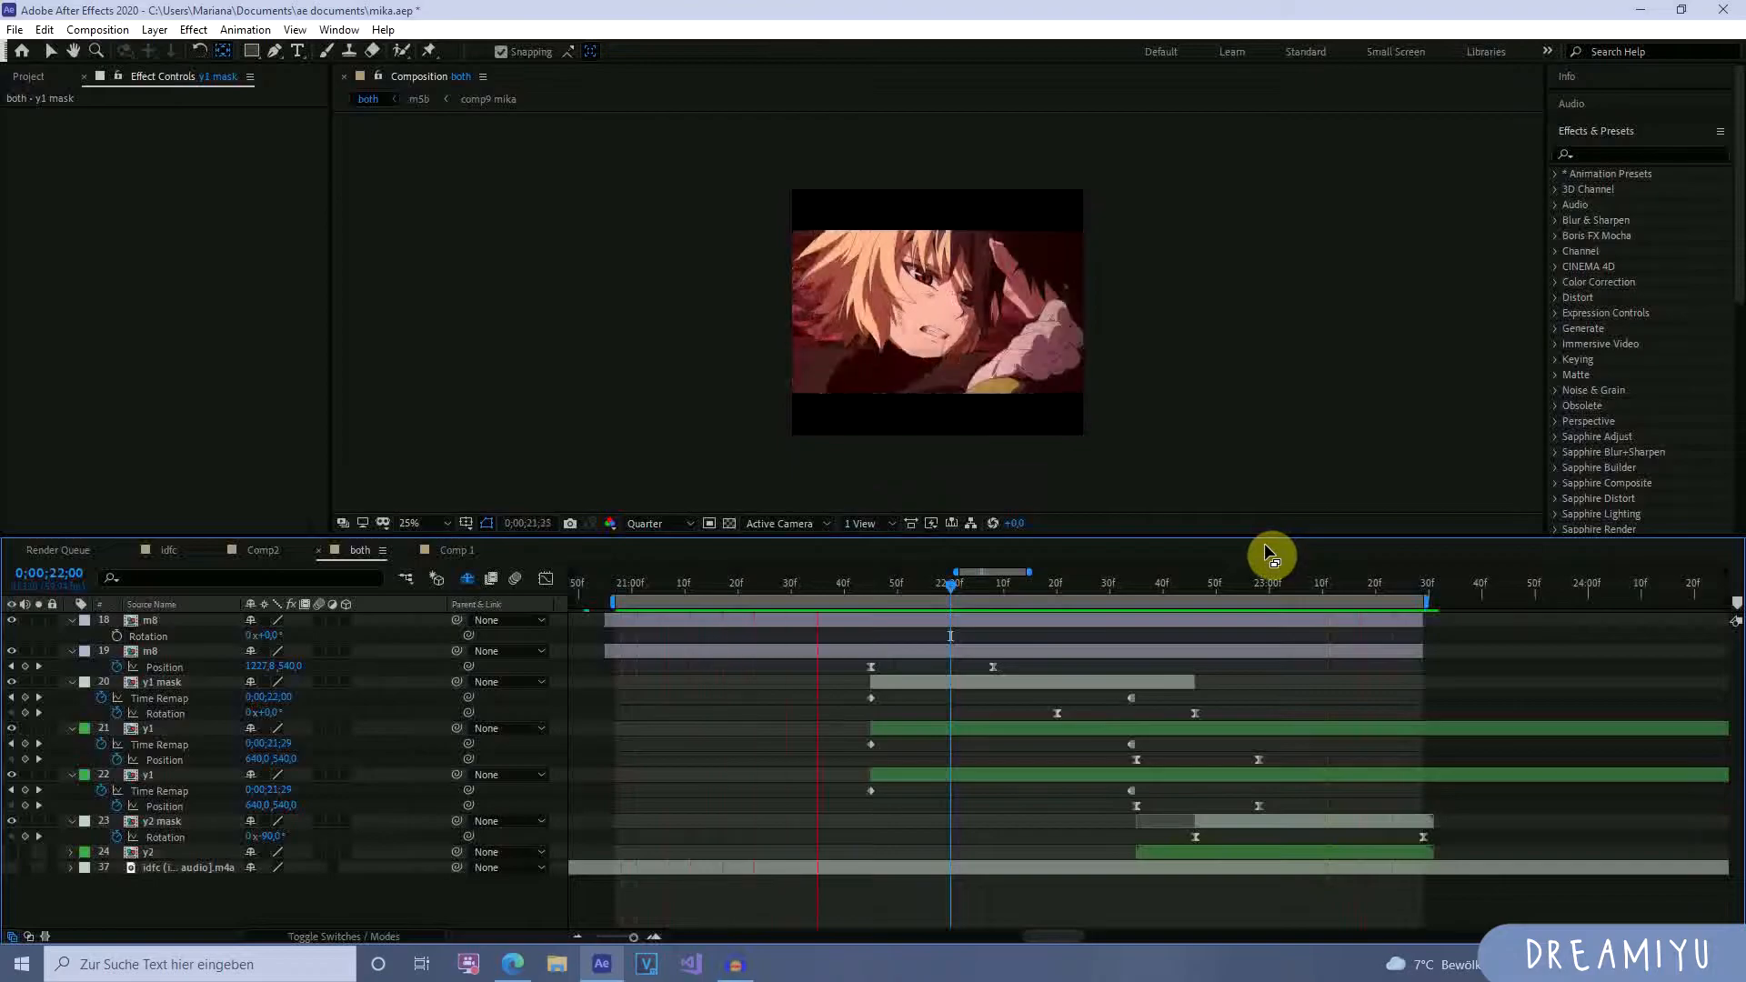
Show the y2 layer again and preview the full transition with its background.
key(space)
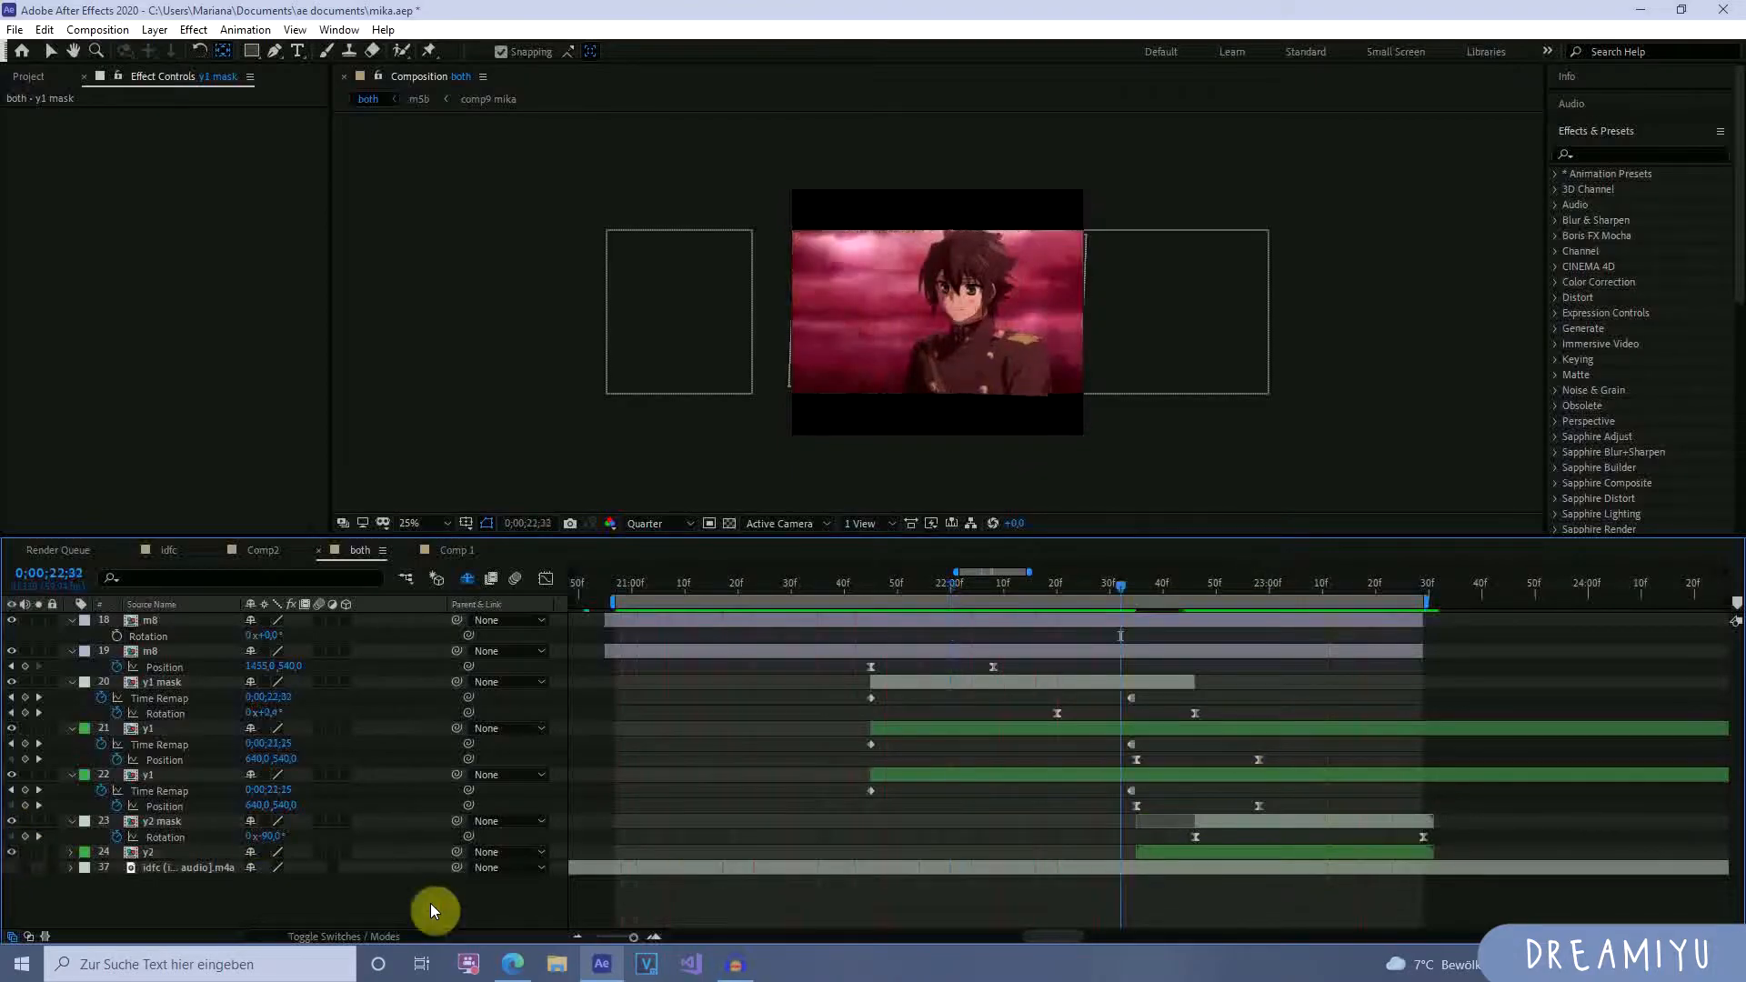
key(space)
key(space)
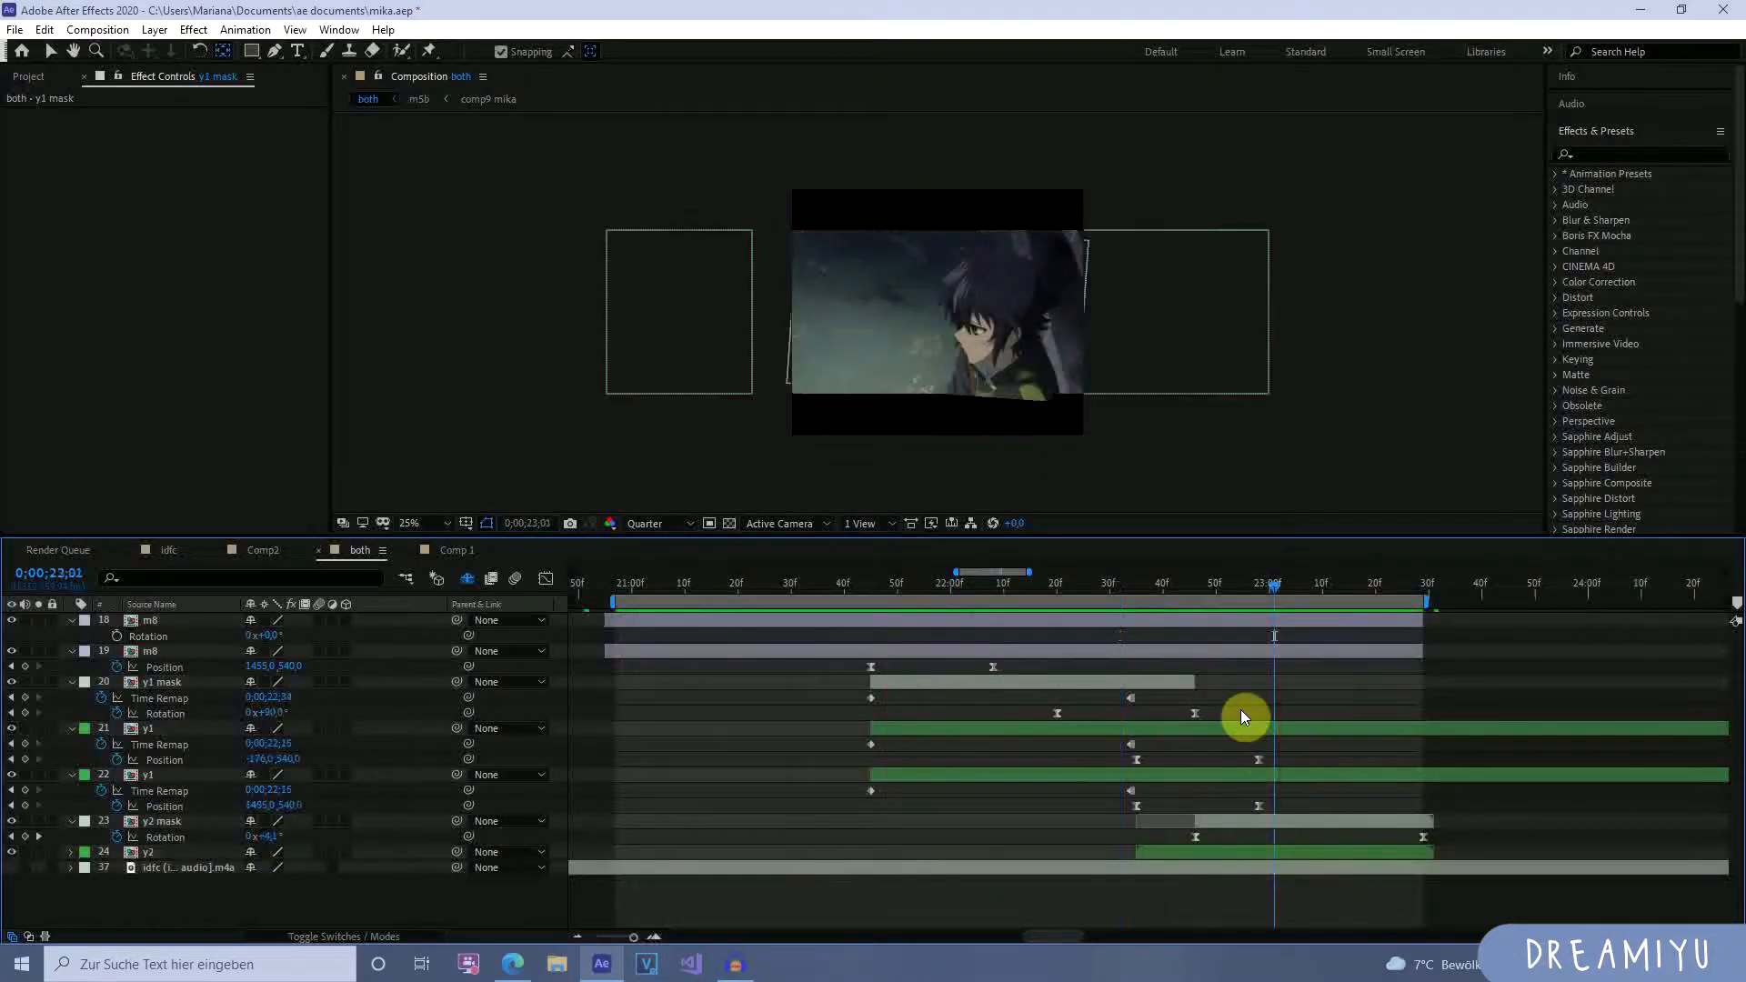
key(space)
key(space)
drag(1206, 593, 753, 635)
Select all layers from y2 up to the first m8 and collapse their properties.
click(161, 855)
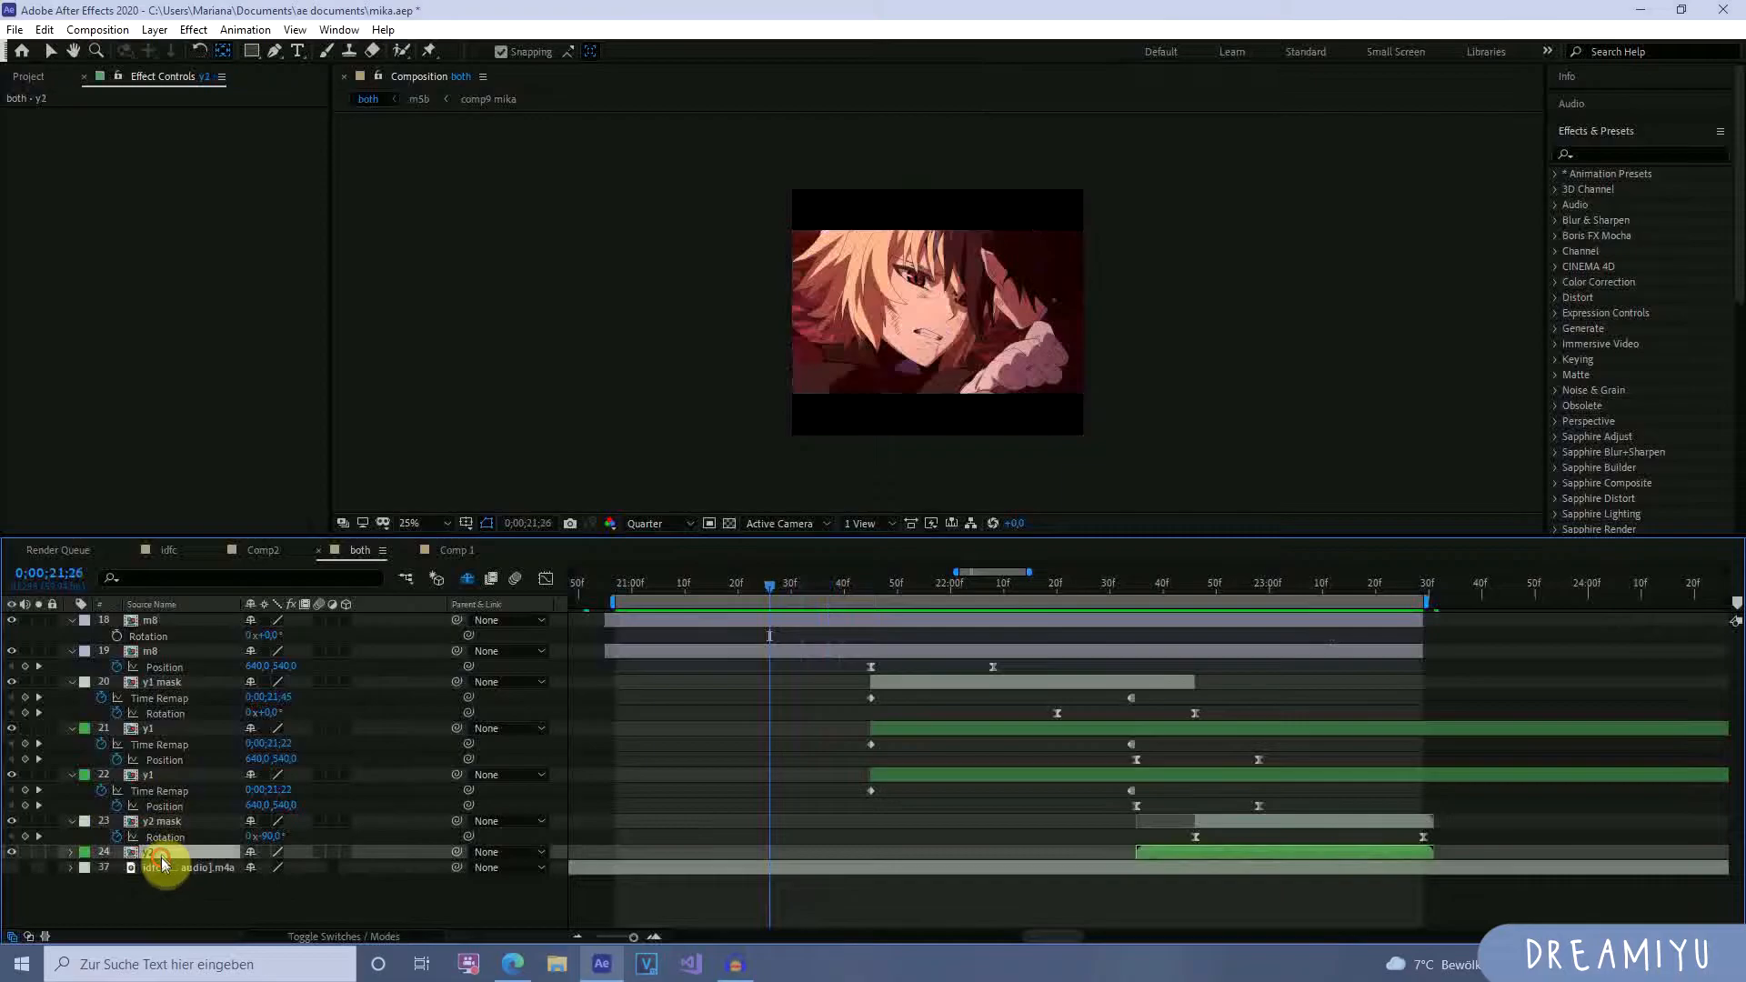
shift+click(183, 619)
click(73, 619)
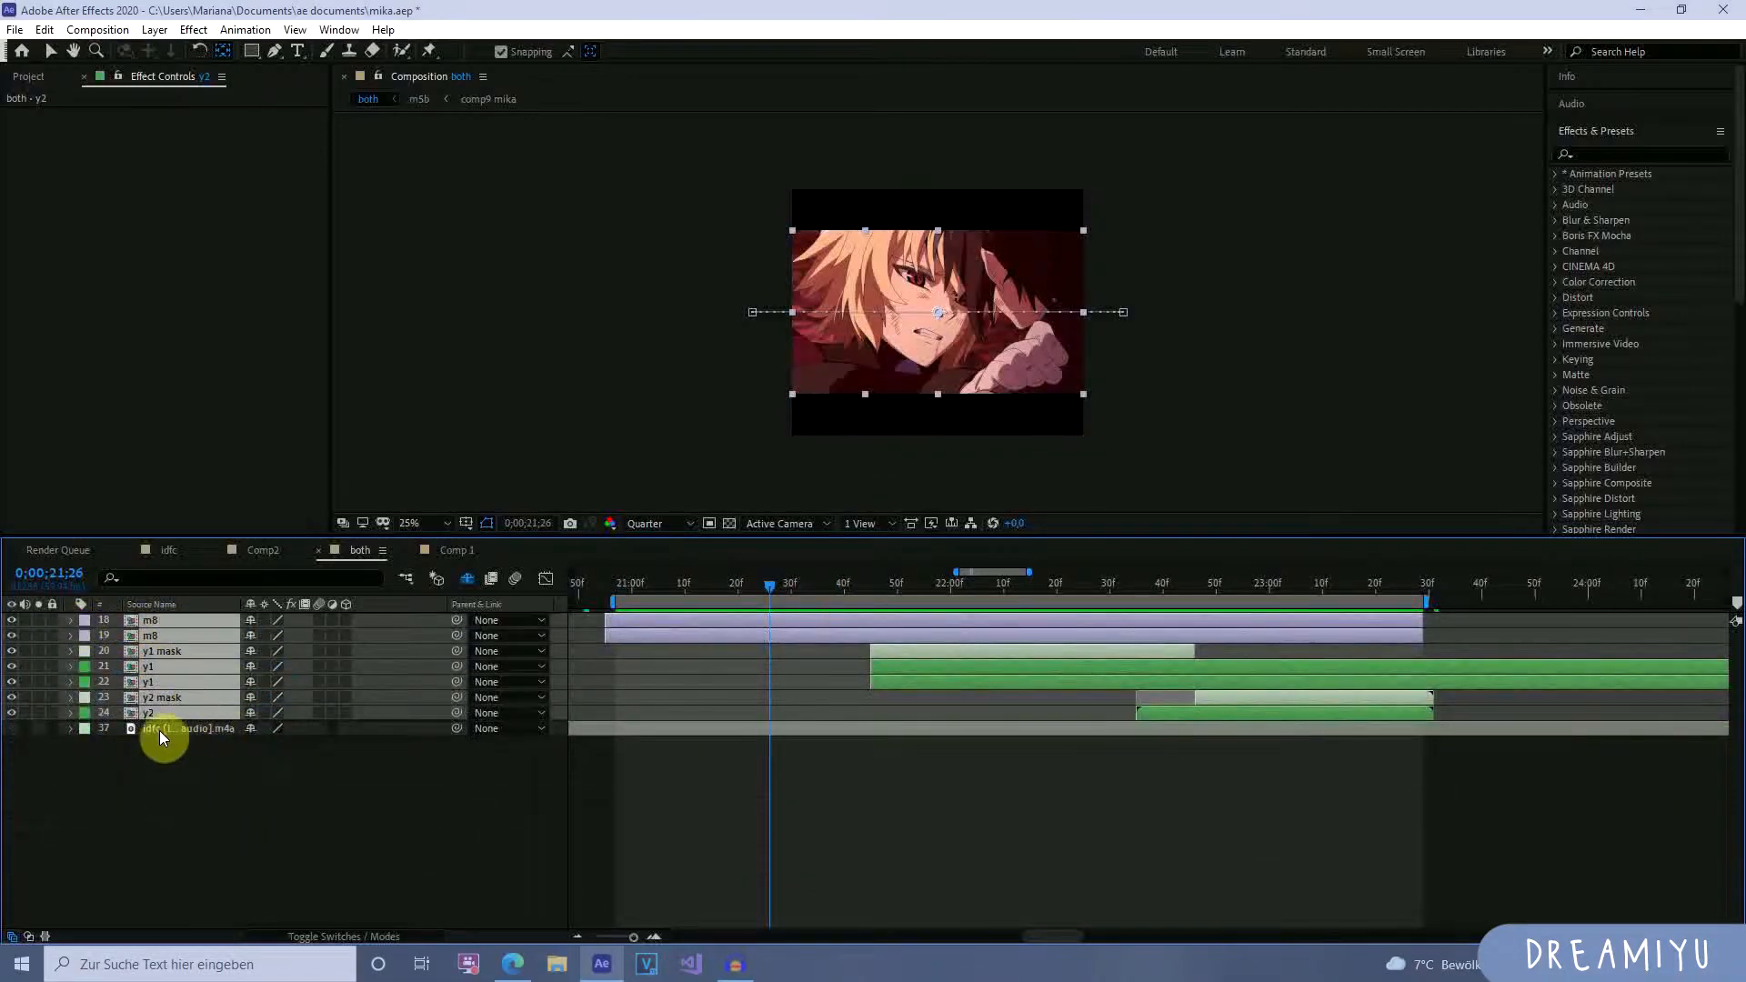
click(309, 779)
click(182, 698)
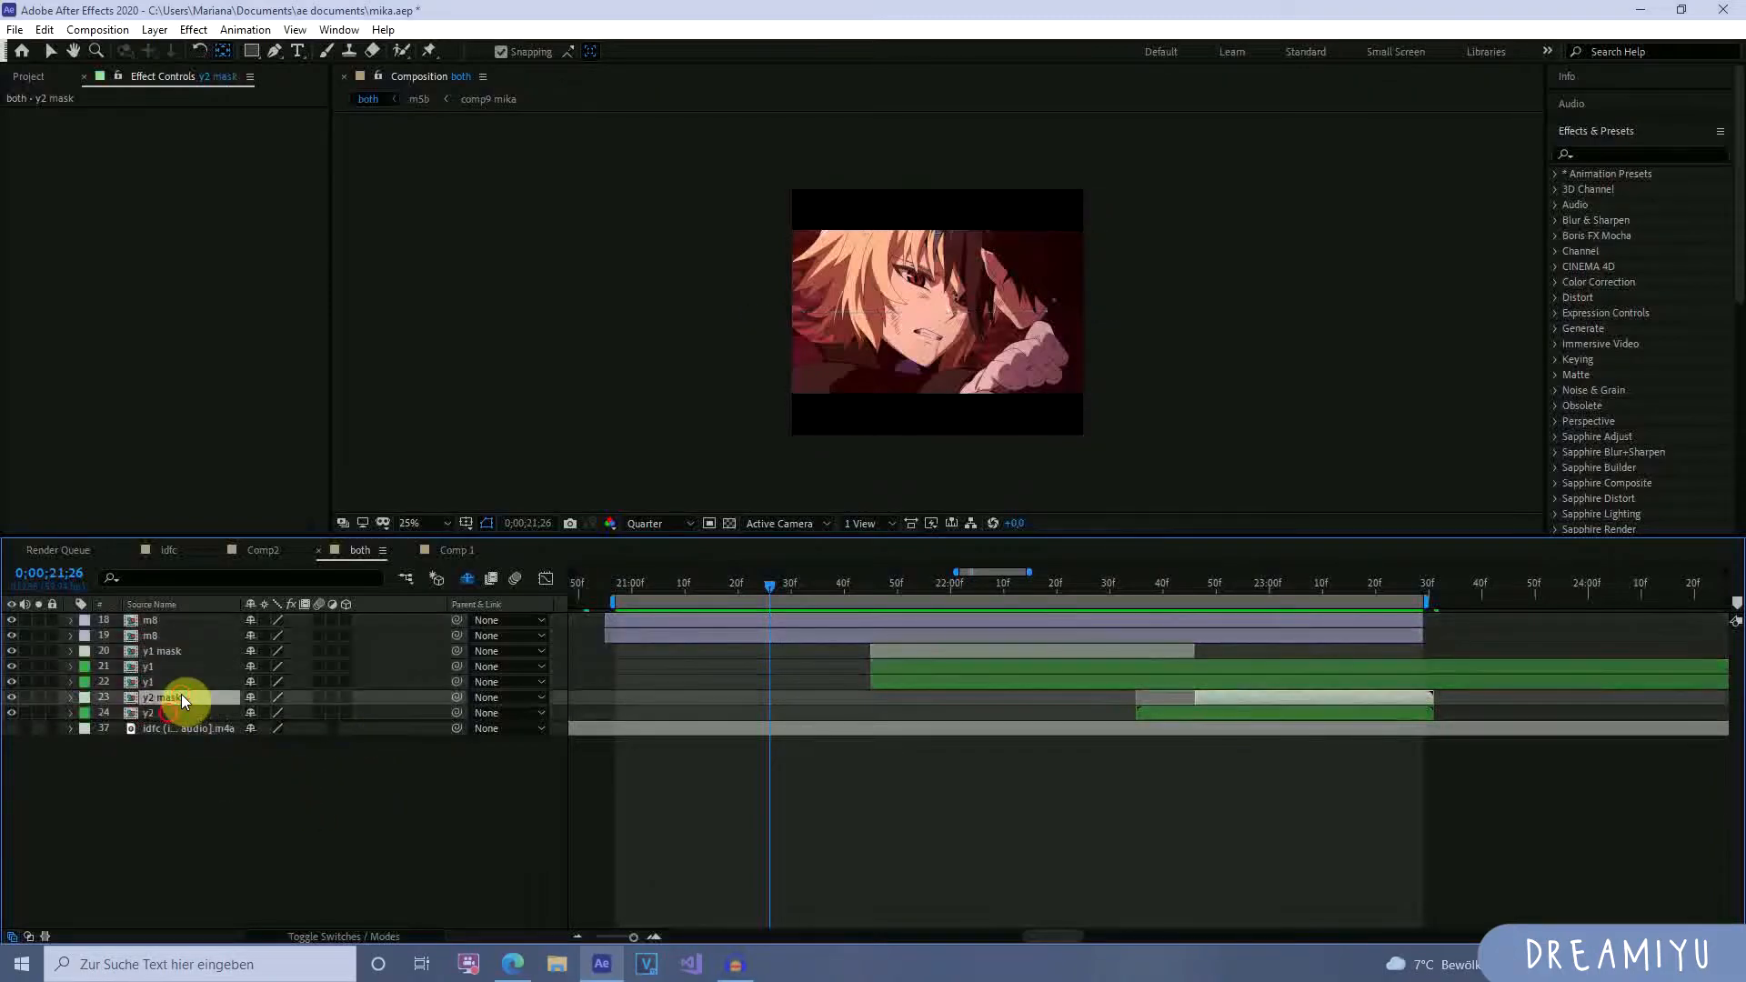
click(180, 713)
shift+click(178, 622)
click(196, 774)
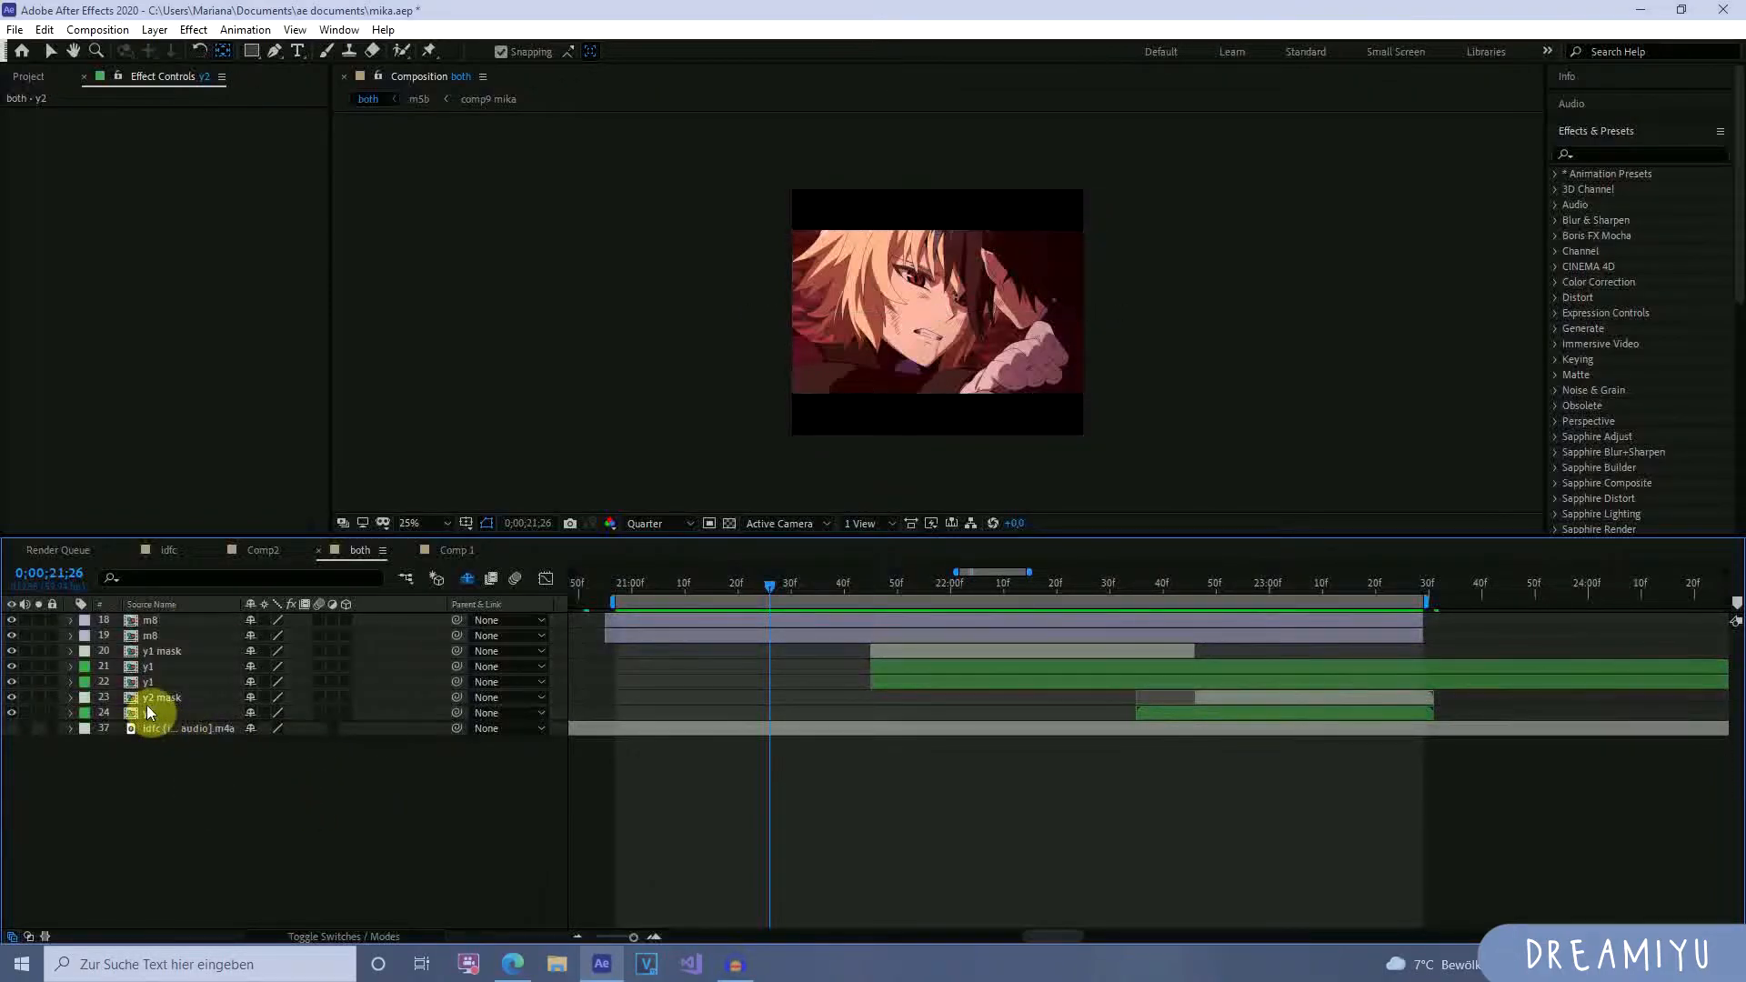
Preview the transition starting from 0;00;21;04.
drag(747, 575, 653, 682)
key(space)
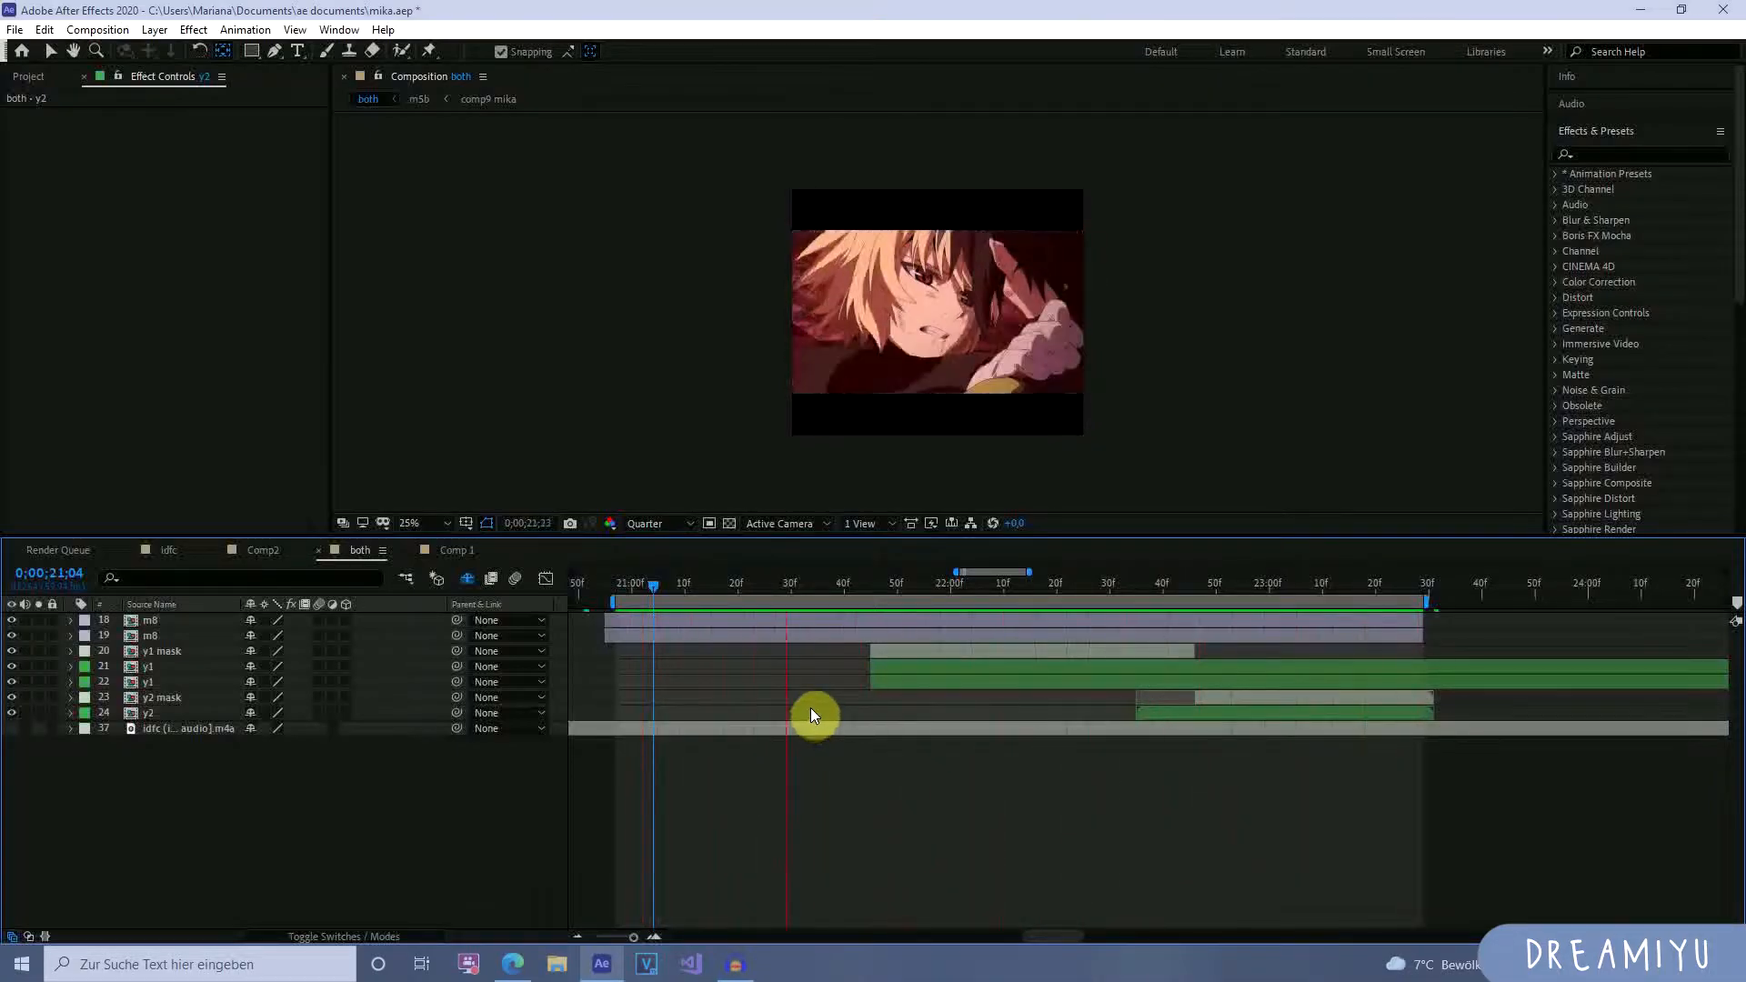
key(space)
Search the effects for "tritone" and apply Tritone to the upper y1 layer, viewed at 0;00;22;15.
drag(829, 589, 1023, 650)
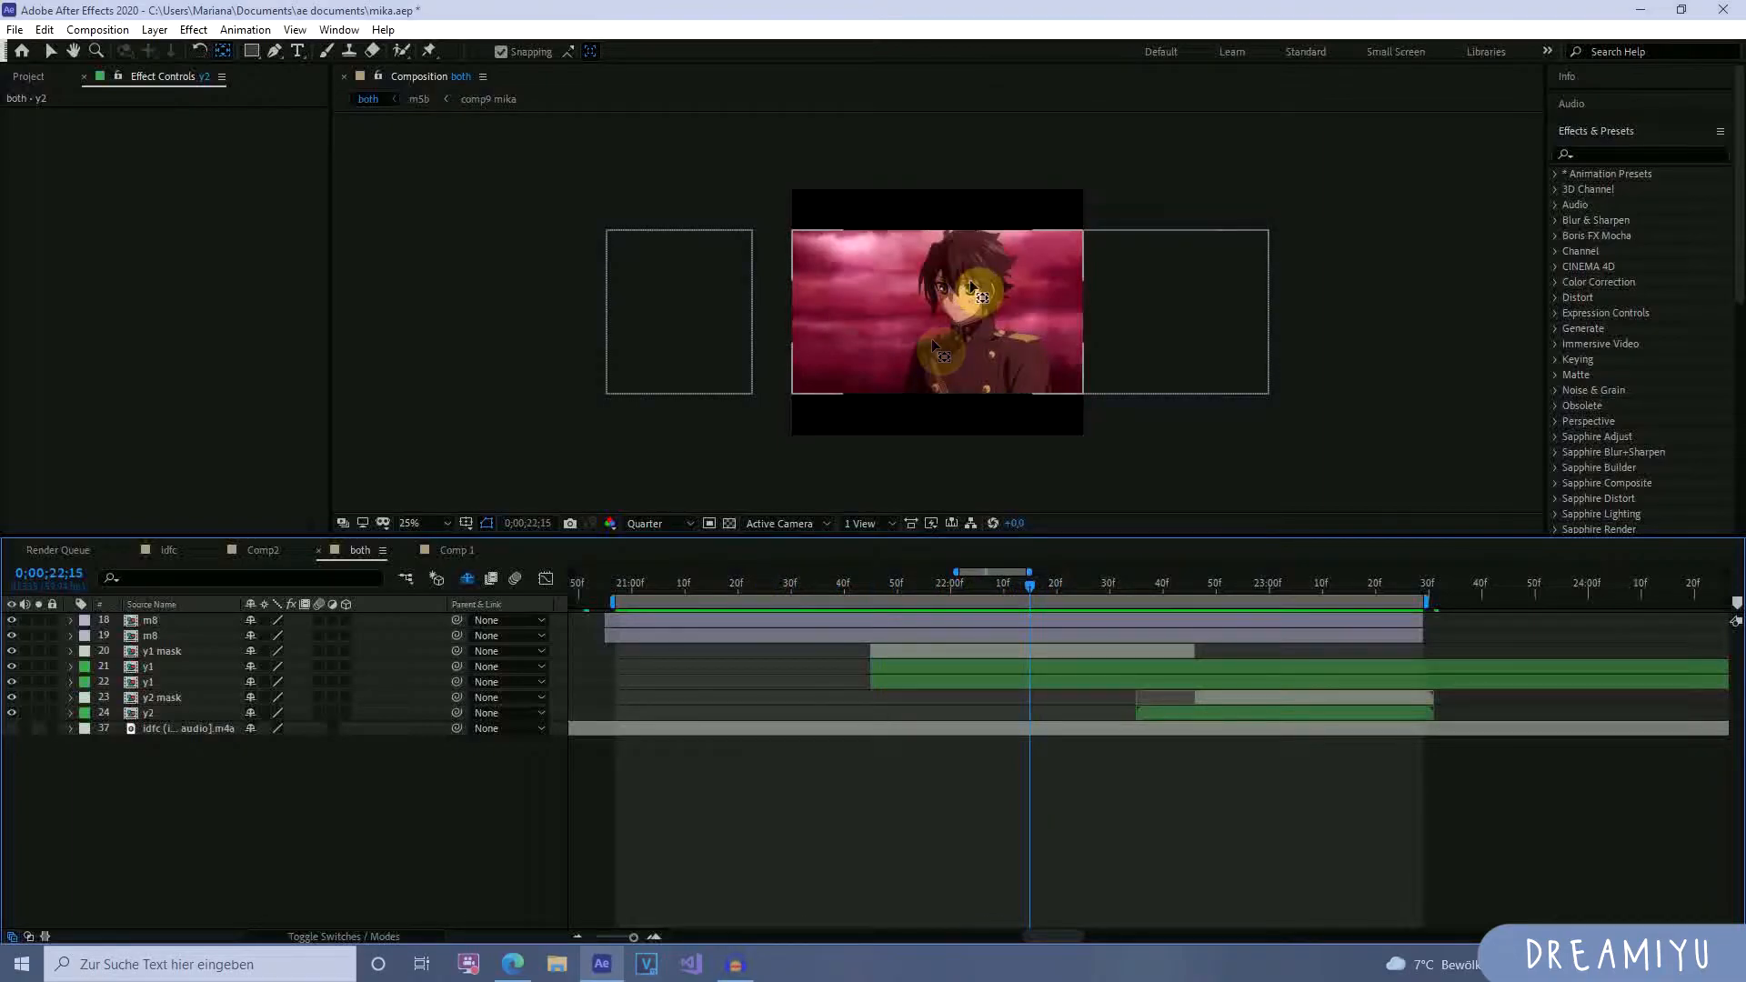
click(1011, 667)
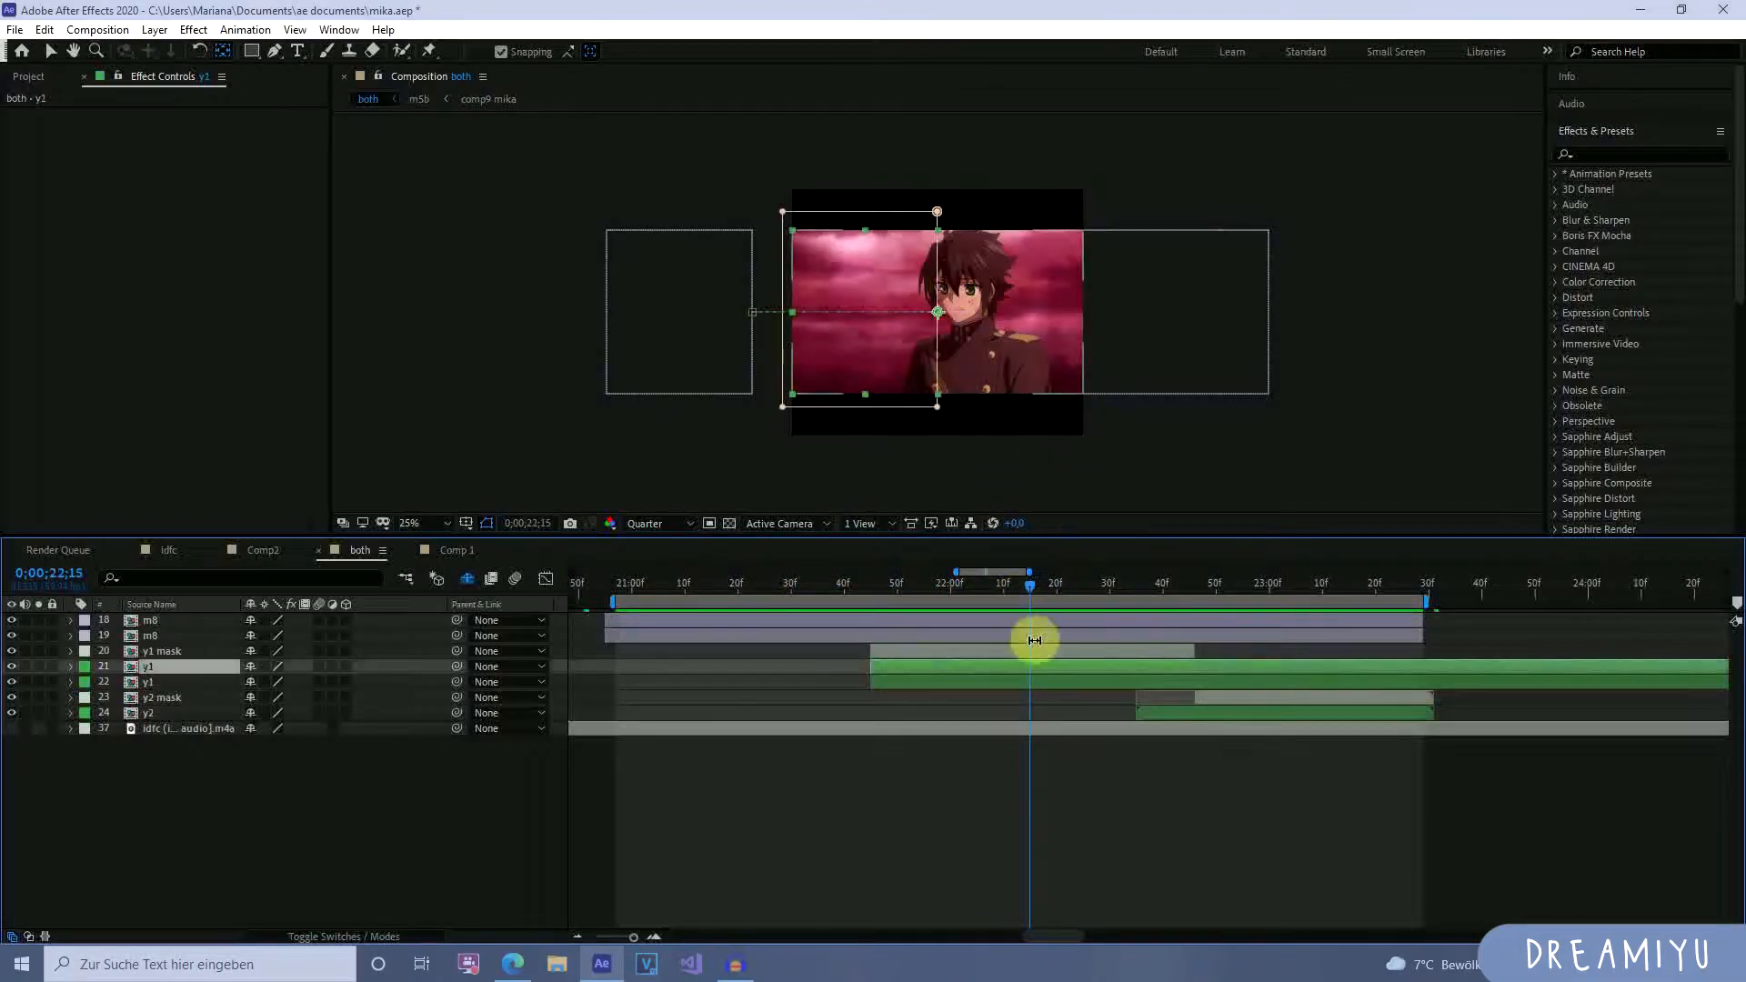
click(1637, 152)
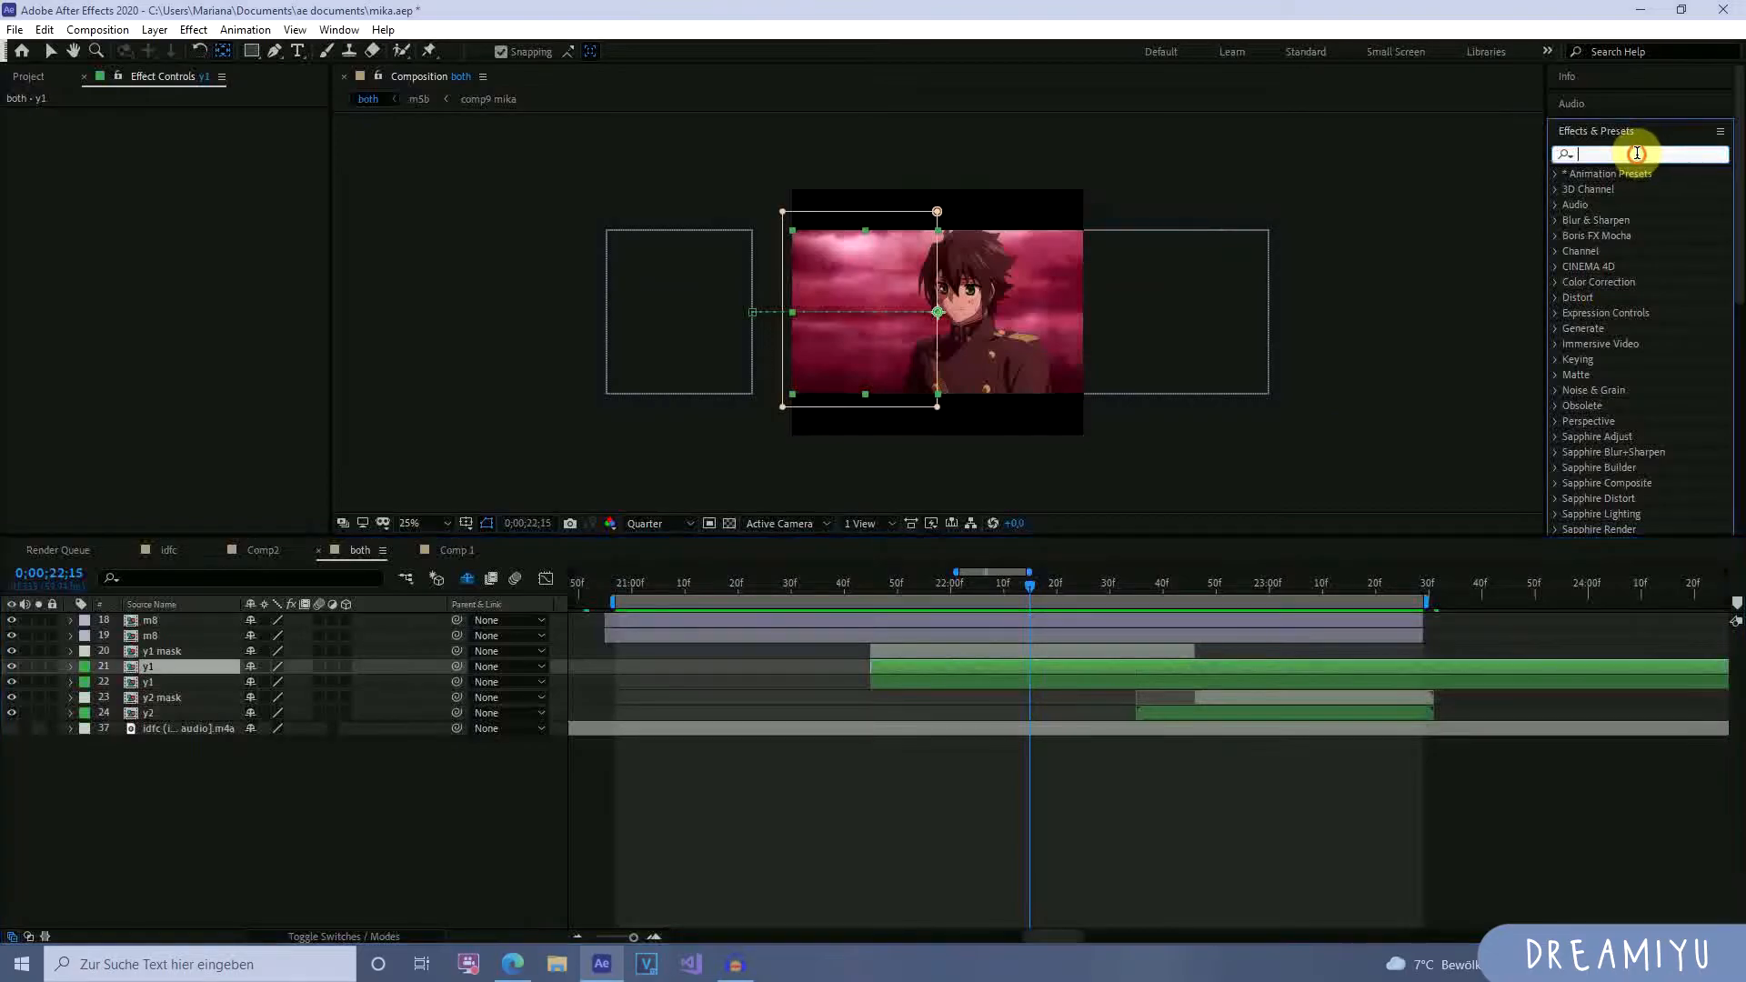
text(tri)
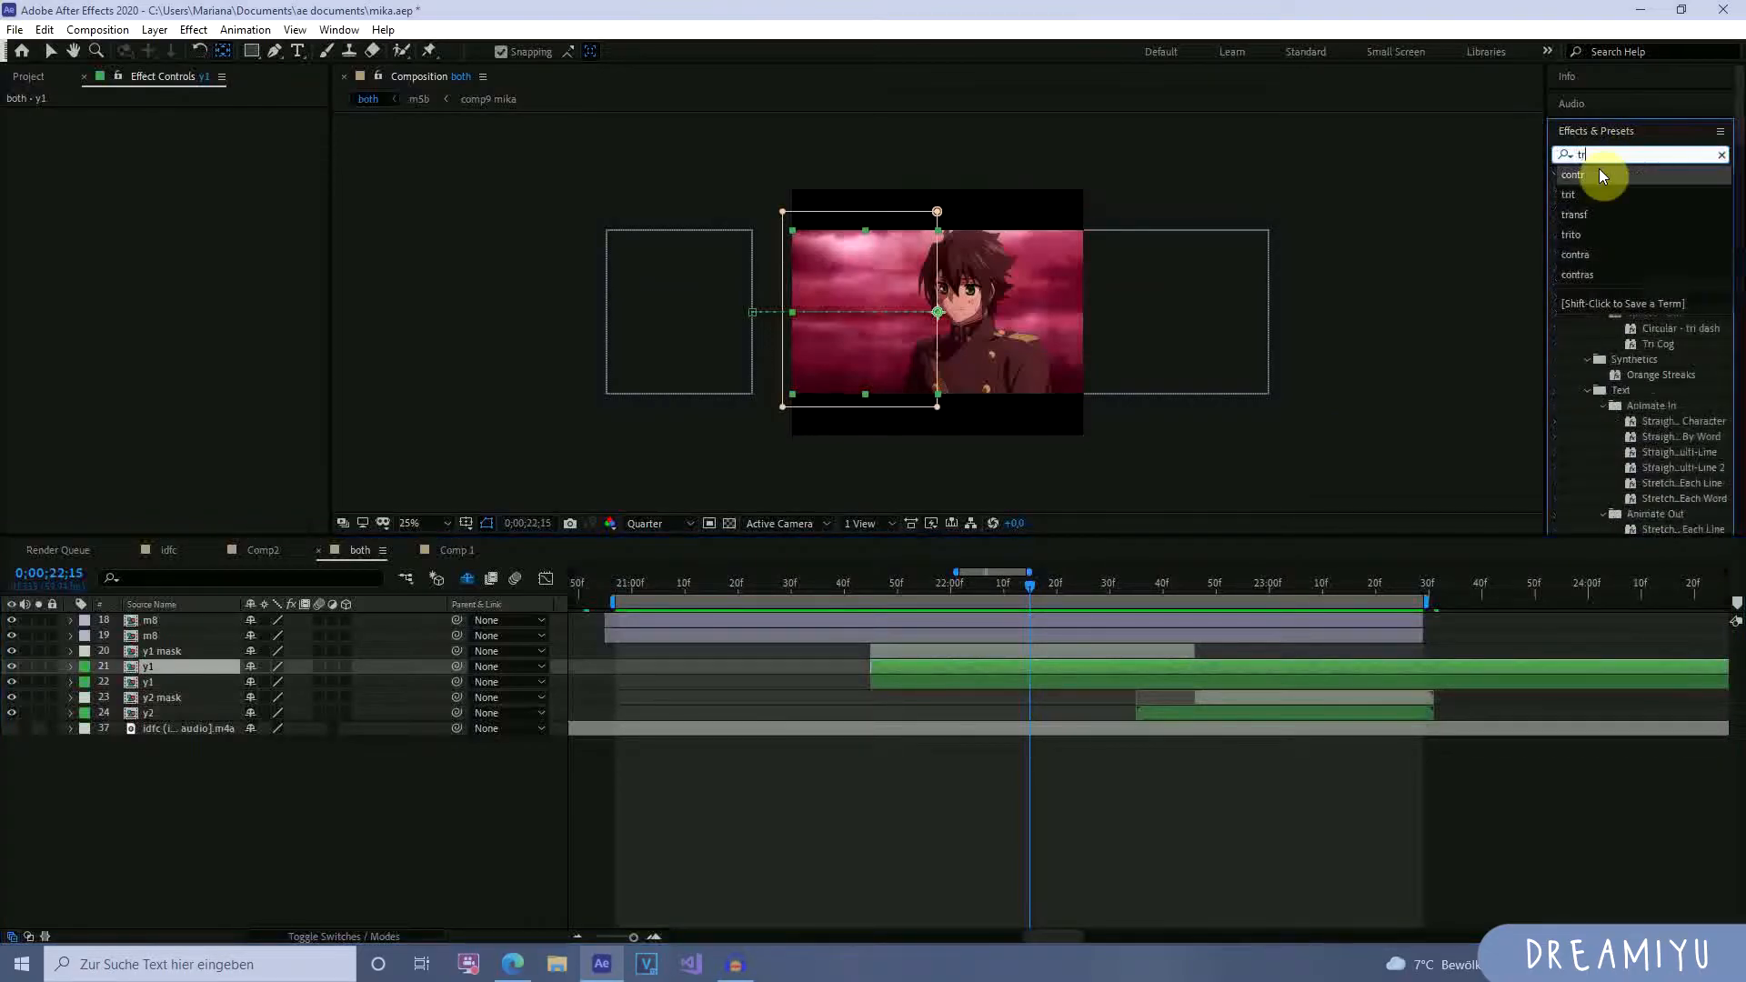
text(tone)
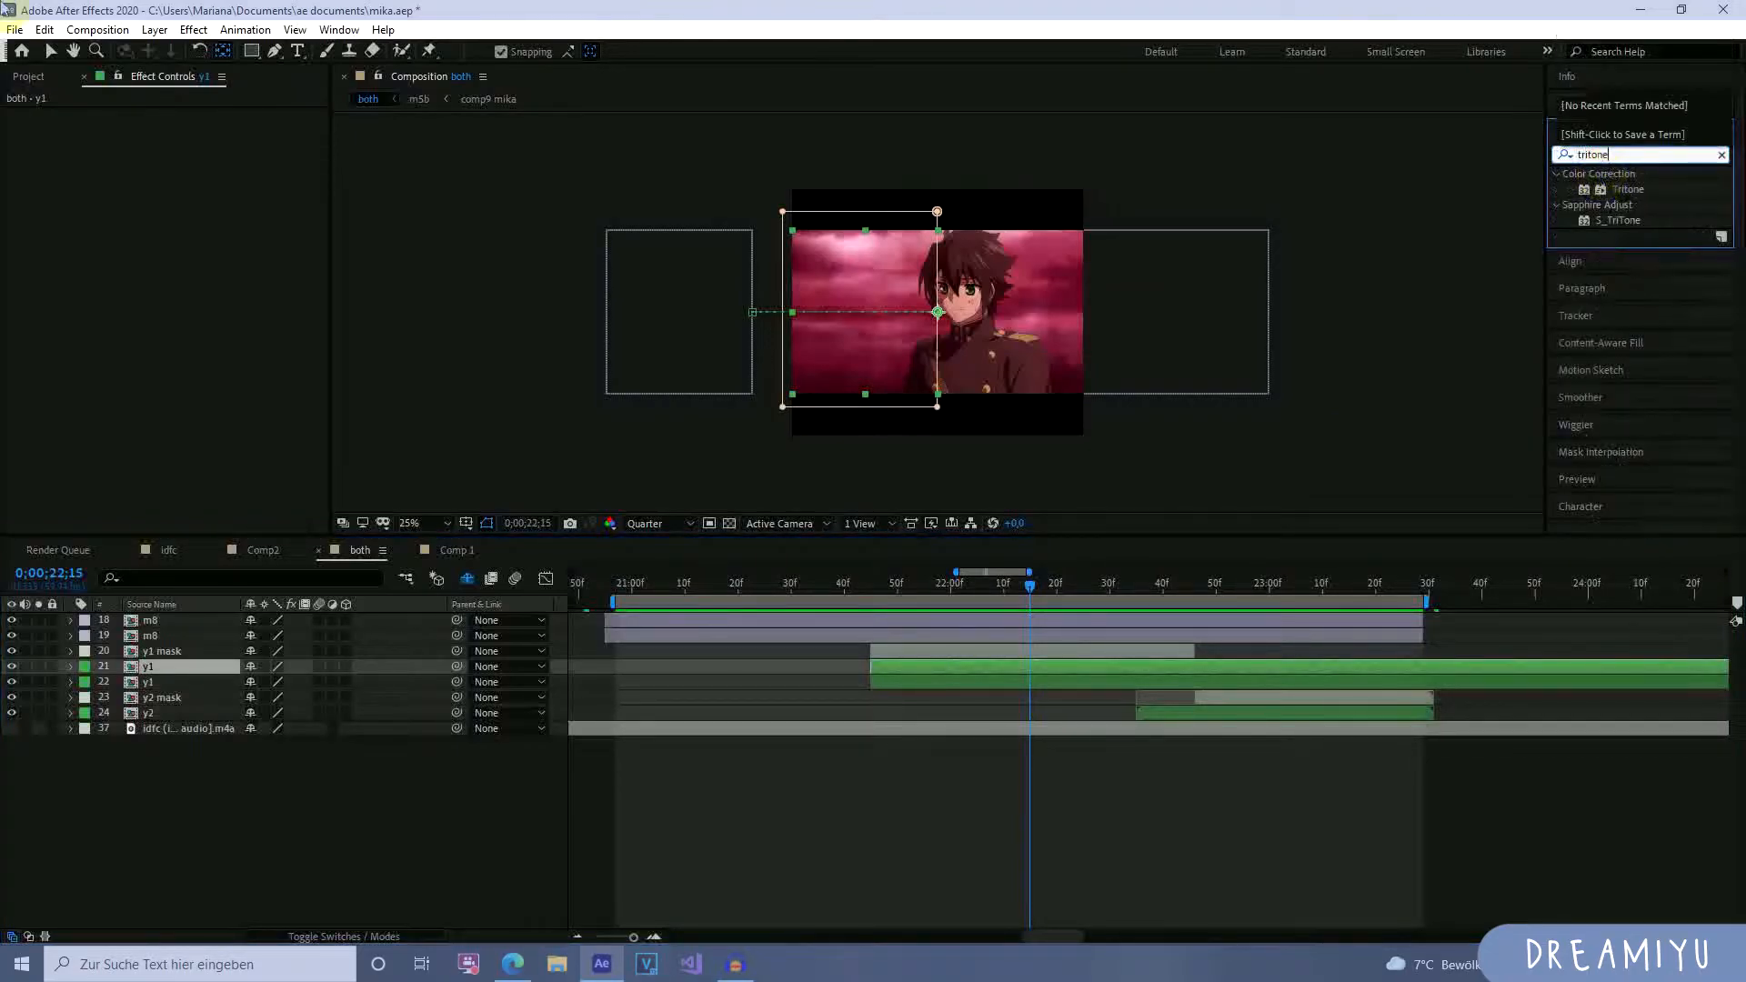
drag(1667, 186, 1010, 673)
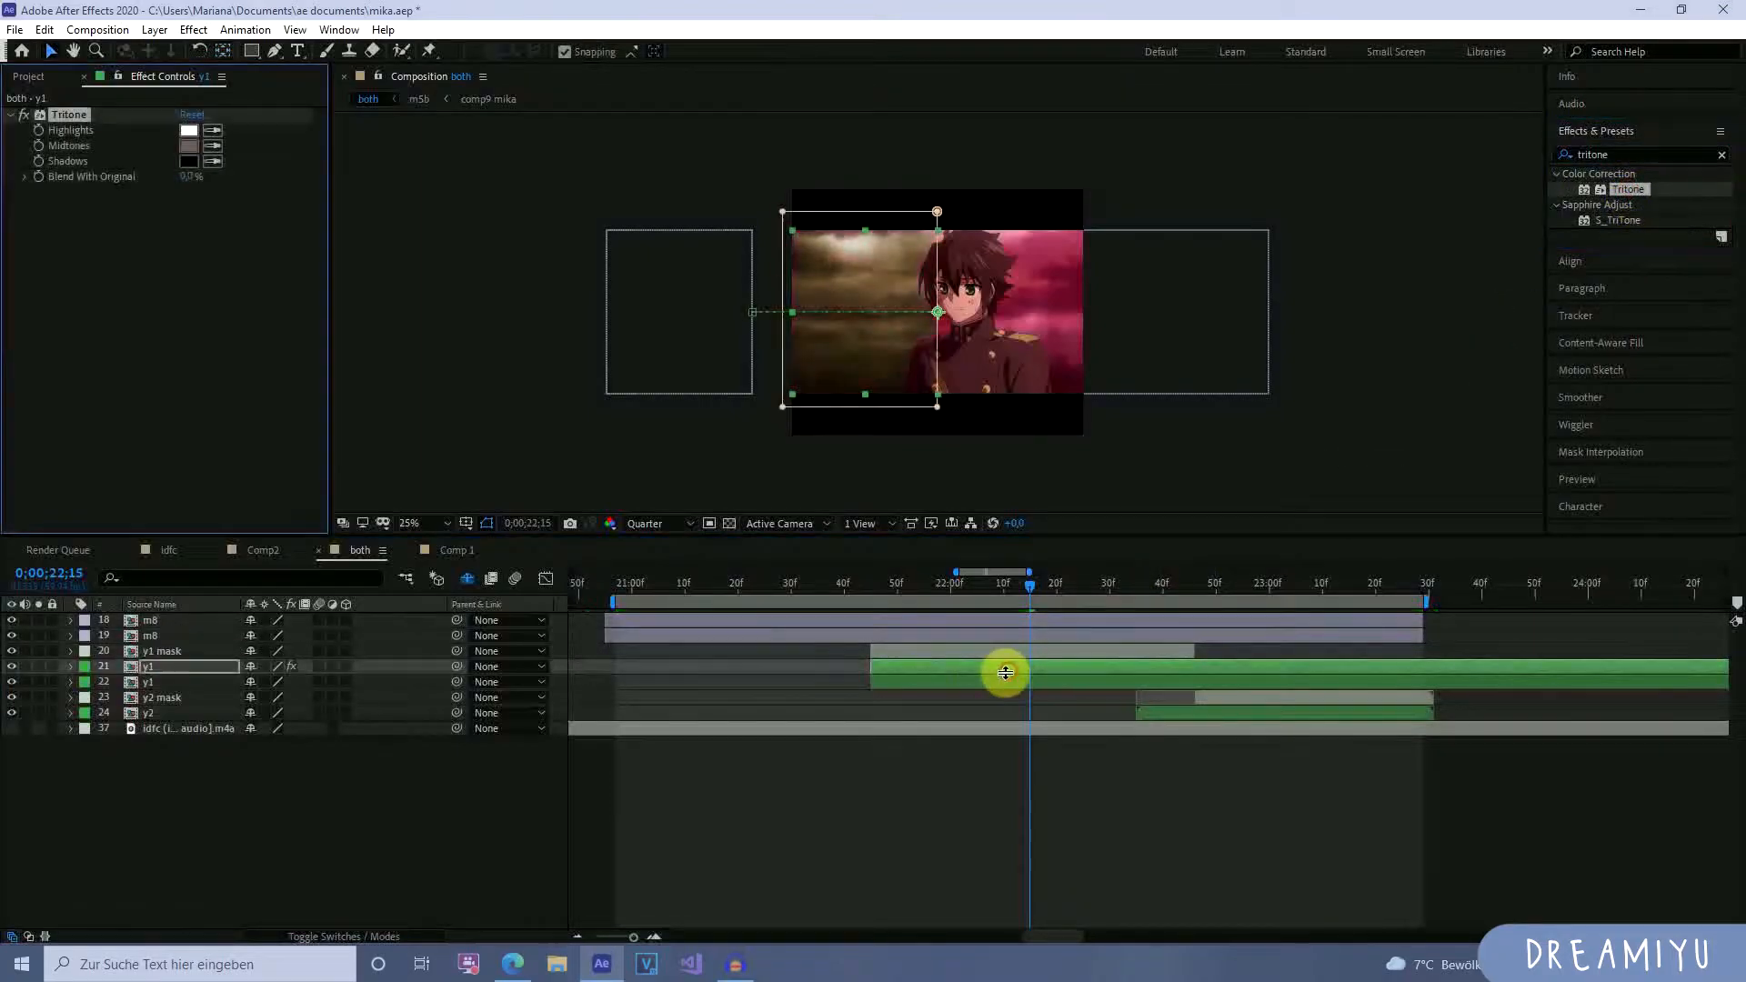
Set the Midtones colour of the upper y1 layer's Tritone to a dark muted blue, around 3F4C71.
click(183, 144)
click(1399, 348)
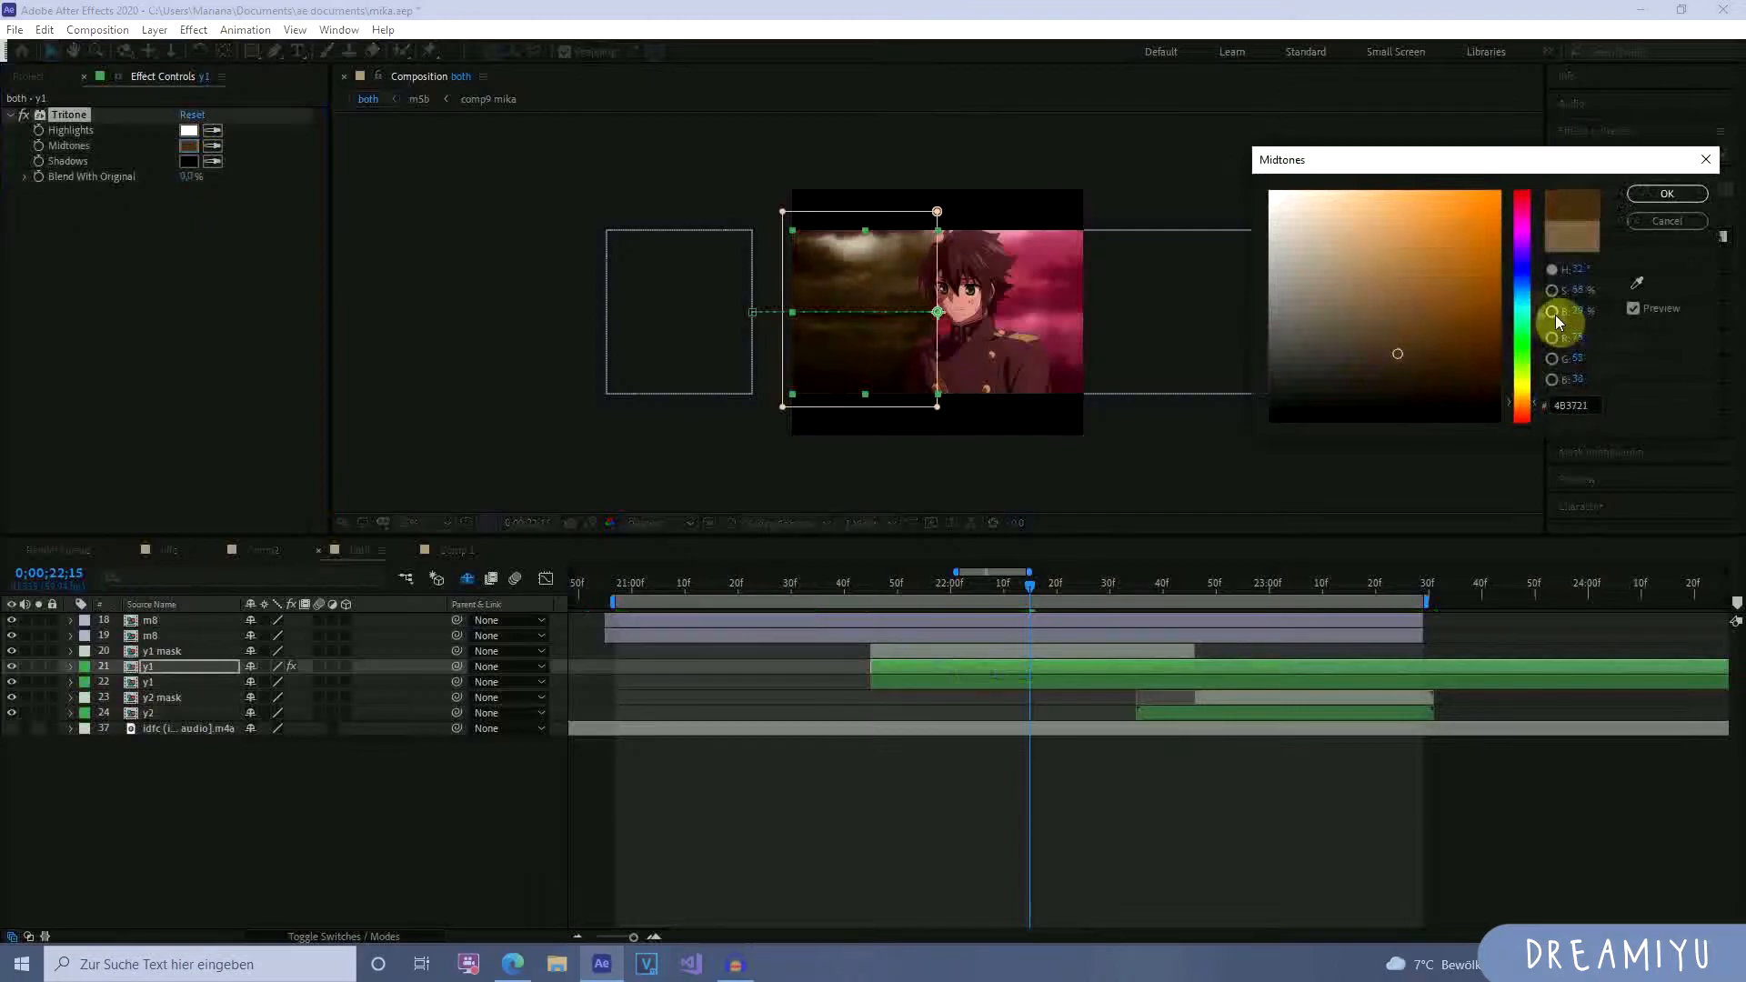
click(1521, 269)
drag(1426, 308, 1343, 311)
drag(1535, 269, 1539, 276)
click(1370, 320)
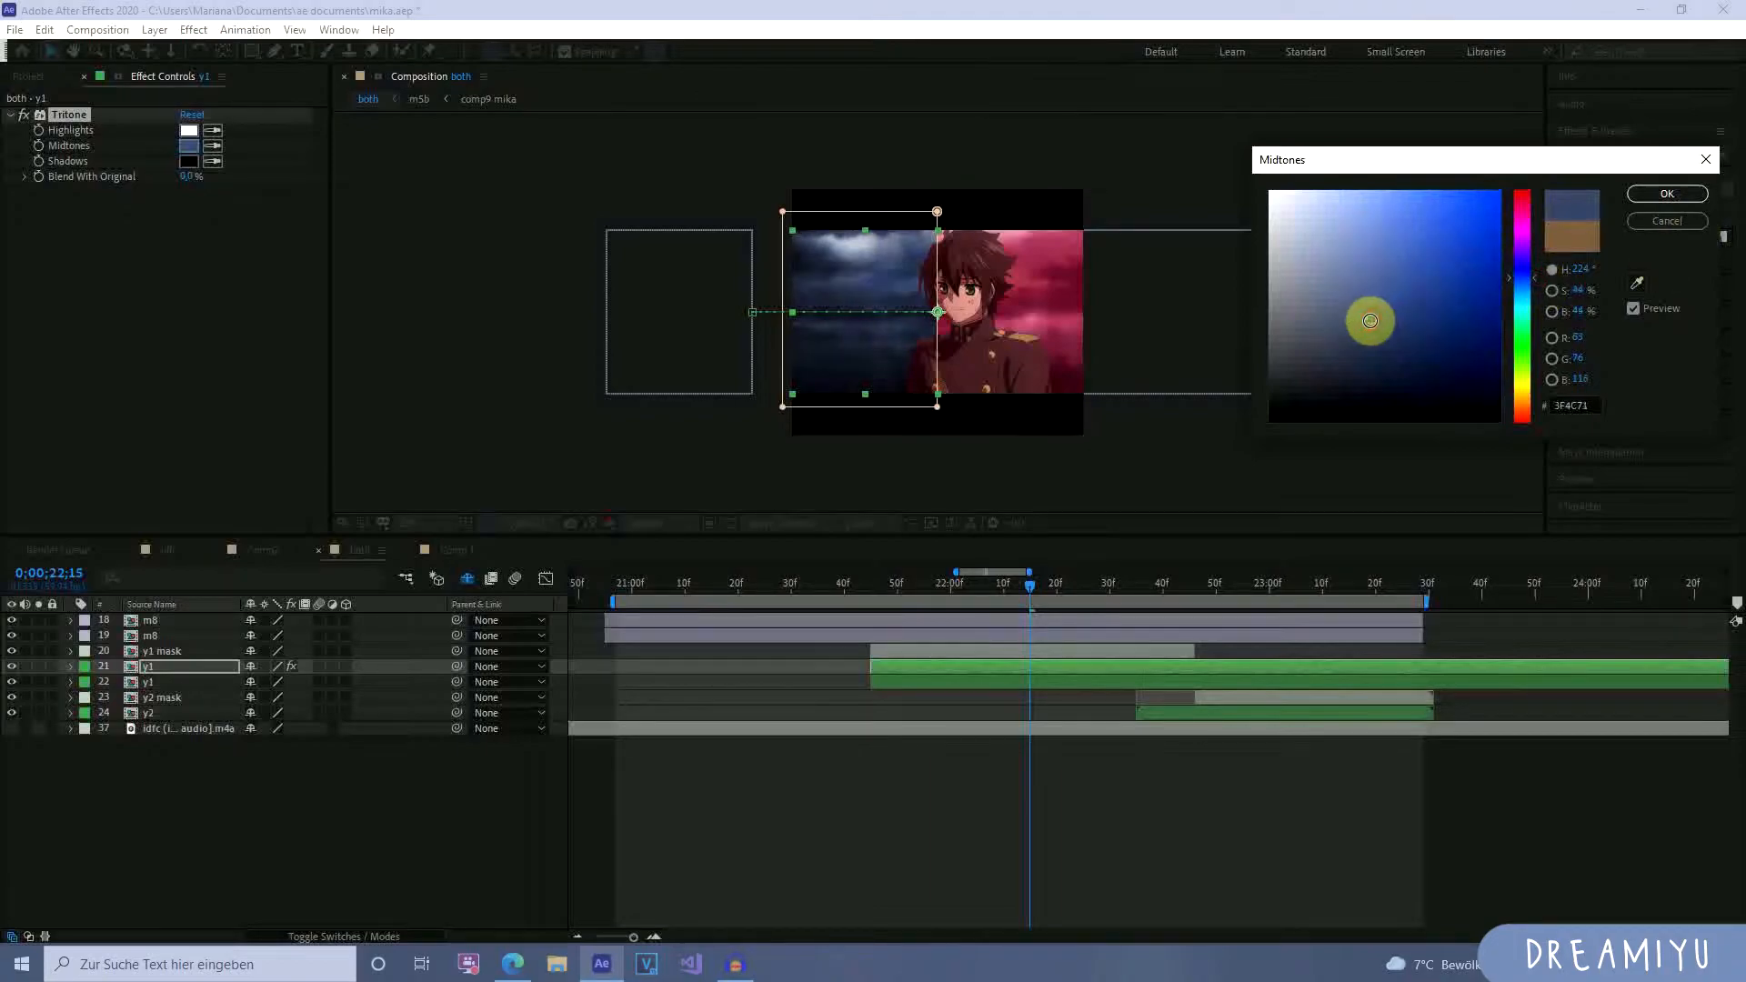
click(1649, 221)
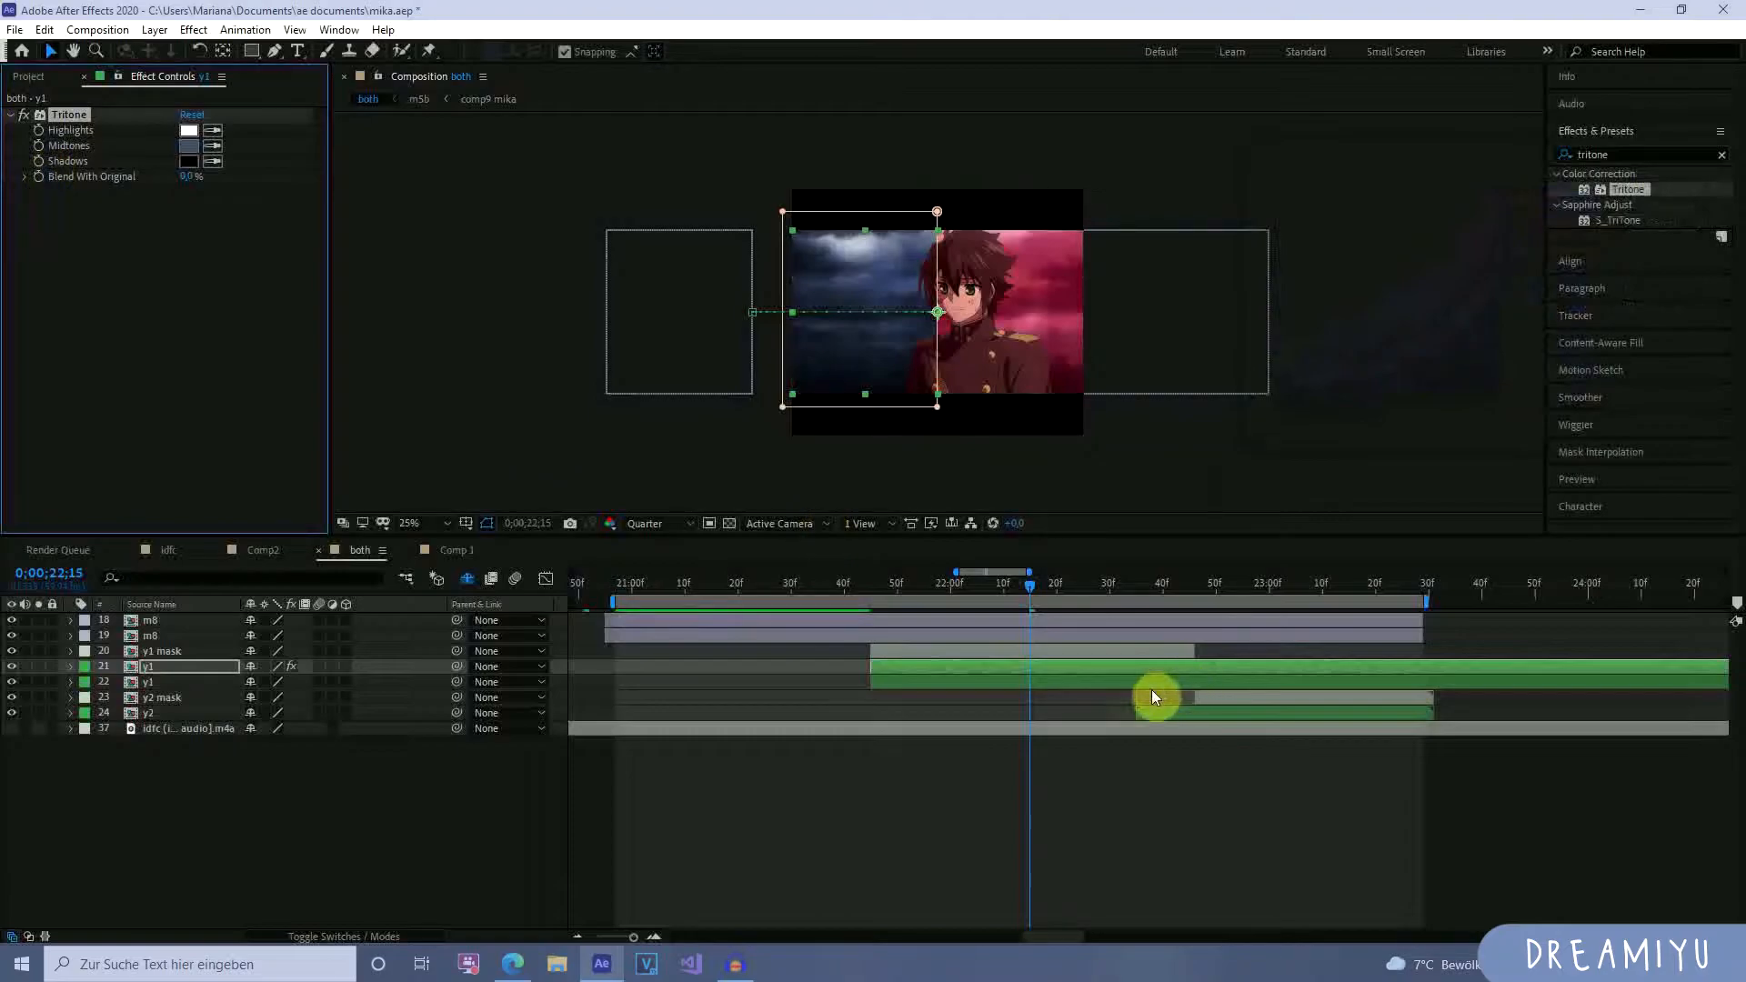
Paste the Tritone effect onto the lower y1 layer and the y2 layer.
click(1105, 684)
key(ctrl+v)
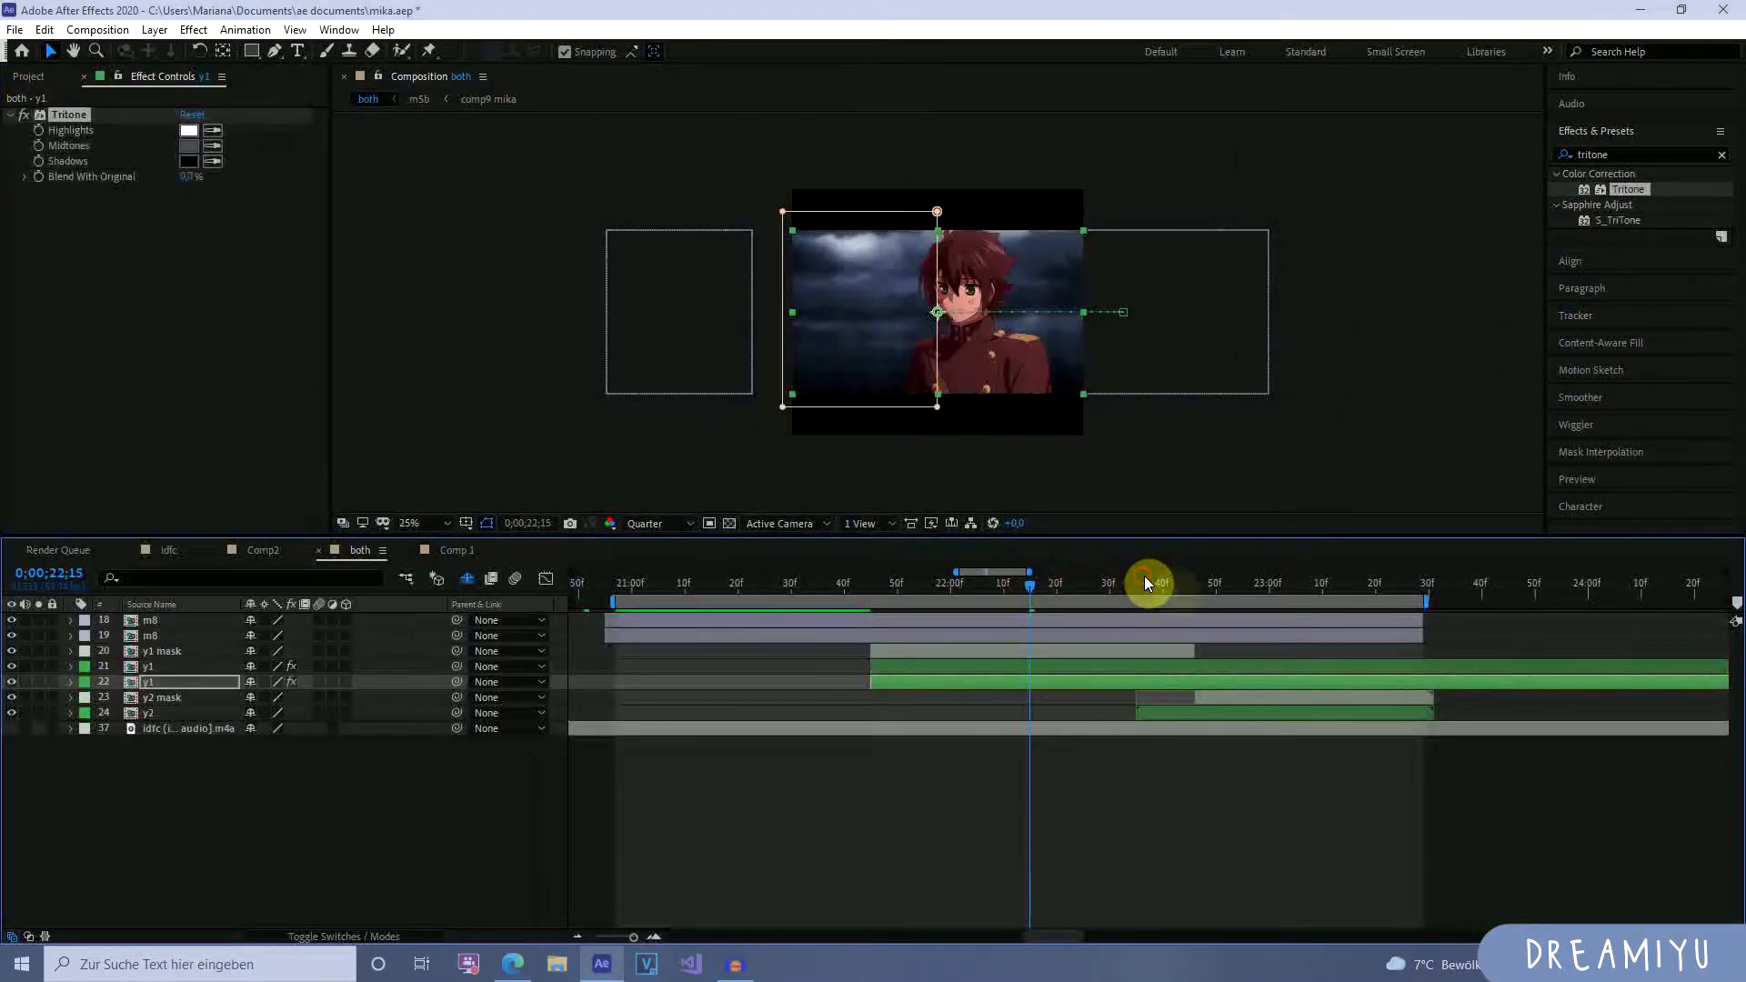
click(1210, 585)
click(1221, 585)
click(1238, 715)
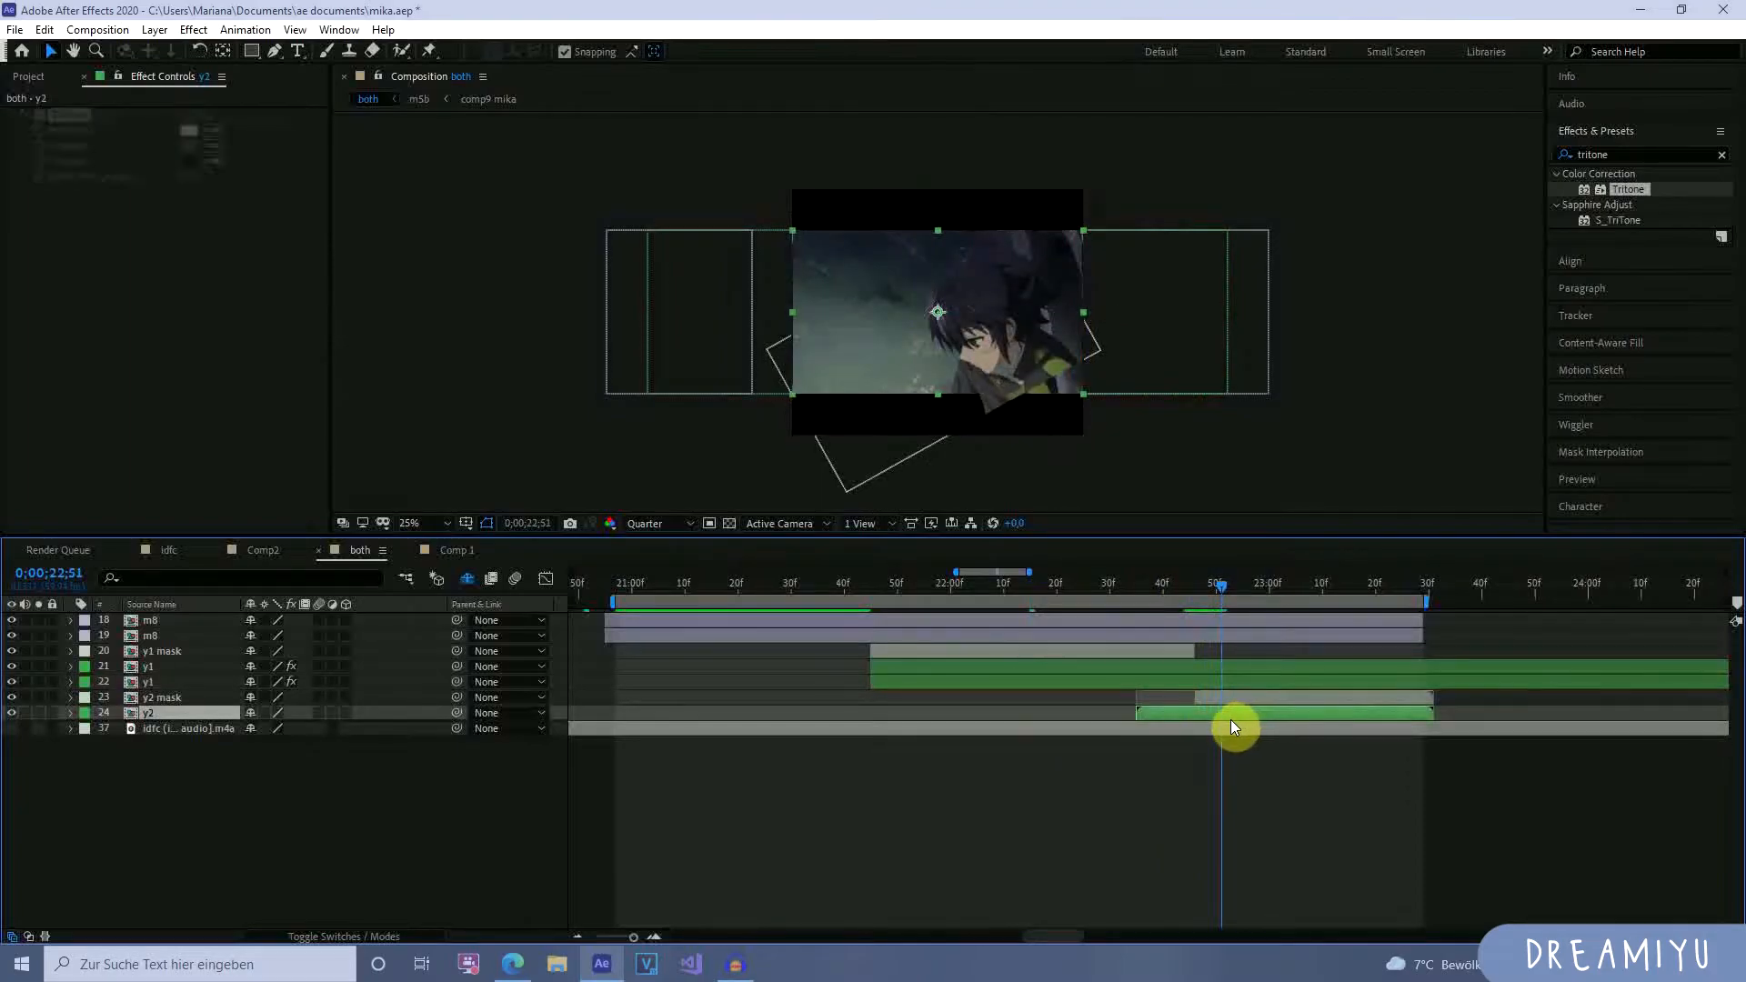
key(ctrl+v)
drag(1205, 600, 1164, 601)
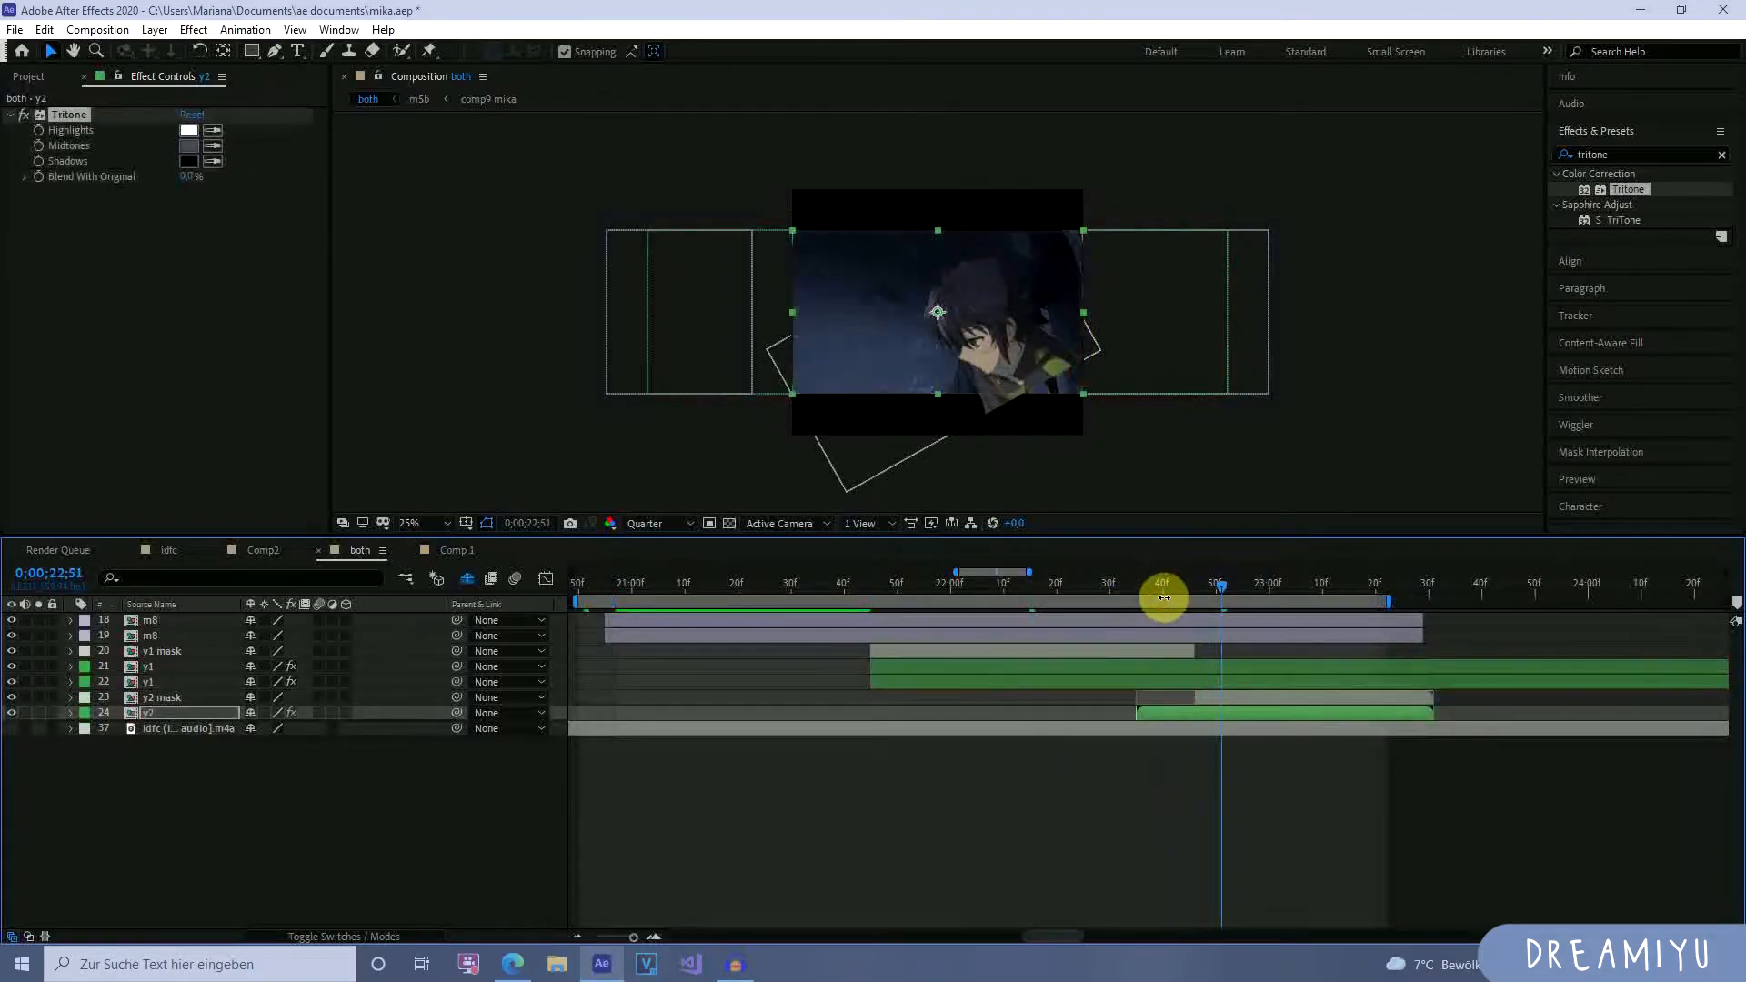
key(ctrl+z)
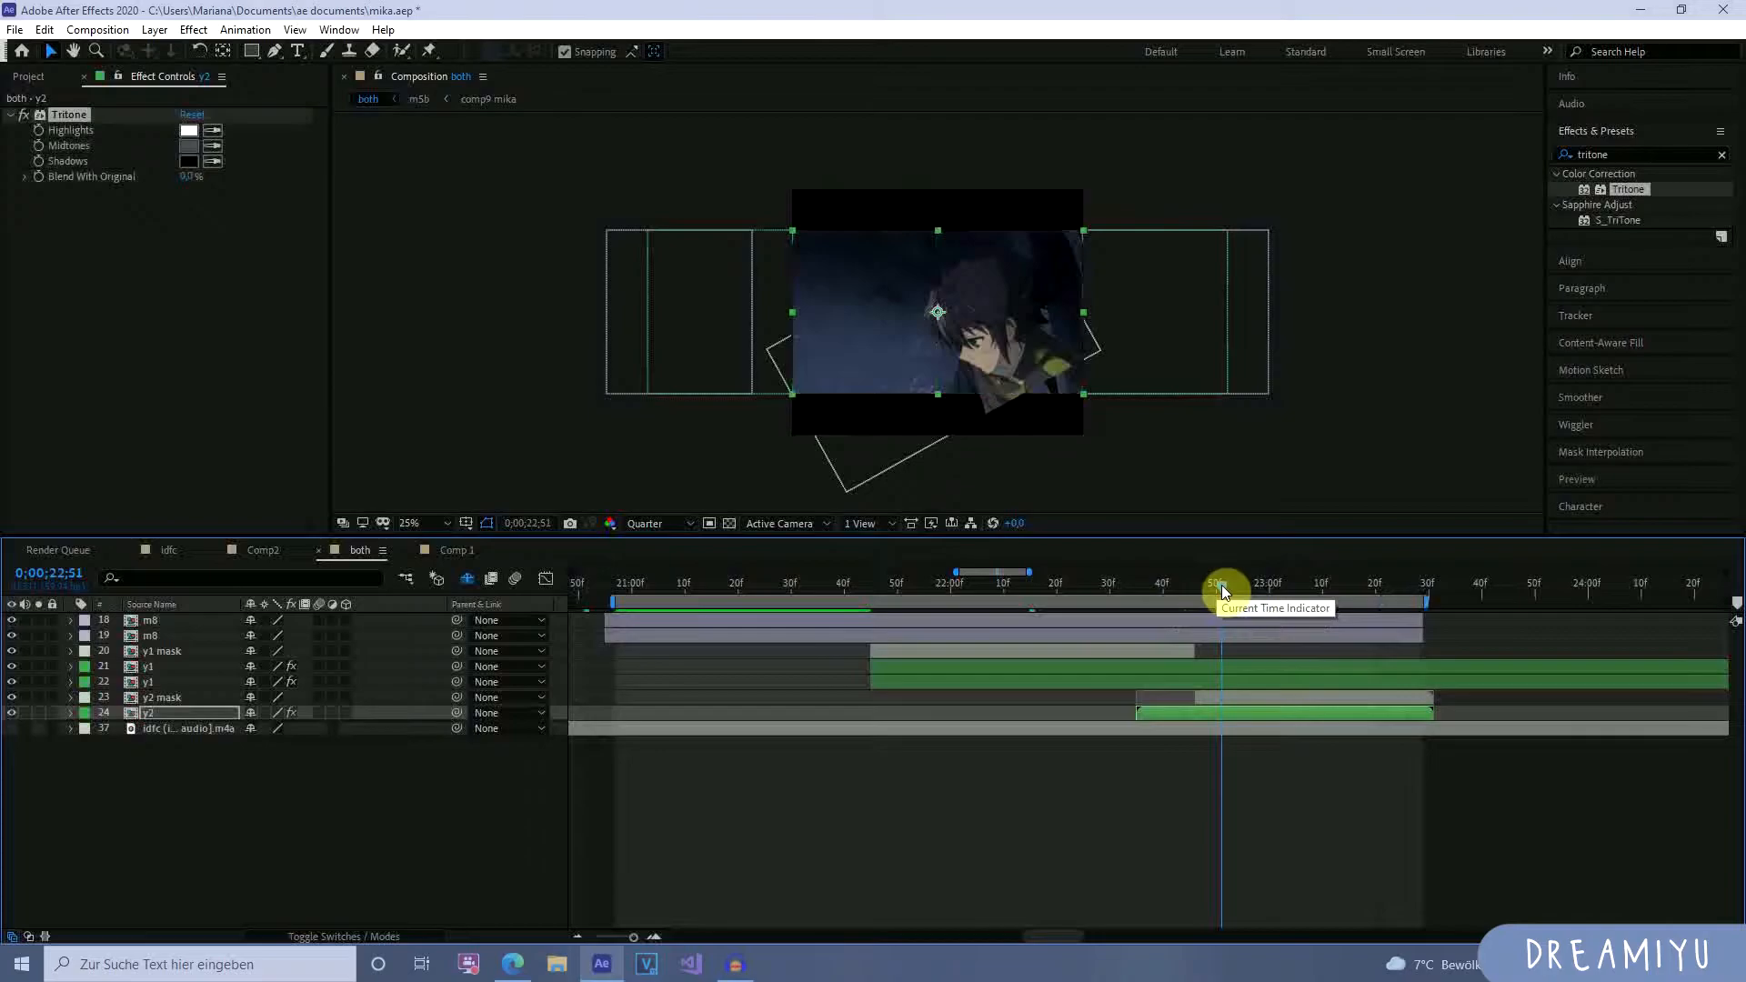
Preview the transition from 0;00;21;36 and check the y1 mask character against the recoloured y1 background around 0;00;22;11.
click(1209, 586)
drag(1209, 586, 826, 591)
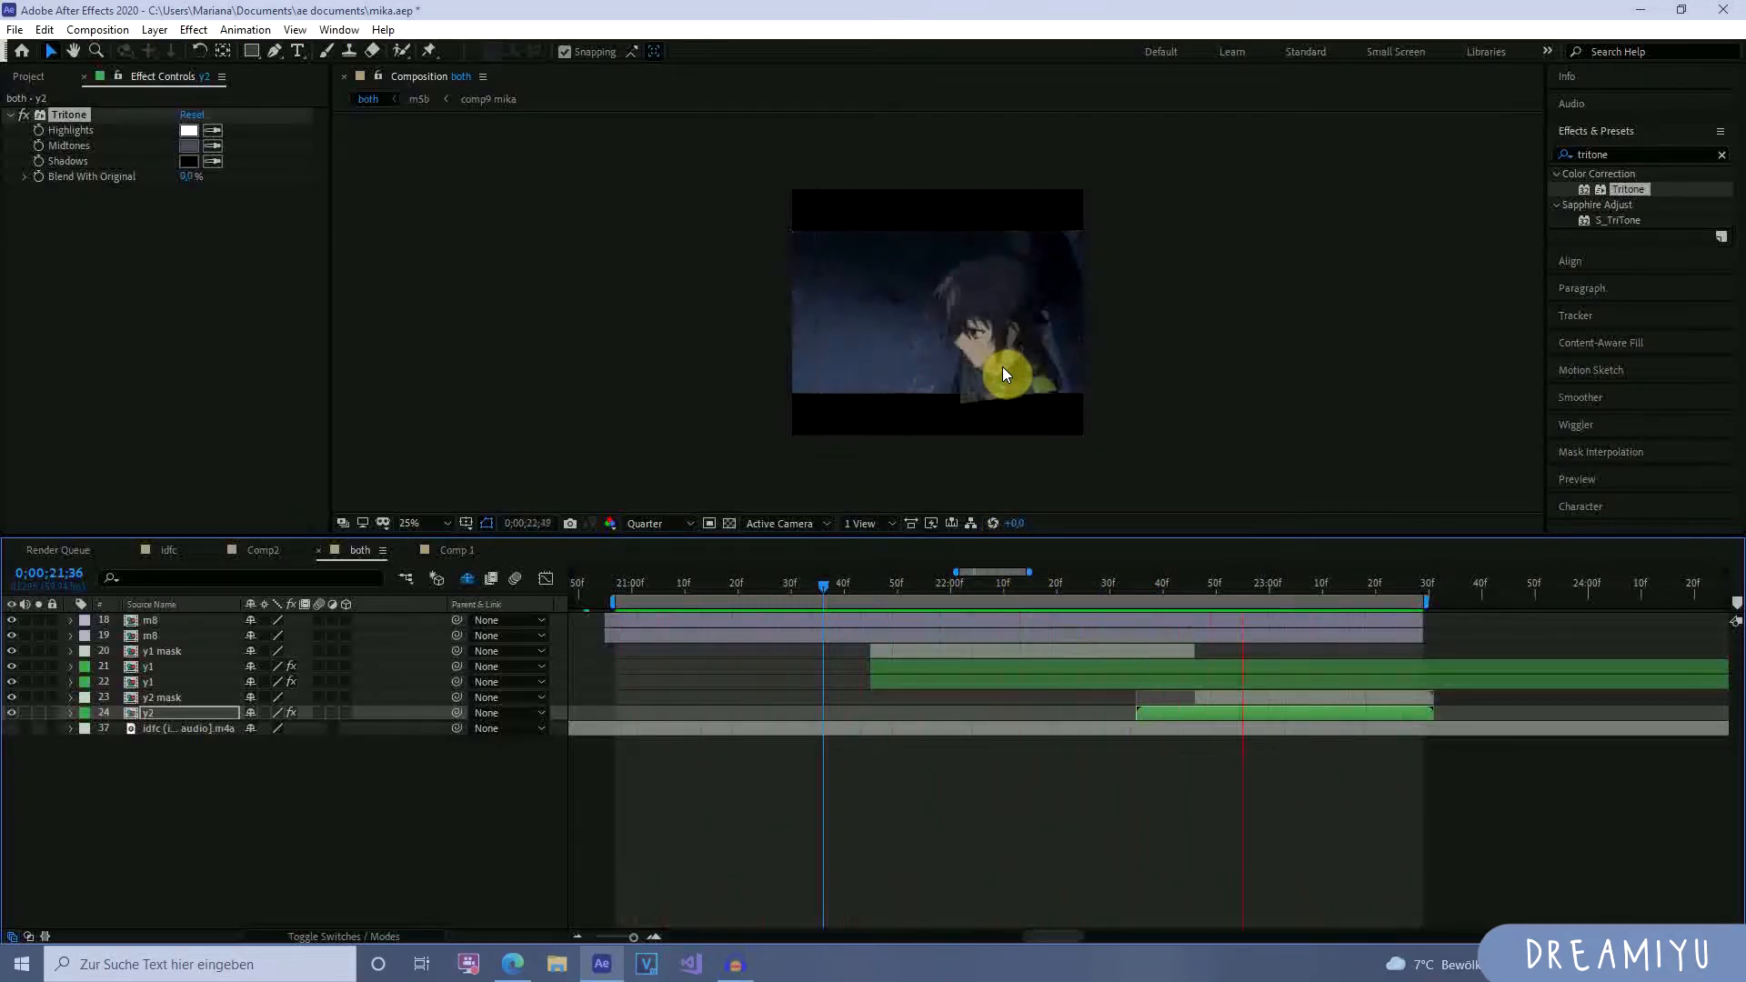
drag(909, 595, 1005, 715)
click(1024, 651)
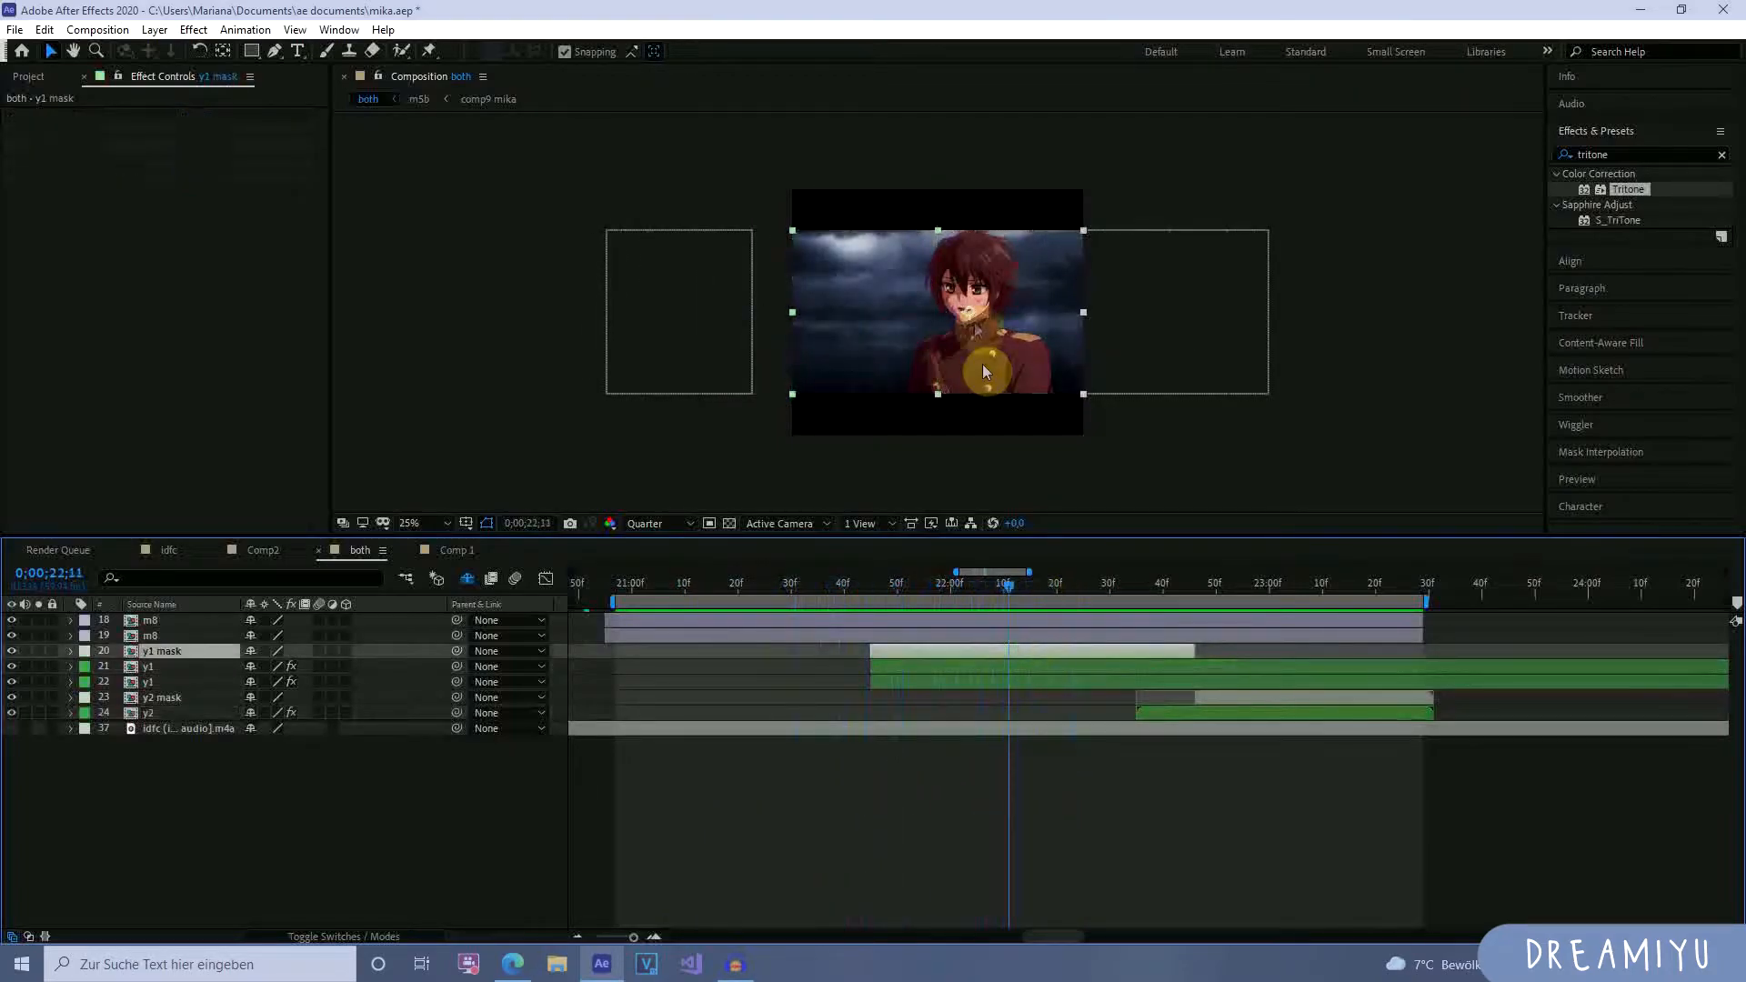
click(1011, 684)
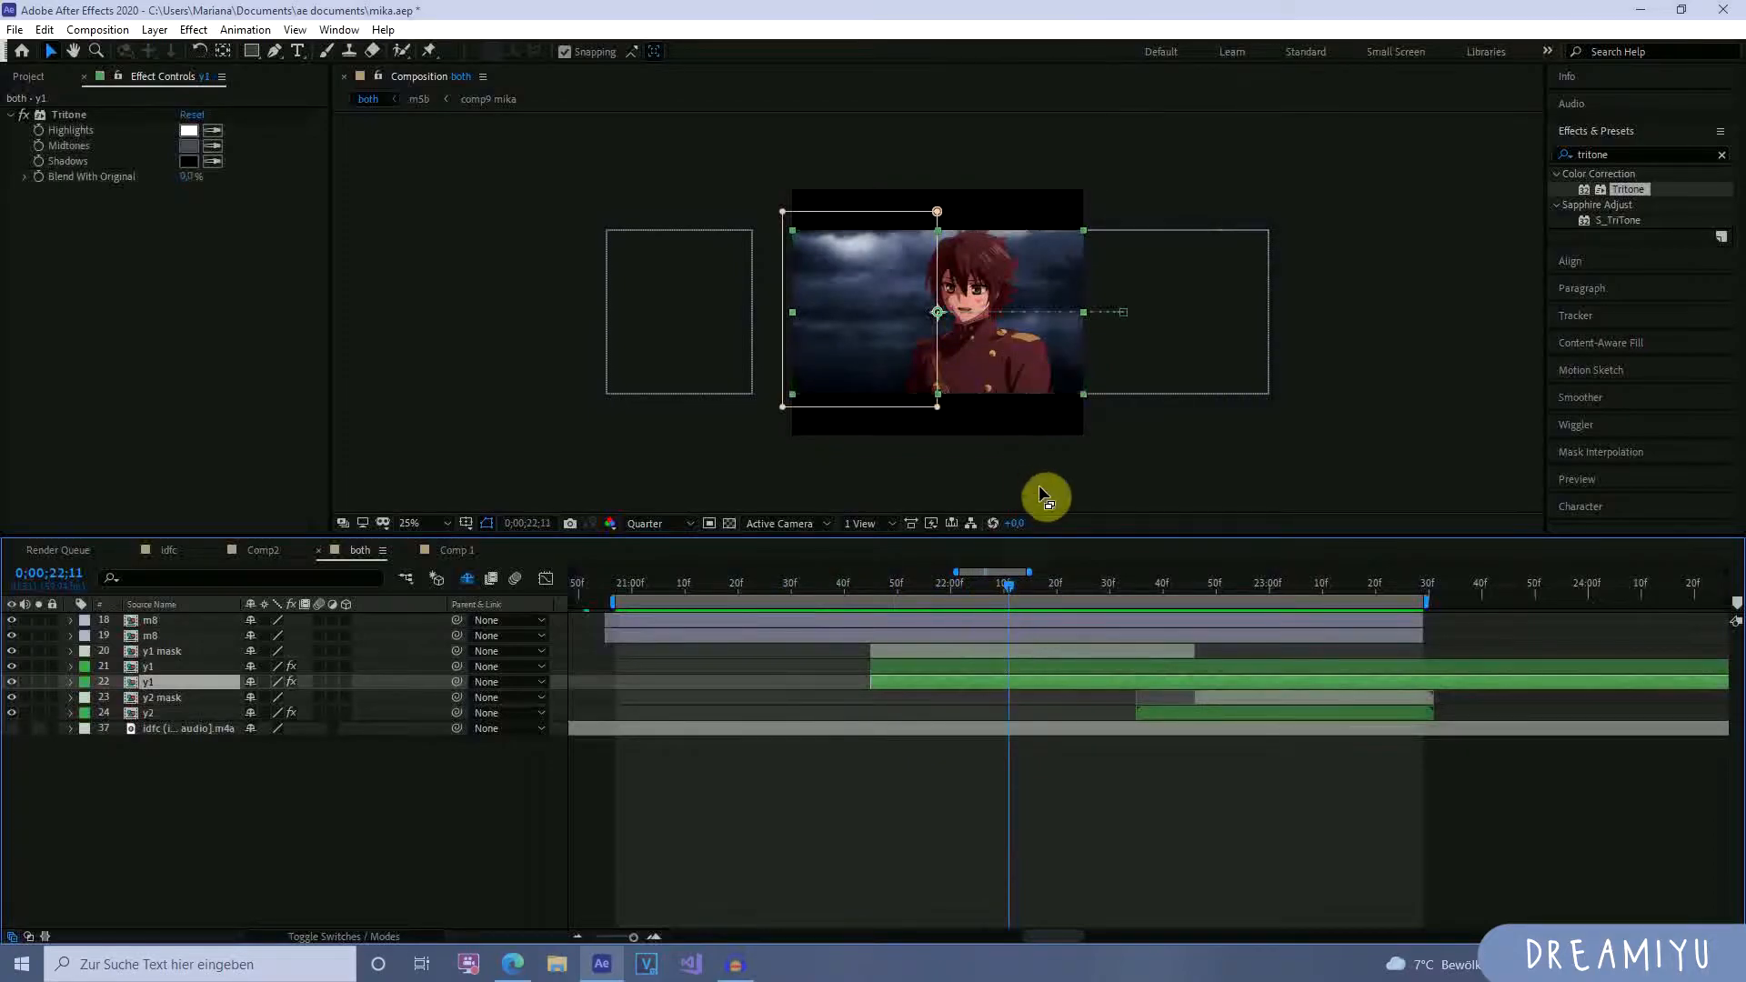
Add a null object above the first m8 layer.
drag(1004, 587, 630, 599)
click(824, 617)
click(170, 34)
mouse_move(178, 53)
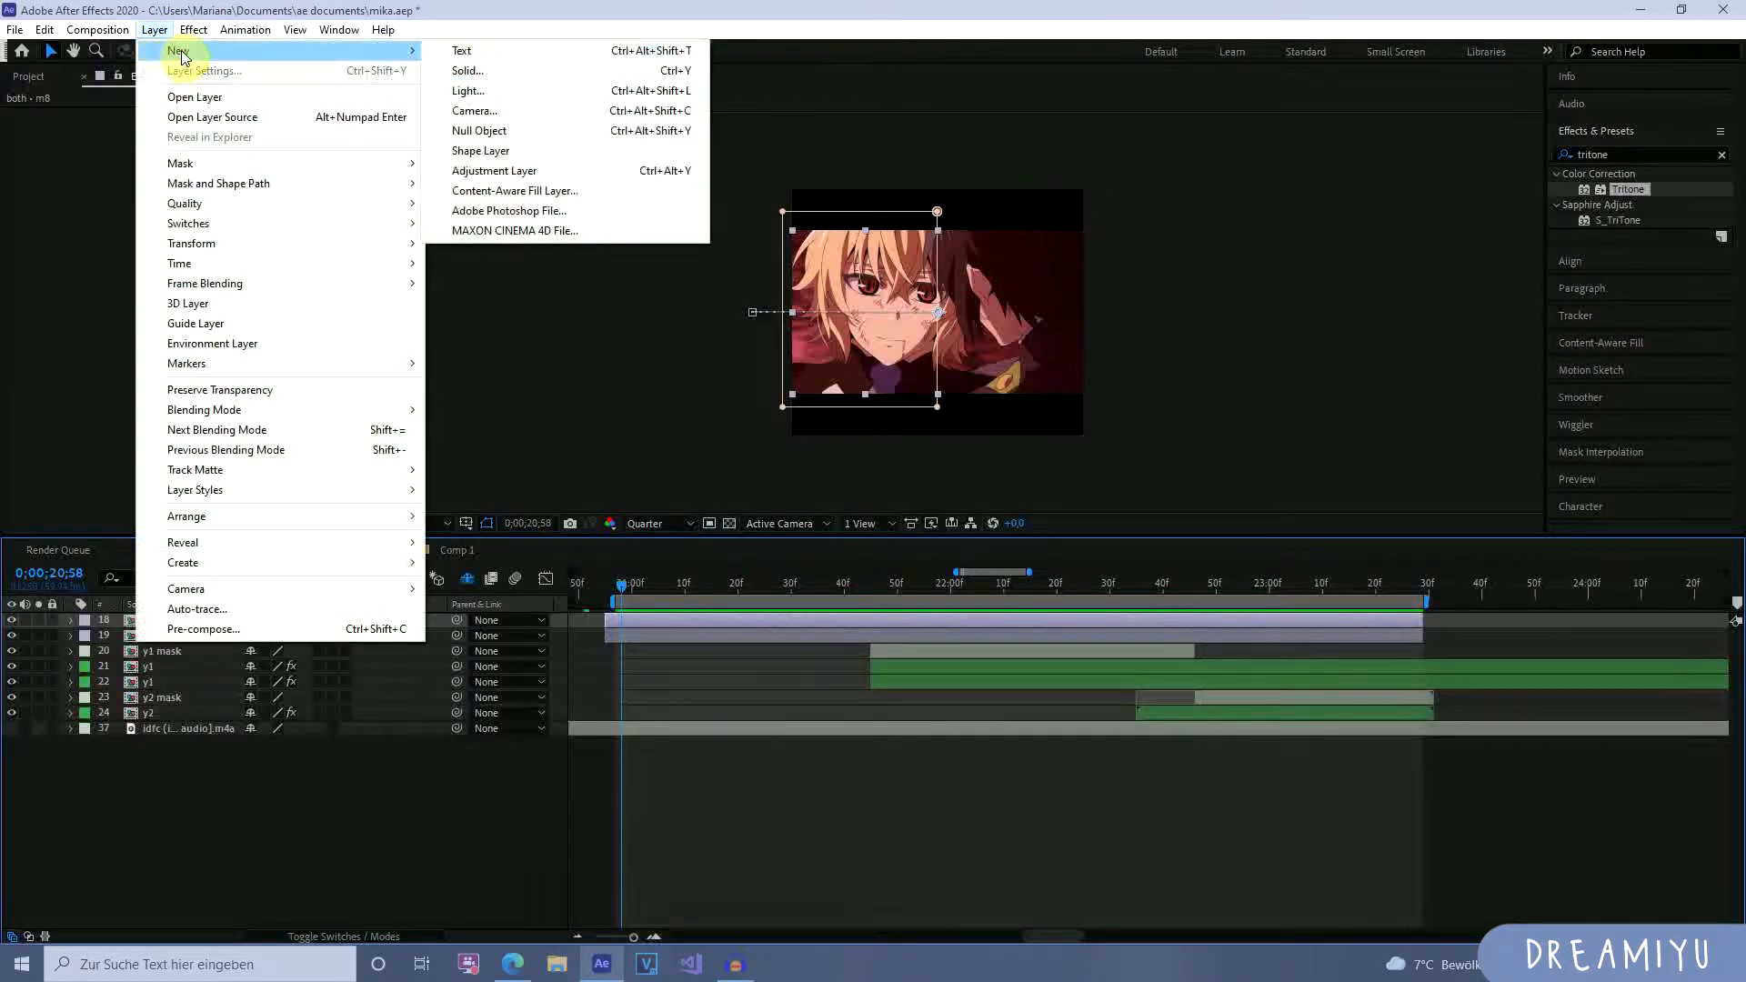
click(463, 133)
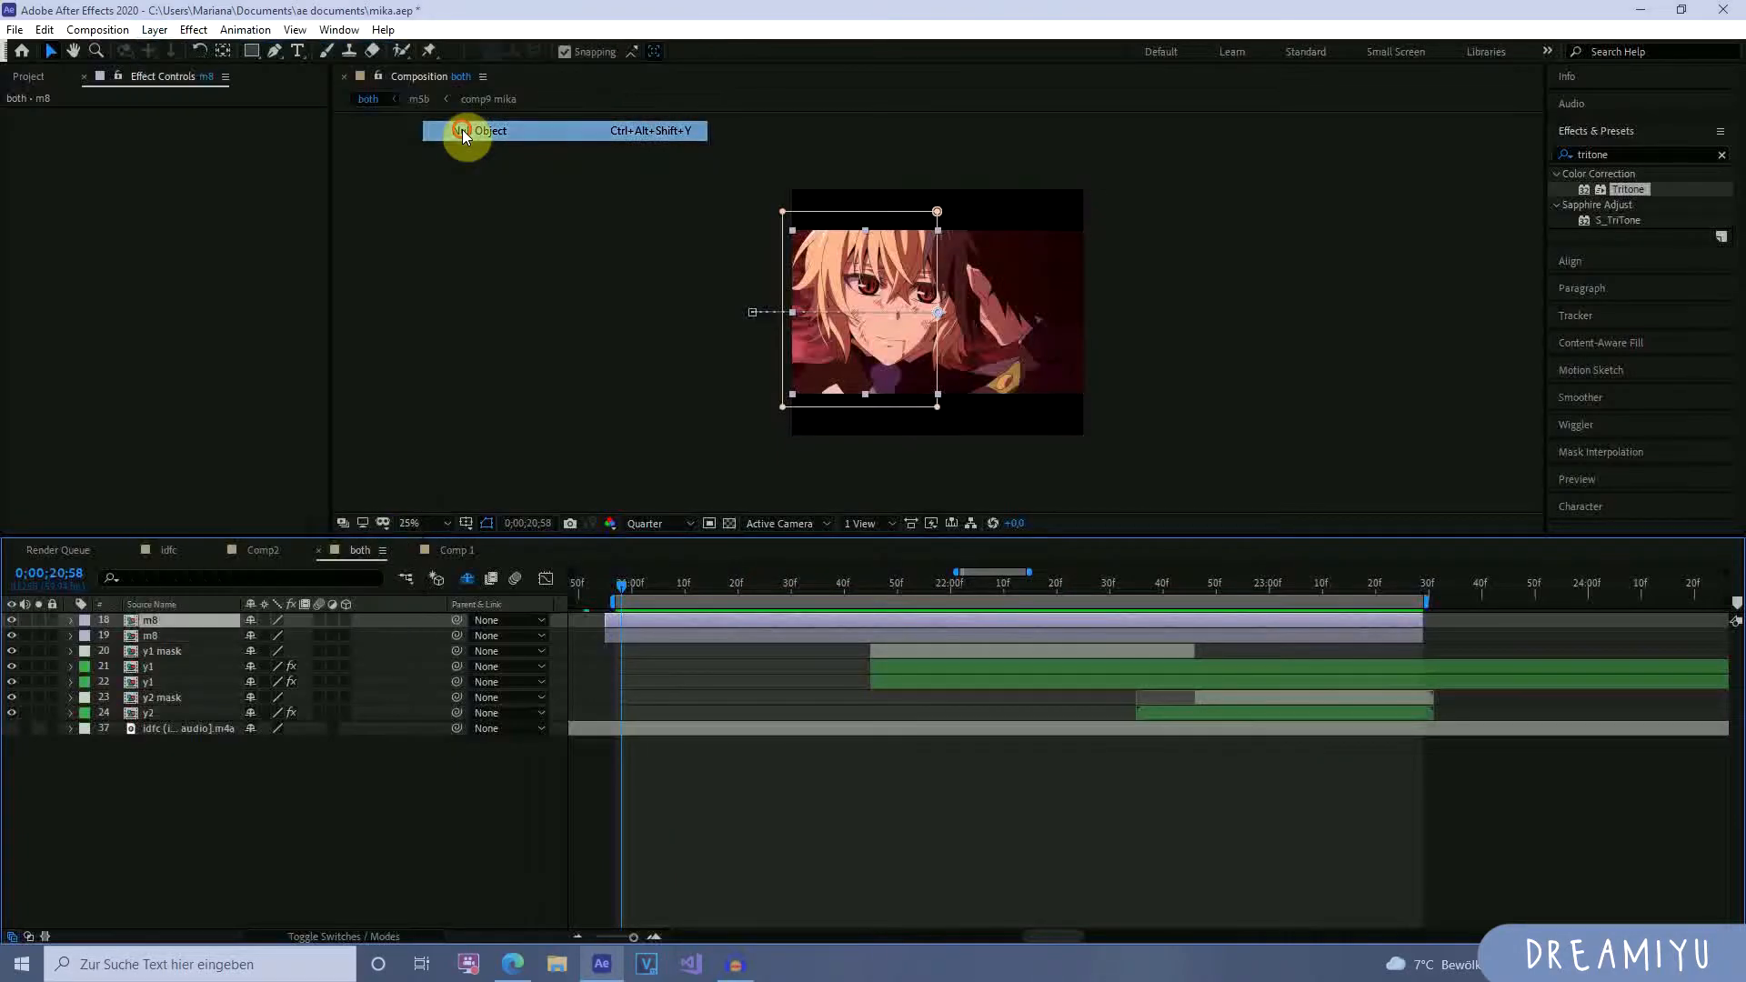
Split the null layer at the start of the work area, 0;00;20;57.
drag(627, 586, 615, 673)
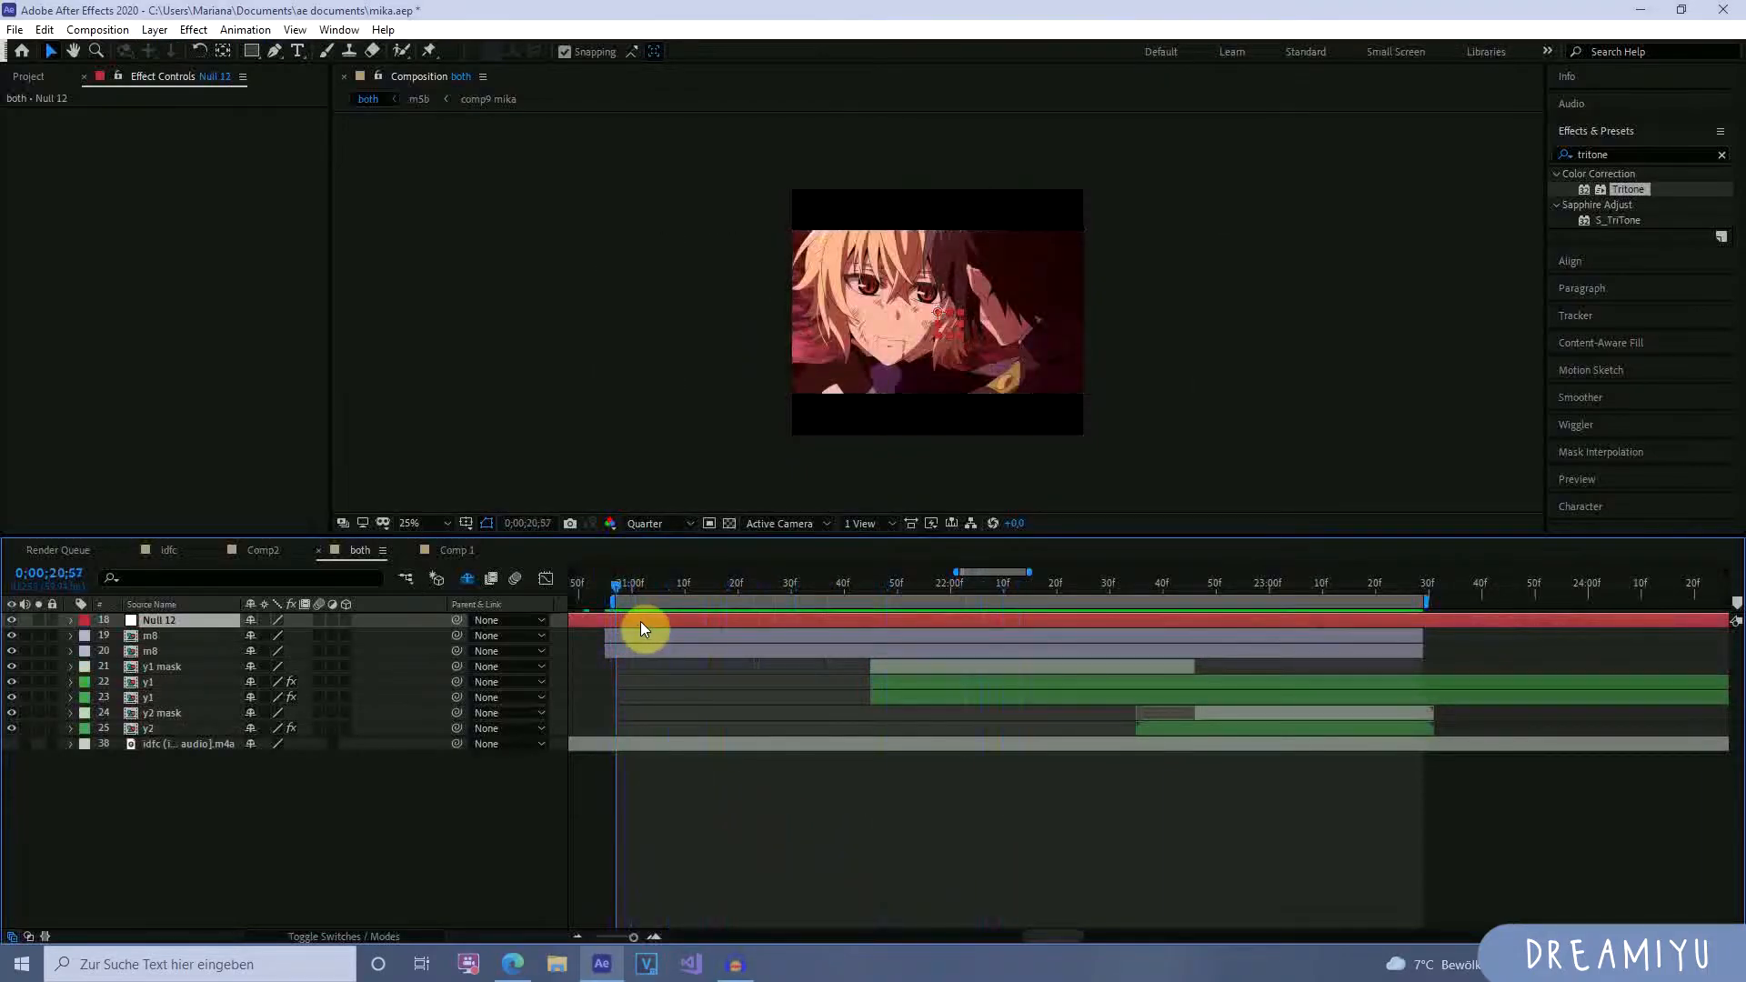
key(ctrl+shift+d)
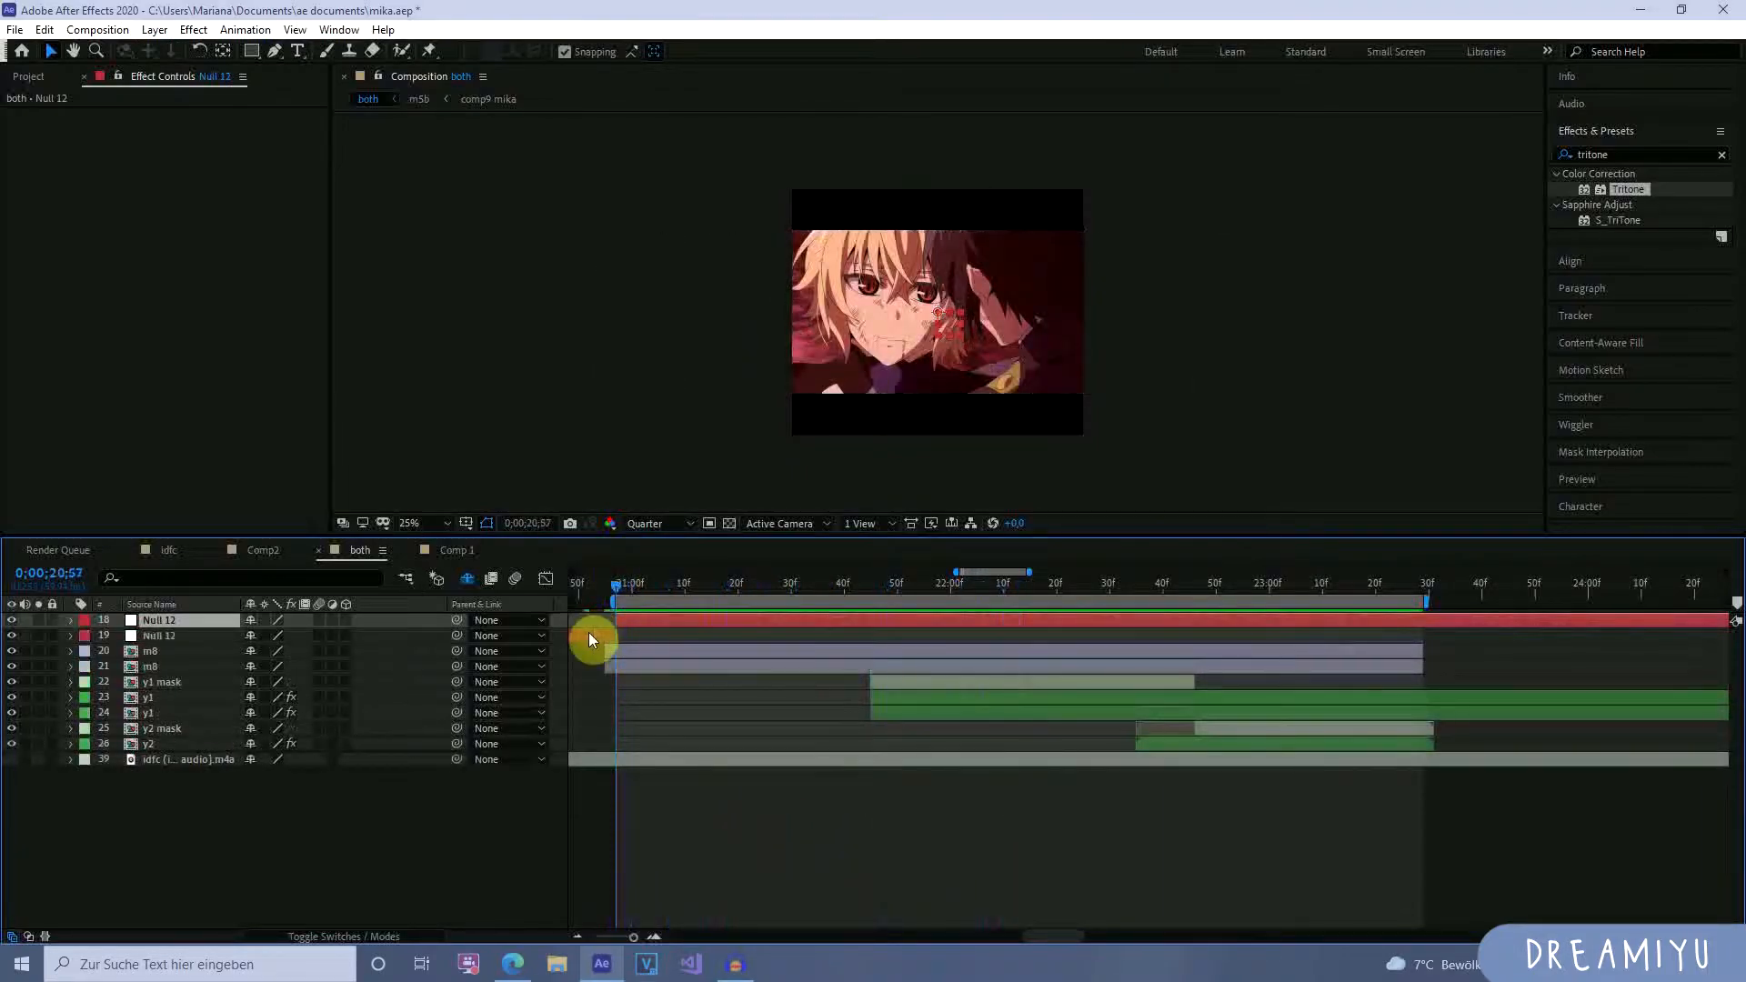
click(587, 637)
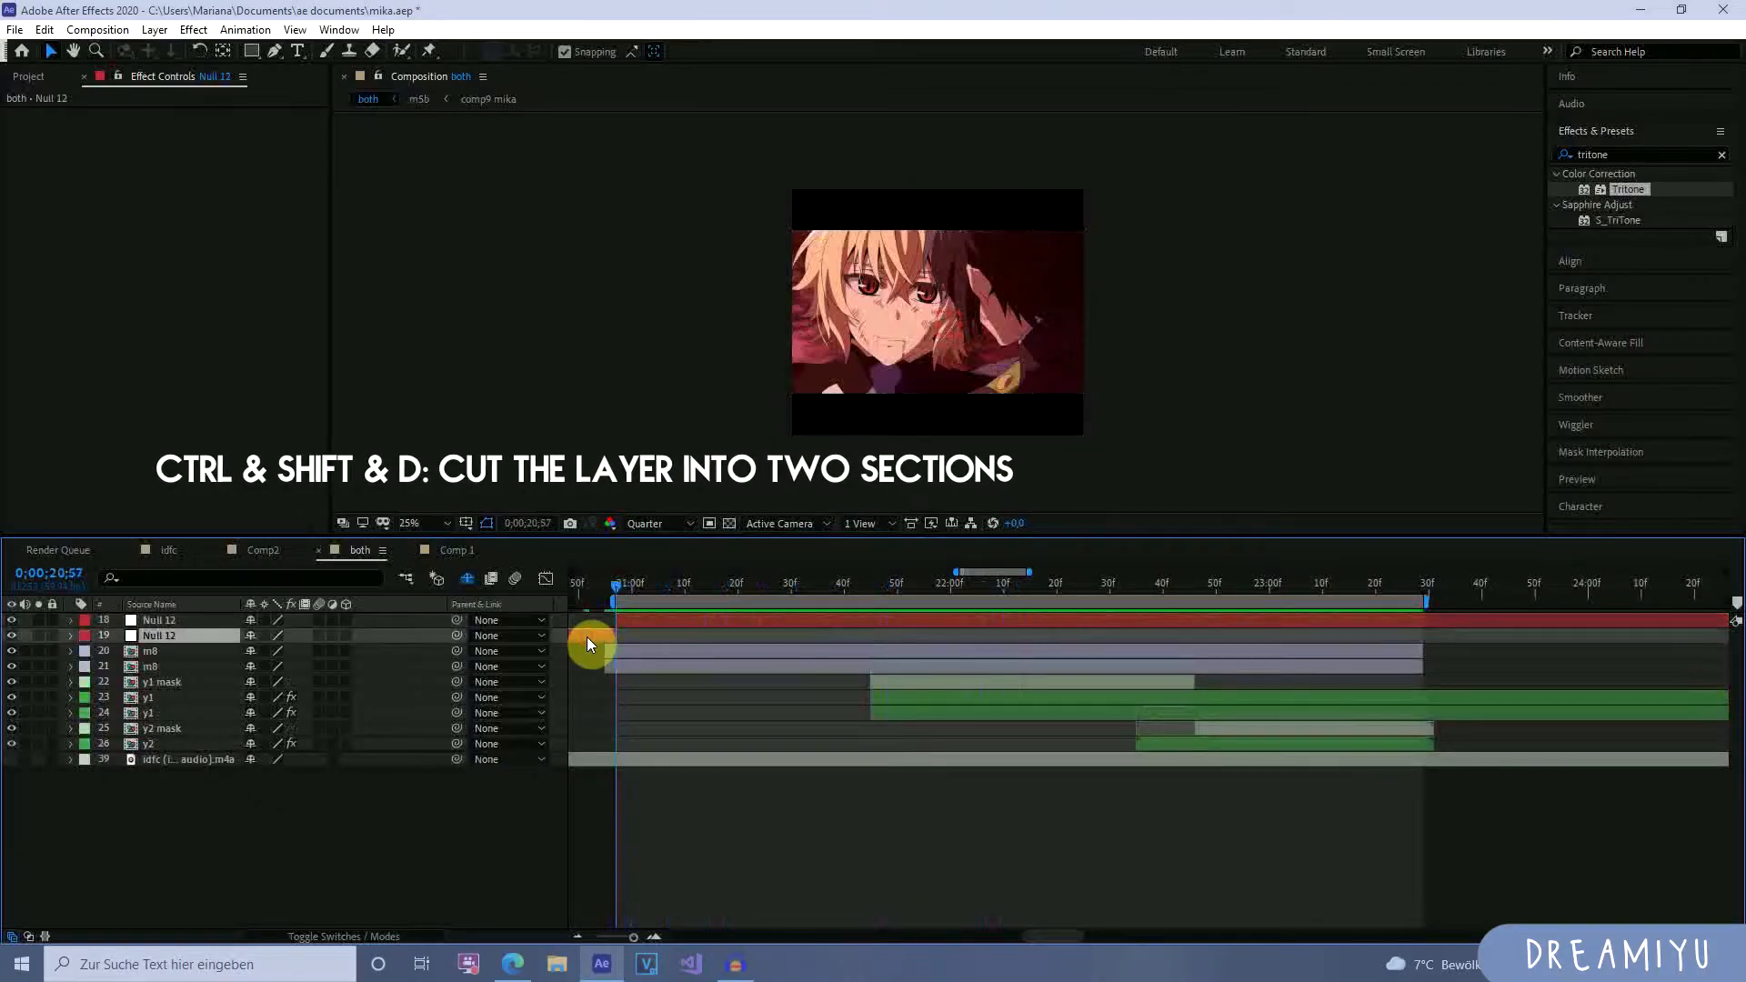
Split the null layer at 0;00;23;29, where the m8 layers end, and delete the part after it.
drag(616, 586, 635, 634)
key(space)
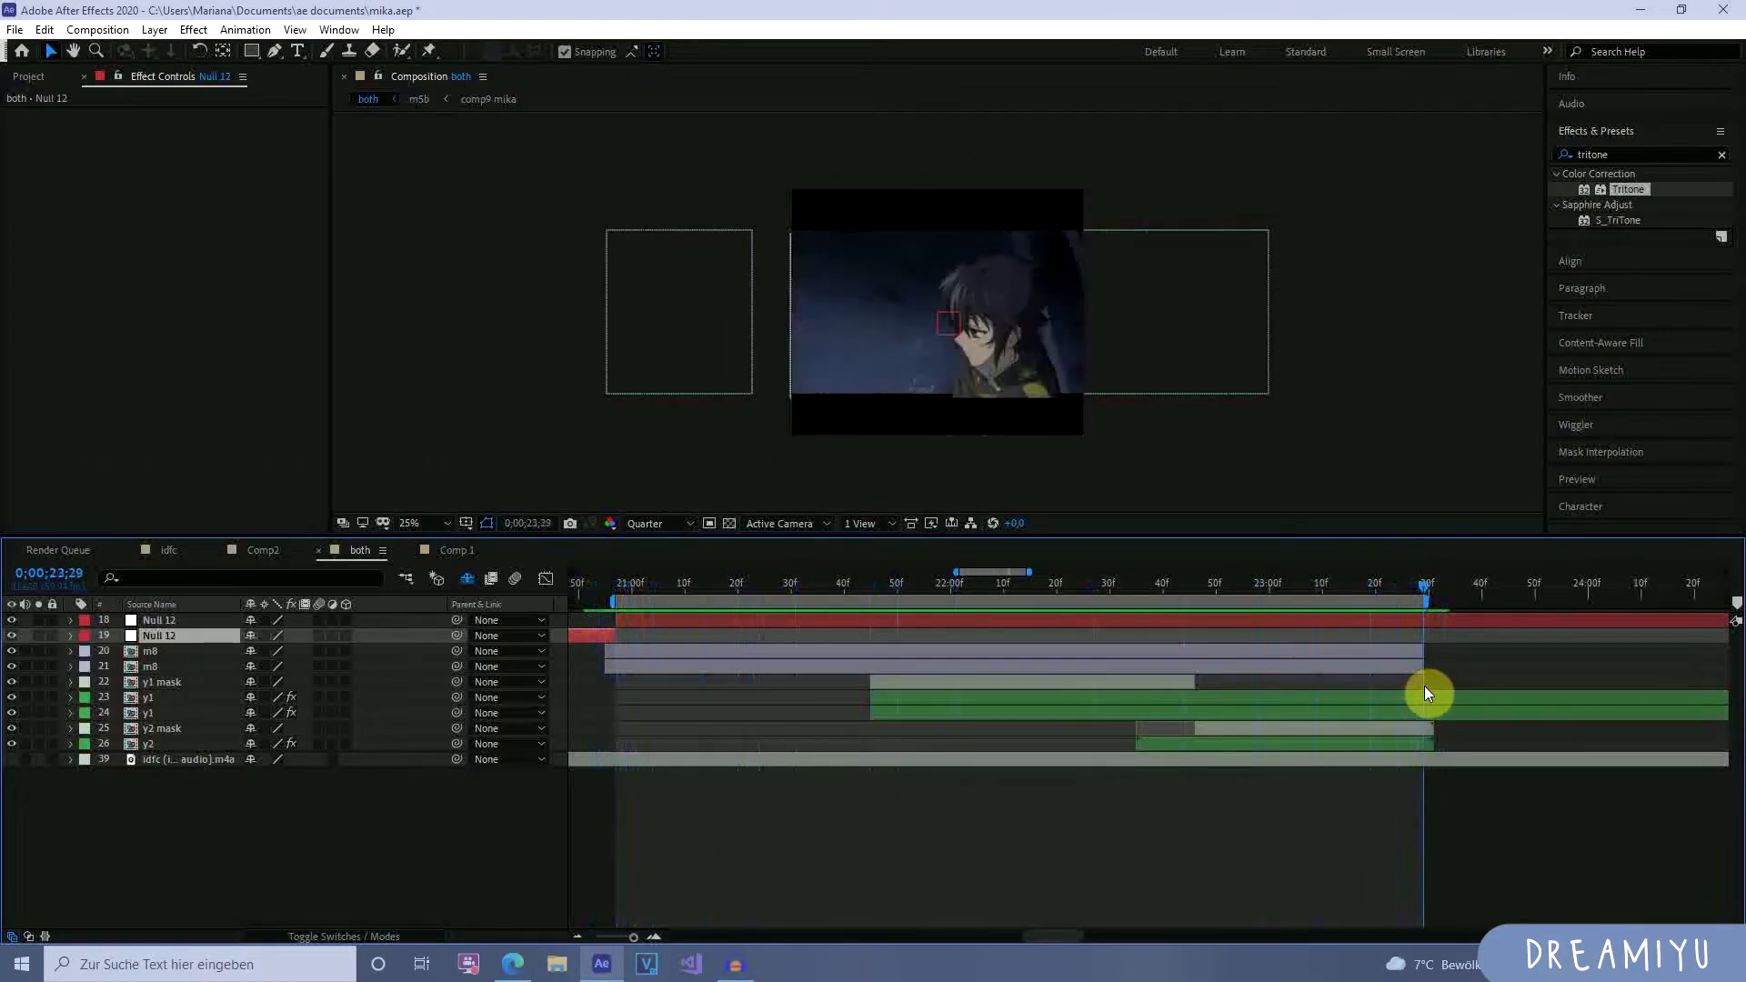
click(1456, 632)
click(1457, 623)
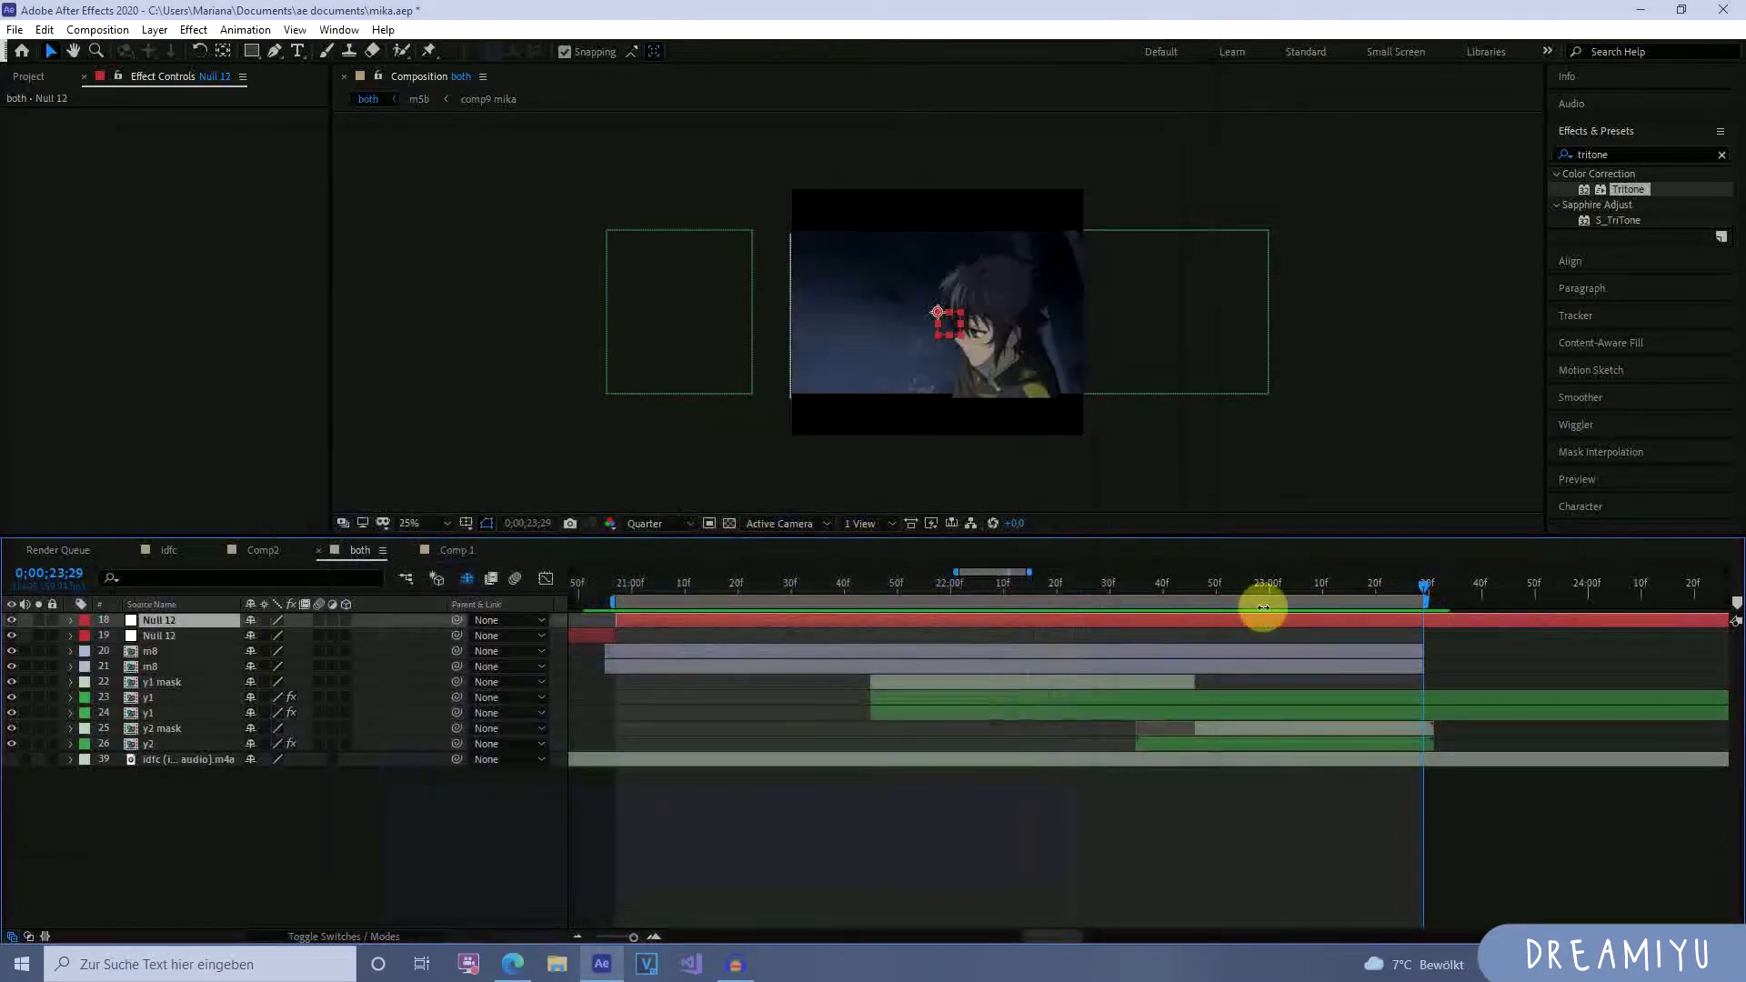
mouse_move(1426, 609)
mouse_down()
mouse_move(1215, 622)
mouse_move(1433, 623)
mouse_up()
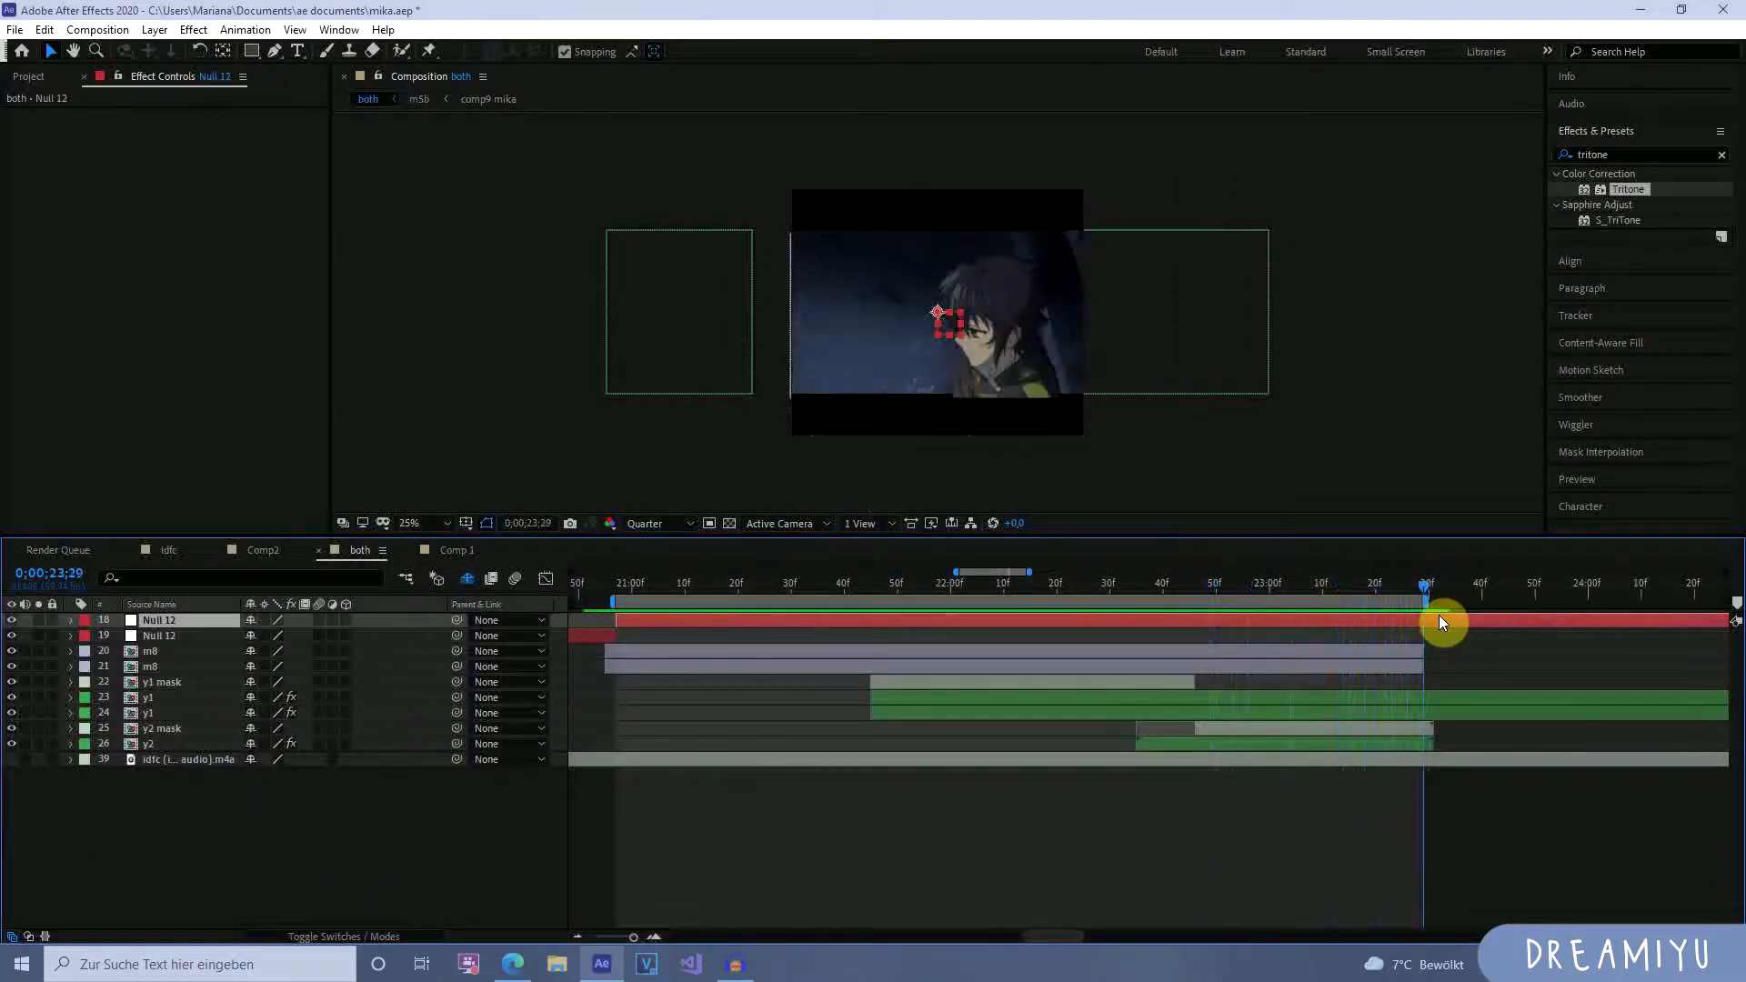
key(ctrl+shift+d)
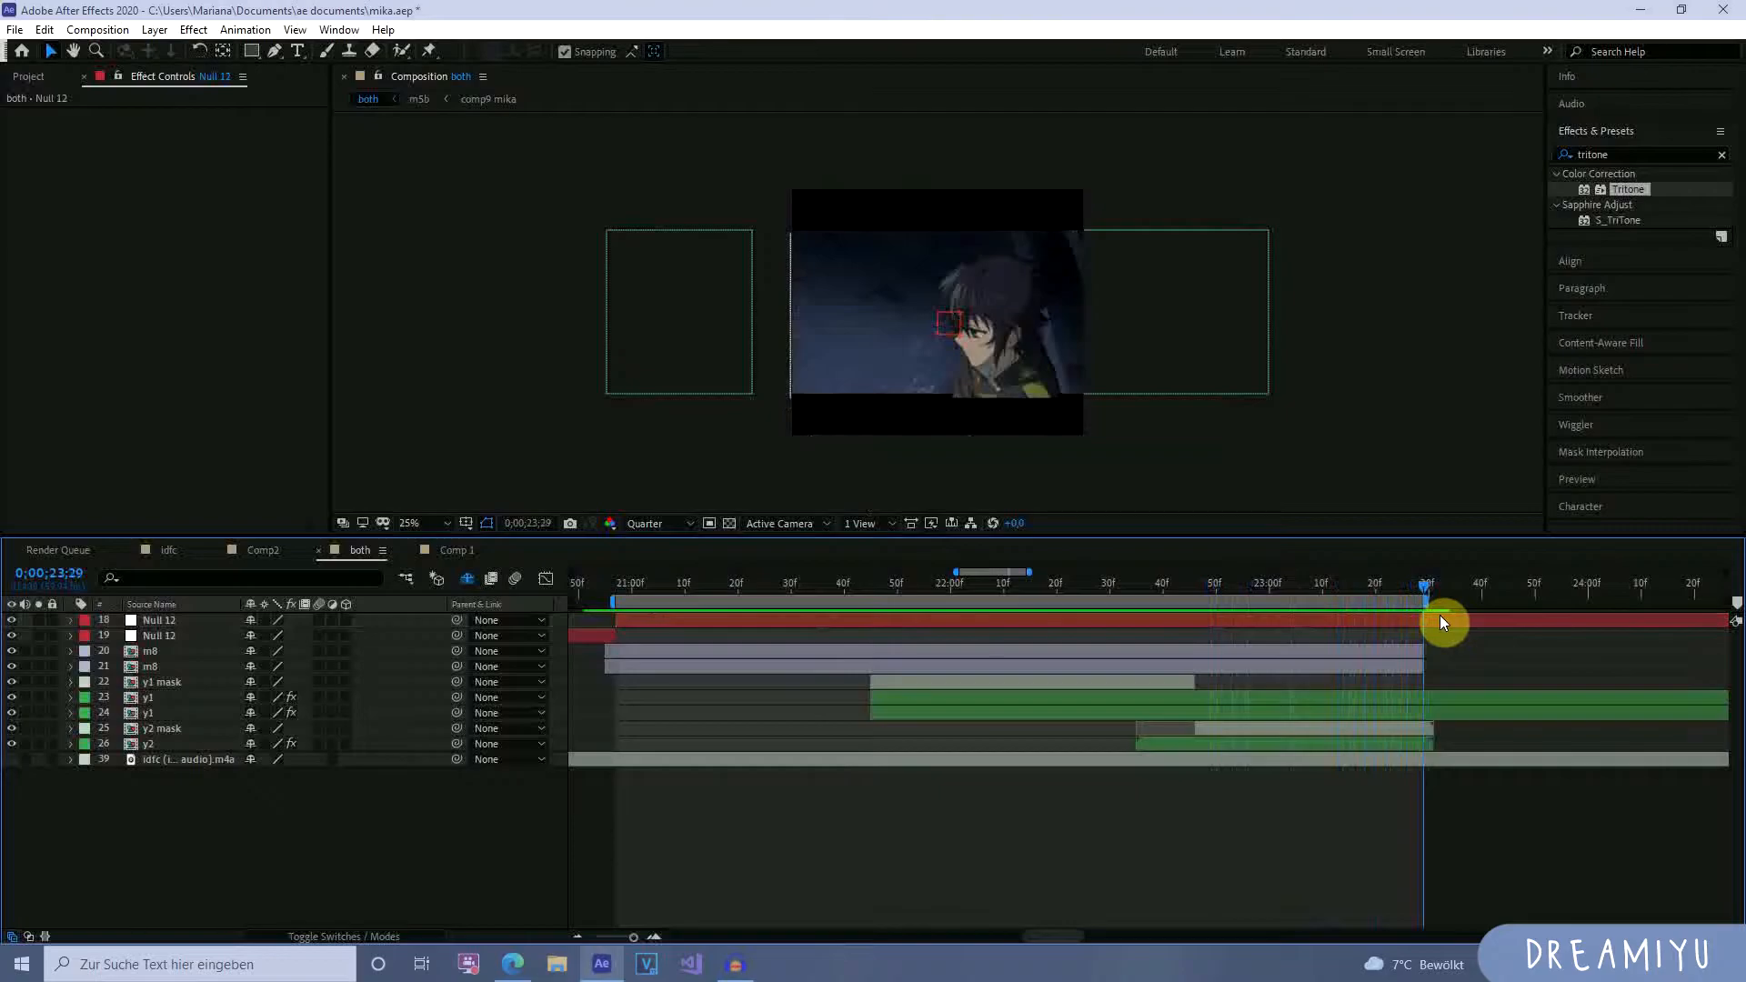
click(1438, 621)
key(ctrl+shift+d)
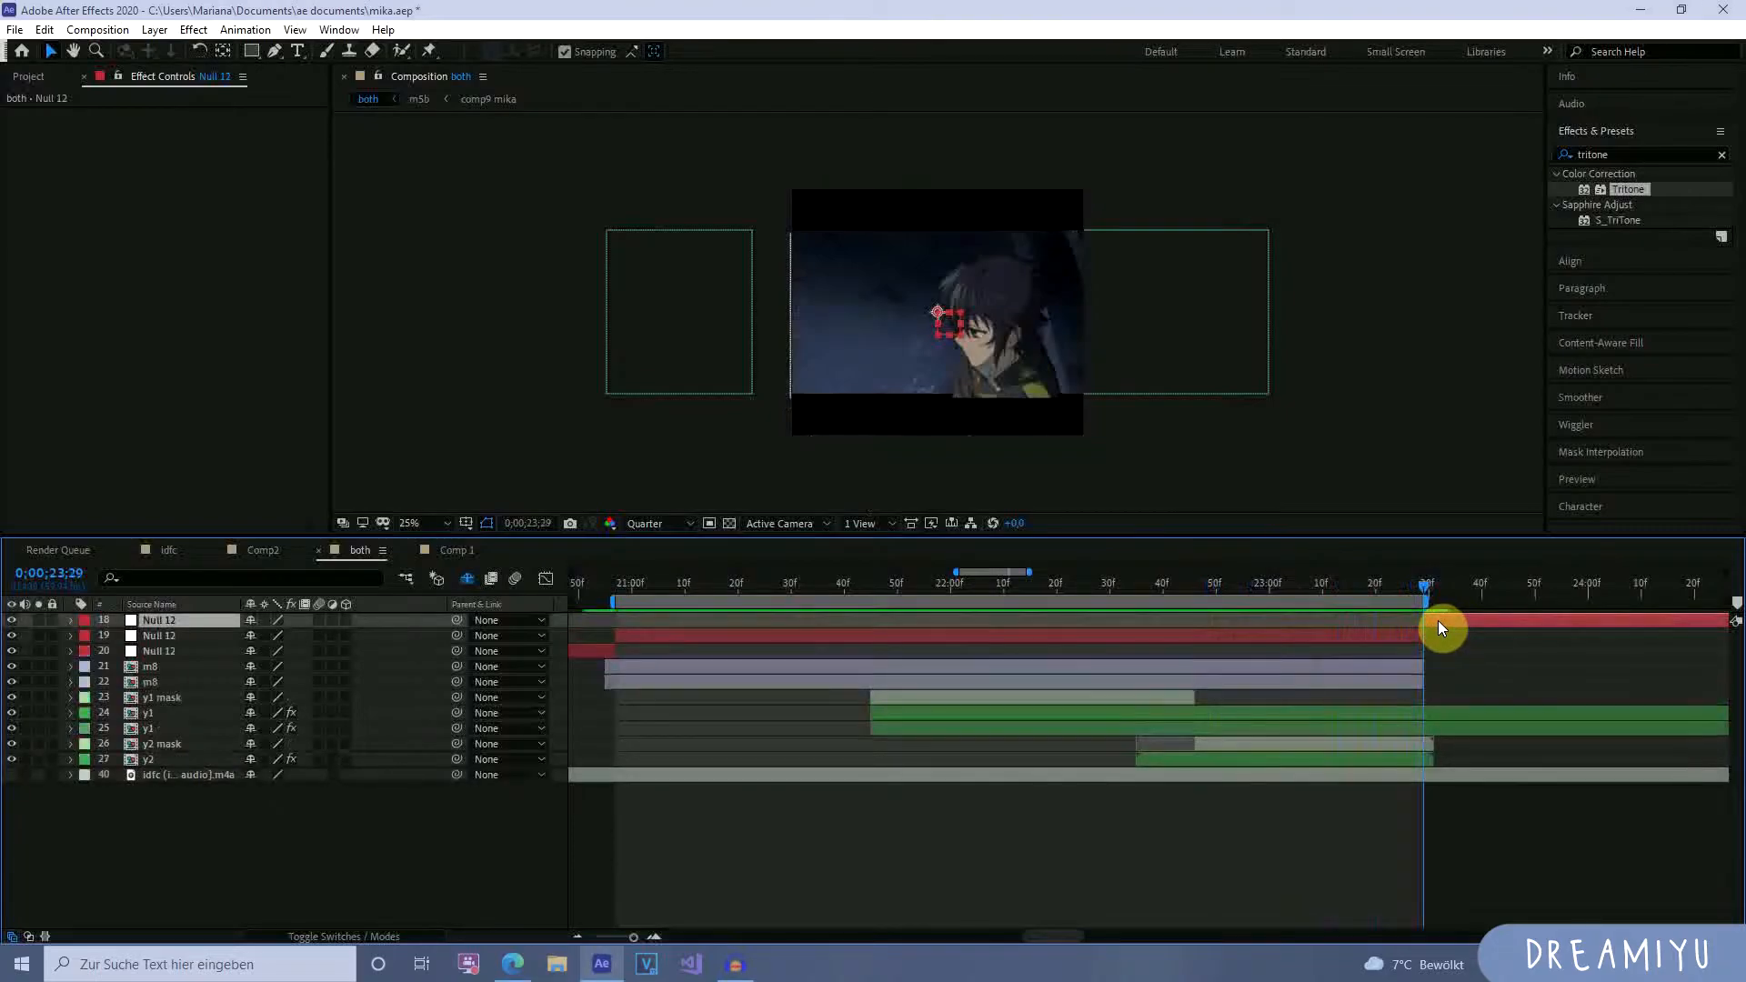
key(Delete)
Delete the leftover null segment that lies before the start of the transition.
key(space)
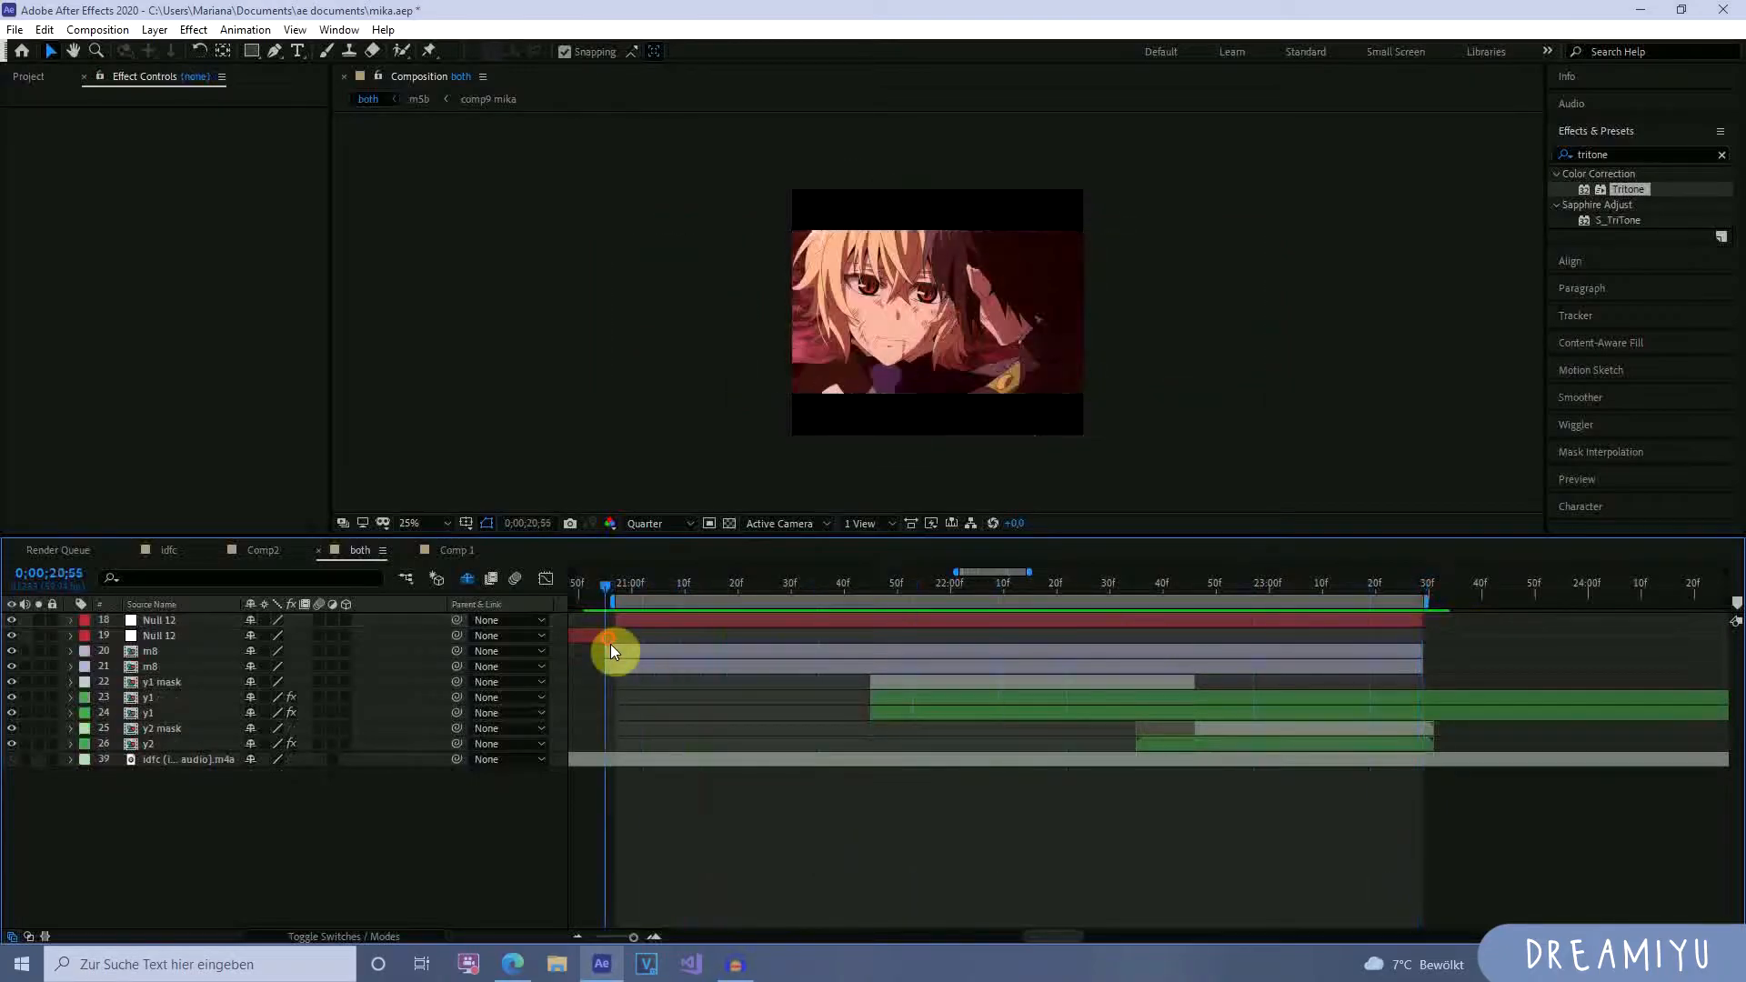
click(602, 634)
key(Delete)
Parent all layers from the first m8 down to y2 to the null object.
key(space)
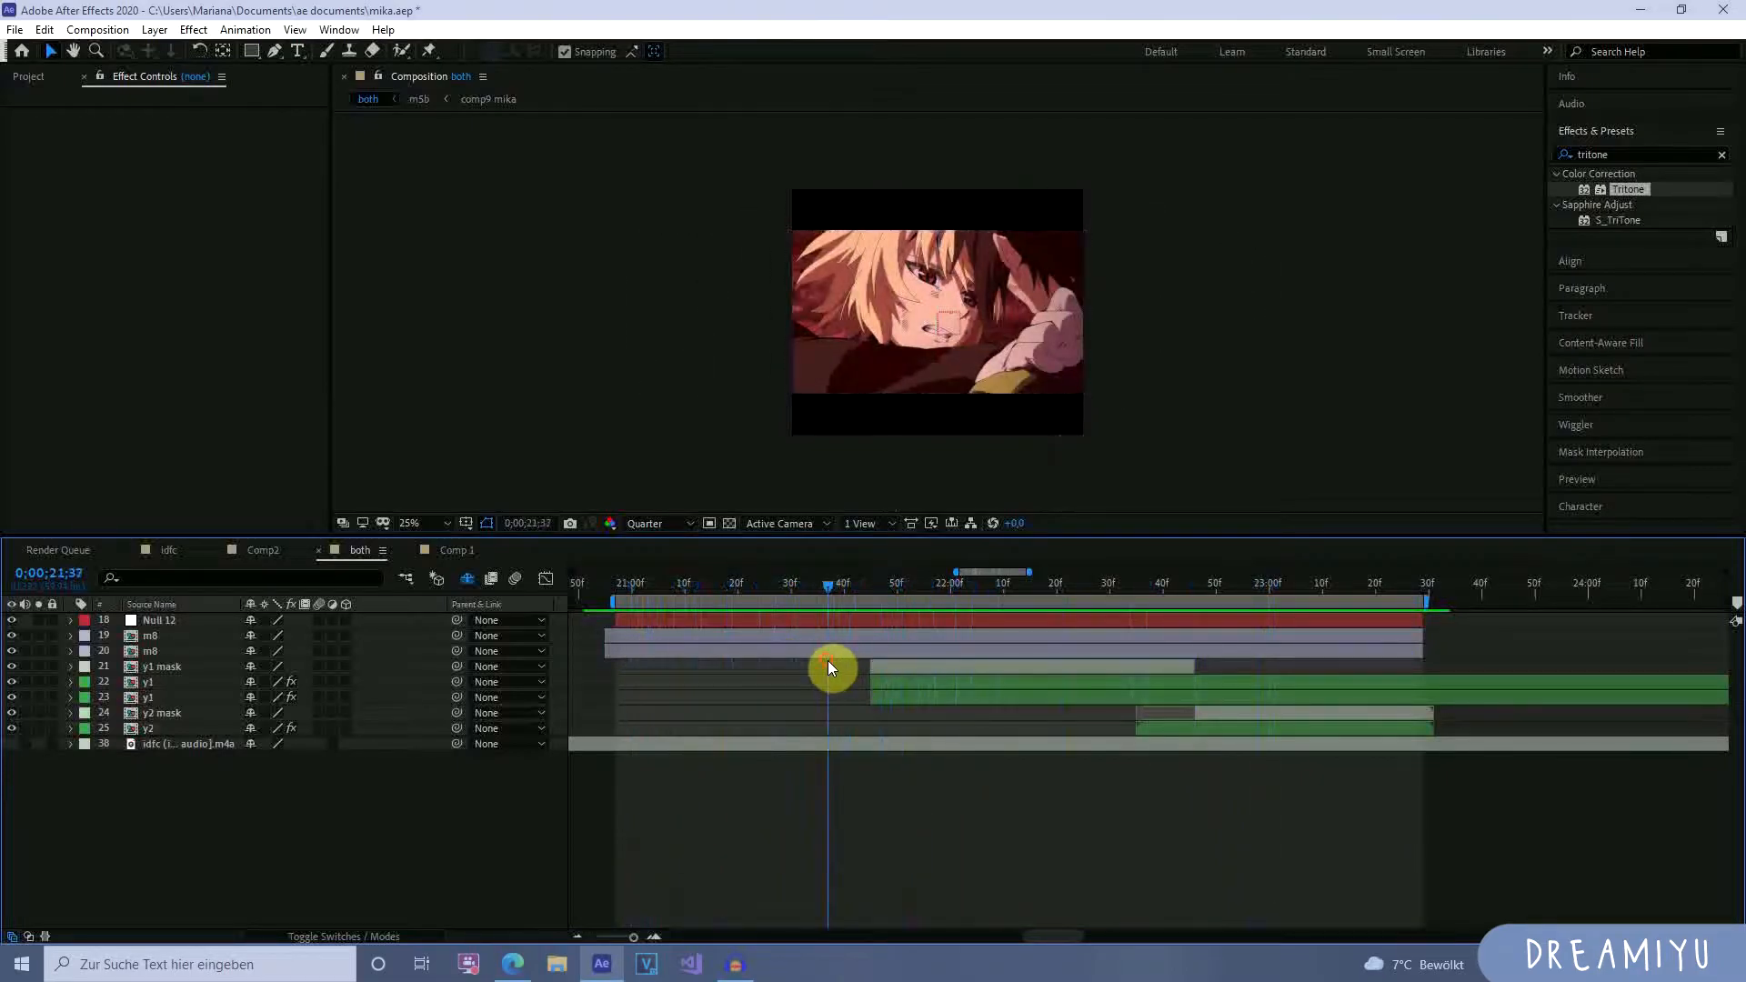
click(860, 653)
click(880, 623)
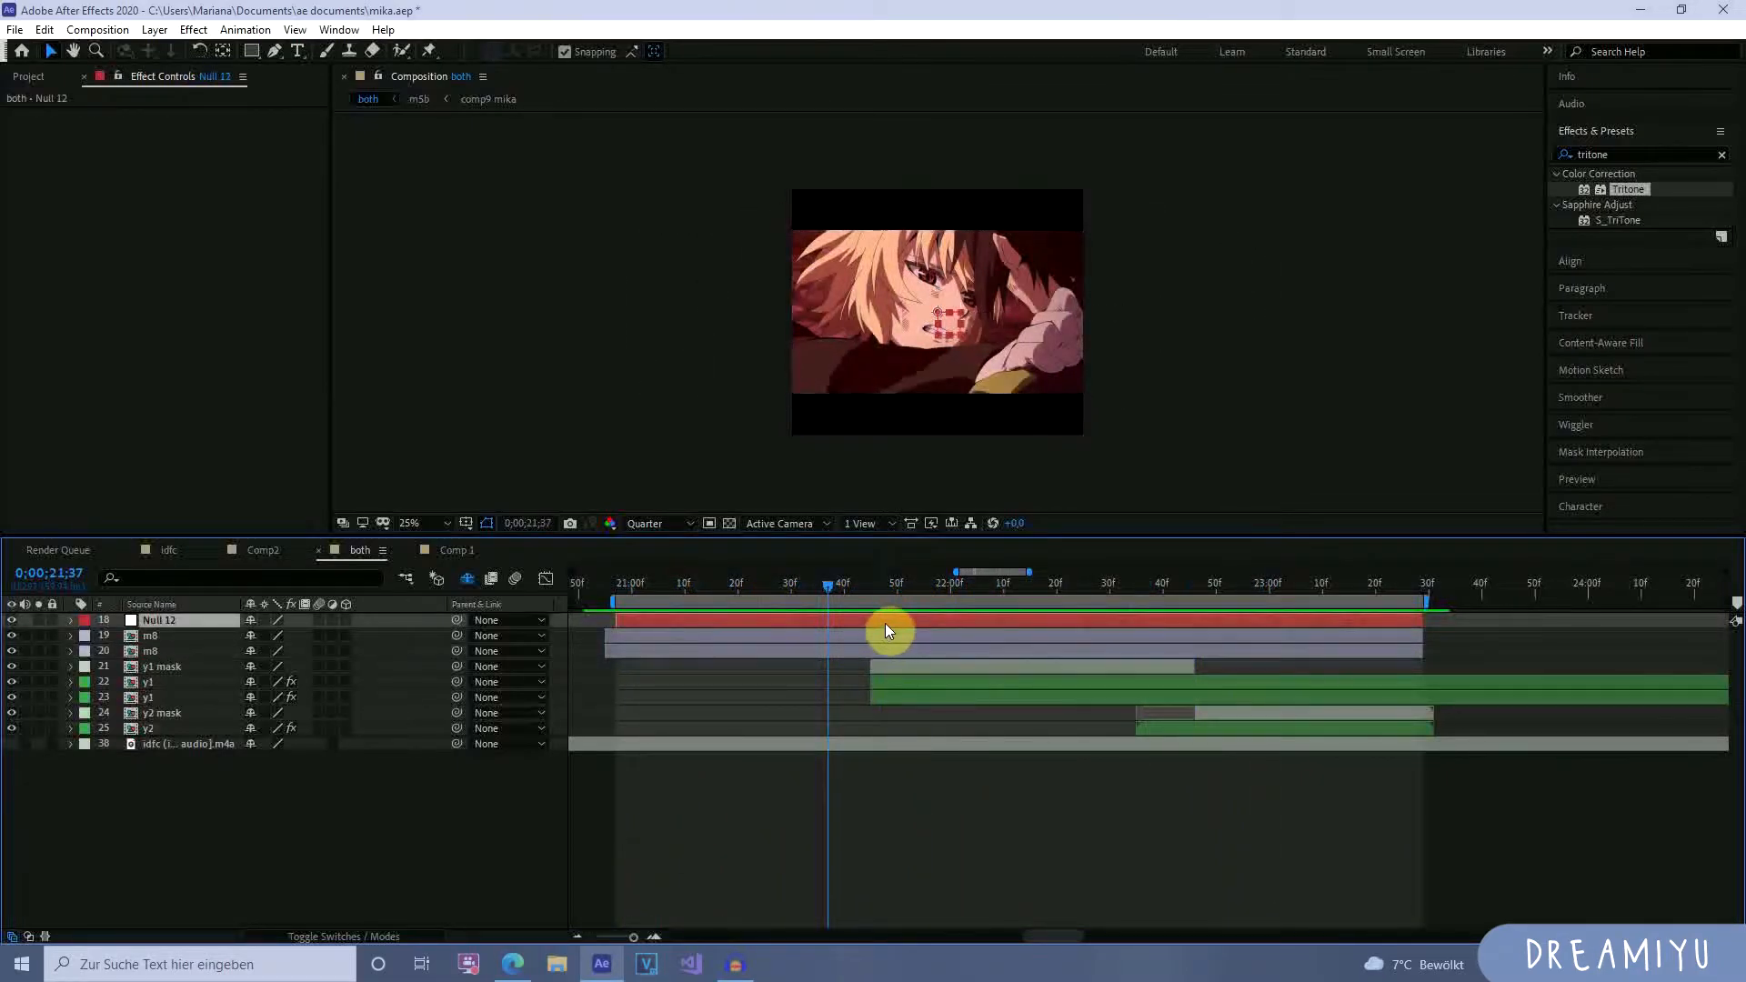
click(177, 637)
drag(842, 590, 784, 629)
shift+click(1186, 729)
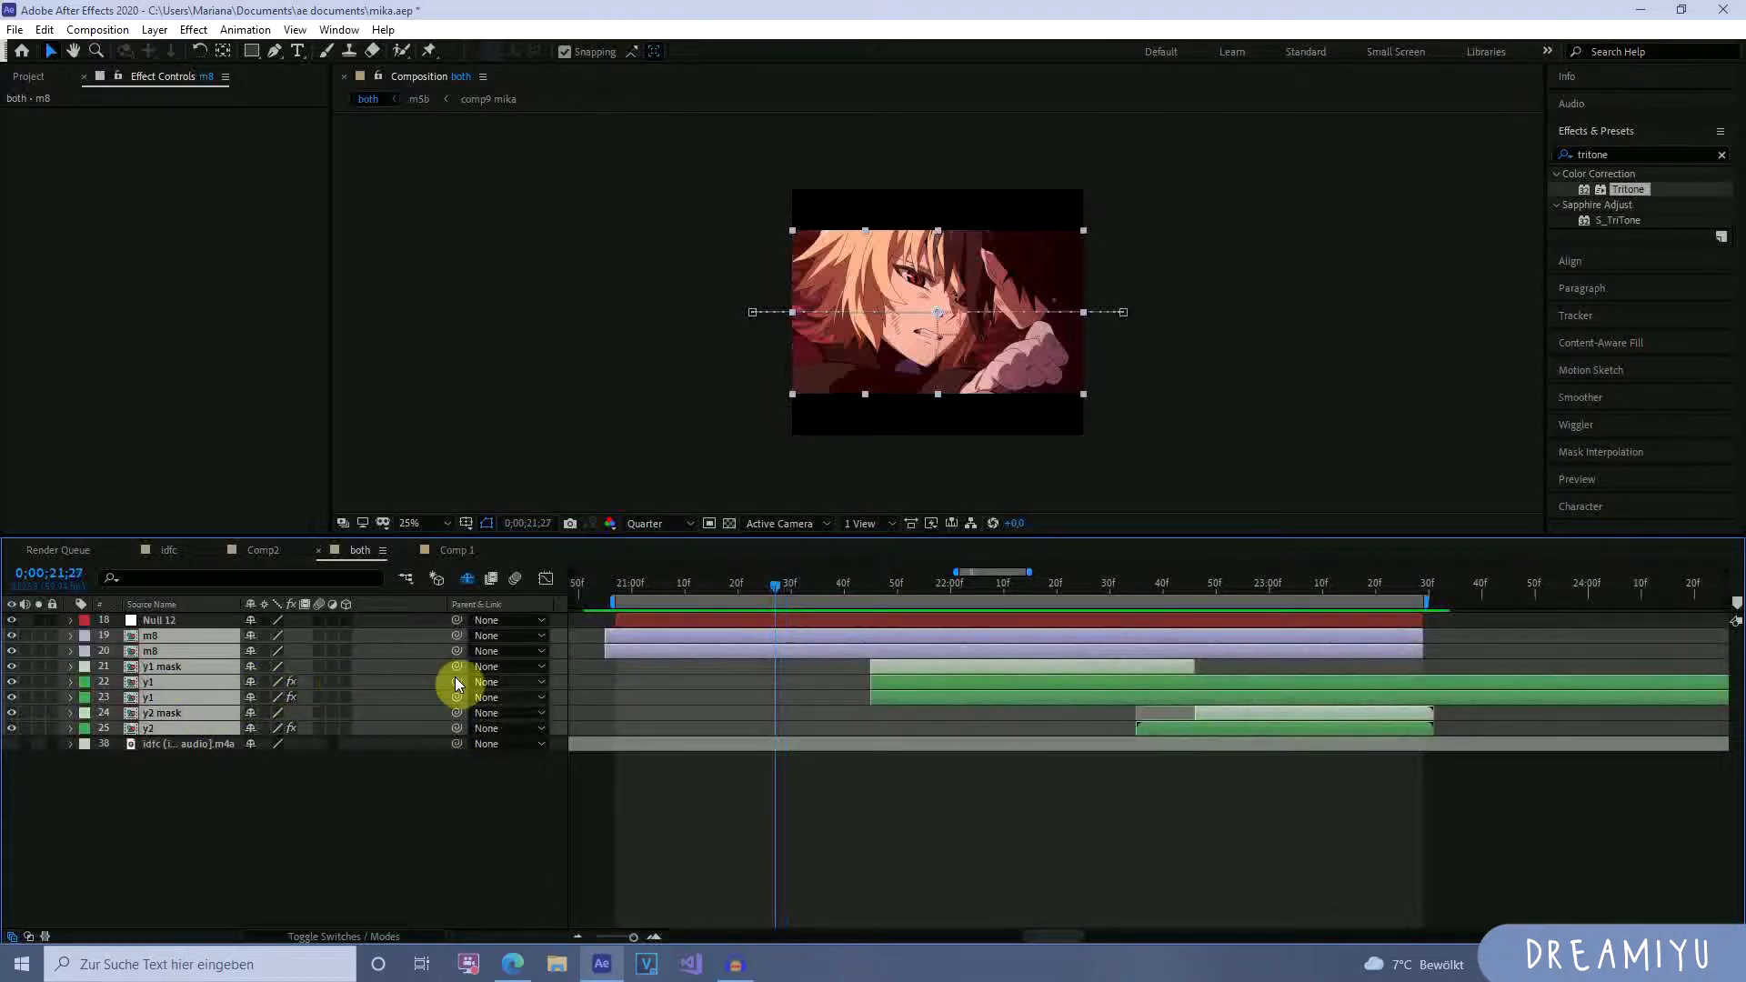
drag(395, 646, 242, 620)
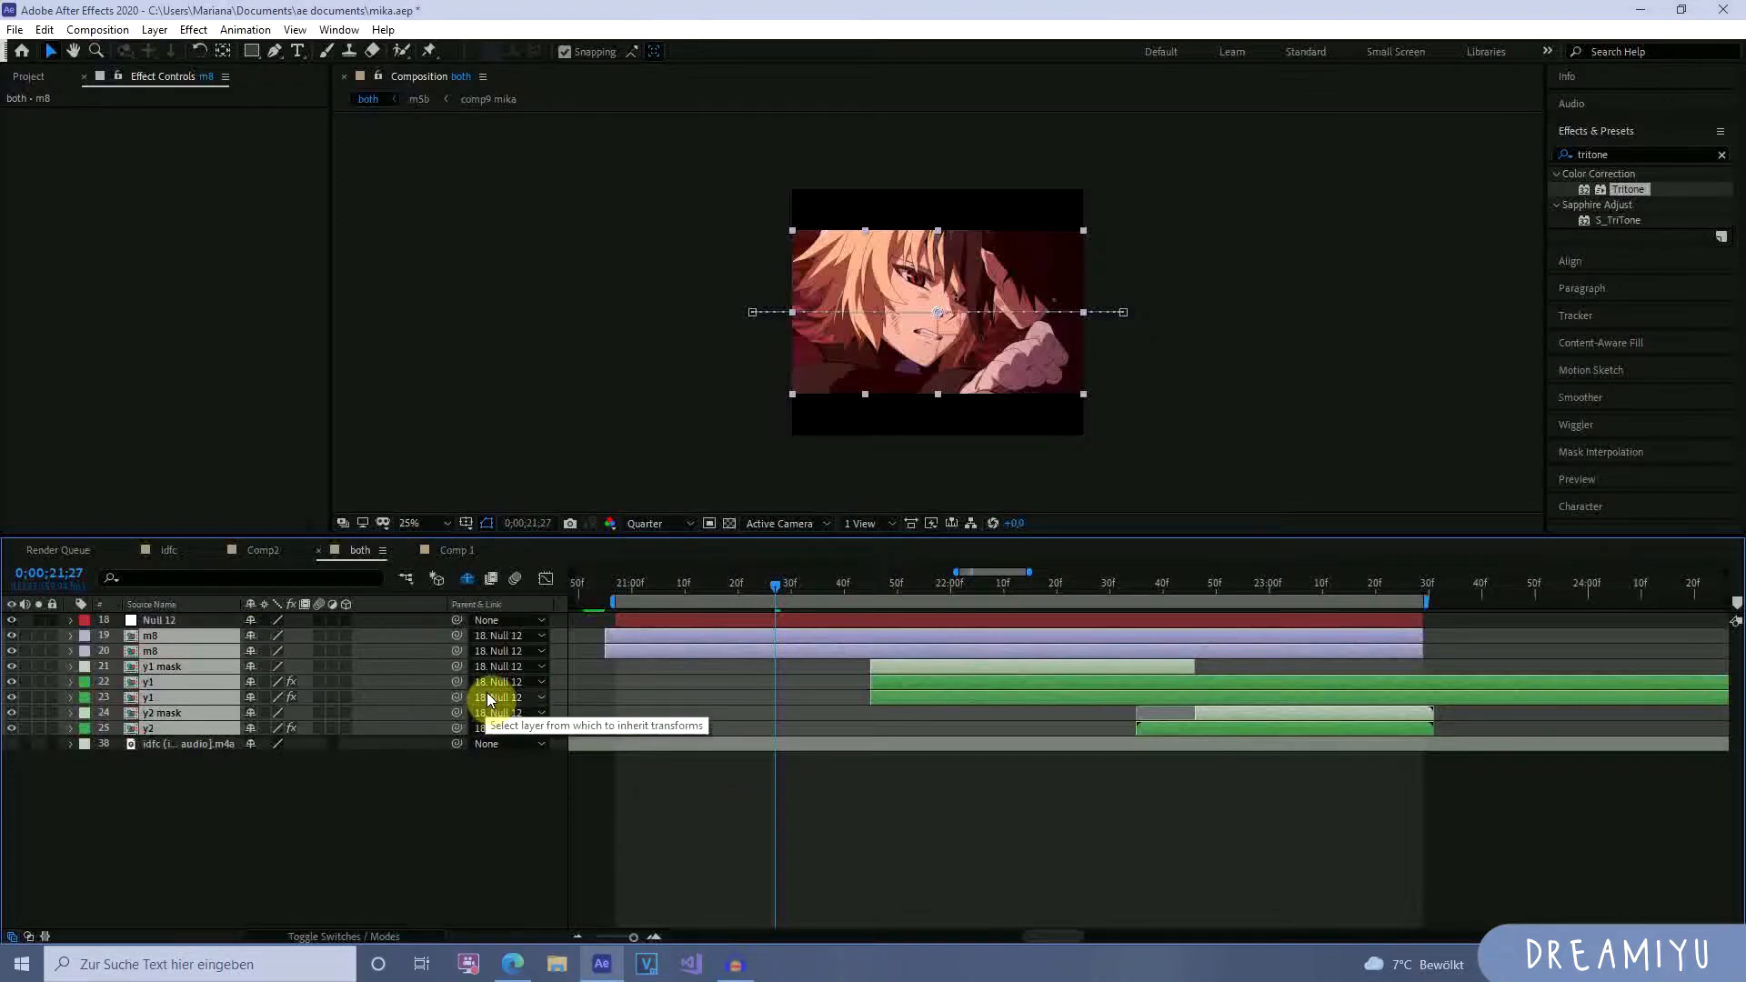
click(762, 769)
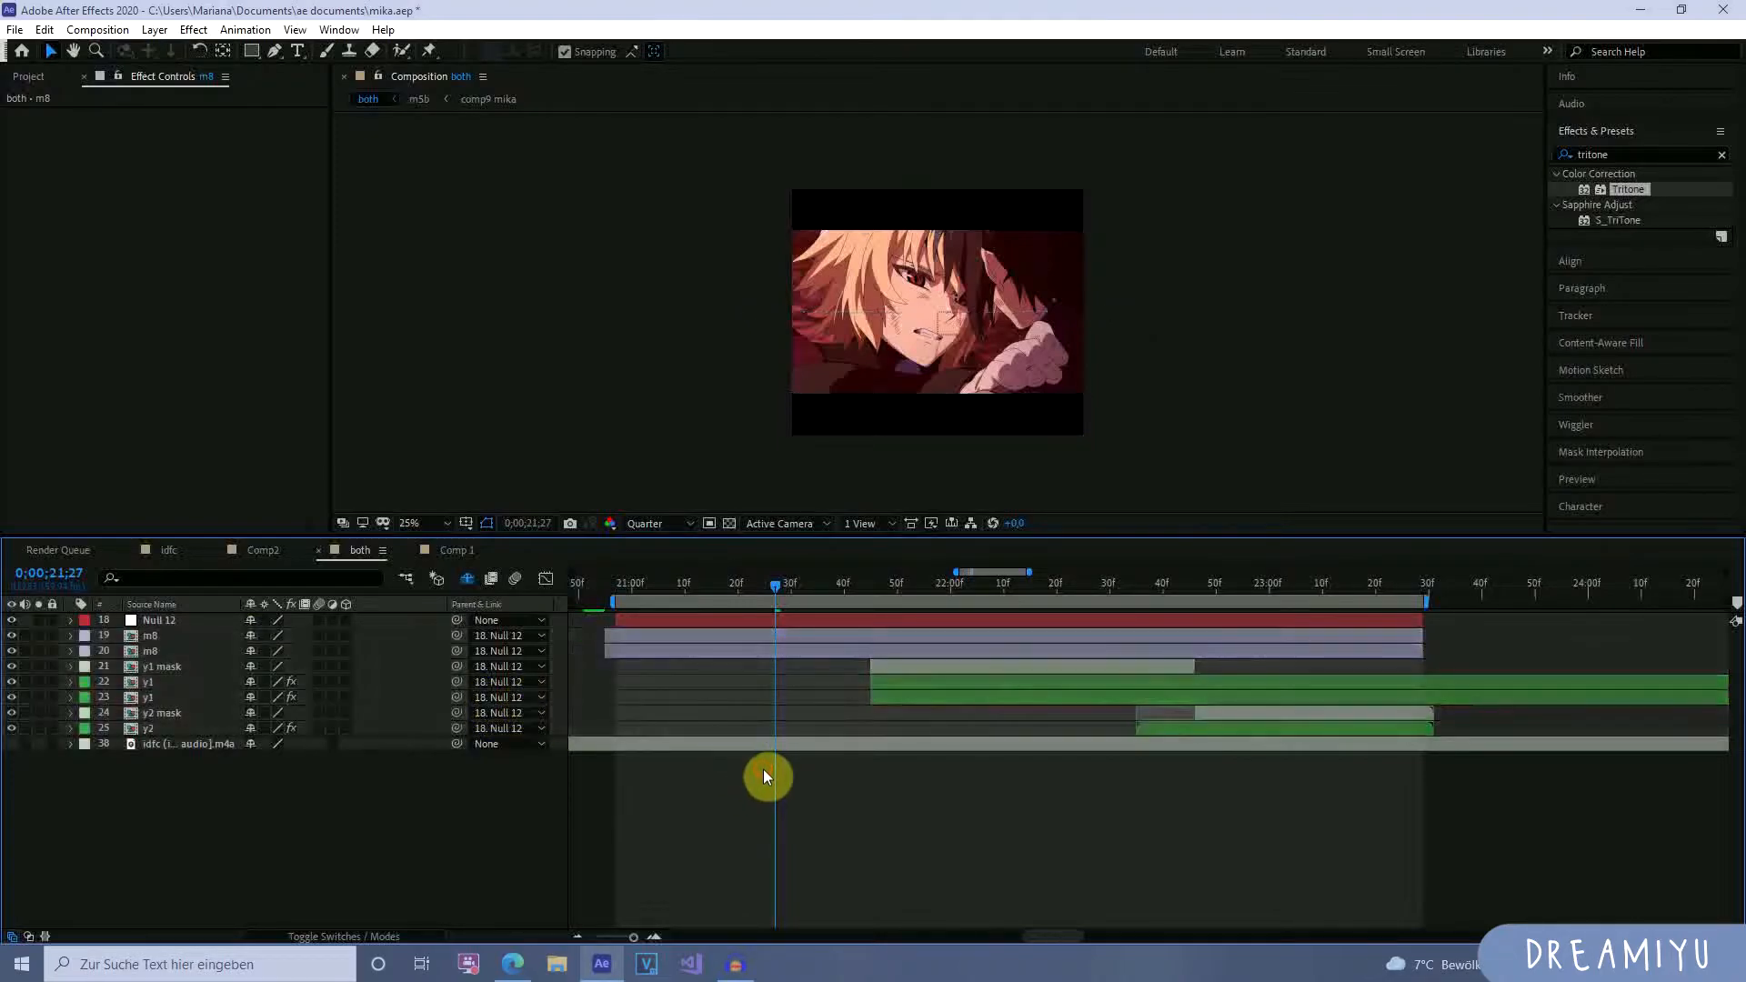
Reveal the null object's rotation and try rotating it to test that all parented layers turn with it.
click(206, 622)
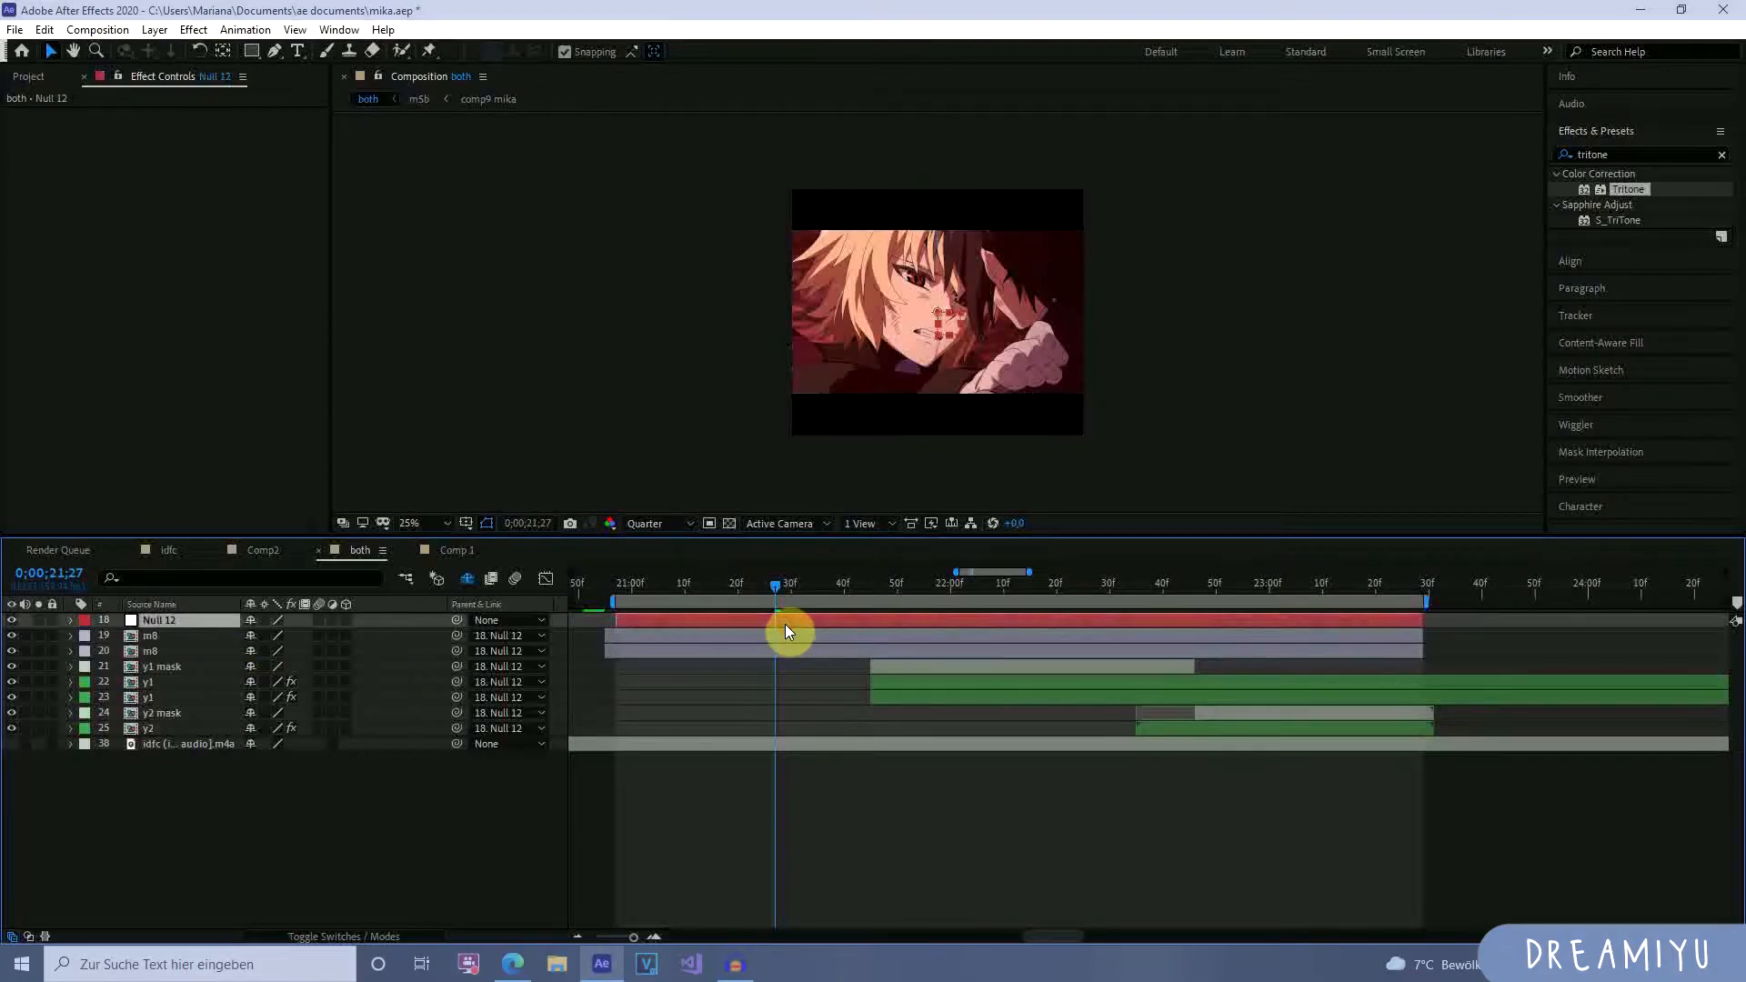
key(r)
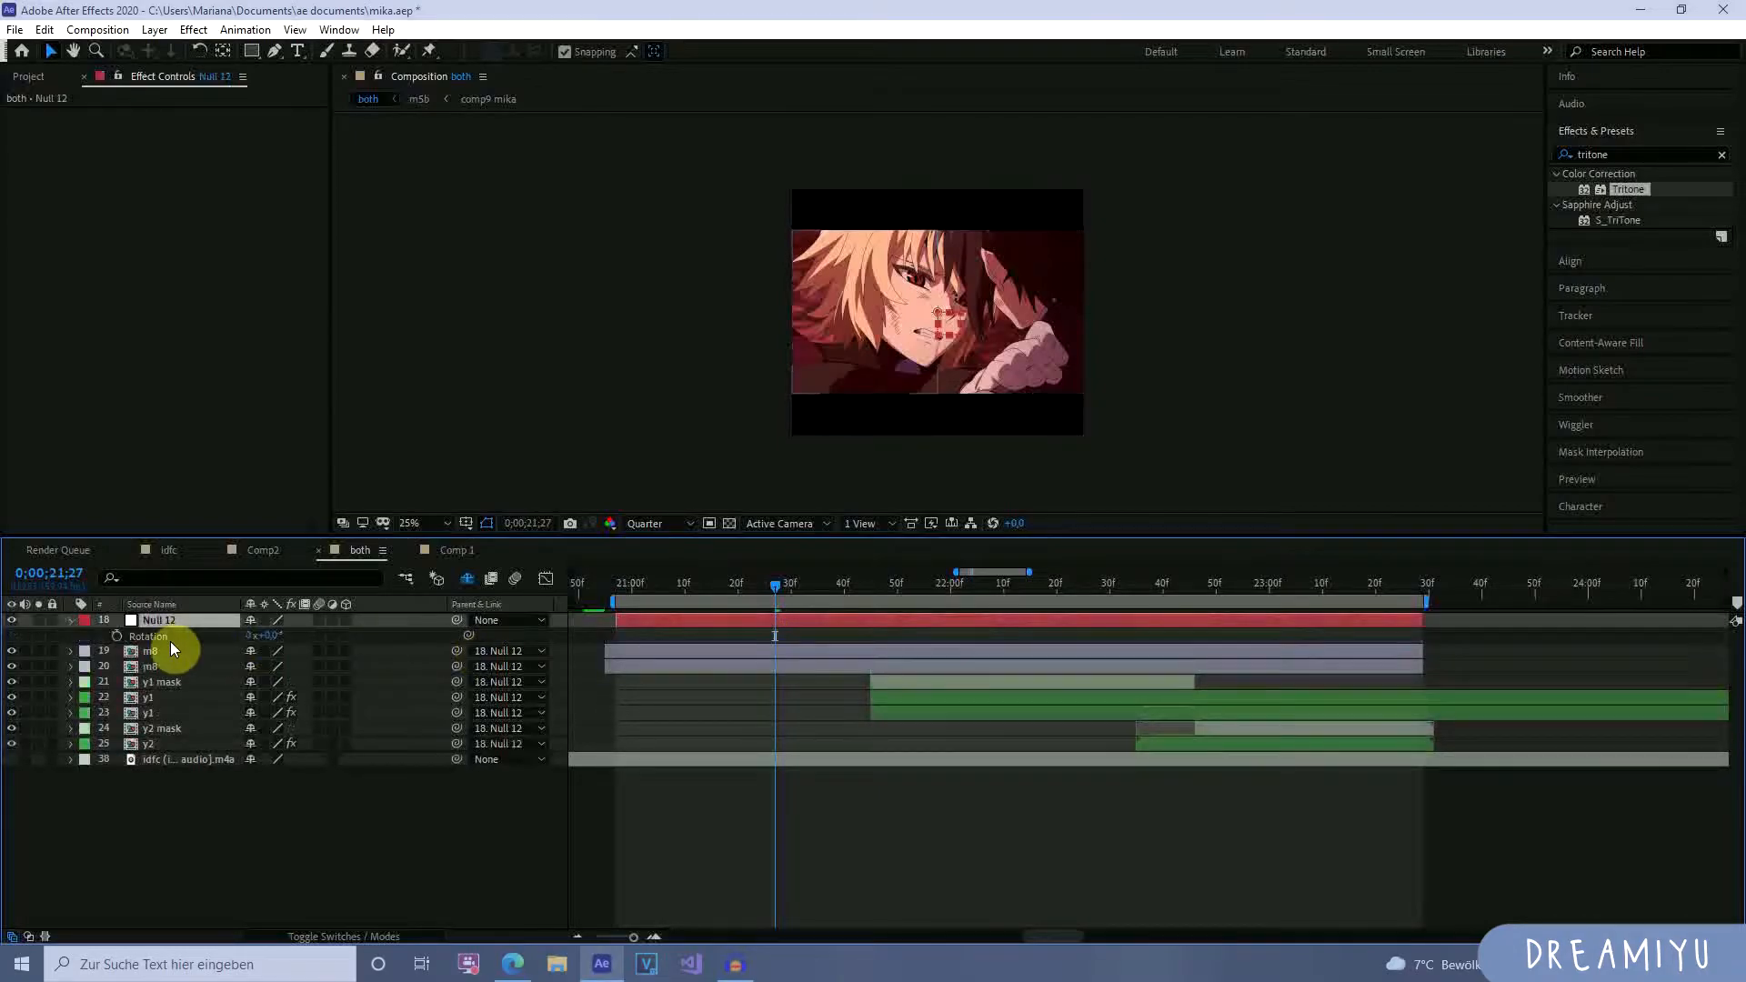
drag(272, 643, 342, 670)
key(ctrl+z)
drag(883, 600, 924, 600)
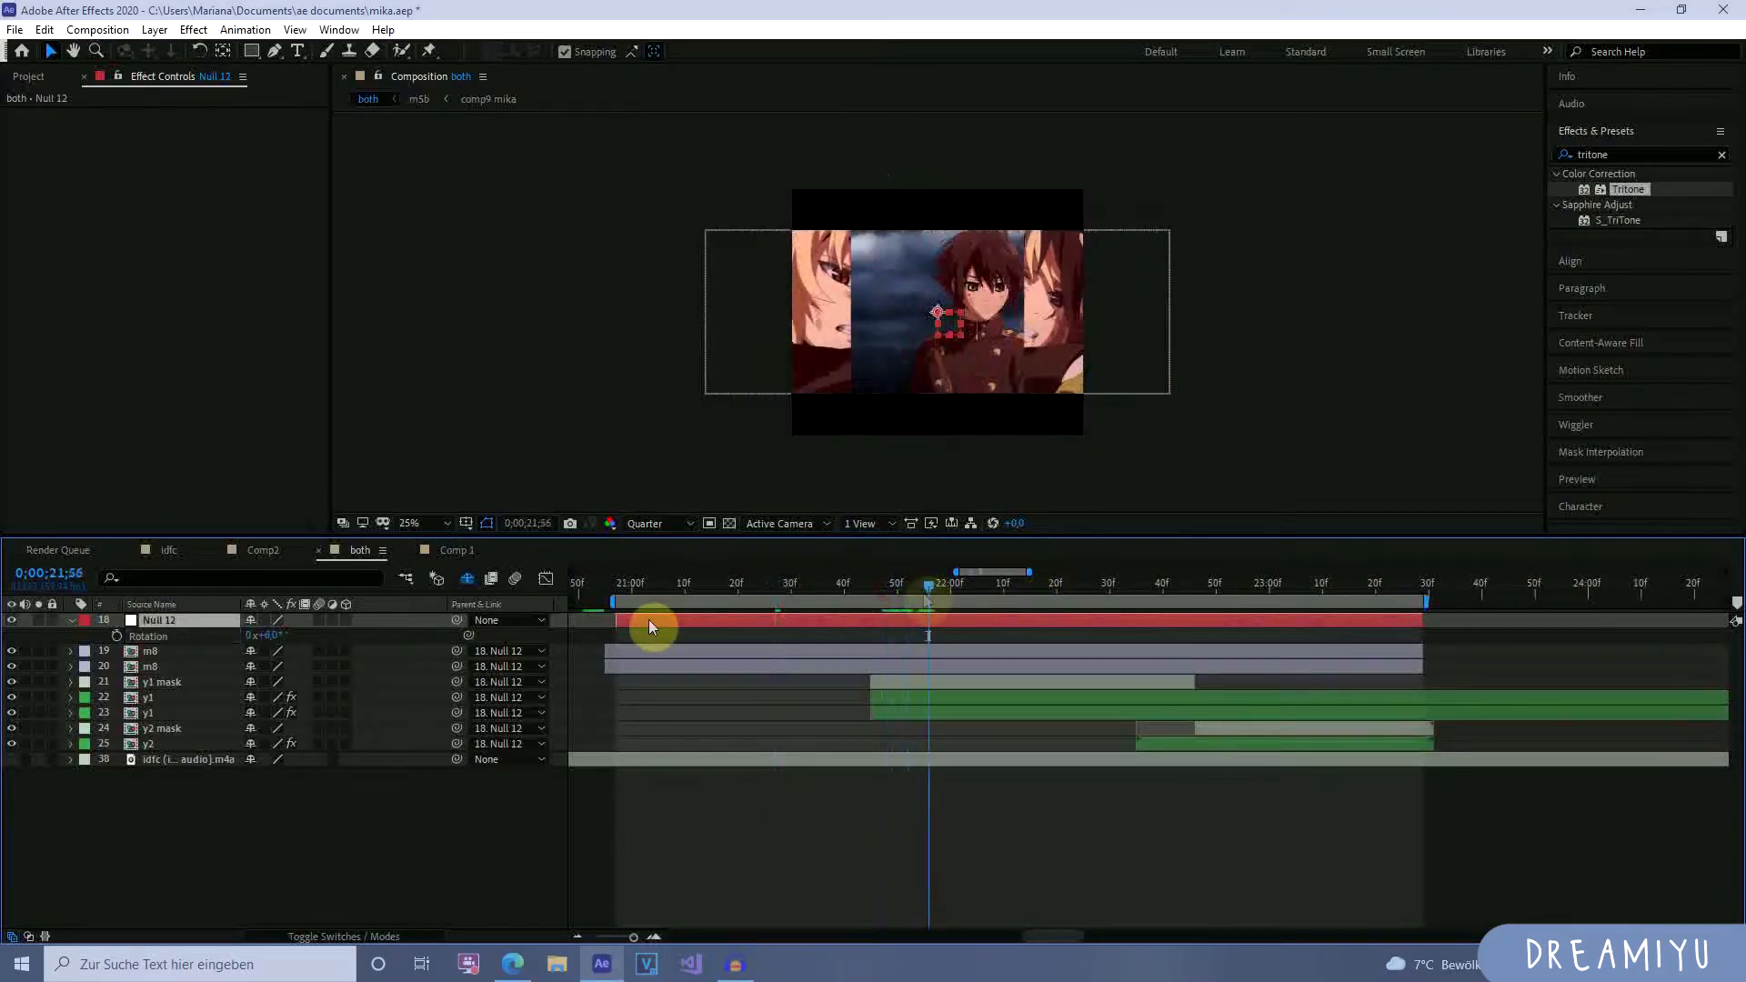
drag(295, 646, 368, 631)
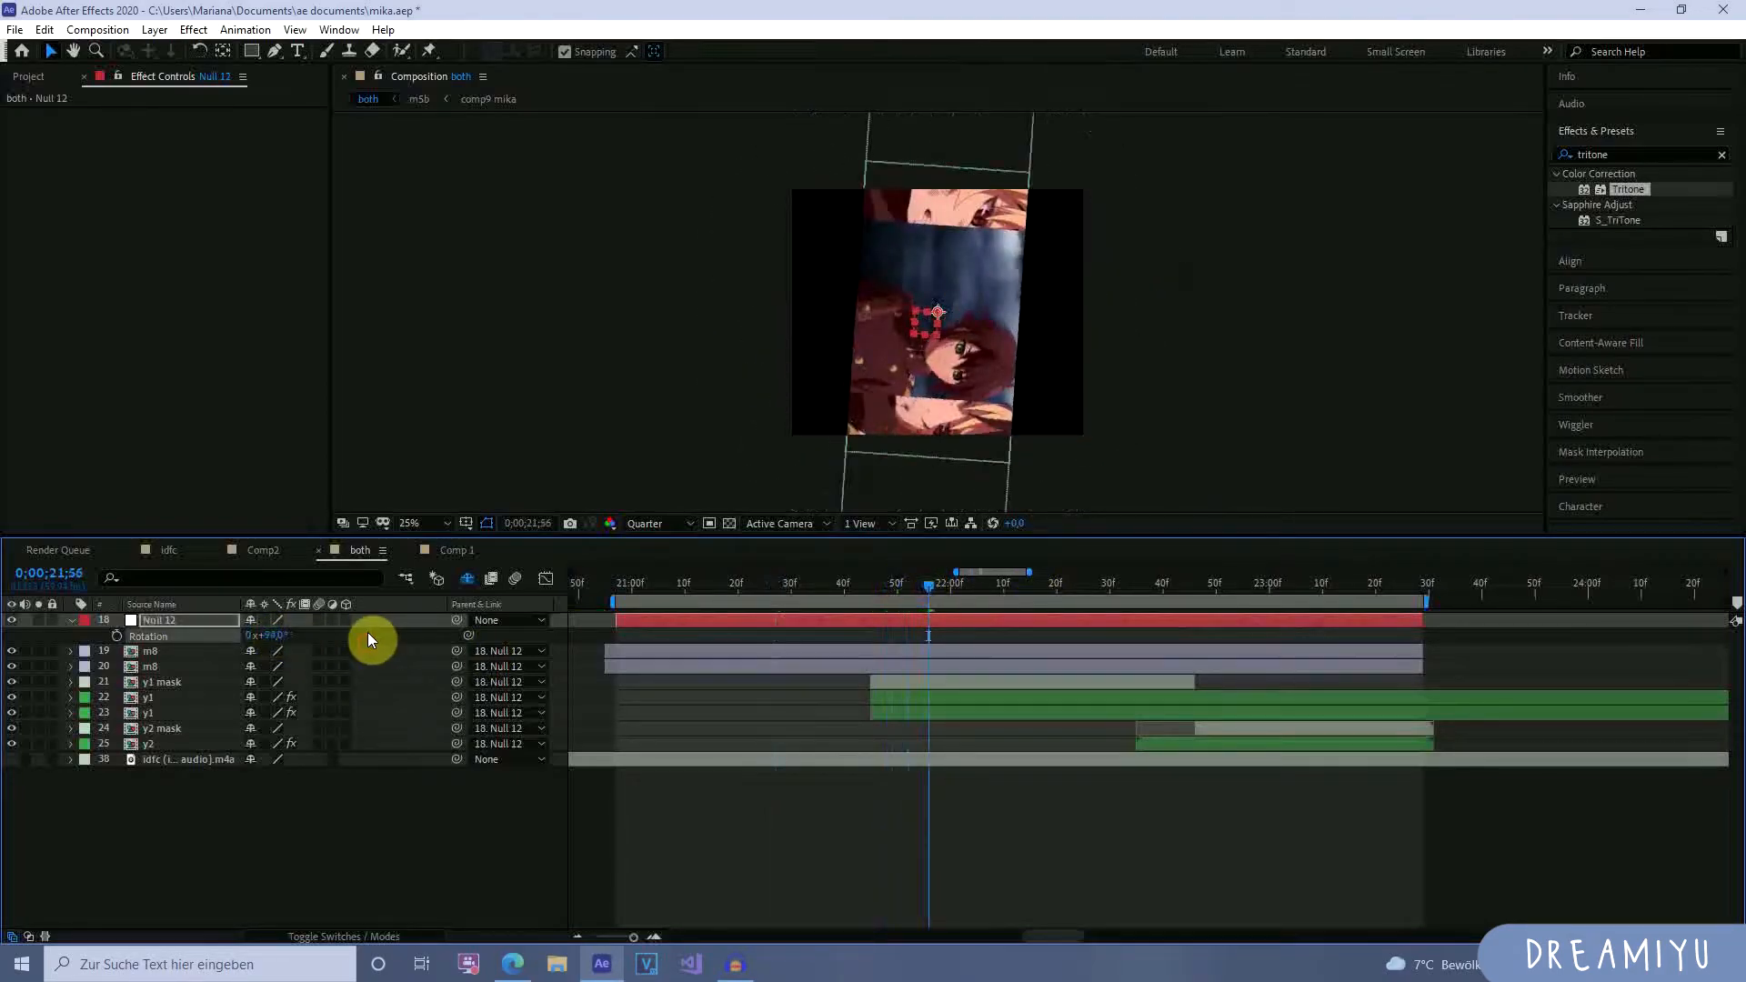
key(ctrl+z)
Keyframe the null's rotation at 0° where the y1 layers begin and at -90° at 0;00;22;18.
drag(925, 583, 624, 643)
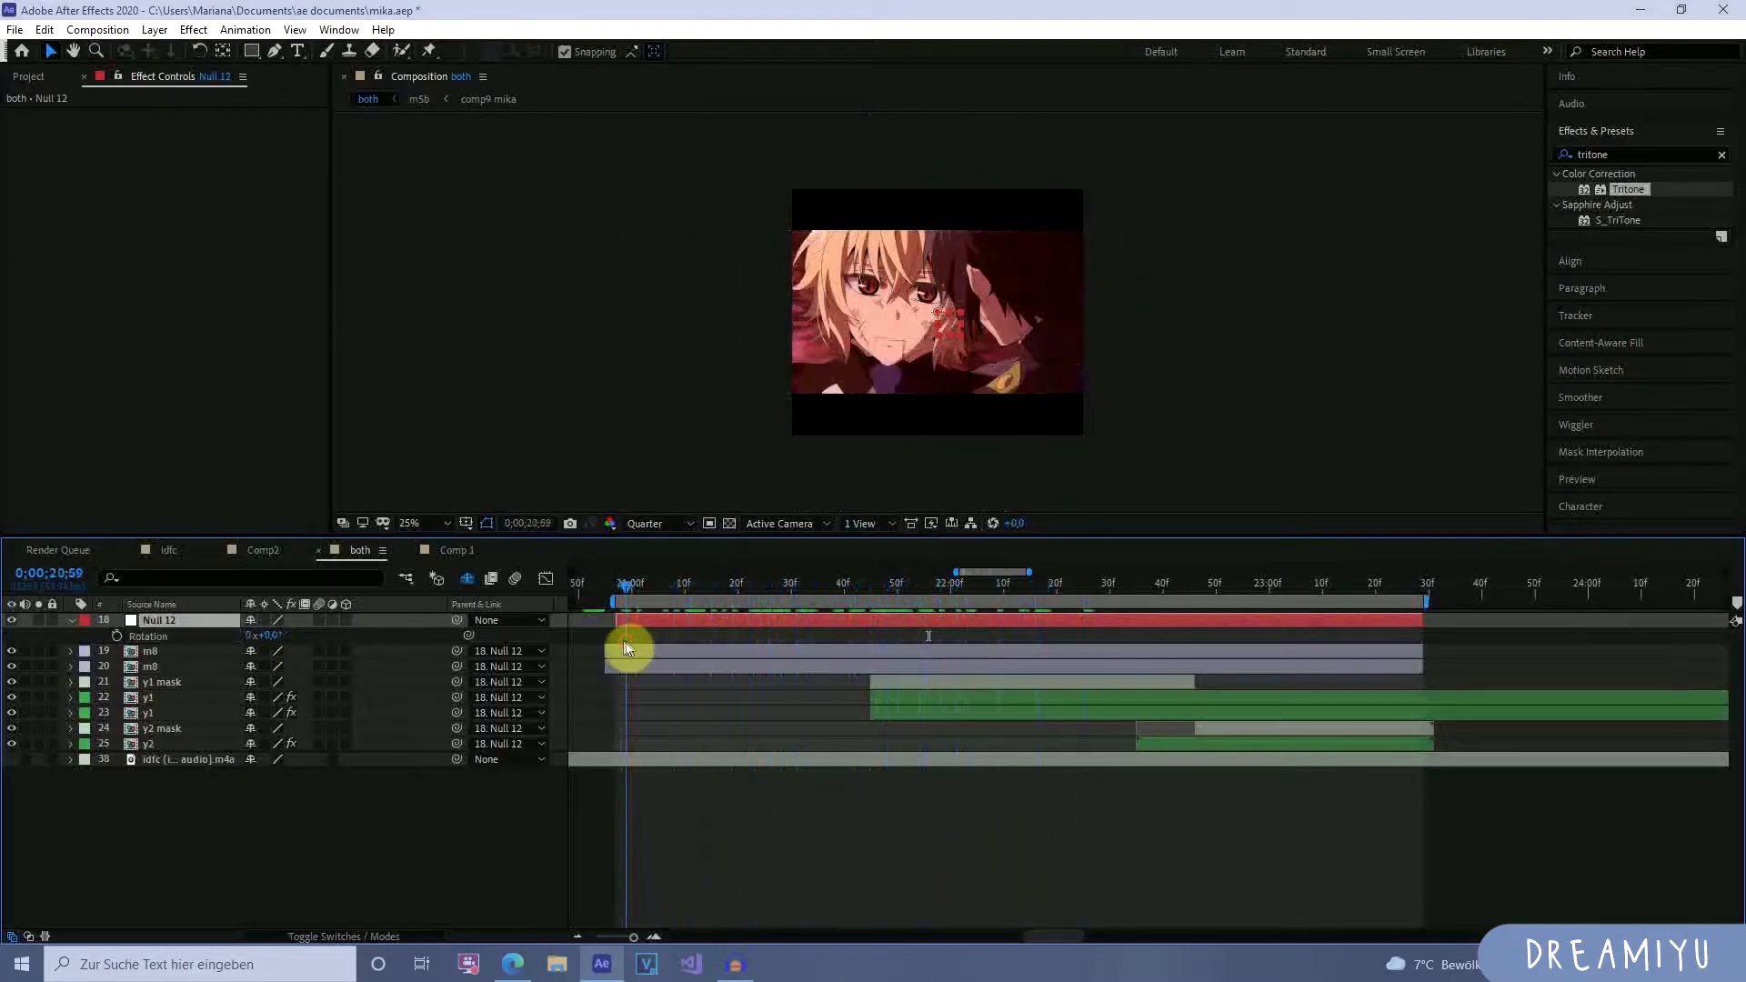
key(space)
drag(855, 596, 1049, 606)
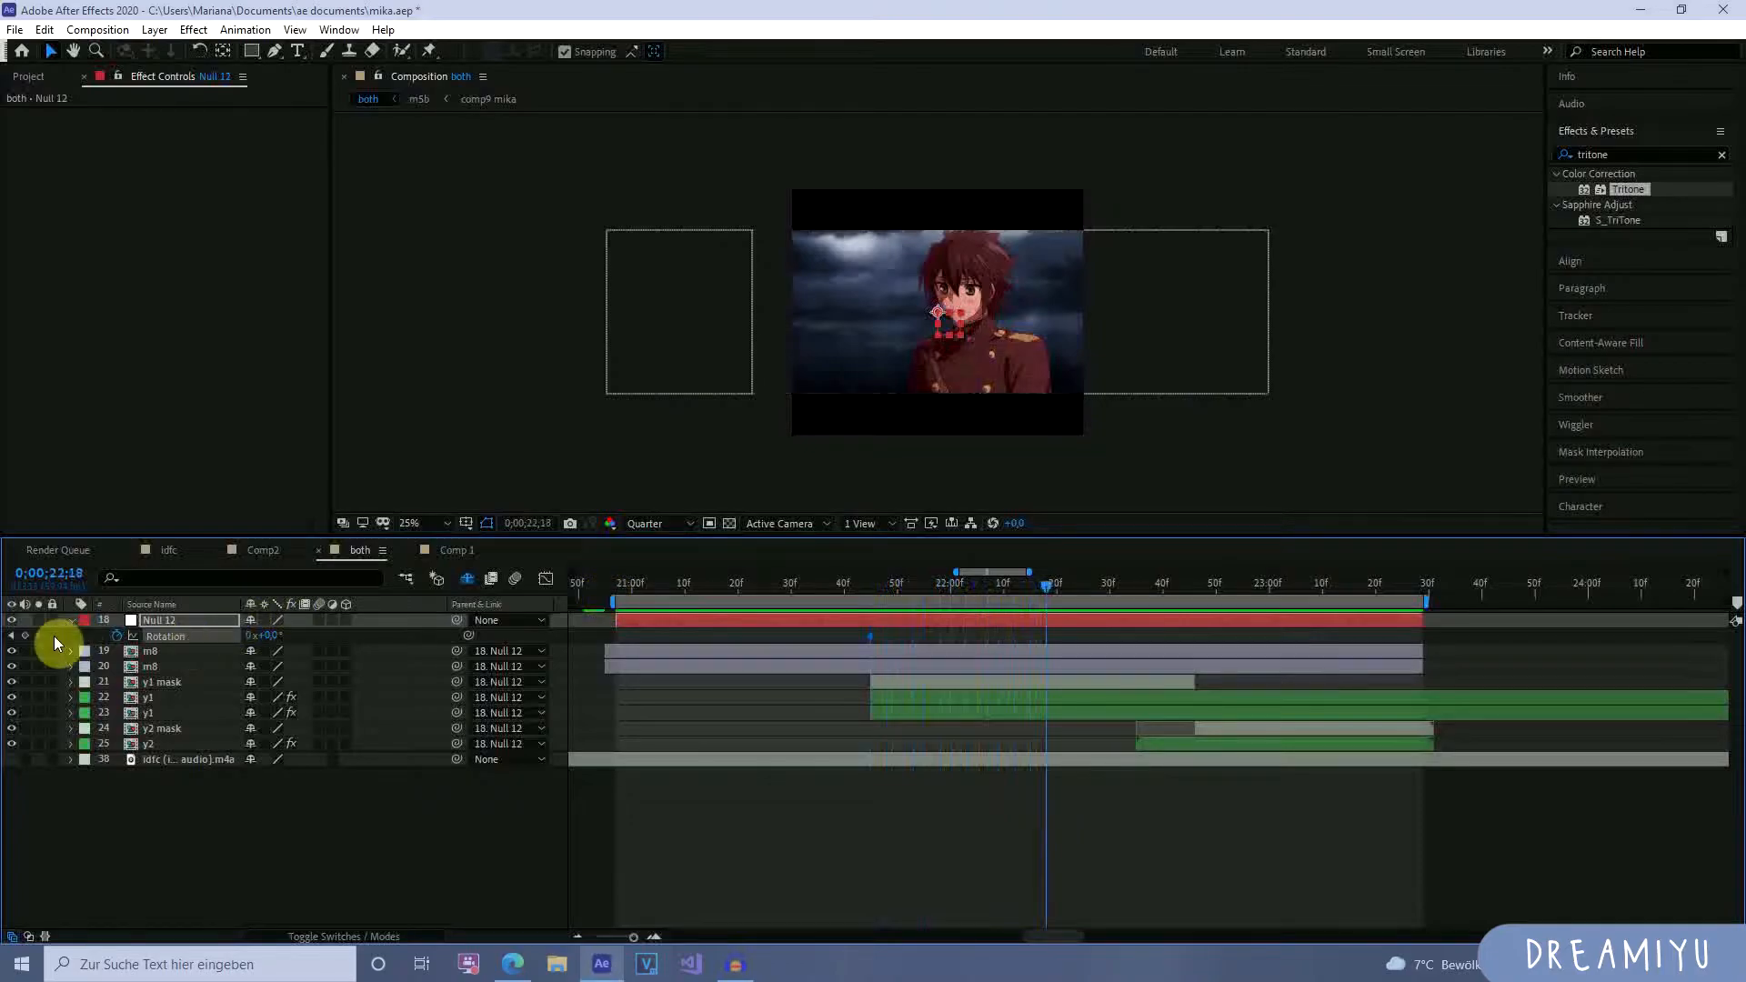
click(25, 635)
mouse_move(272, 635)
mouse_down()
mouse_move(186, 639)
mouse_move(261, 636)
mouse_up()
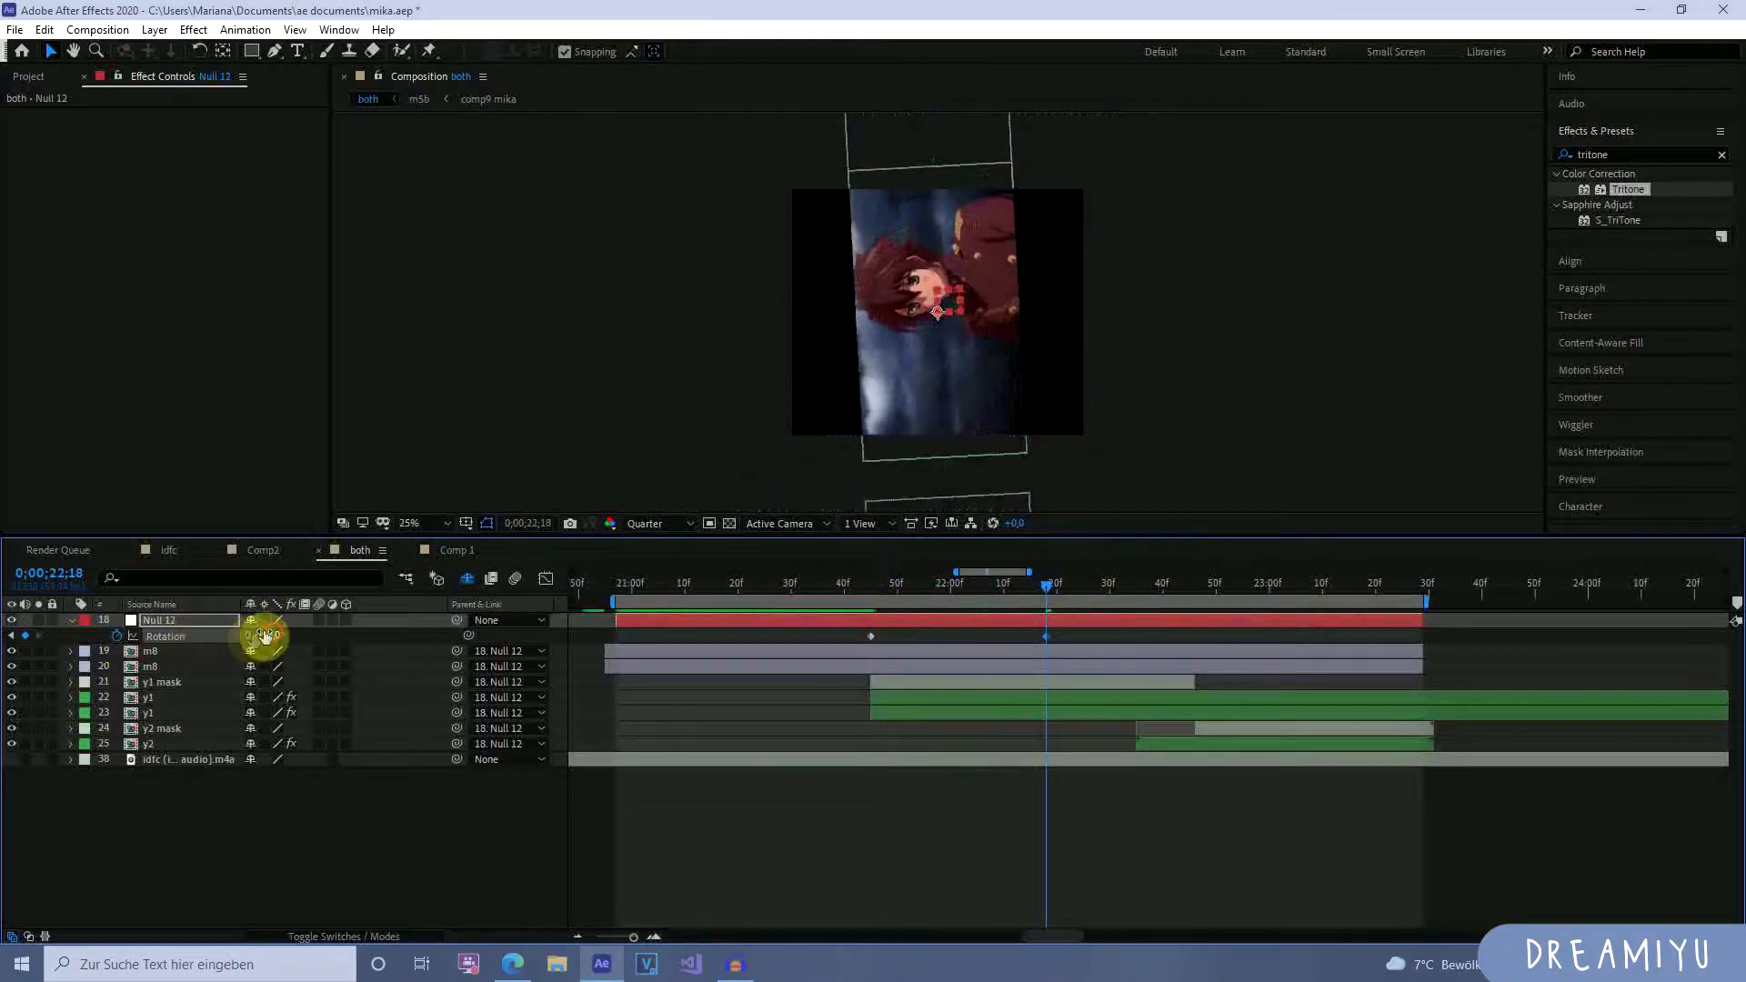
click(276, 635)
text(-90)
key(Return)
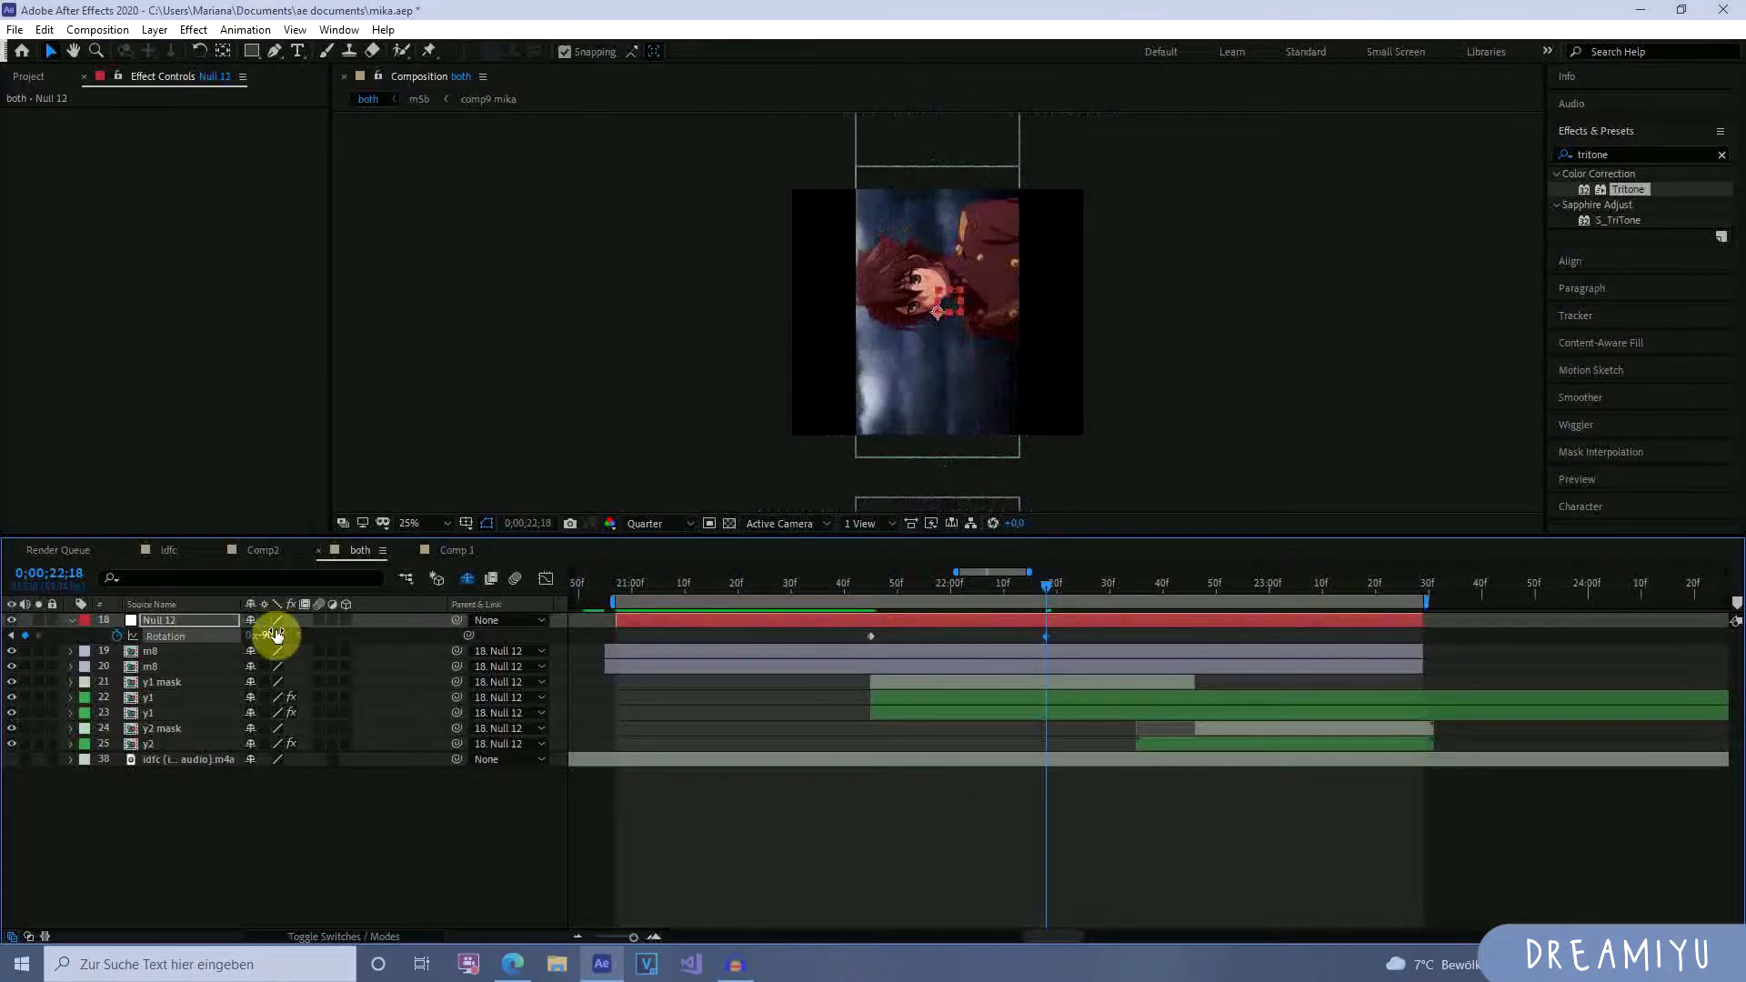
Preview the null's rotation together with the m8 slide and the y1 background.
drag(1037, 587, 802, 591)
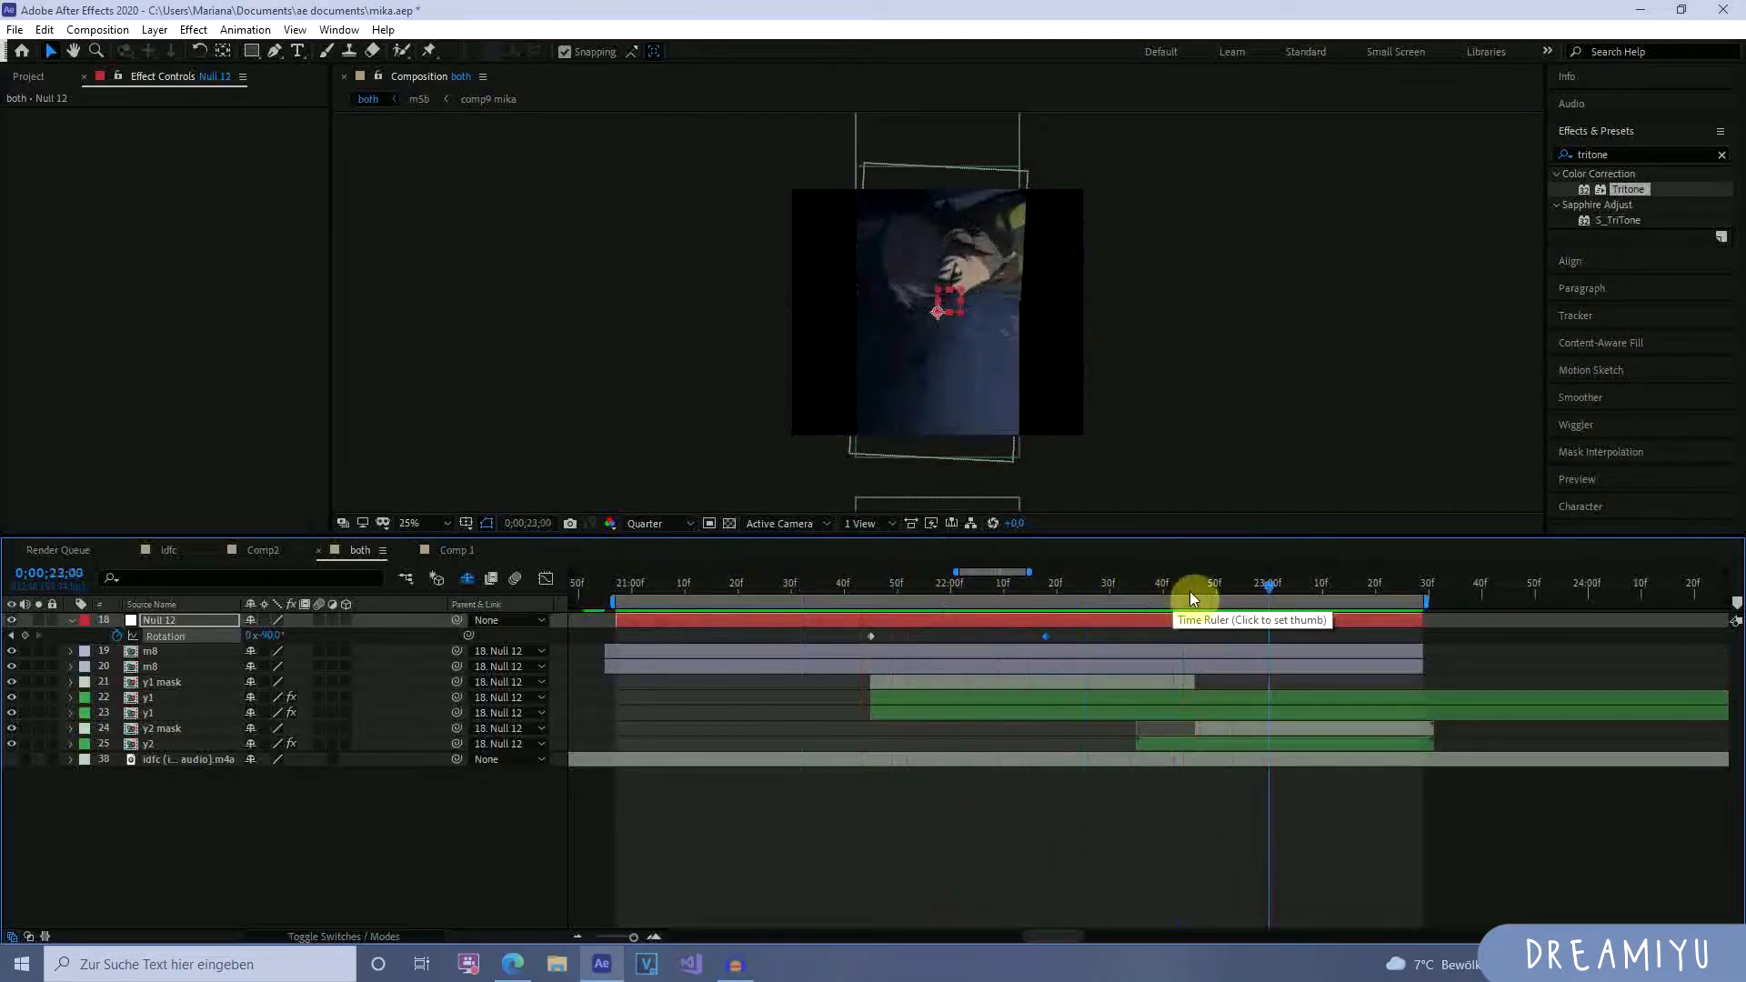
click(814, 601)
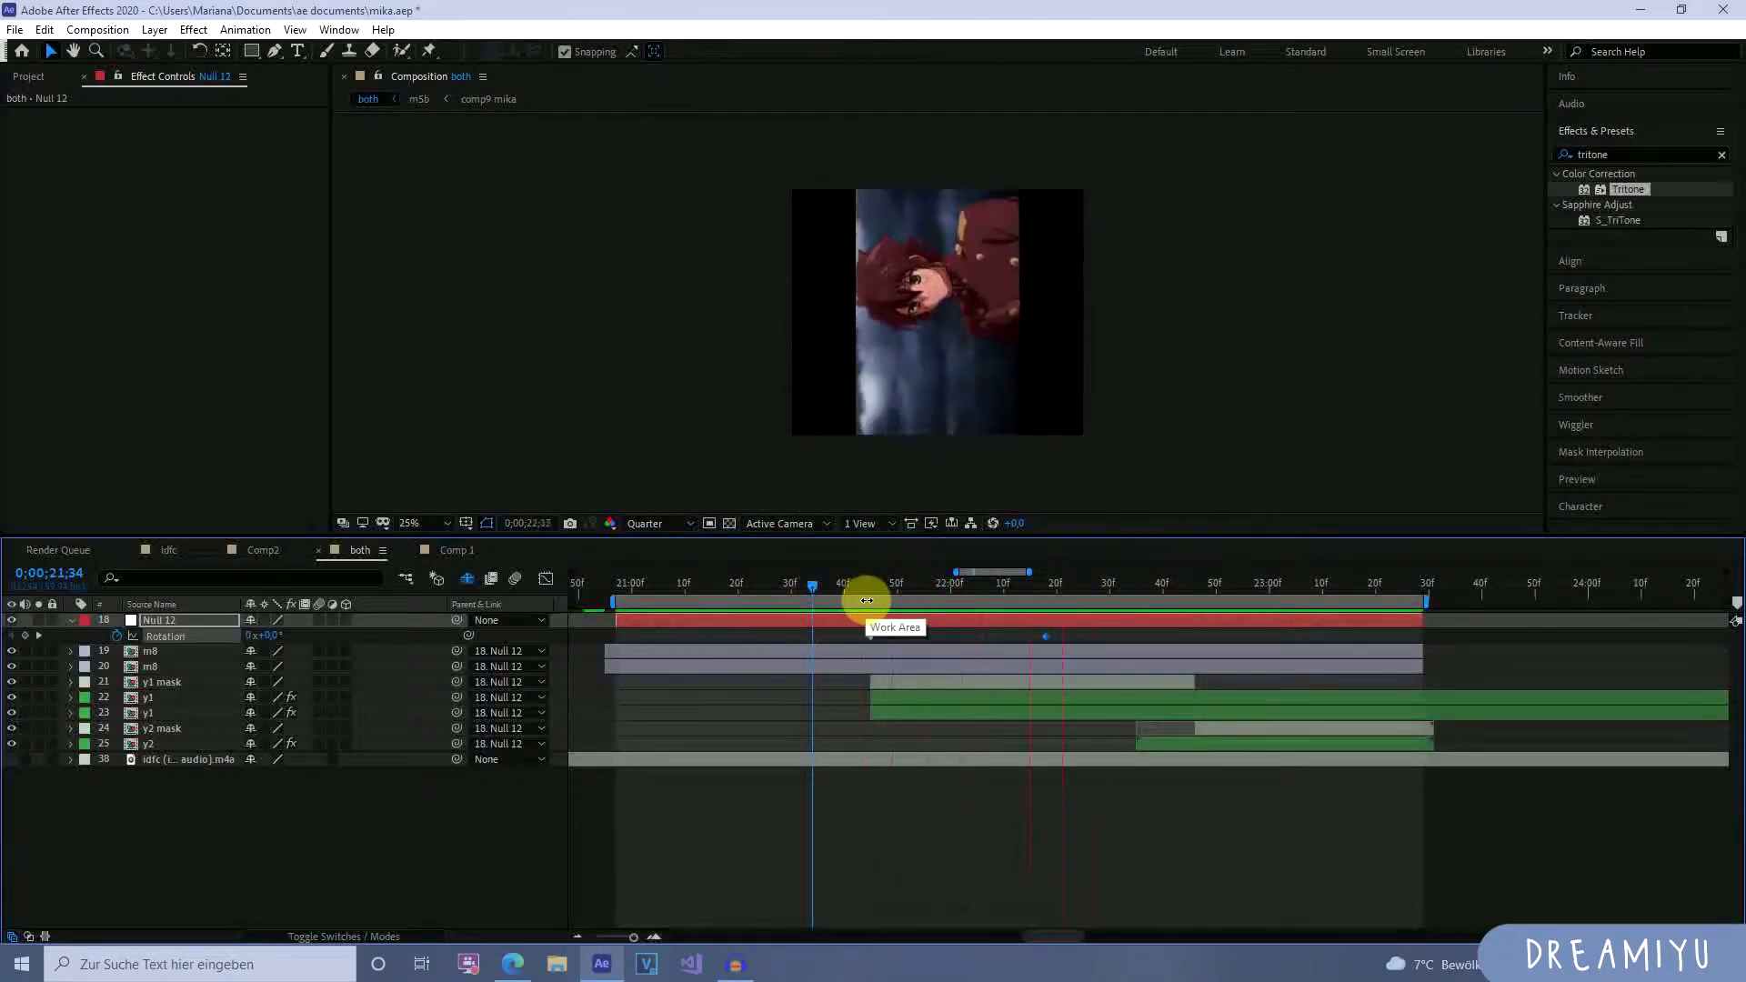
key(space)
drag(1055, 589, 700, 663)
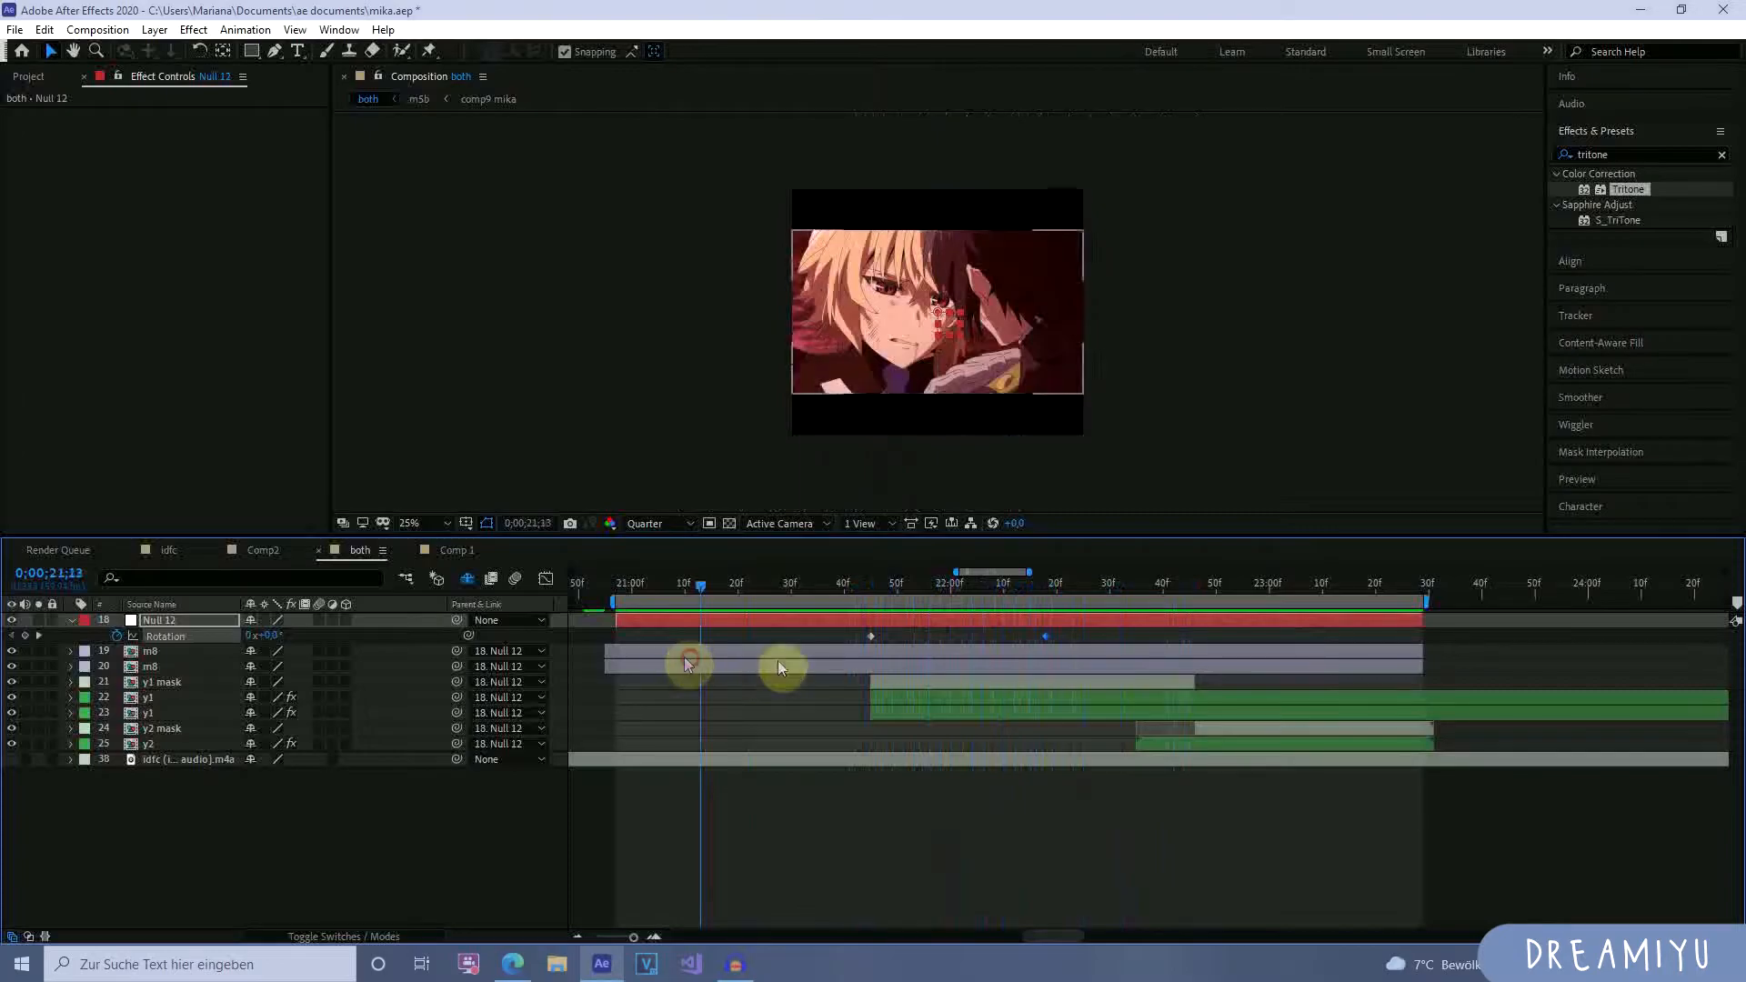
key(space)
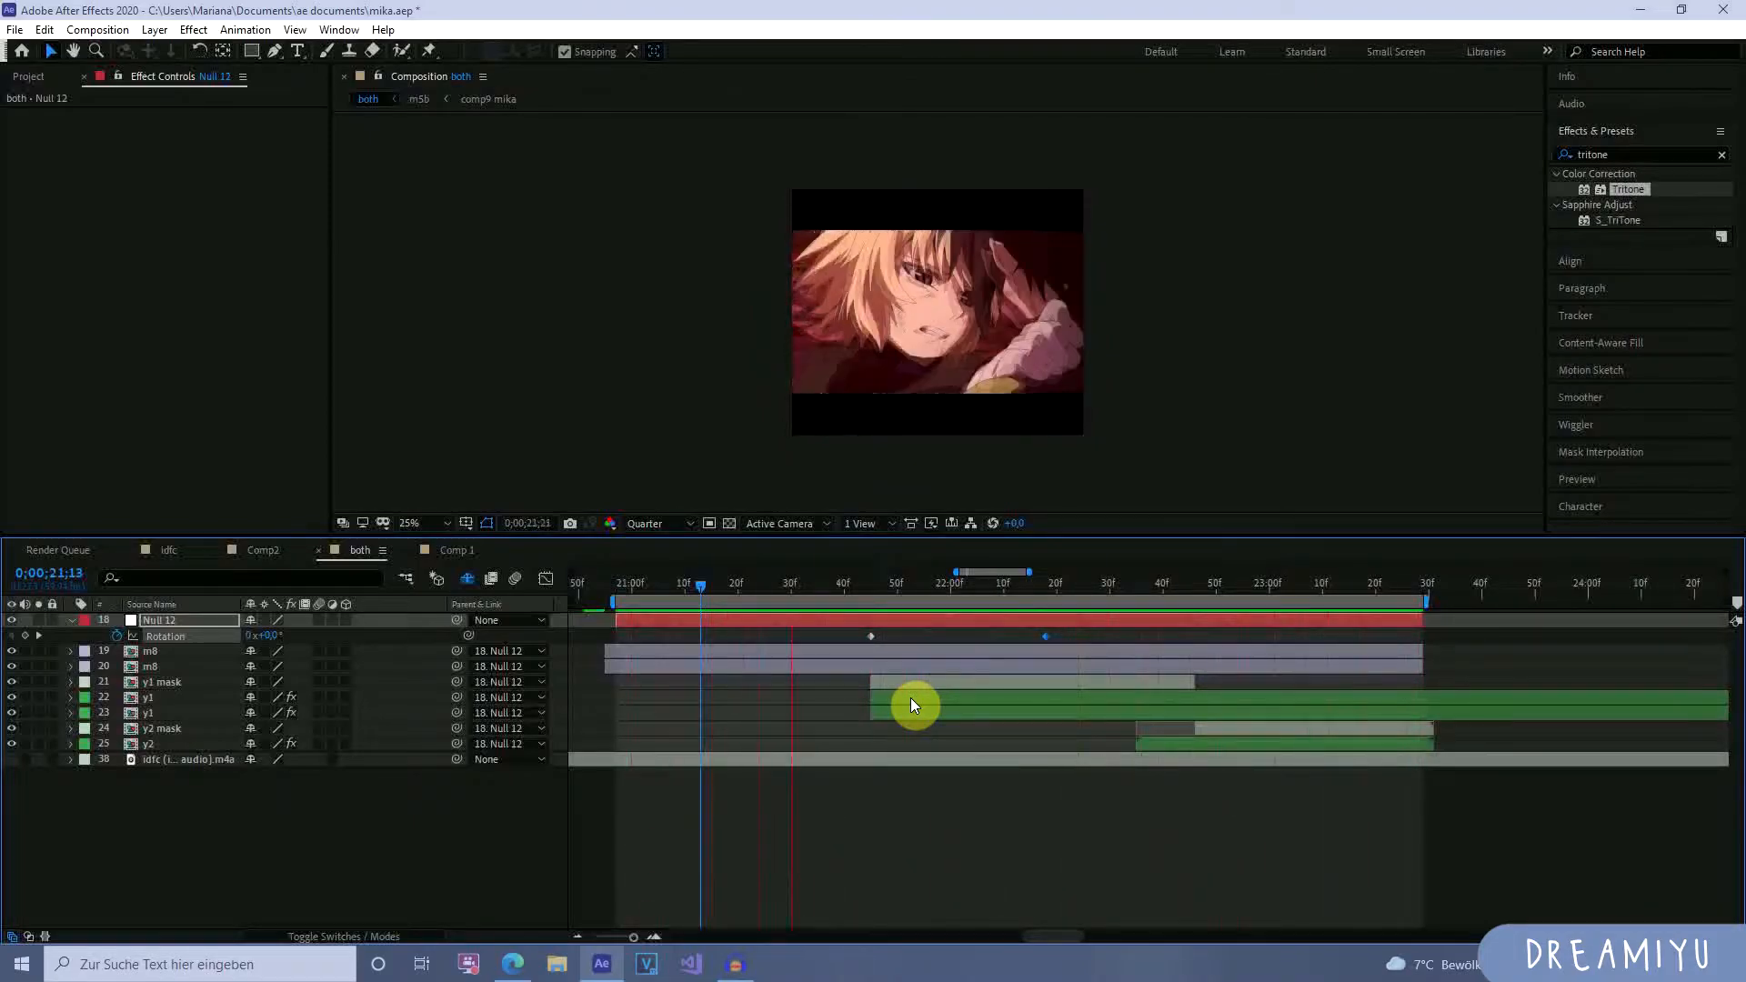
key(space)
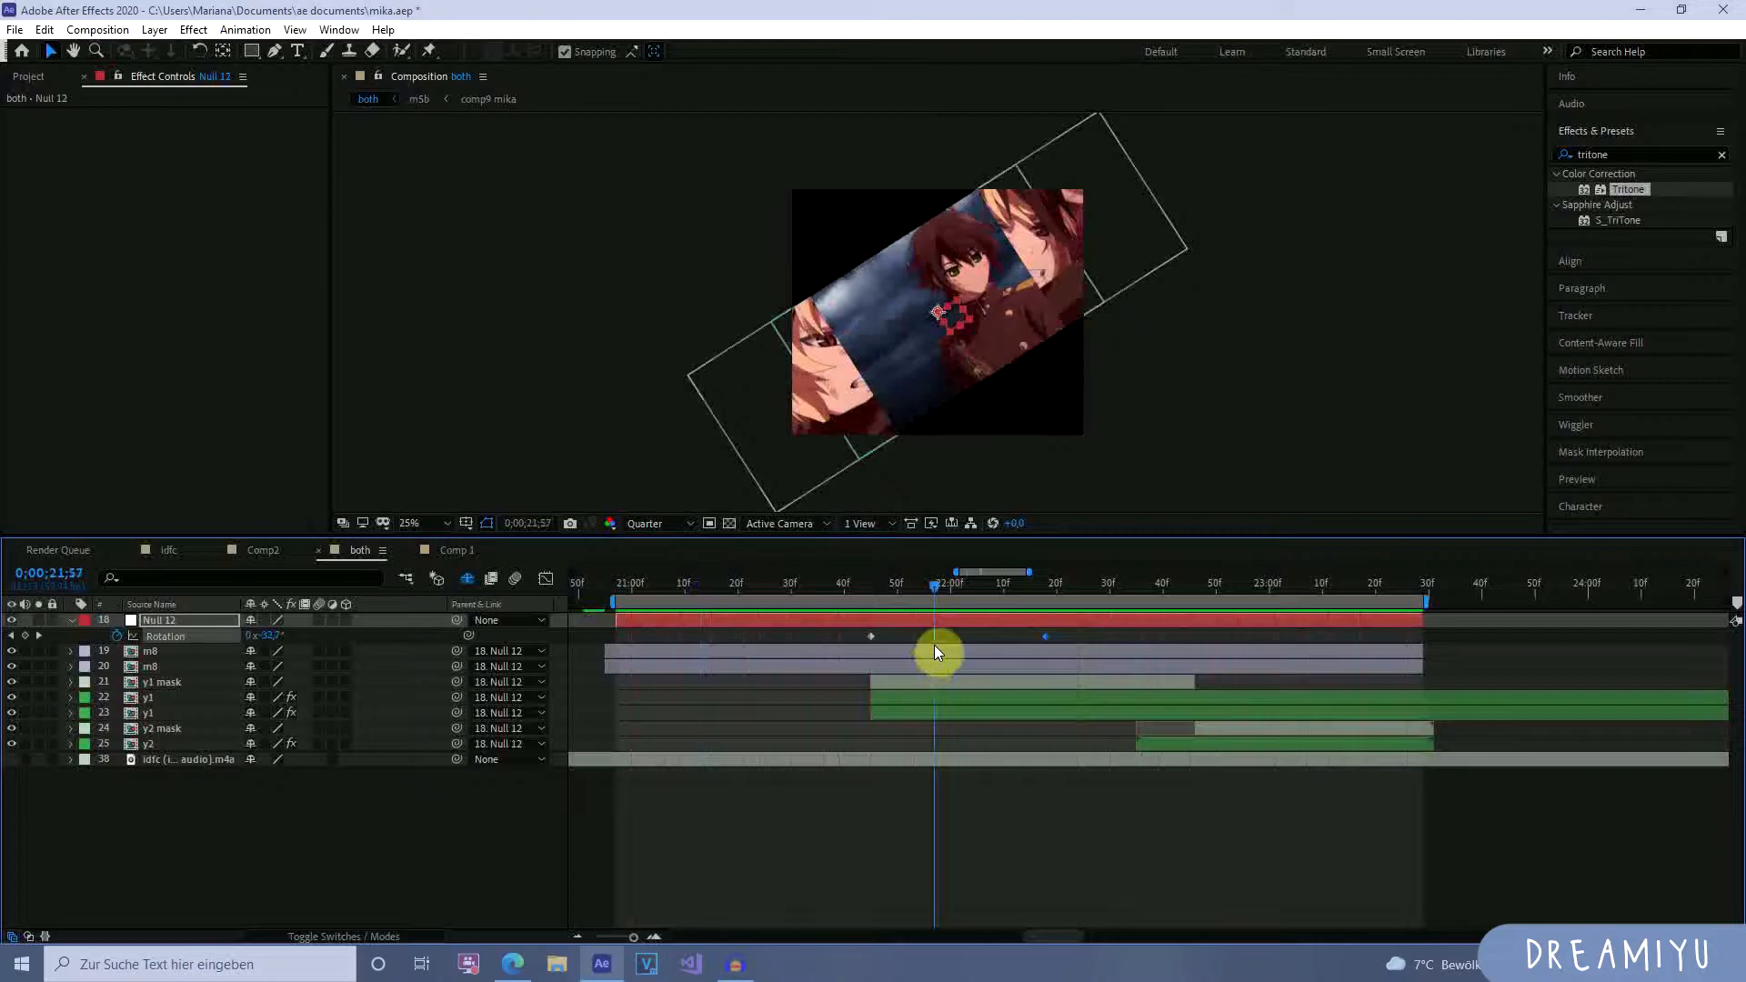
key(space)
key(space)
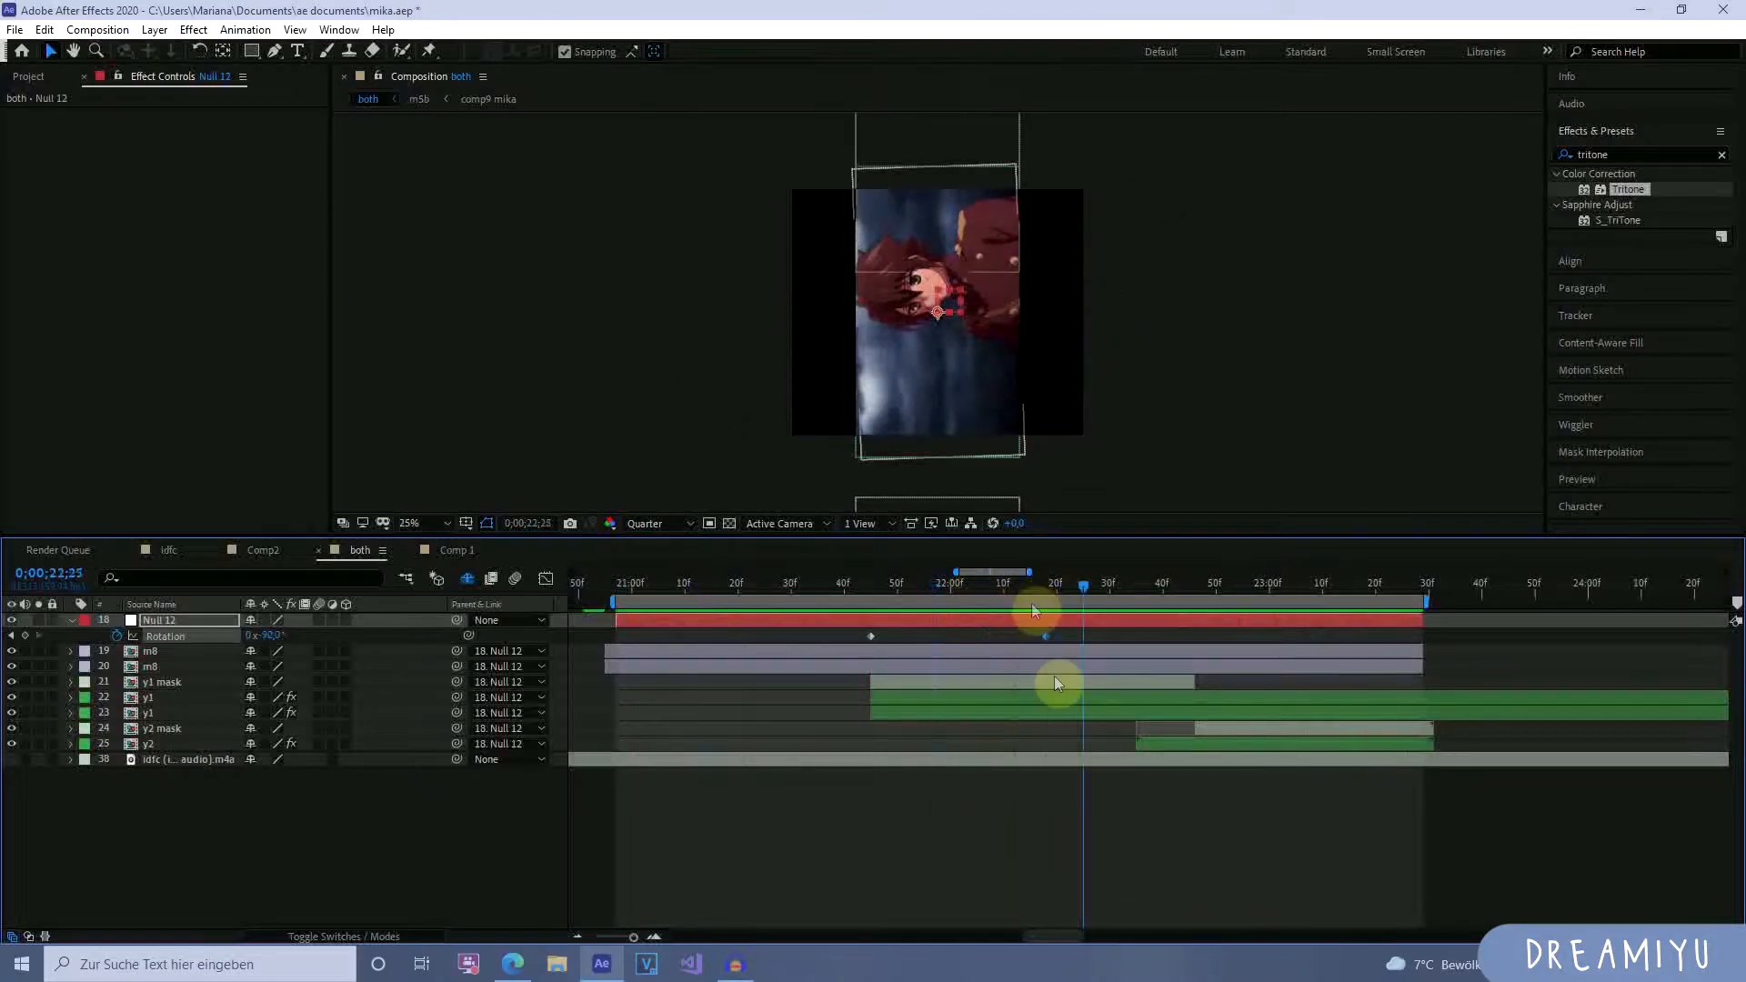
Reveal the rotation of the layers from y1 mask down to y2 and go to y1 mask's first rotation keyframe, 0;00;22;20.
click(1059, 684)
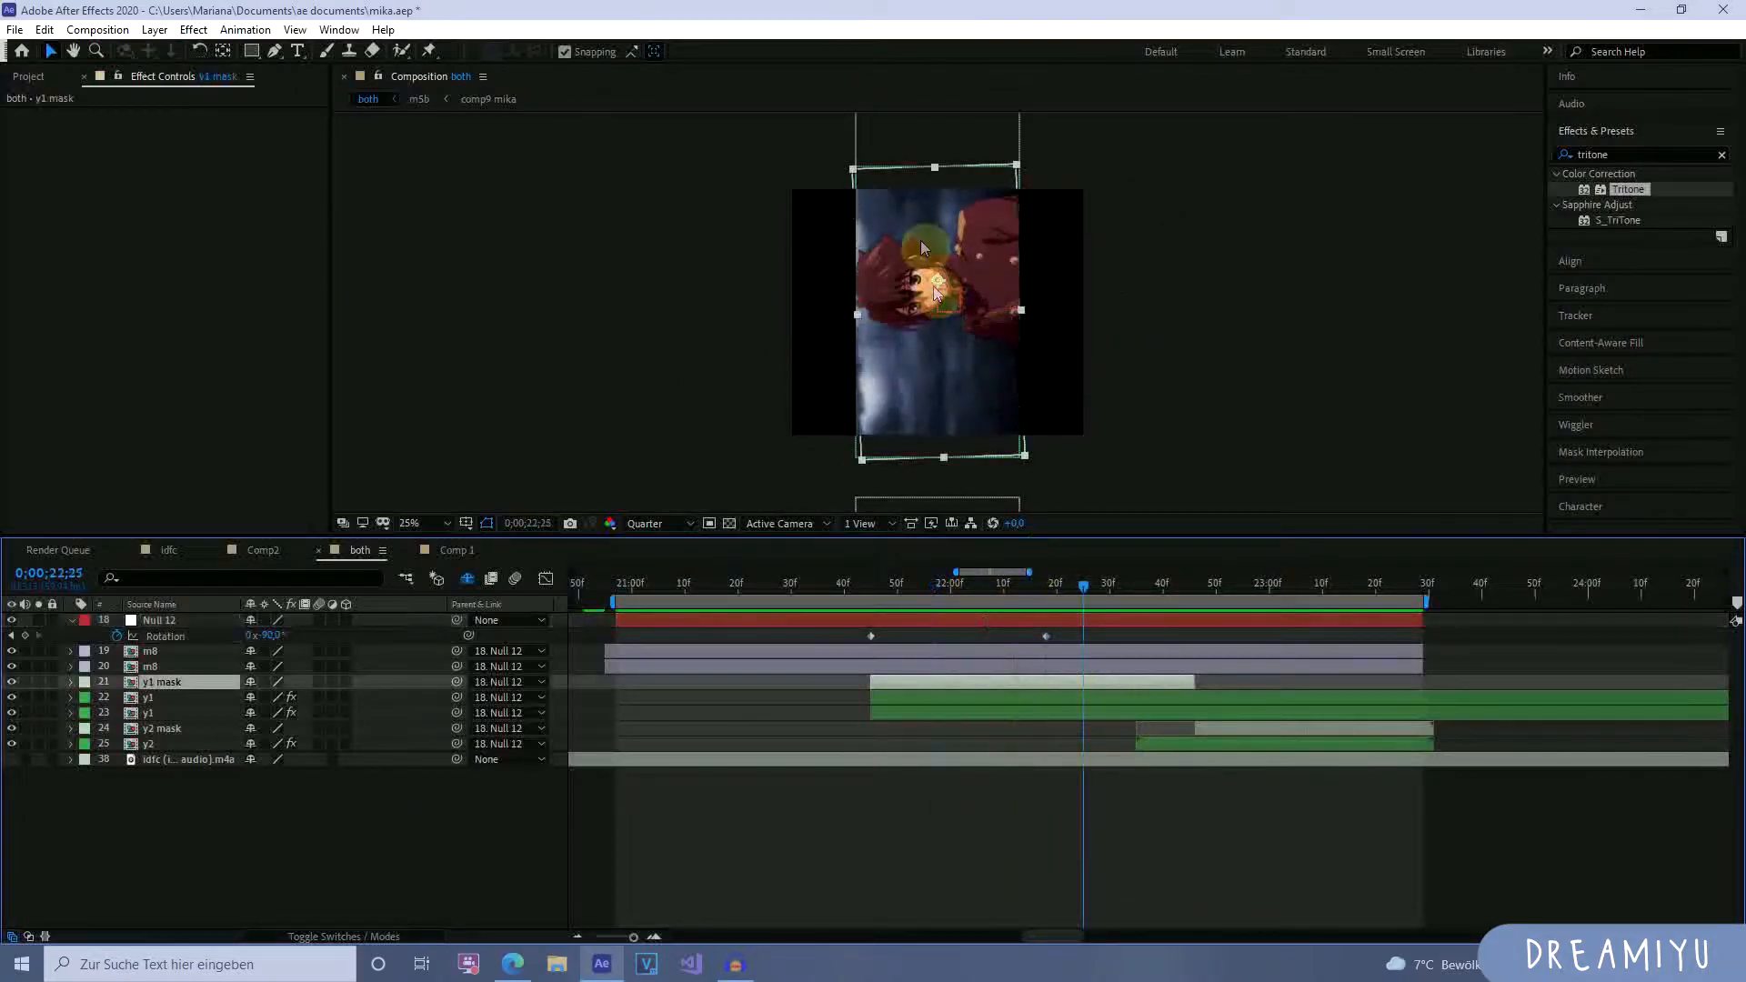
drag(1097, 600, 1095, 691)
shift+click(1175, 748)
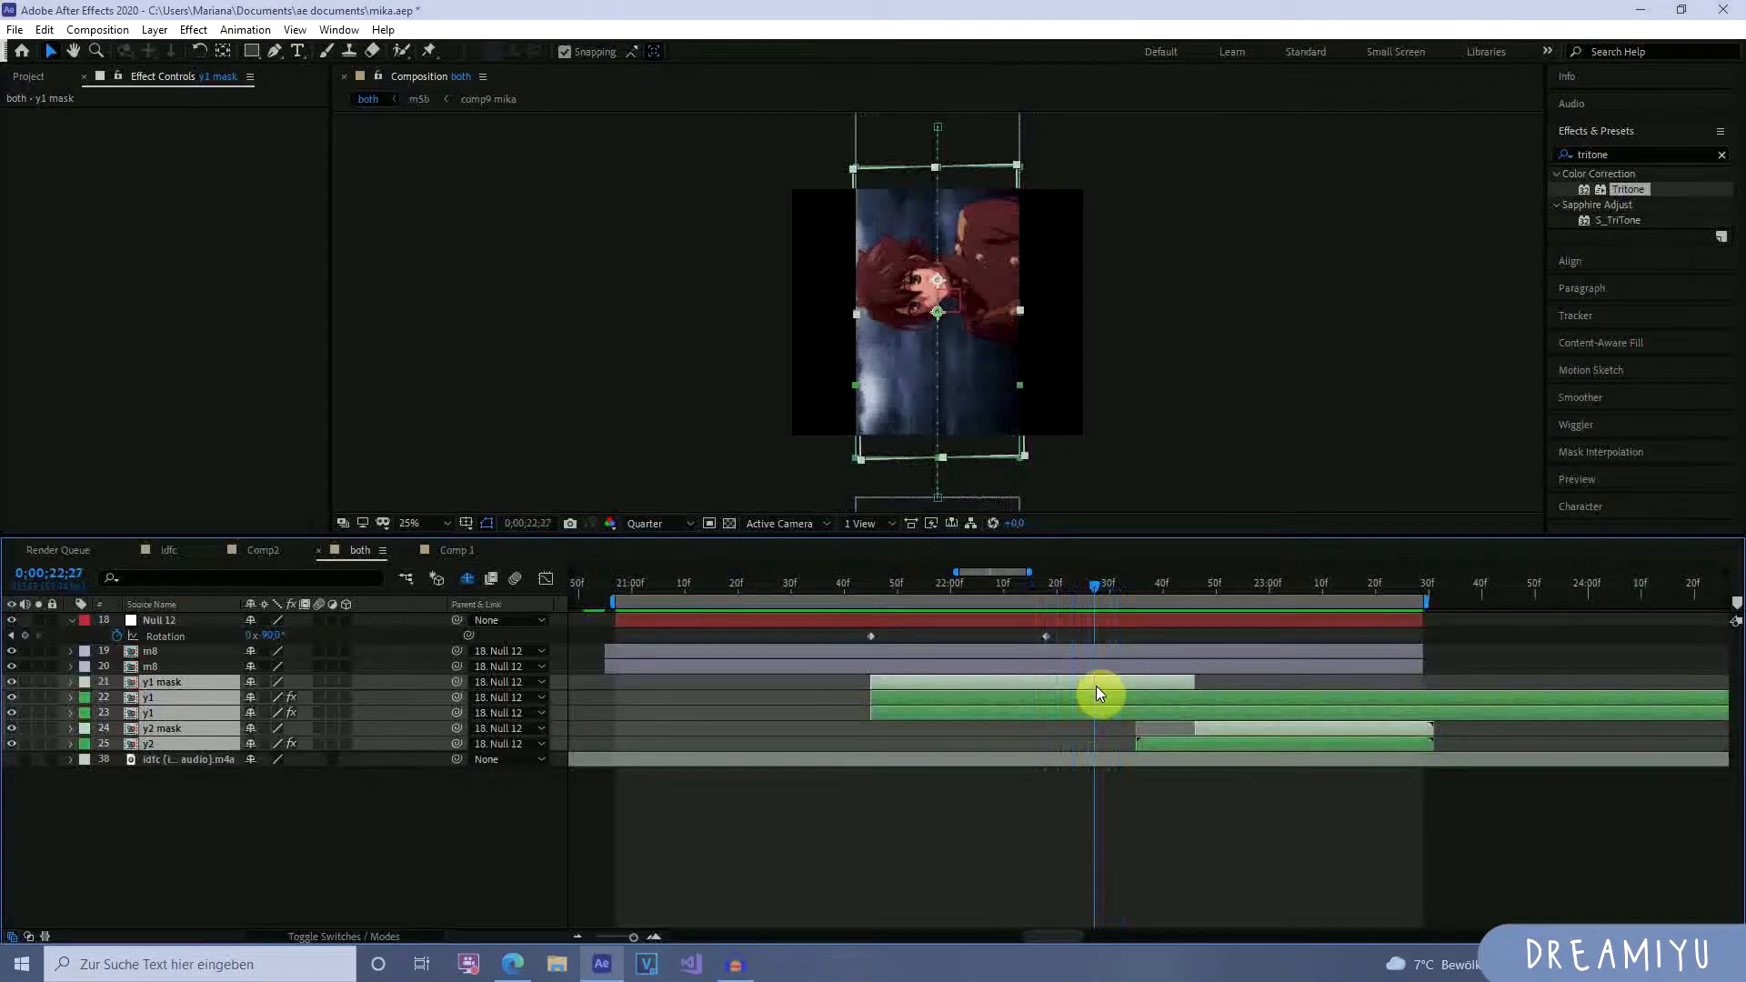
key(r)
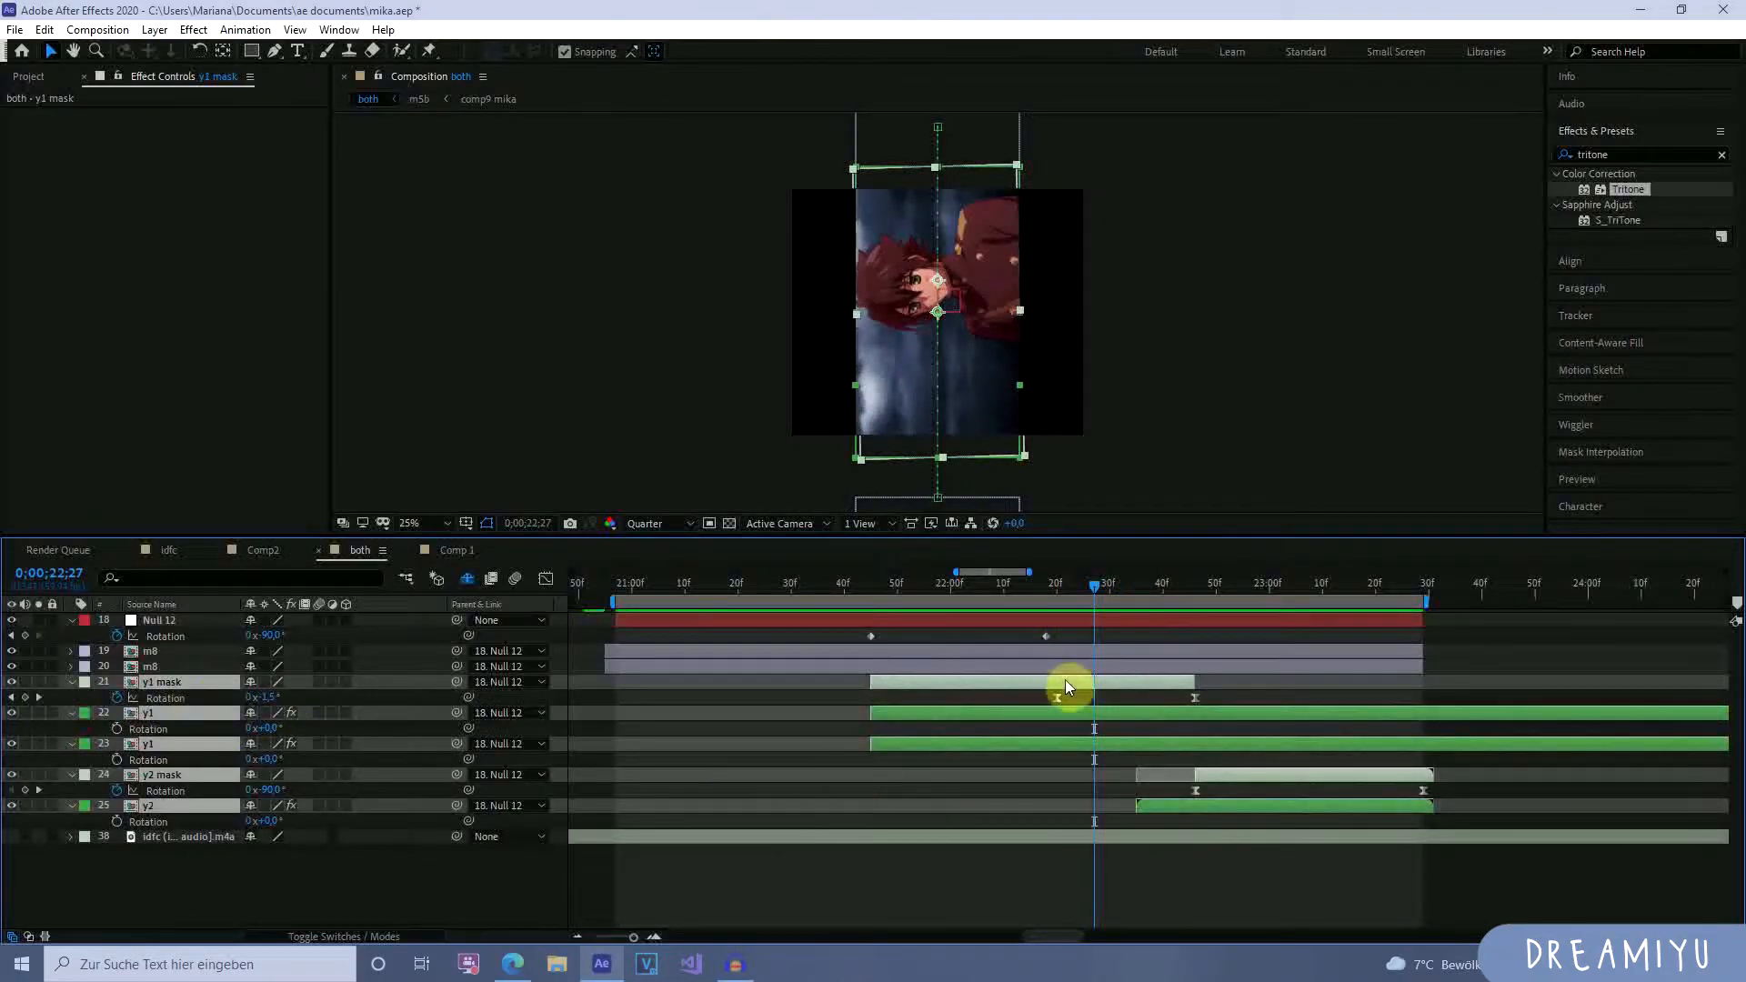
drag(1094, 584, 1057, 828)
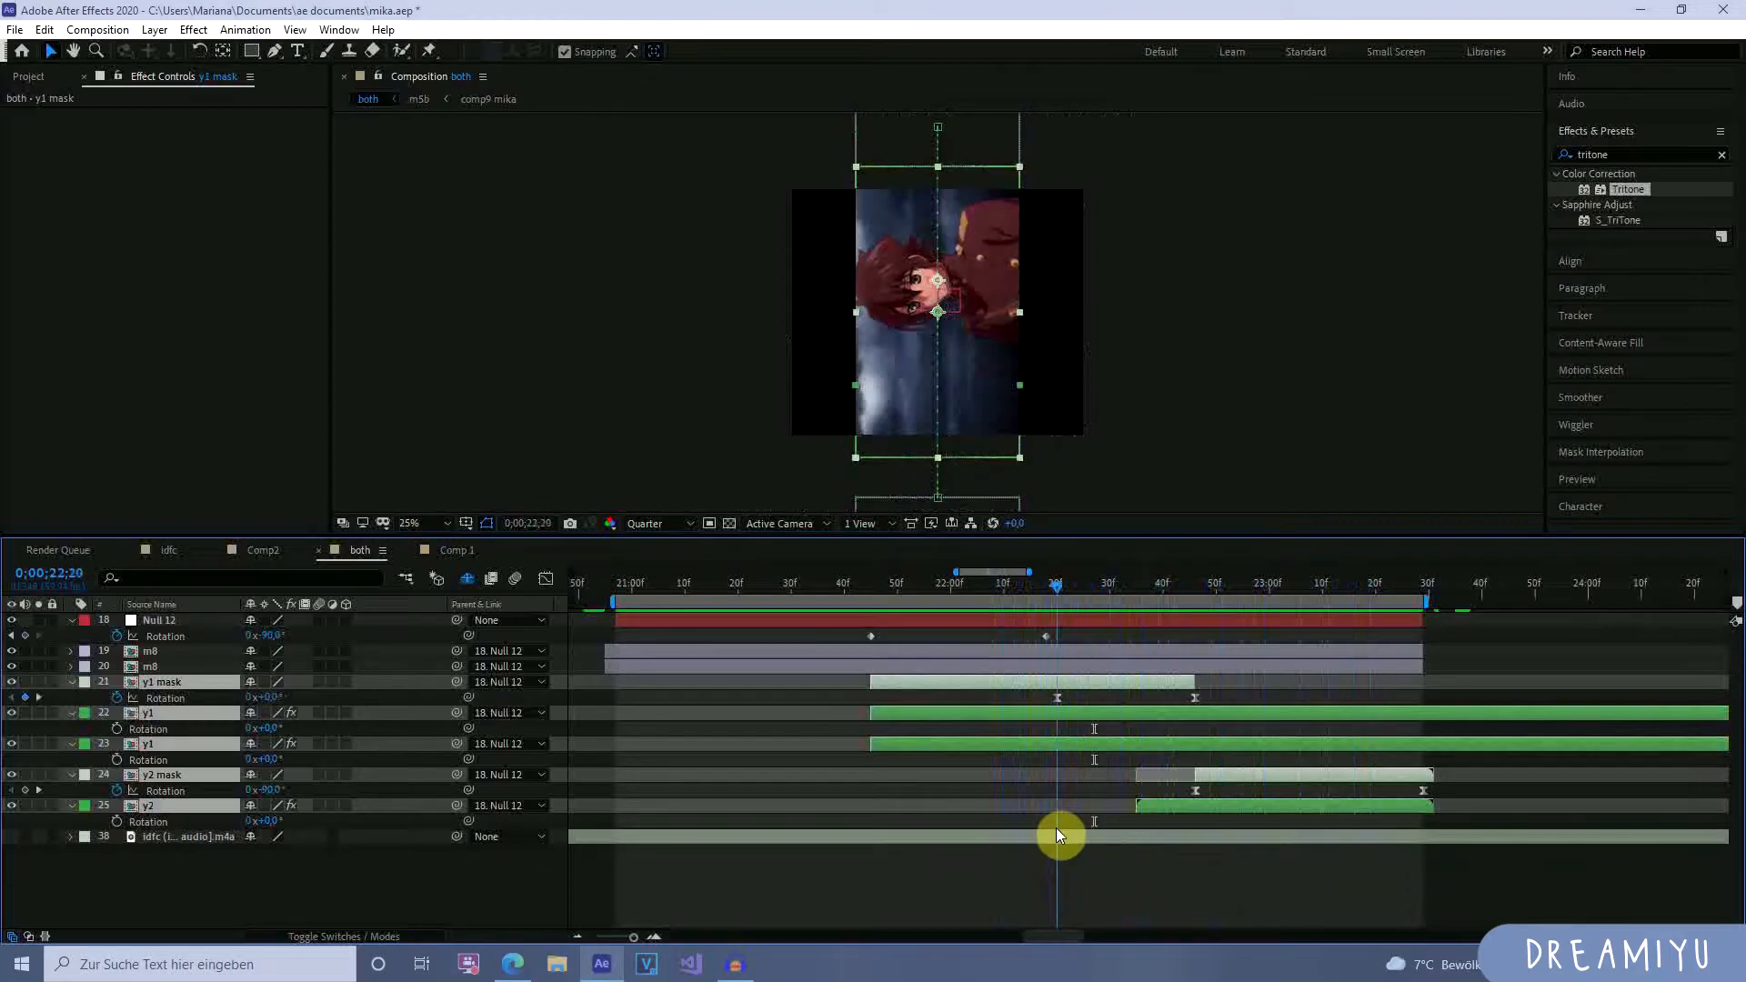
Set the rotation of both y1 background layers to 90°.
click(1089, 877)
click(1065, 713)
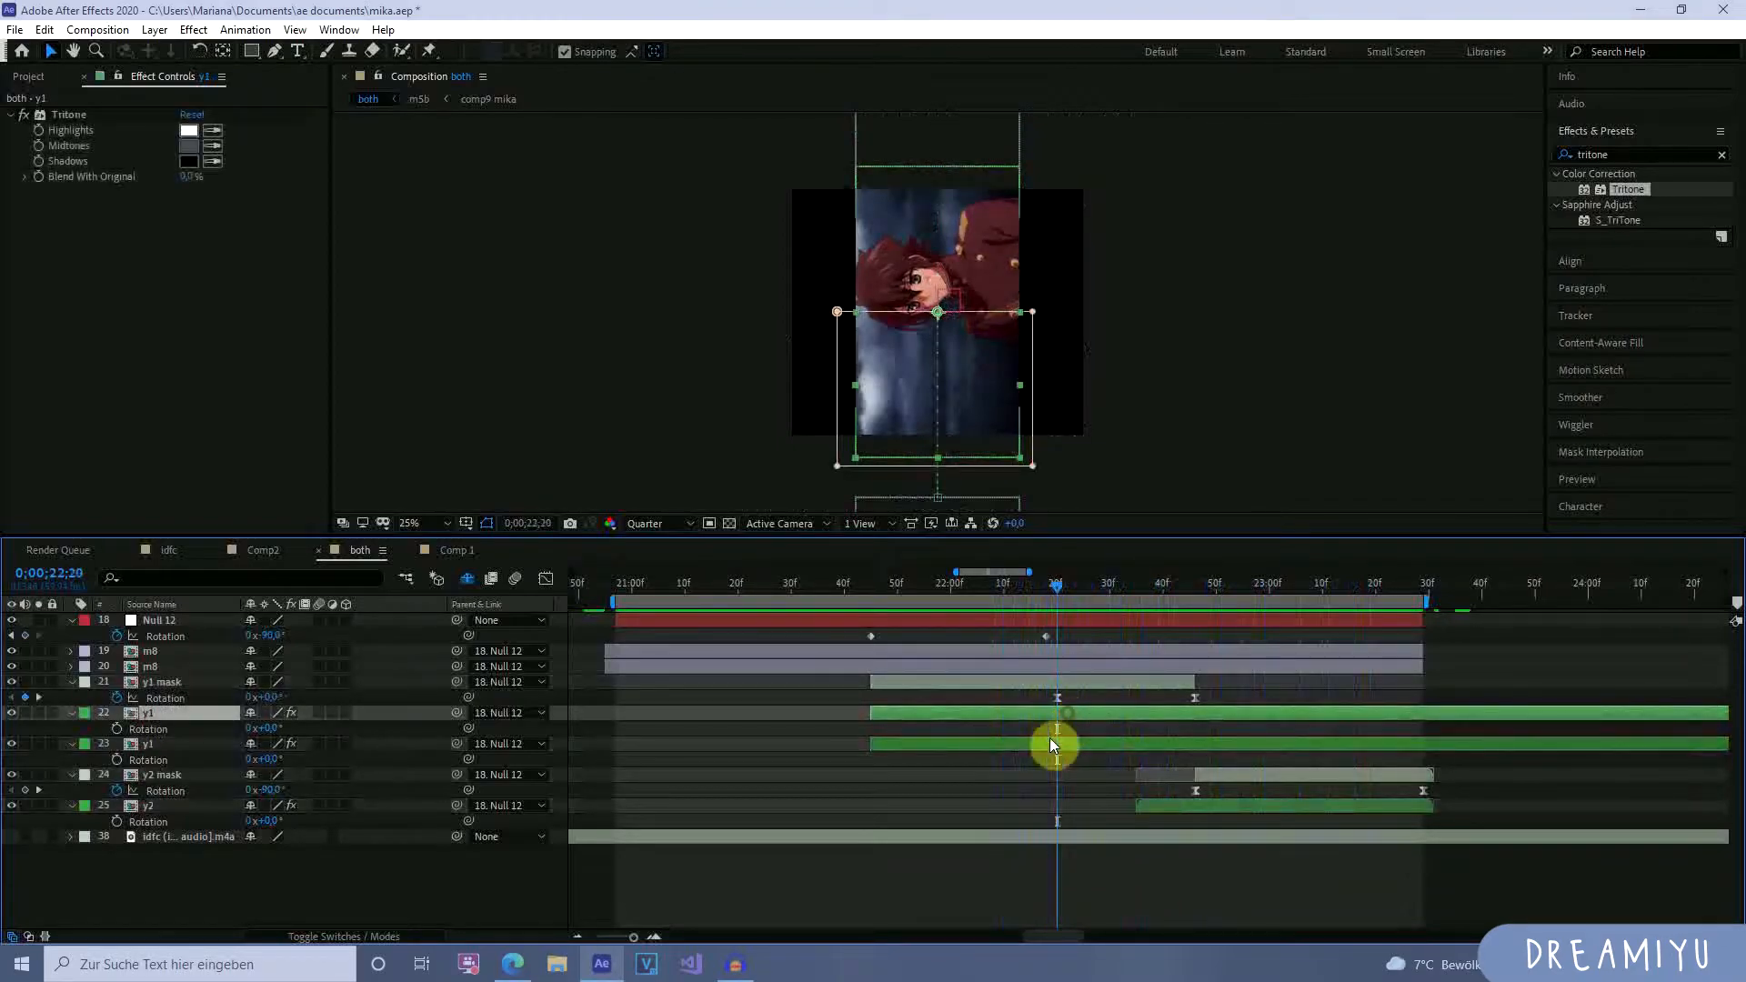
shift+click(1049, 745)
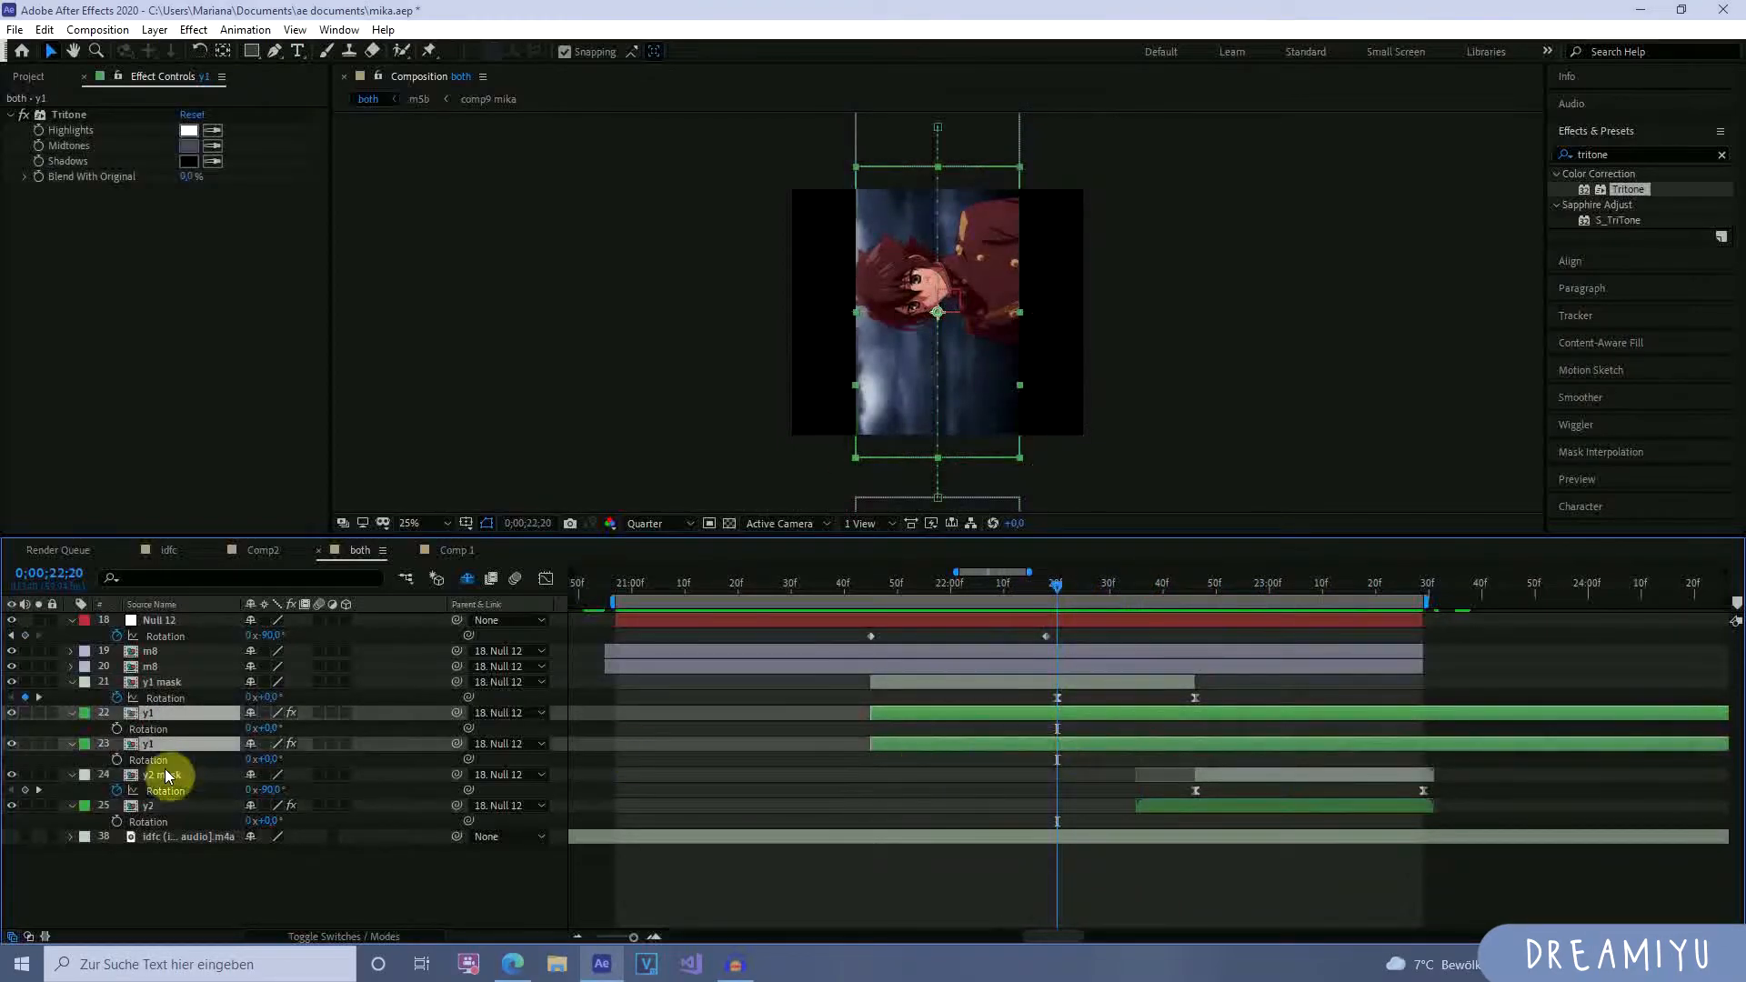
drag(264, 729, 360, 742)
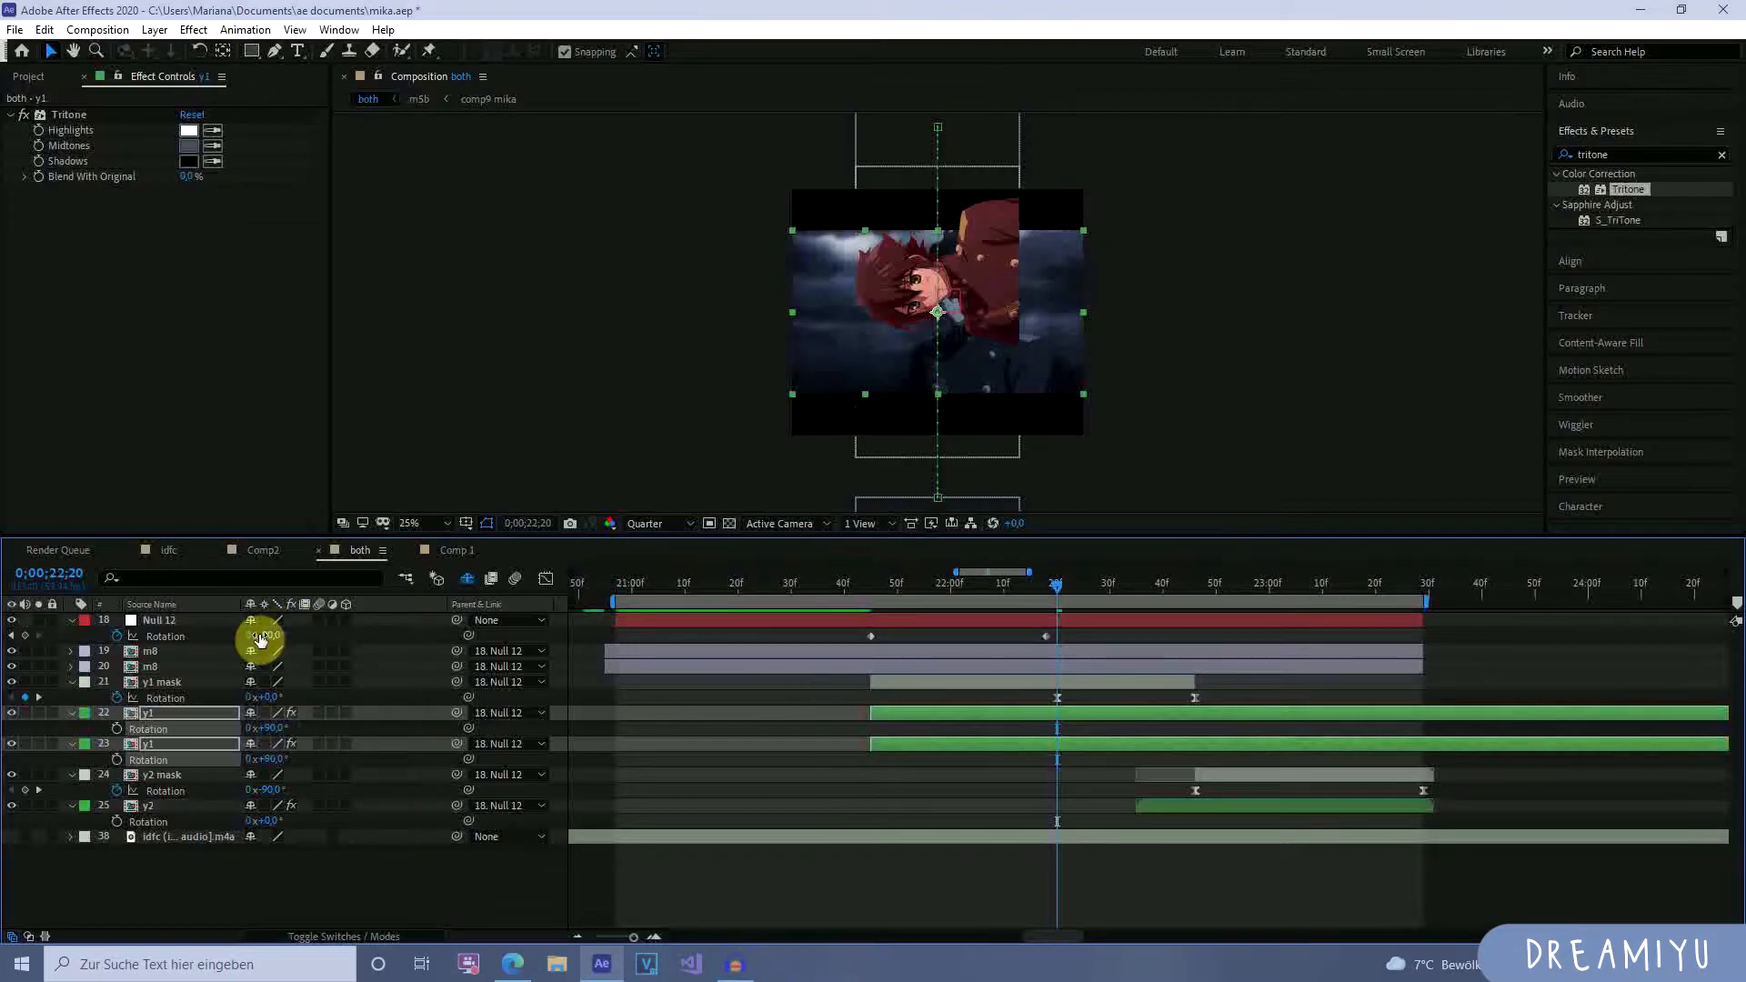
Examine the turned y1 halves around 0;00;22;37 and check the masks of both y1 layers.
drag(1057, 591, 1146, 745)
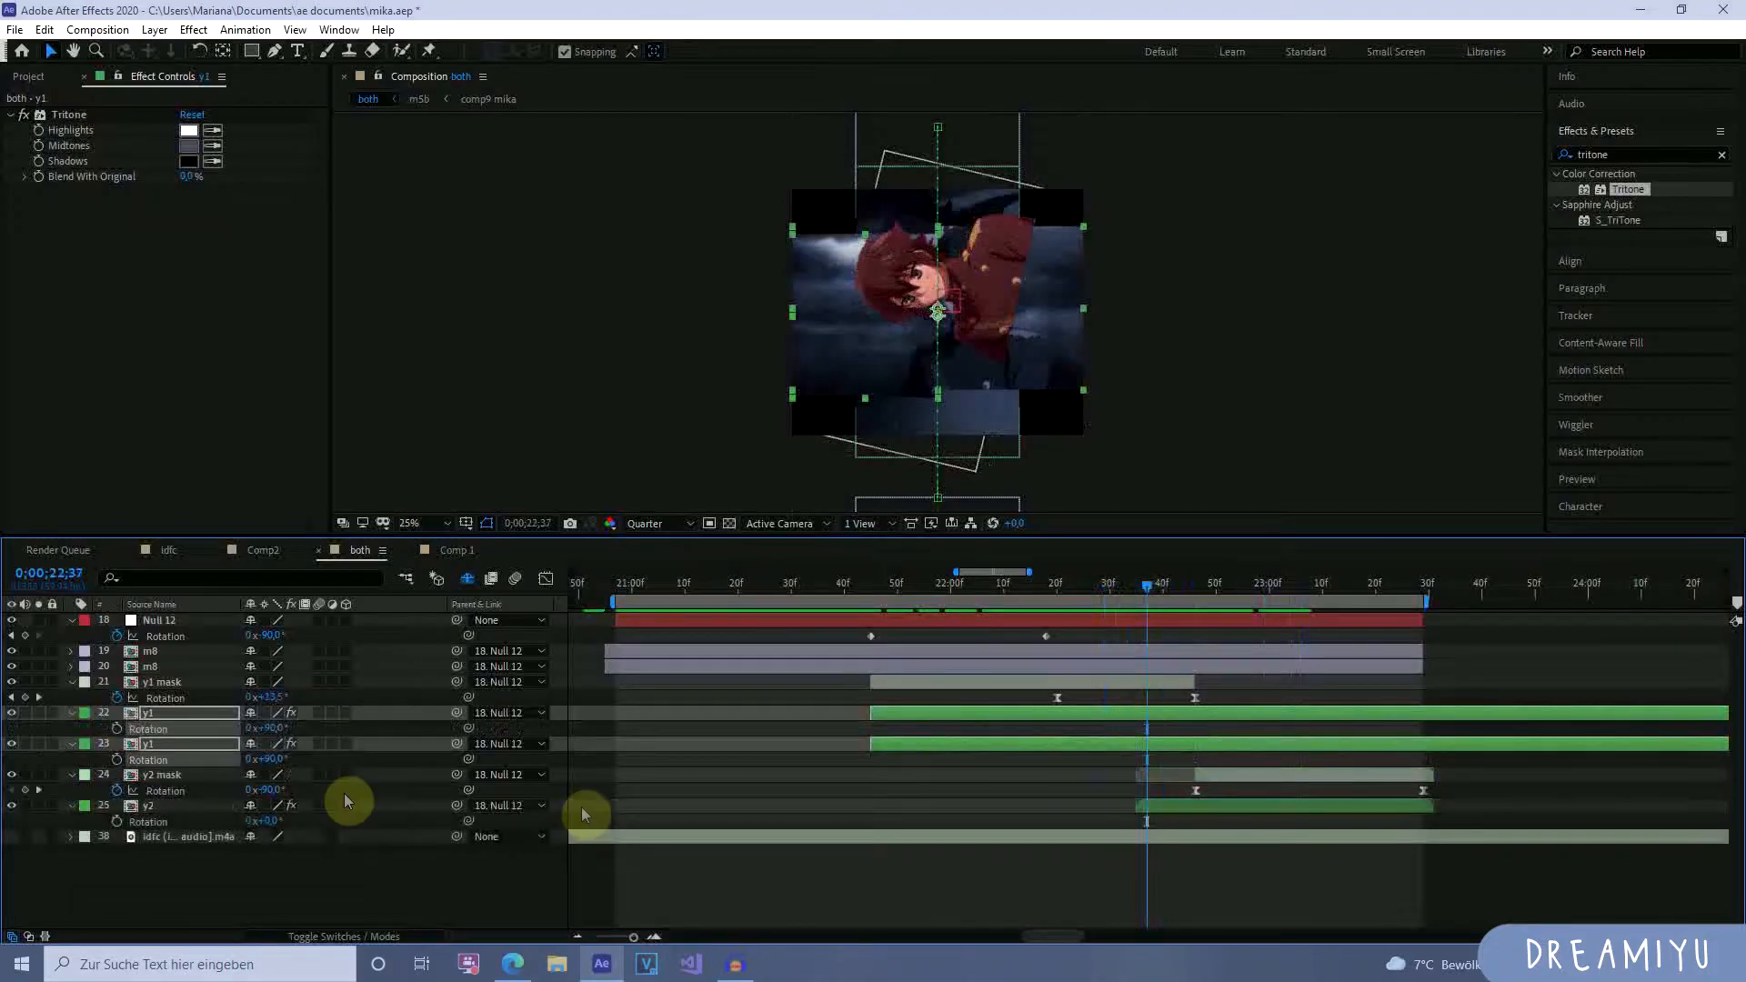
key(m)
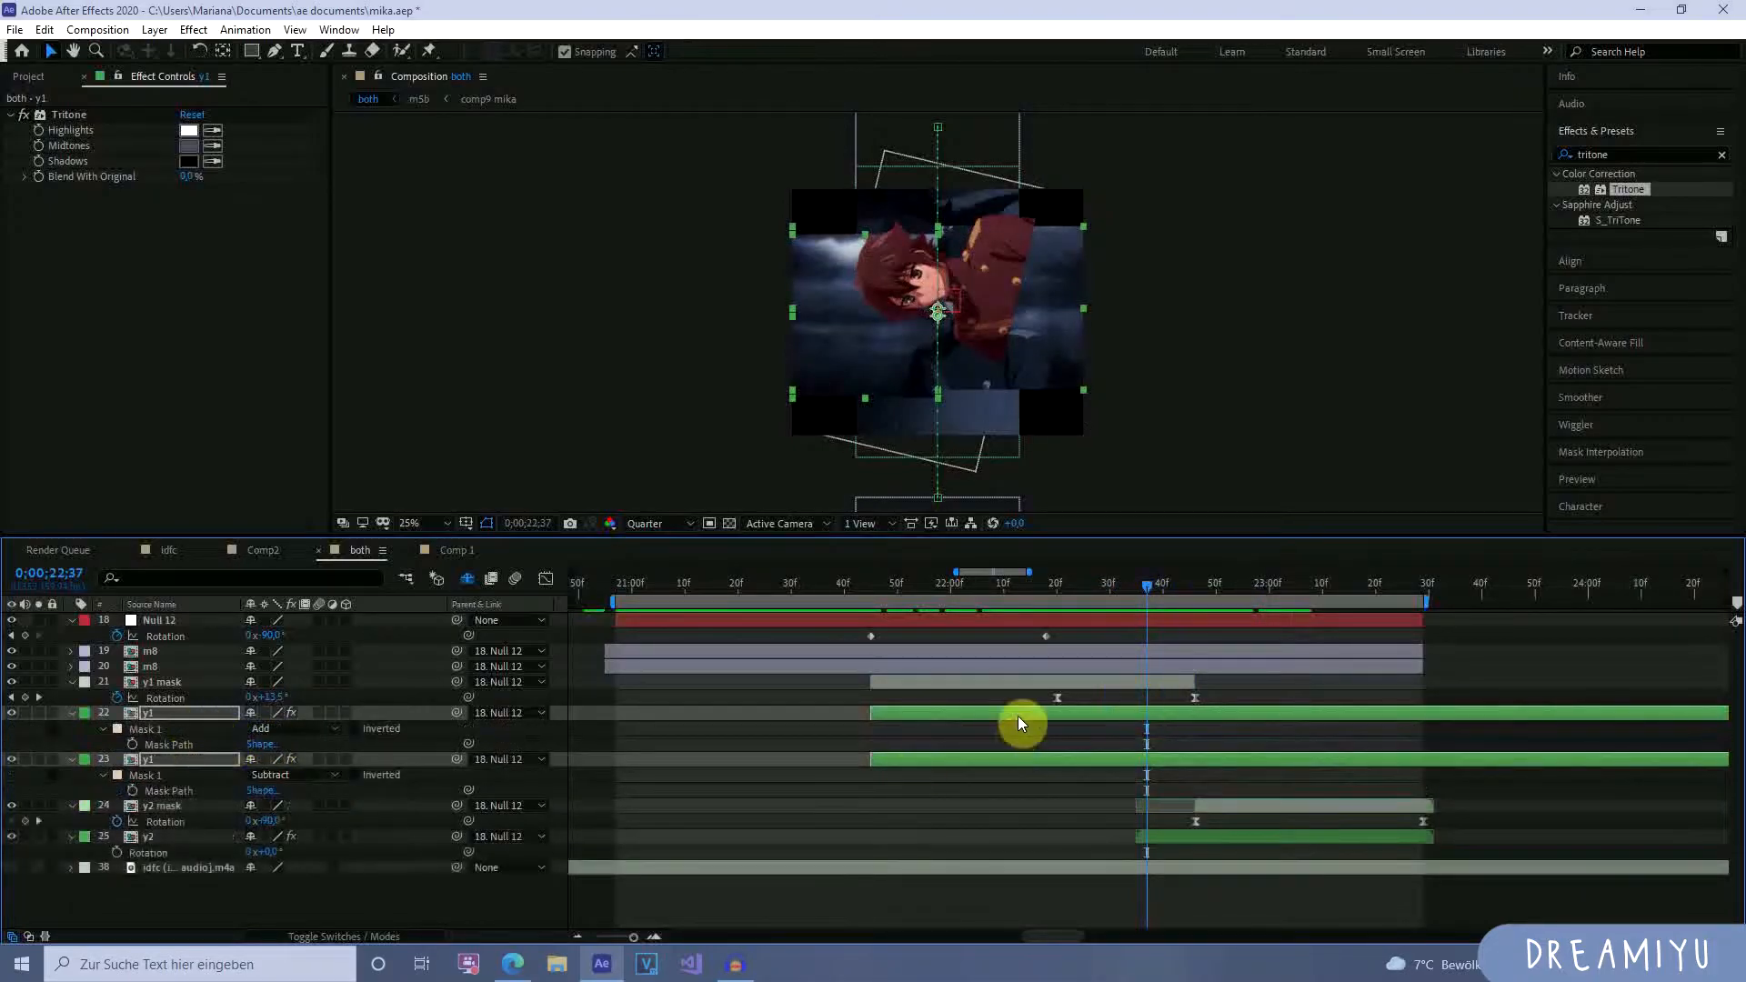
click(1187, 739)
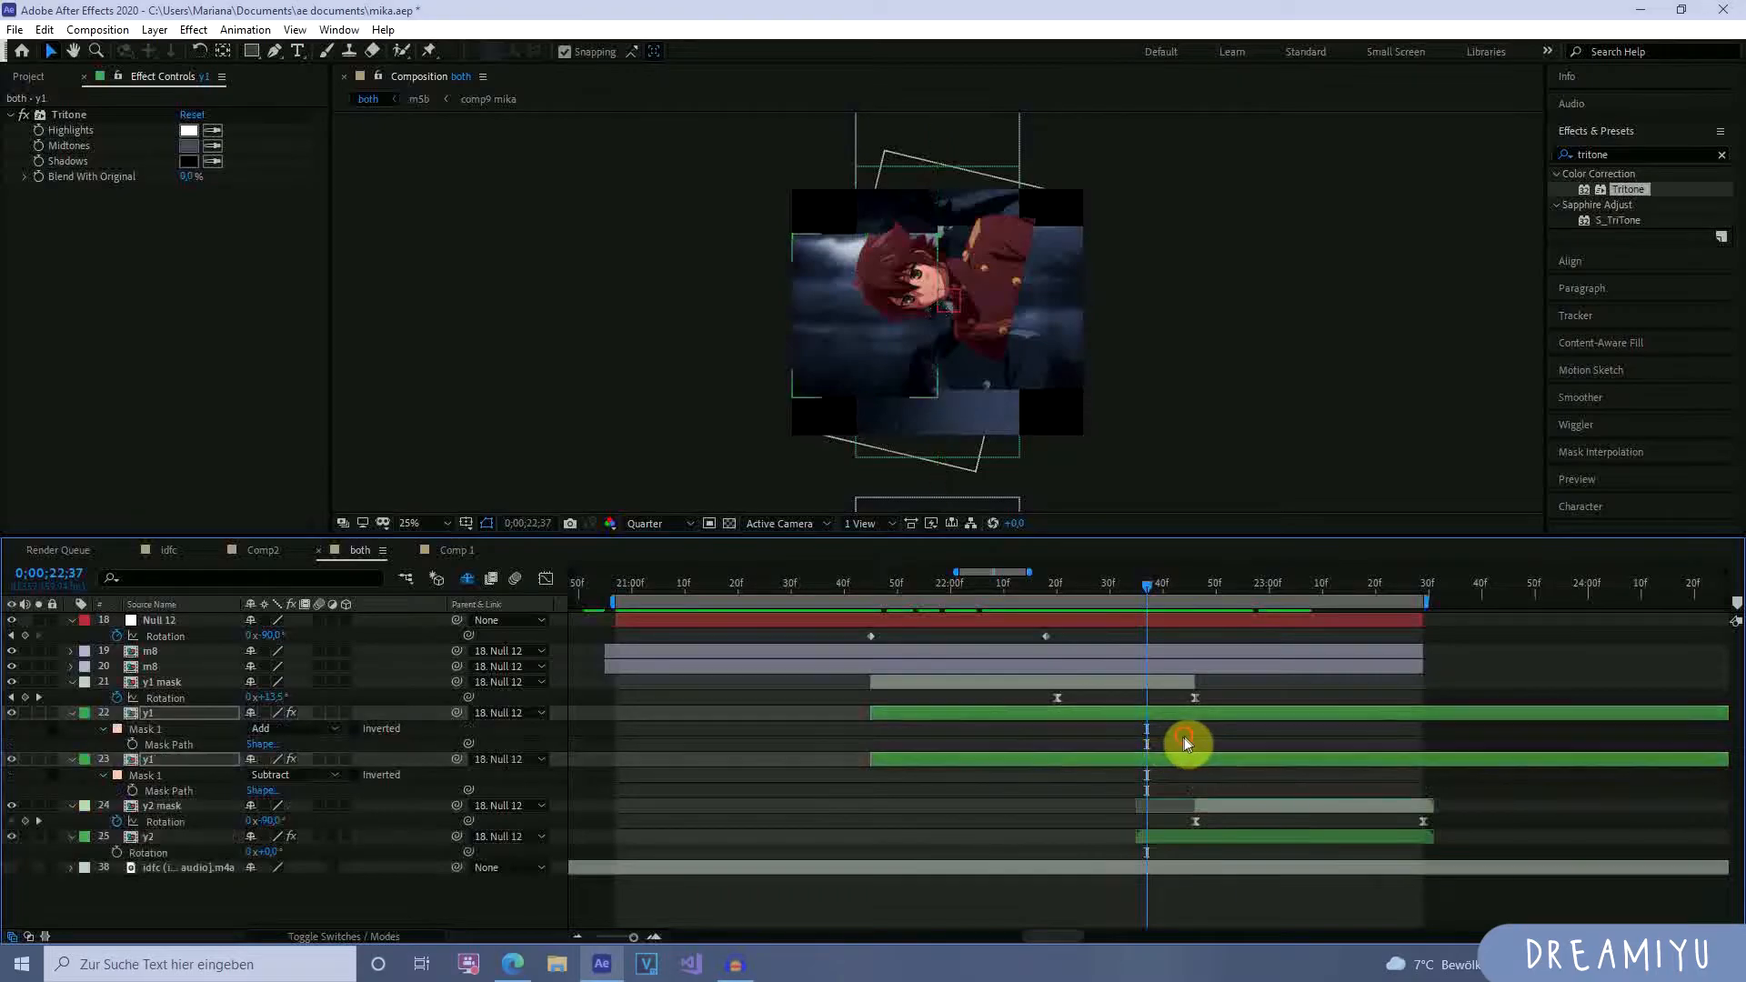
click(1171, 715)
Reveal the position of both y1 layers and delete their second position keyframes at 0;00;22;58.
drag(1146, 589, 1132, 657)
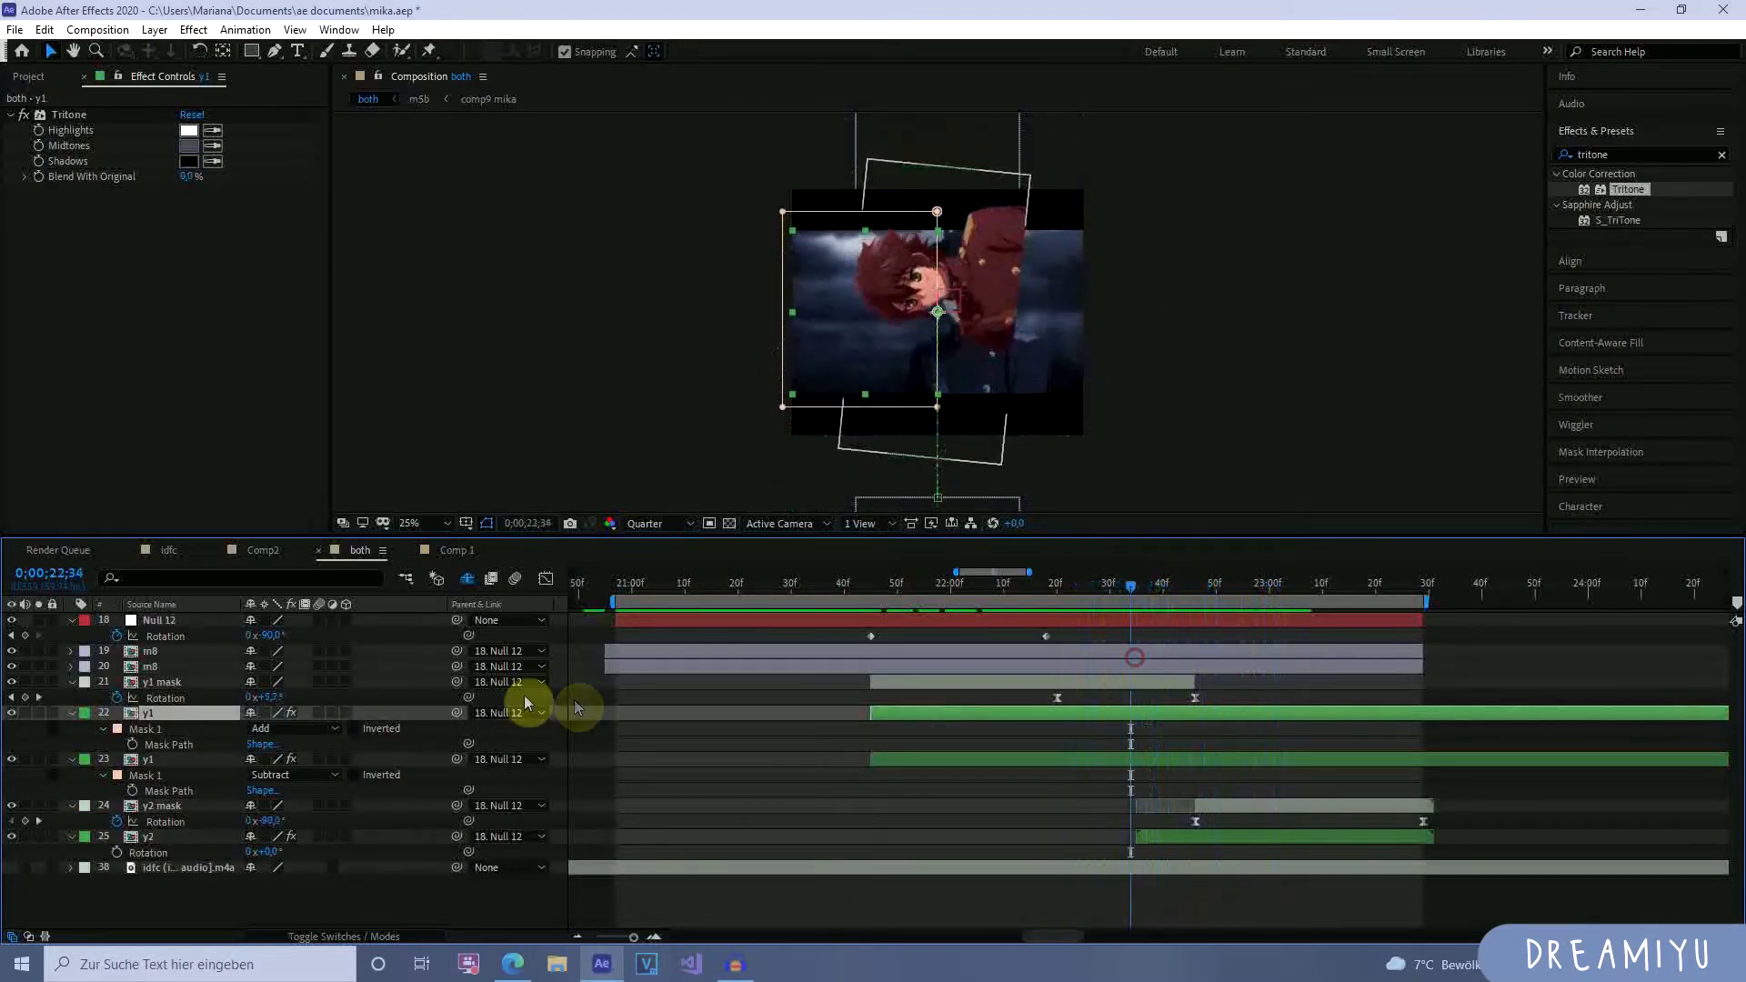
shift+click(1139, 761)
key(p)
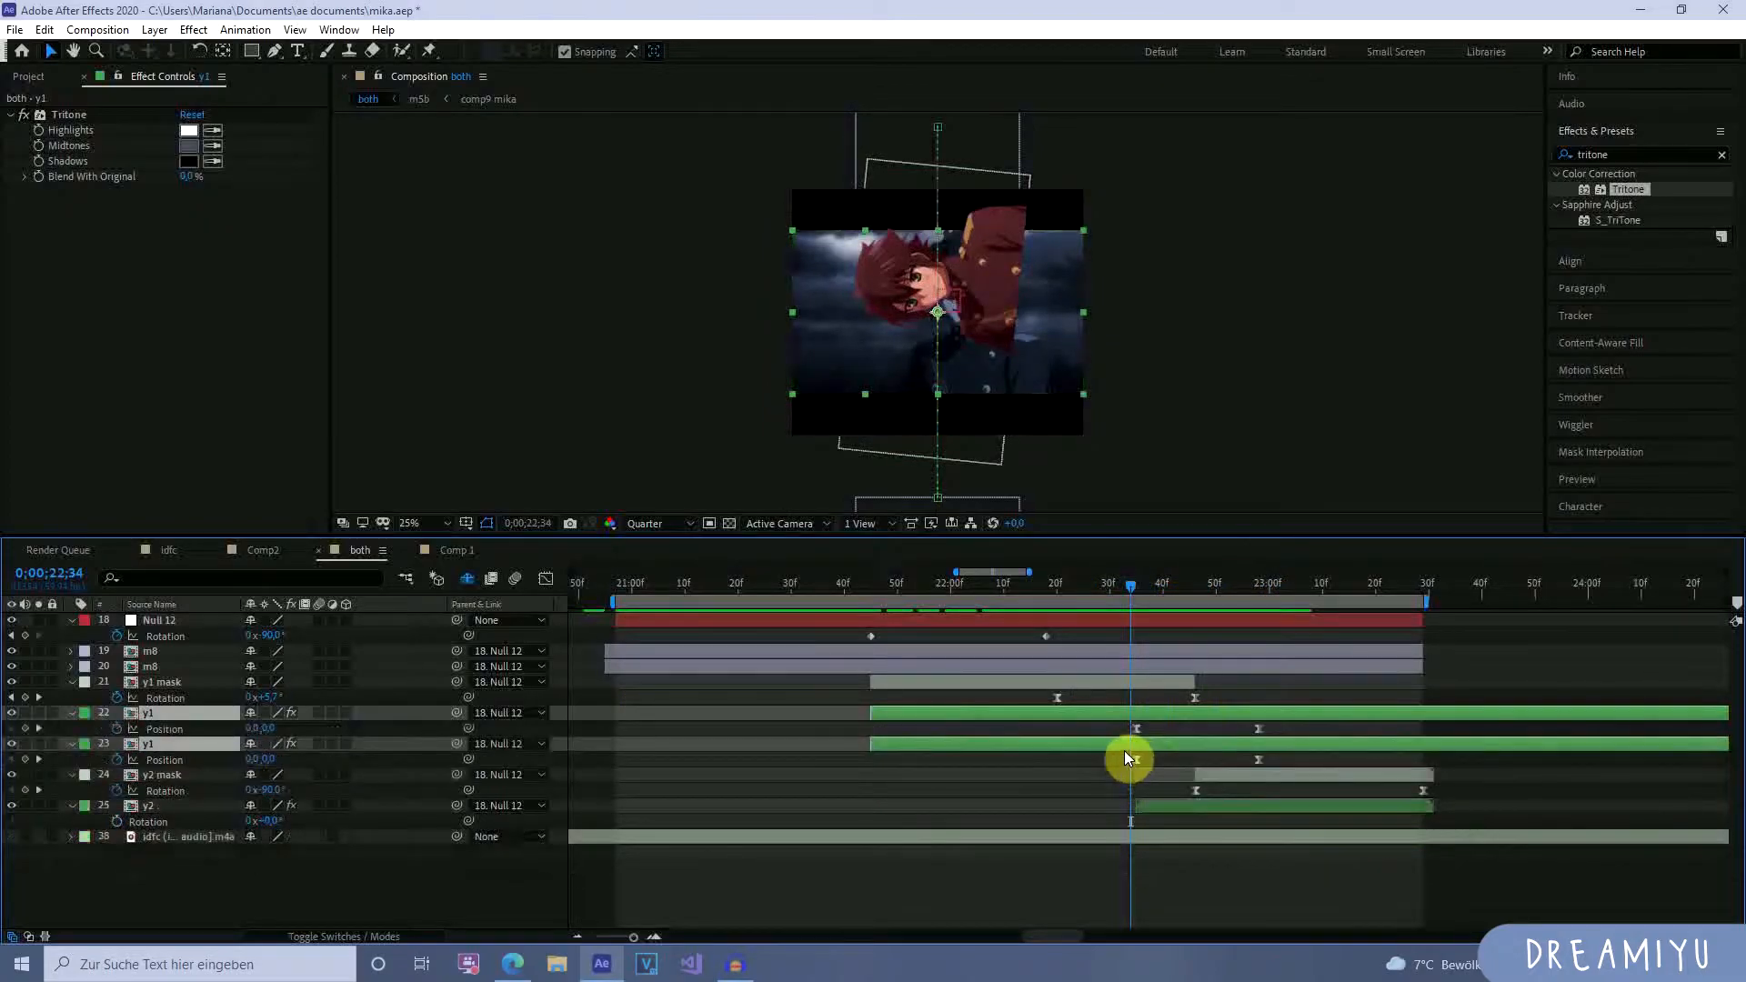
drag(1127, 583, 1252, 744)
click(1260, 729)
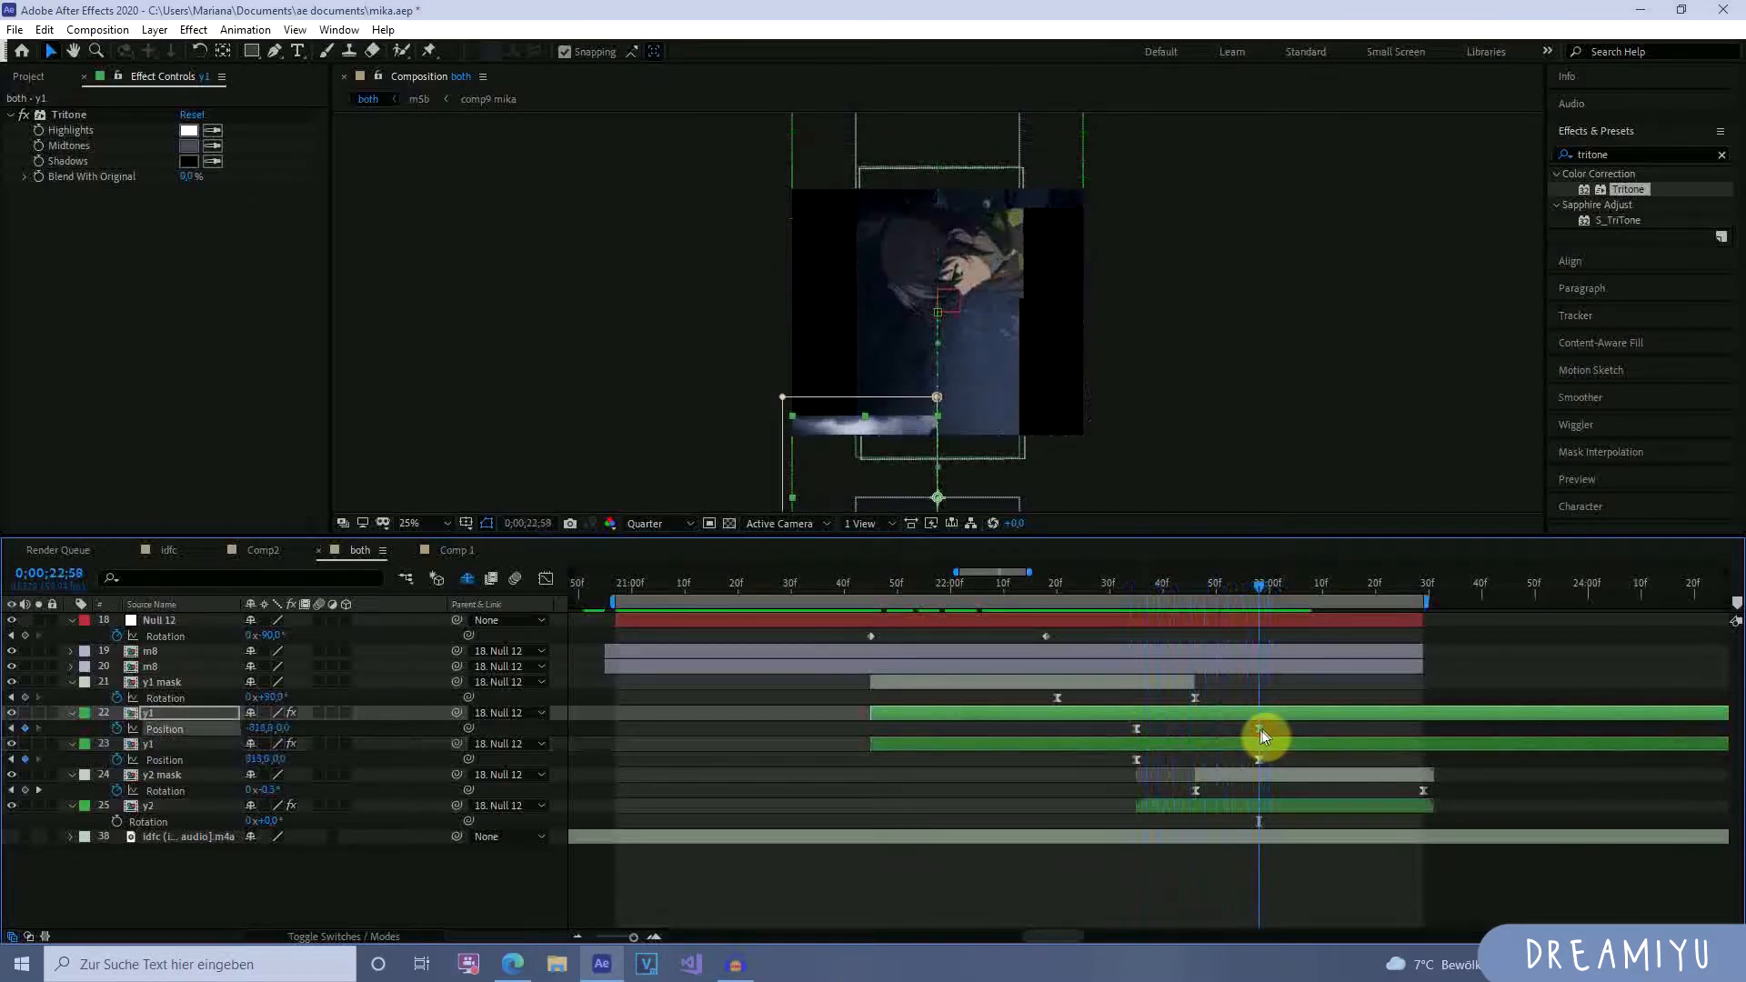
key(Delete)
click(1258, 760)
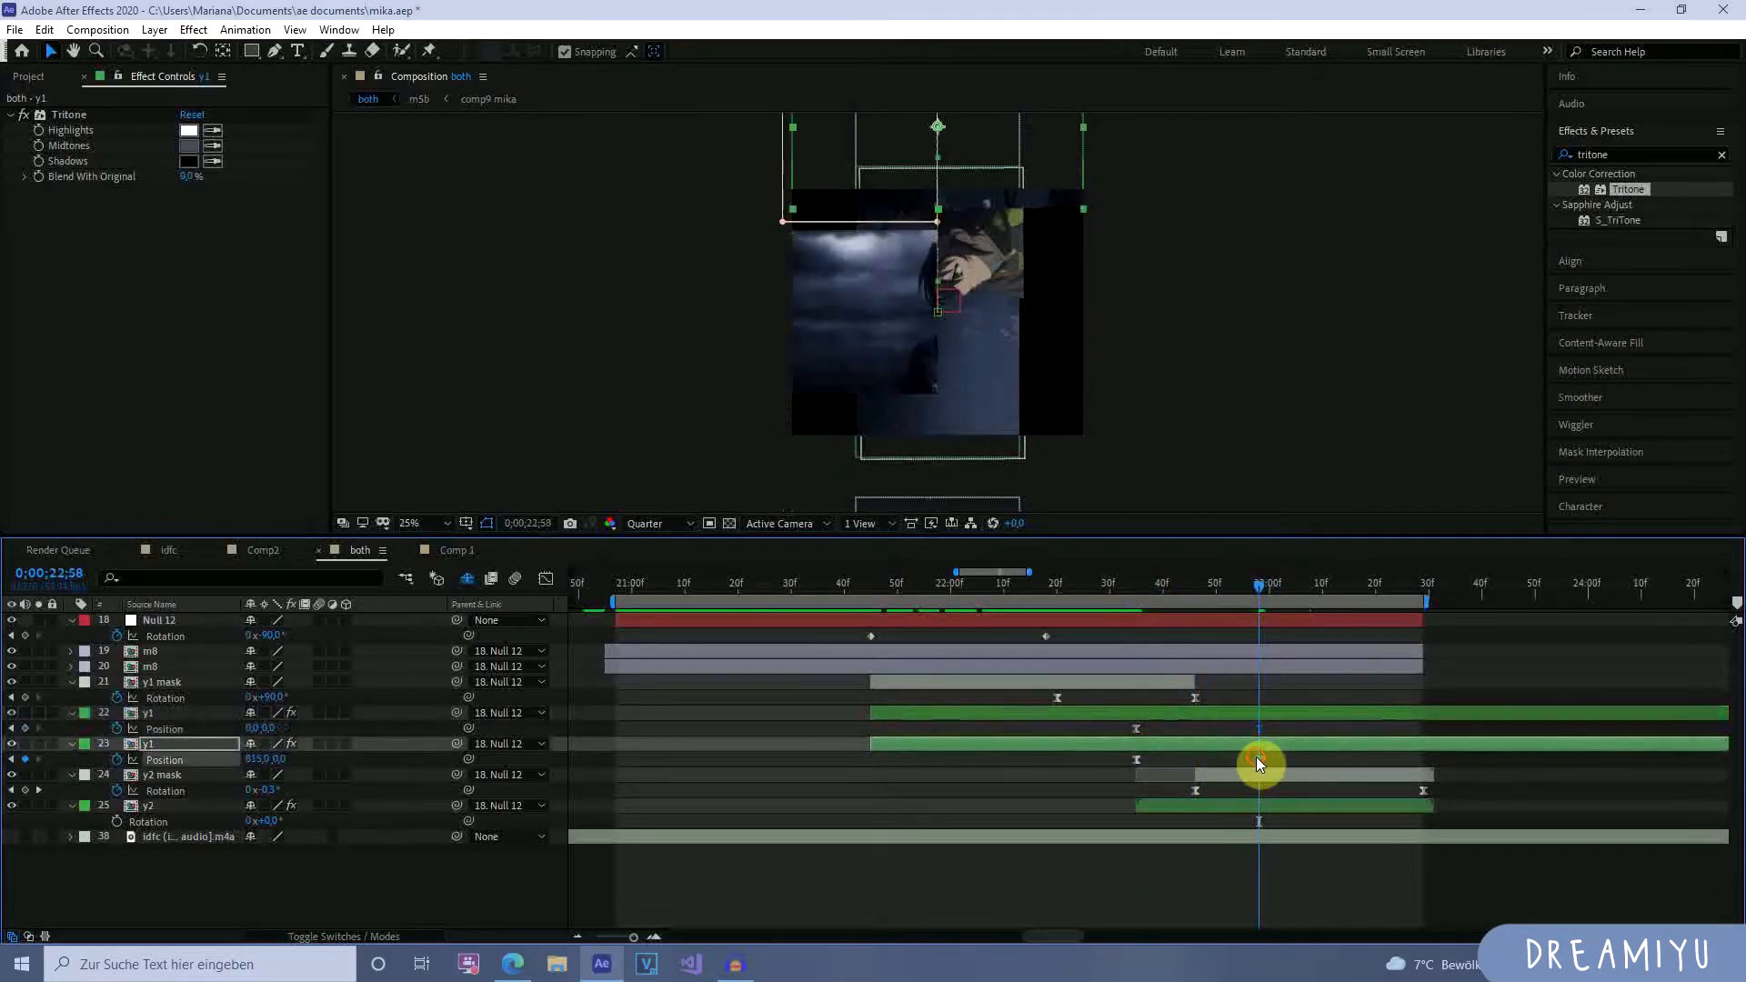
key(Delete)
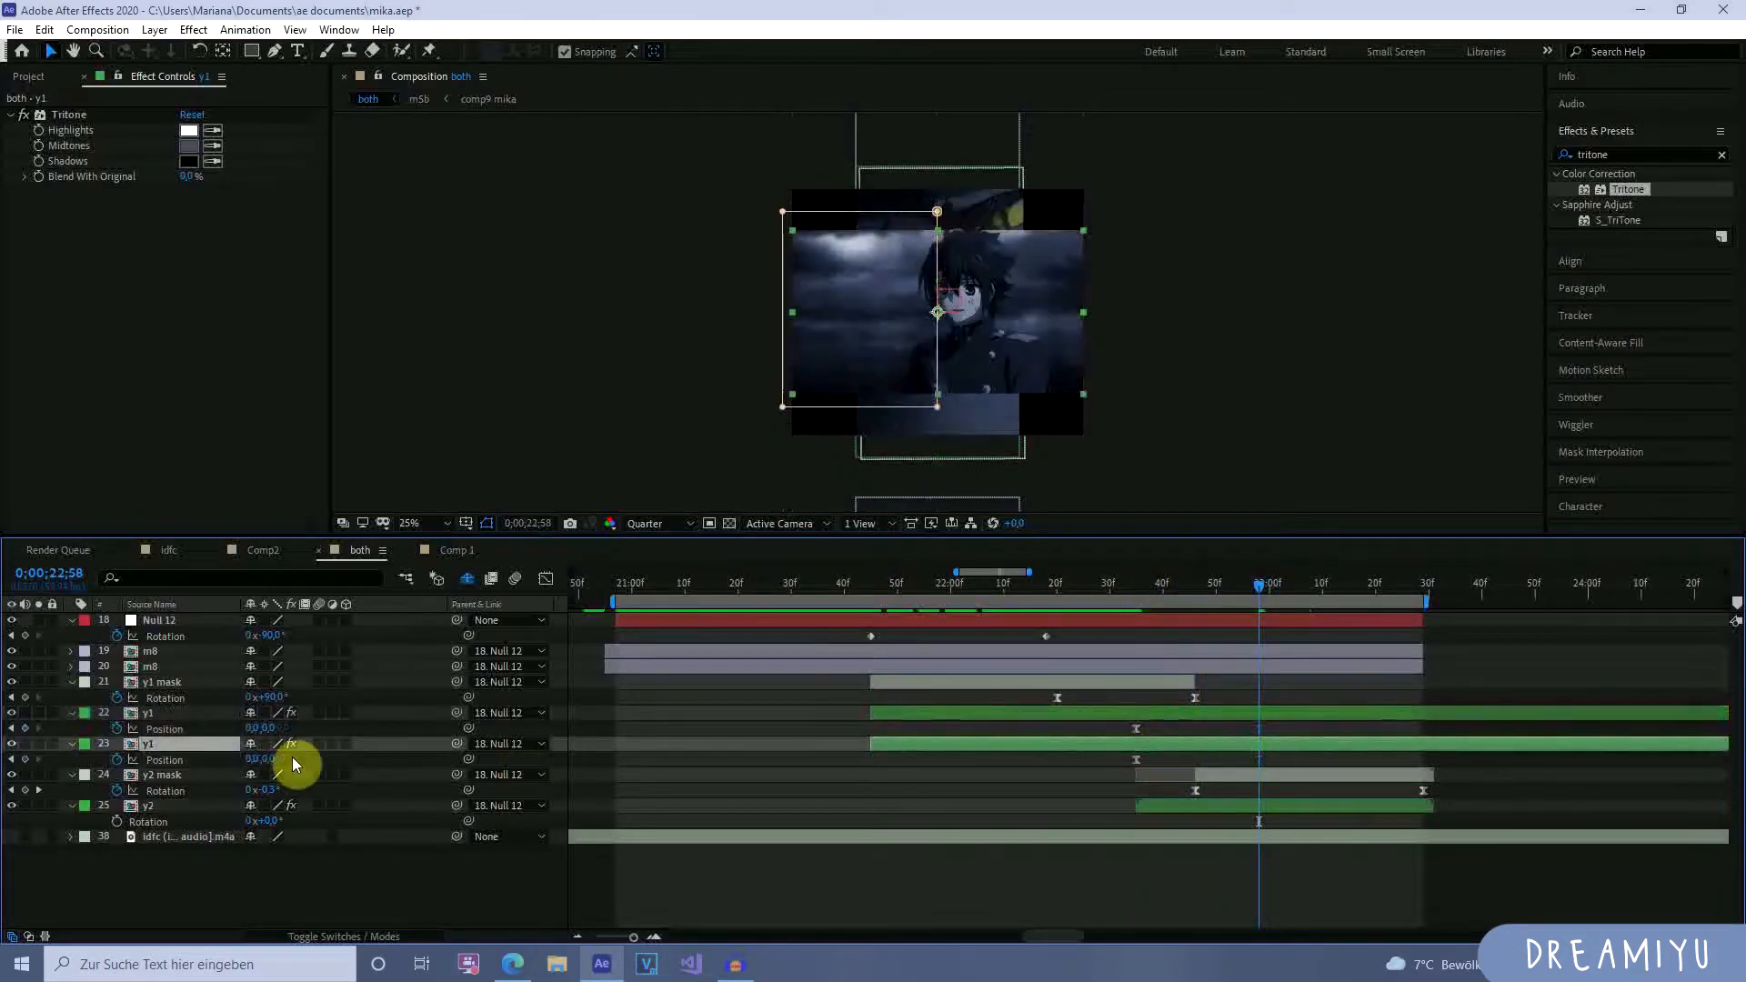
Add new position keyframes to both y1 layers at 0;00;22;58 and offset their Y positions so the halves slide apart horizontally.
click(24, 729)
click(25, 760)
drag(253, 730, 234, 729)
key(ctrl+z)
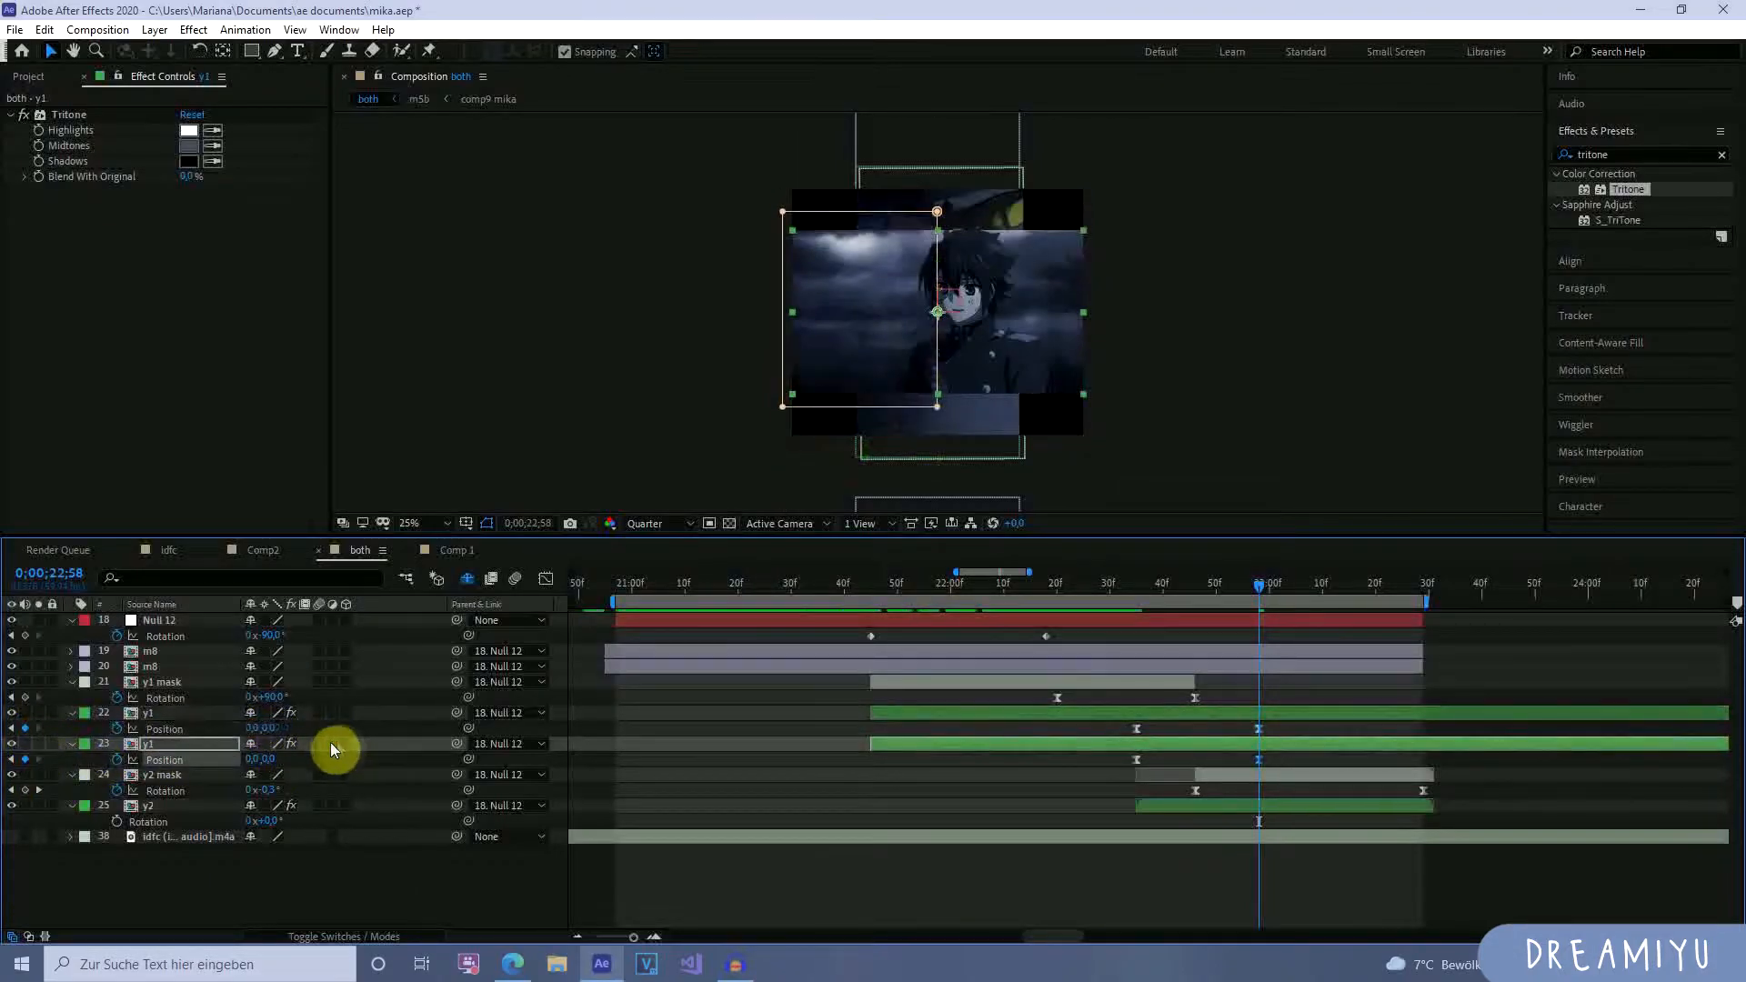
drag(266, 729, 7, 735)
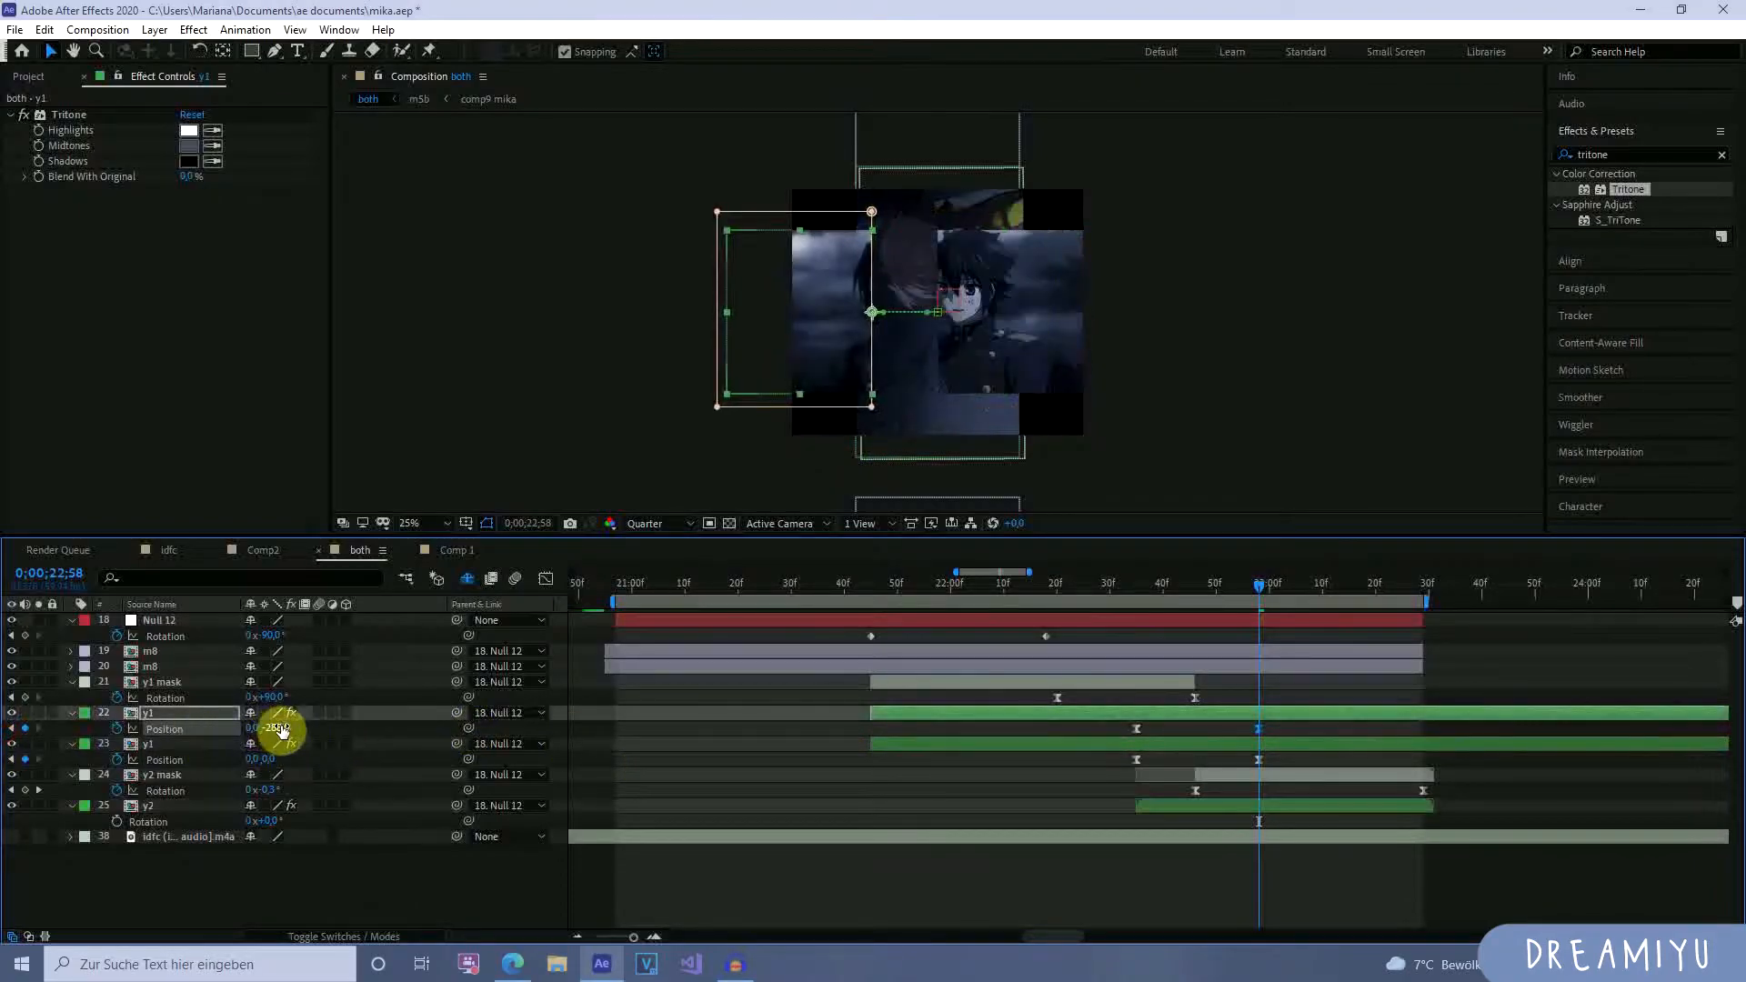
drag(279, 729, 7, 736)
drag(282, 728, 909, 799)
Preview the y1 halves sliding apart, check the frame at 0;00;21;52 and select the first m8 layer.
key(space)
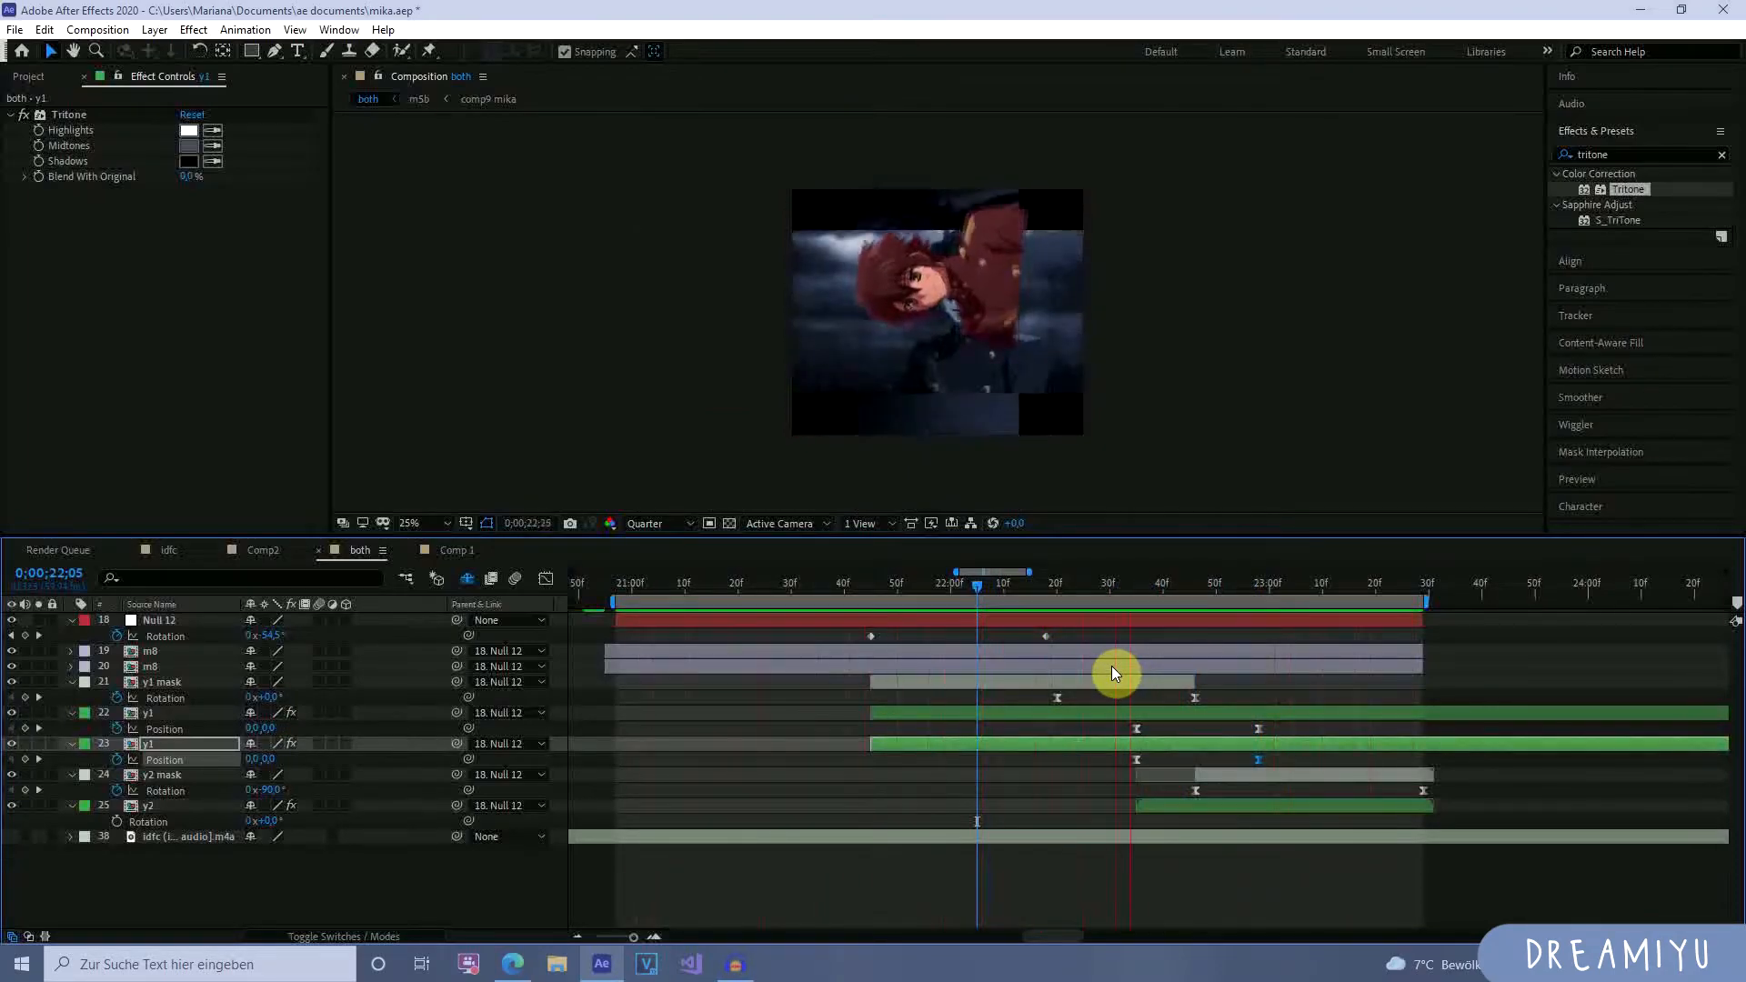
key(space)
click(932, 582)
drag(933, 586, 909, 654)
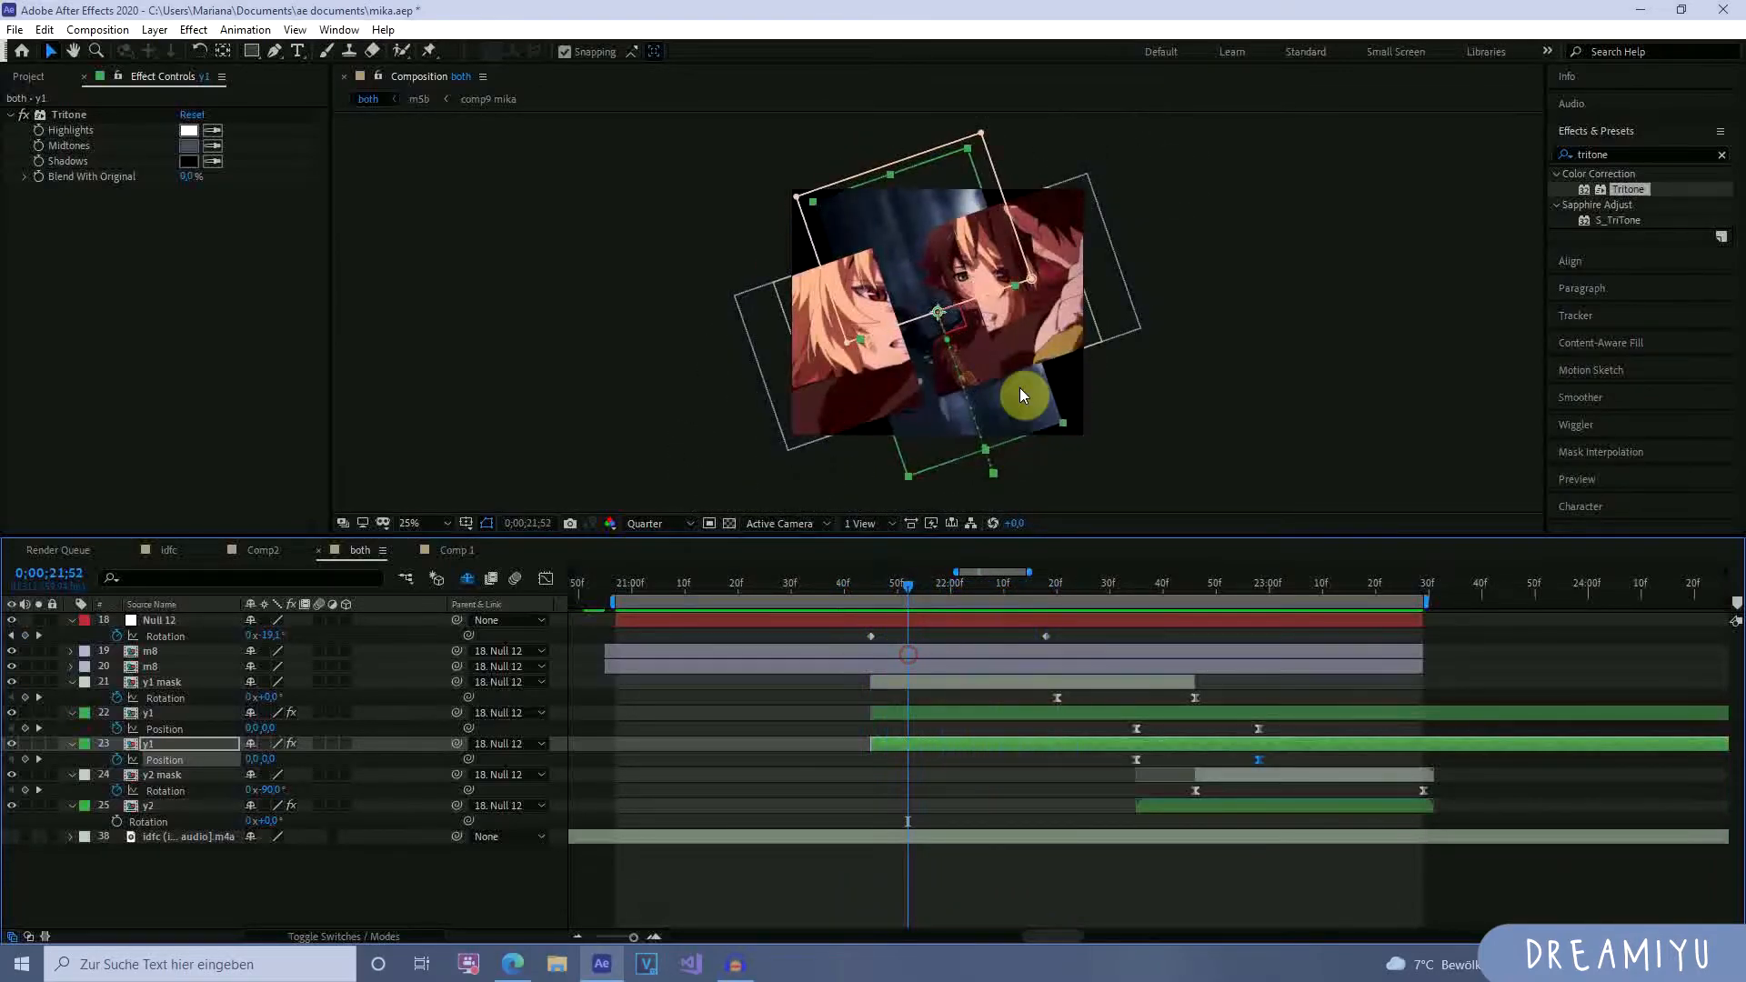
click(974, 652)
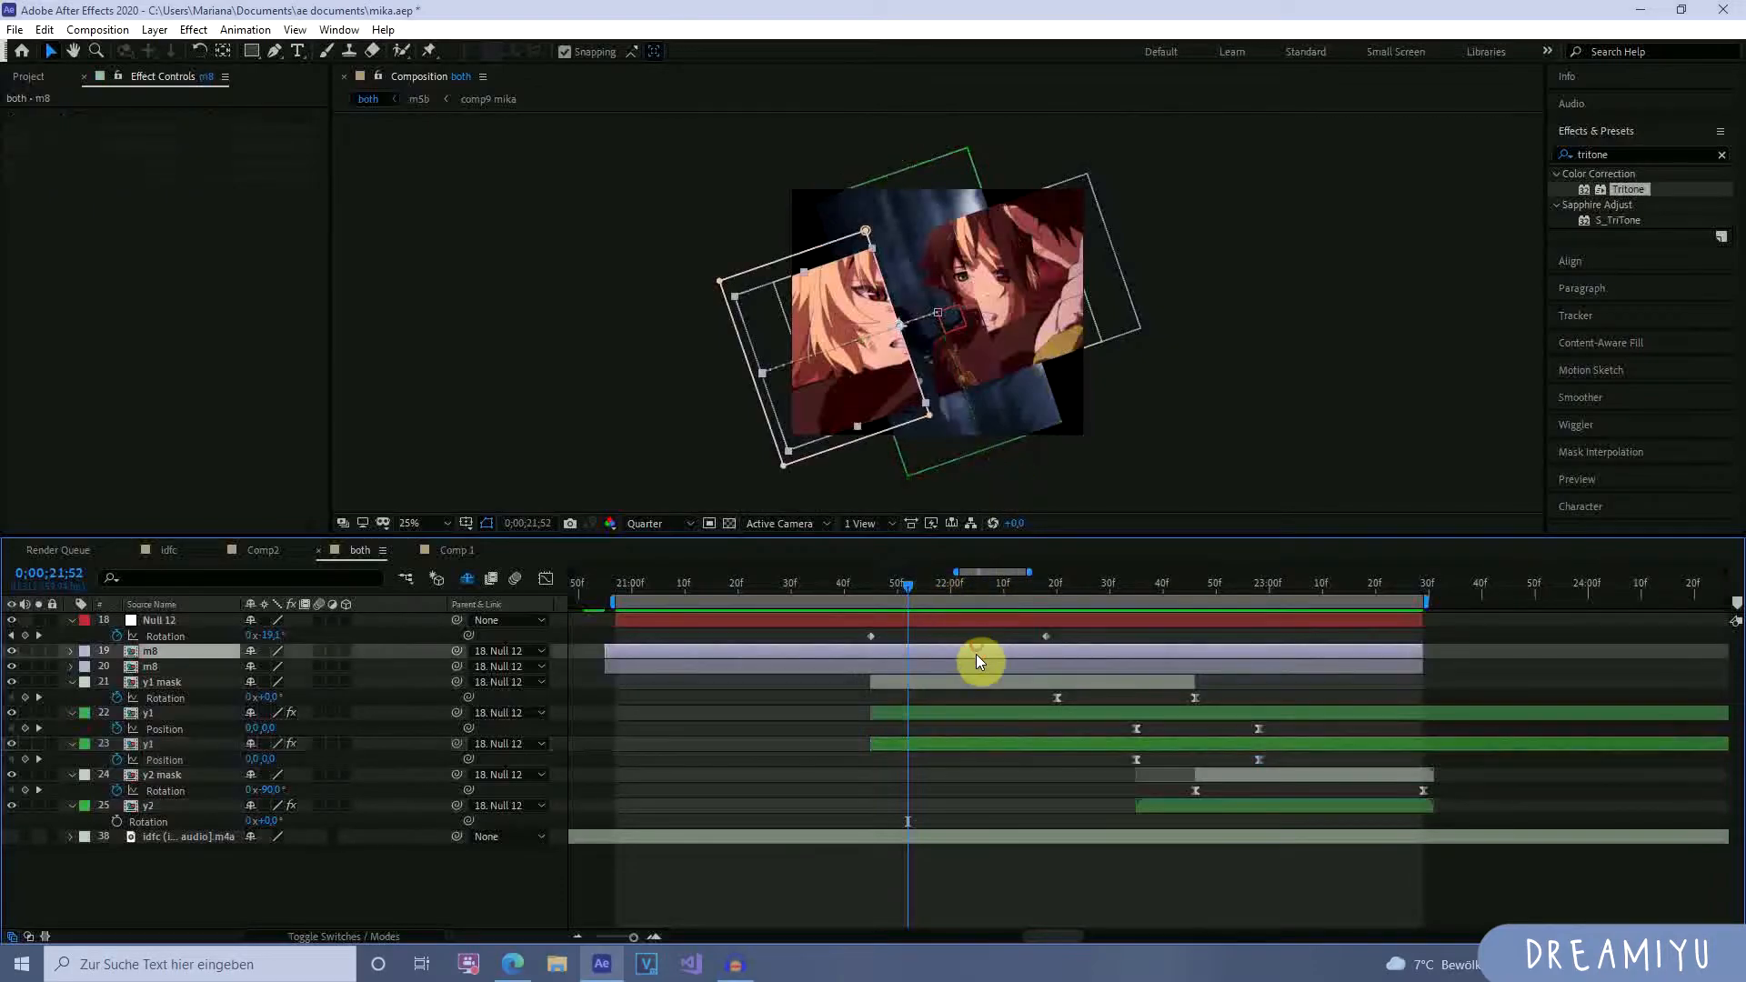
Set the upper m8 layer's Position keyframe at 0;00;22;08 to an X value of -511.
ctrl+click(974, 666)
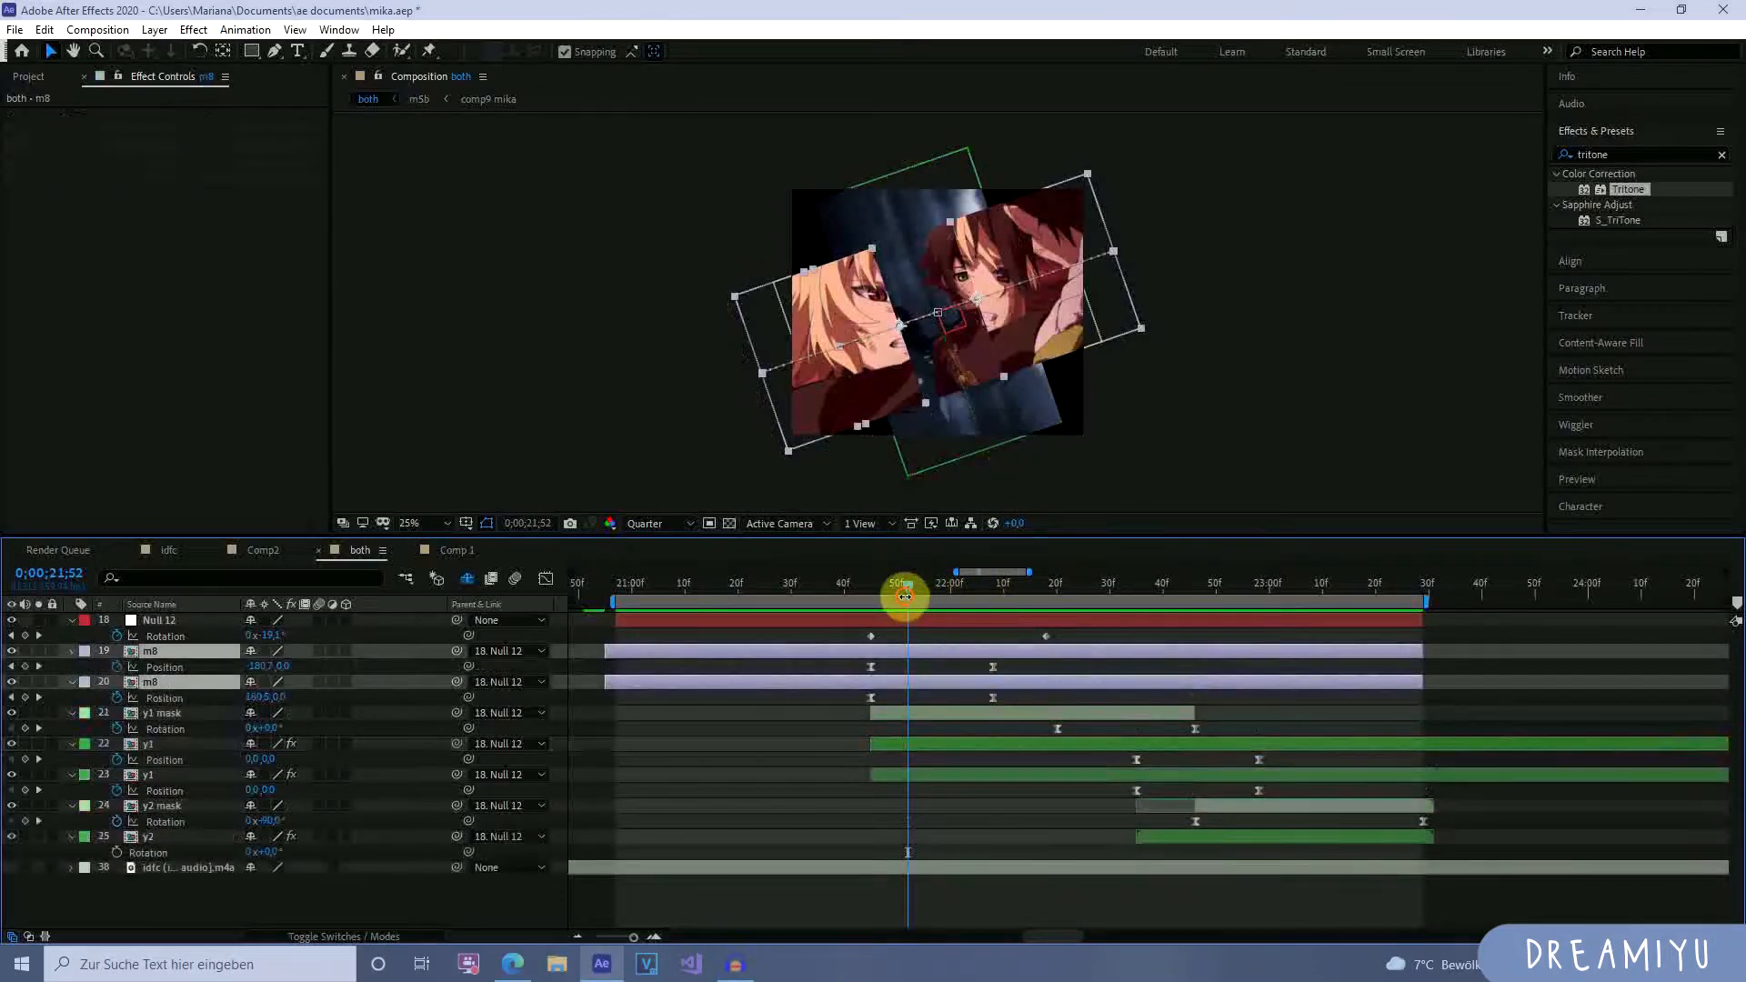
drag(905, 596, 997, 602)
click(1006, 663)
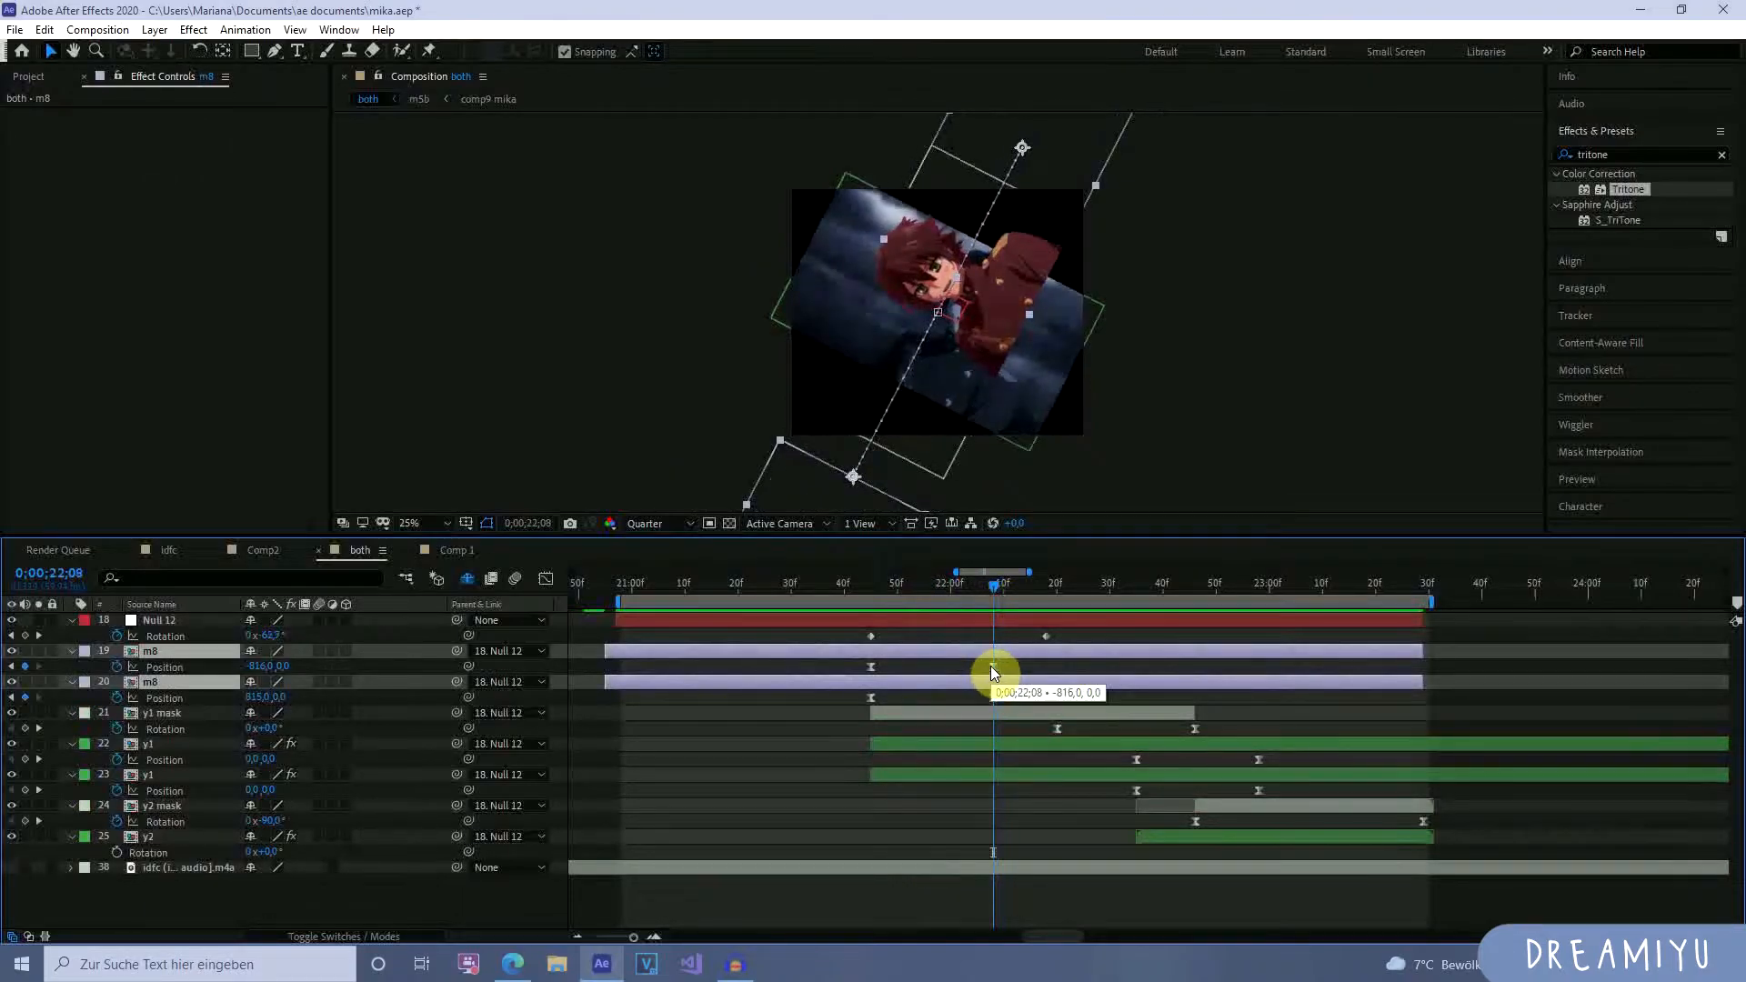
click(992, 667)
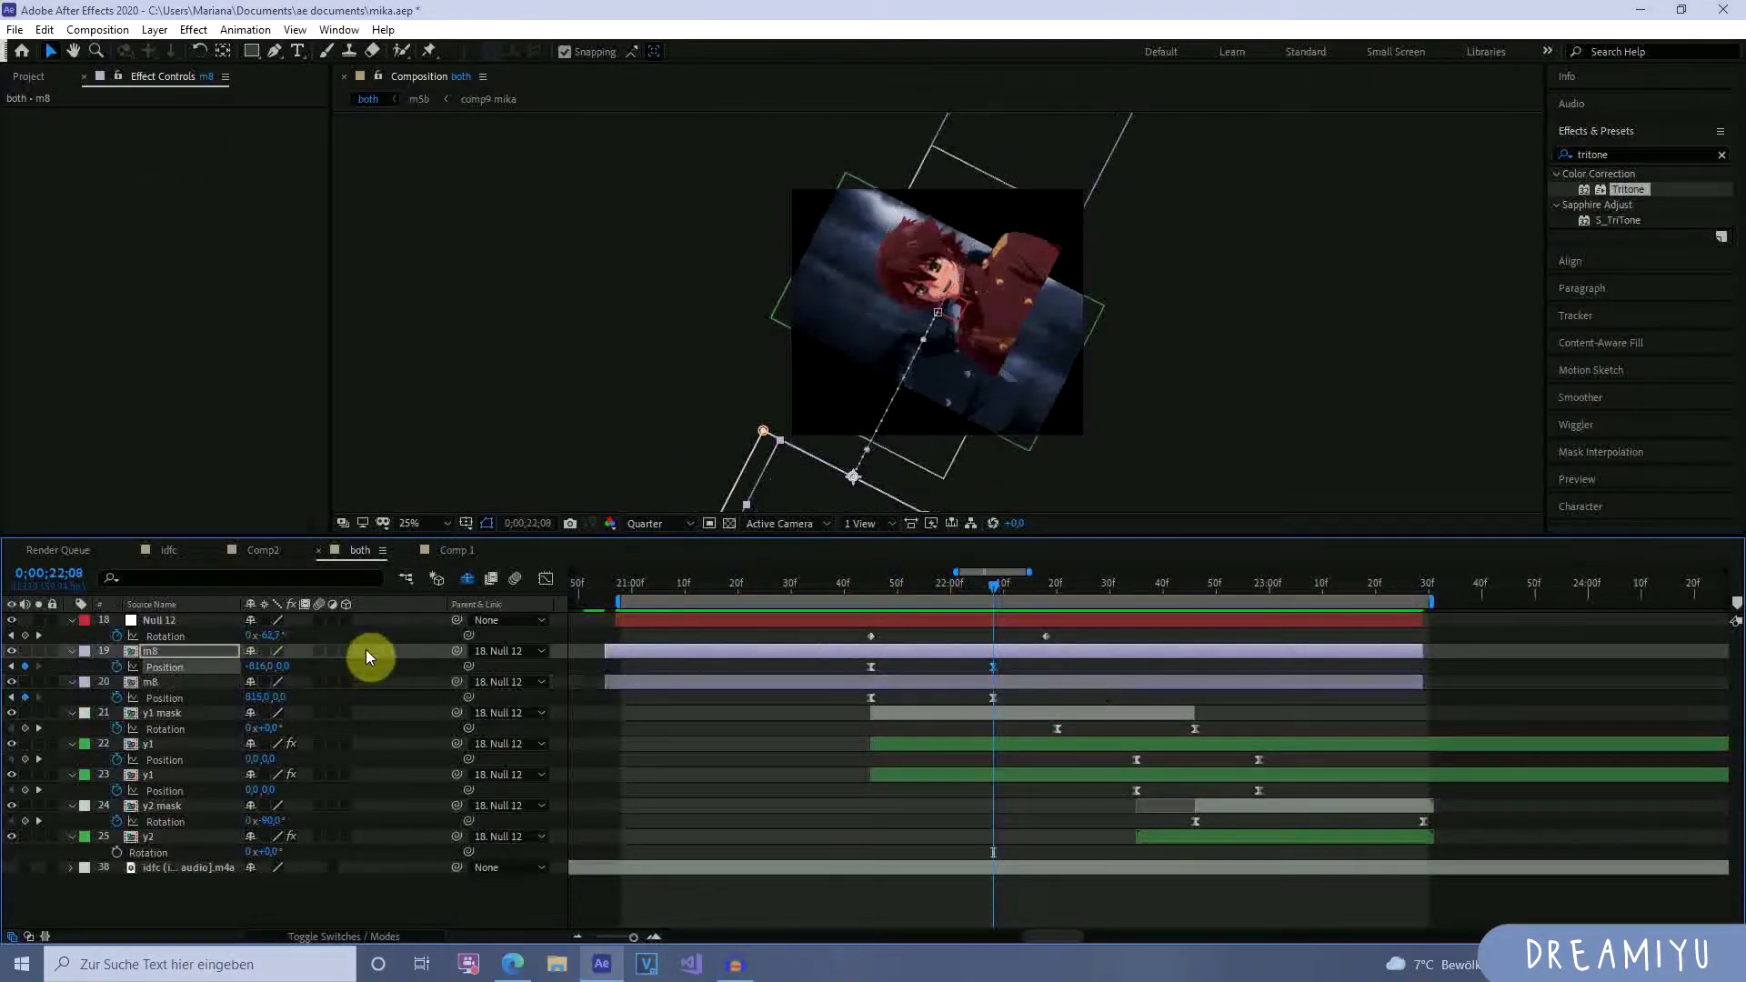
mouse_move(996, 589)
mouse_down()
mouse_move(1091, 599)
mouse_move(996, 619)
mouse_up()
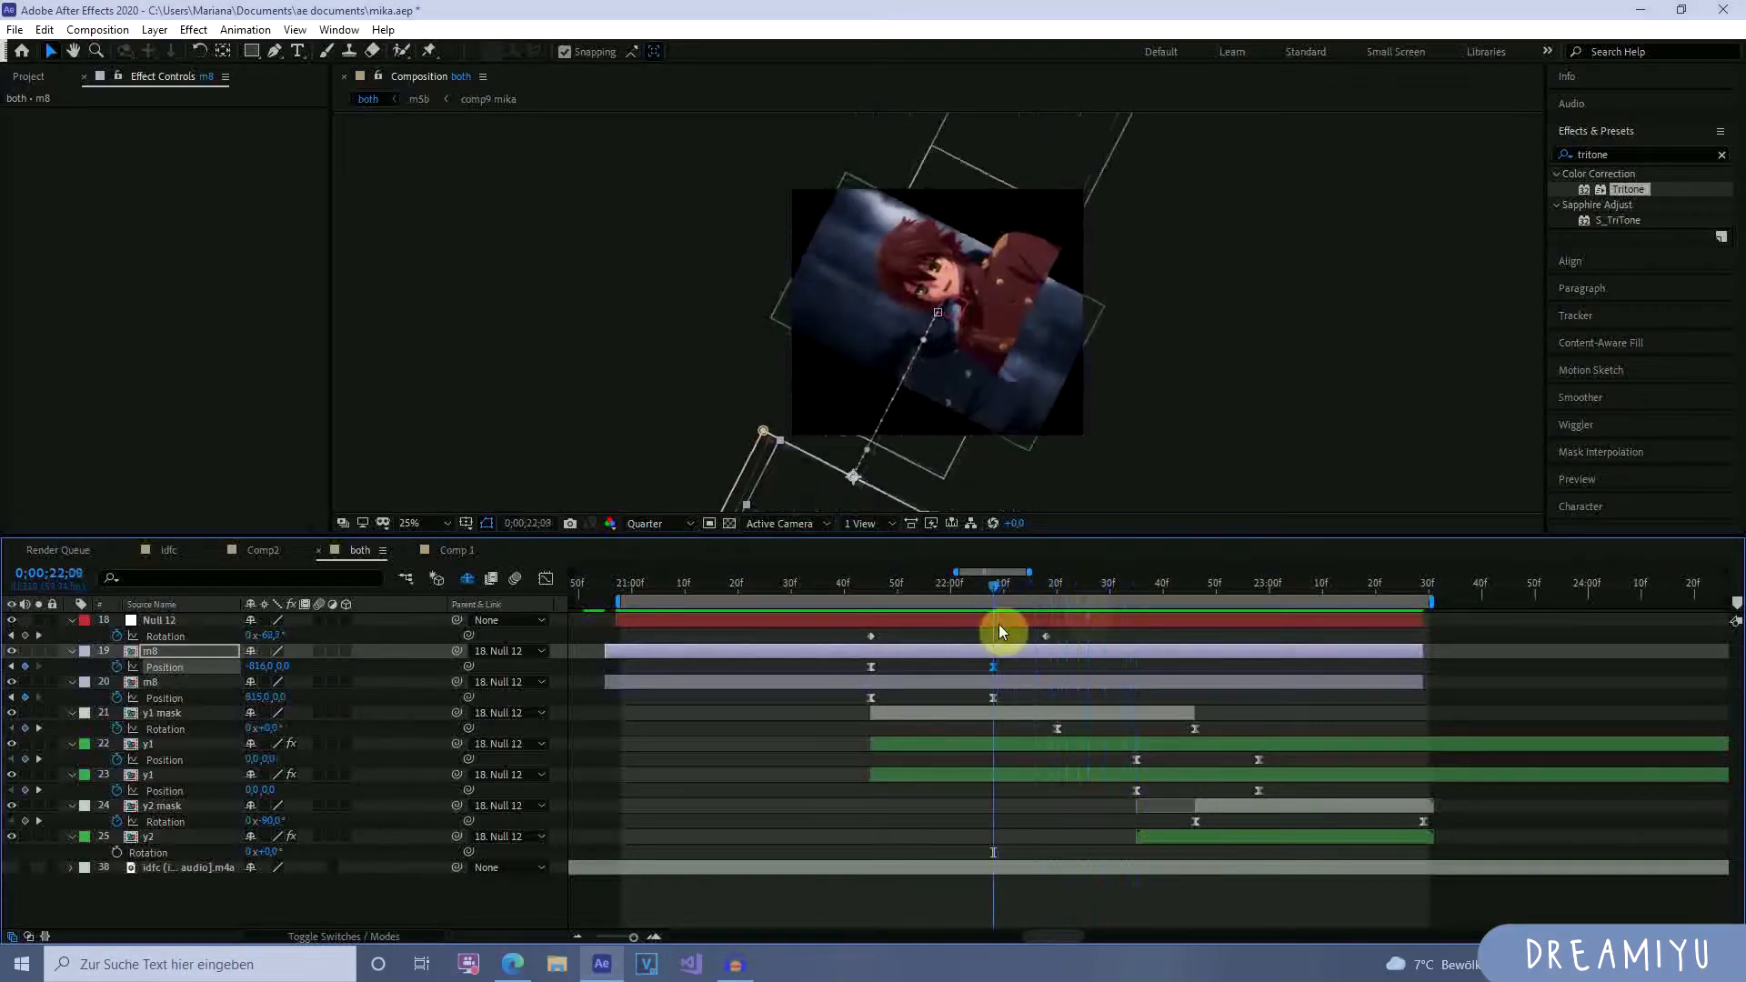
click(996, 651)
click(993, 668)
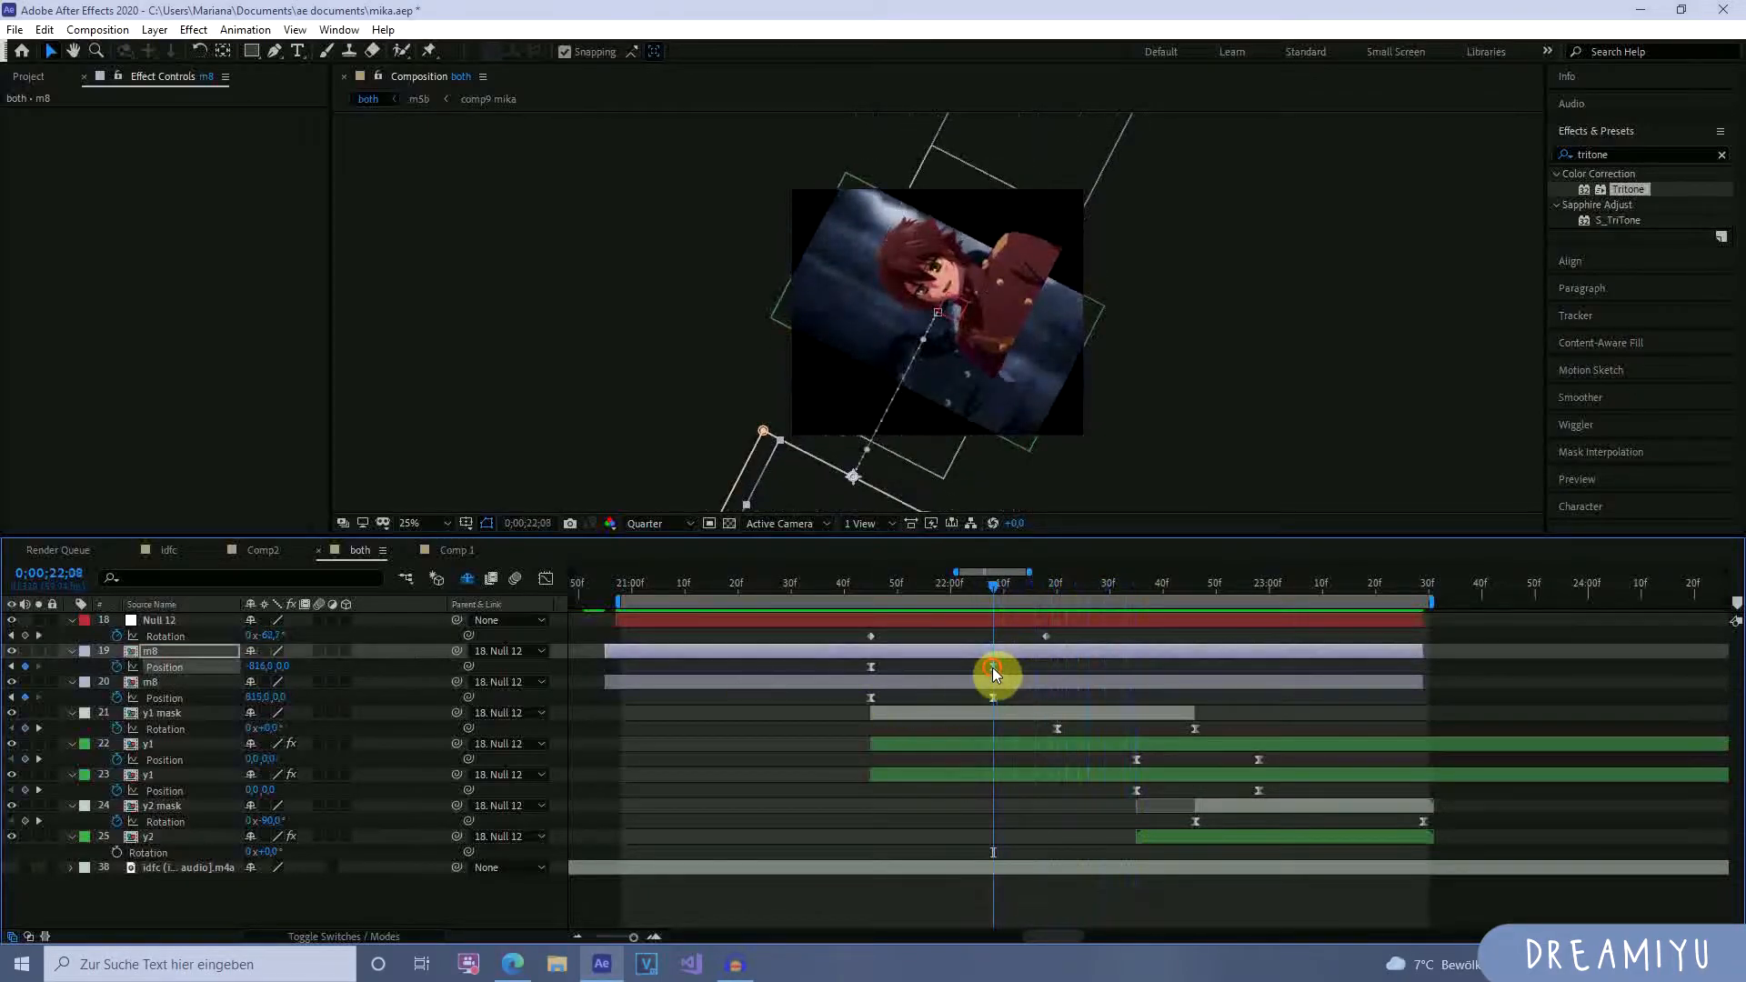
drag(255, 668, 396, 709)
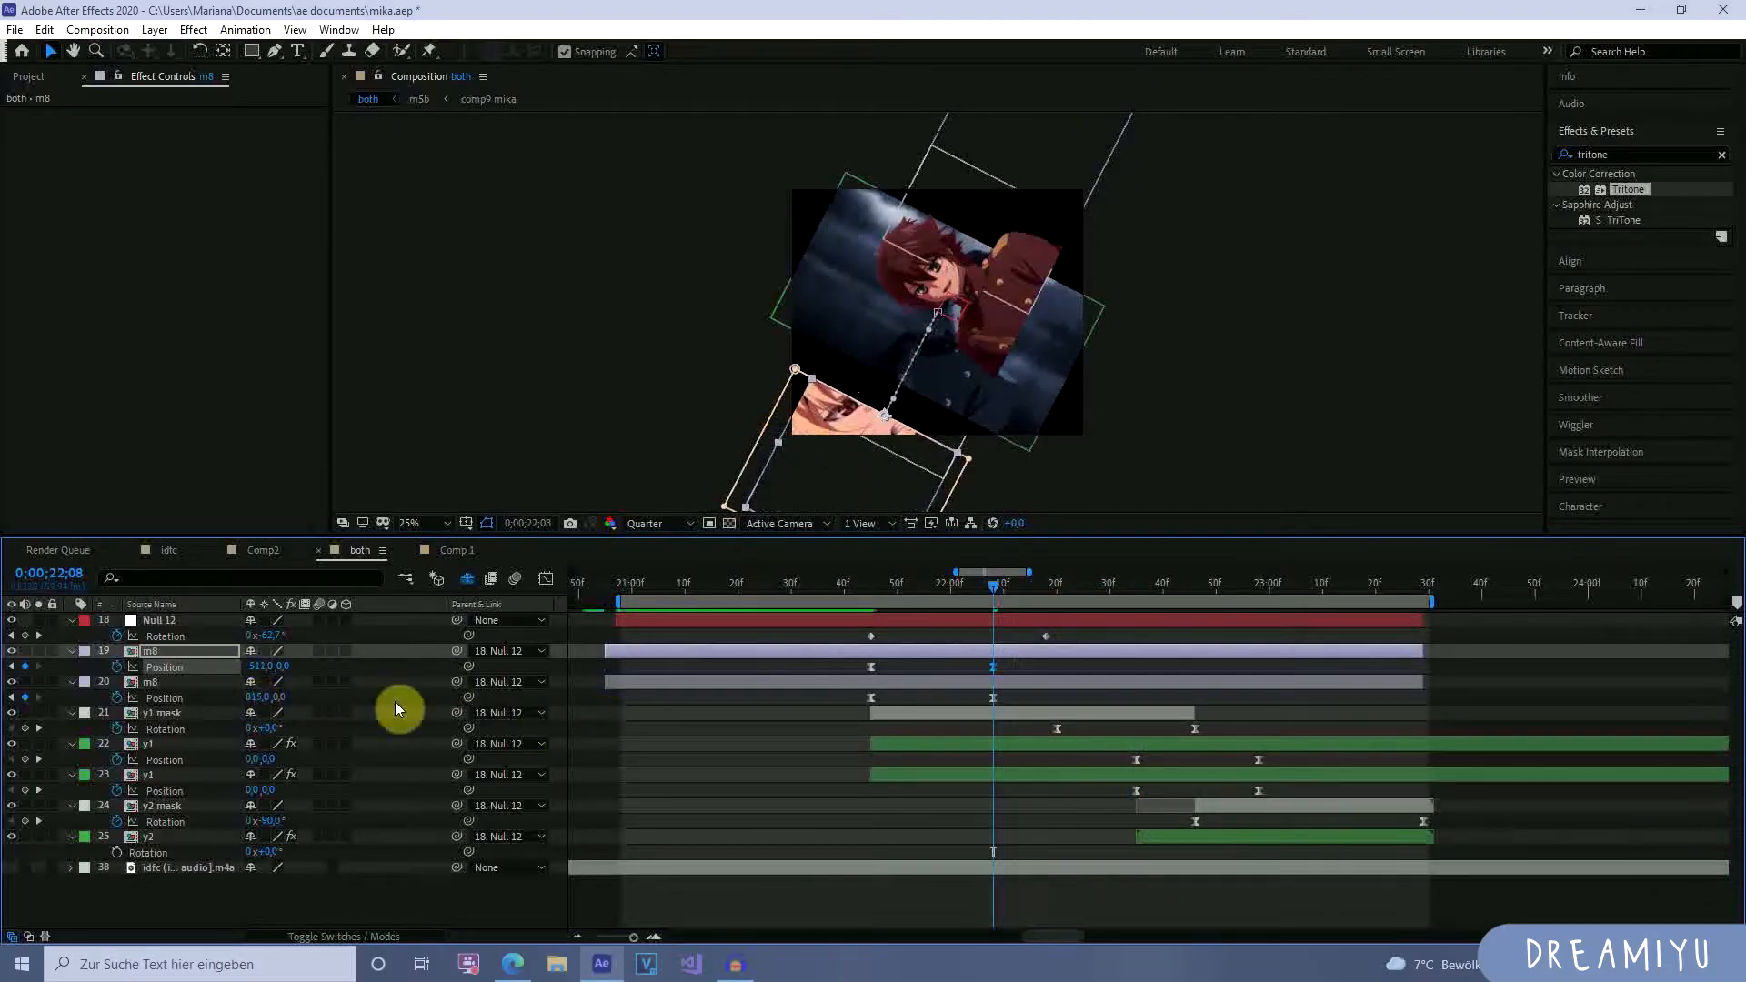
Set the lower m8 layer's Position keyframe at 0;00;22;08 to an X value of 505.
click(995, 700)
drag(257, 698, 18, 682)
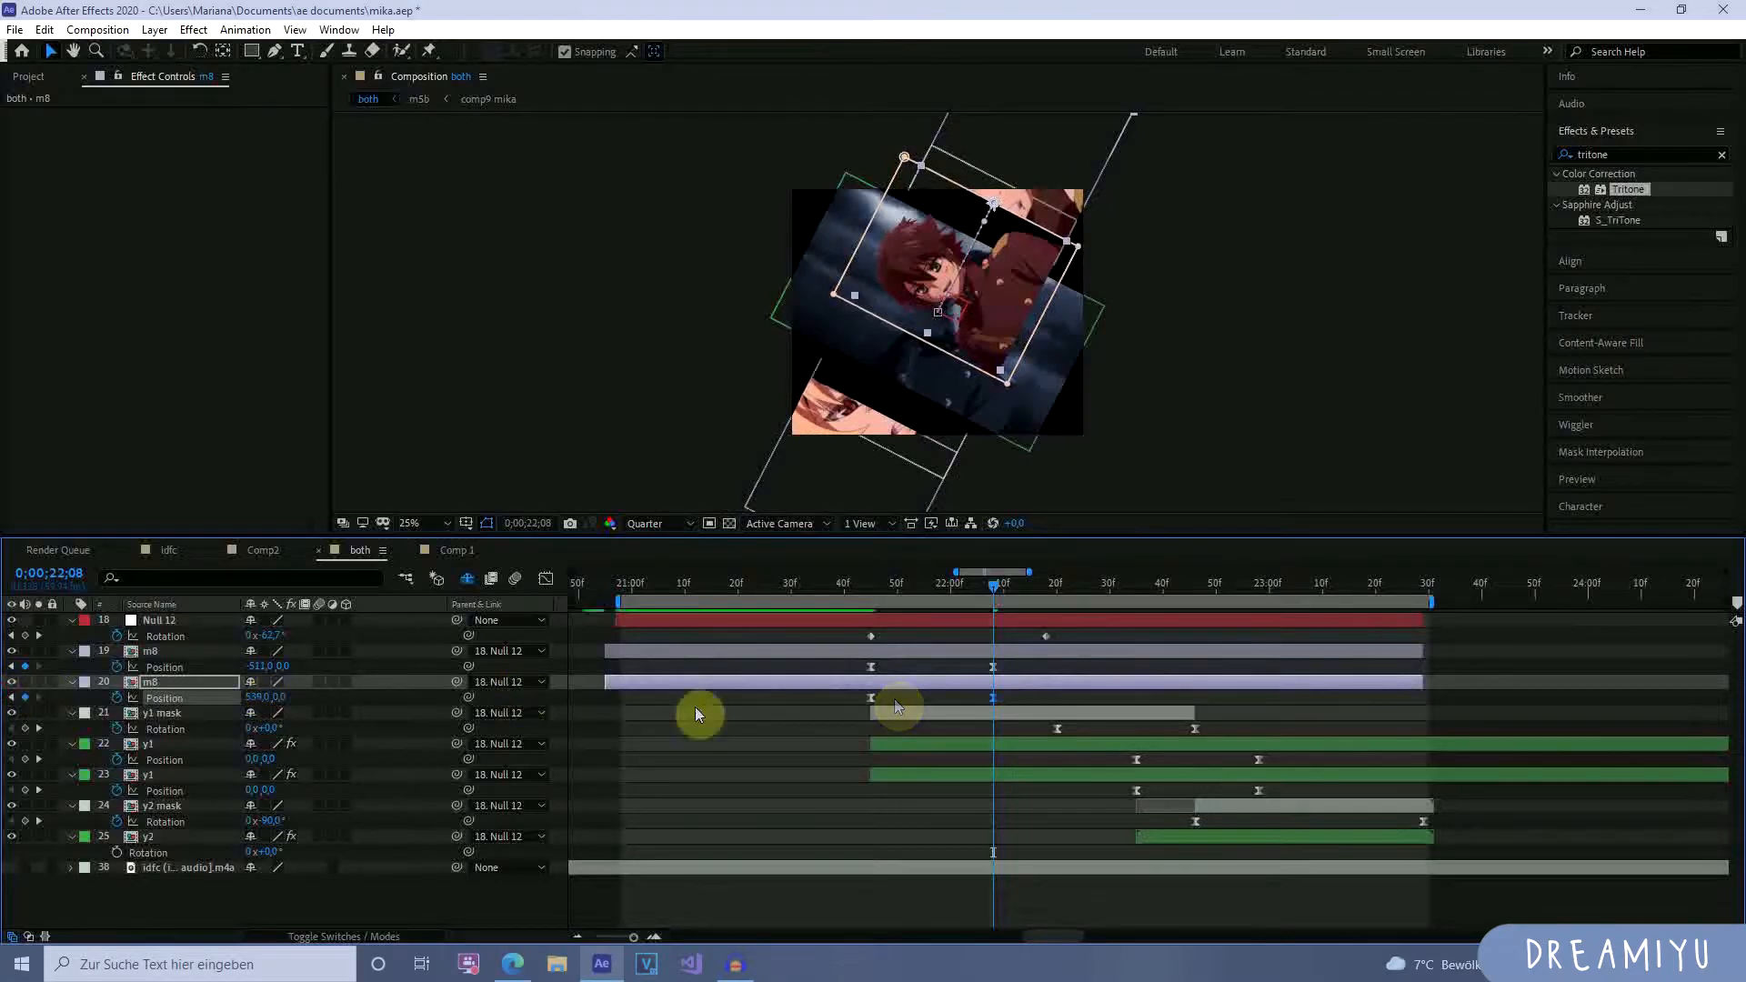
drag(260, 698, 223, 701)
Play back the split and rotation from about 0;00;21;09 to check the new m8 positions.
click(1071, 714)
key(space)
key(space)
click(1003, 587)
drag(1002, 584, 680, 595)
key(space)
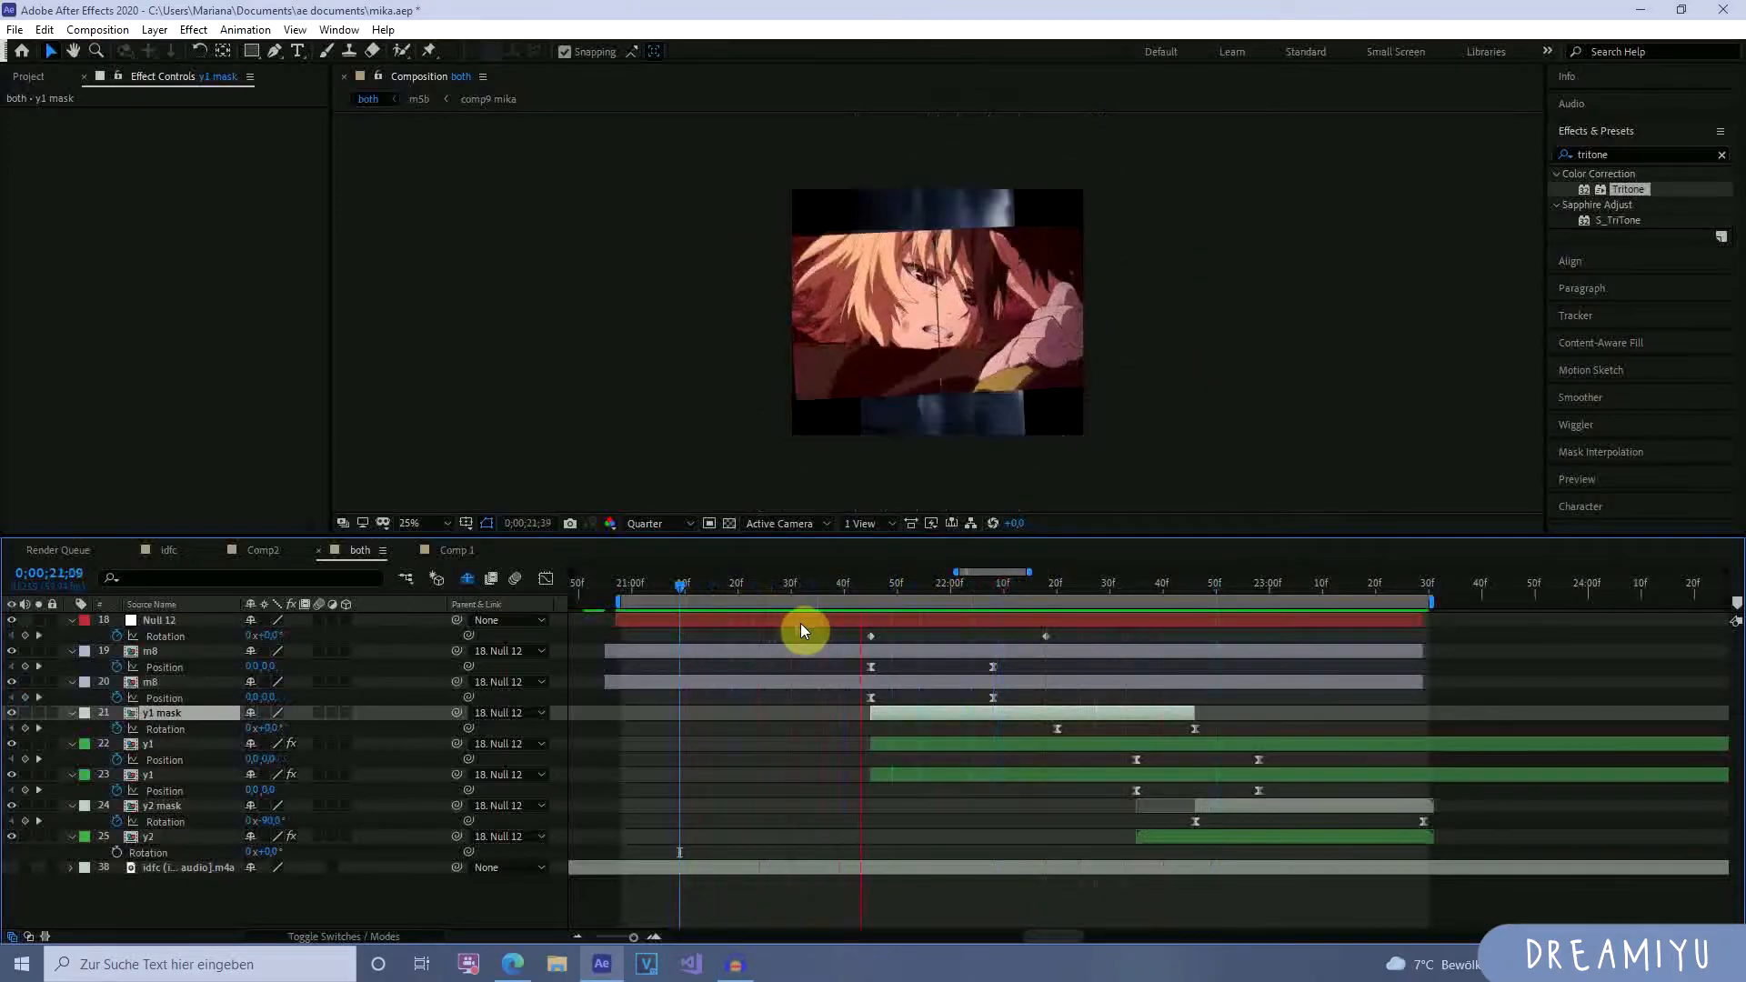
Animate Null 12's Scale down to 88% at 0;00;22;18, with the 100% keyframe placed where its rotation starts.
drag(1005, 585, 1046, 590)
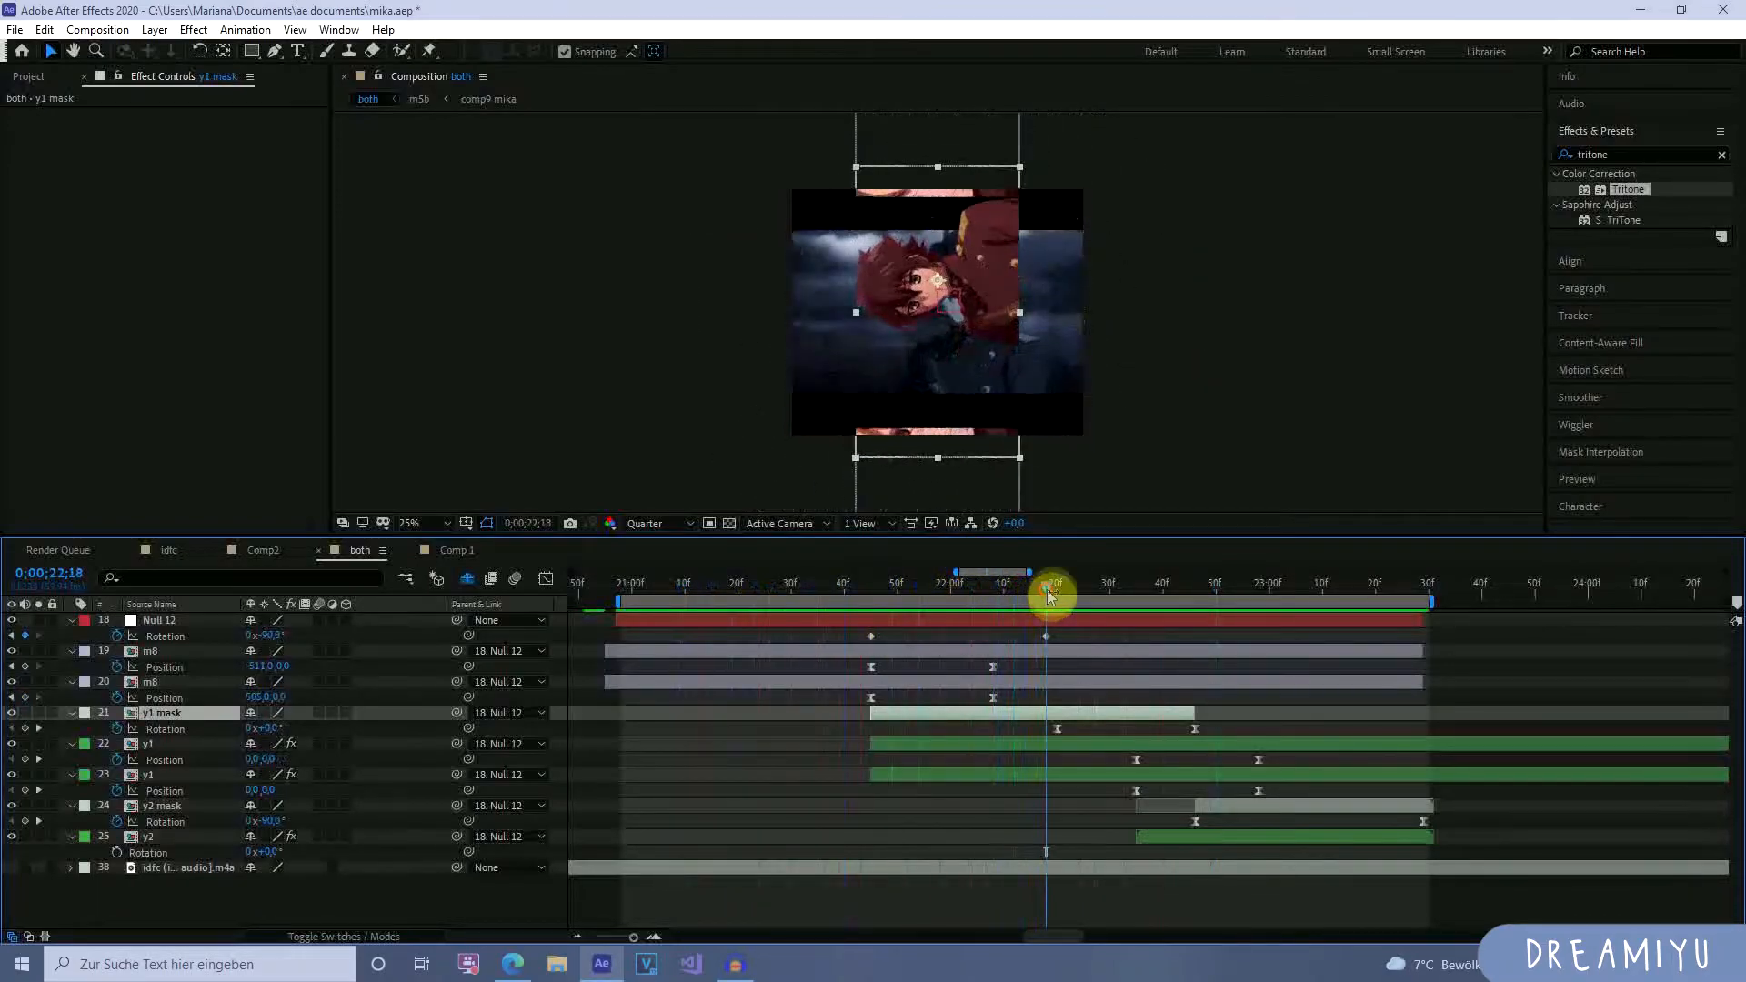
click(1046, 620)
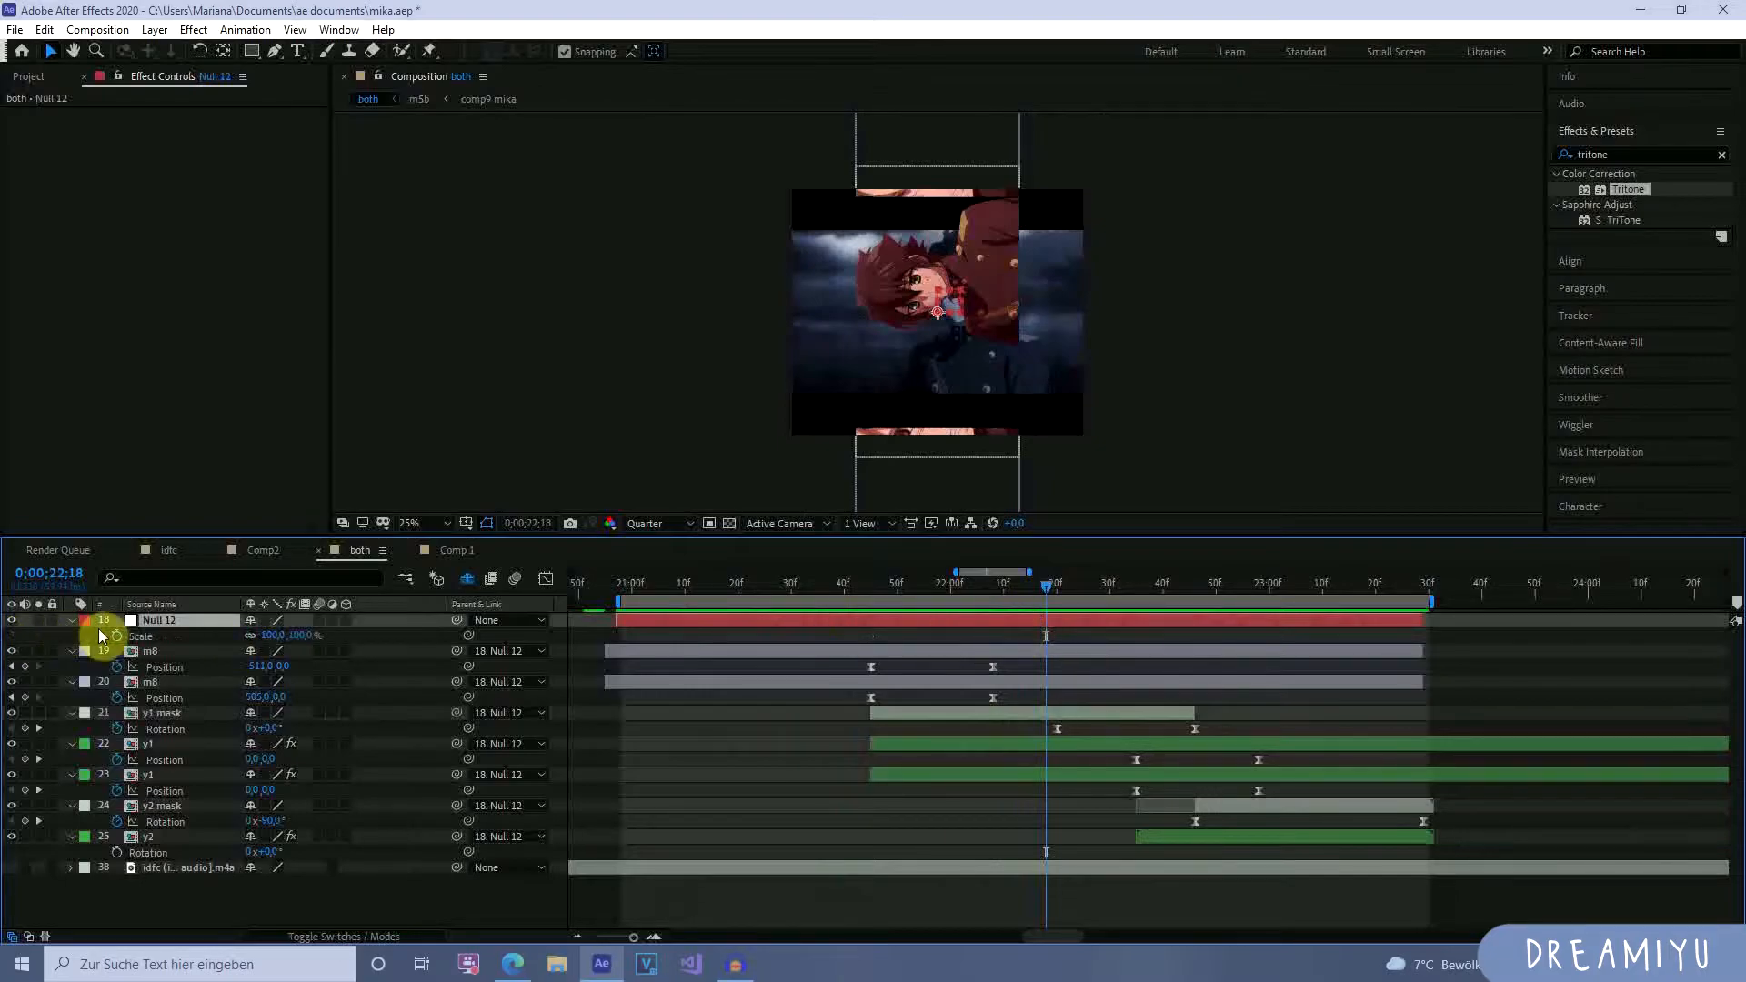
click(102, 636)
click(1056, 638)
drag(1046, 635, 874, 663)
click(25, 636)
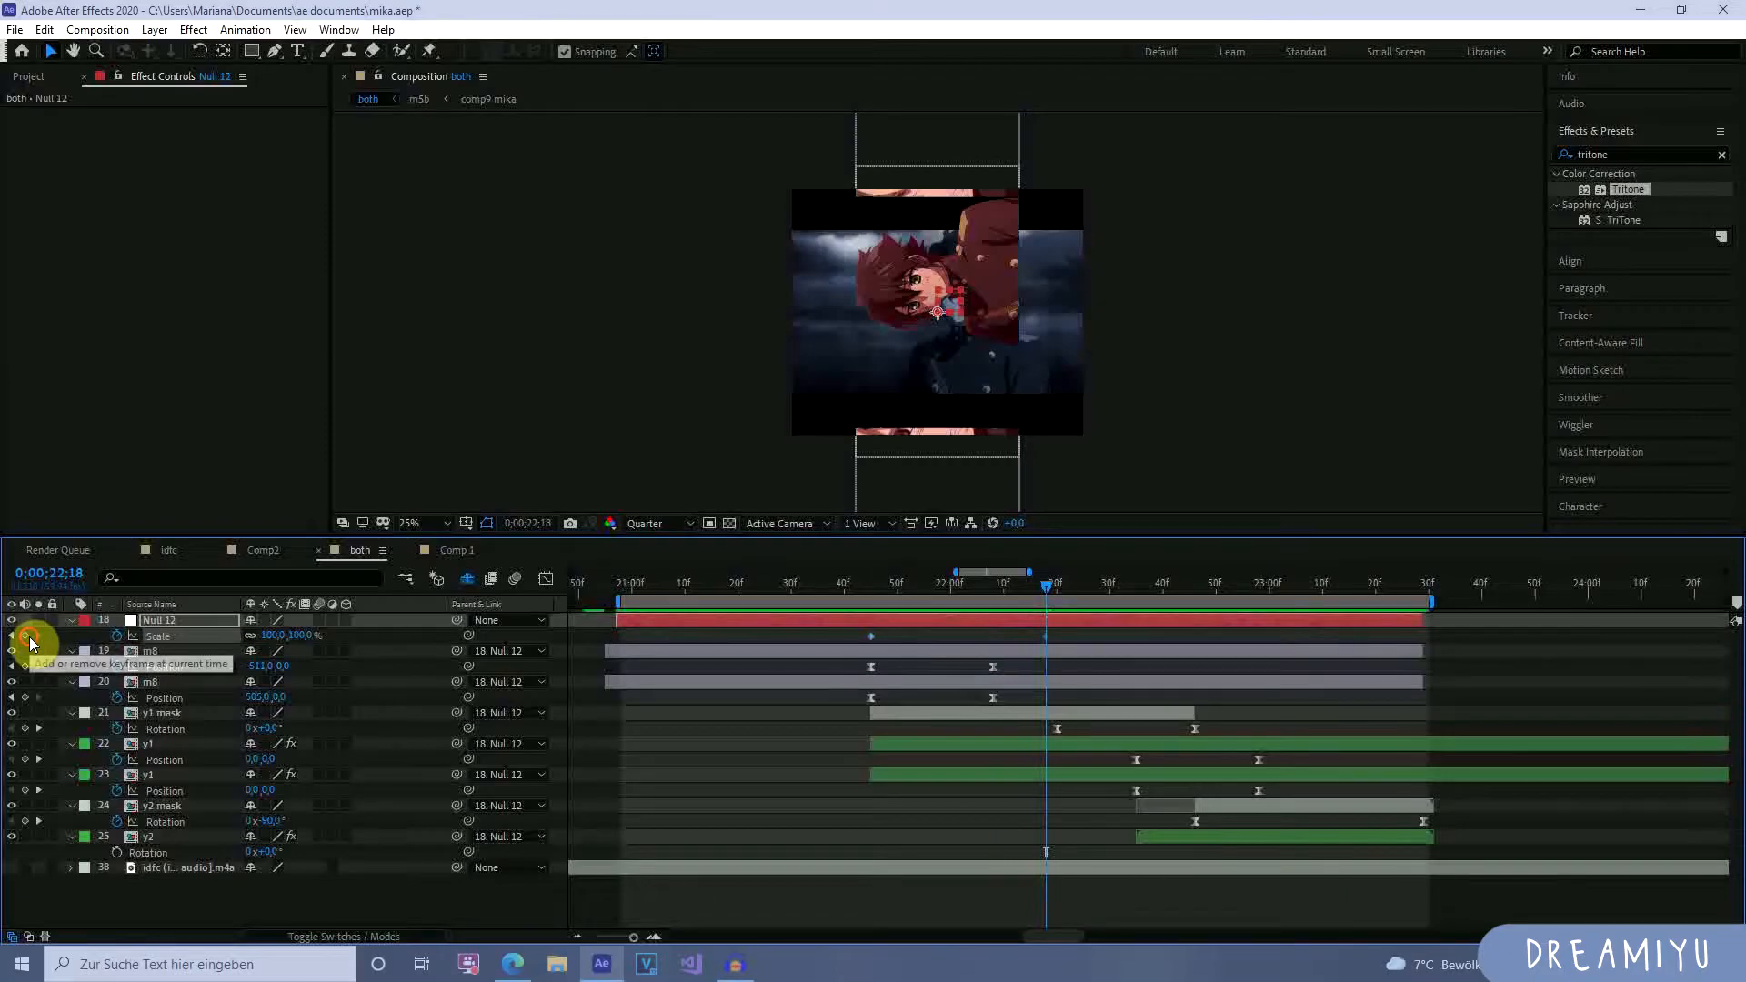
drag(288, 636, 252, 635)
Preview the scaled-down rotation and the mask transitions several times, examining the section around 0;00;22;31.
click(1081, 742)
drag(1031, 584, 795, 618)
key(space)
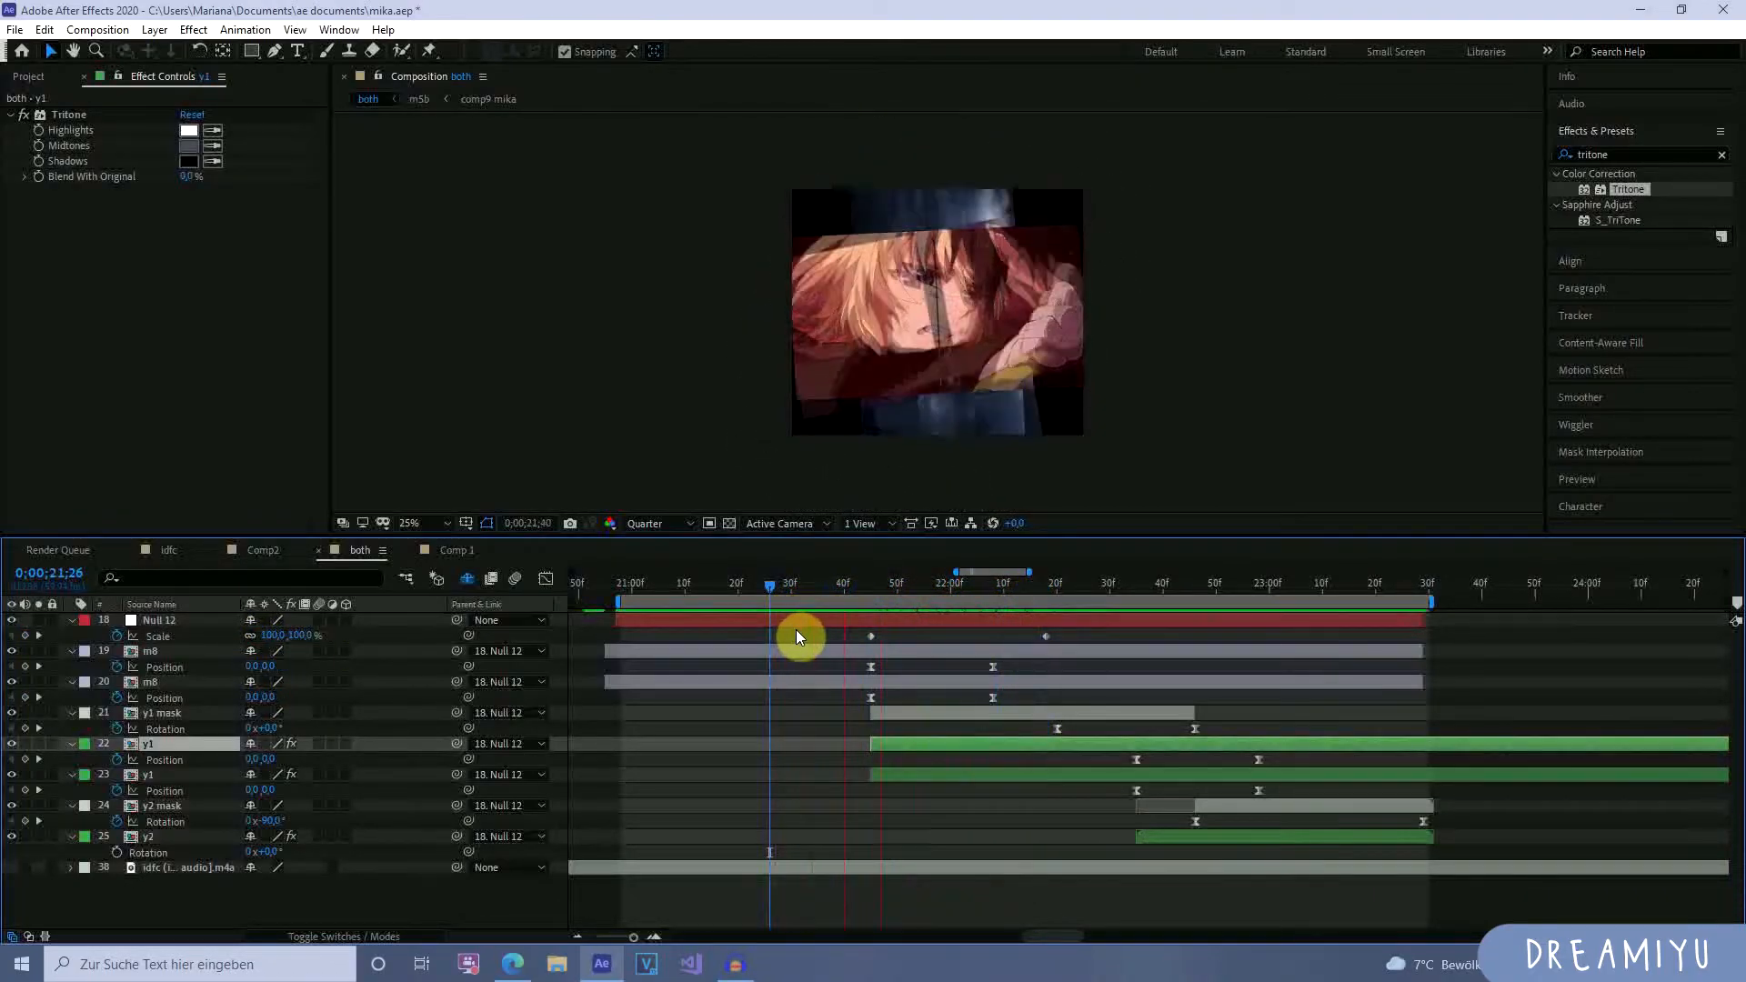
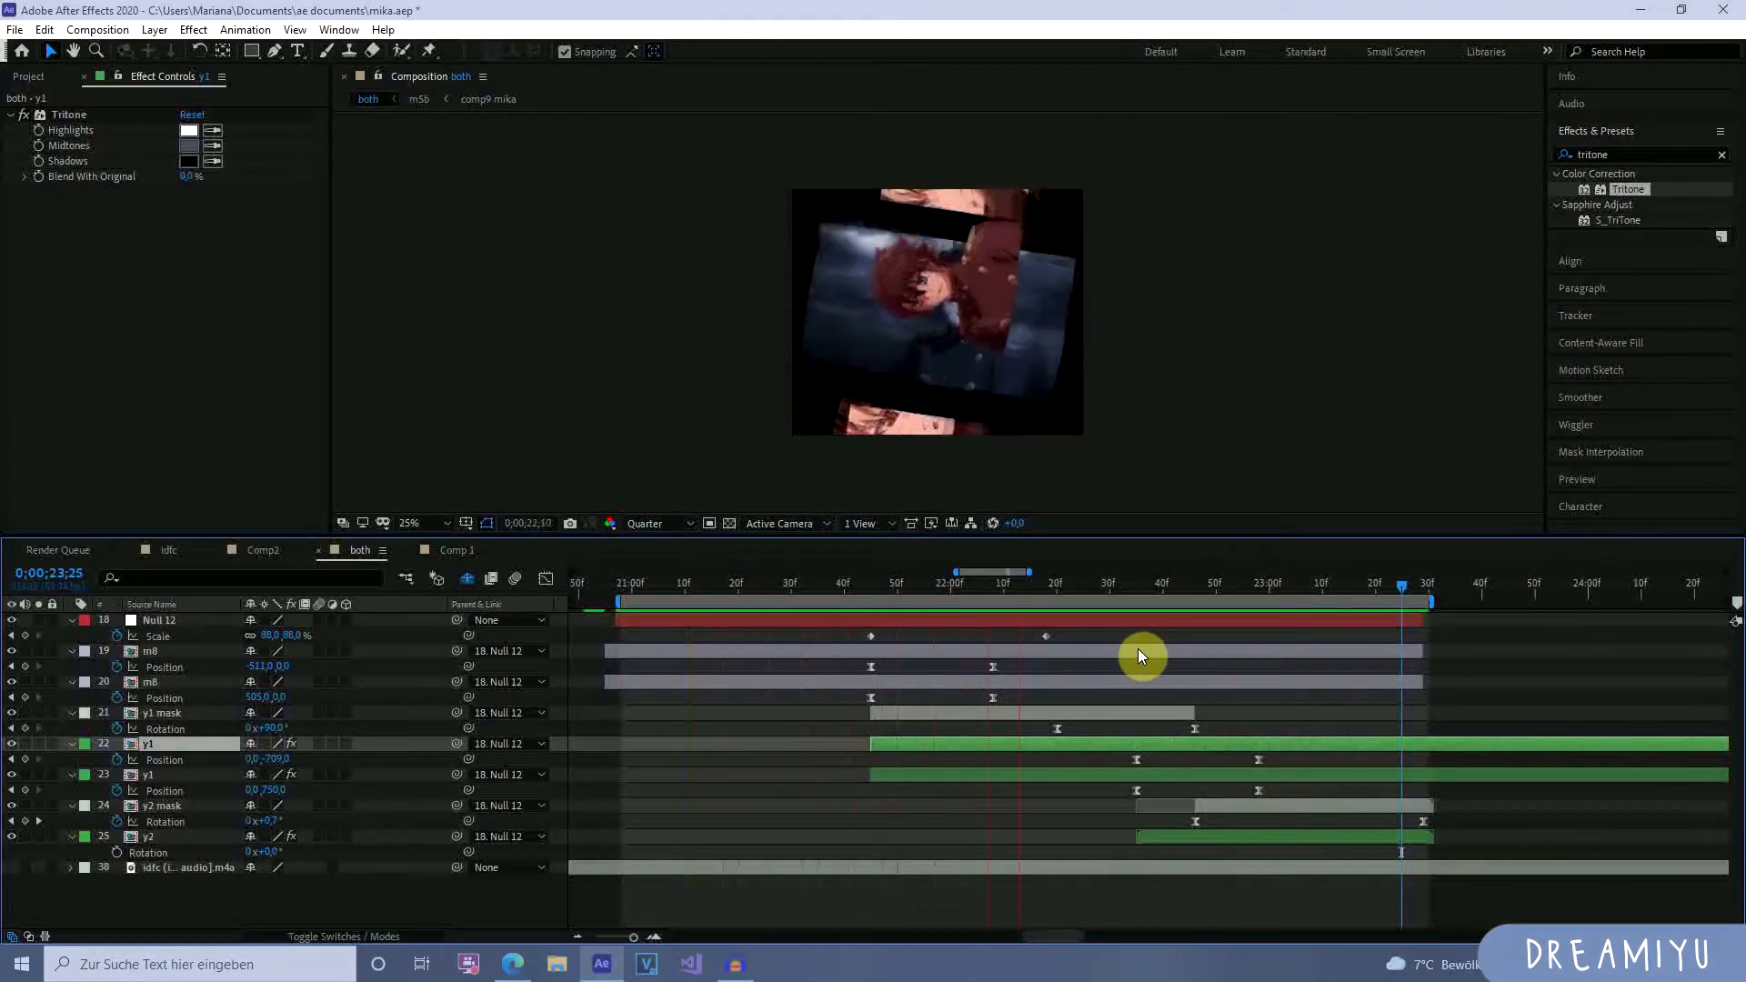
key(space)
click(966, 587)
key(space)
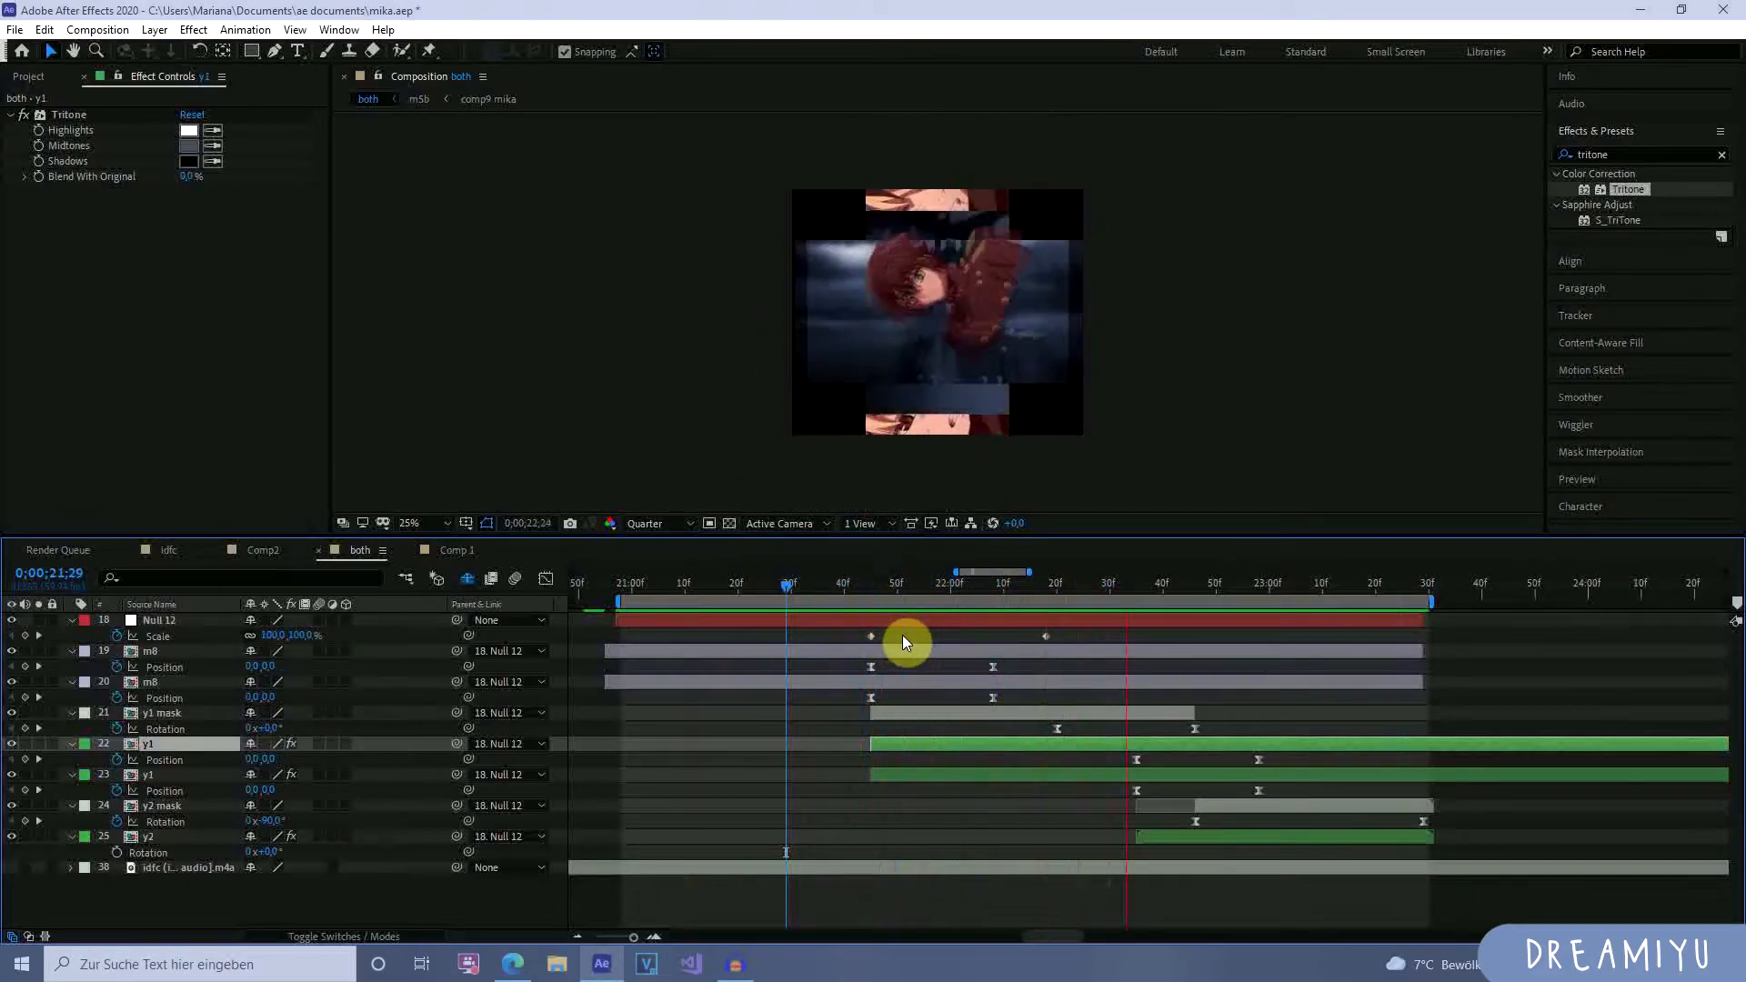
key(space)
key(space)
key(space)
drag(1190, 573, 1121, 625)
click(1143, 712)
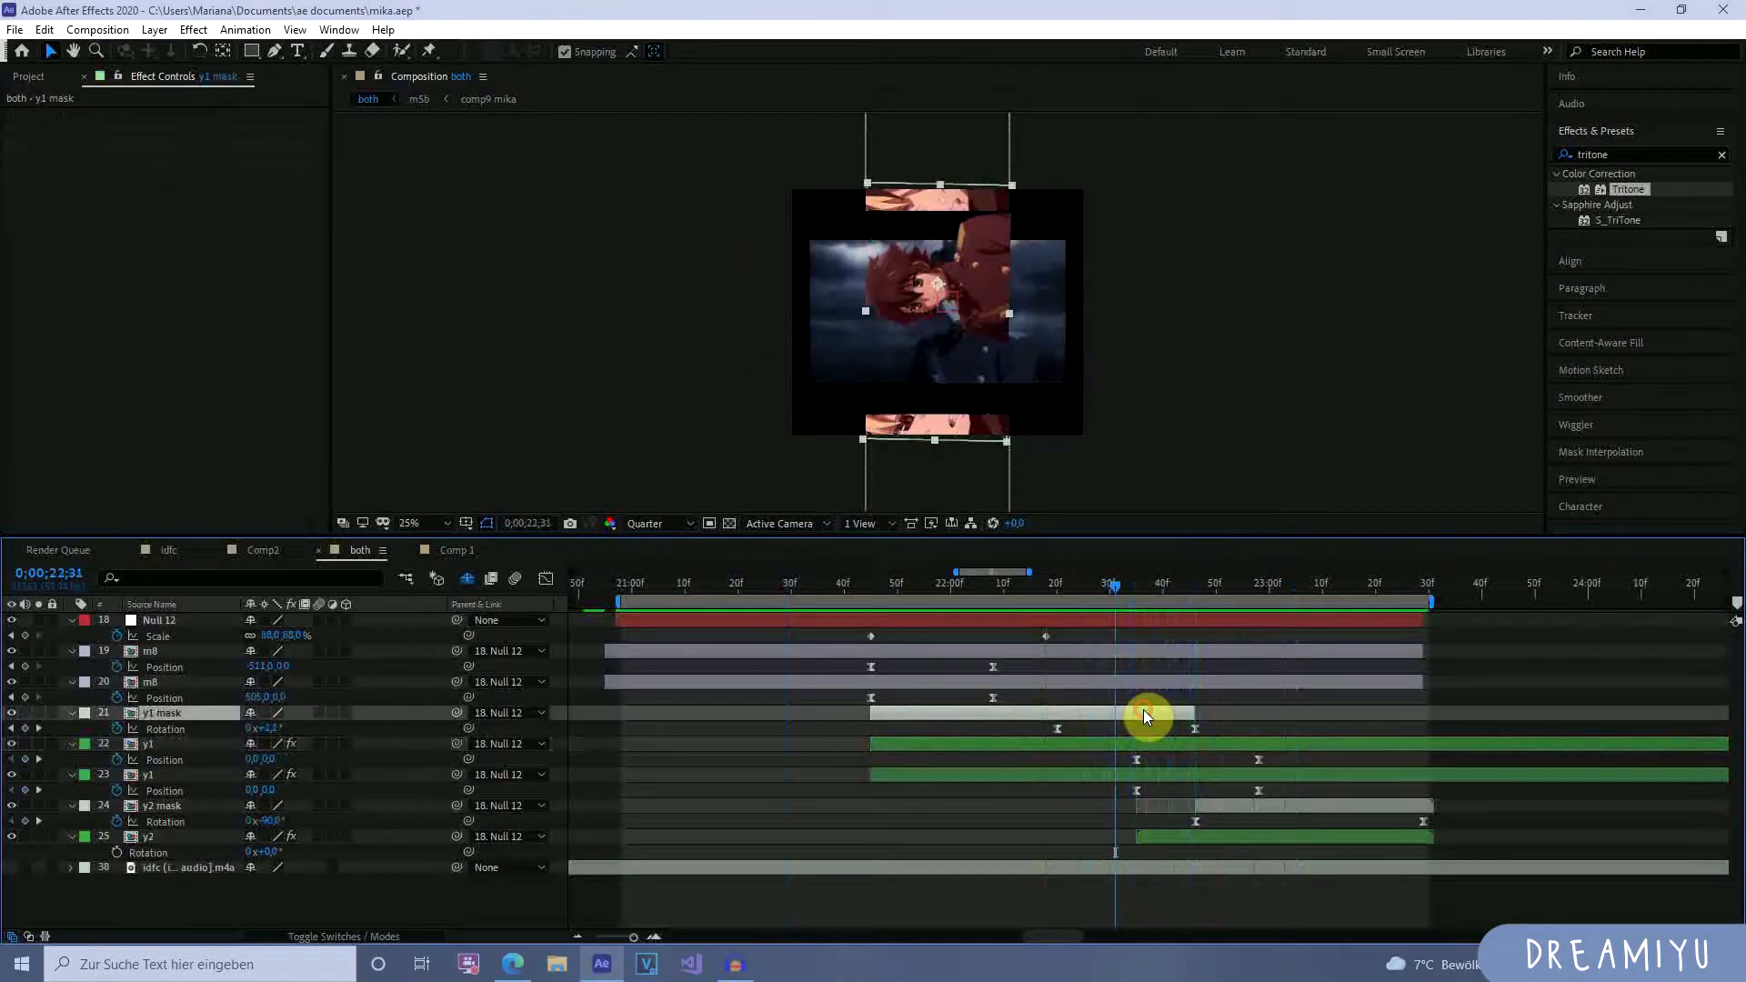
ctrl+click(1213, 807)
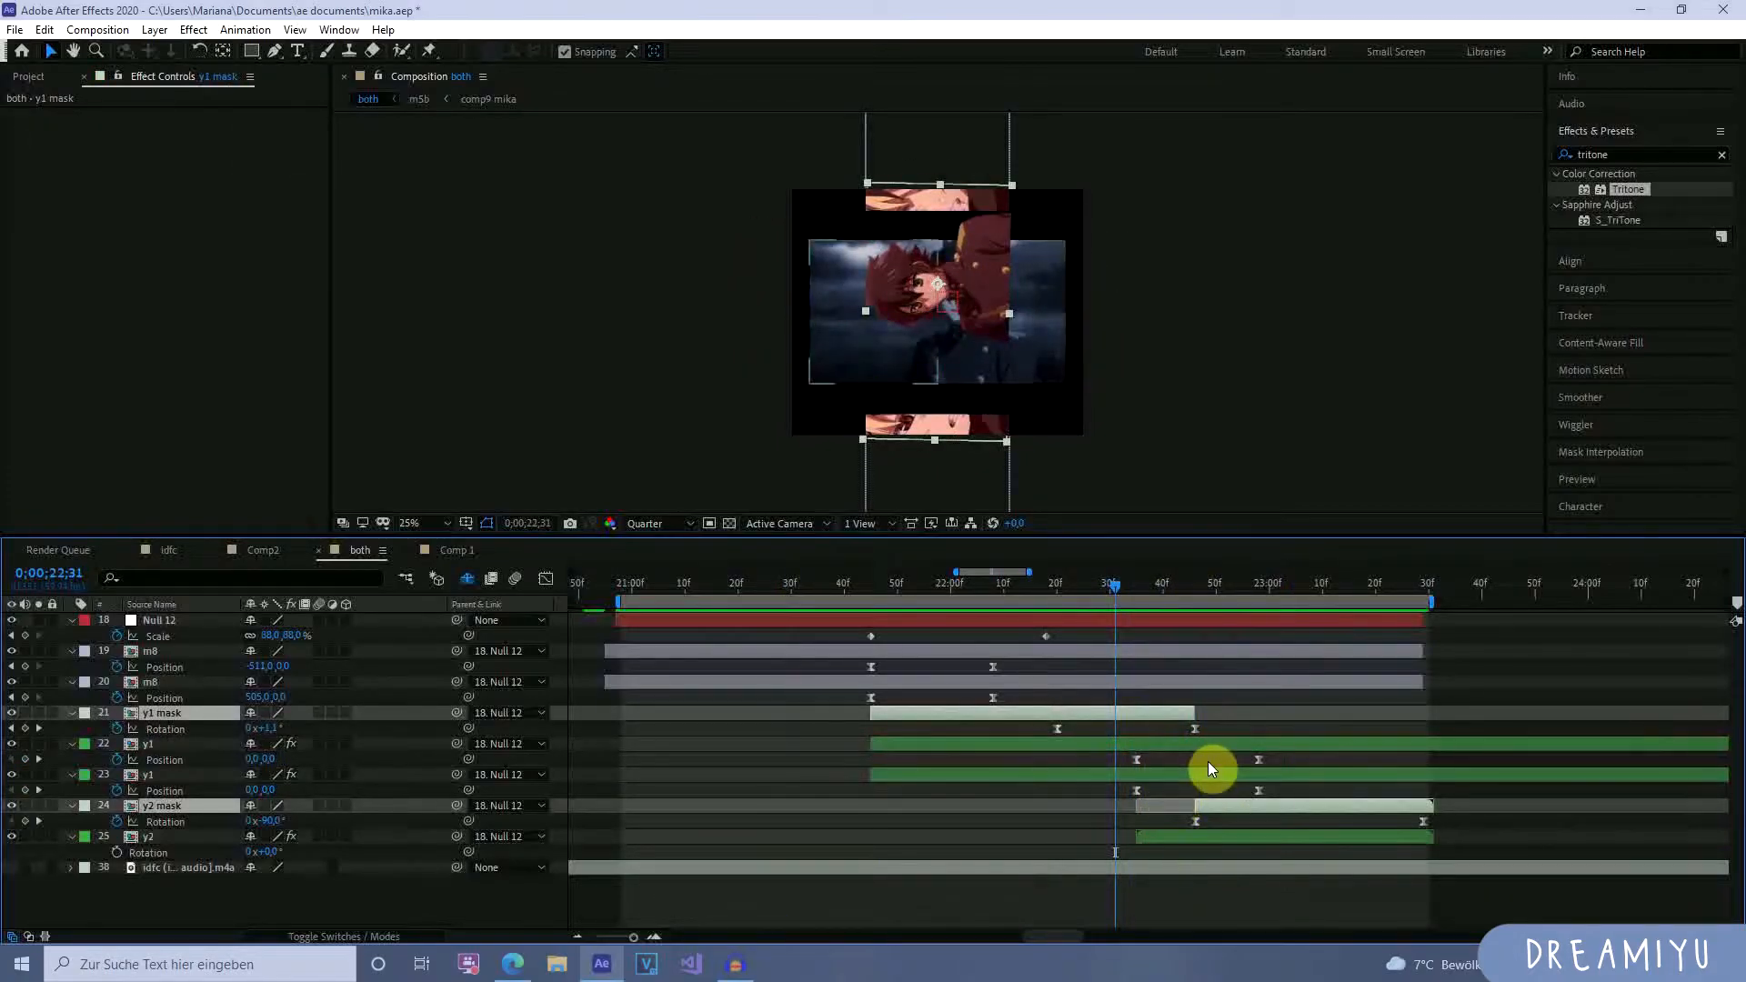
click(1206, 706)
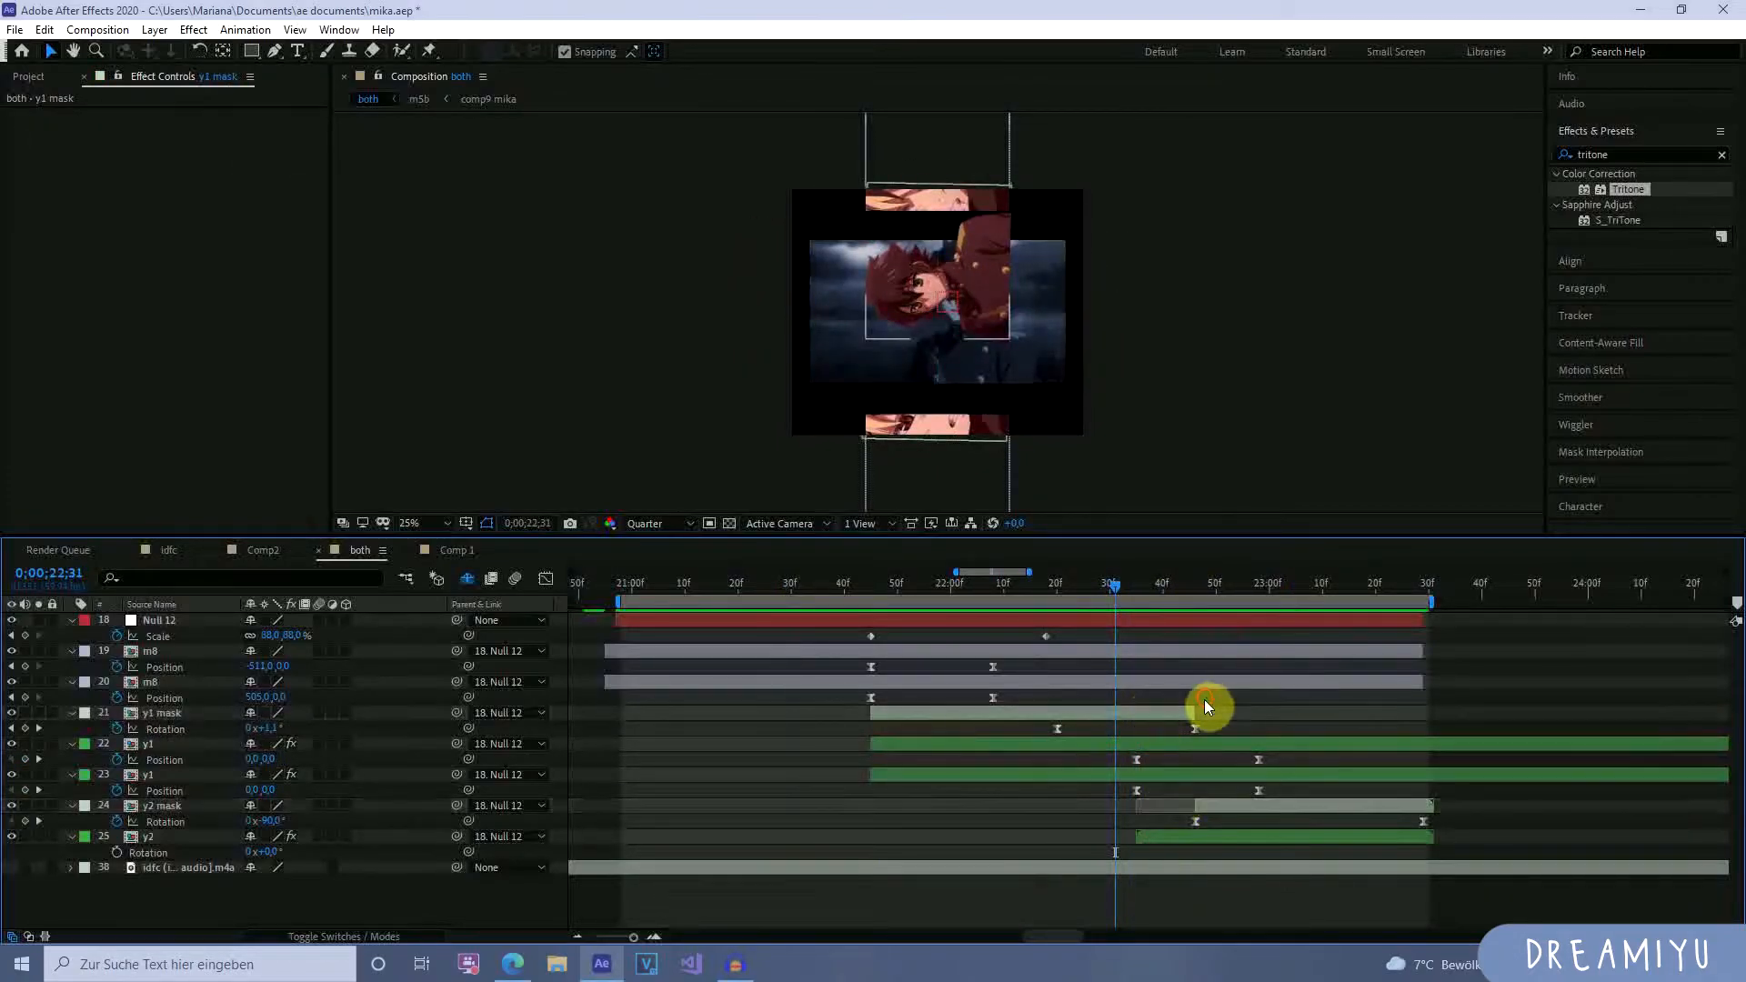
click(1020, 722)
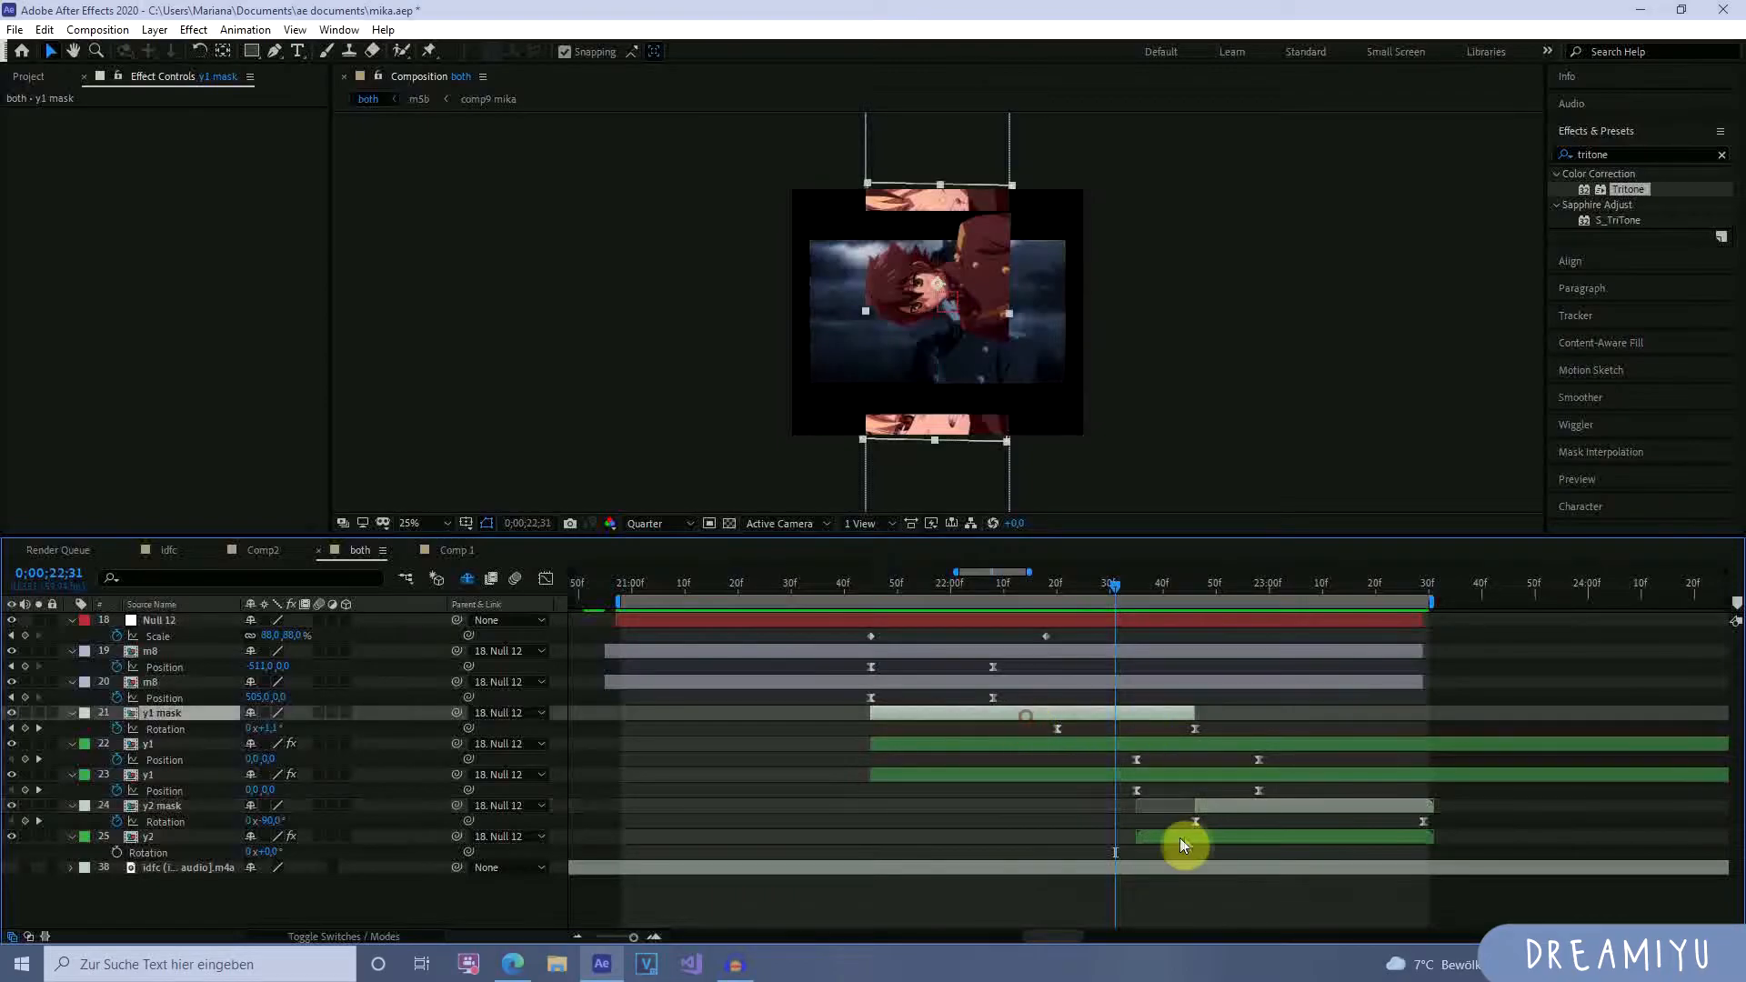
ctrl+click(1217, 807)
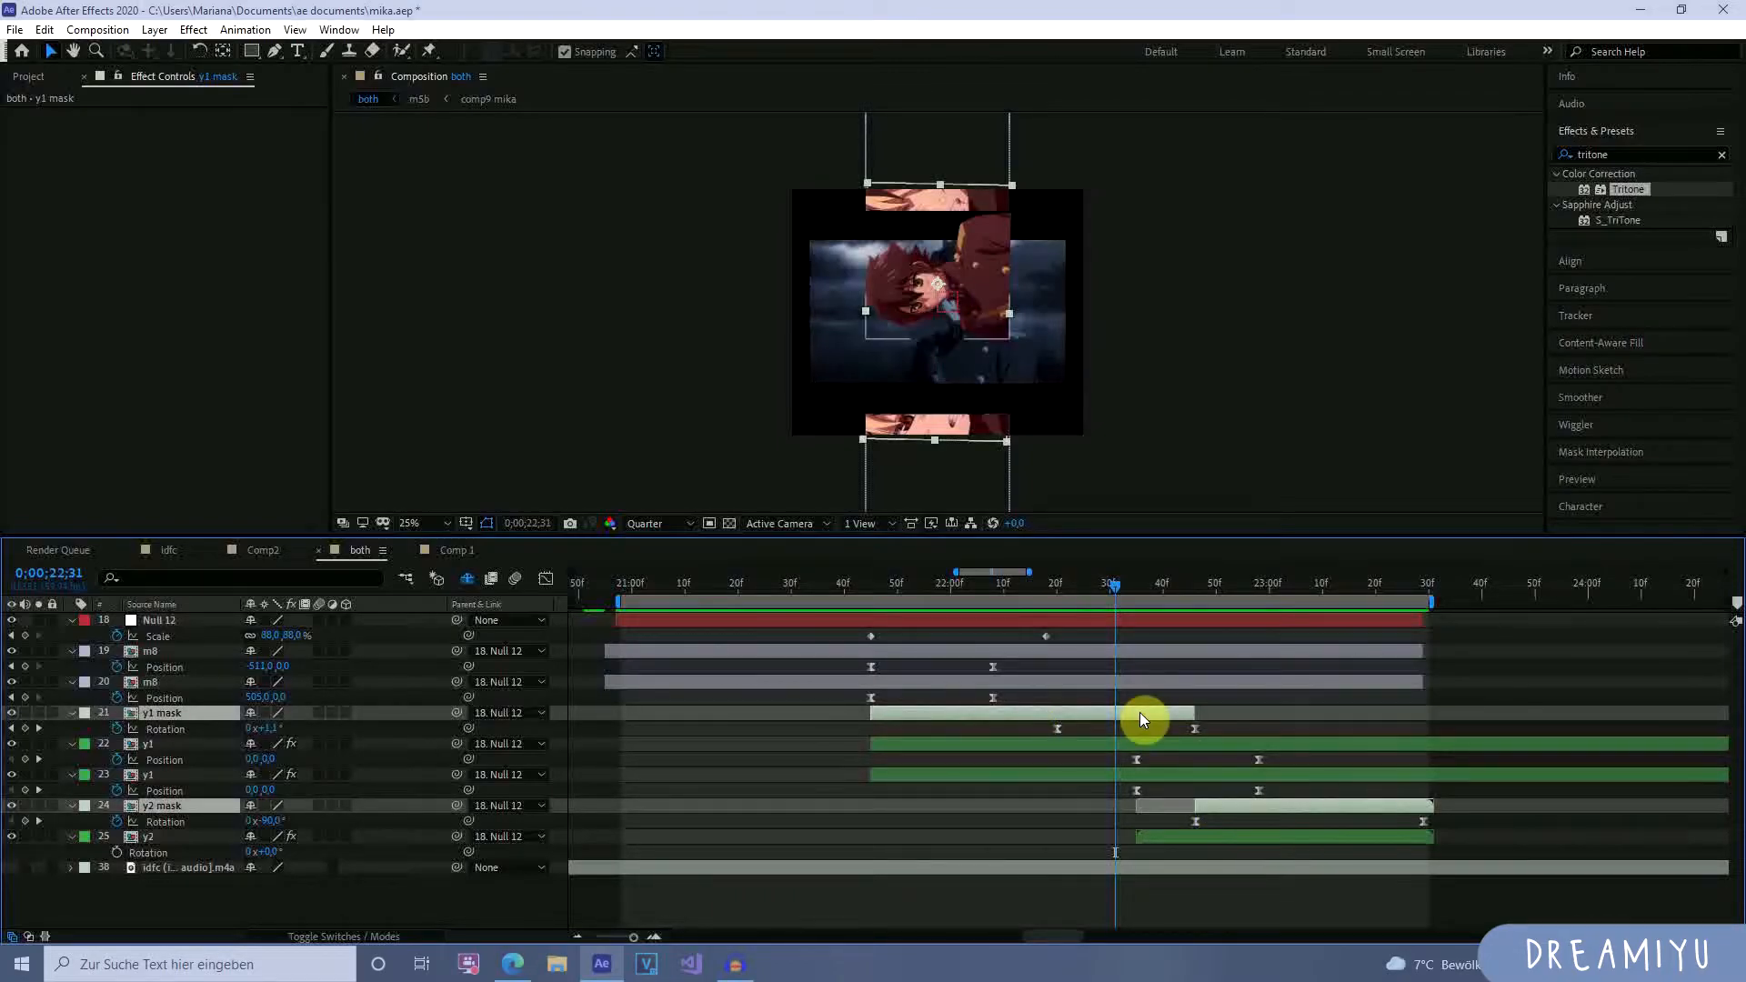
Set the y1 mask layer's first Rotation keyframe at 0;00;22;20 to 90°.
drag(1108, 593, 1057, 622)
click(1098, 689)
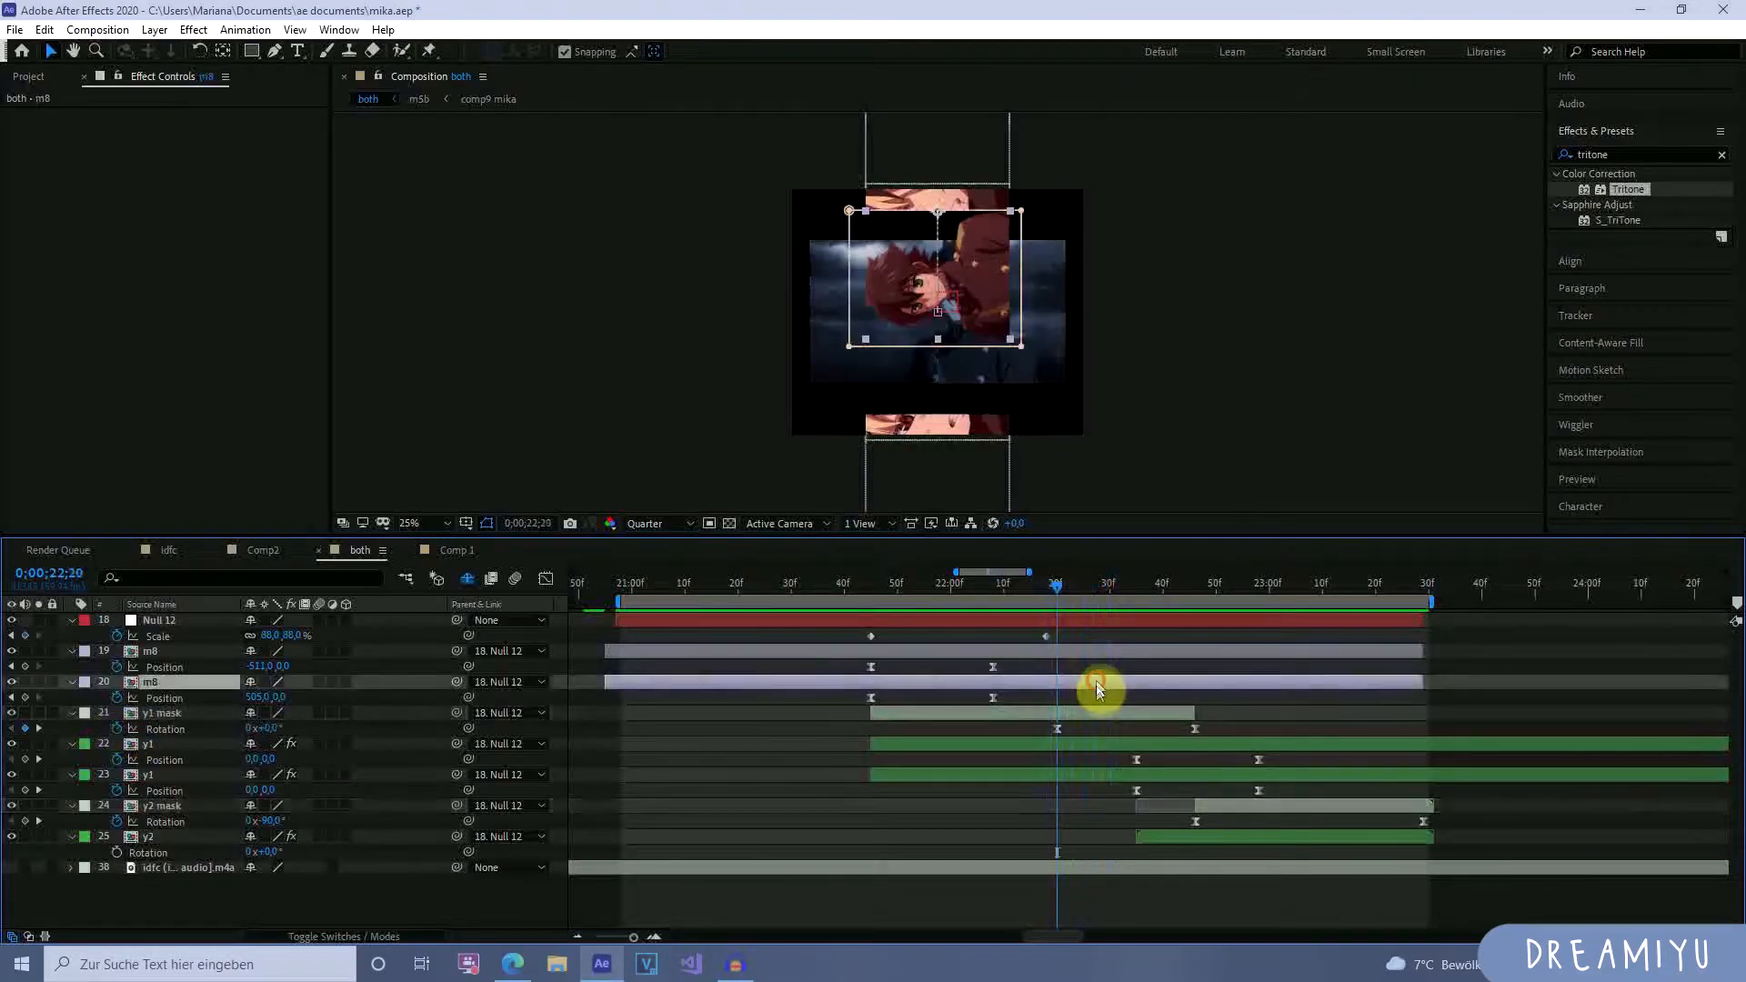
click(1059, 730)
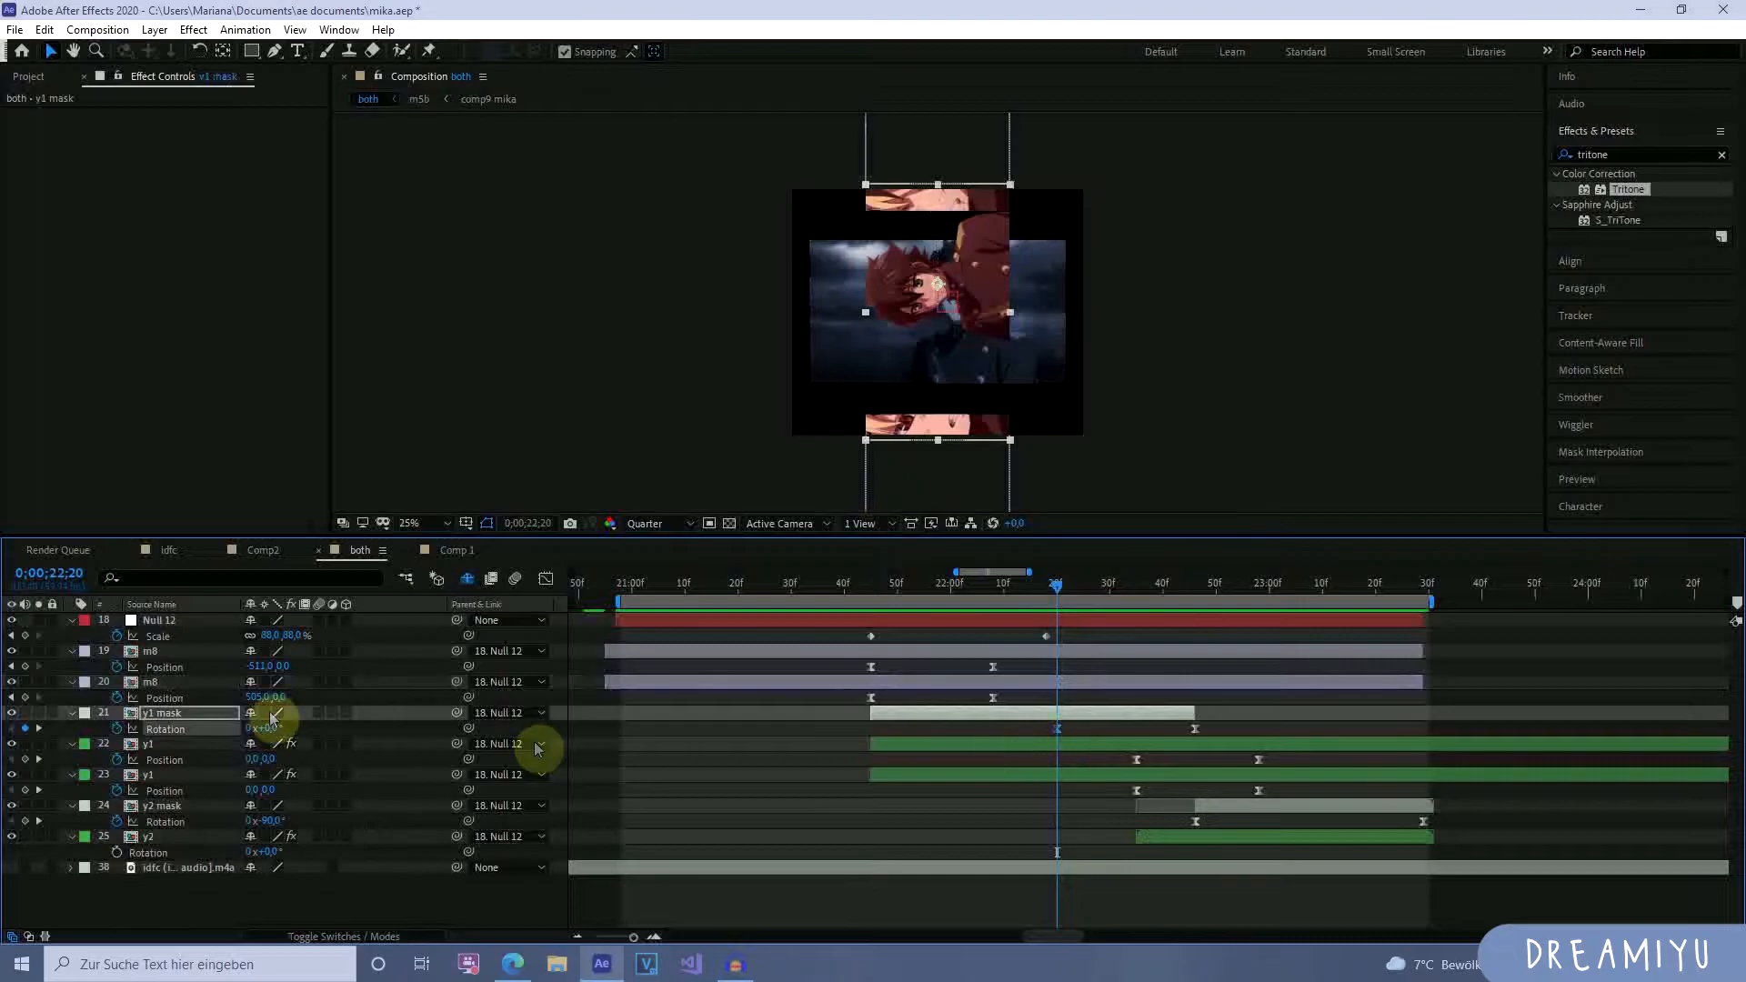
click(199, 624)
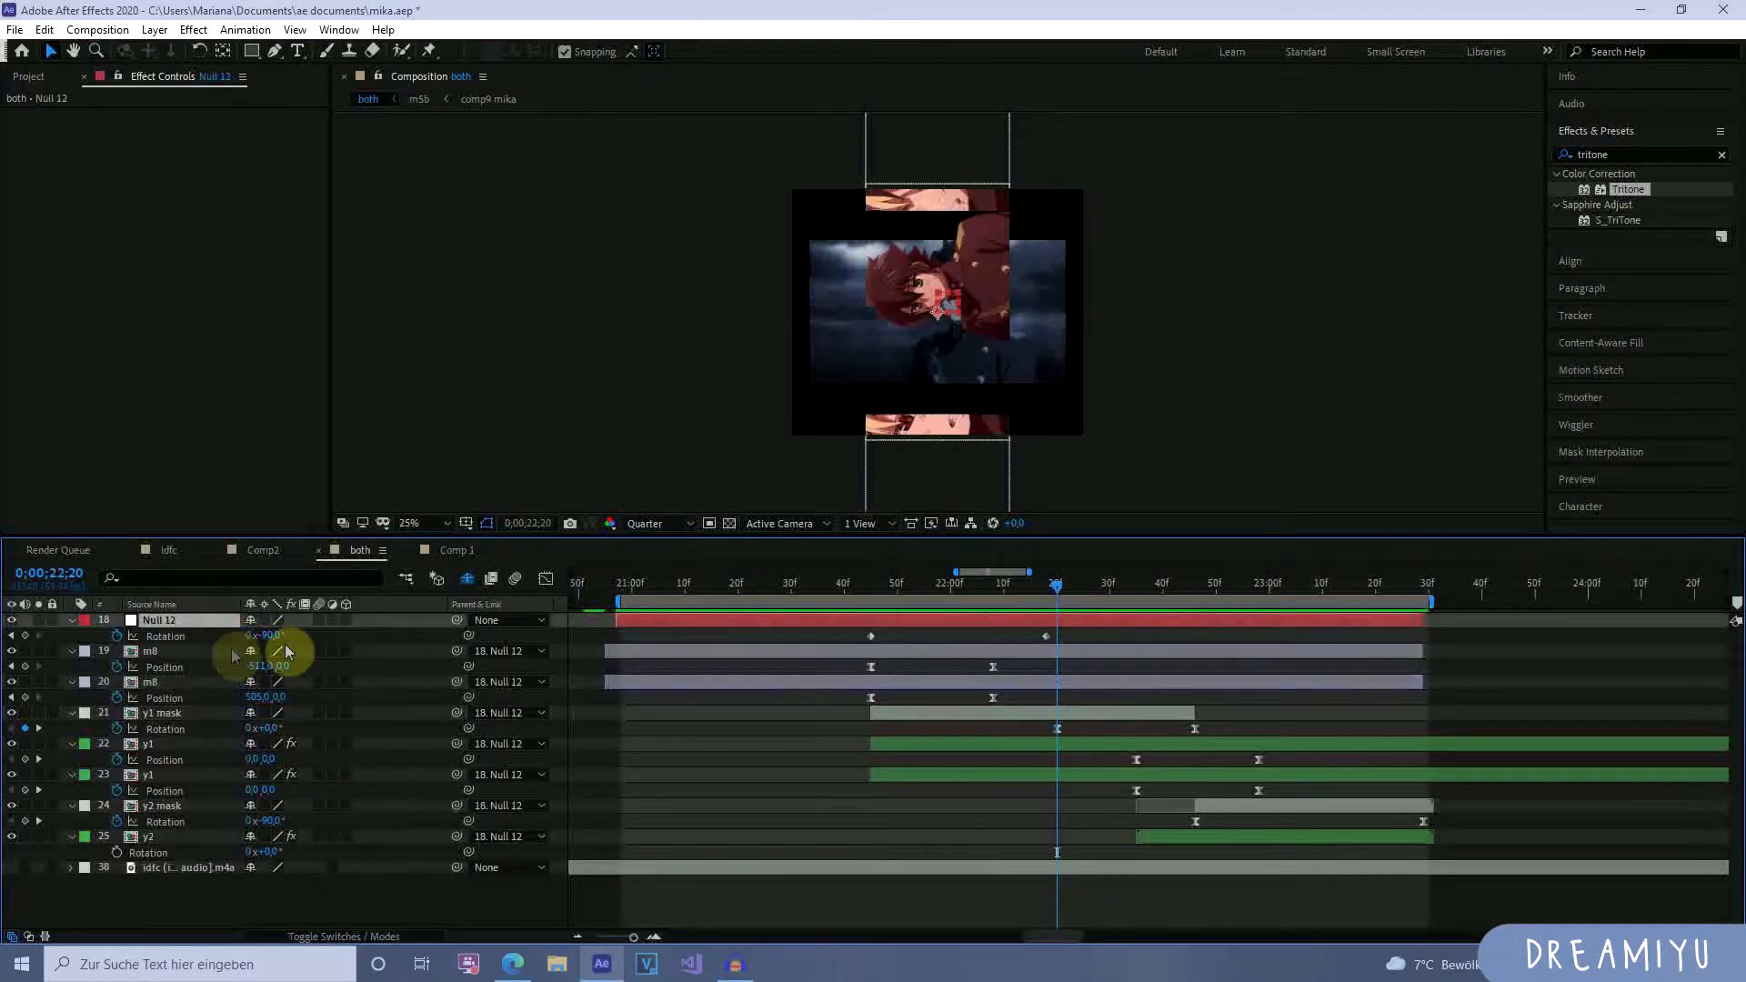
click(181, 718)
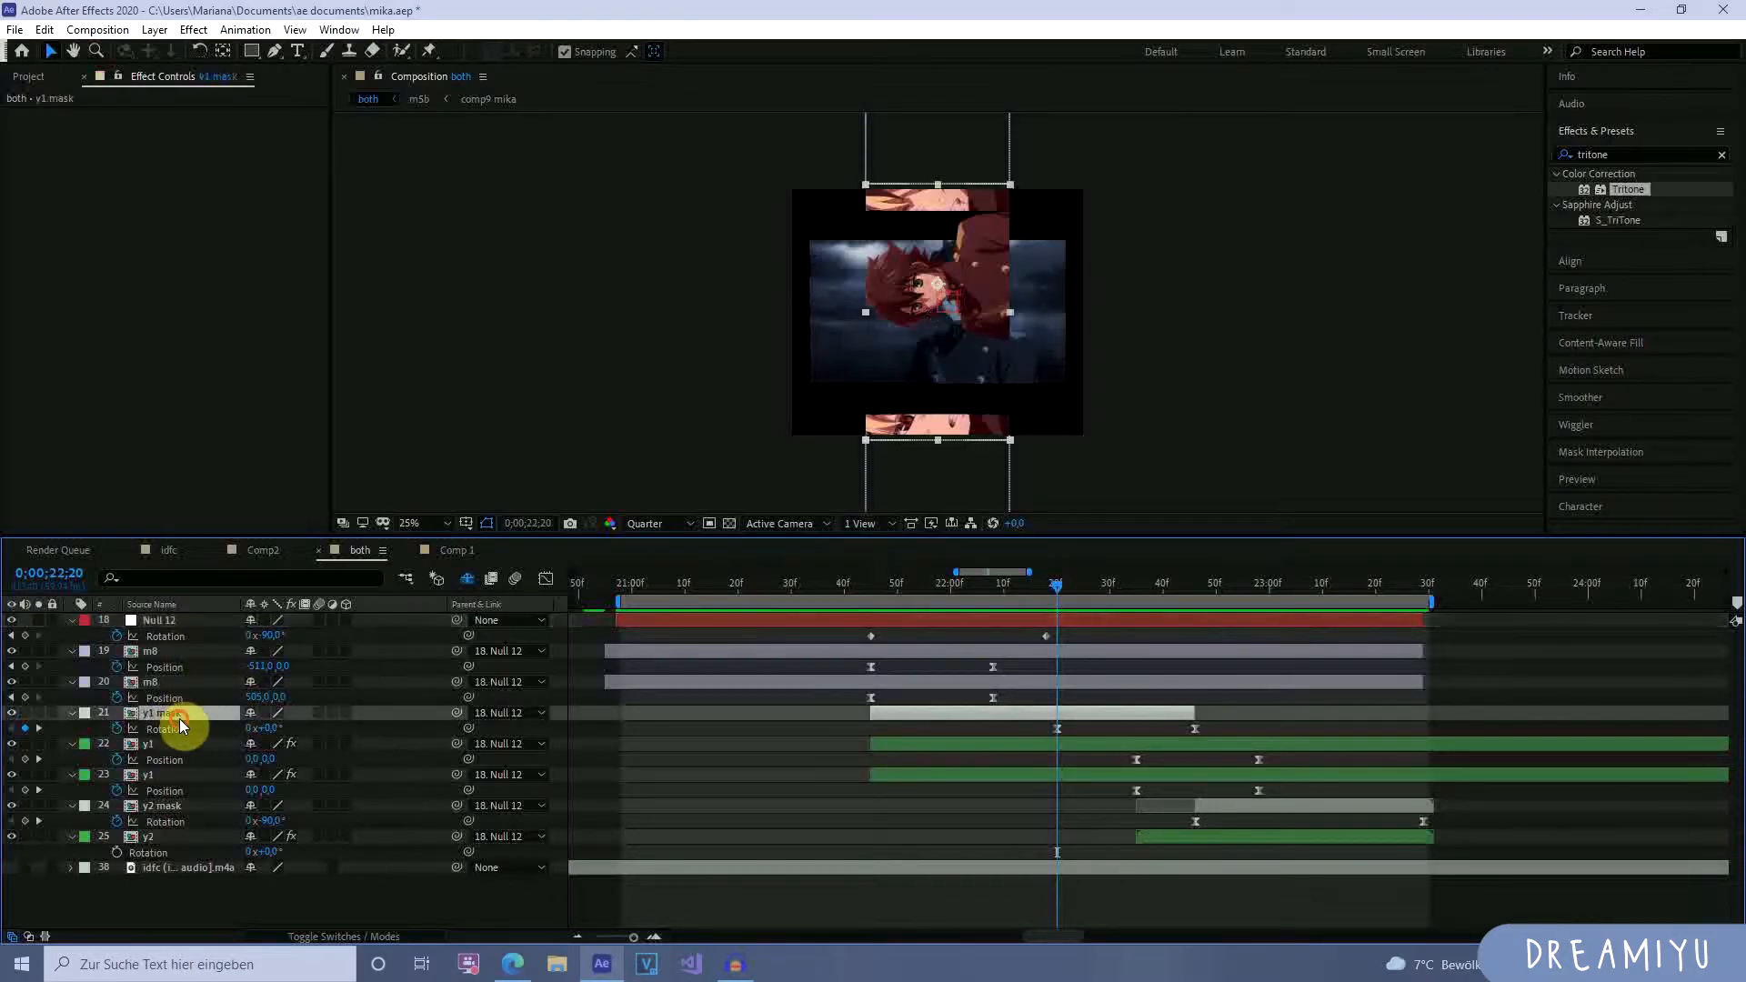
click(1057, 729)
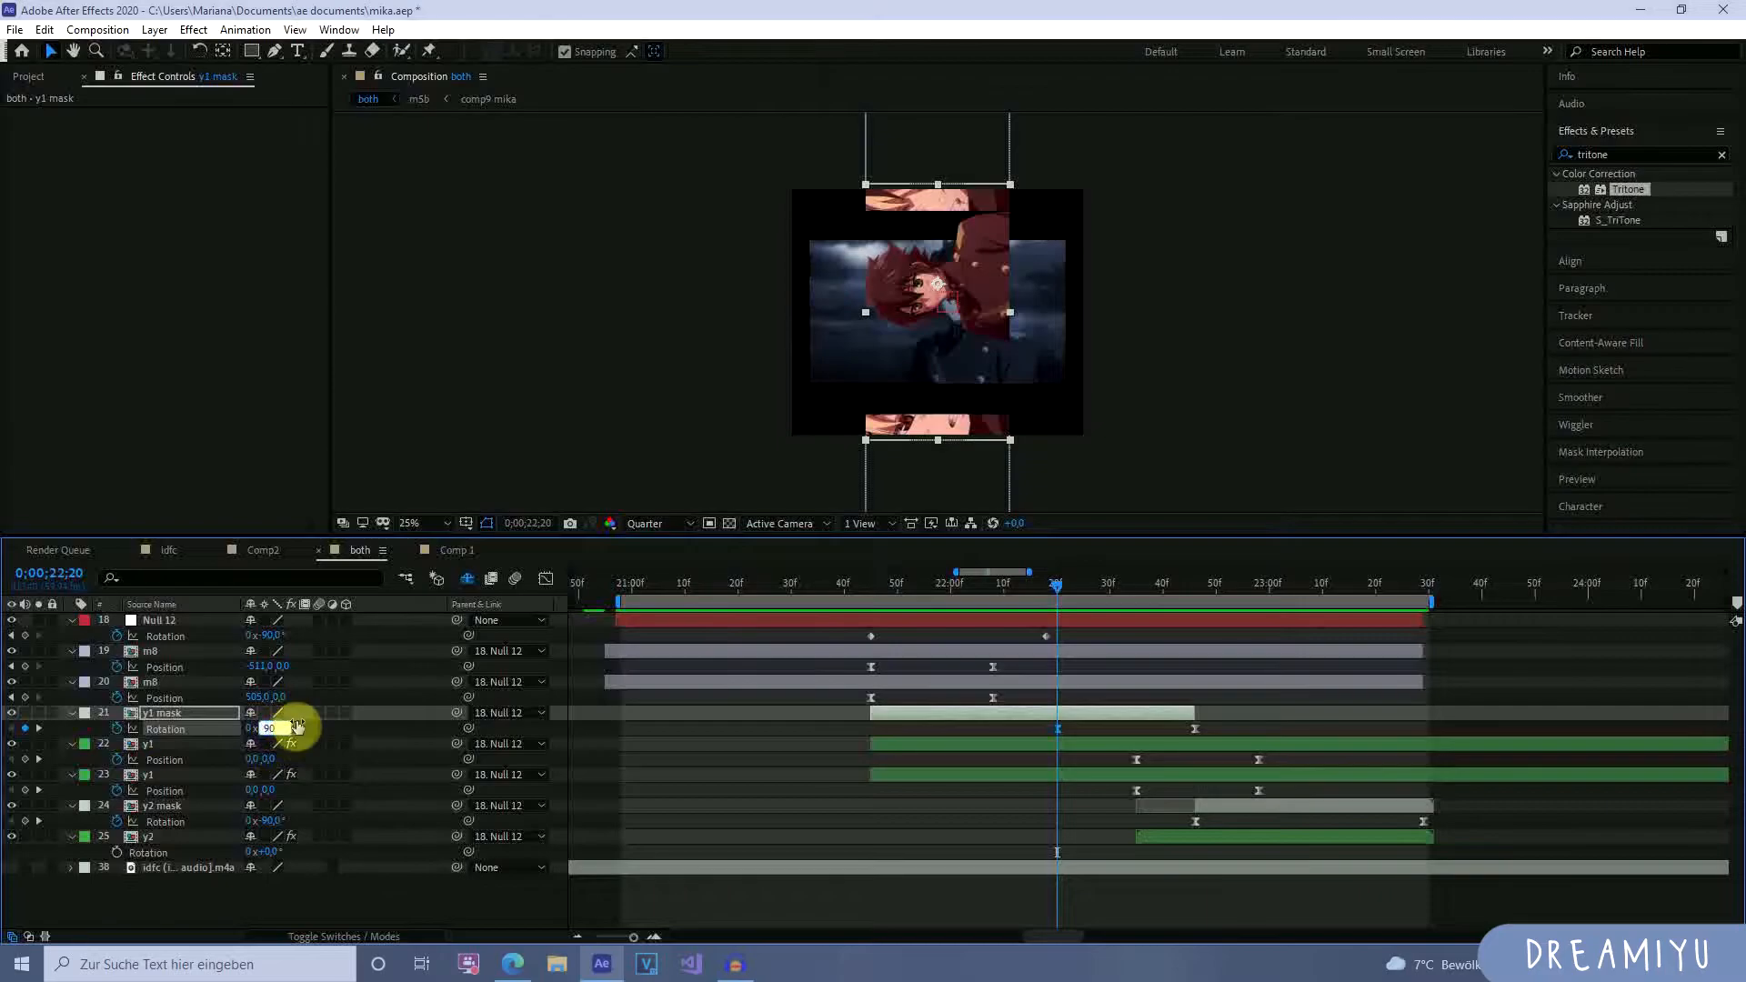
key(Return)
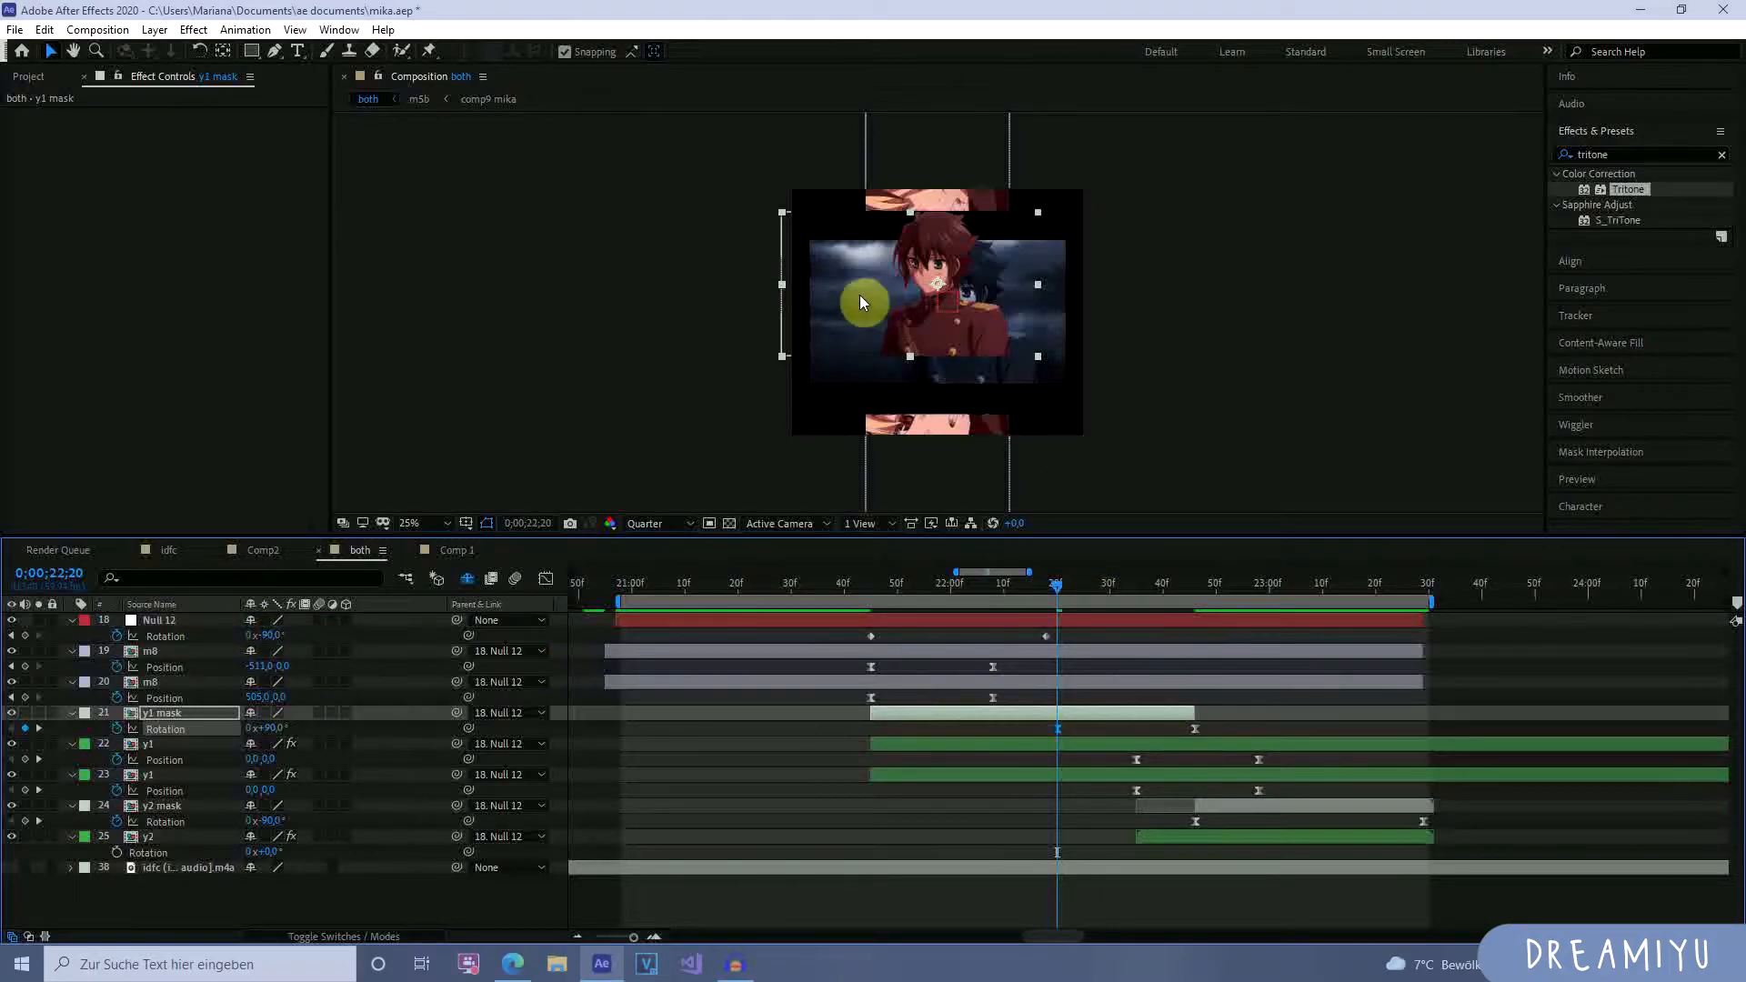
Set the y1 mask layer's second Rotation keyframe at 0;00;22;46 to 180°.
drag(1059, 584, 1116, 756)
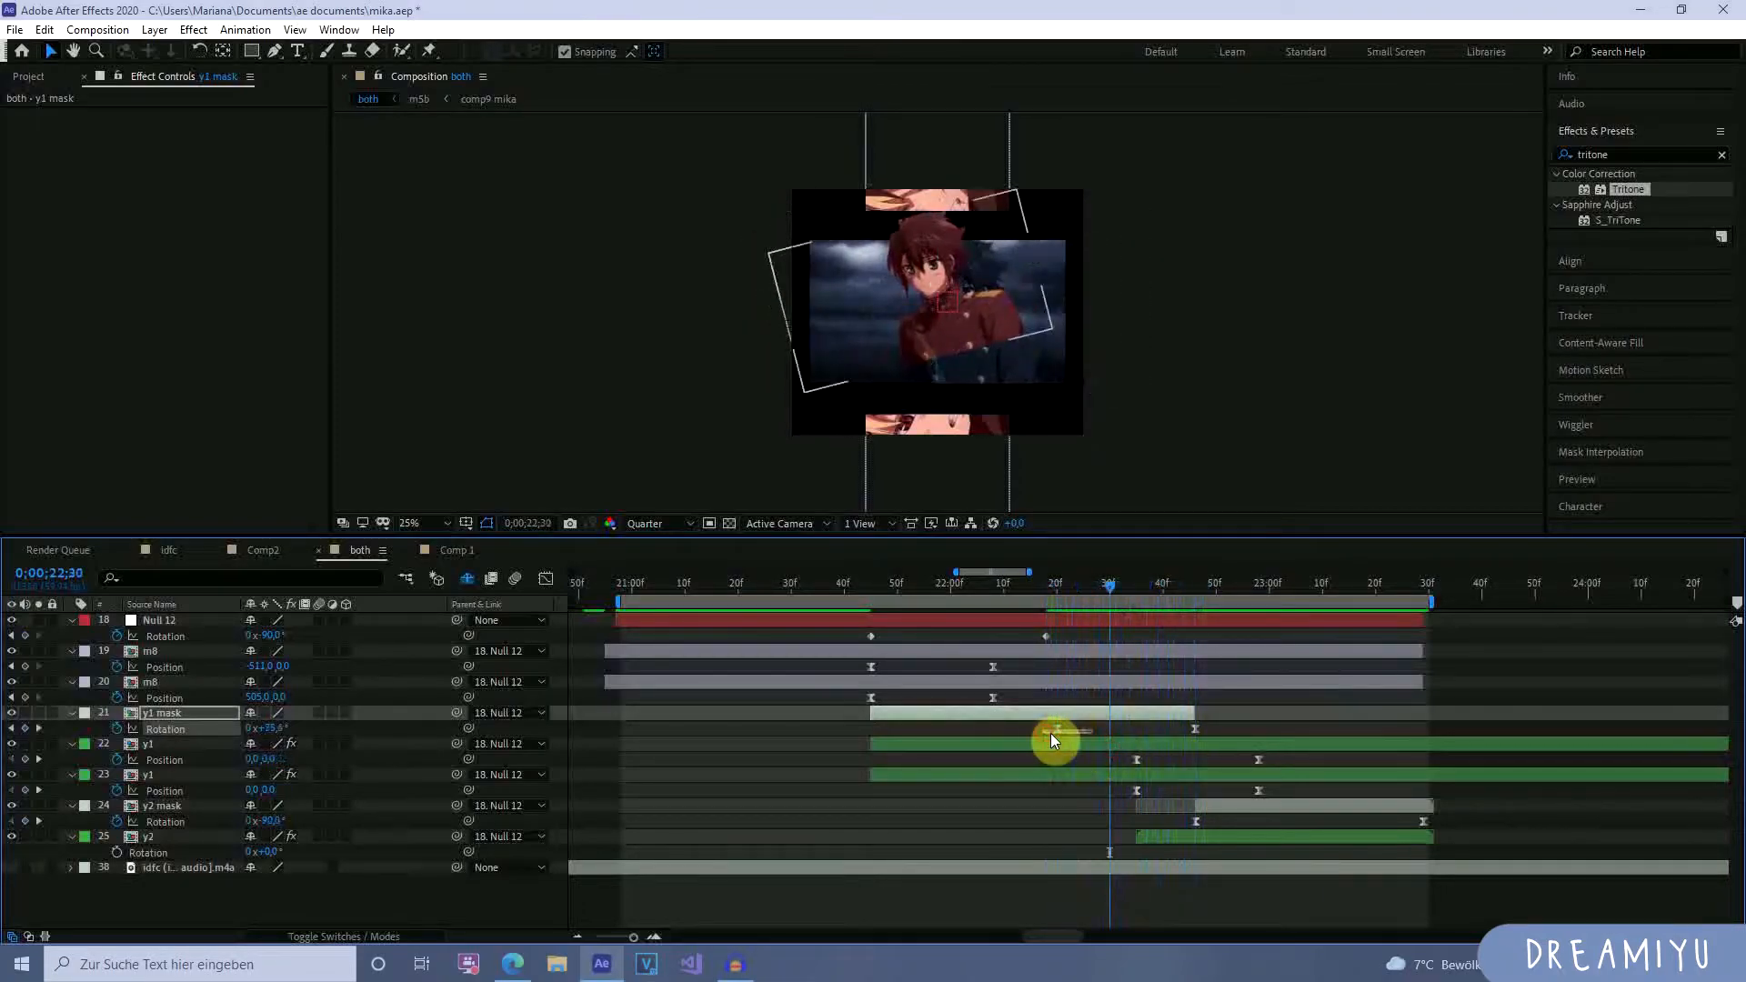
click(554, 582)
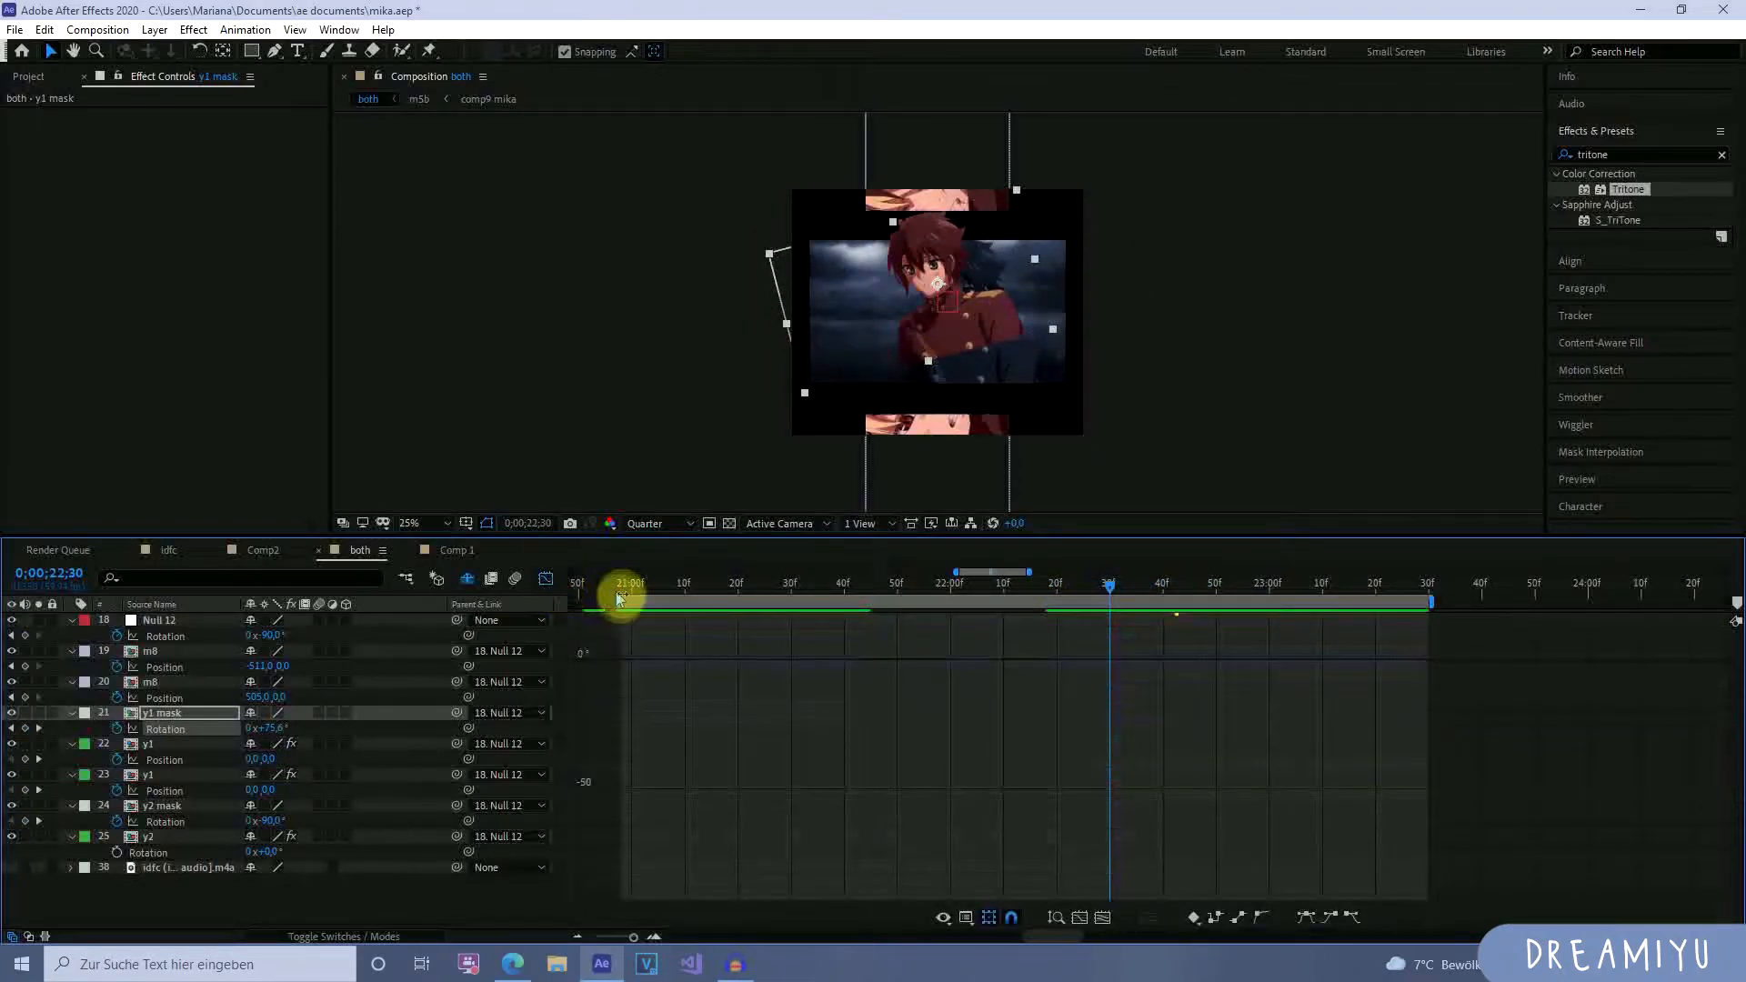
click(546, 577)
click(1195, 587)
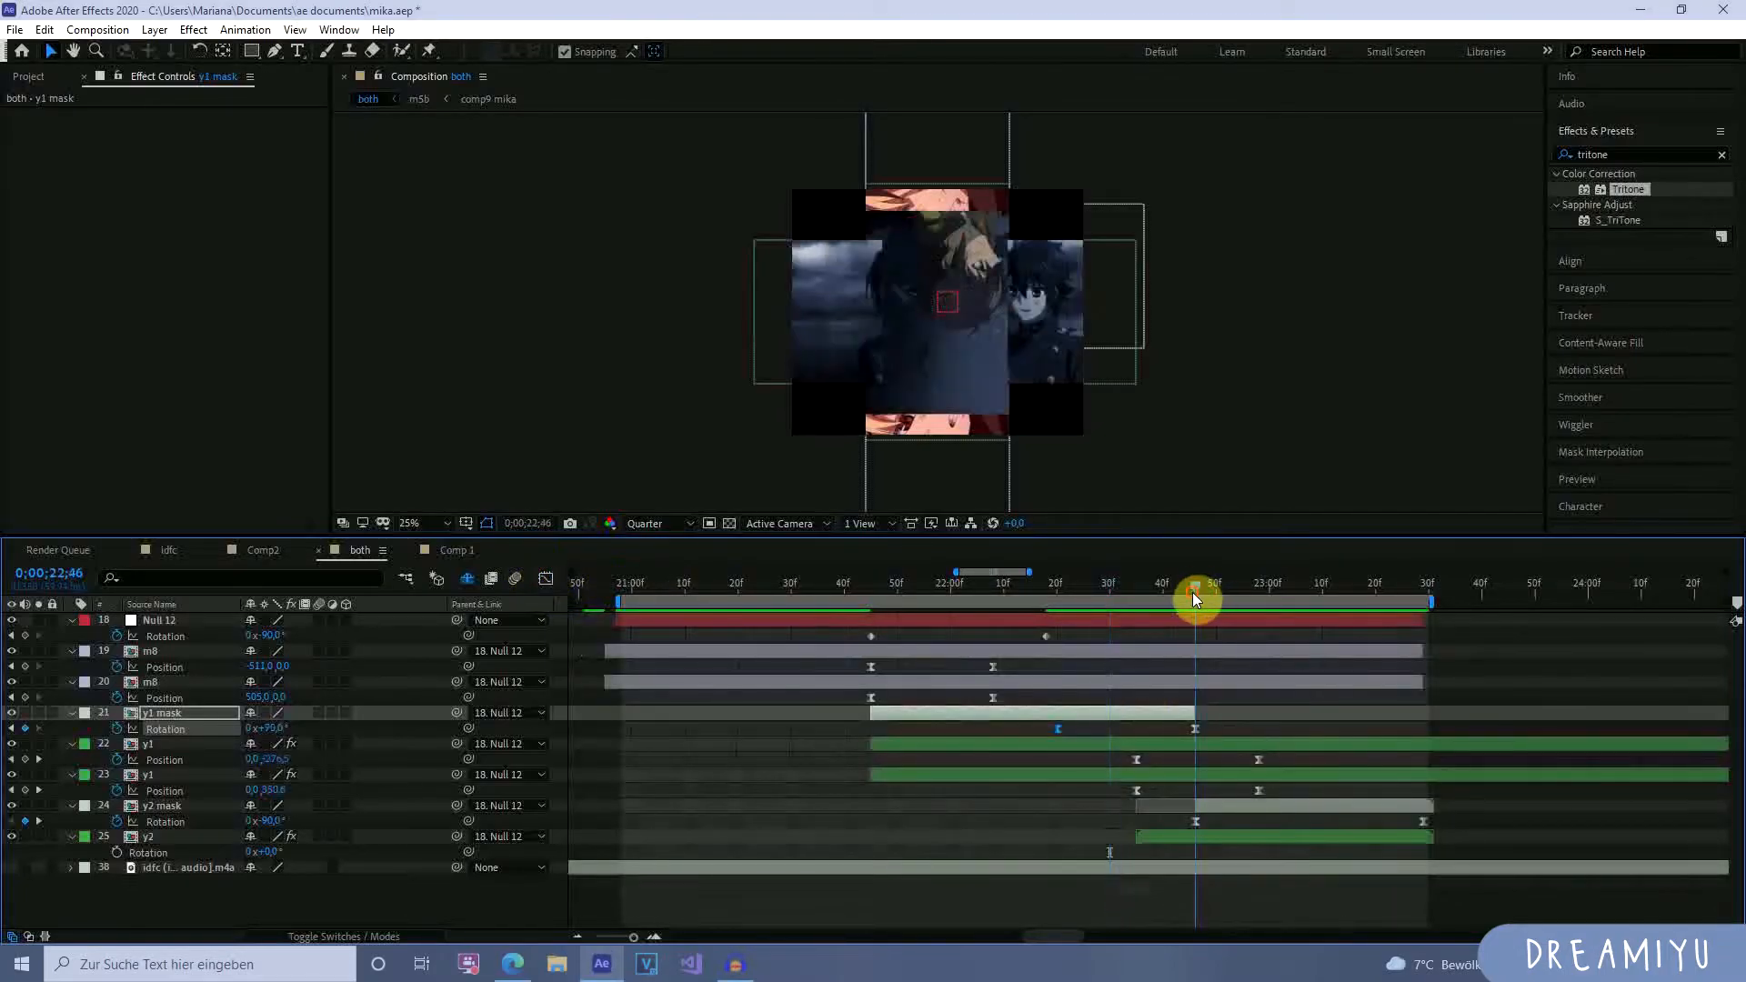
click(1196, 728)
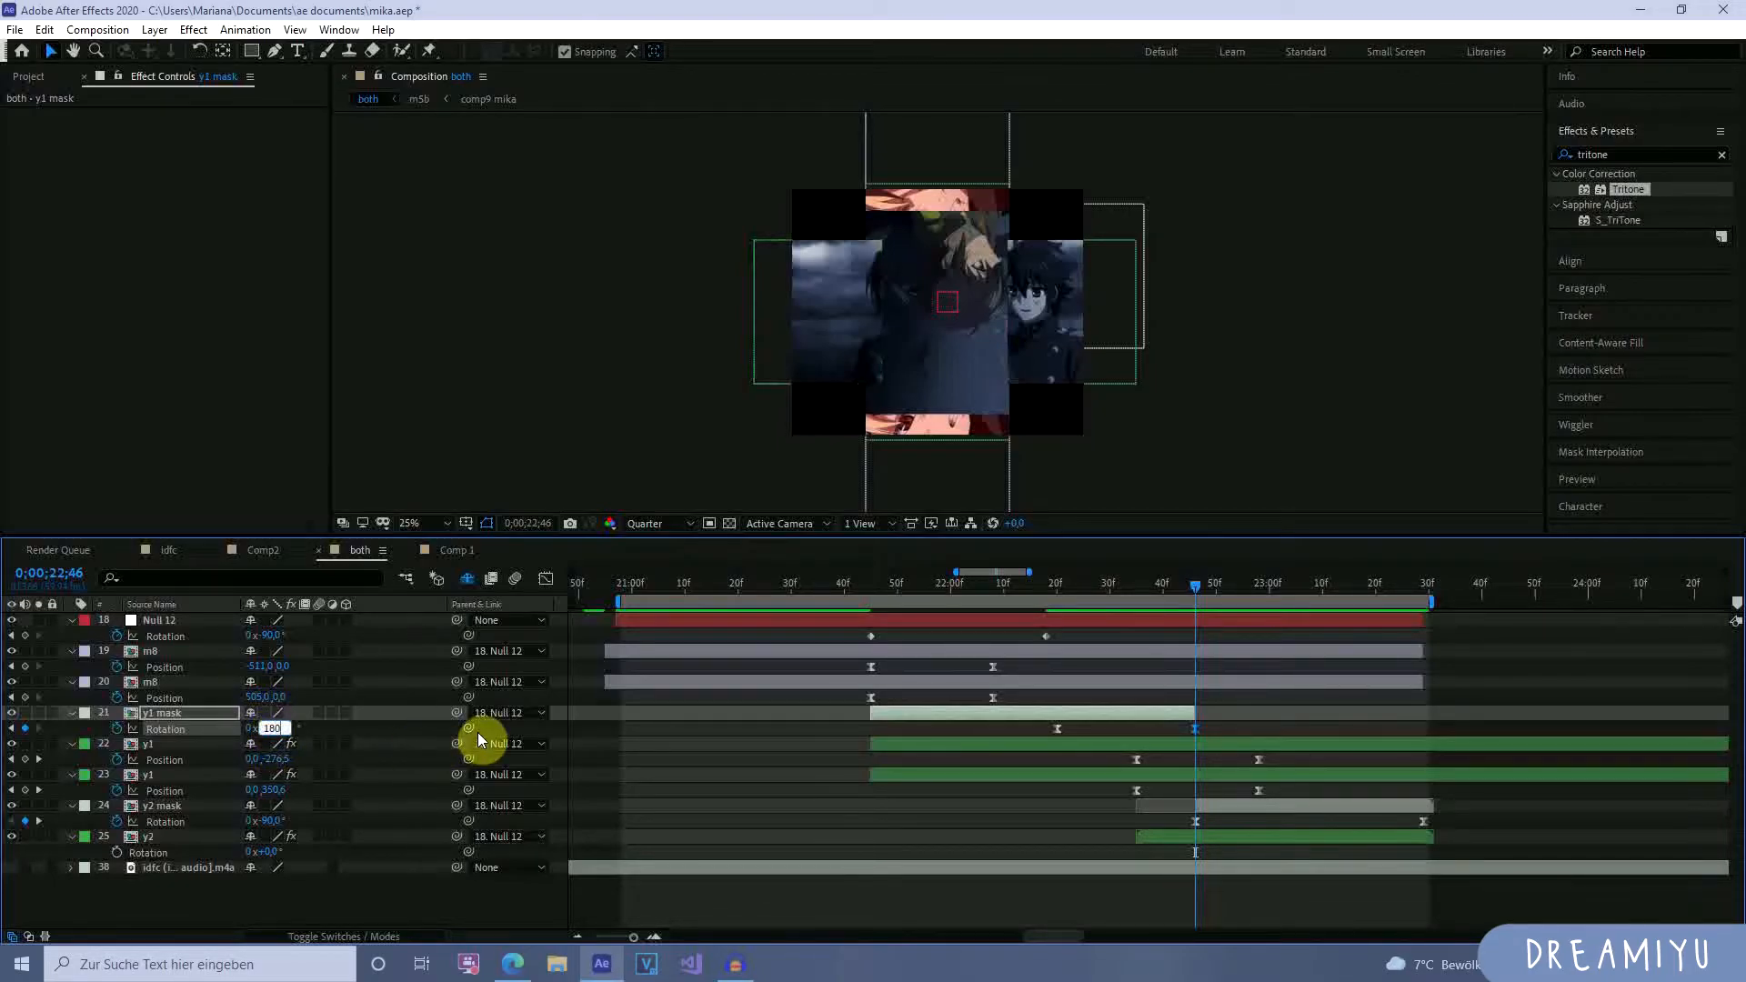
Set the y2 mask layer's last Rotation keyframe to 90° and place it at the end of the layer.
drag(1197, 591, 1317, 651)
drag(1425, 822, 1397, 828)
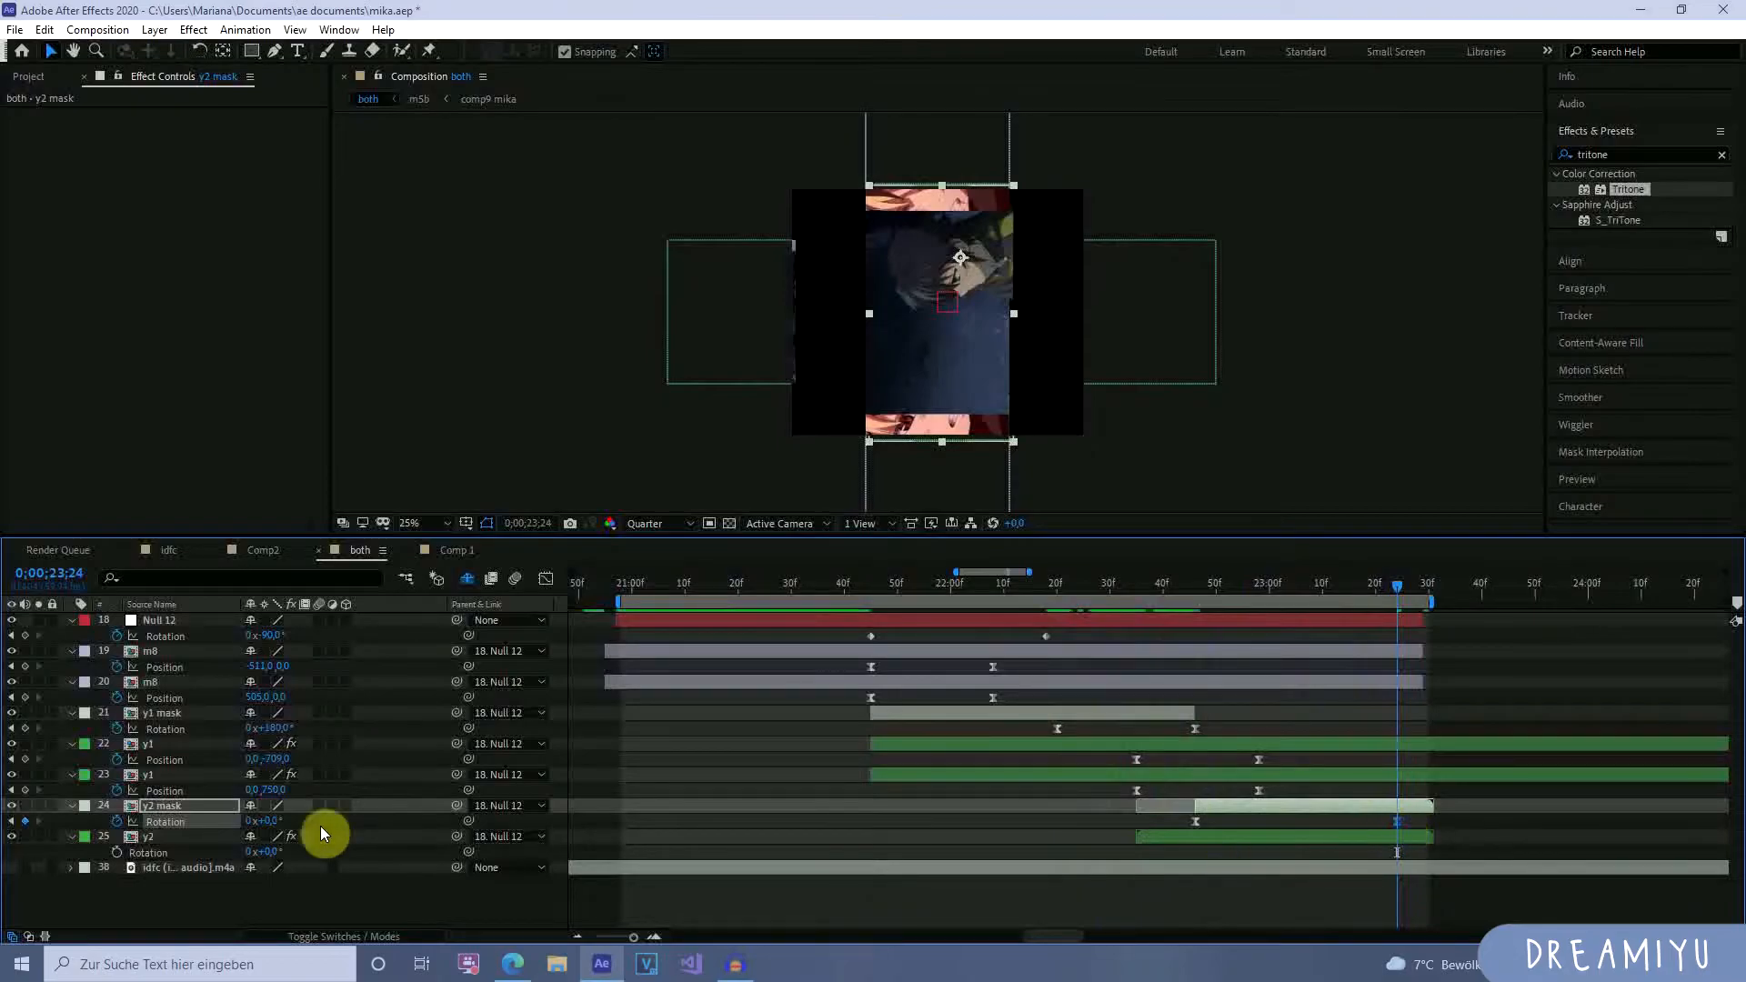
click(279, 823)
text(9)
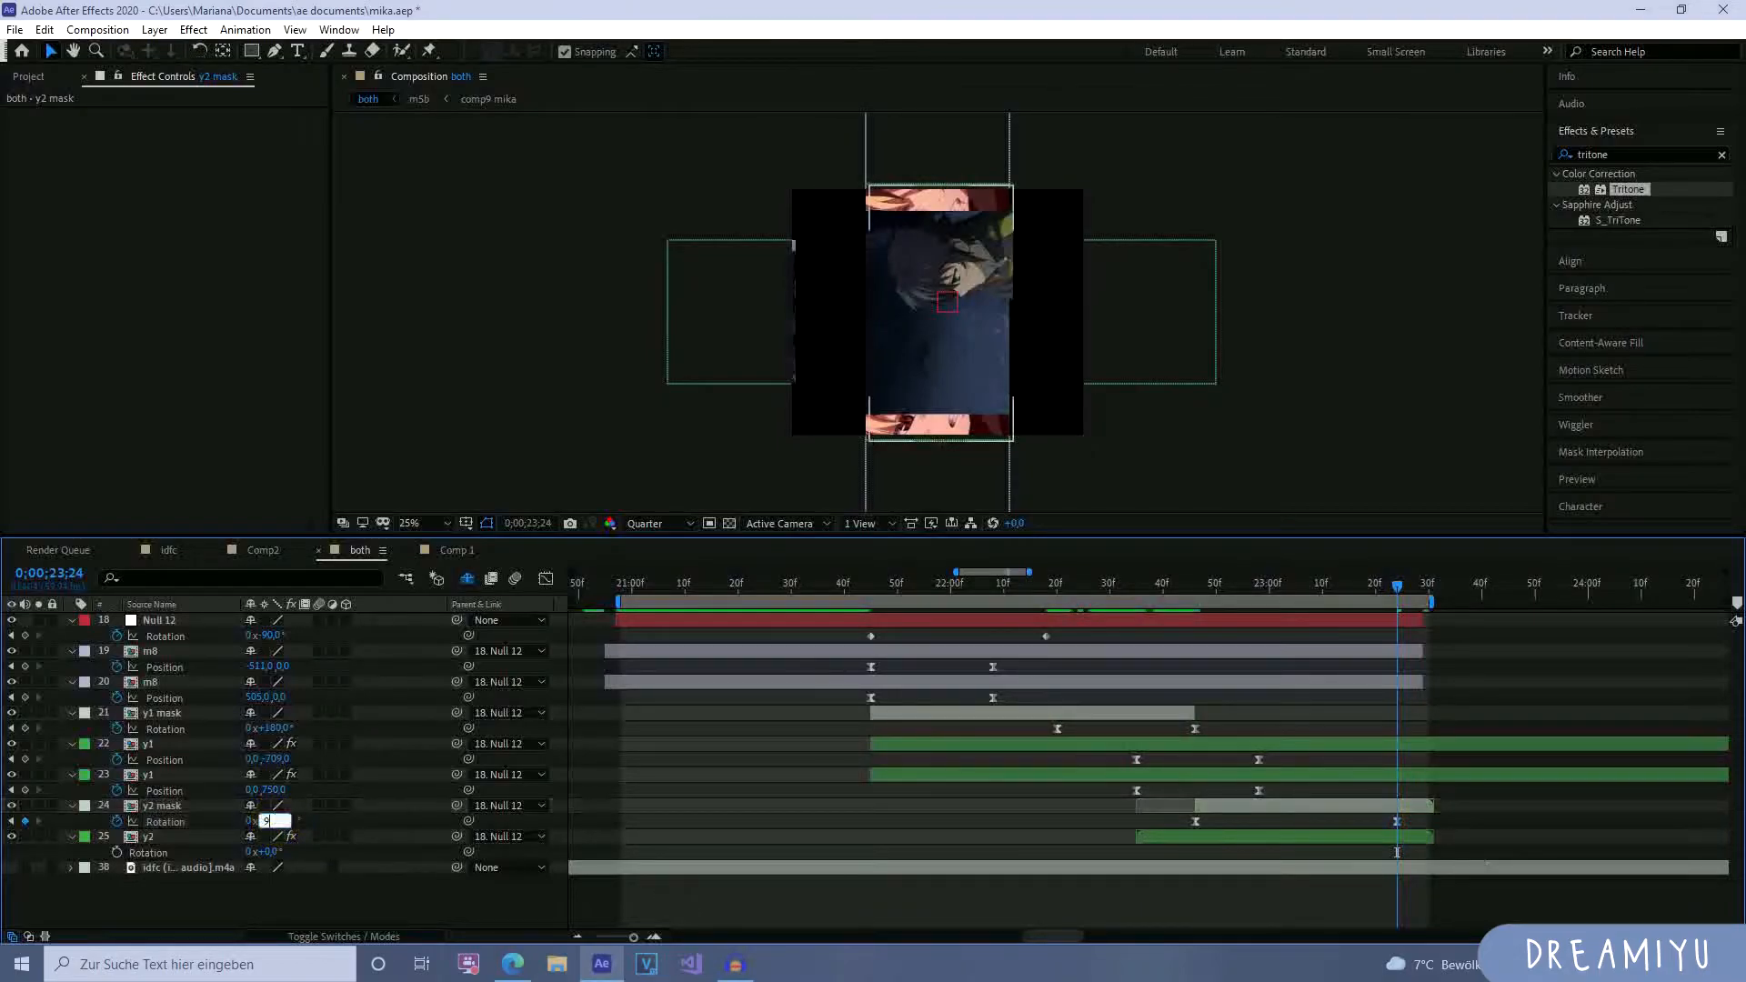
text(0)
key(Return)
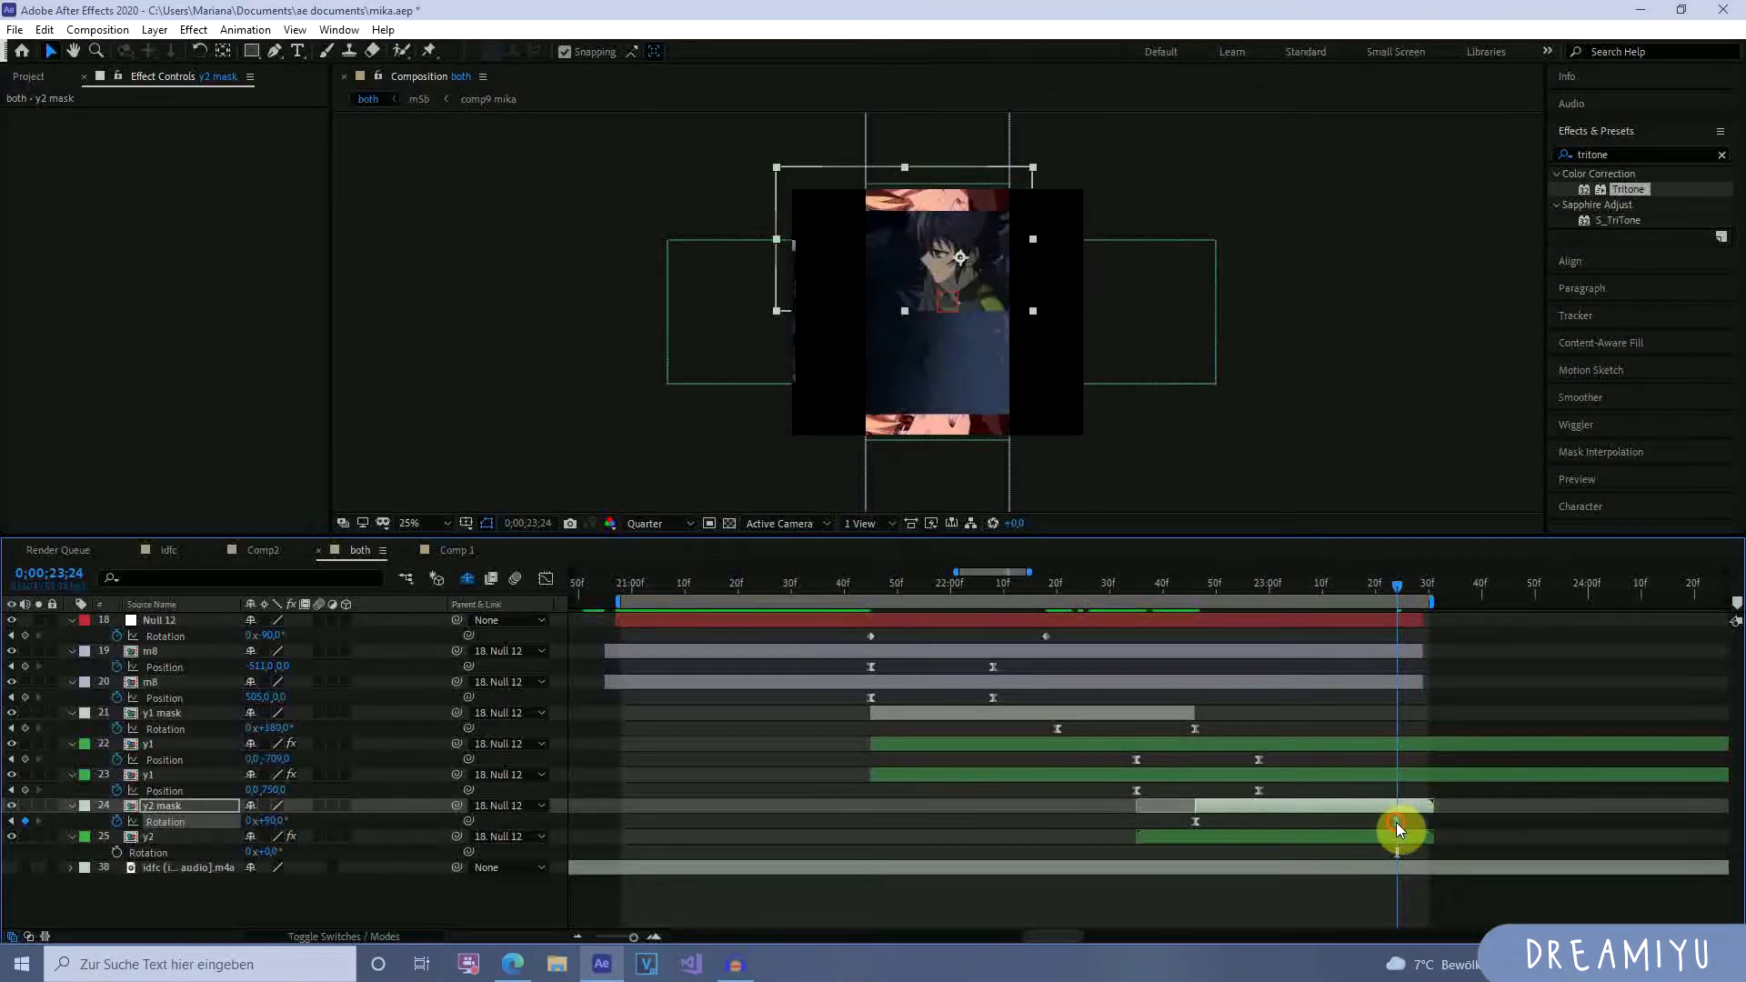
drag(1397, 823, 1429, 824)
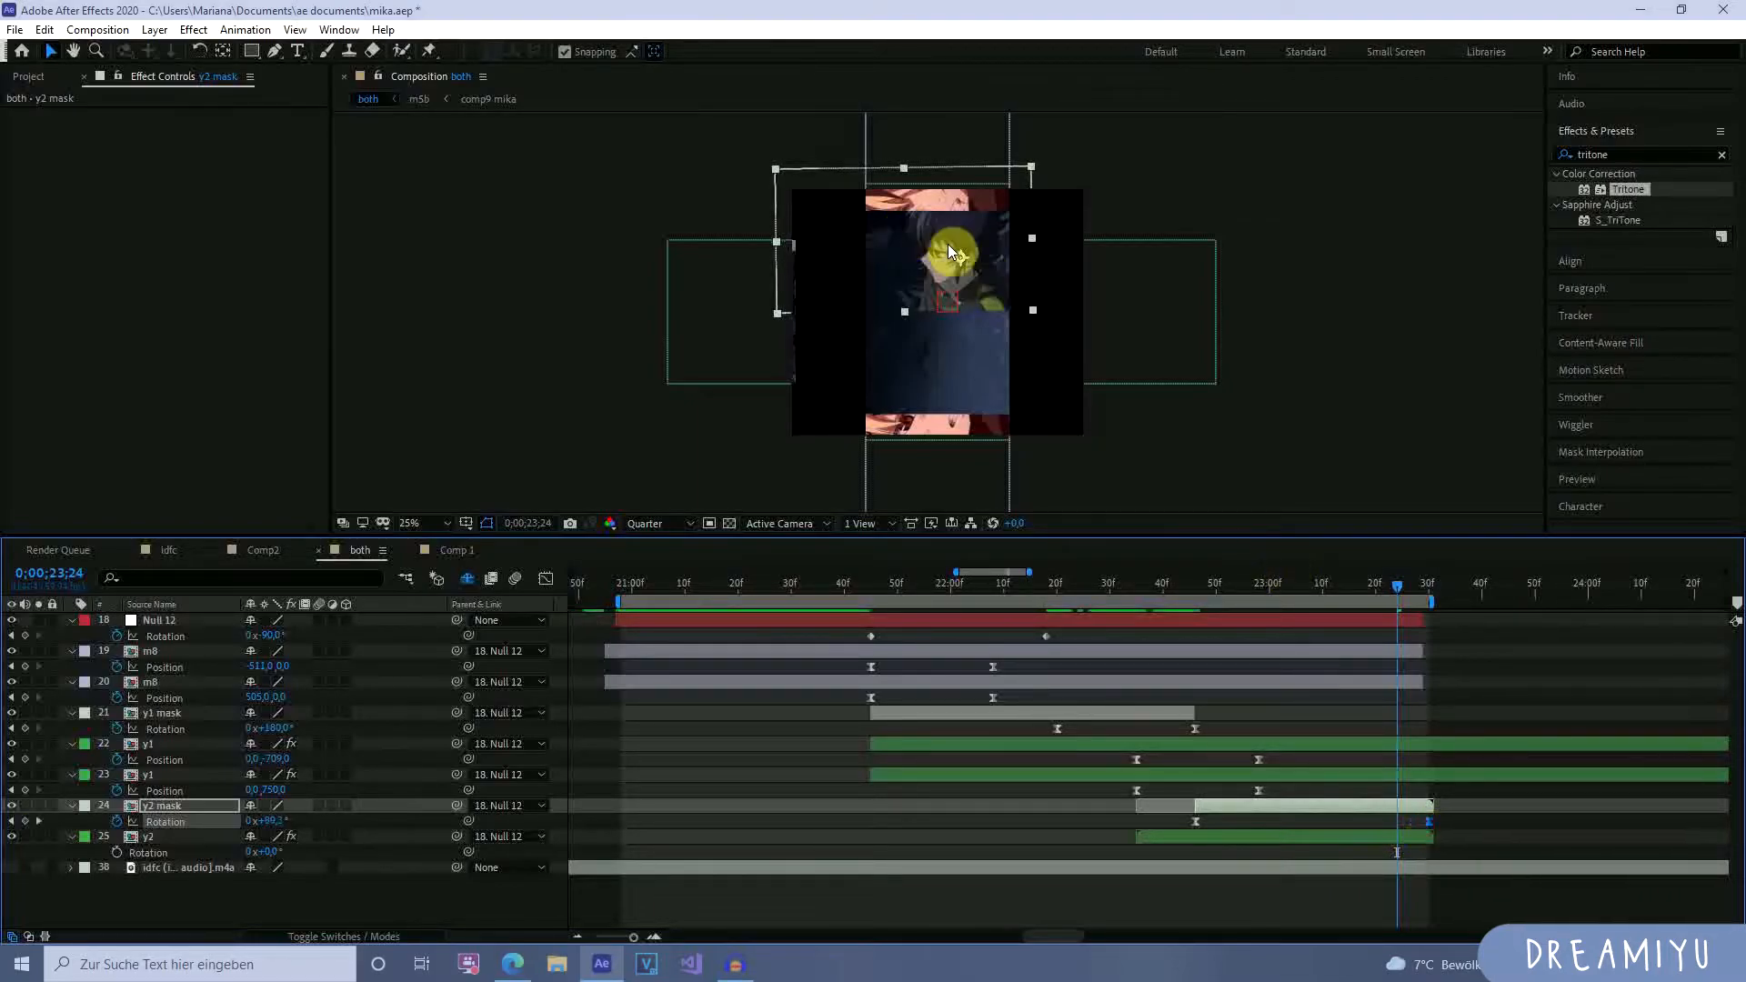
Set the y2 mask layer's first Rotation keyframe at 0;00;22;46 to -180° and preview the transition.
drag(1396, 592, 1195, 668)
drag(1396, 589, 1197, 709)
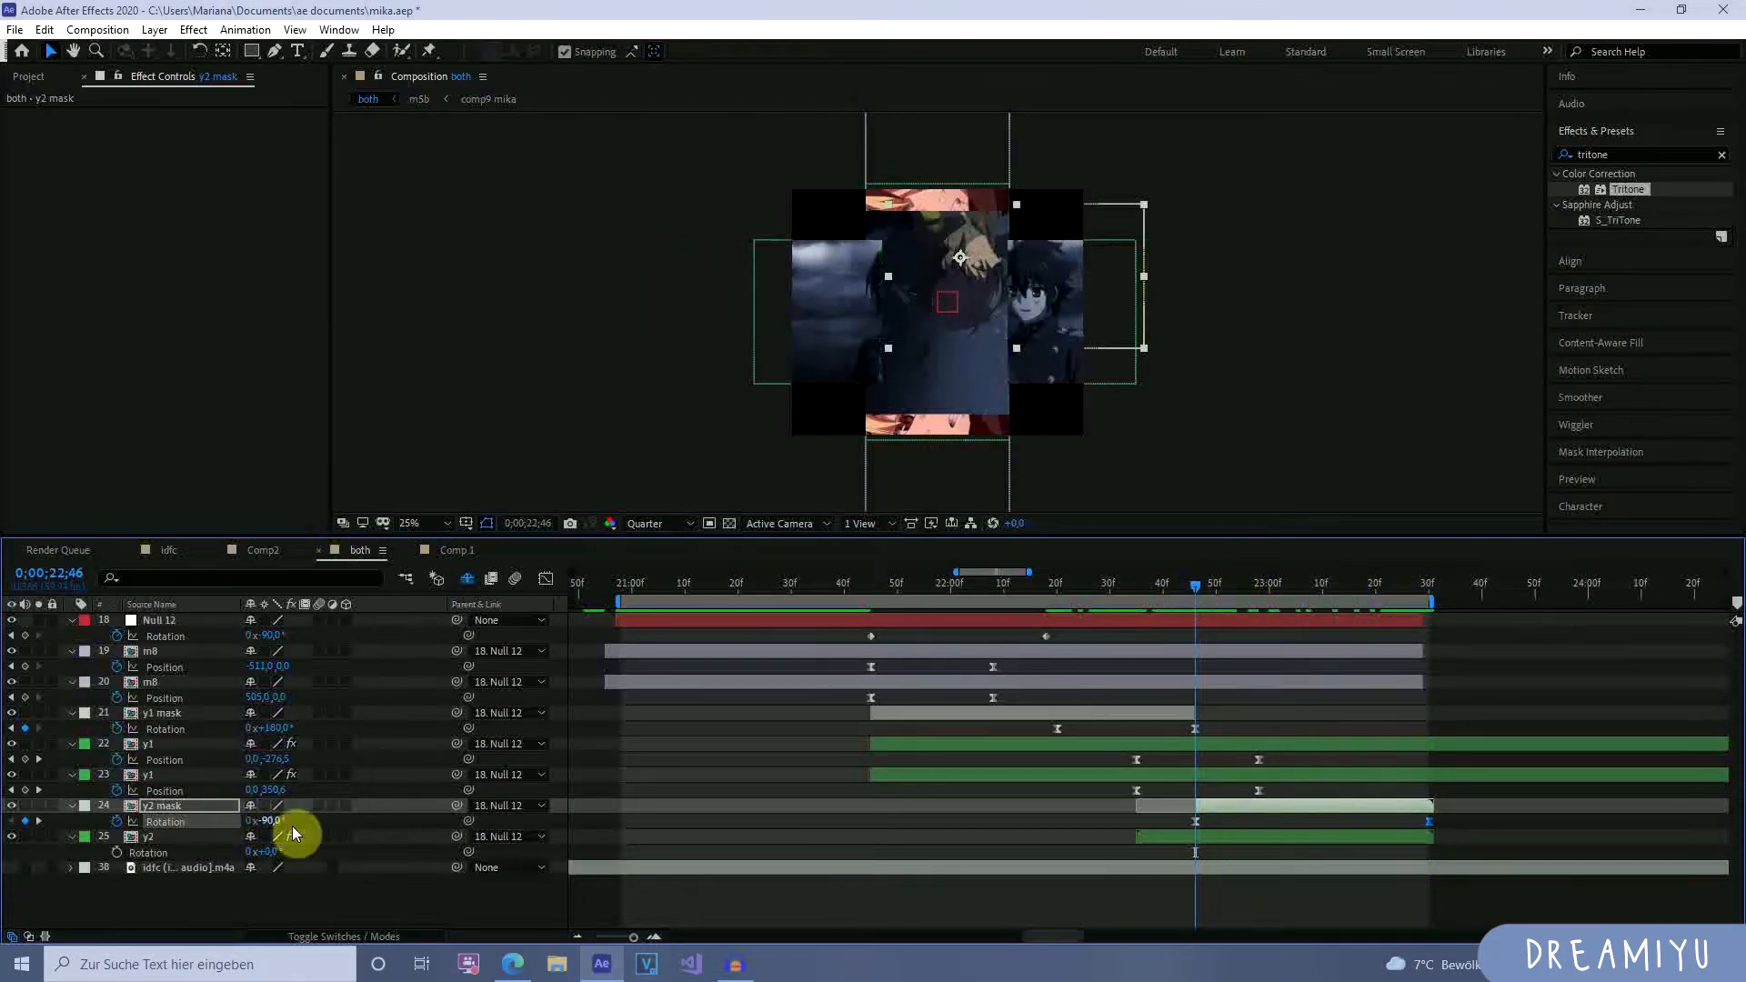
click(271, 824)
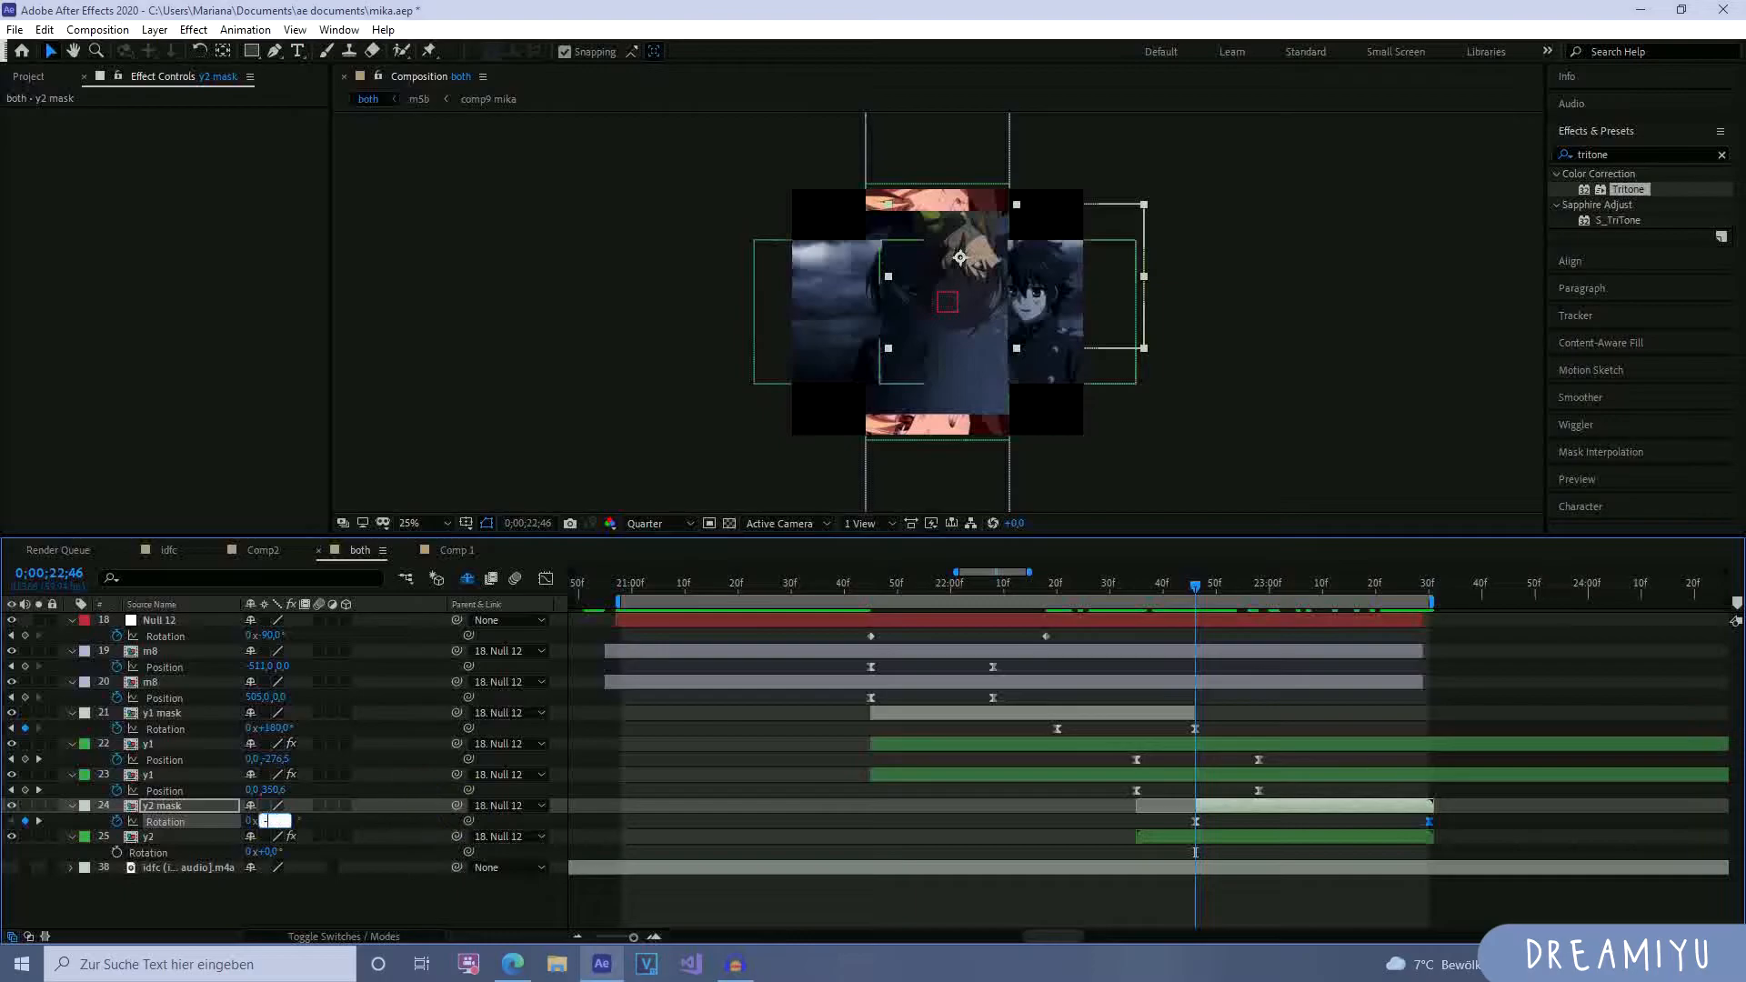
key(Return)
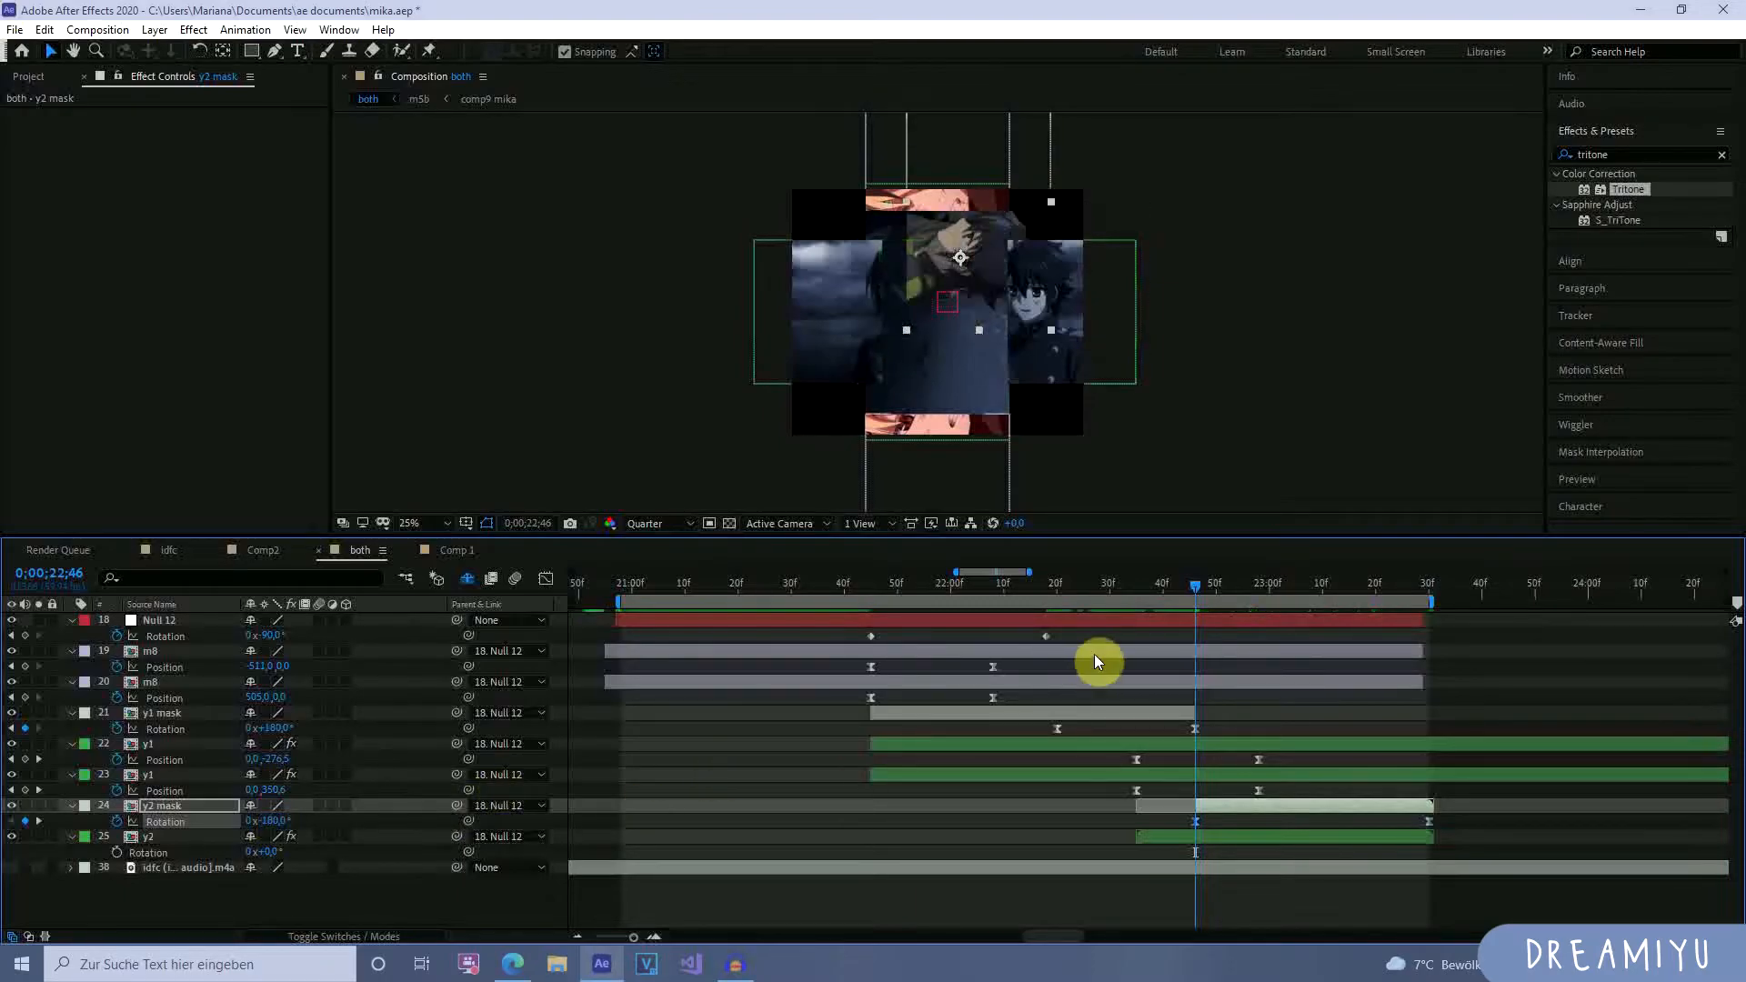
drag(1194, 573, 962, 662)
key(space)
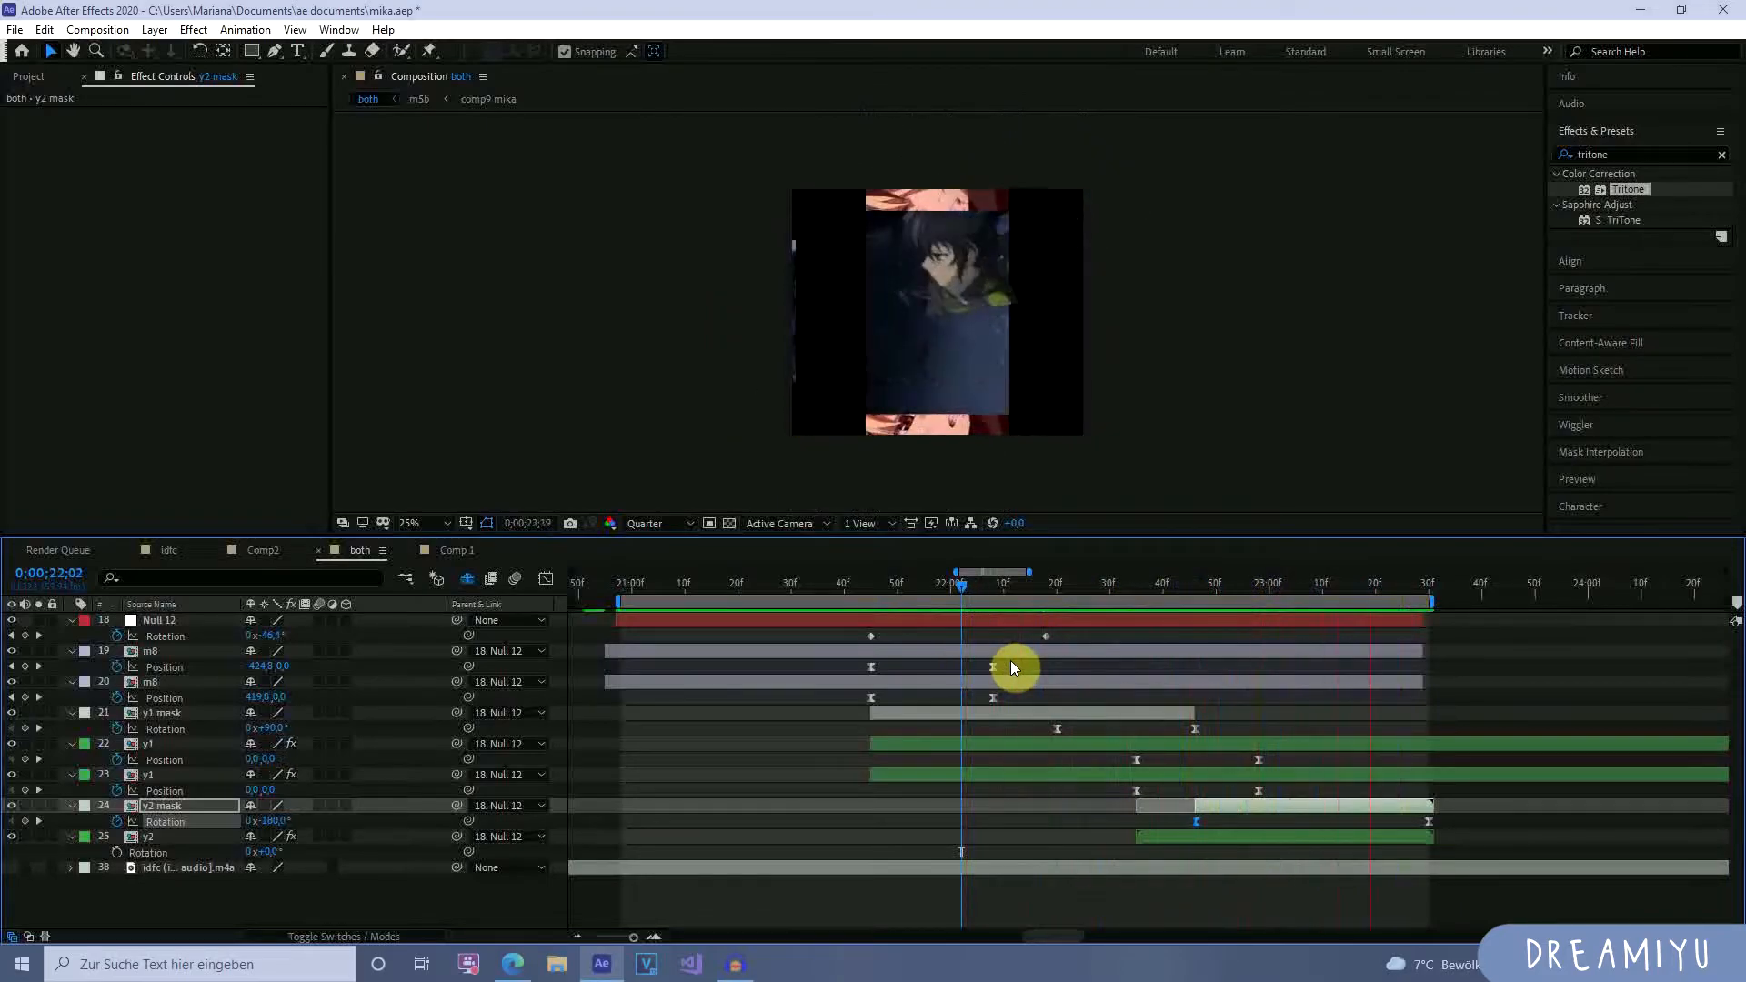
key(space)
Set the y2 mask layer's first Rotation keyframe at 0;00;22;46 to 0° and preview the result.
click(1180, 823)
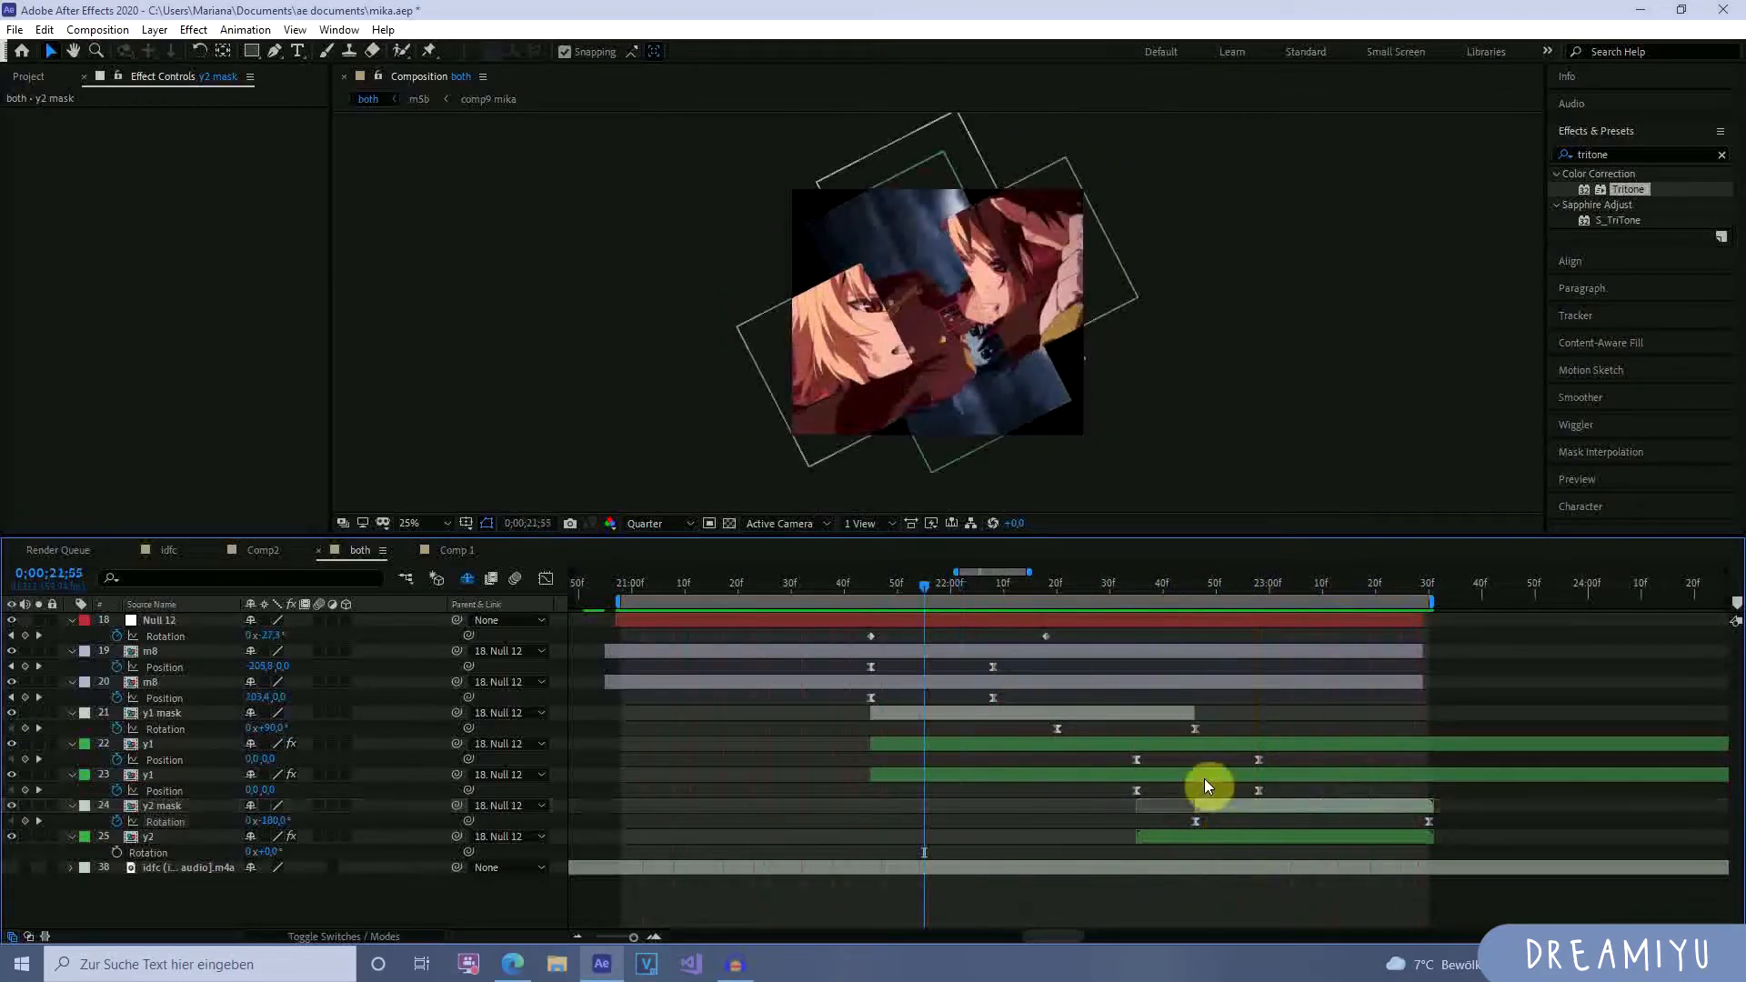
drag(1186, 594, 1198, 728)
click(1195, 821)
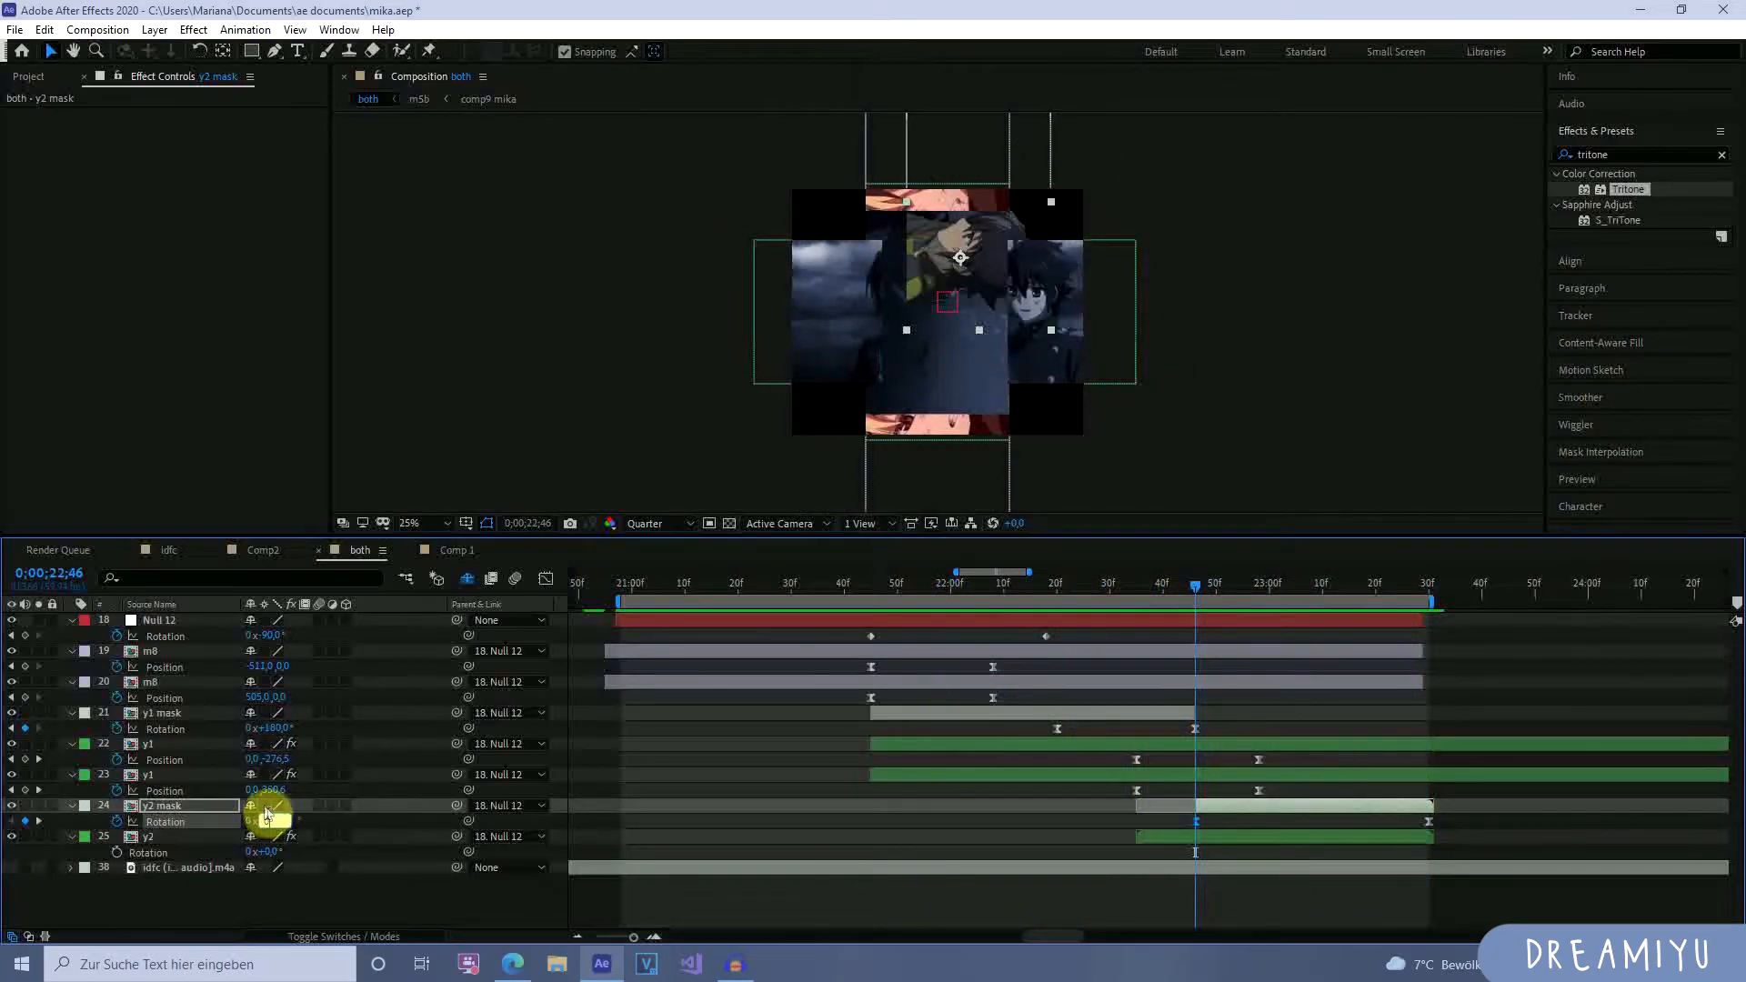
click(1202, 588)
drag(1216, 593, 1195, 659)
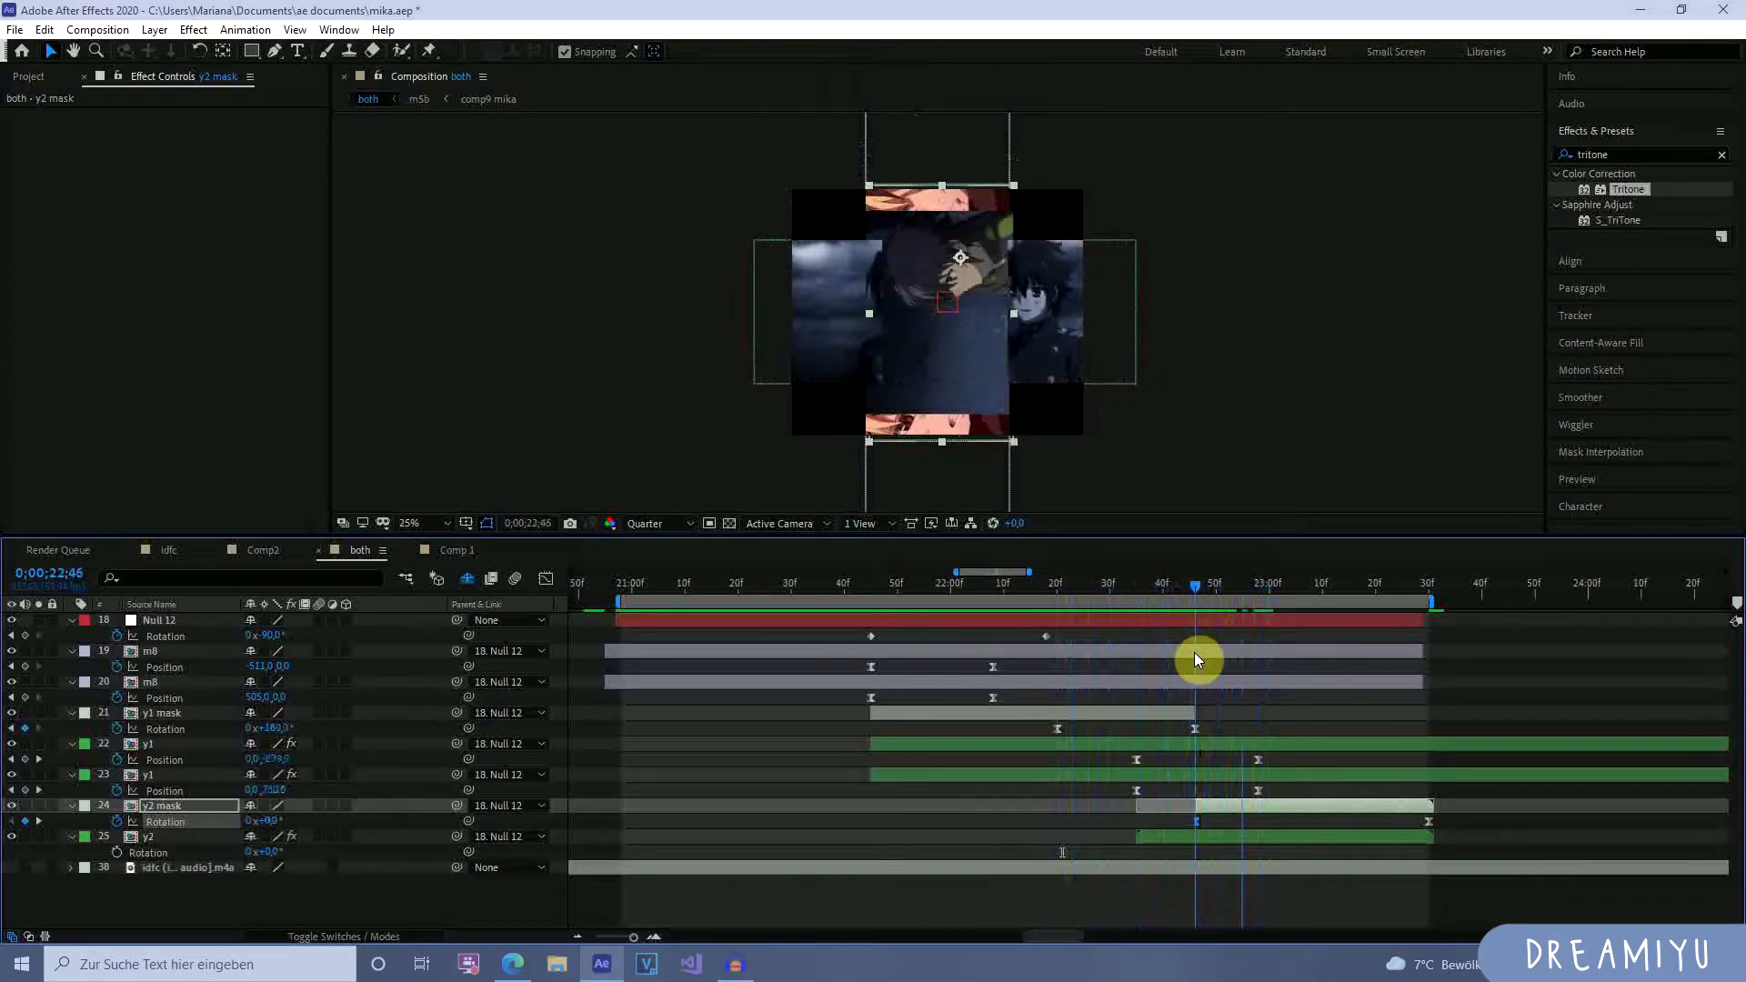
drag(1197, 585, 1101, 646)
click(1008, 751)
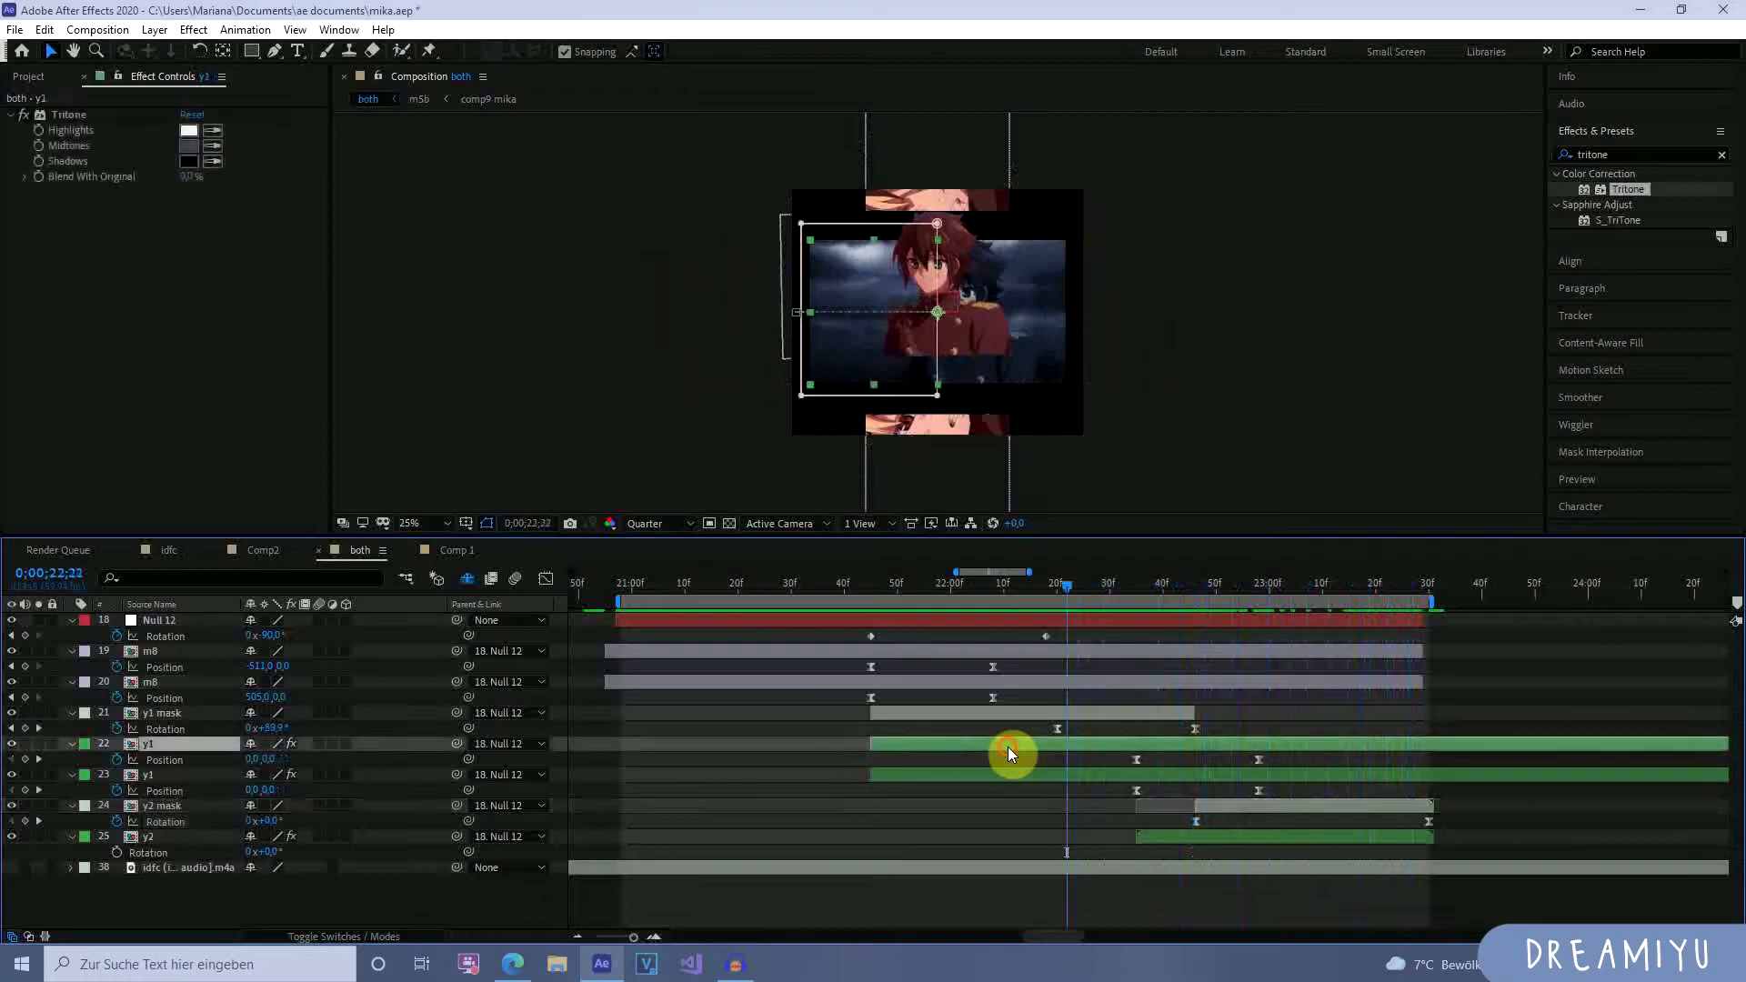
key(space)
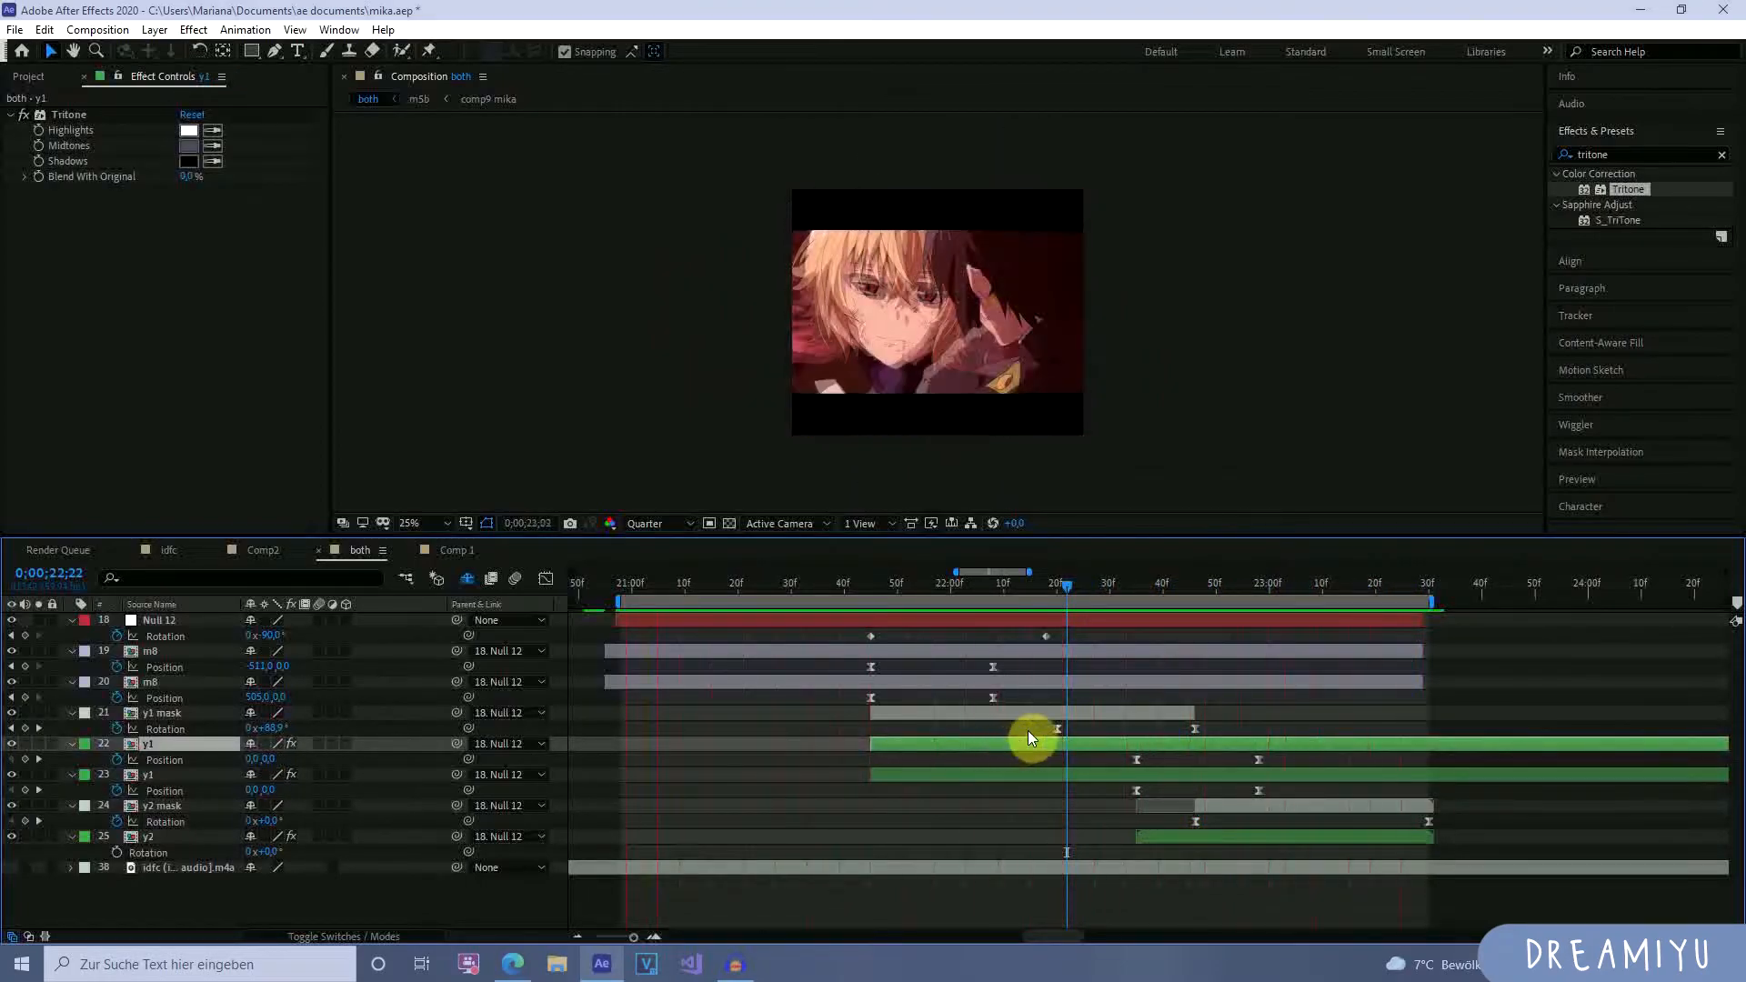
Reveal the y1 mask layer's Position and collapse the open properties of Null 12 and the m8, y1, y2 mask and y2 layers.
click(1108, 717)
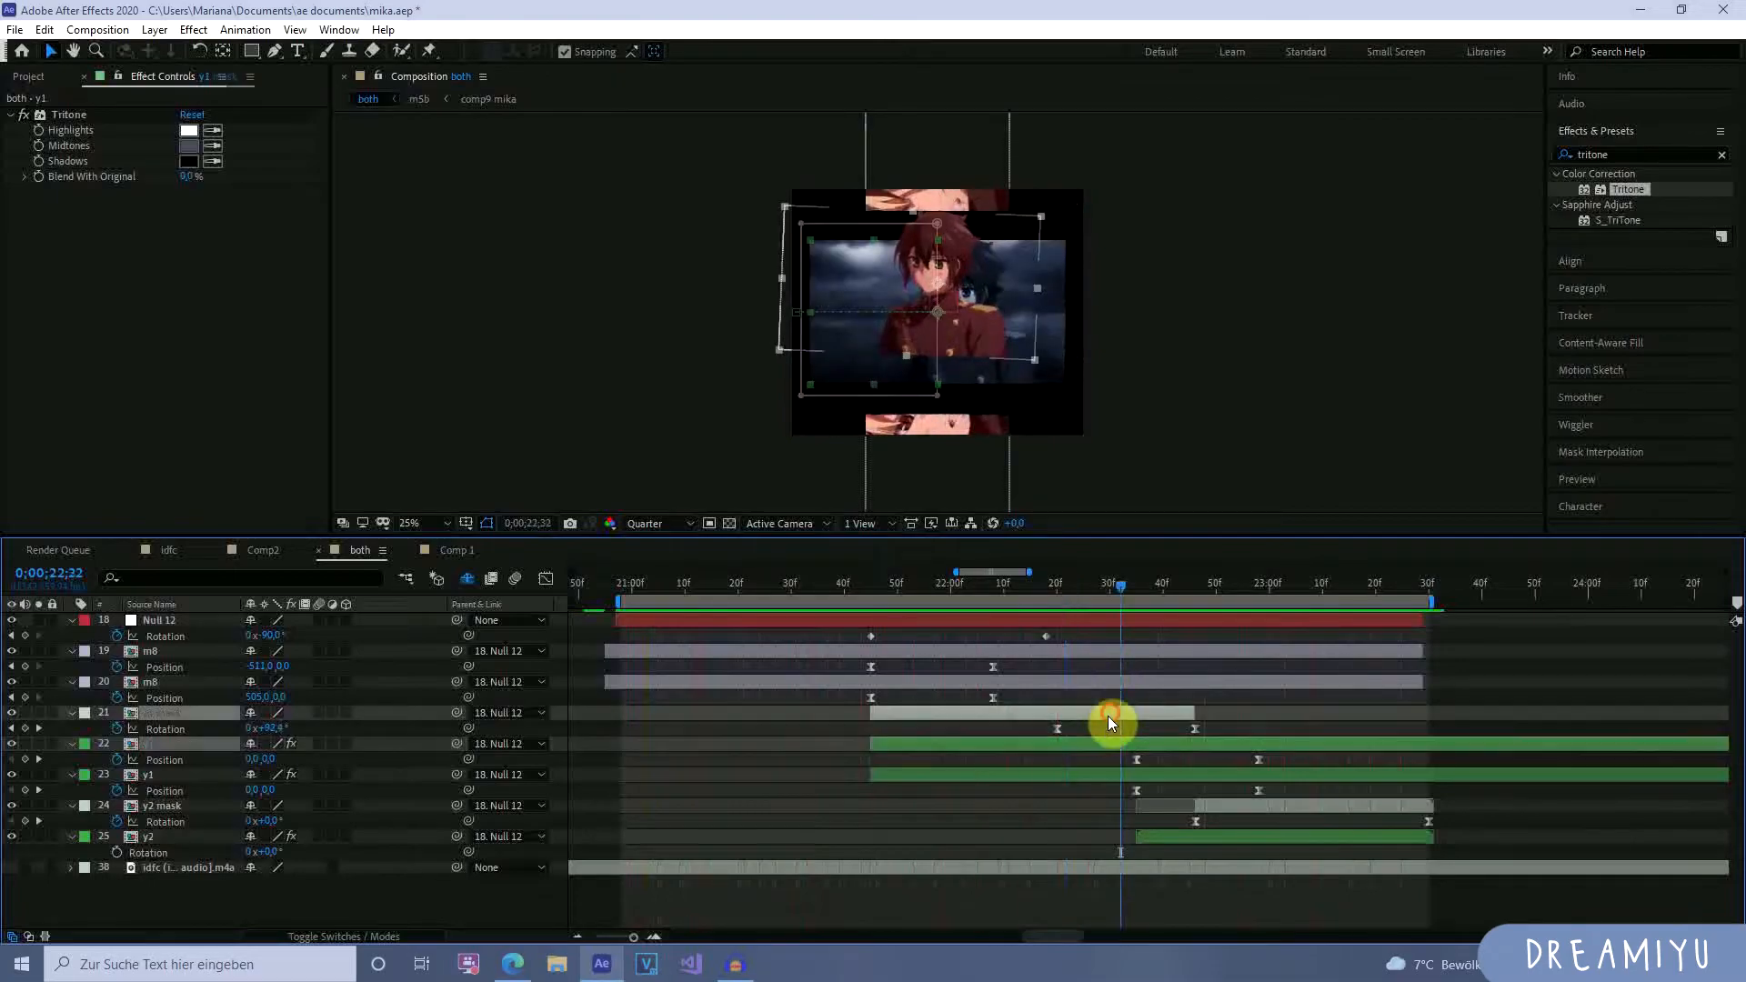
key(p)
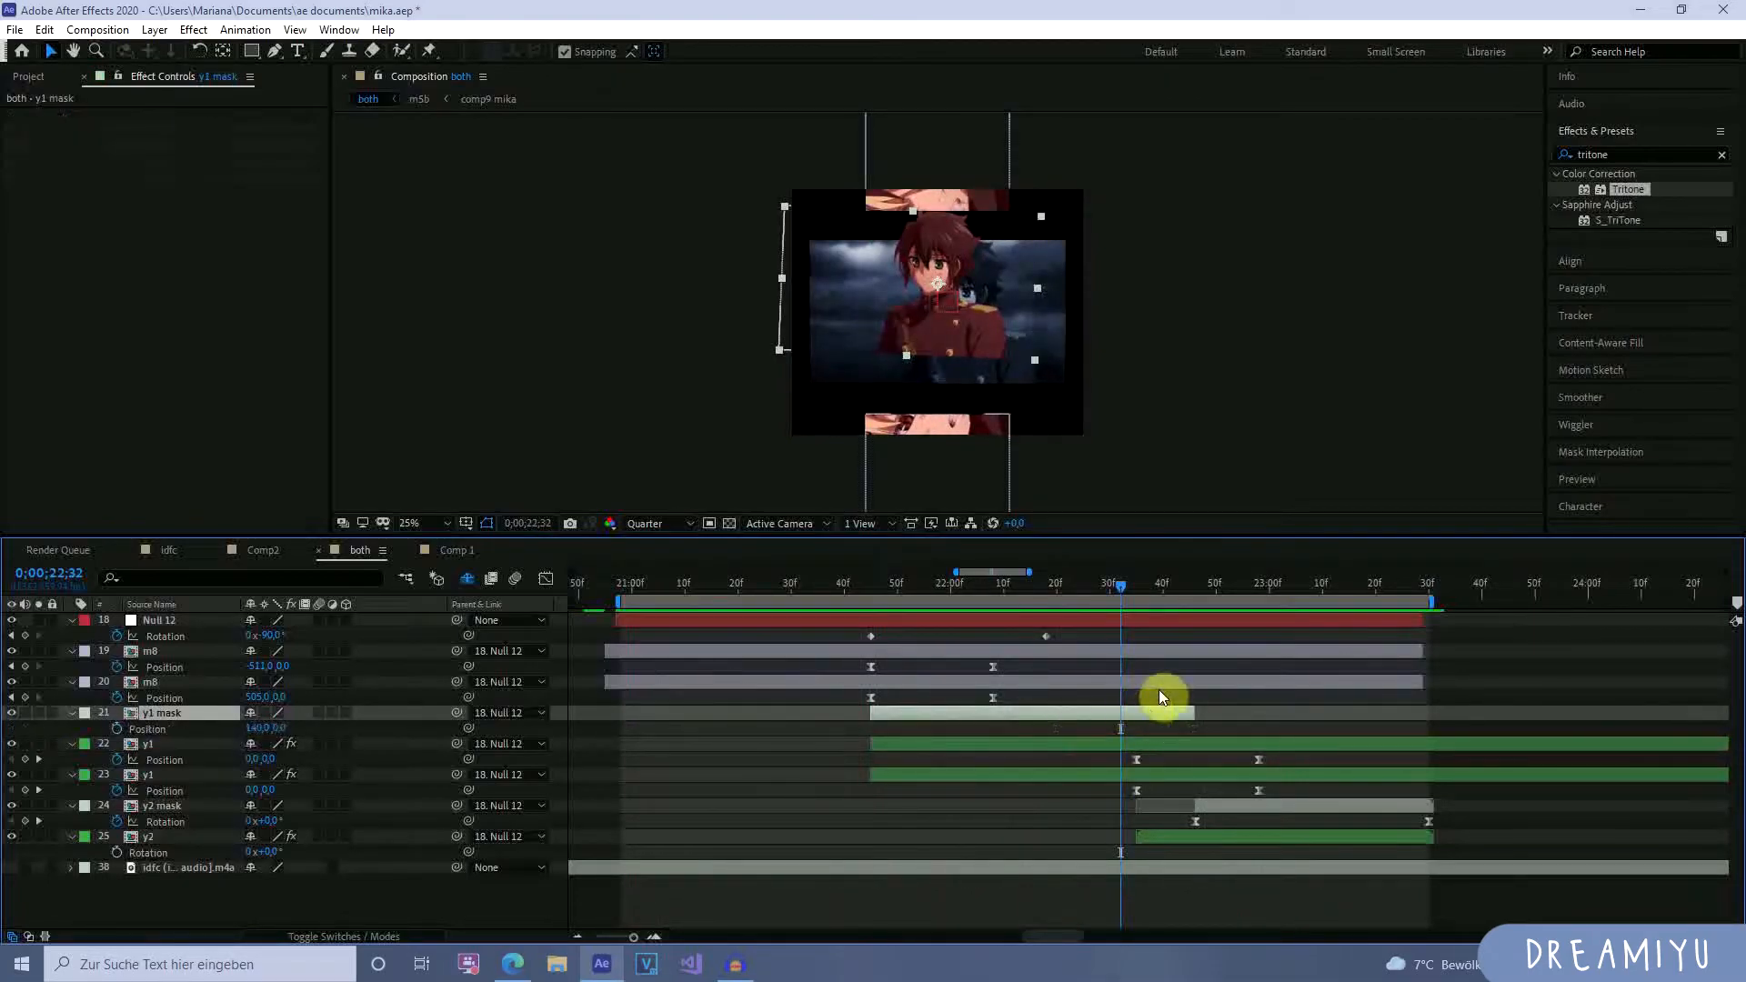
click(161, 746)
shift+click(180, 835)
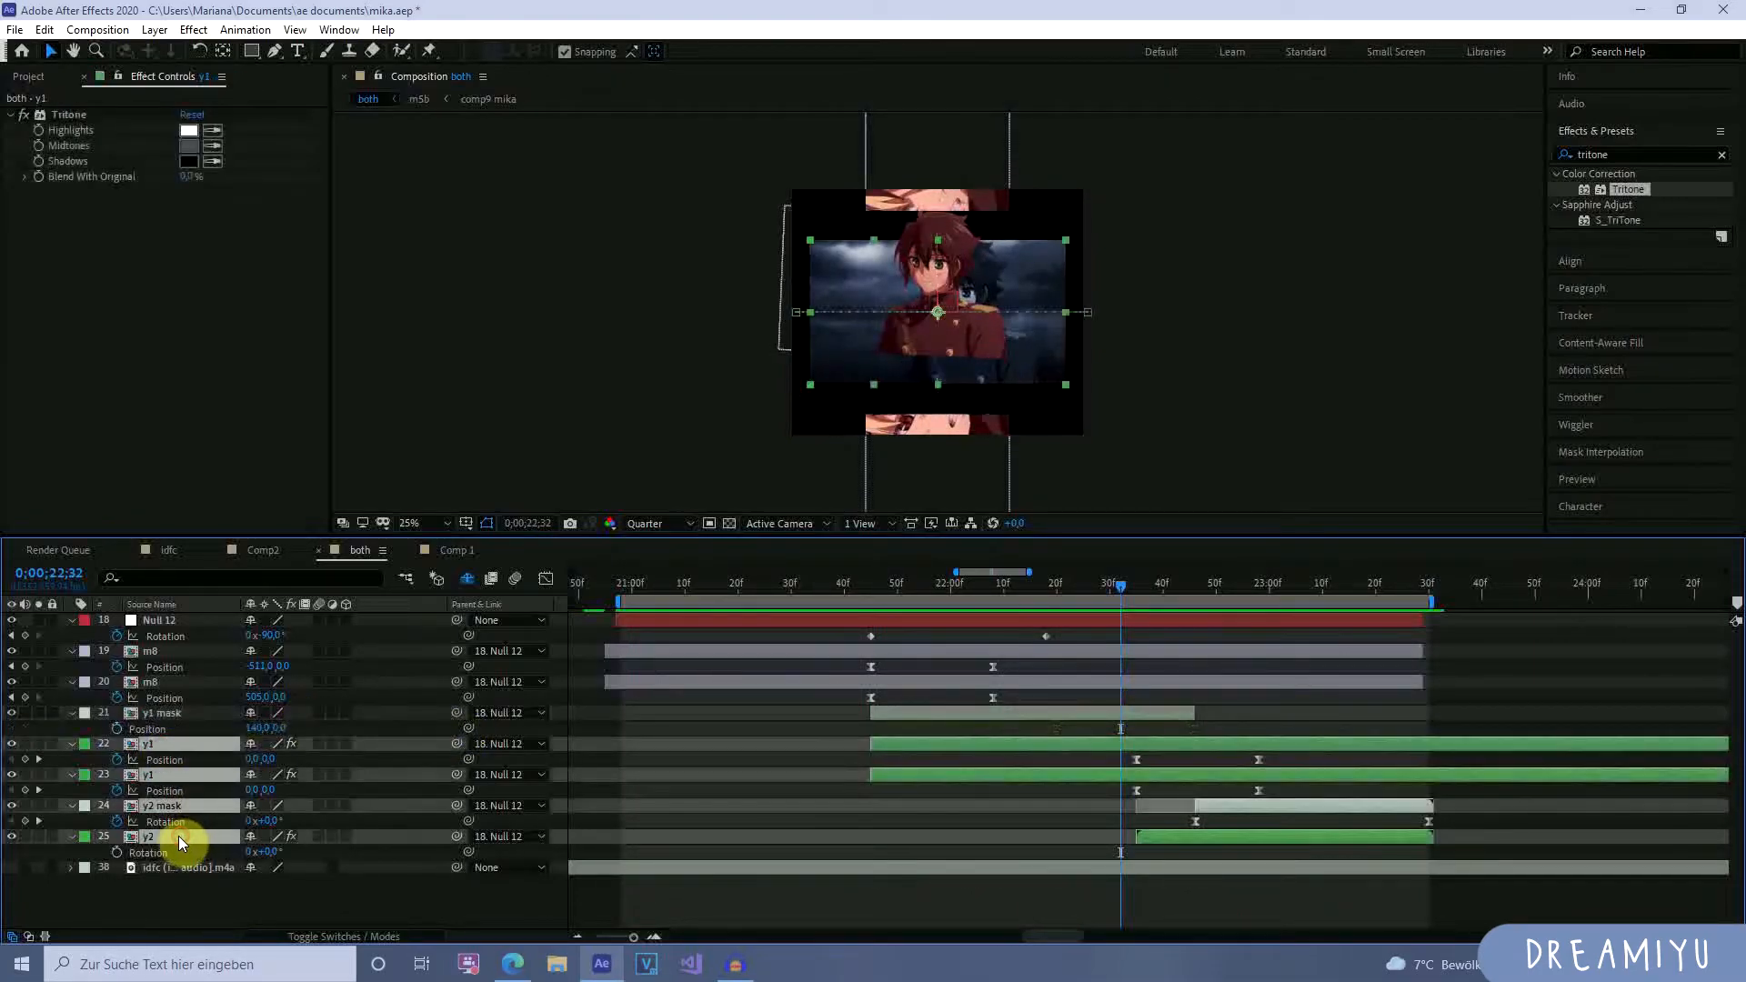
click(72, 837)
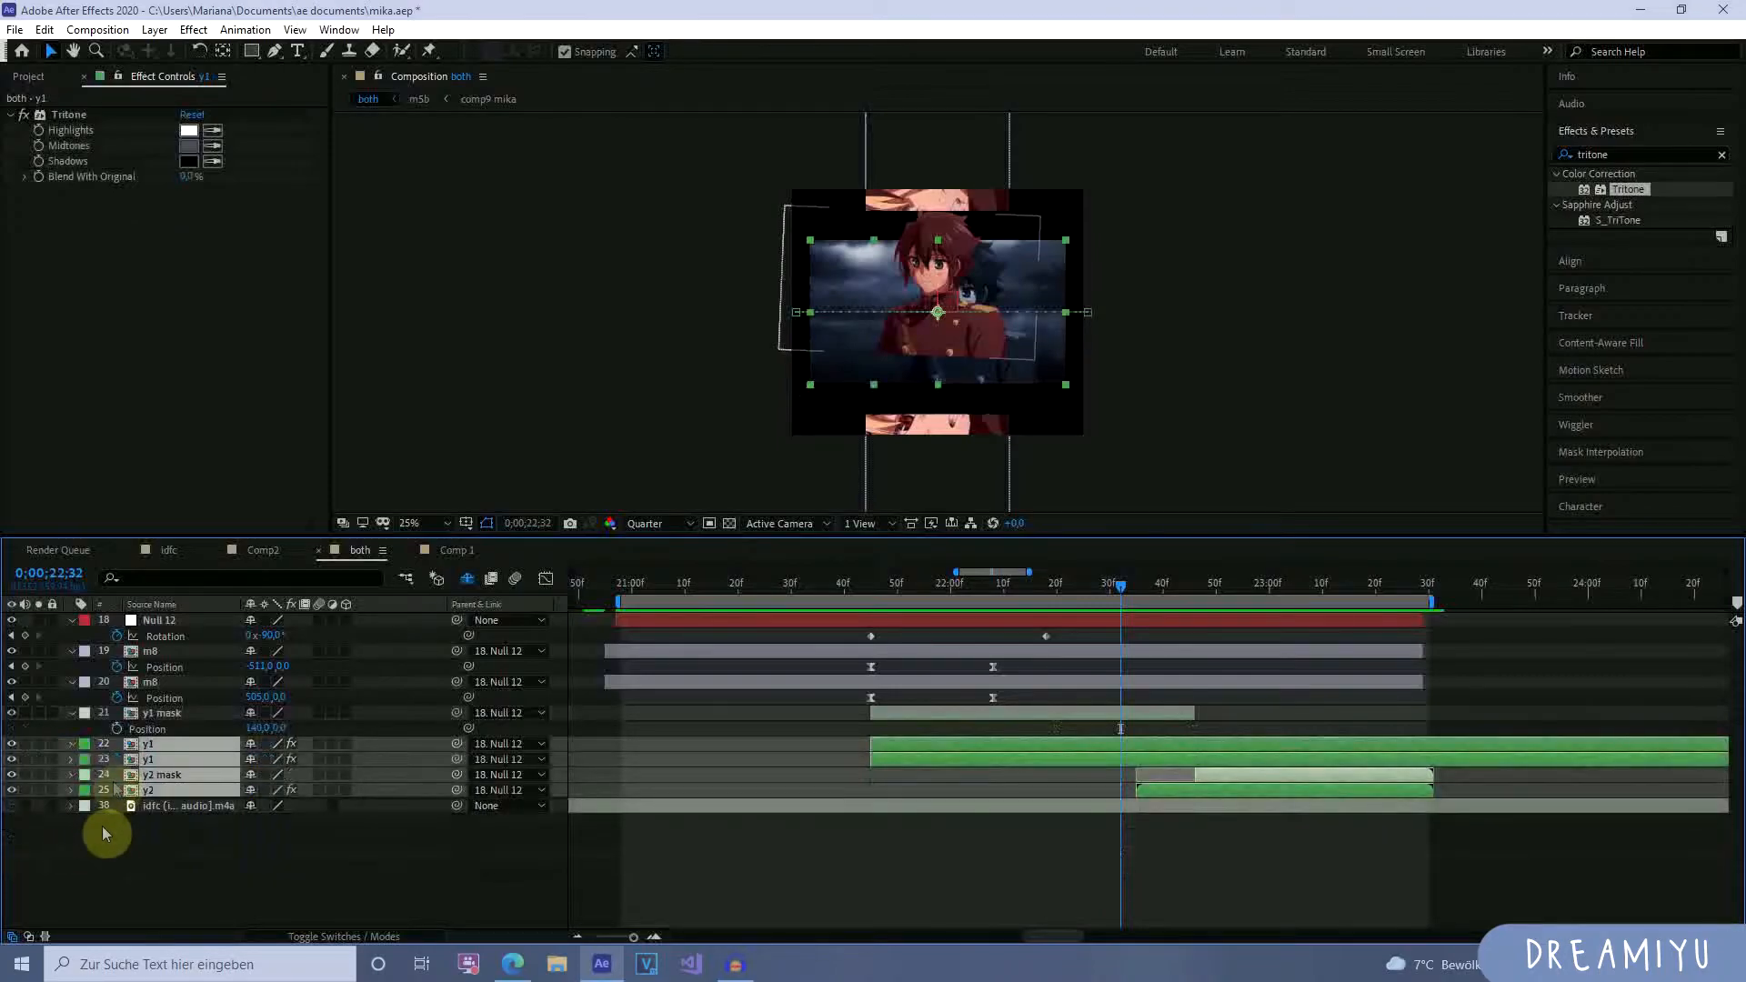
click(177, 682)
shift+click(161, 651)
shift+click(167, 624)
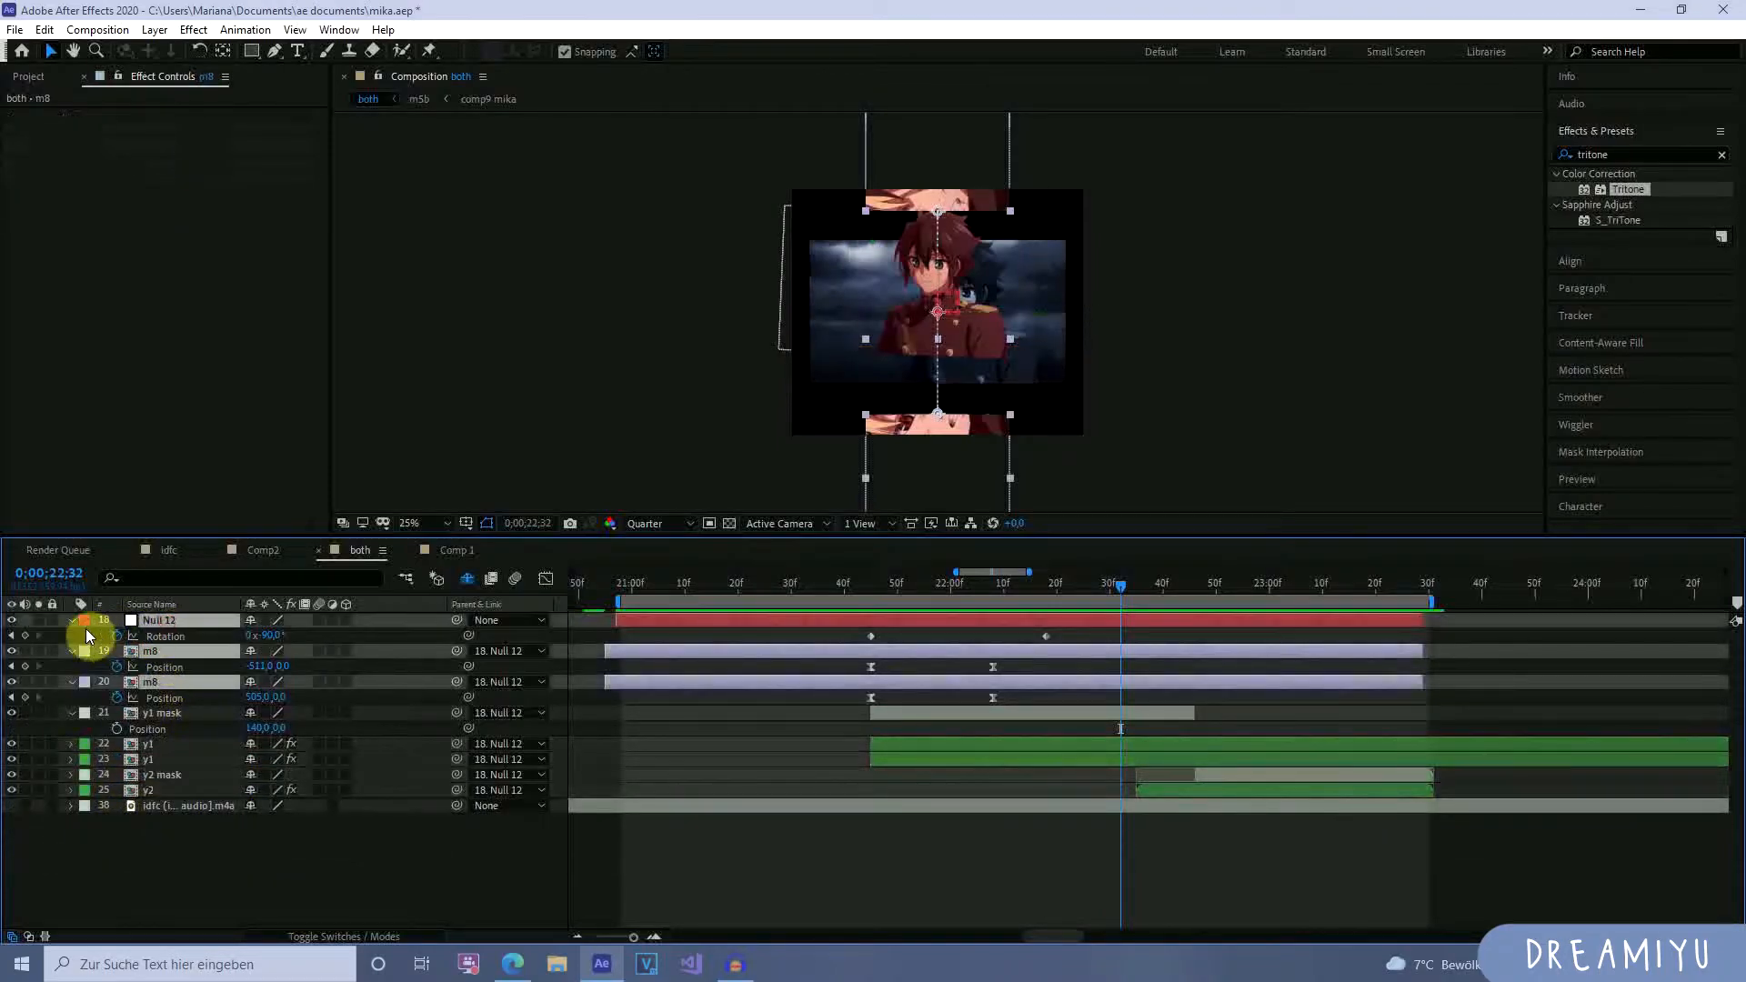
click(72, 621)
click(1007, 838)
Set the y1 mask layer's Position to -3, 0 to center it over the clips.
click(1122, 681)
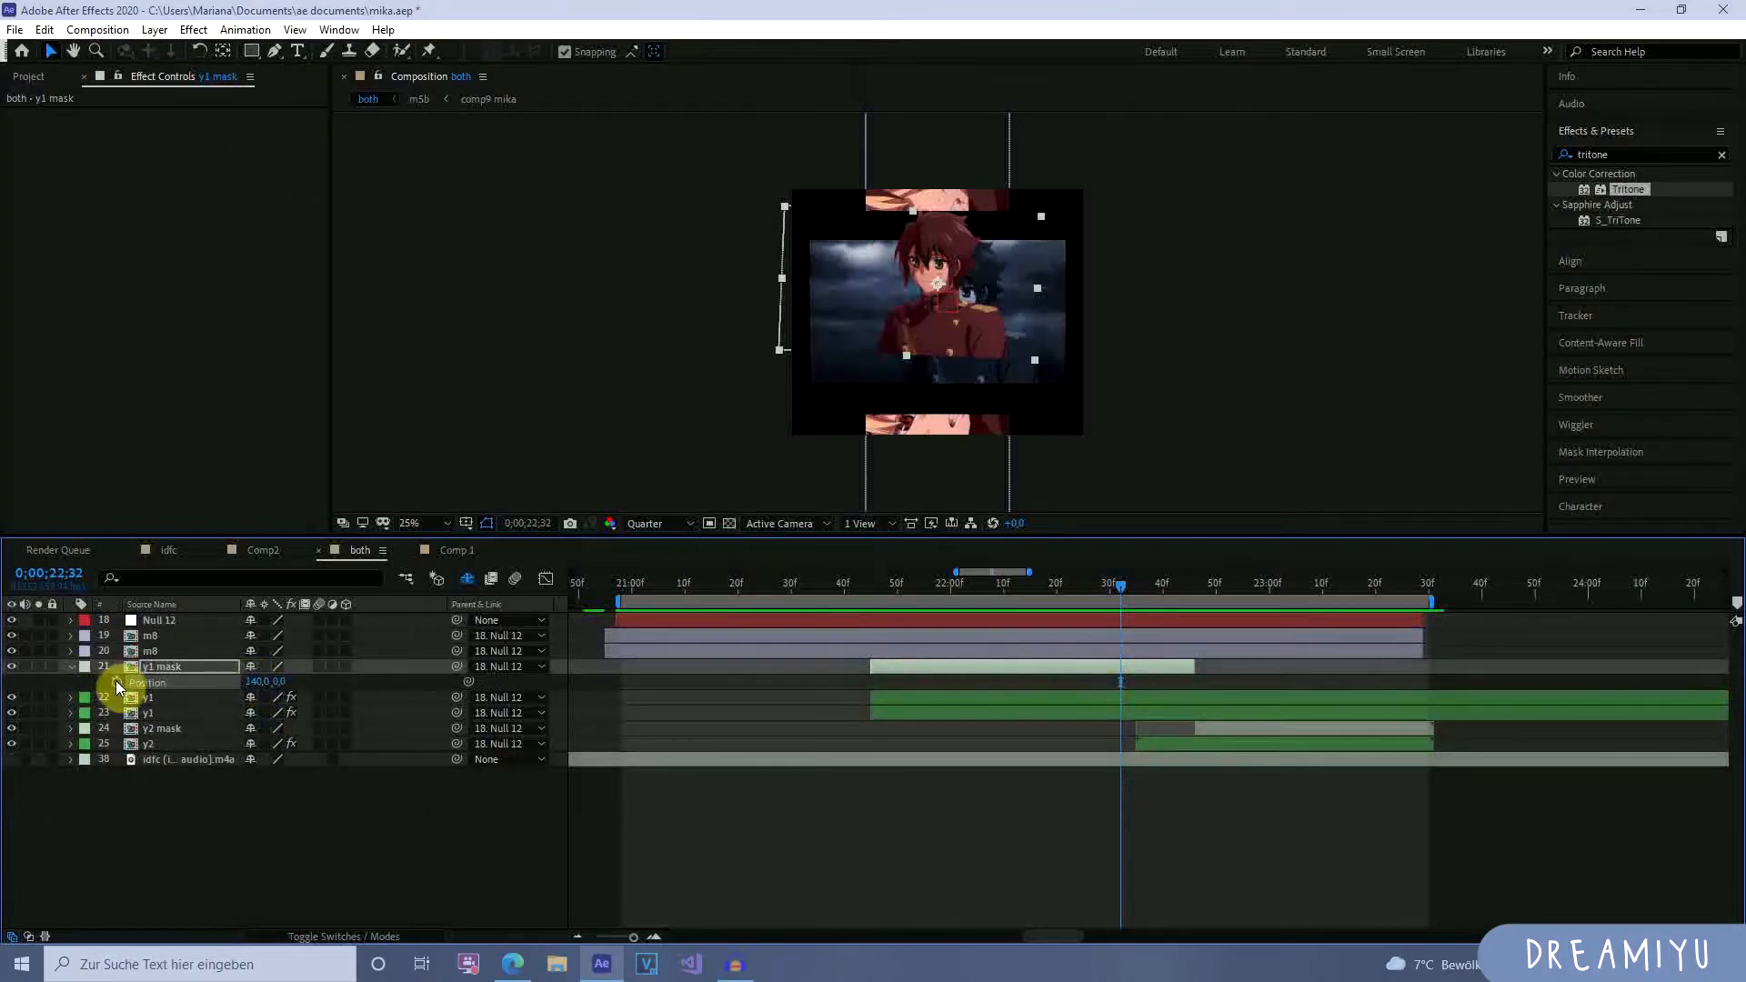
click(180, 672)
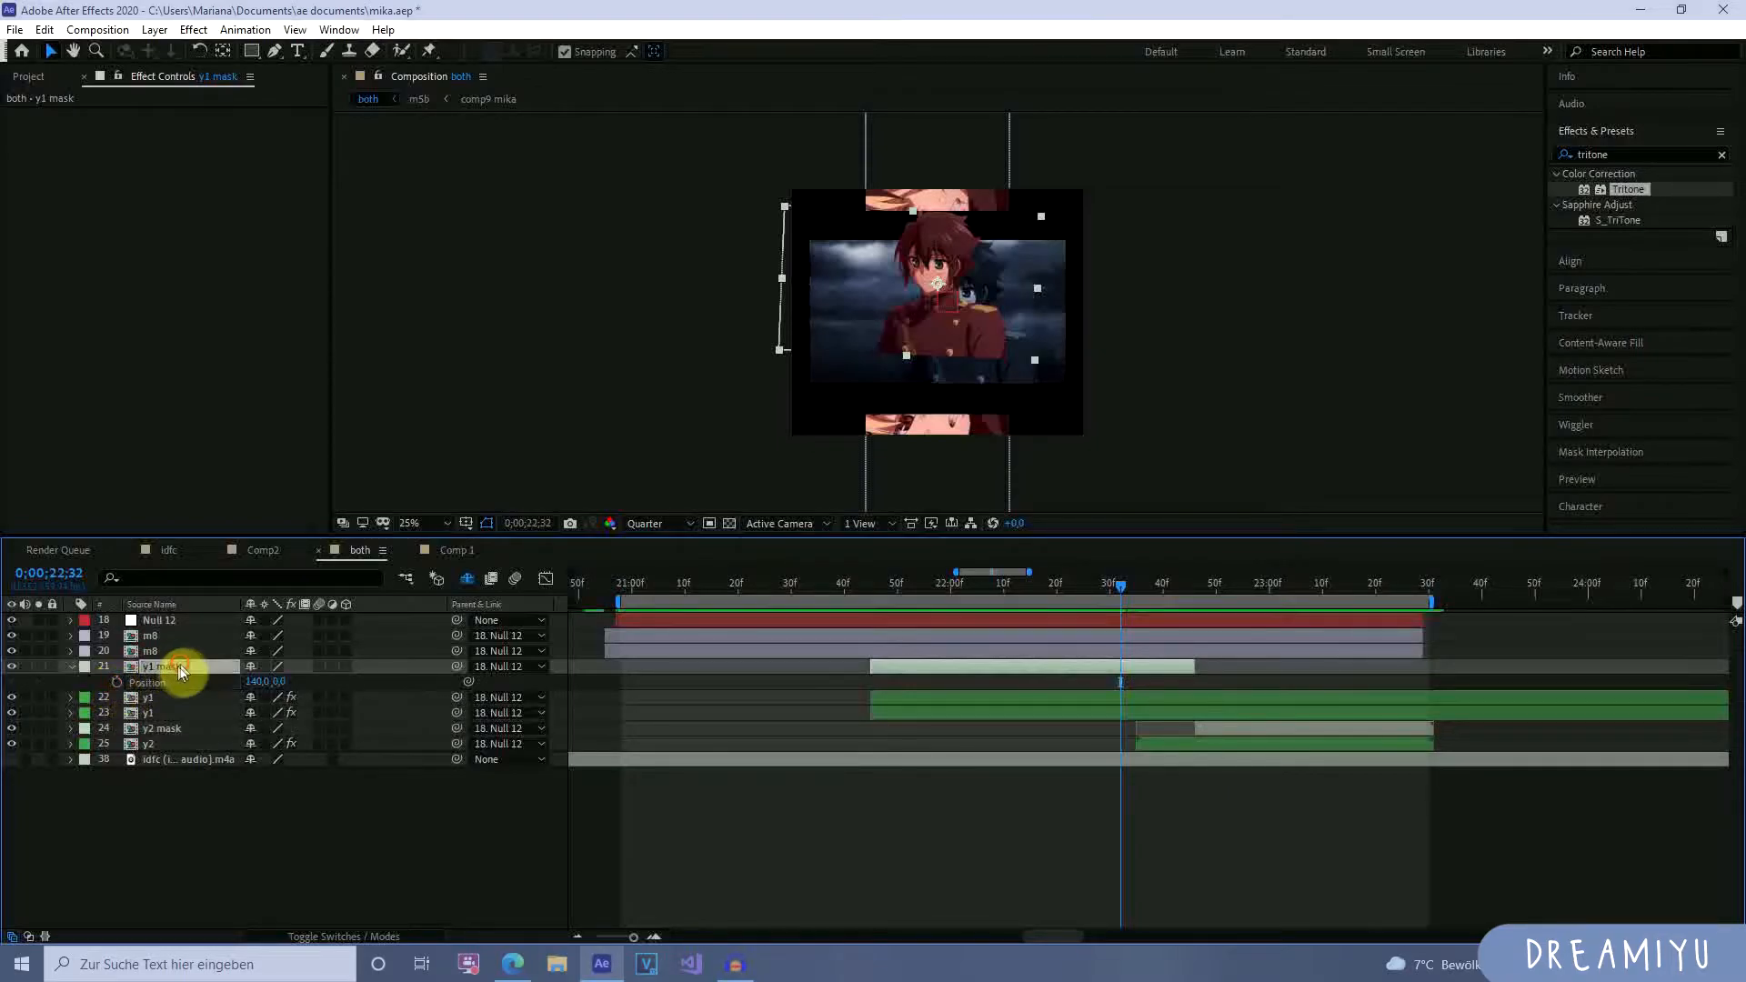
drag(273, 686, 131, 682)
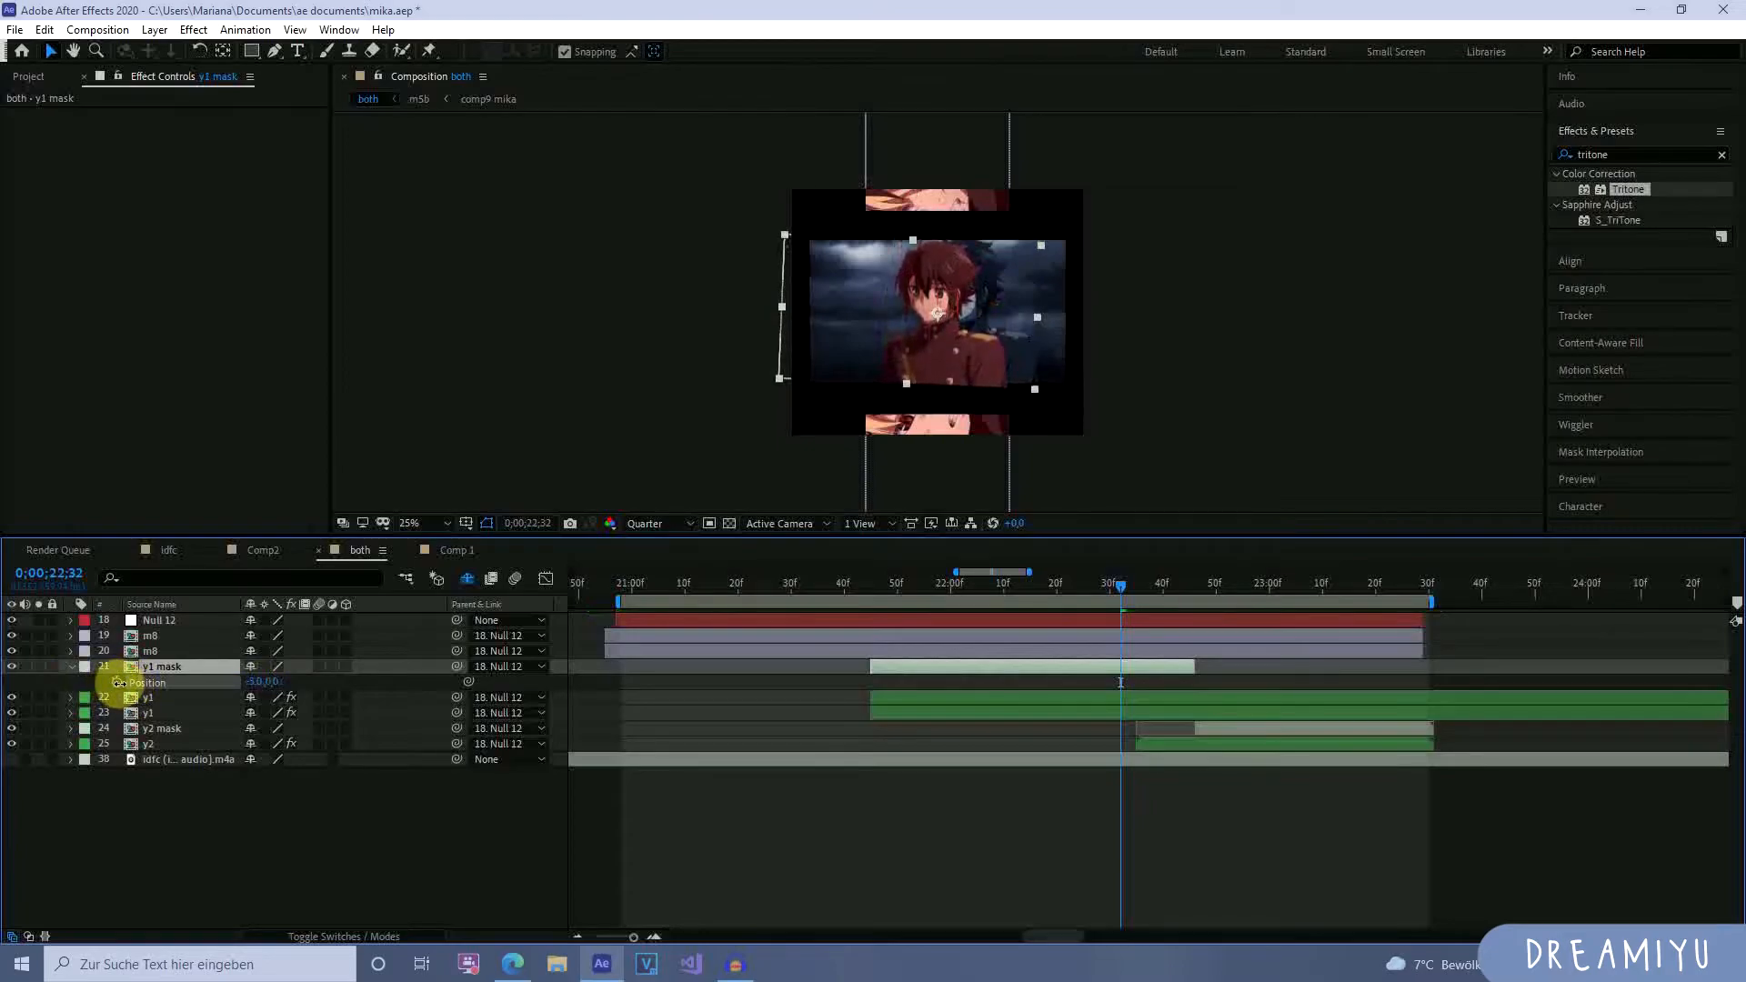
click(1274, 826)
Set the y2 mask layer's Position to -72, 76 and preview the transition.
drag(1120, 583, 1258, 647)
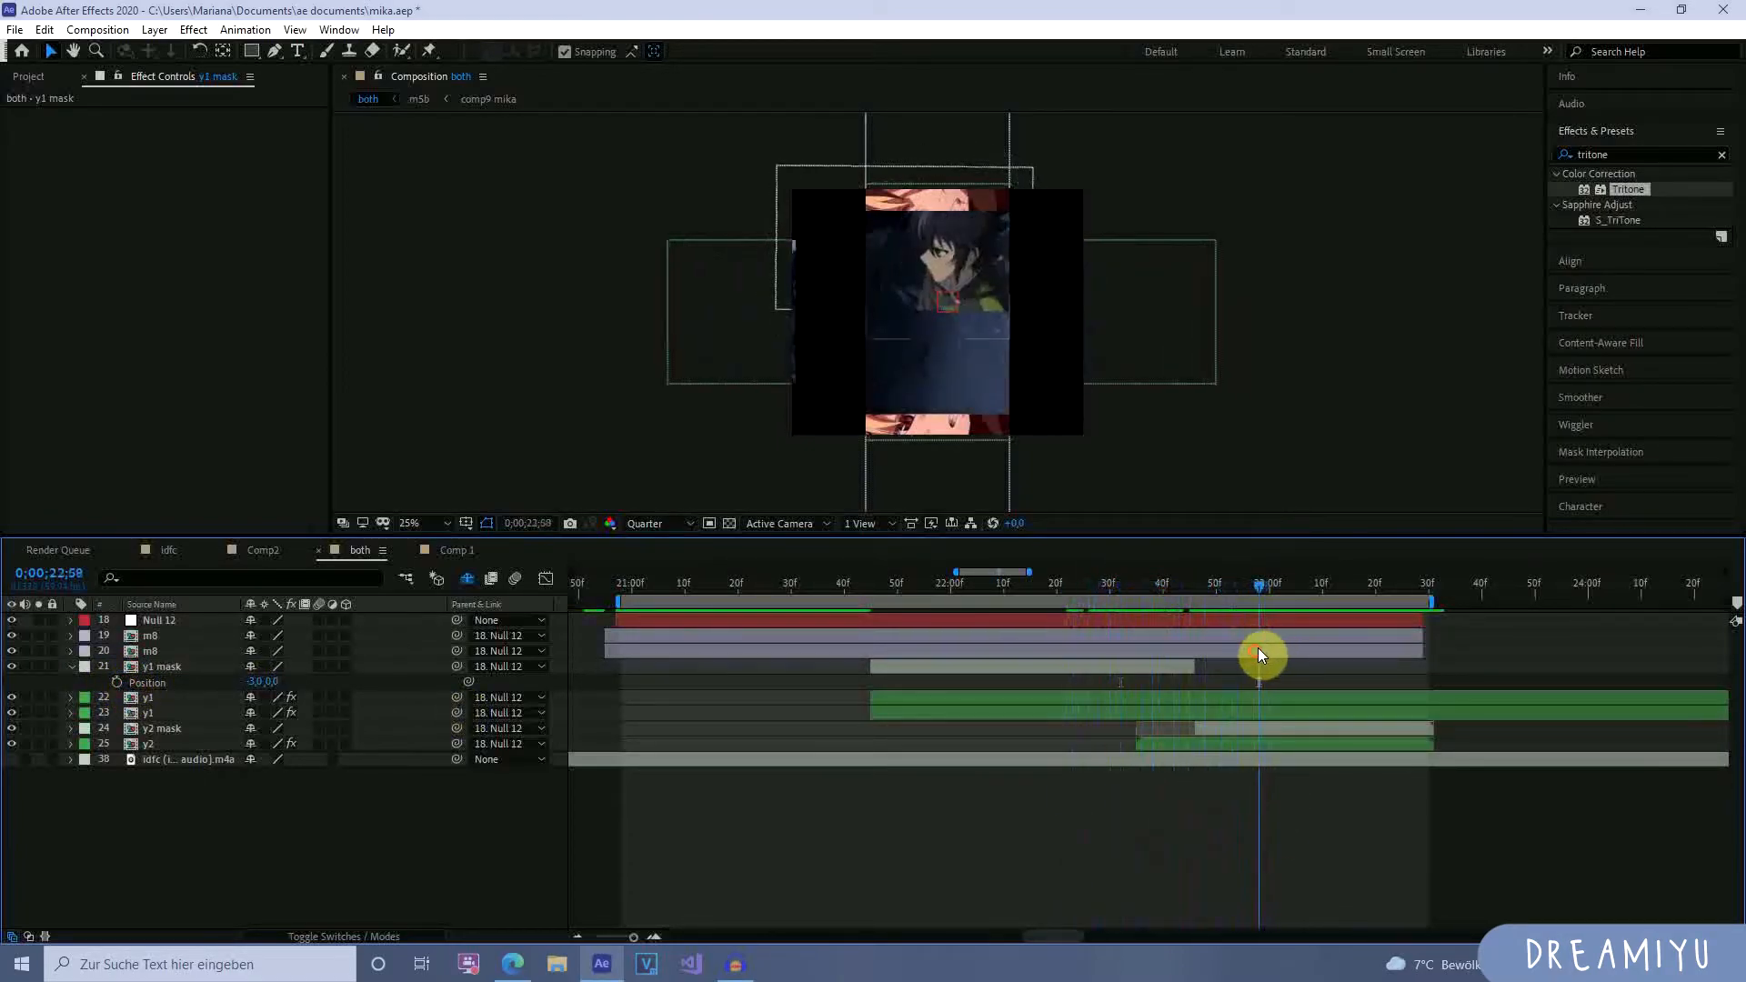
click(1257, 728)
key(p)
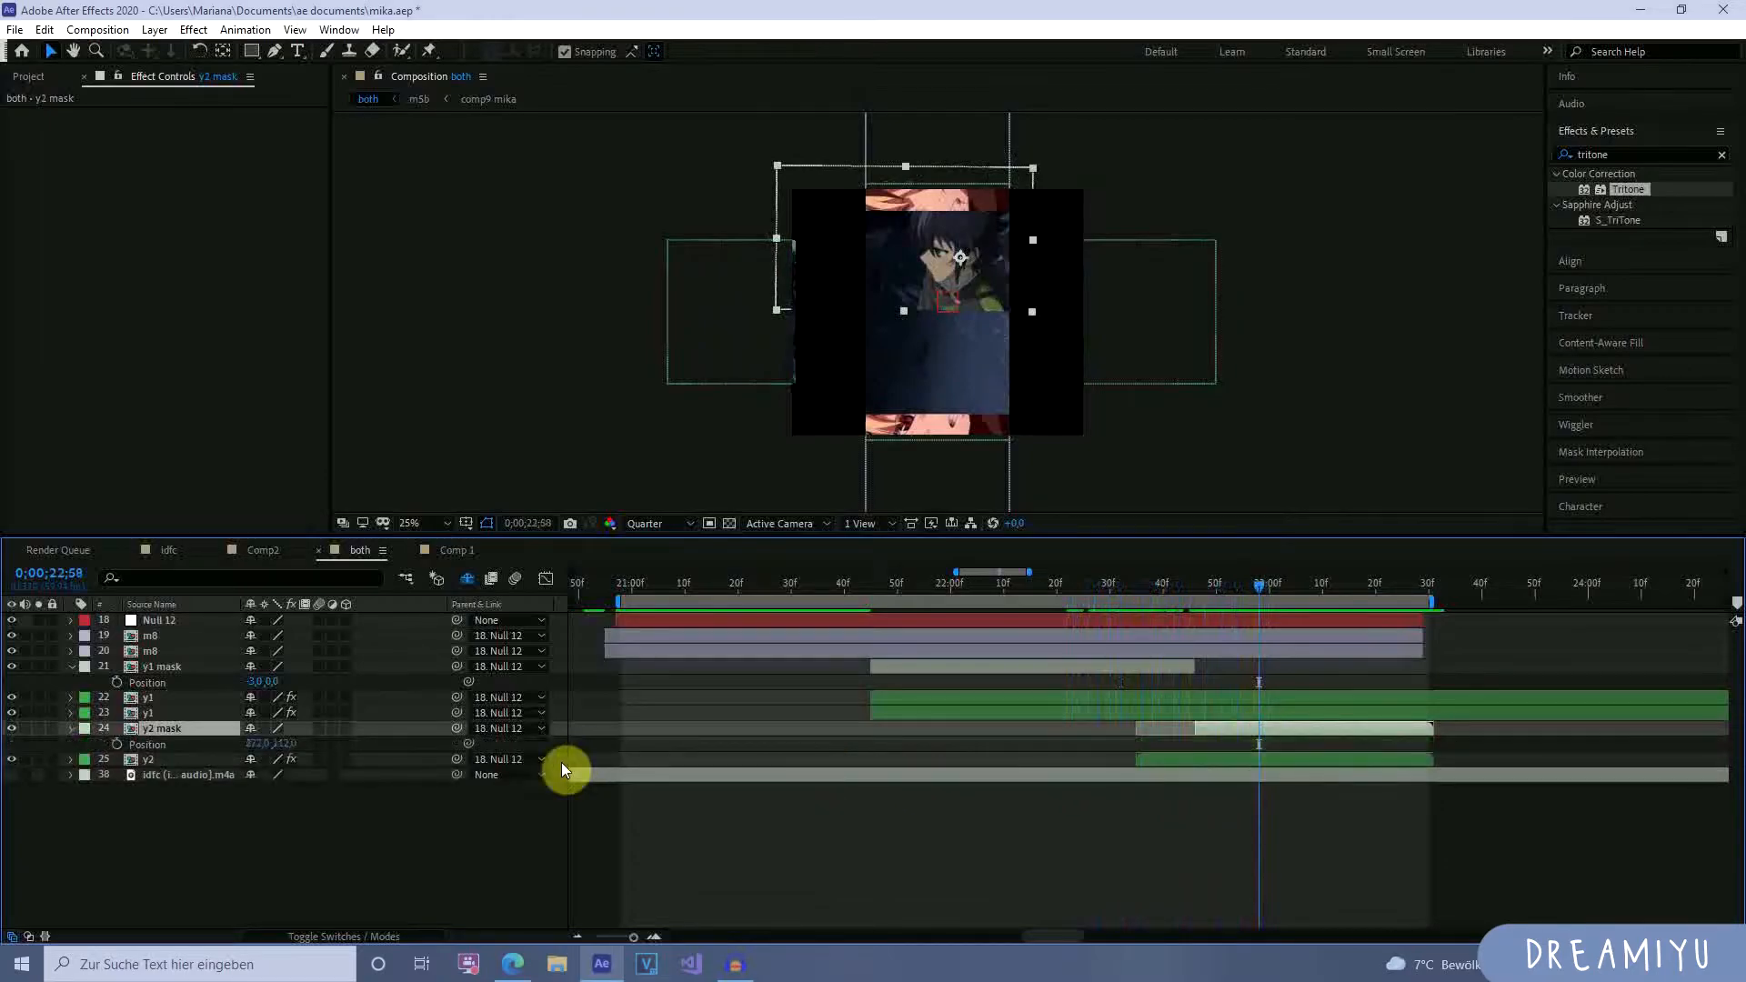
drag(277, 744, 223, 748)
click(1097, 921)
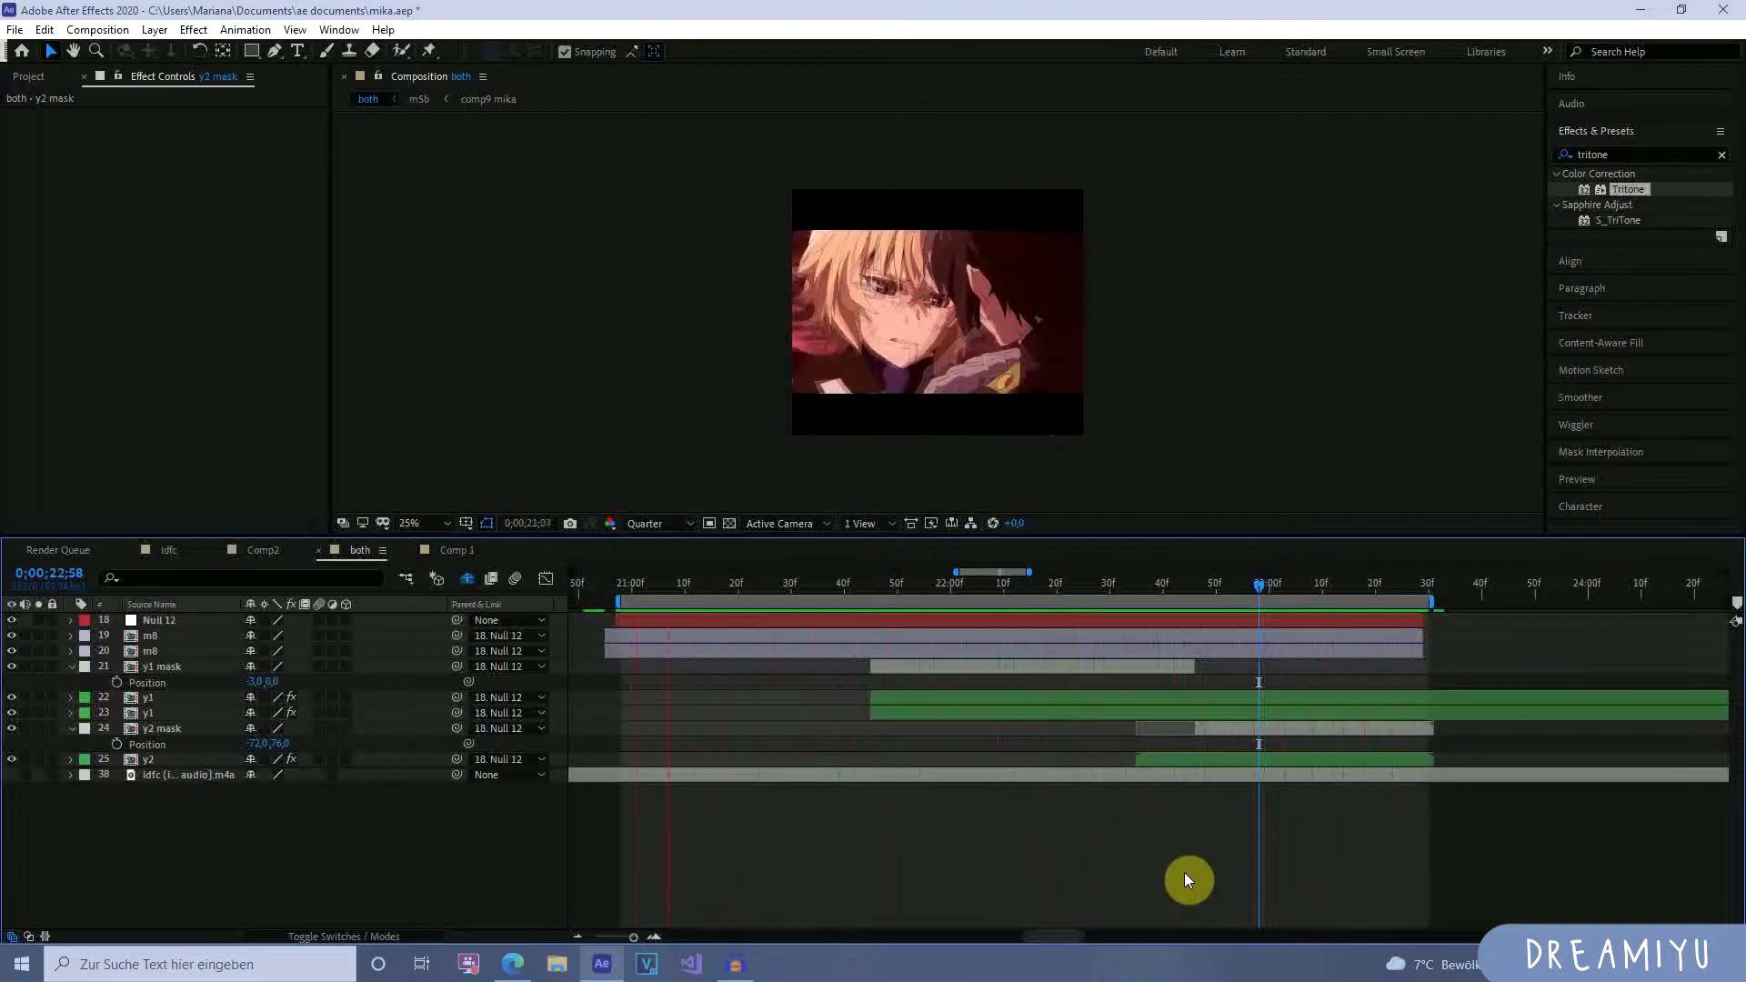
key(space)
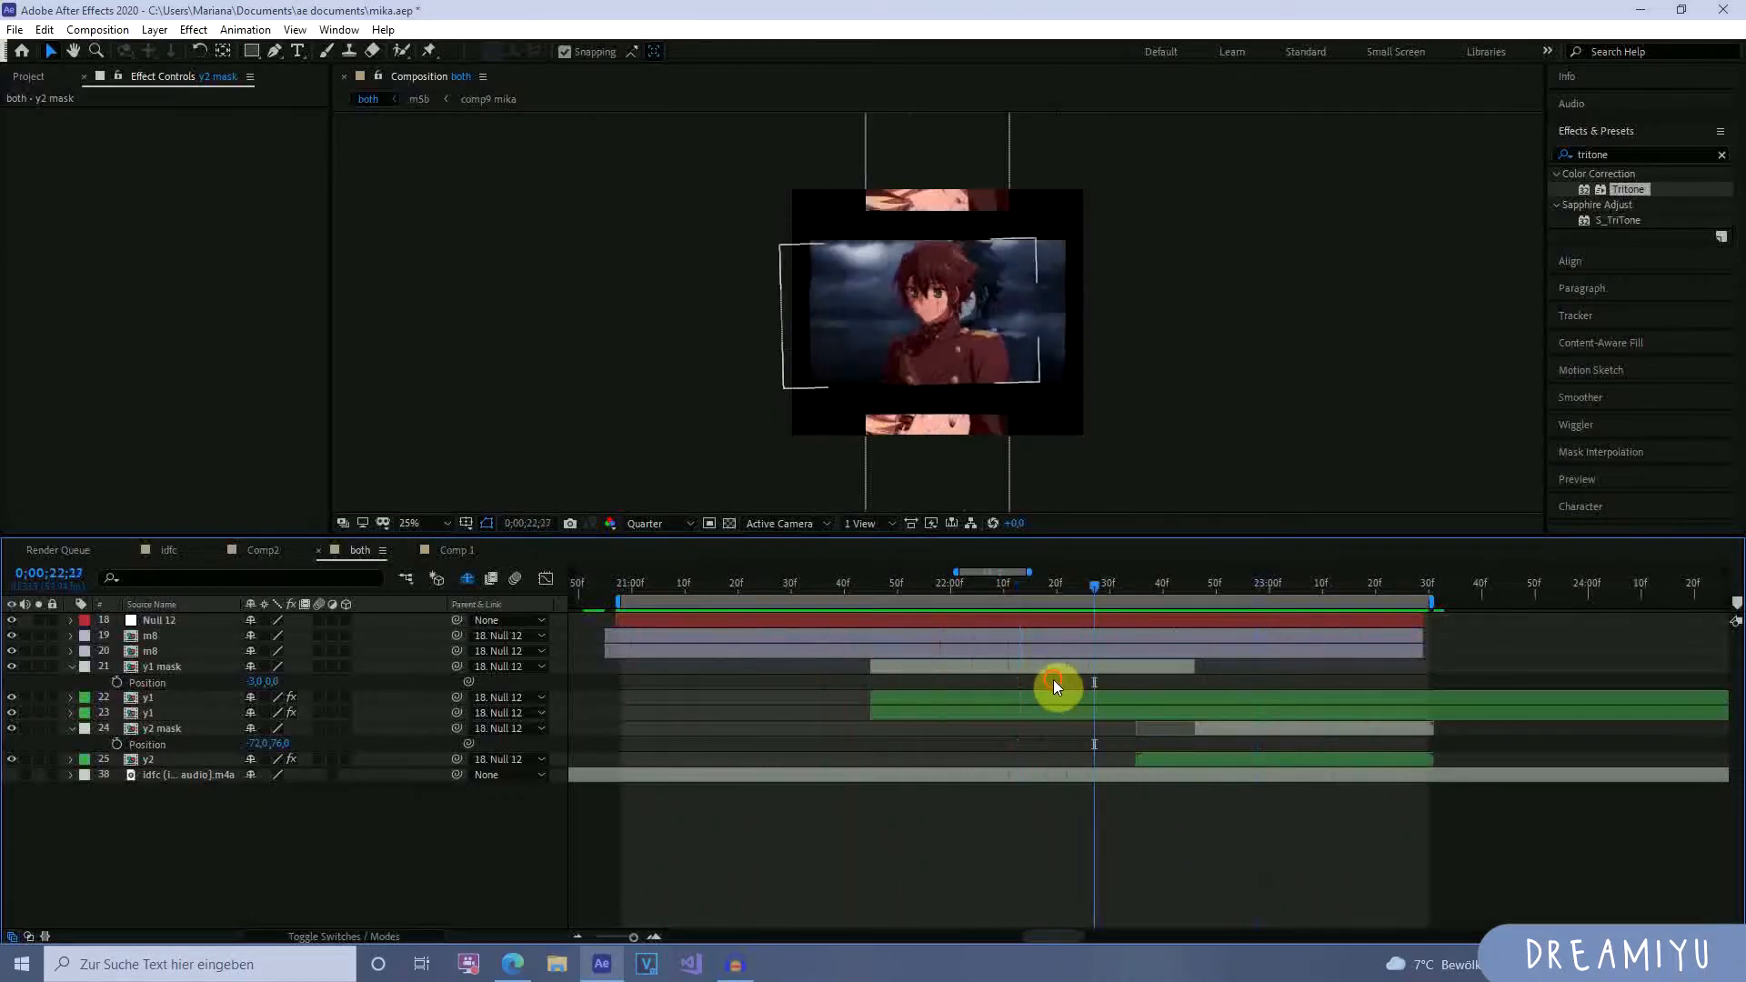
Try scaling both y1 layers to 243% and preview the transition.
click(1060, 698)
ctrl+click(1059, 714)
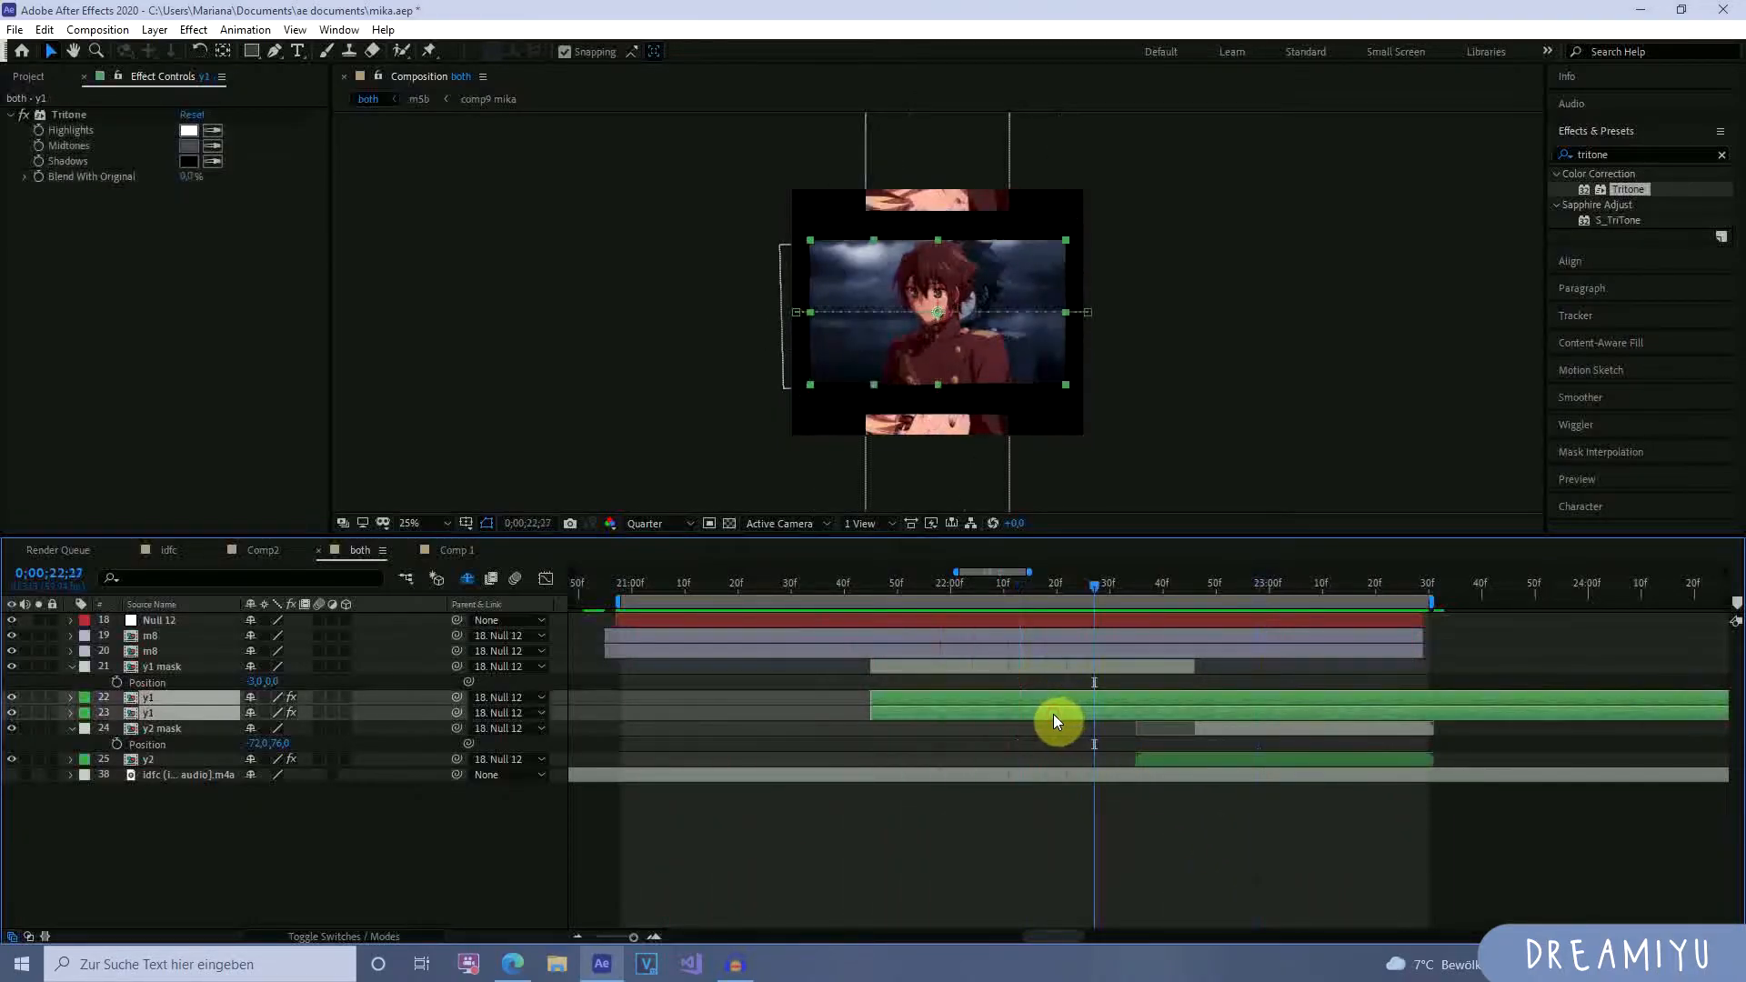
key(s)
drag(286, 713, 406, 721)
click(1149, 832)
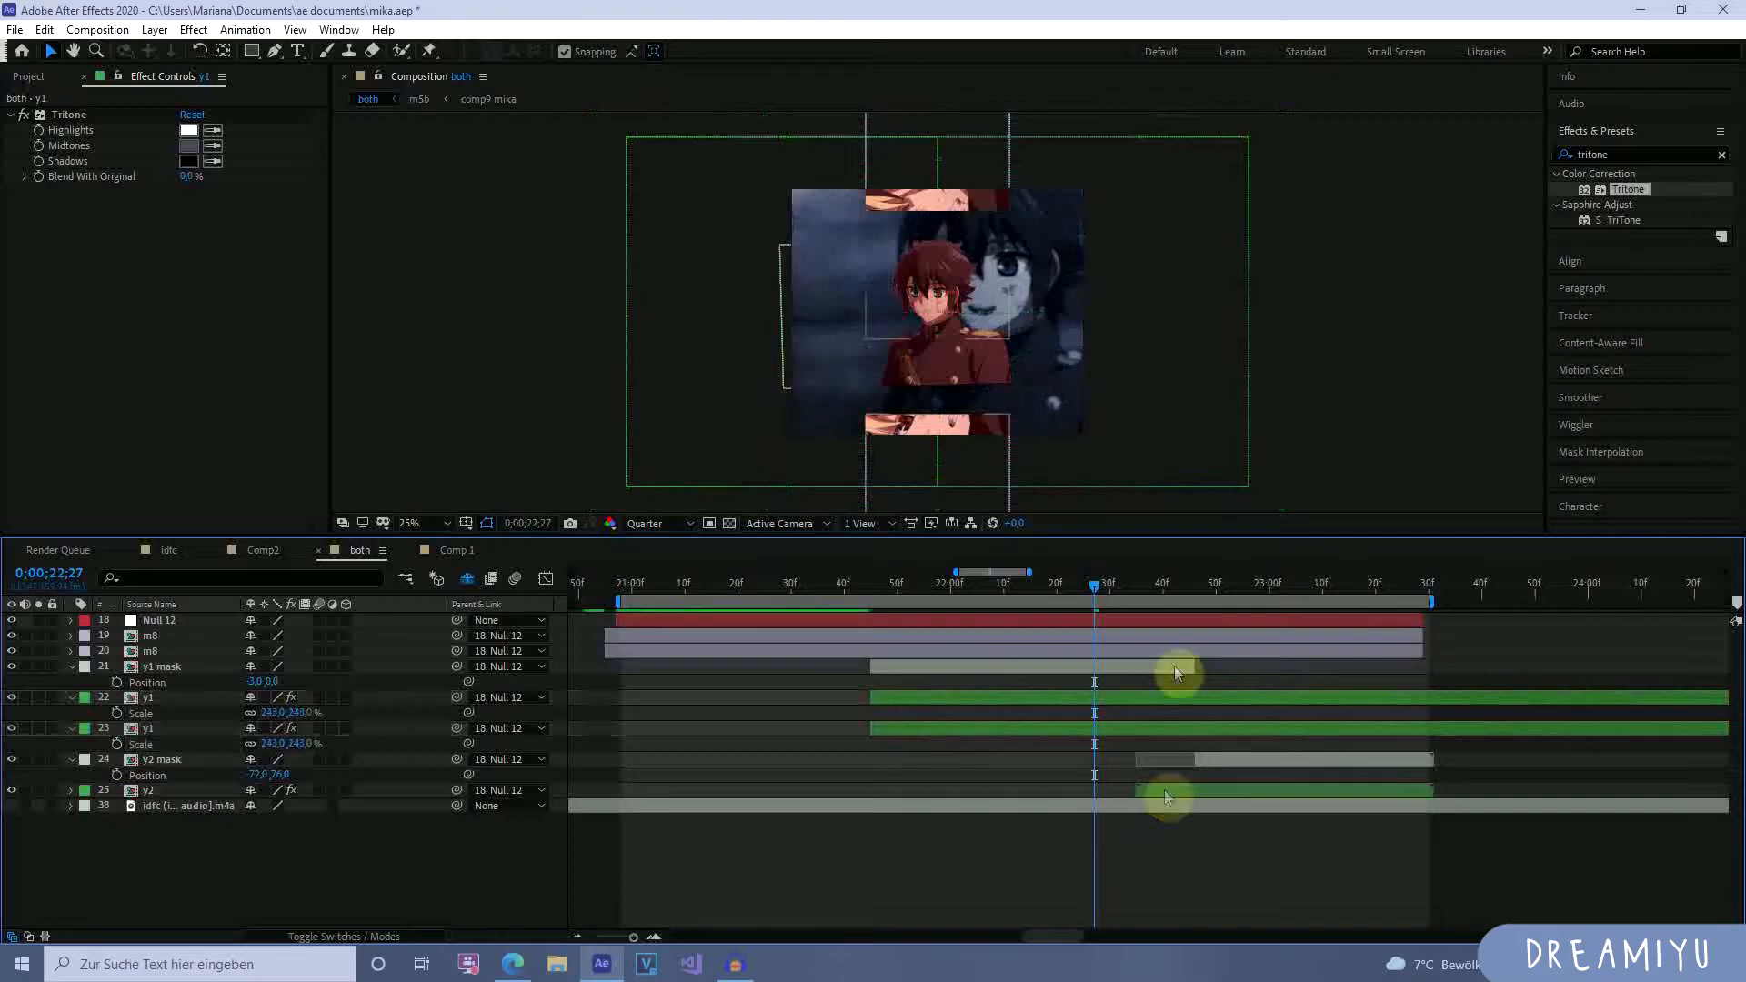
drag(1137, 596, 786, 593)
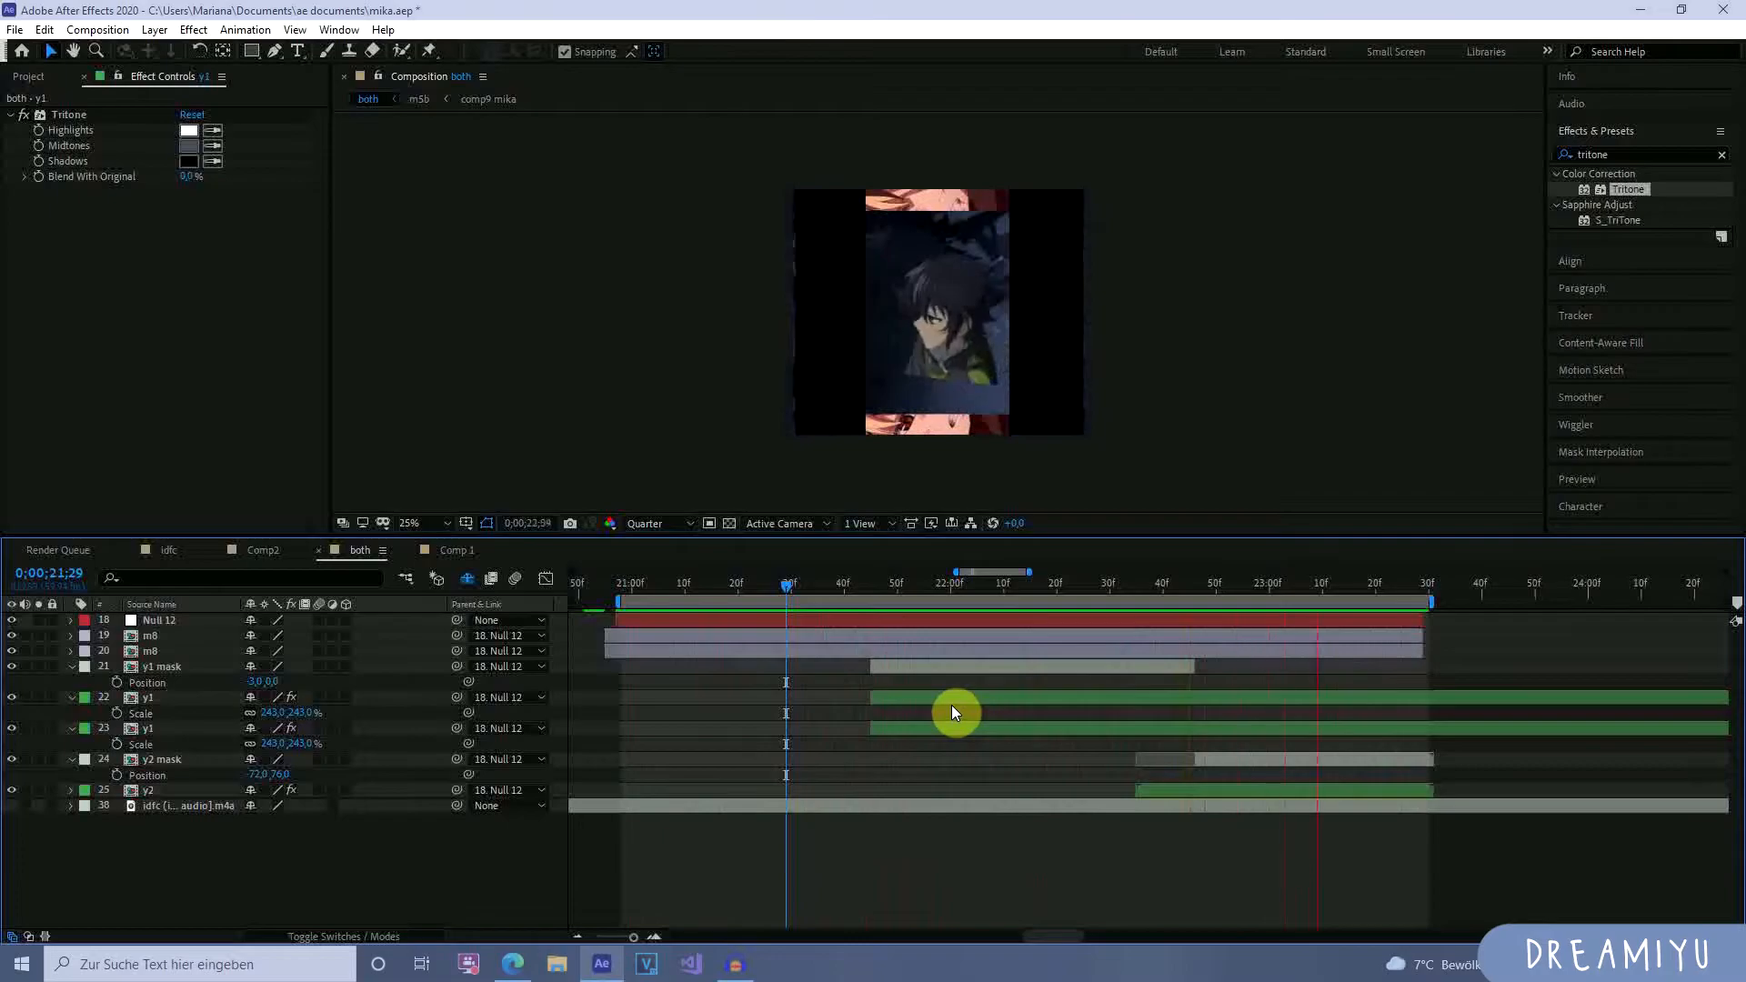
click(1044, 678)
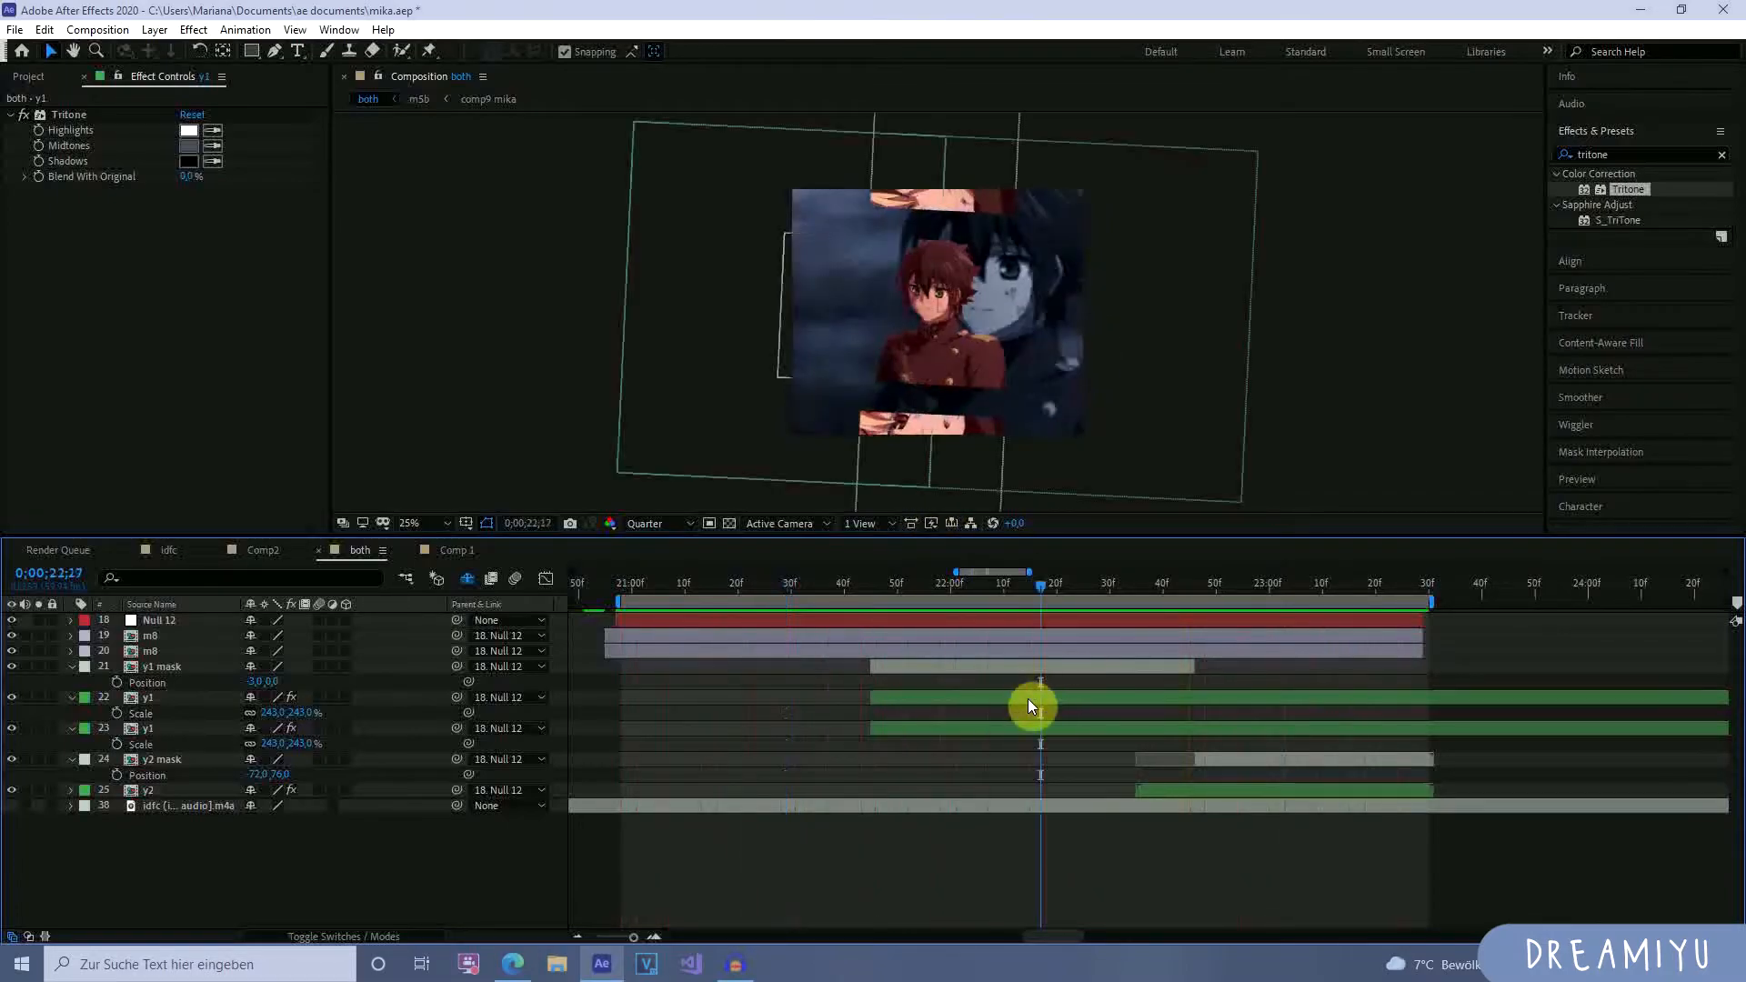
Undo the scale change on both y1 layers.
click(1023, 698)
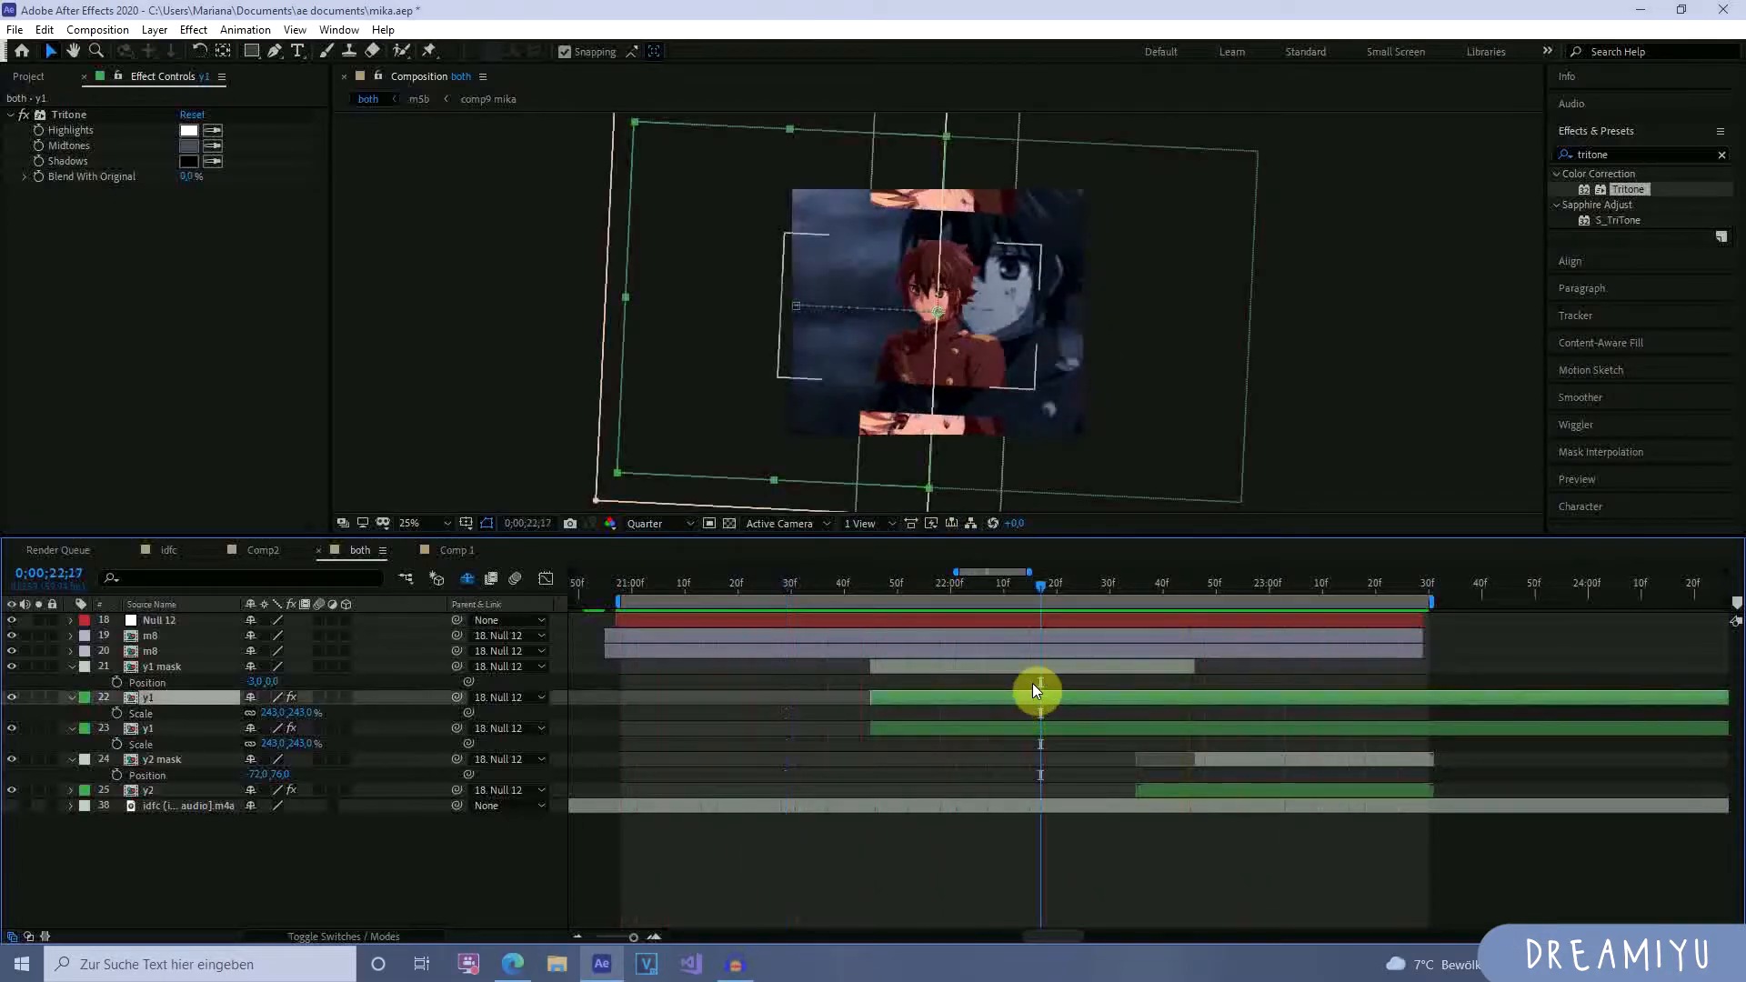
key(shift+Page_Down)
click(1033, 680)
key(ctrl+z)
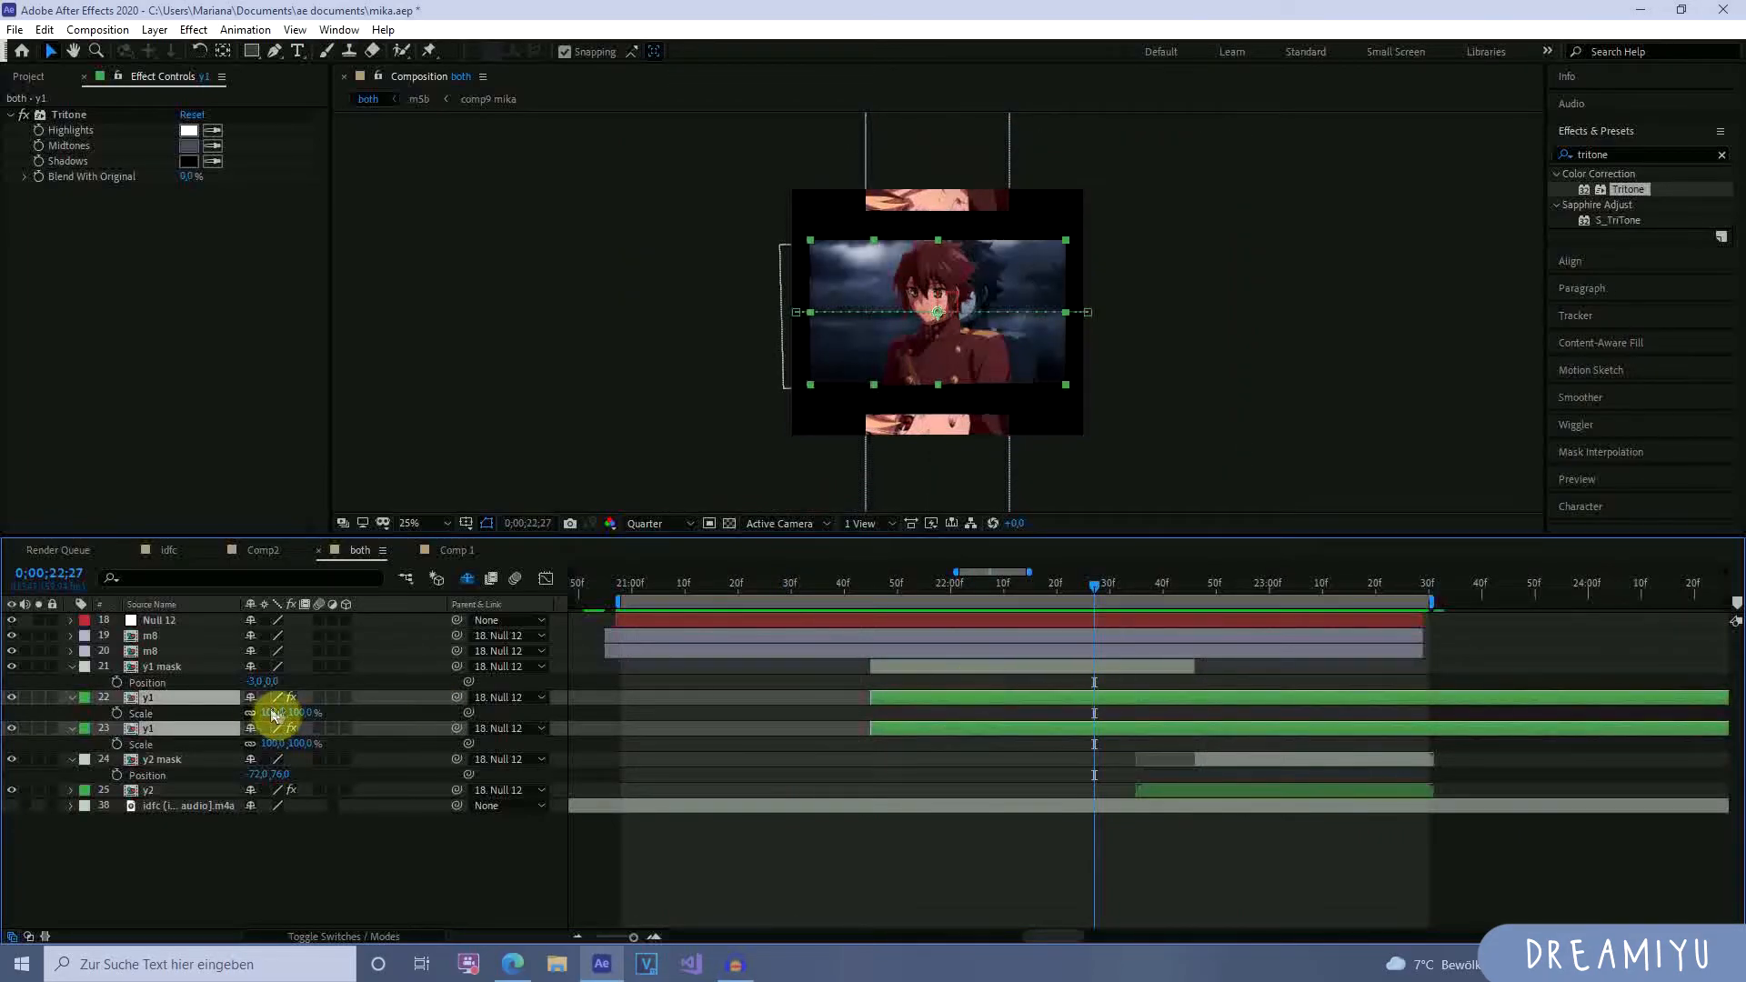
Find the CC RepeTile effect and apply it to the m8 layer at number 19.
click(1234, 762)
drag(1089, 586, 812, 586)
click(801, 633)
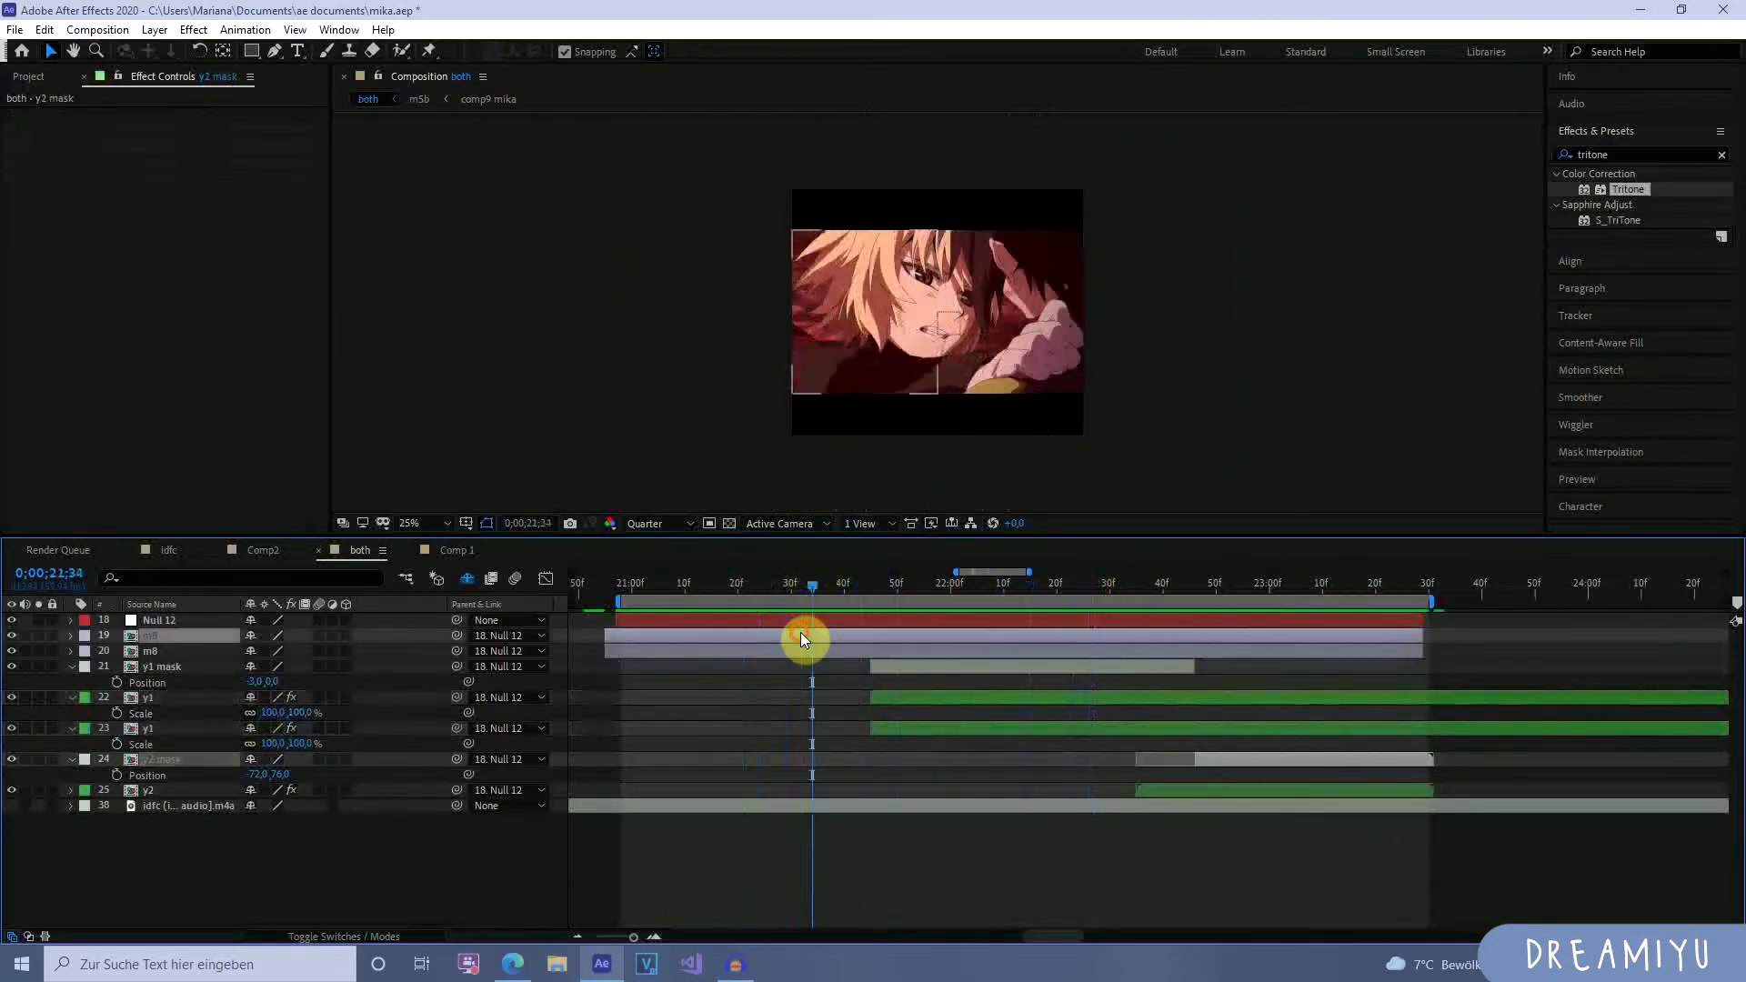
click(1627, 154)
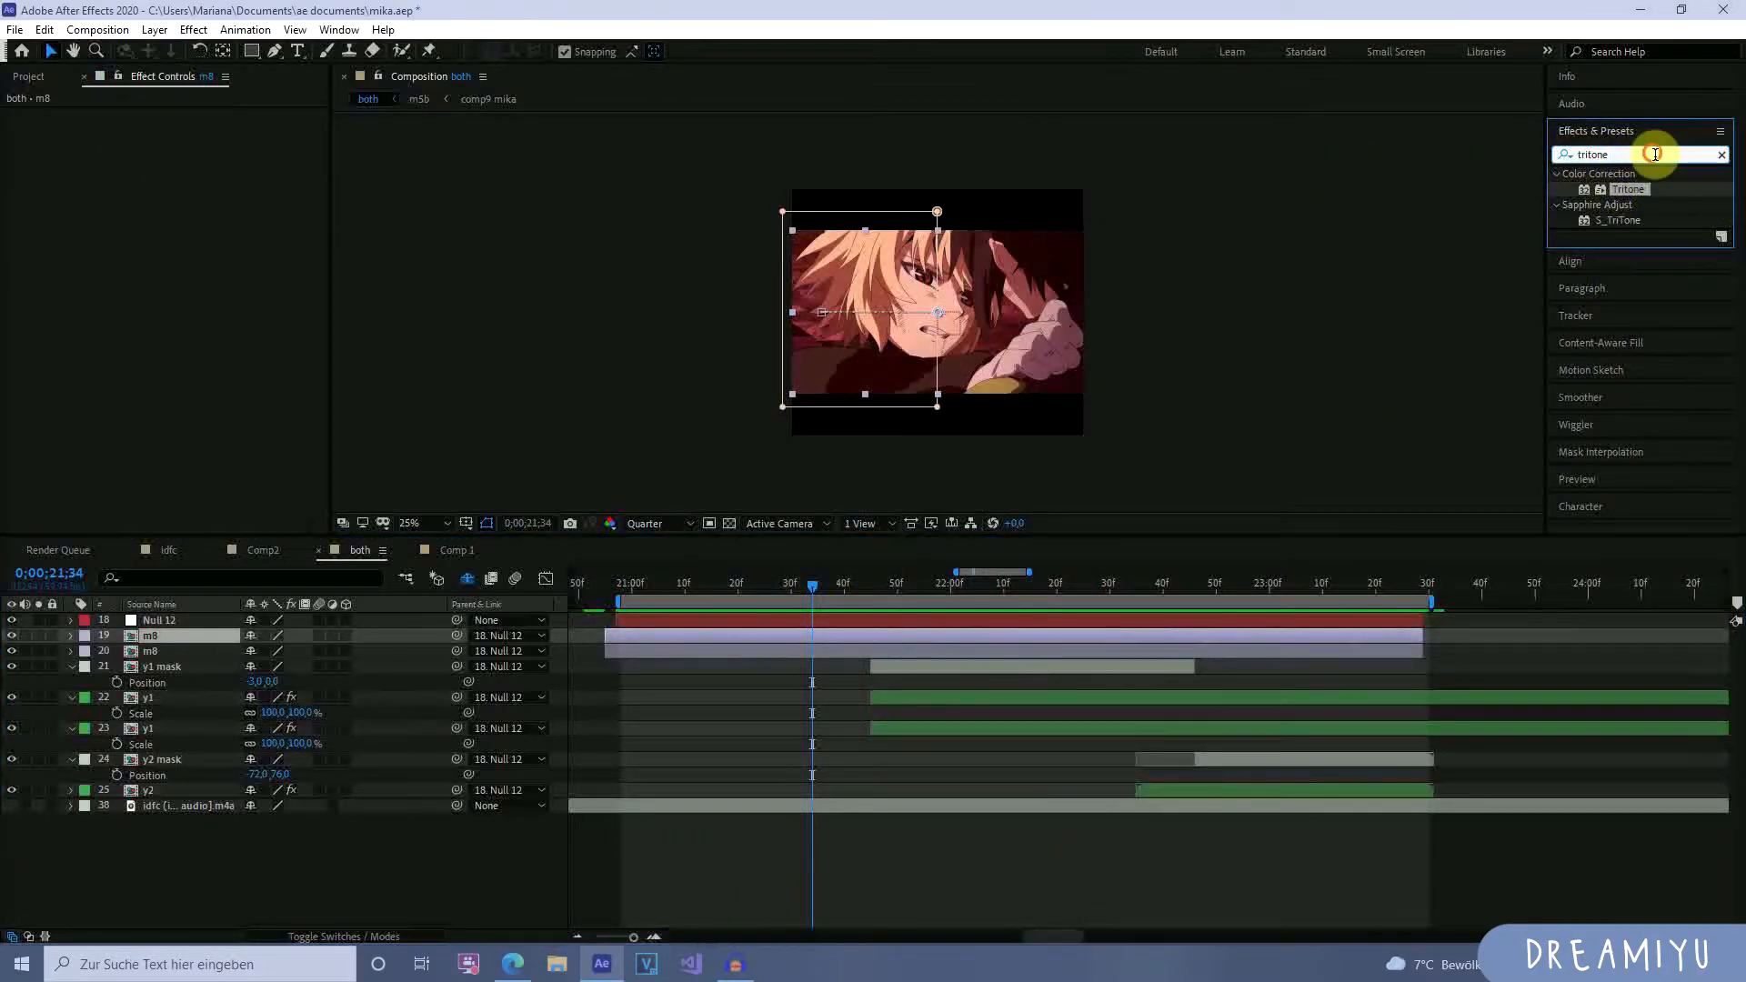
text(repe)
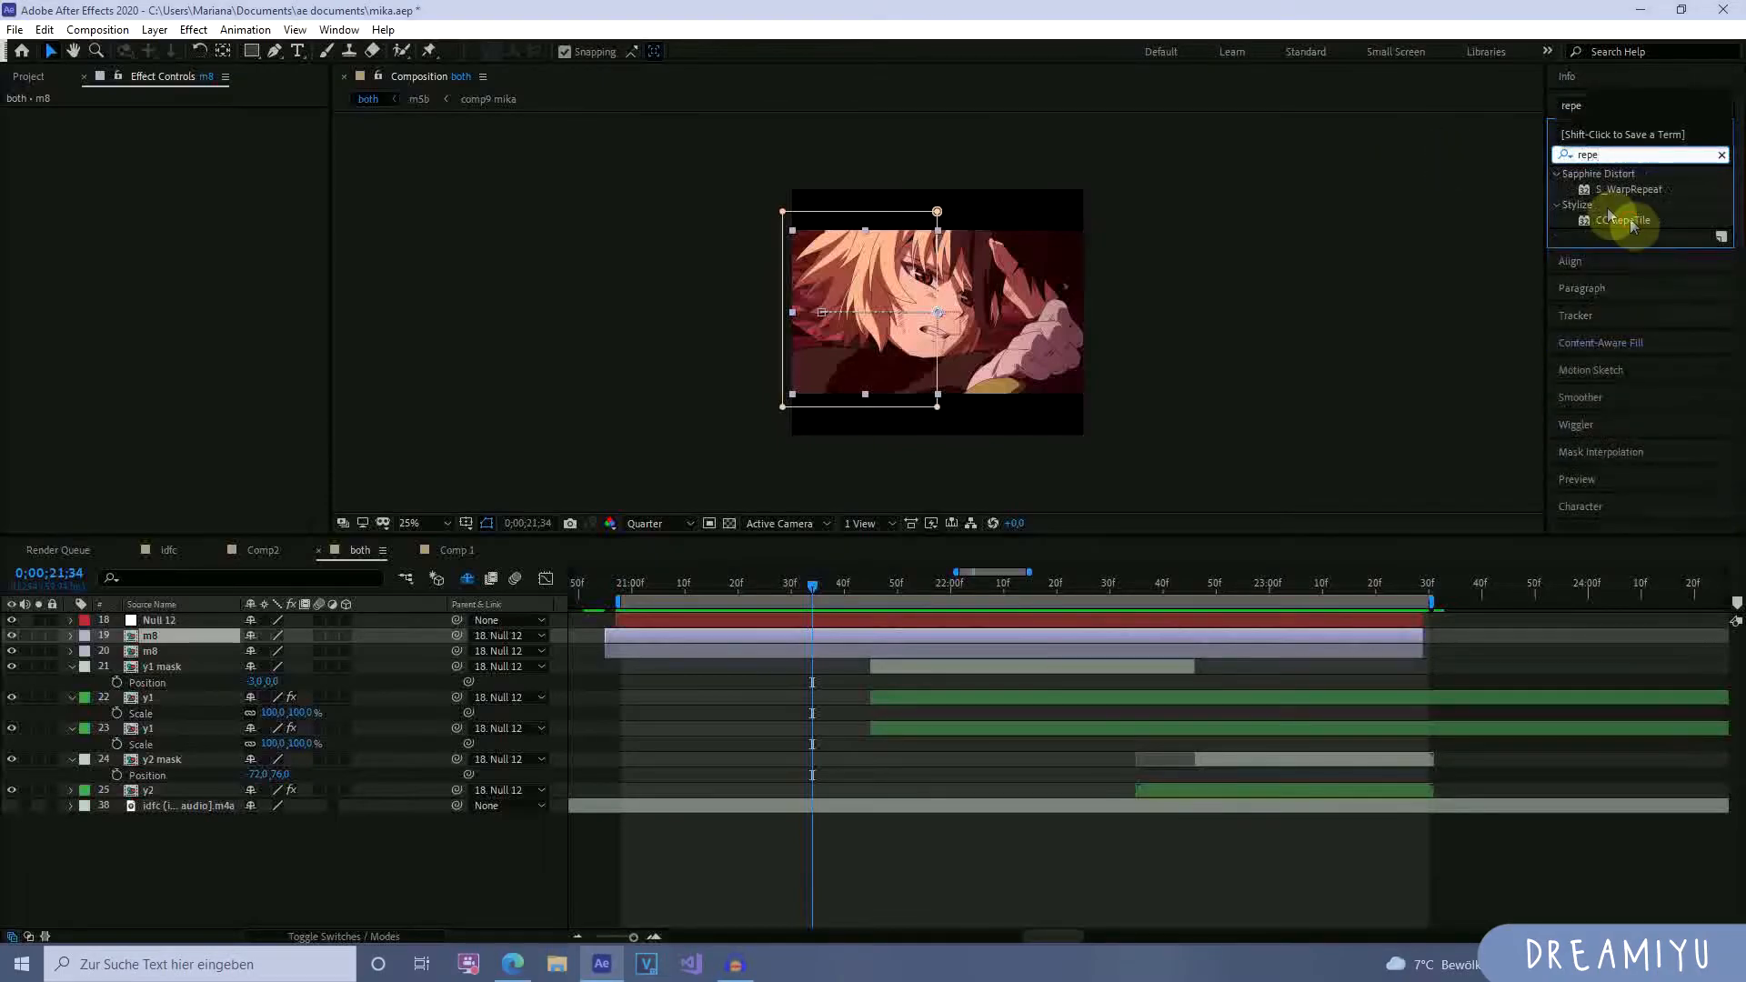
drag(1623, 221, 866, 637)
Set CC RepeTile's Expand Down to 529 and Expand Up to 834, and copy the effect to the other m8 layer.
drag(185, 162, 689, 195)
drag(184, 177, 987, 248)
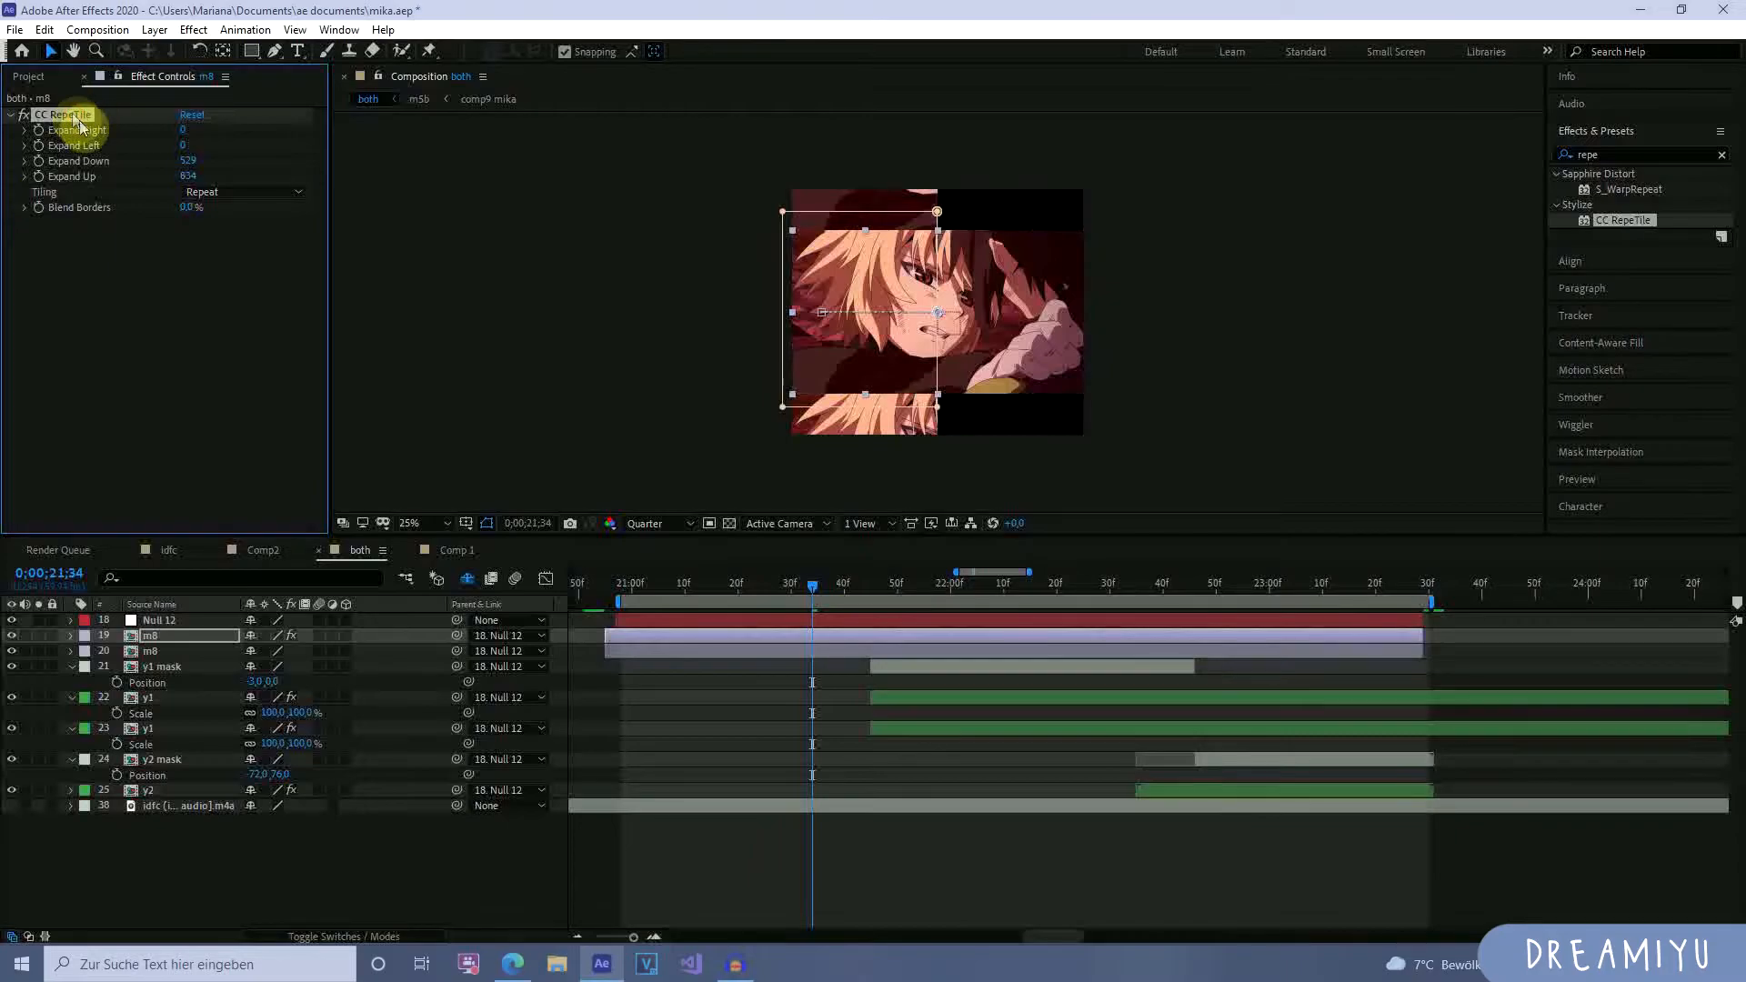
click(179, 653)
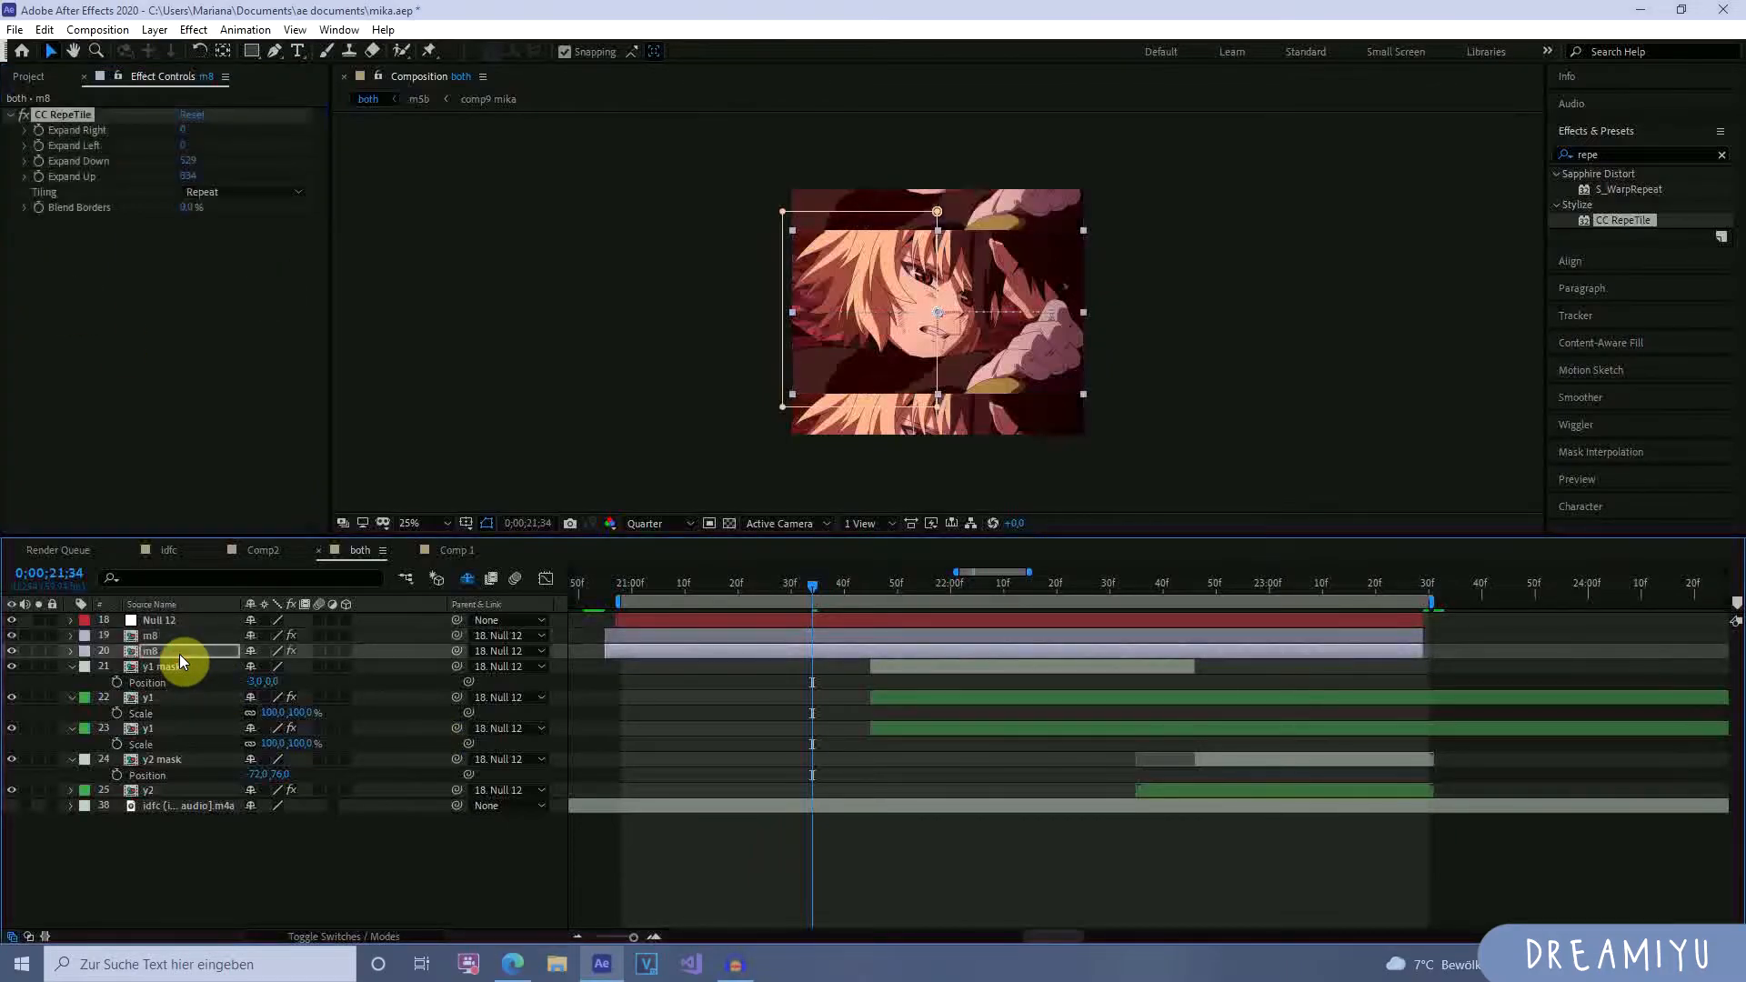
Preview the tiled clips and increase CC RepeTile's Expand Right on both m8 layers at 0;00;21;51.
click(884, 890)
key(space)
mouse_move(921, 586)
mouse_down()
mouse_move(826, 590)
mouse_move(939, 601)
mouse_move(906, 603)
mouse_up()
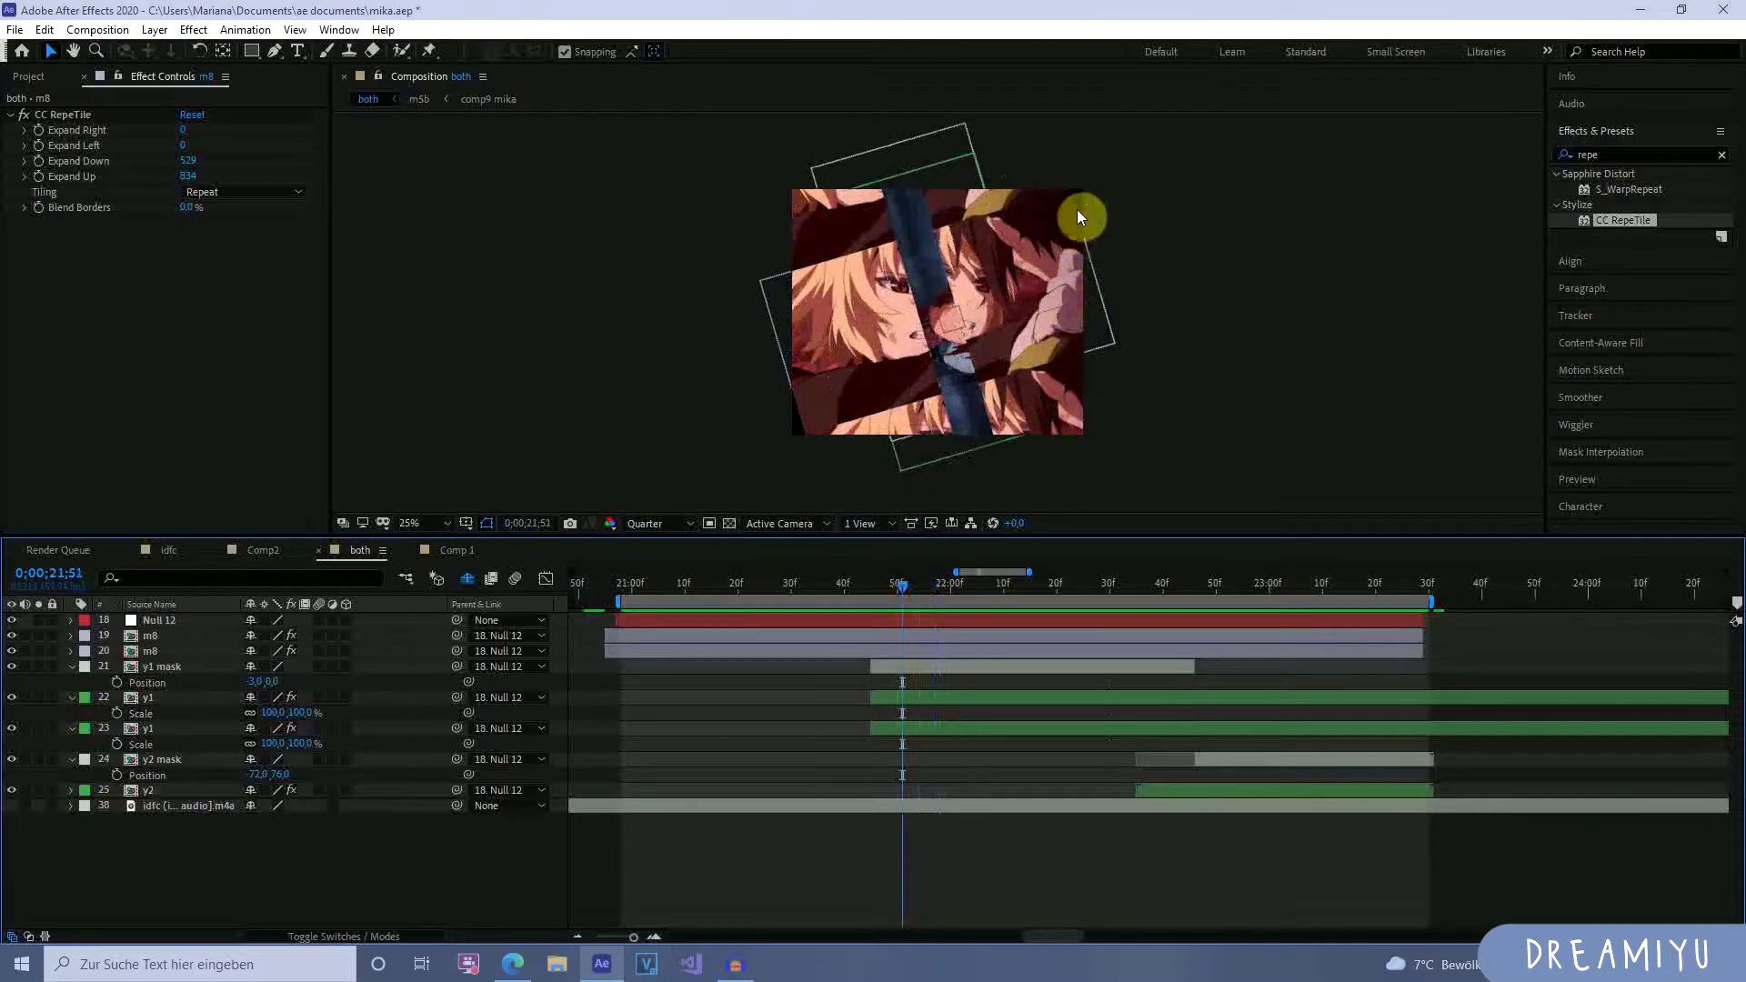
click(902, 636)
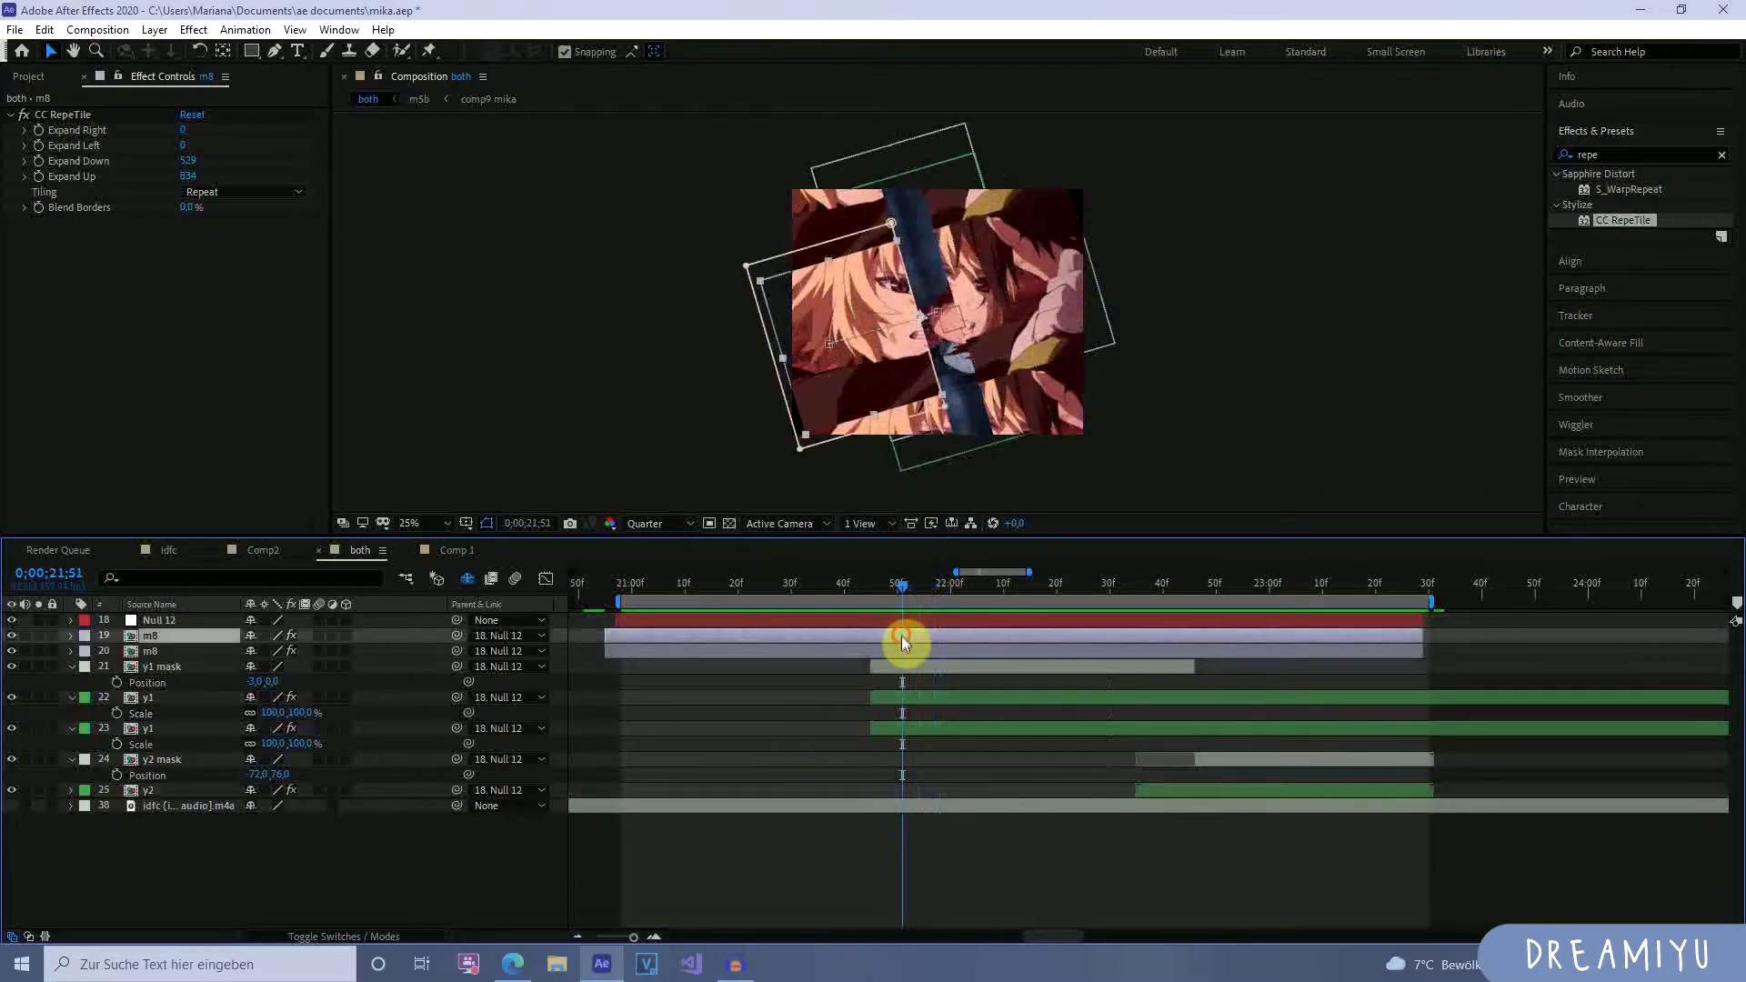
ctrl+click(912, 648)
drag(185, 130, 586, 202)
click(697, 733)
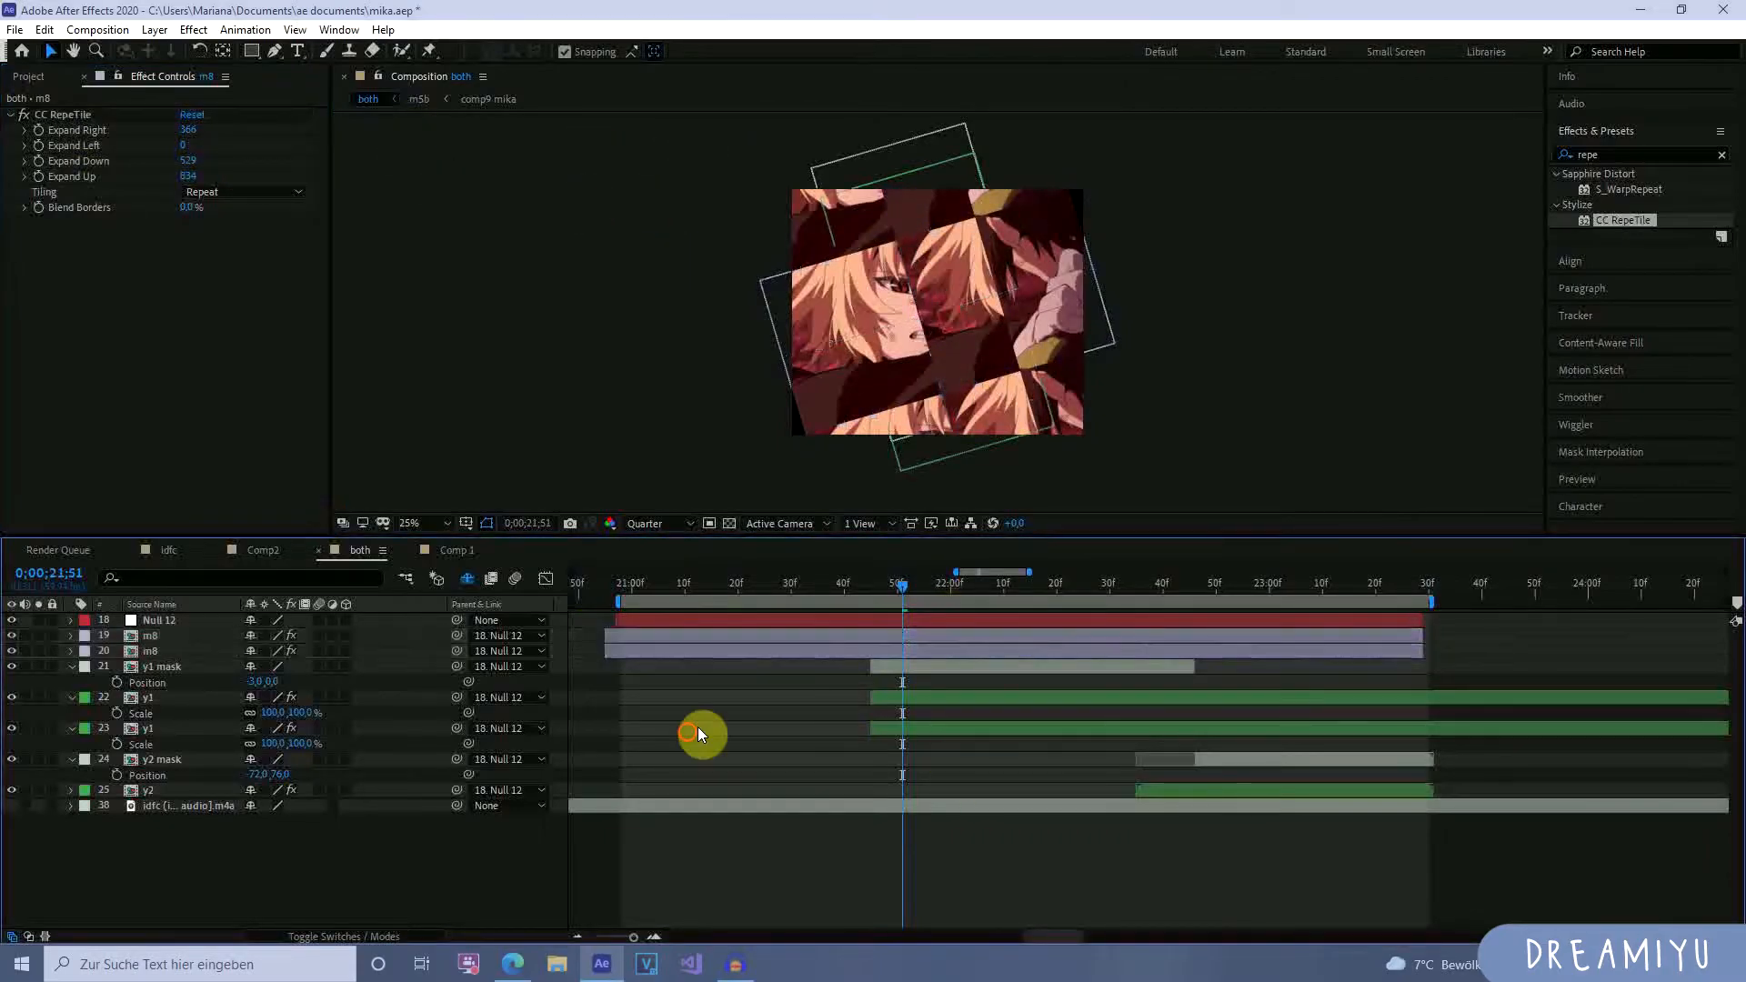
With the m8 layer at number 20 hidden, set CC RepeTile's Expand Right to 0 and Expand Left to 702 on the m8 layer at number 19.
click(836, 635)
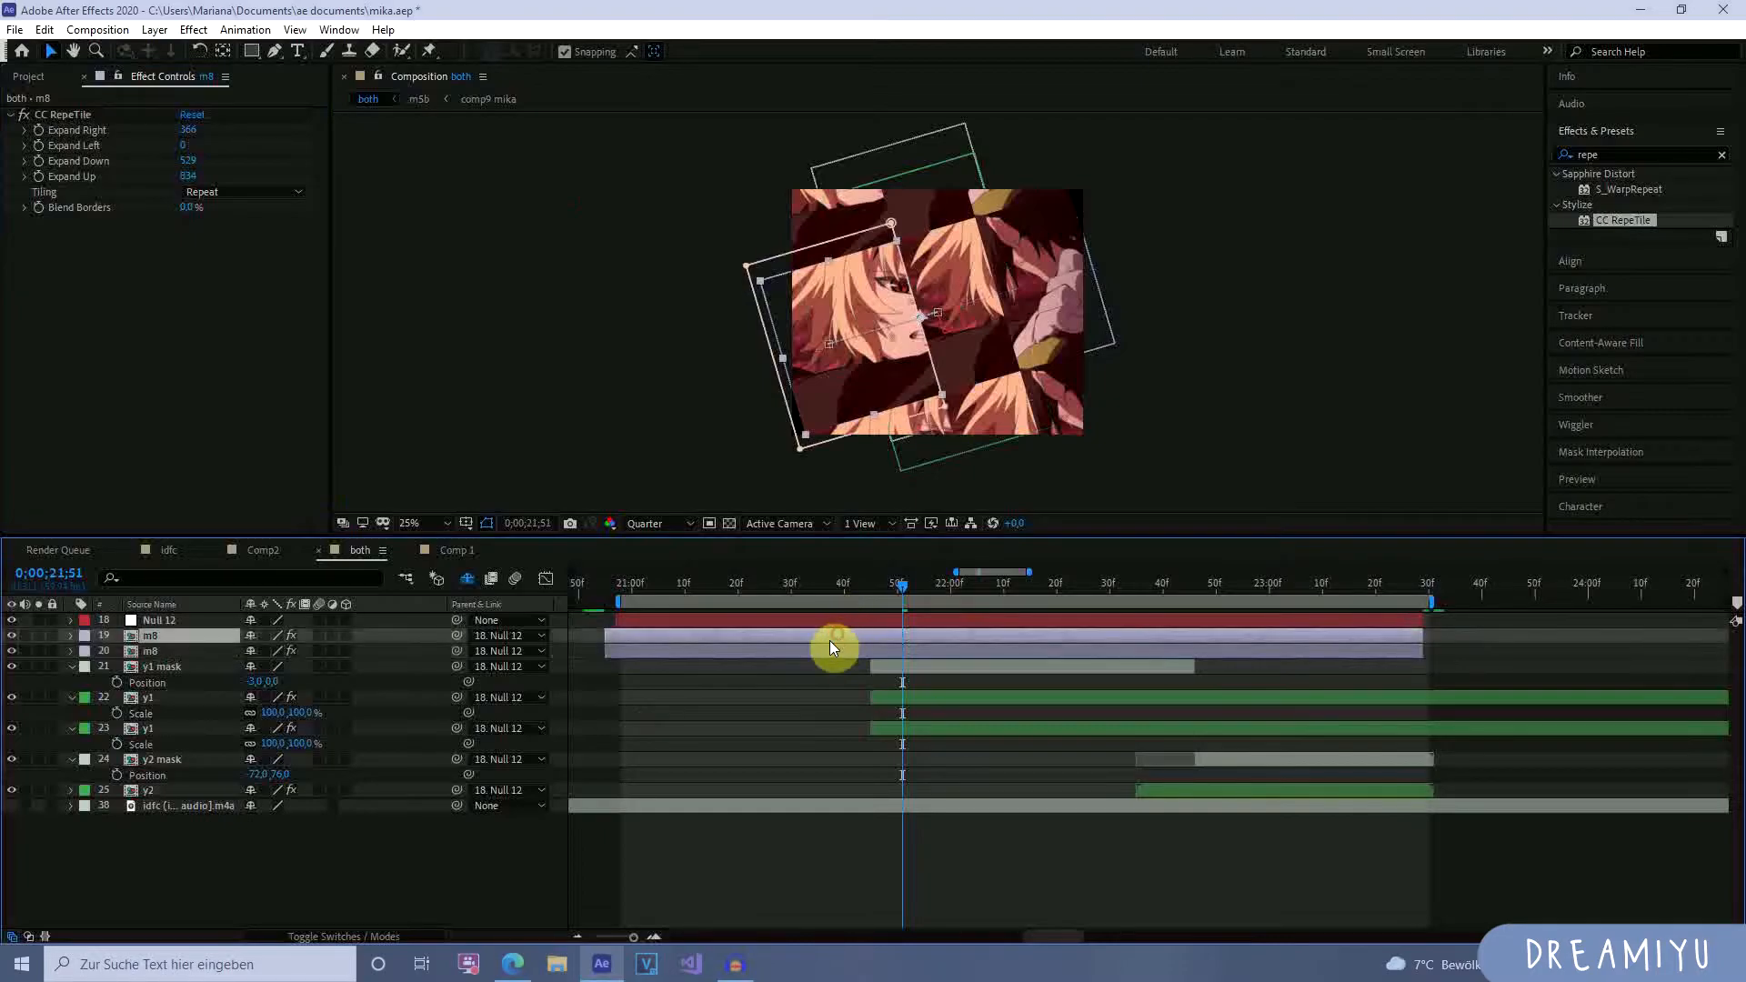
click(11, 651)
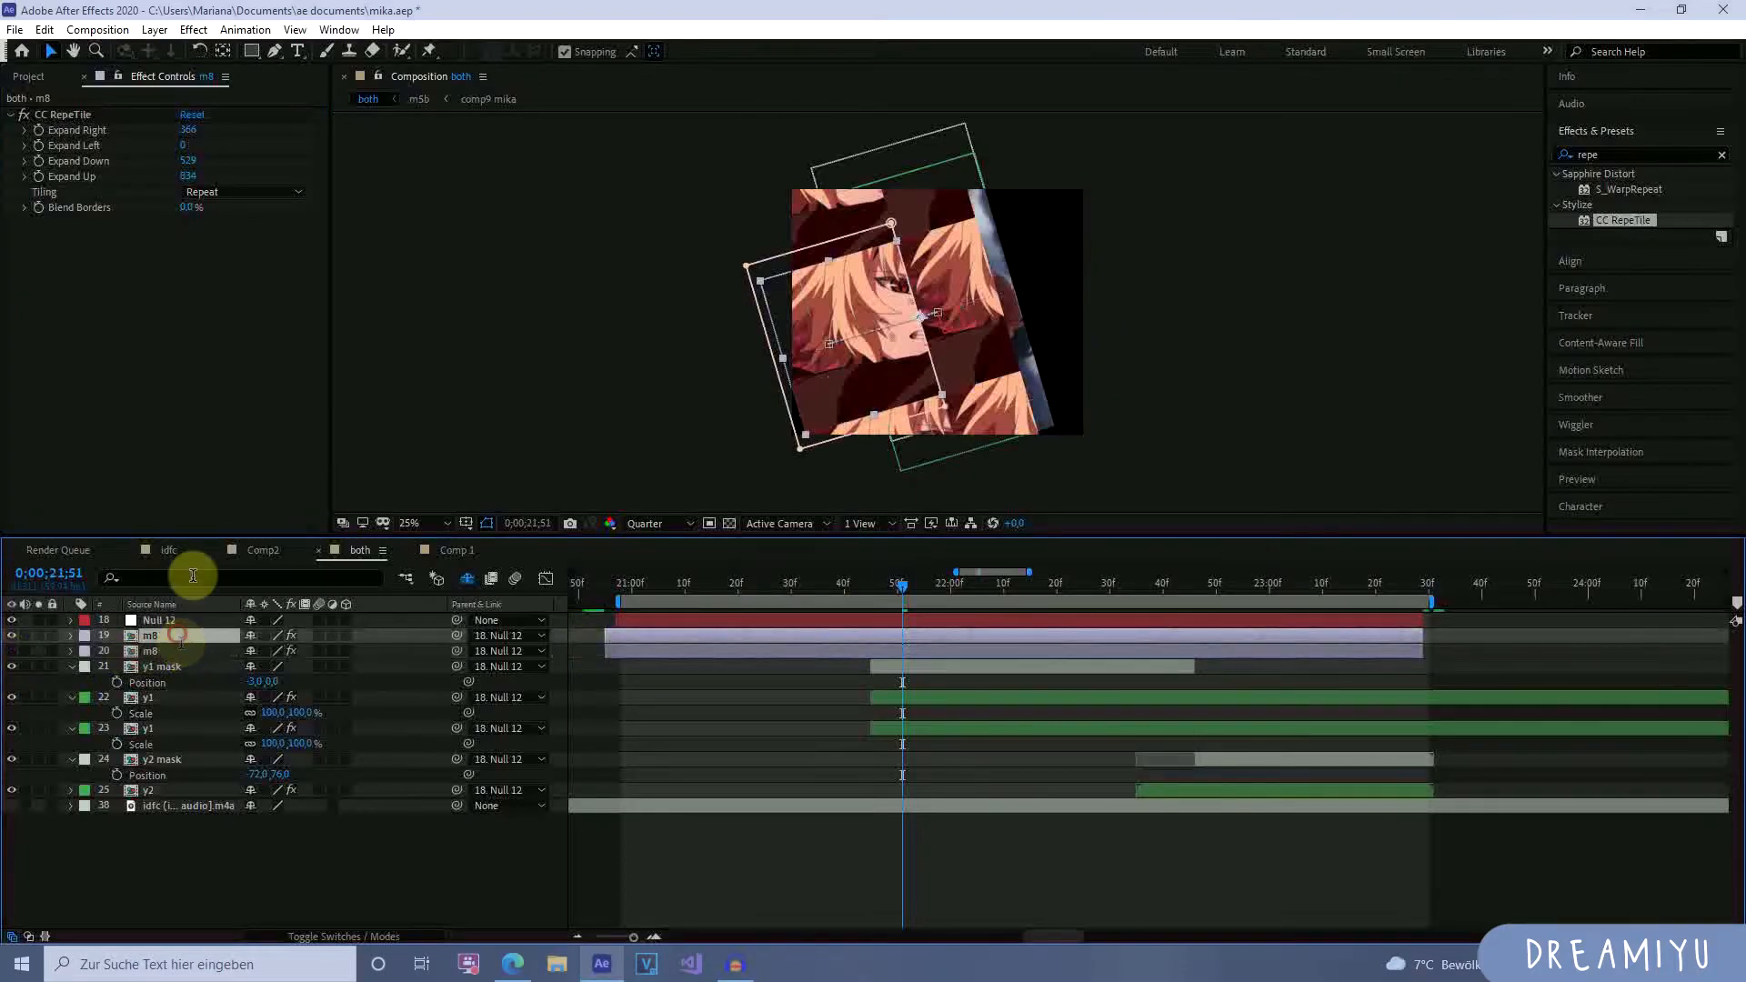
drag(188, 129, 5, 291)
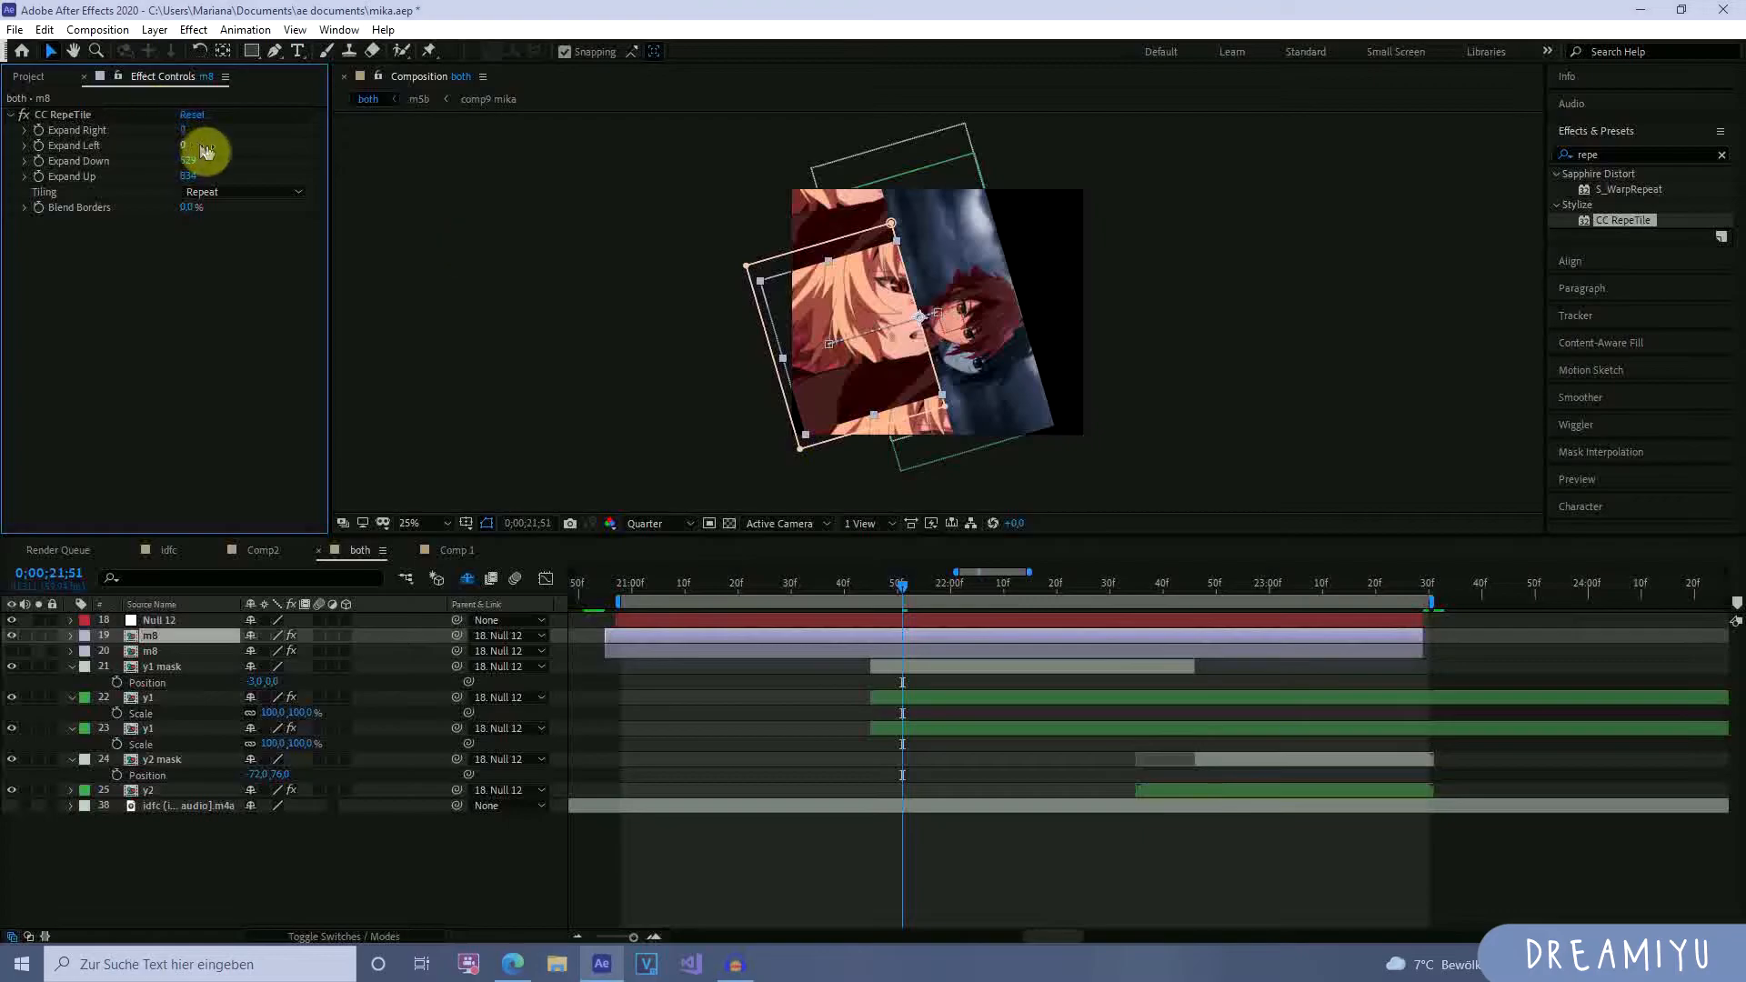
drag(202, 148, 860, 188)
click(926, 684)
drag(917, 587, 876, 628)
Show the m8 layer at number 20 with number 19 hidden, and set its CC RepeTile Expand Right to 577 and Expand Left to 0.
click(889, 648)
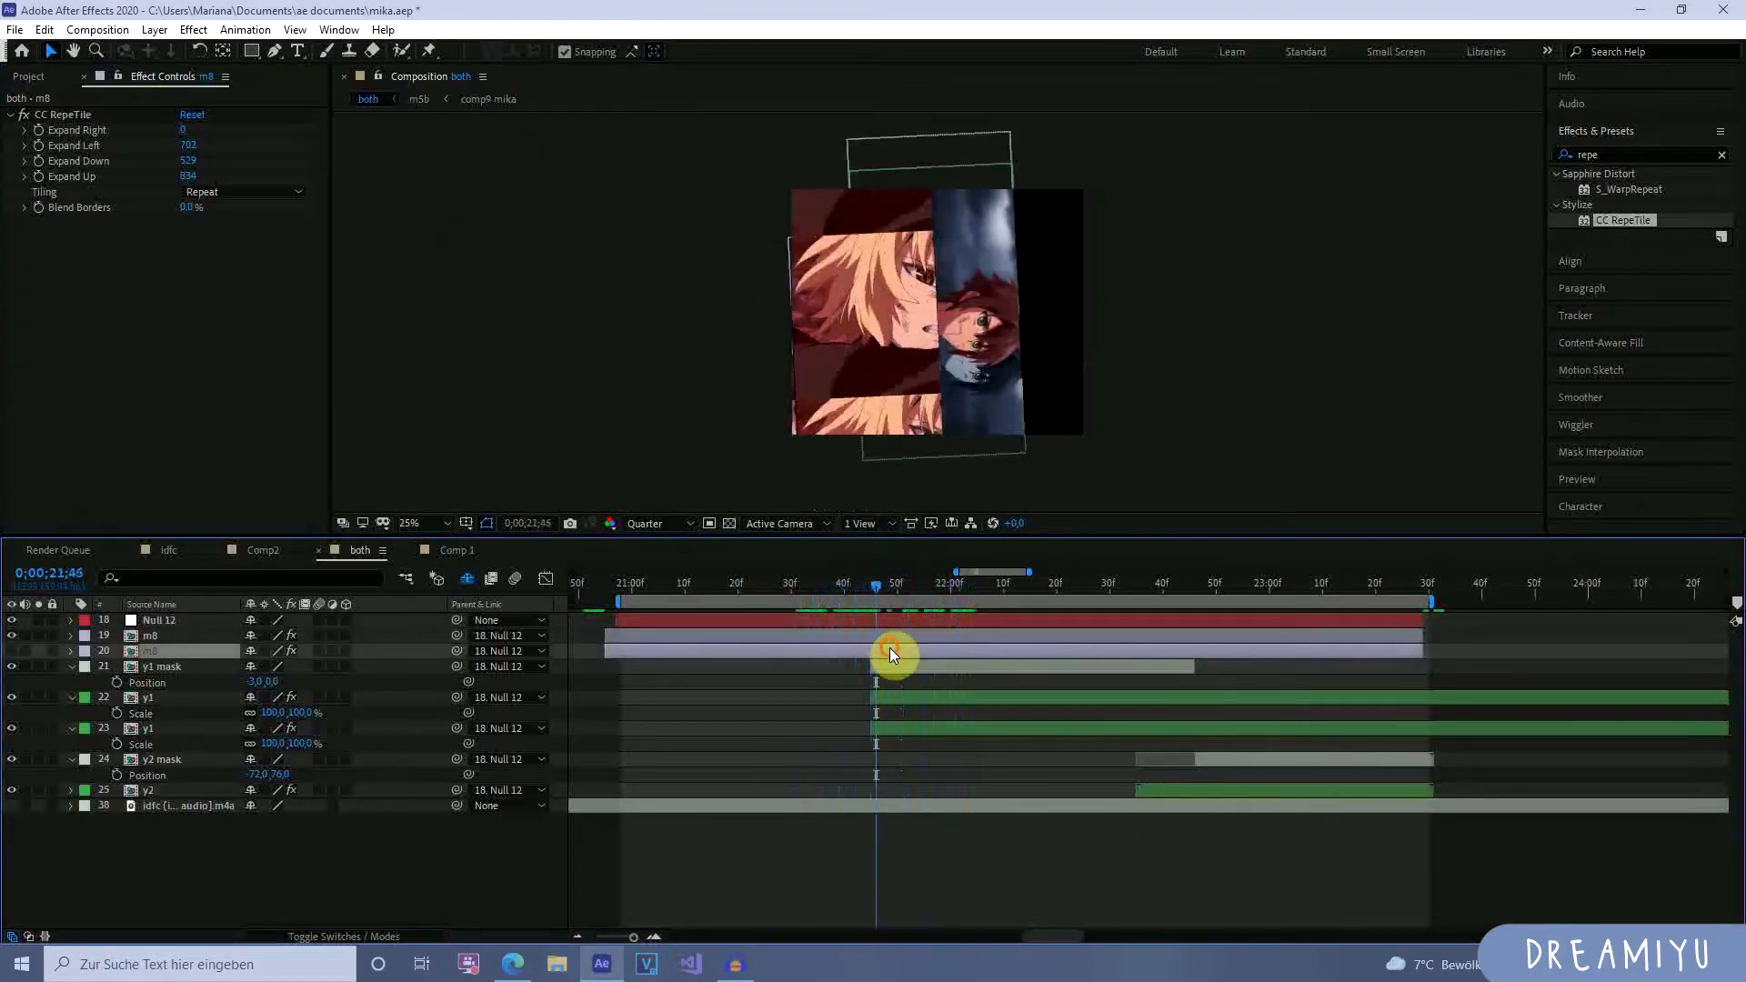
click(11, 652)
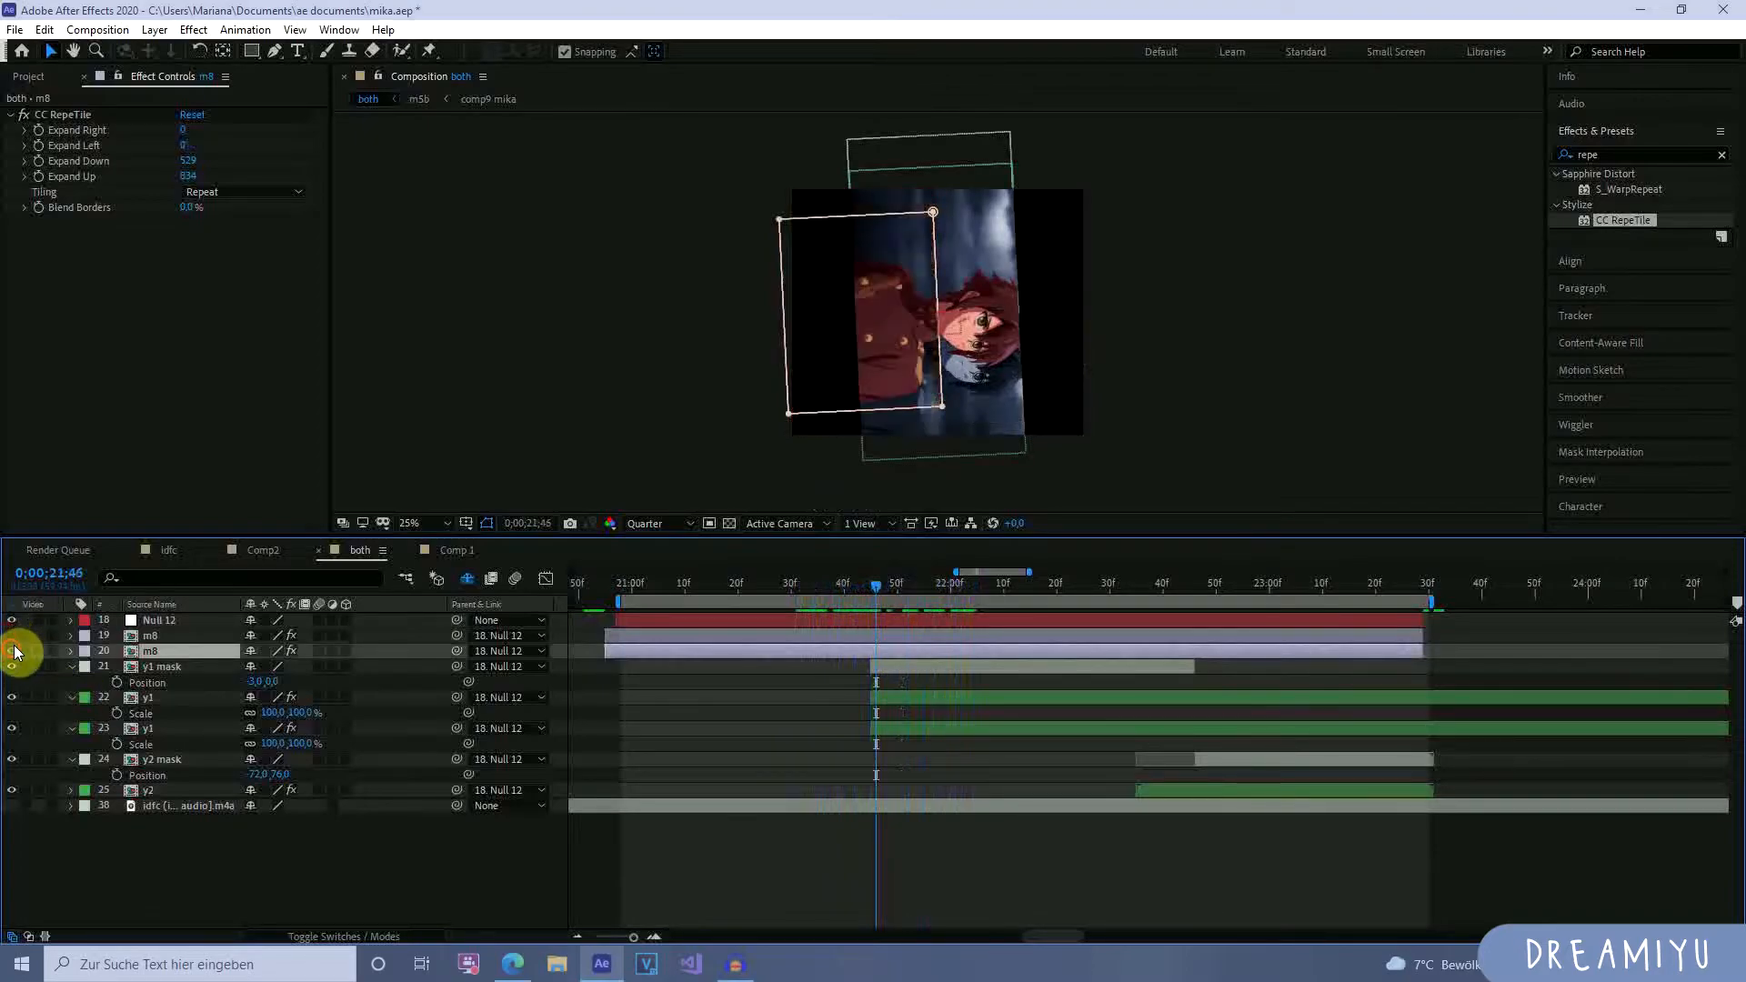
drag(185, 130, 594, 159)
mouse_move(891, 593)
mouse_down()
mouse_move(909, 587)
mouse_move(822, 595)
mouse_move(922, 599)
mouse_move(865, 609)
mouse_move(887, 608)
mouse_up()
drag(184, 146, 197, 185)
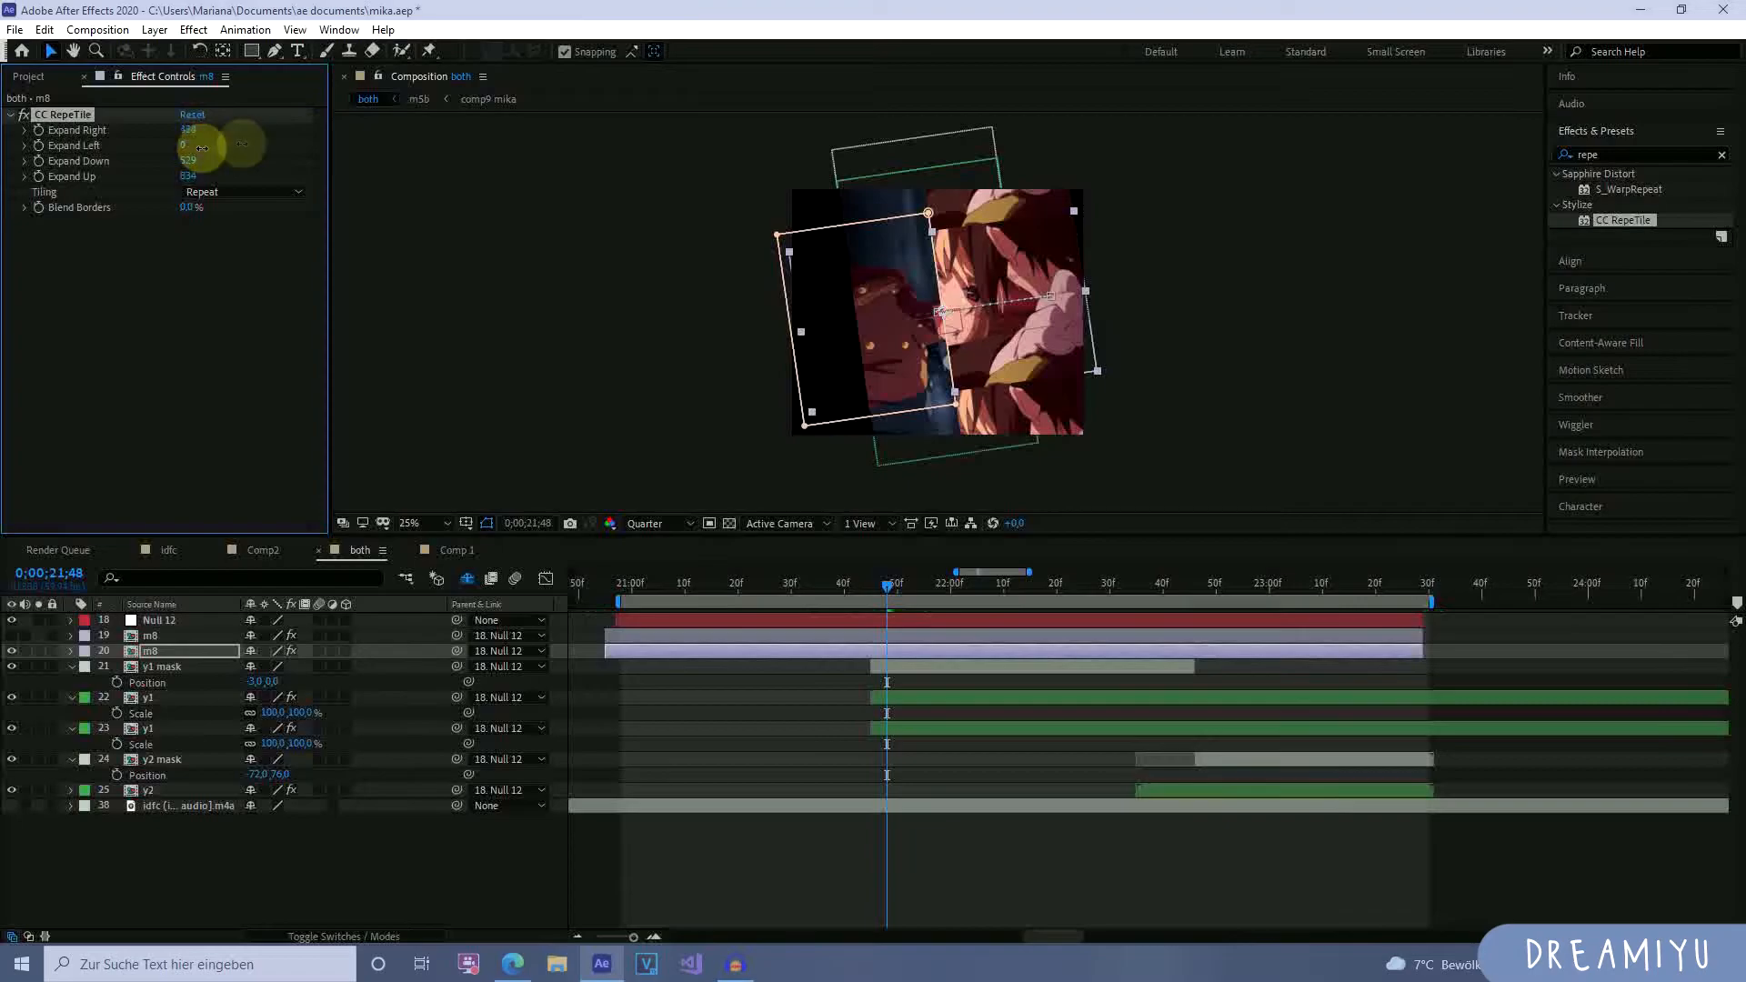
drag(713, 258, 557, 260)
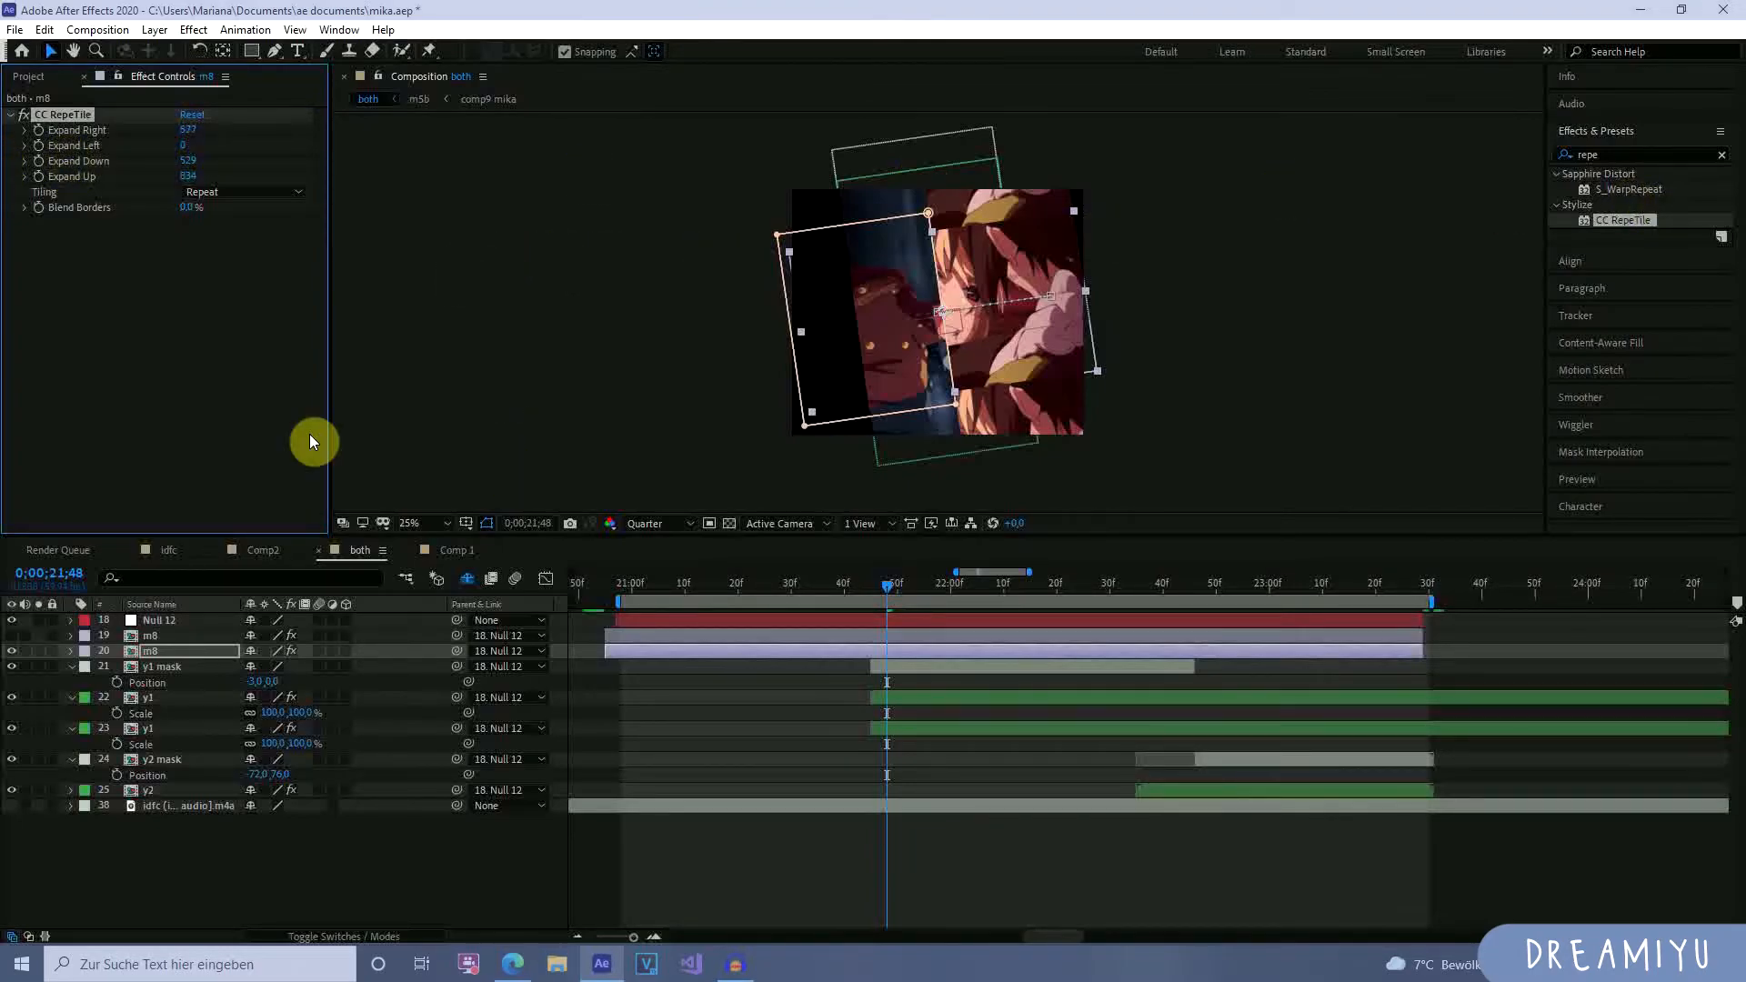
click(161, 244)
click(204, 192)
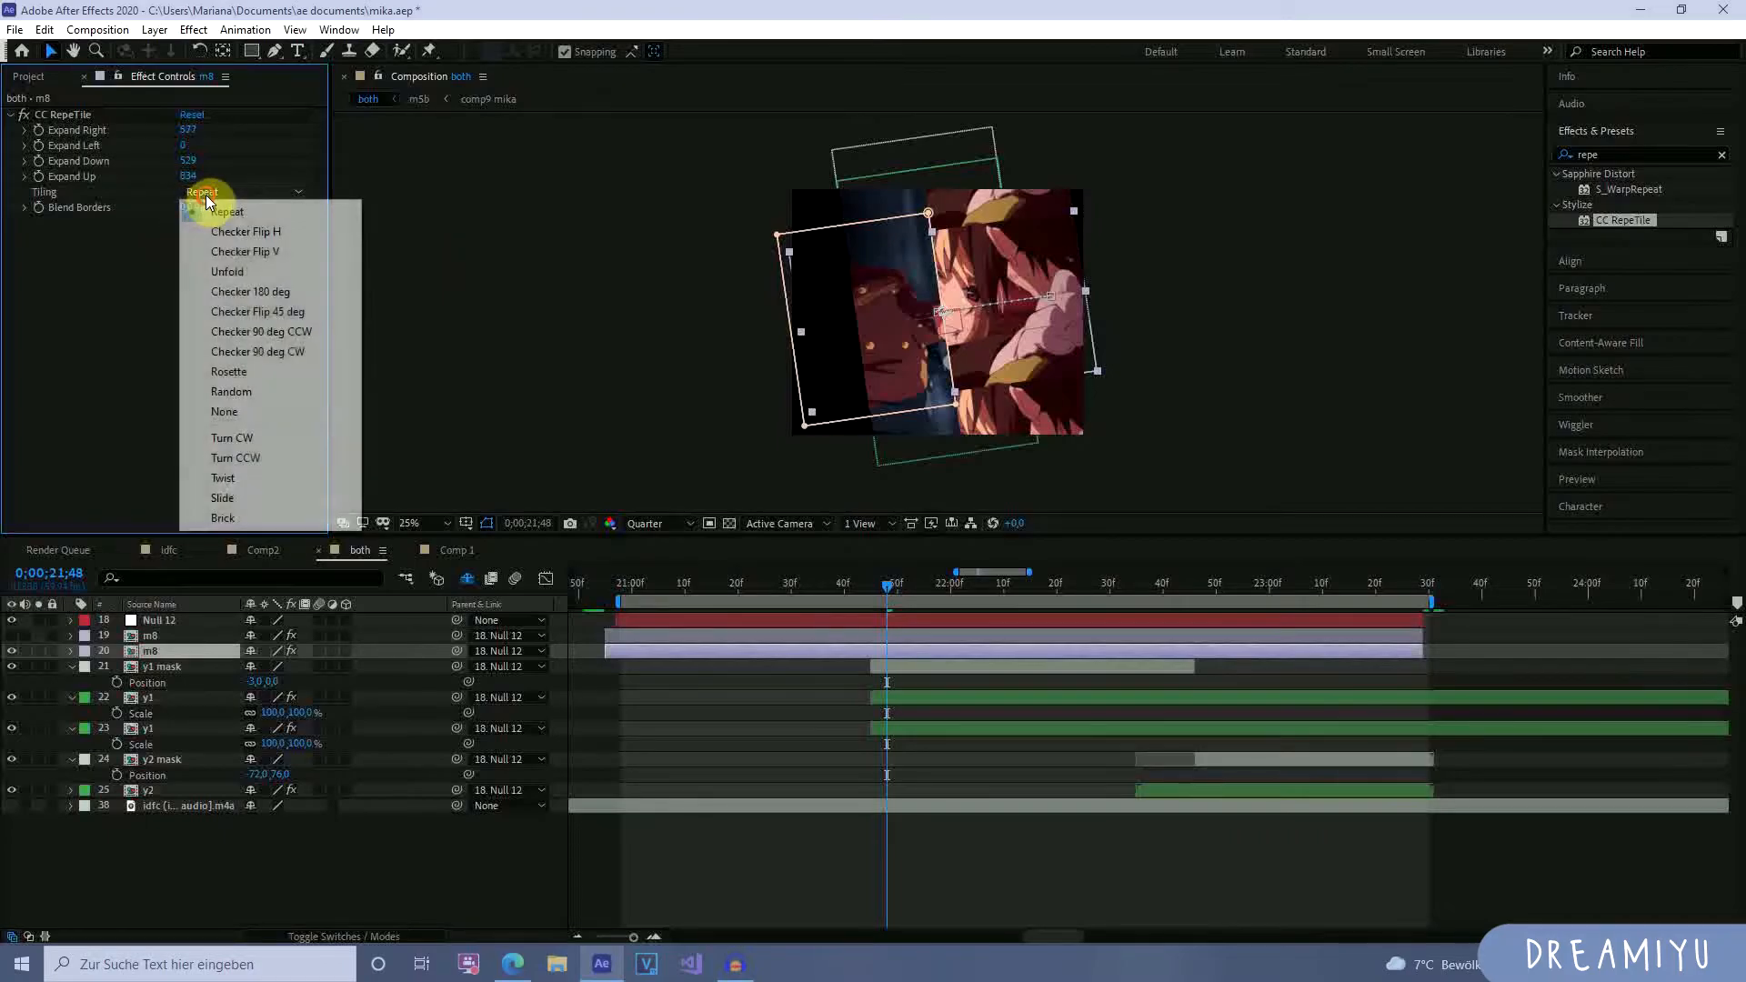
click(118, 332)
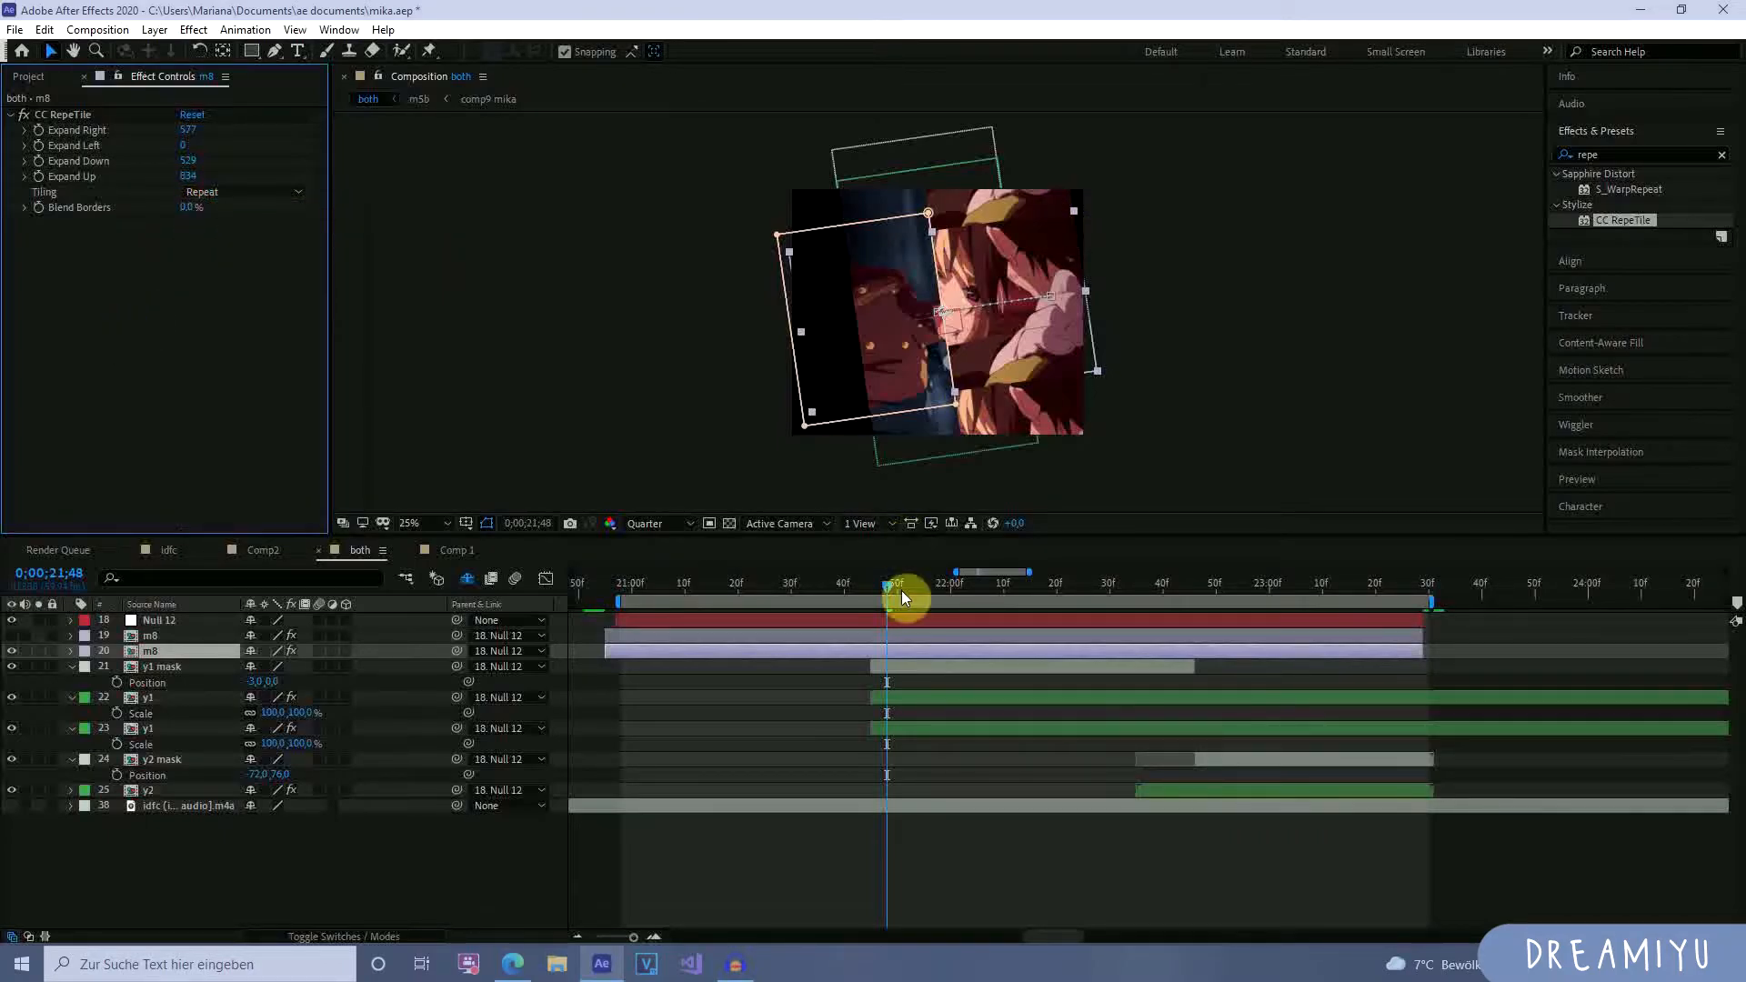
click(9, 652)
click(9, 651)
click(9, 651)
click(10, 652)
Set the scale of both m8 layers to 110%.
drag(892, 587, 792, 671)
click(815, 639)
shift+click(815, 649)
key(s)
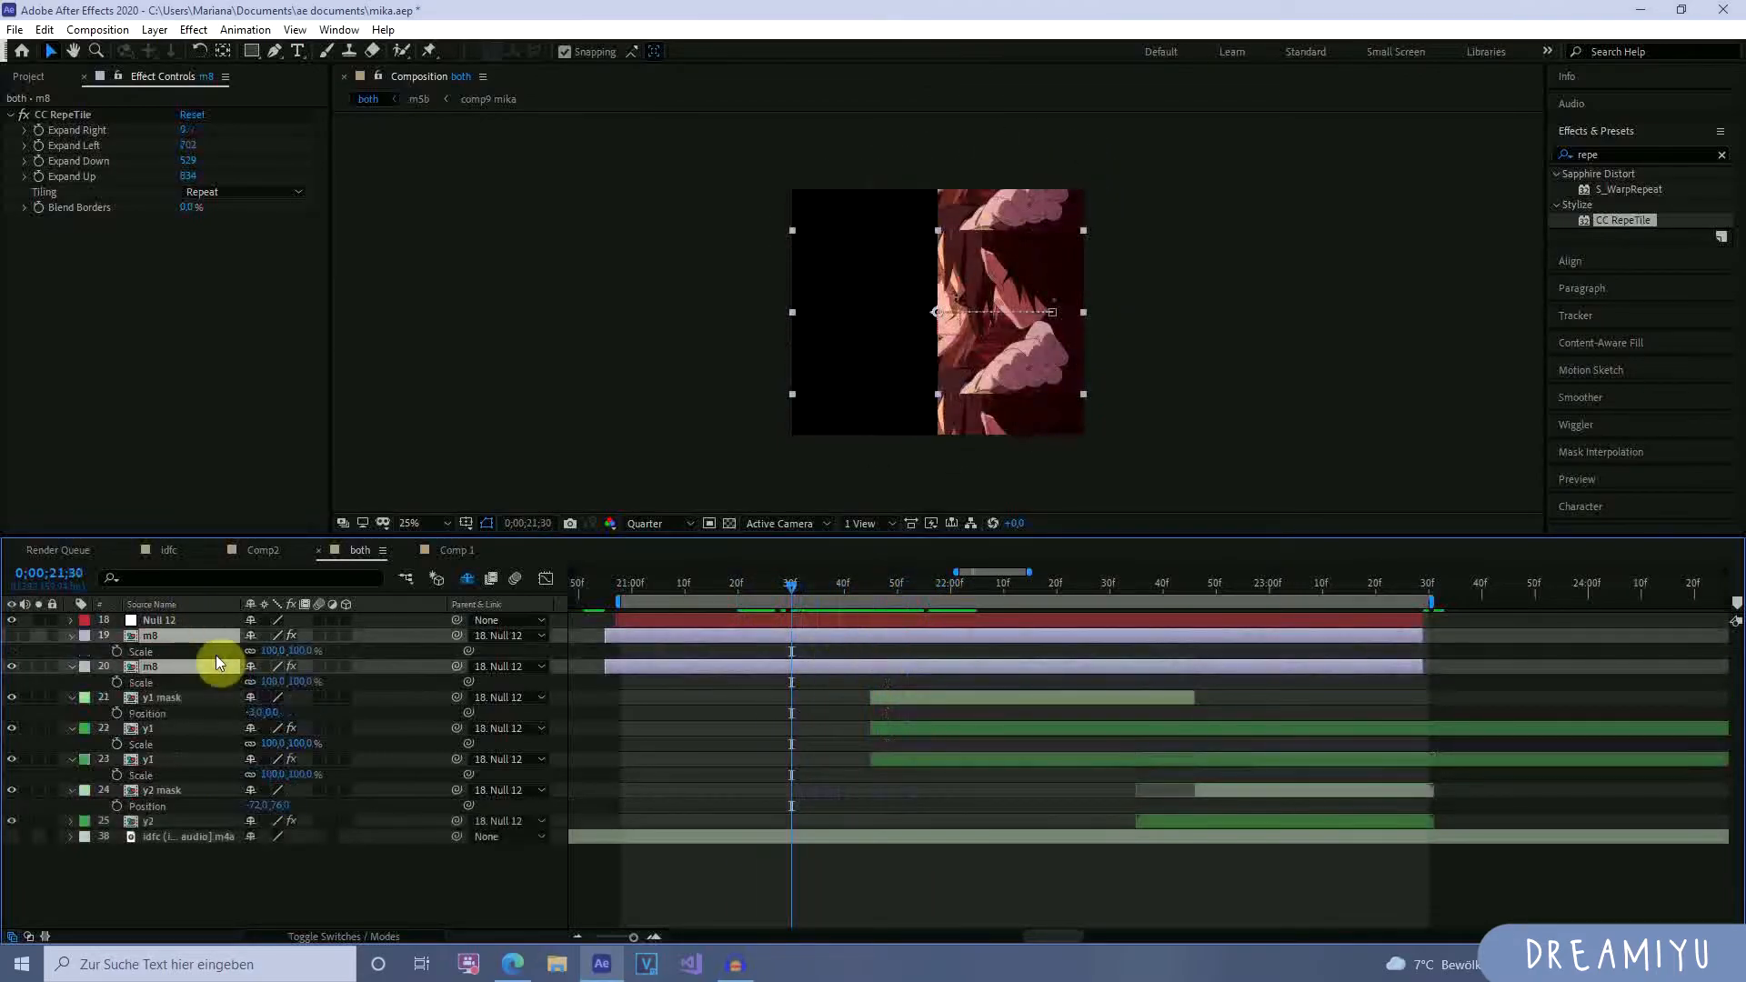
drag(270, 652, 275, 653)
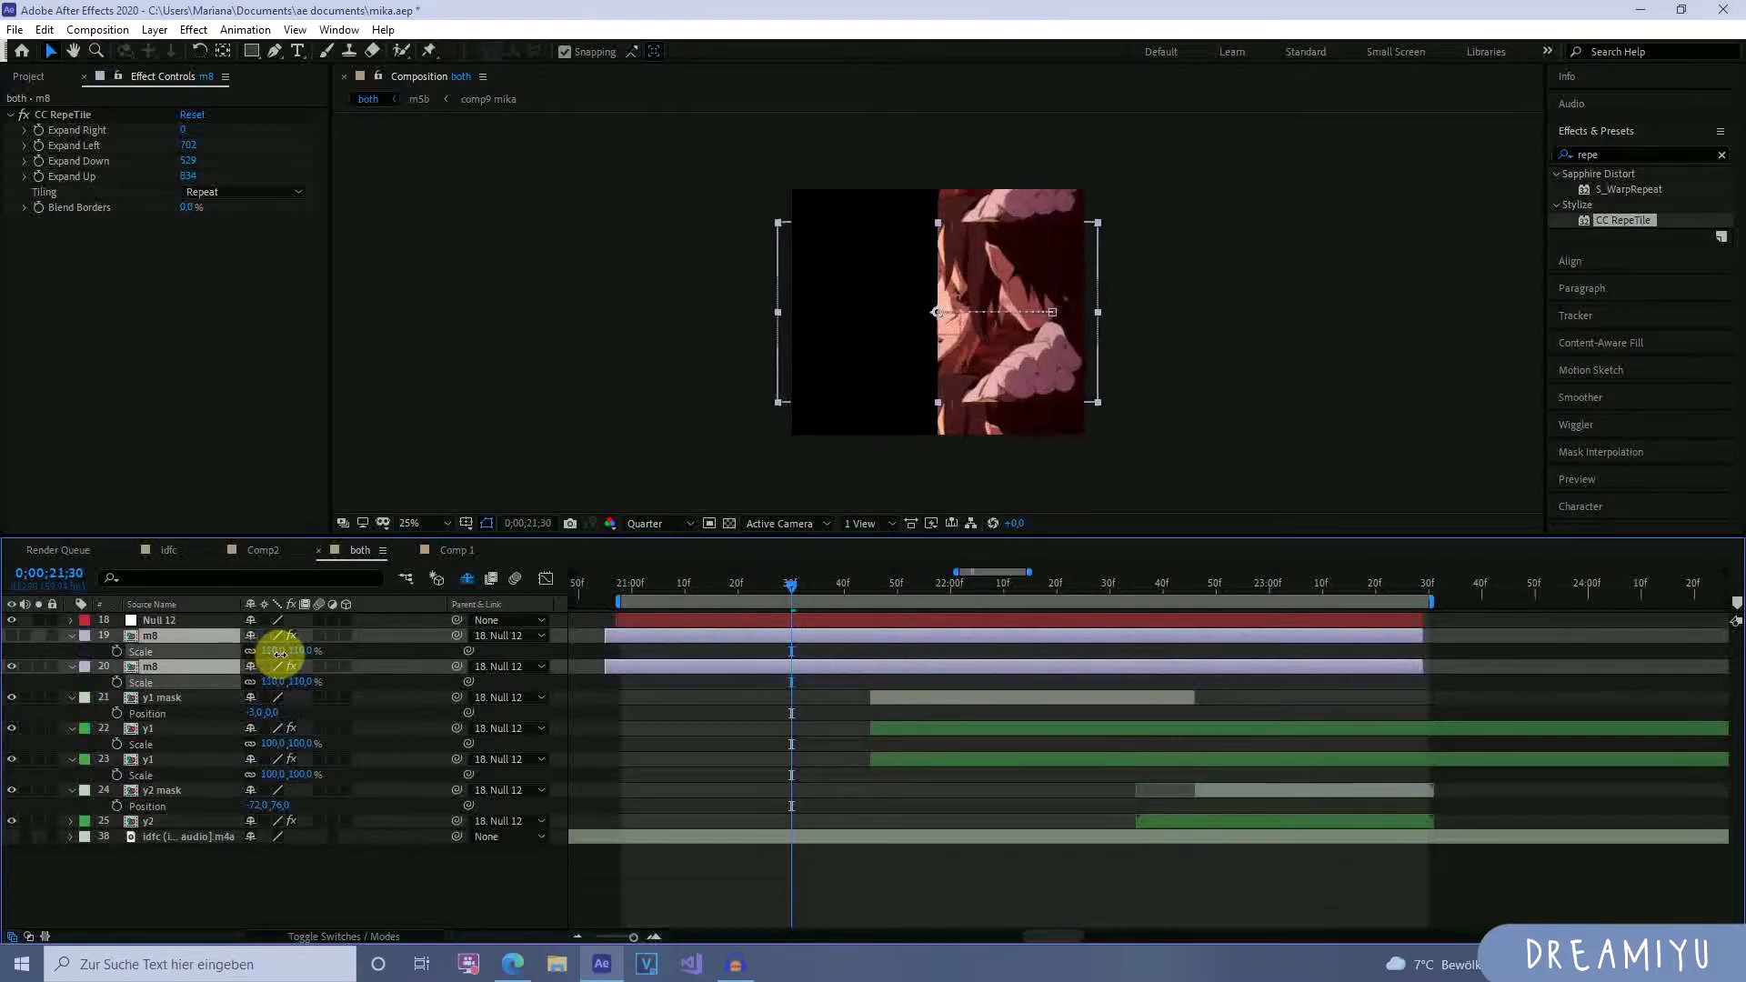
Show the m8 layer at number 19 again and preview the scaled clips through the transition.
click(816, 619)
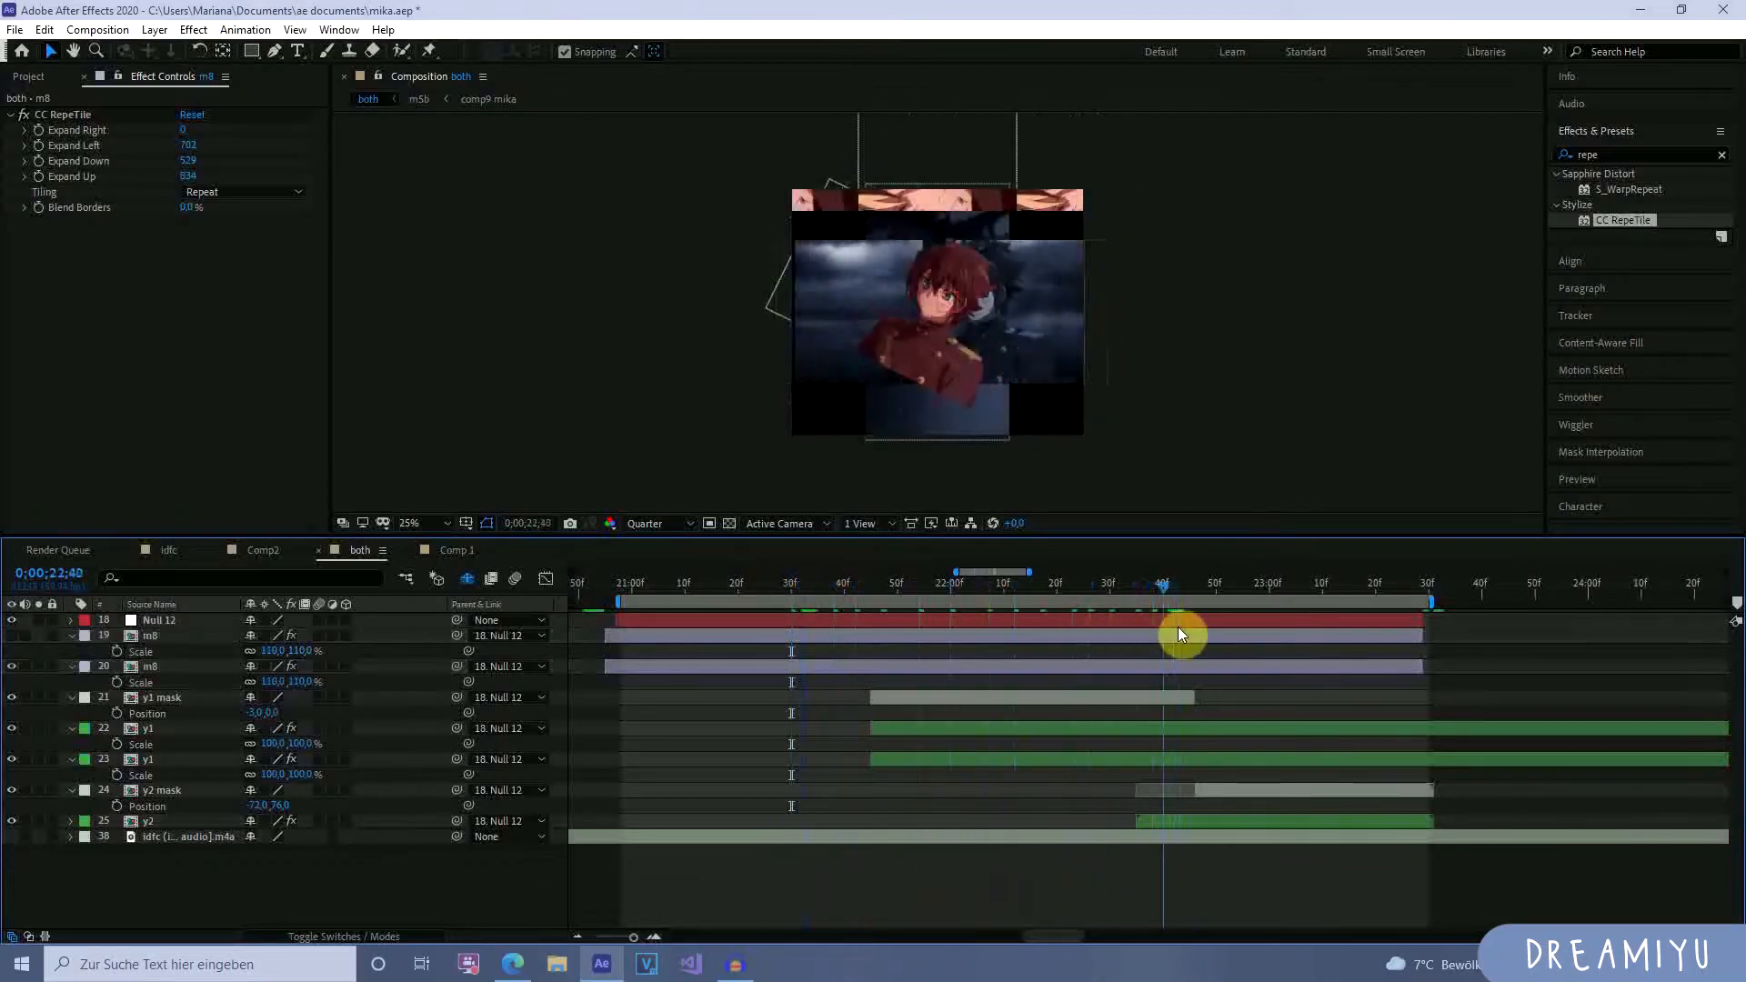
drag(689, 661, 1126, 733)
click(11, 634)
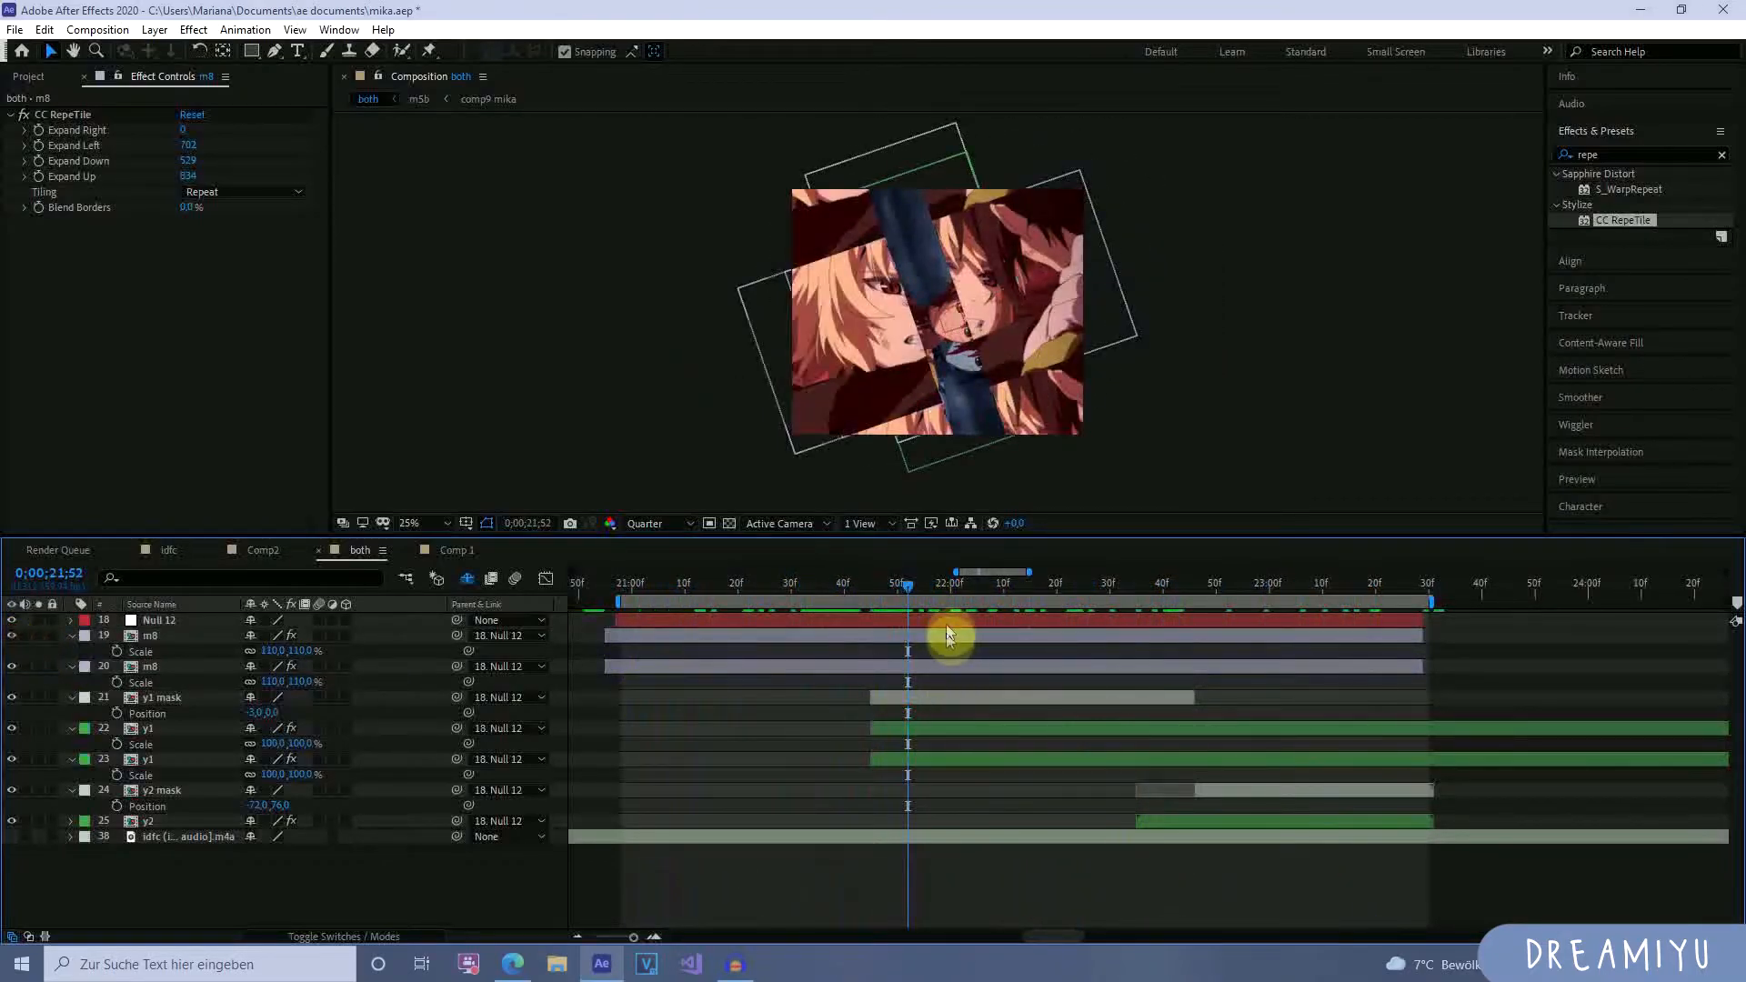
drag(912, 592, 717, 647)
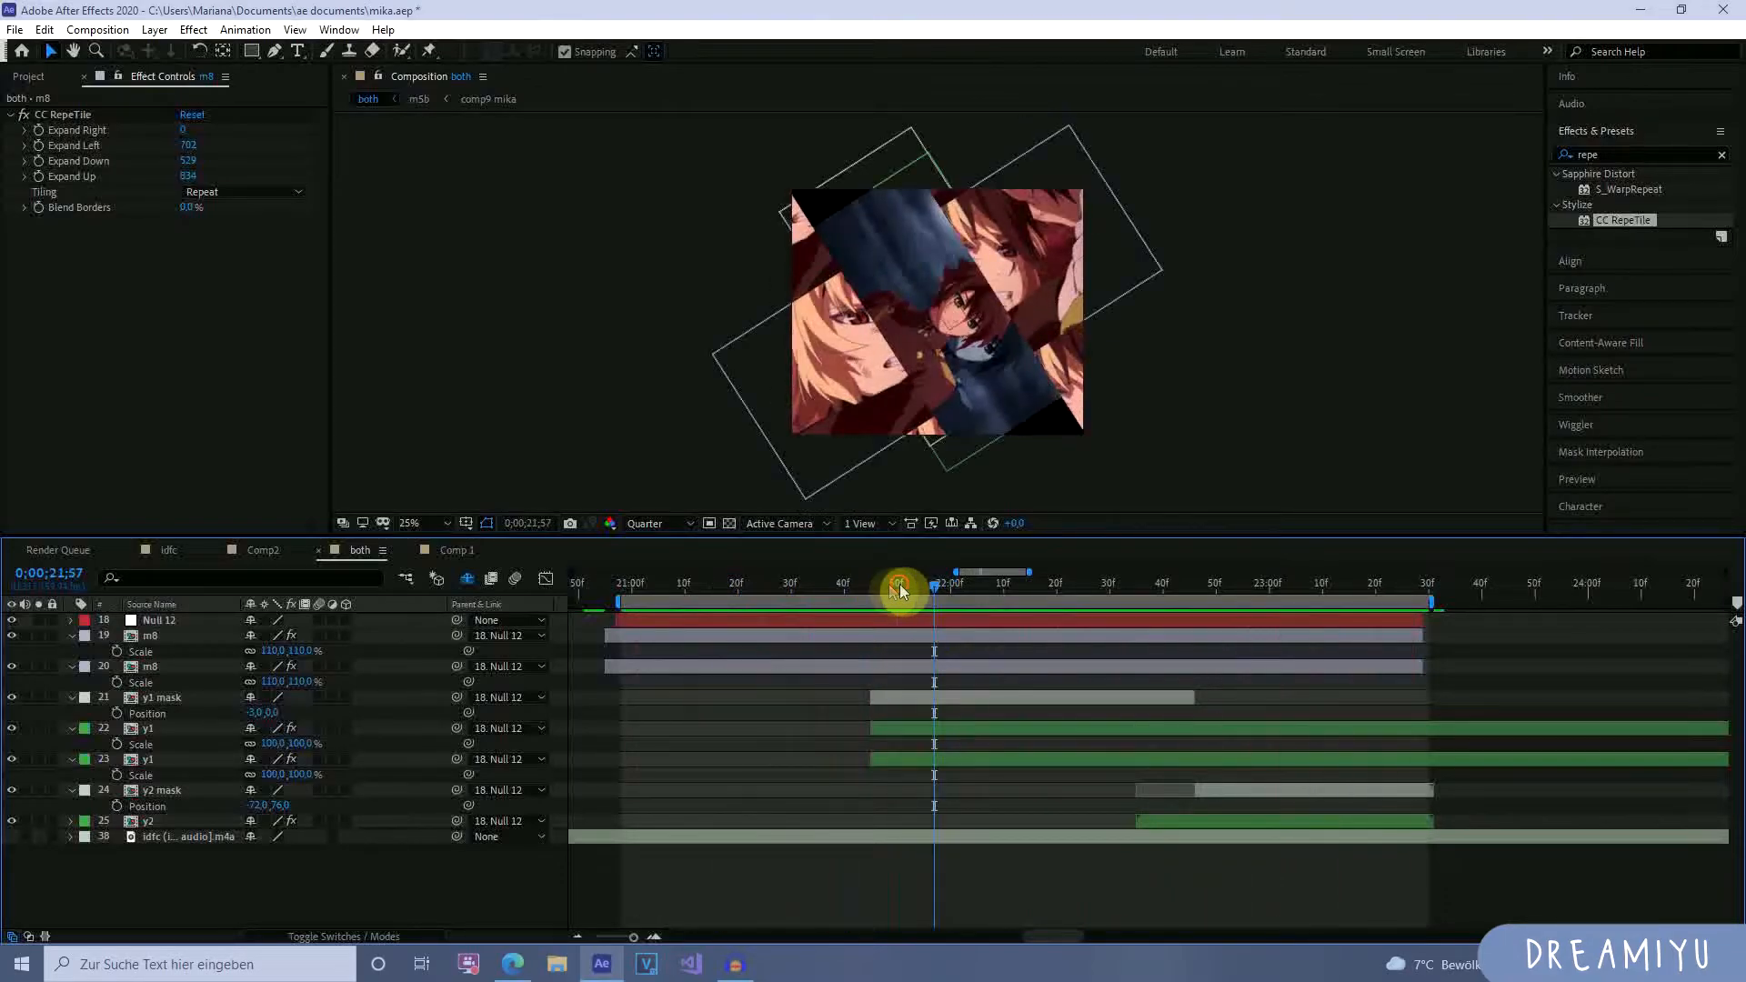
drag(892, 596, 803, 603)
Set CC RepeTile's Tiling to Unfold on both m8 layers and play back the transition.
click(778, 635)
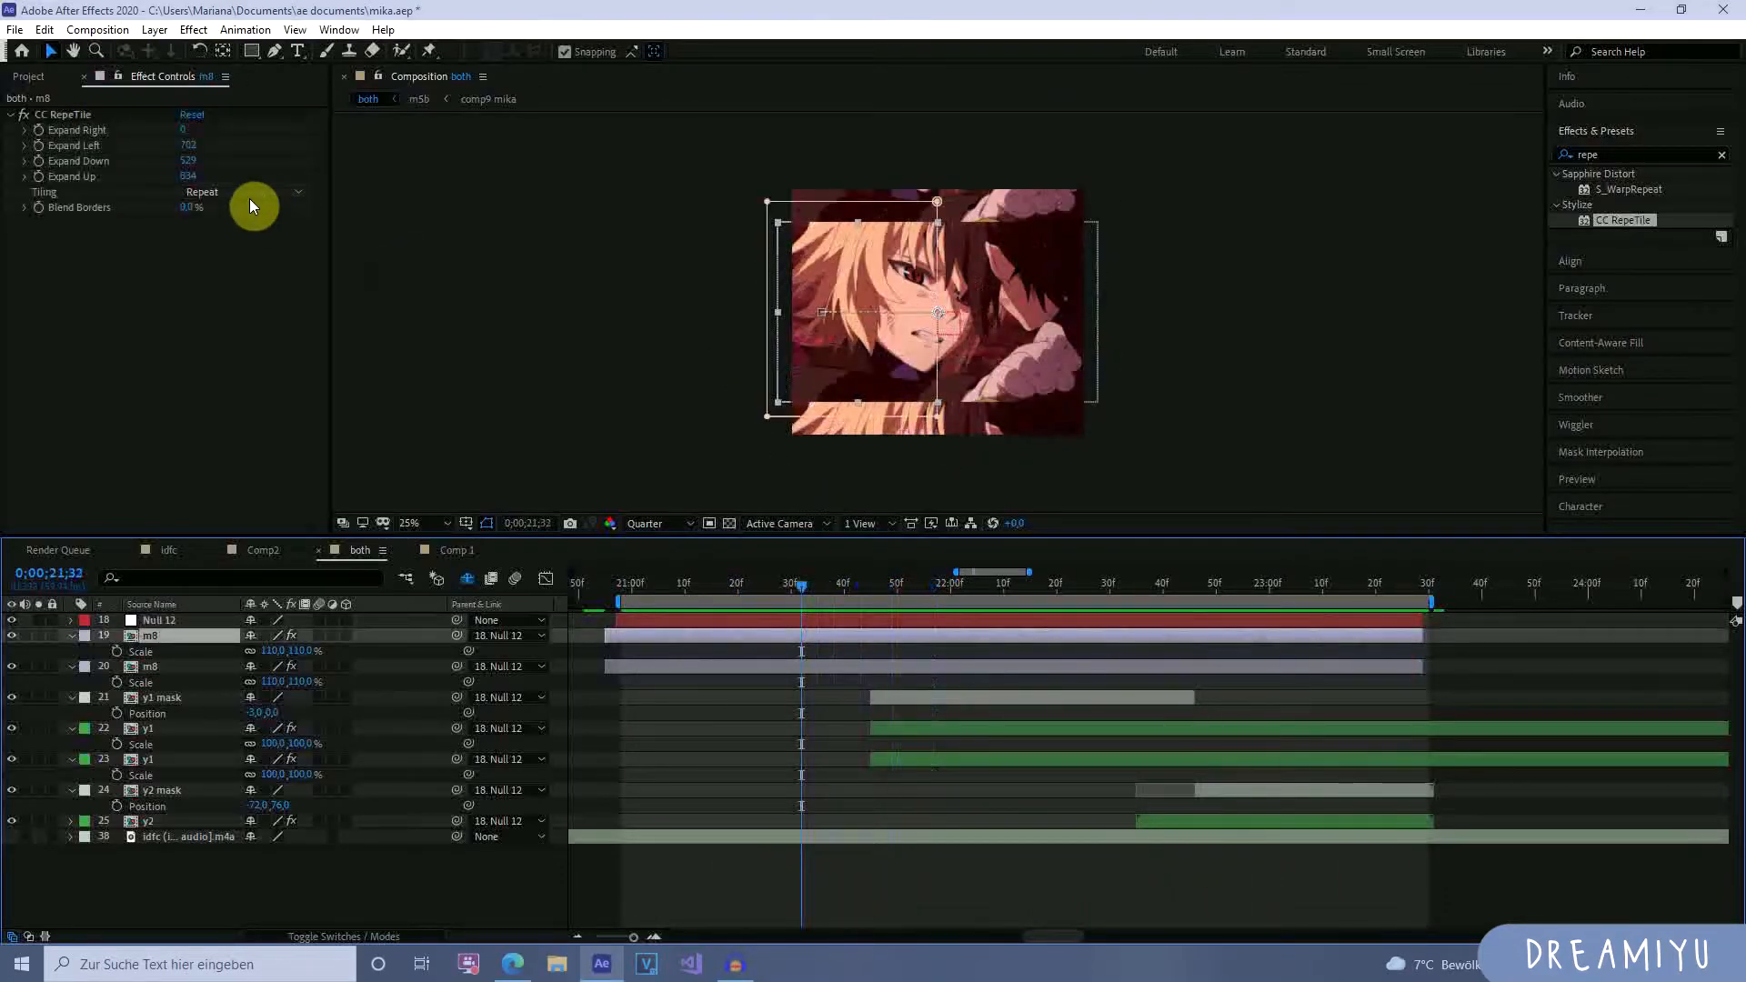
click(232, 191)
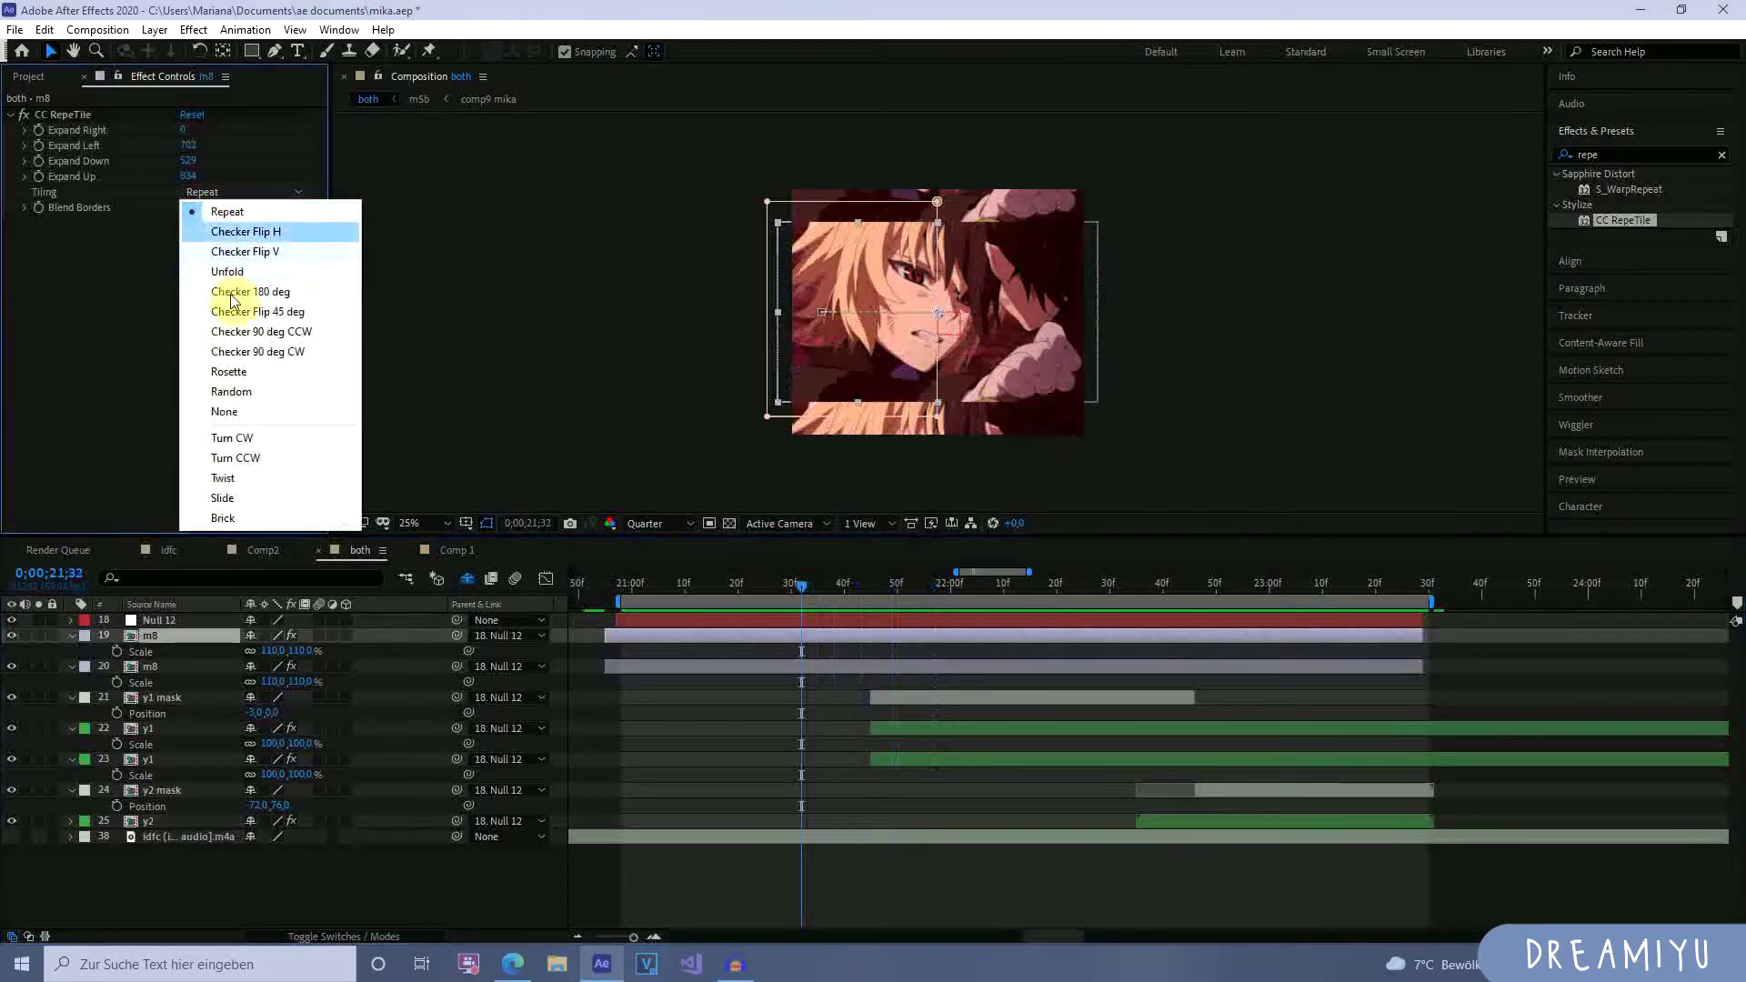
click(240, 336)
click(244, 192)
click(259, 269)
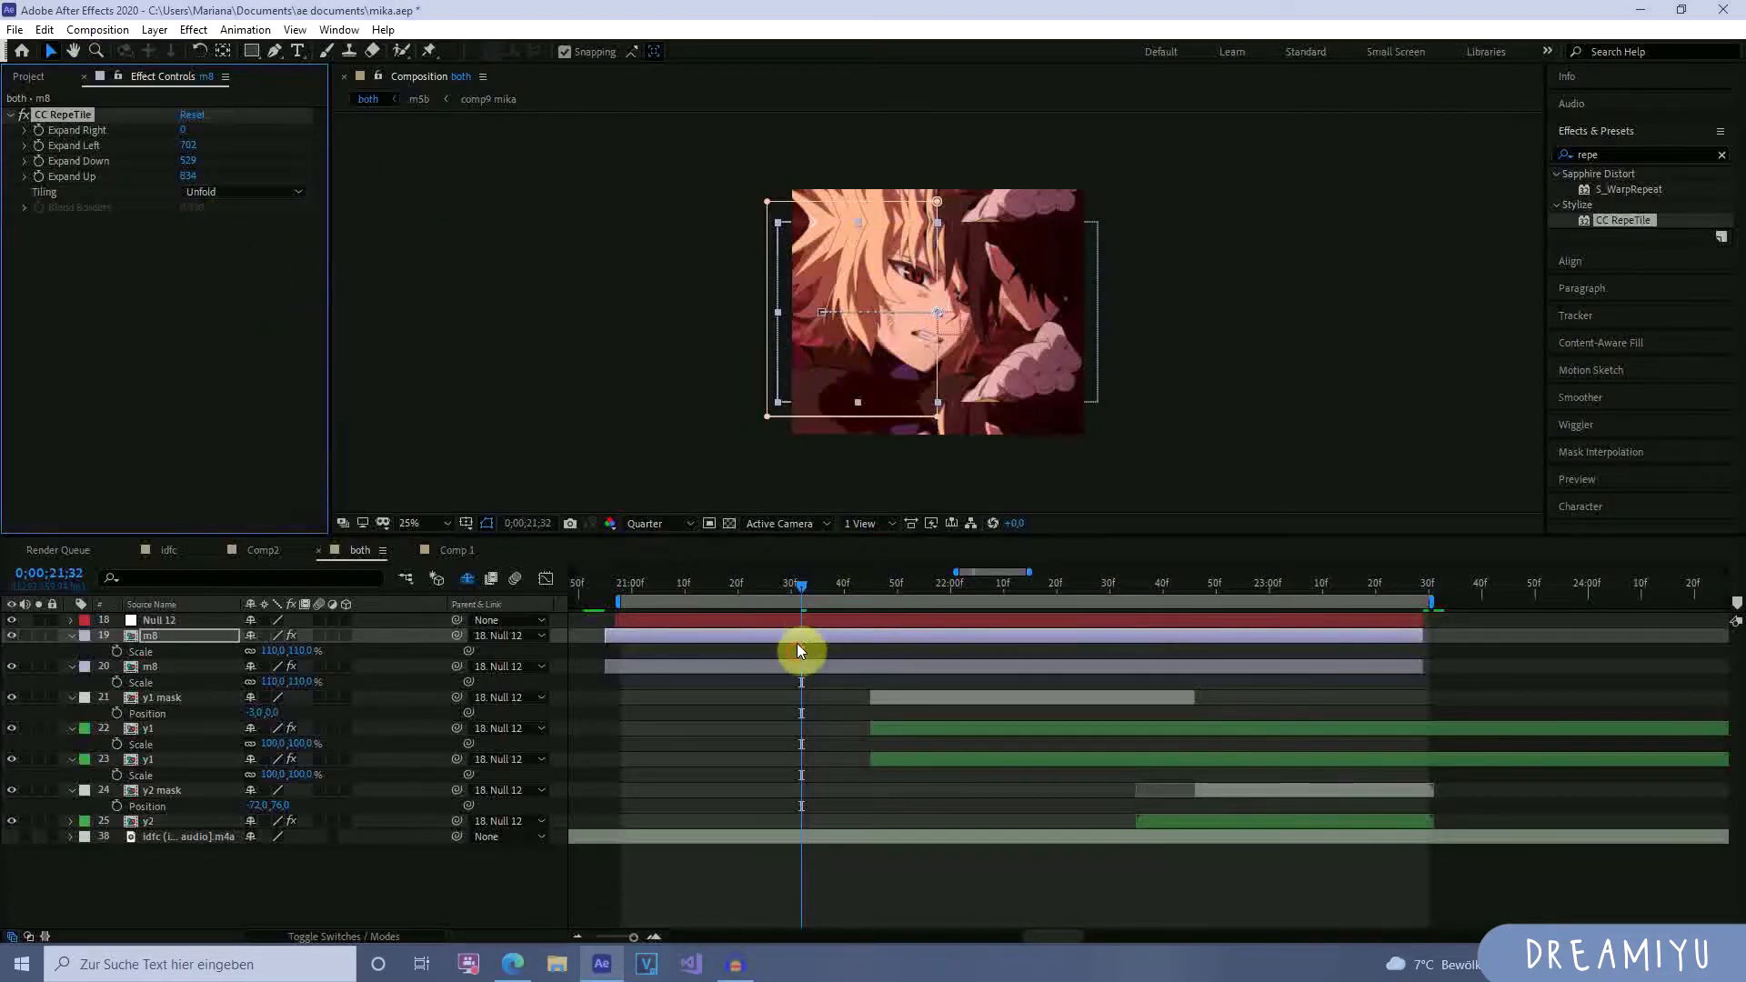
click(799, 666)
click(243, 192)
click(259, 269)
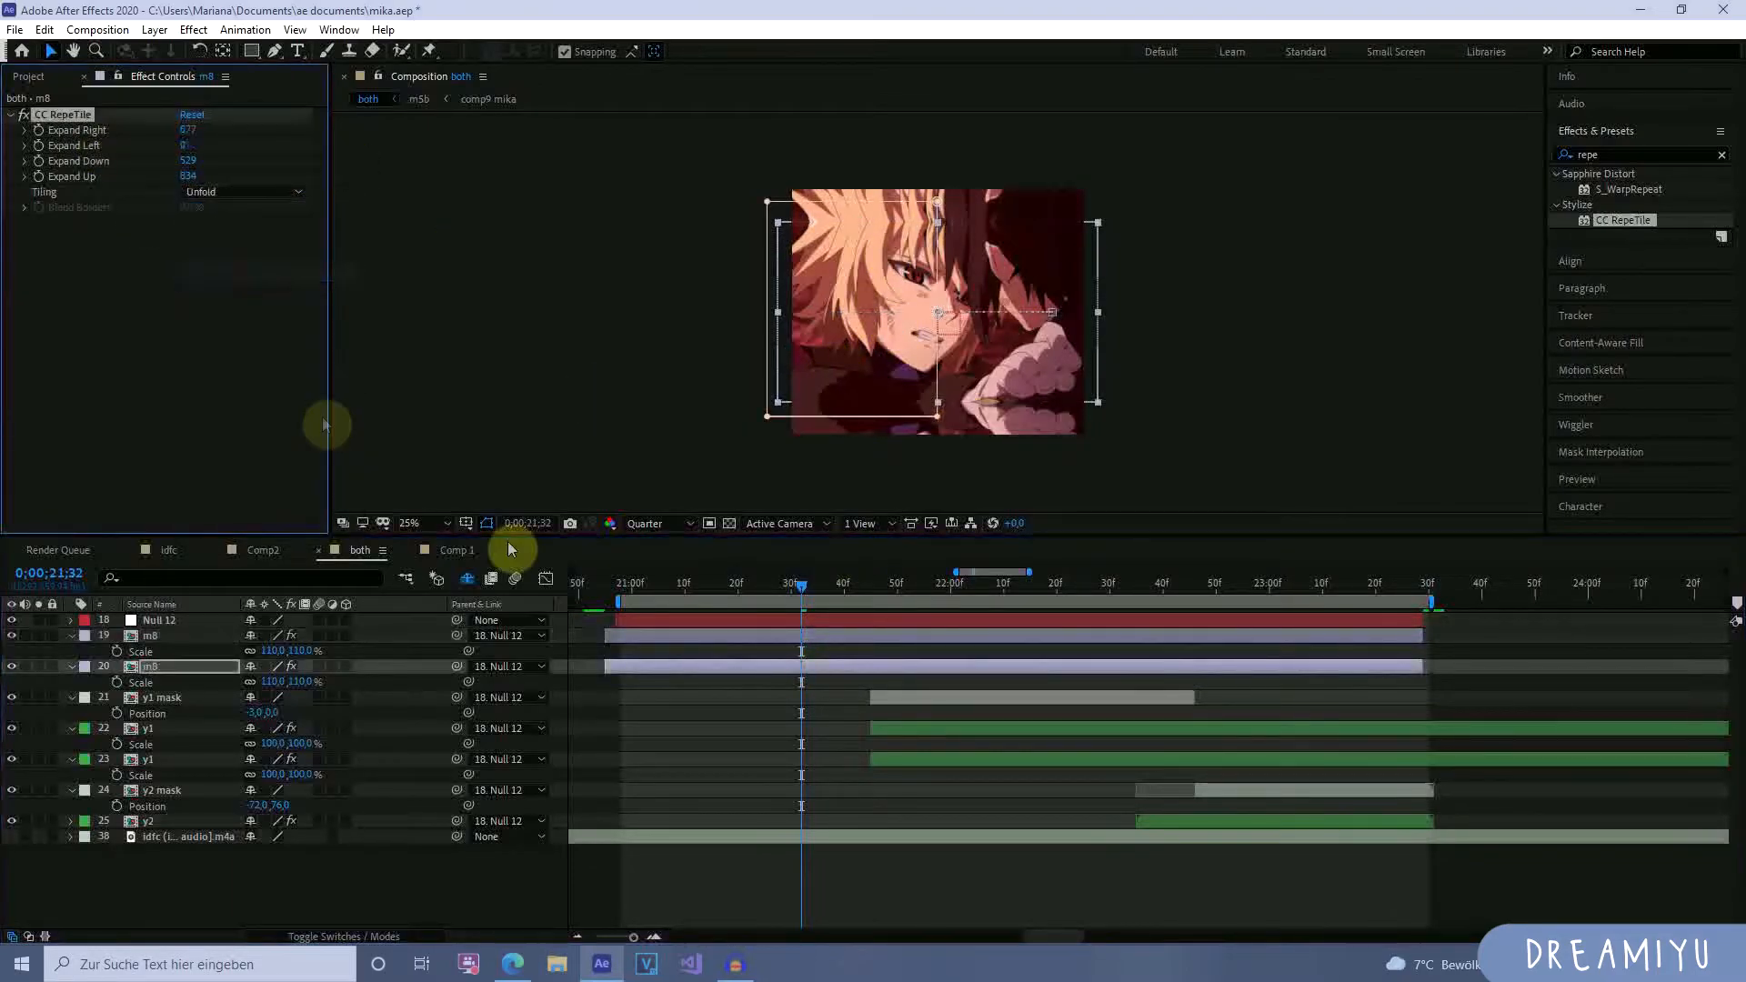
click(965, 757)
key(space)
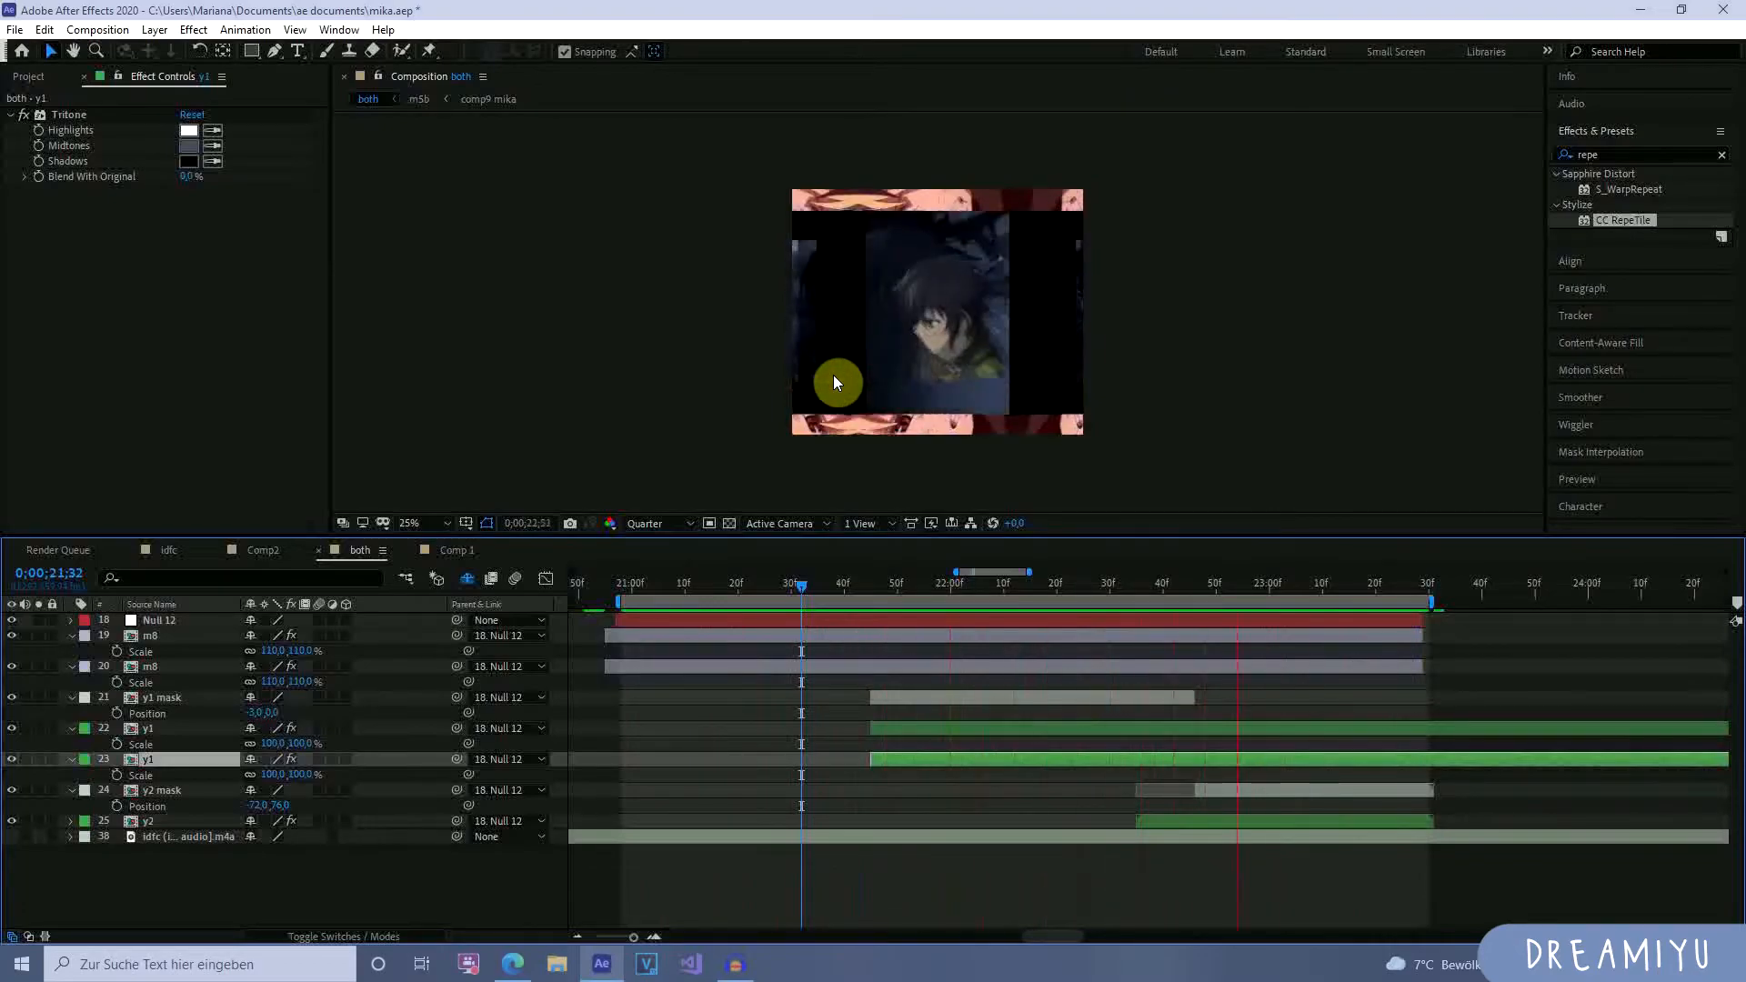
key(space)
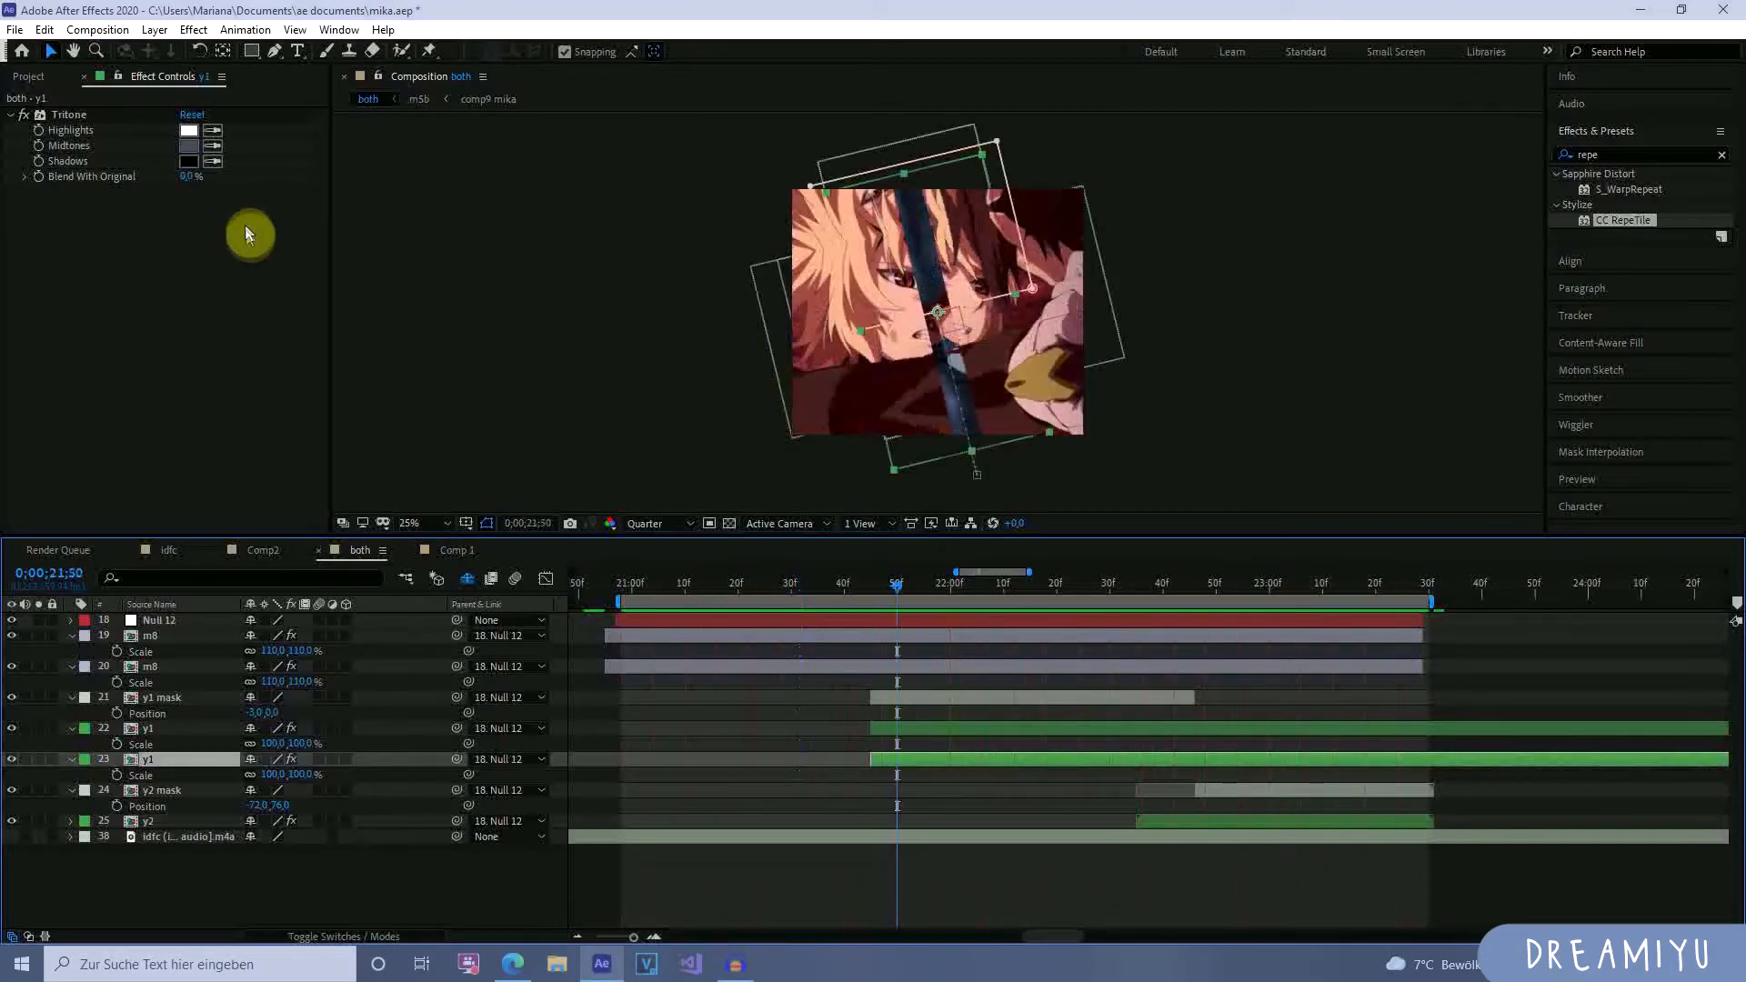
Set CC RepeTile's Tiling back to Repeat on both m8 layers and play back the transition.
click(731, 627)
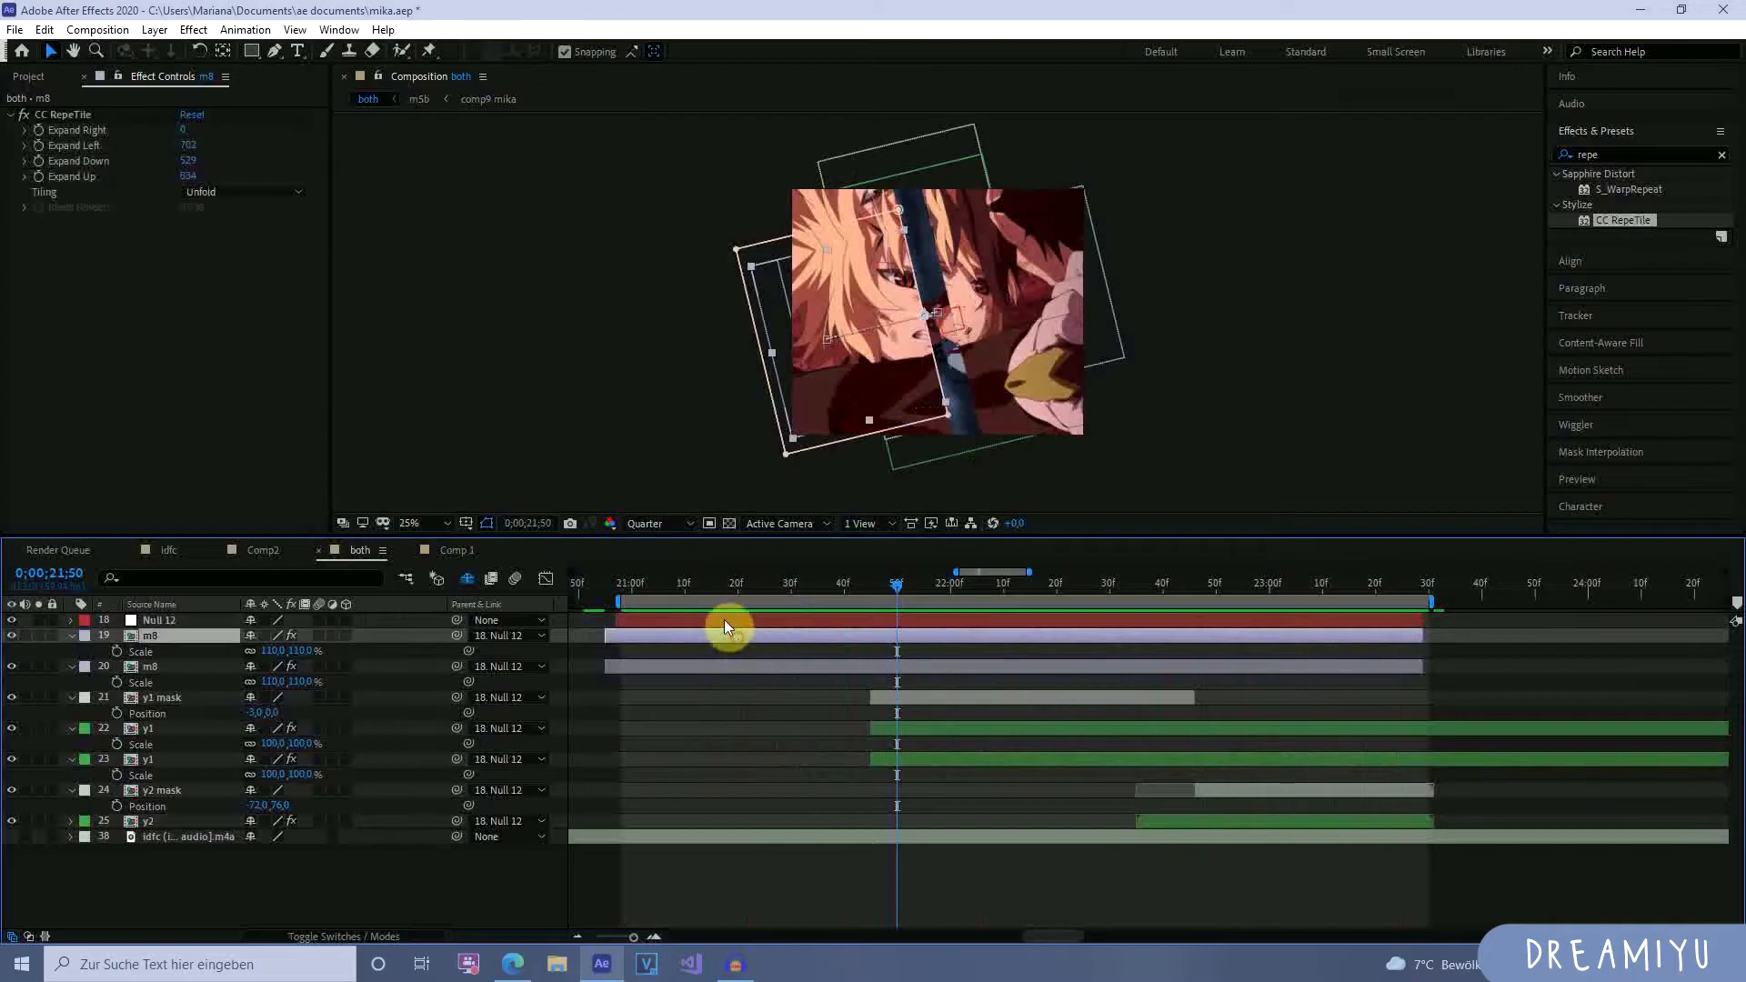
click(245, 192)
click(265, 215)
click(798, 666)
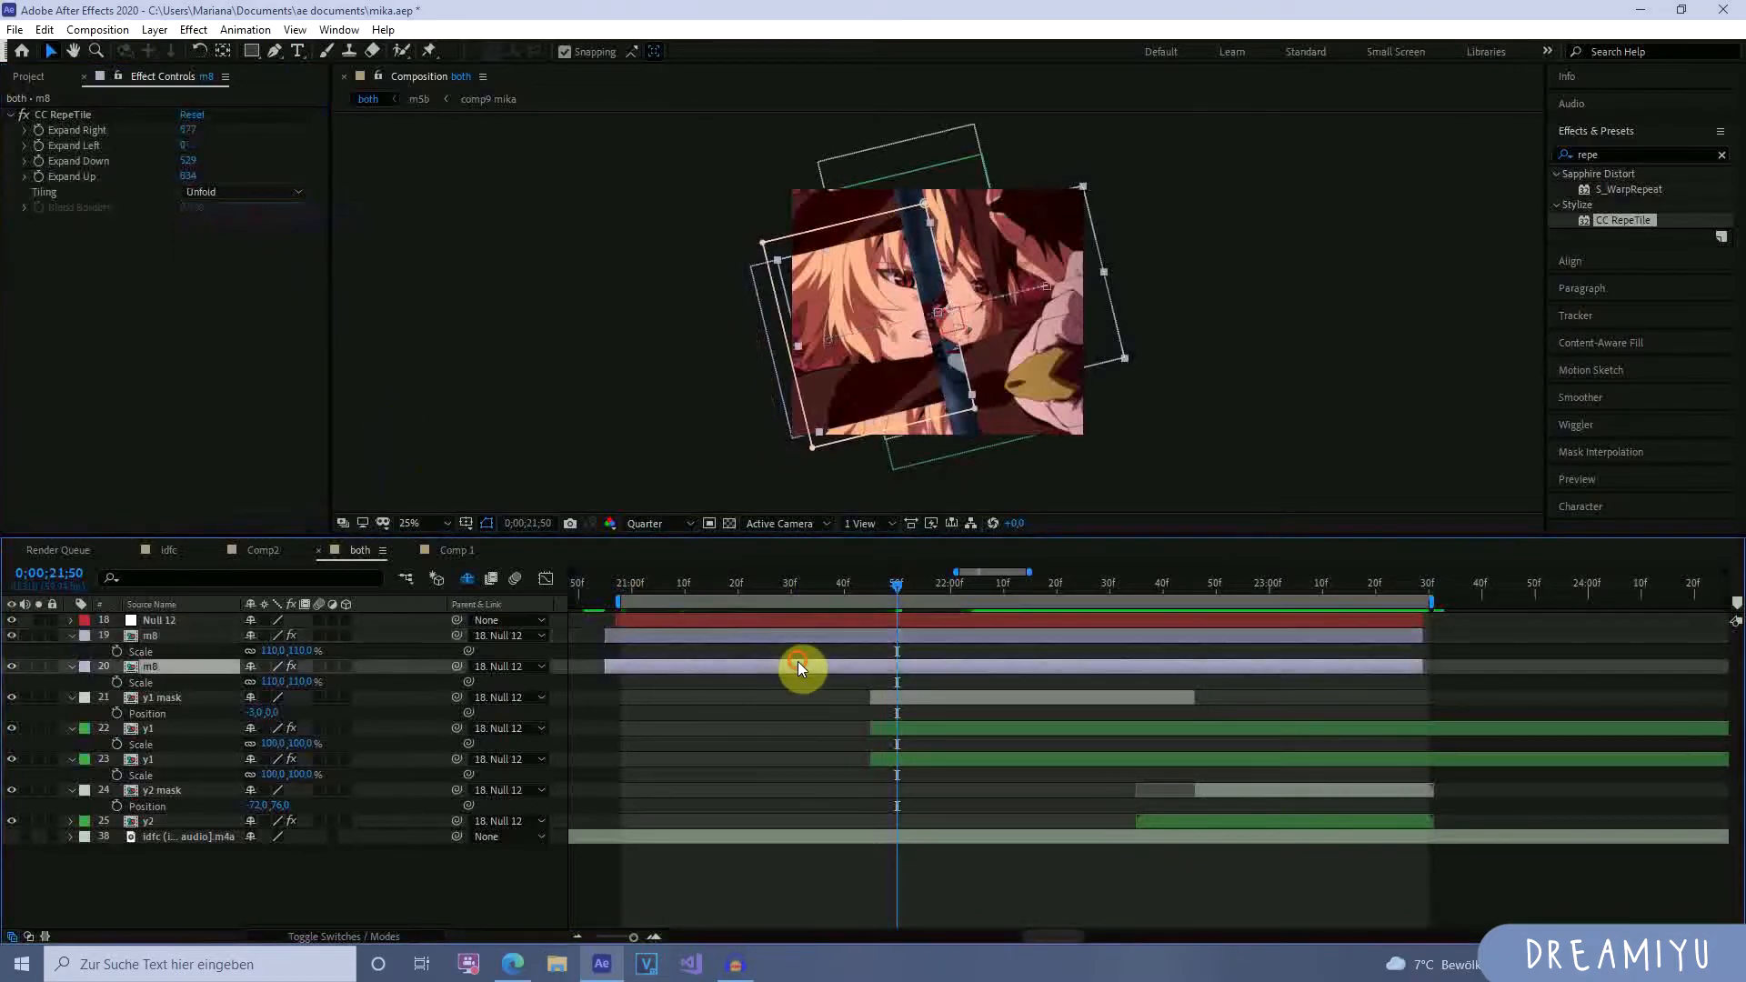
click(241, 191)
click(231, 227)
click(910, 701)
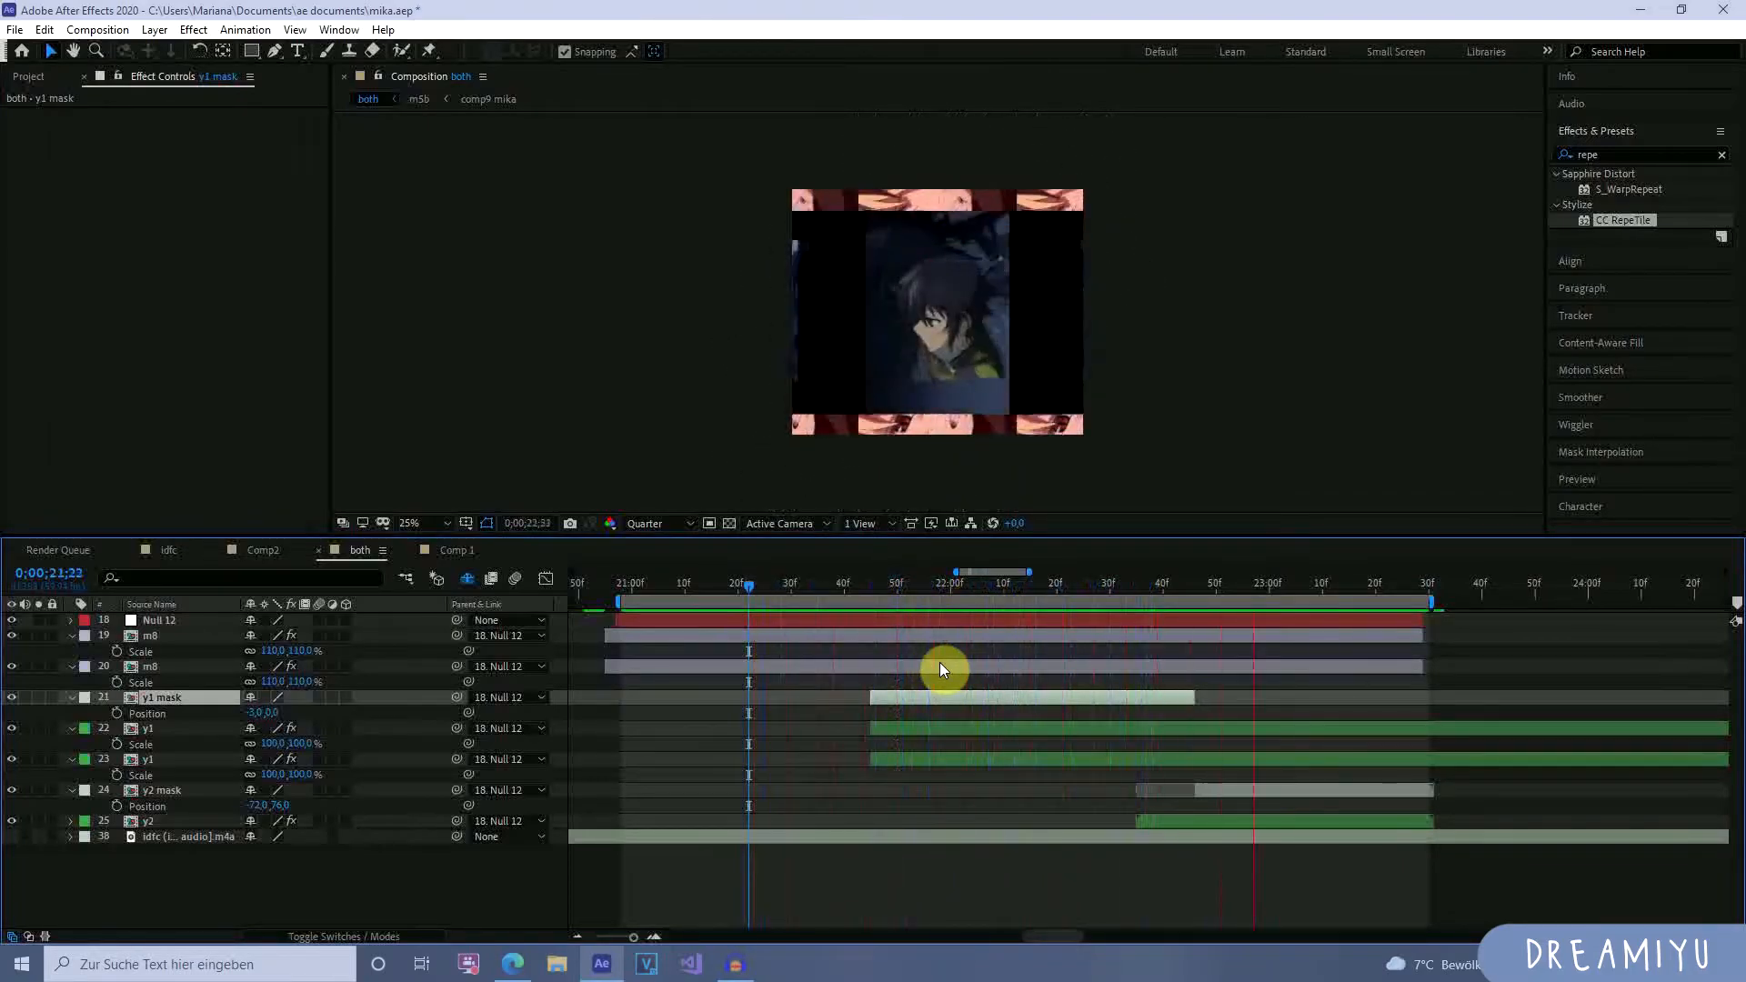
key(space)
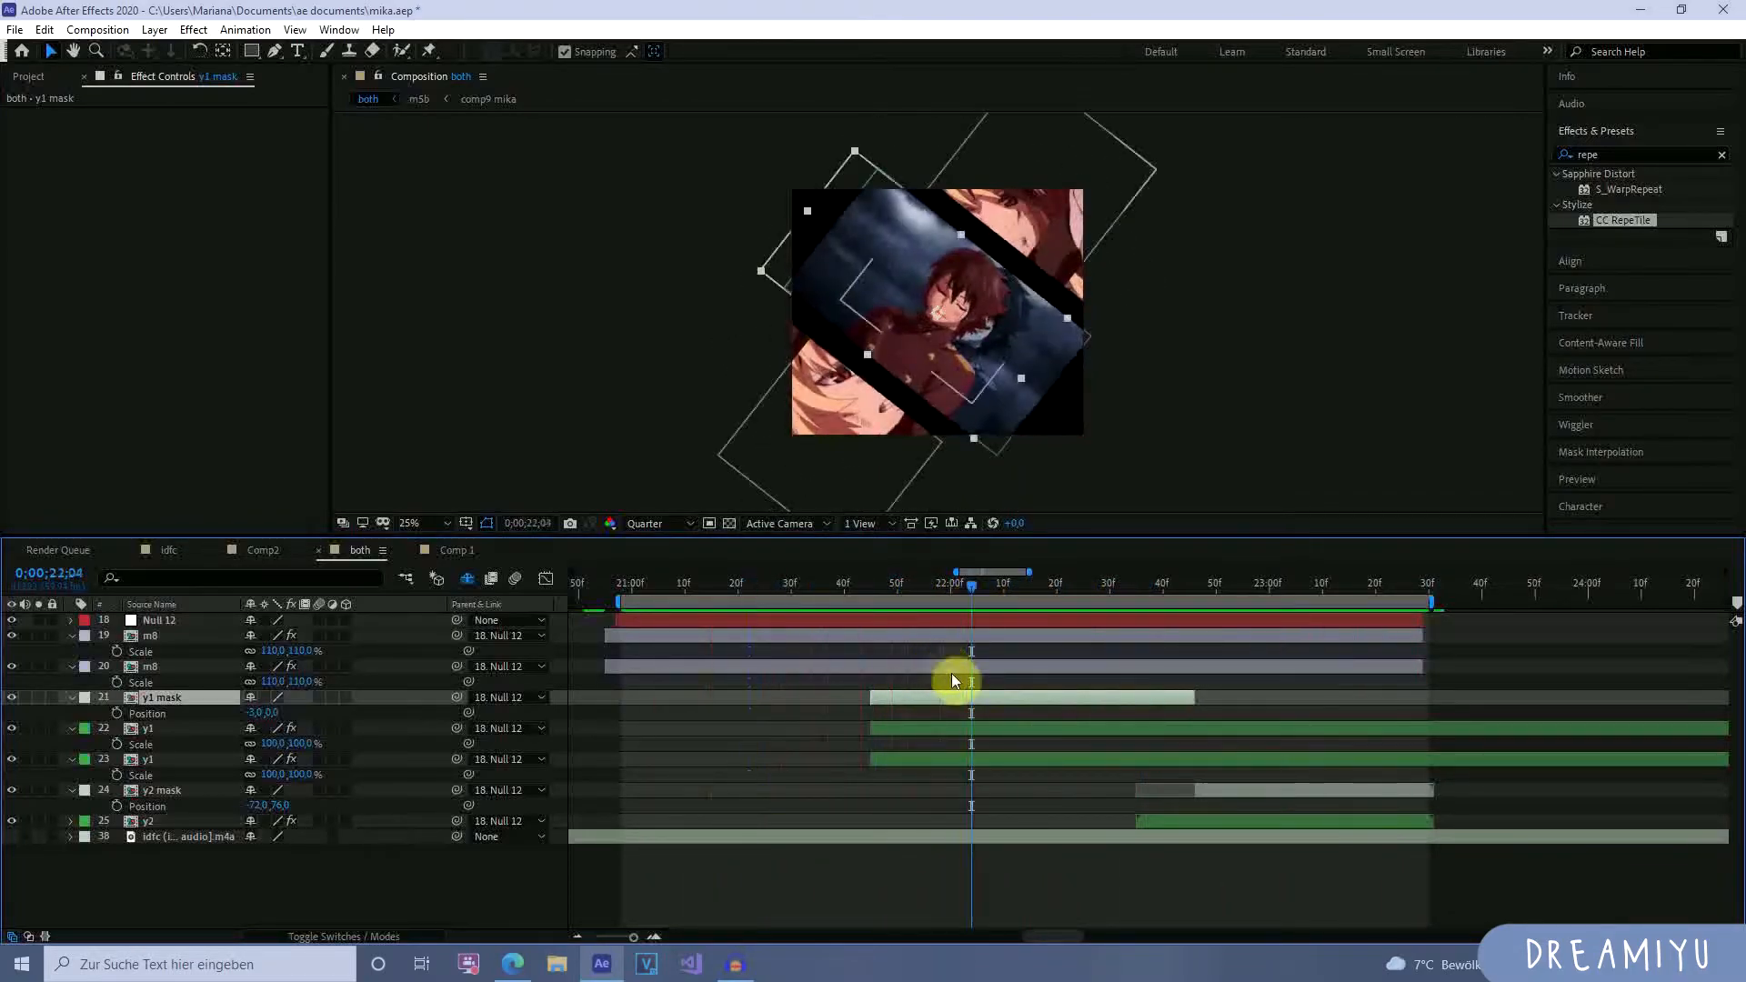
Copy the CC RepeTile effect from the m8 layer at number 19 to the y1 layer at number 22.
click(1008, 715)
click(1017, 728)
shift+click(1017, 762)
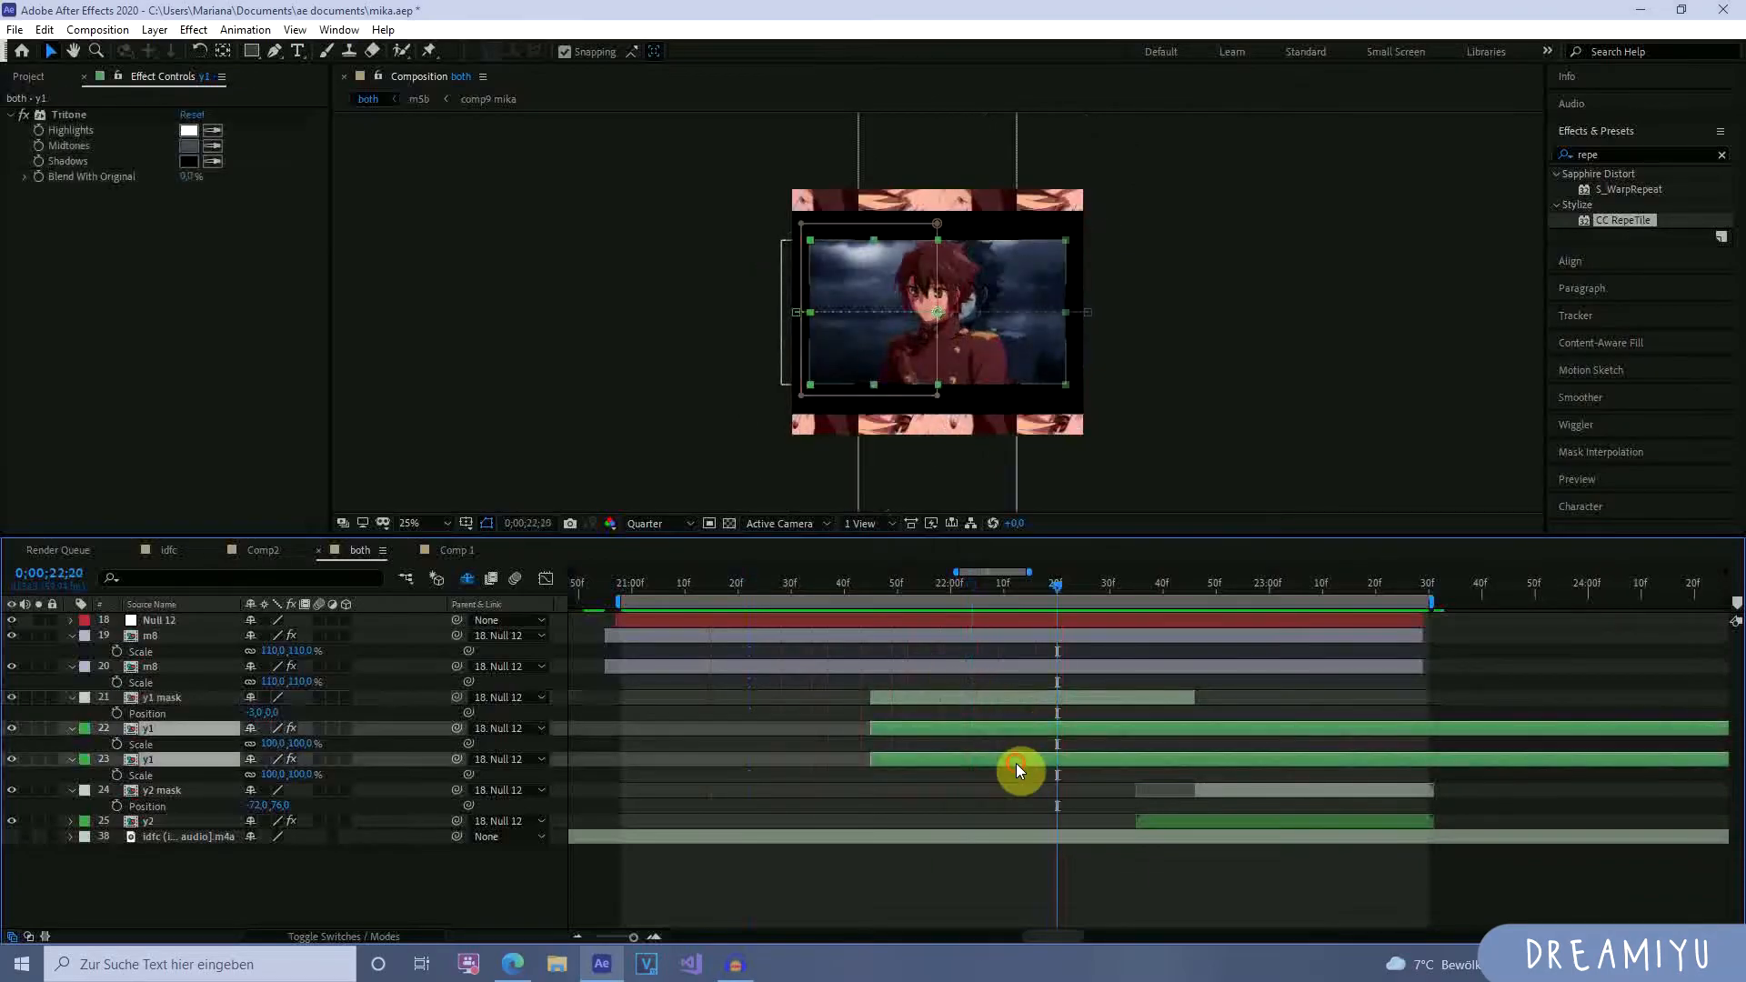
click(978, 633)
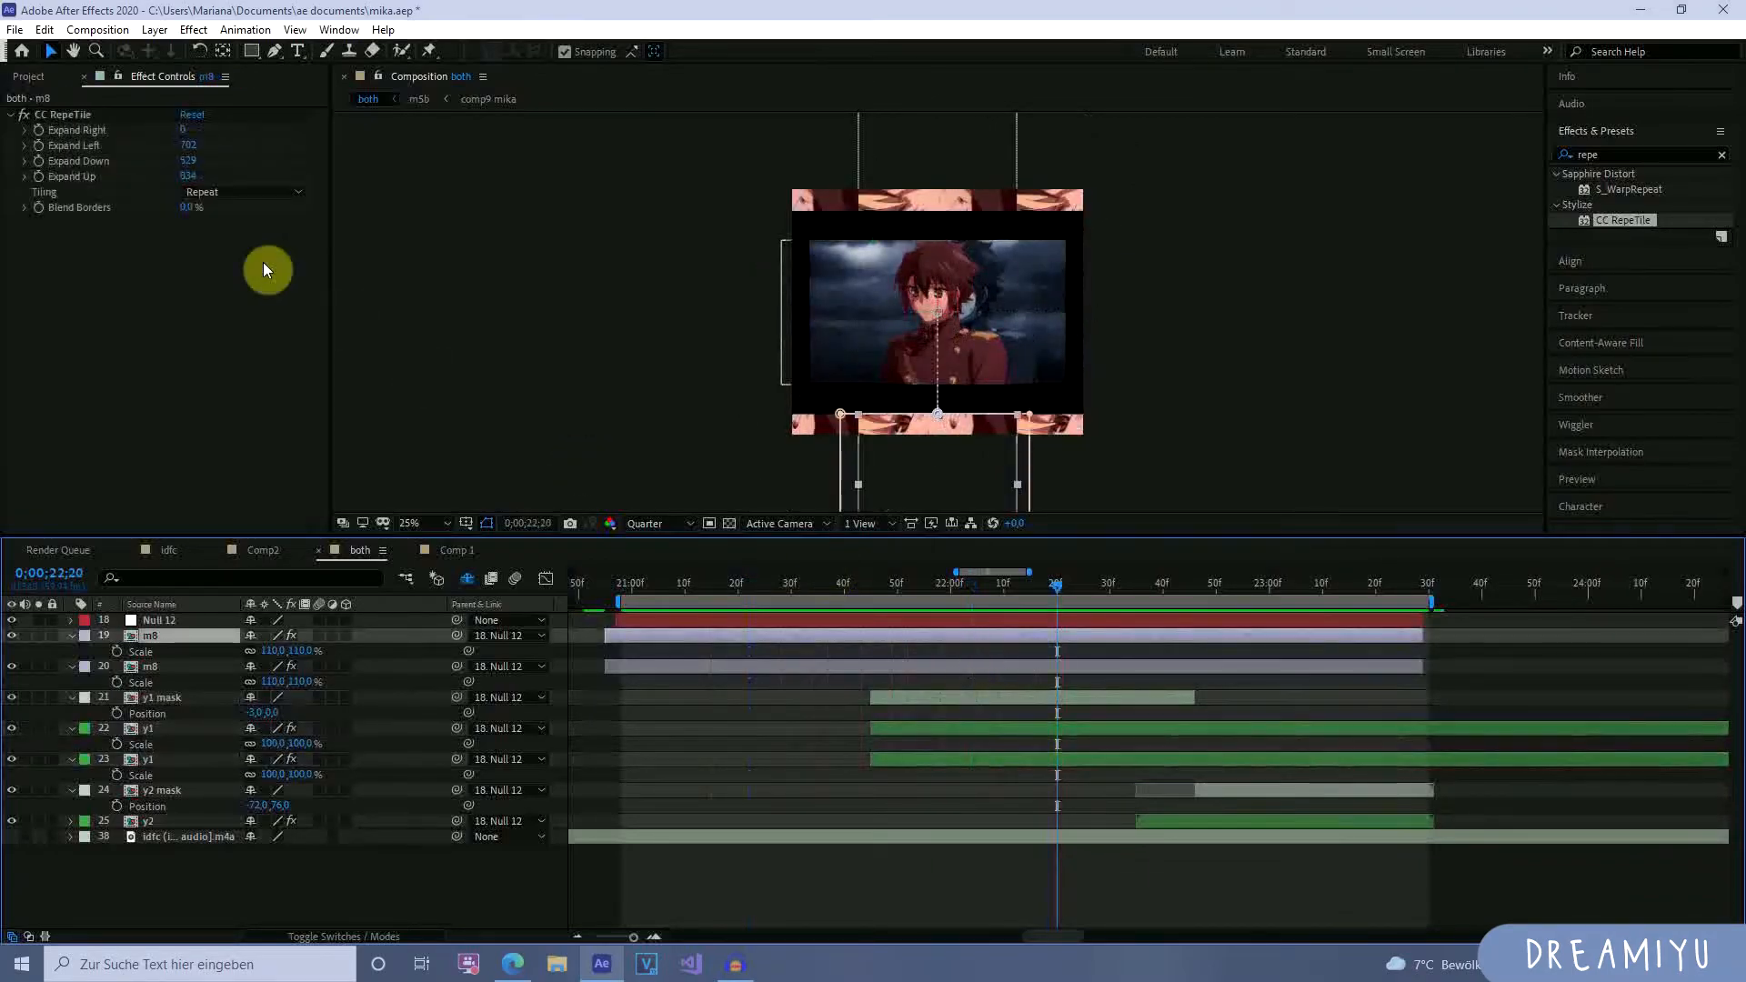
click(59, 119)
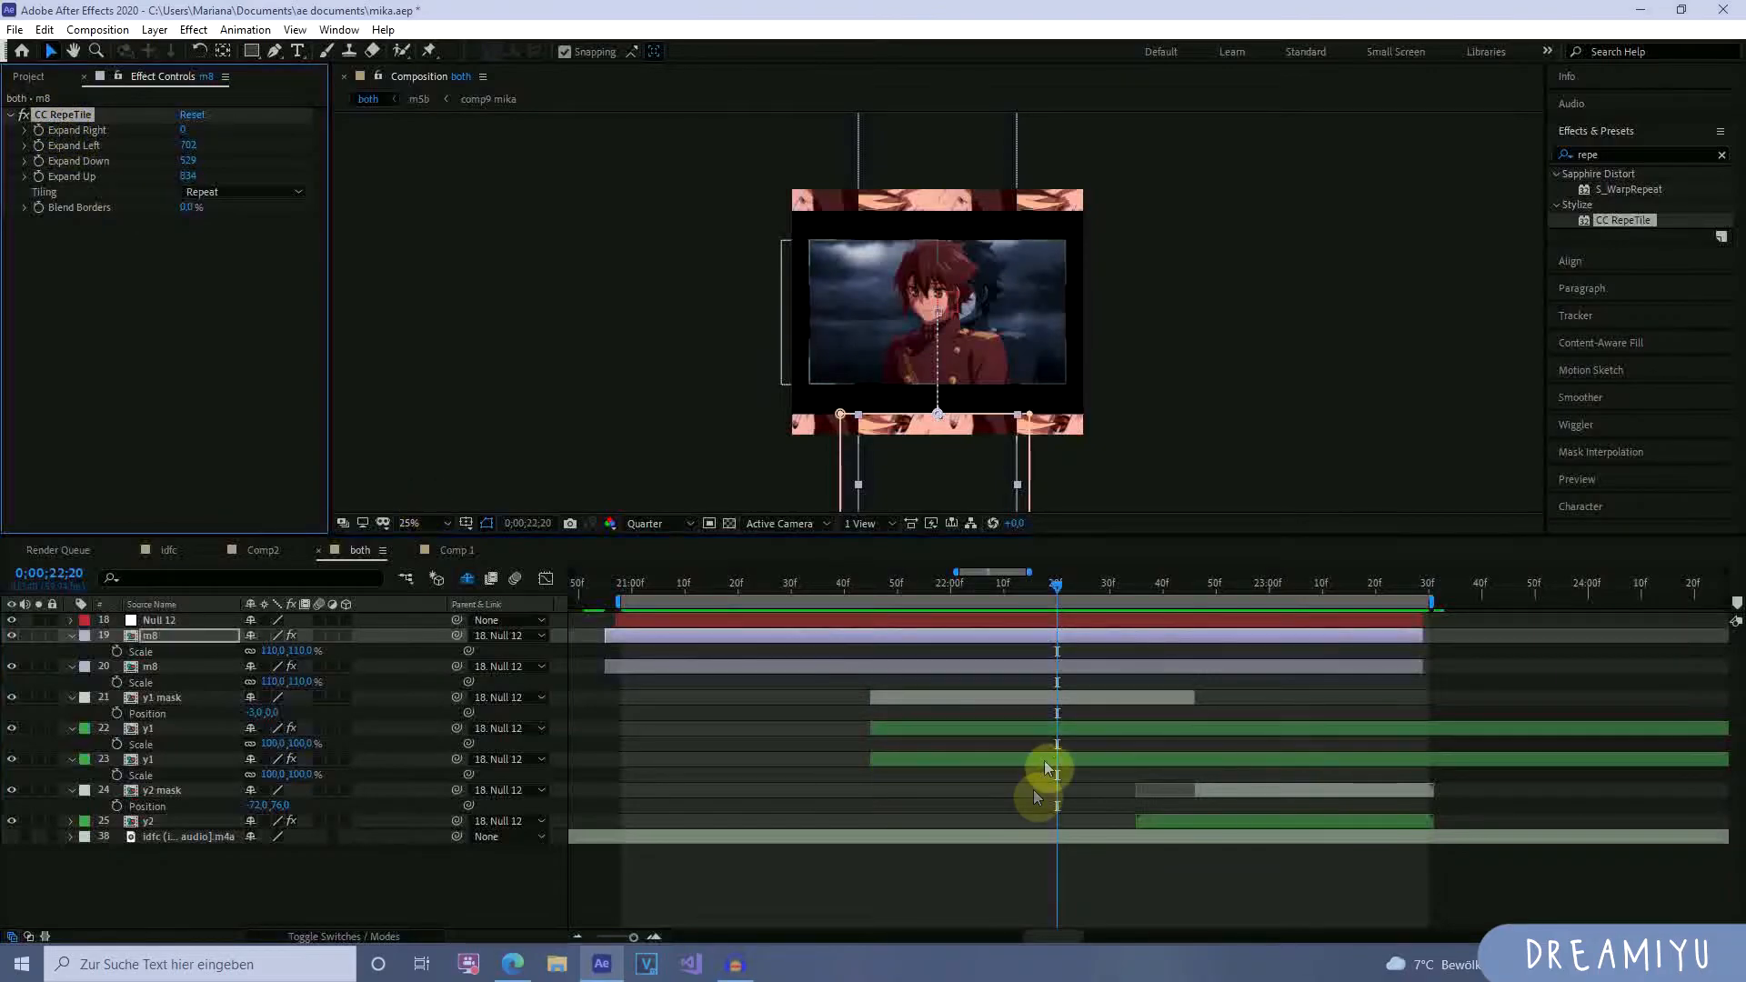
click(1044, 729)
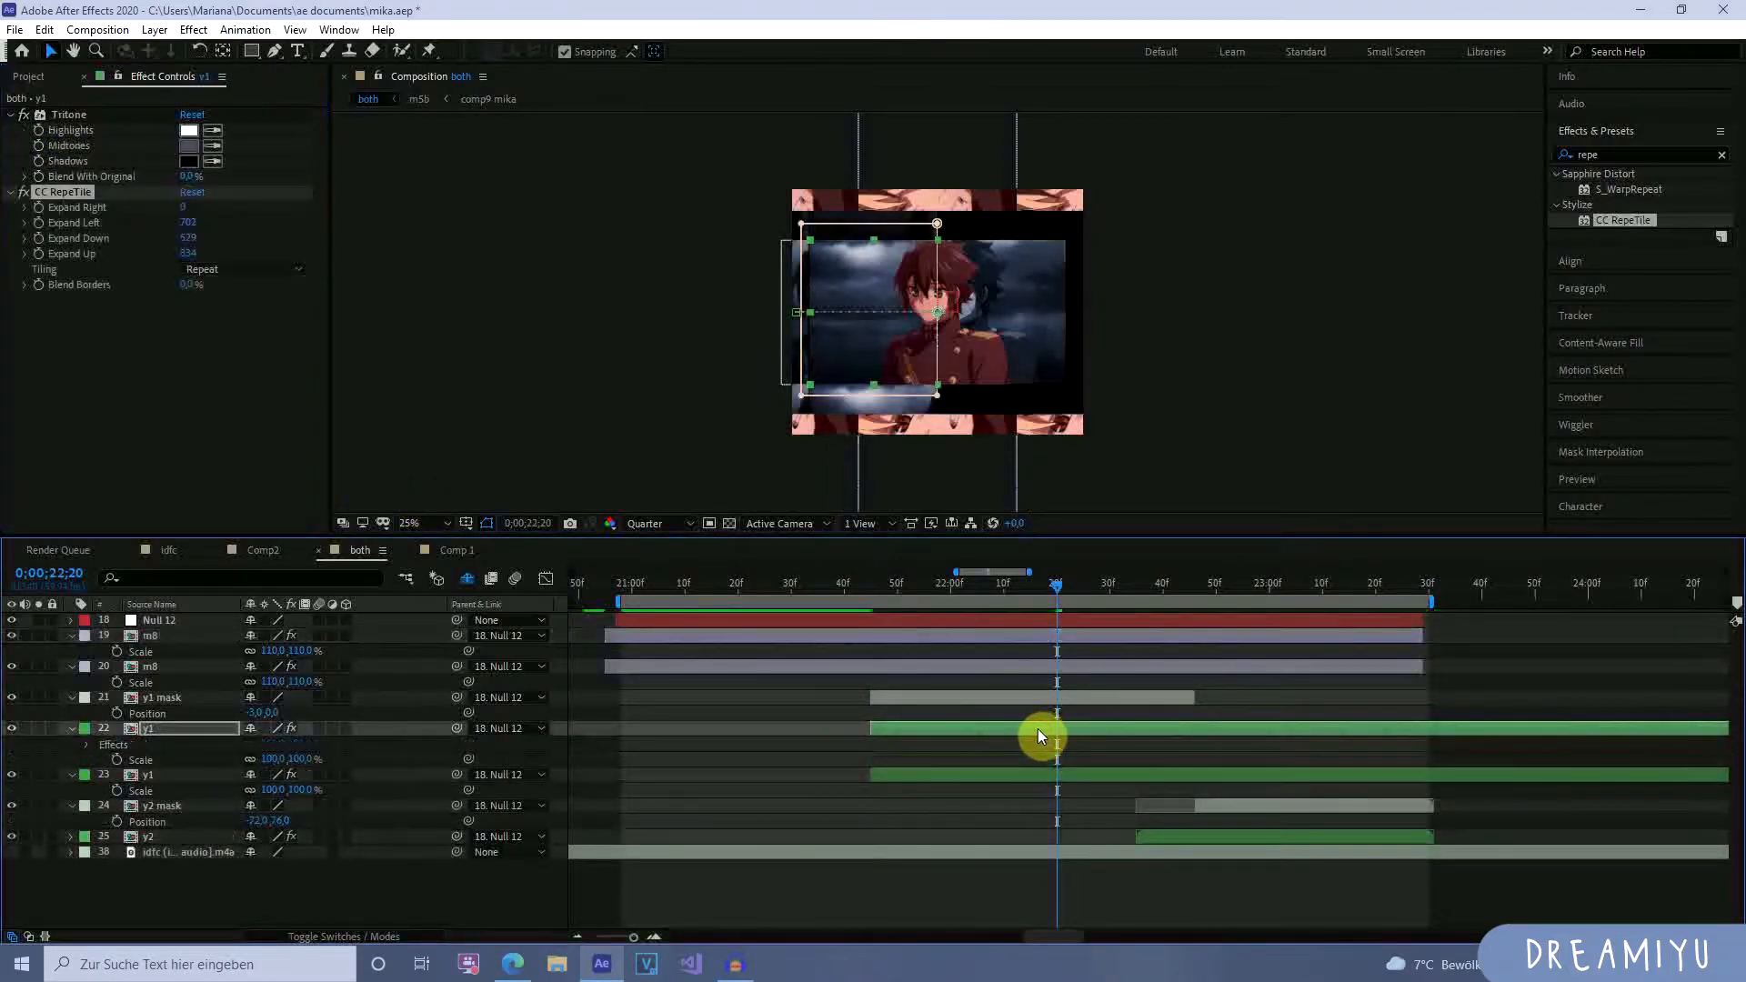
Try a different Expand Left on the y1 layer at number 22, and delete CC RepeTile from that layer.
click(1072, 745)
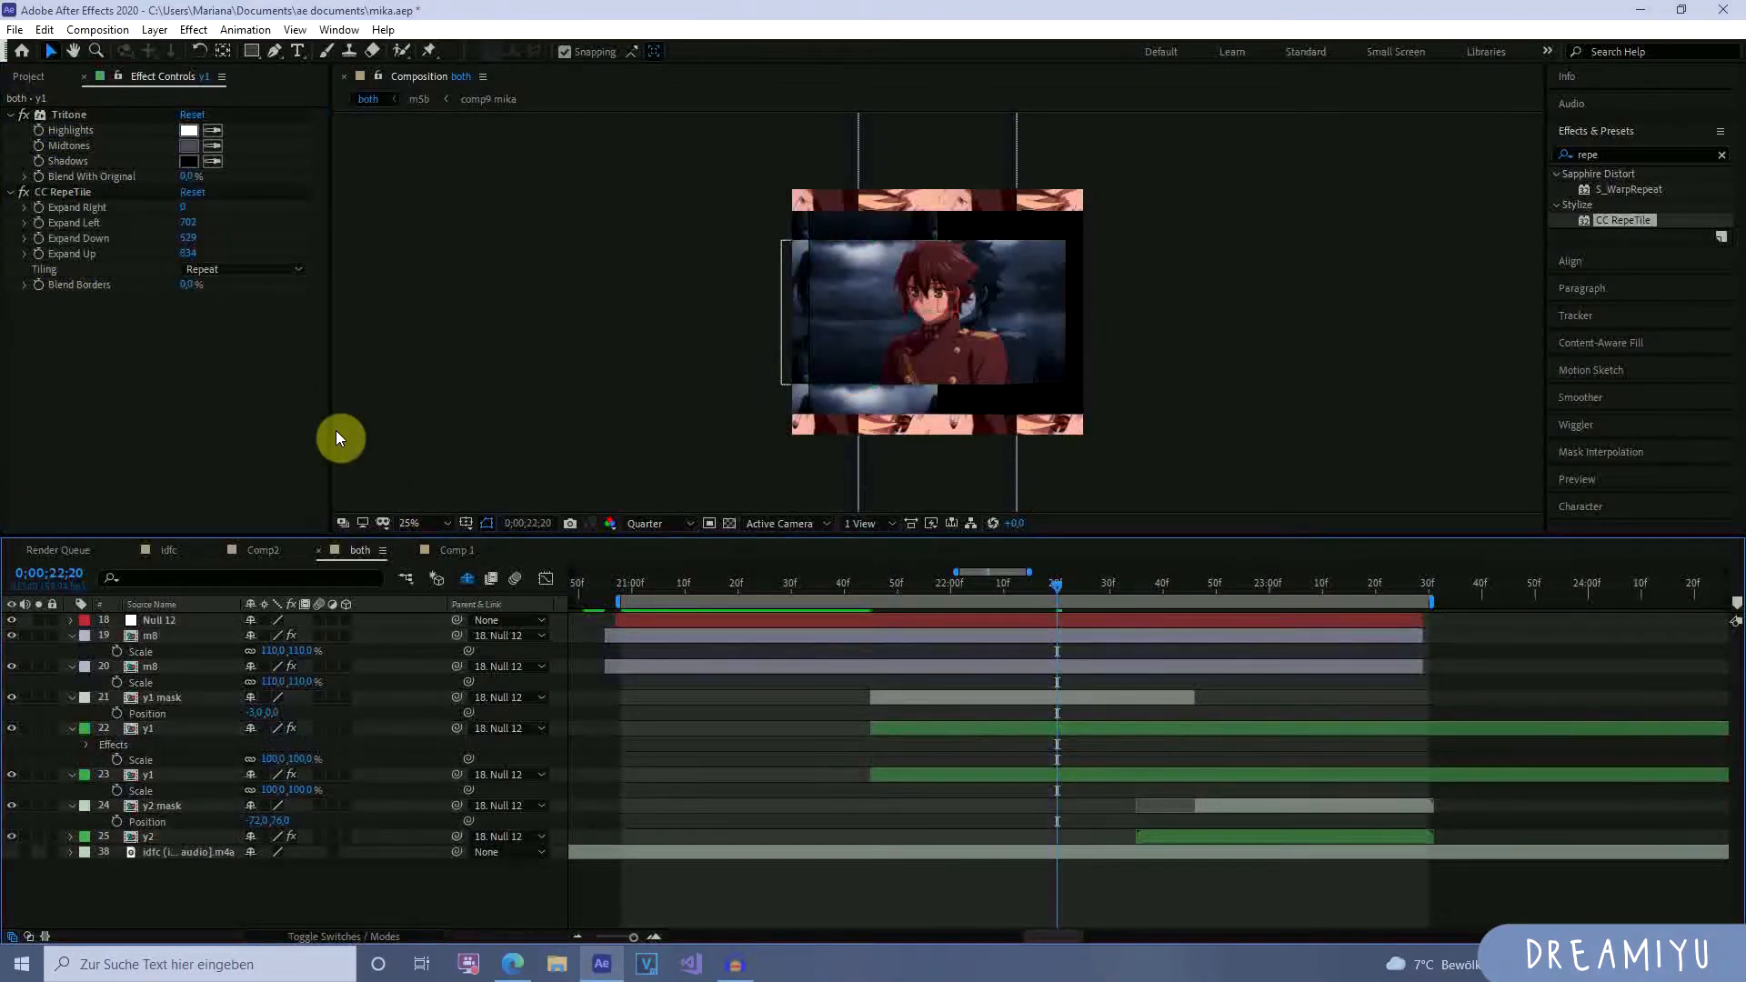
mouse_move(187, 216)
mouse_down()
mouse_move(1450, 381)
mouse_move(85, 370)
mouse_move(187, 221)
mouse_up()
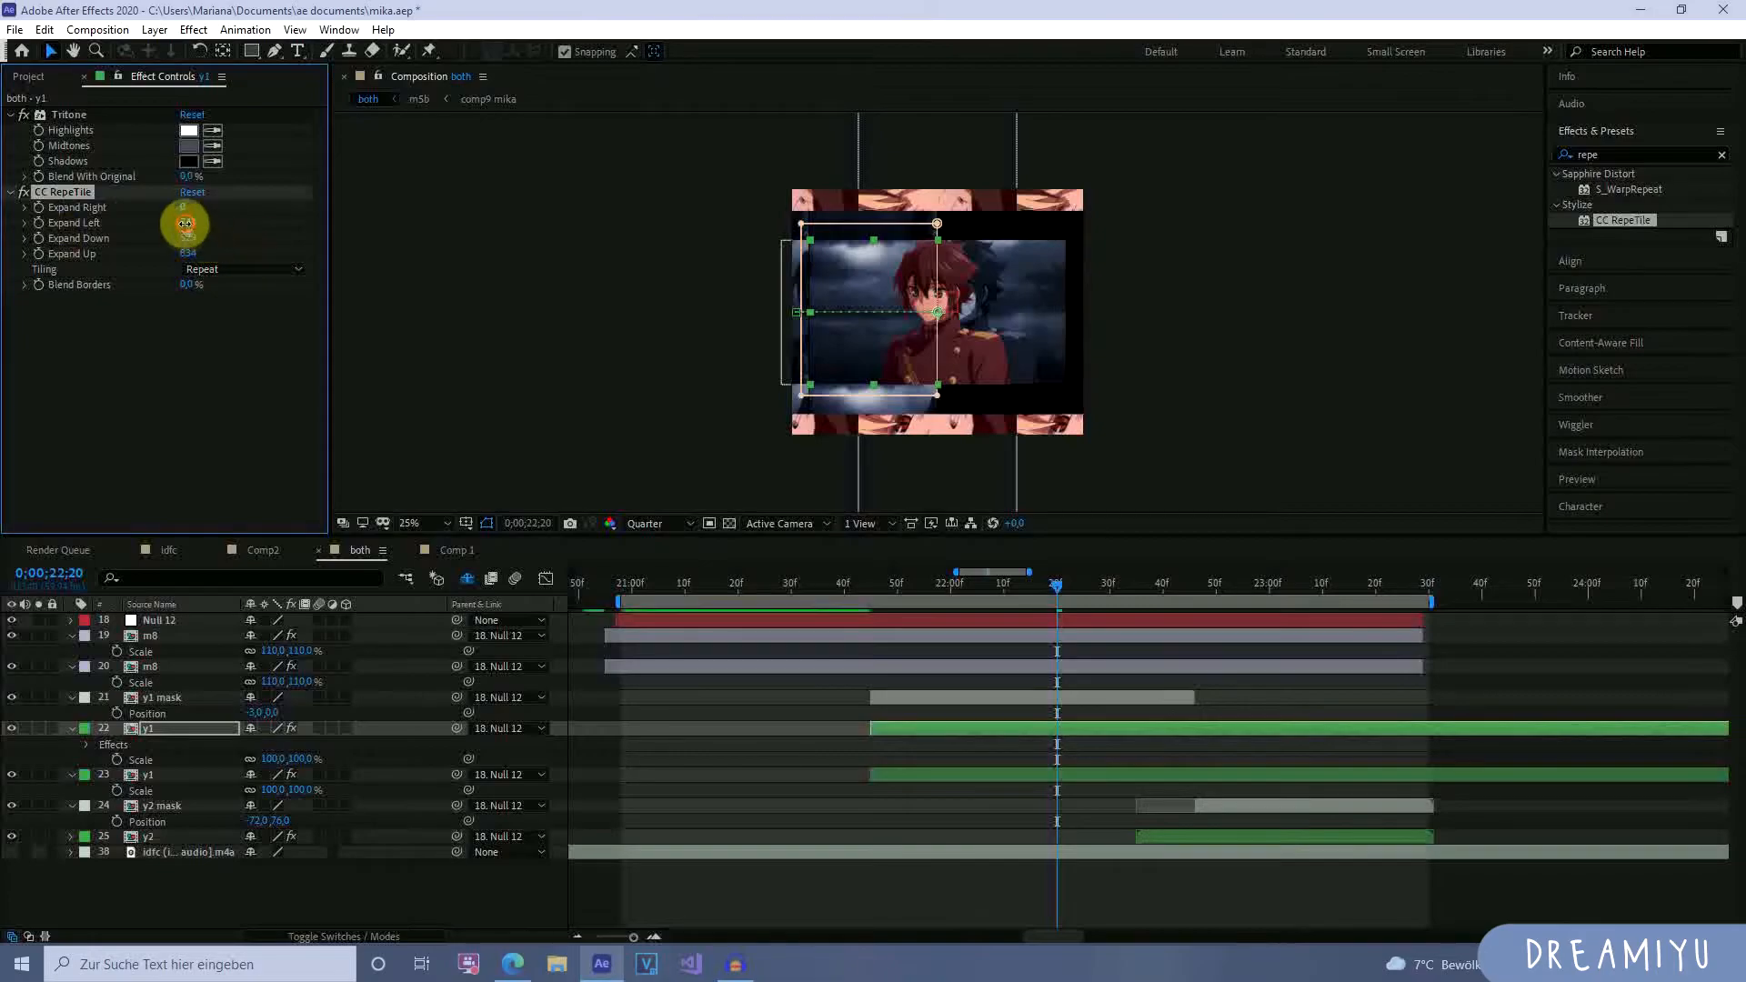
click(59, 192)
key(Delete)
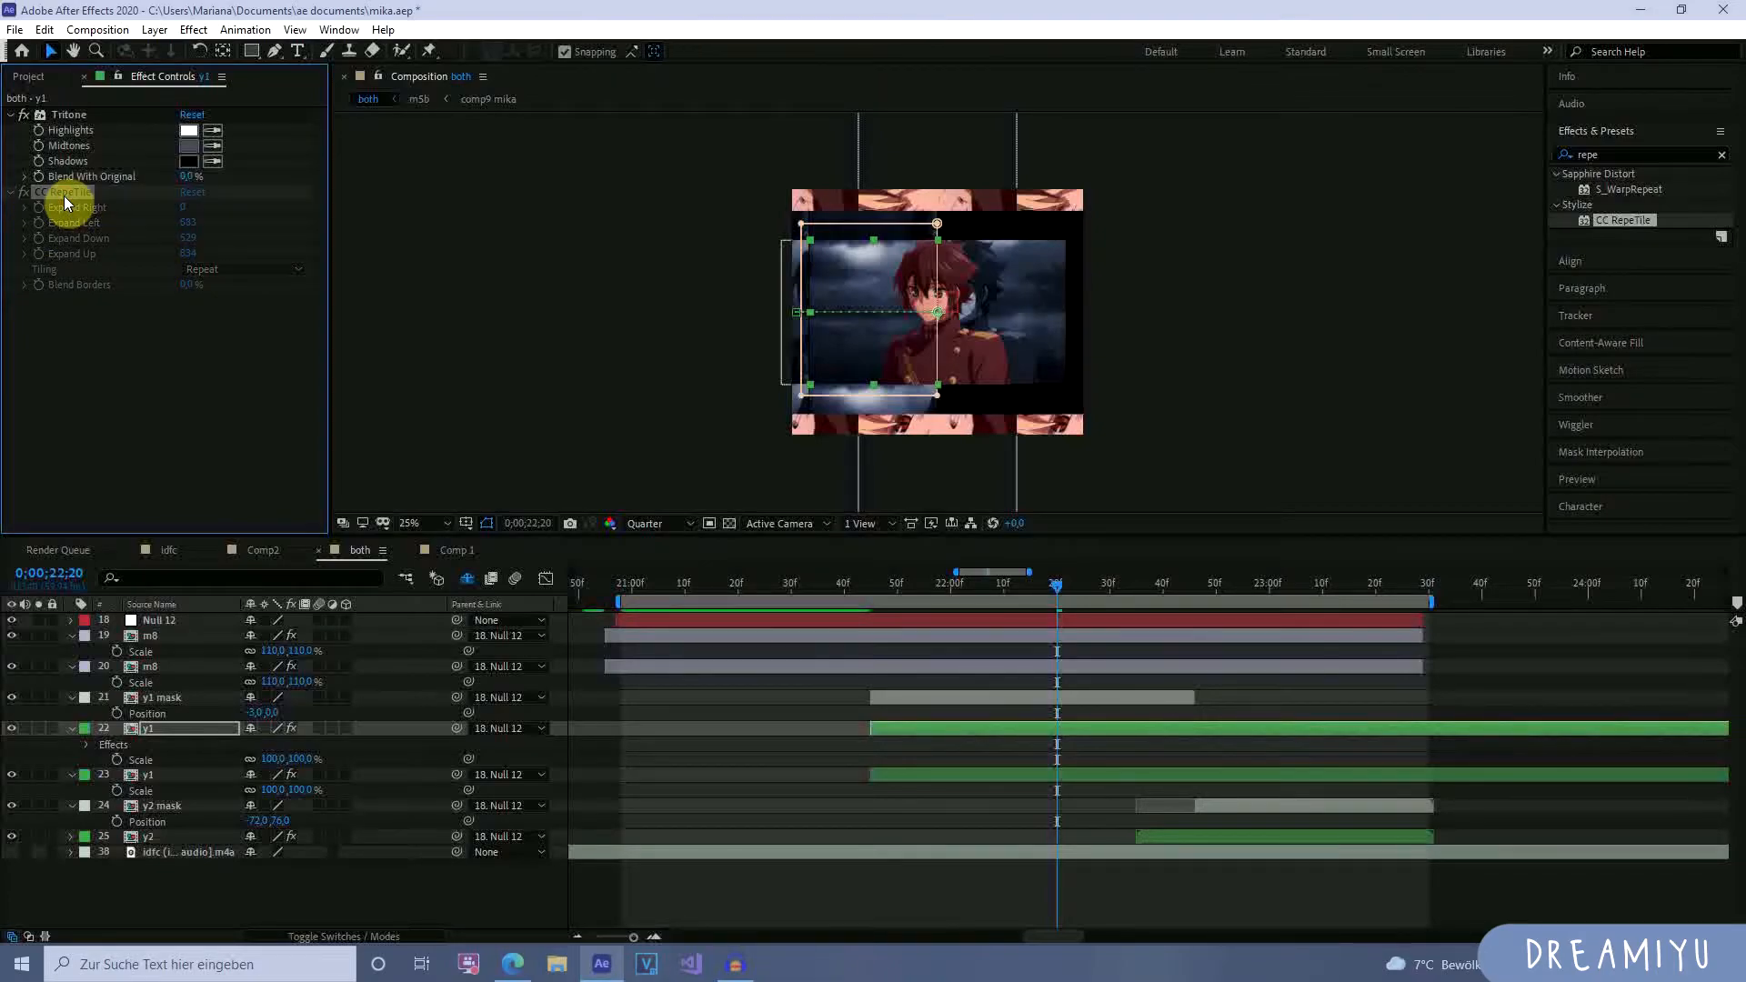
click(1465, 750)
click(1017, 777)
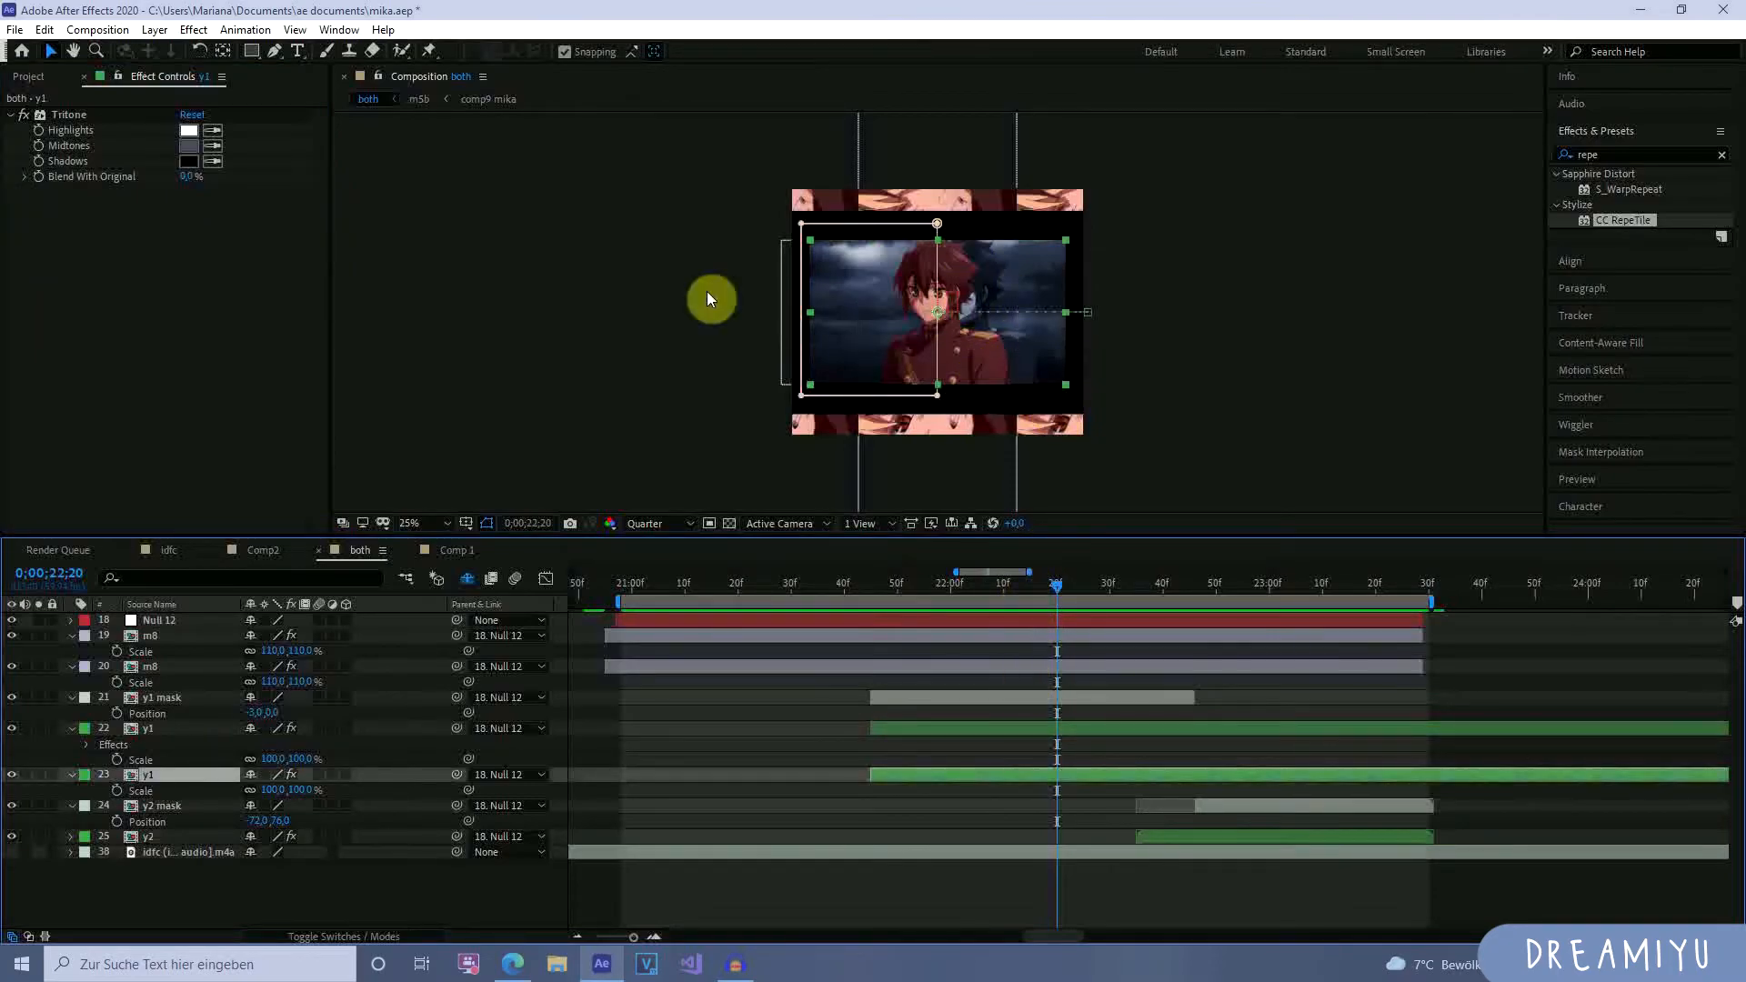
Shift the m8 layer at number 20 slightly forward in time and hide the m8 layer at number 19.
click(1116, 664)
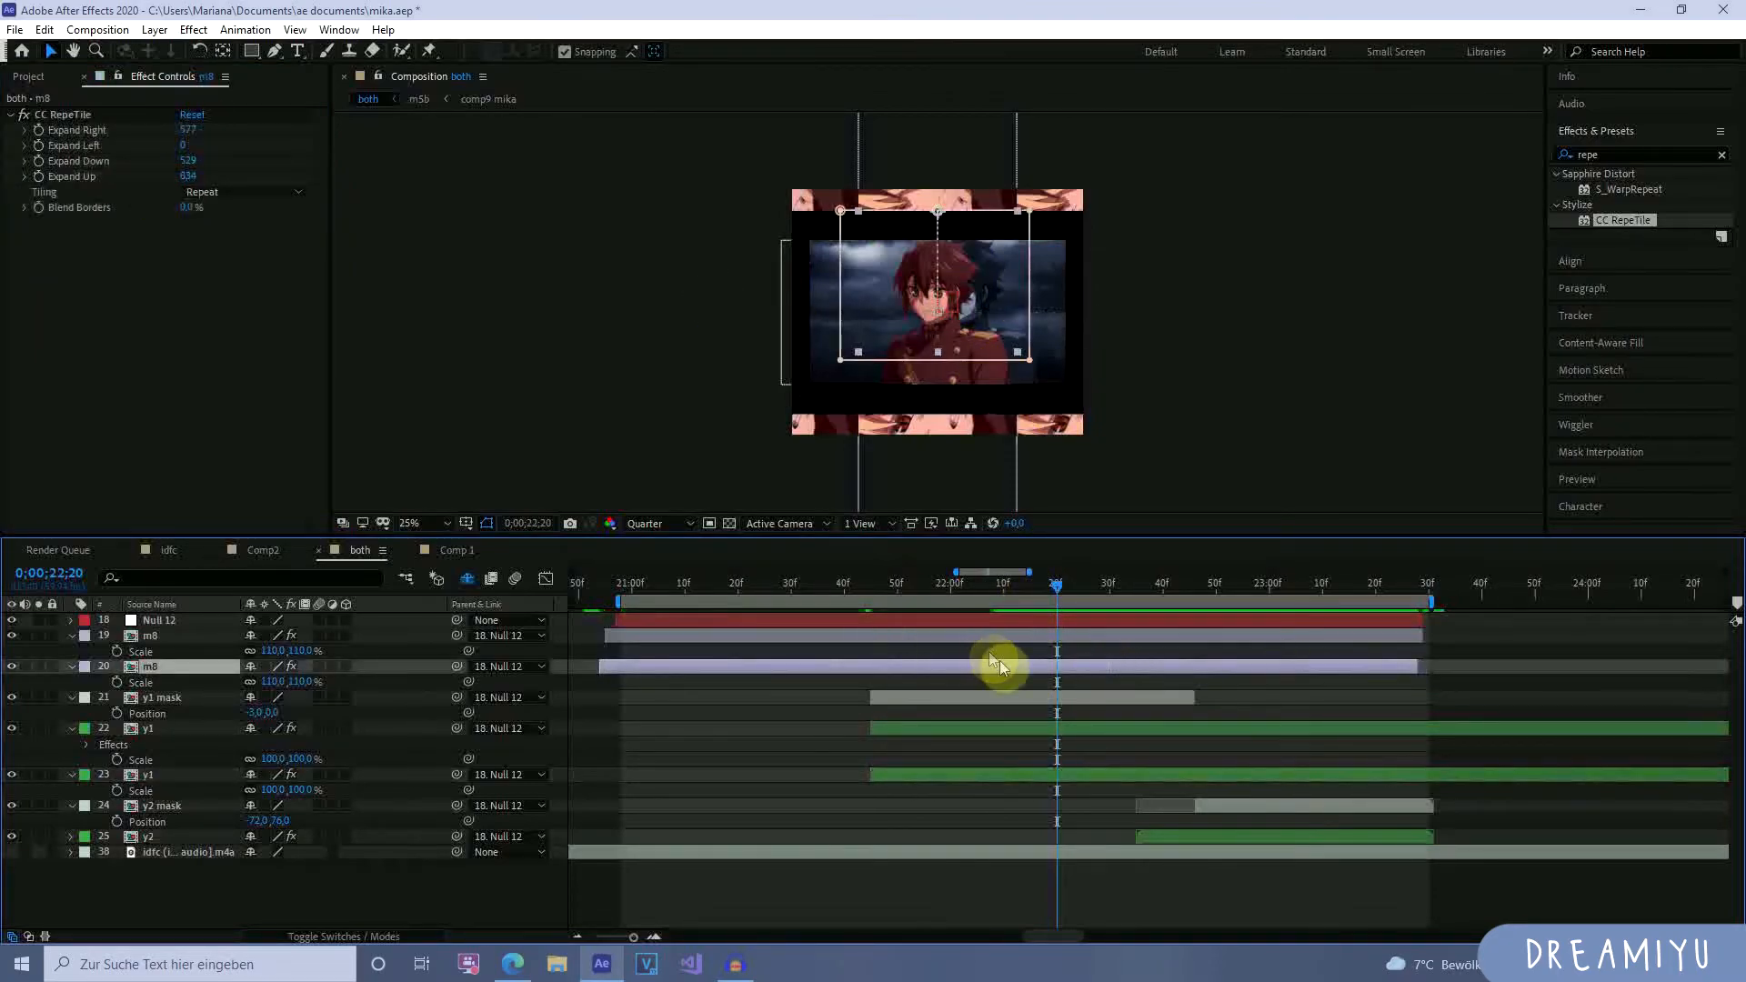
drag(1008, 669, 1030, 670)
click(12, 636)
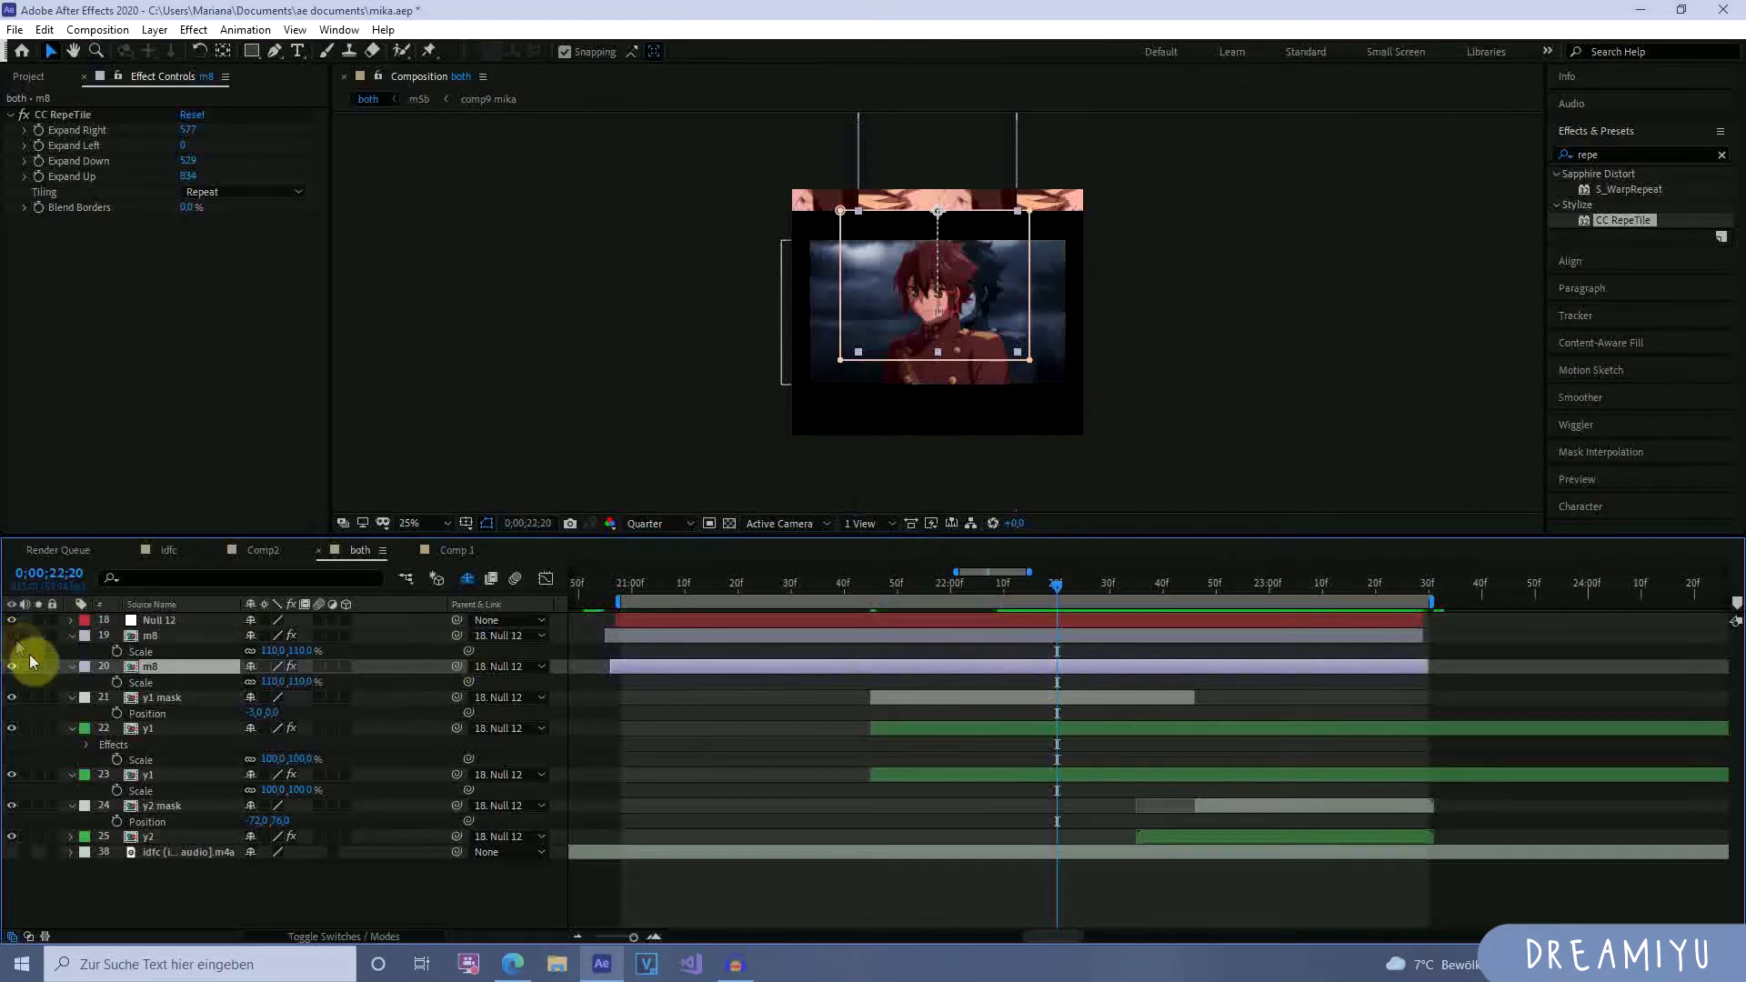
Copy CC RepeTile from the m8 layer at number 20 to the y1 layer at number 23, hiding that m8 layer and the other y1 layer.
drag(772, 607, 718, 606)
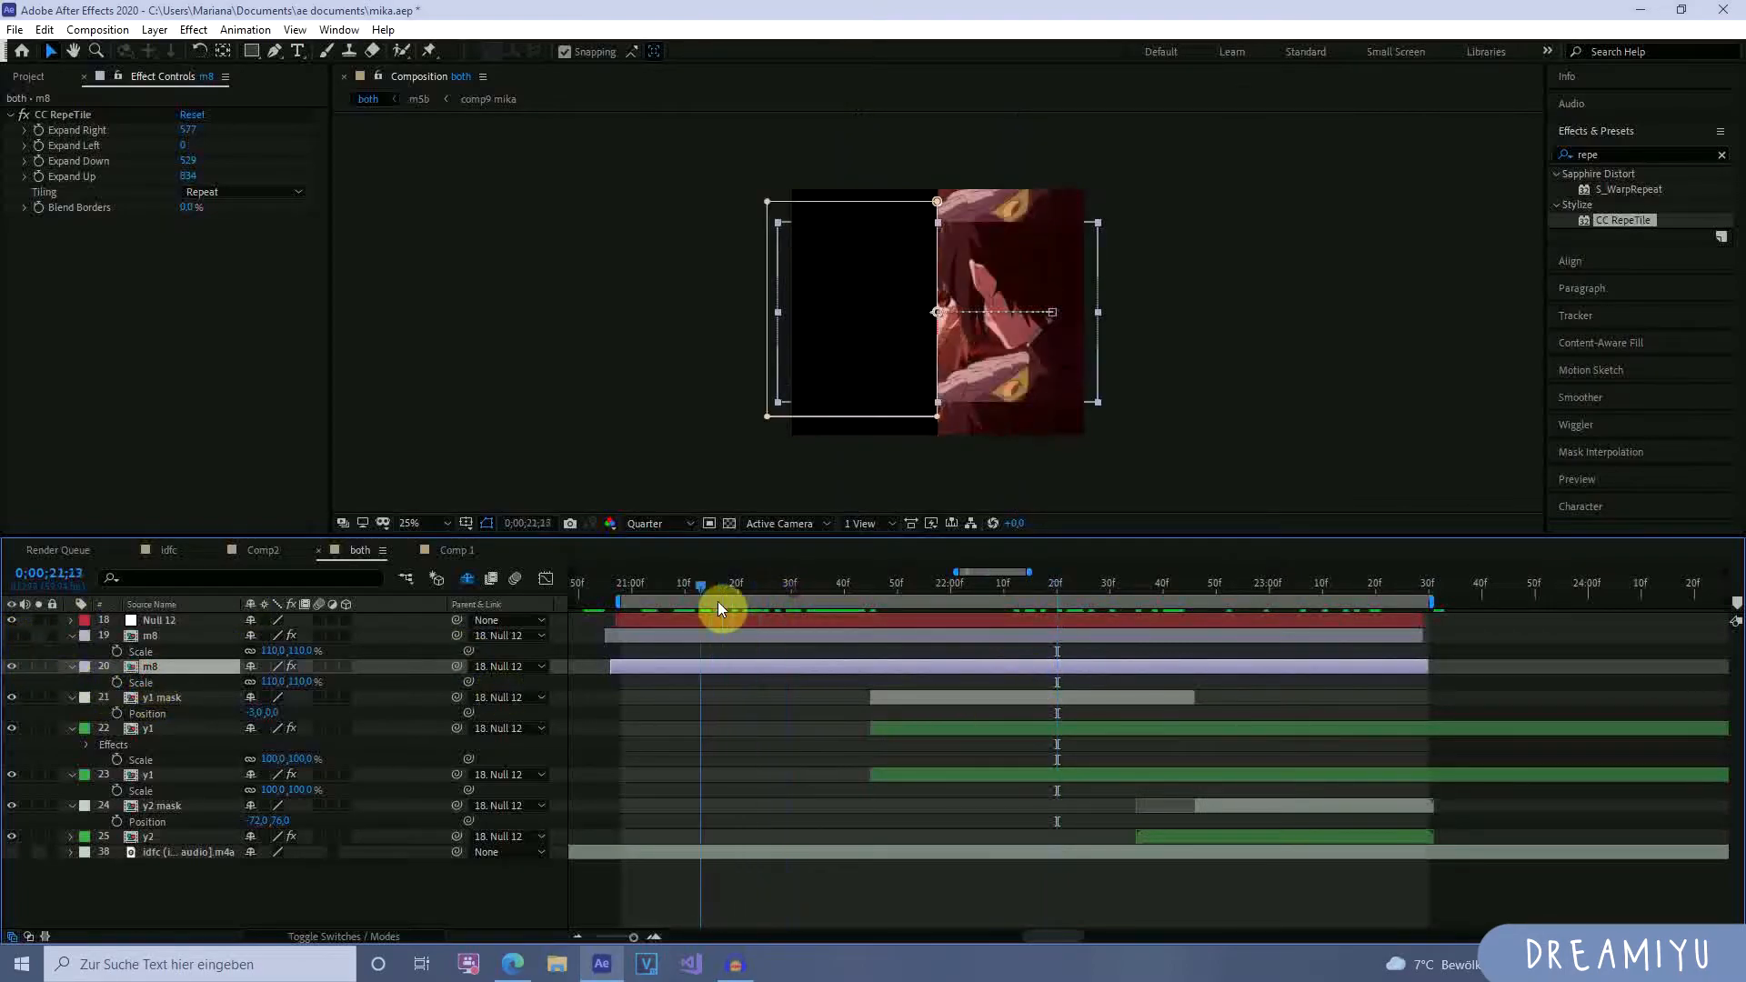
click(69, 116)
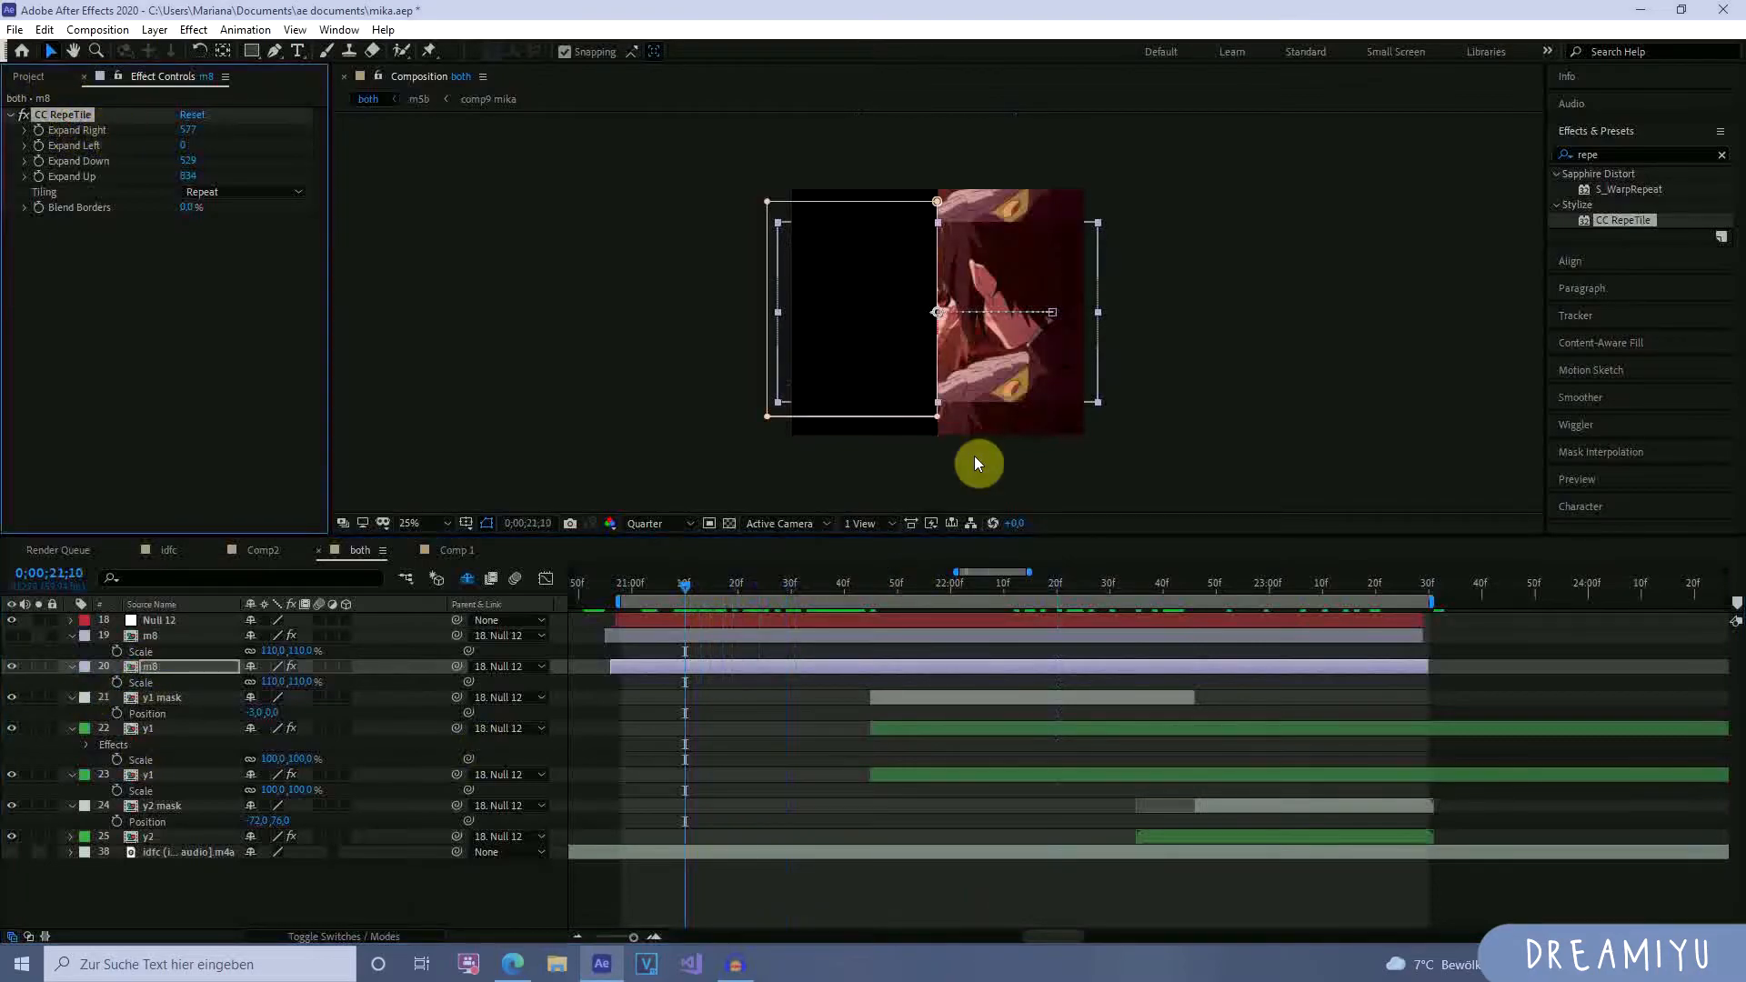
click(961, 585)
click(12, 667)
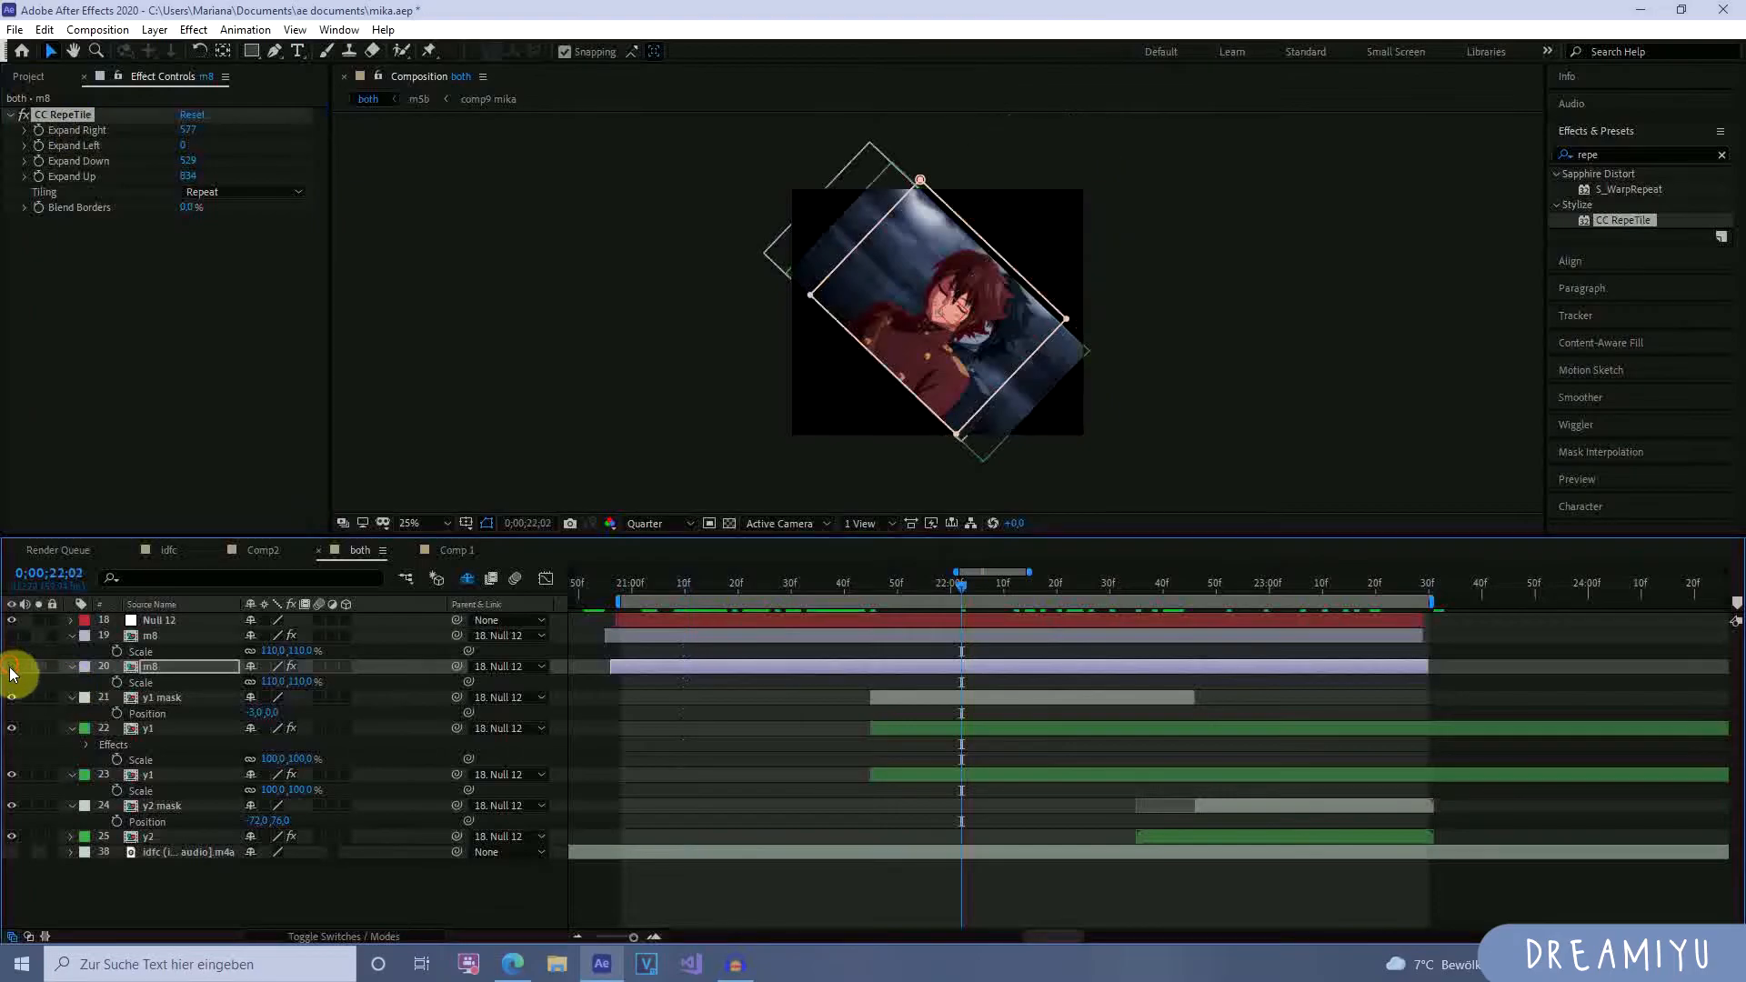
click(178, 776)
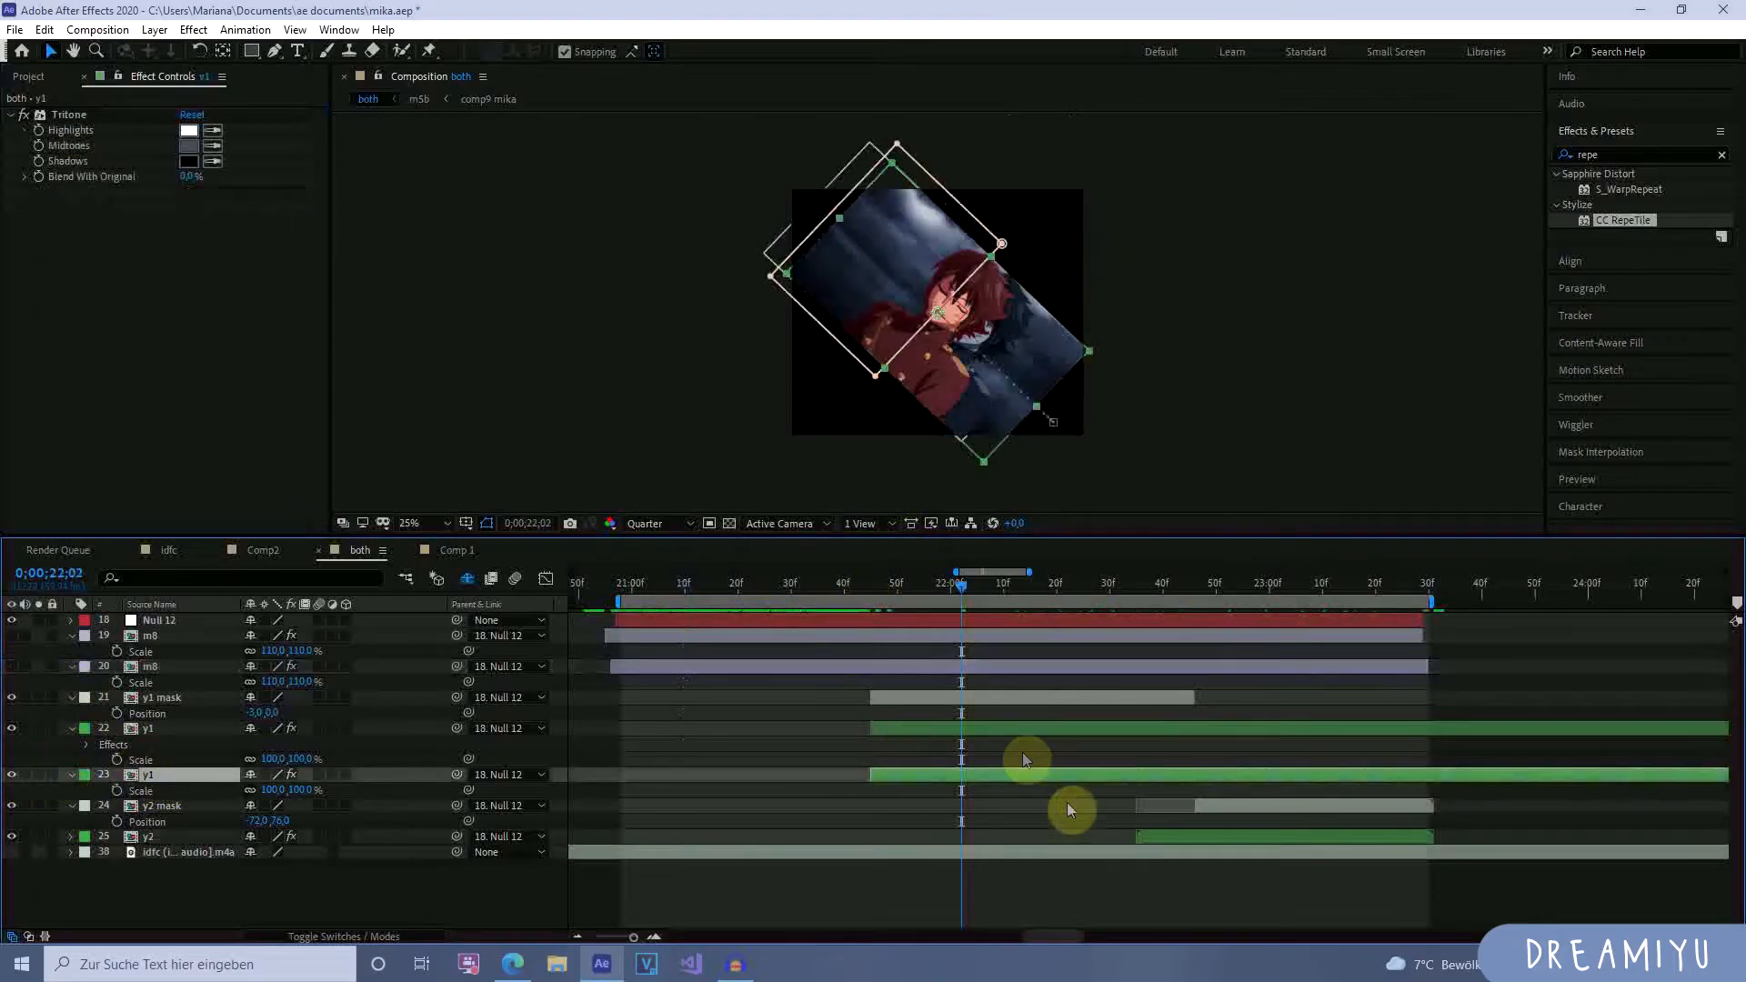
click(12, 729)
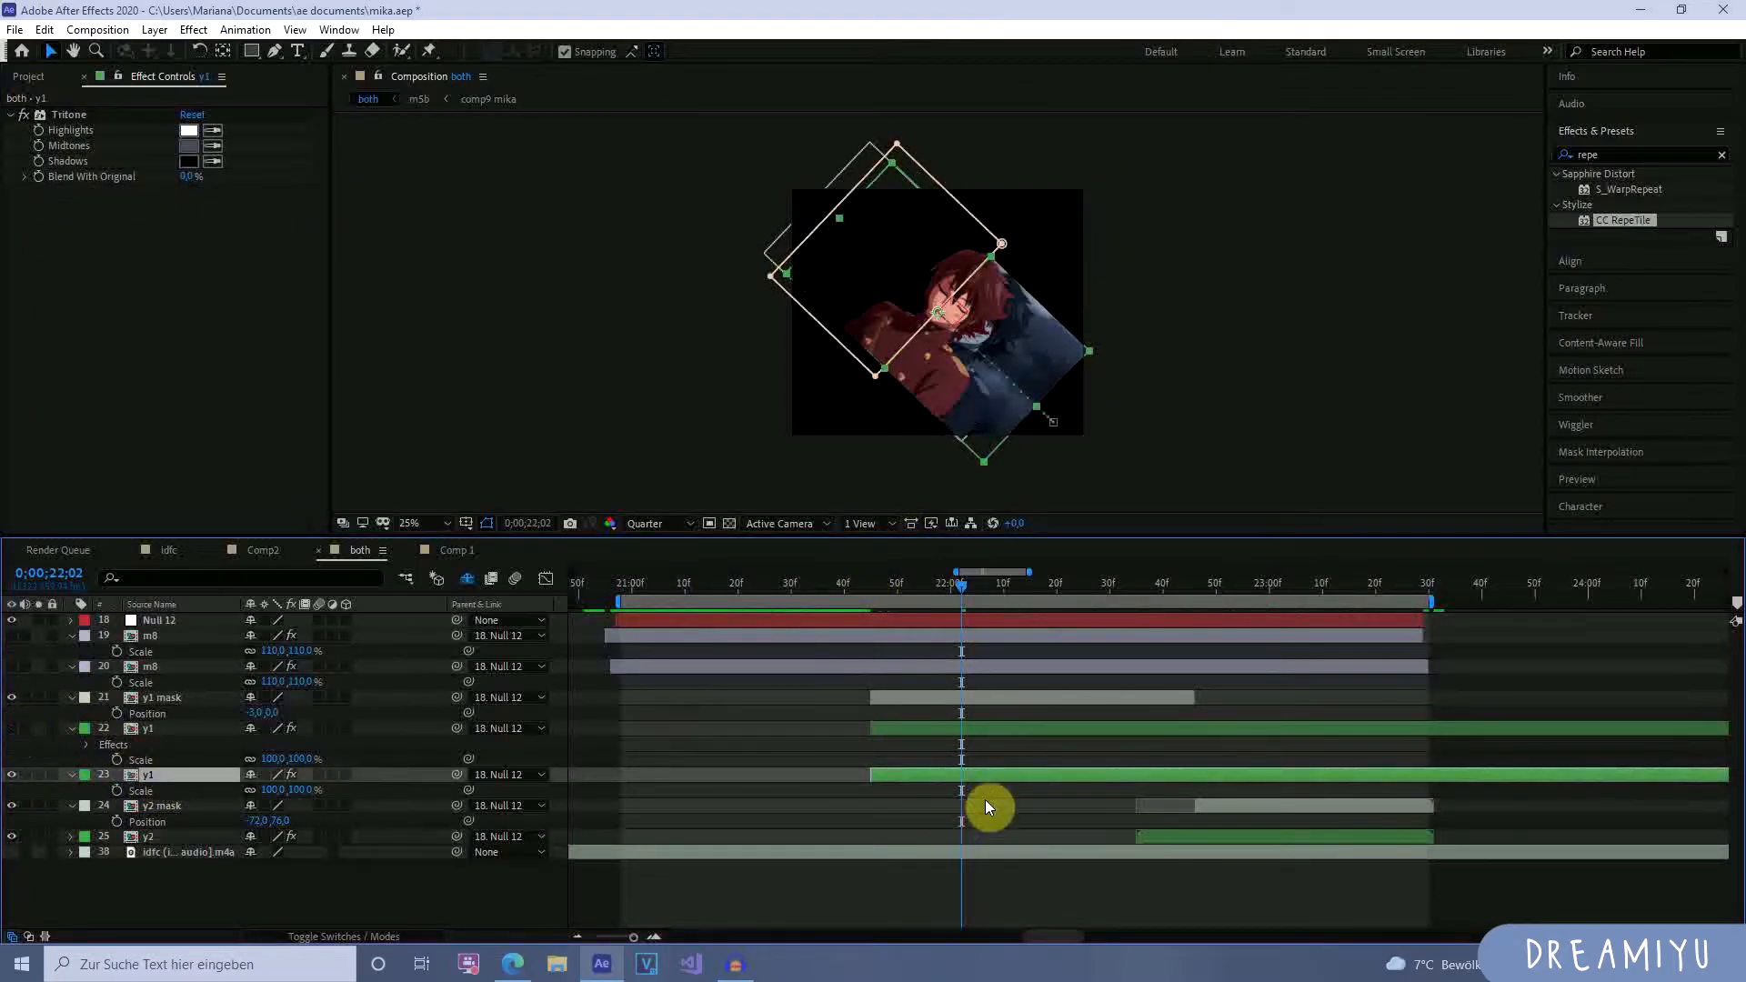
drag(984, 772, 984, 772)
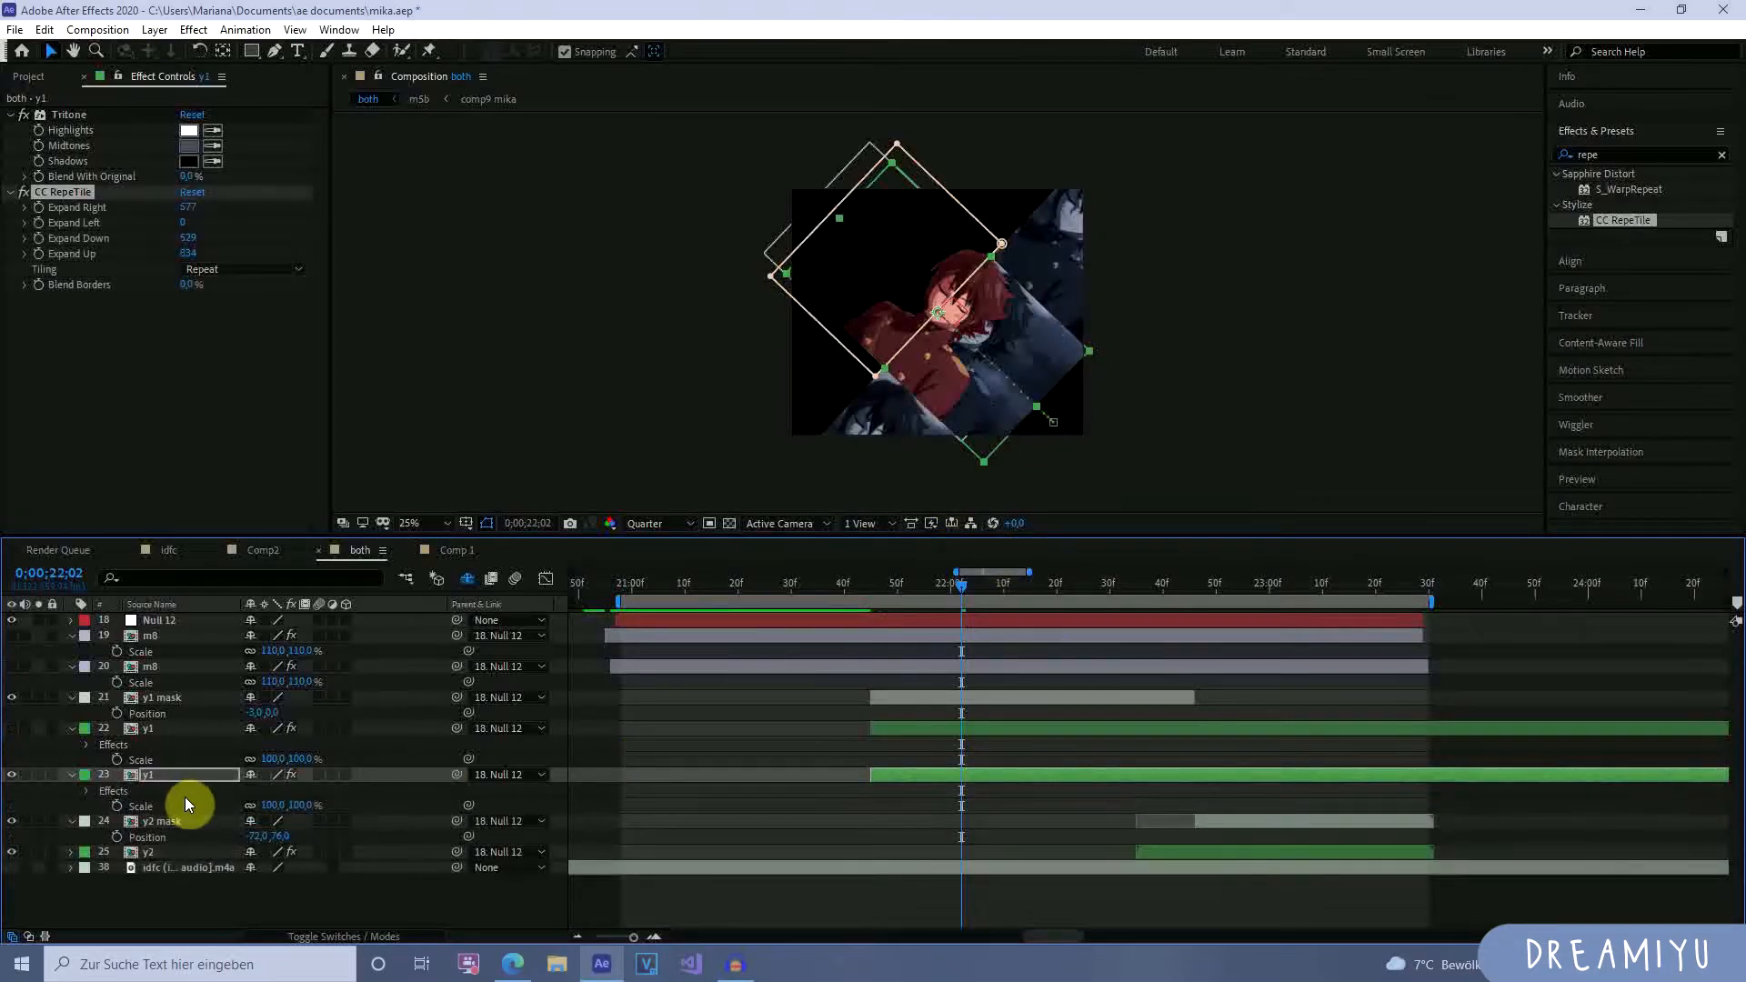
Try a CC RepeTile Expand Right of 1331 on the y1 layer at number 23.
click(200, 777)
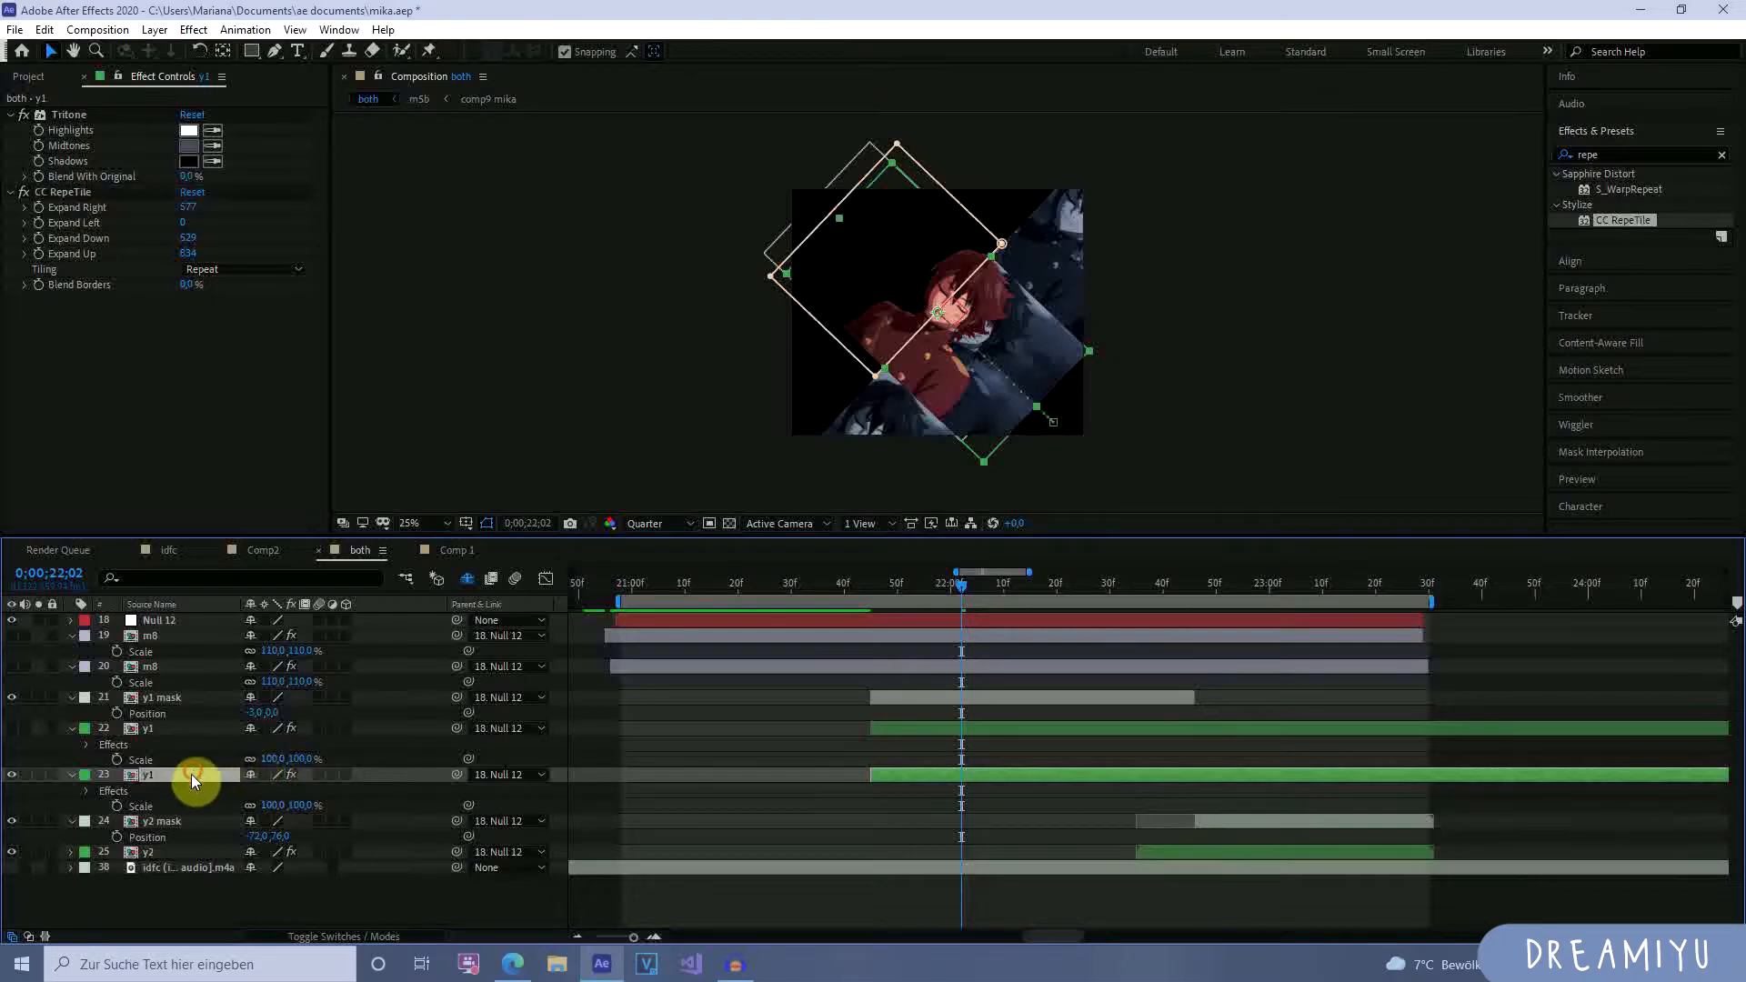
drag(186, 208, 1035, 376)
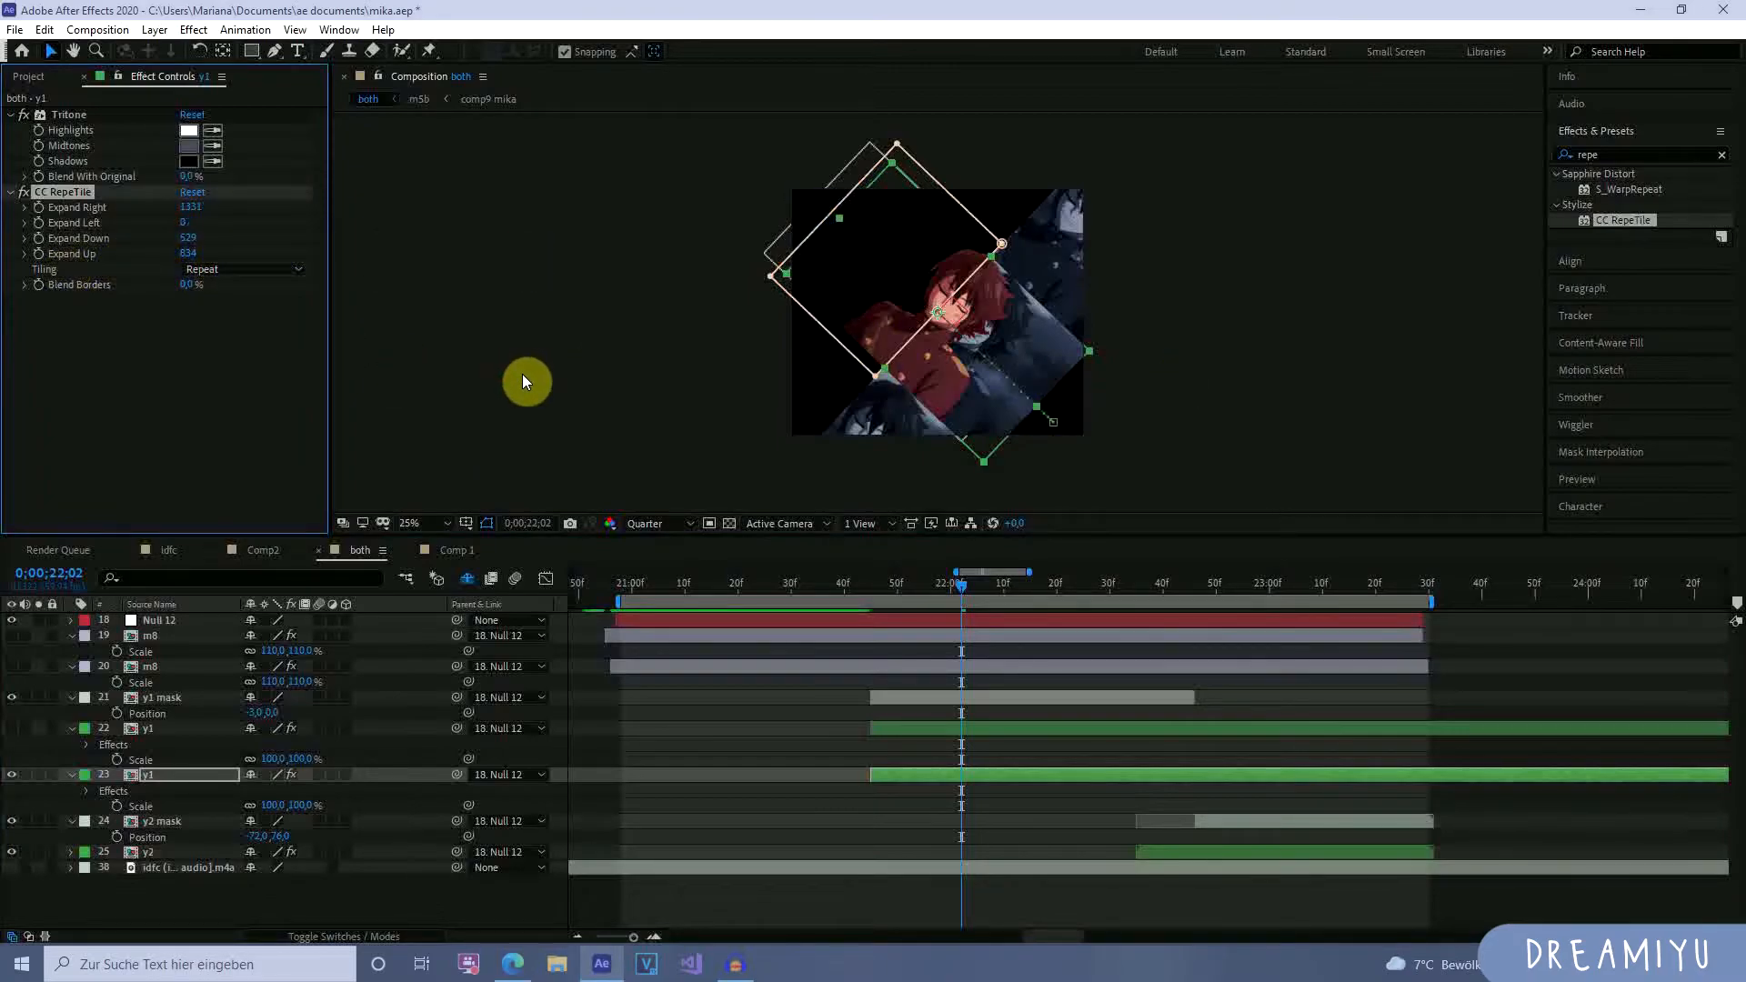
drag(963, 587, 1073, 655)
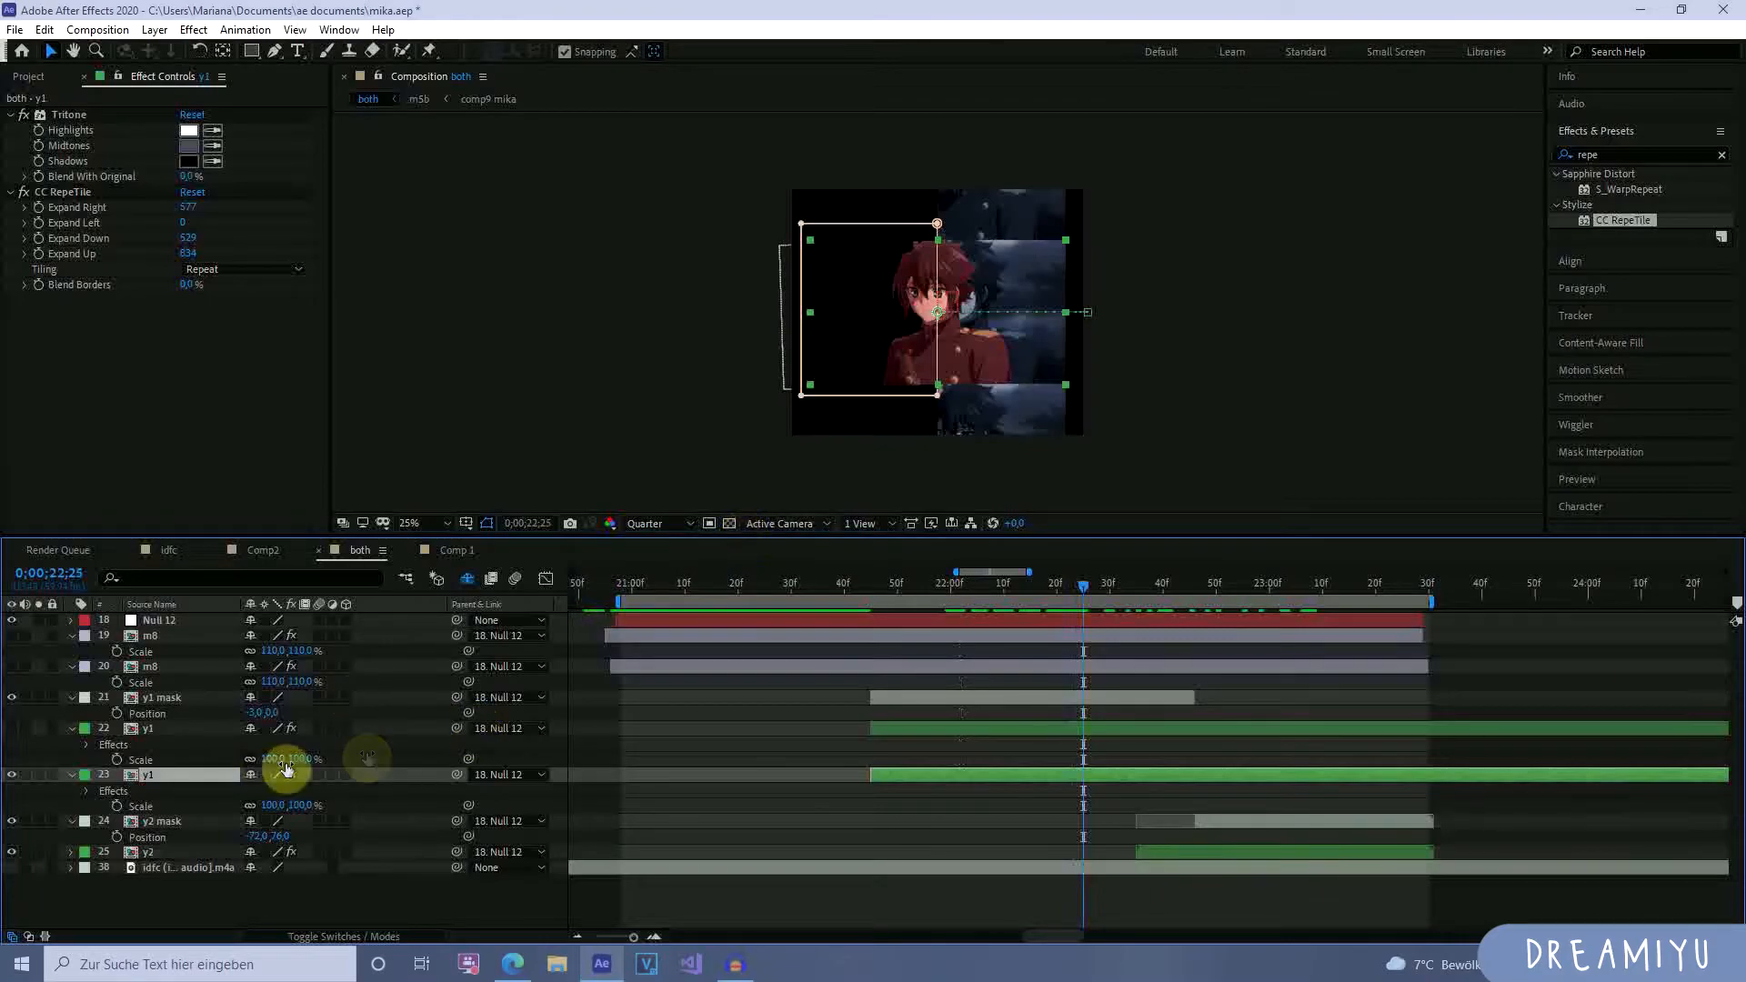
ctrl+click(183, 733)
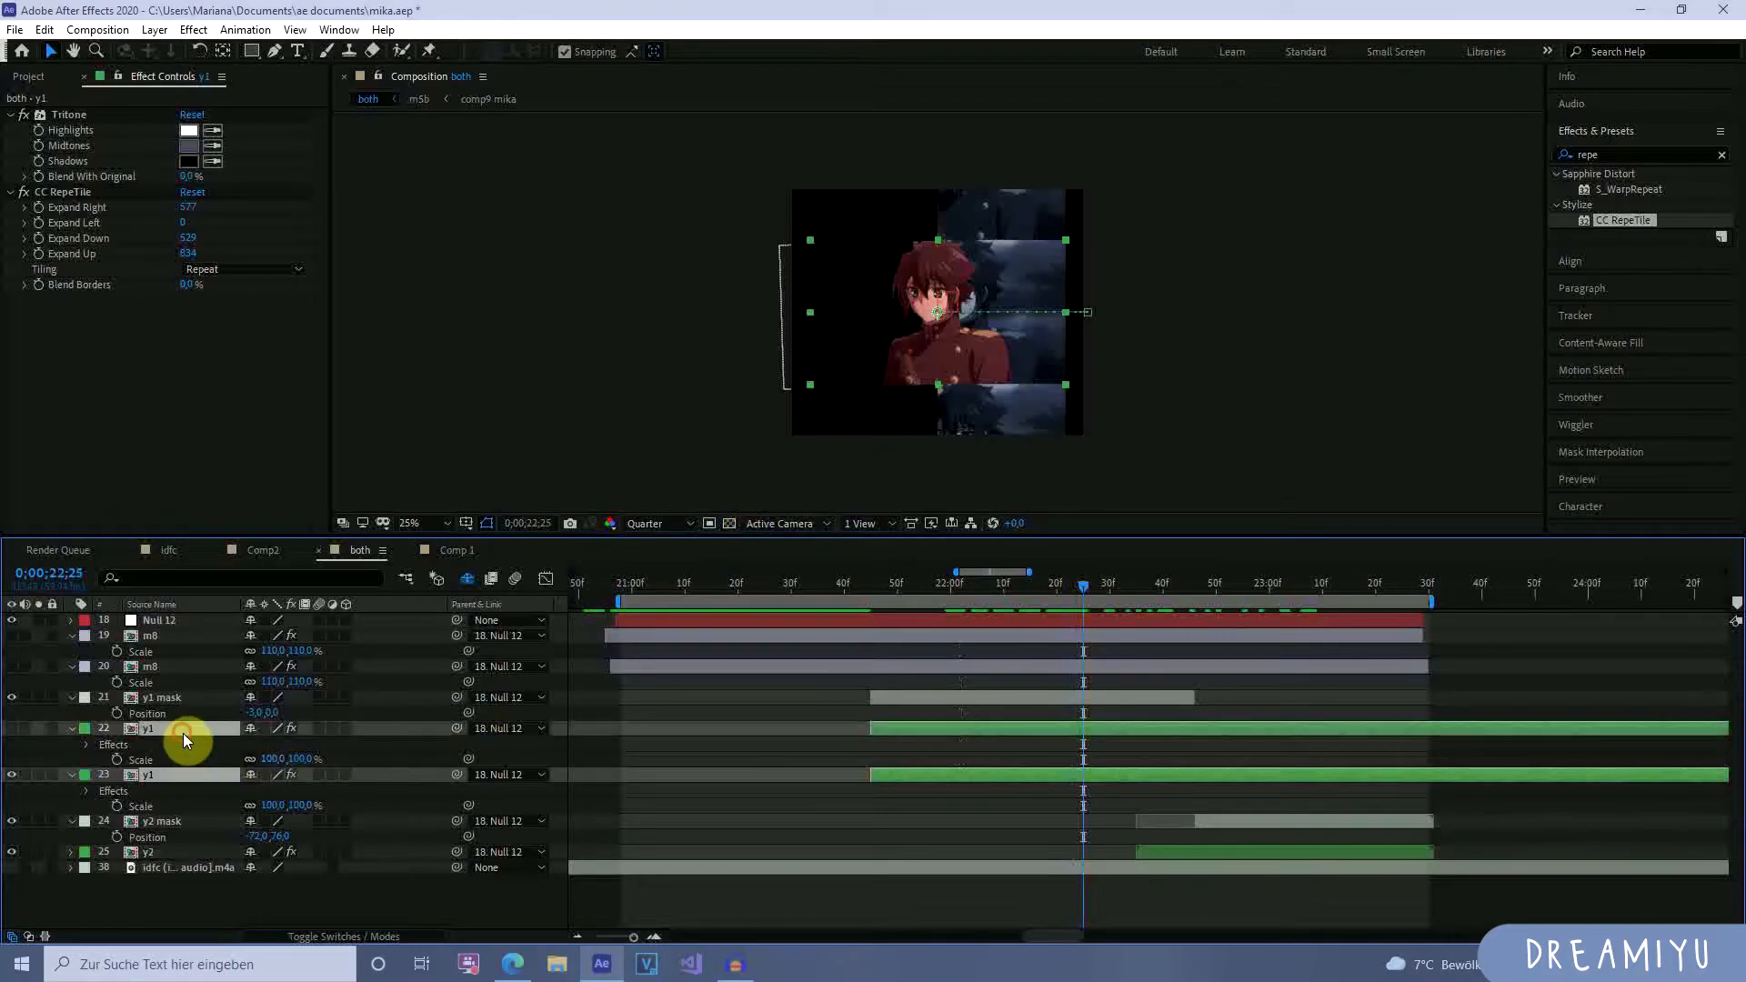
click(216, 774)
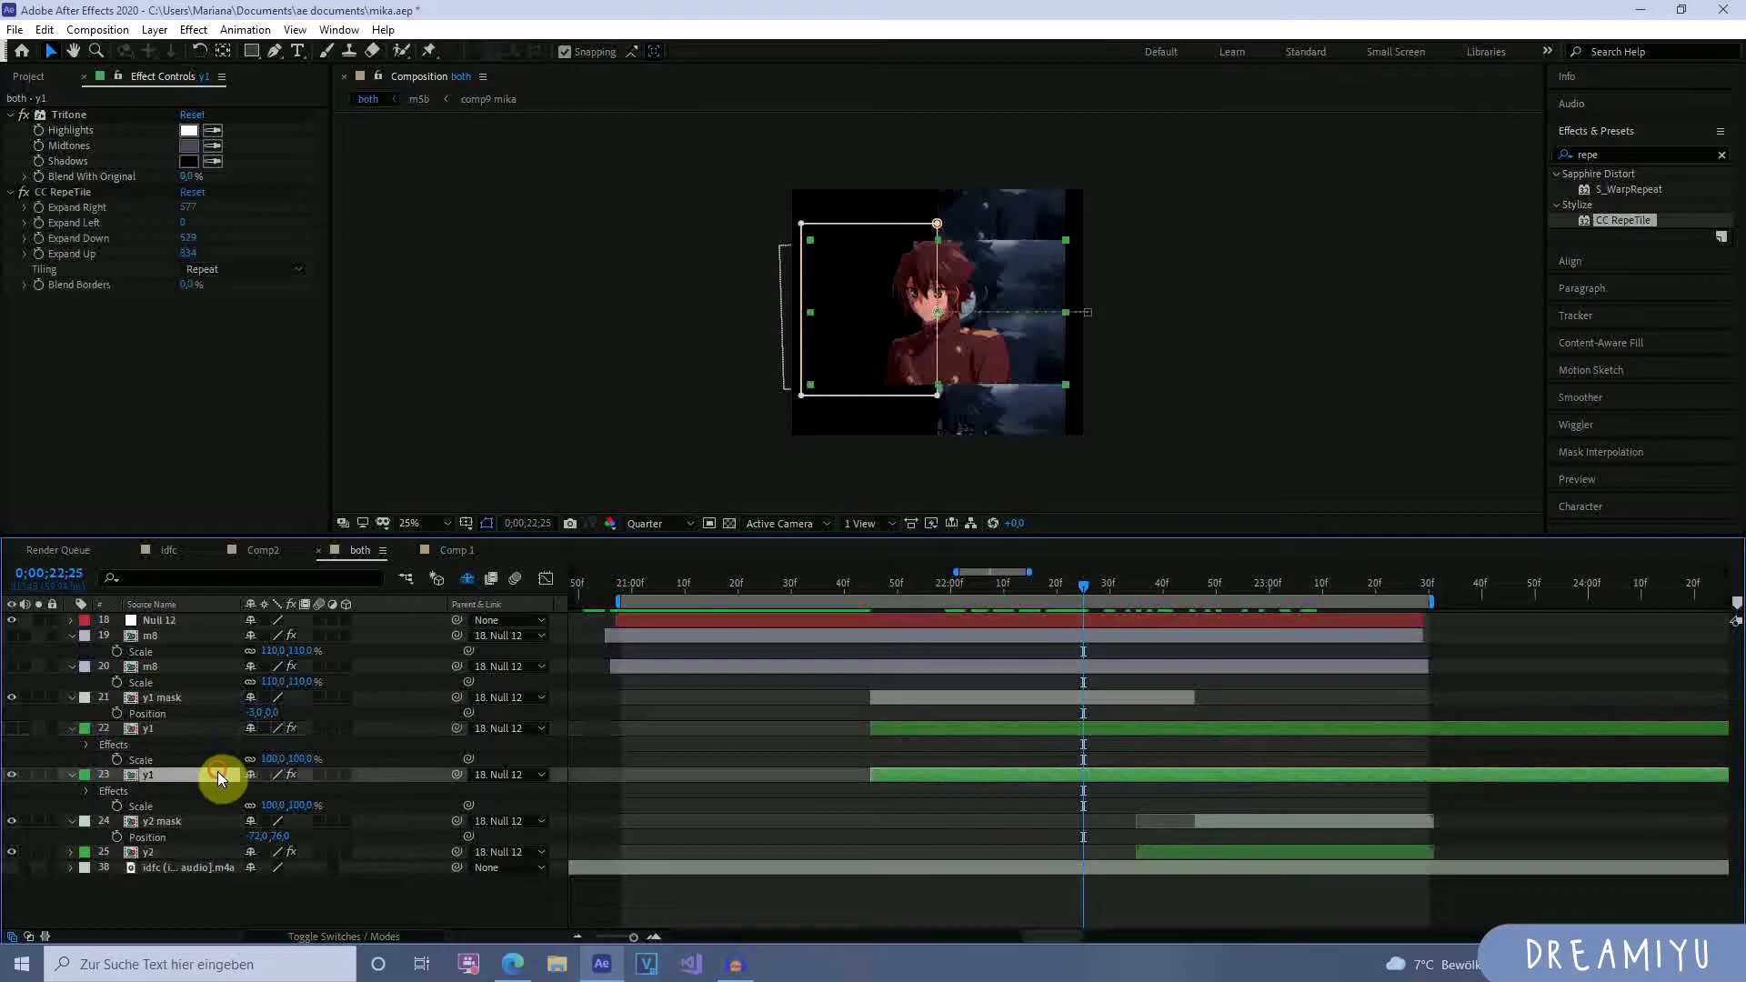
click(82, 194)
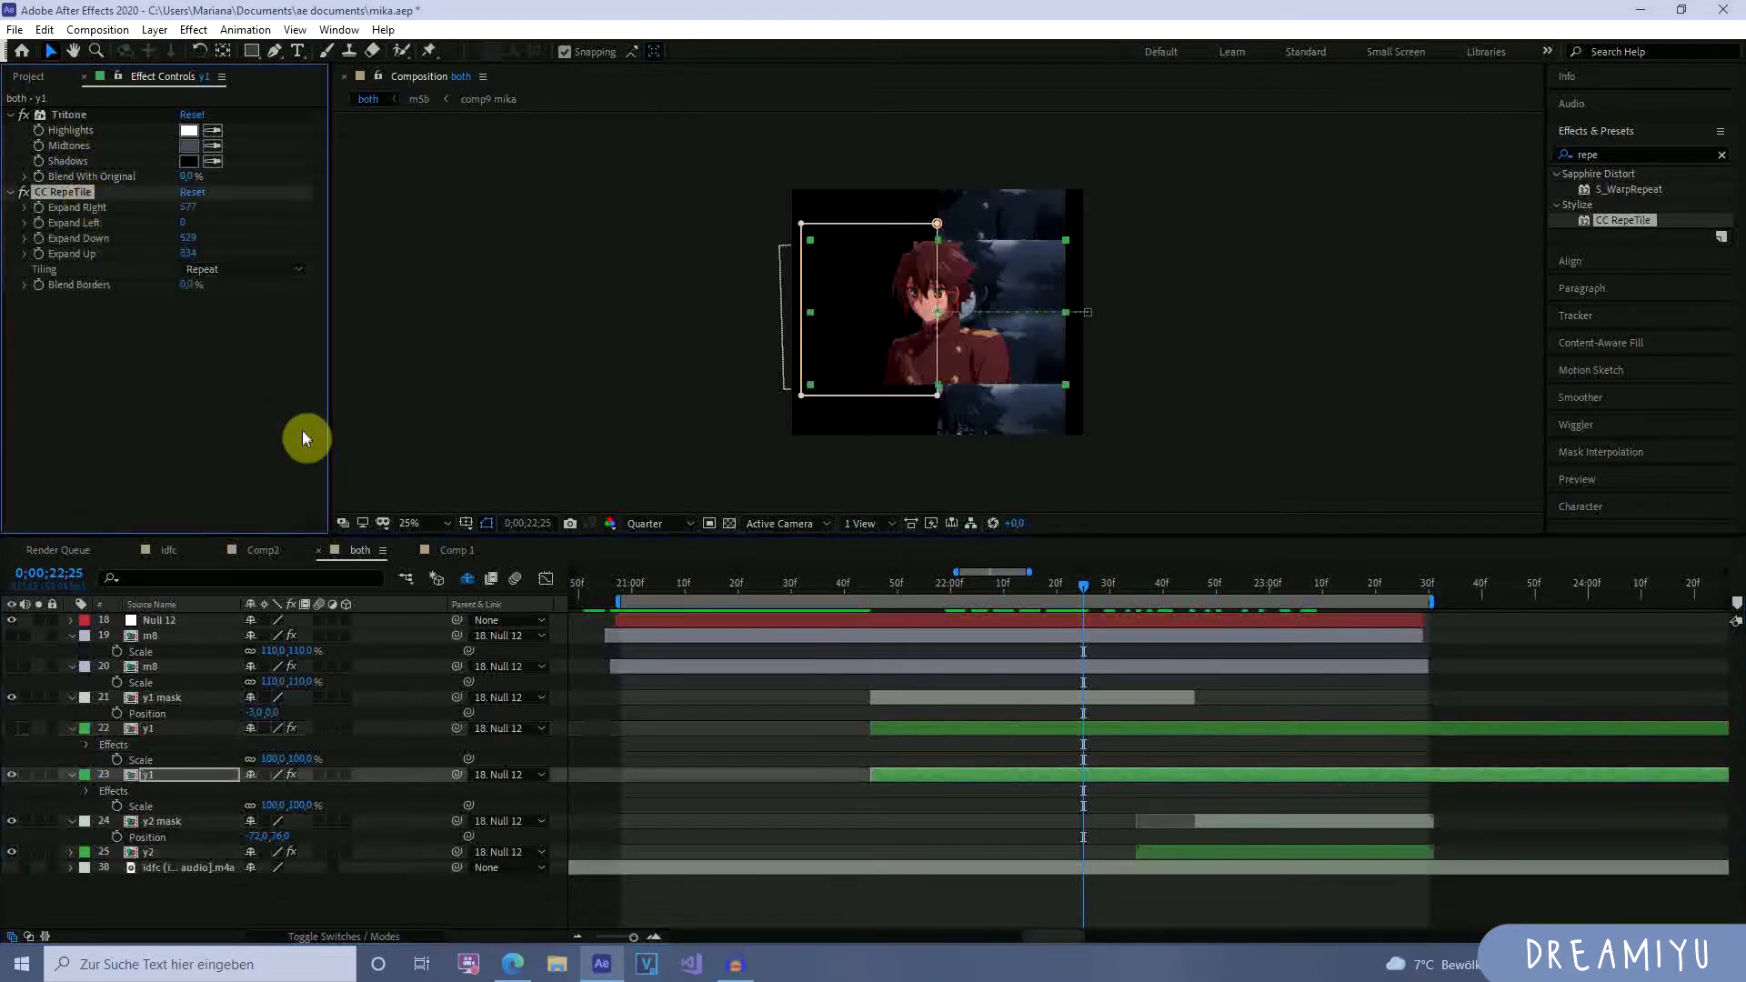
Copy the CC RepeTile effect from the m8 layer at number 19, showing the layer briefly and hiding it again.
click(1015, 662)
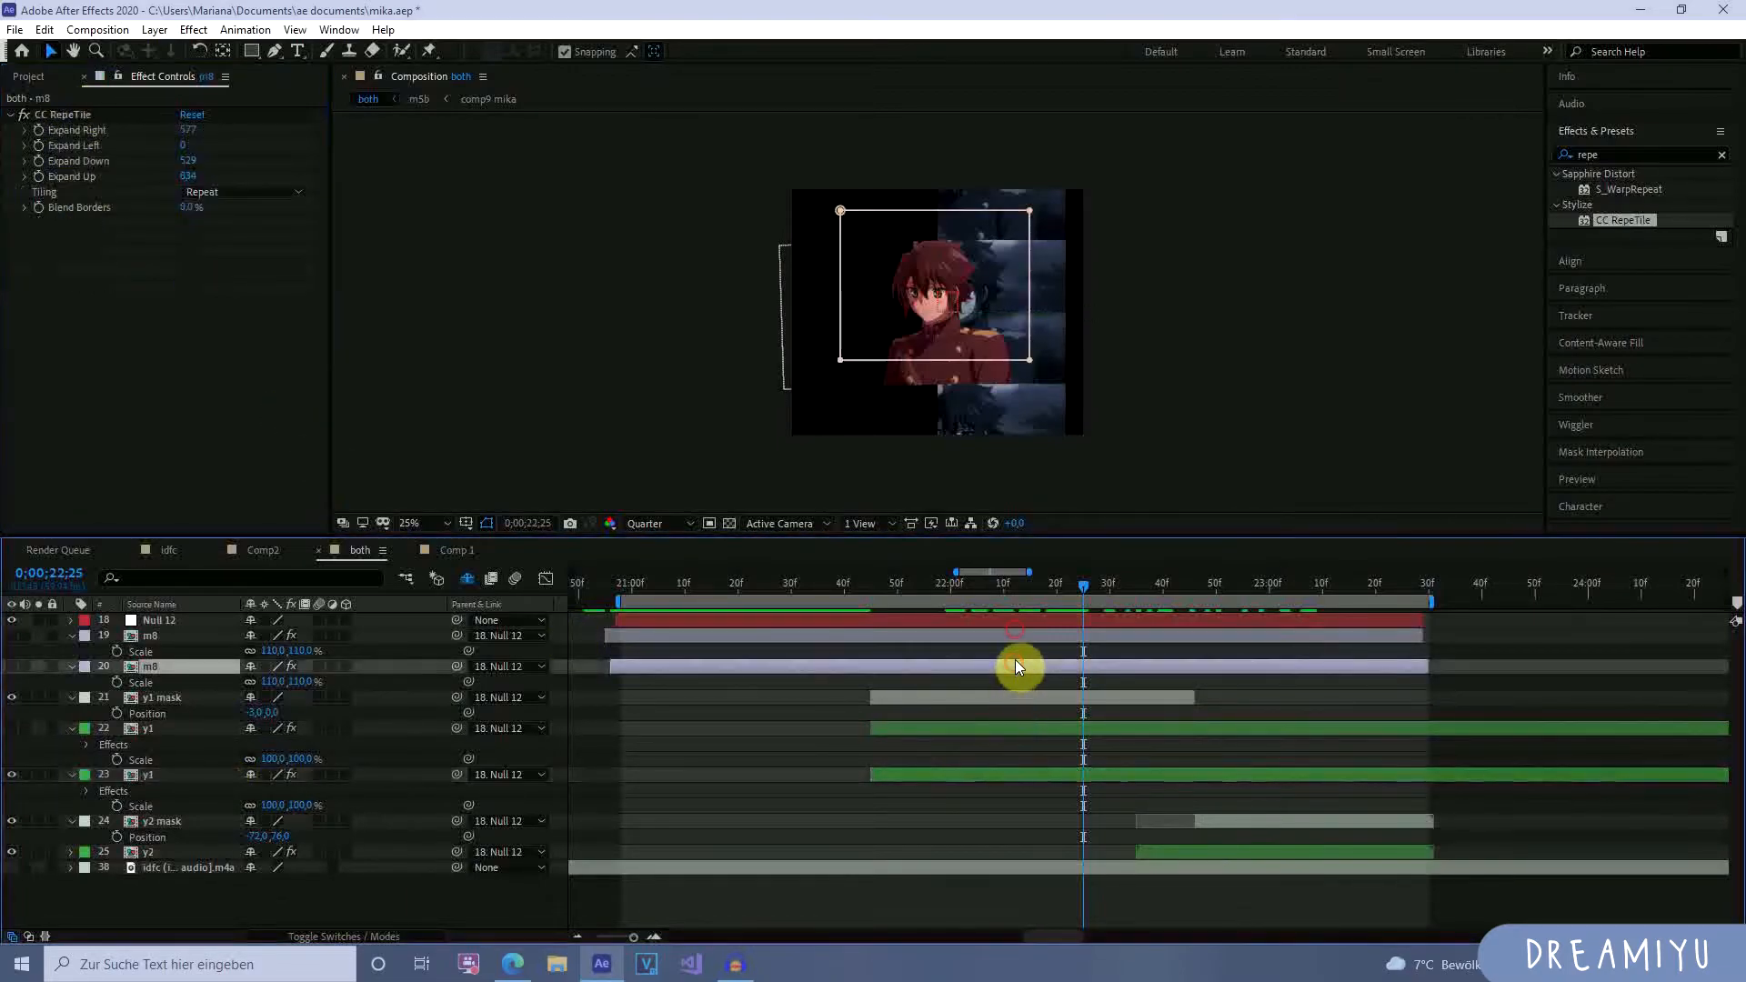
click(1013, 637)
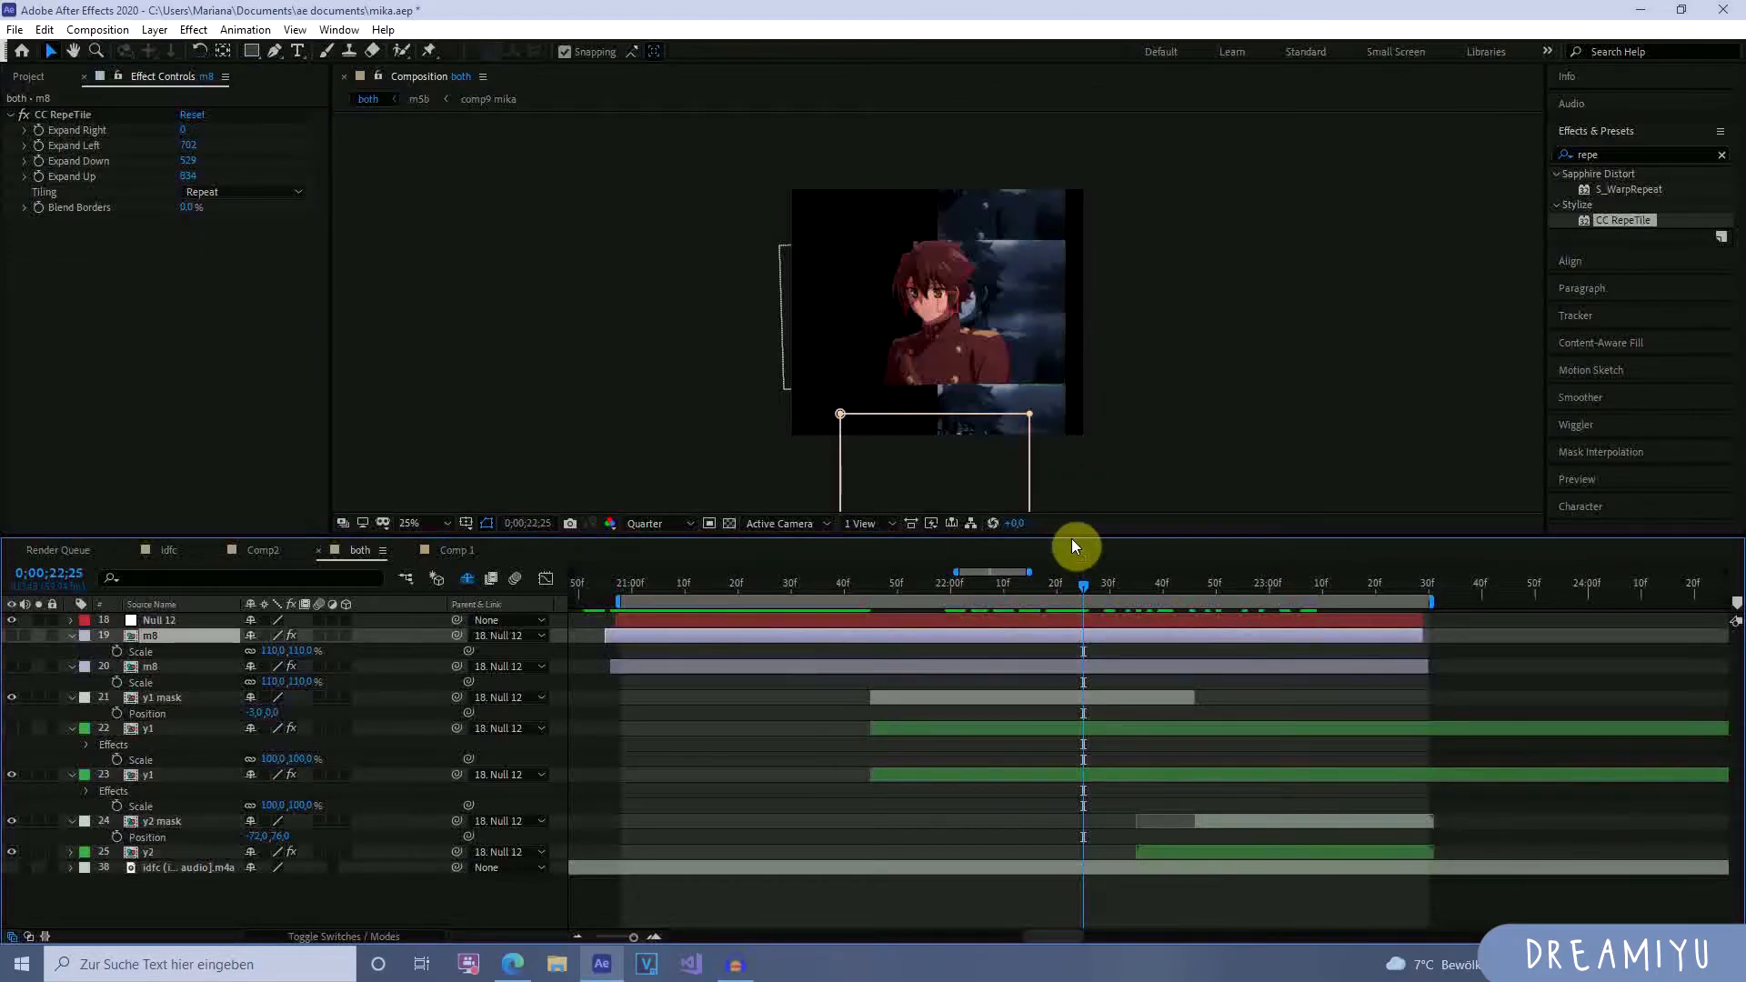
key(space)
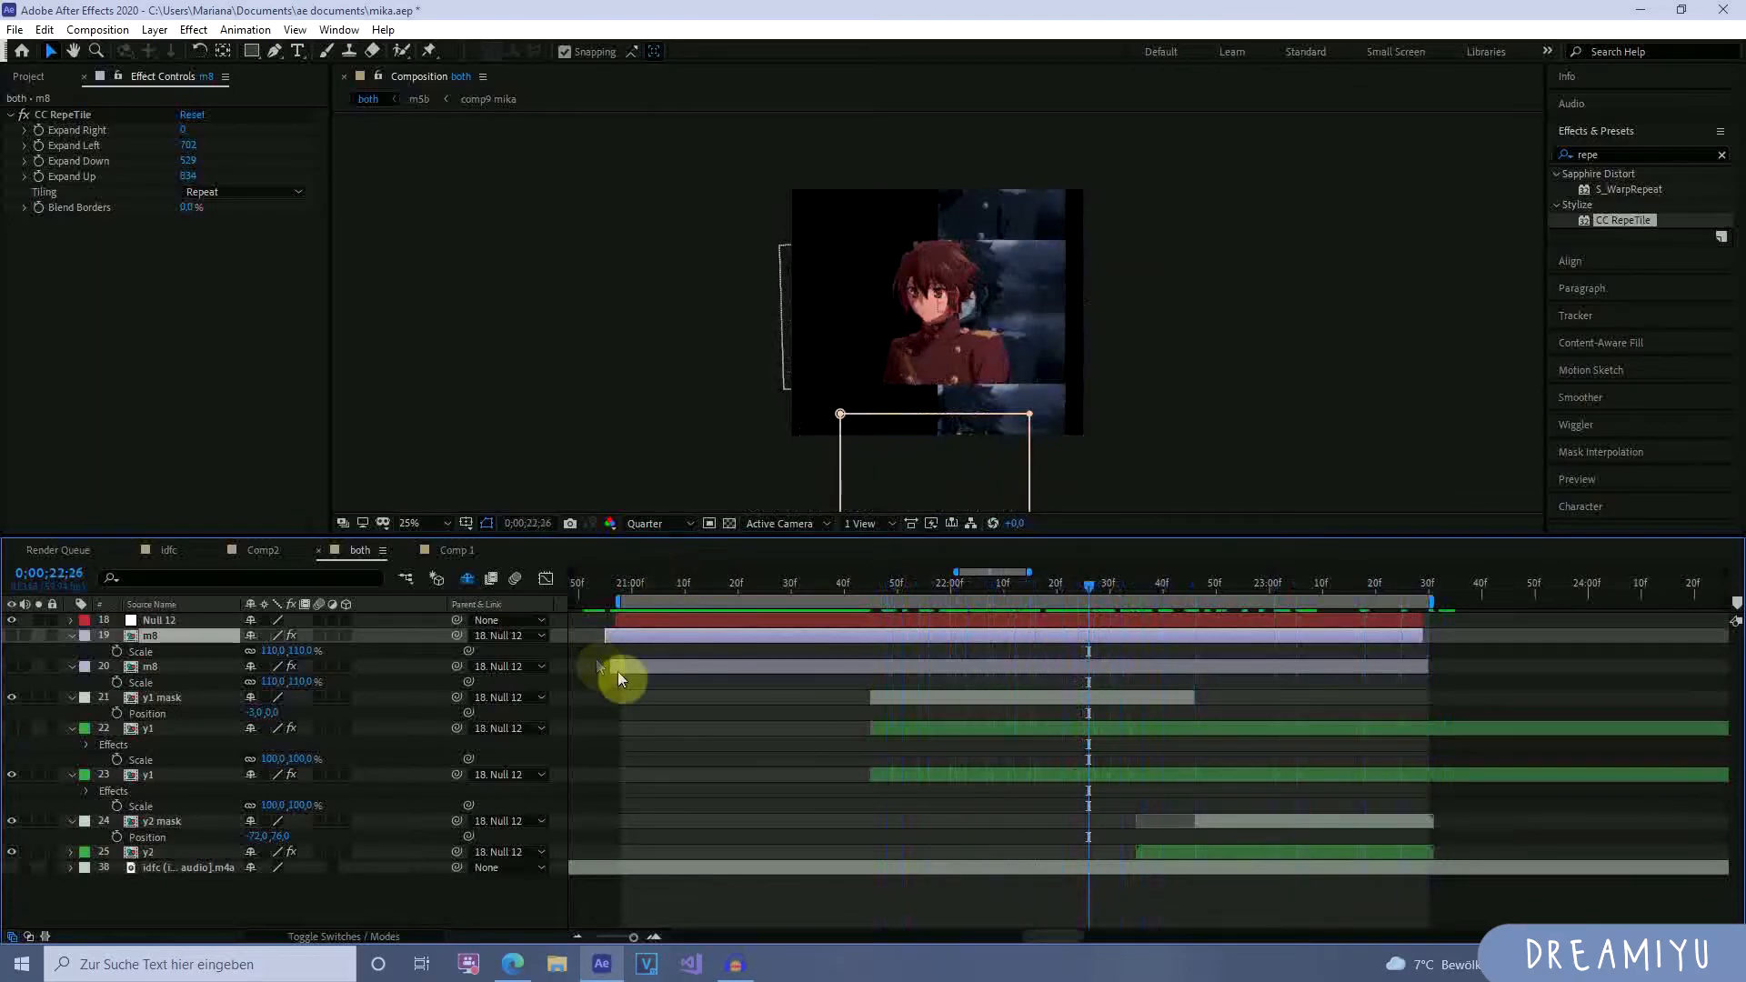
click(11, 635)
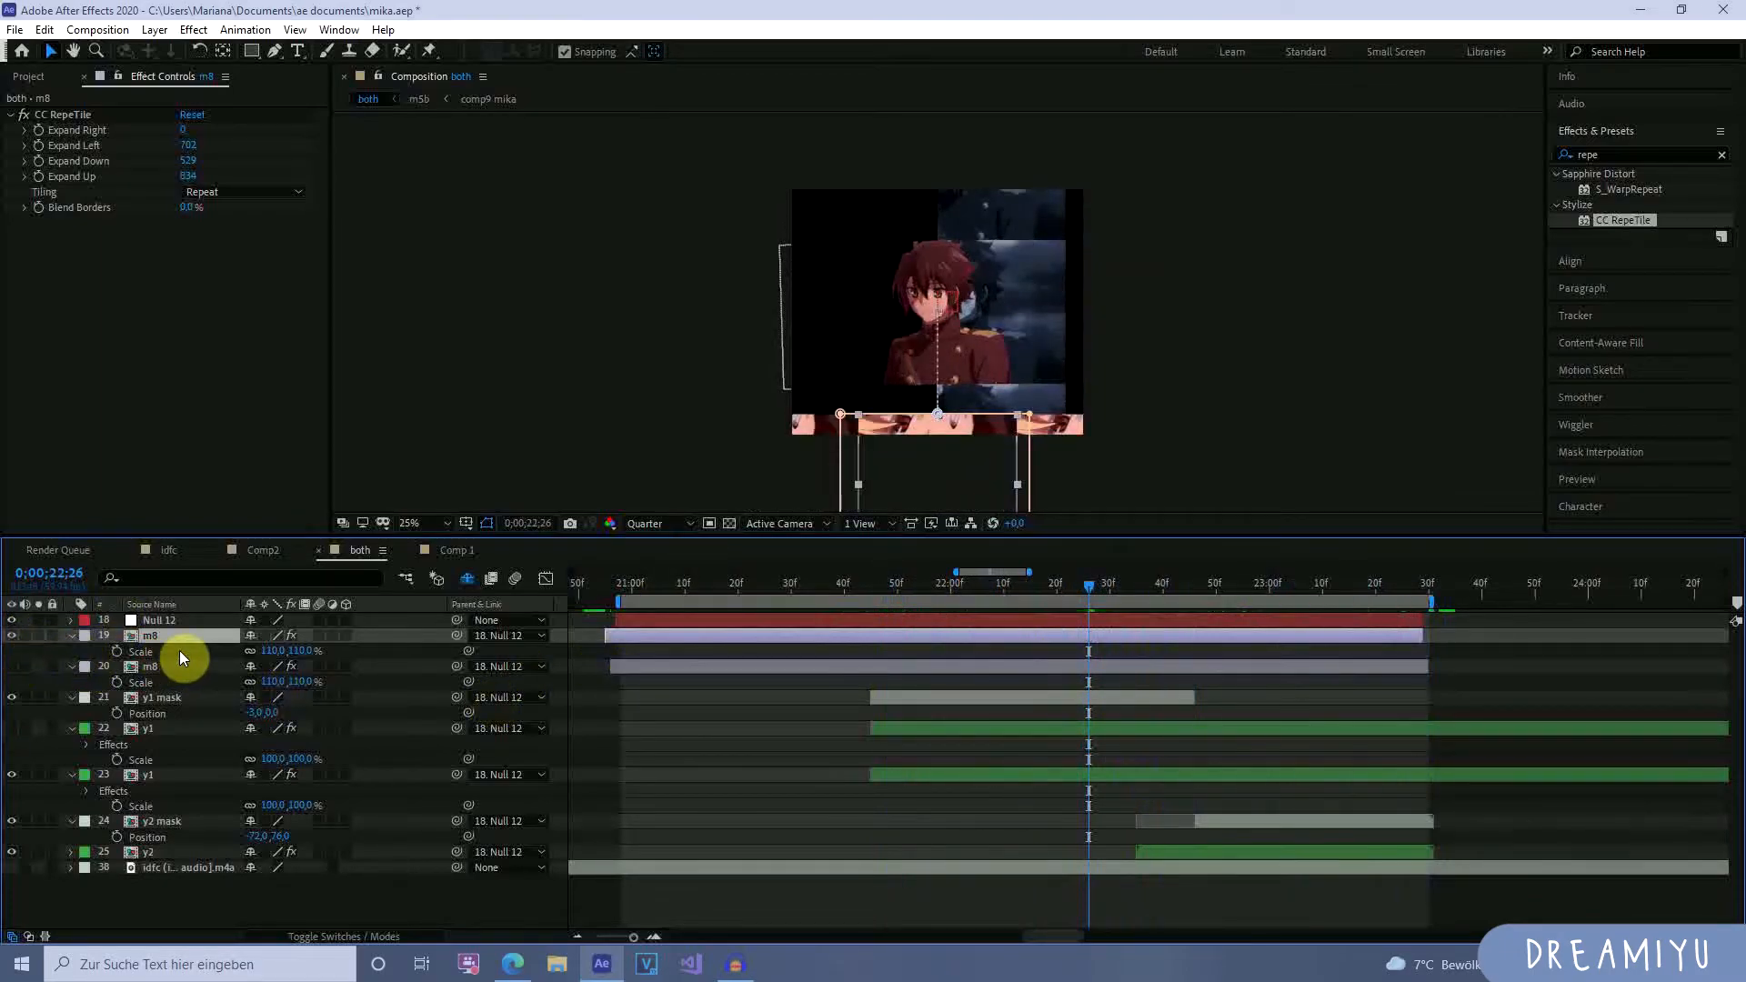
drag(932, 593, 754, 593)
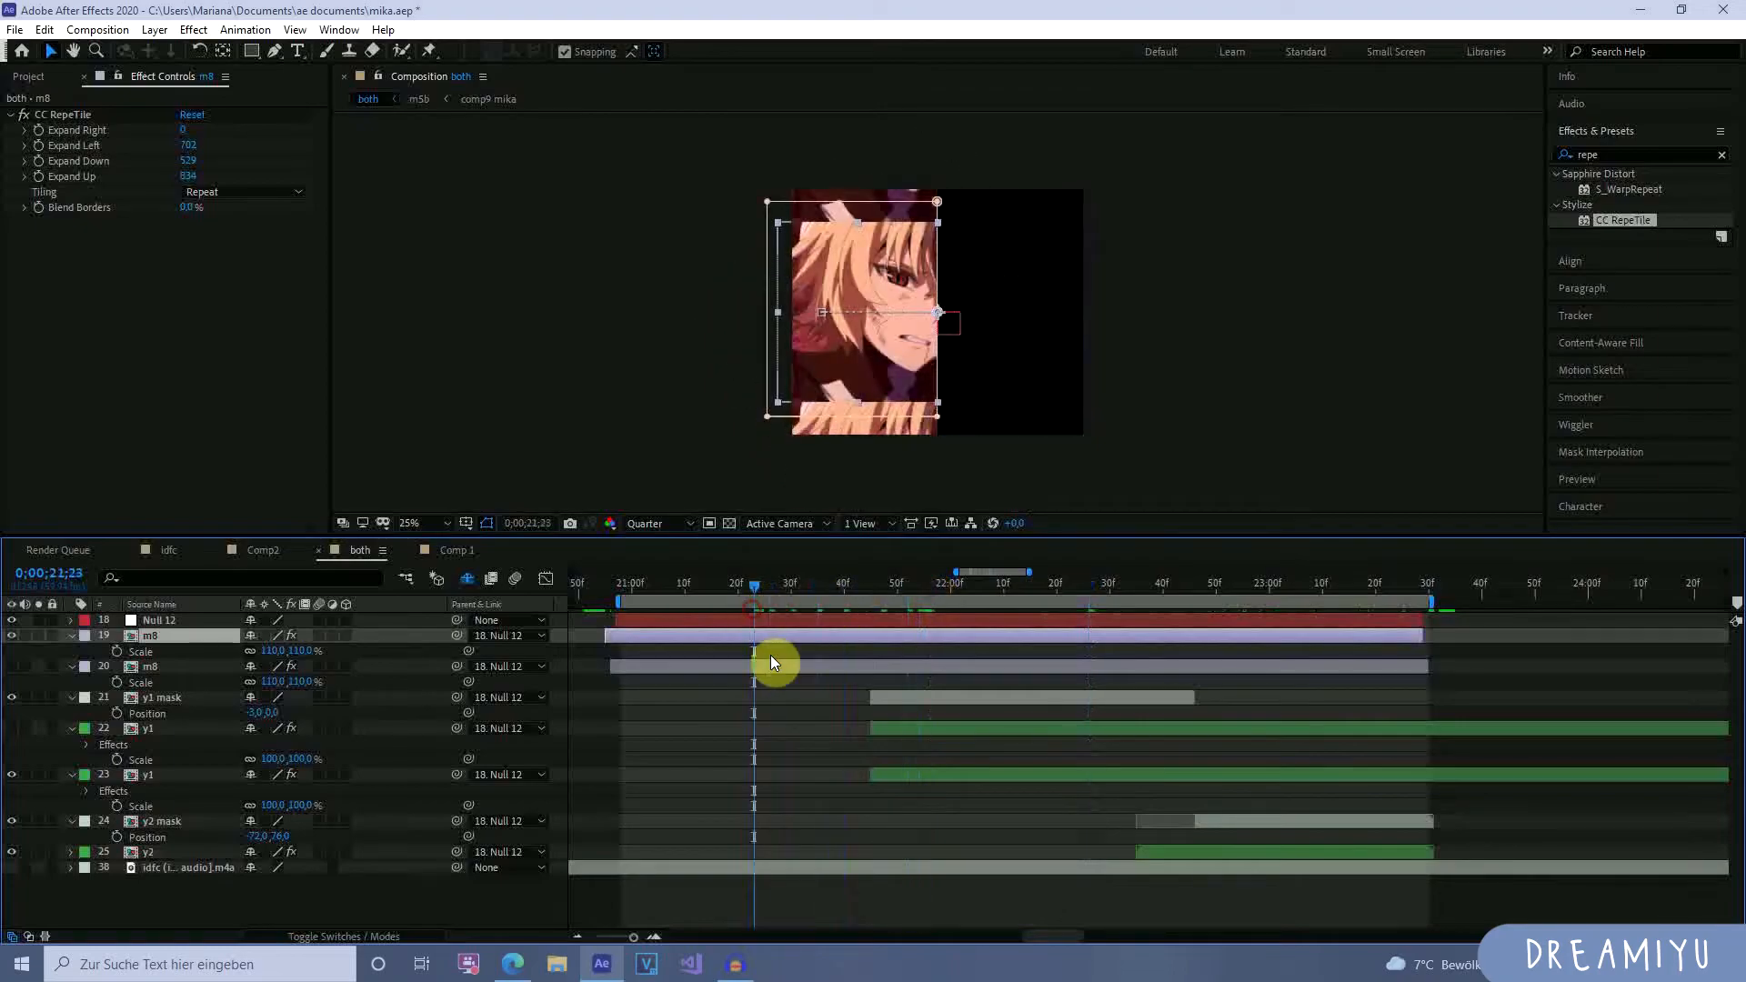
click(60, 114)
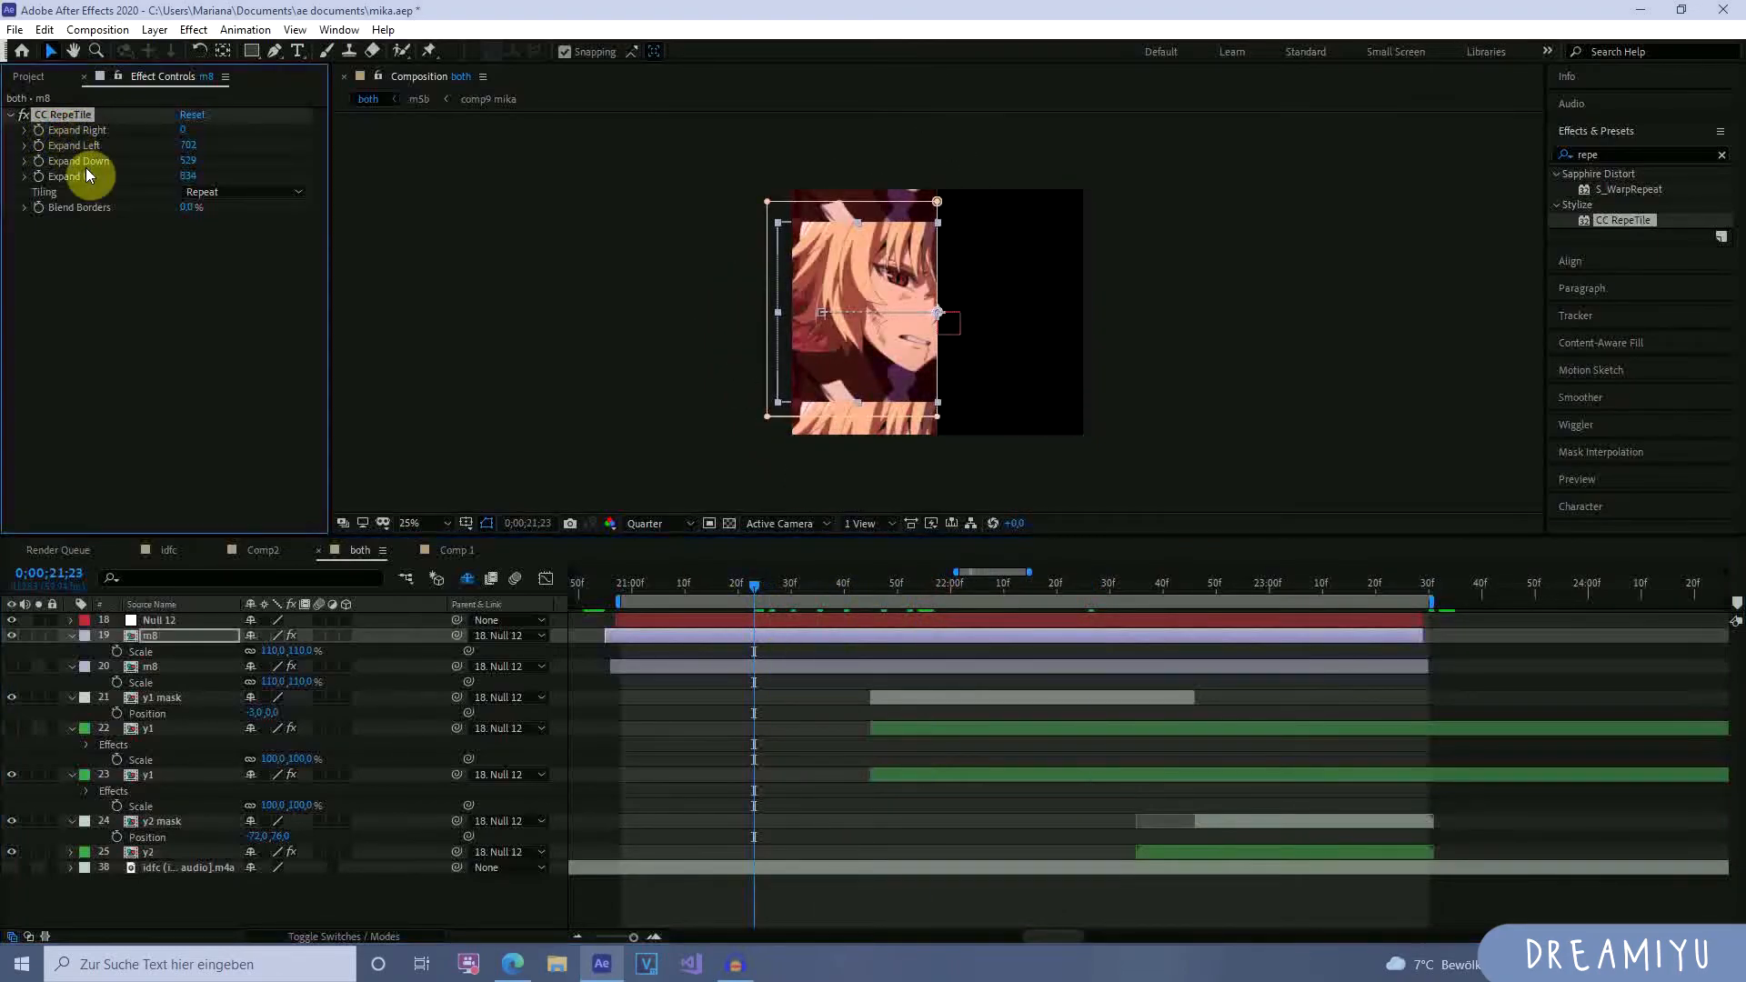
click(954, 588)
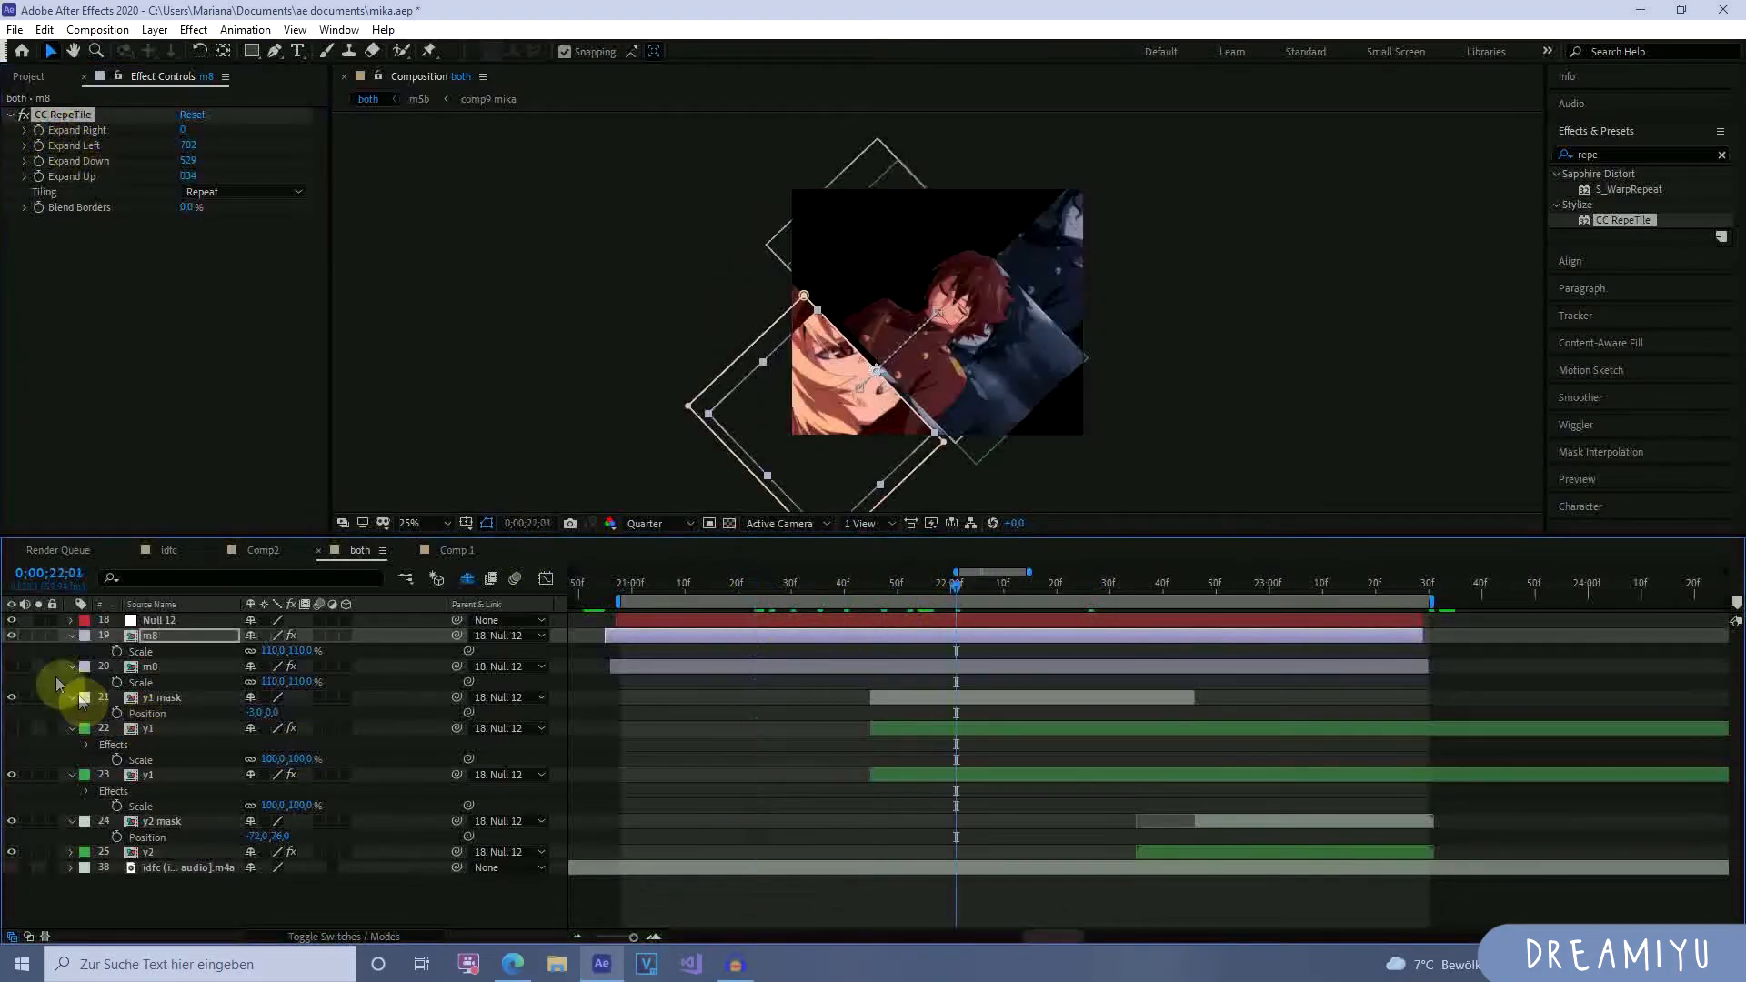
click(12, 636)
Isolate the y1 layer at number 22 to paste the copied CC RepeTile effect onto it, and show all hidden layers again.
click(163, 698)
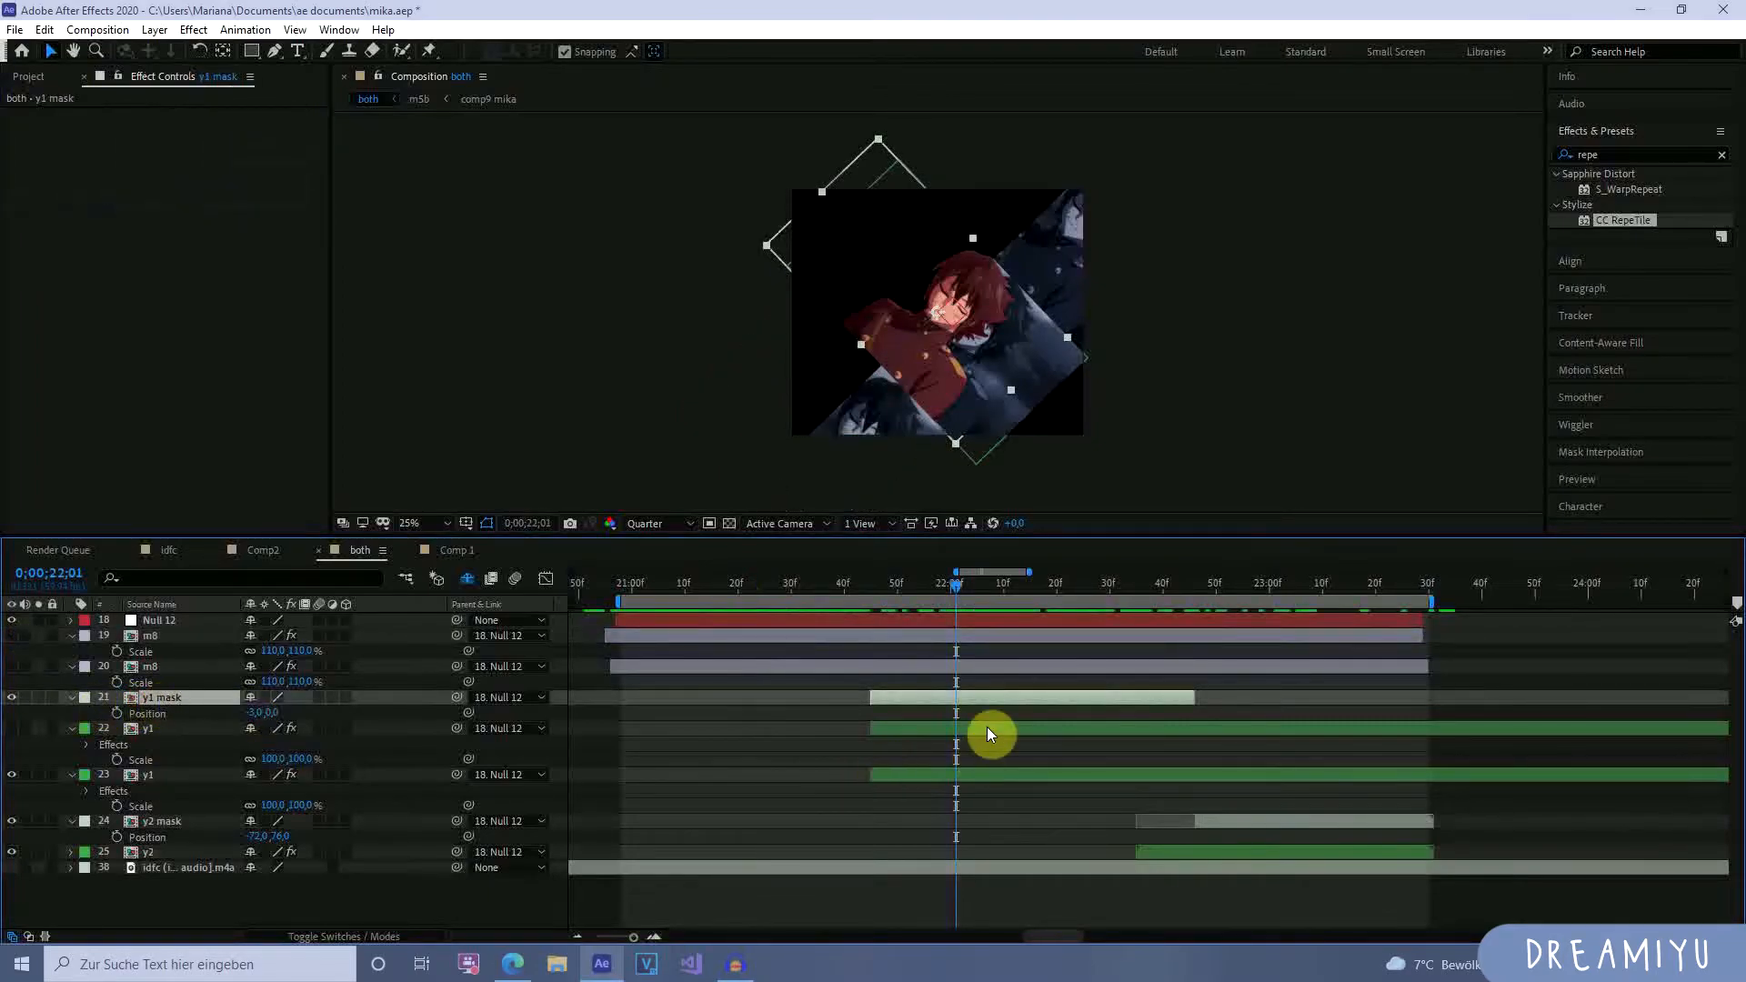
click(160, 729)
click(11, 728)
click(12, 775)
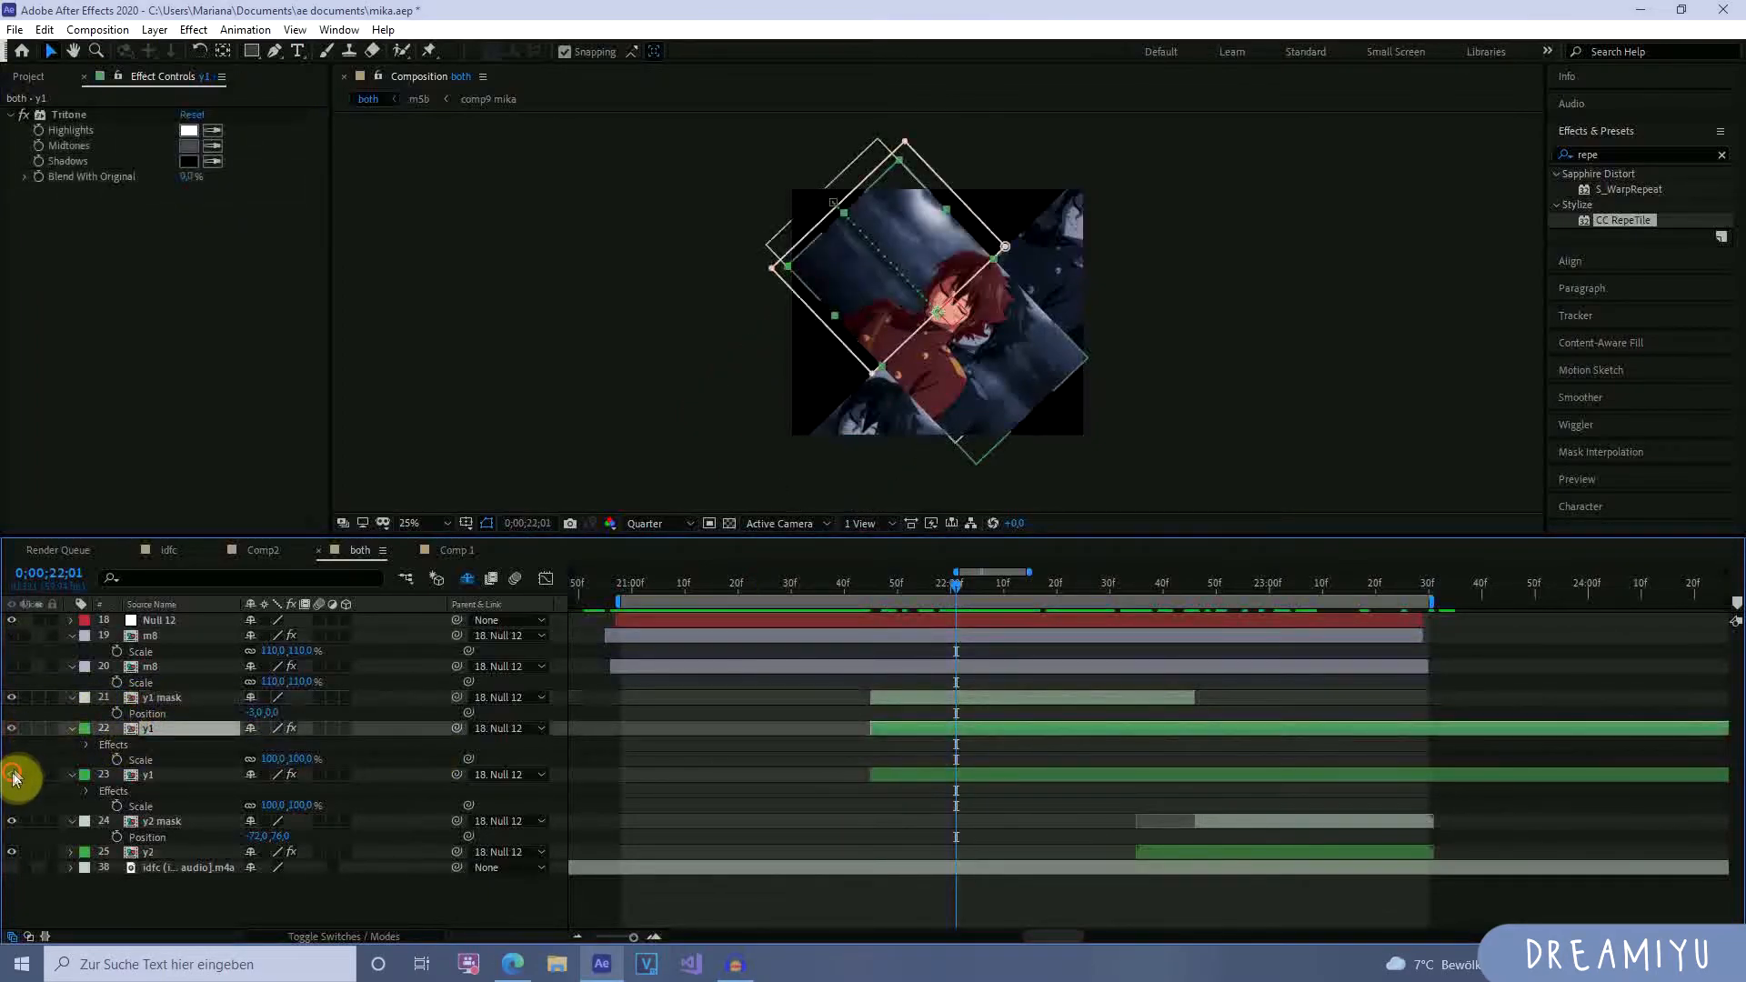
click(12, 698)
click(1061, 731)
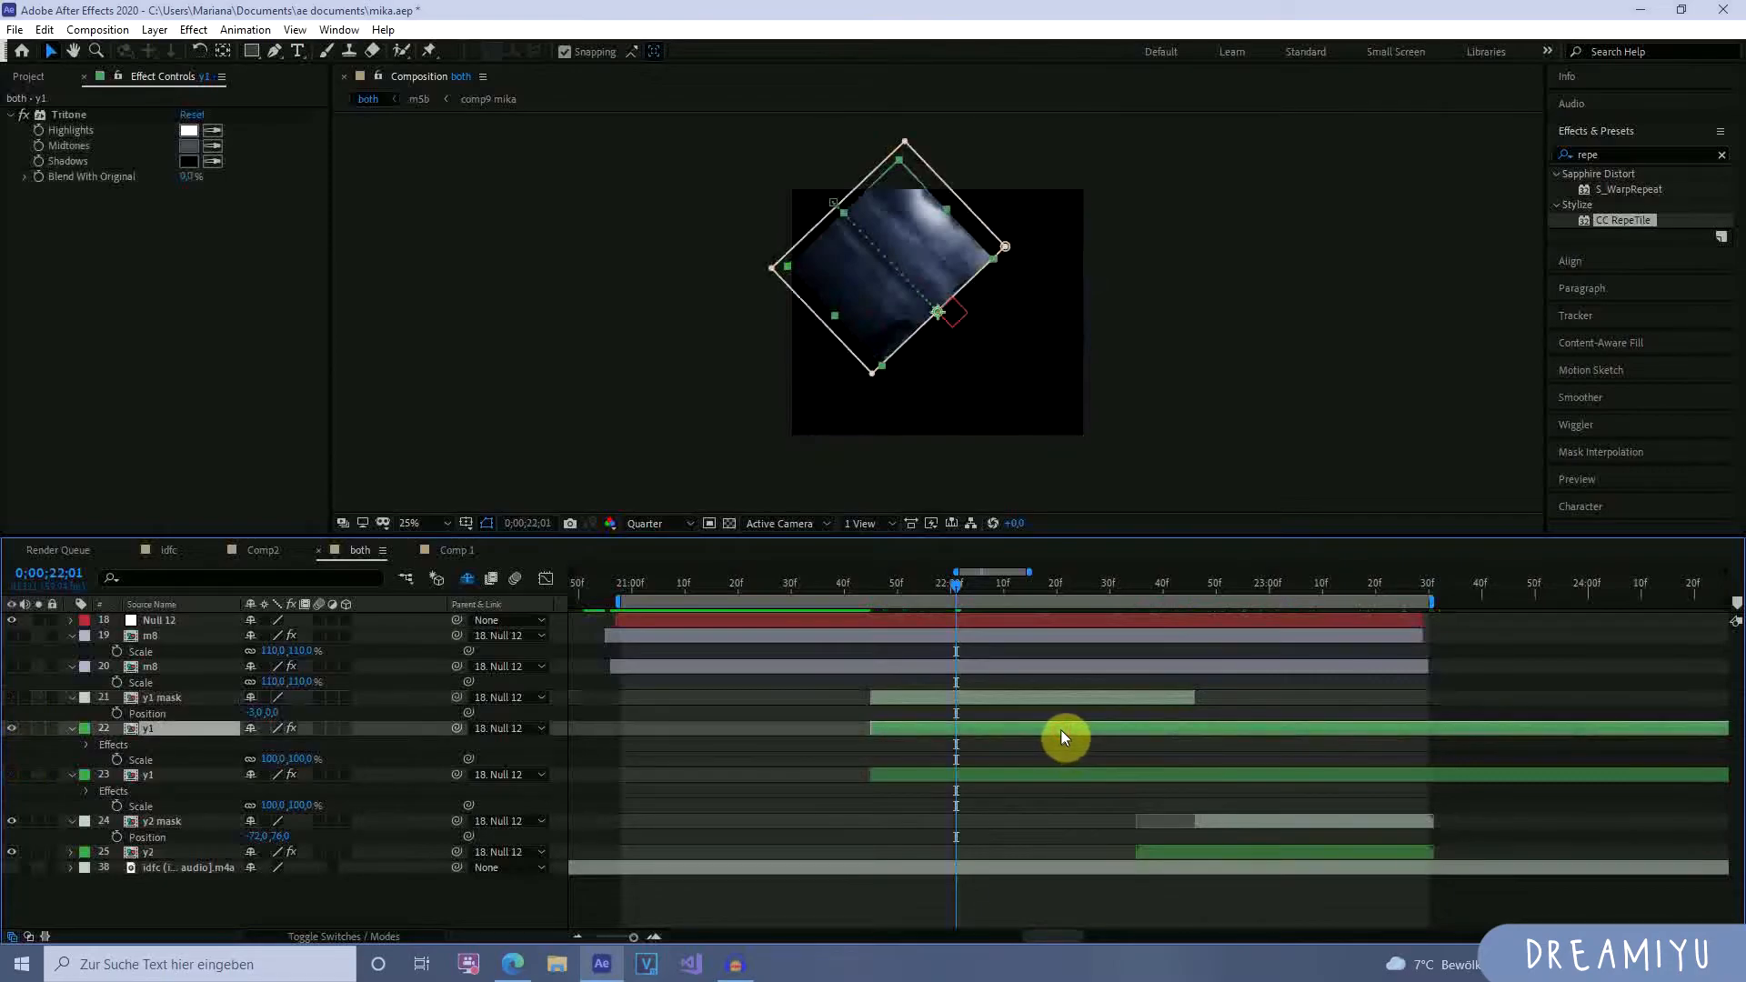
key(ctrl+v)
click(1046, 770)
drag(955, 583, 1095, 636)
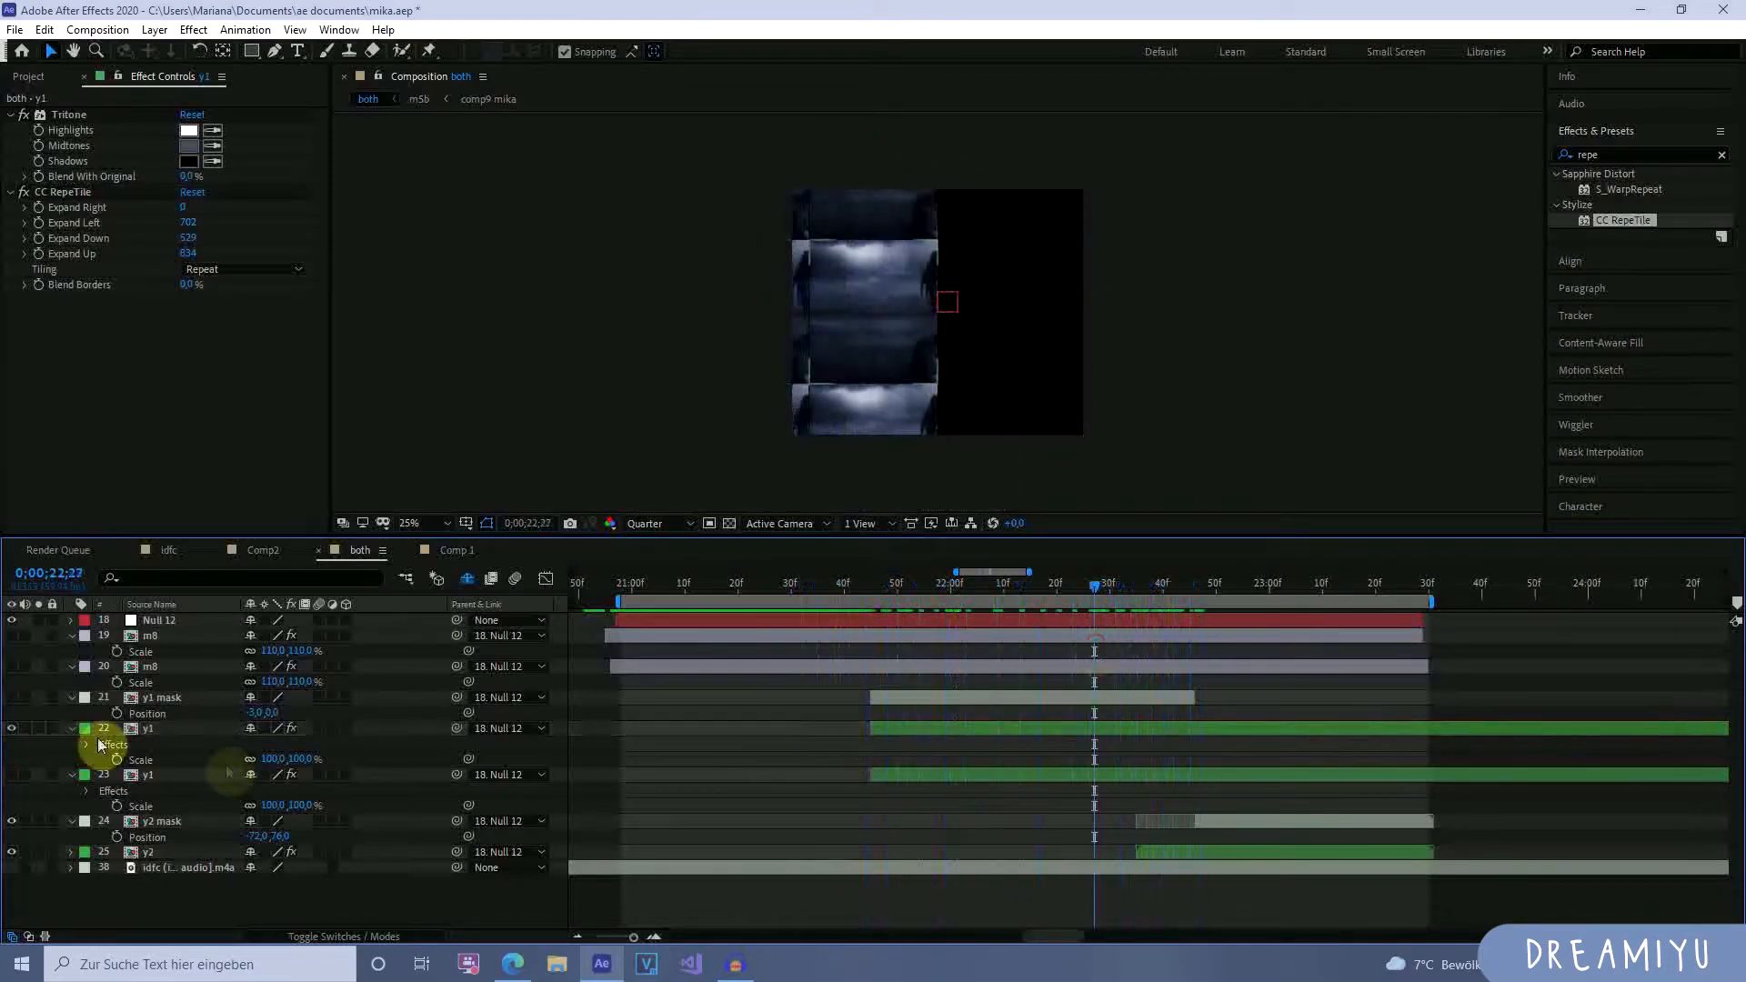
drag(18, 764, 12, 635)
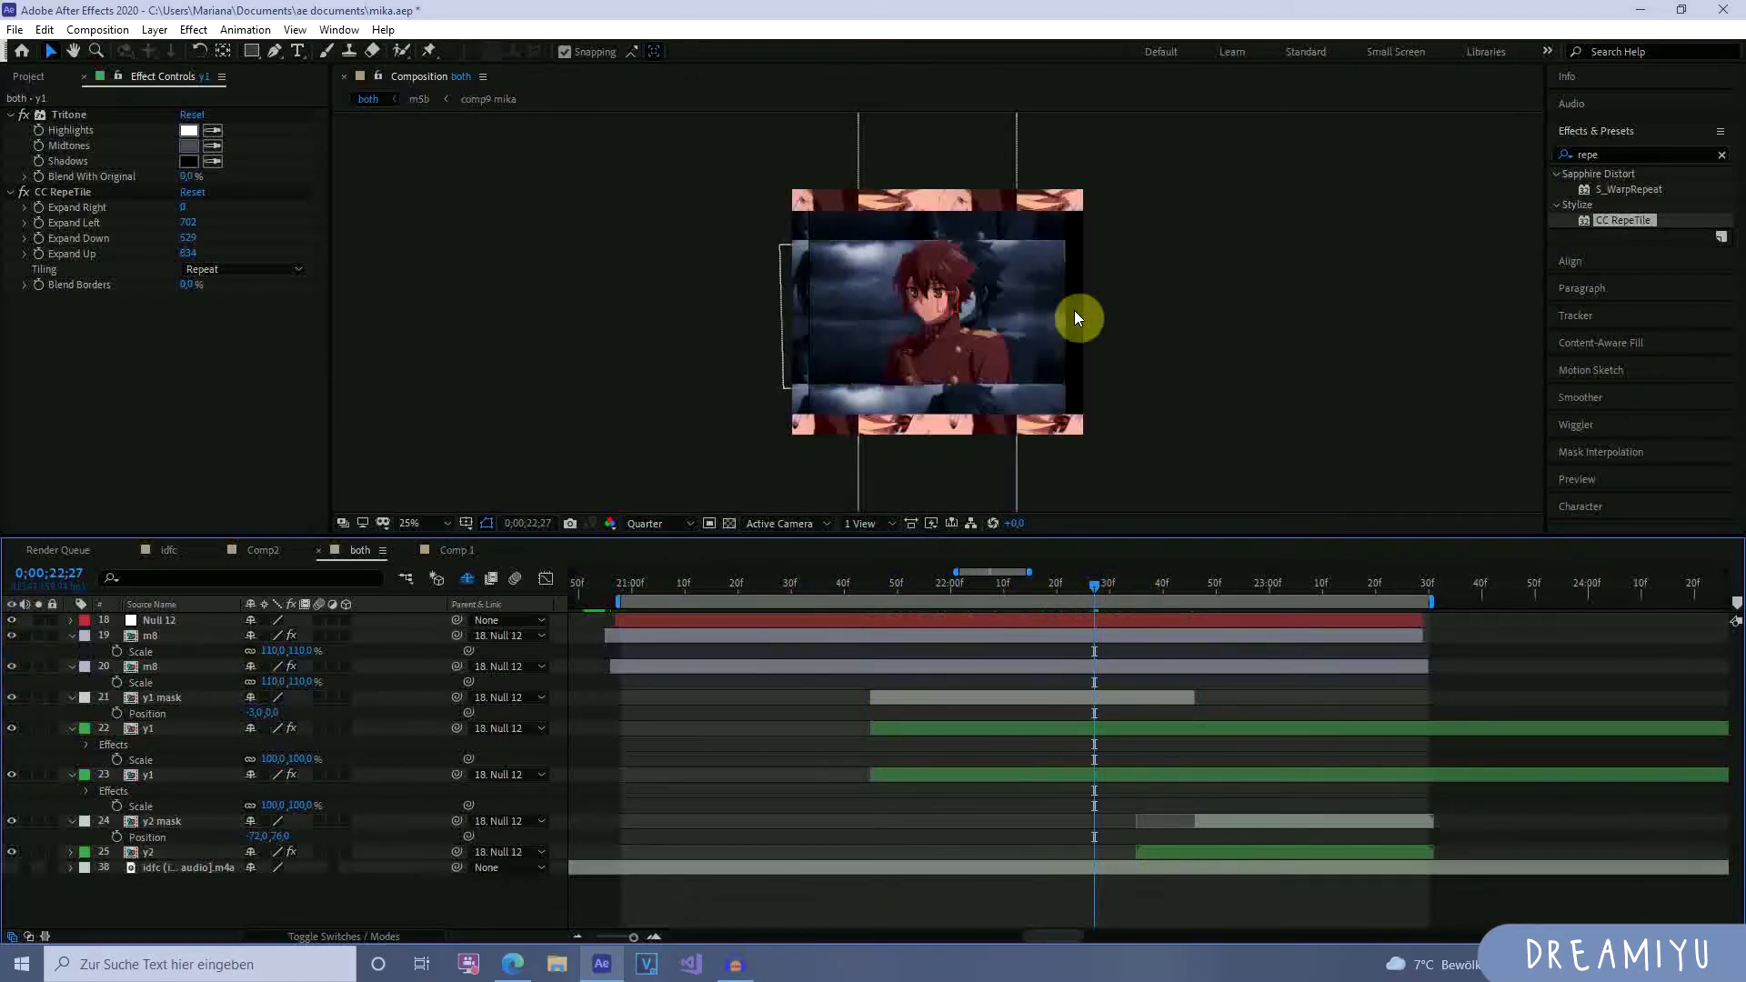
Set the Scale of both y1 layers to 172% and play back the transition.
click(1064, 725)
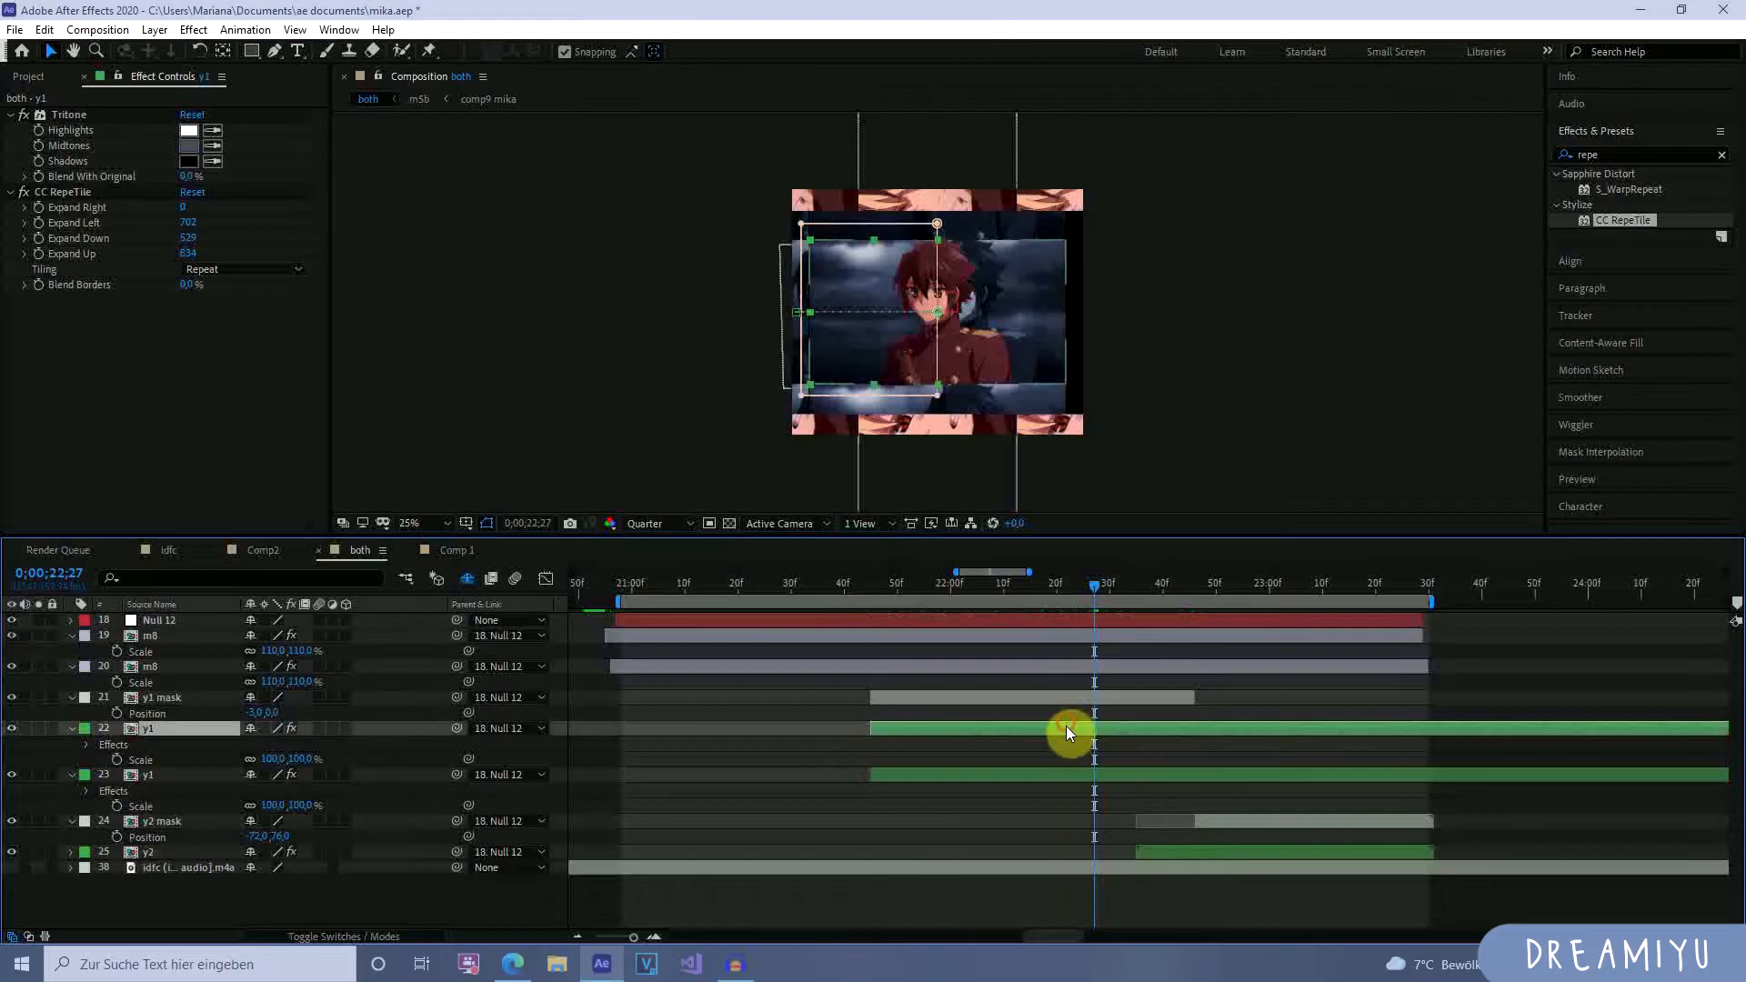
ctrl+click(1068, 777)
key(u)
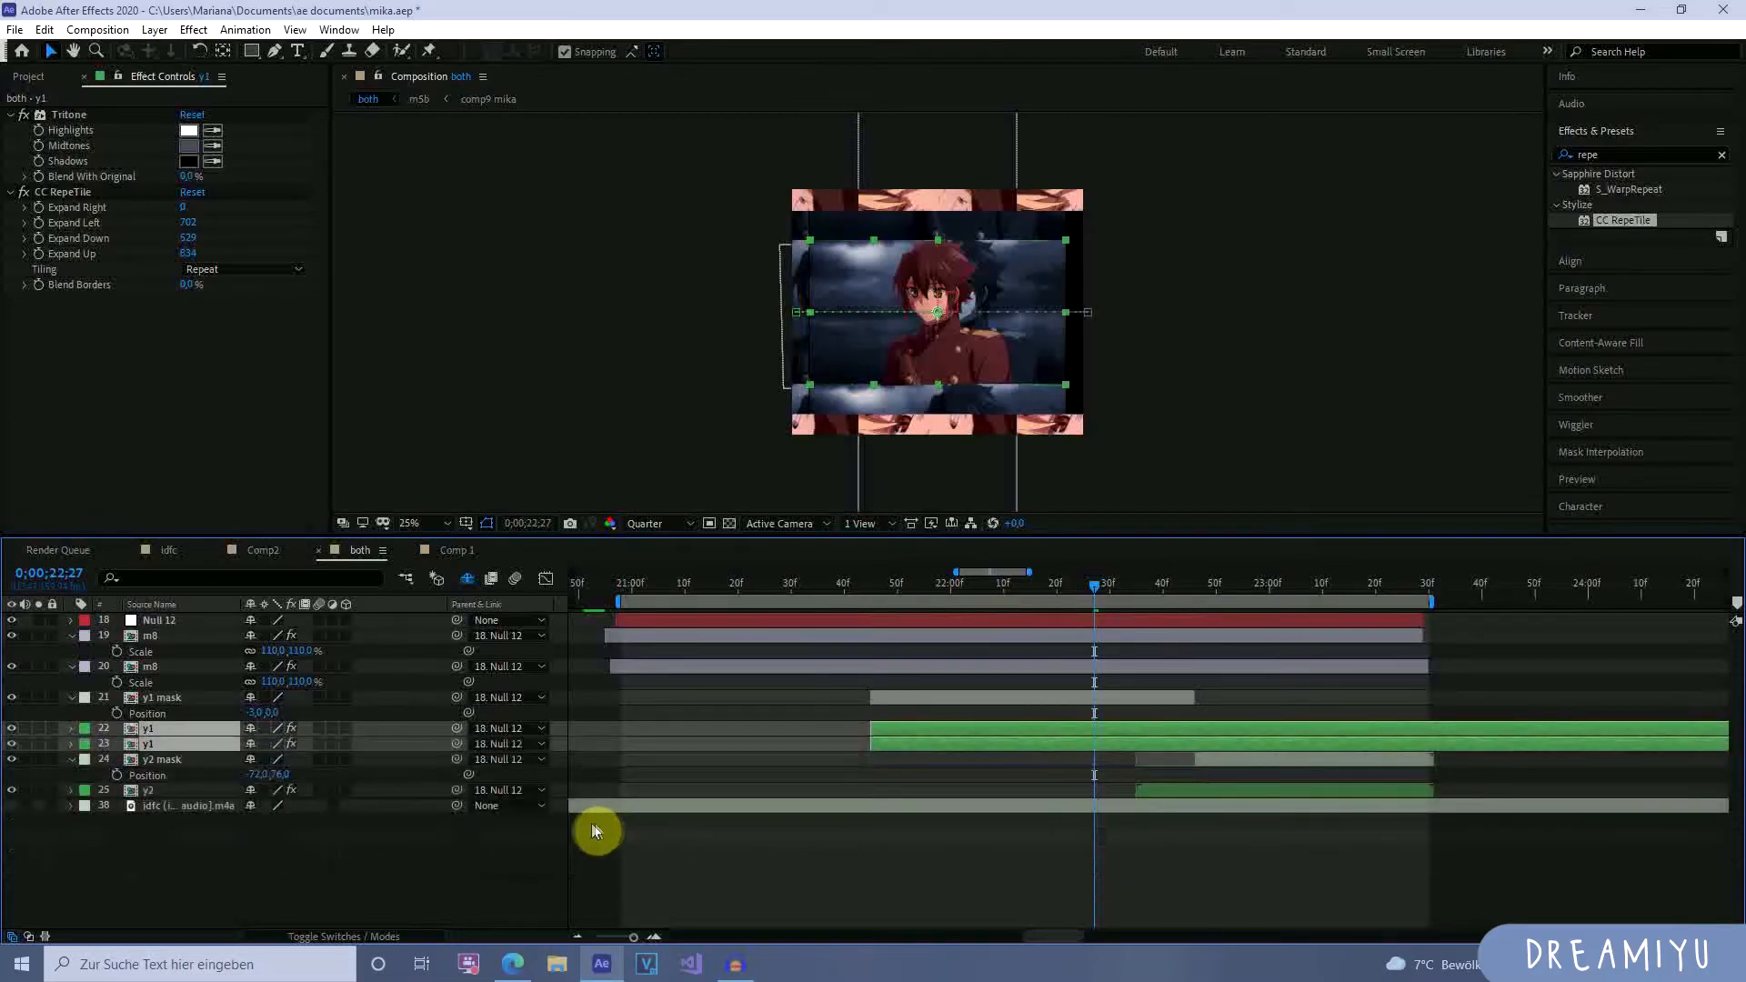
key(s)
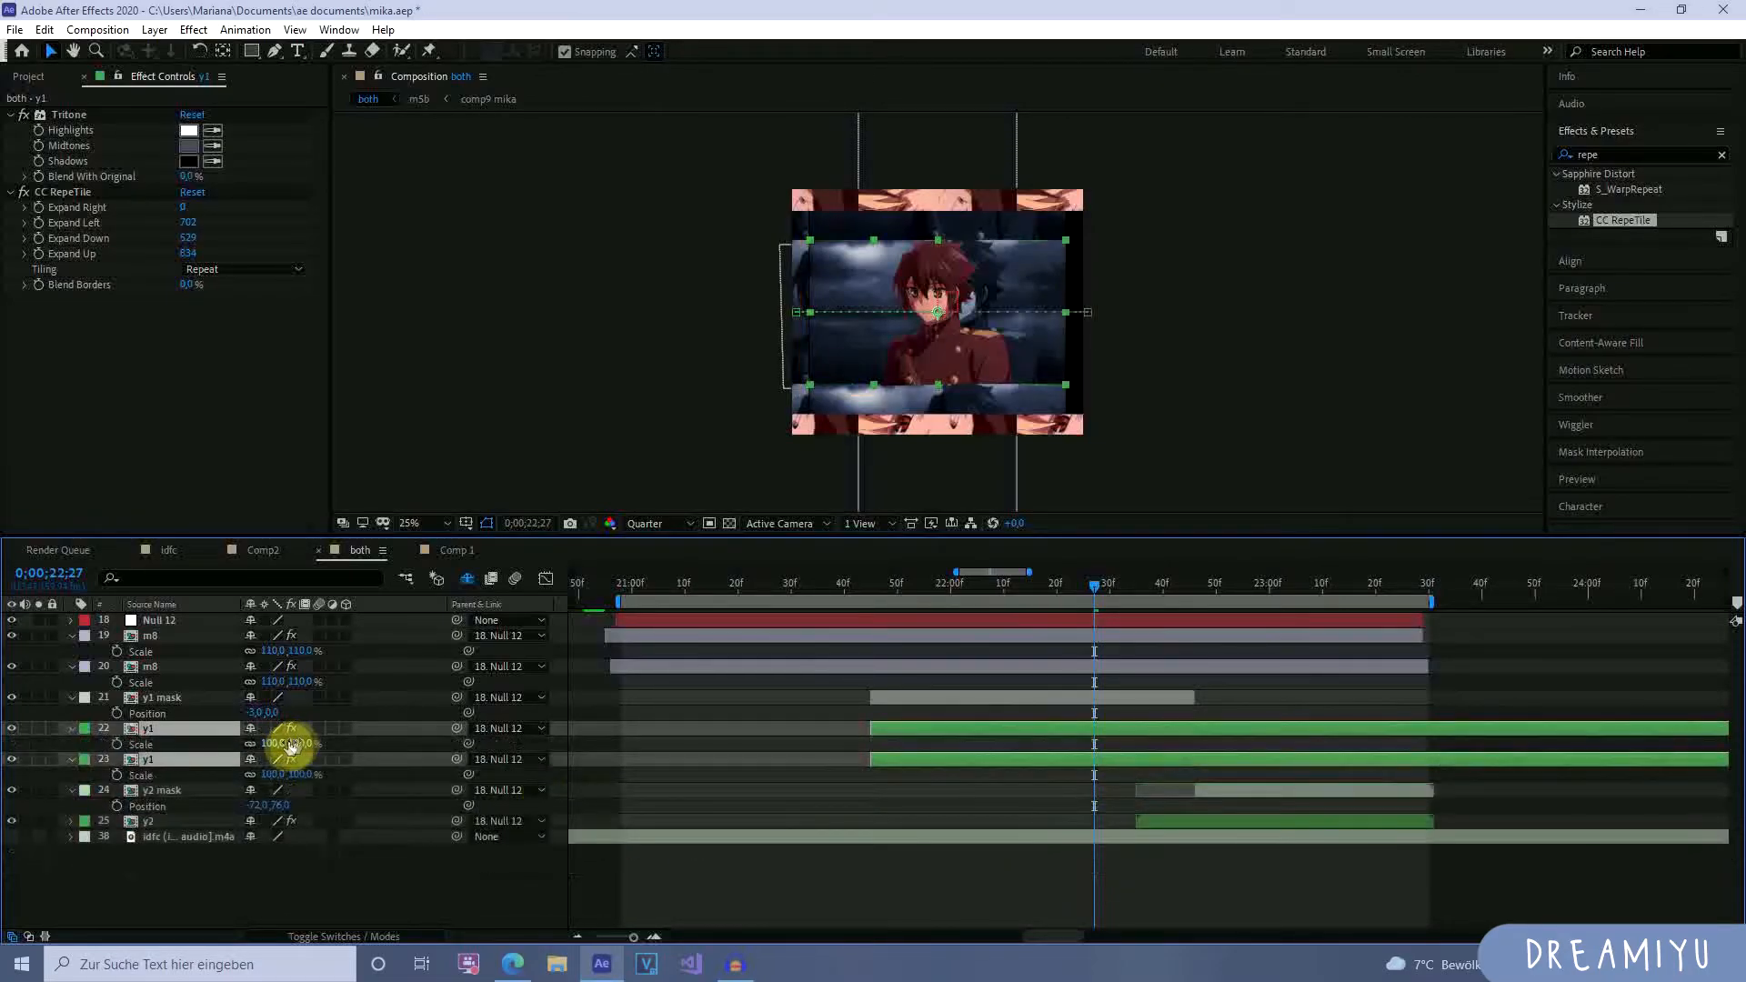
drag(273, 744, 343, 747)
click(1117, 827)
drag(1108, 590, 668, 744)
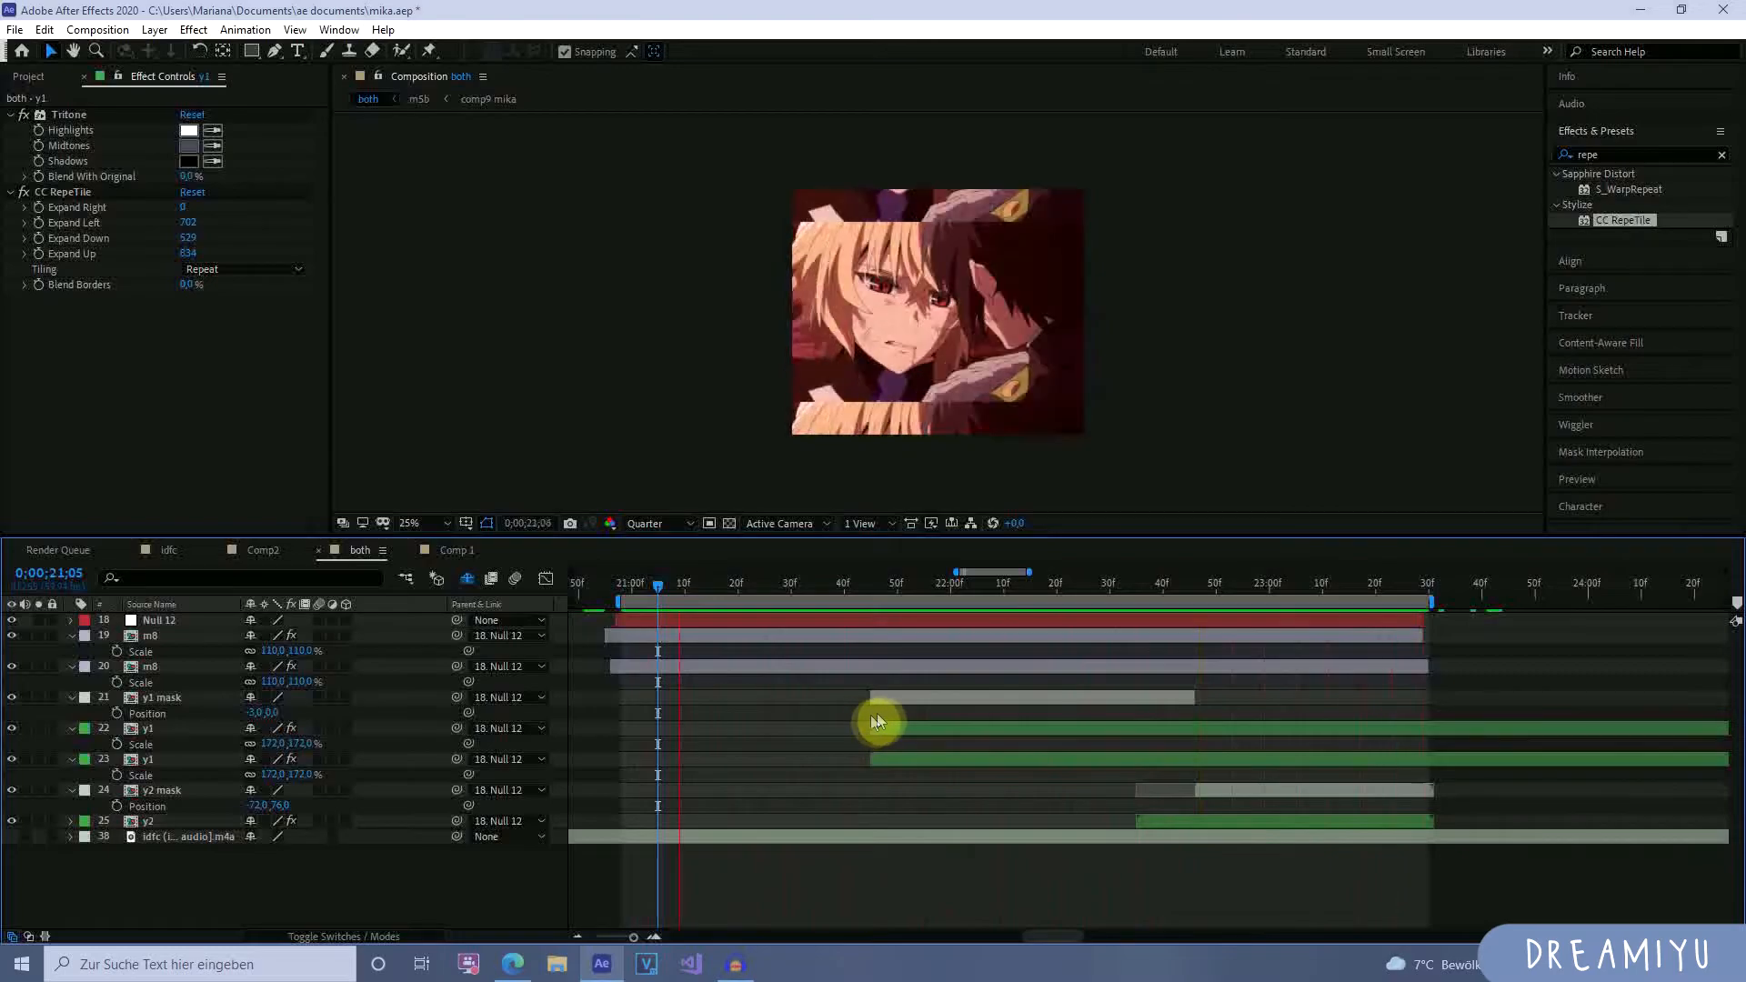
Move Null 12's -90° Rotation keyframe to about 0;00;22;55 and paste a copy of it at 0;00;22;18.
click(1001, 621)
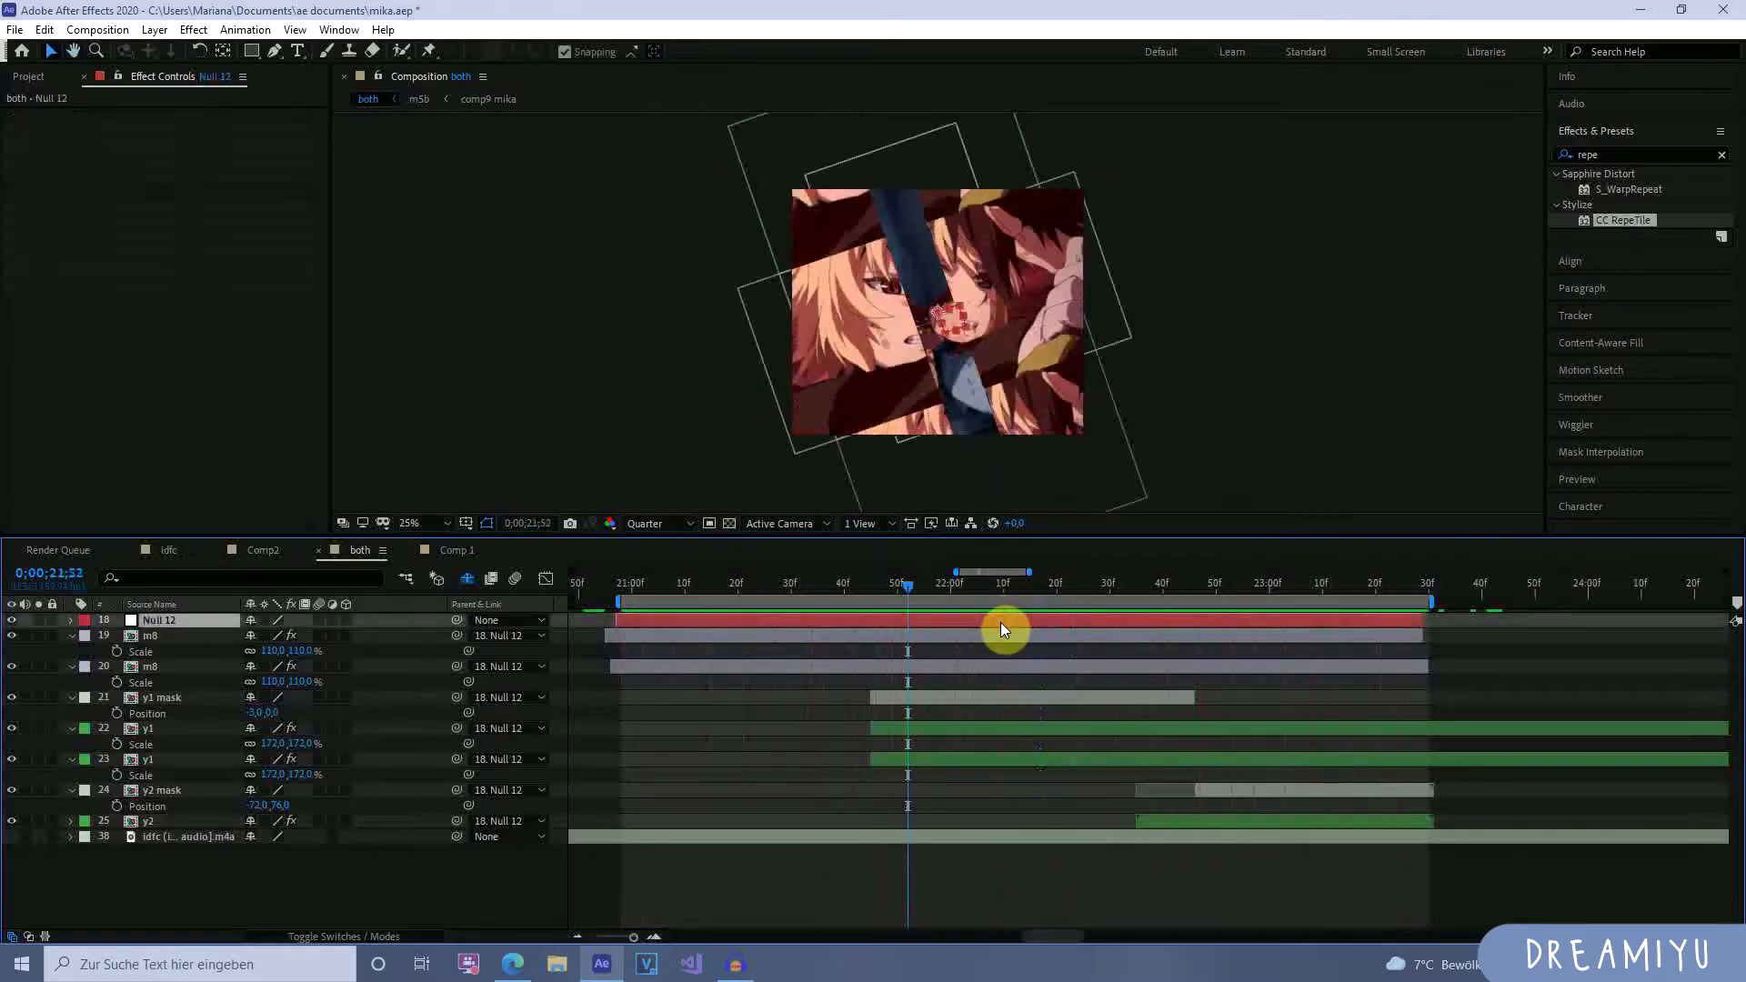
key(r)
drag(910, 585, 1046, 622)
click(1045, 637)
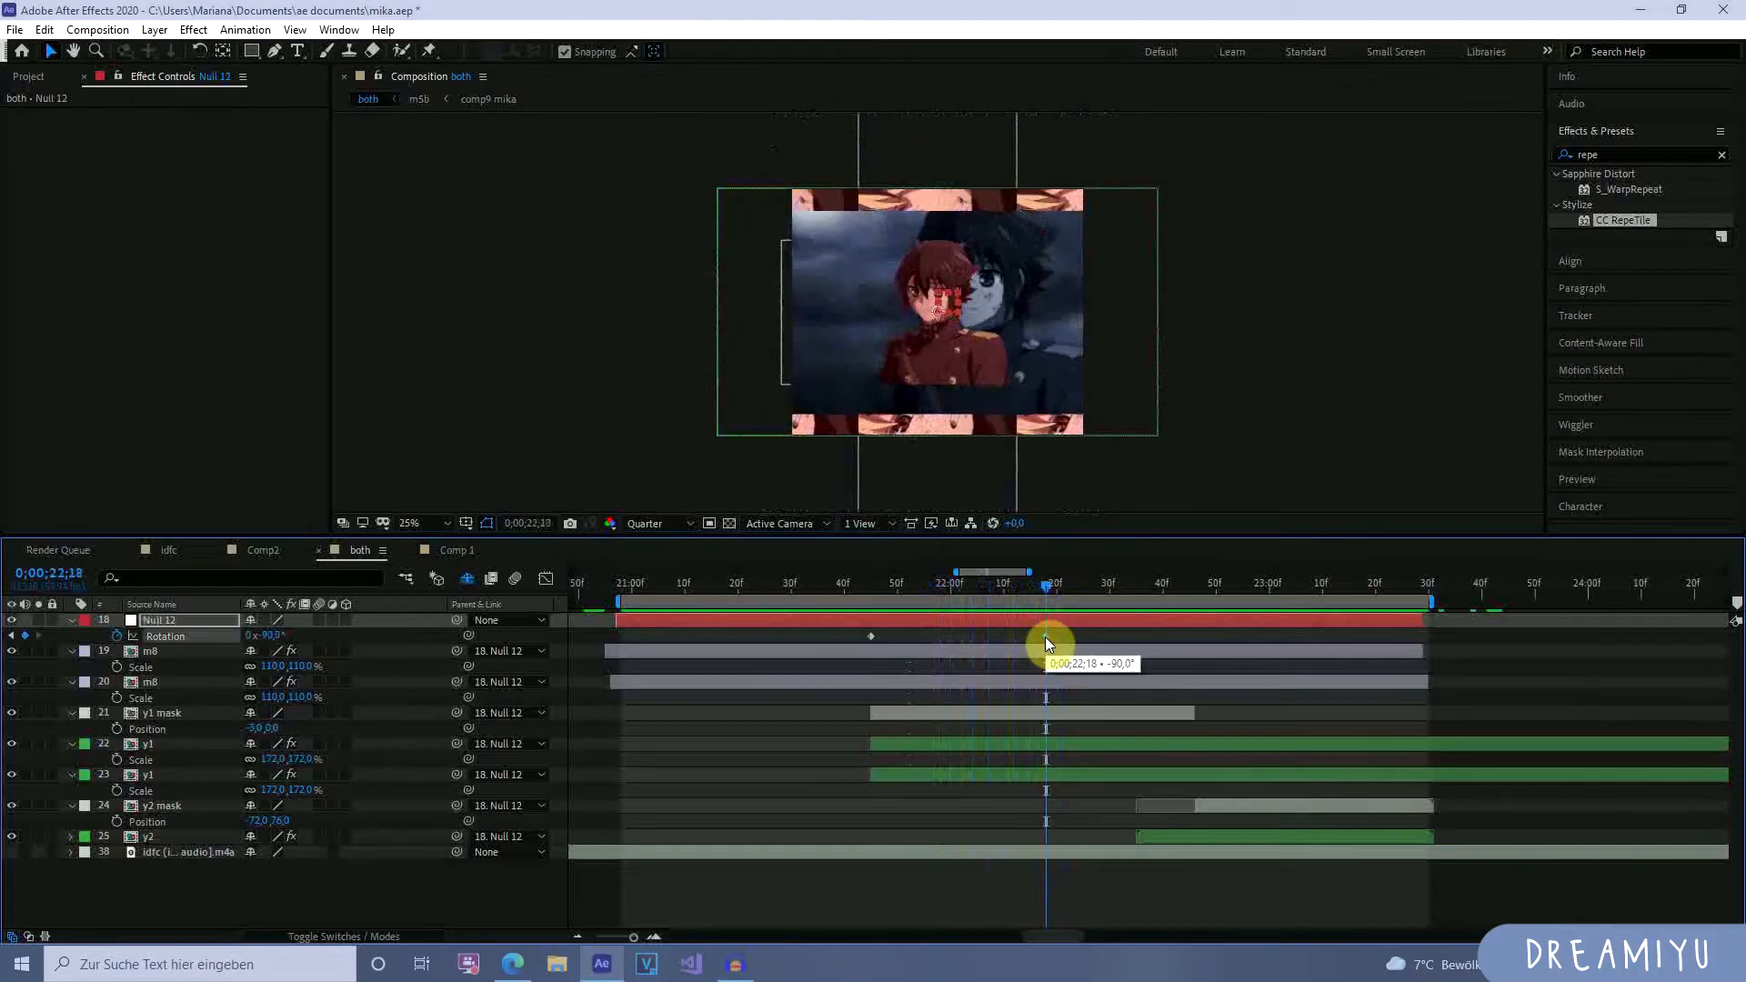
drag(1046, 588, 1293, 691)
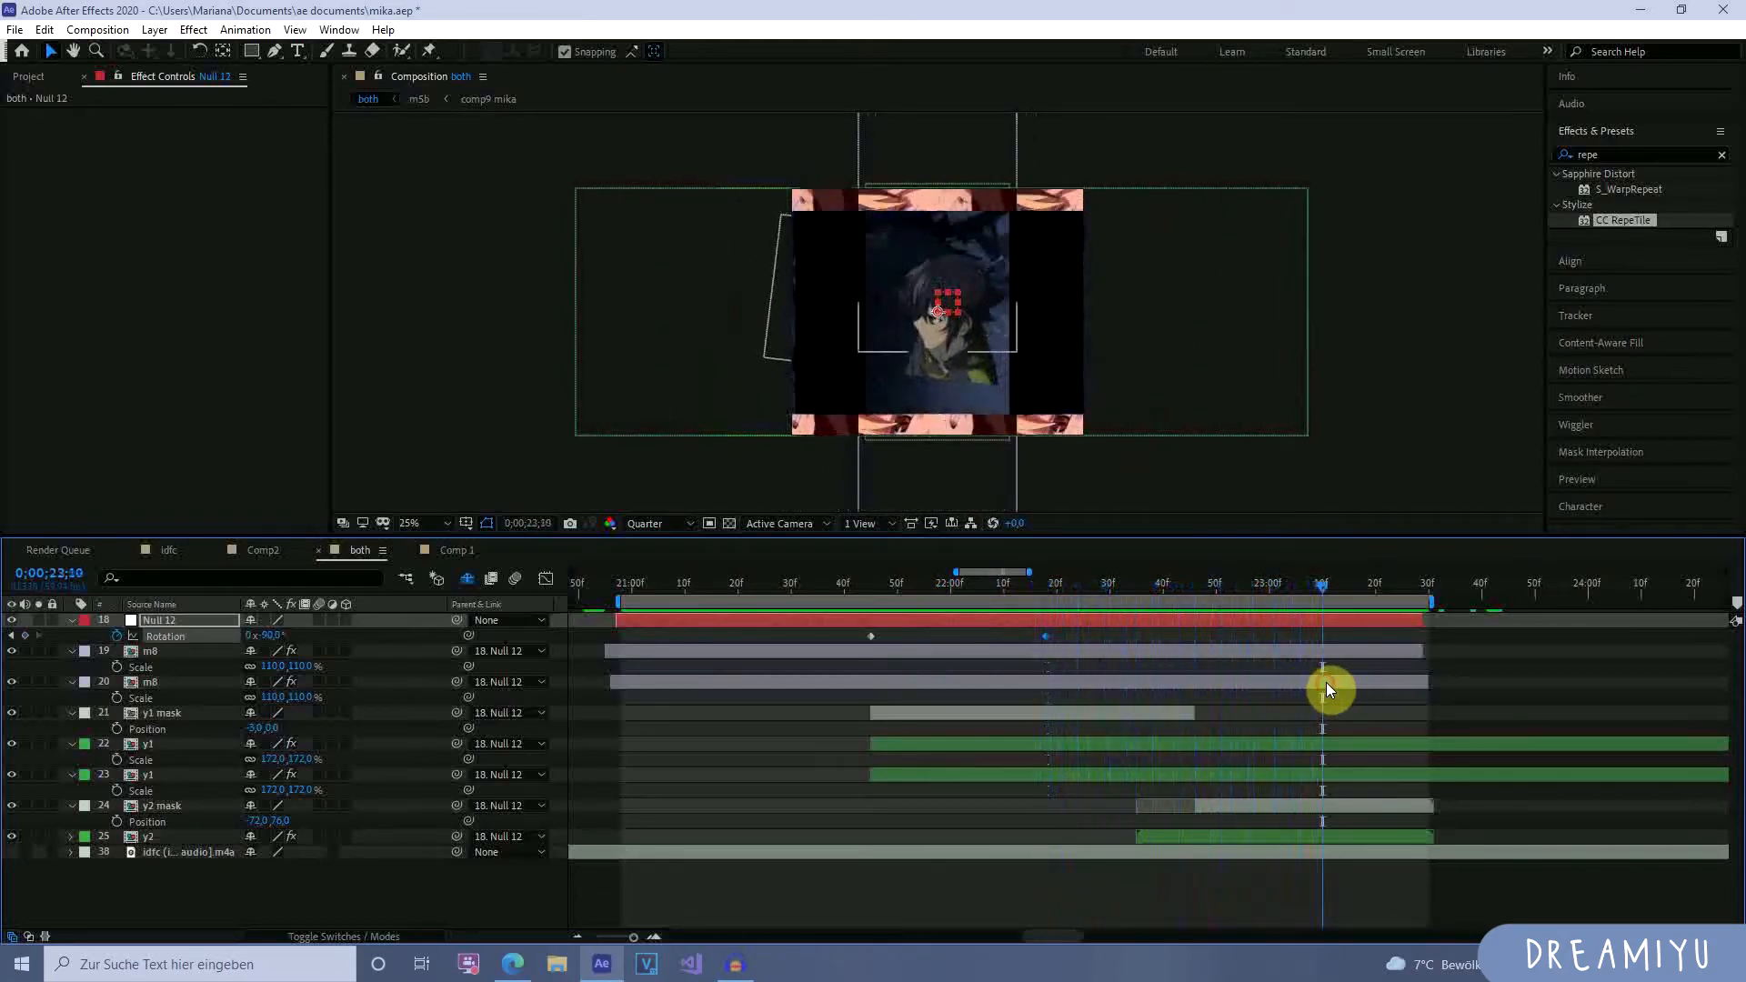
drag(1267, 597, 1243, 637)
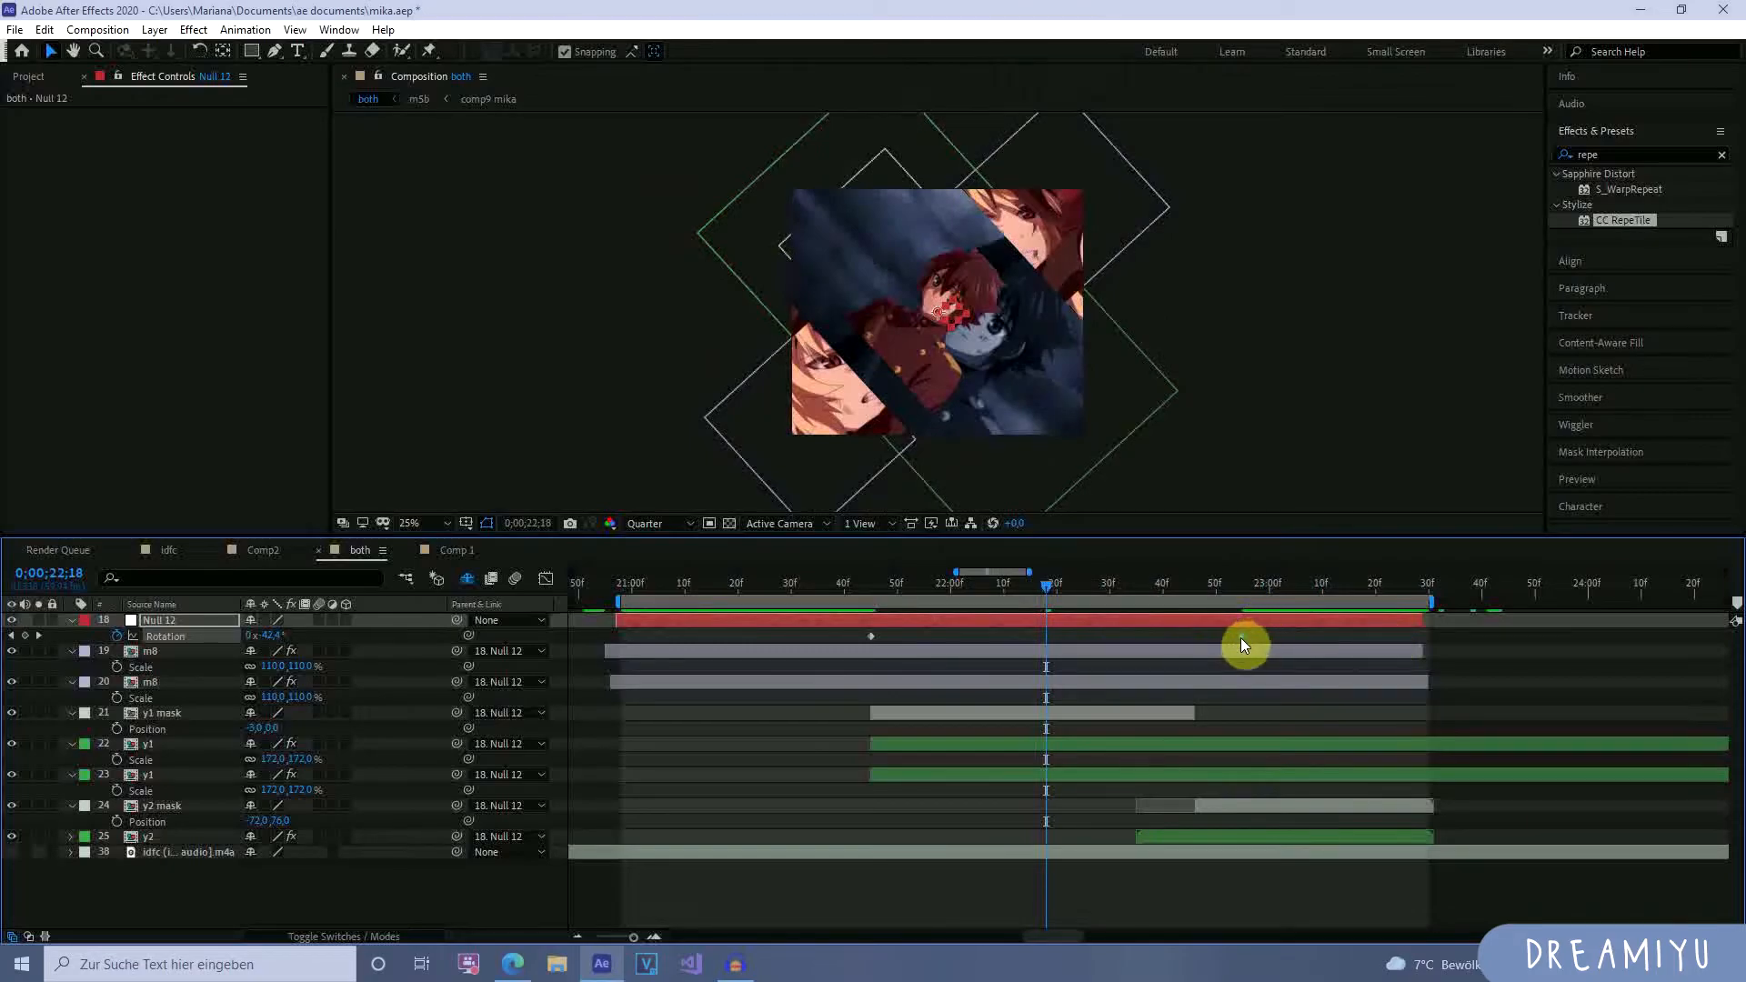
mouse_move(1243, 639)
key(ctrl+c)
key(ctrl+v)
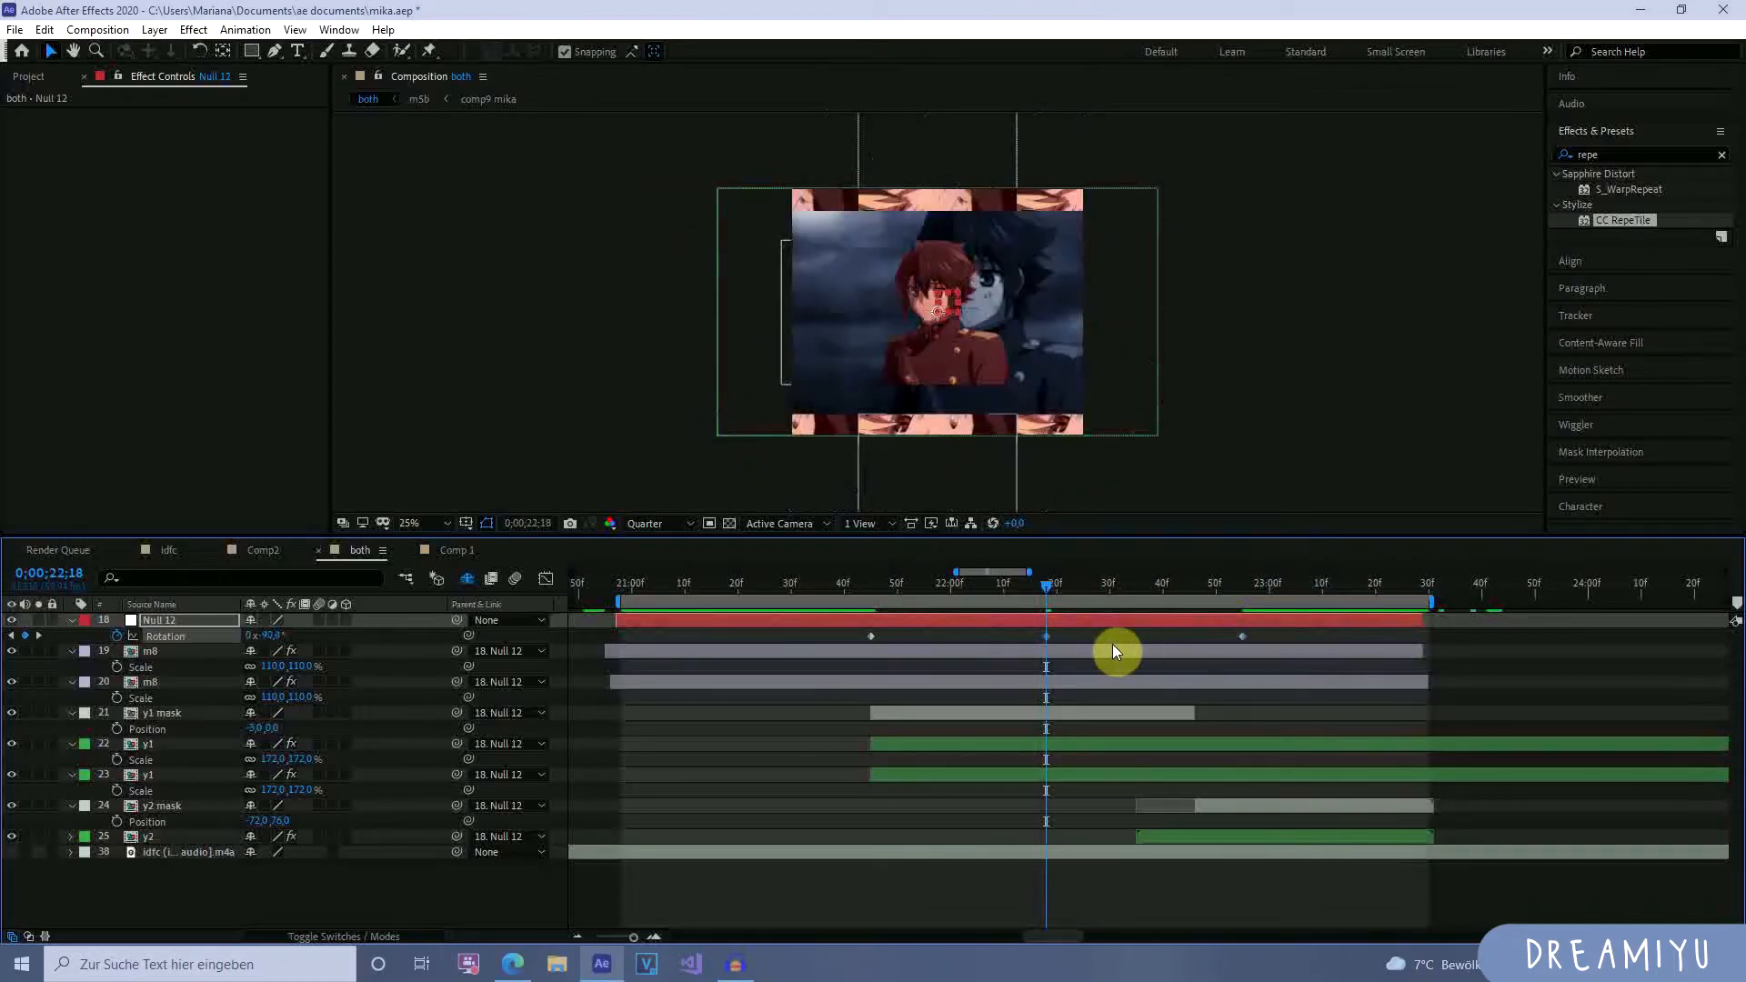
Set Null 12's Rotation at 0;00;22;18 to -107° and apply Easy Ease to all three of its Rotation keyframes.
mouse_move(264, 636)
mouse_down()
mouse_move(293, 638)
mouse_move(261, 634)
mouse_up()
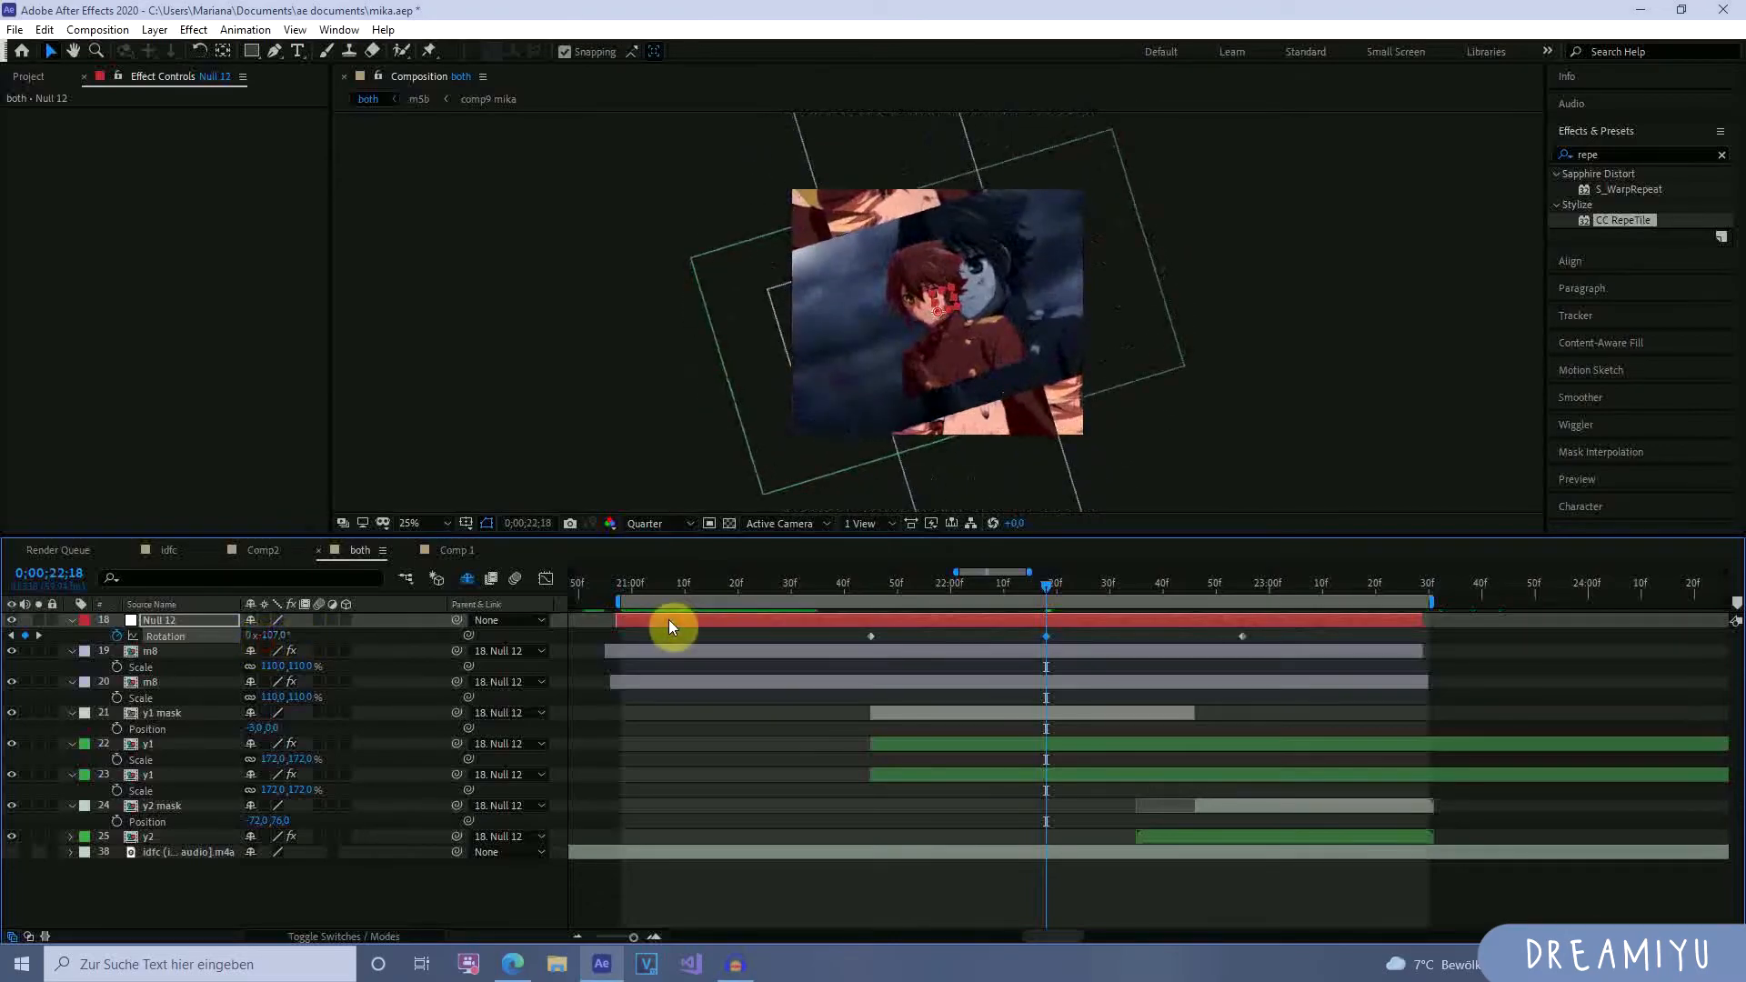
drag(1051, 577, 1094, 675)
drag(1235, 647, 1389, 882)
click(546, 578)
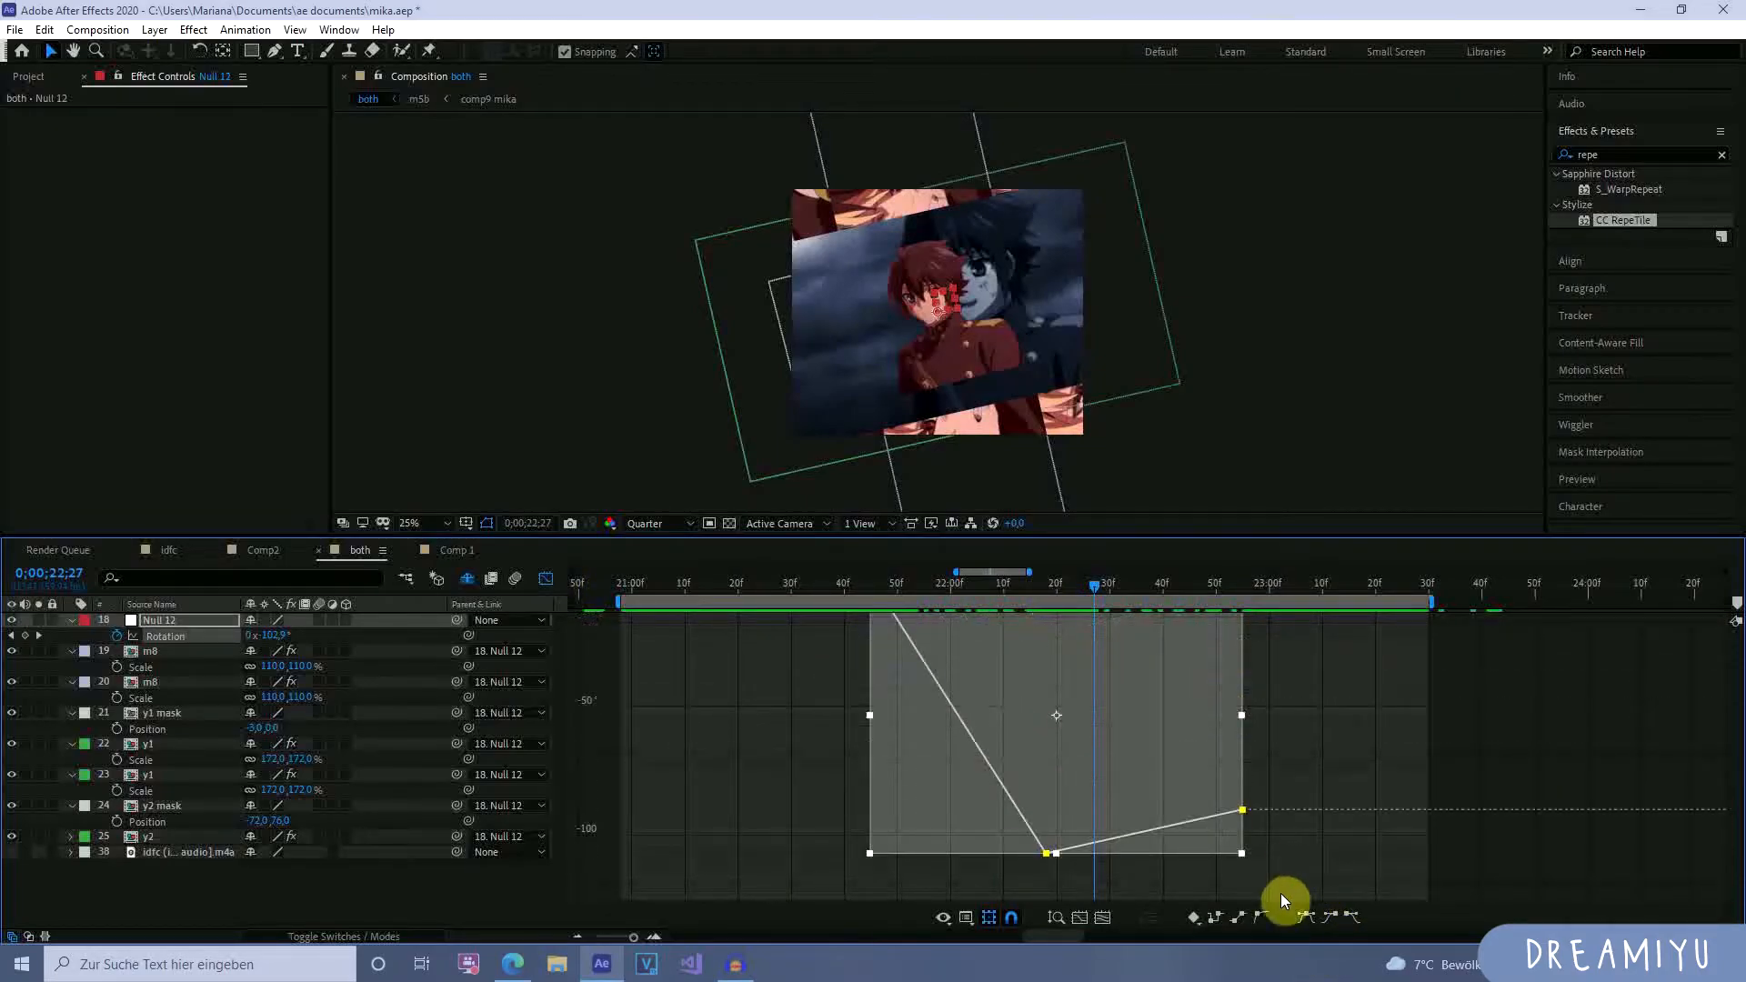
click(1306, 914)
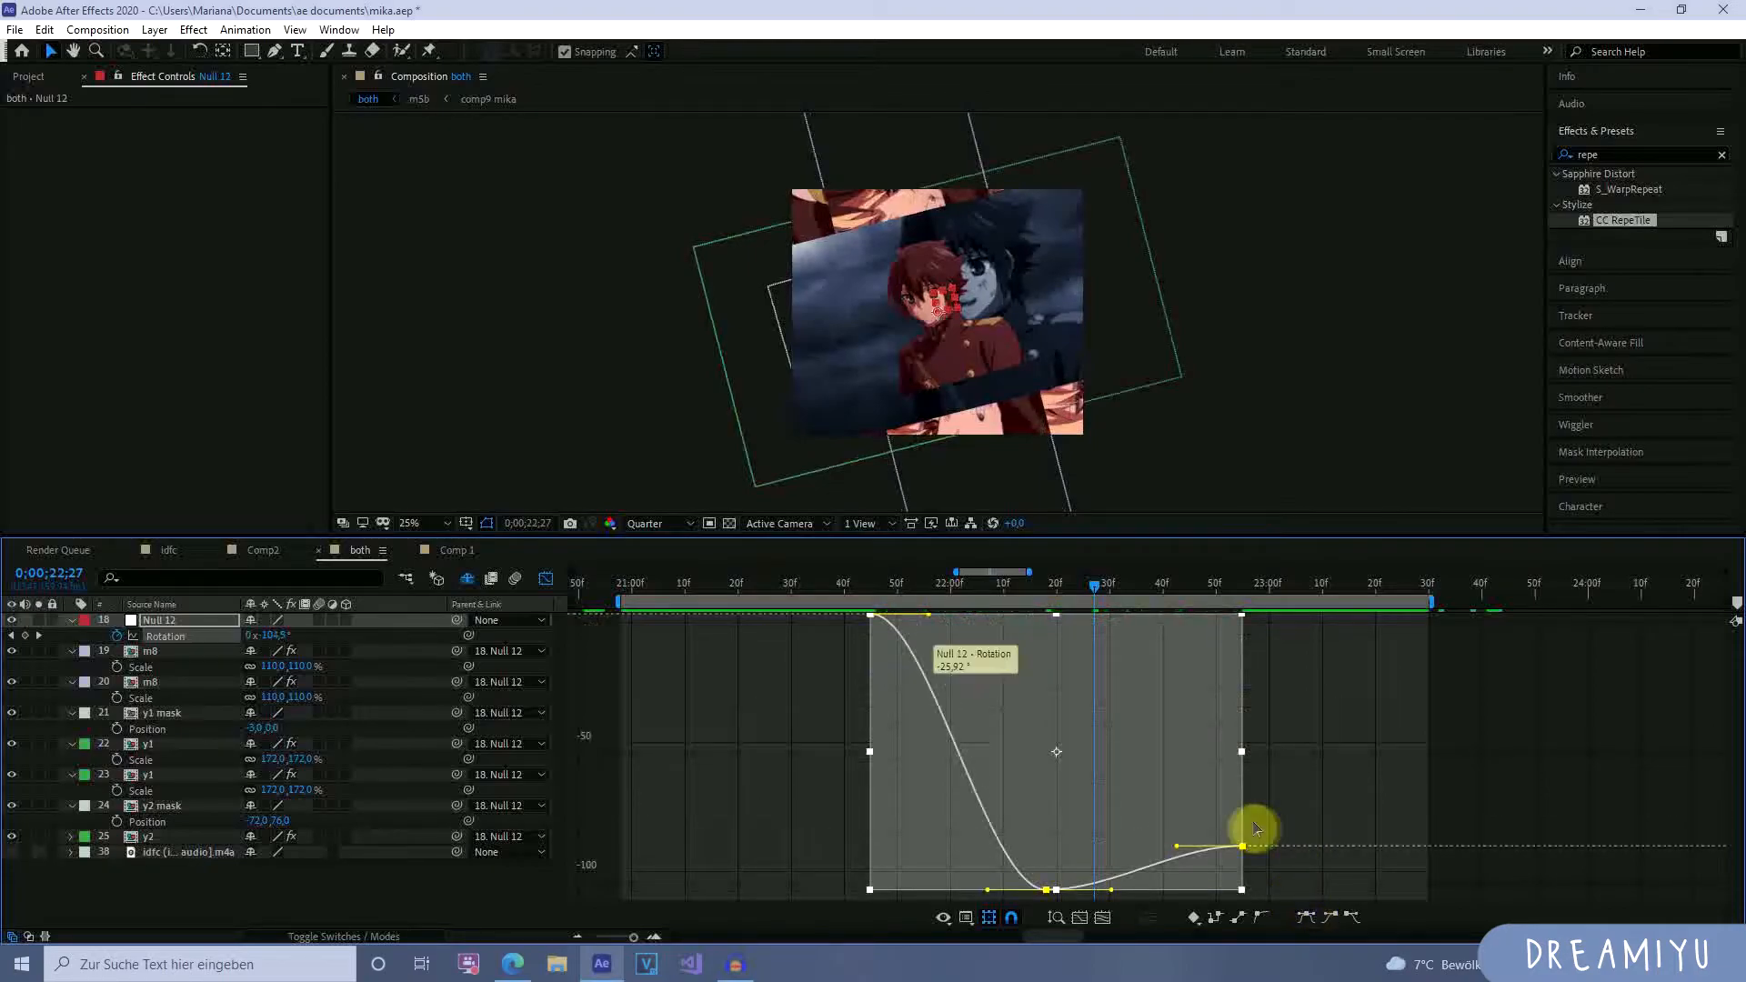
click(802, 728)
drag(996, 582, 965, 637)
click(546, 579)
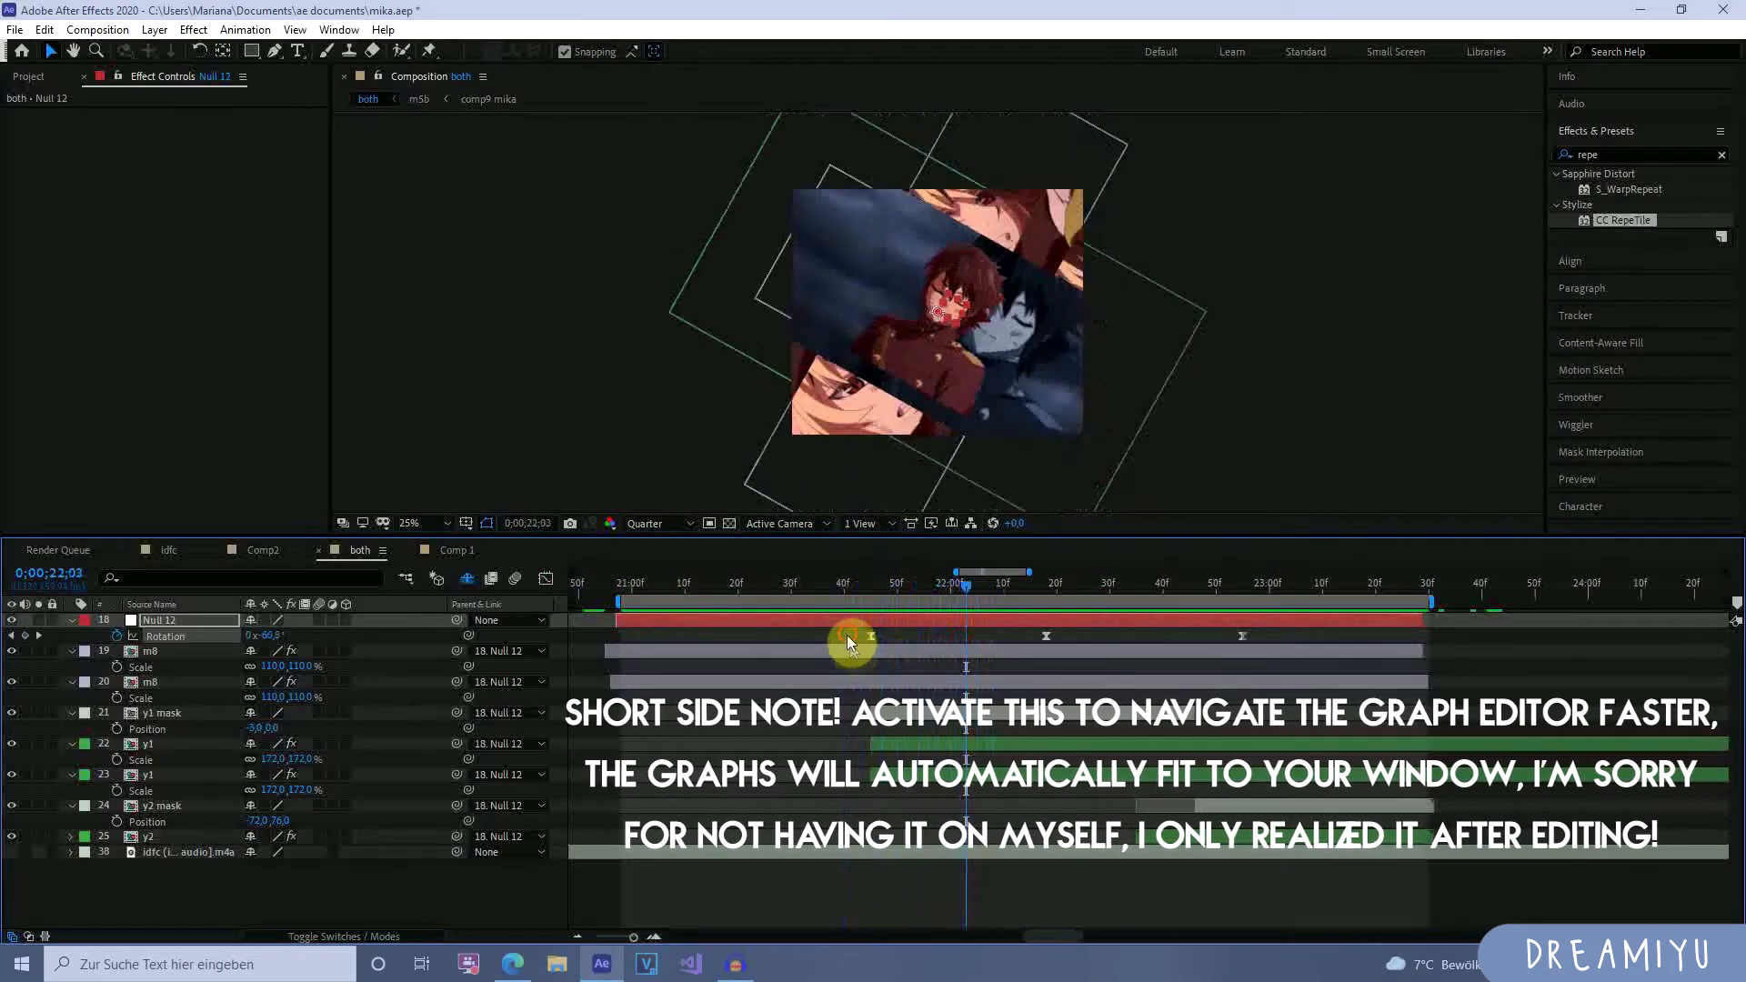
Steepen the drop between the first two Rotation keyframes by lengthening their facing graph handles, and play back the result.
click(547, 580)
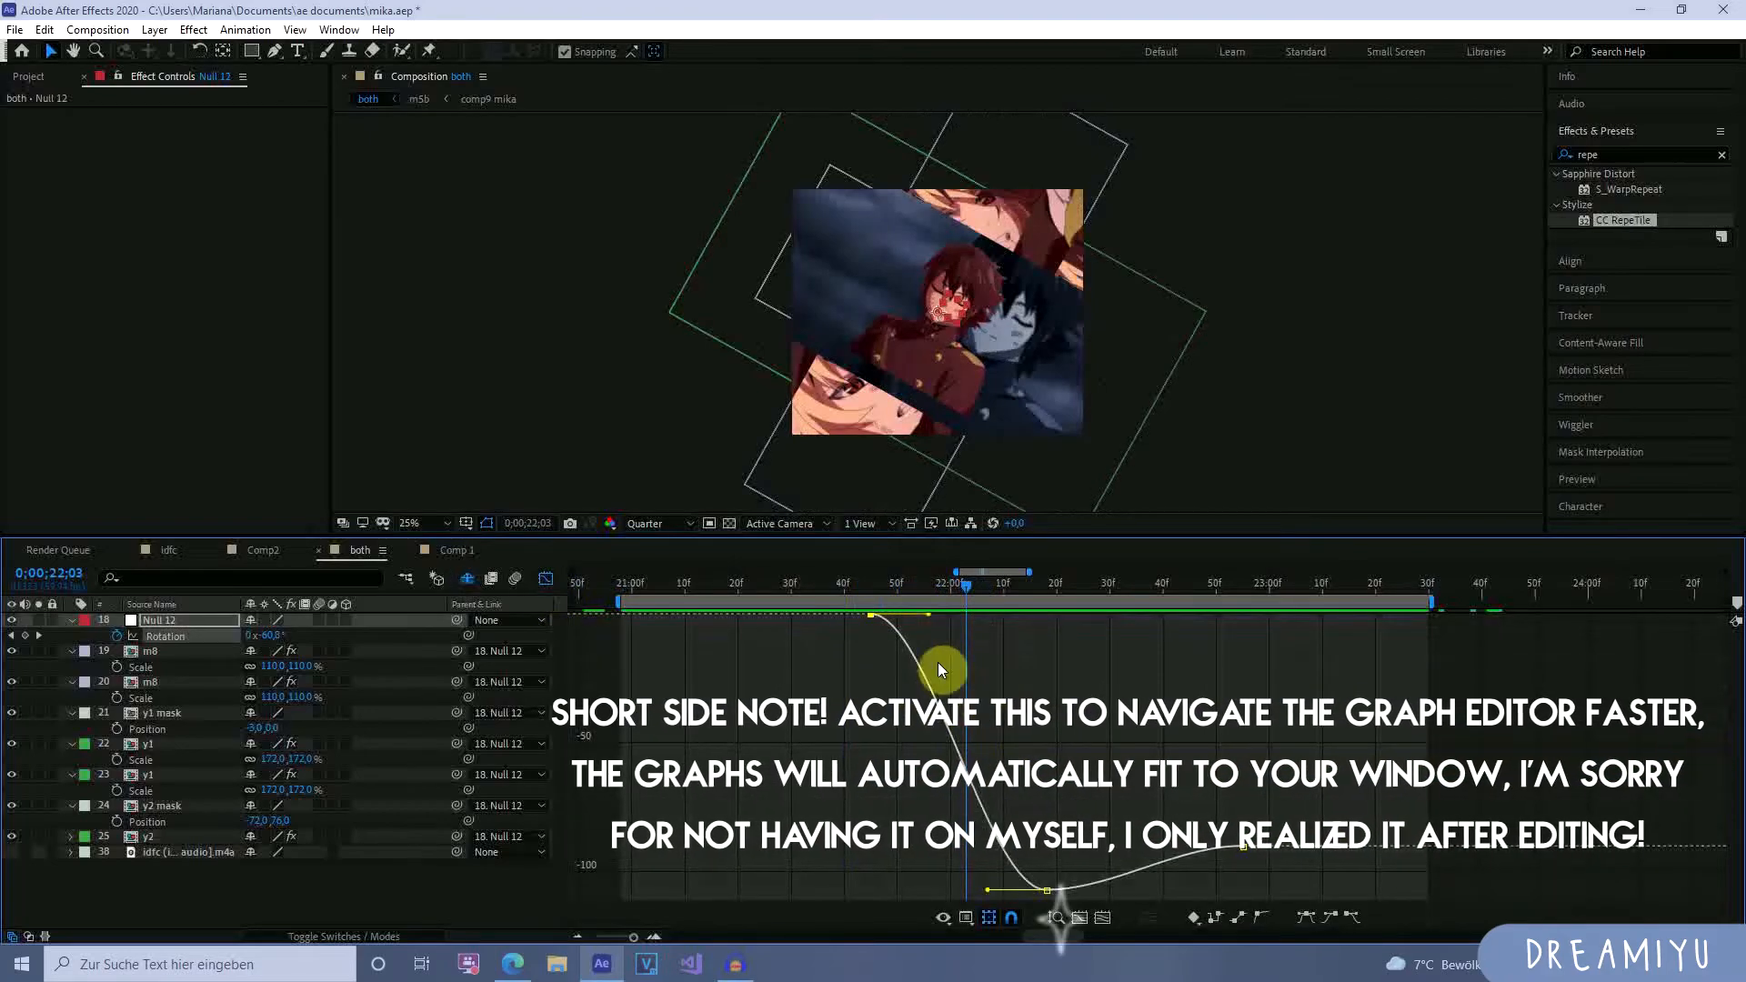
drag(929, 615, 984, 617)
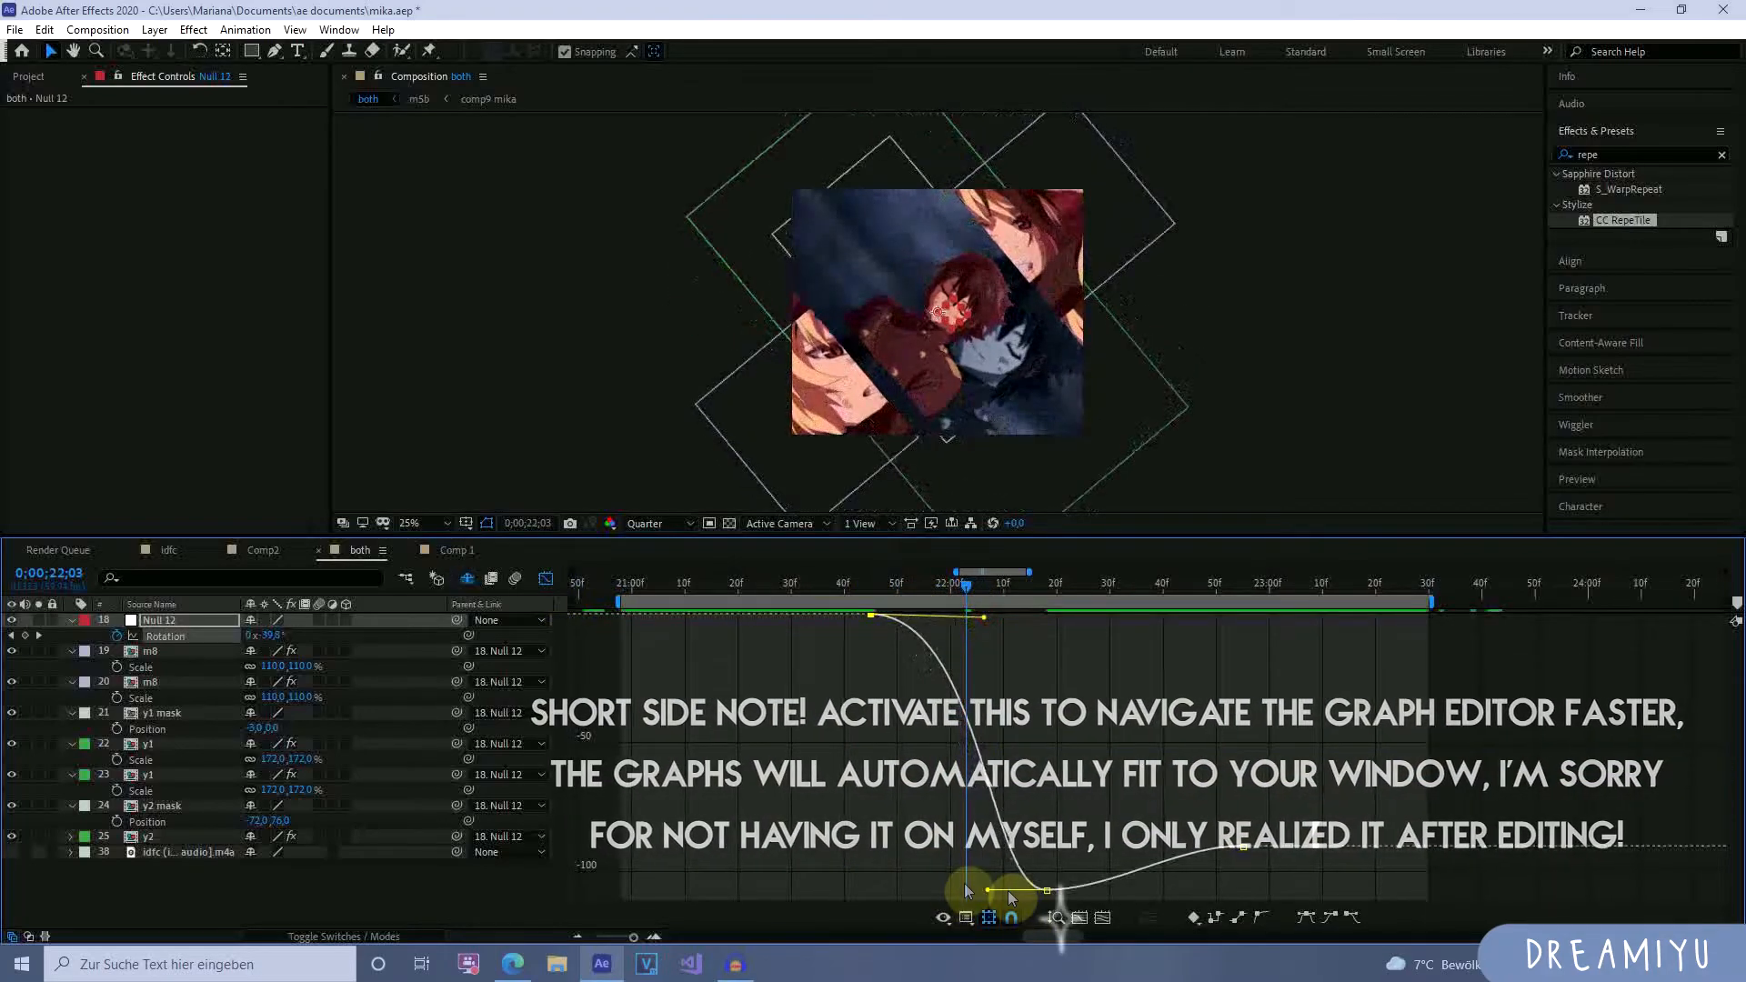
drag(988, 890, 912, 894)
click(1086, 850)
key(space)
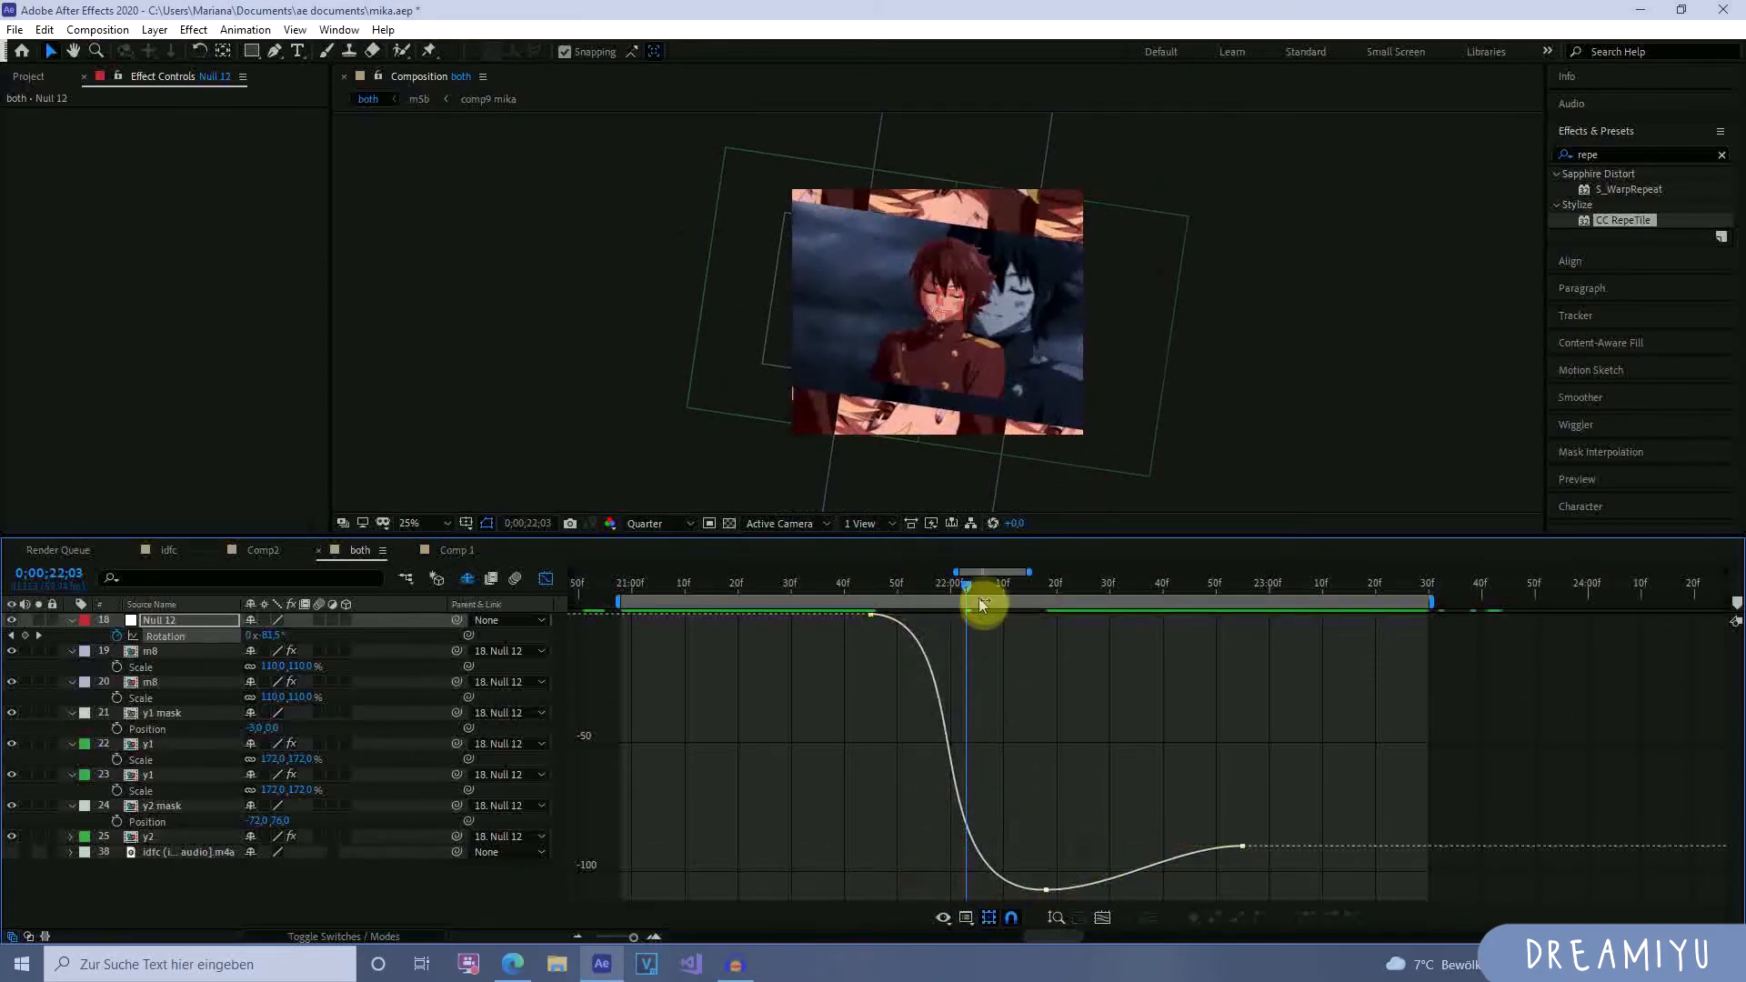
Lengthen the incoming graph handle of Null 12's last Rotation keyframe and preview the smoother settling motion.
drag(1118, 823, 975, 918)
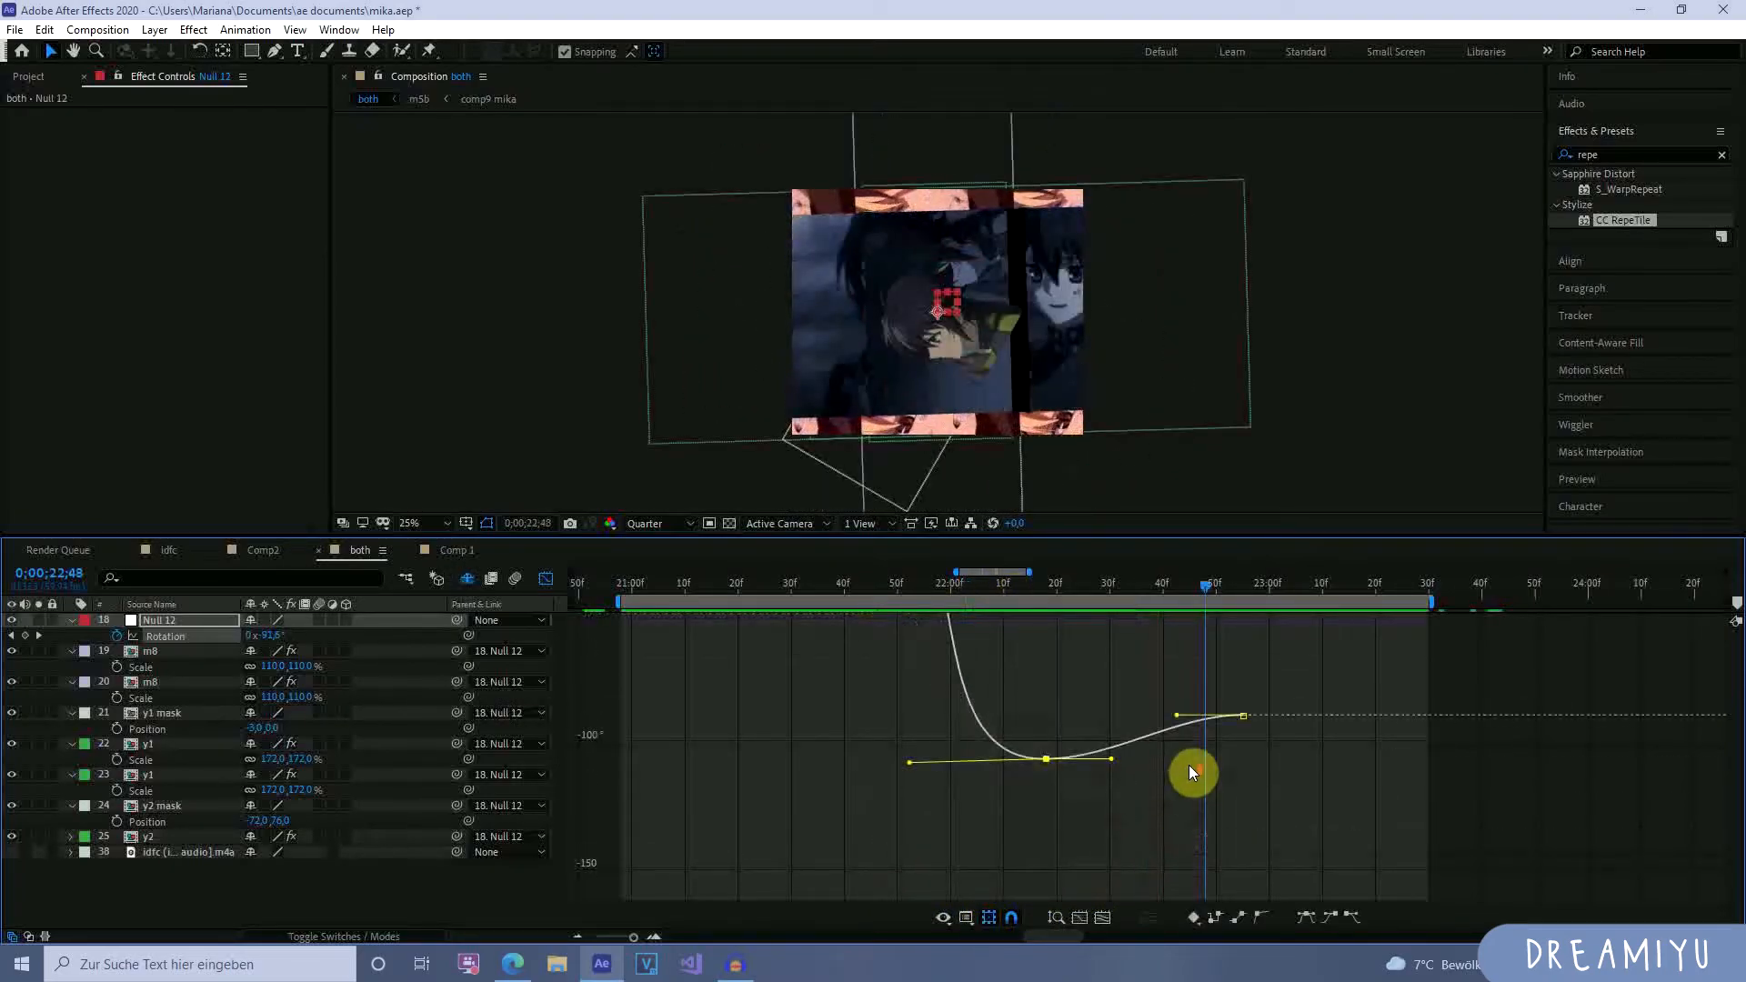
scroll(1188, 765, up, 1)
drag(1178, 789, 1089, 793)
click(1111, 833)
drag(1189, 589, 826, 600)
key(space)
click(771, 582)
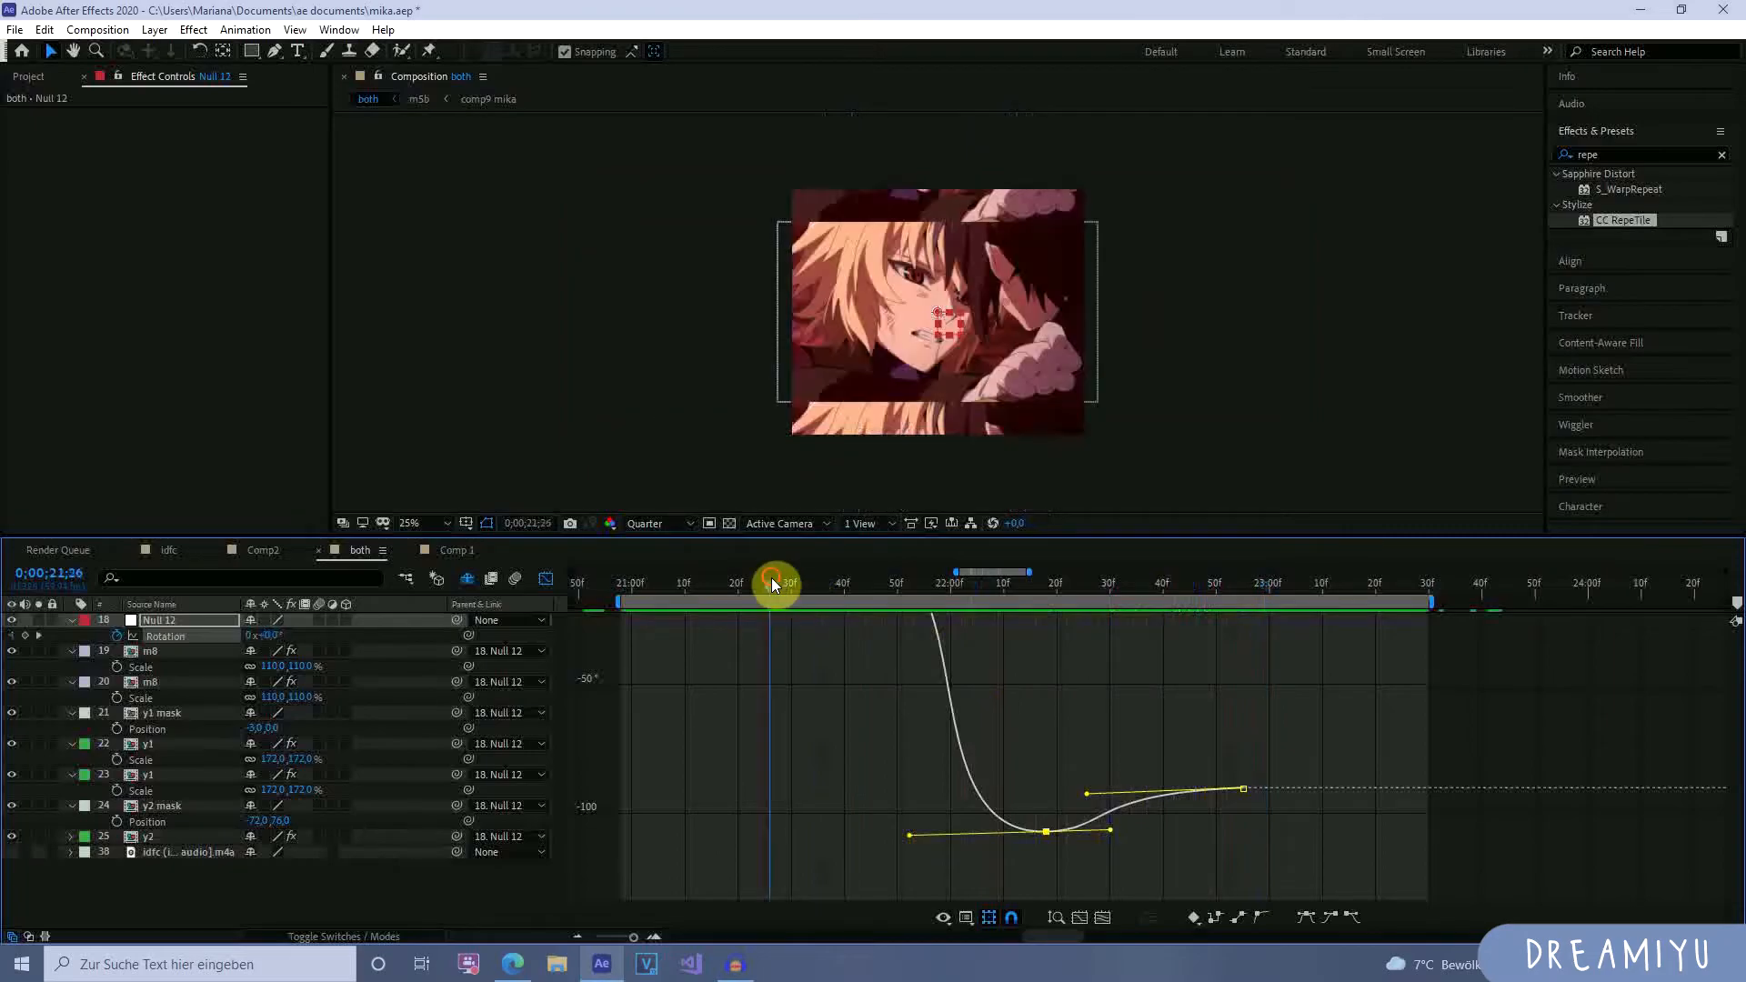
Shorten the incoming graph handle of the middle Rotation keyframe and play back the transition from about 0;00;21;42.
drag(772, 587, 1003, 620)
scroll(1088, 713, up, 3)
scroll(1088, 718, down, 2)
scroll(1037, 710, up, 1)
scroll(1033, 714, down, 1)
drag(912, 871, 964, 870)
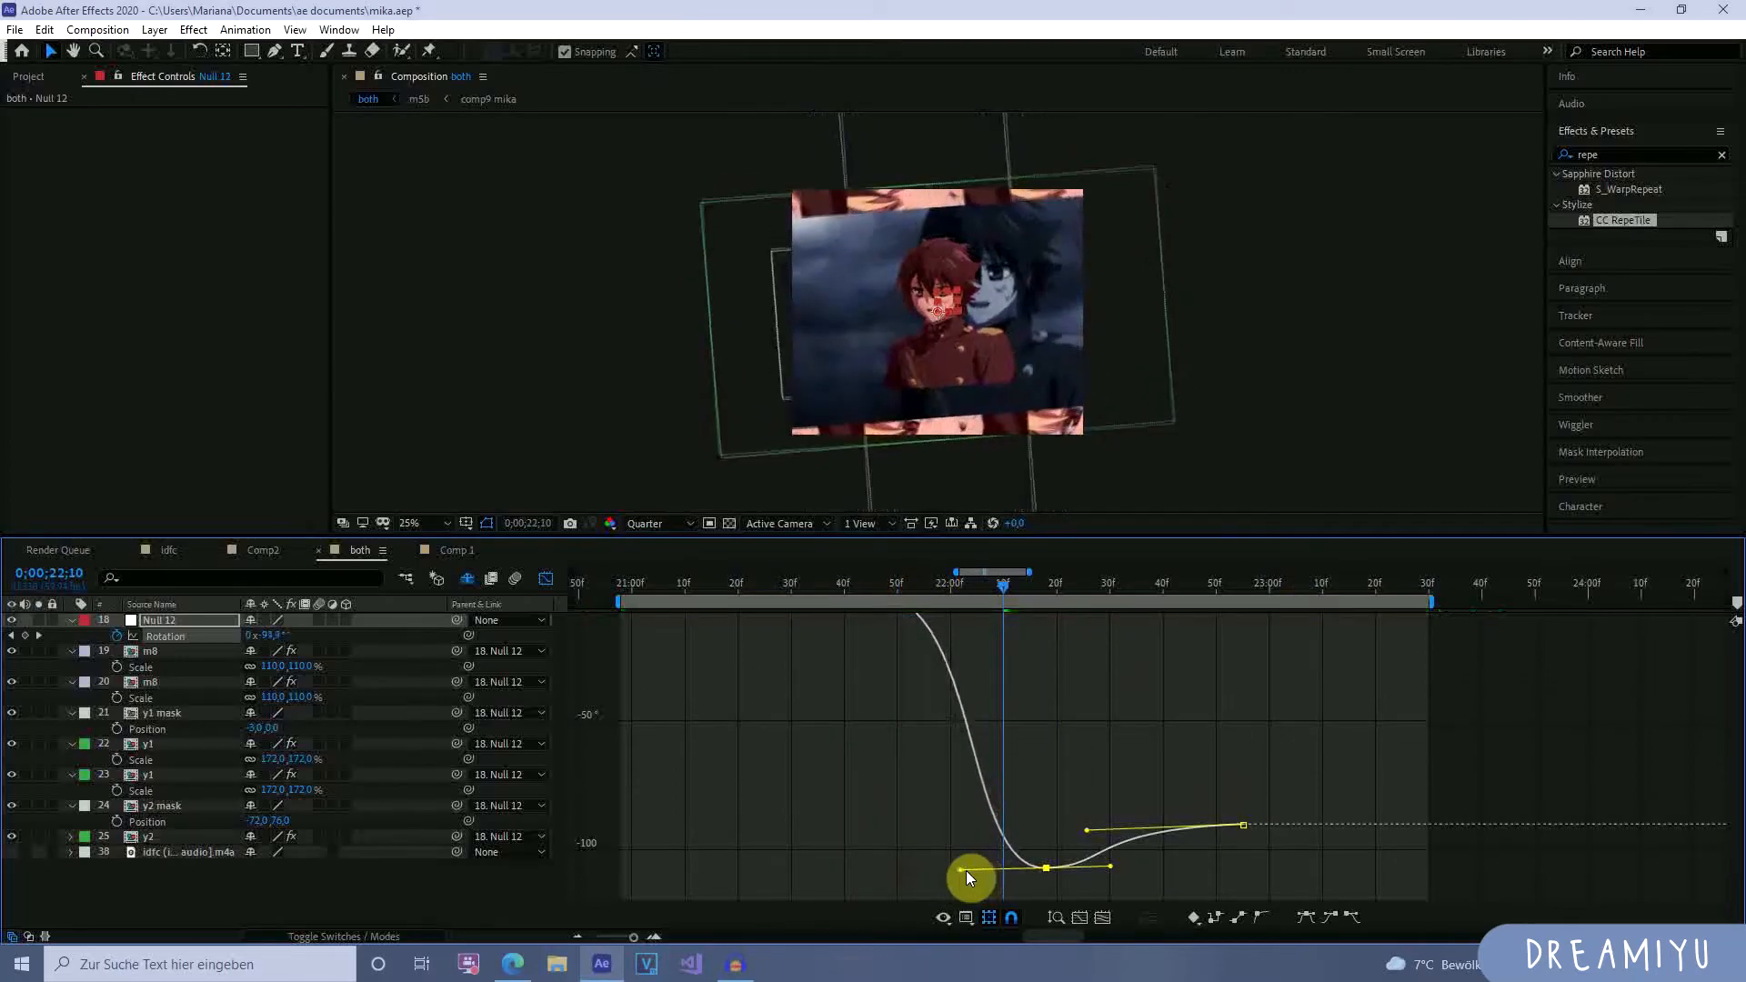
click(991, 585)
drag(991, 586, 853, 600)
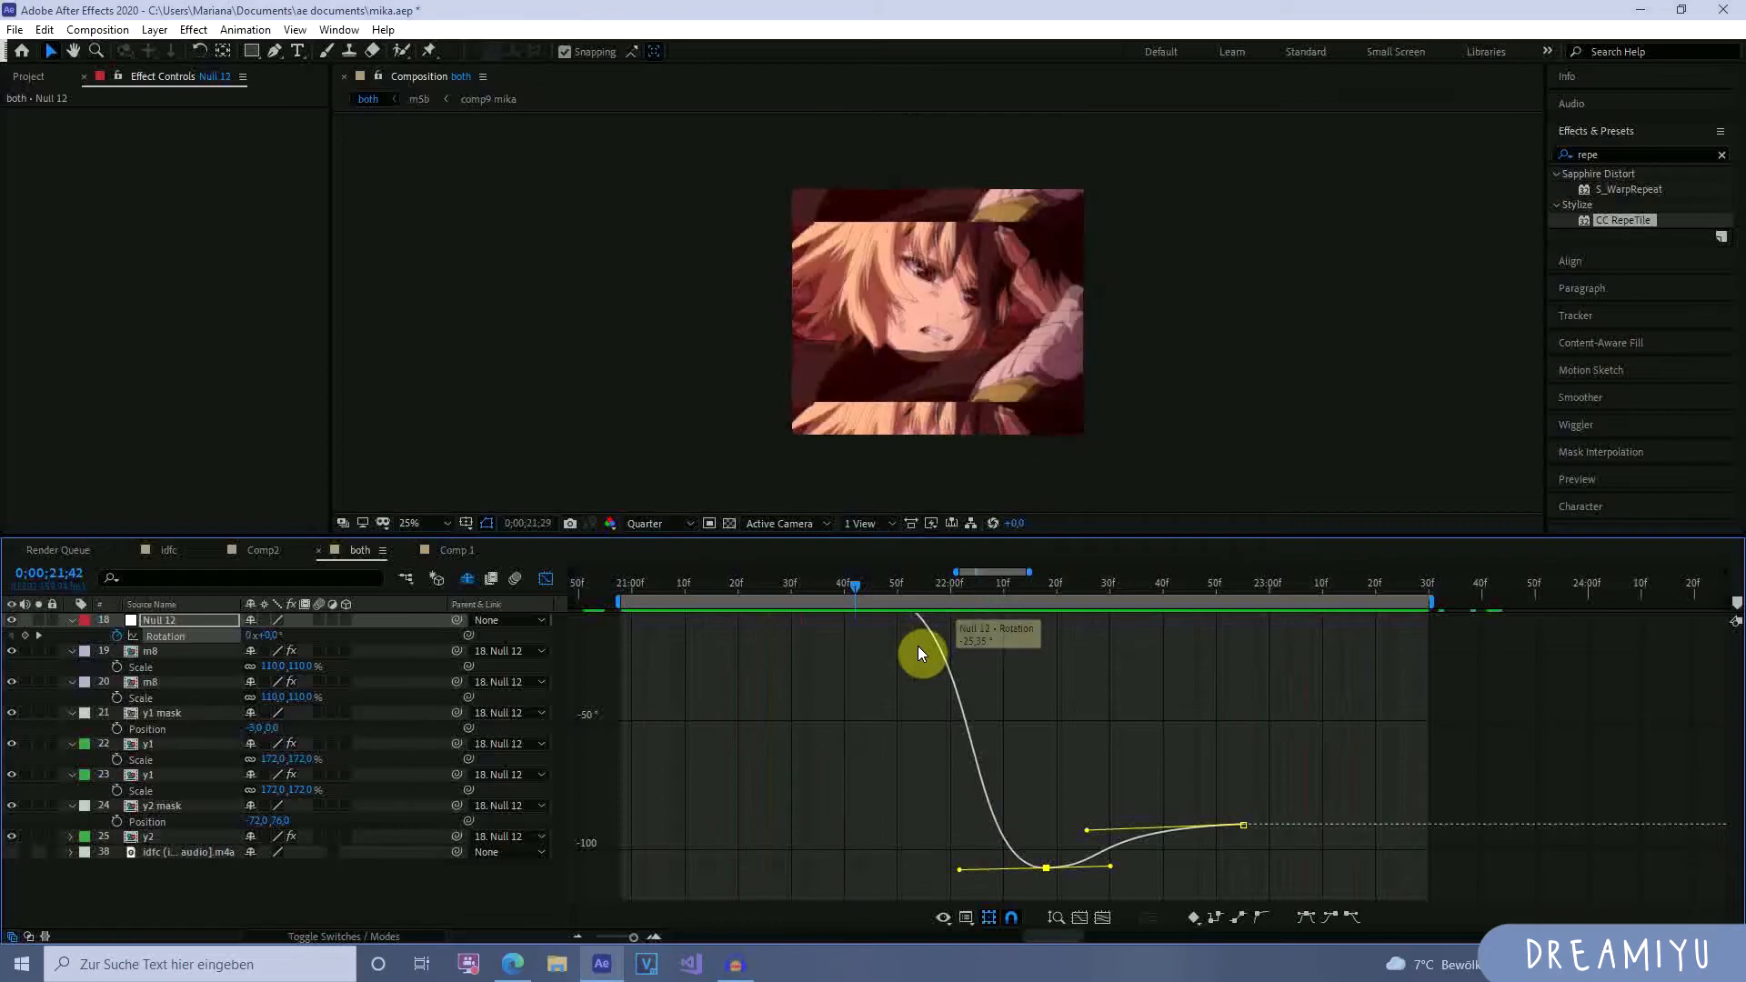
key(space)
Raise the last Rotation keyframe's incoming handle slightly and move that keyframe to 0;00;23;12.
click(1088, 829)
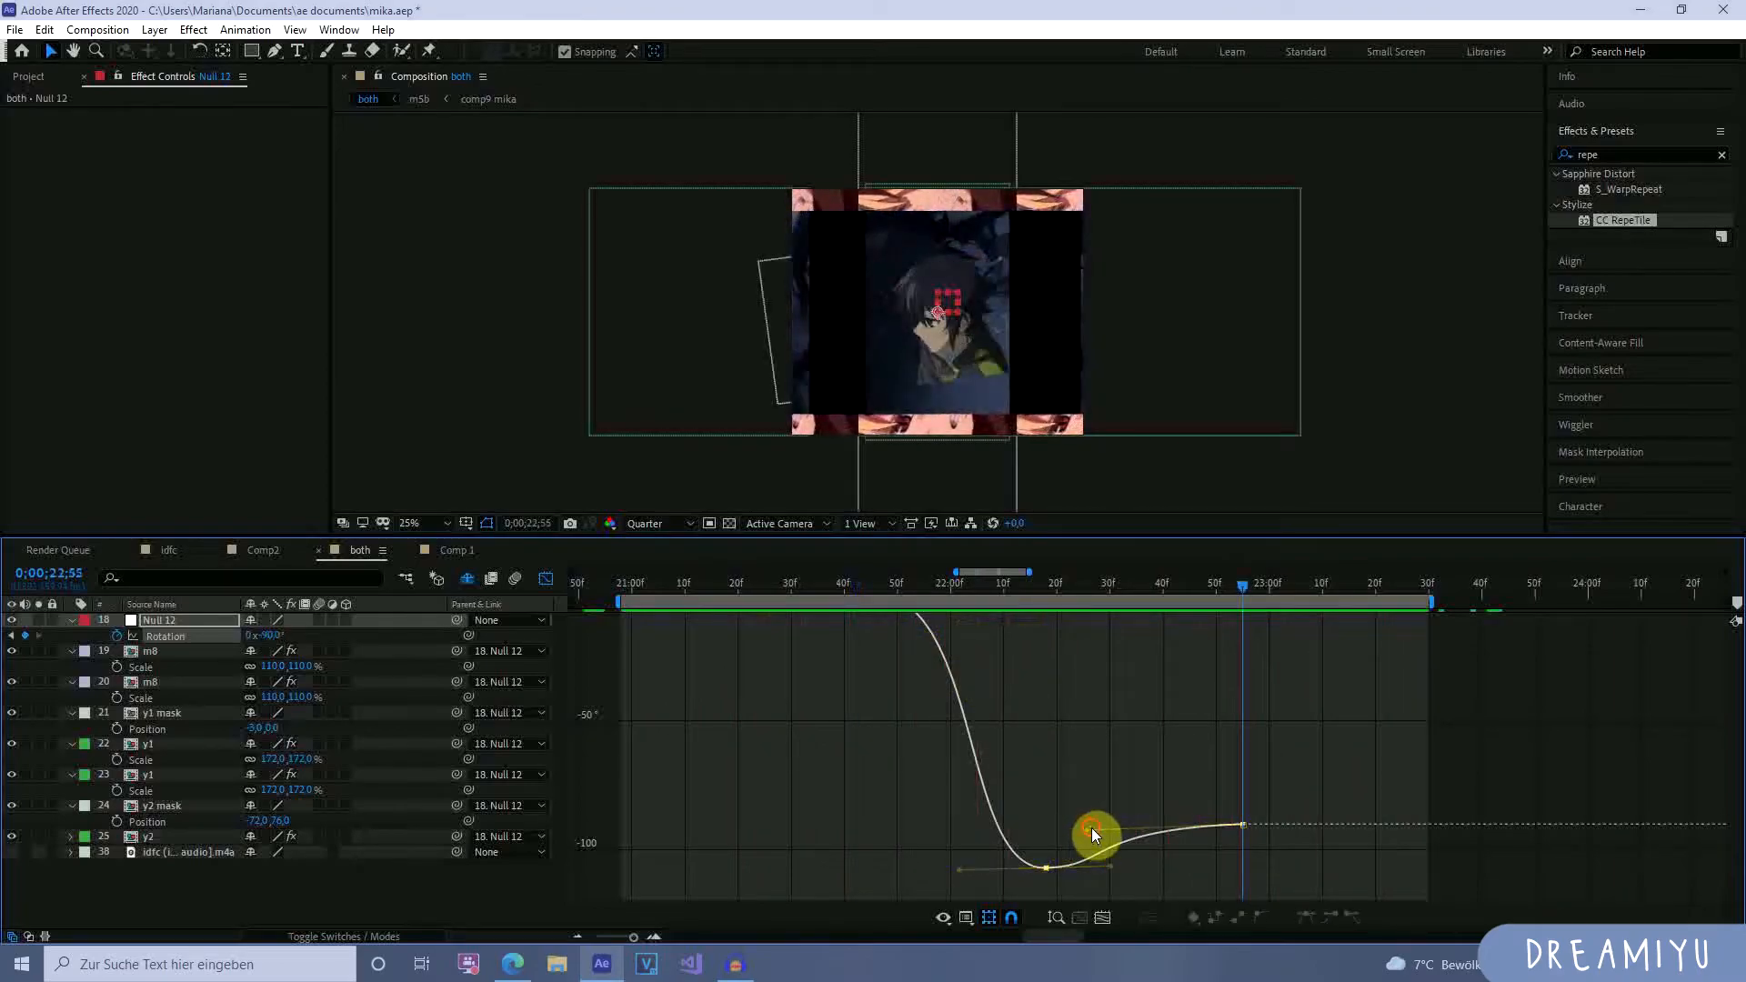
drag(1168, 876, 1323, 793)
drag(1088, 827, 1082, 807)
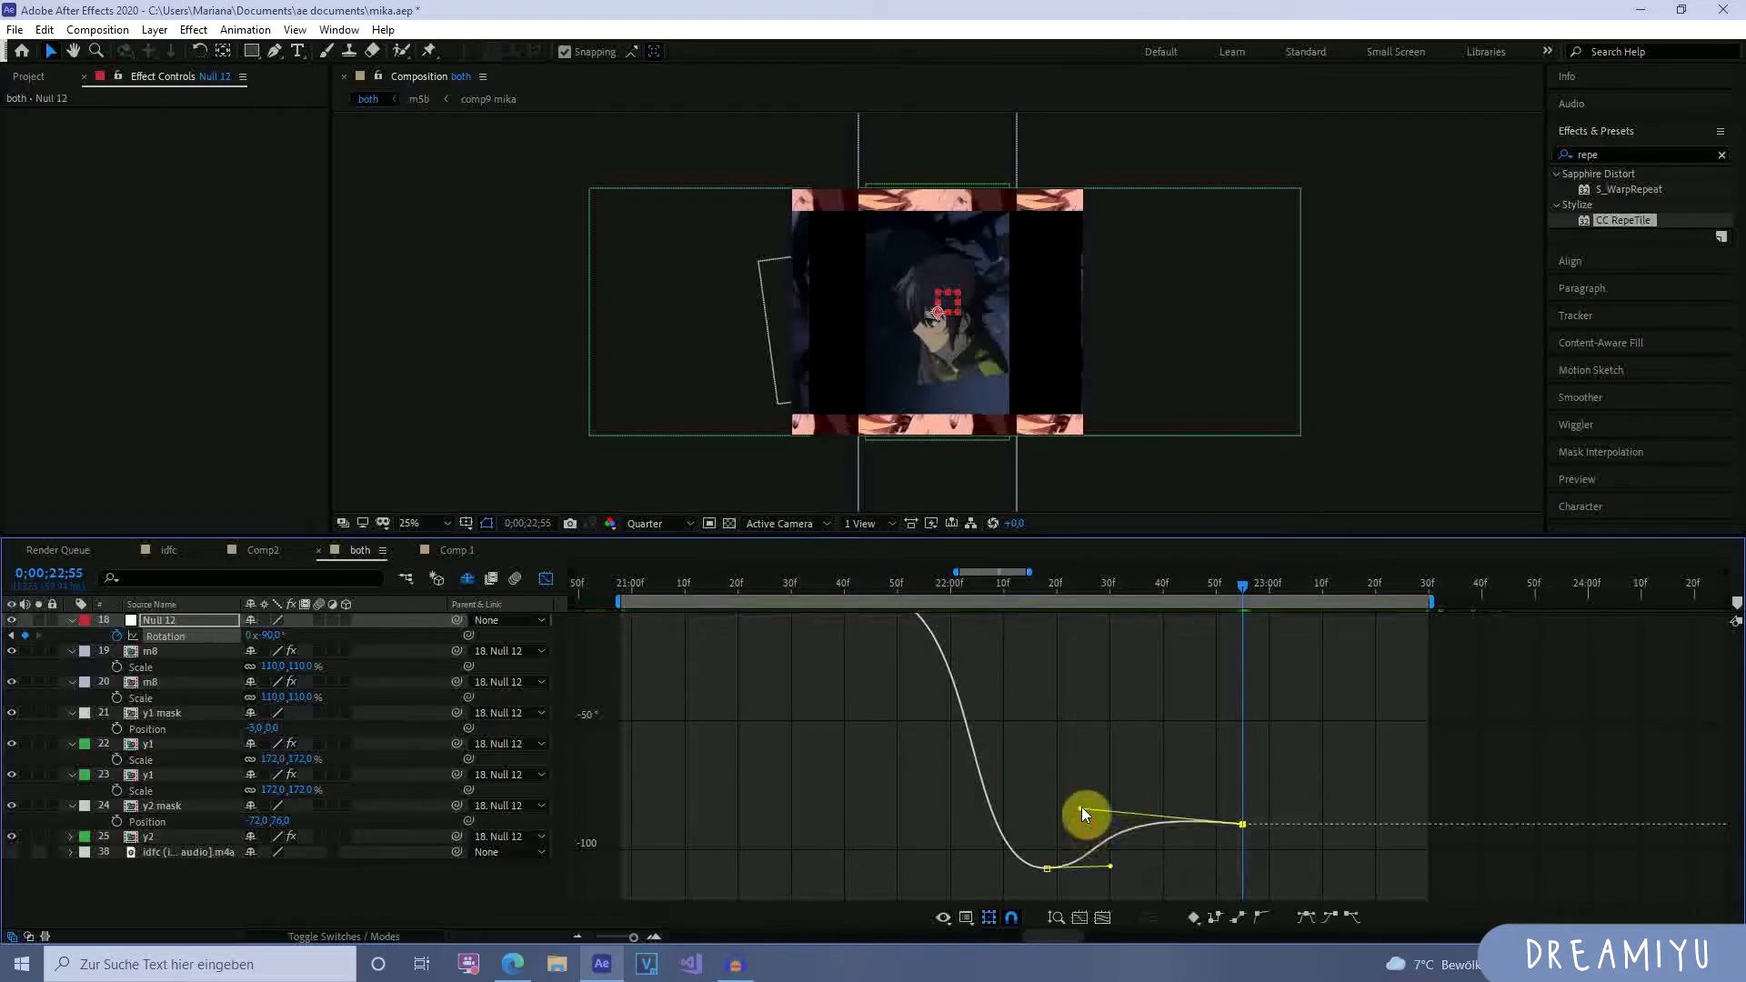
click(1224, 591)
drag(1224, 592, 1333, 830)
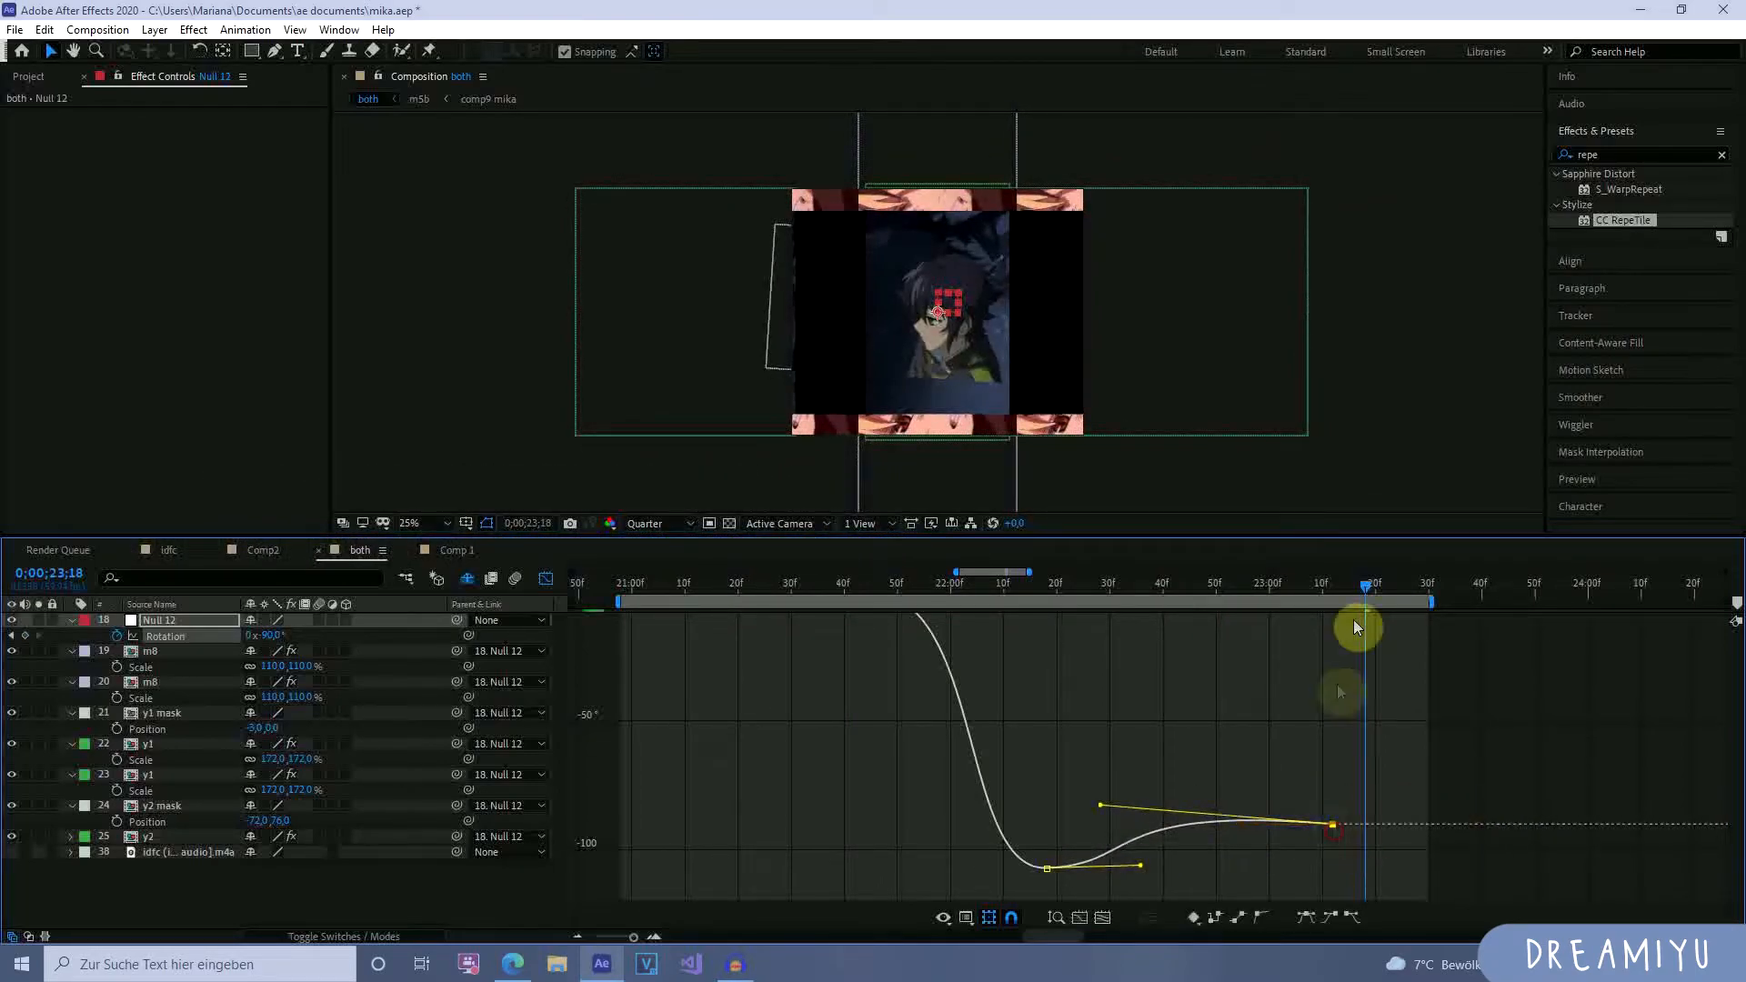
drag(1359, 591, 1333, 624)
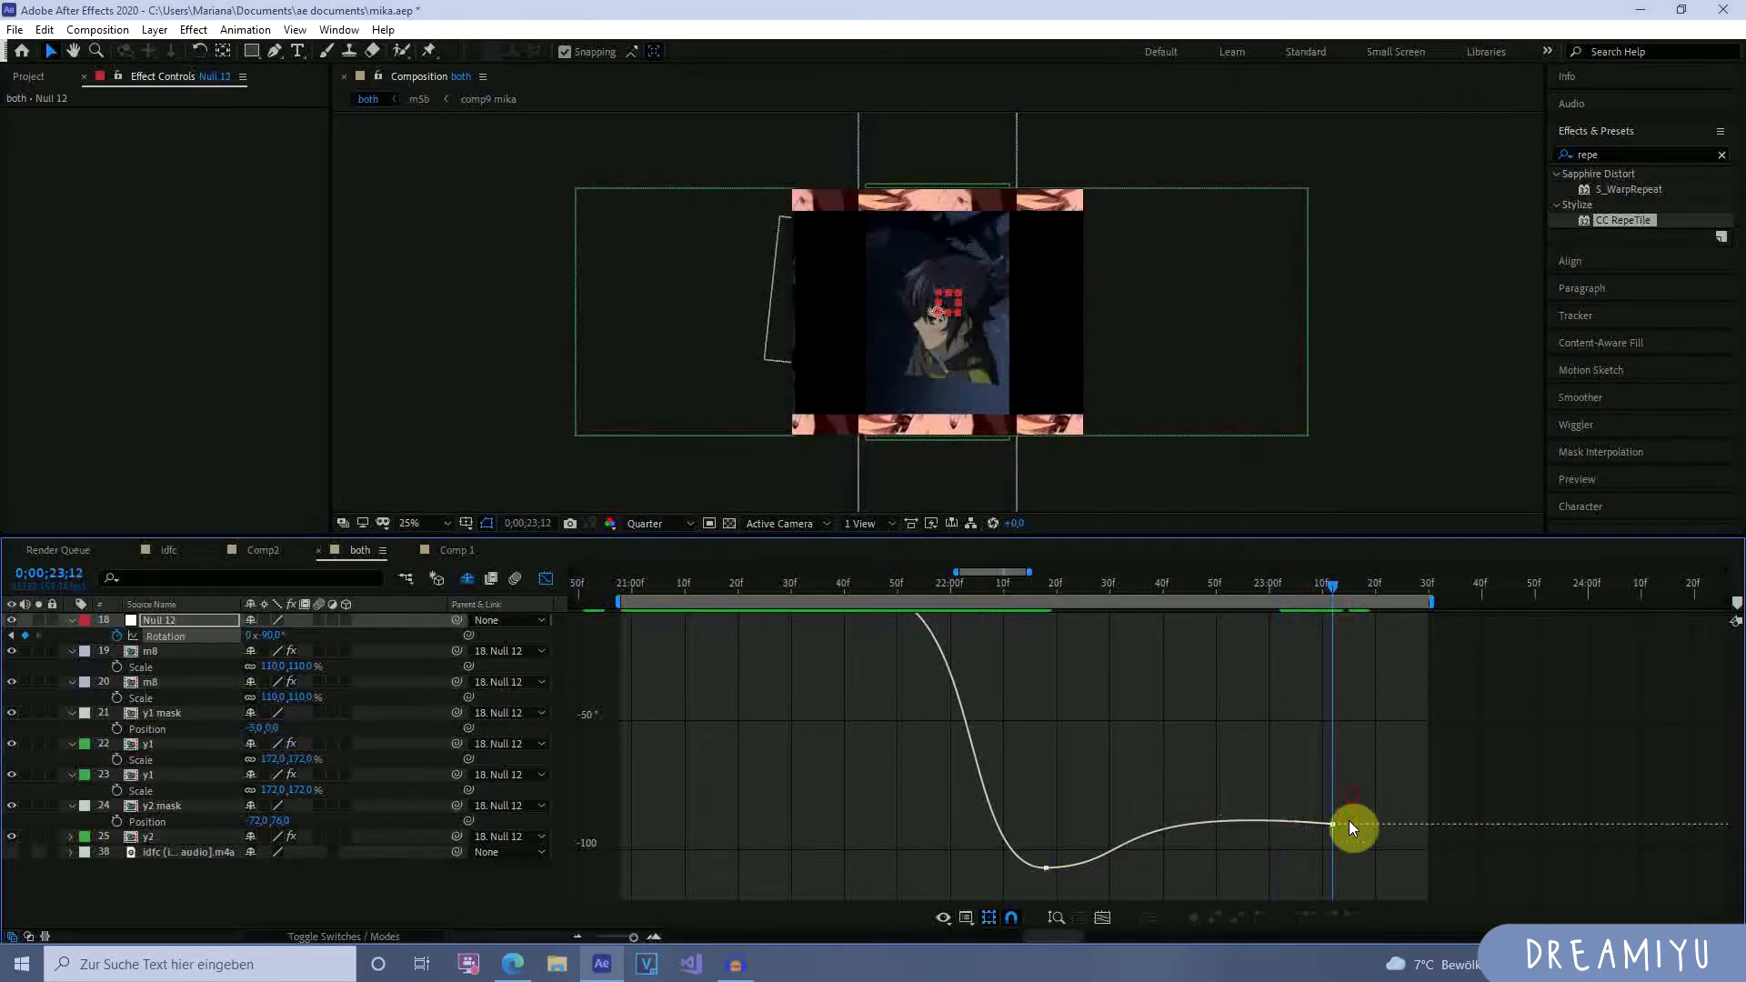
Try raising the last Rotation keyframe's value in the graph, undo that change, and play back the transition.
drag(1331, 828, 1304, 760)
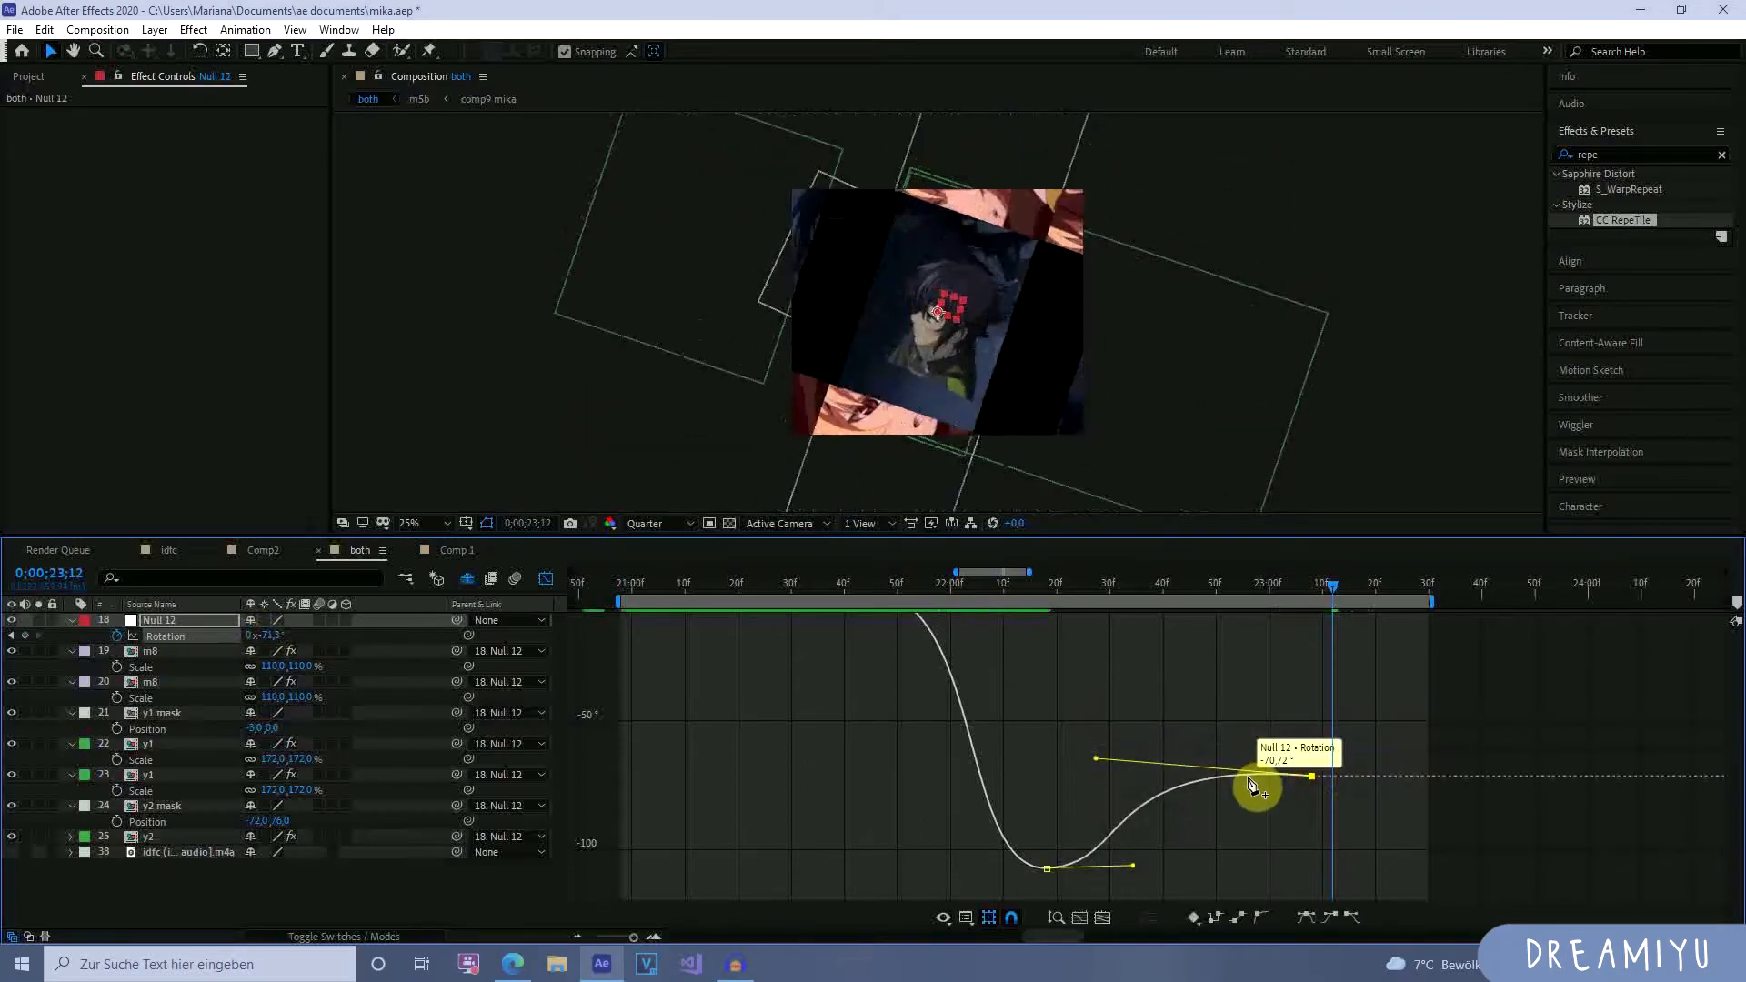
key(ctrl+z)
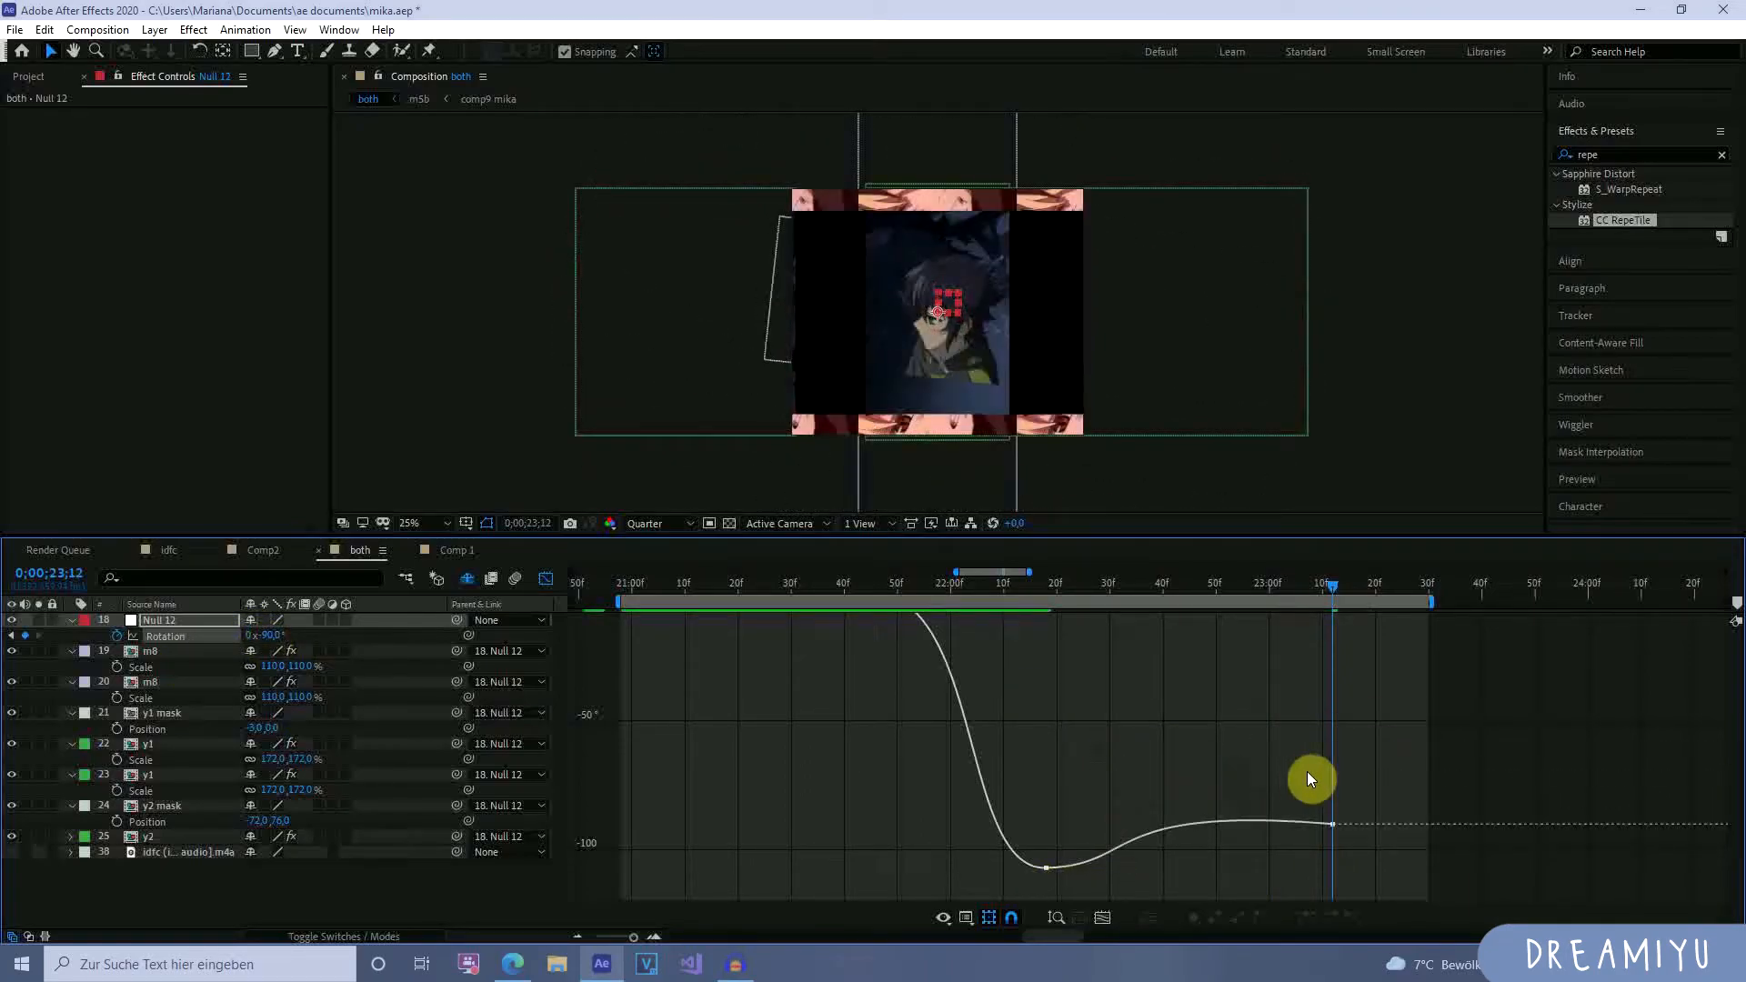
drag(1327, 587, 1264, 684)
click(546, 579)
key(space)
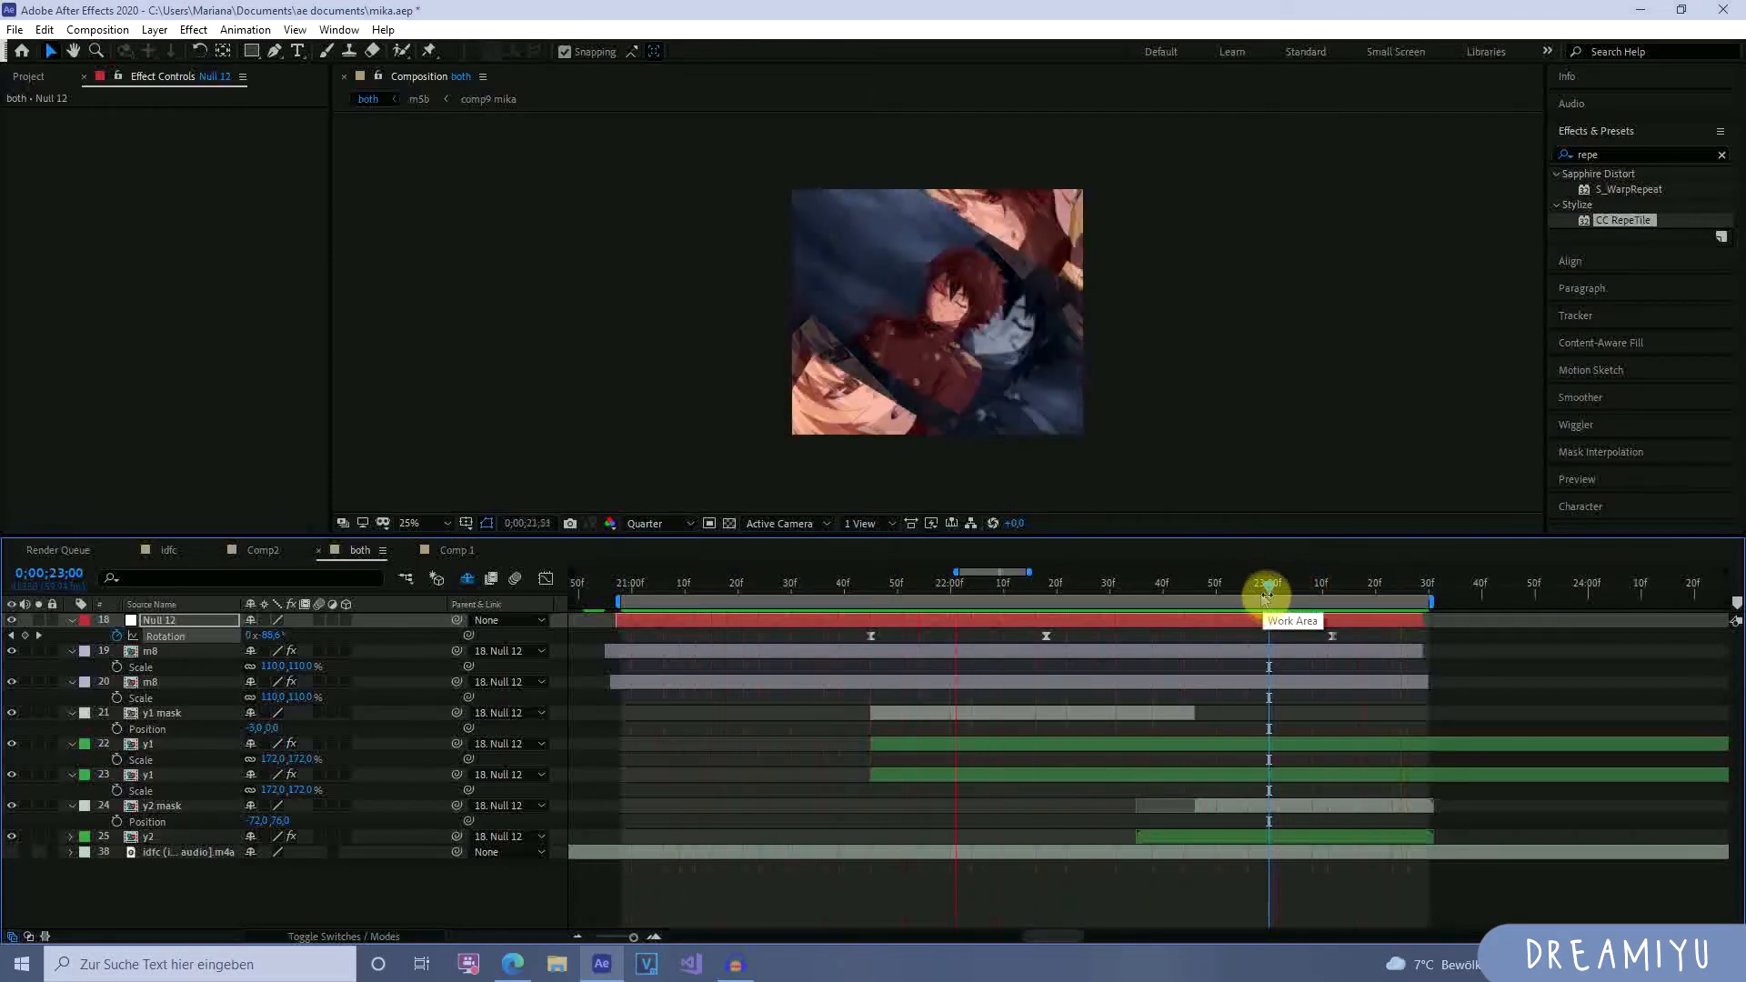
key(space)
Reveal Null 12's Scale property and set its value to 76% at 0;00;22;18.
drag(1186, 592, 1124, 614)
key(s)
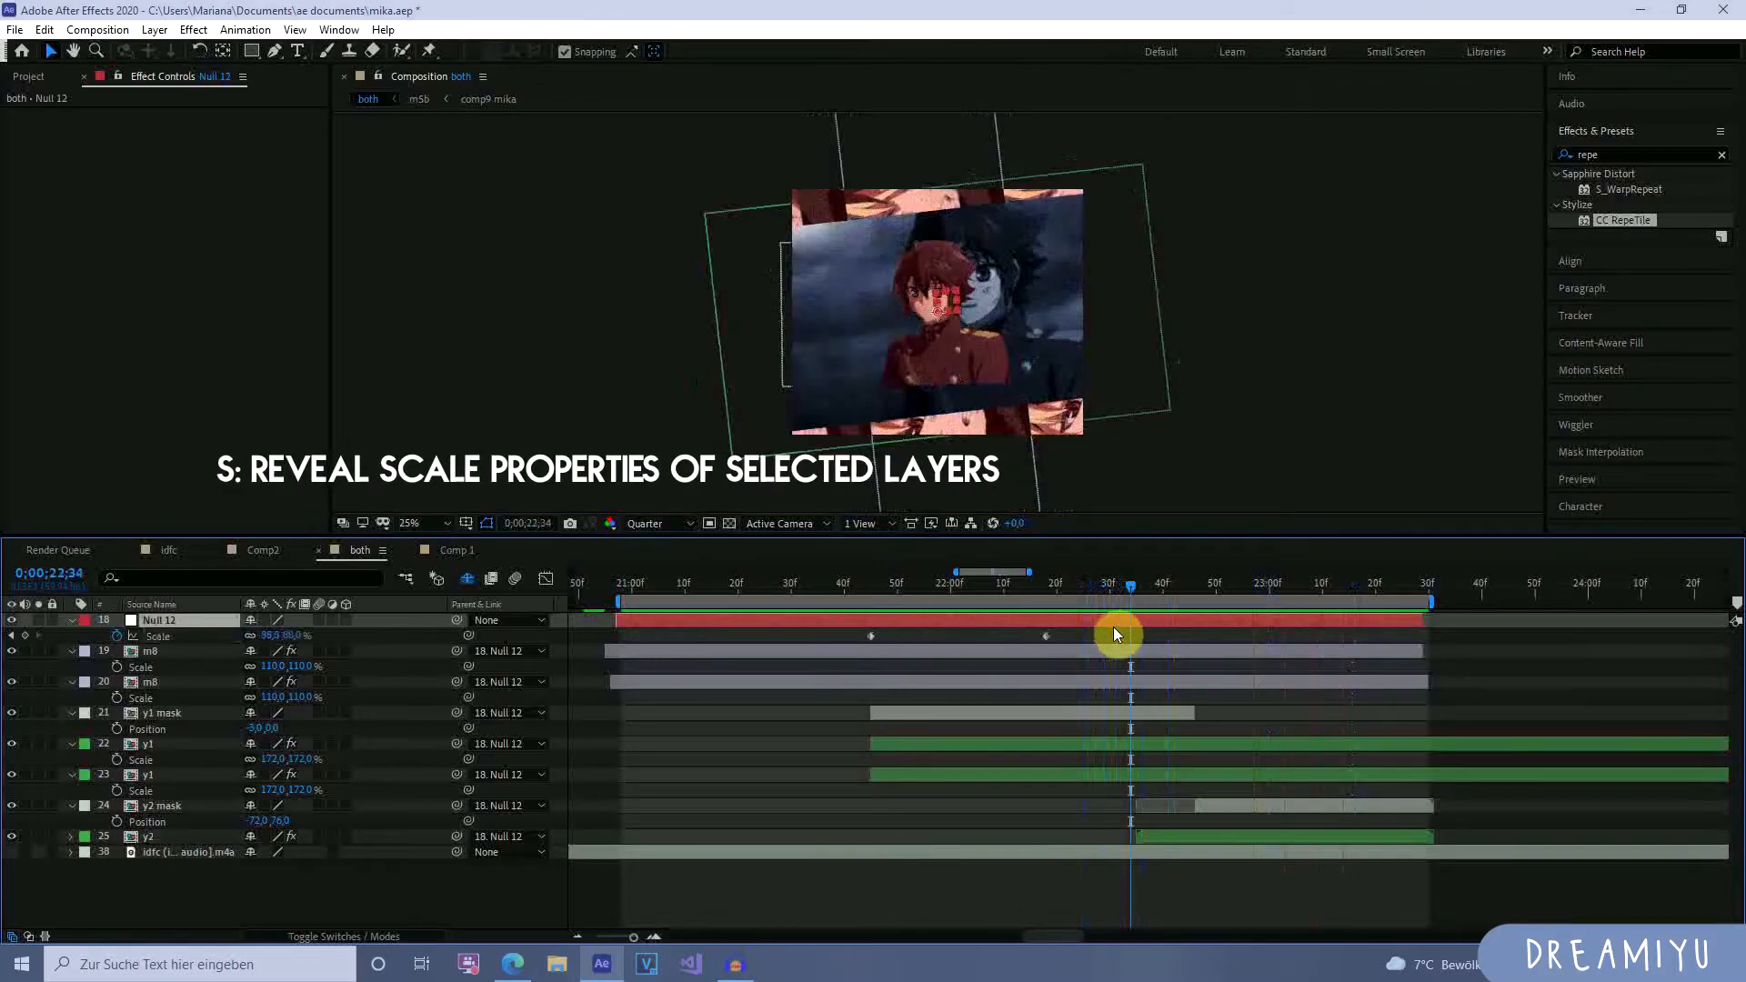
drag(1133, 596, 1046, 689)
drag(310, 637, 254, 634)
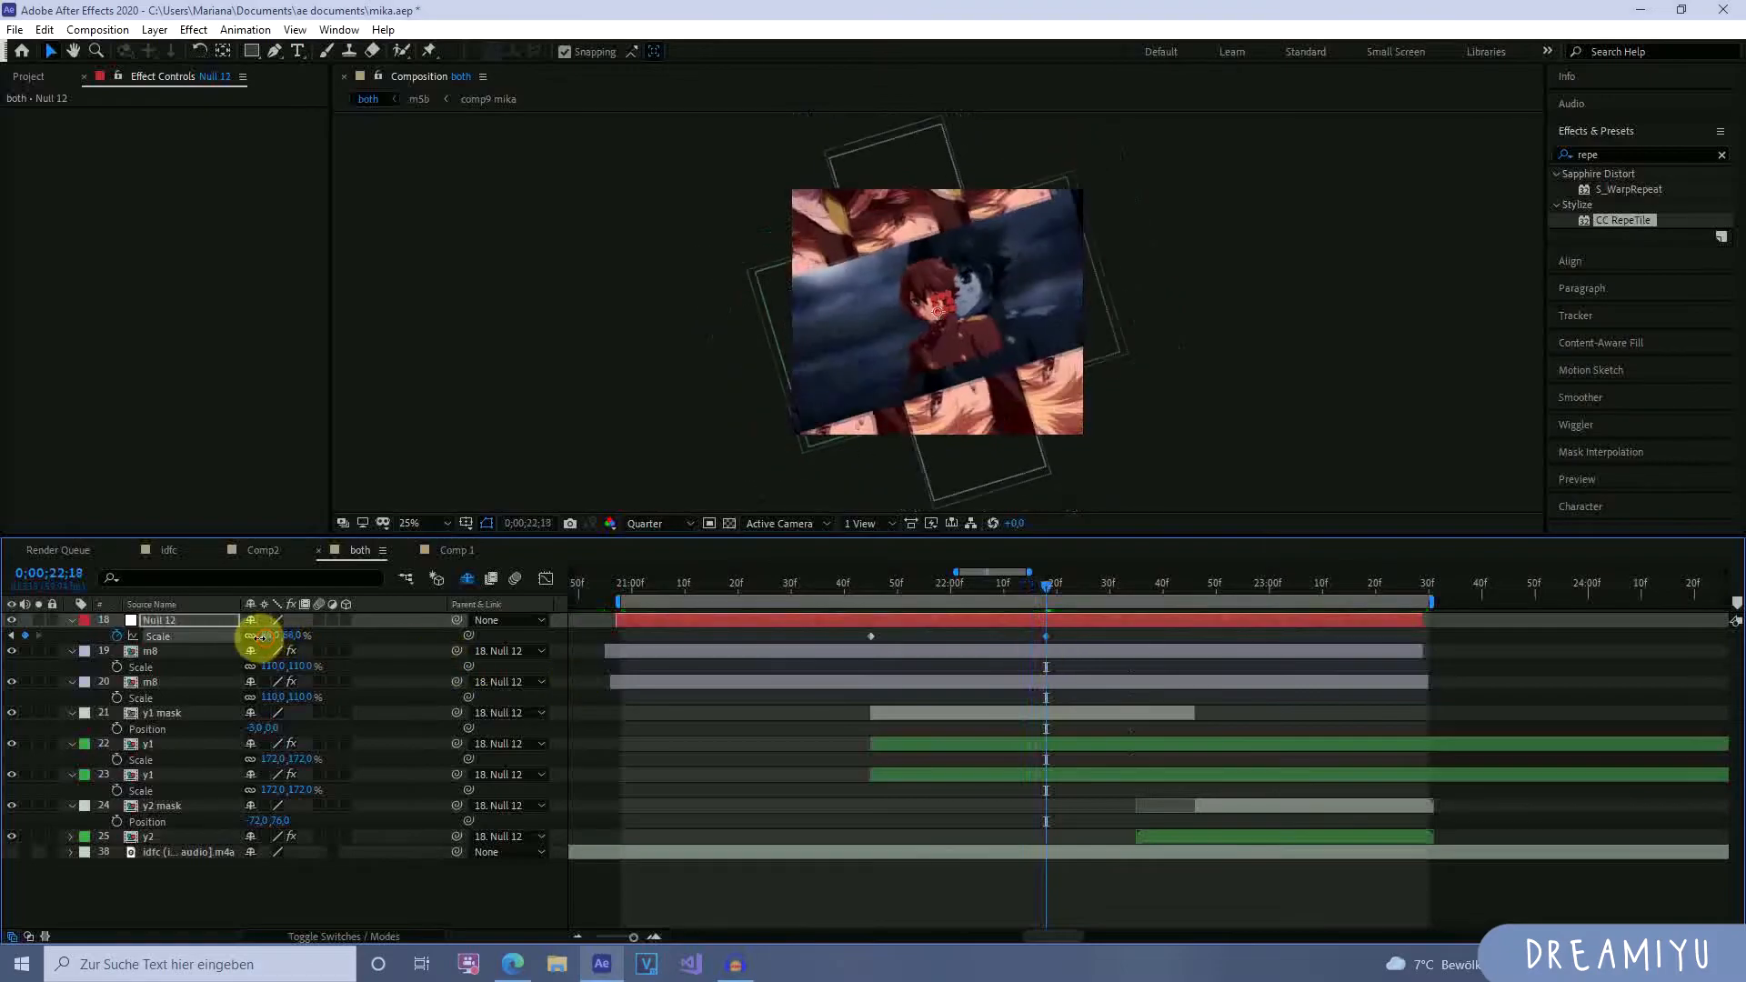
Add a Null 12 Scale keyframe of about 116% at about 0;00;23;24 and one of 148% at 0;00;22;54.
drag(1046, 586, 1239, 616)
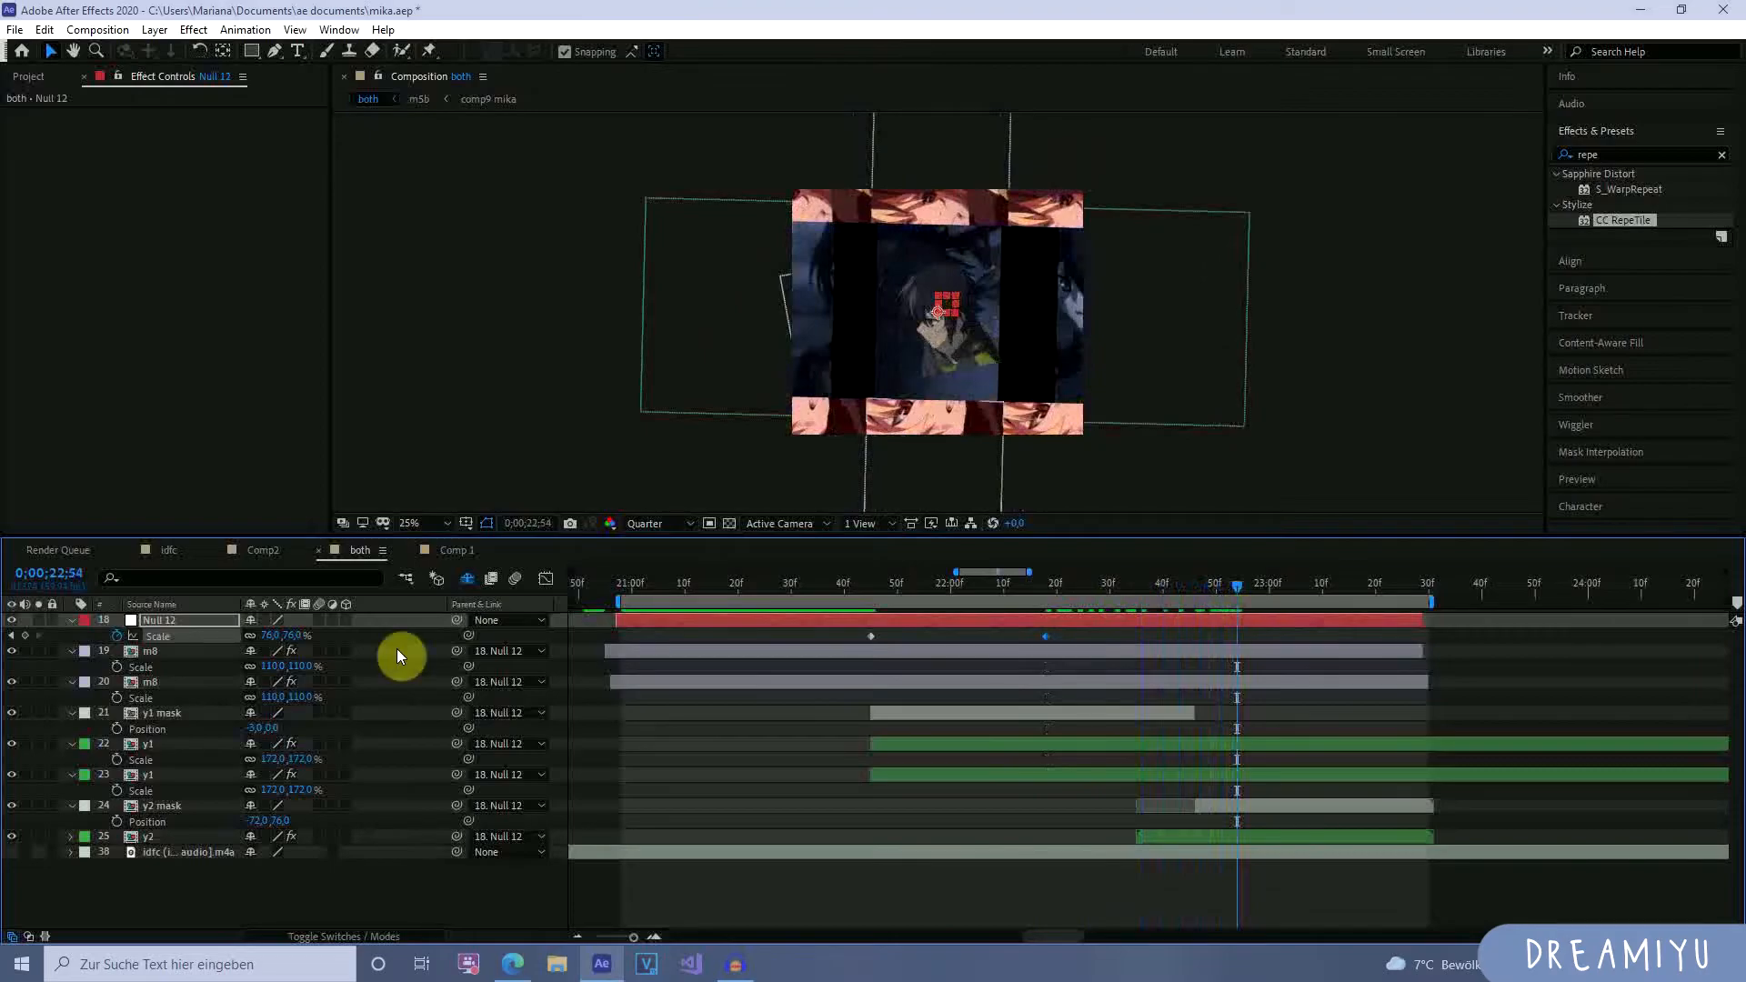
drag(275, 641, 328, 643)
drag(1236, 635, 1397, 681)
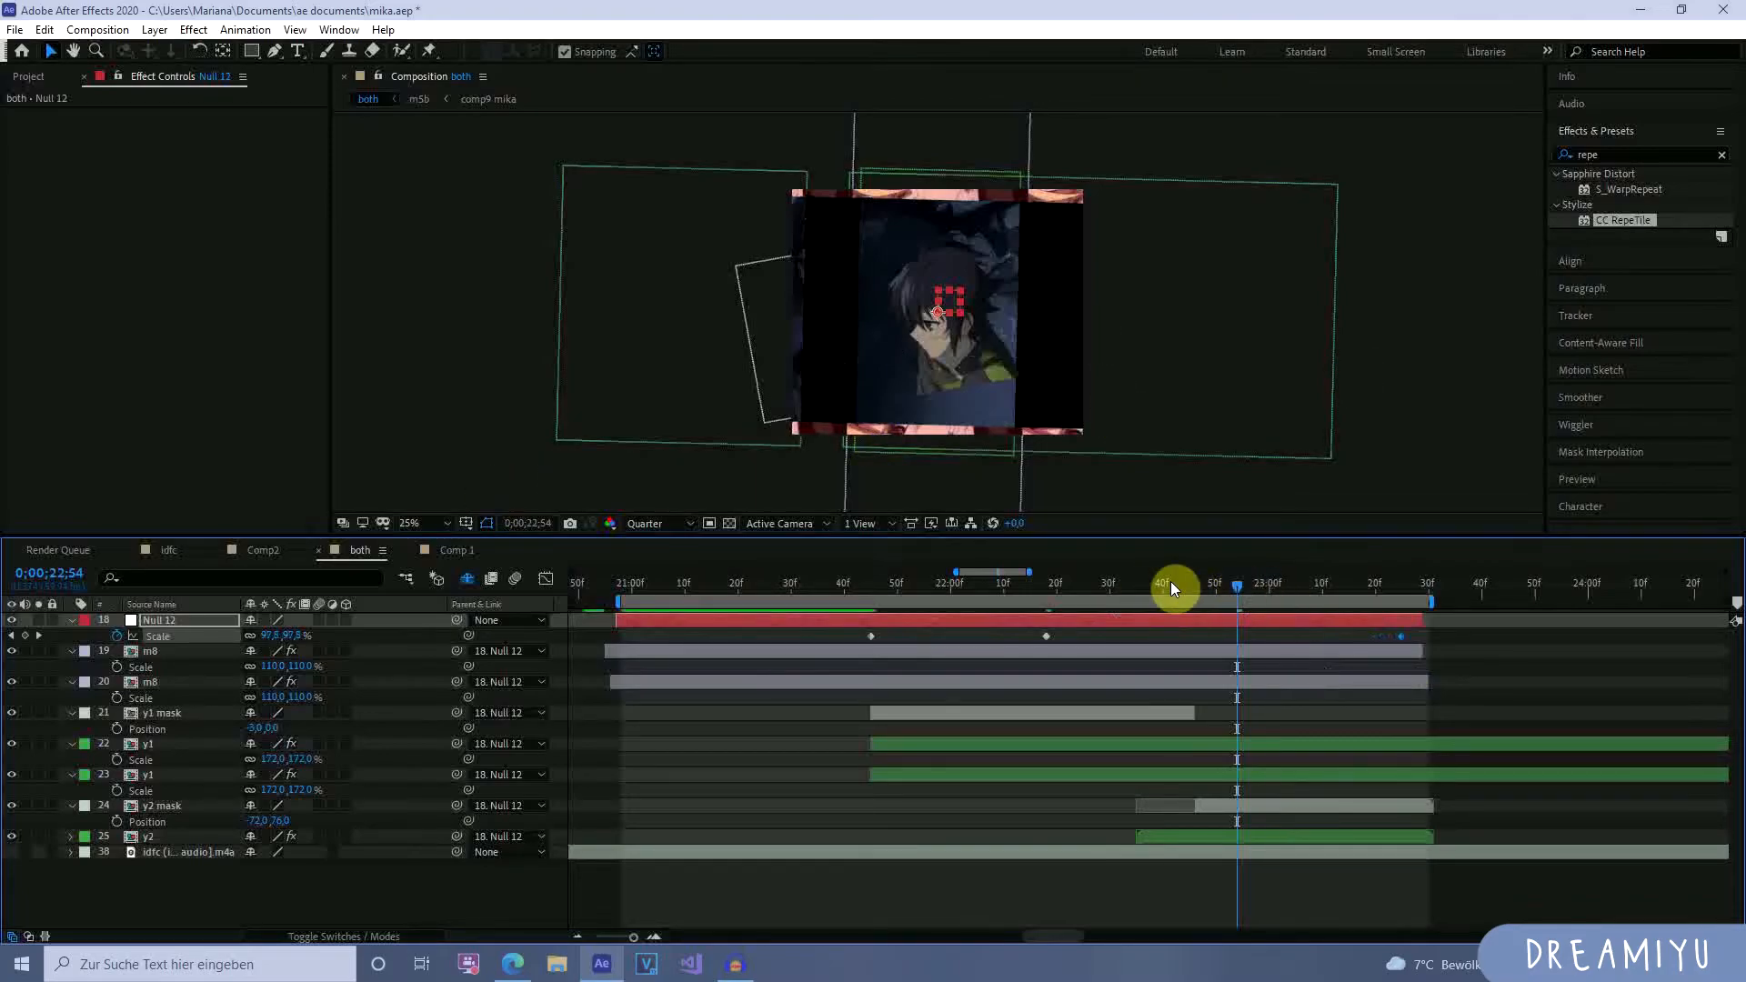
mouse_move(1401, 636)
mouse_down()
mouse_move(1240, 667)
mouse_move(1399, 669)
mouse_up()
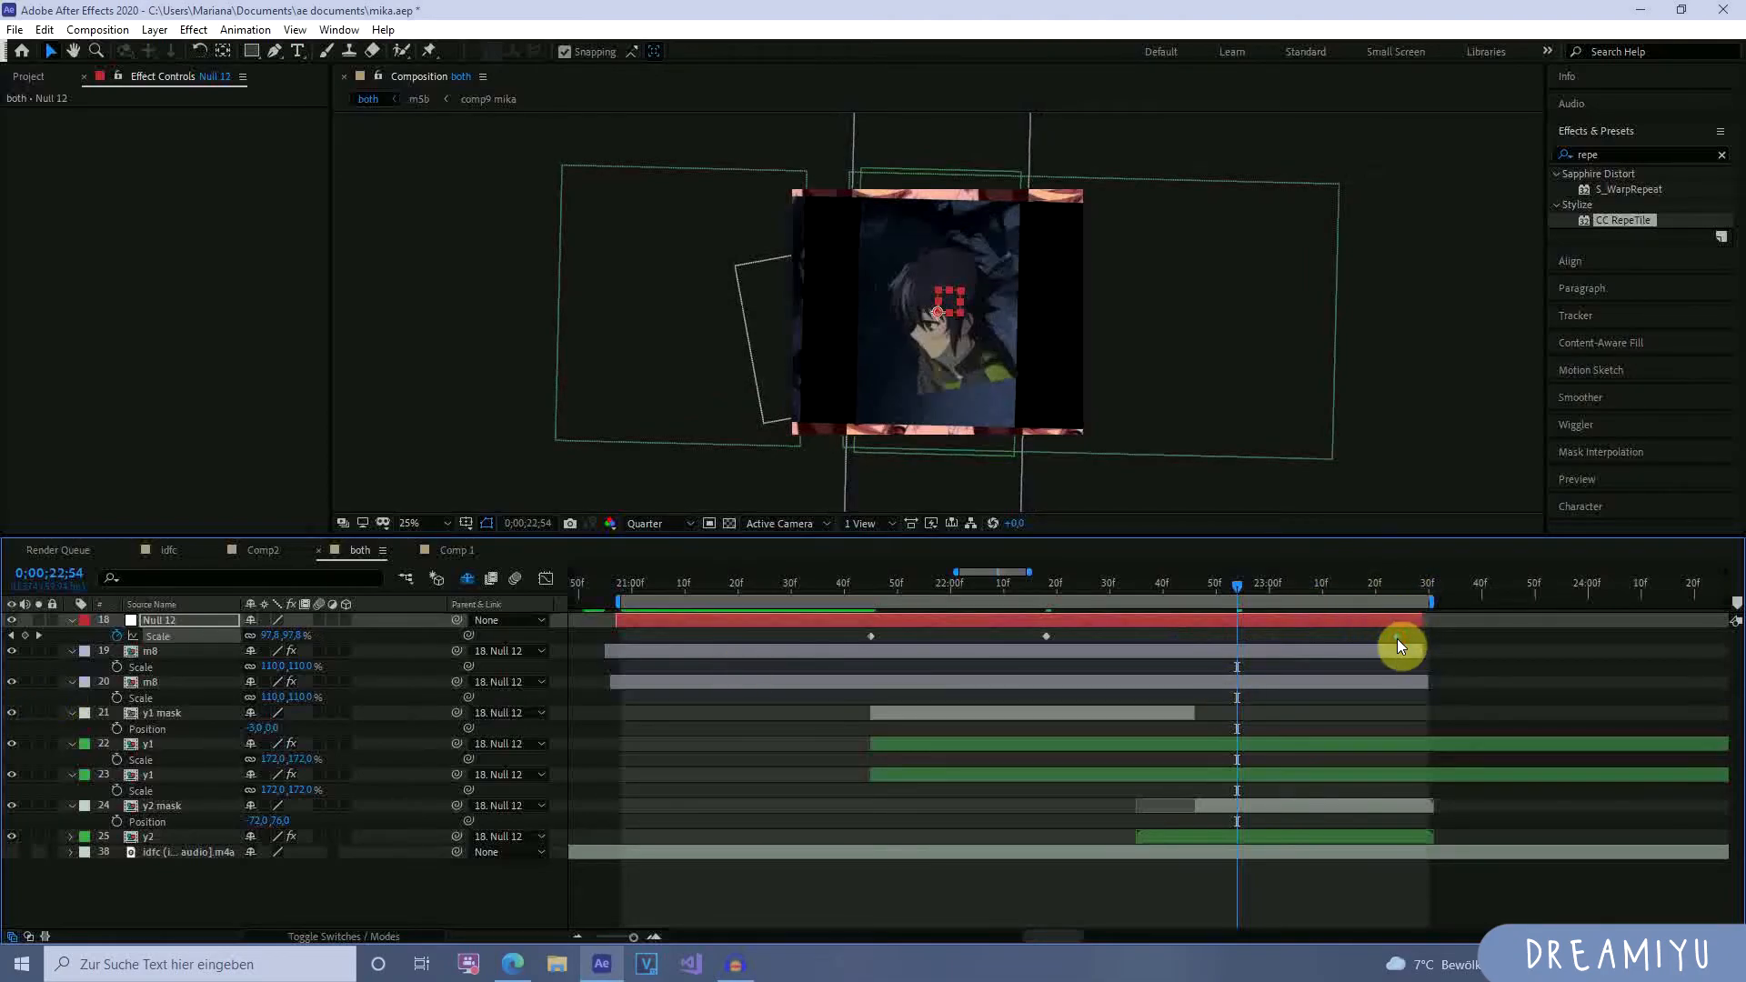
key(ctrl+v)
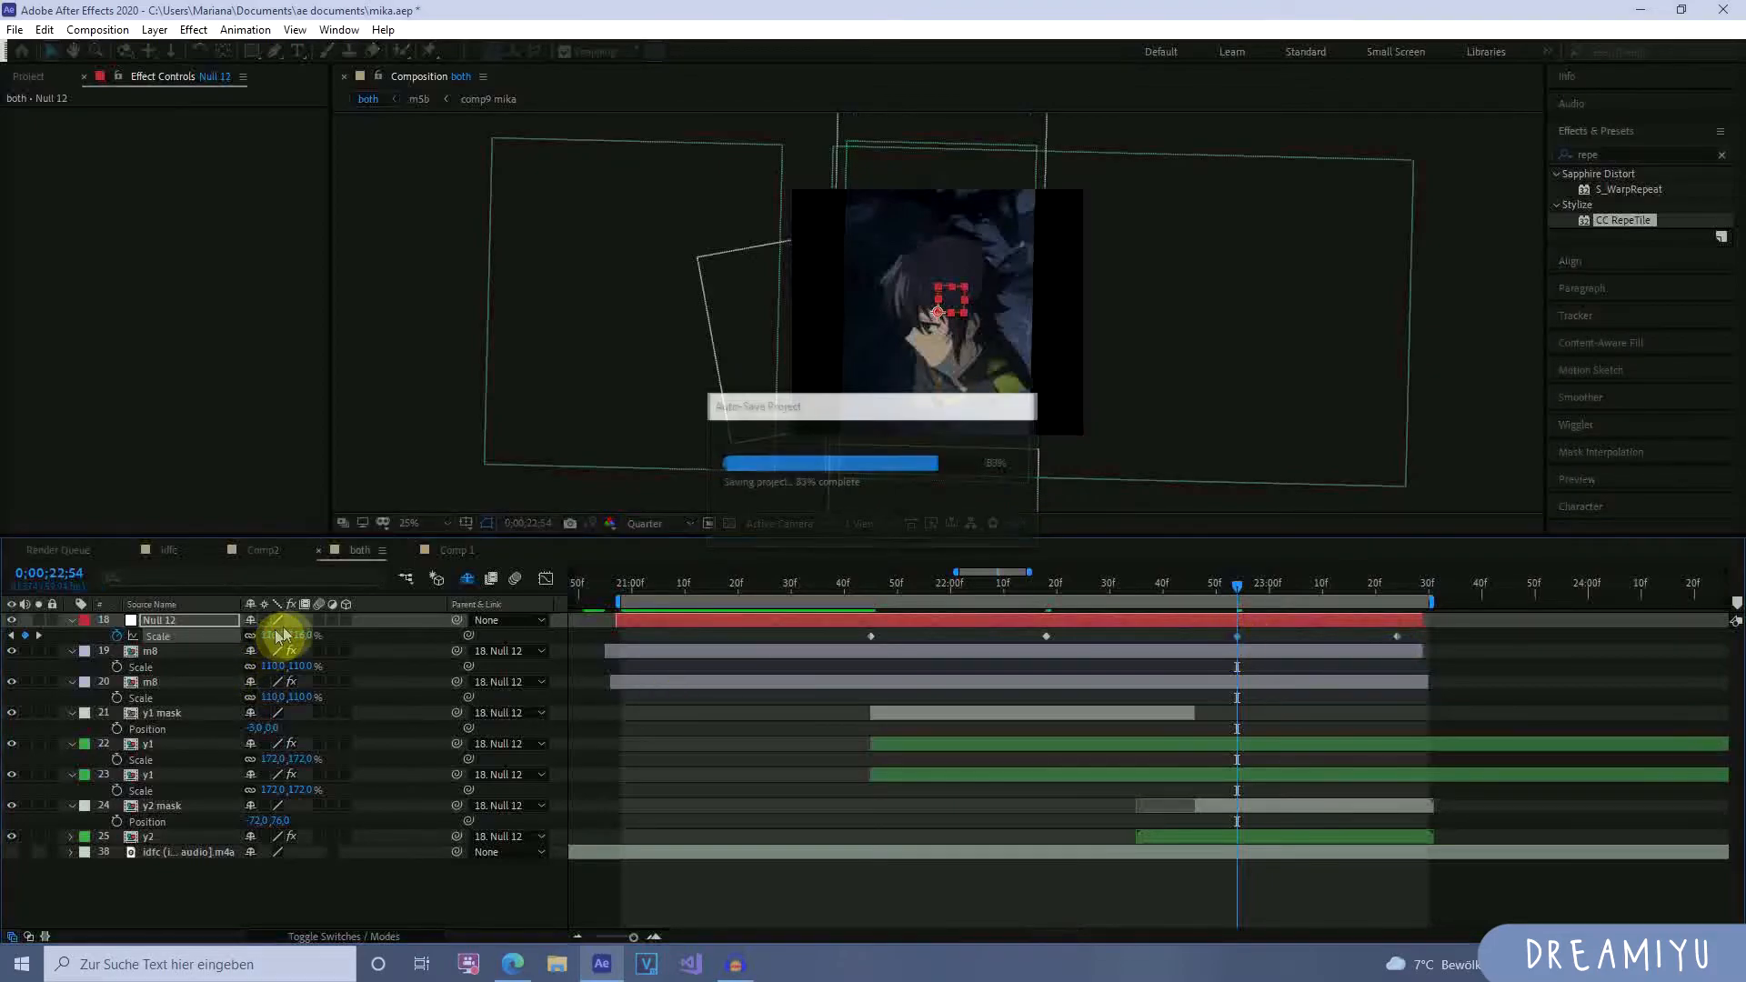
mouse_move(281, 636)
mouse_down()
mouse_move(332, 636)
mouse_move(309, 635)
mouse_up()
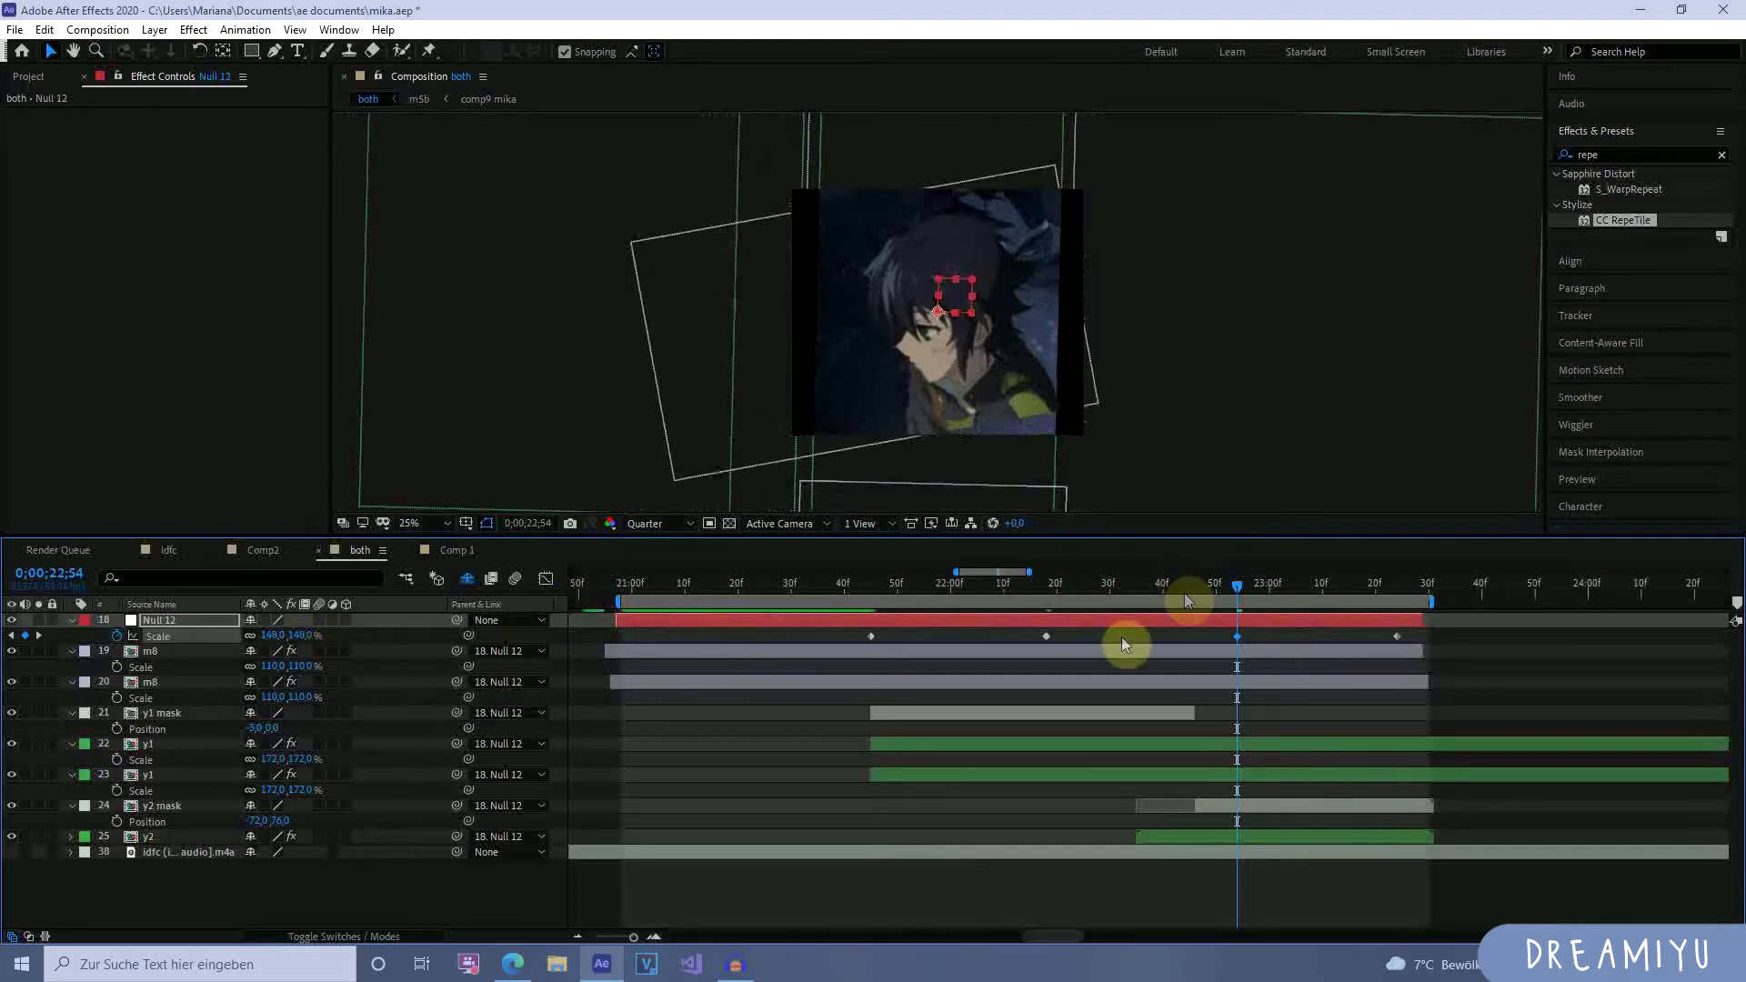
Apply Easy Ease to all four of Null 12's Scale keyframes in the value graph and play back the transition.
drag(838, 635, 1465, 639)
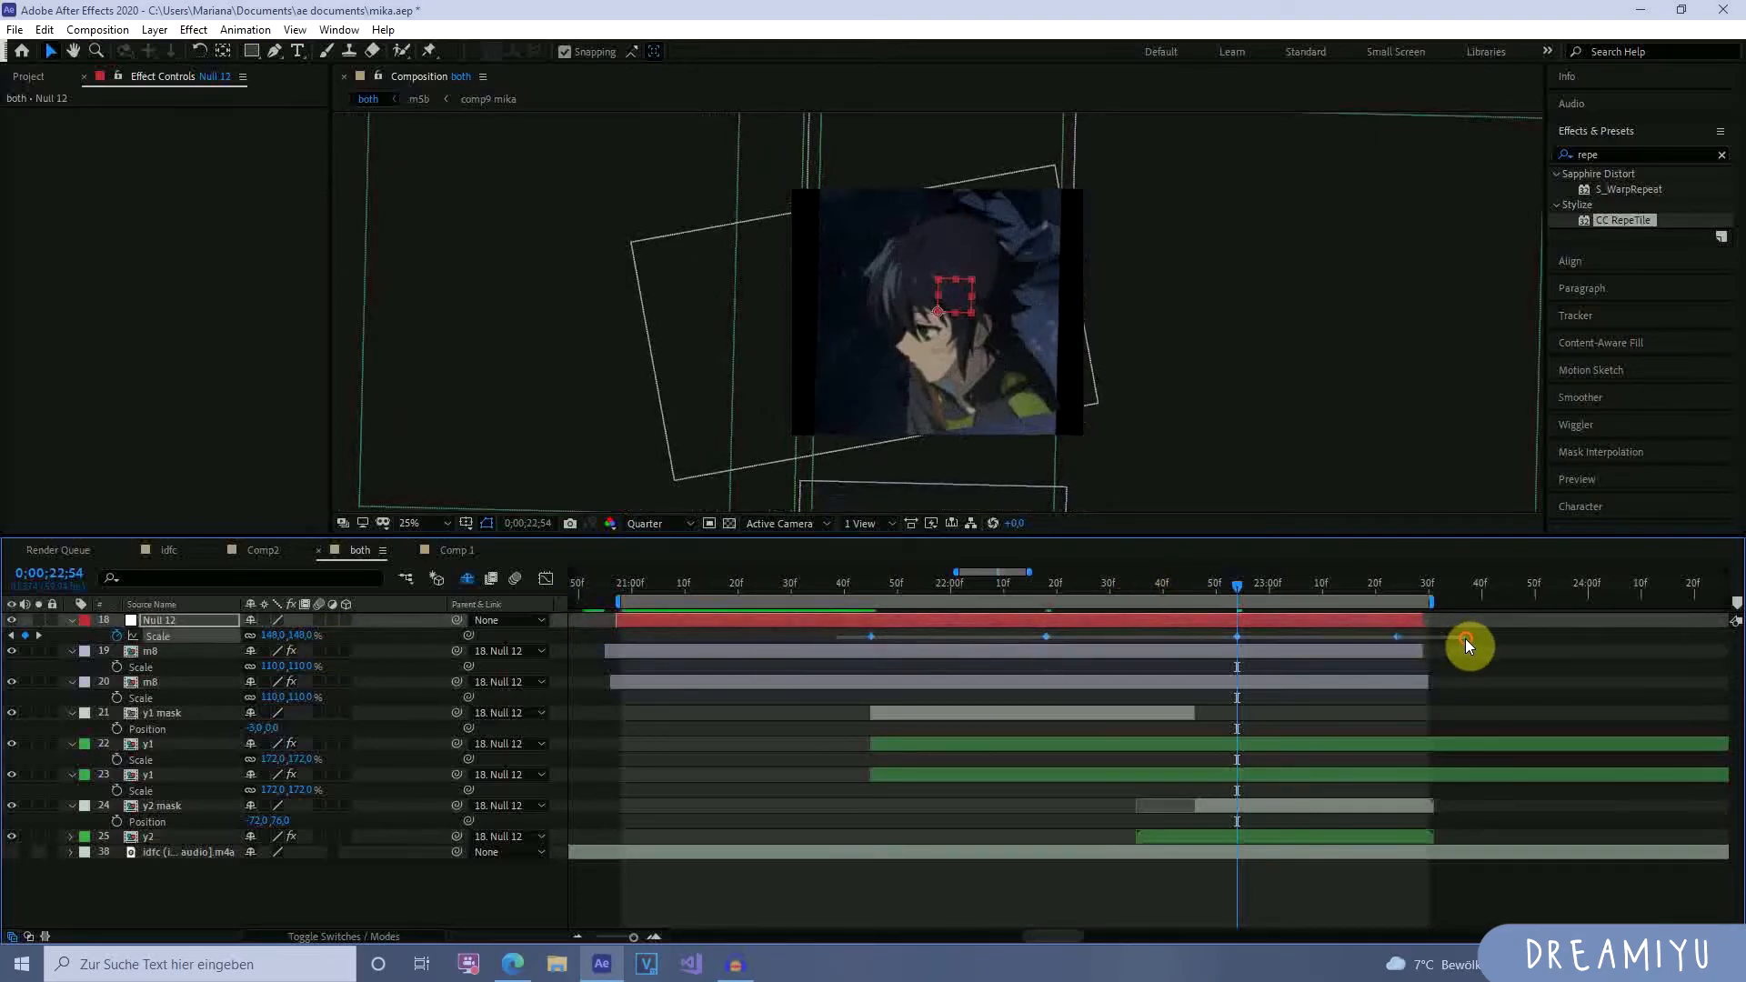
click(547, 582)
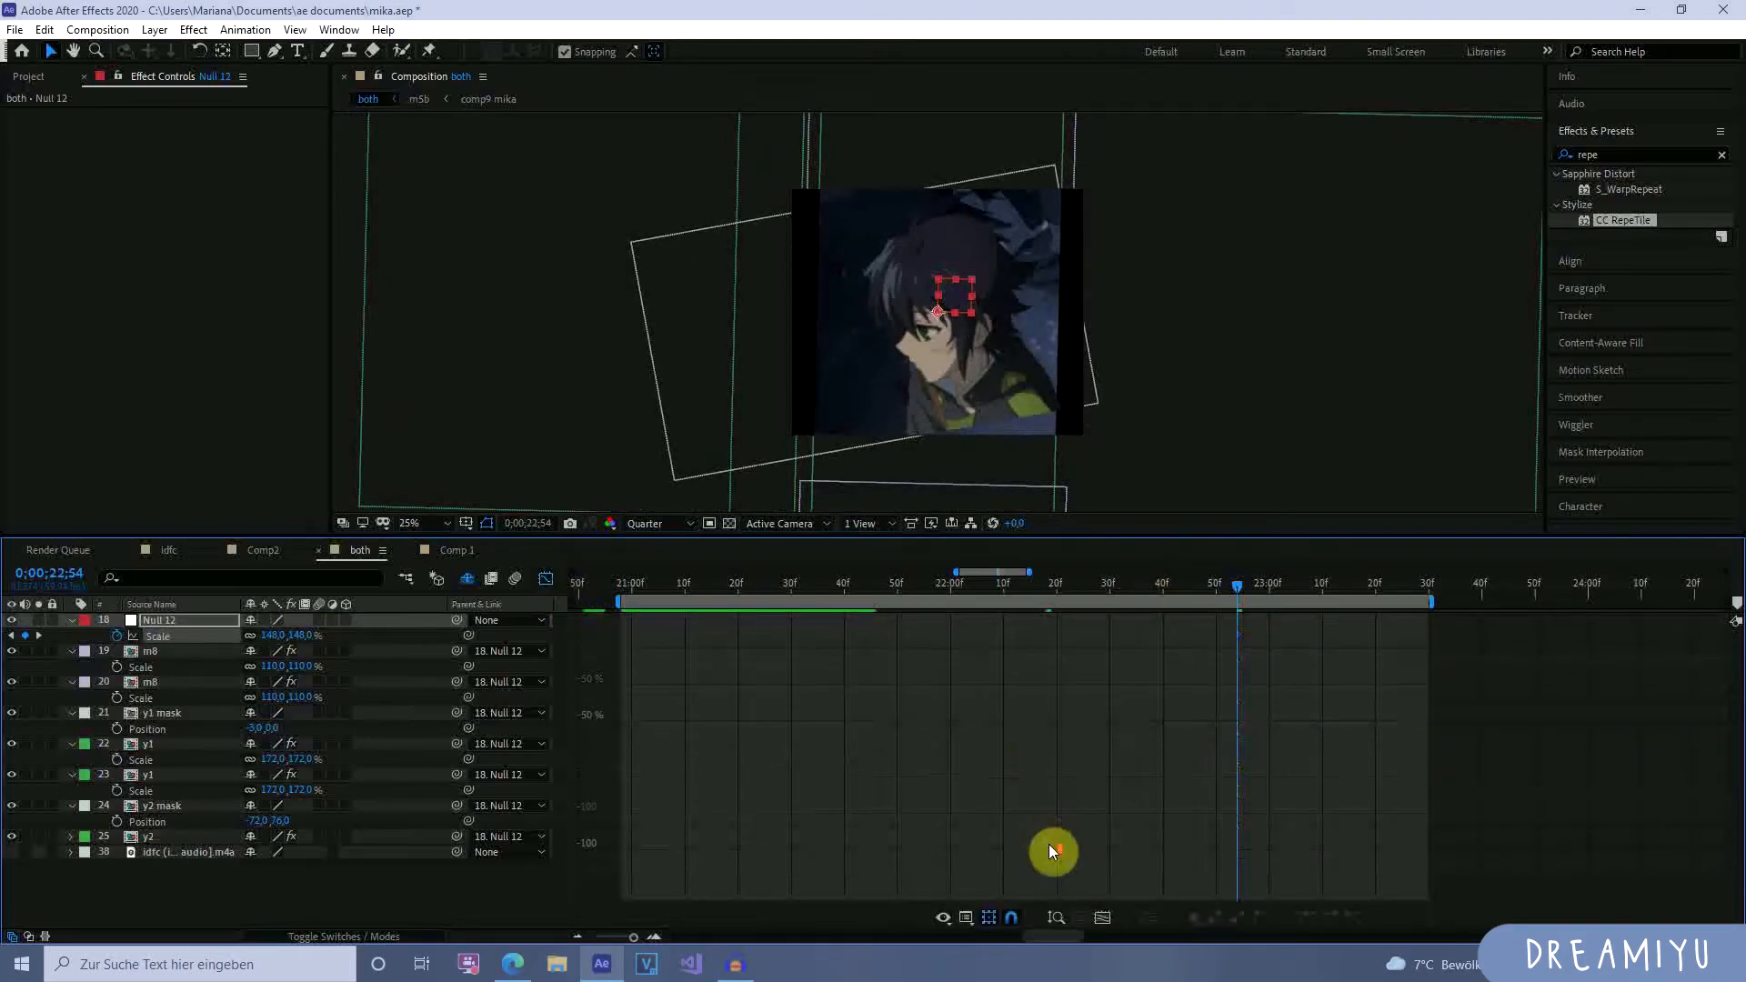
click(1101, 916)
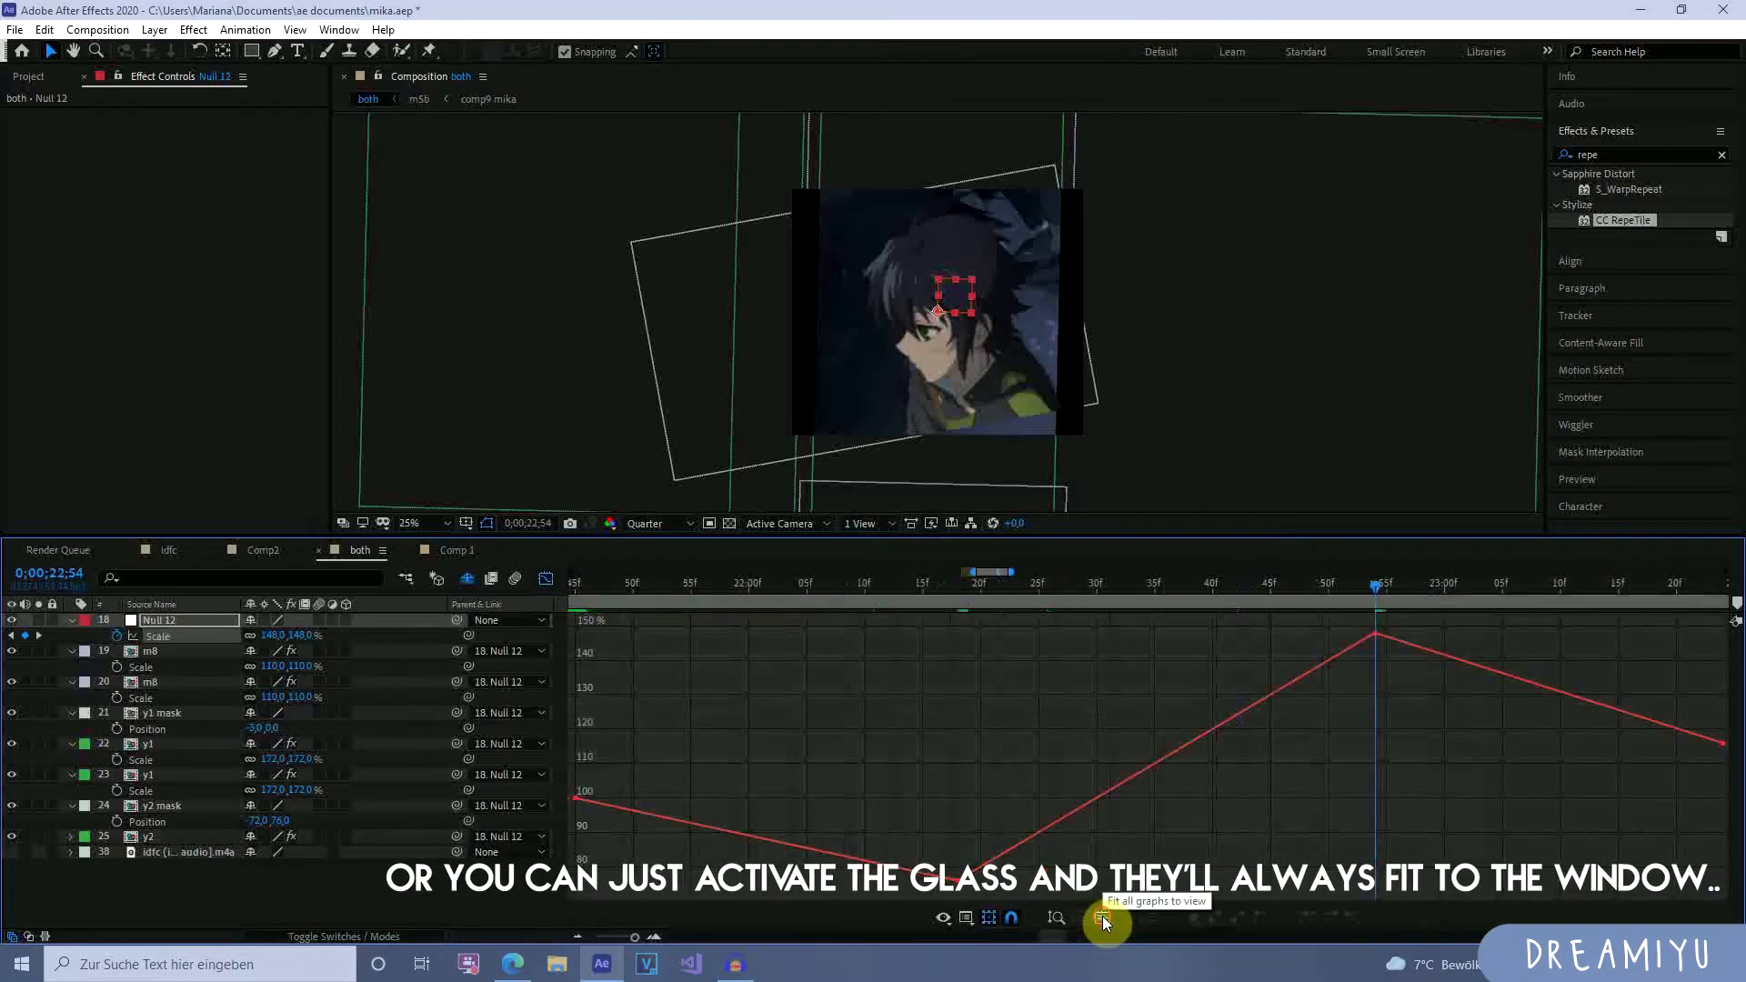
click(578, 934)
click(656, 935)
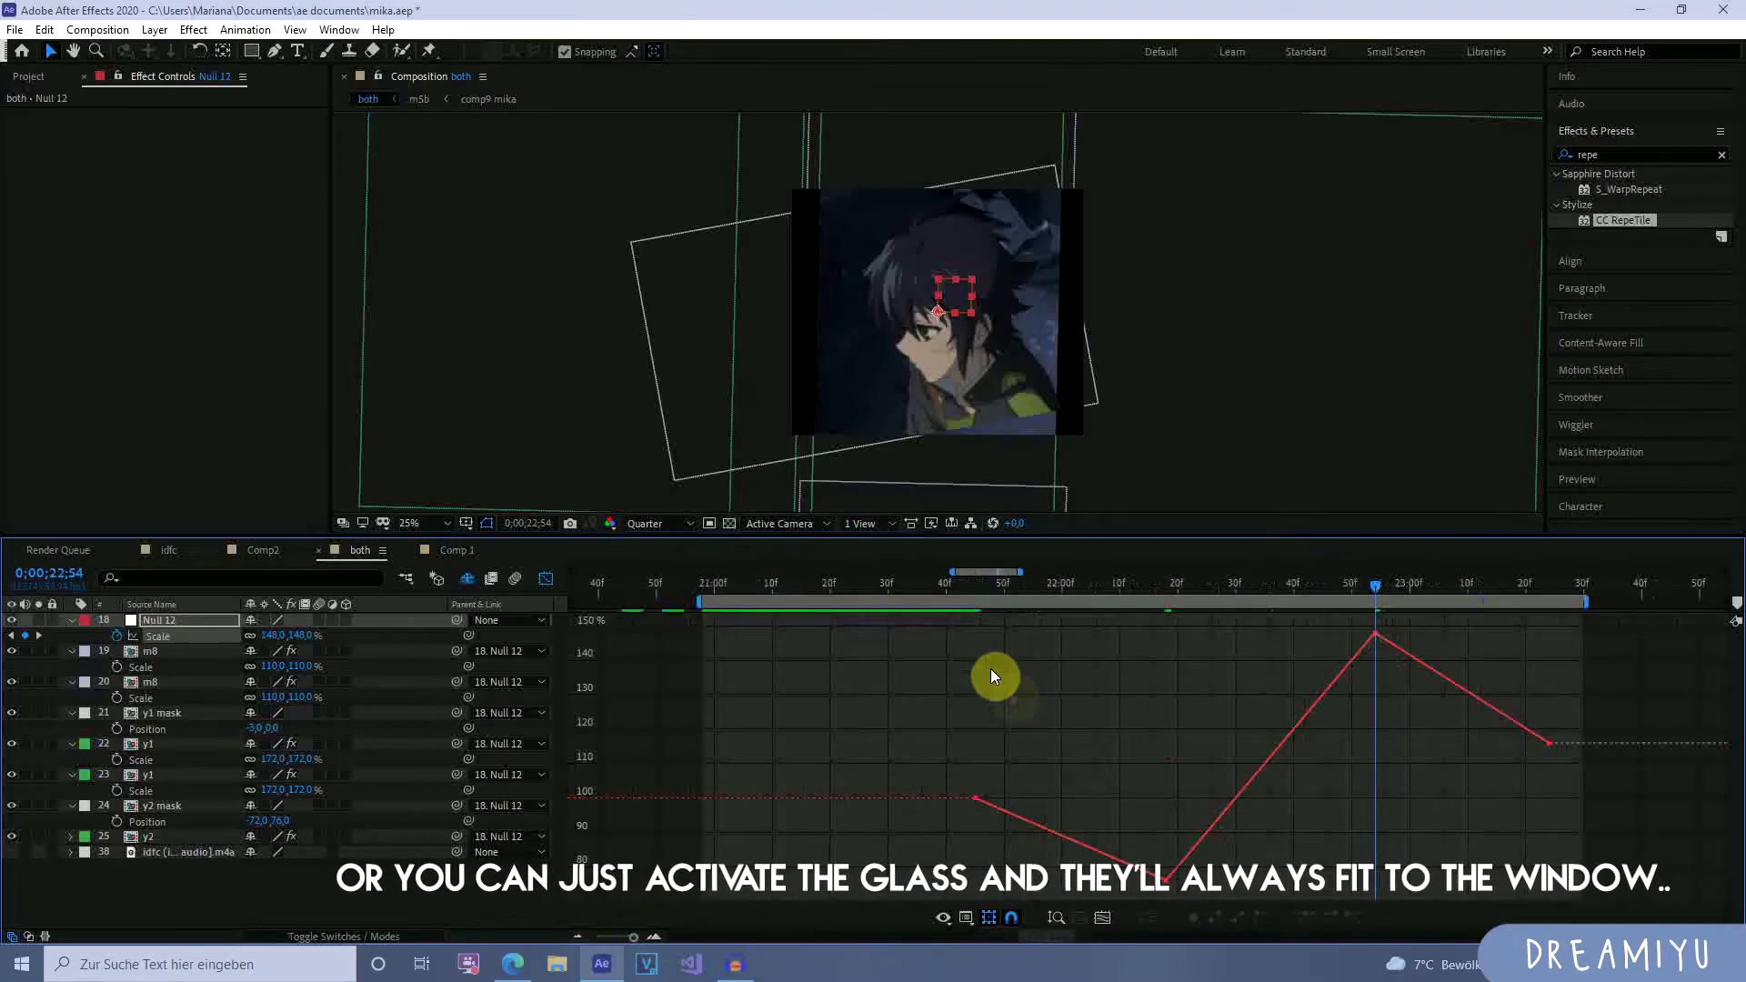
drag(946, 625, 1719, 905)
click(1306, 916)
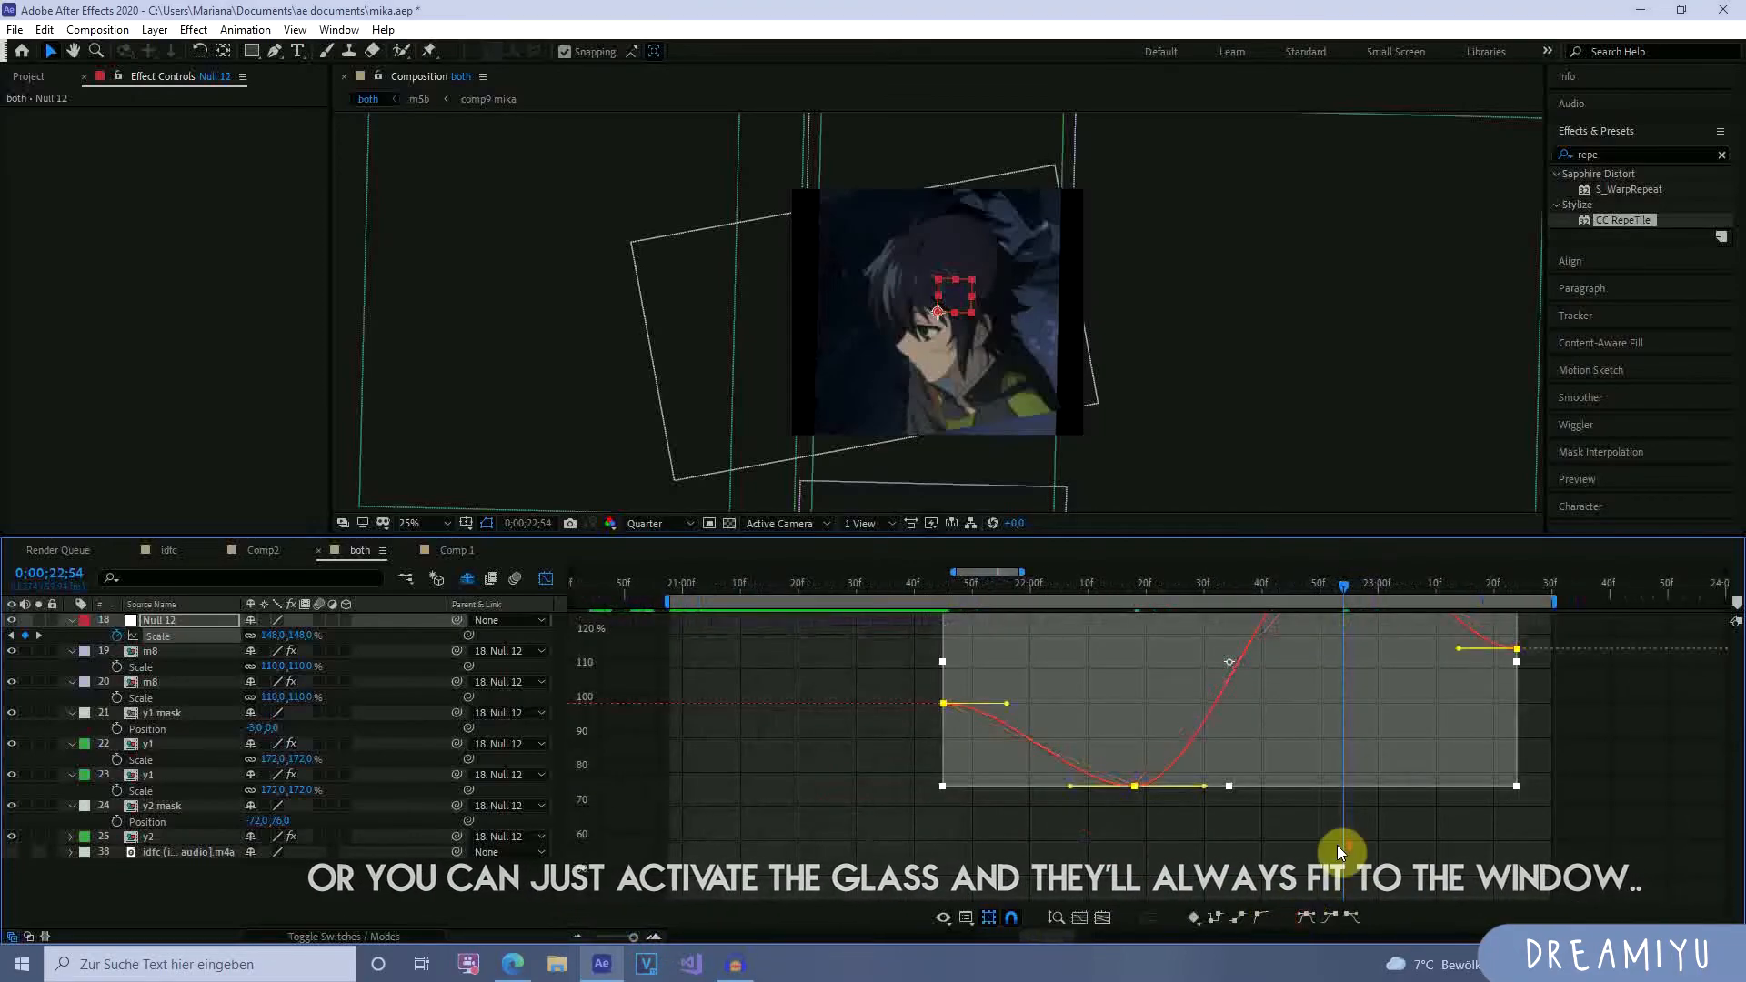
drag(1326, 593, 930, 651)
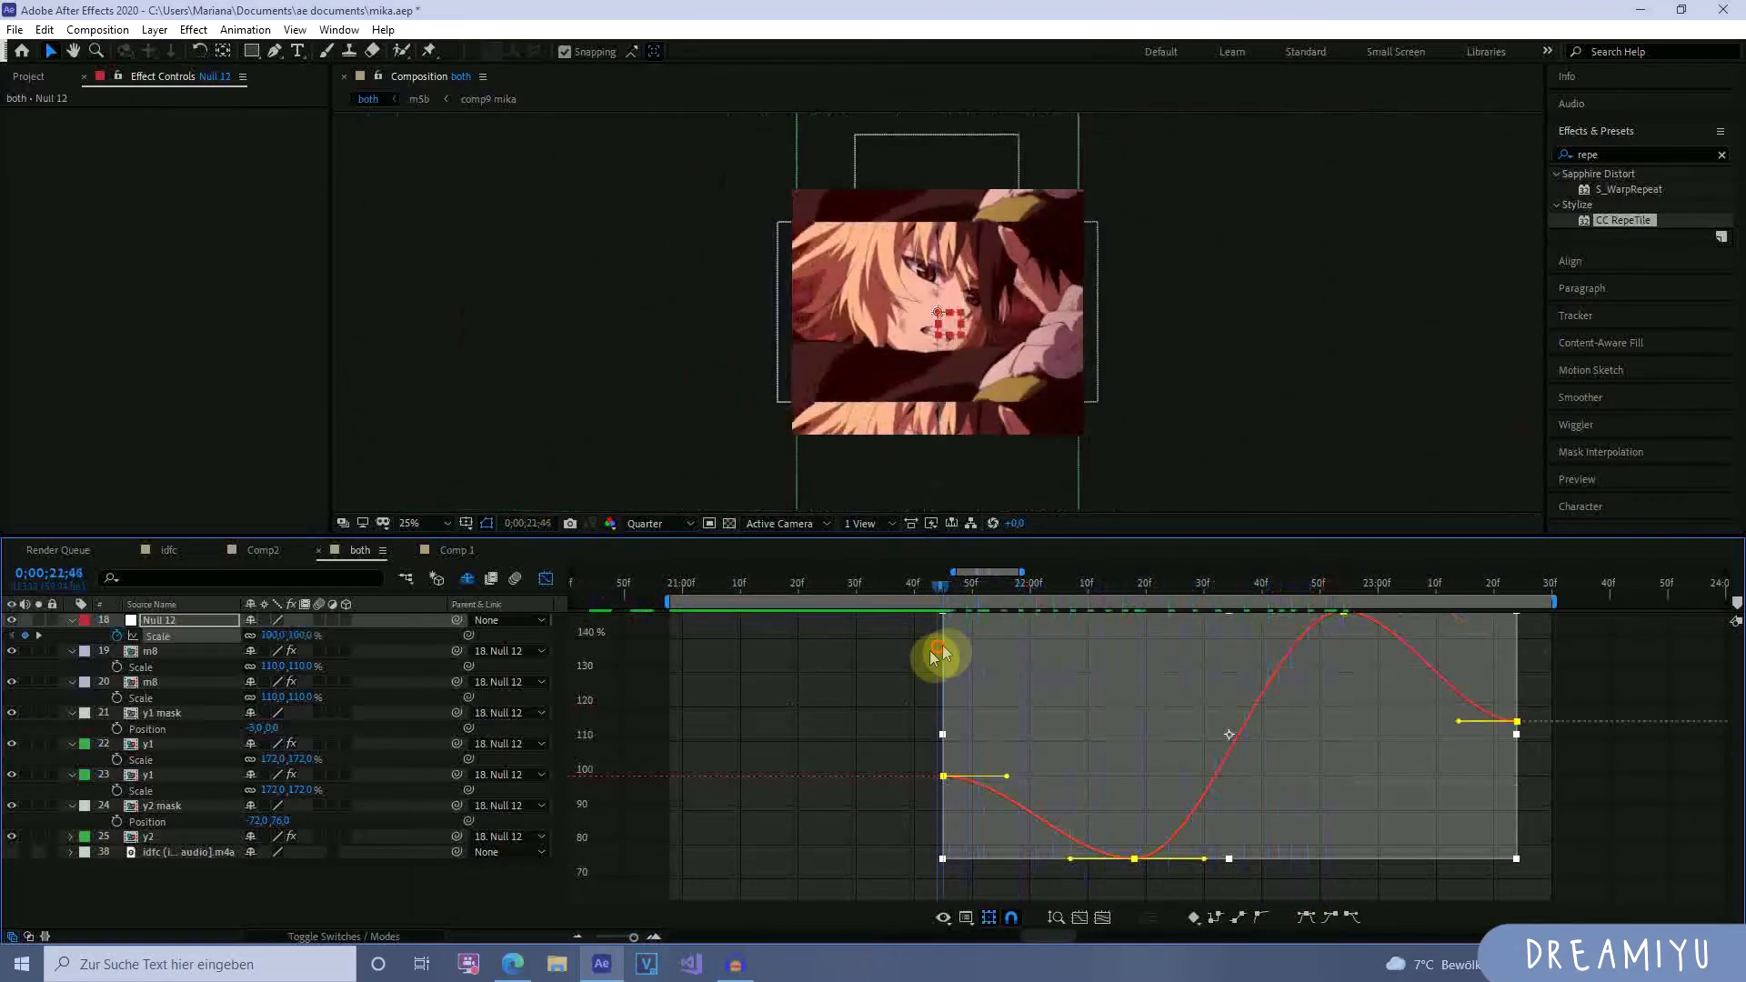
click(871, 713)
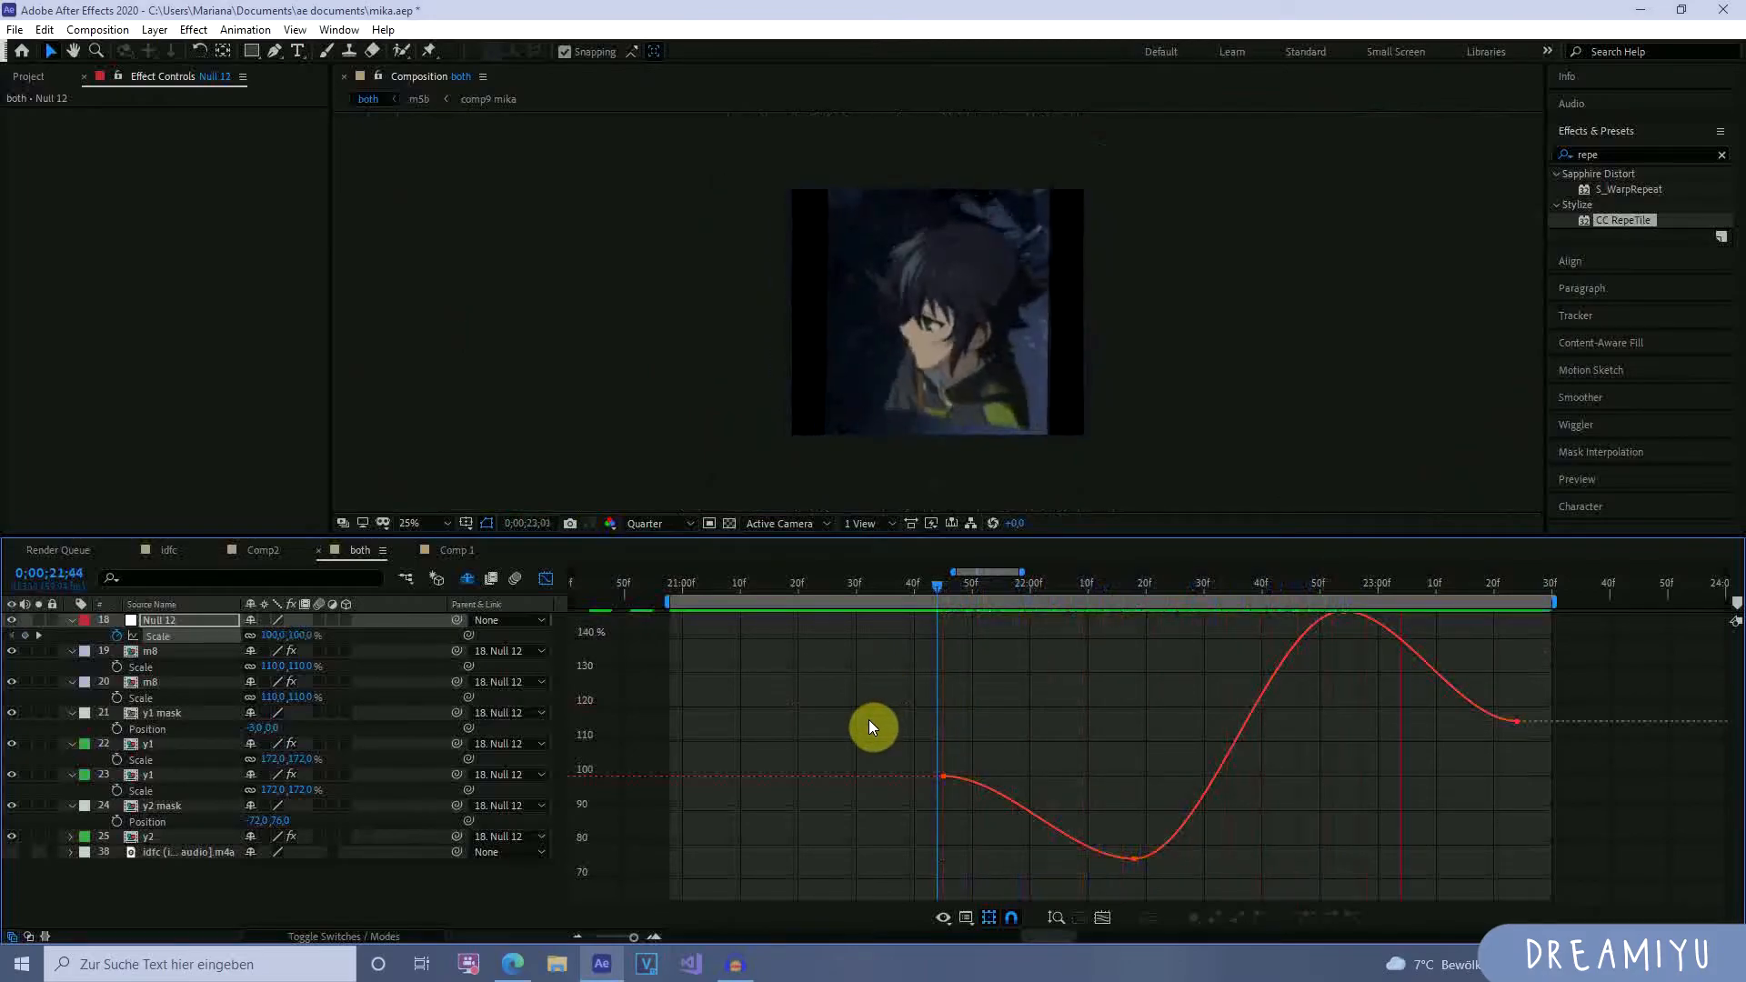
key(space)
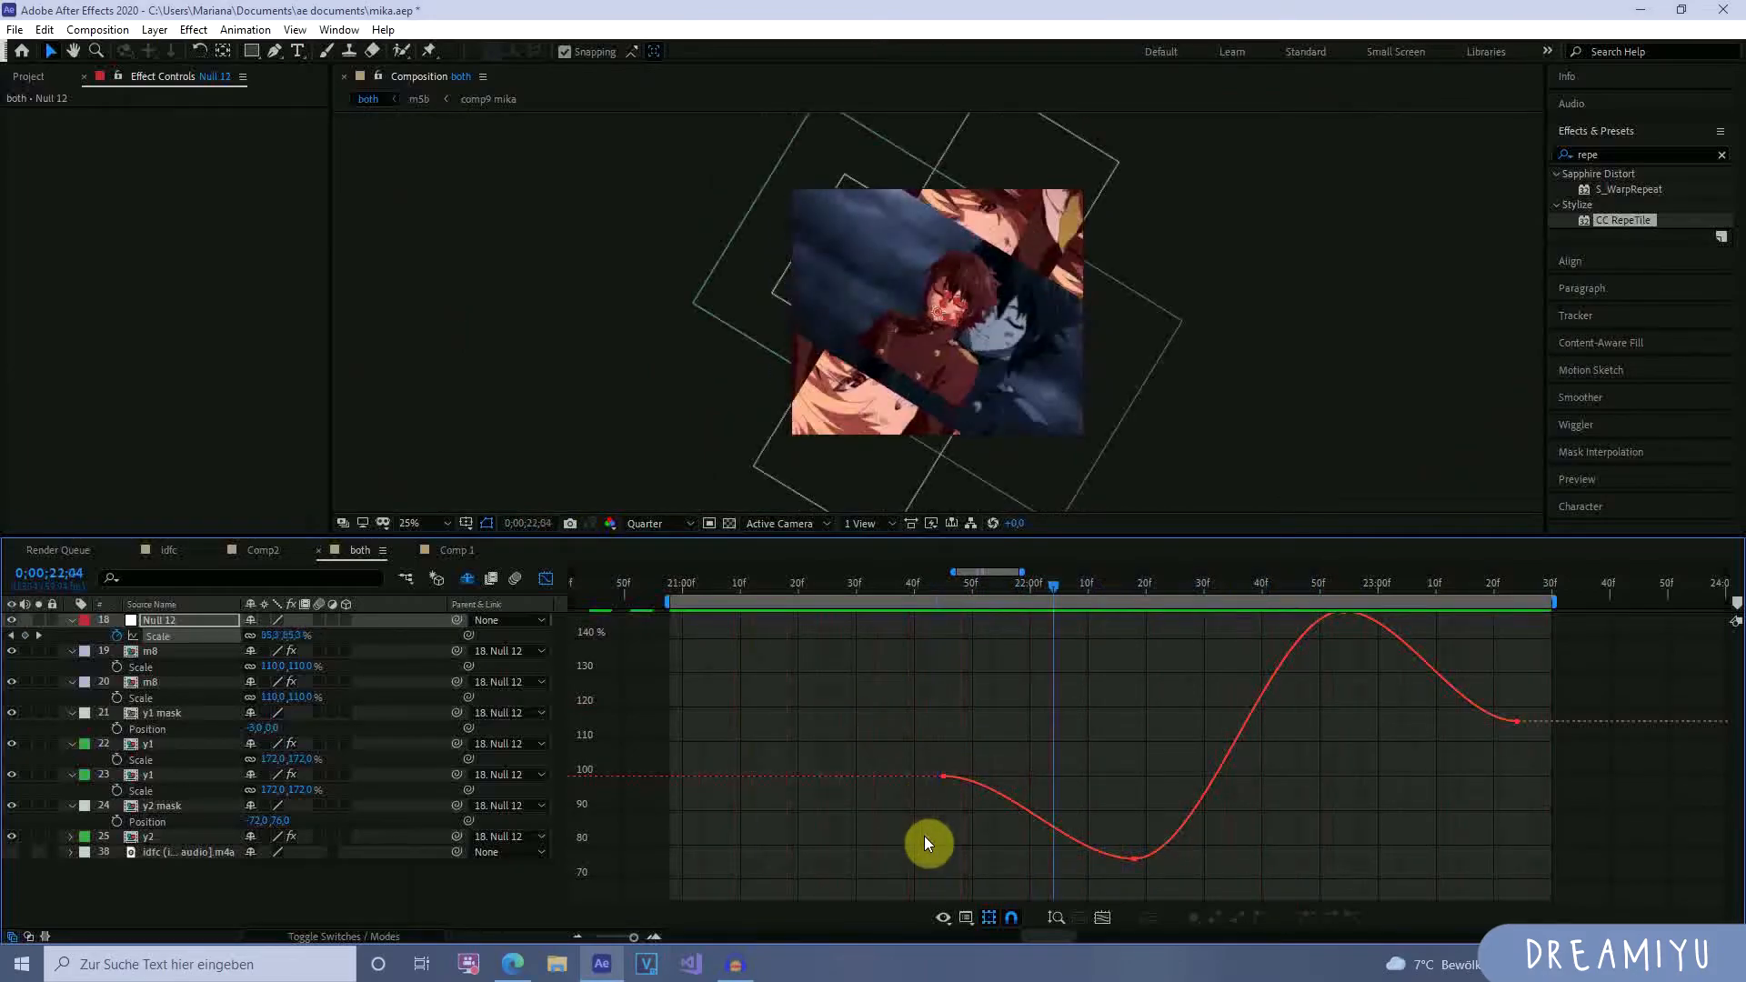
Lengthen the facing graph handles between the first two Scale keyframes to sharpen the zoom-out, and preview it.
drag(910, 829, 1095, 711)
drag(1007, 776, 1072, 777)
drag(1071, 859, 1007, 861)
key(space)
key(space)
key(space)
Steepen the Scale rise from 76% to 148% by extending the 76% keyframe's outgoing handle, and play back the transition.
scroll(1174, 828, down, 1)
scroll(1280, 802, up, 3)
scroll(1279, 800, down, 3)
drag(1213, 821, 1309, 816)
drag(1273, 590, 1285, 678)
drag(1301, 584, 1260, 691)
scroll(1272, 717, down, 2)
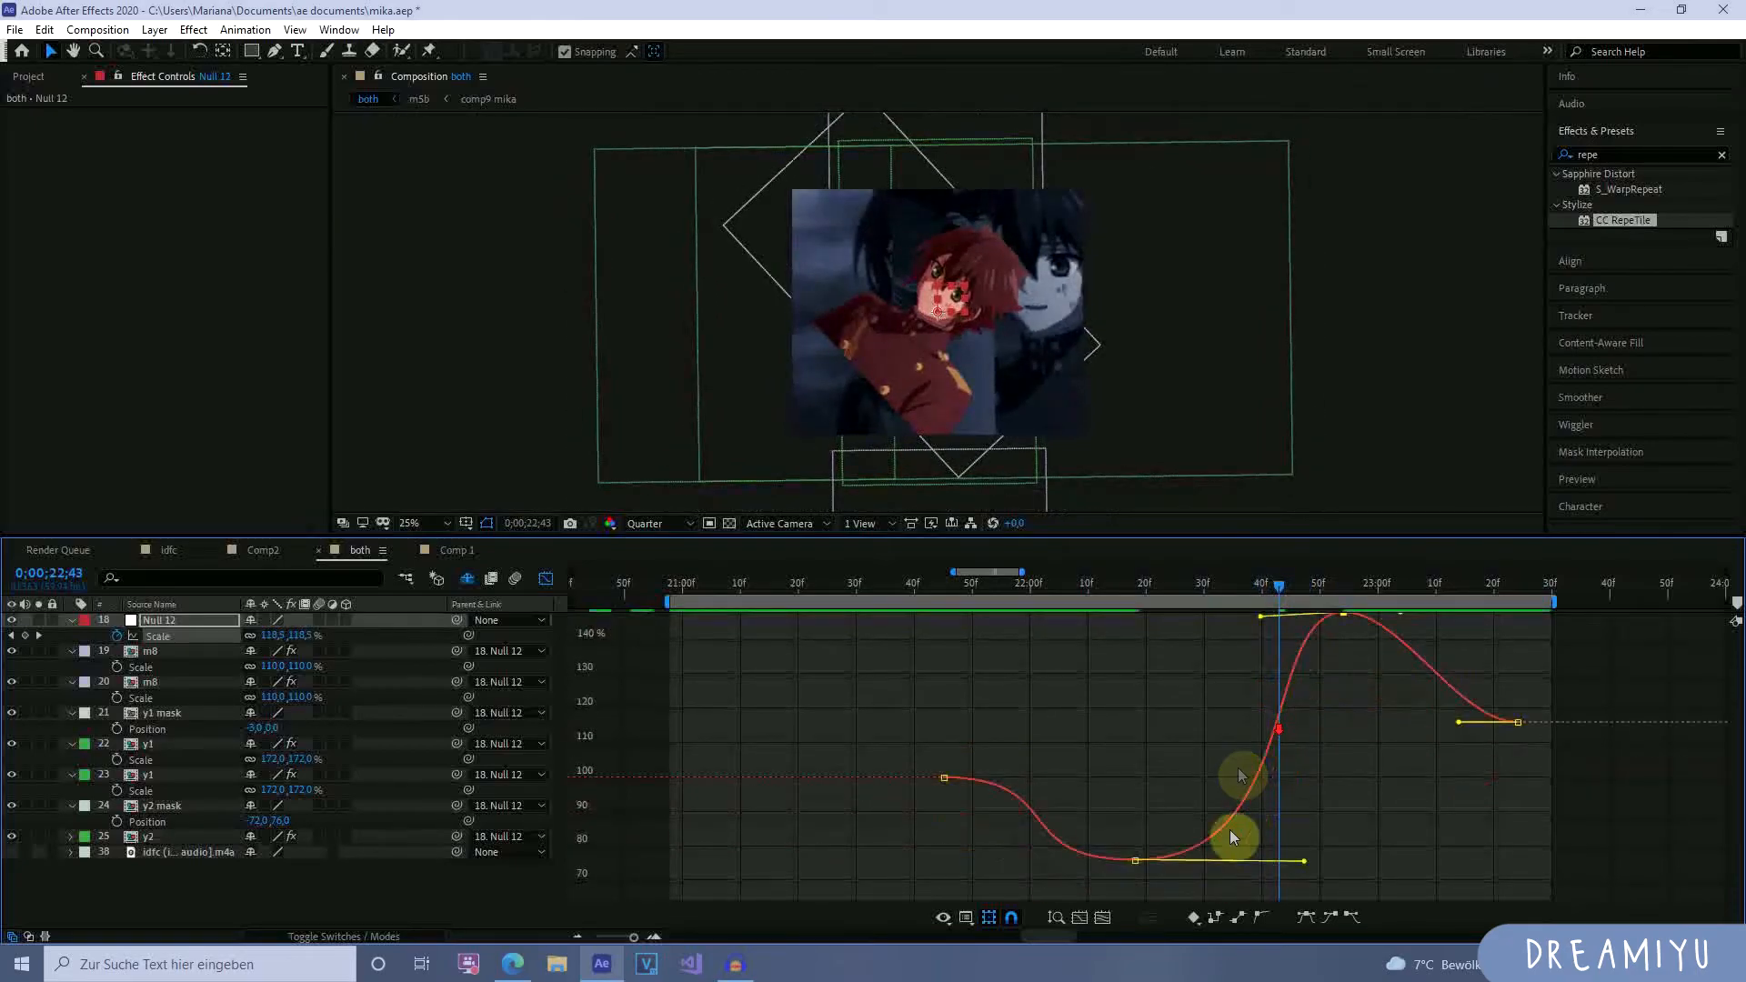
drag(1306, 862, 1348, 860)
key(space)
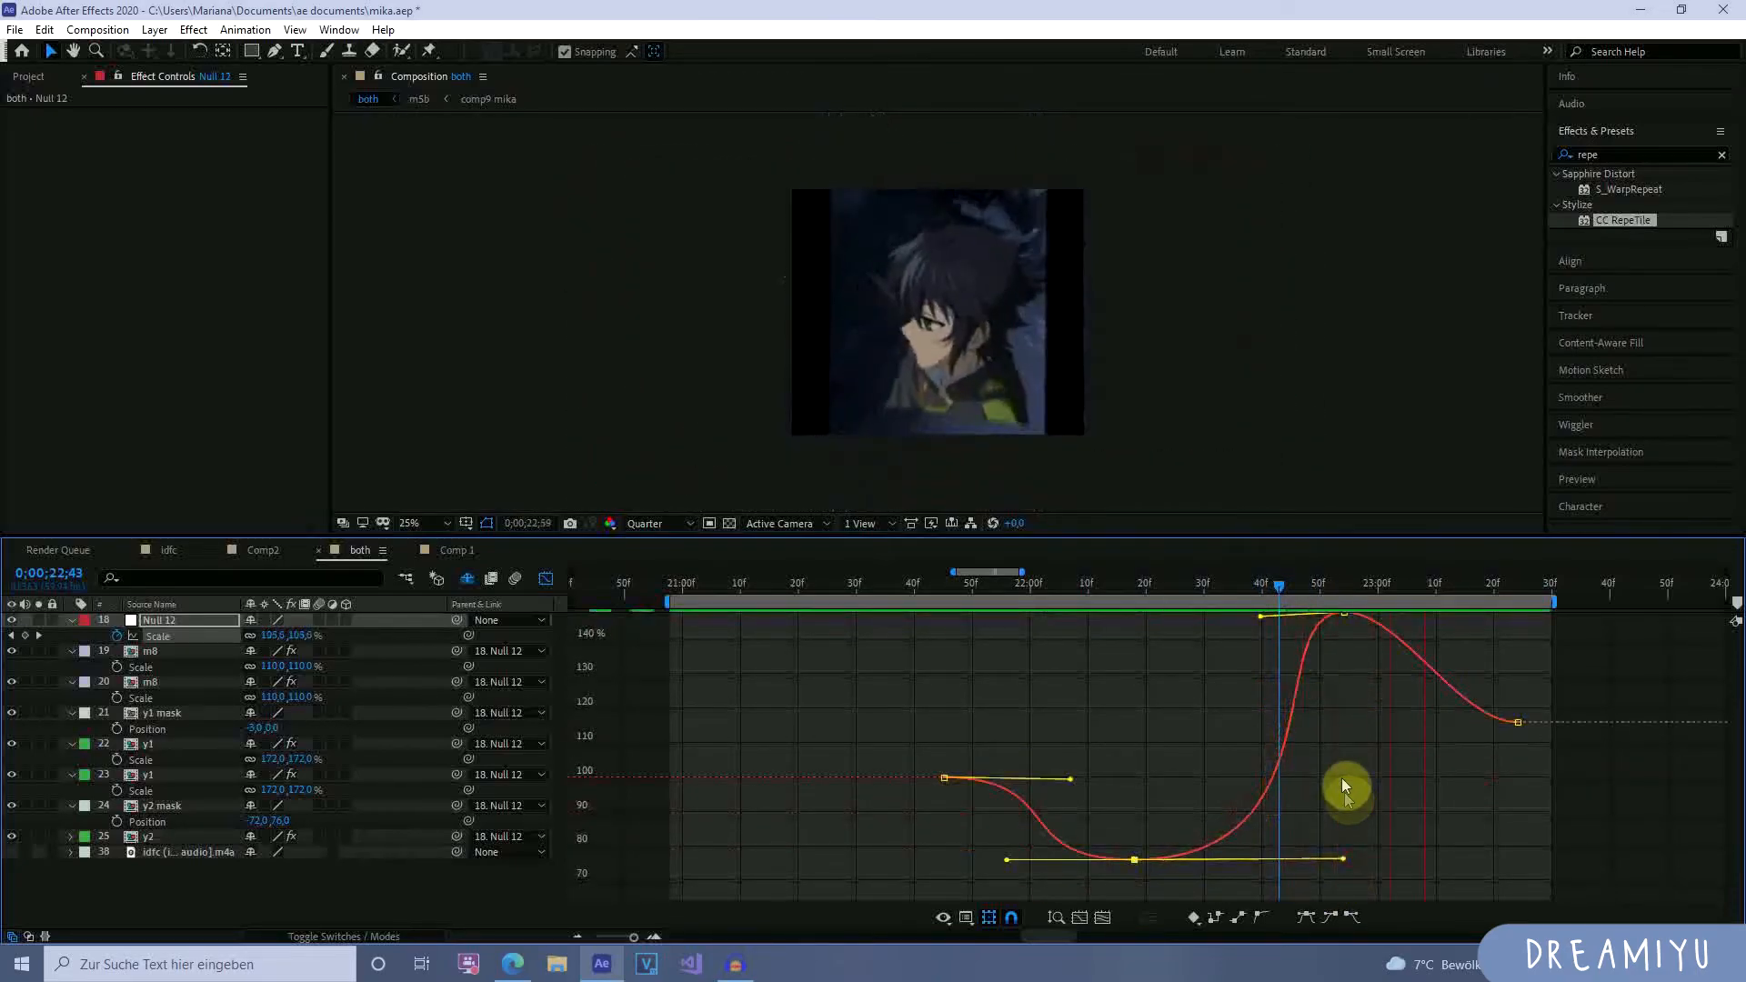
Shift Null 12's last Scale keyframe to about 0;00;23;29 and 127%, reshape its incoming handle, and play back the transition.
scroll(1352, 655, up, 3)
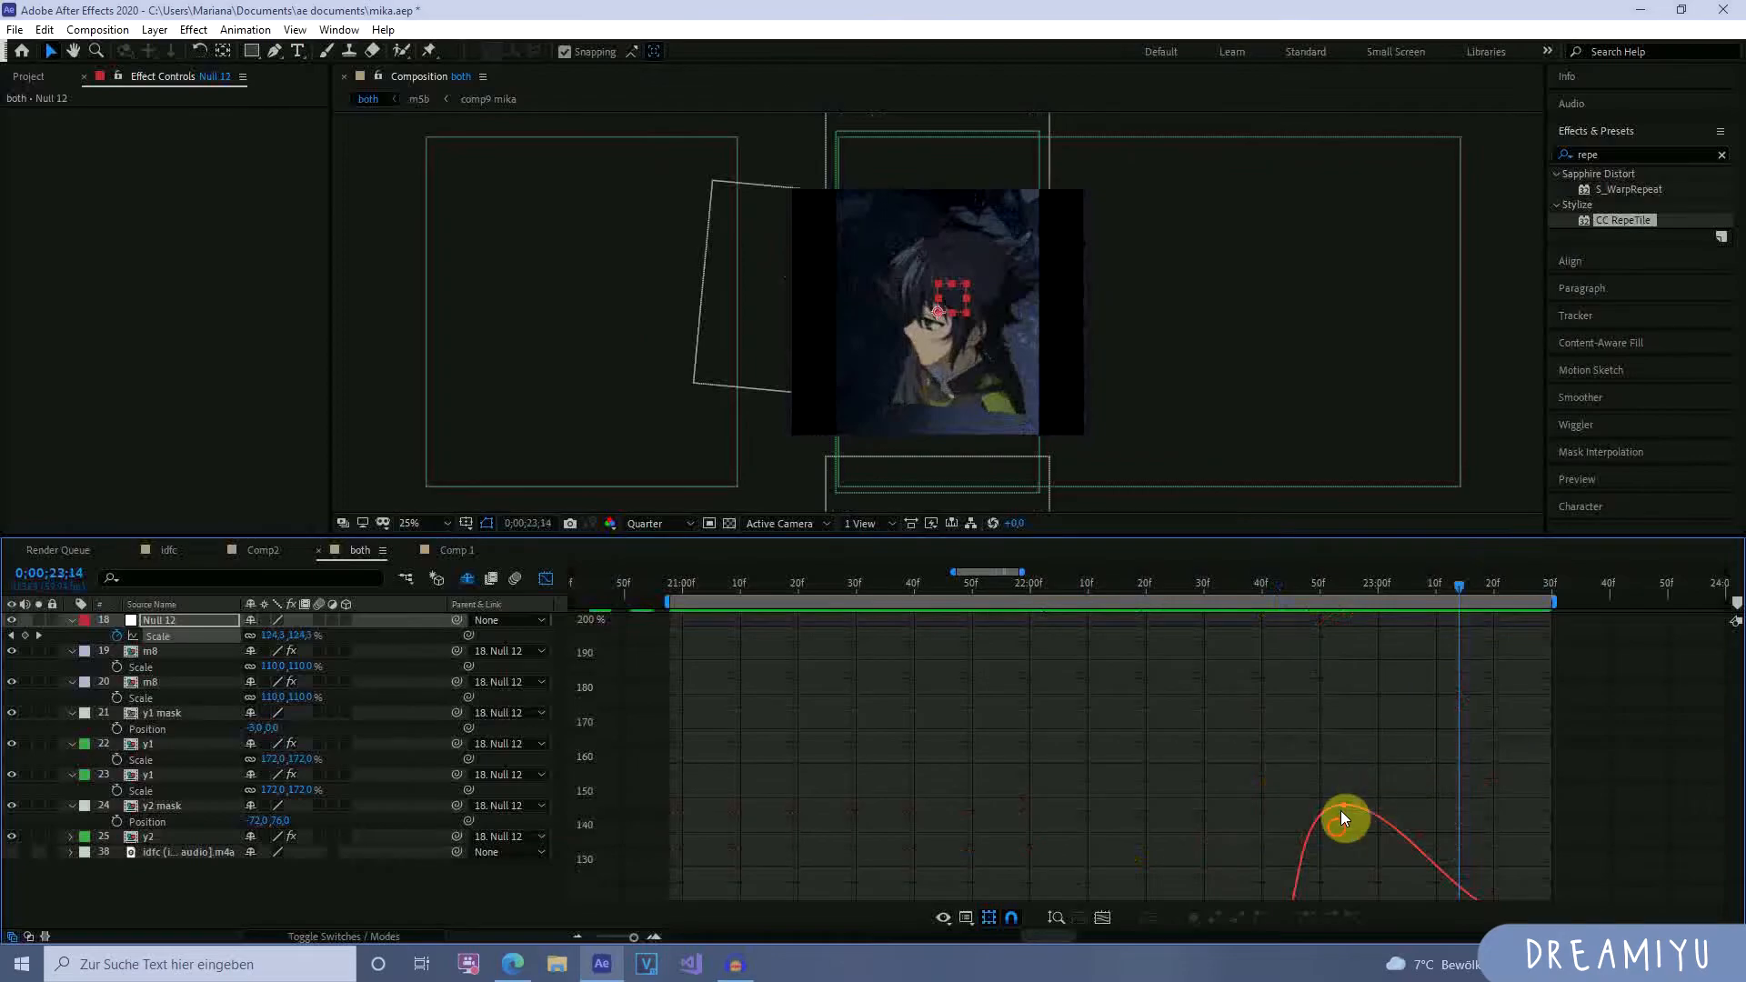
scroll(1525, 773, down, 1)
drag(1517, 842, 1381, 812)
drag(1514, 807, 1546, 808)
click(1488, 769)
key(space)
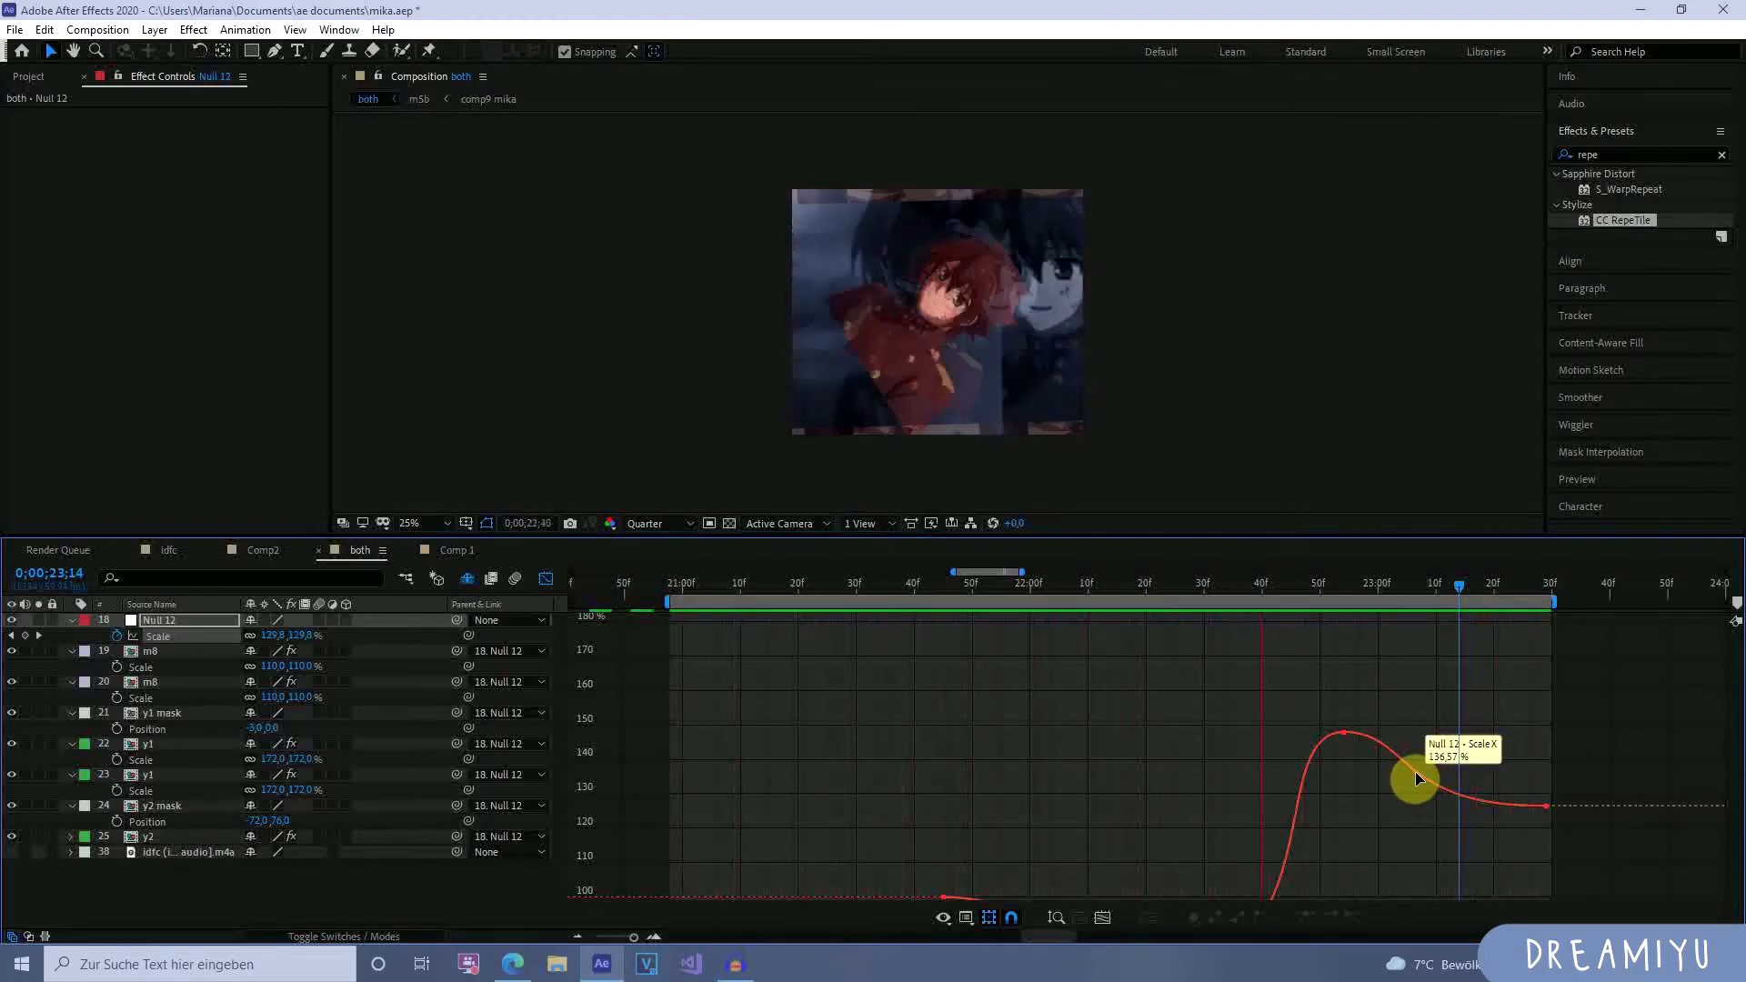
Lower Null 12's peak Scale keyframe at 0;00;22;54 to about 143% and preview the move from about 0;00;21;40.
key(space)
mouse_move(1351, 619)
mouse_down()
mouse_move(1331, 590)
mouse_move(1339, 616)
mouse_up()
drag(1344, 733, 1346, 752)
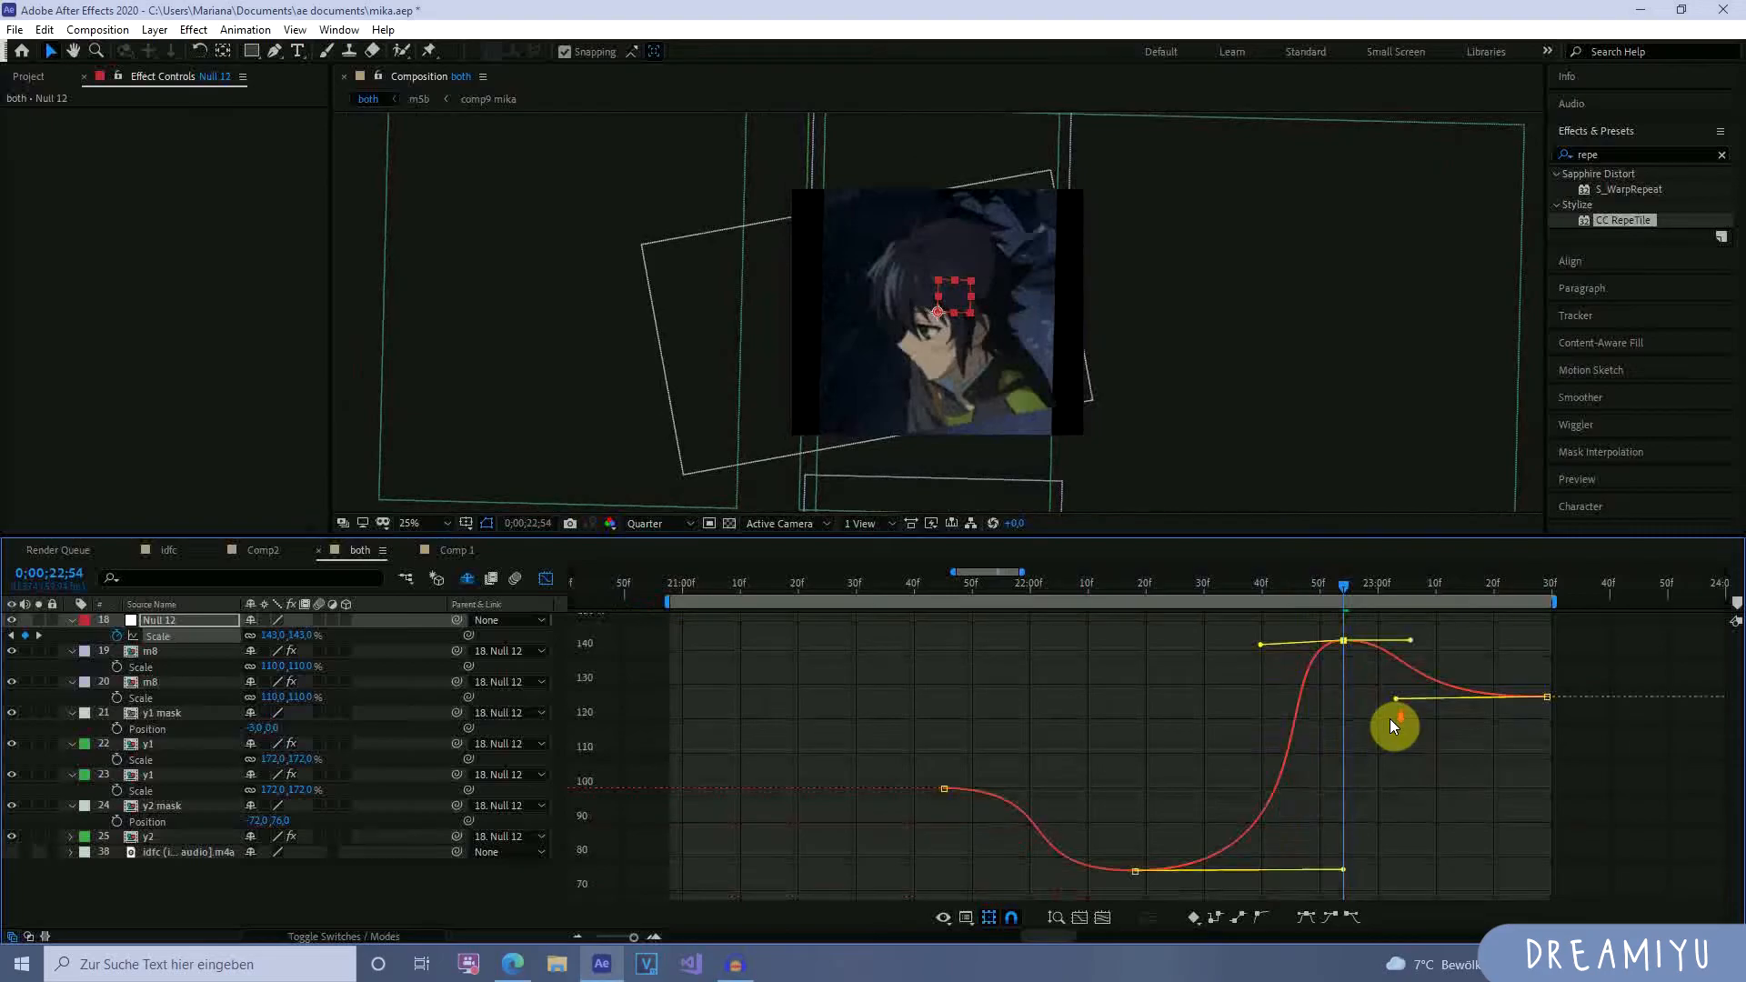
drag(1341, 590, 923, 703)
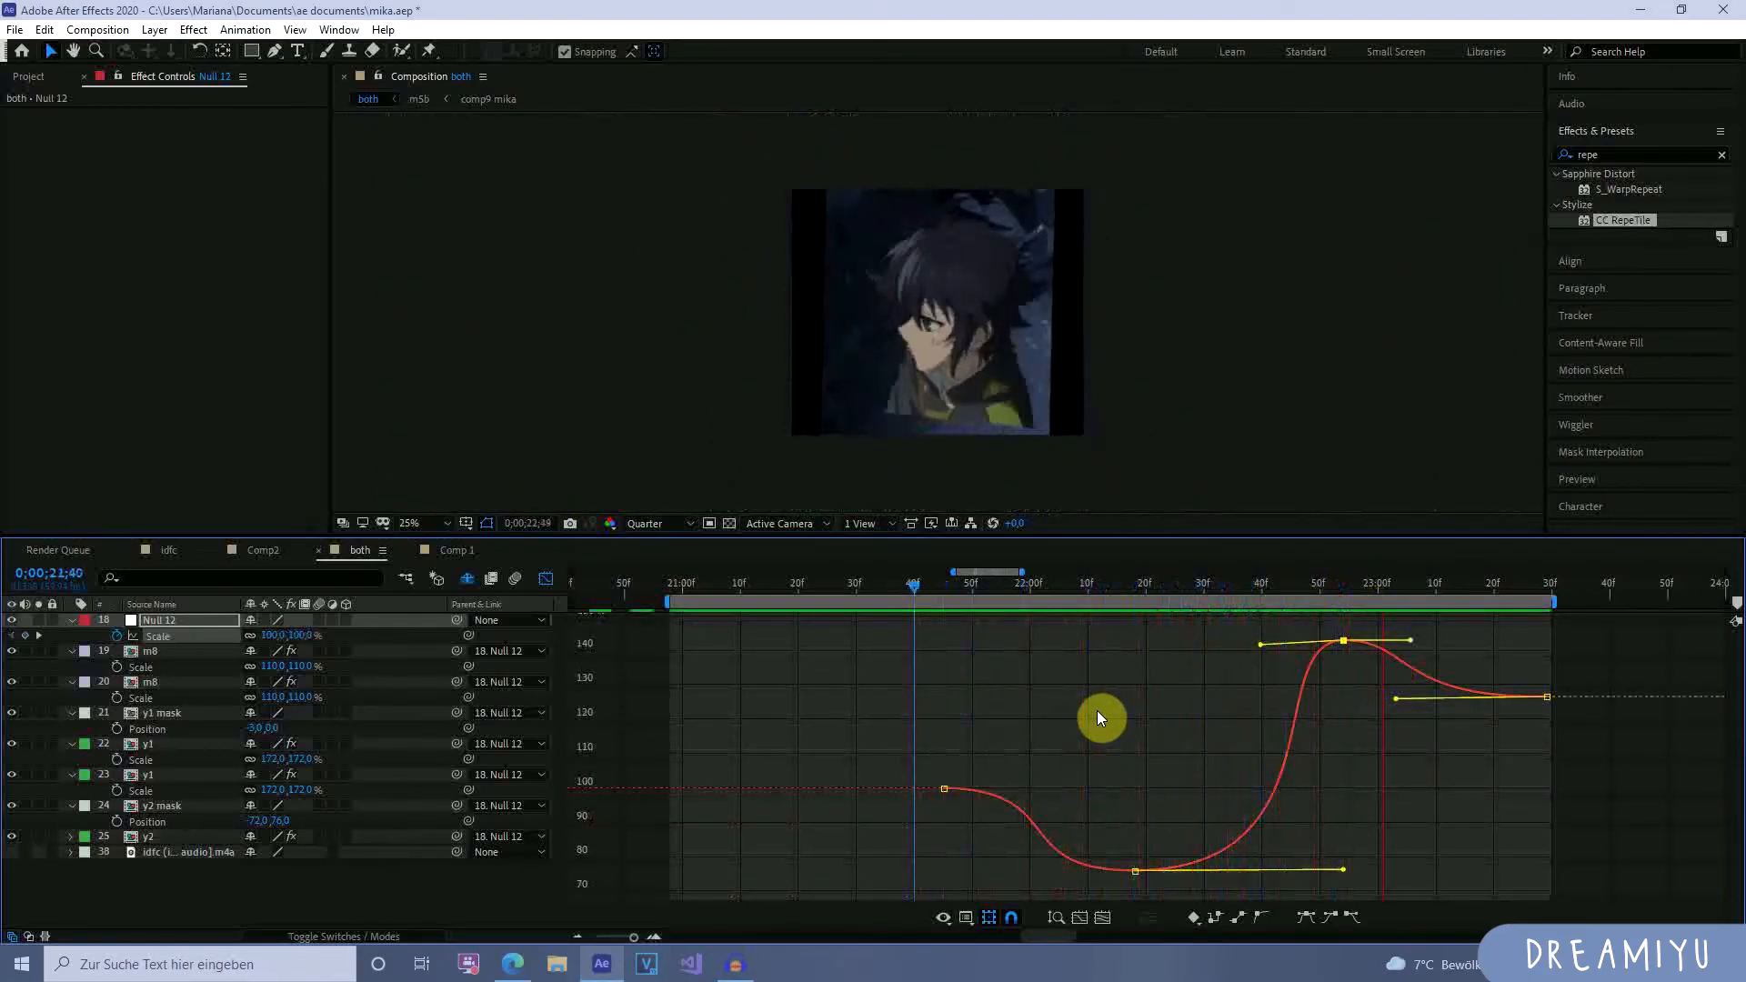
Move Null 12's lowest Scale keyframe to about 0;00;22;33 and 64%, and review the zoom-out.
drag(1159, 636, 1272, 622)
click(1164, 778)
scroll(1046, 791, down, 2)
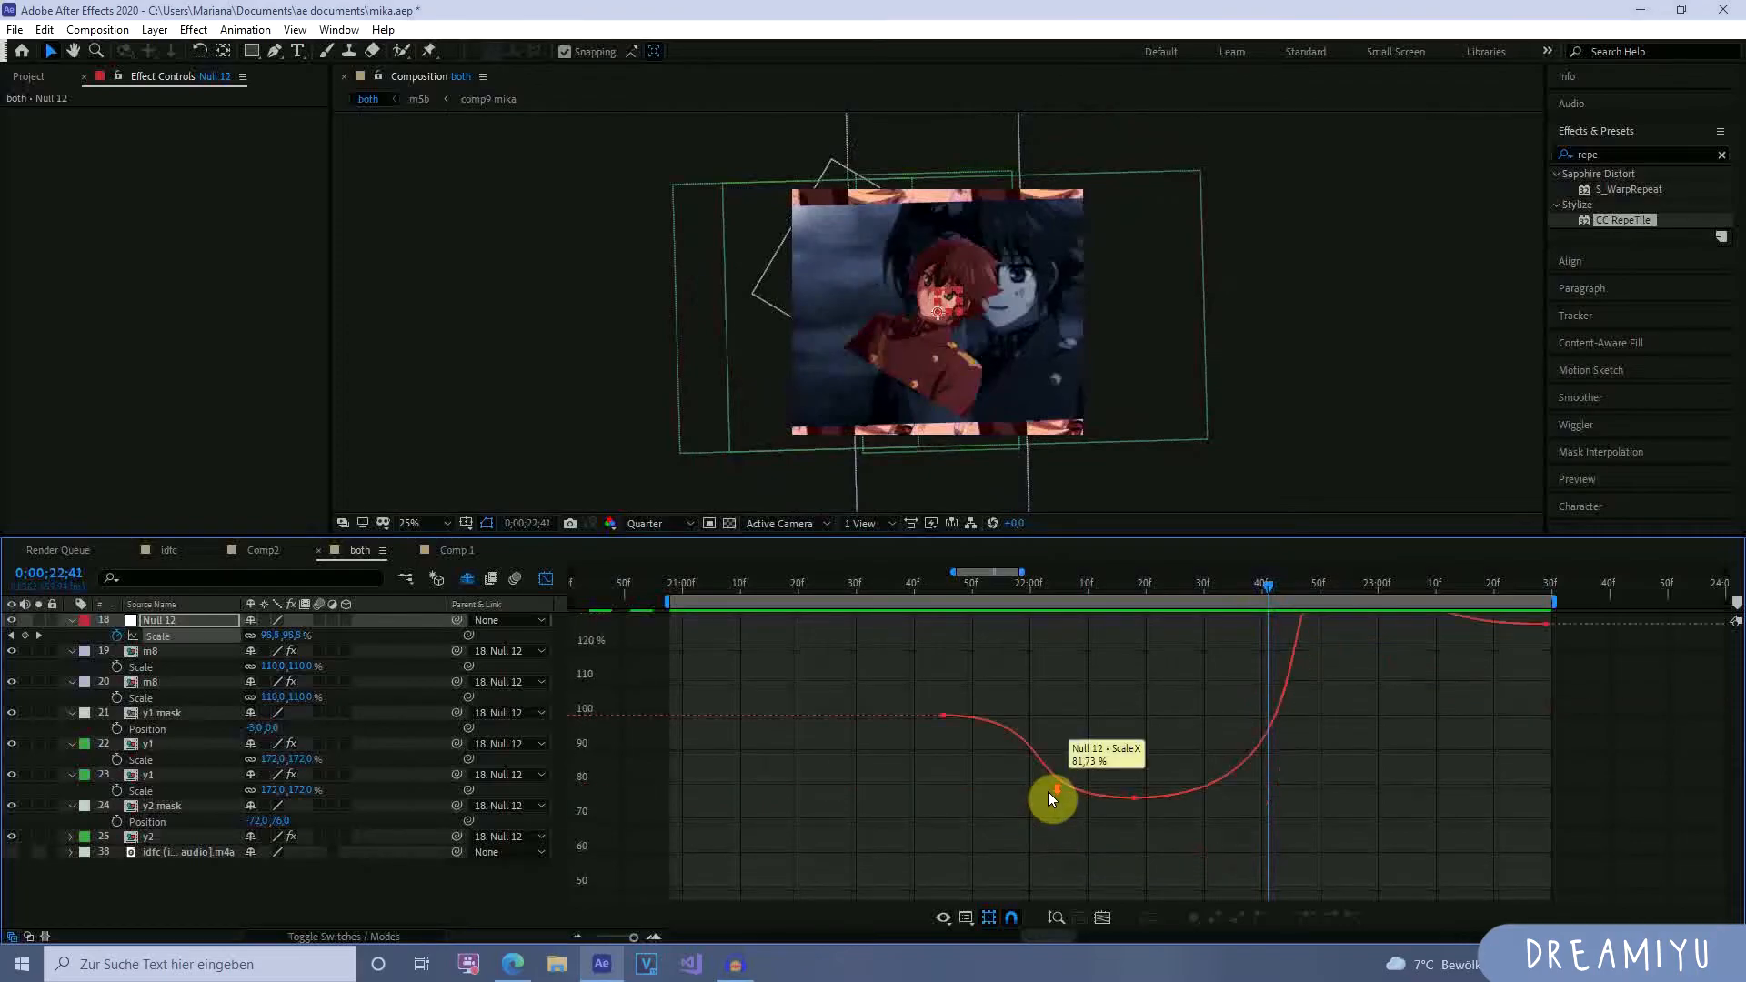
drag(1135, 798, 1220, 837)
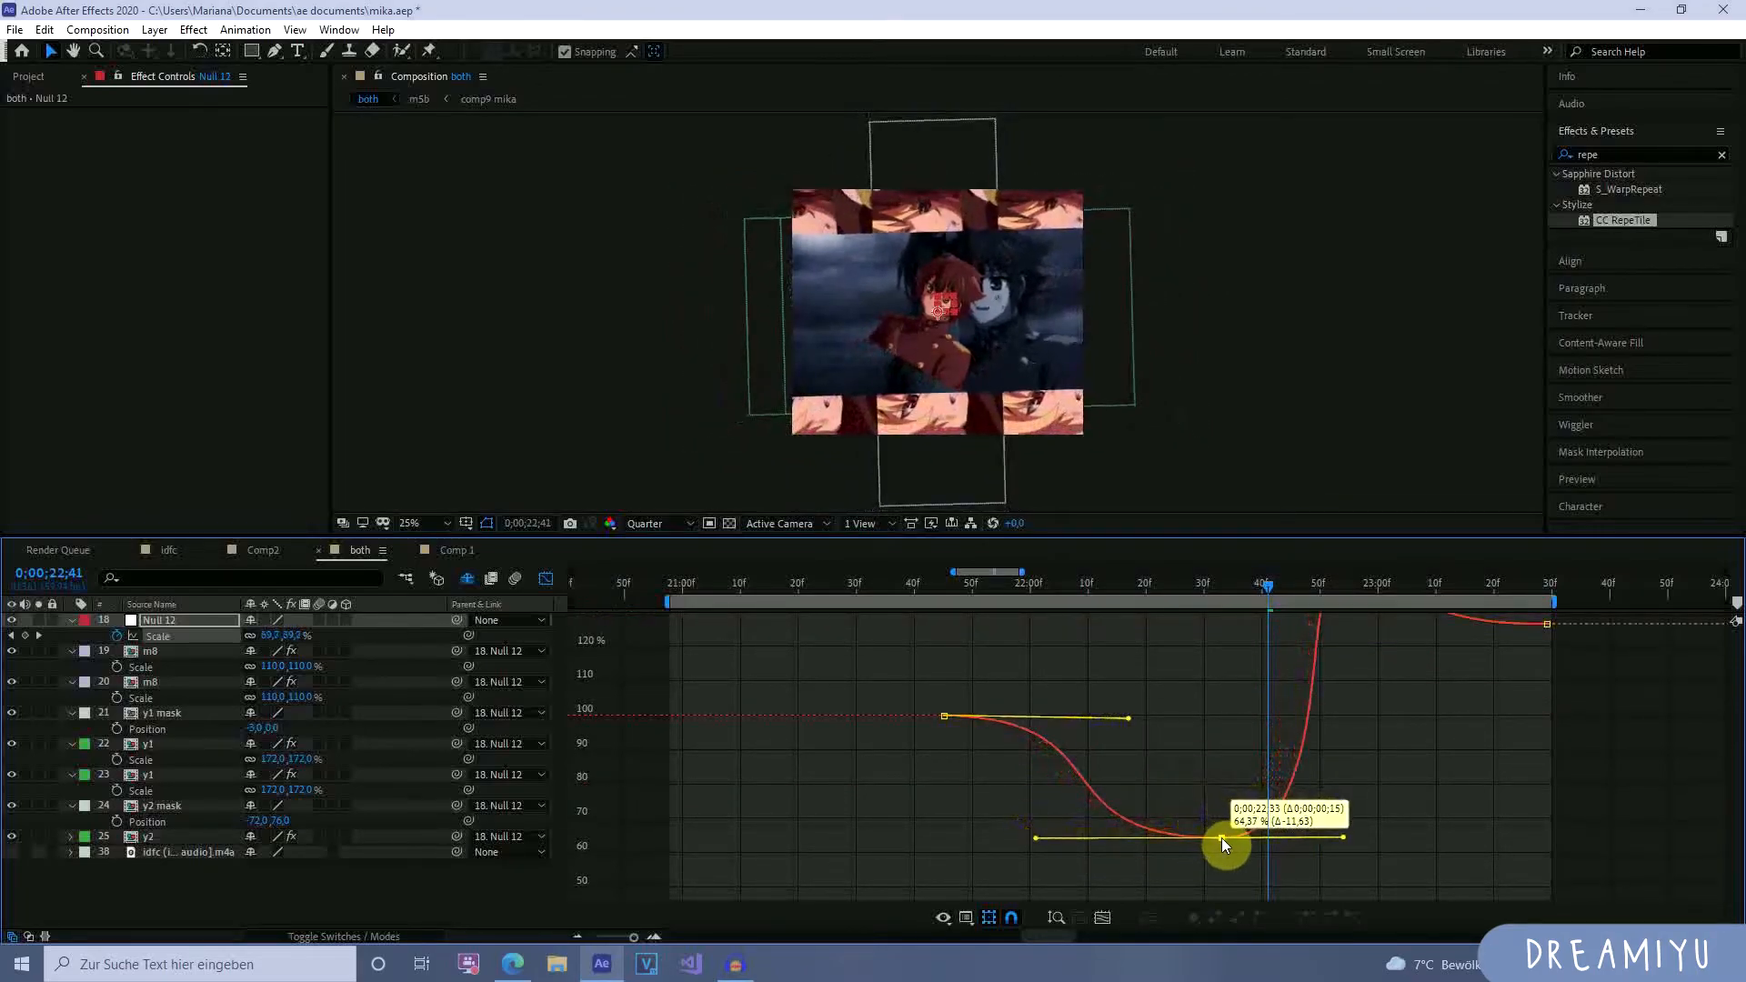
key(space)
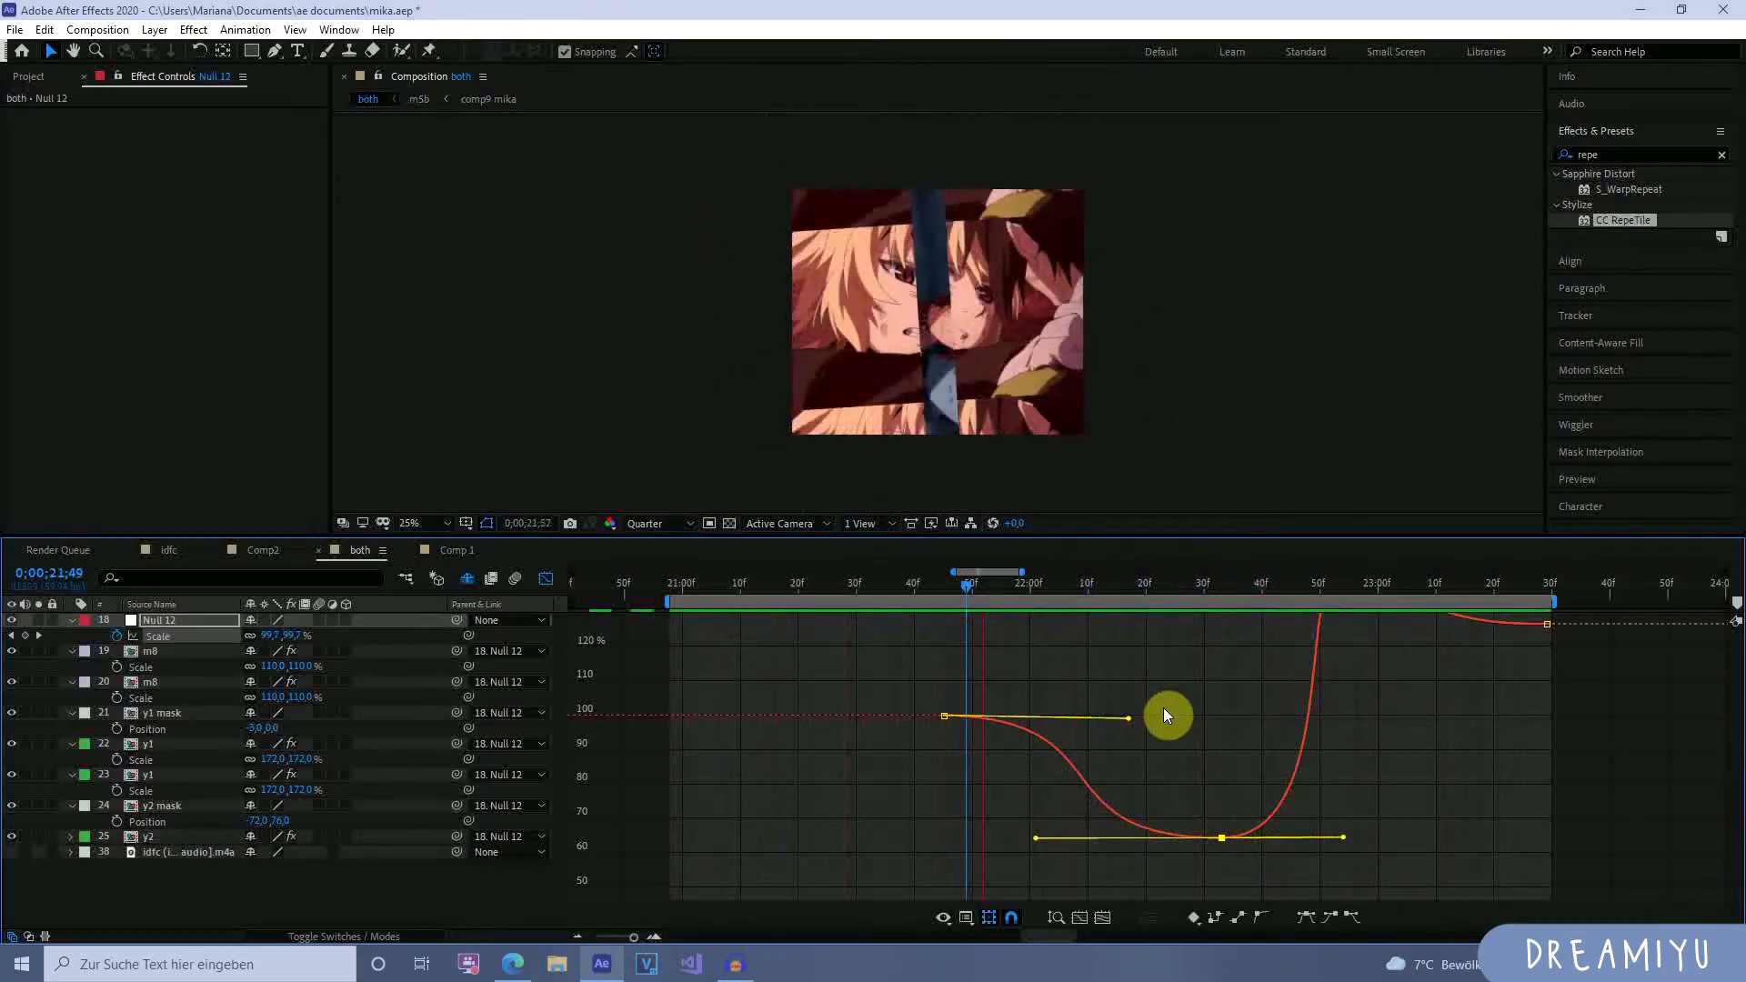
click(1209, 586)
drag(1211, 588, 1170, 615)
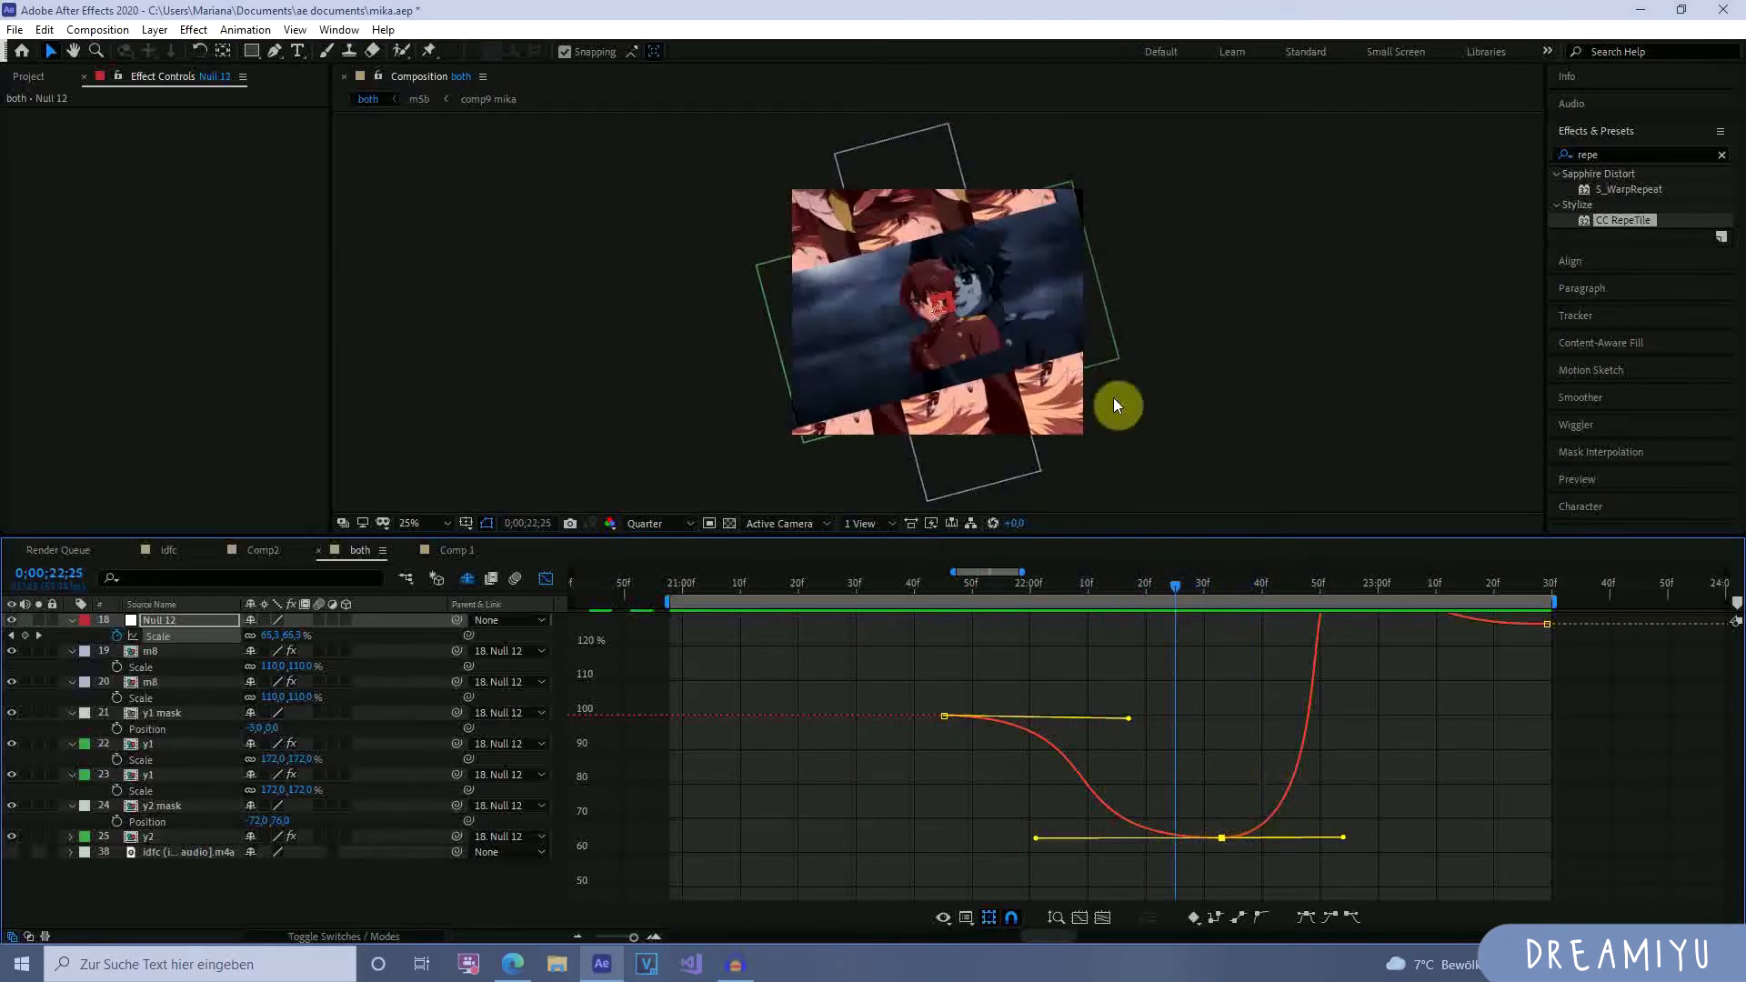
Set CC RepeTile's Expand Down to 953 and Expand Up to 827 on the m8 layer numbered 20.
click(546, 579)
click(1204, 656)
click(1203, 696)
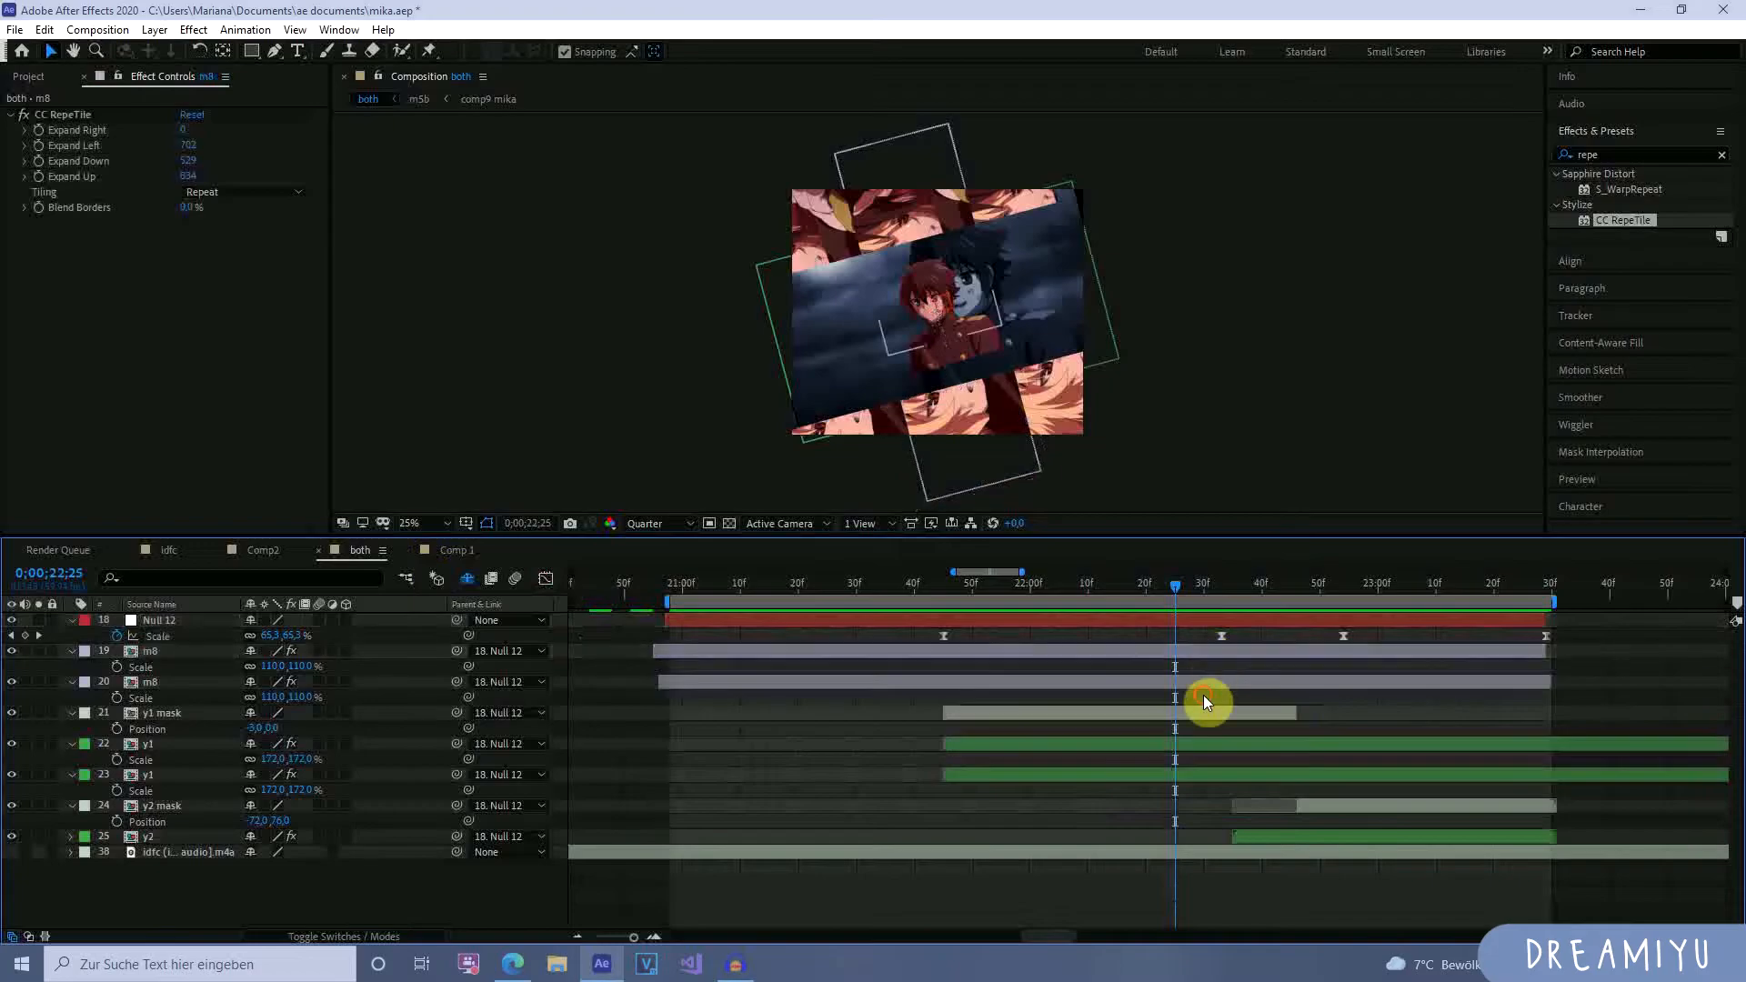
click(1220, 681)
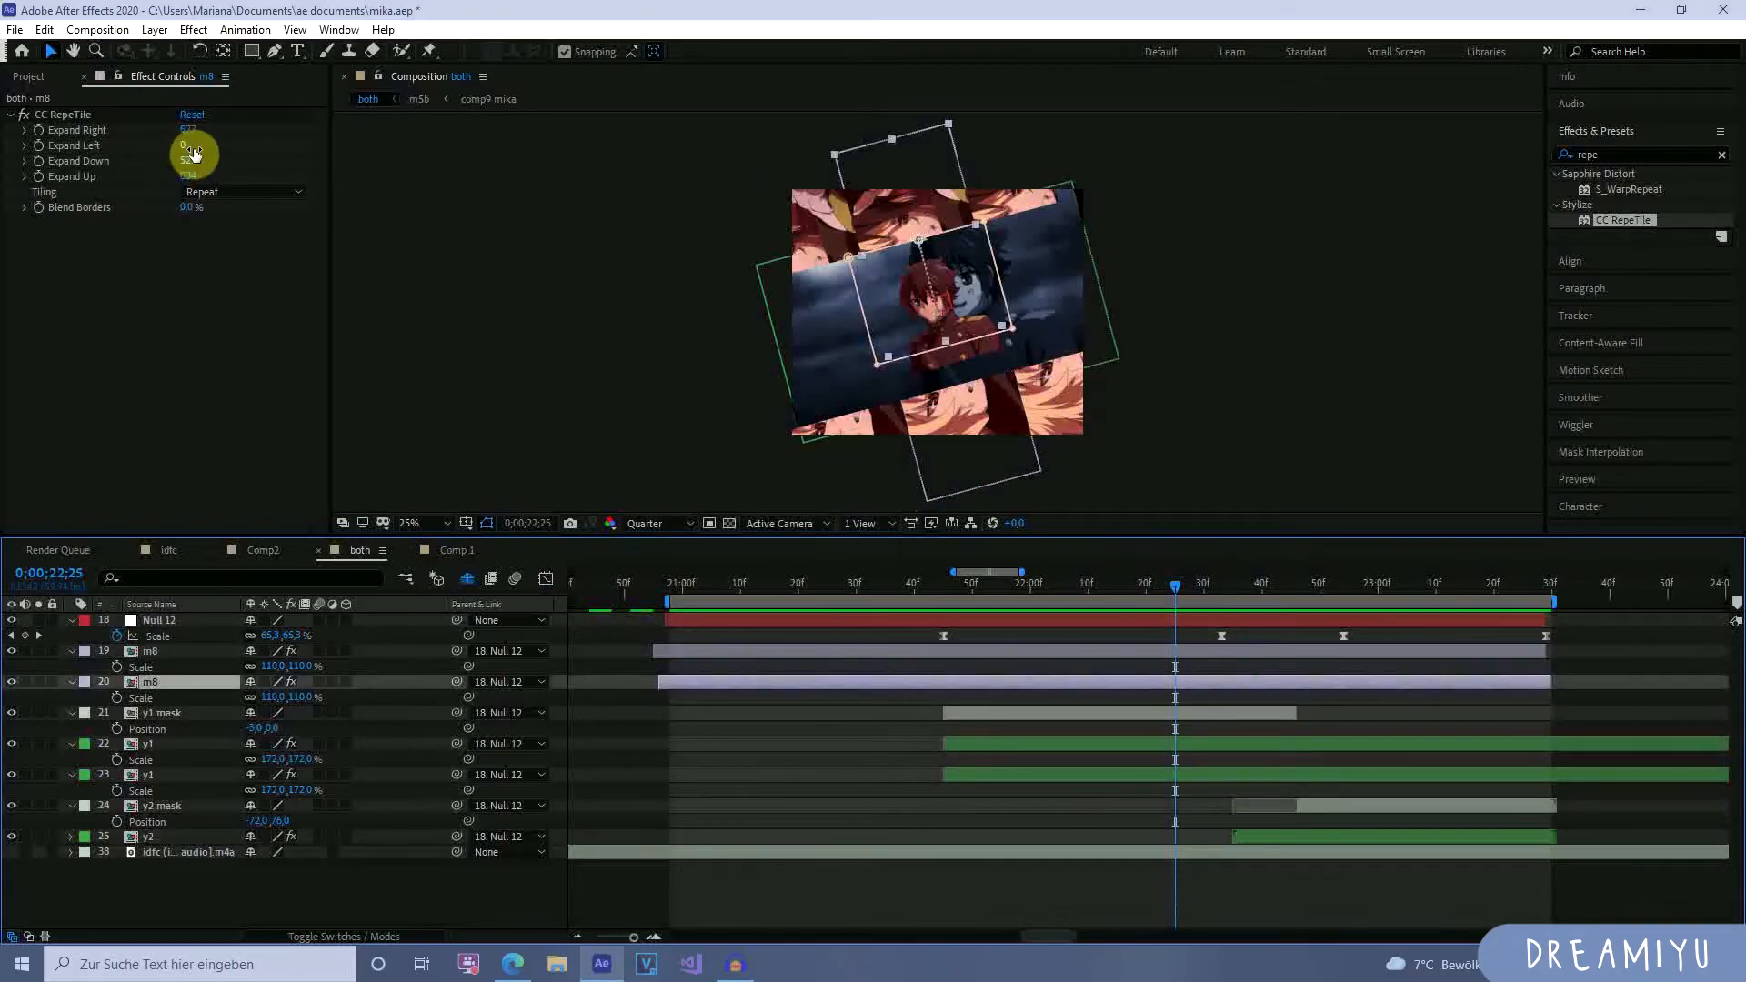
click(188, 175)
drag(188, 176, 542, 192)
click(255, 175)
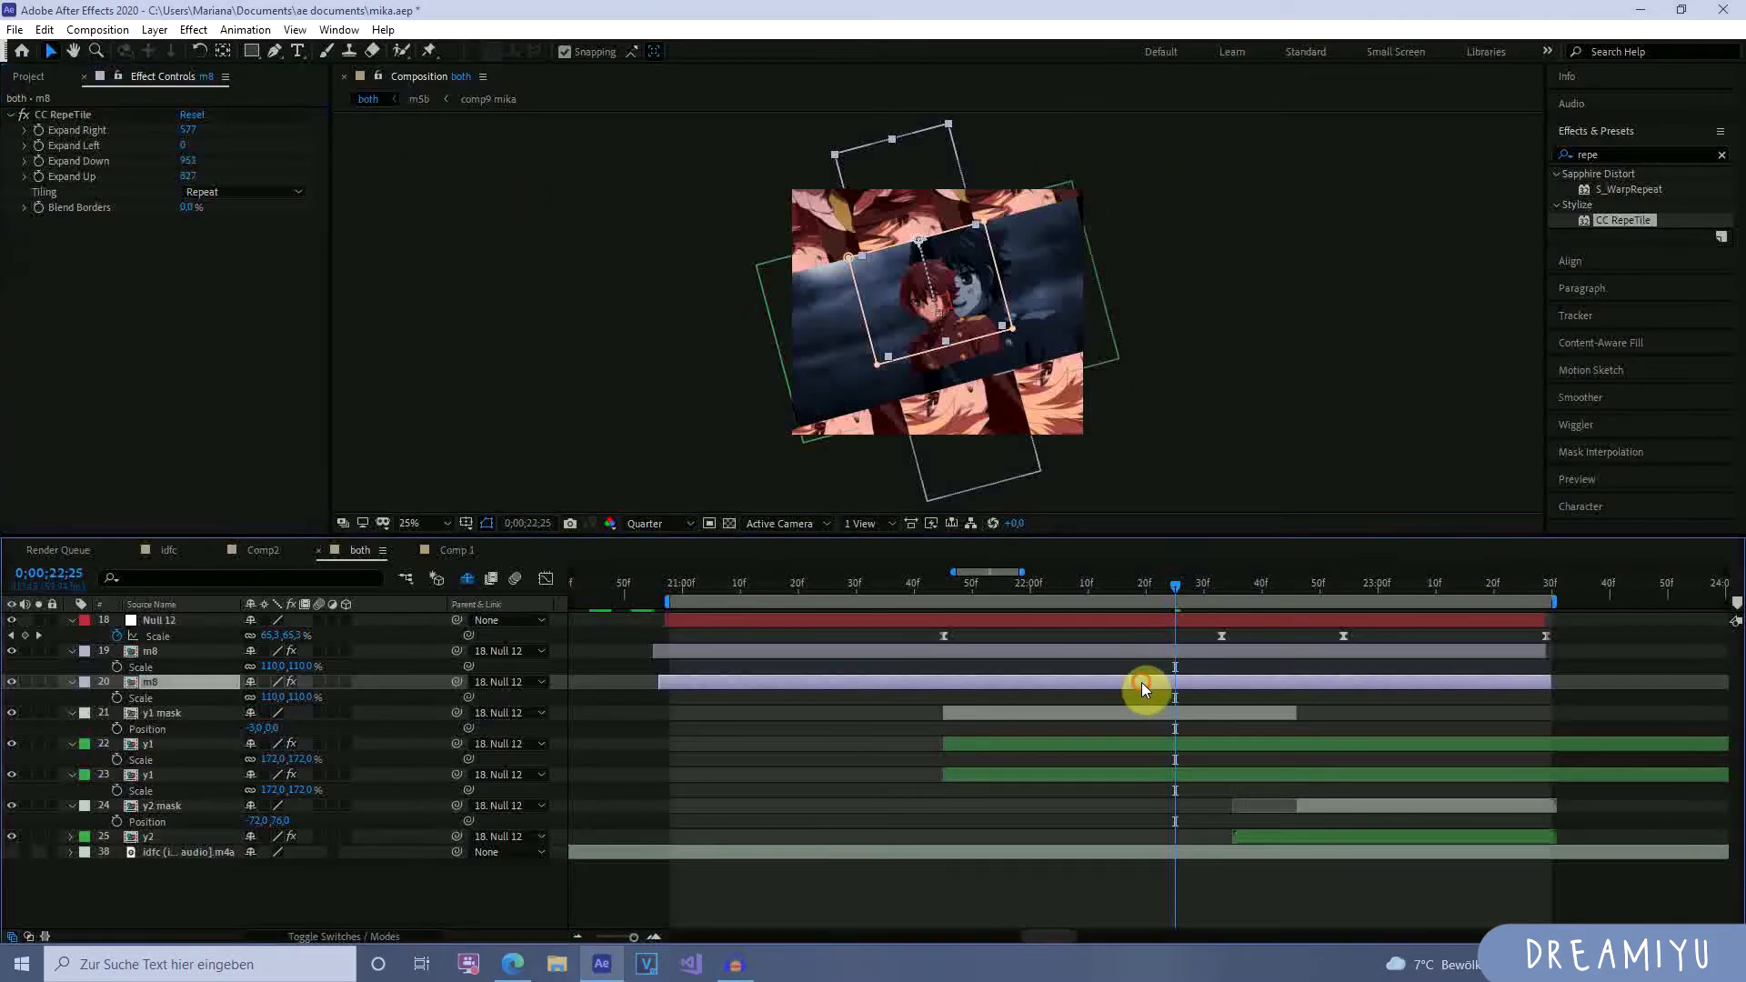
Raise Null 12's lowest Scale keyframe to about 69% in the value graph and play back the transition.
click(1173, 713)
click(1174, 751)
click(1172, 778)
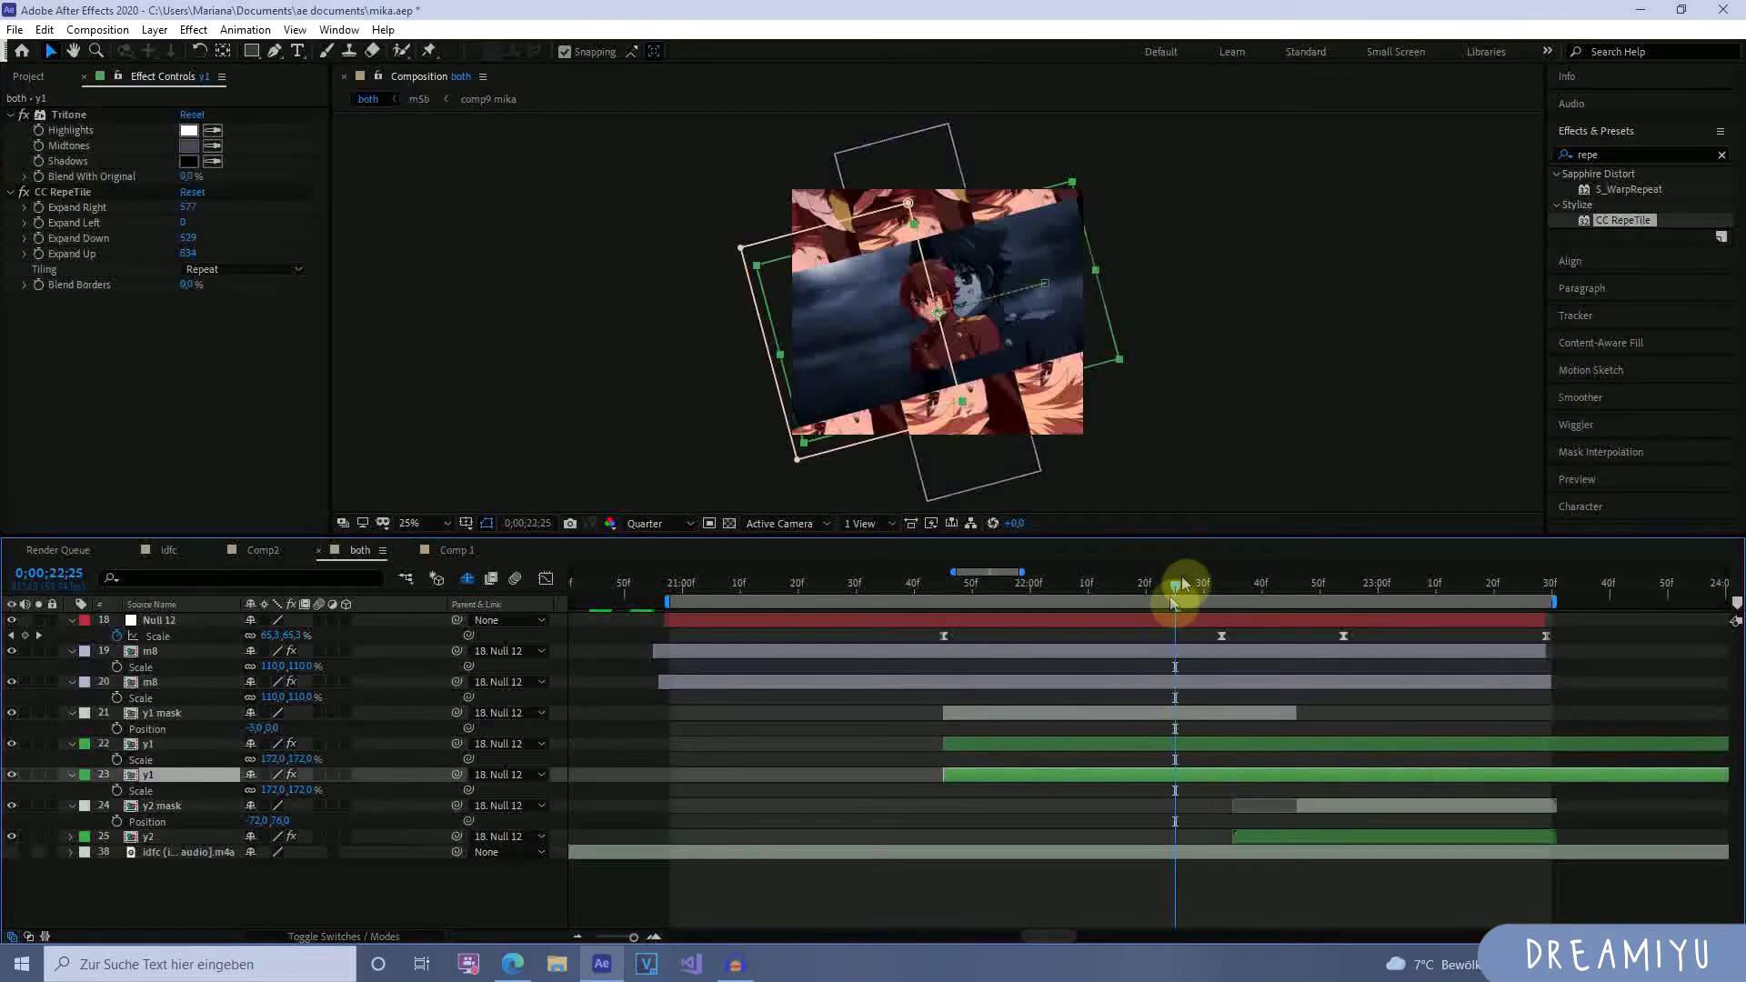
click(1223, 637)
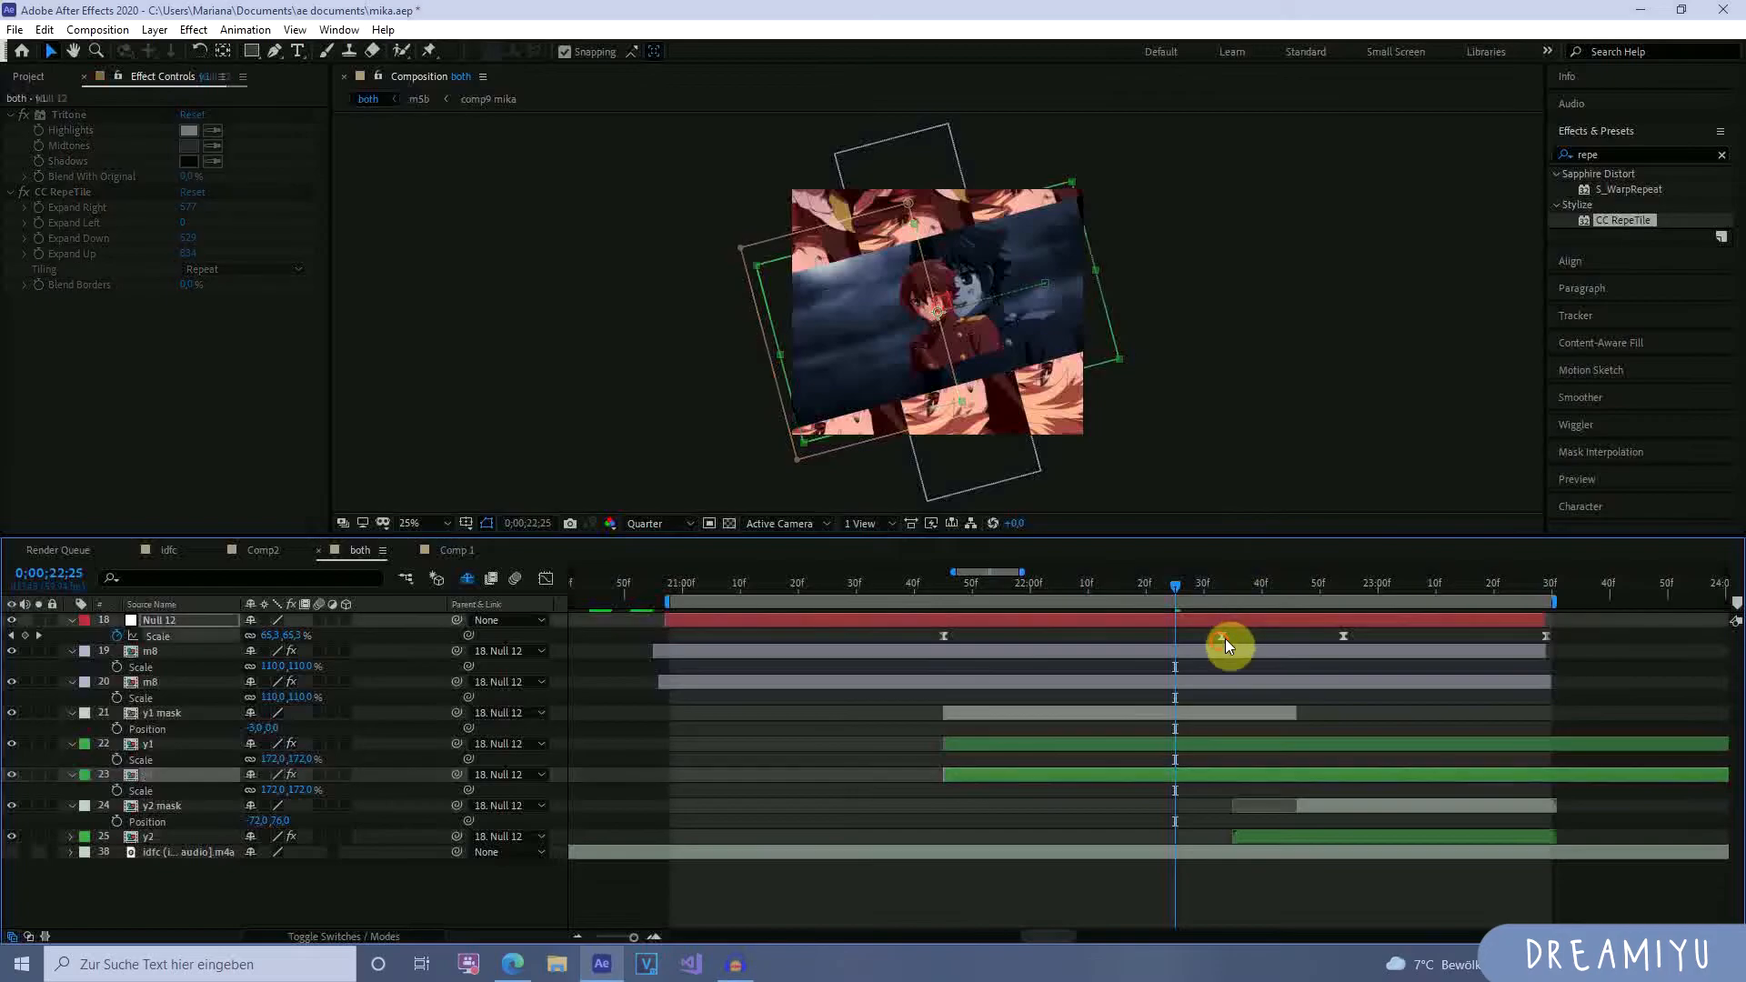
click(547, 580)
drag(1232, 844, 1223, 822)
click(1219, 784)
key(space)
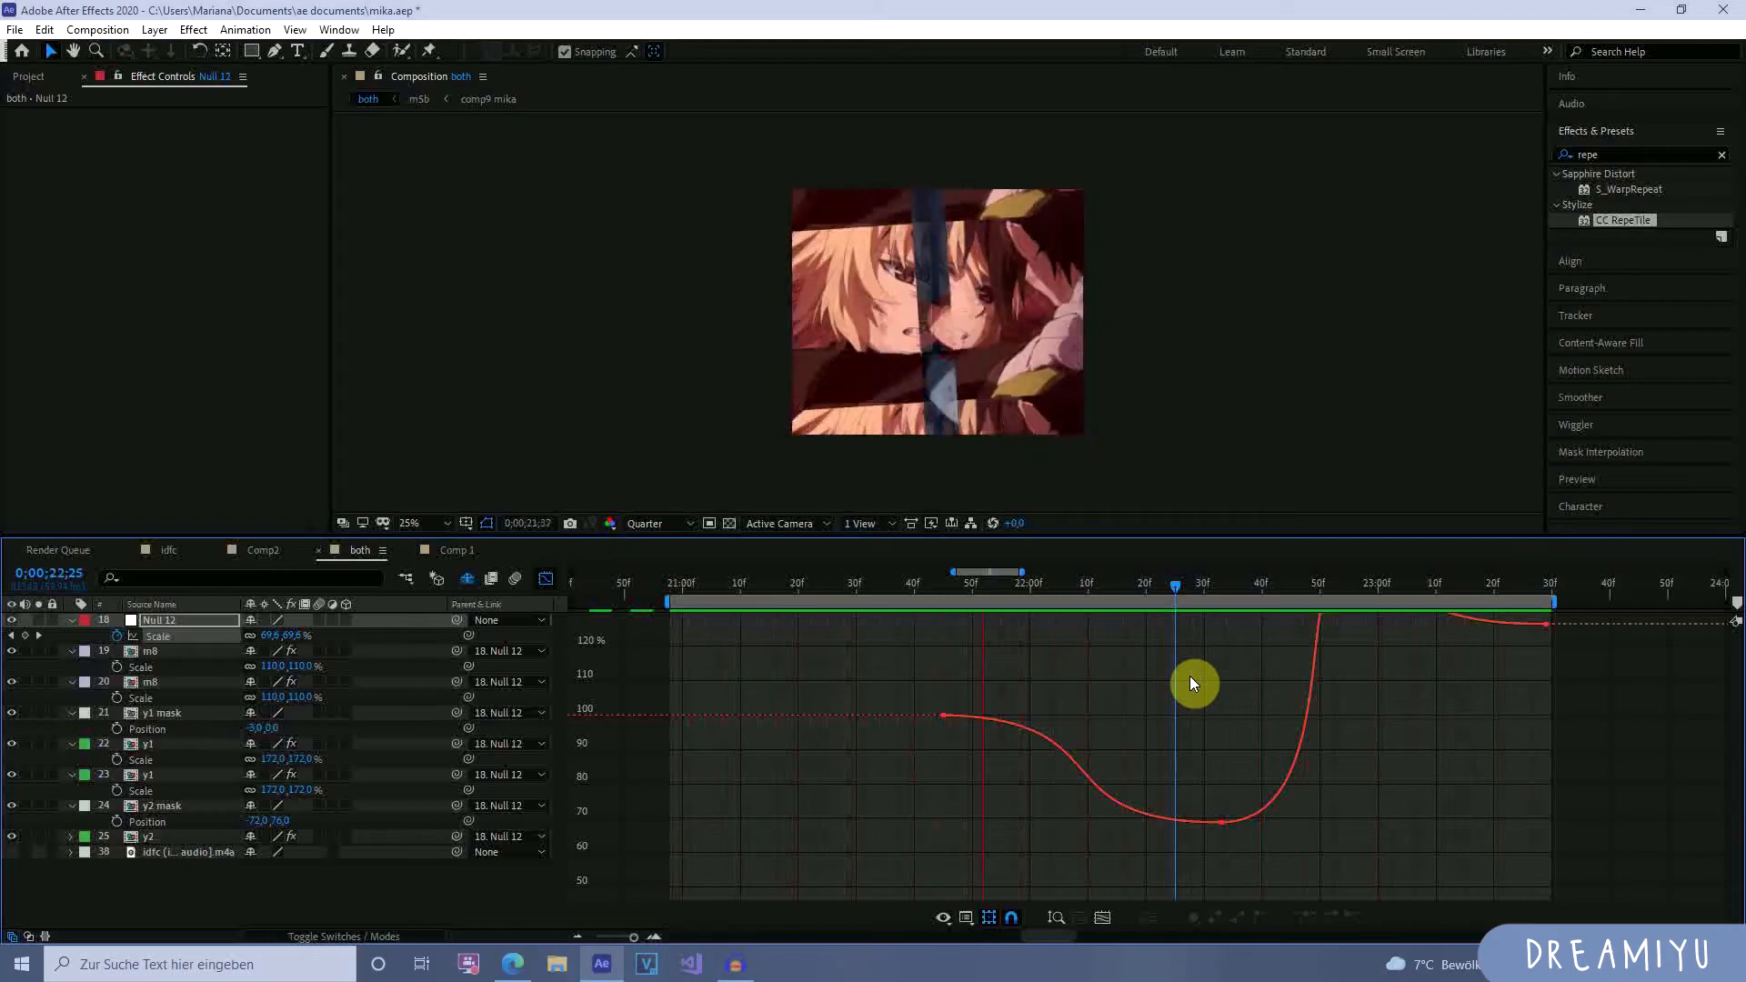
key(space)
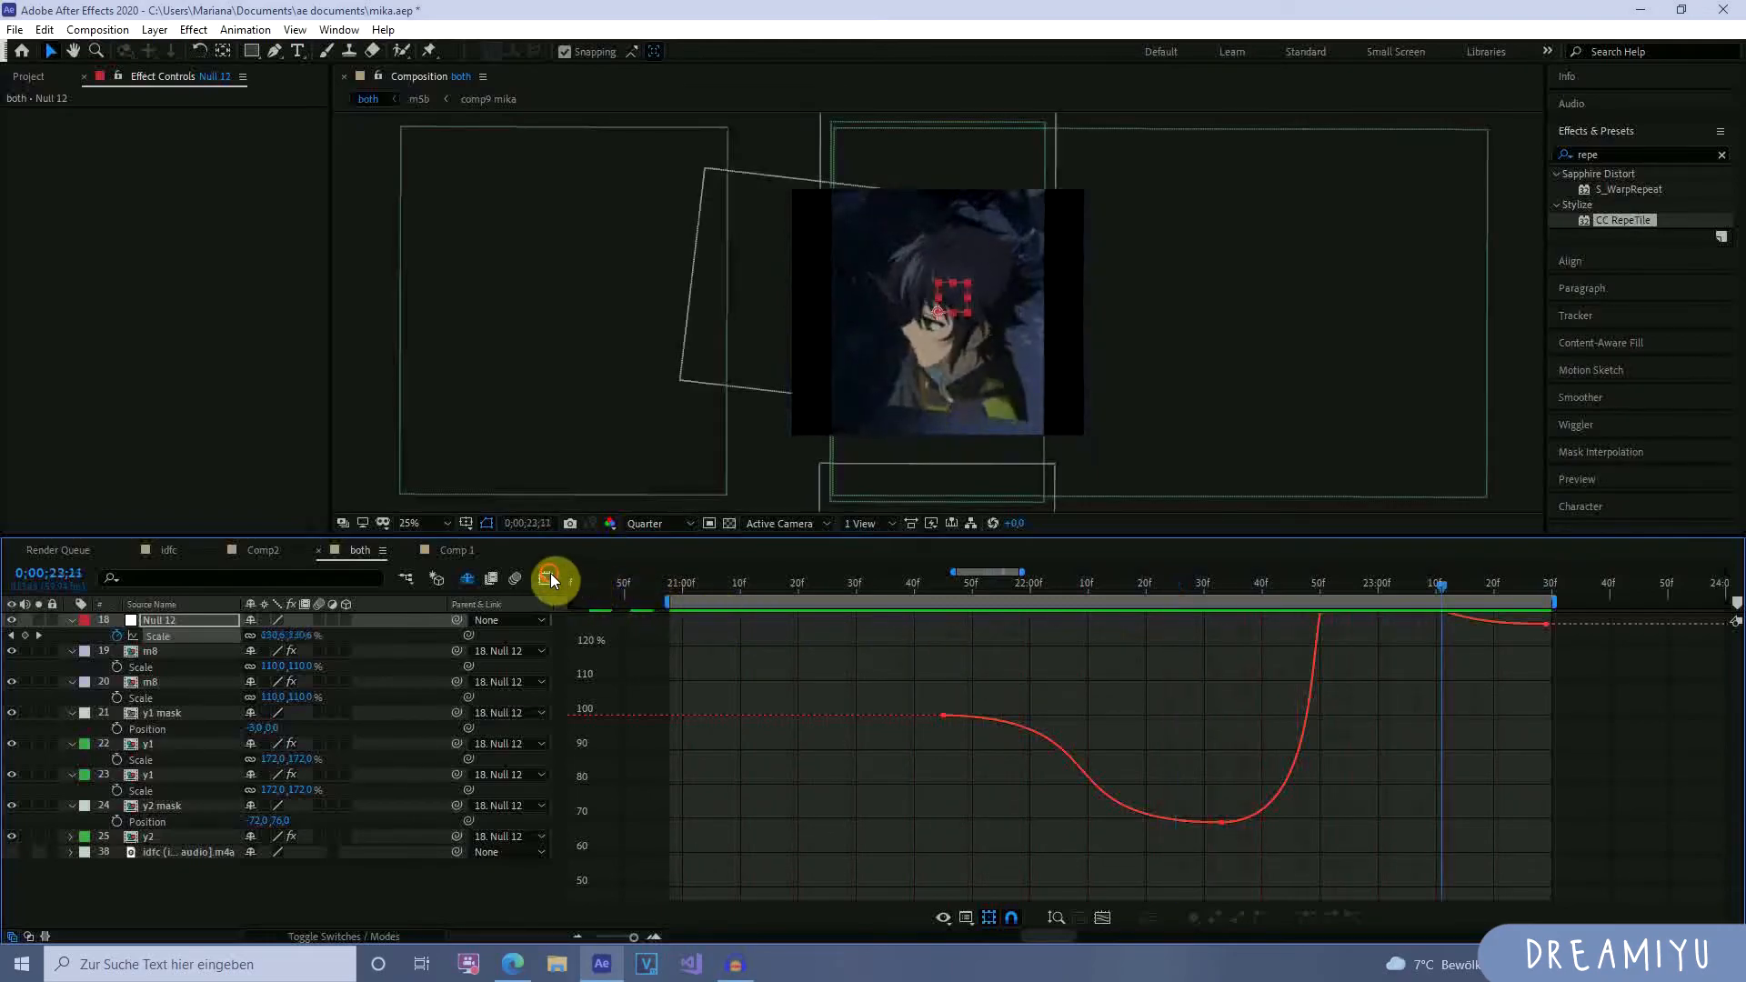
Rotate the y2 layer to 90° and reduce its Scale to 55%.
click(547, 578)
click(1434, 828)
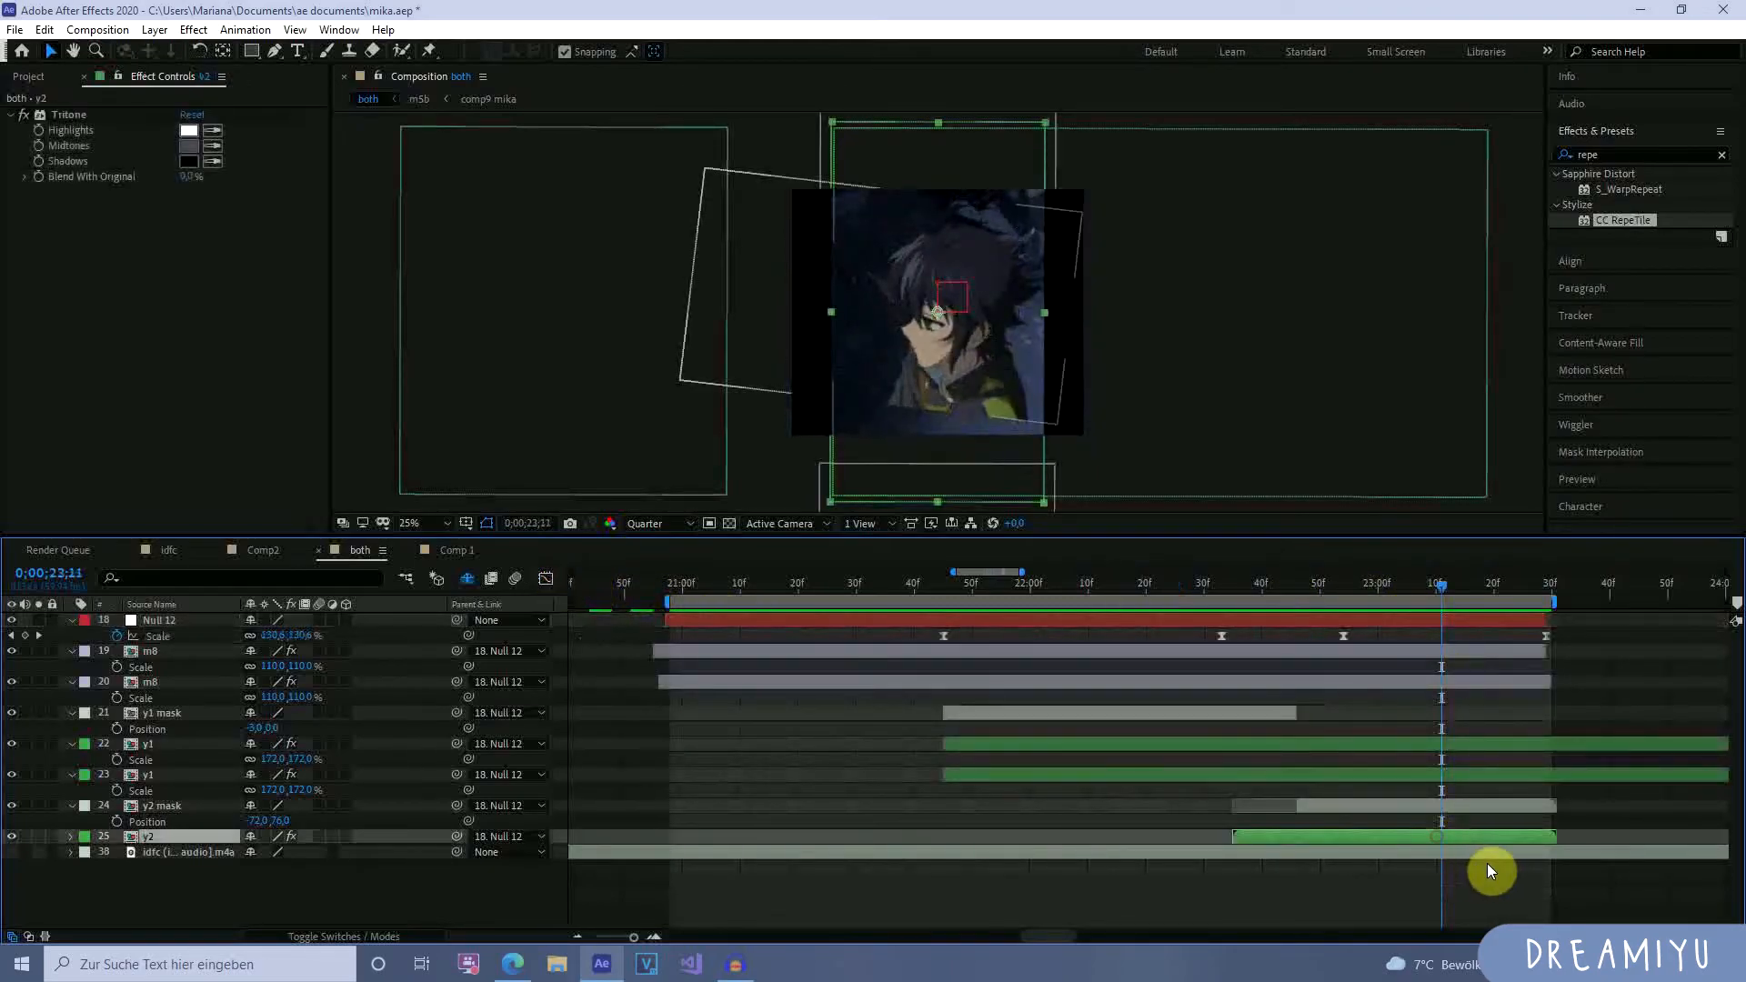
key(r)
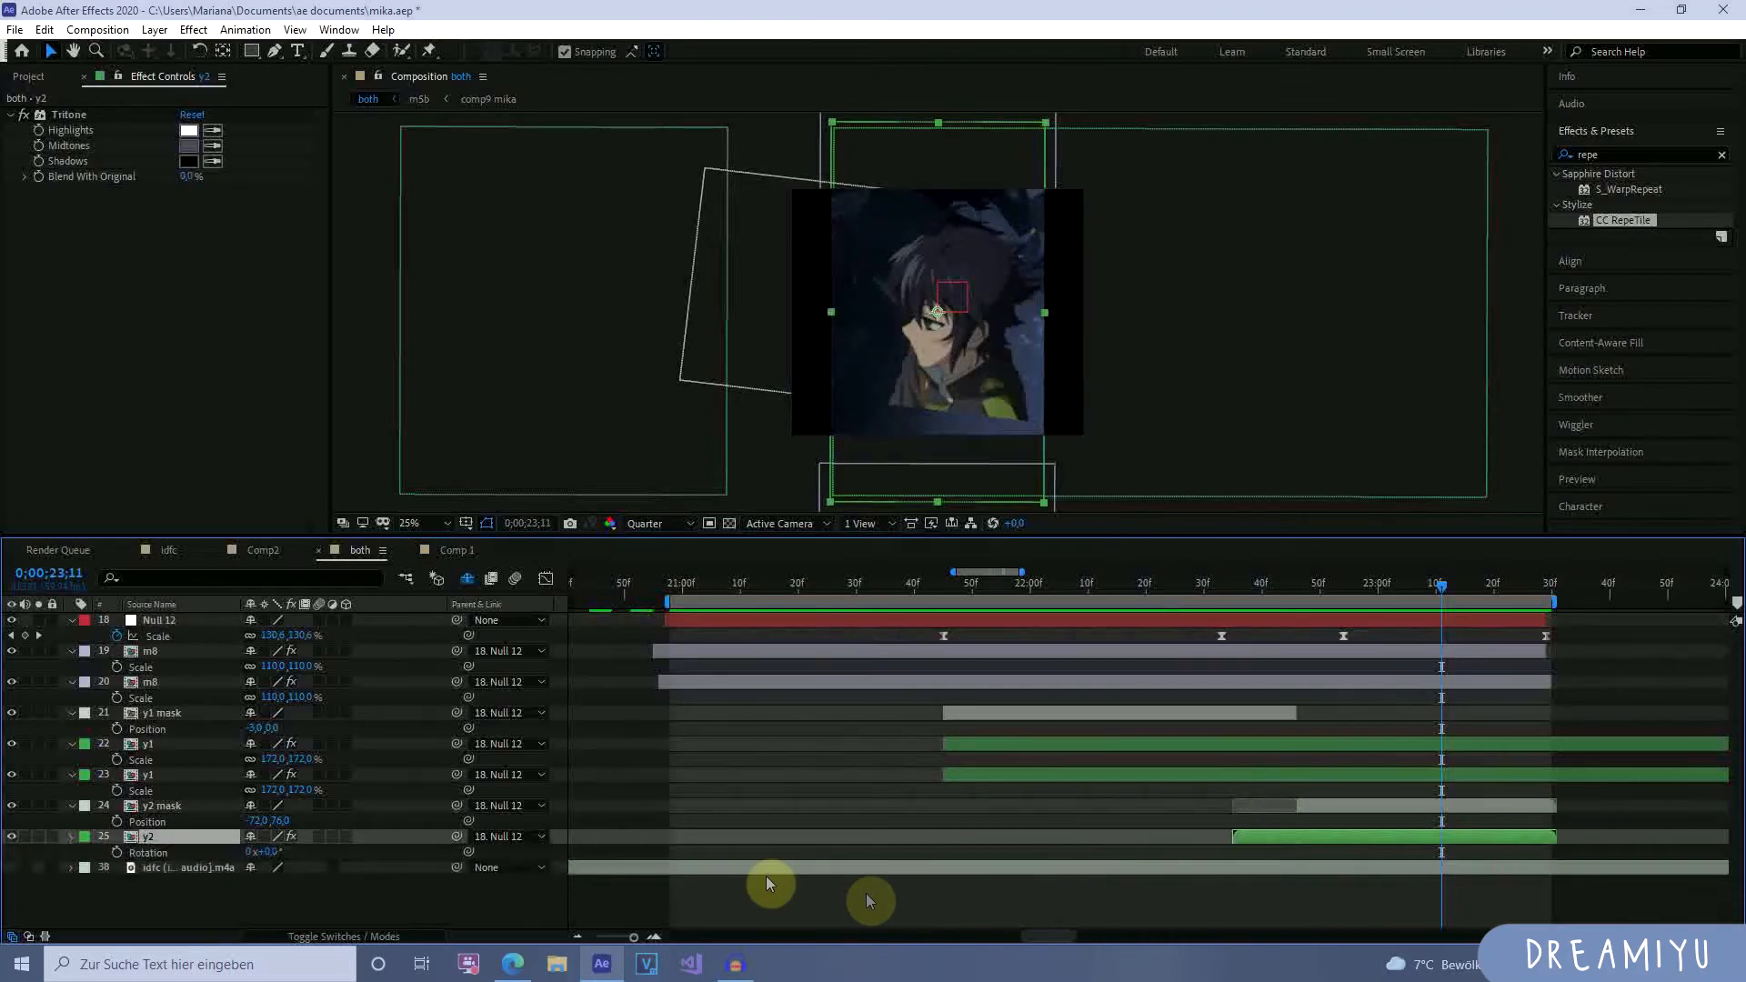
drag(264, 853, 369, 869)
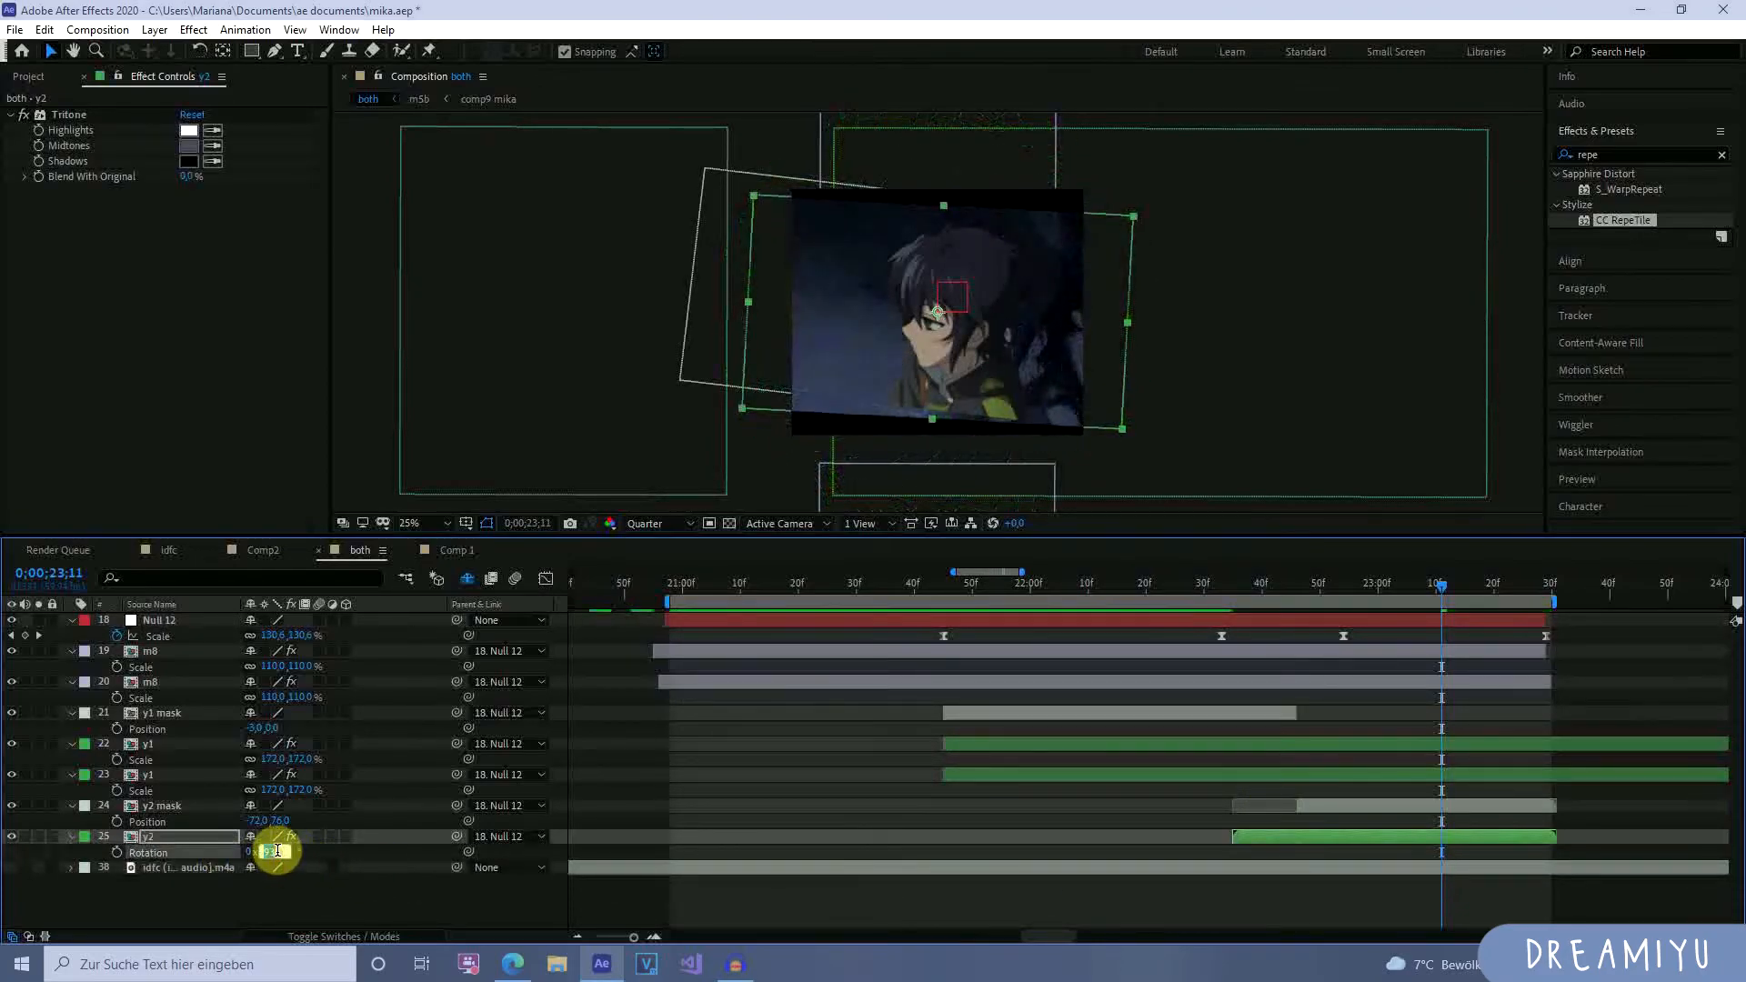
key(Return)
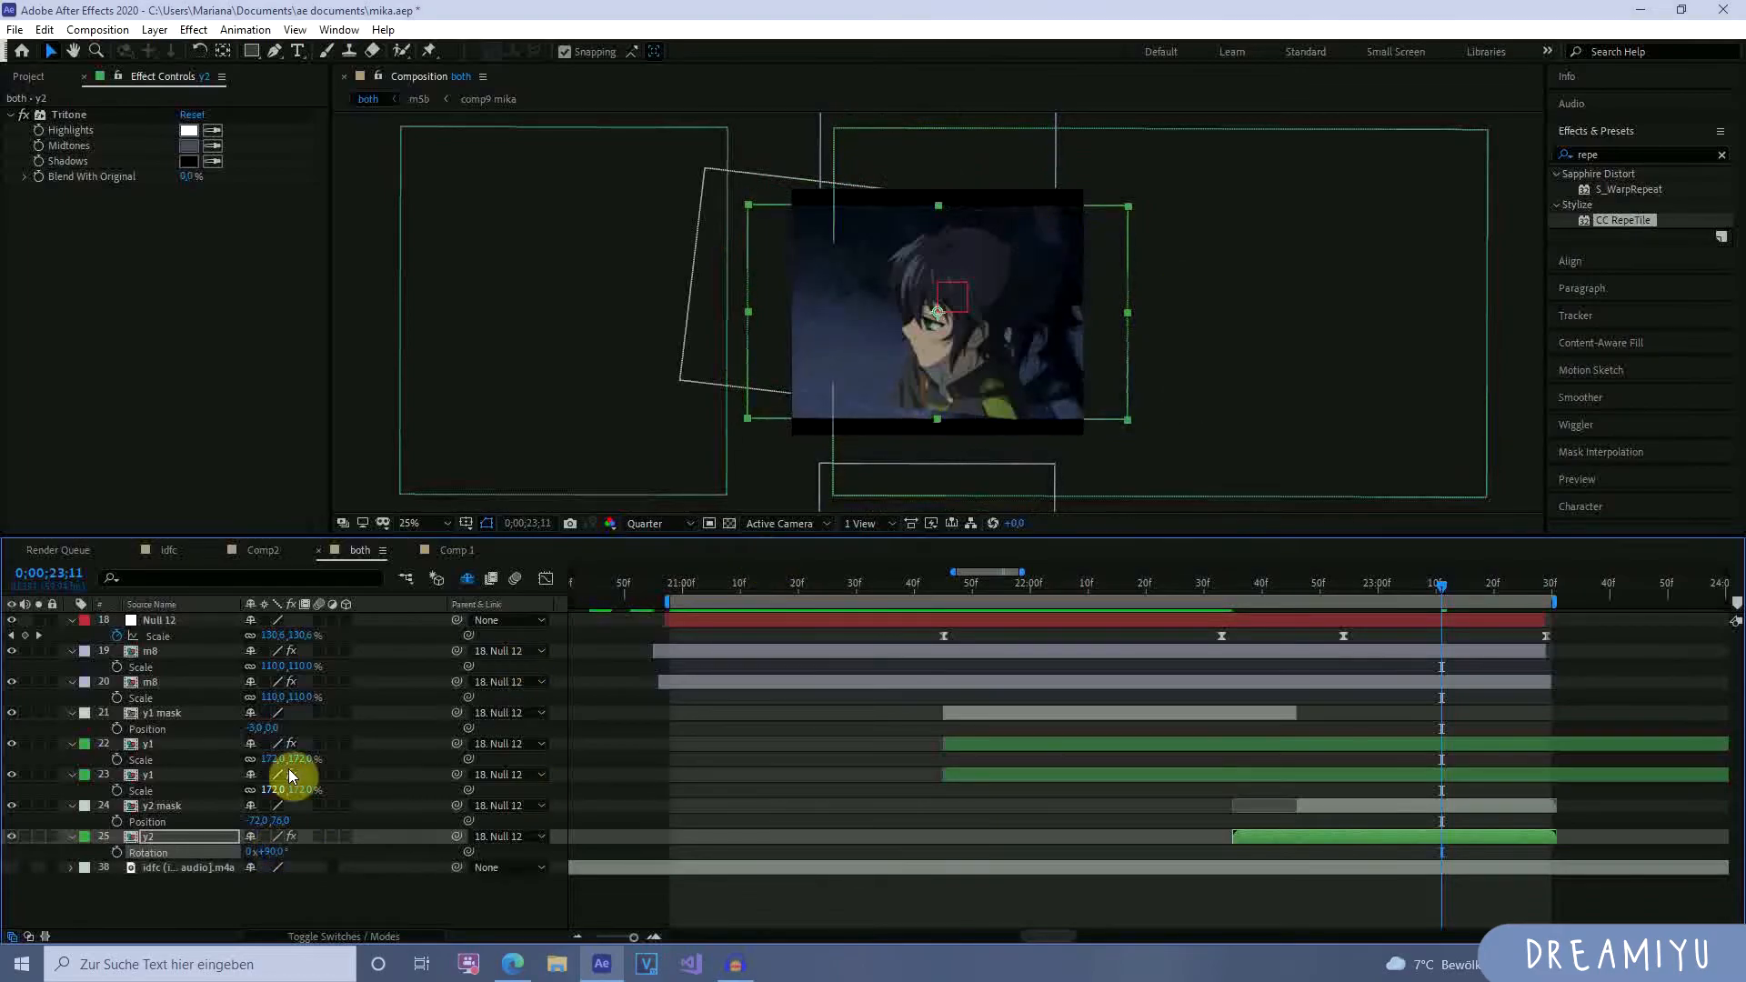
key(s)
drag(278, 853, 239, 854)
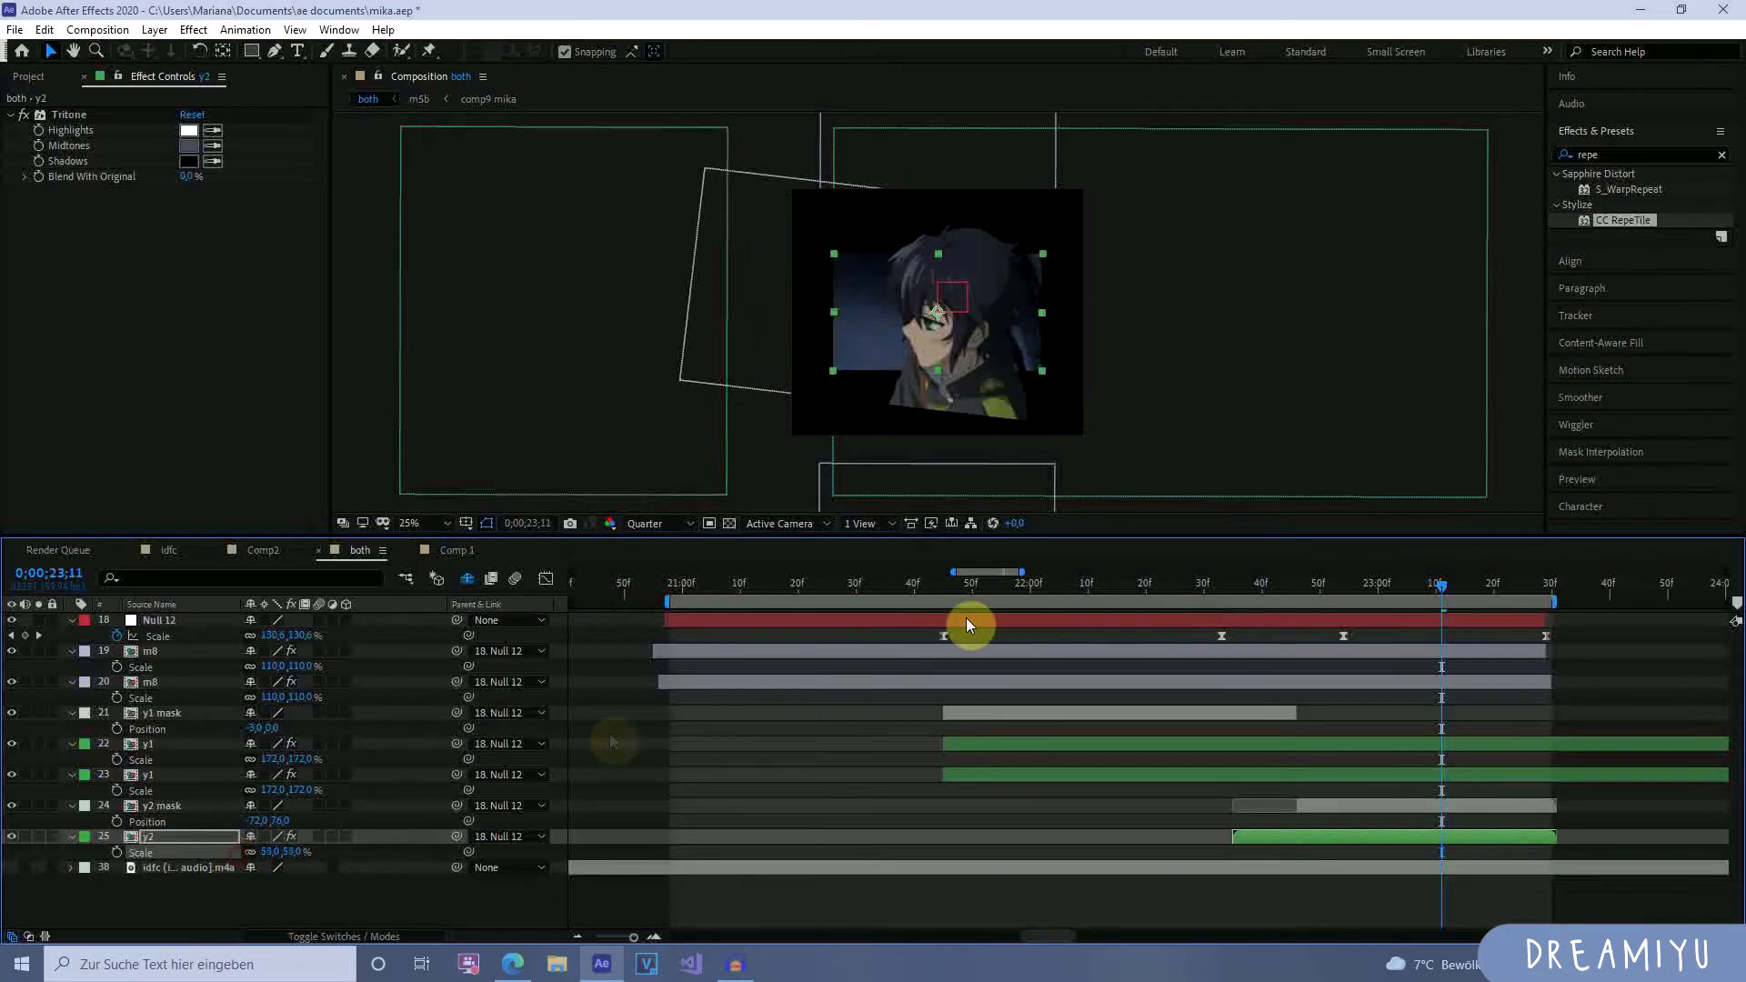
Apply CC RepeTile to the y2 layer with Expand Right, Left, Down and Up all set to 532.
drag(1621, 217, 1399, 833)
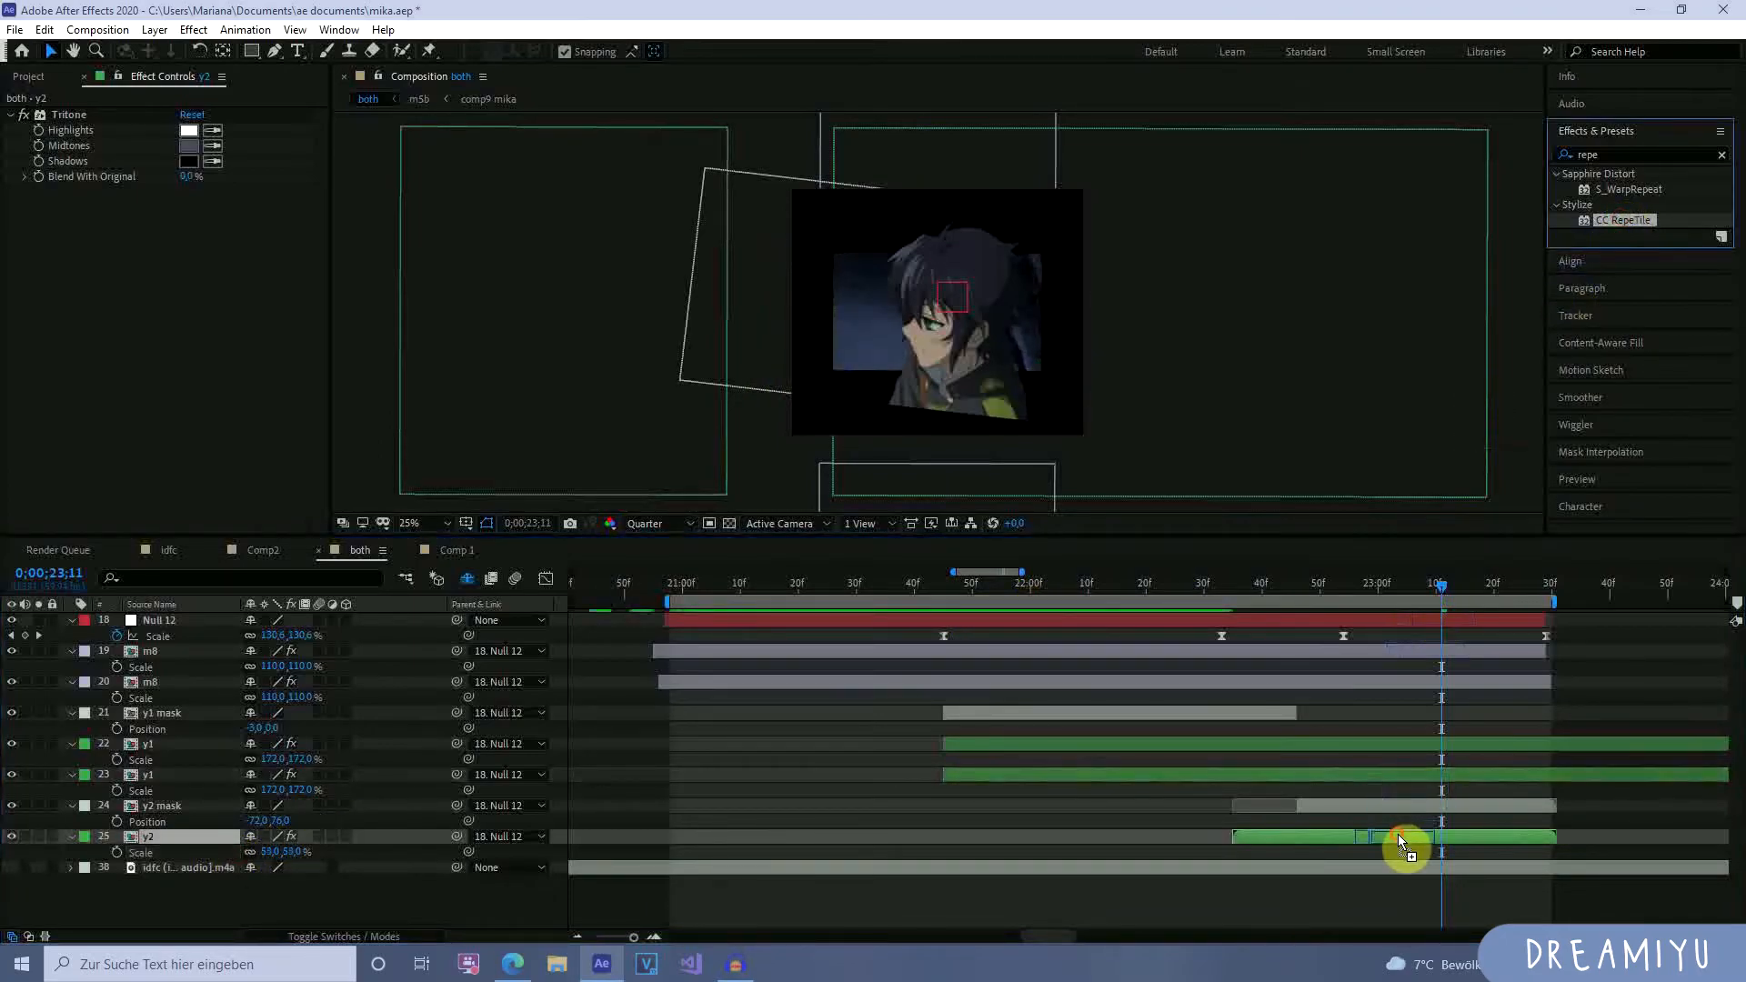
drag(191, 210, 684, 232)
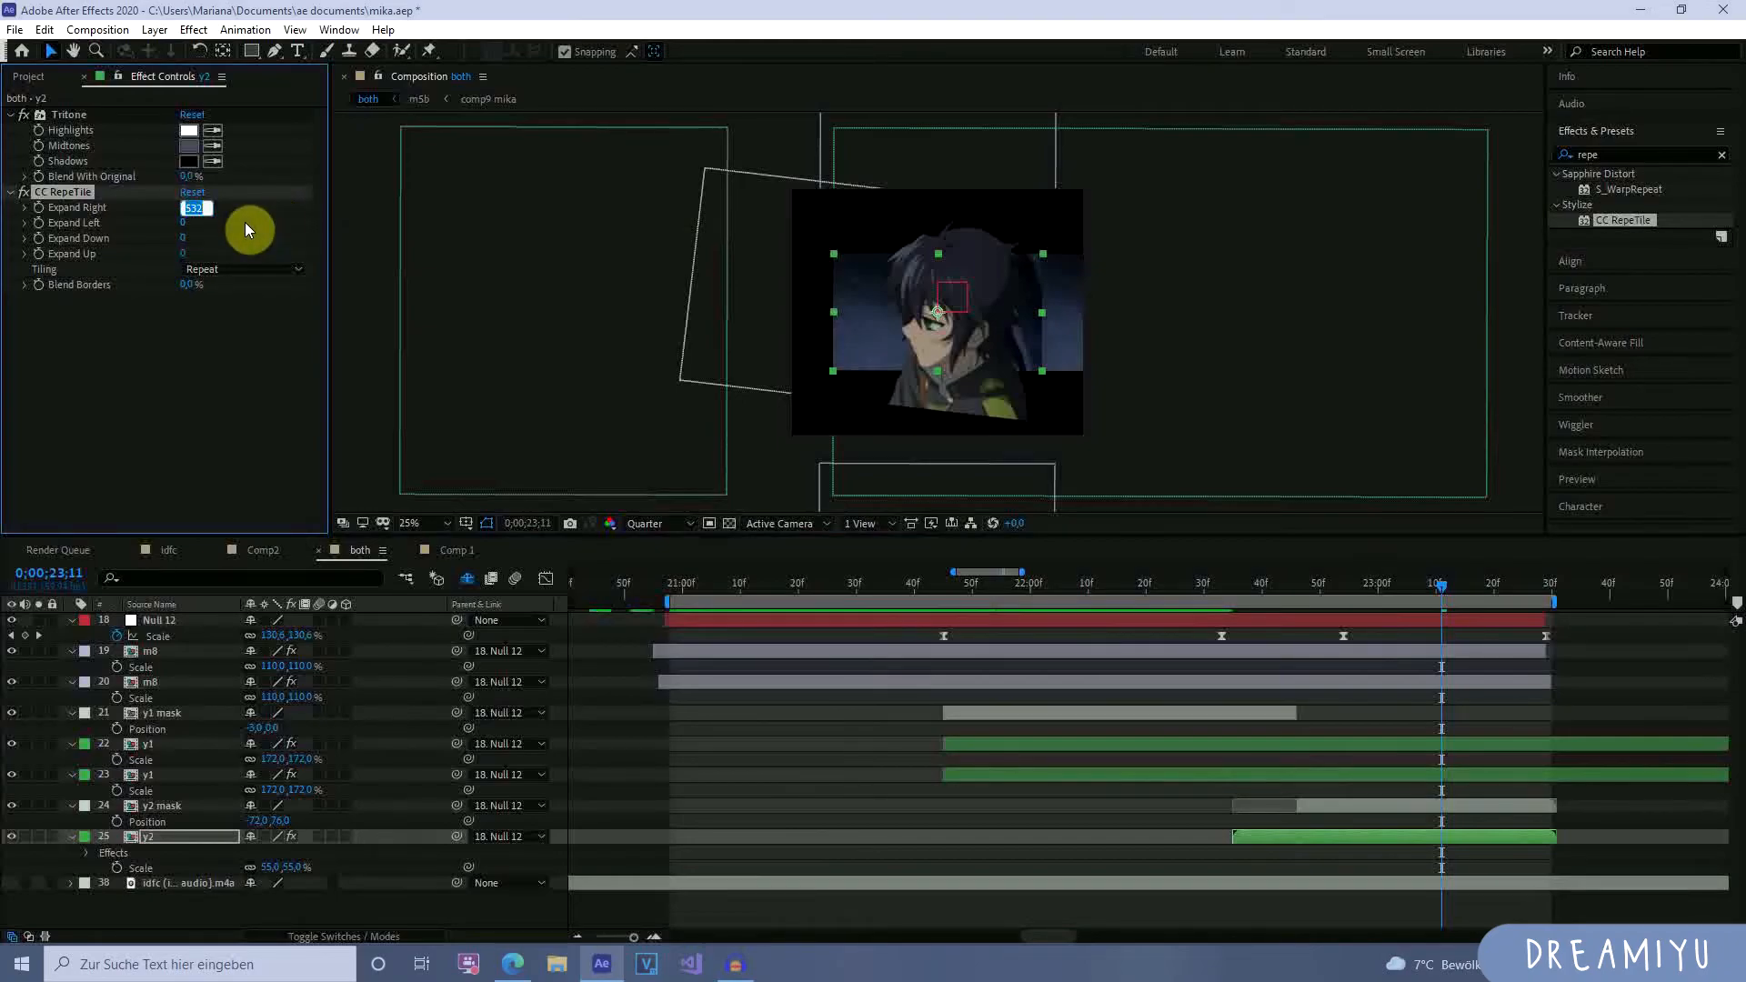
click(189, 223)
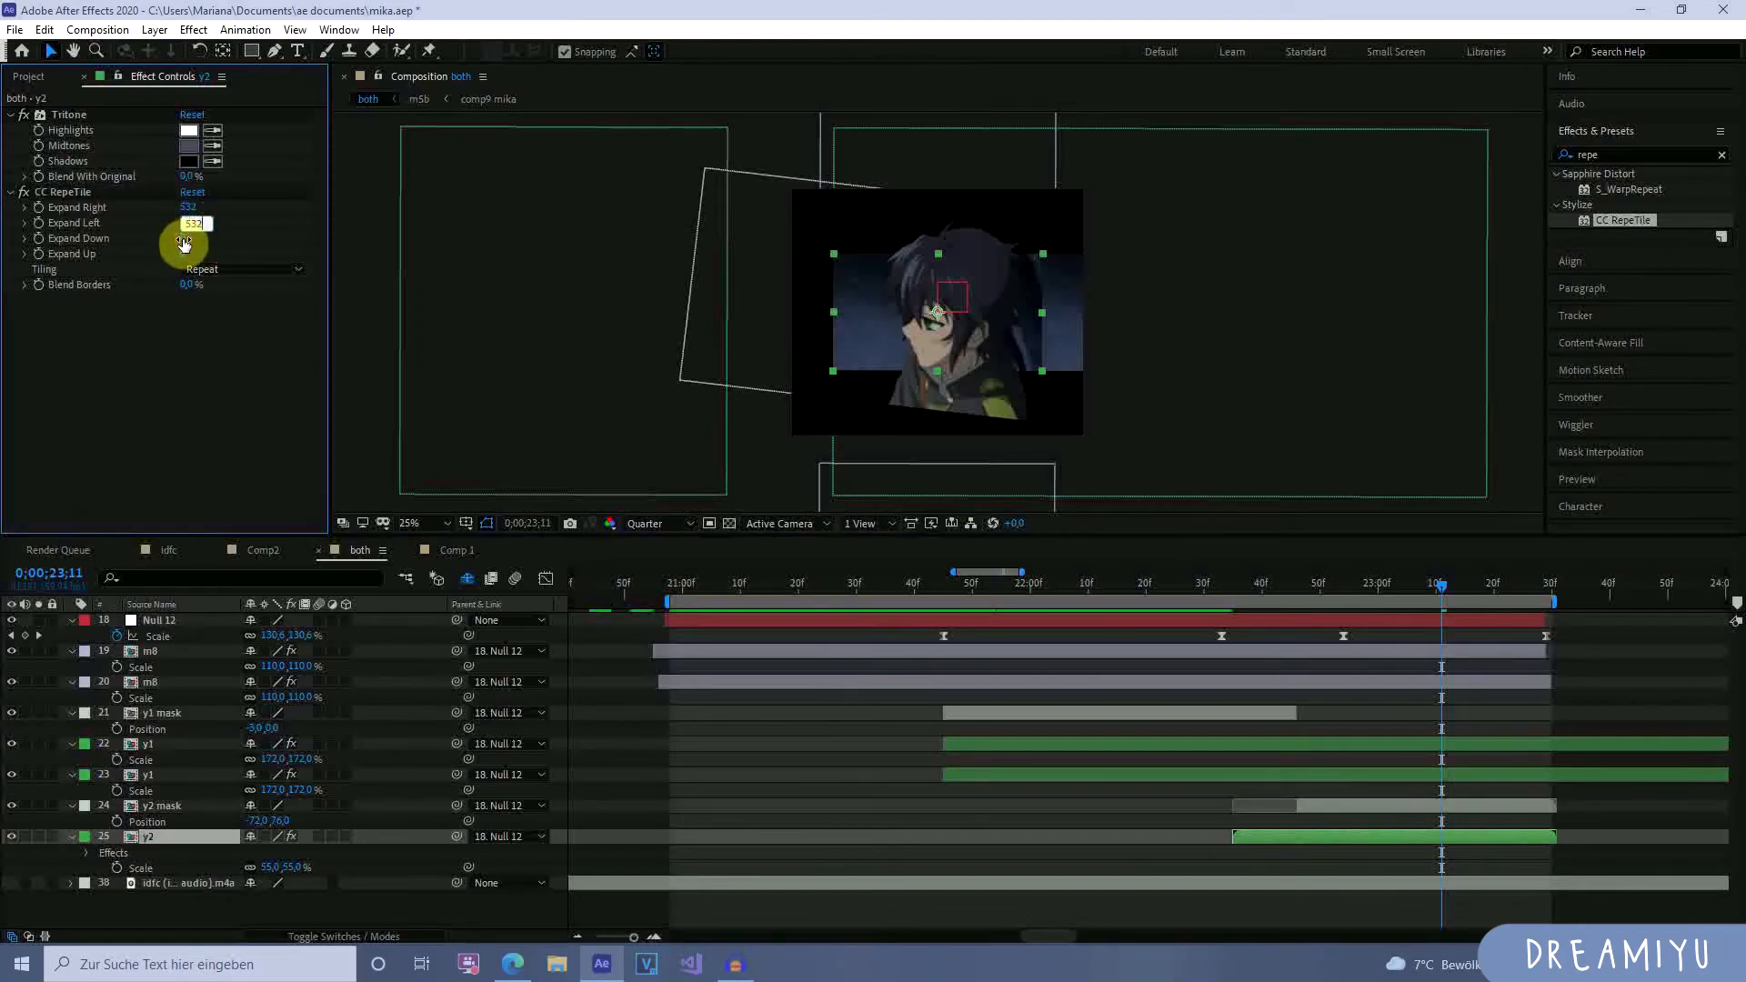
click(191, 241)
click(185, 256)
text(532)
click(230, 333)
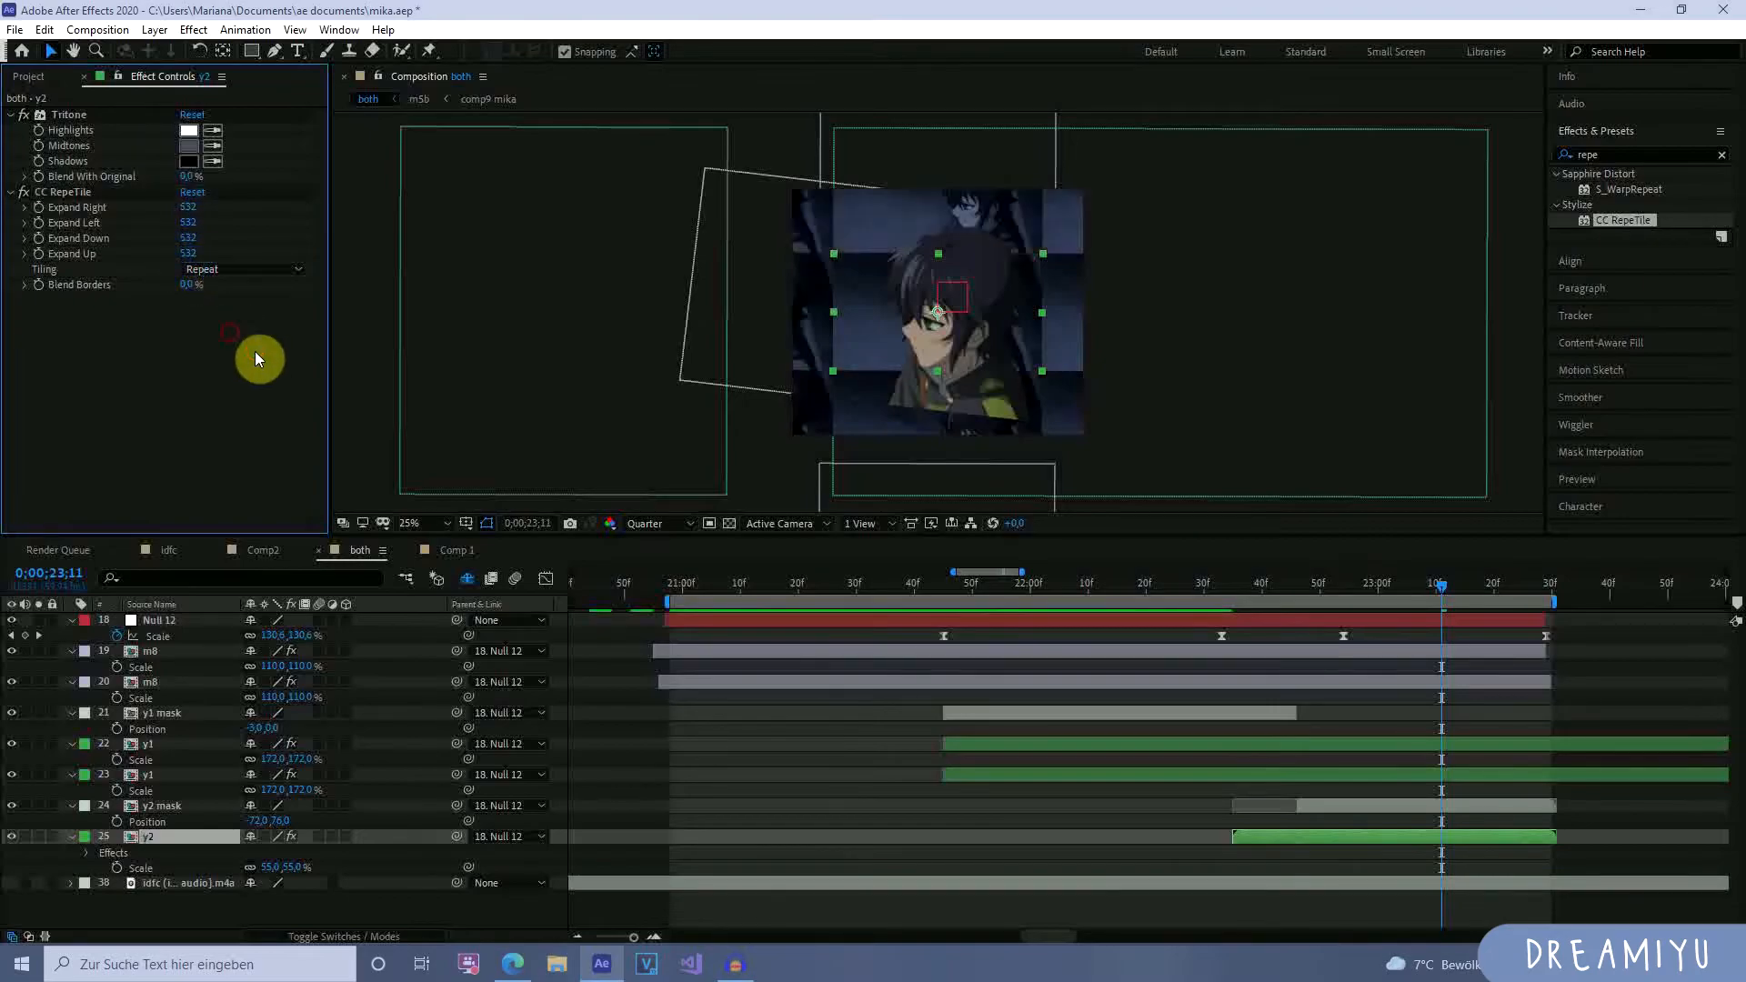
Scrub and play back the transition to check the tiled edges and the zoom between the clips.
click(1423, 880)
drag(1383, 592, 1142, 619)
drag(1140, 612, 949, 627)
key(space)
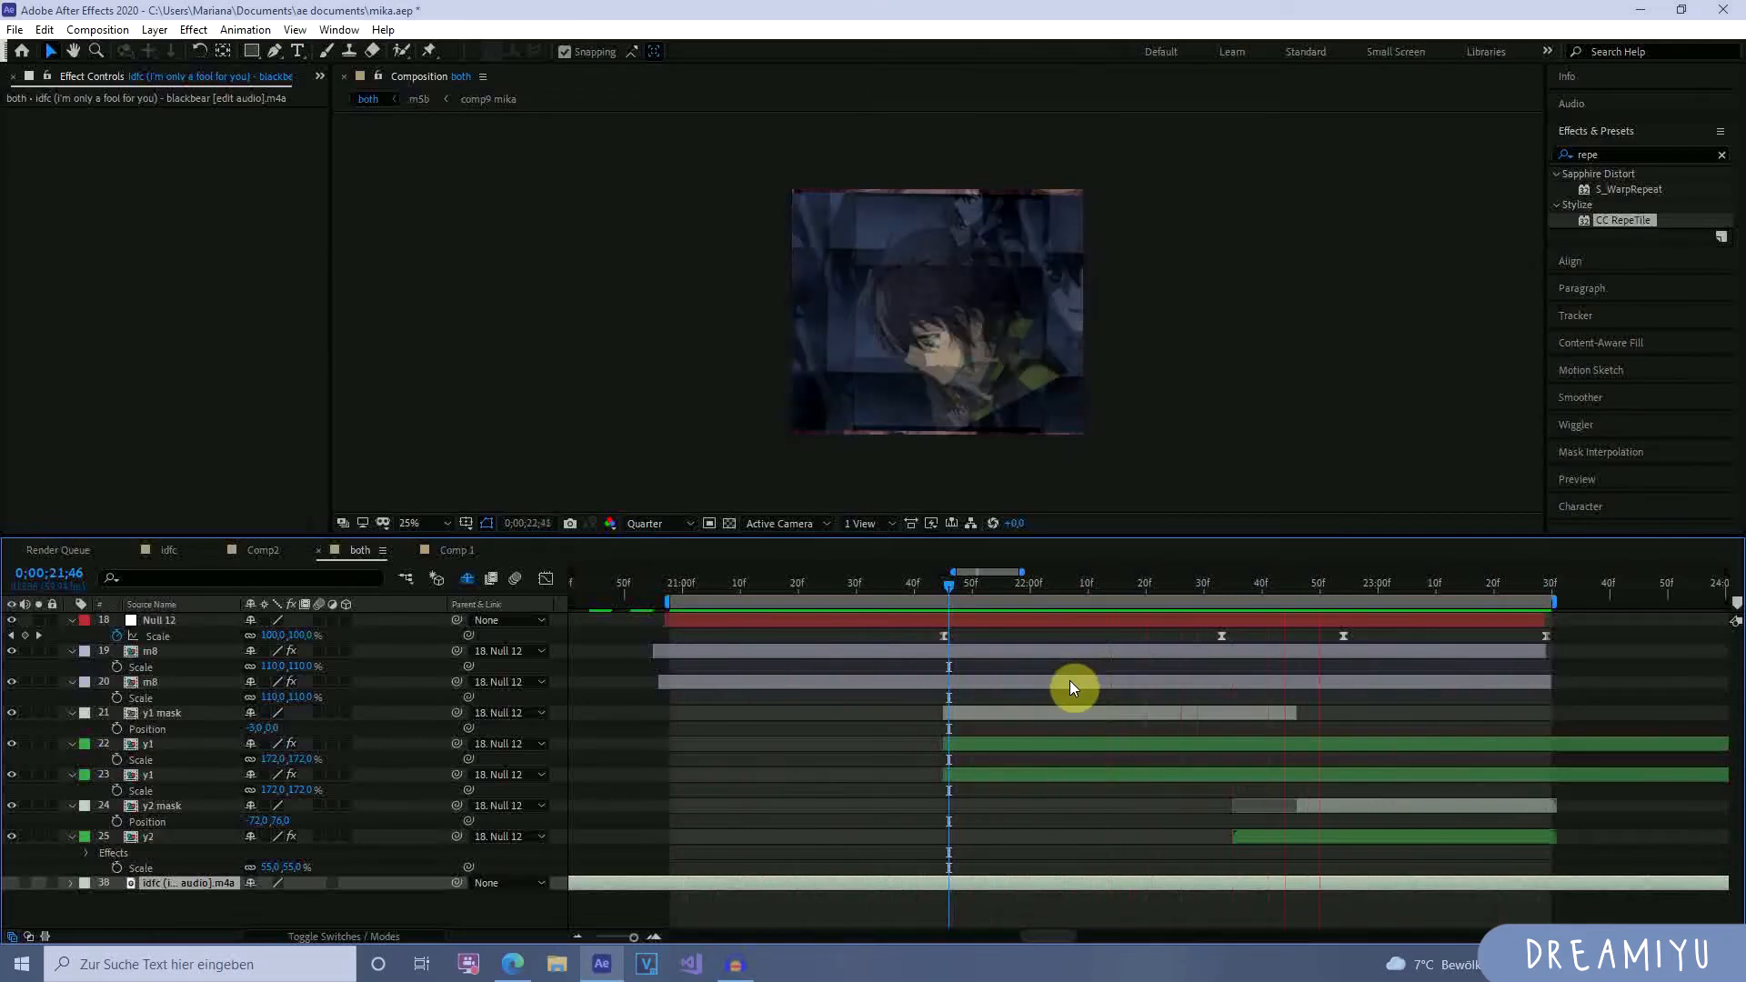
key(space)
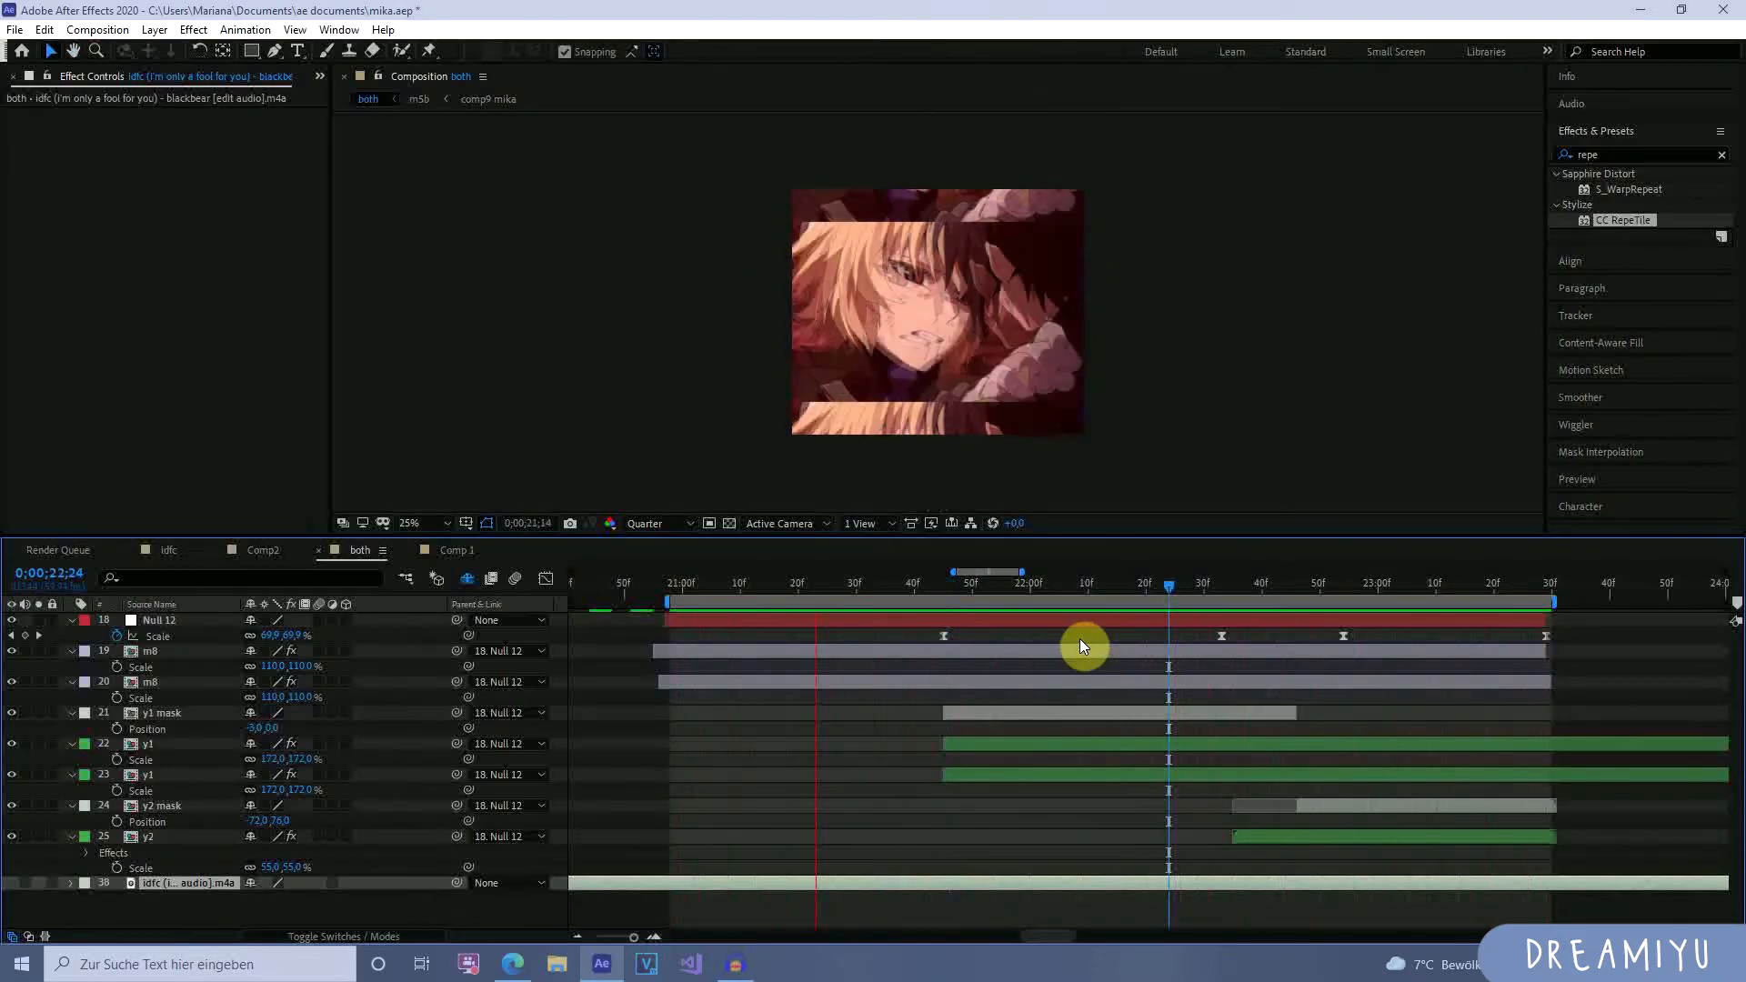
key(space)
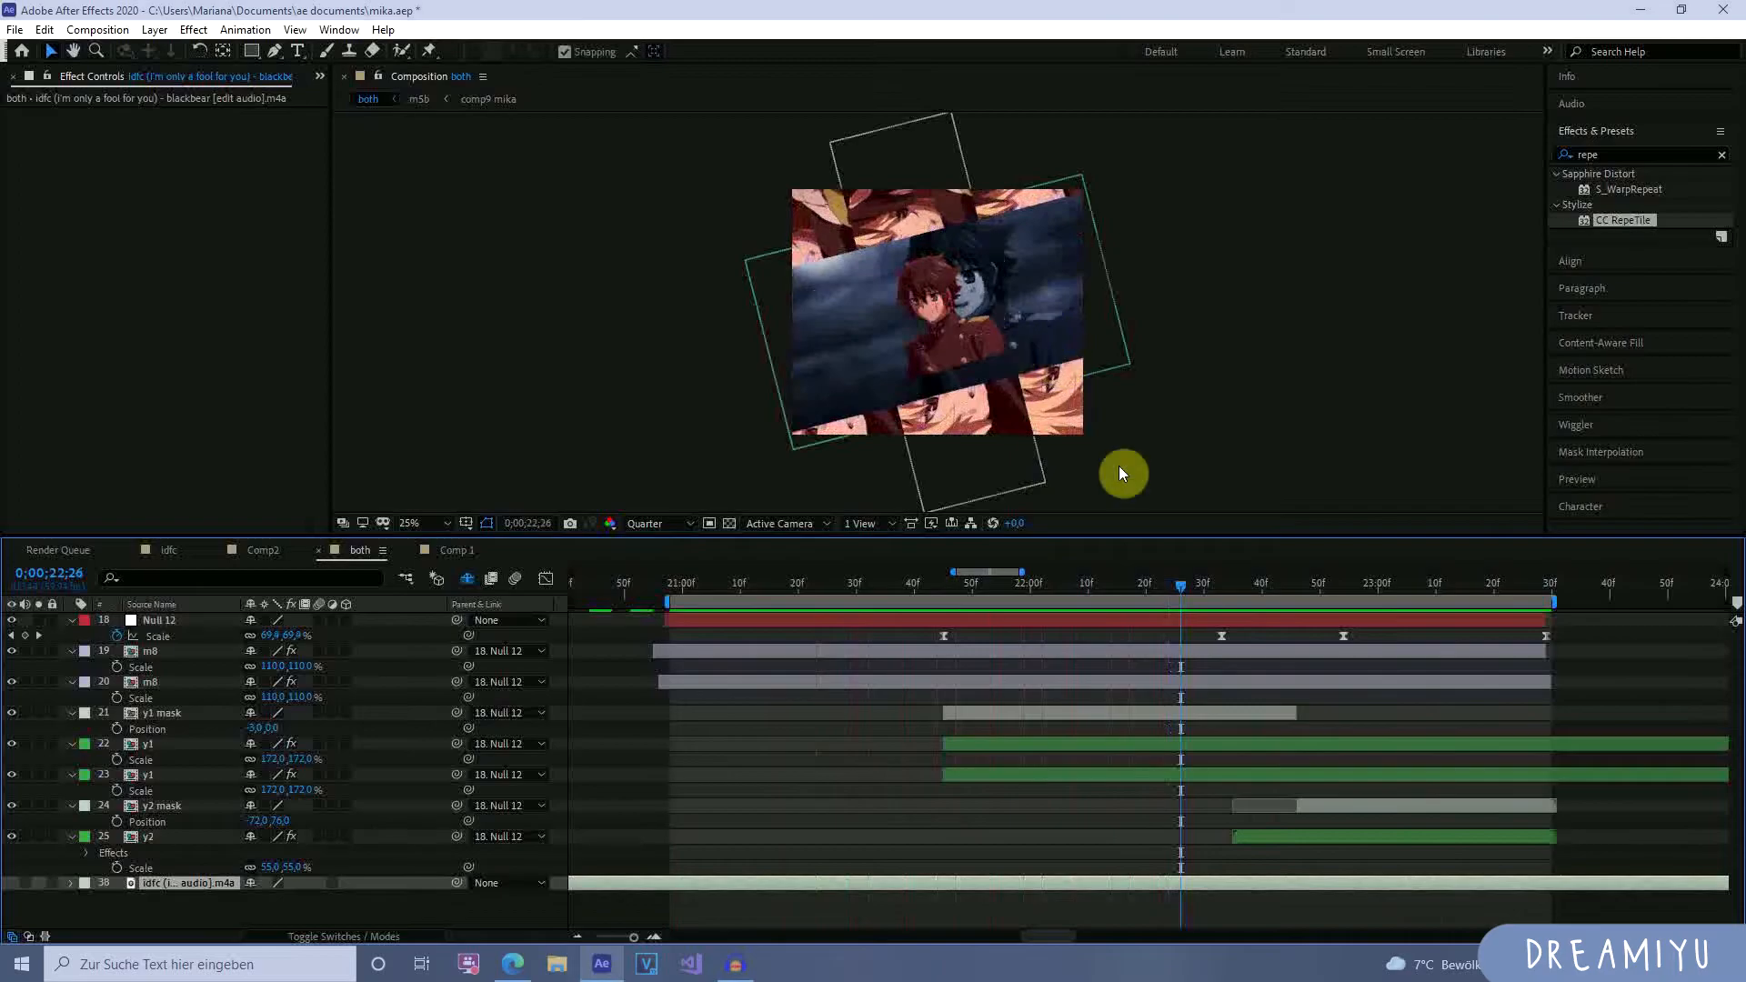
key(space)
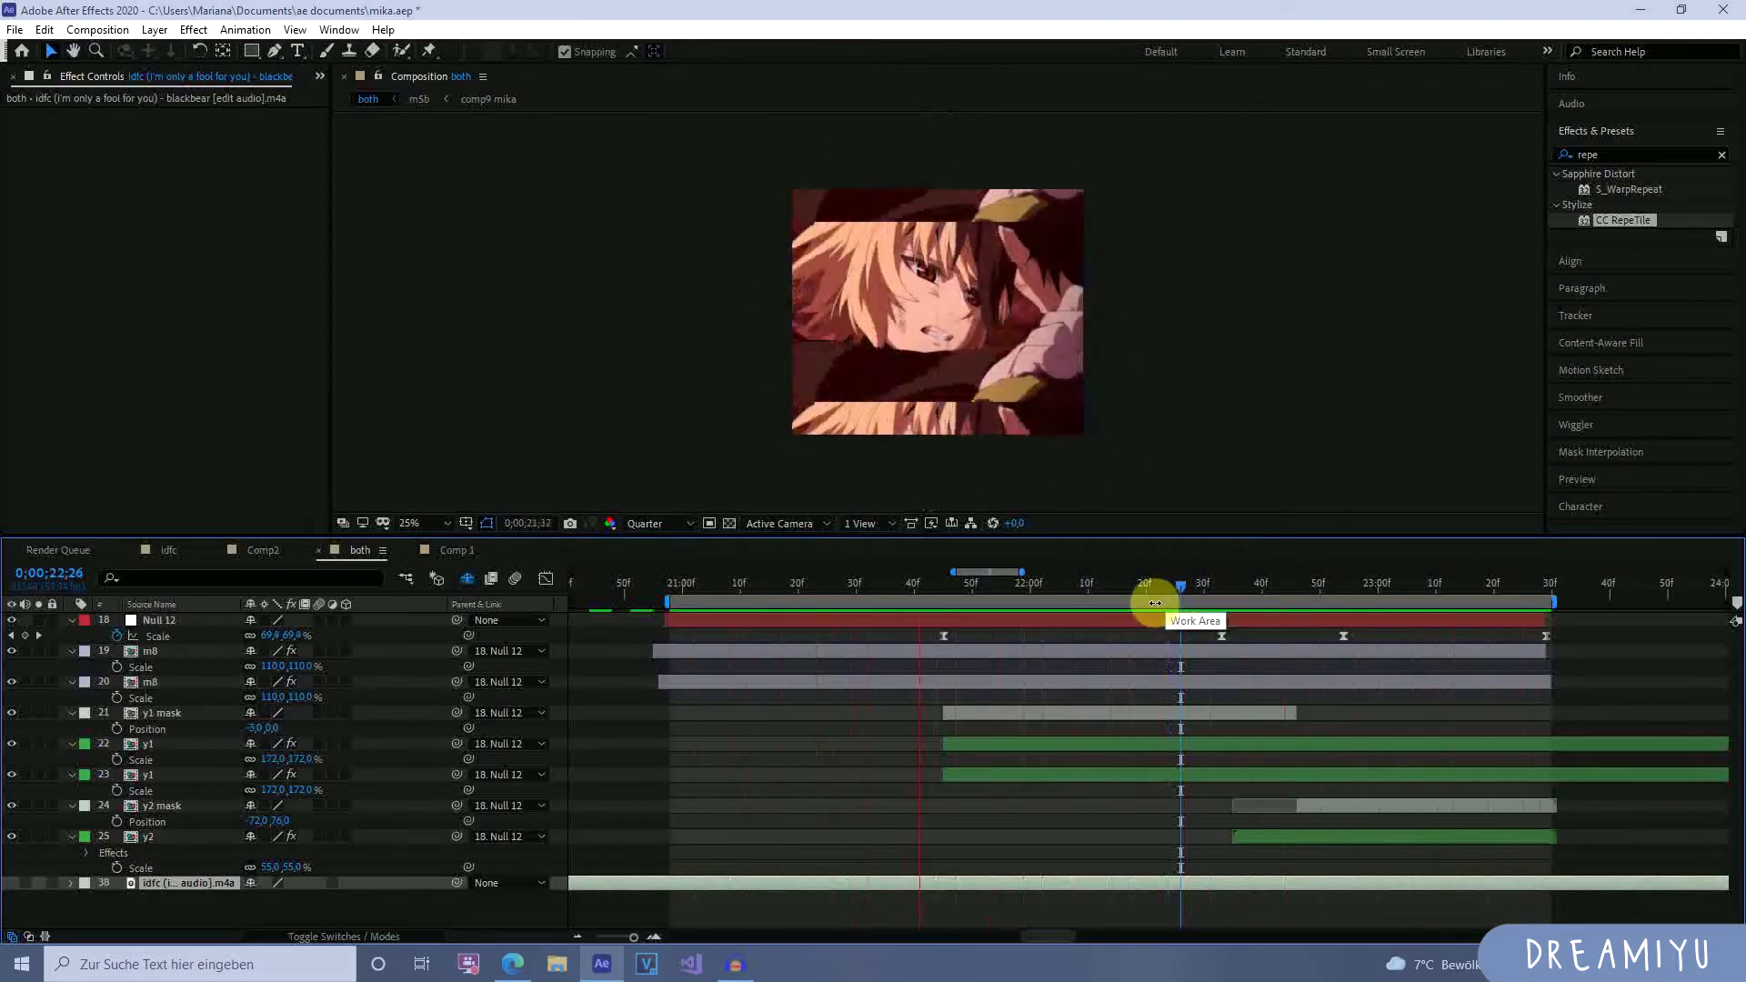
key(space)
key(space)
key(space)
Apply the Shadow/Highlight effect to the y2 mask layer with Auto Amounts enabled.
click(1345, 837)
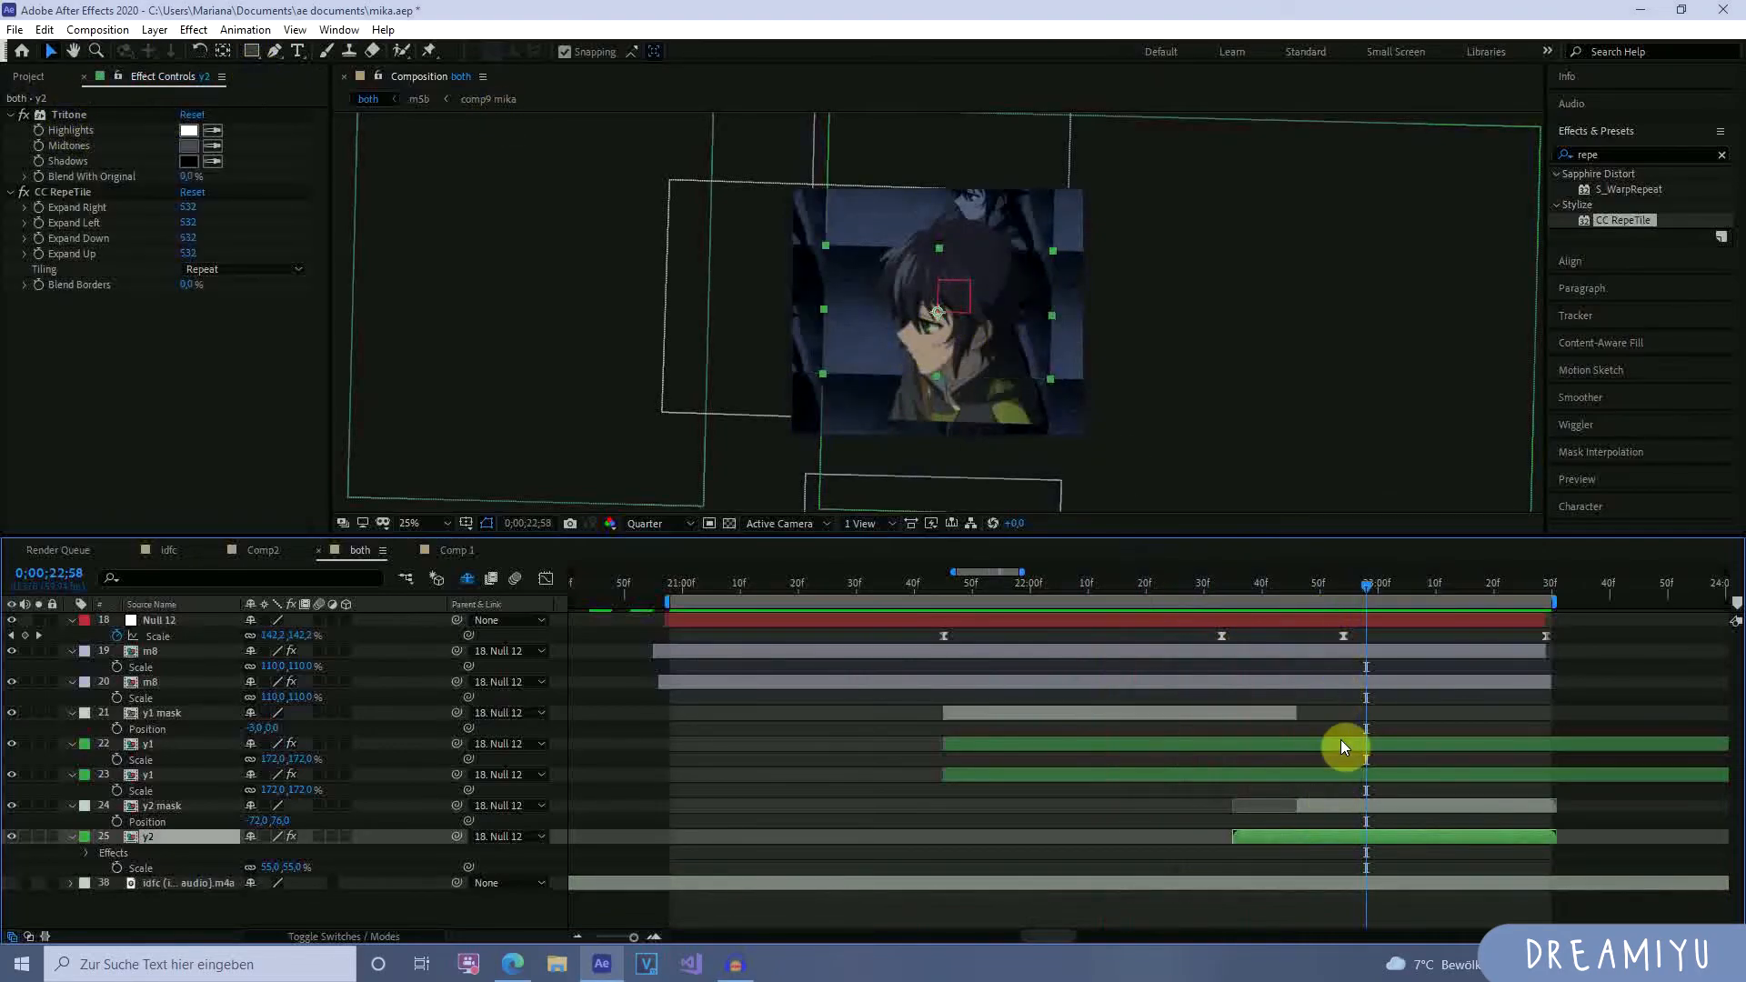
click(1363, 805)
click(1613, 155)
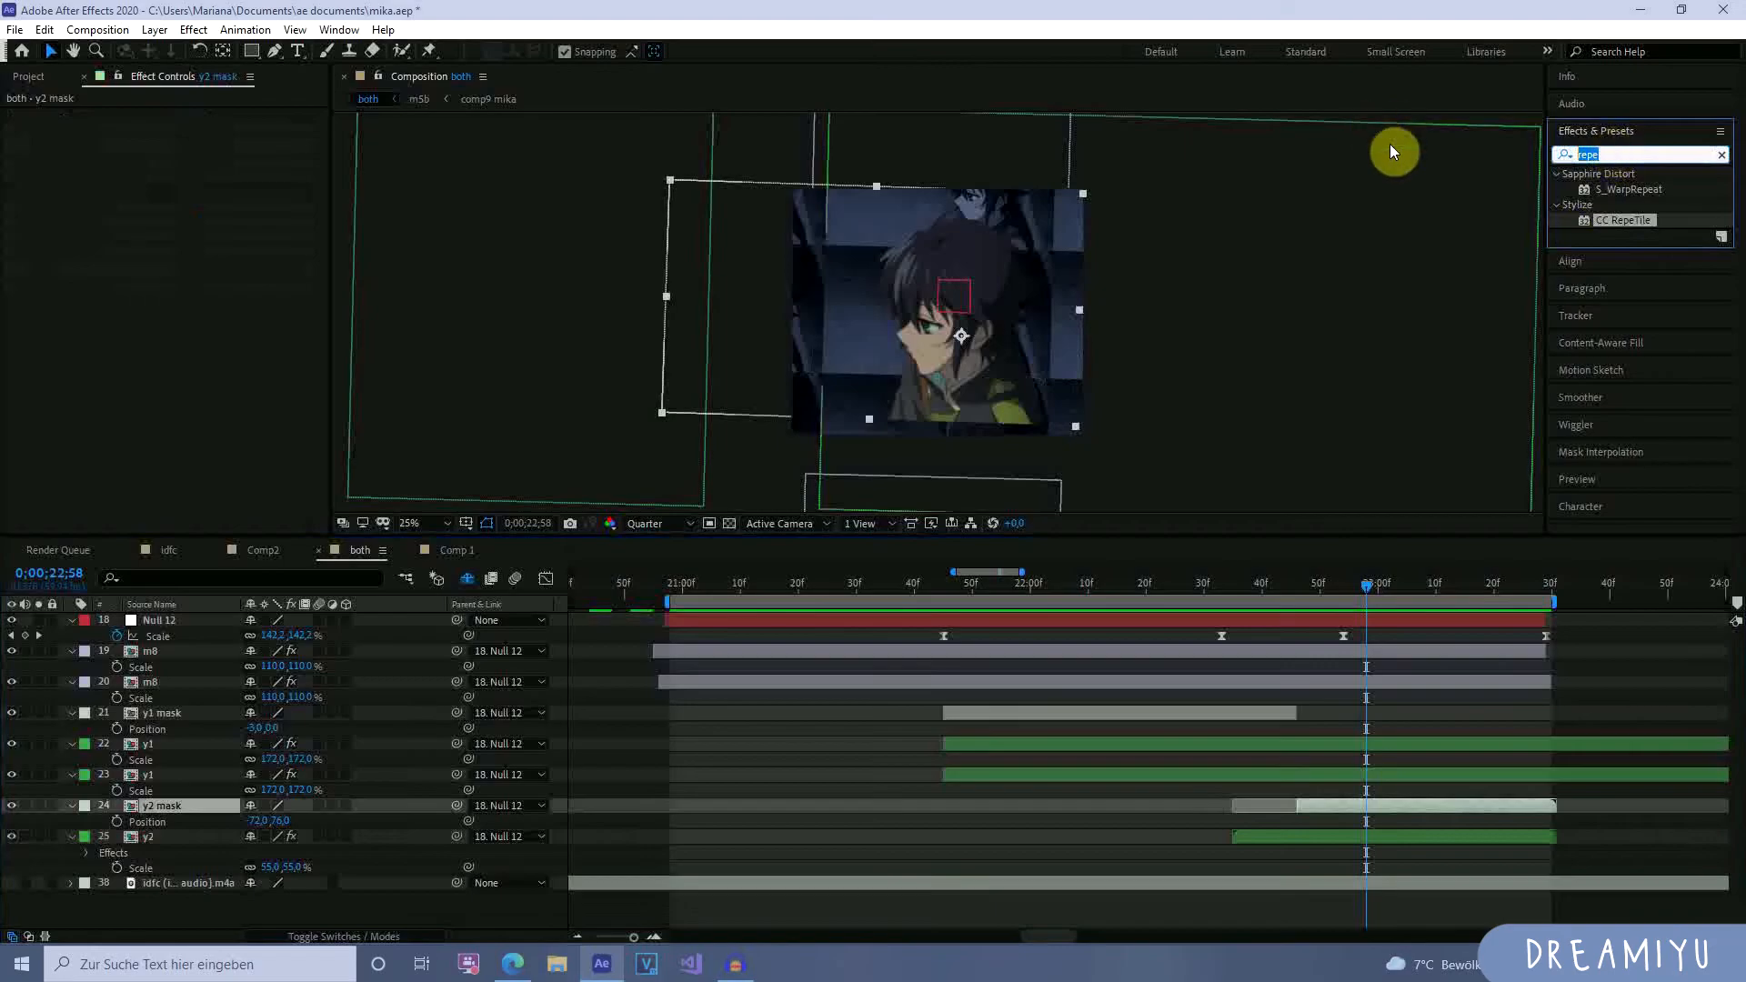
text(shadow)
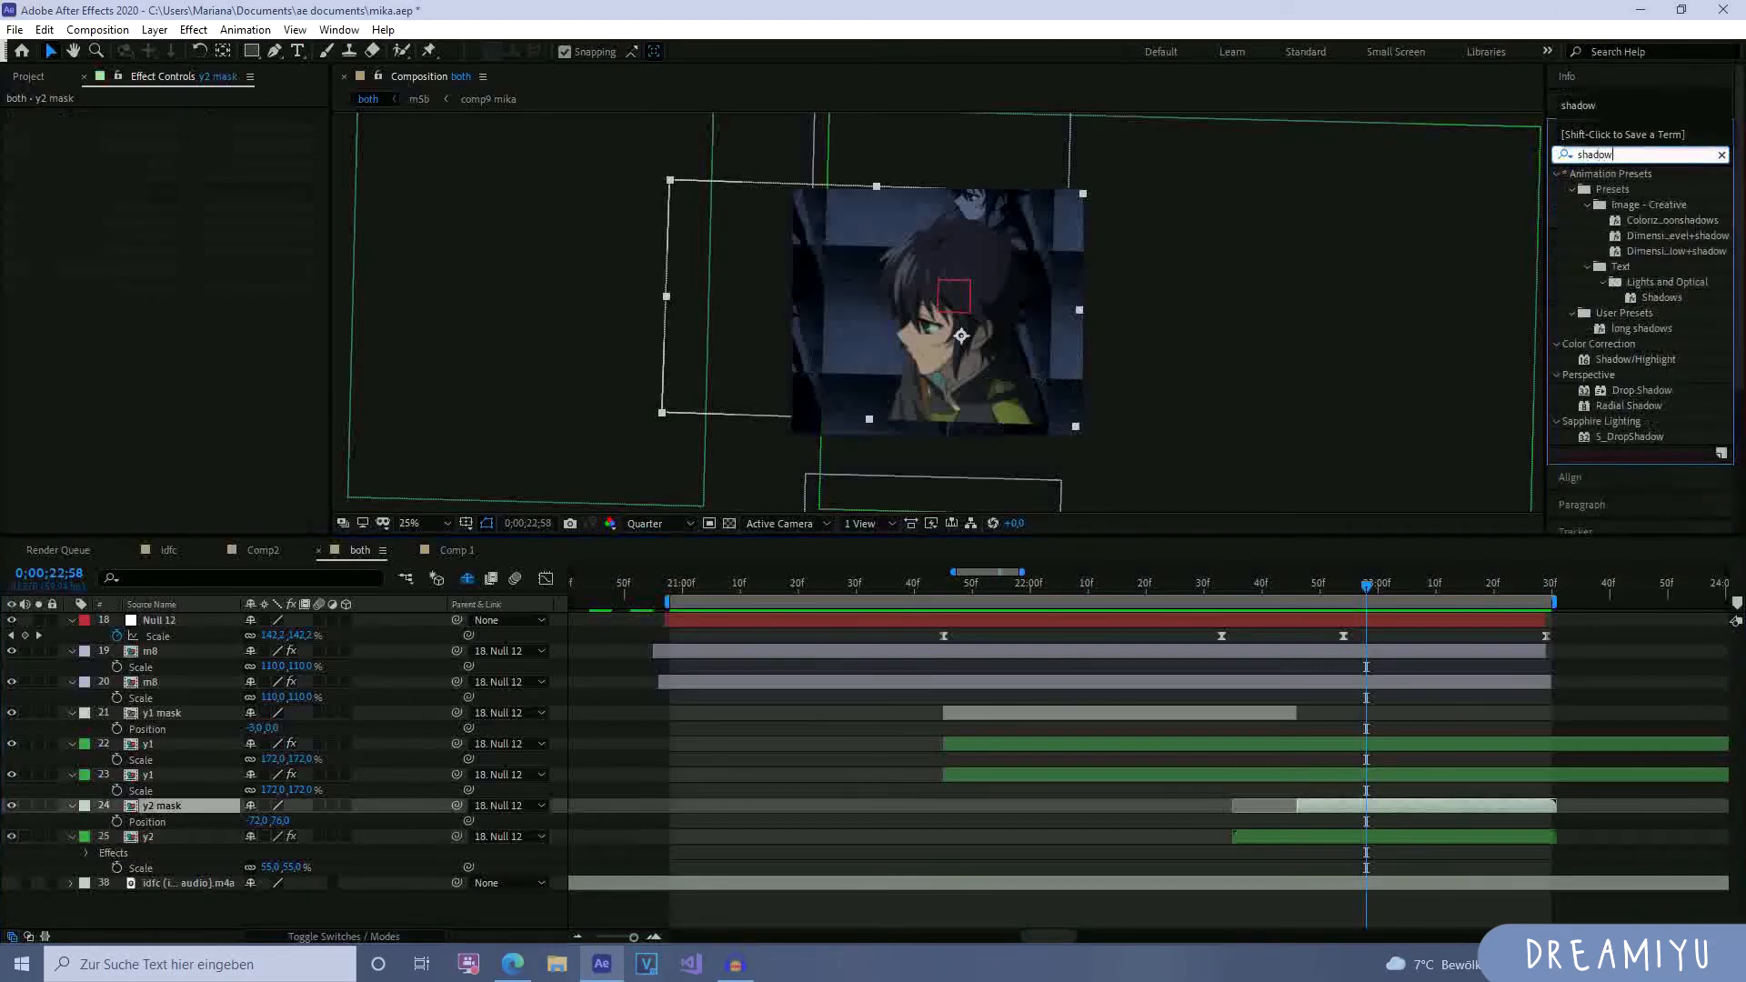
drag(1645, 368, 1388, 808)
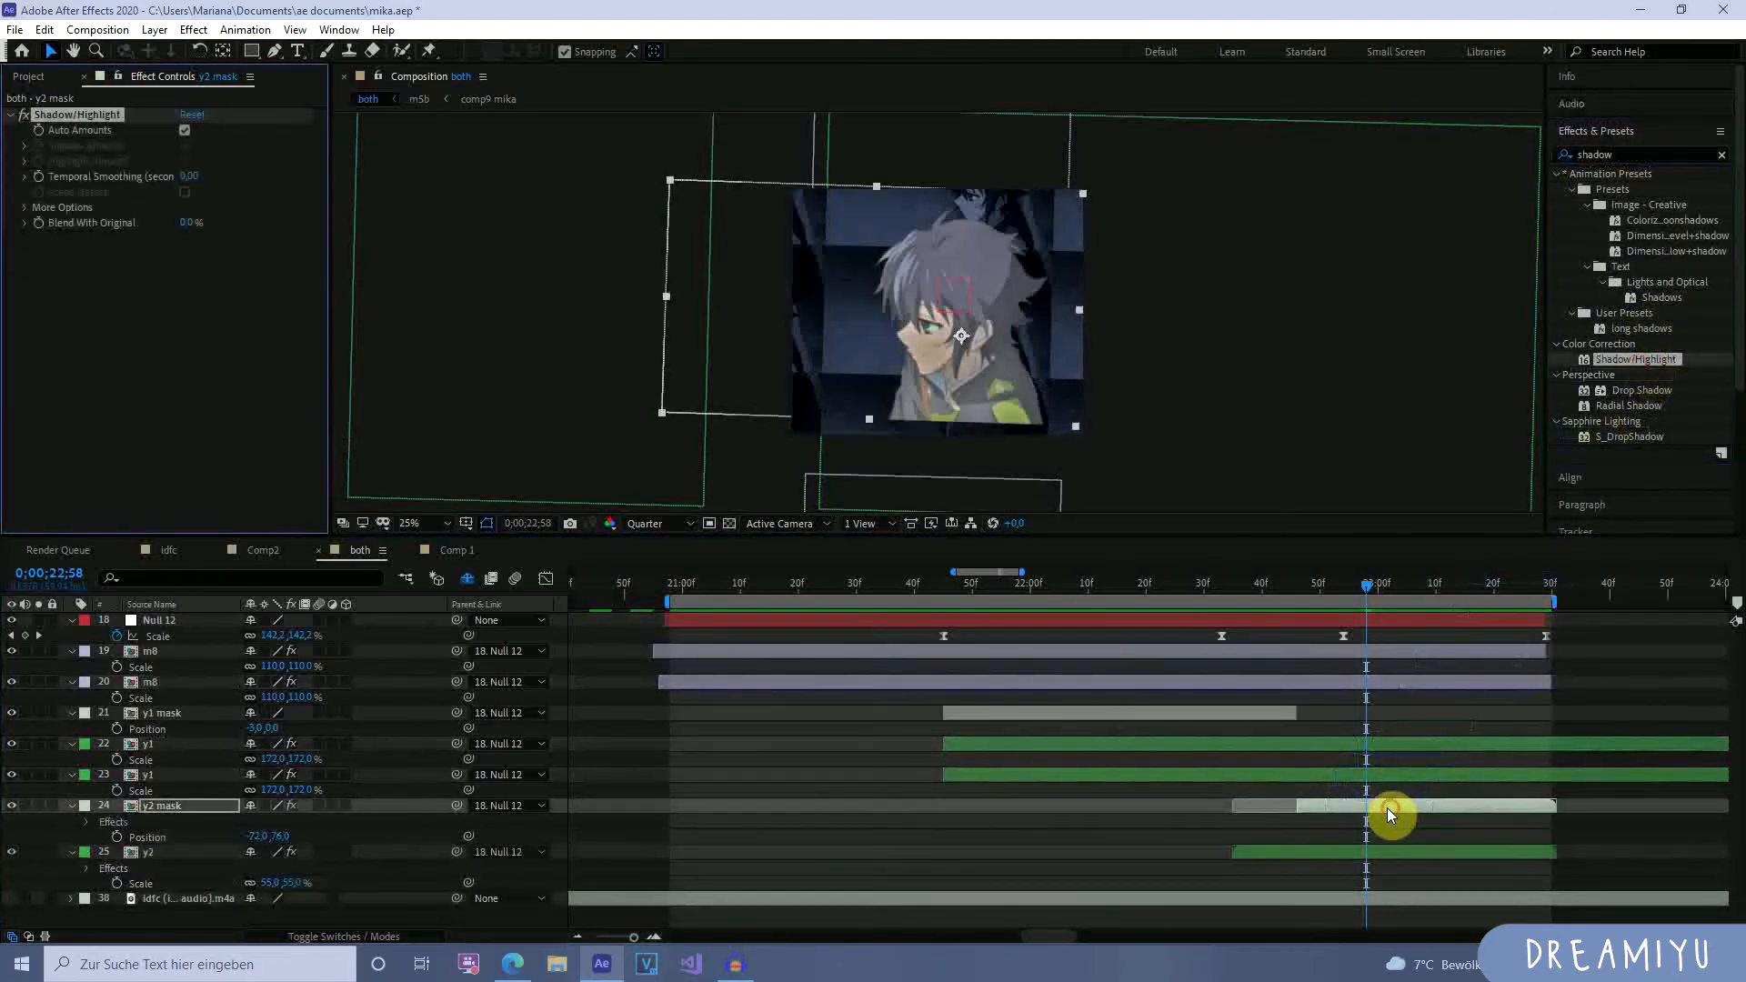
click(185, 131)
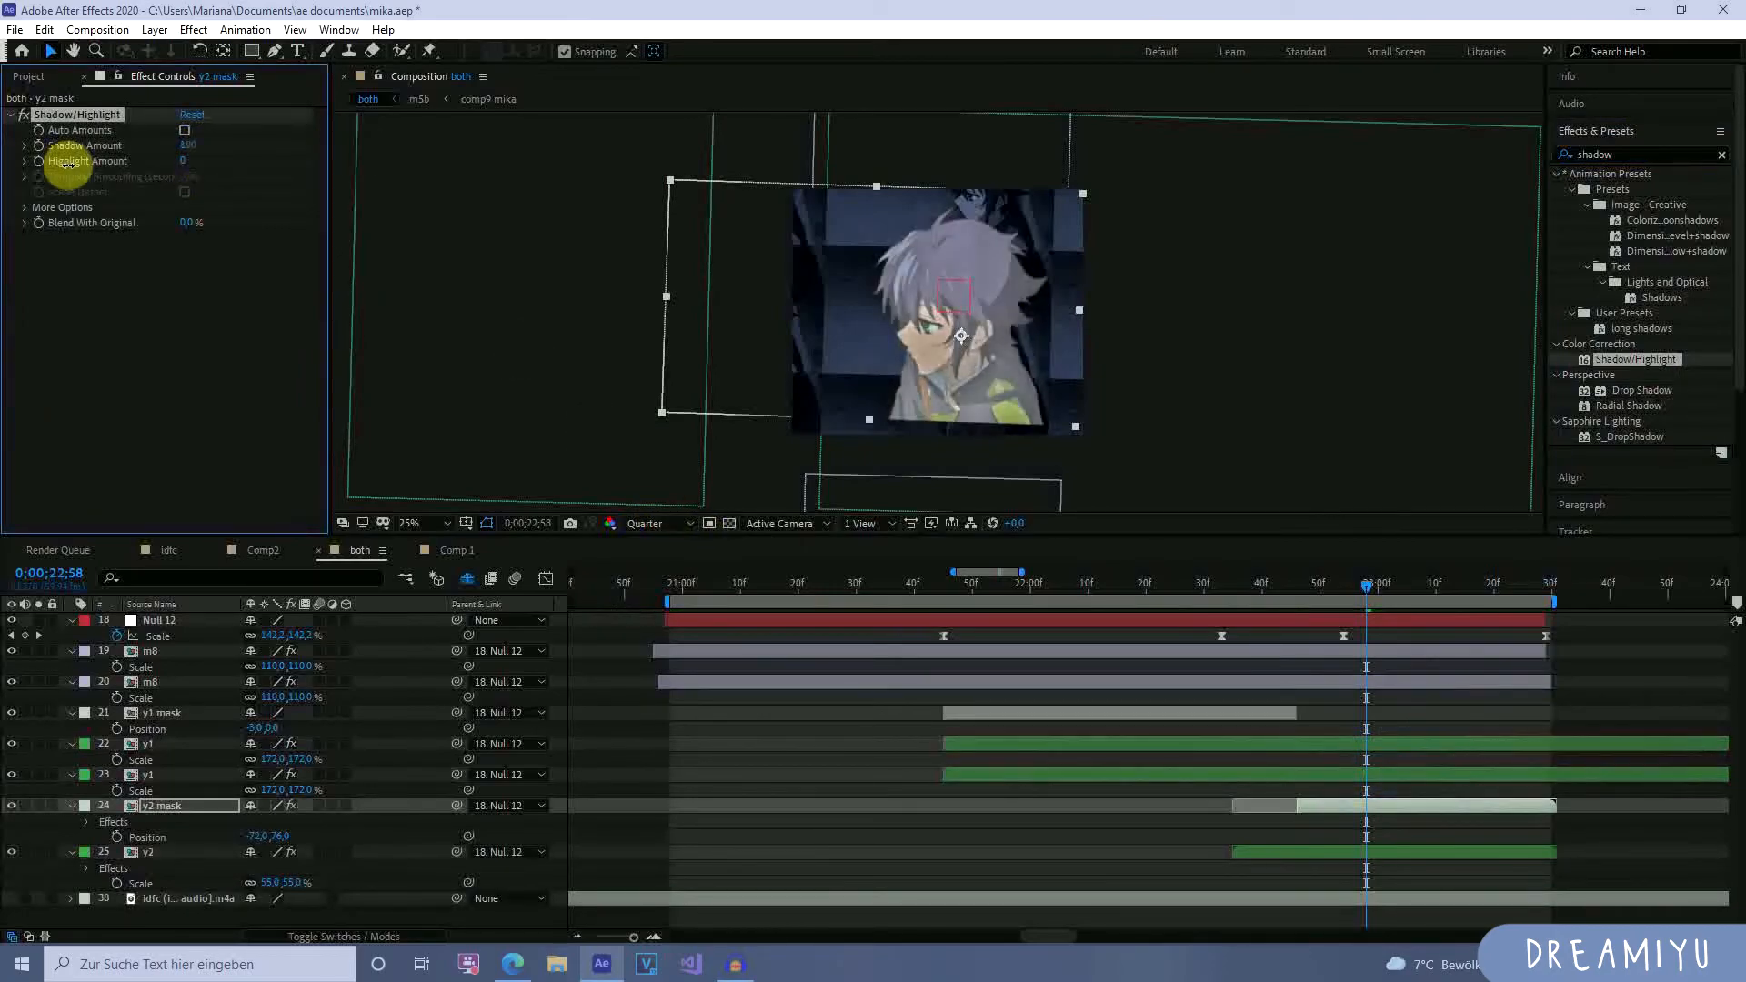
click(188, 133)
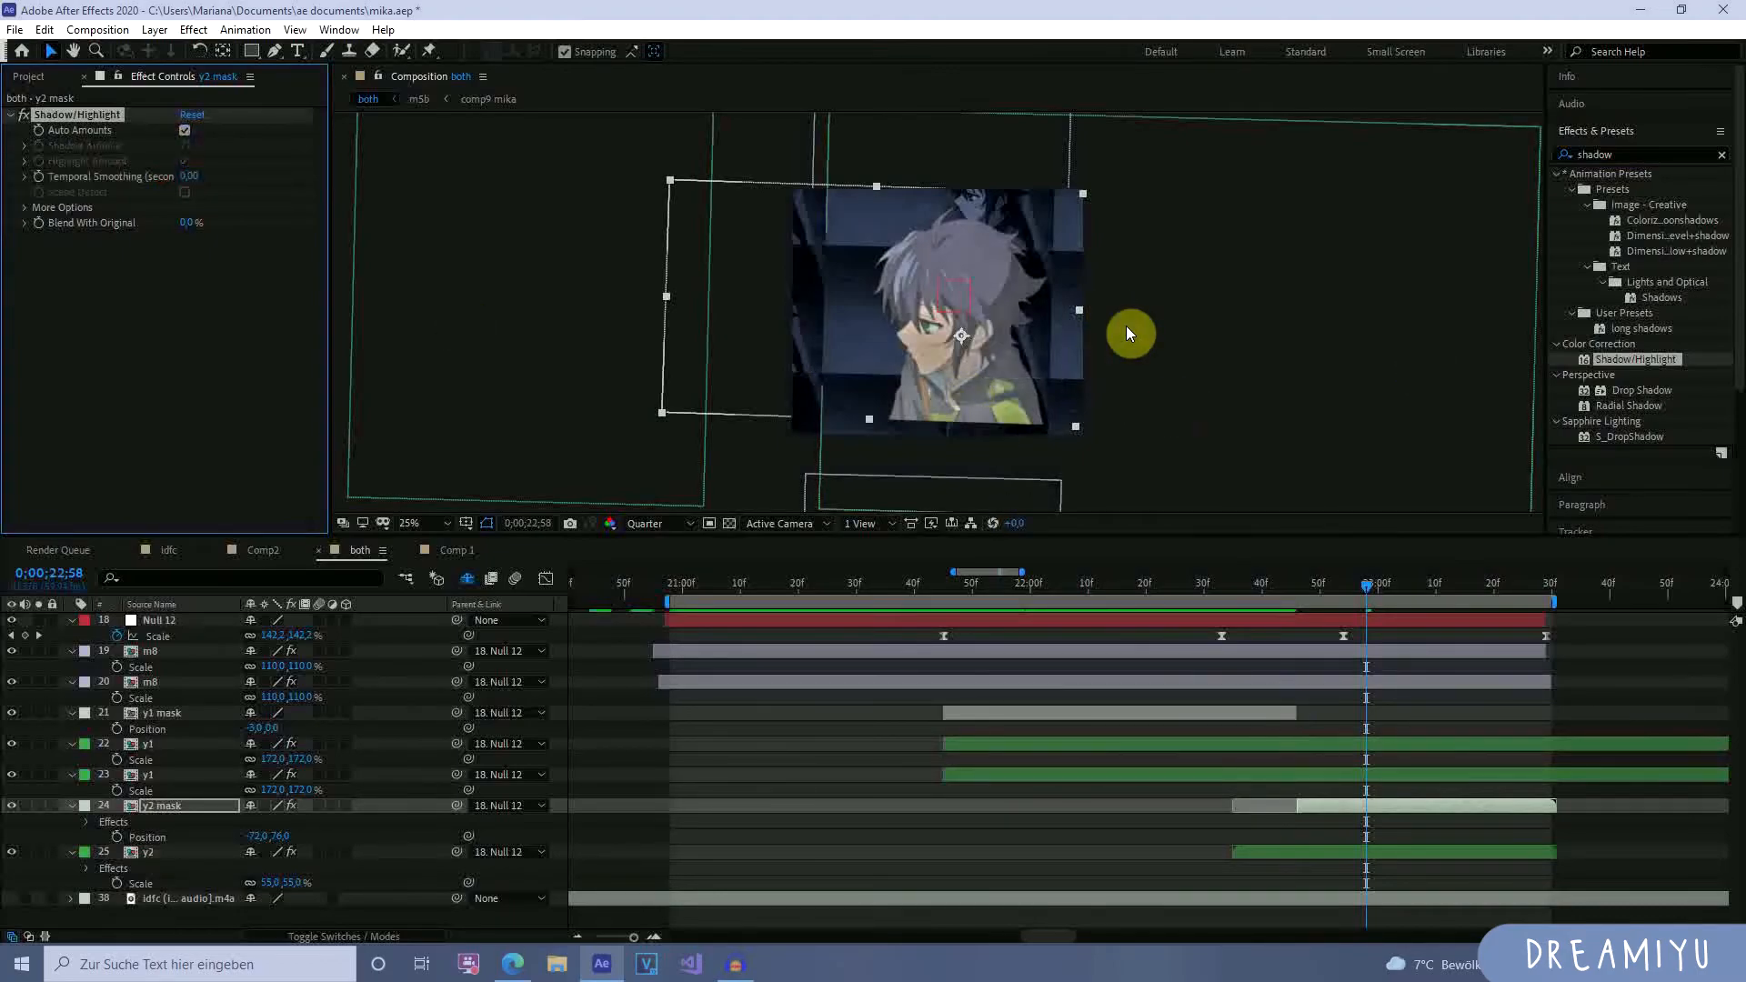
Apply Brightness & Contrast to the y2 mask layer with Contrast 78 and Brightness -14, and check it in the transition.
click(1652, 153)
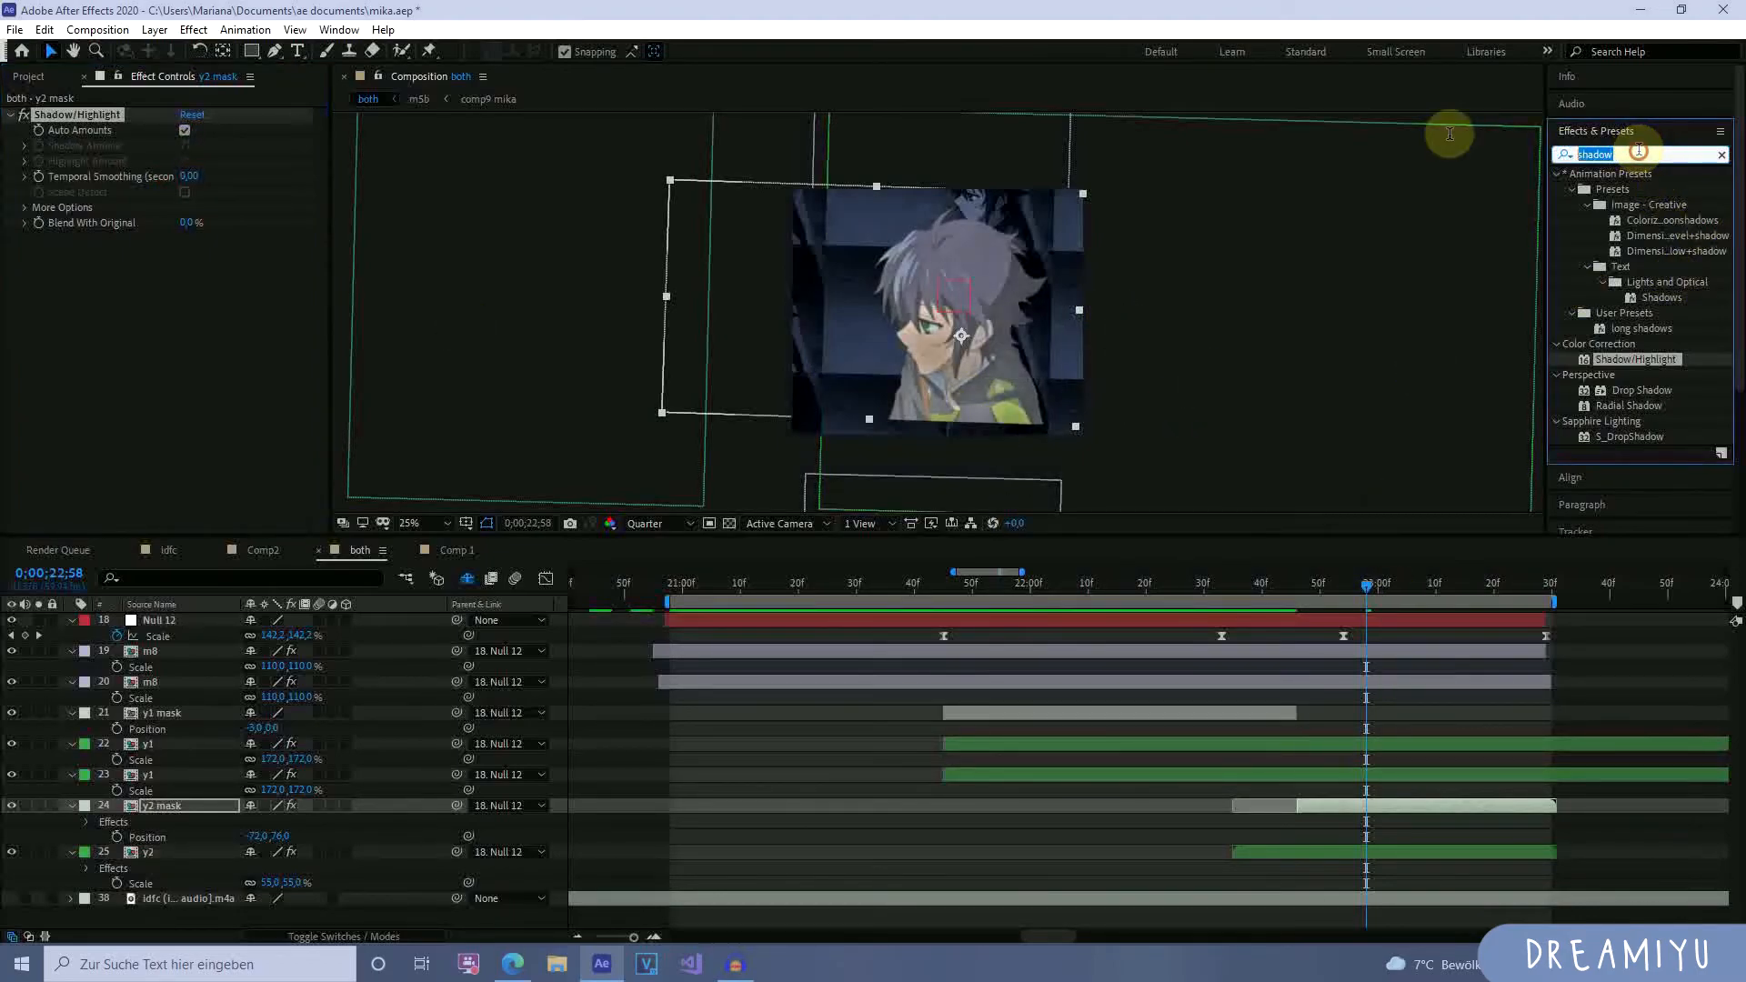
text(bright)
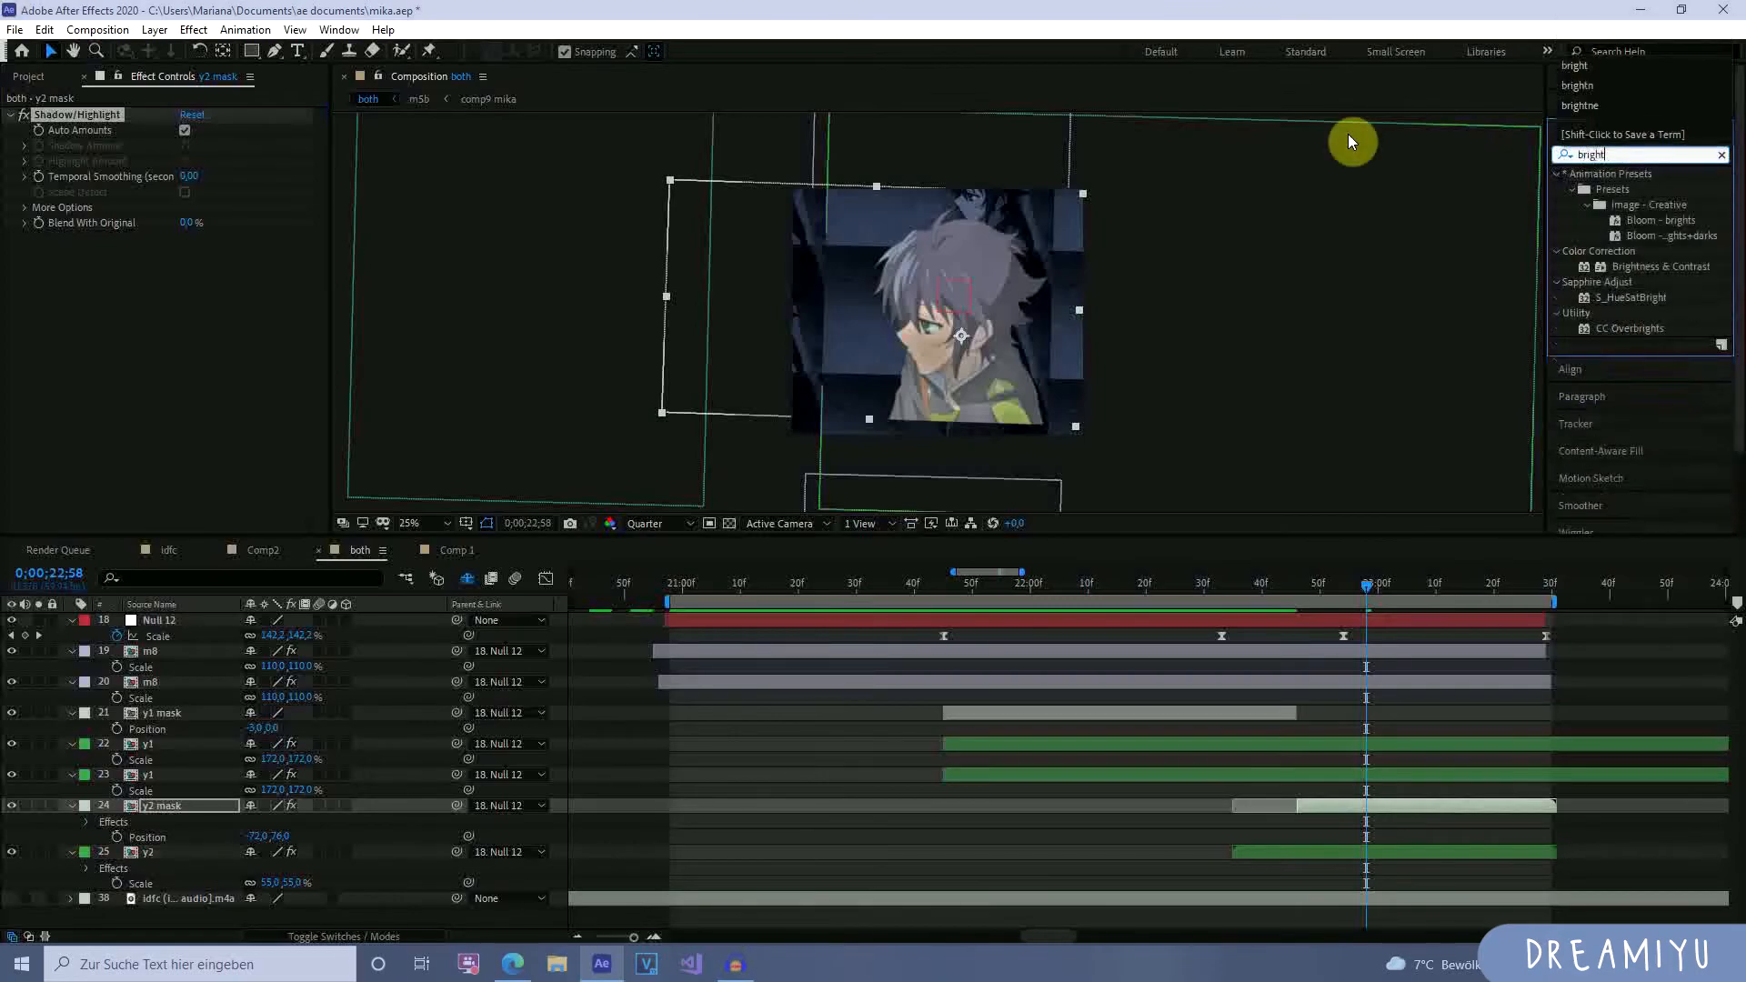
drag(1676, 262, 1398, 806)
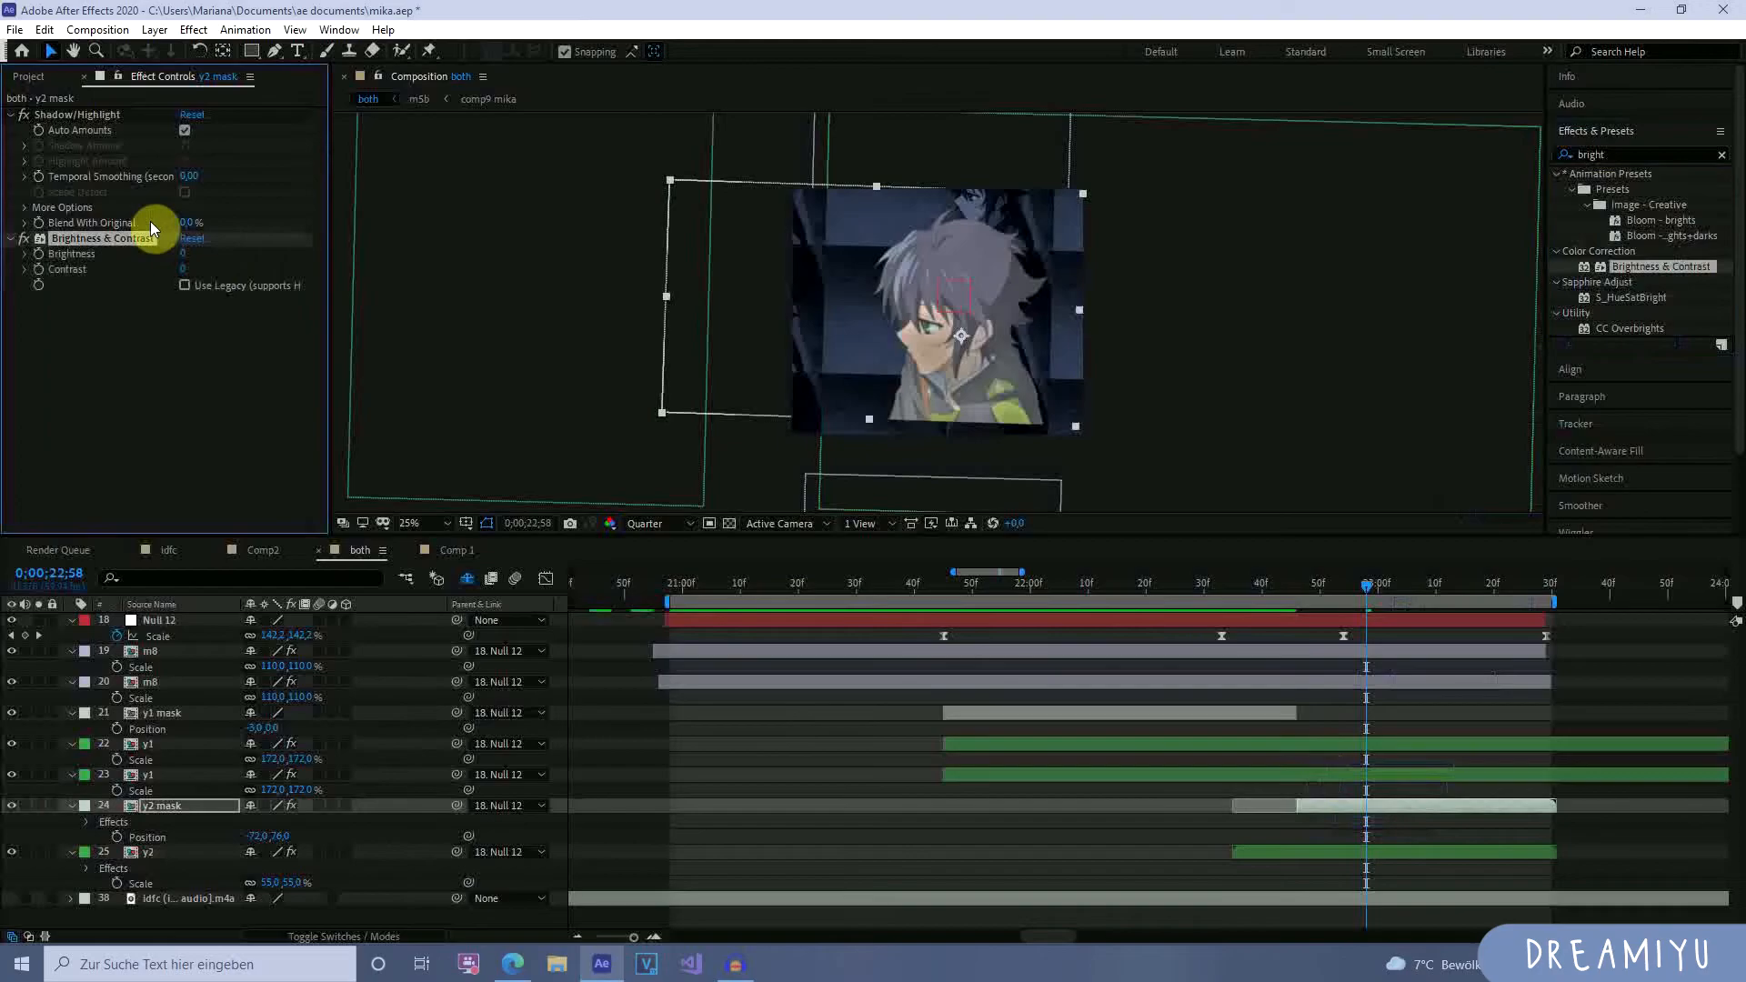
drag(182, 268, 313, 284)
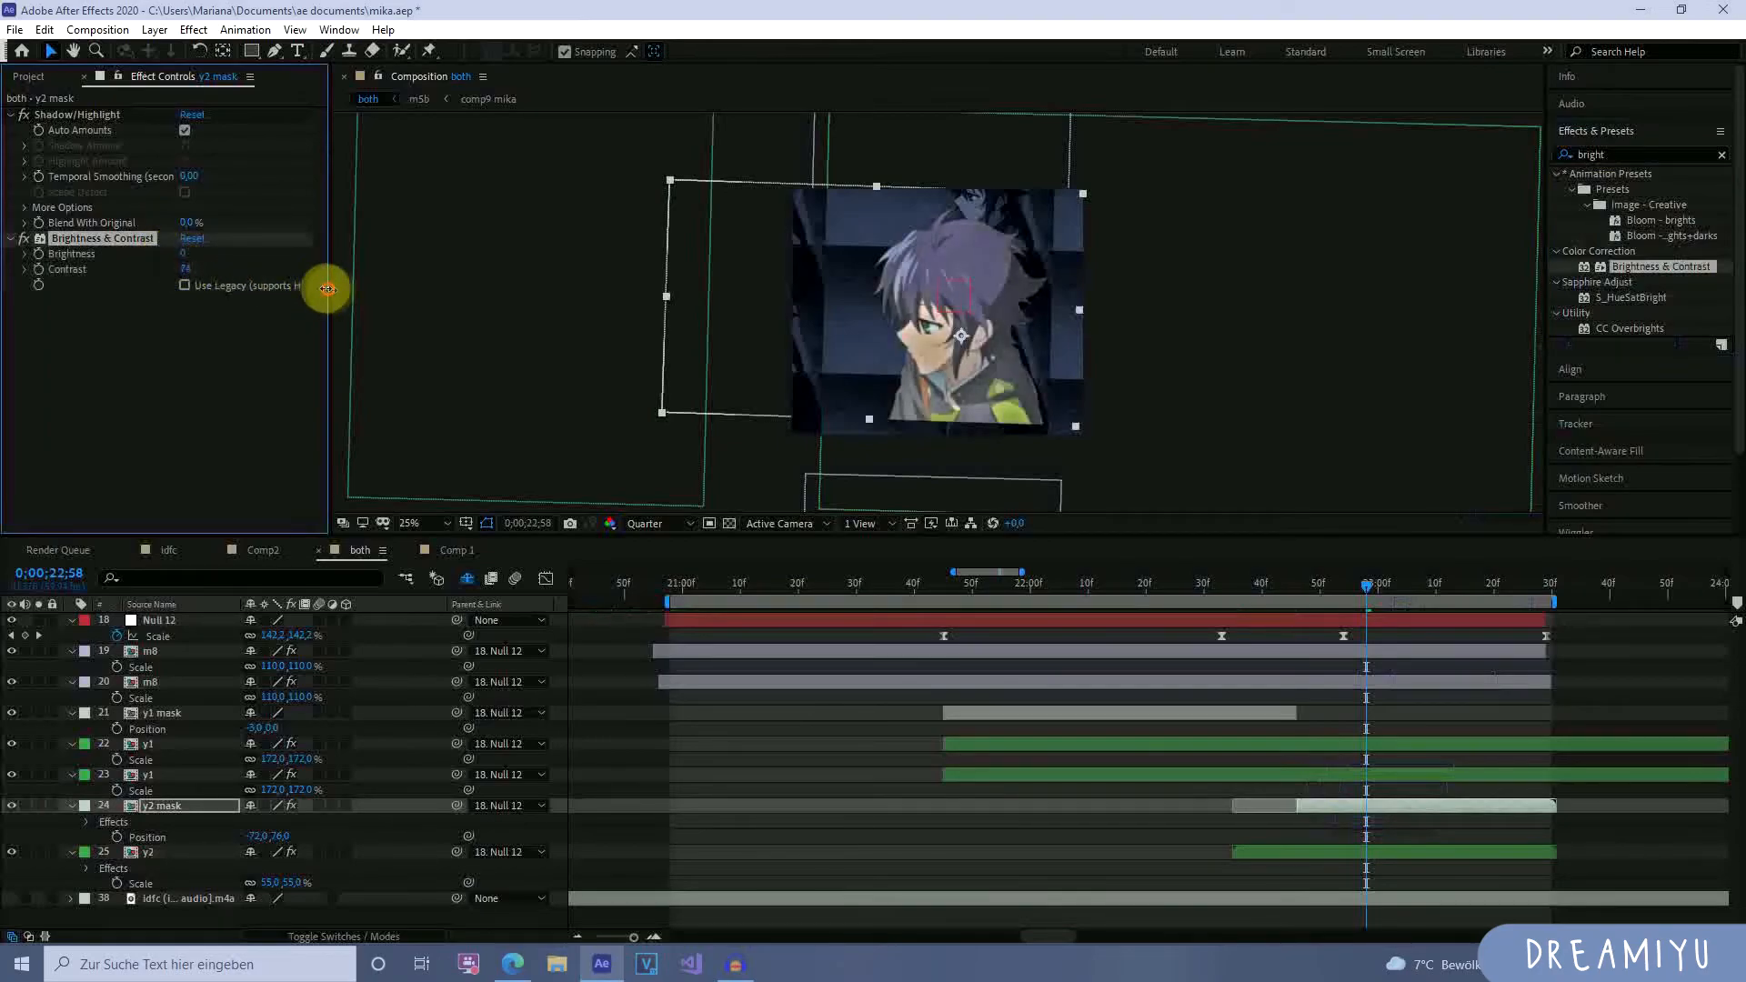
mouse_move(189, 257)
mouse_down()
mouse_move(248, 270)
mouse_move(168, 262)
mouse_up()
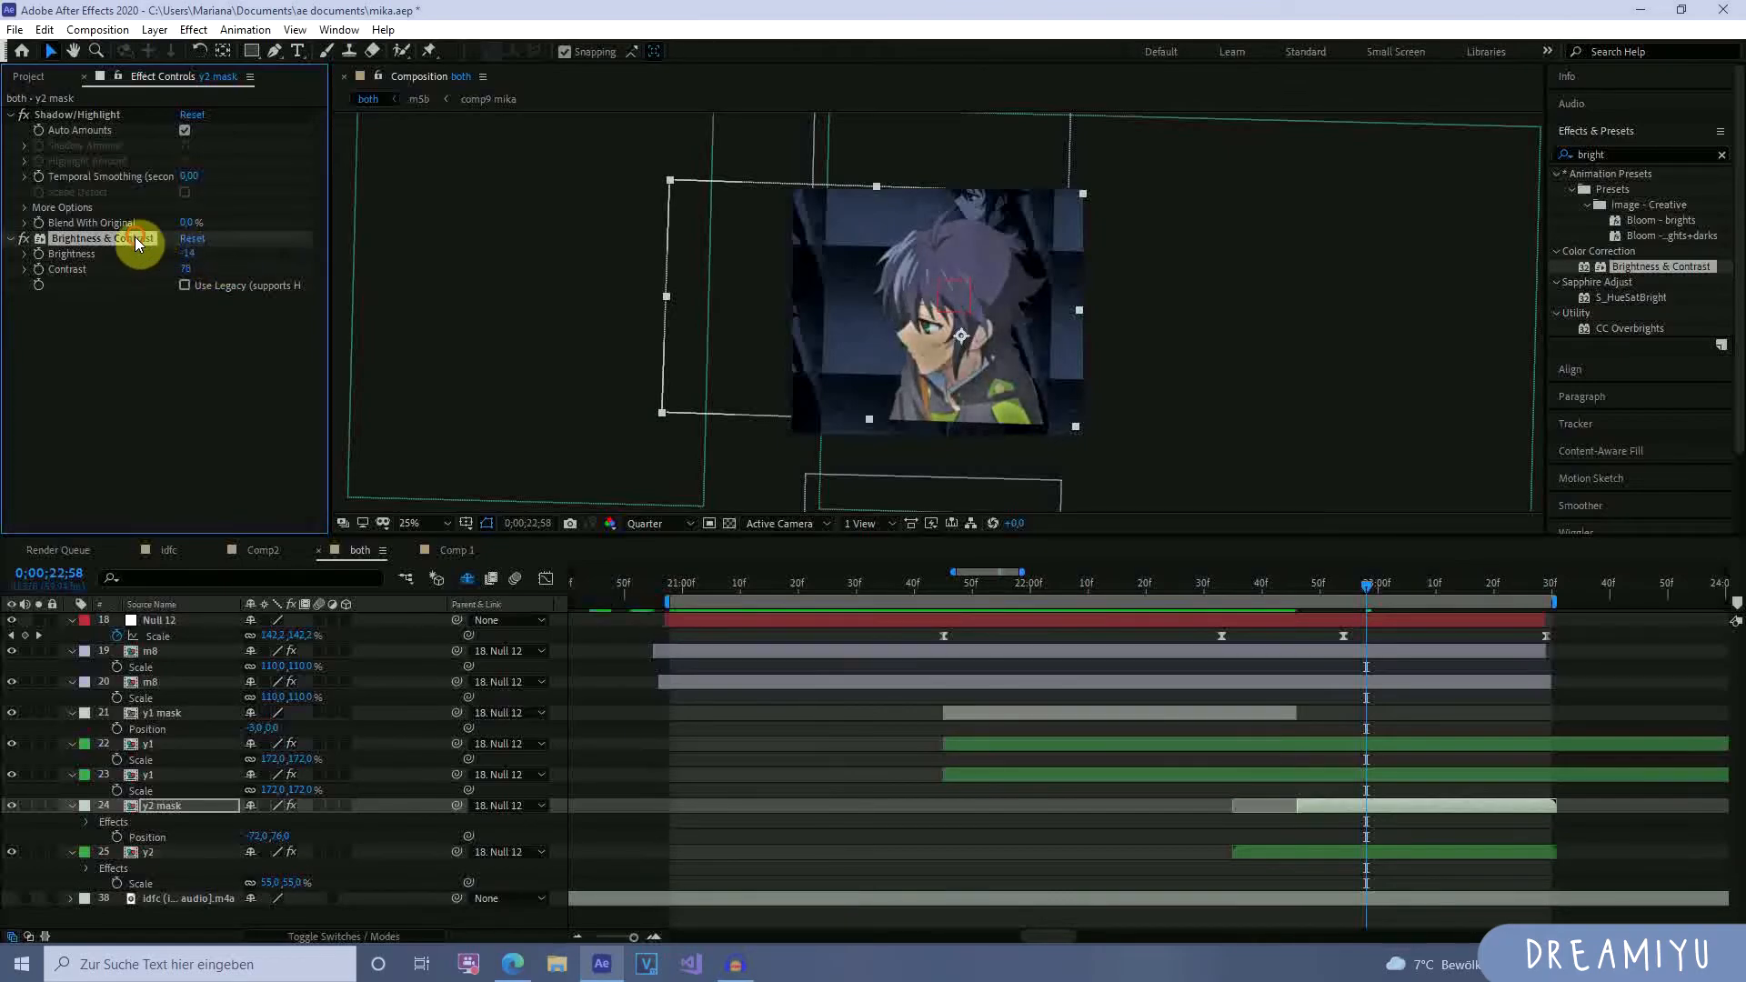
drag(1355, 591, 1371, 673)
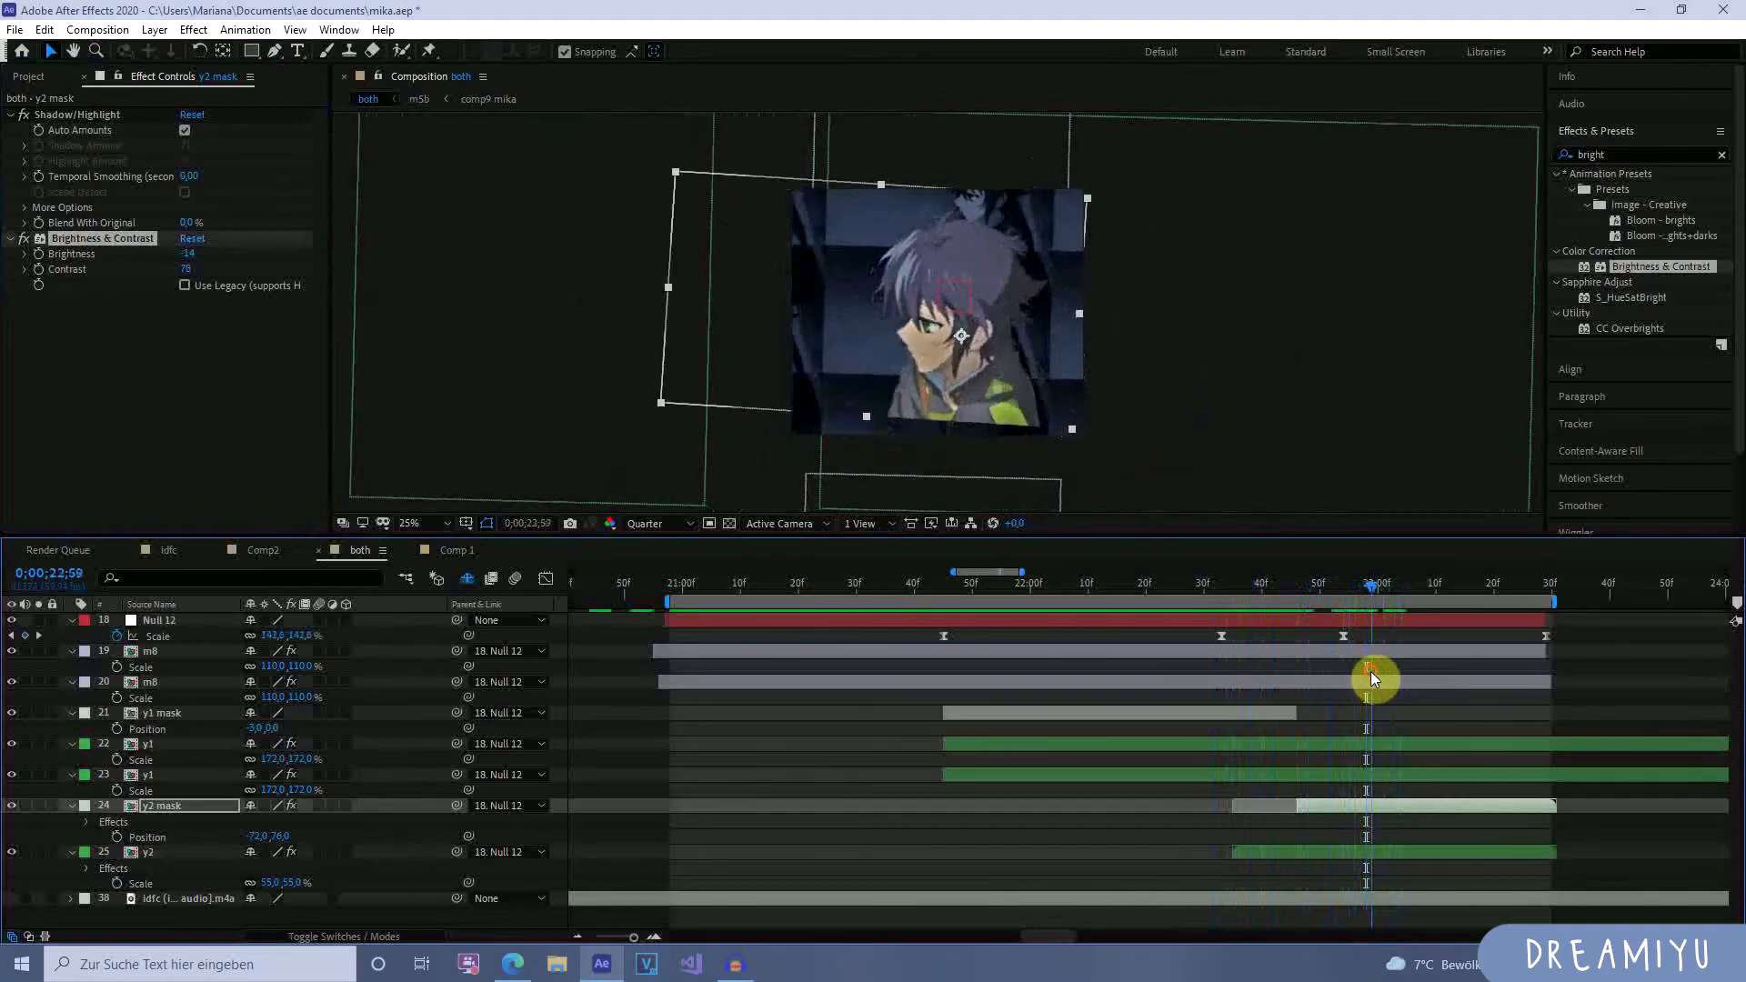
Disable Auto Amounts in the y2 mask's Shadow/Highlight, set Shadow Amount 21 and Highlight Amount 5, and change Brightness to 10.
click(185, 130)
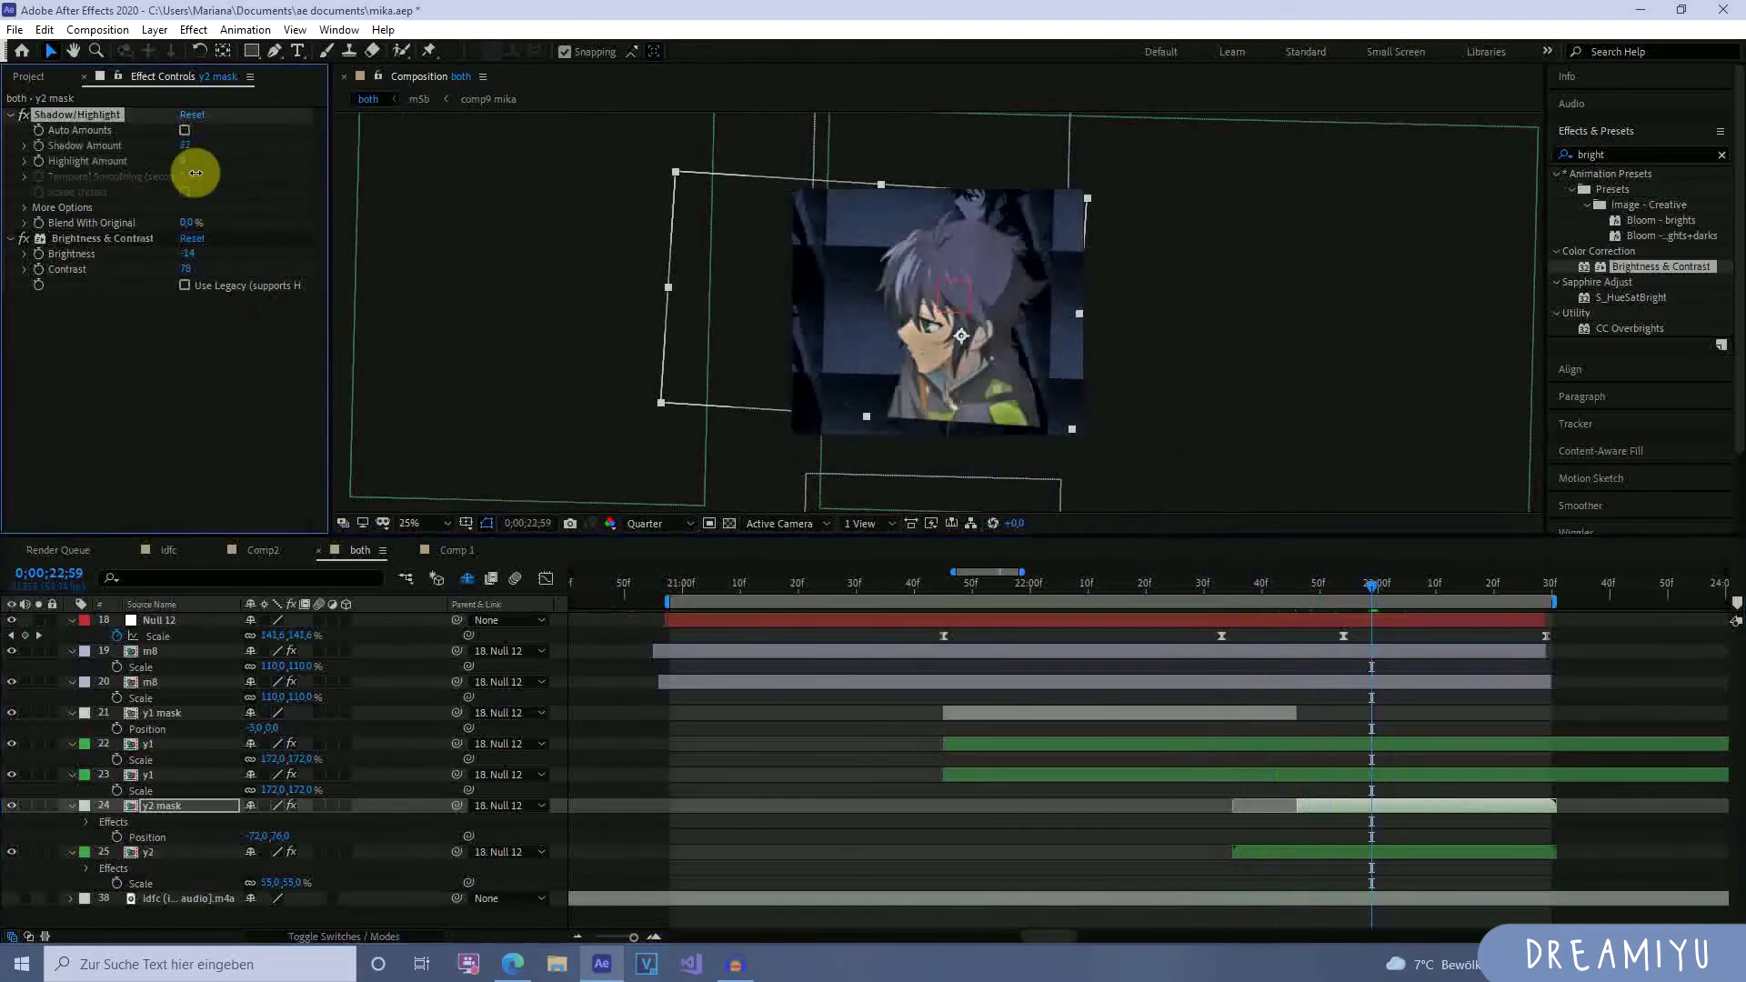
drag(185, 162, 5, 148)
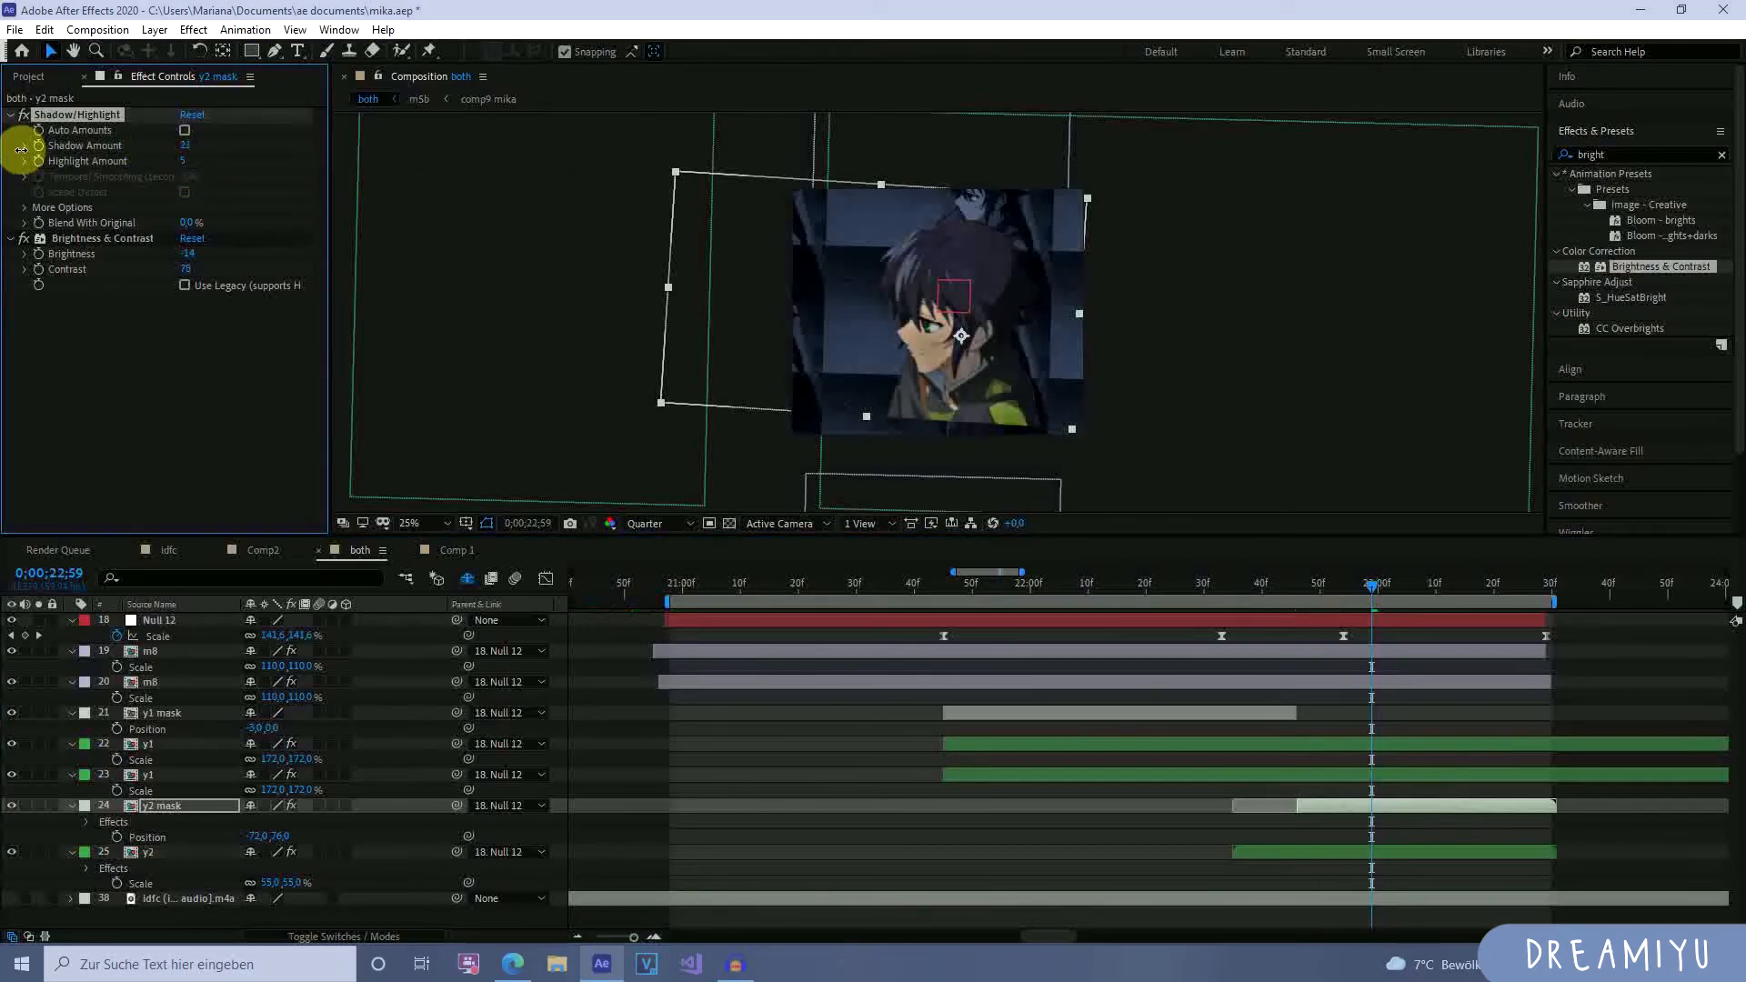
mouse_move(188, 257)
mouse_down()
mouse_move(118, 241)
mouse_move(239, 260)
mouse_move(203, 261)
mouse_move(222, 261)
mouse_up()
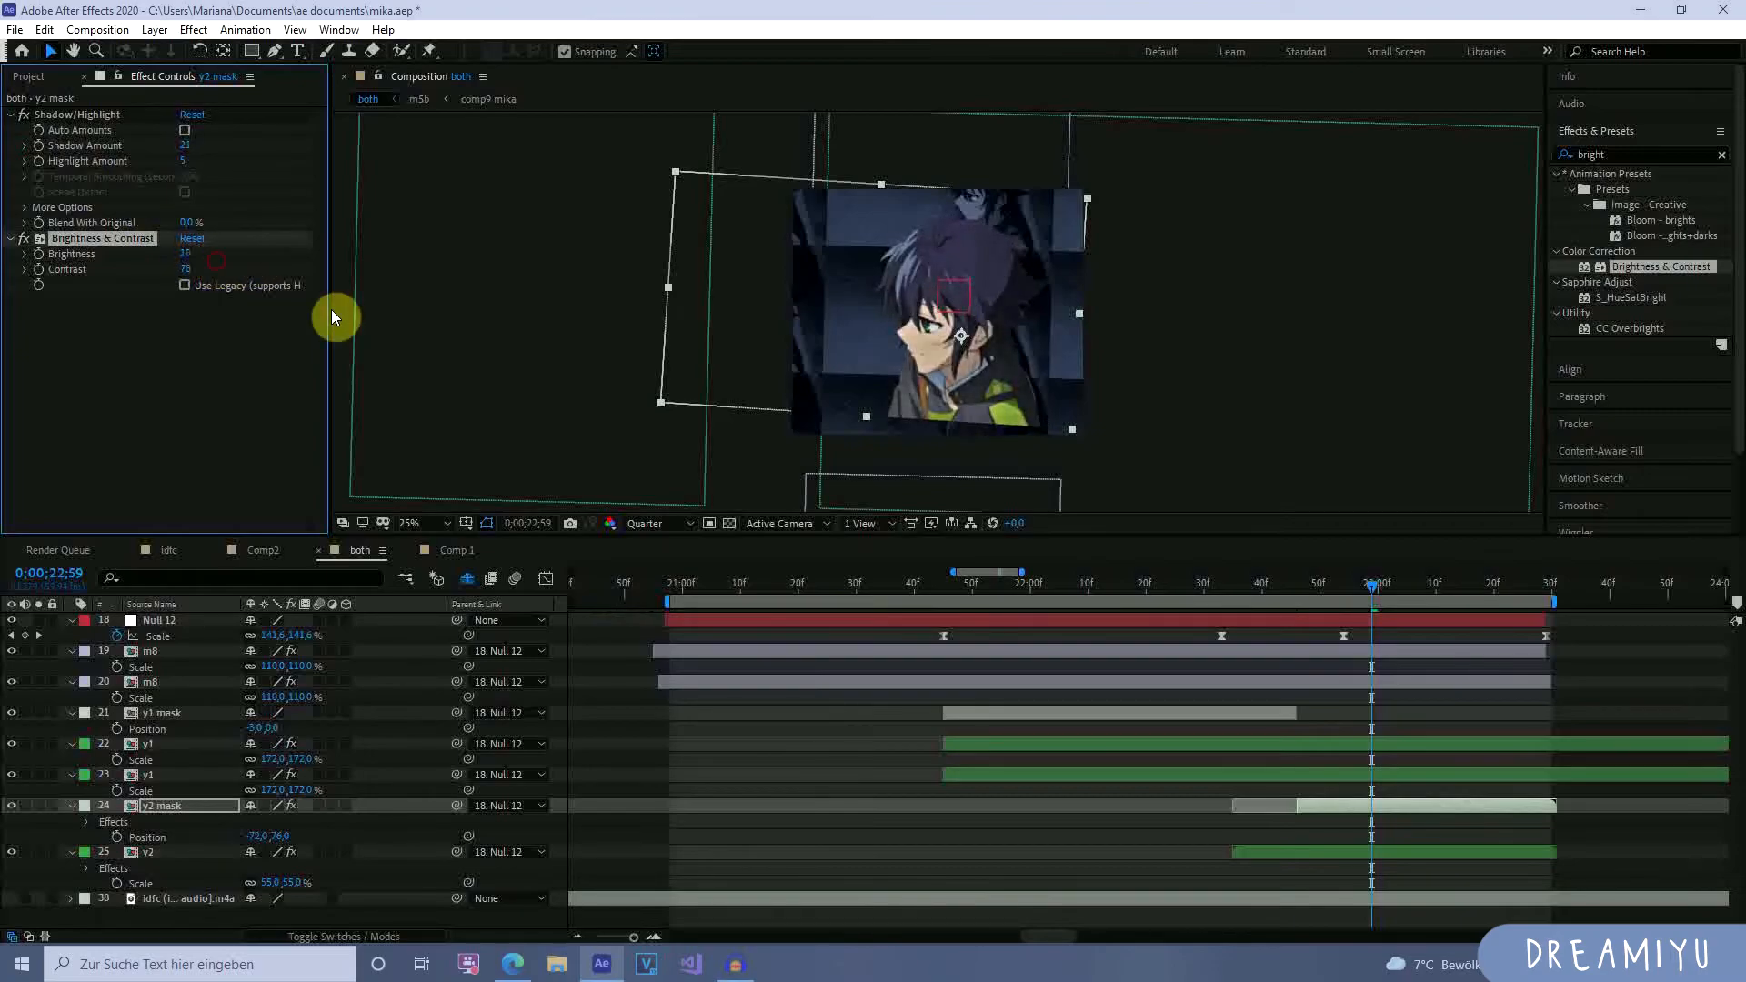
drag(1322, 592, 1364, 627)
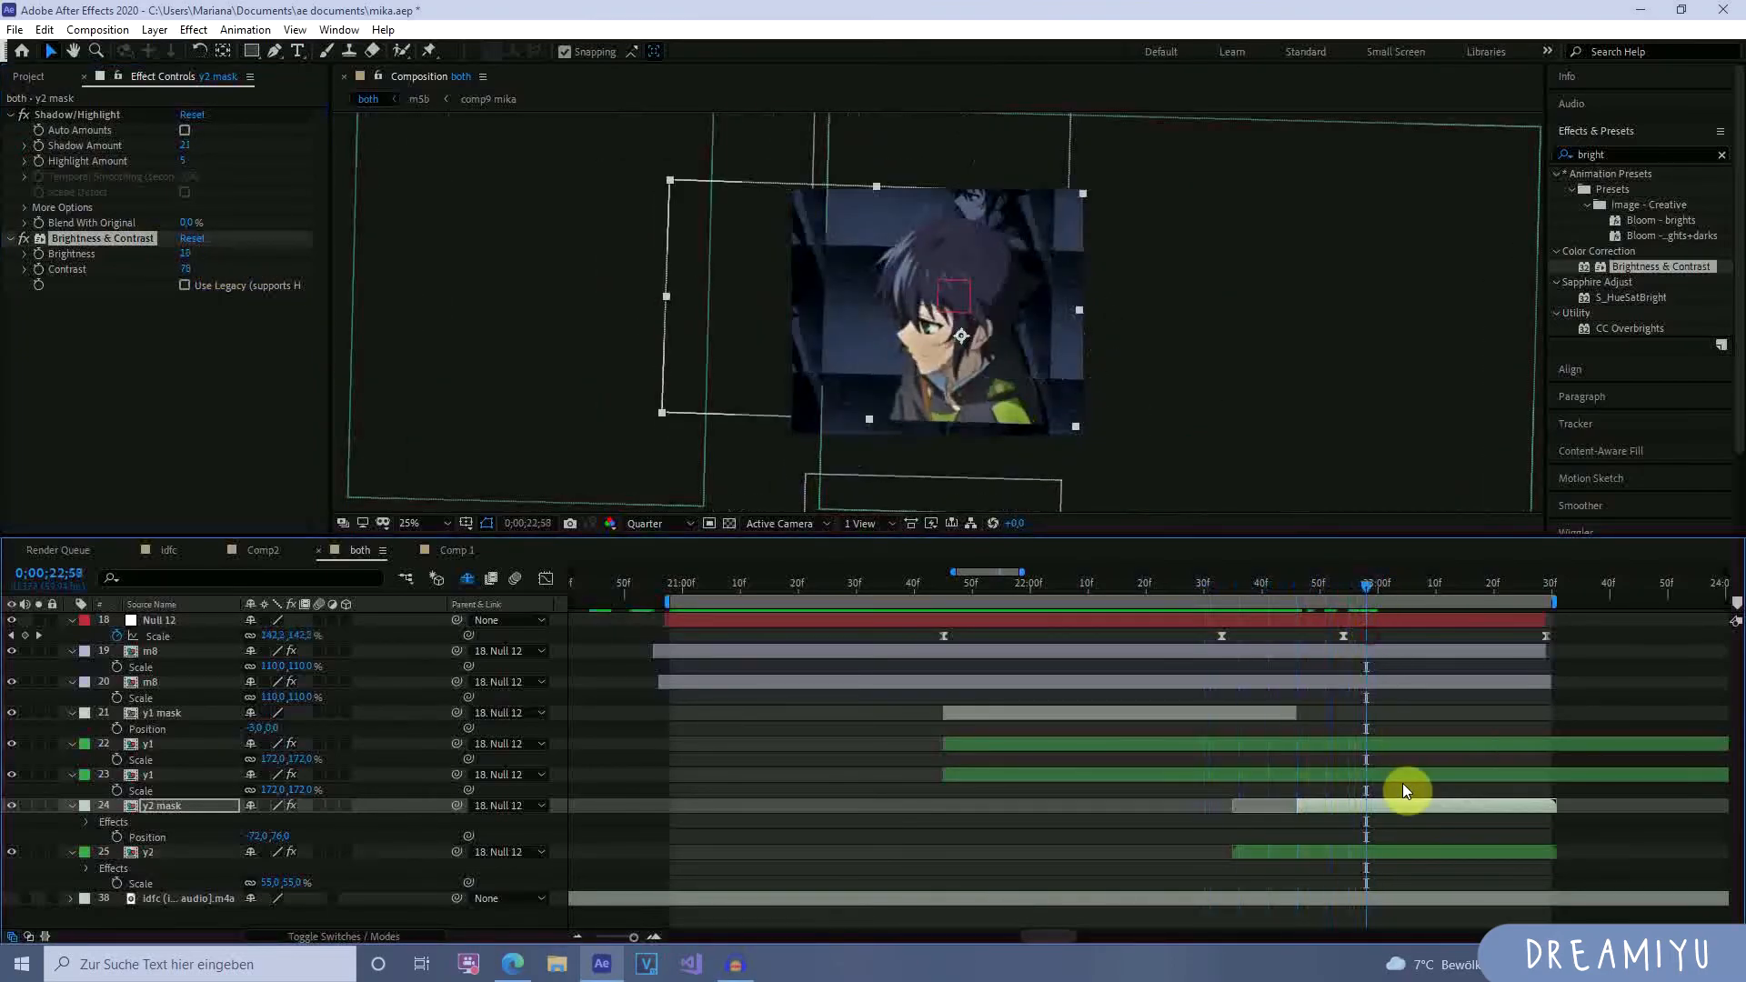
Duplicate the y2 mask layer and apply the Stylize Glow effect to the lower copy.
click(1373, 833)
click(1372, 809)
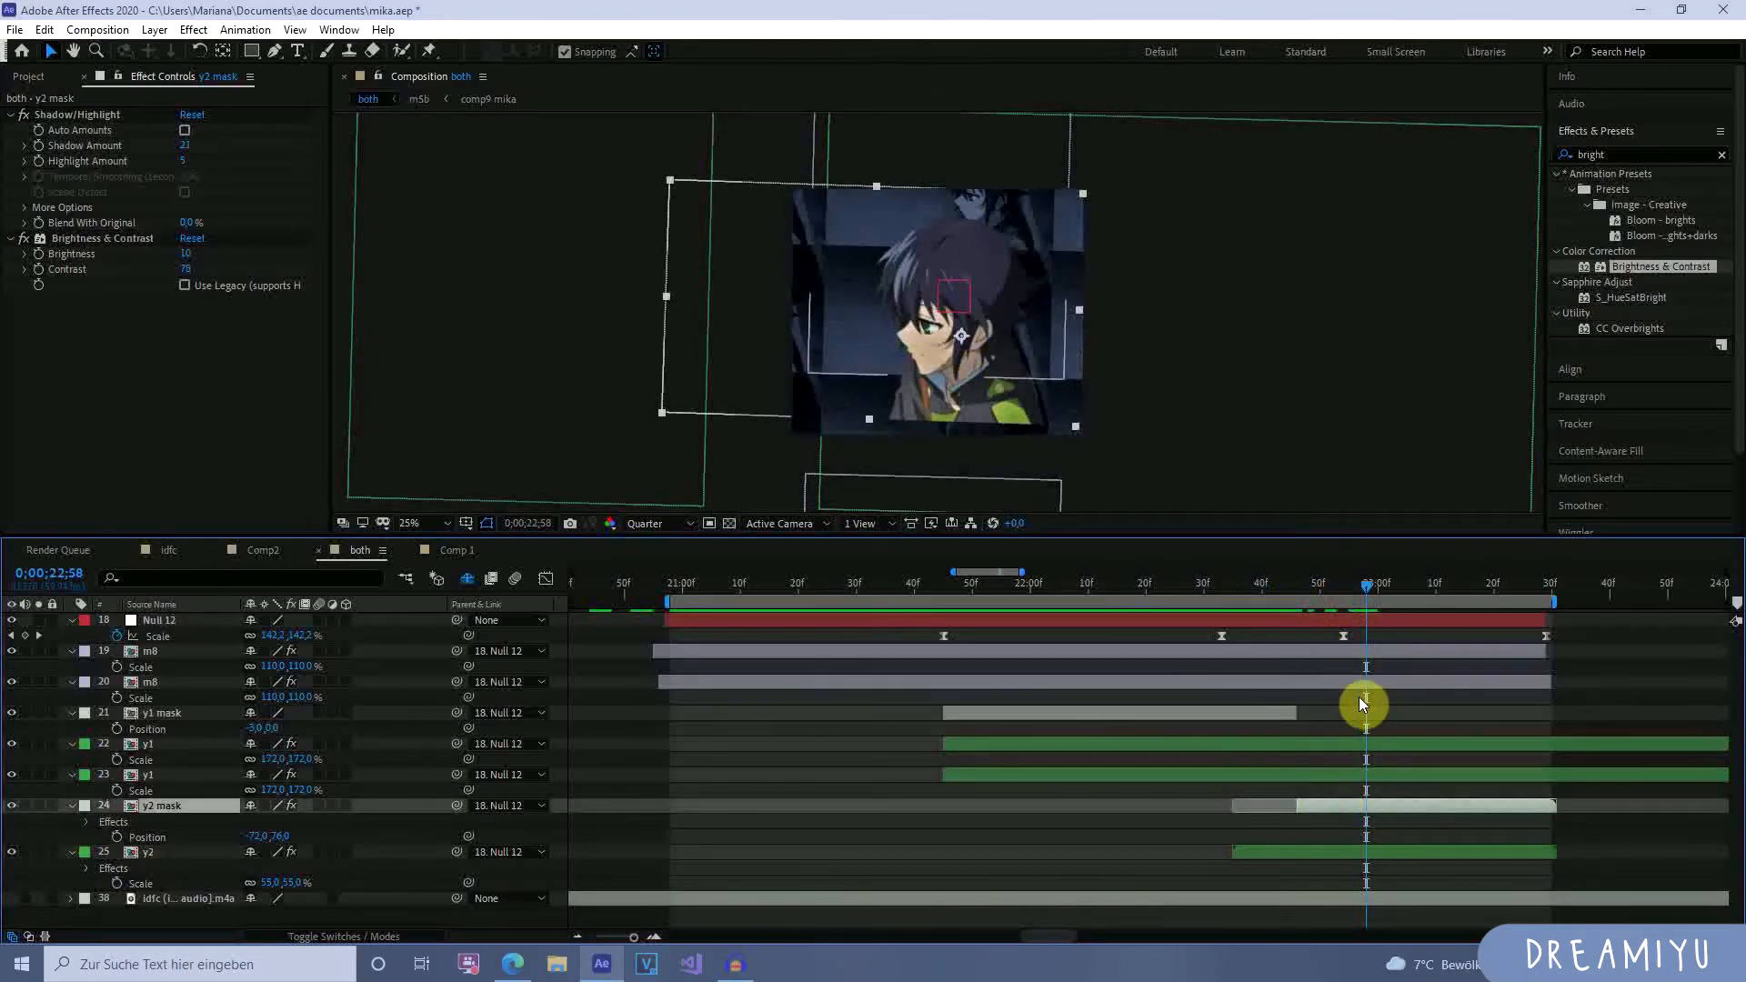
key(ctrl+d)
click(1377, 821)
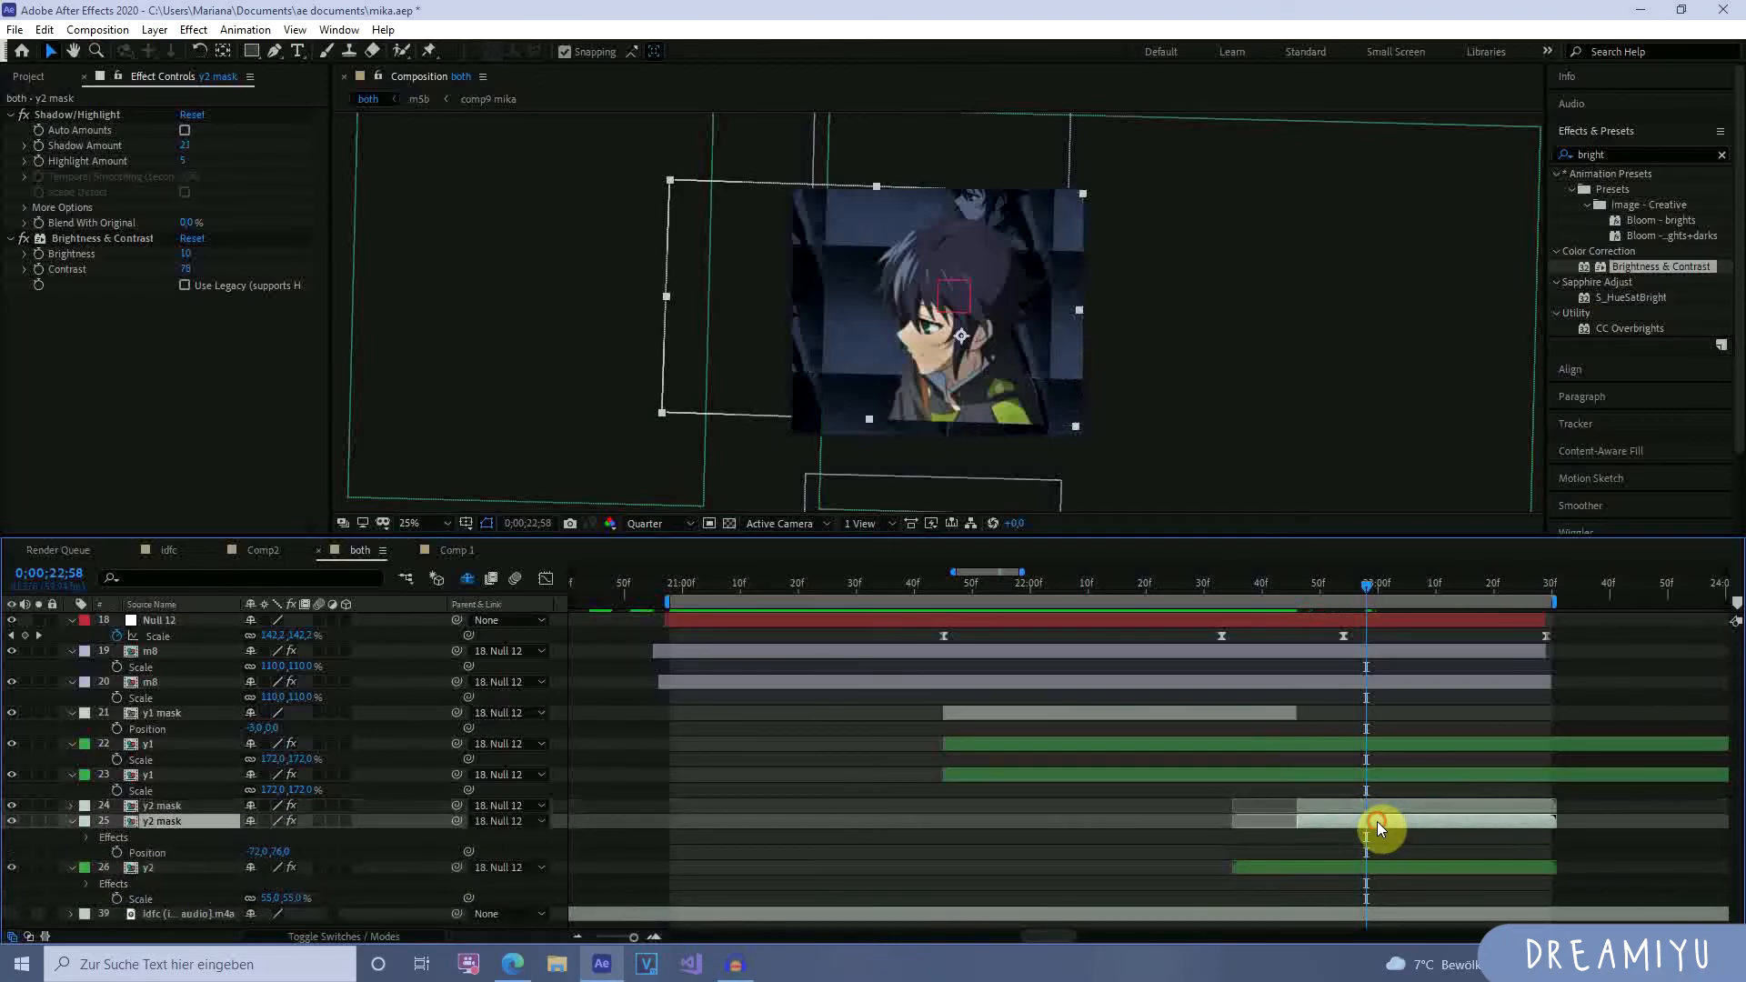
click(1638, 153)
text(glow)
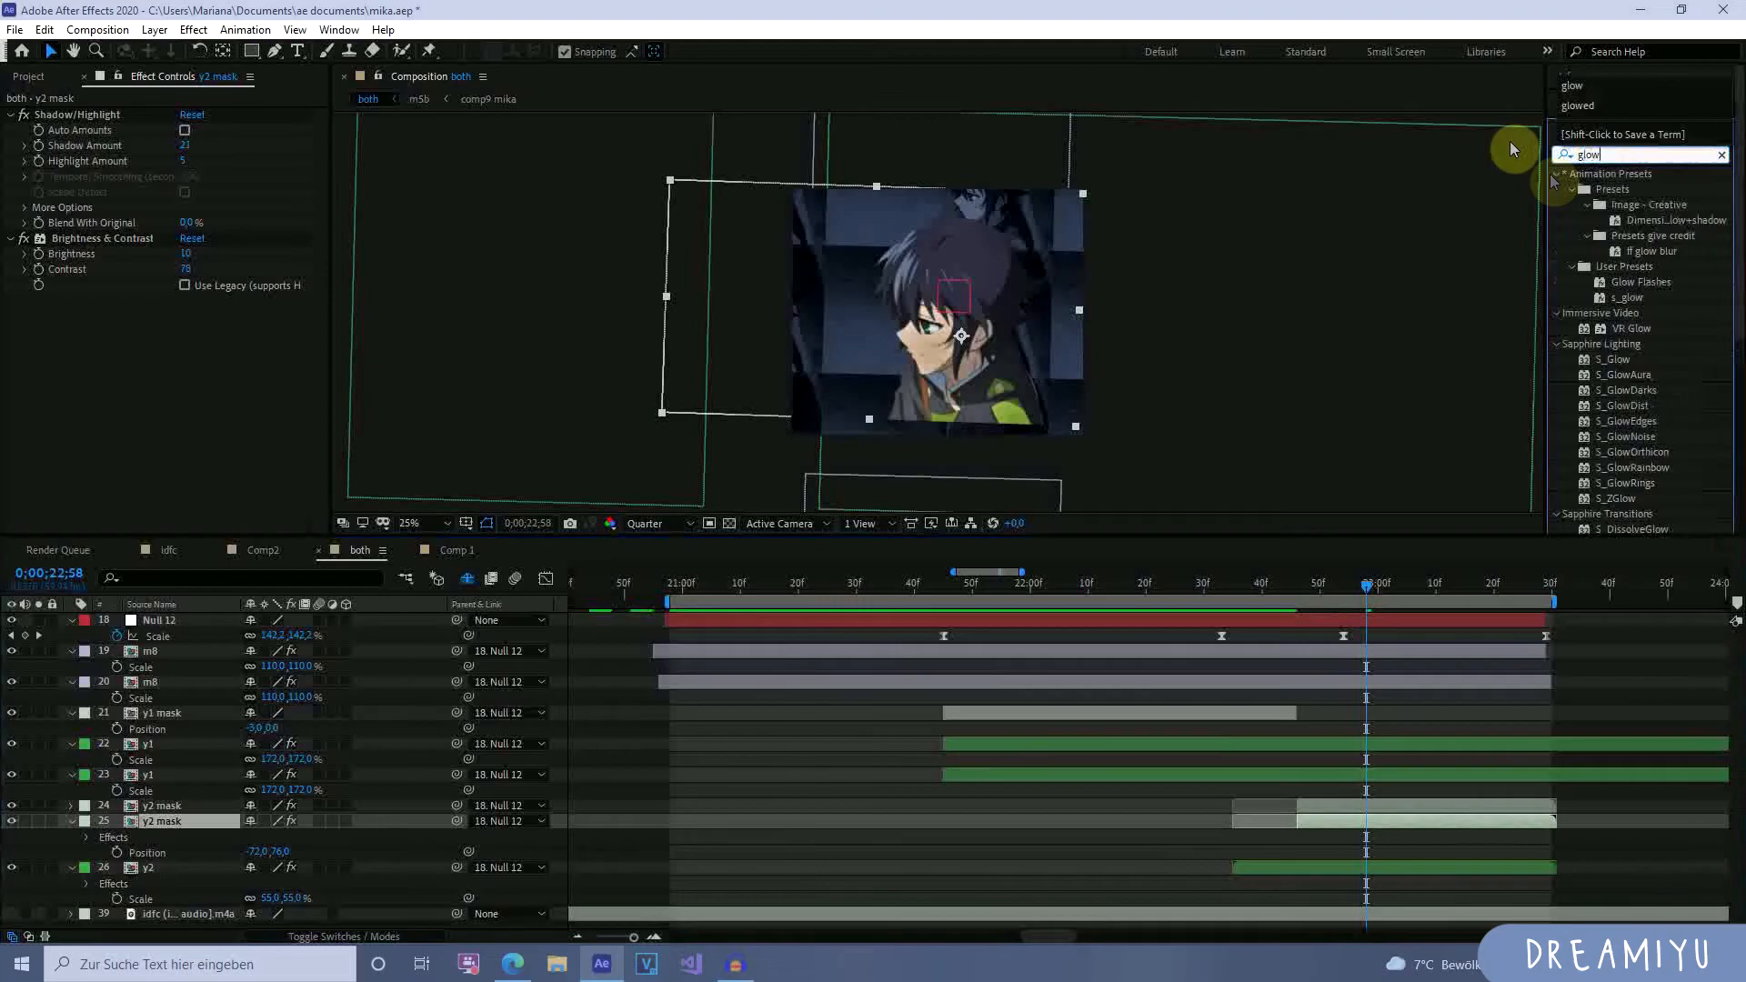
scroll(1660, 394, down, 3)
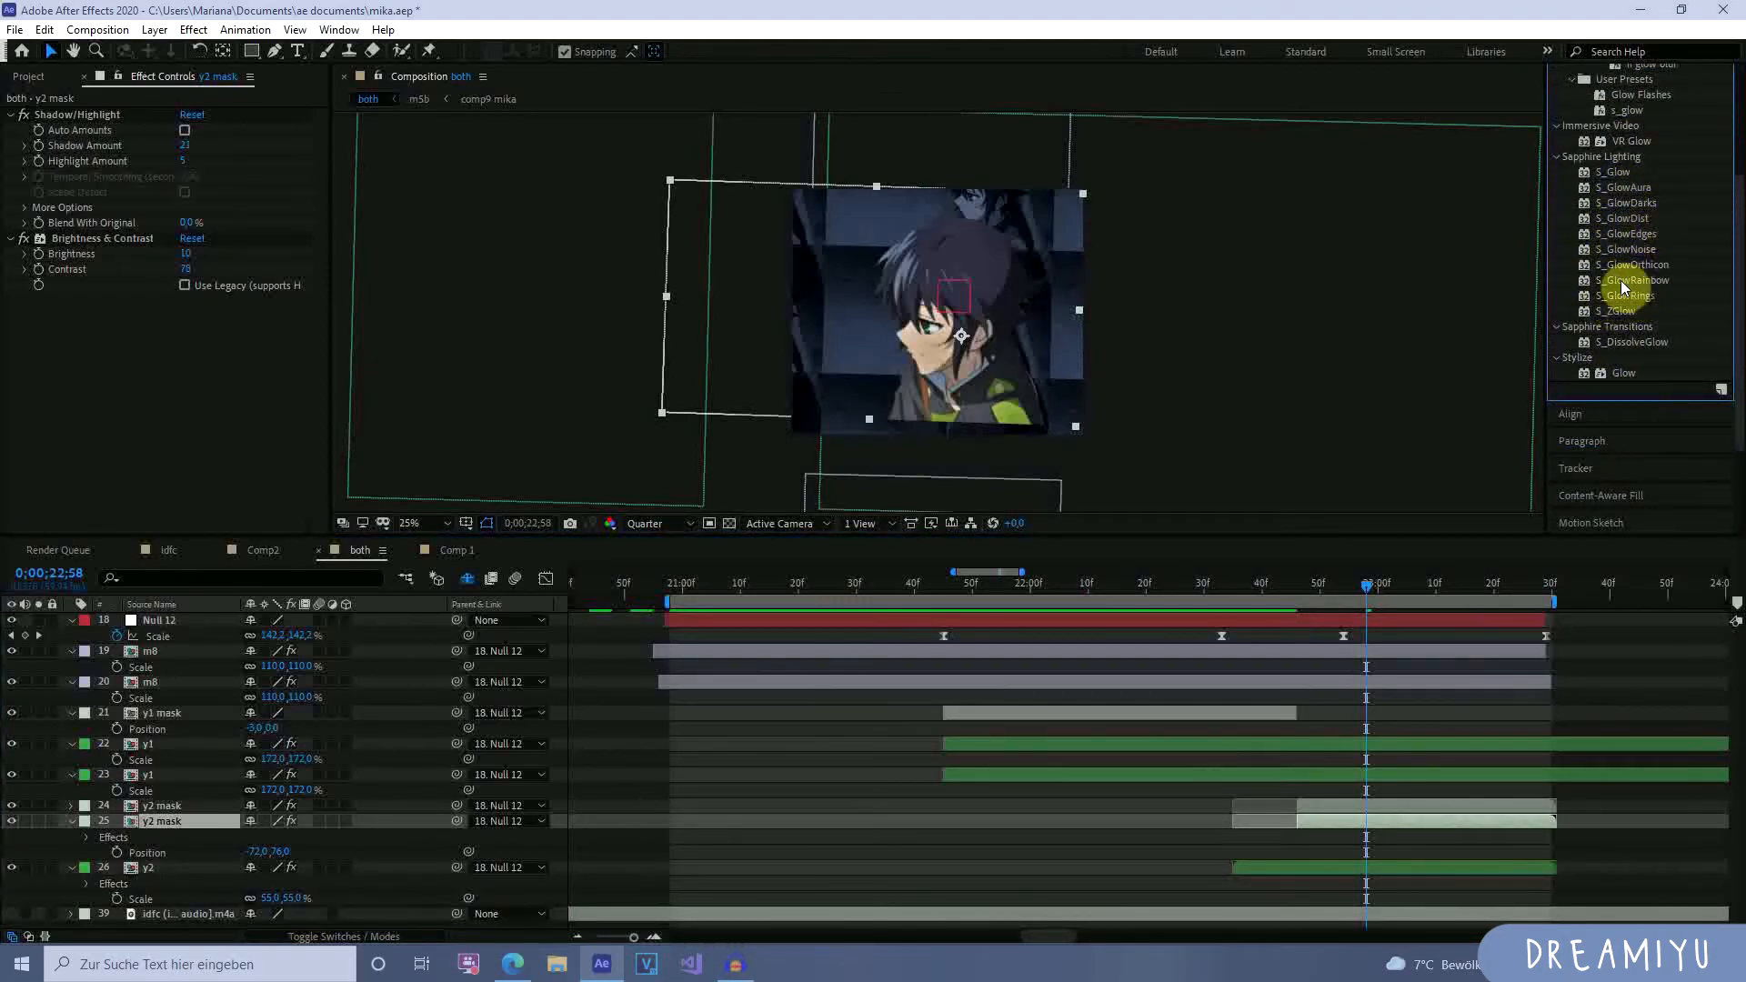
drag(1617, 381, 1415, 823)
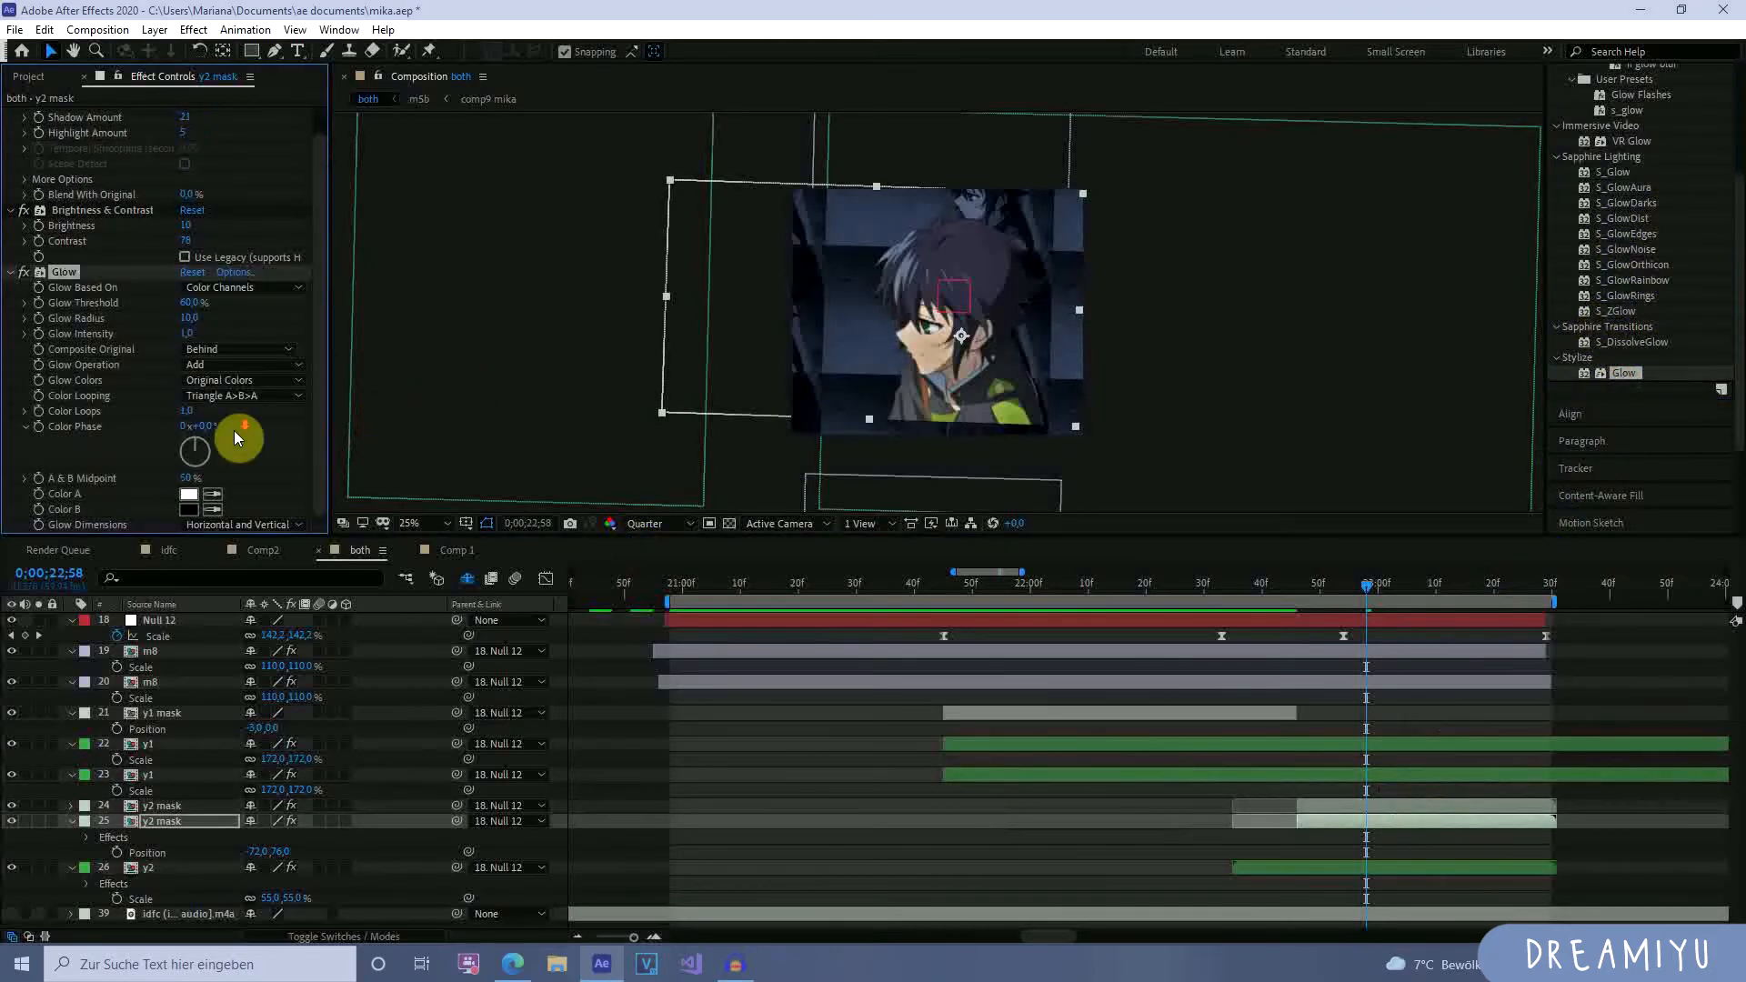
Set the lower y2 mask's Glow to Threshold 0.8%, Radius 14 and Intensity 2.0, with Color B white.
drag(191, 304, 222, 306)
drag(190, 334, 270, 332)
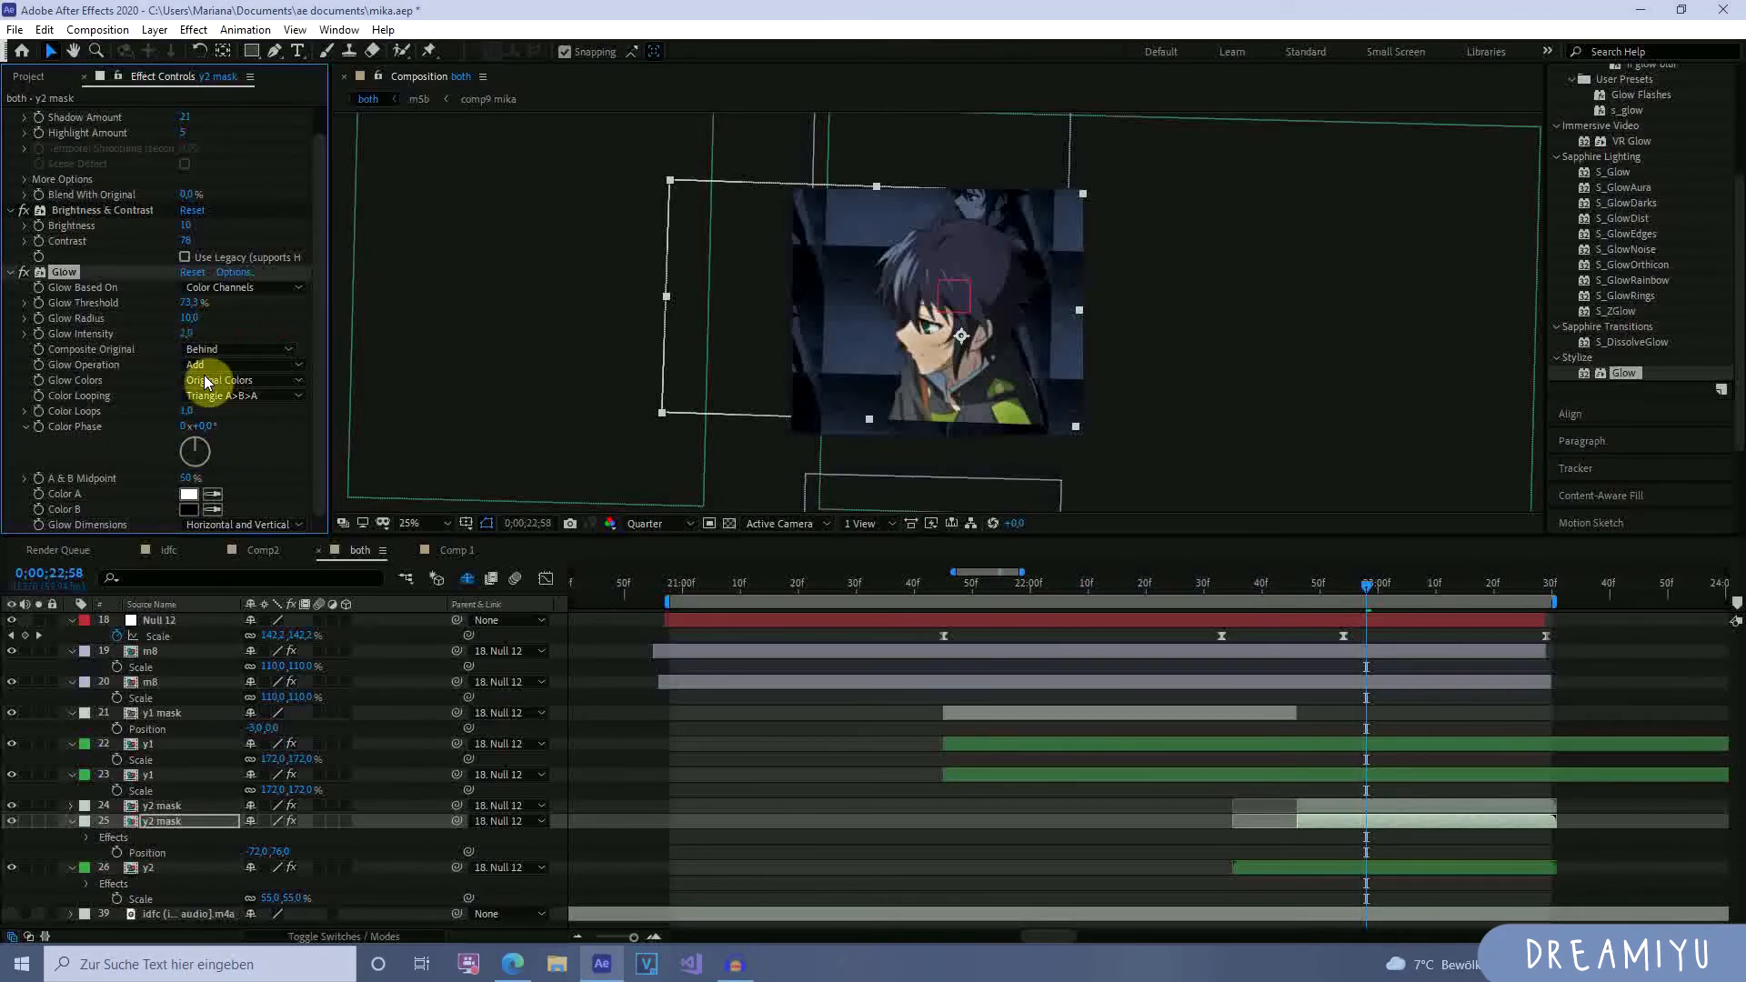
click(188, 508)
drag(1311, 200, 1051, 58)
click(1662, 195)
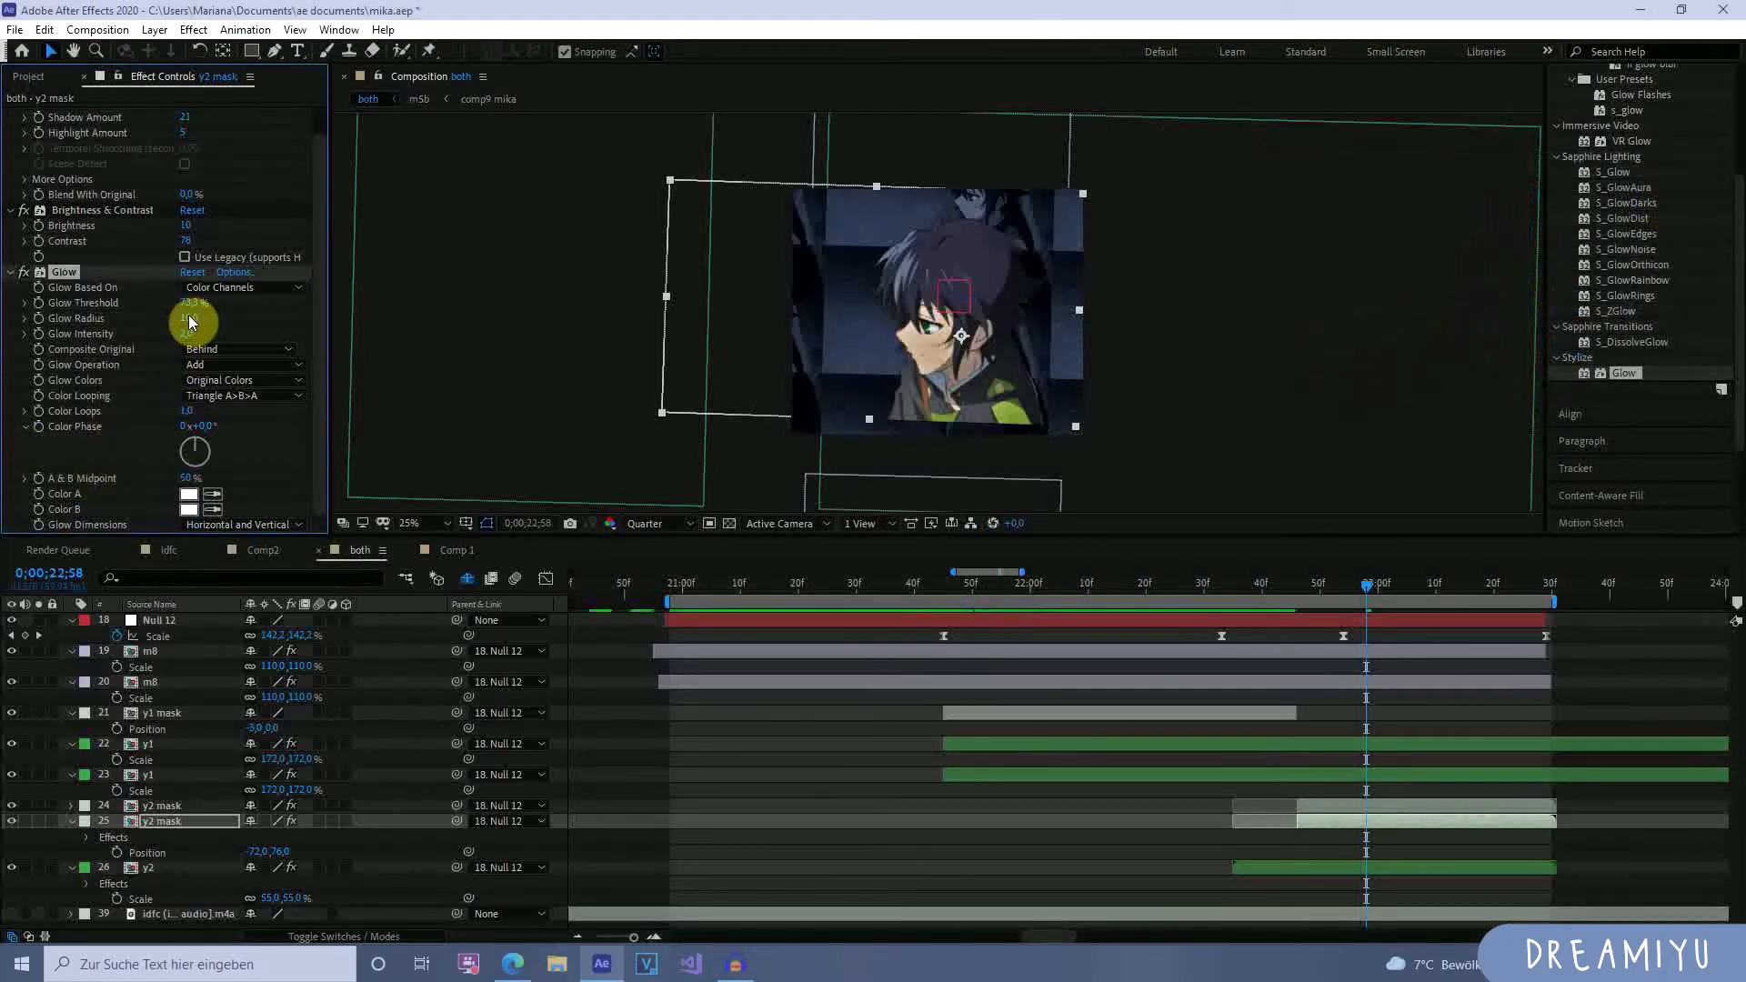
drag(191, 305, 8, 339)
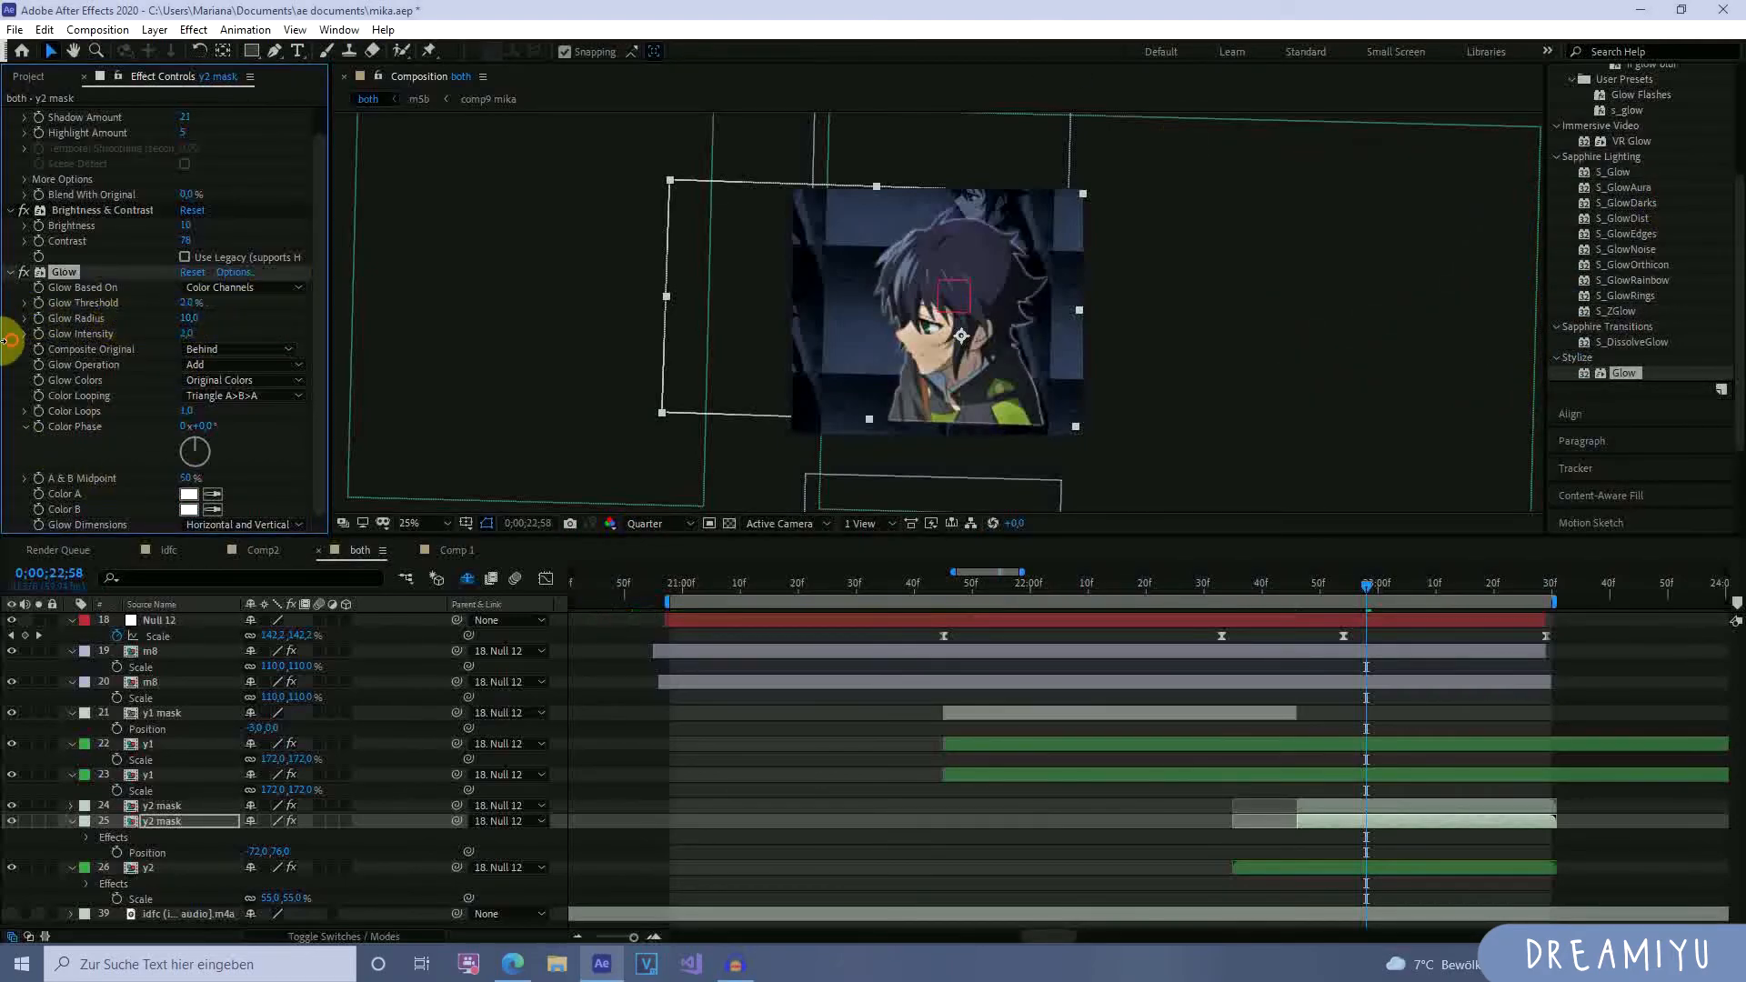
mouse_move(177, 321)
mouse_down()
mouse_move(126, 314)
mouse_move(269, 336)
mouse_move(206, 336)
mouse_up()
click(1113, 824)
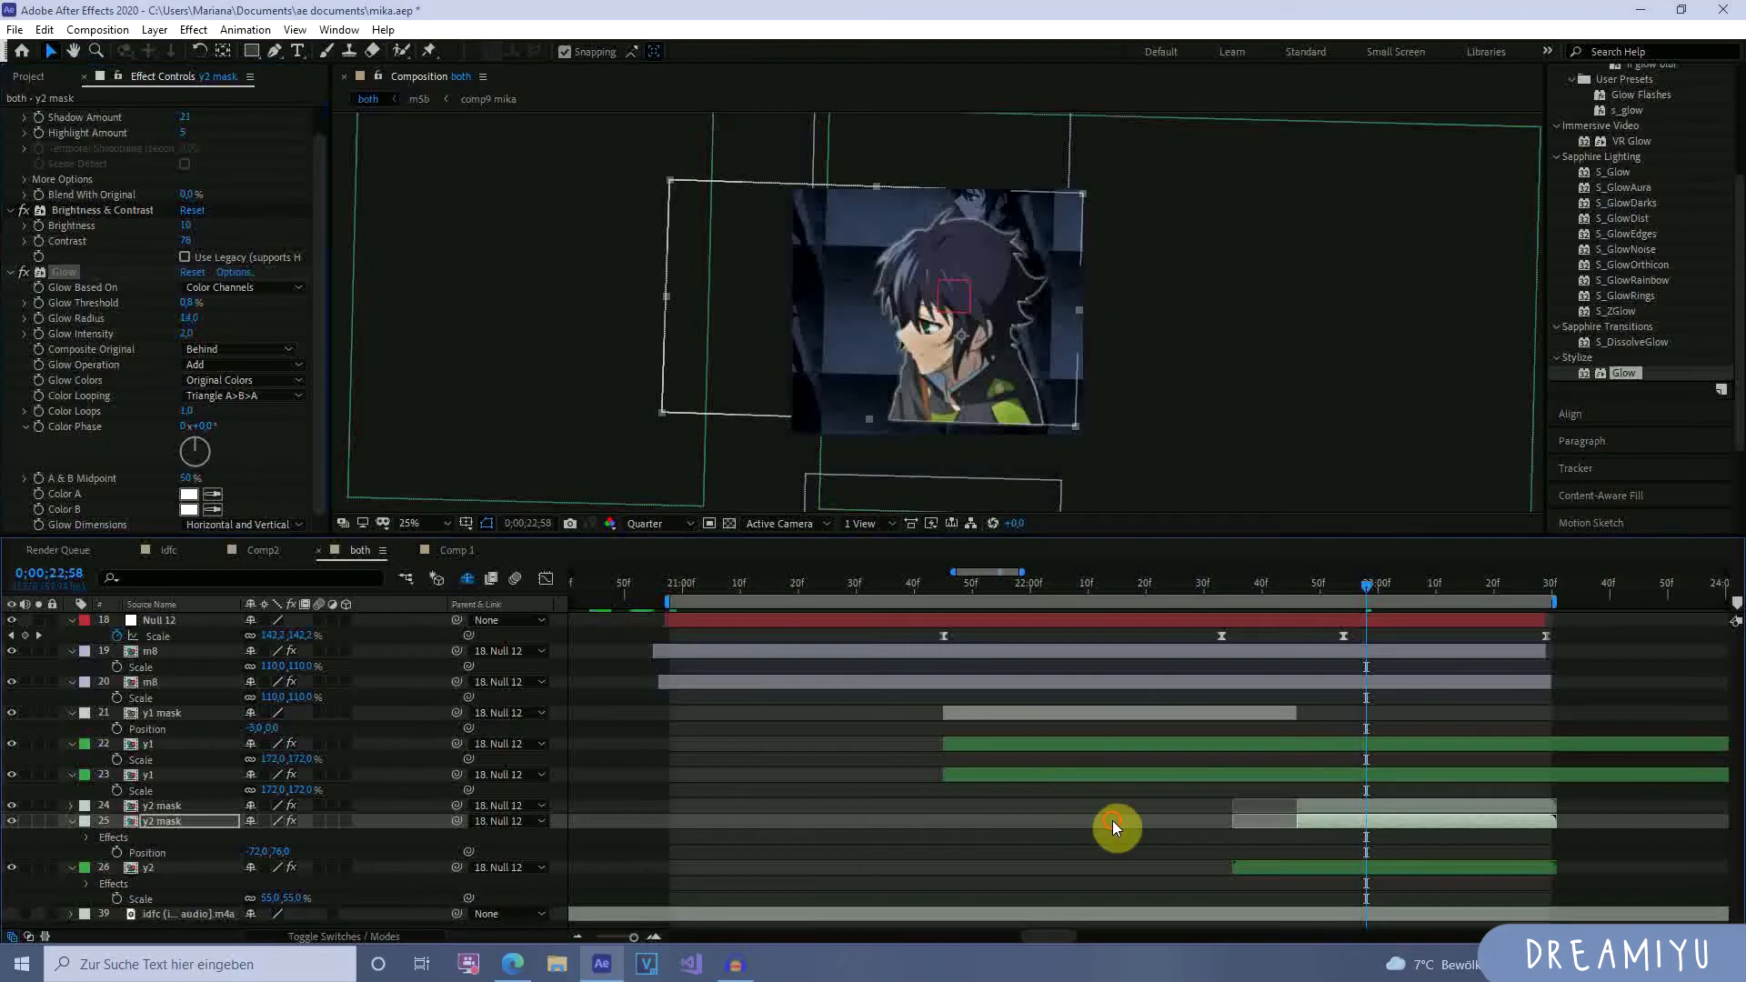
Reveal the lower y2 mask layer's Position and set it to -74, 75.
click(1356, 826)
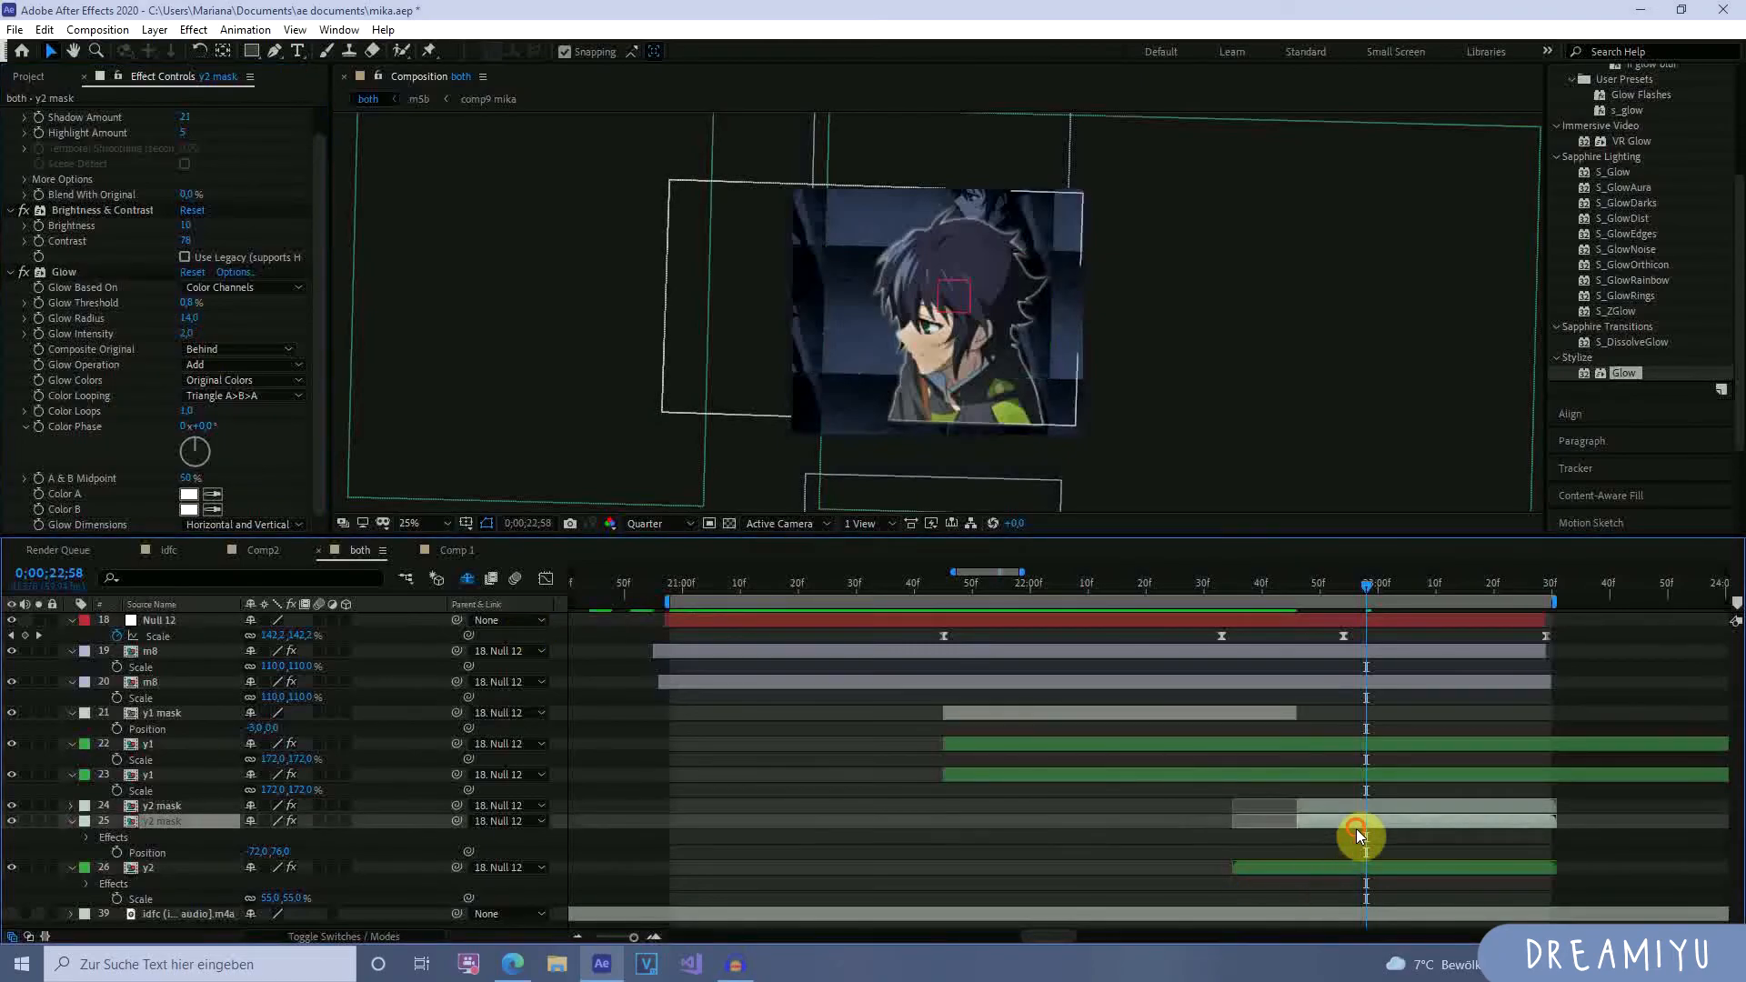
key(u)
key(p)
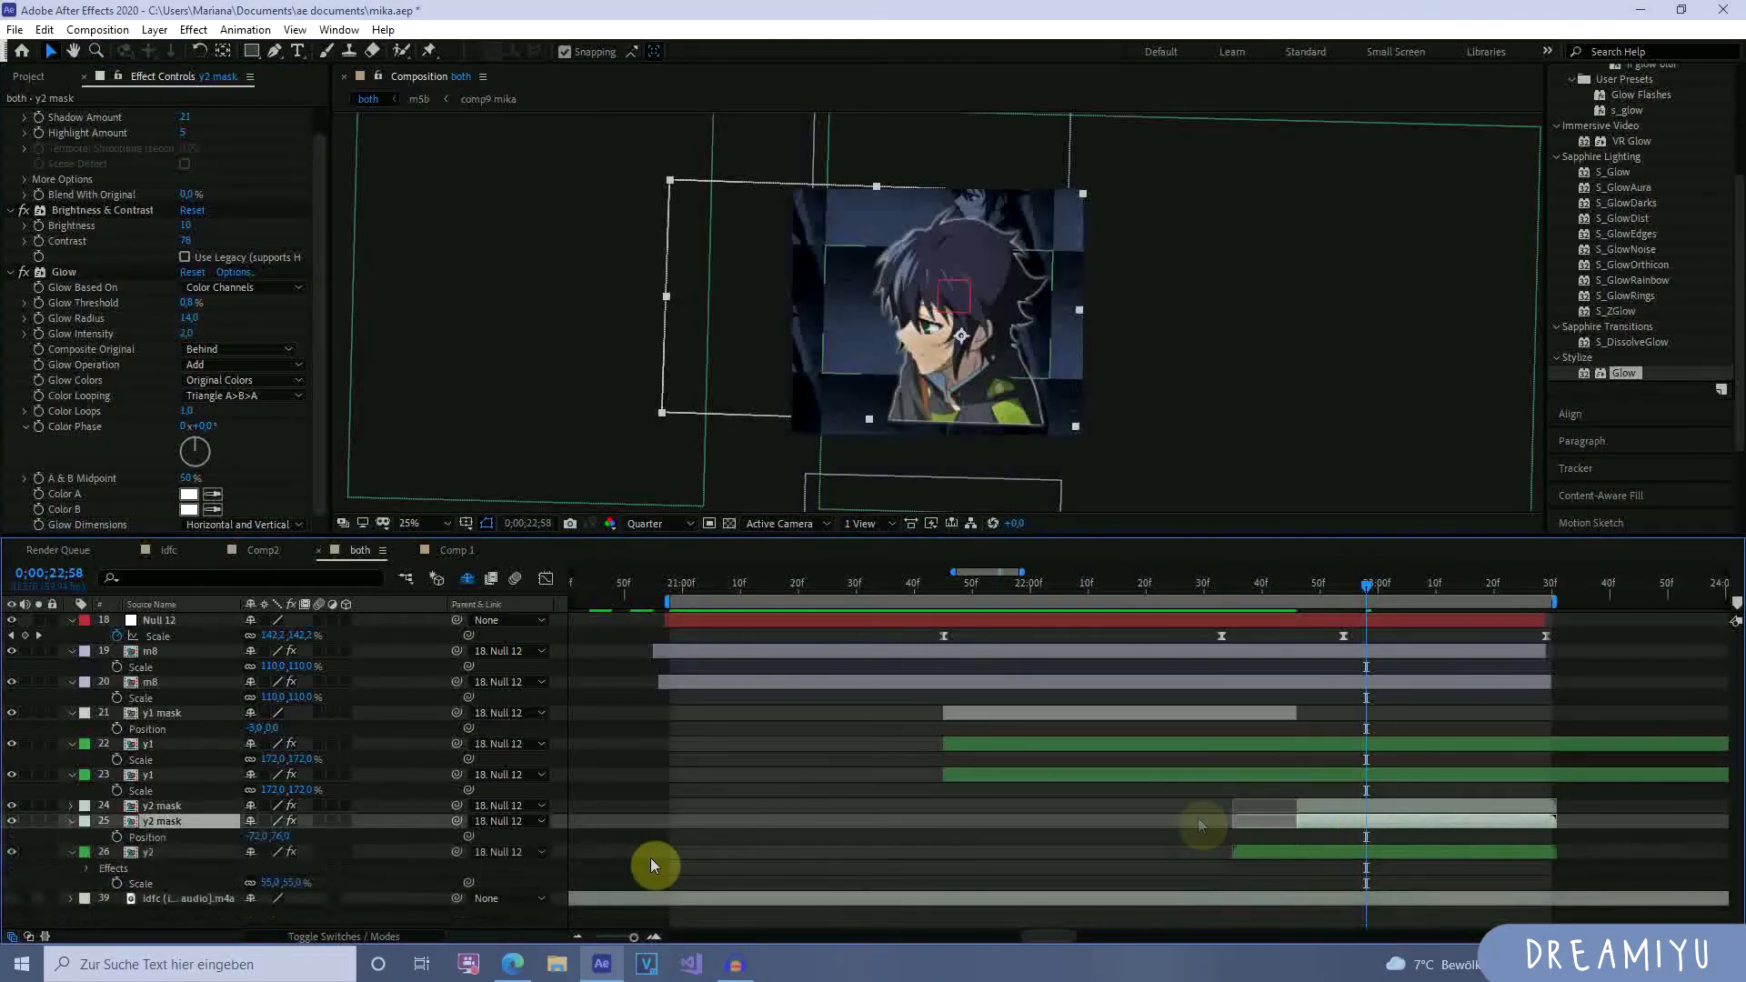
mouse_move(256, 836)
mouse_down()
mouse_move(344, 853)
mouse_move(249, 842)
mouse_move(312, 849)
mouse_move(798, 779)
mouse_move(222, 830)
mouse_move(281, 831)
mouse_move(264, 839)
mouse_up()
click(908, 873)
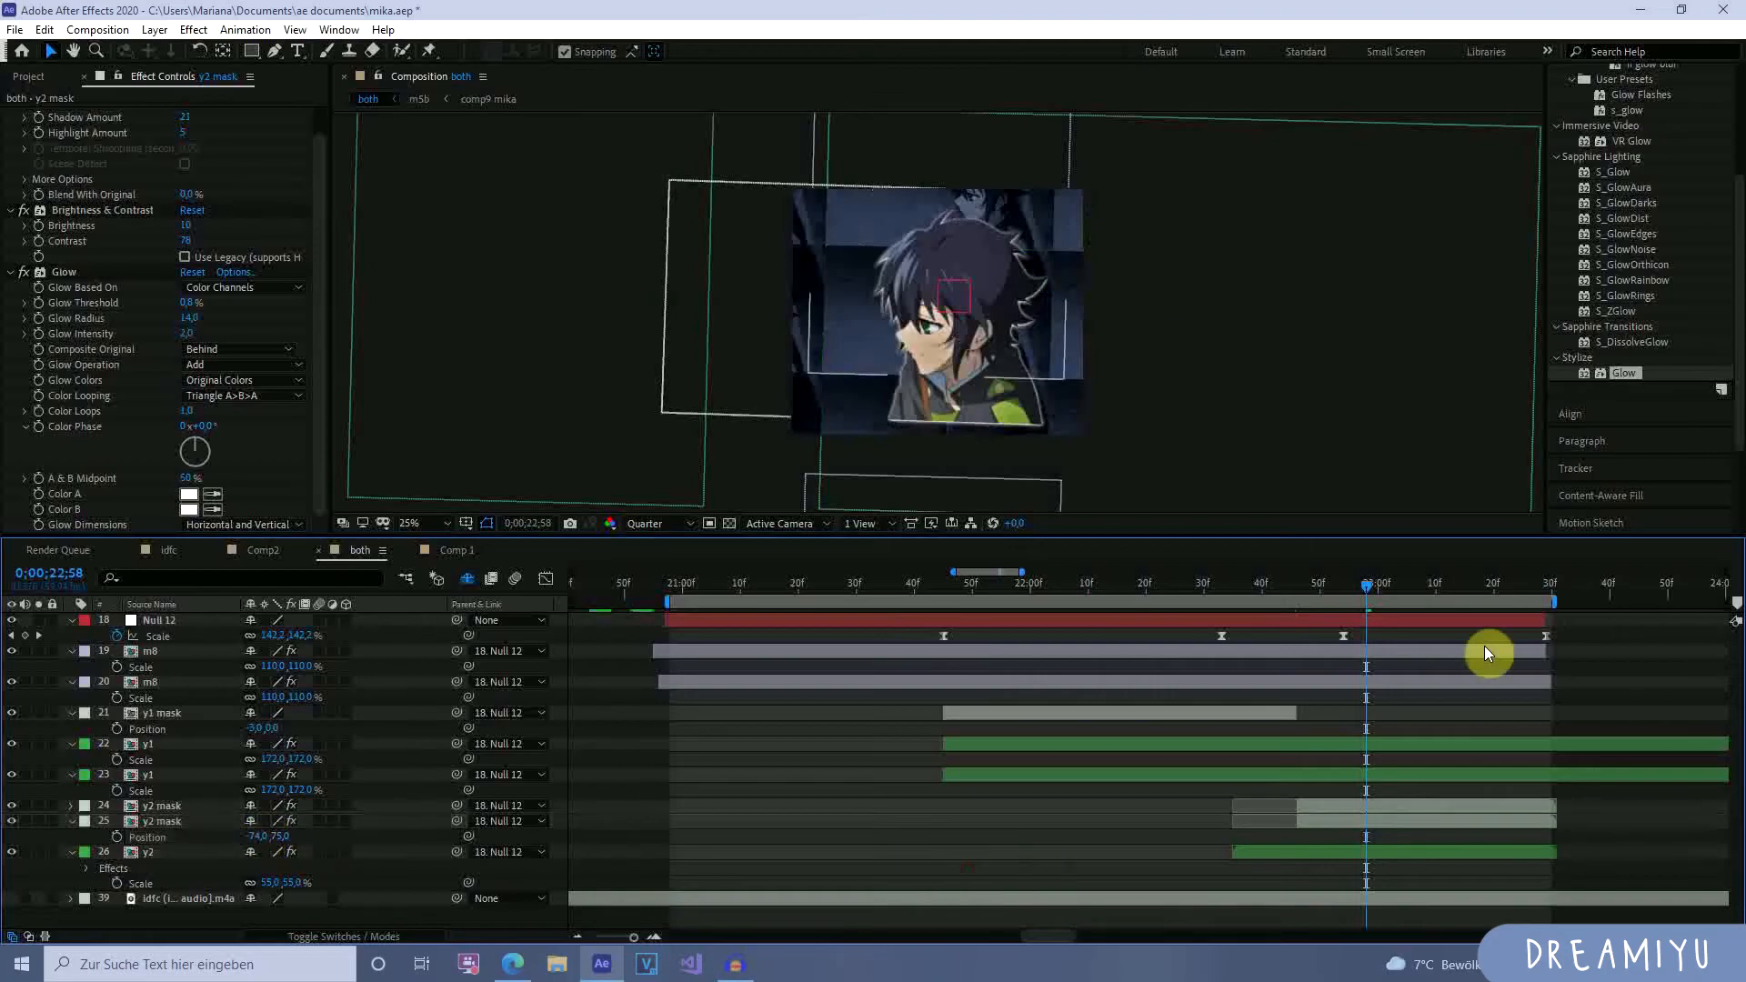
Strengthen the lower y2 mask's Glow by raising its Intensity and setting Threshold to 3.1% and Radius to 28.
drag(191, 325, 462, 365)
drag(191, 317, 216, 321)
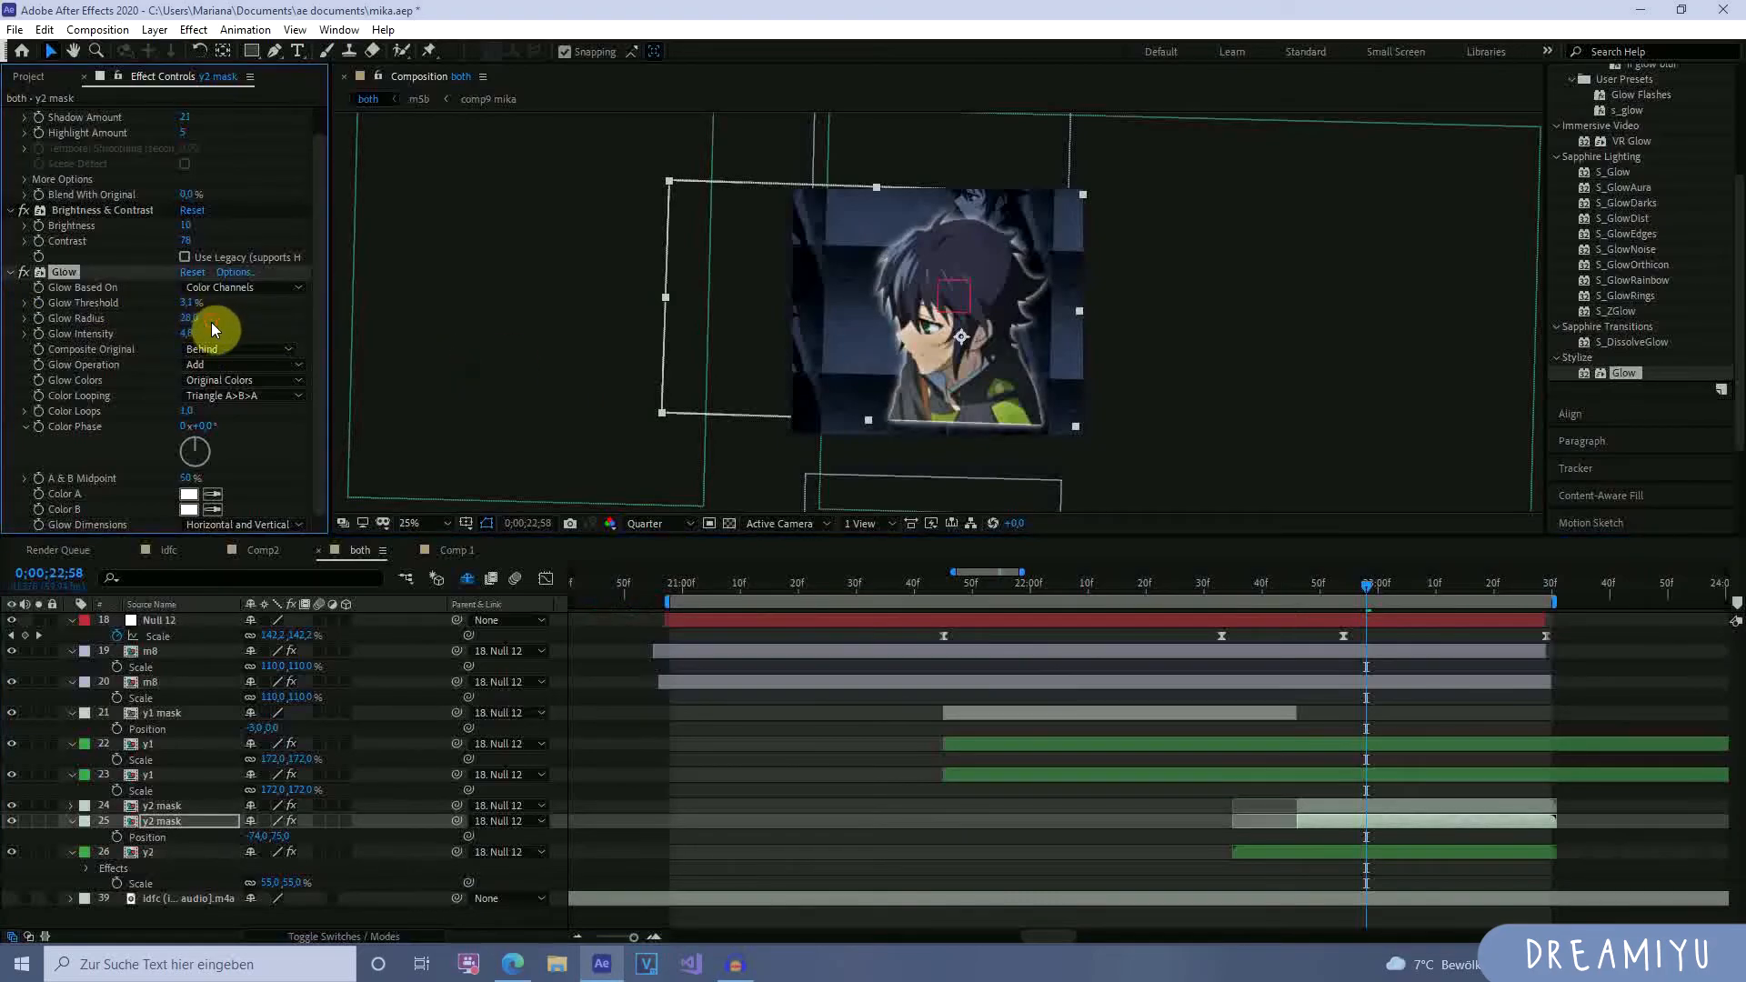
click(1352, 747)
Add S_GlowEdges to the lower y2 mask layer with Glow Brightness 0.530 and Glow Width 0.
click(1387, 822)
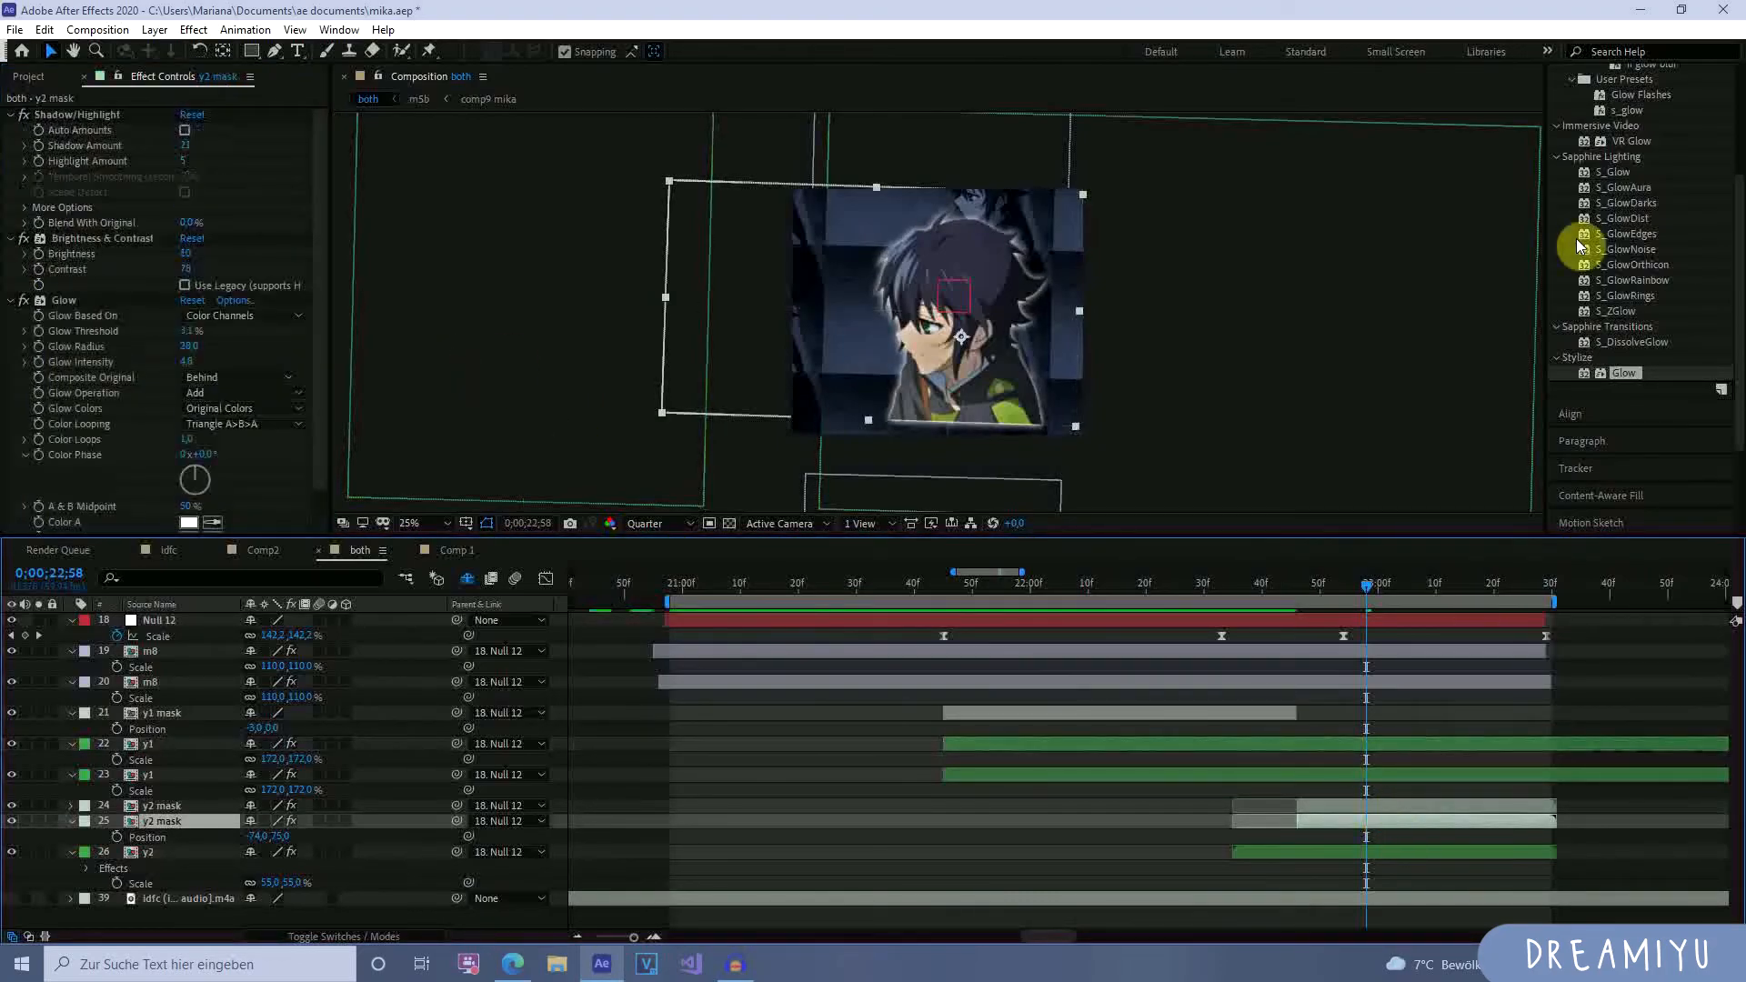
drag(1642, 230, 1405, 824)
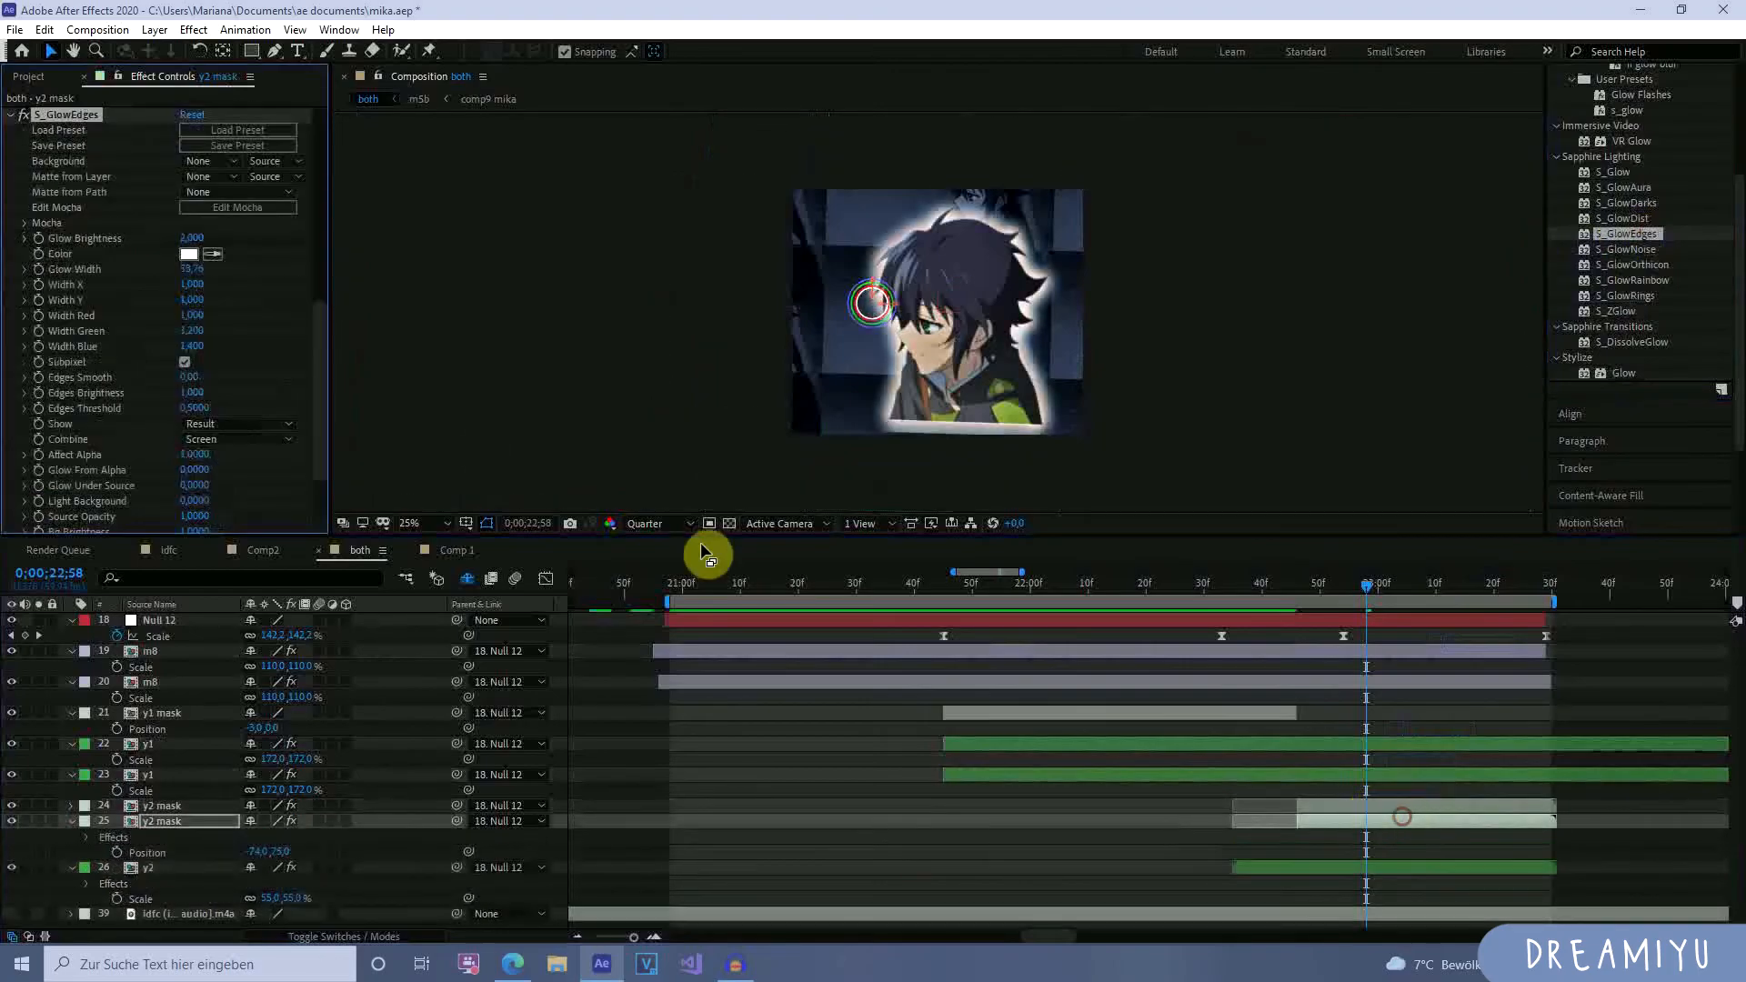
scroll(189, 314, up, 1)
drag(195, 275, 52, 309)
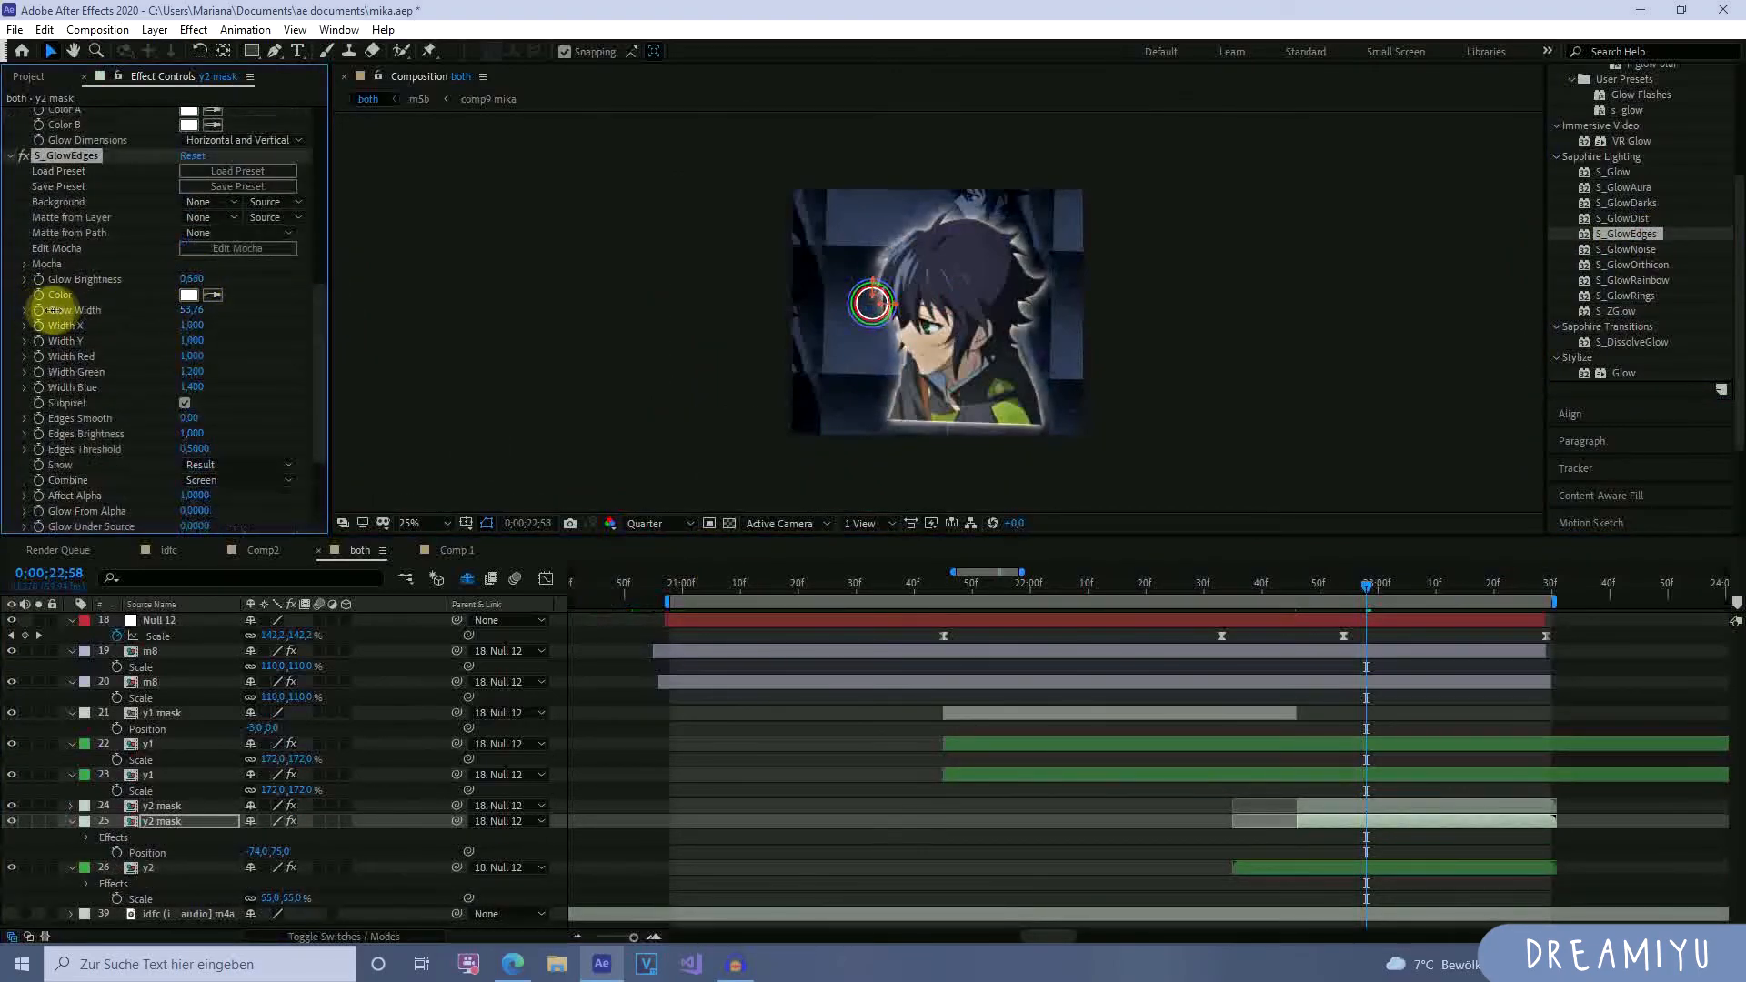
drag(173, 314, 106, 330)
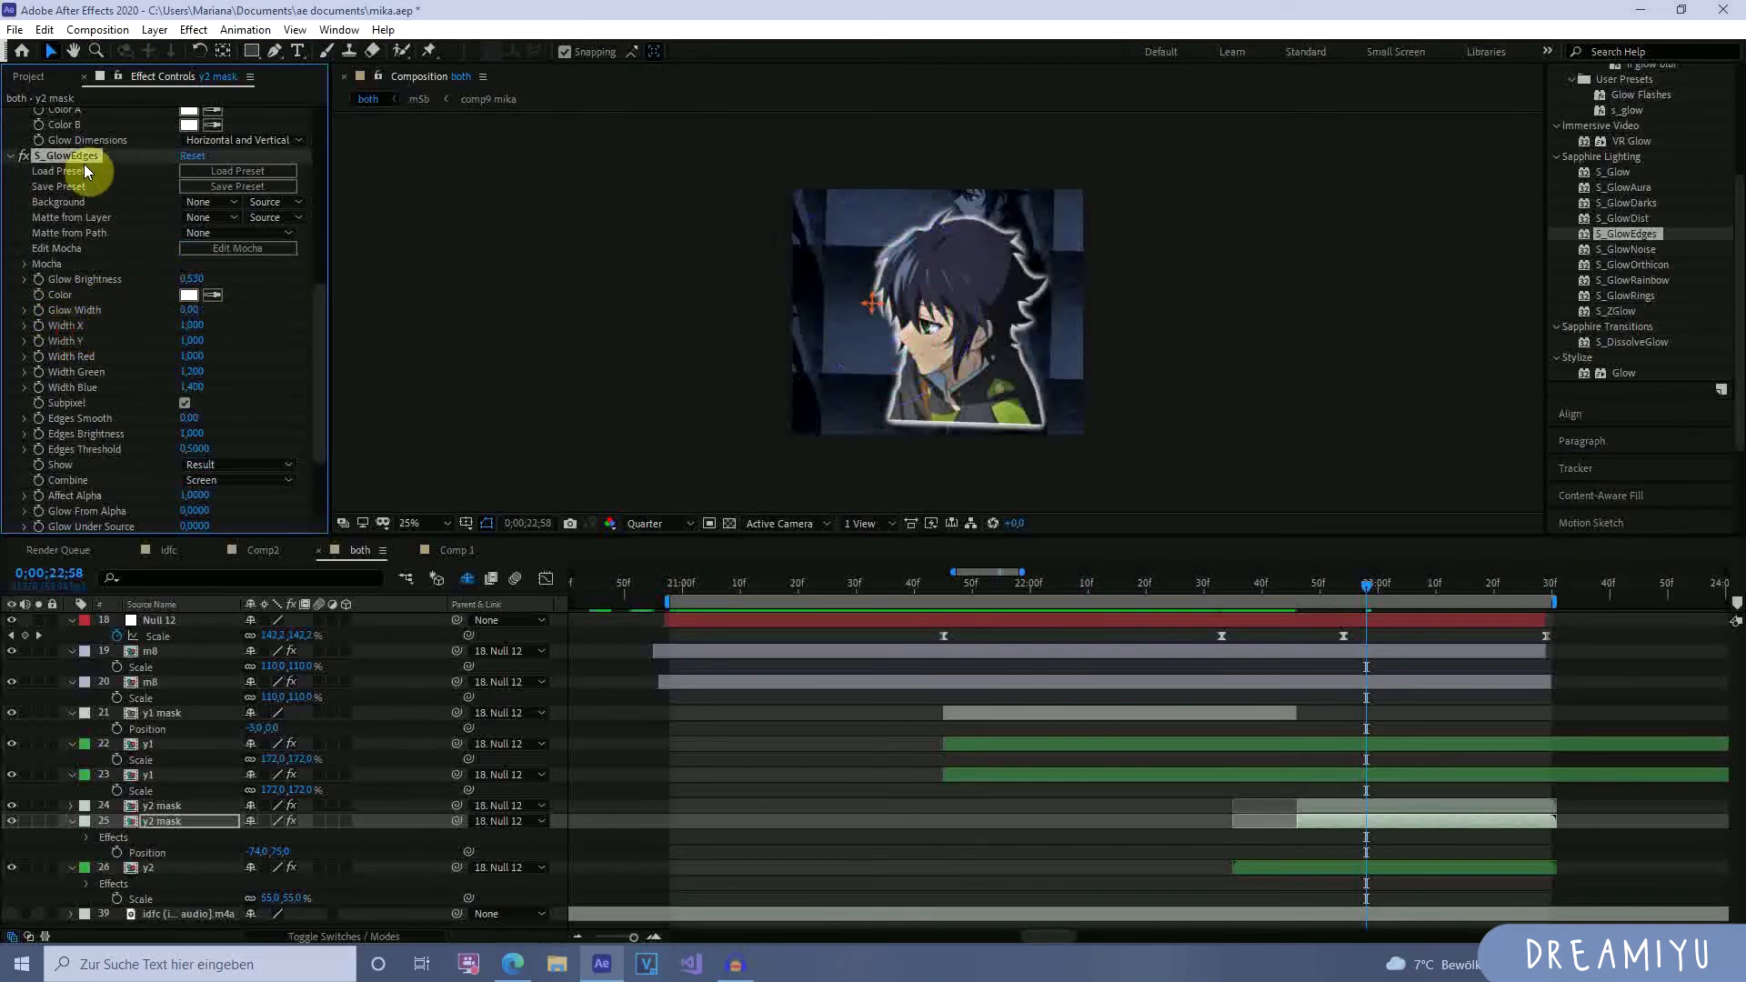
Go back to the y1 clip in the timeline and duplicate the y1 mask layer.
scroll(162, 324, up, 6)
drag(1480, 596, 1137, 607)
click(1104, 716)
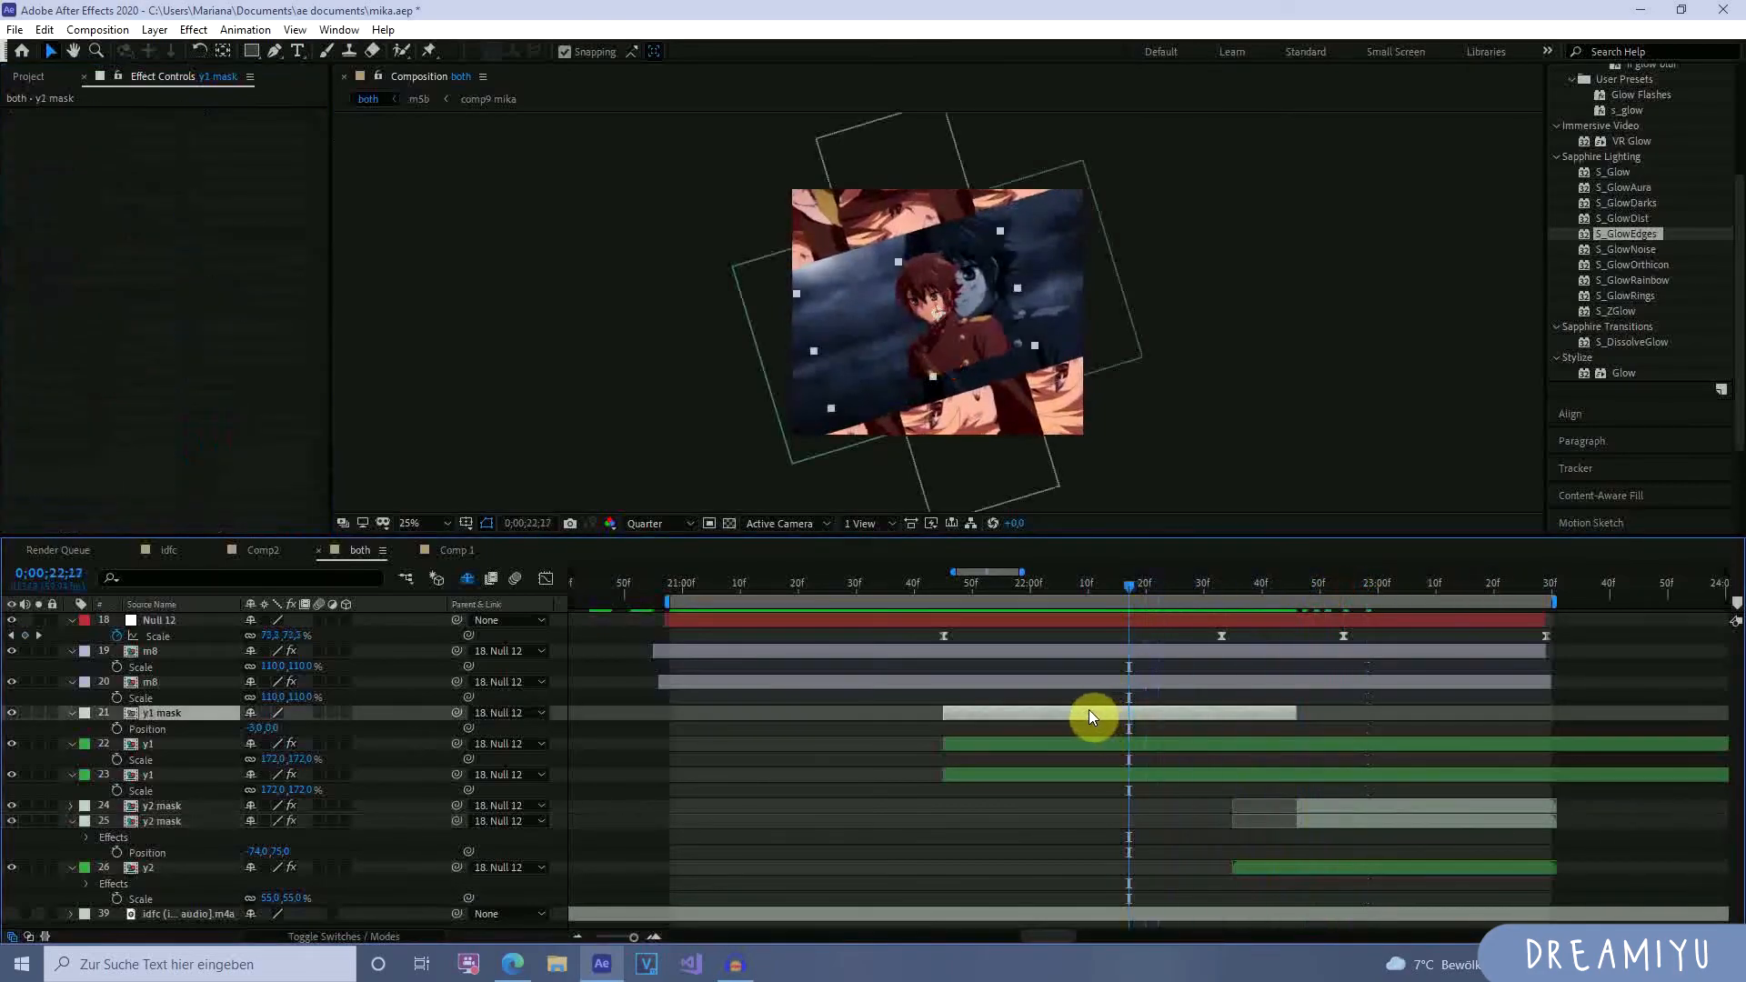
key(ctrl+d)
click(1111, 733)
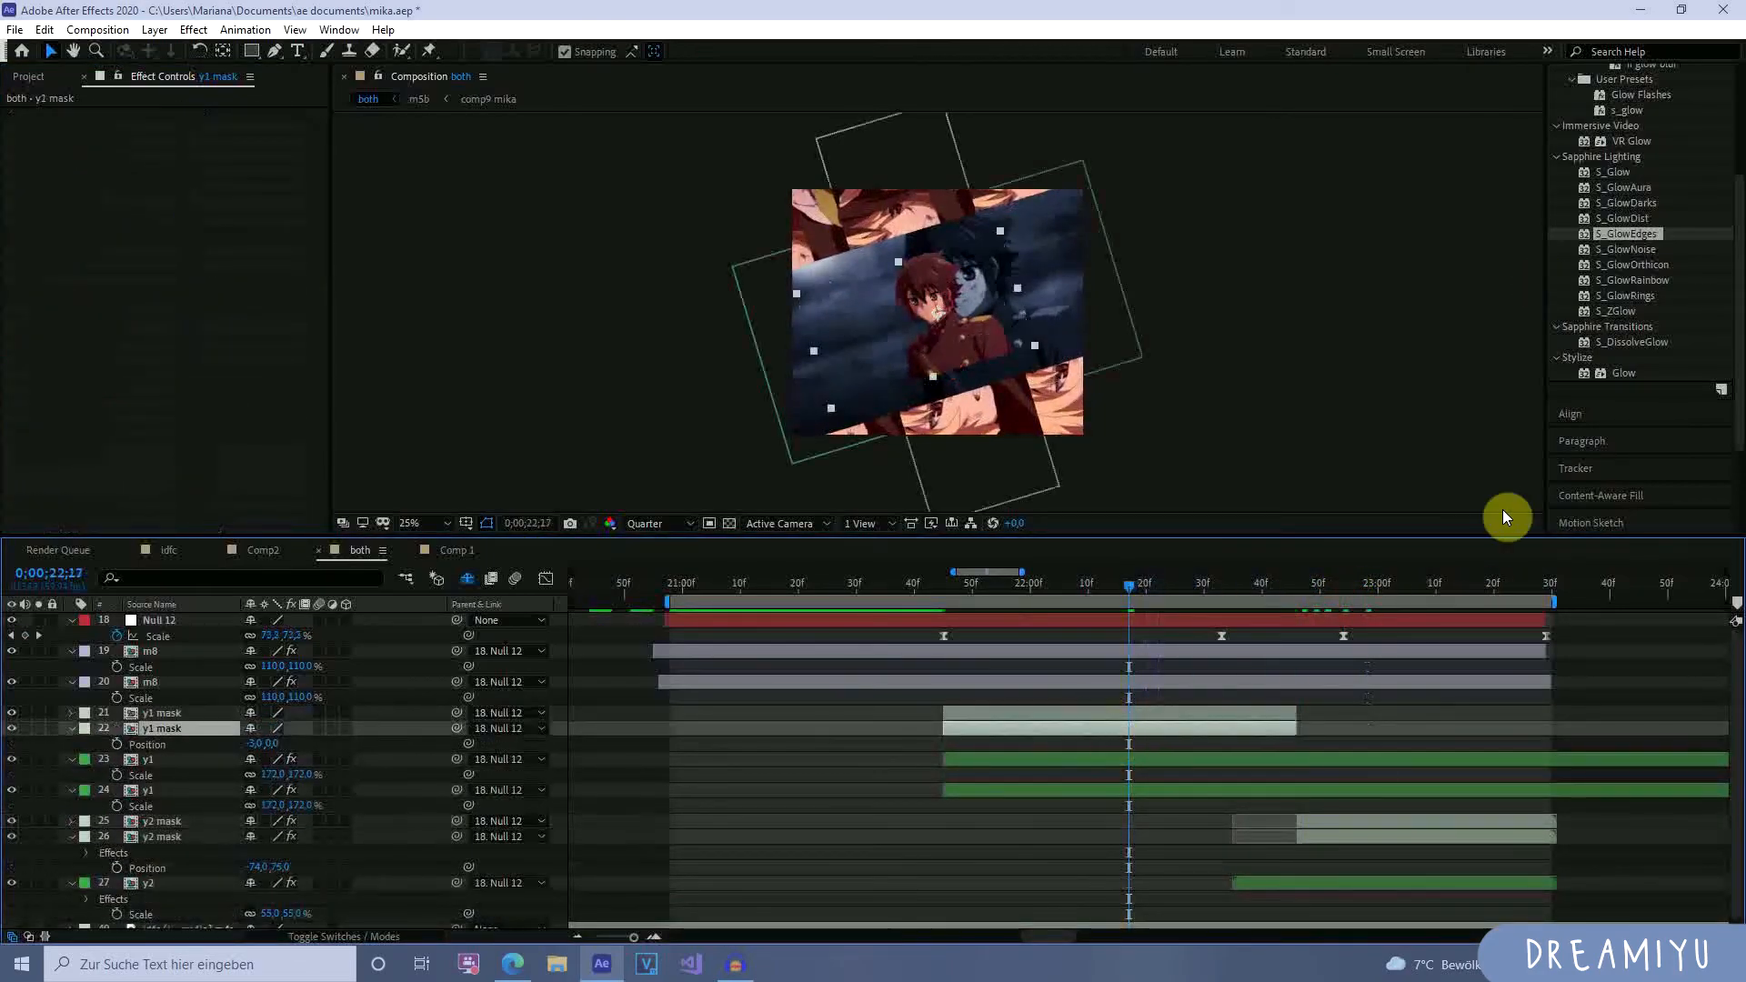
Copy the Glow and S_GlowEdges effects from the lower y2 mask layer onto the lower y1 mask layer.
click(1352, 835)
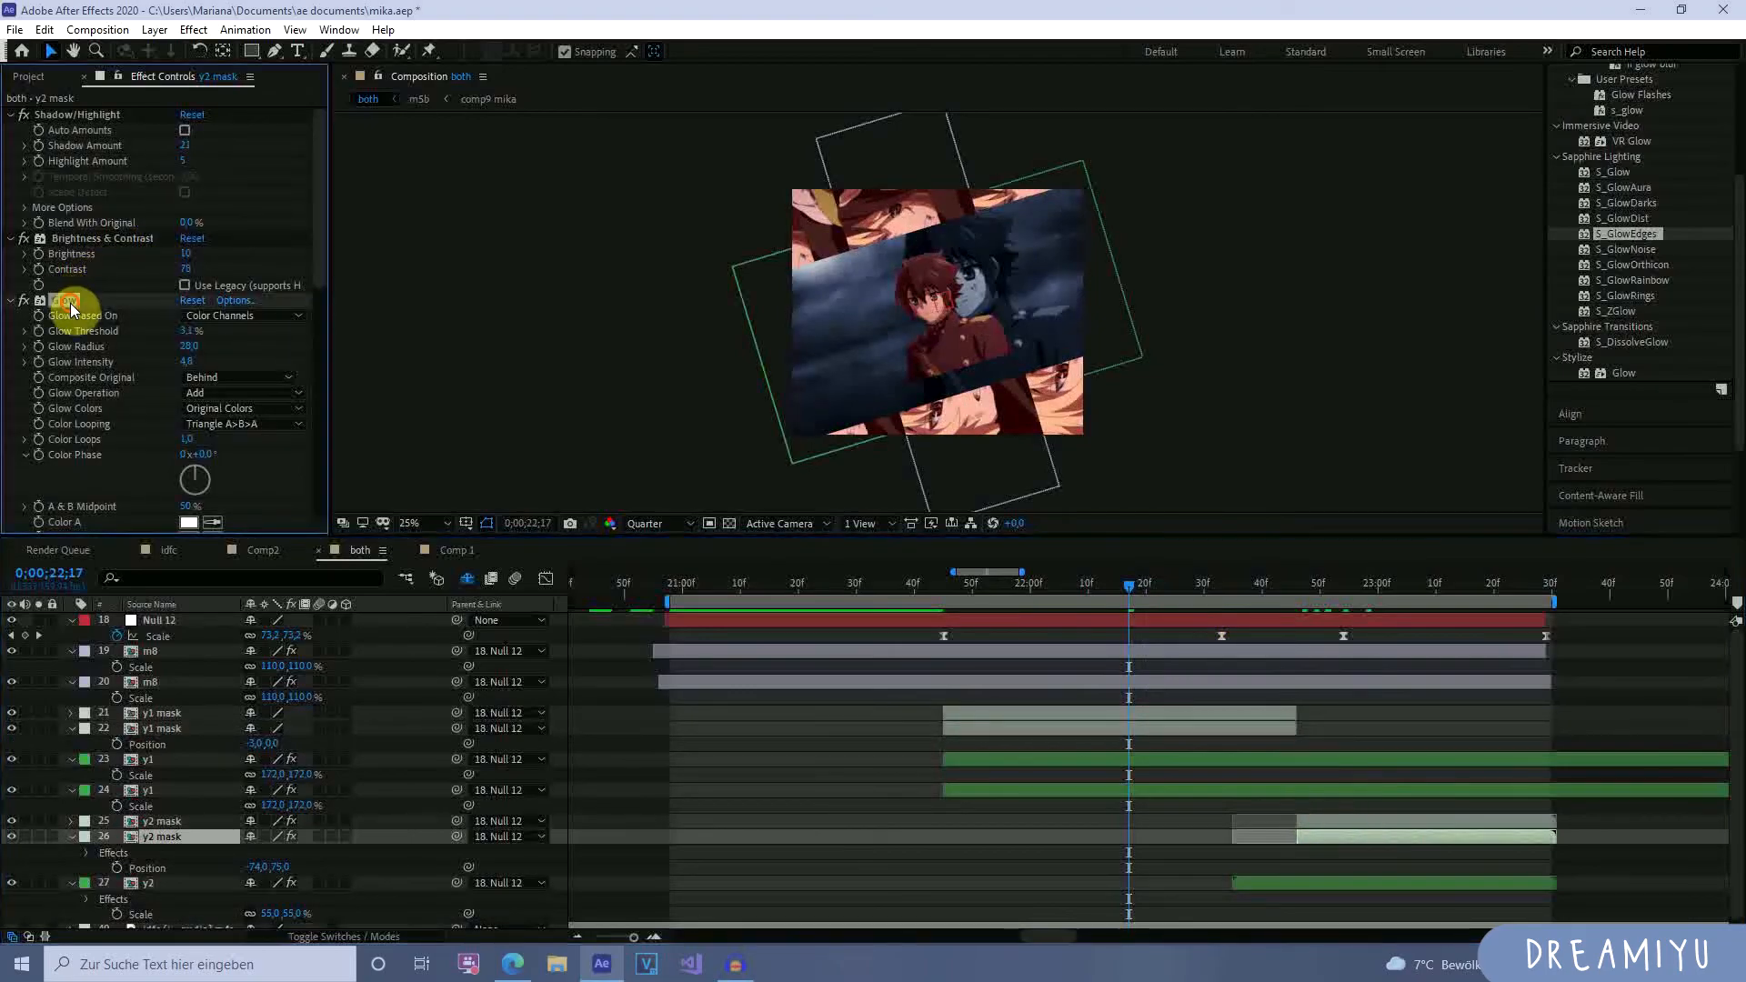
scroll(73, 310, down, 5)
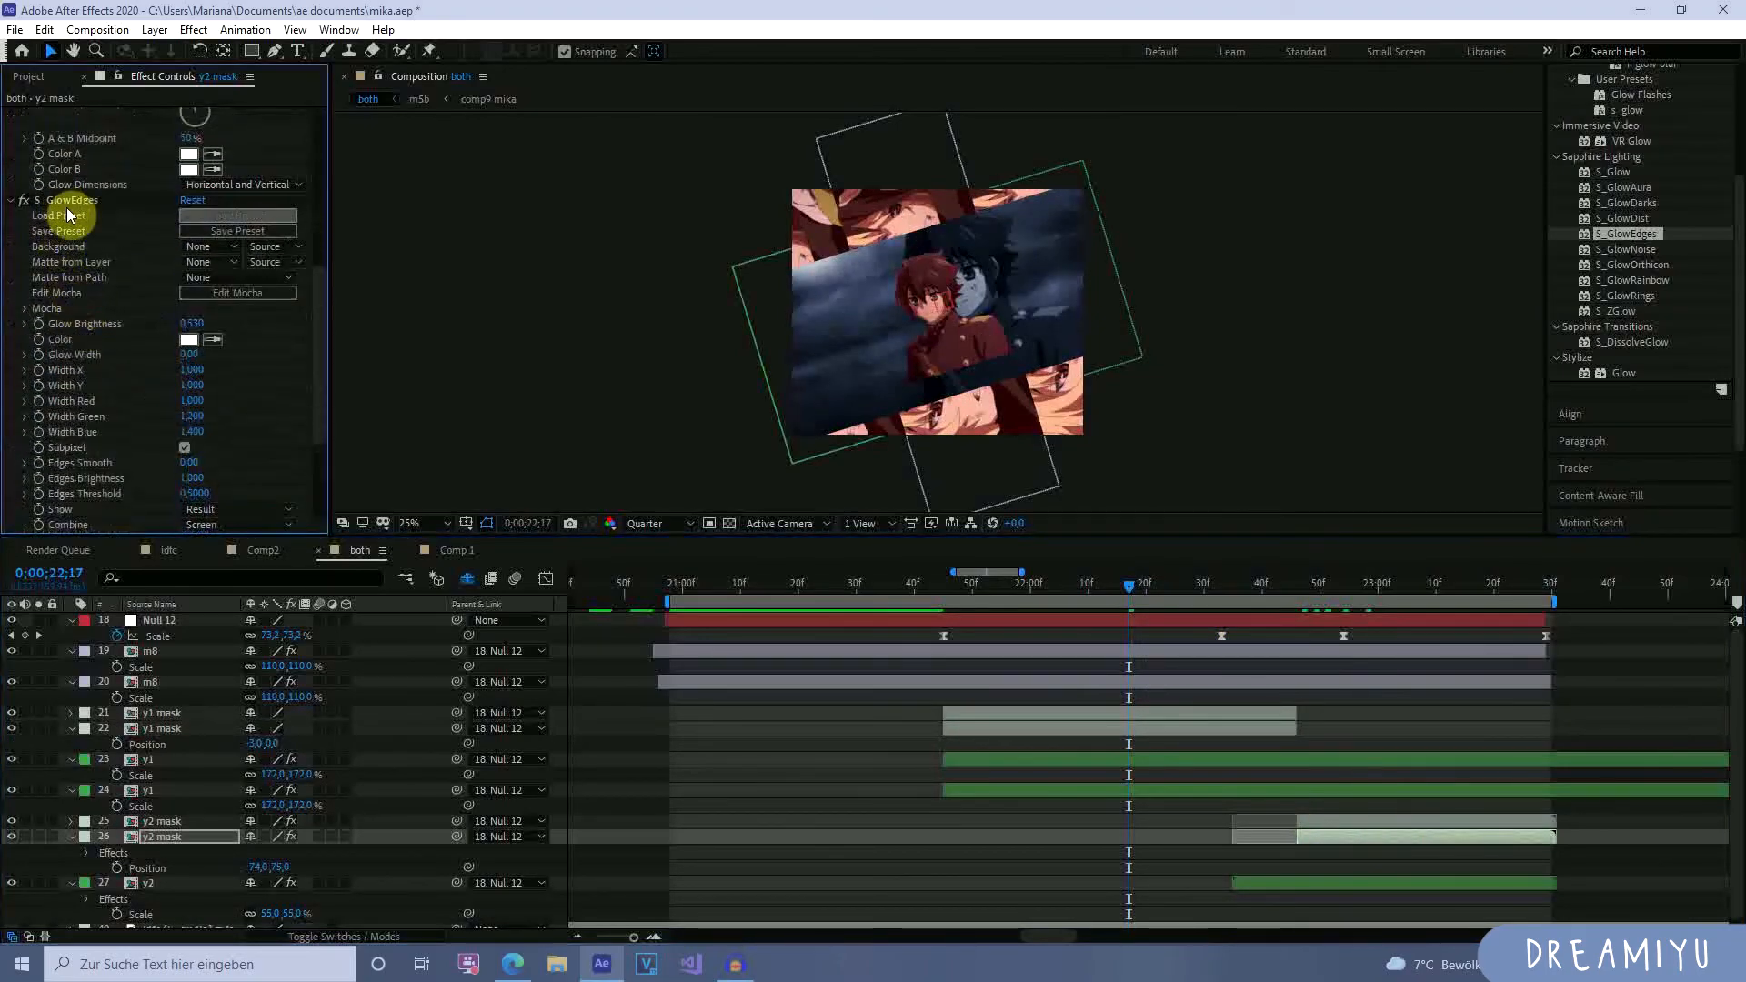
scroll(75, 219, up, 5)
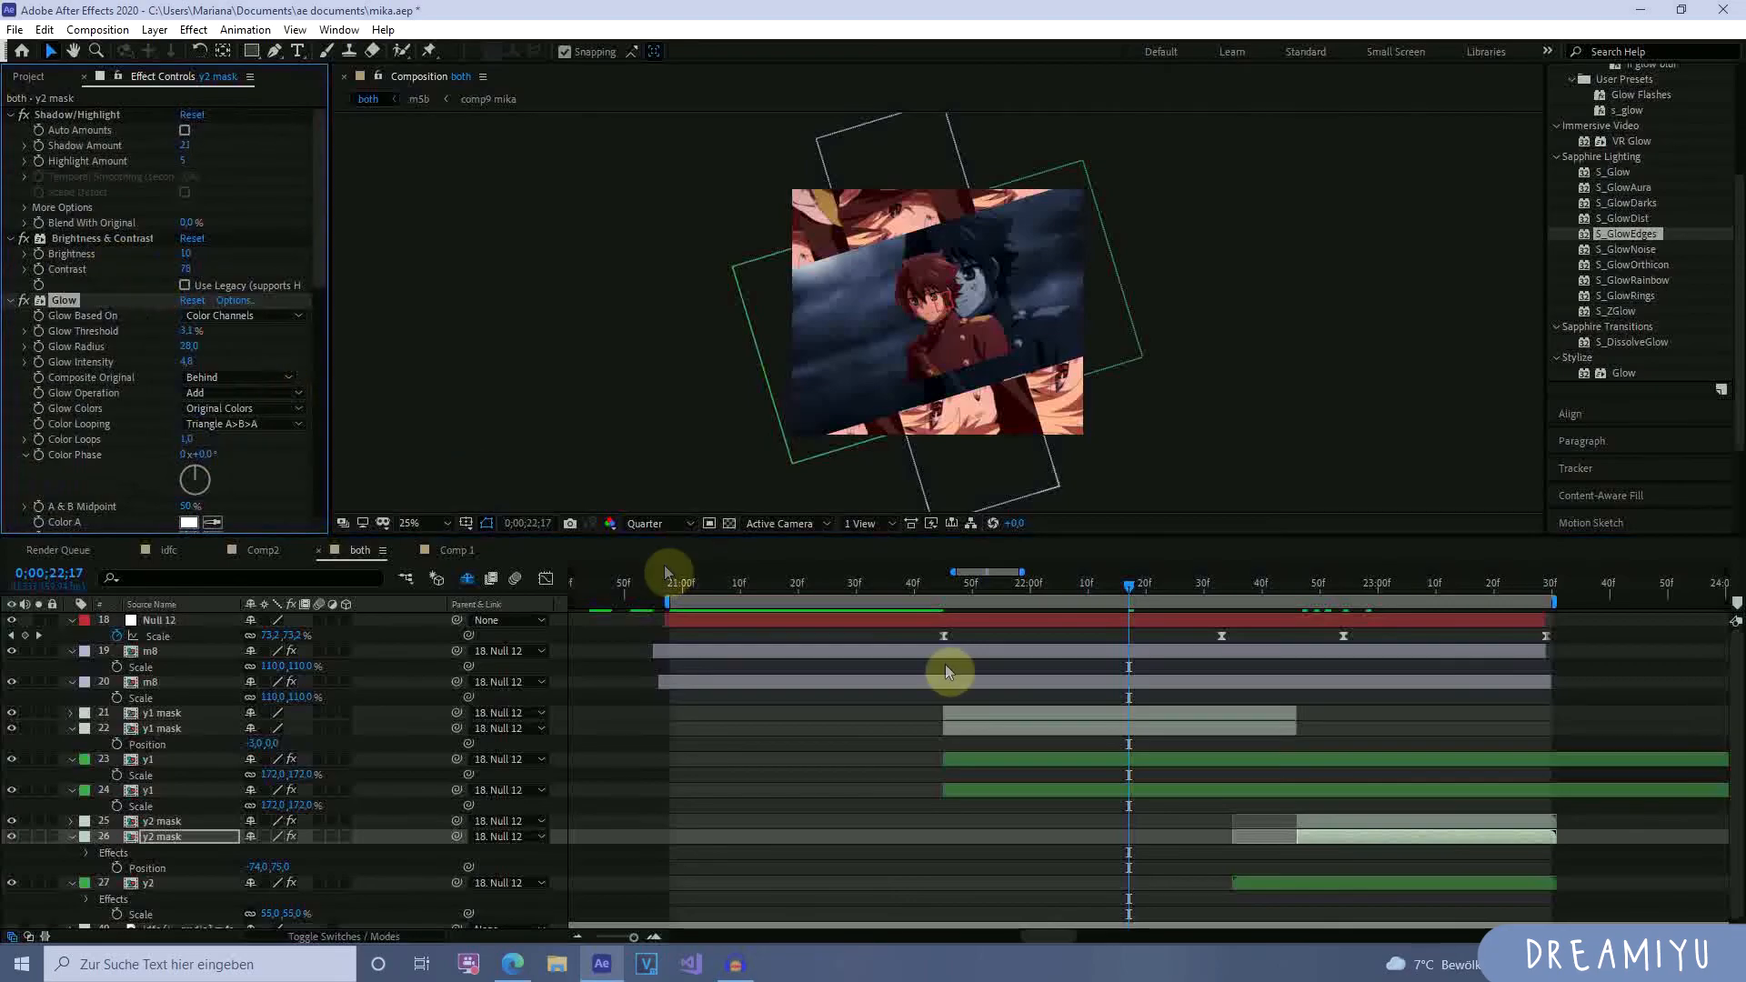
click(1132, 729)
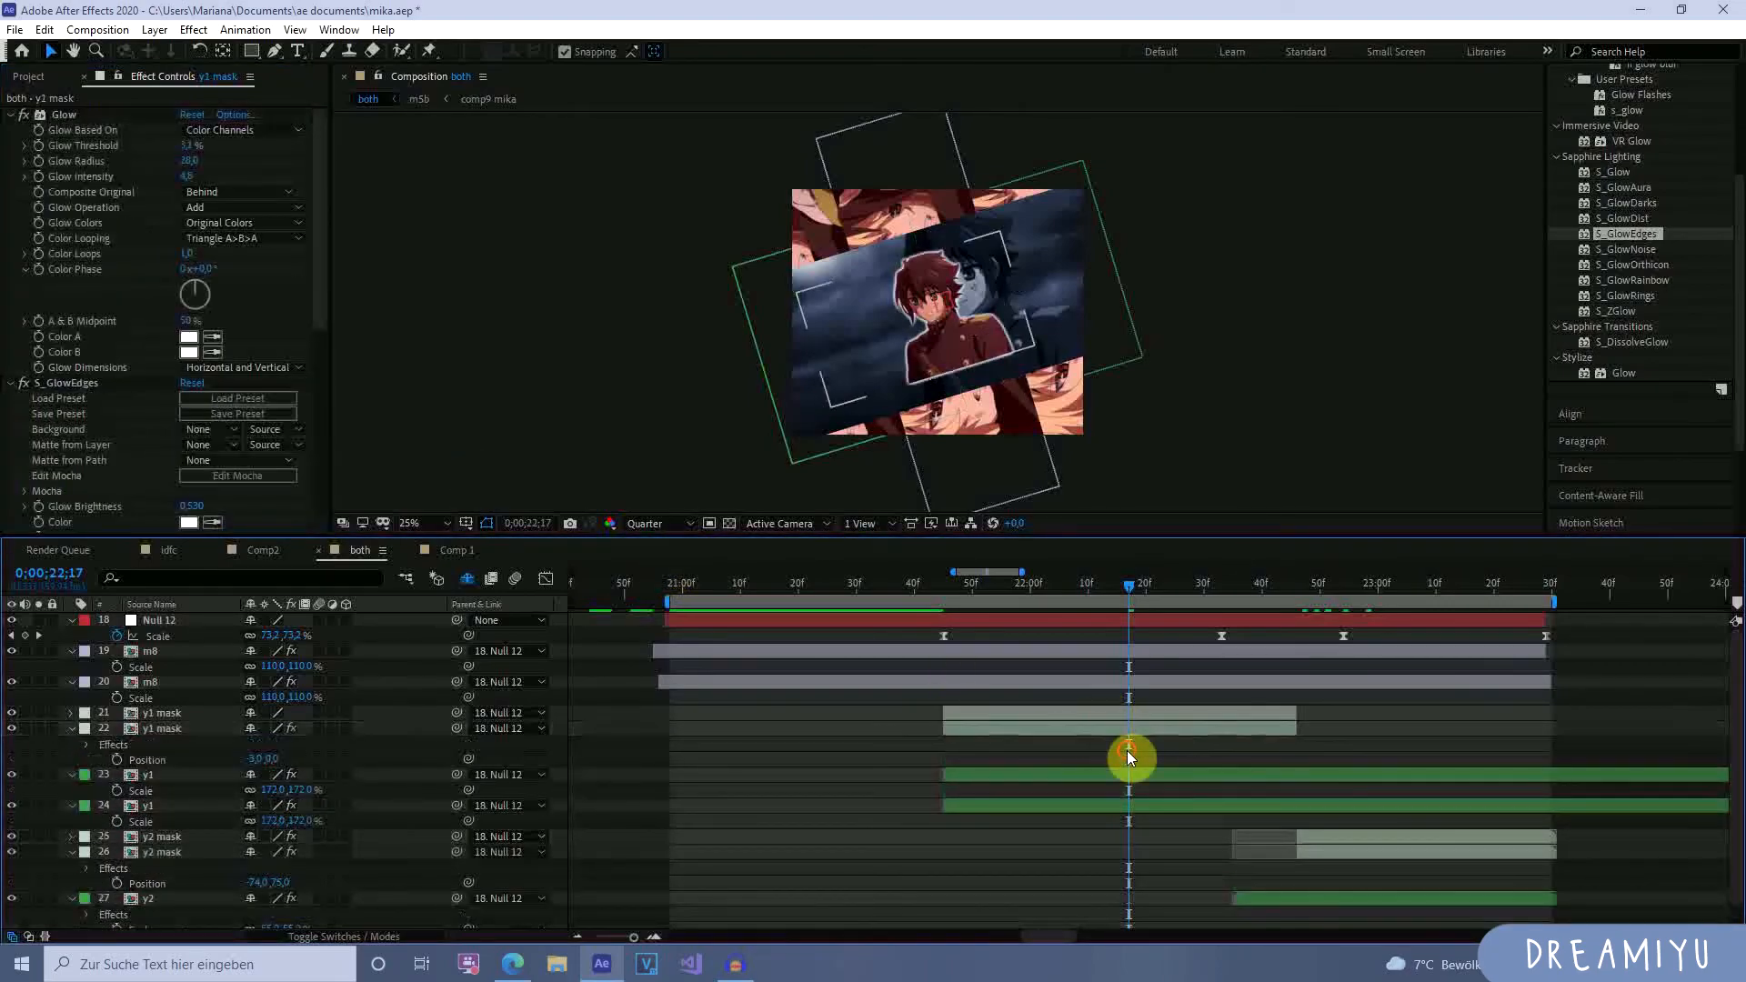
Copy the Shadow/Highlight and Brightness & Contrast effects from the upper y2 mask layer onto the upper y1 mask layer.
click(1137, 587)
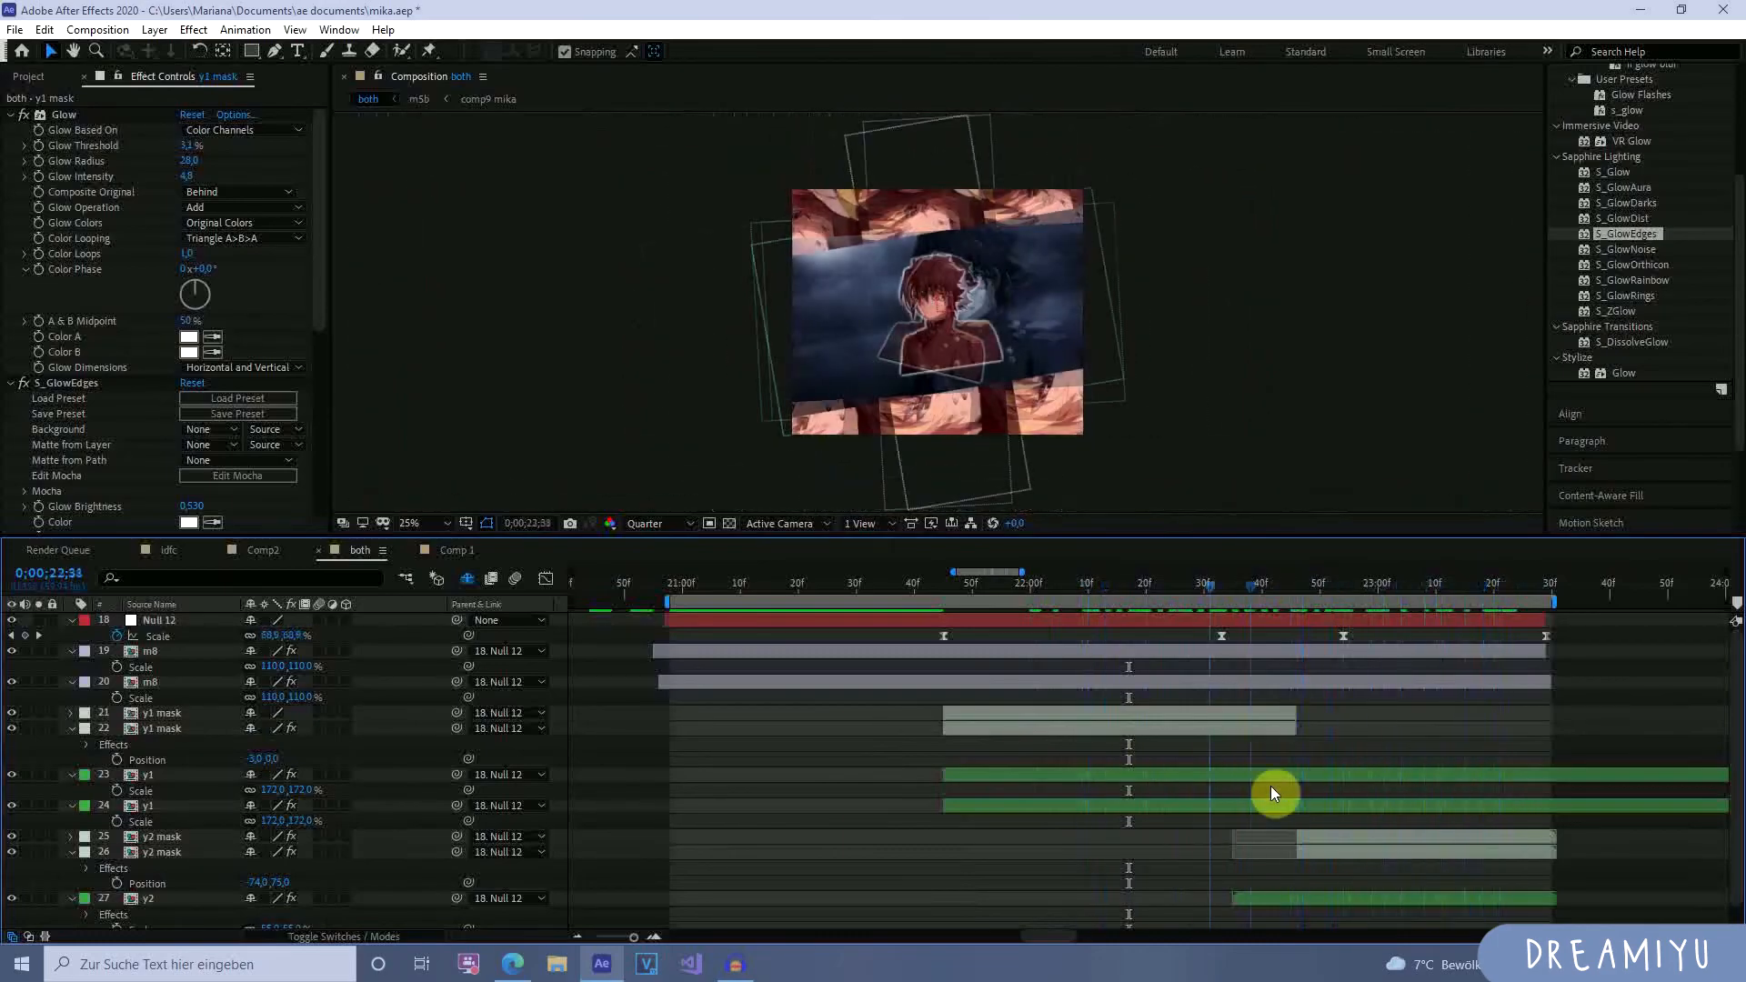
click(1361, 846)
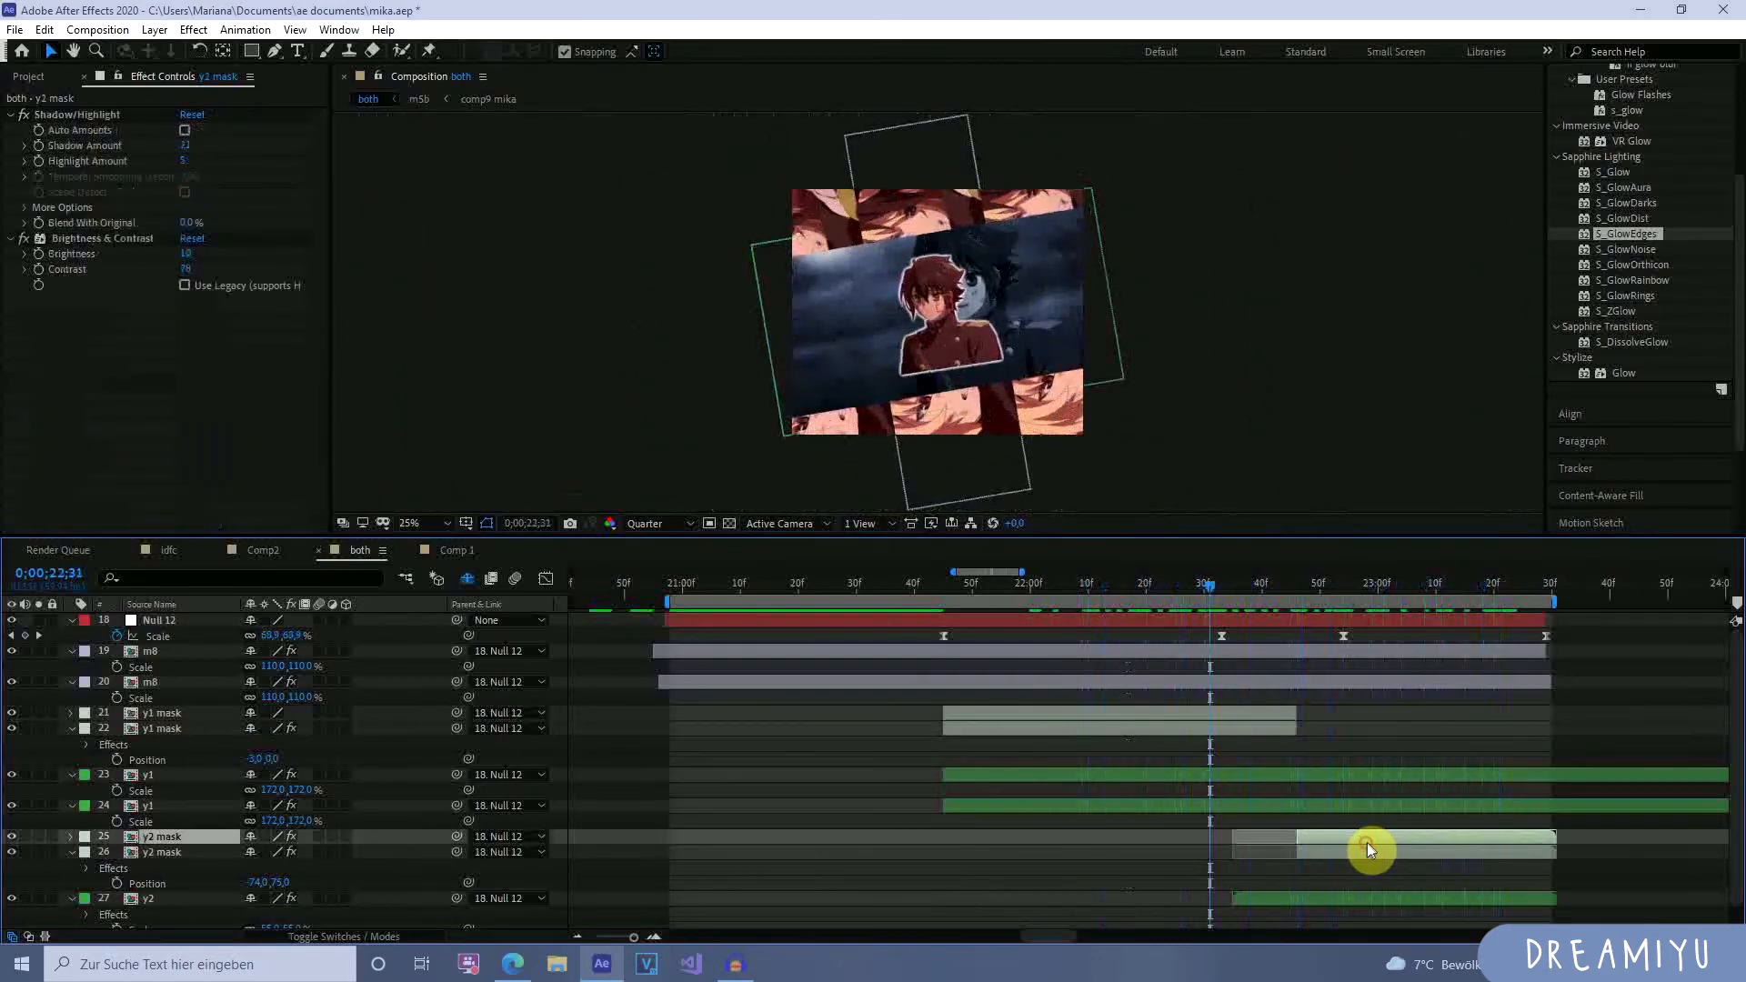
click(127, 114)
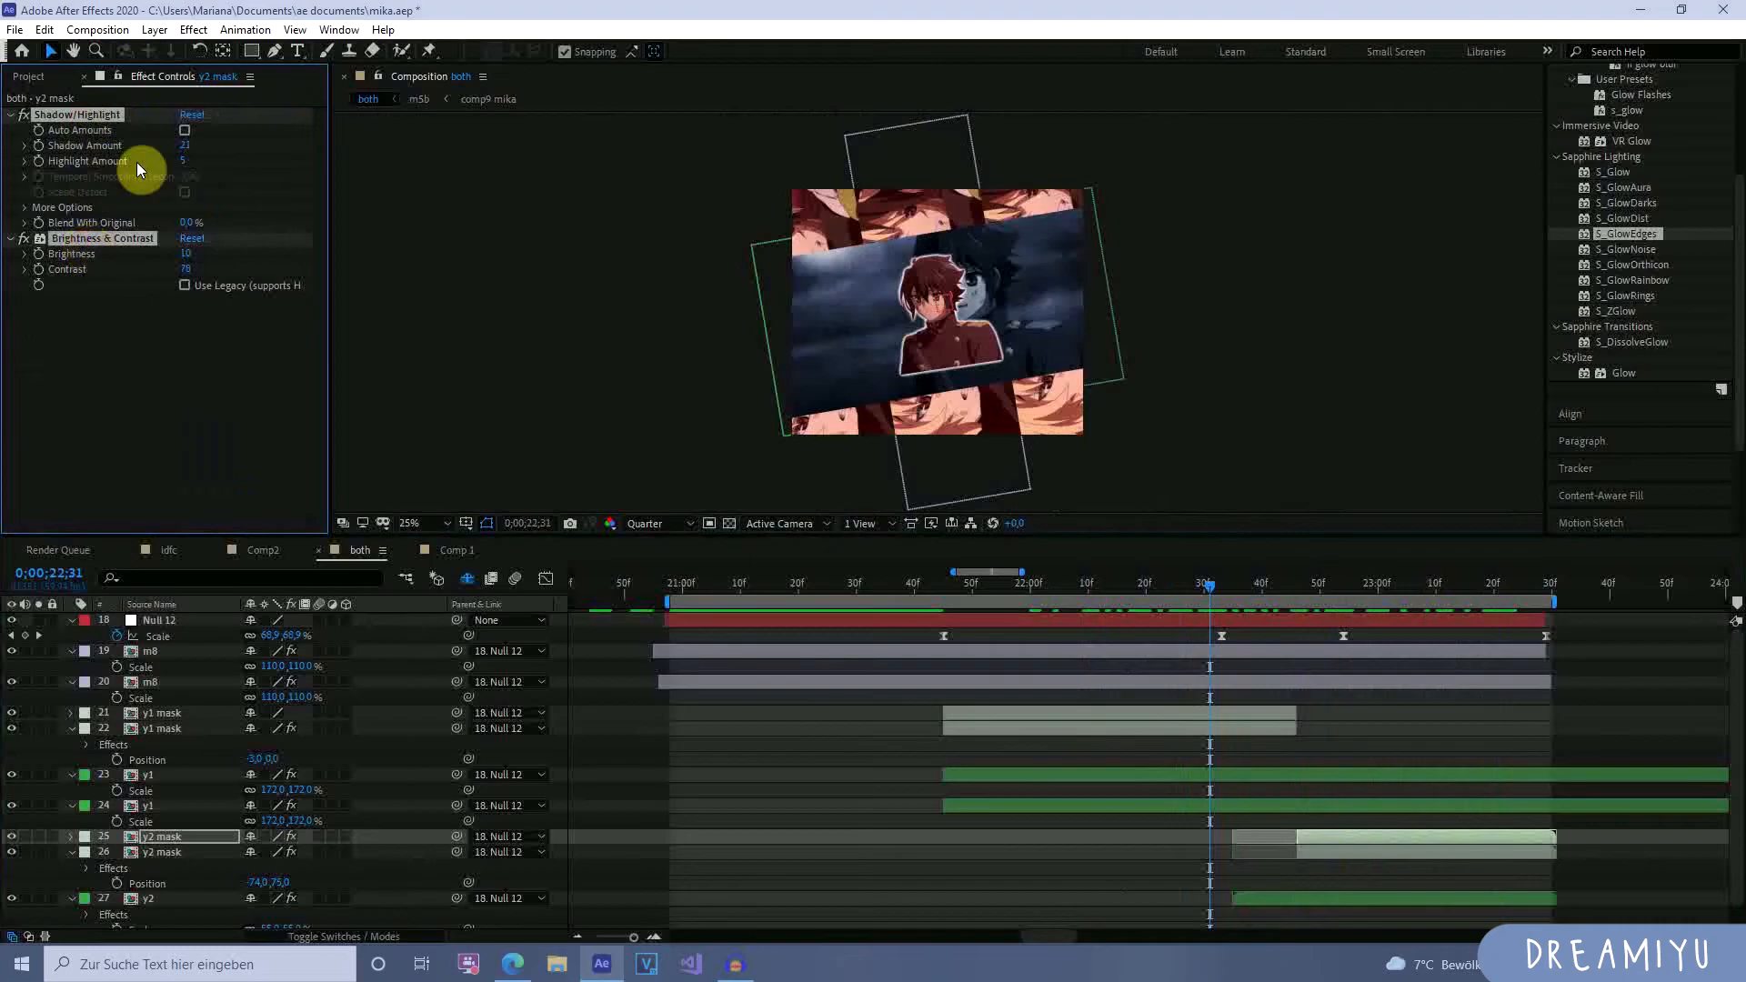
click(1226, 717)
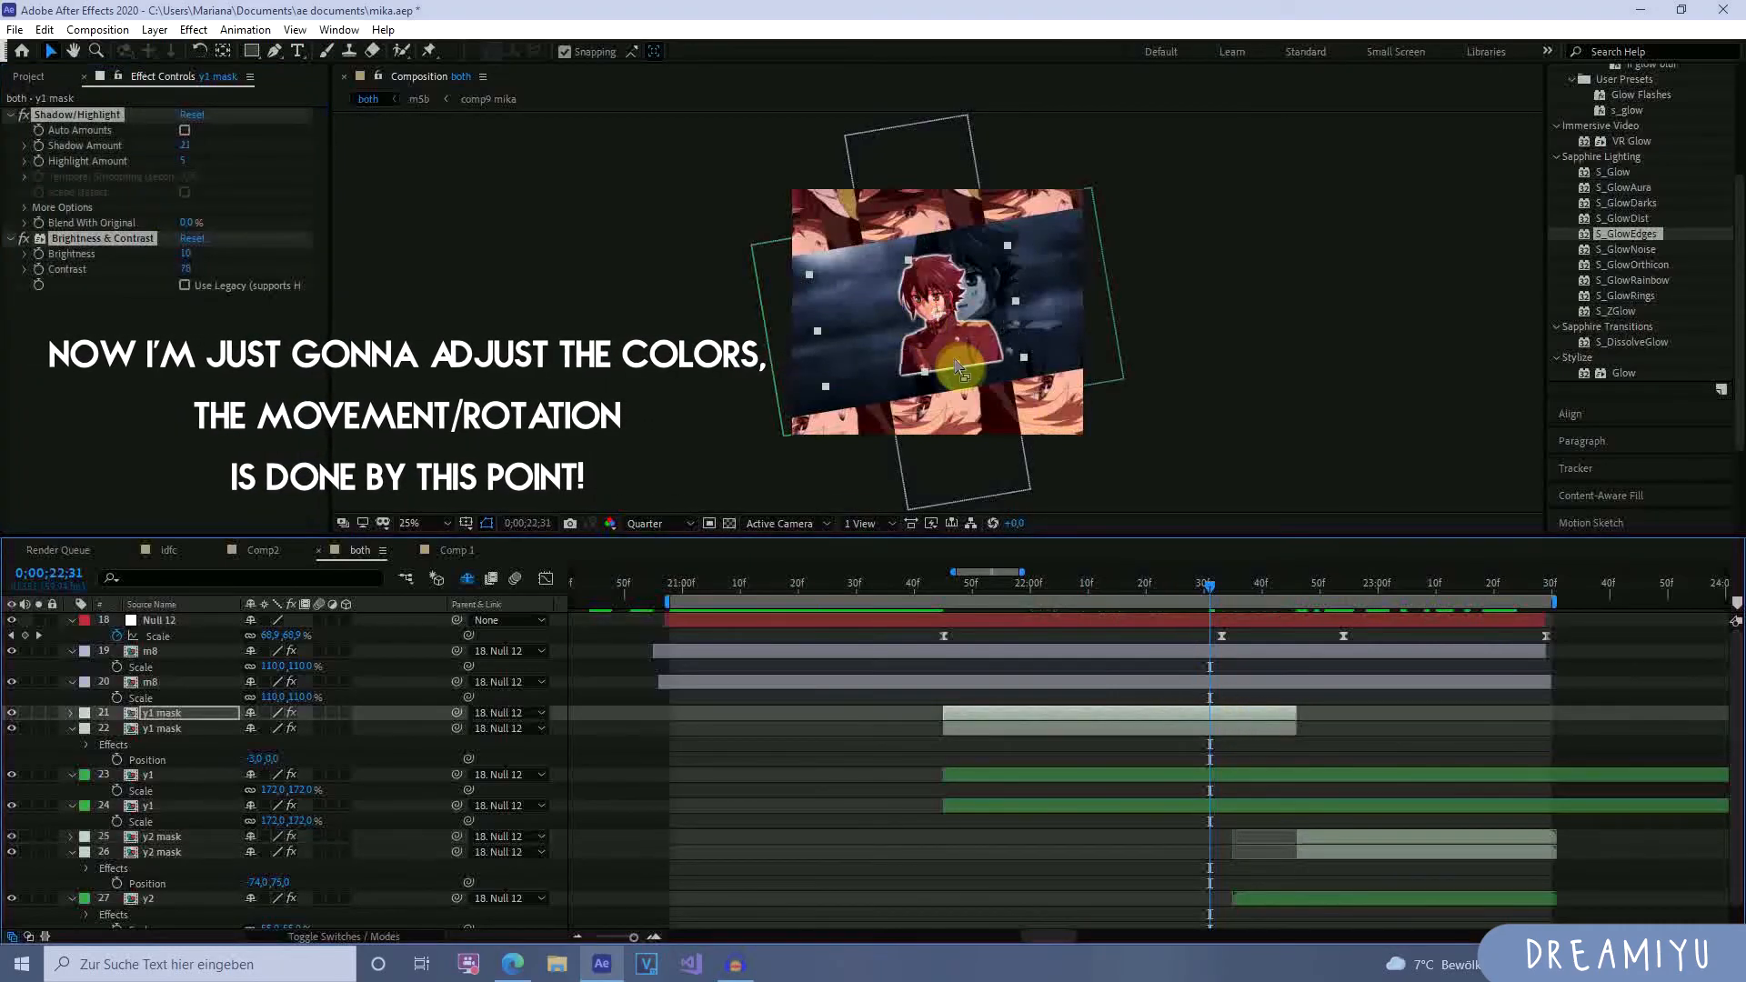
Find the Photo Filter effect and apply it to the upper y1 mask layer.
drag(1189, 593, 1123, 637)
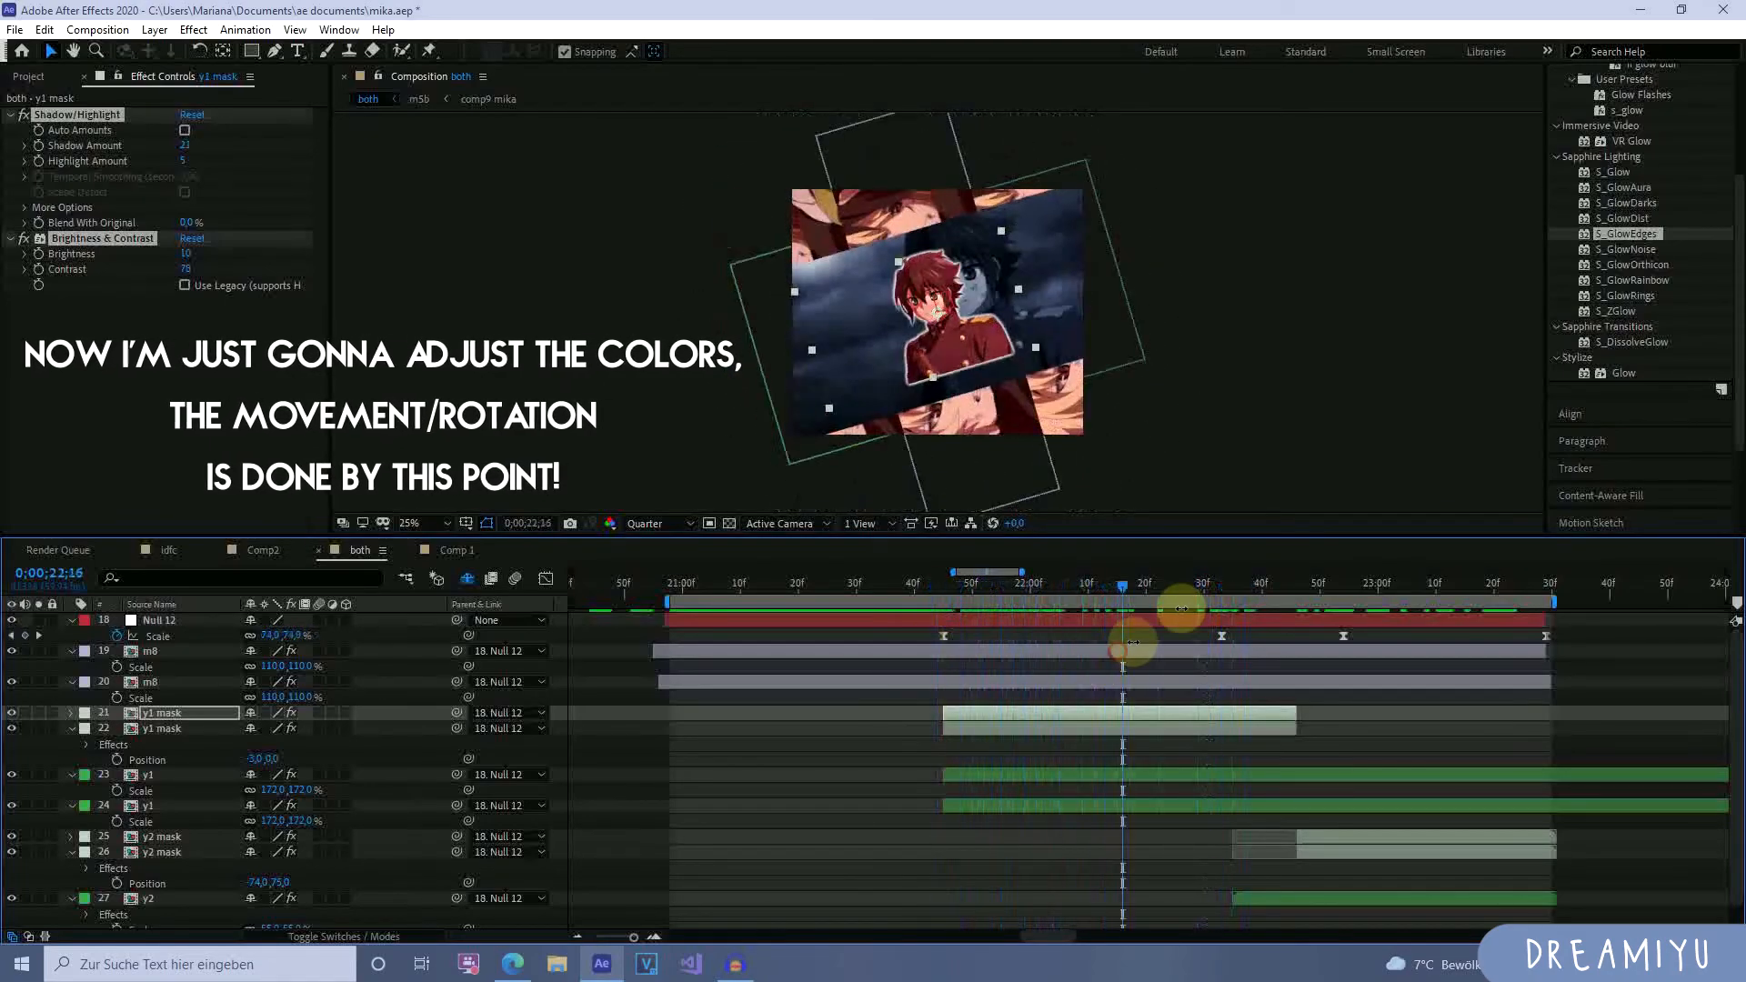
scroll(1636, 259, up, 5)
click(1626, 154)
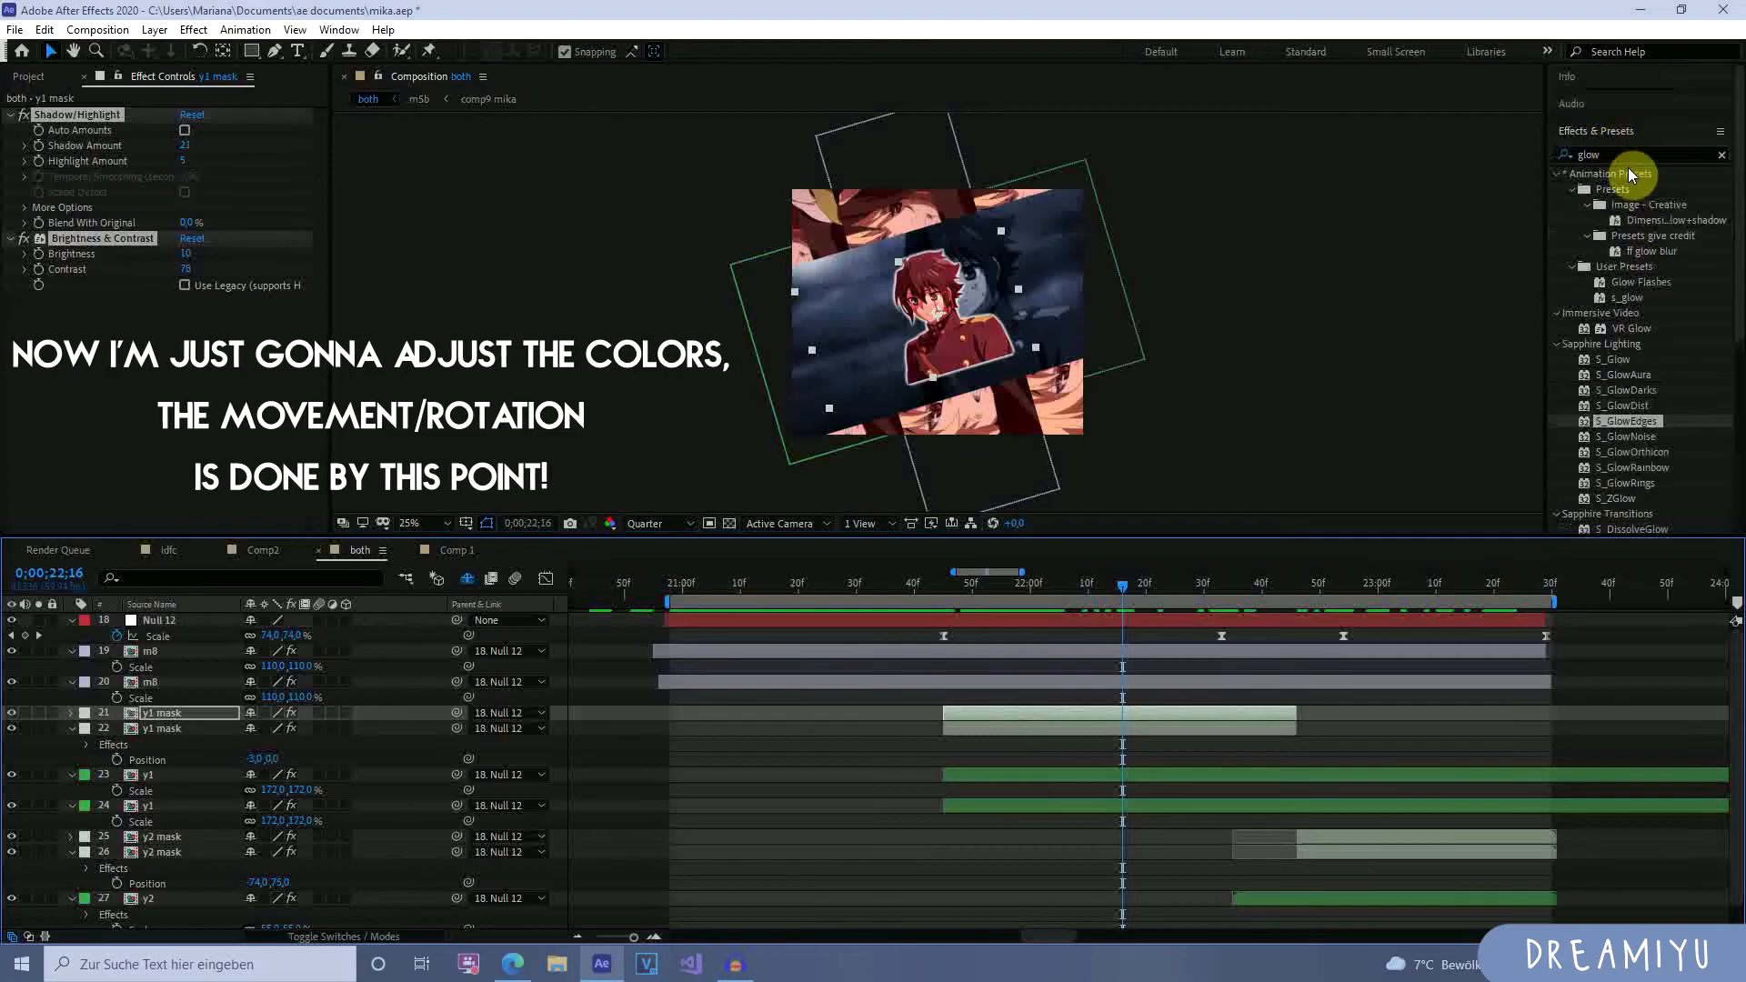
text(photo)
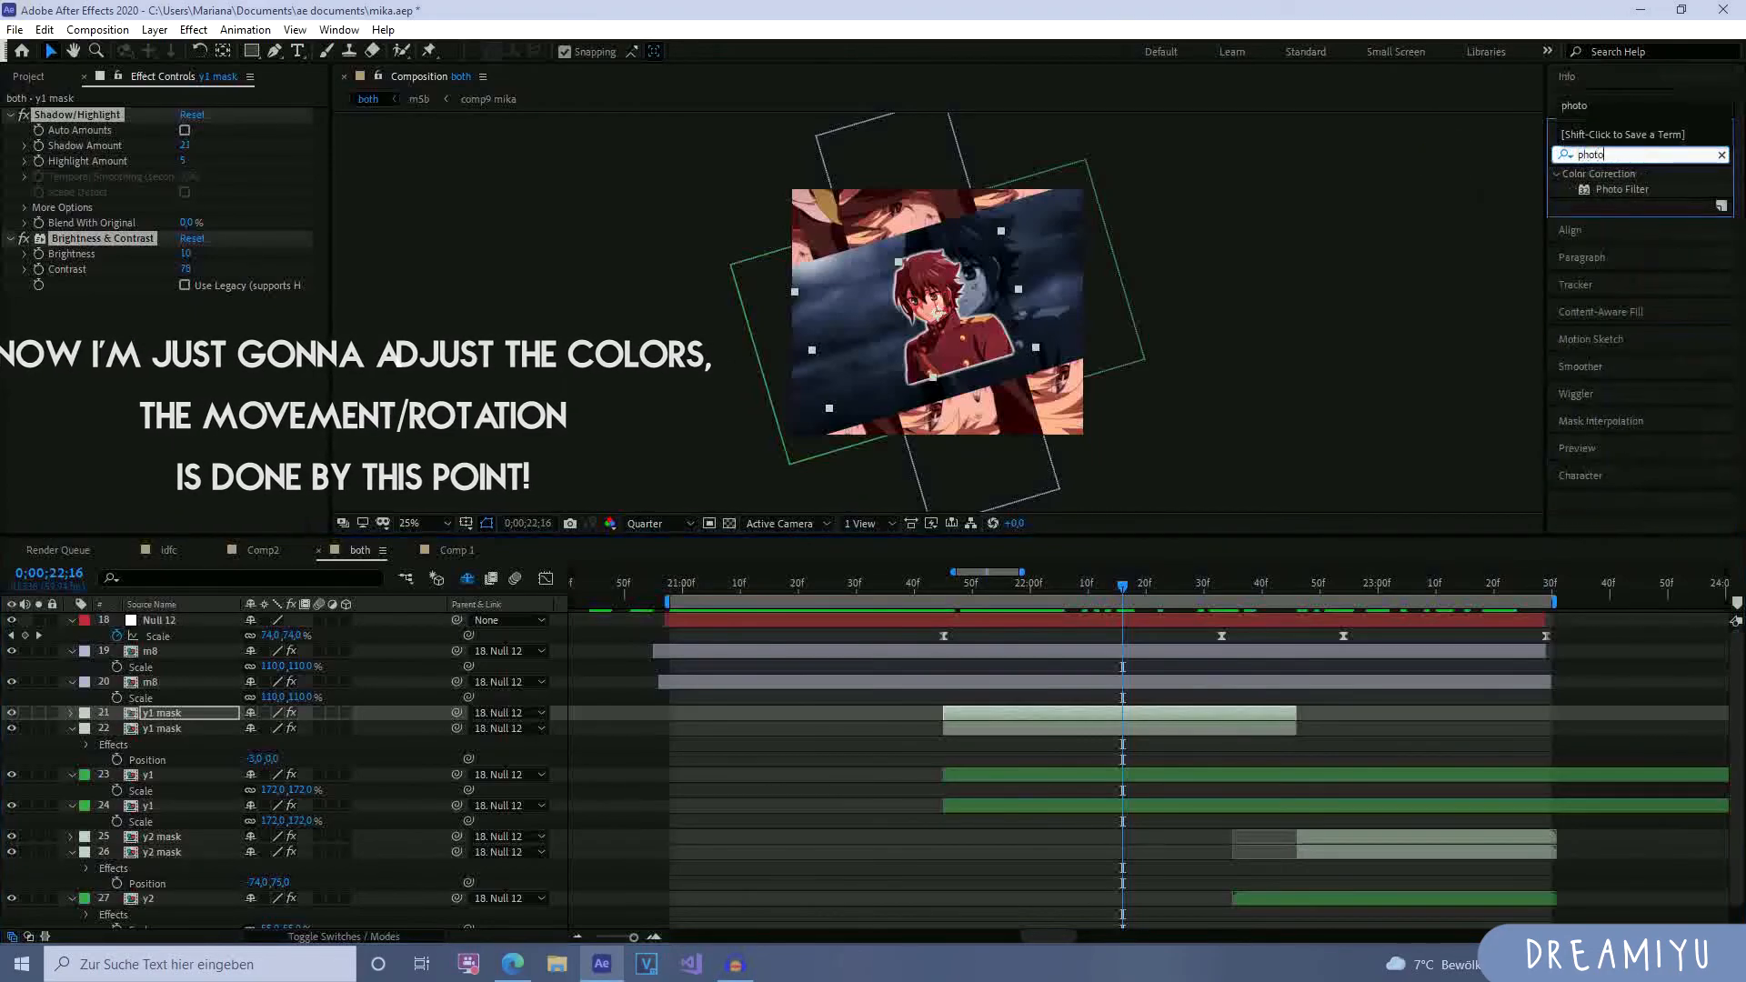
click(1618, 185)
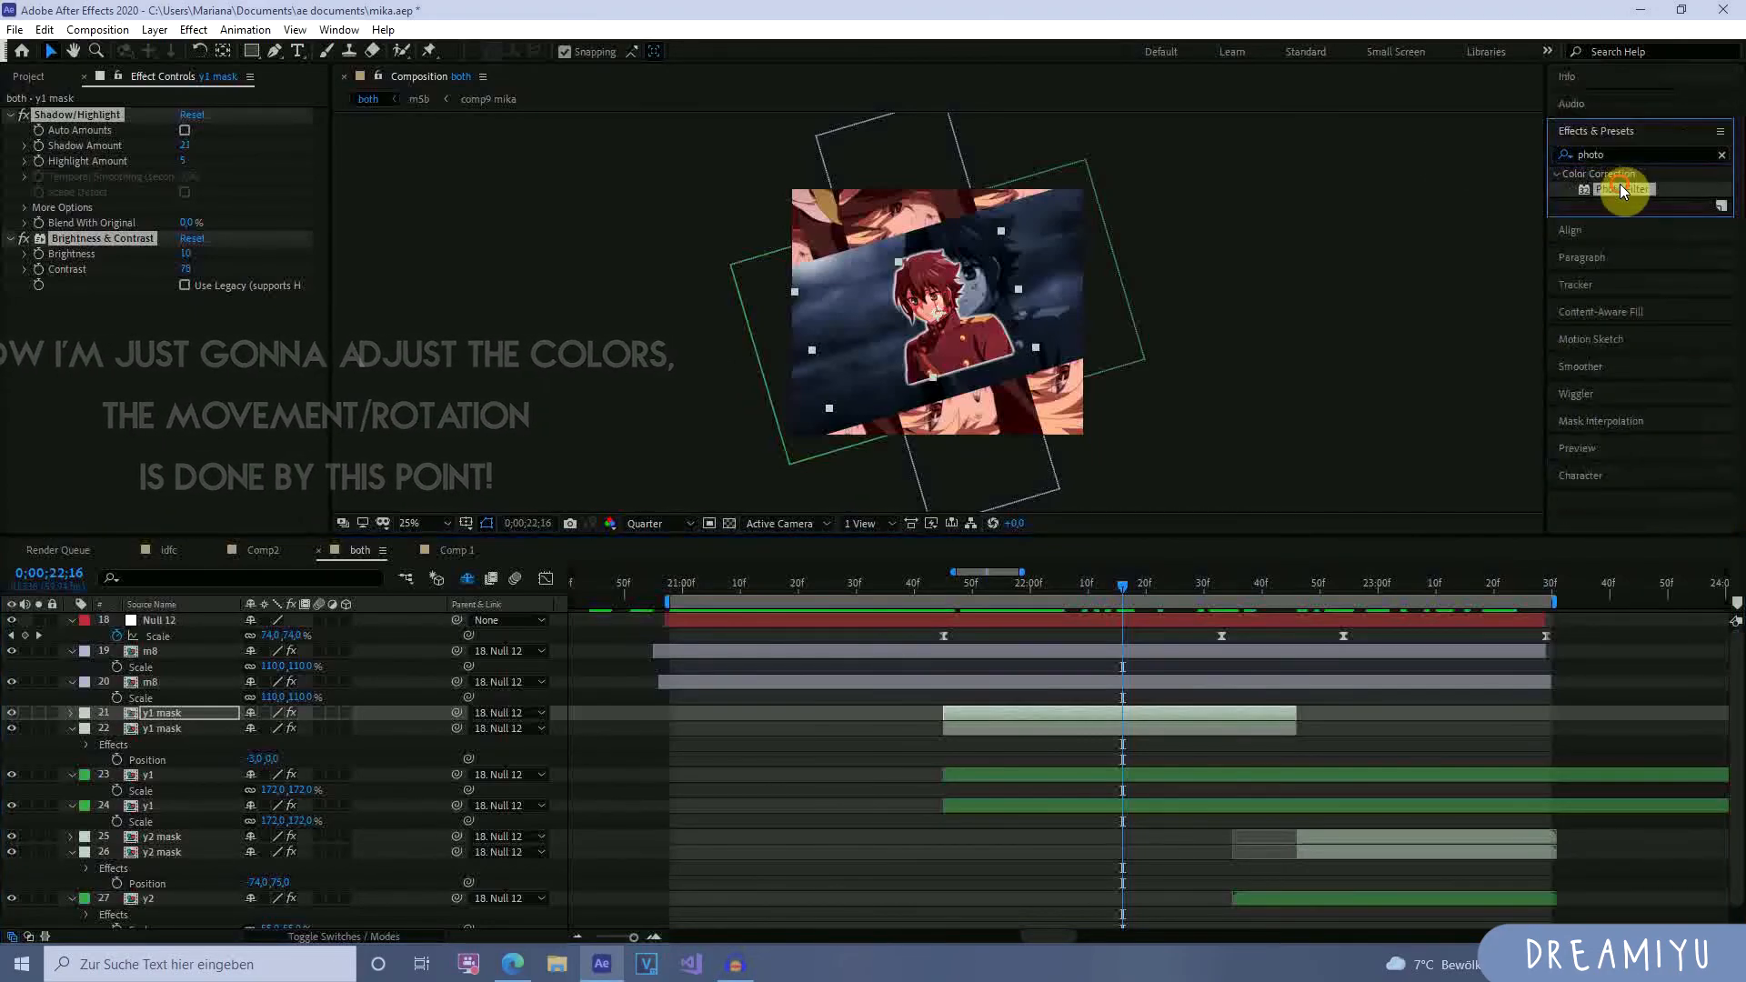
drag(1603, 193, 1162, 716)
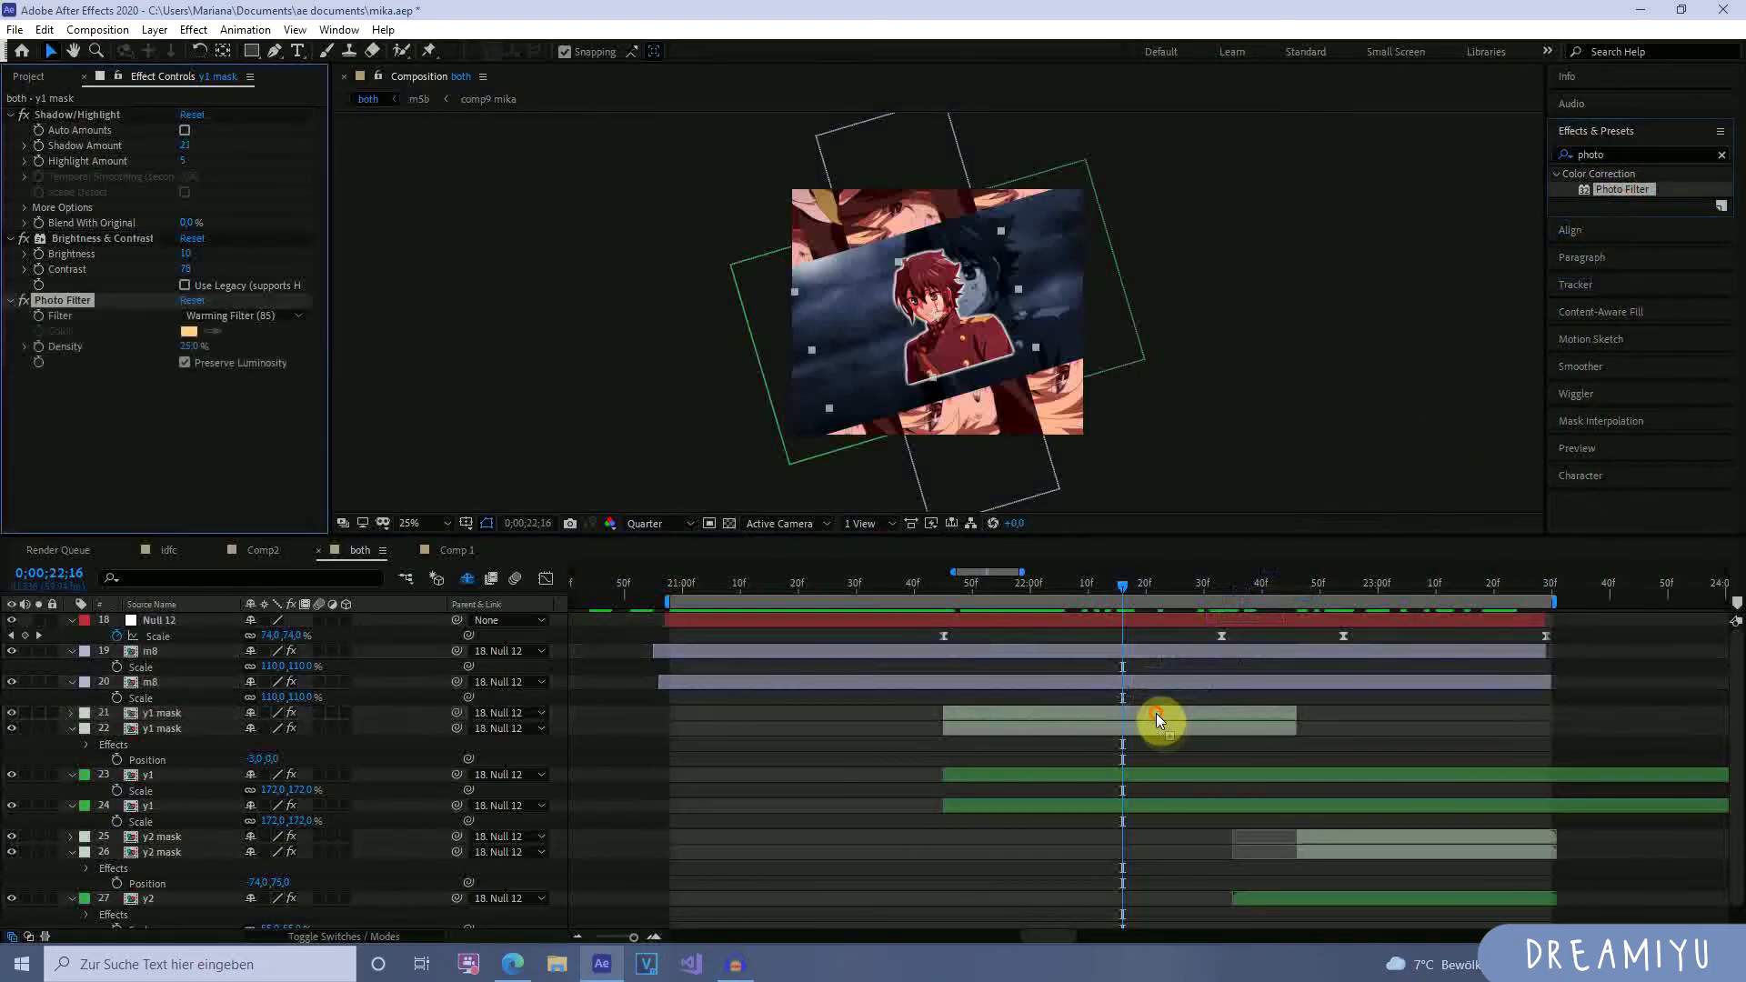
Set the upper y1 mask's Photo Filter to Custom with a medium blue colour and a Density of 54%.
click(226, 318)
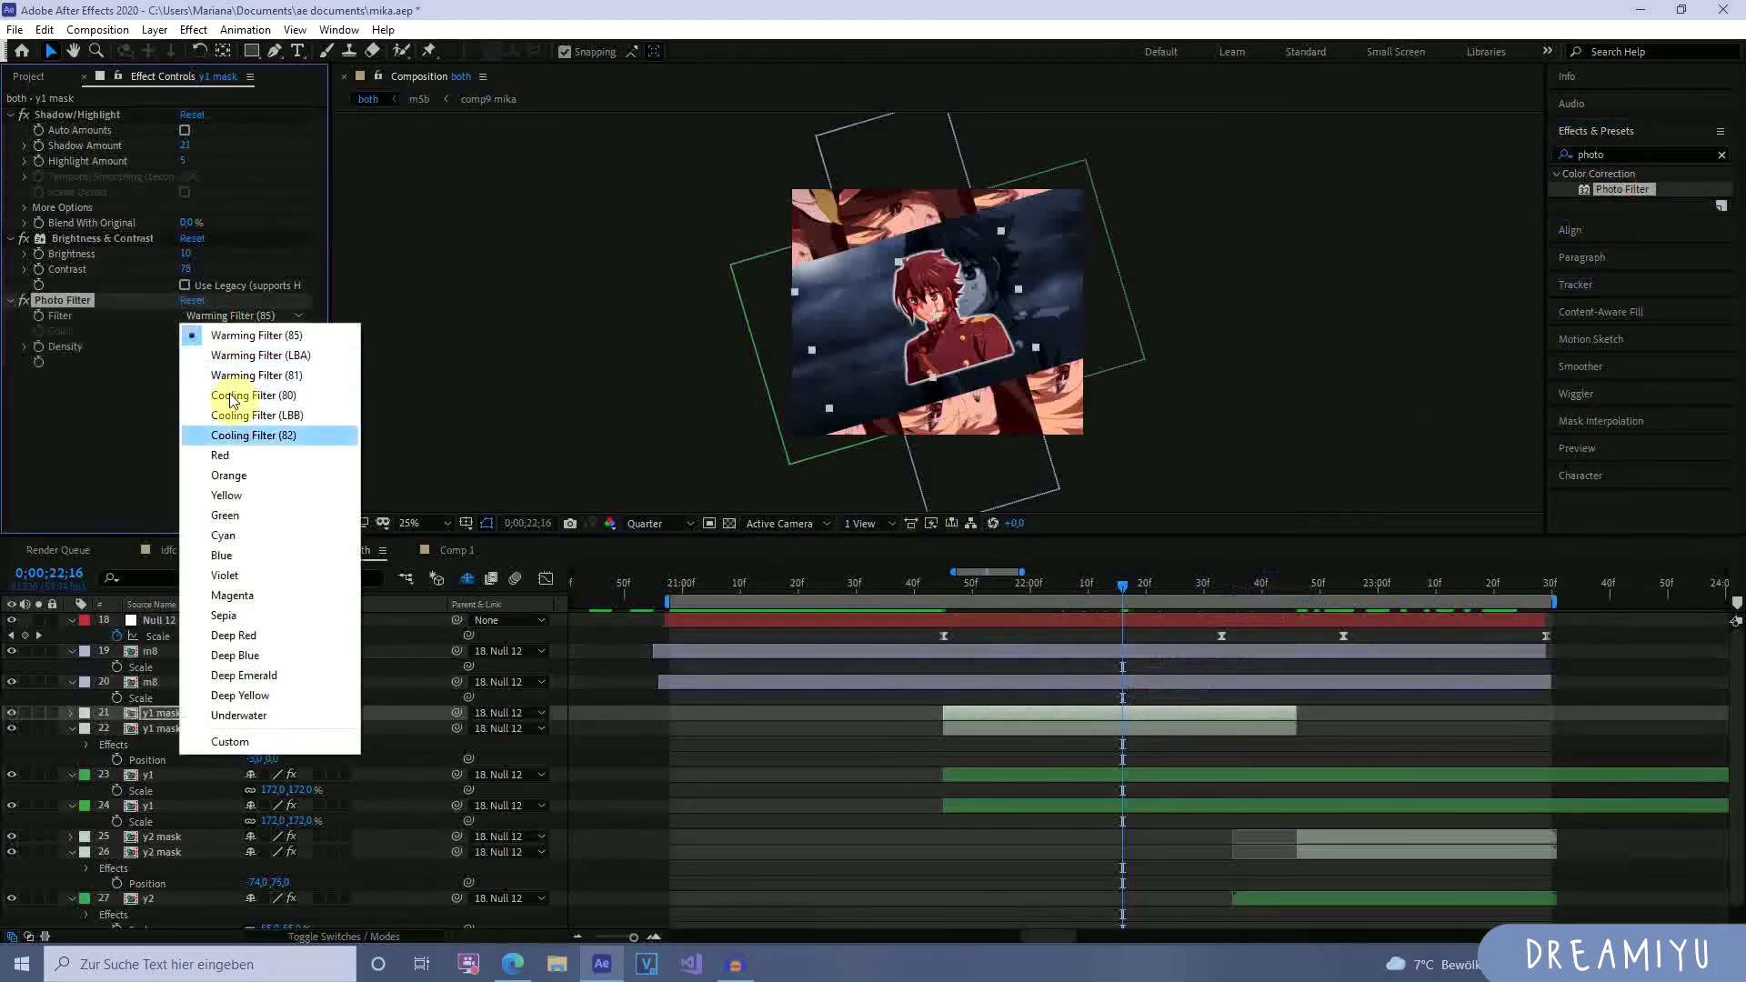
click(133, 435)
click(215, 317)
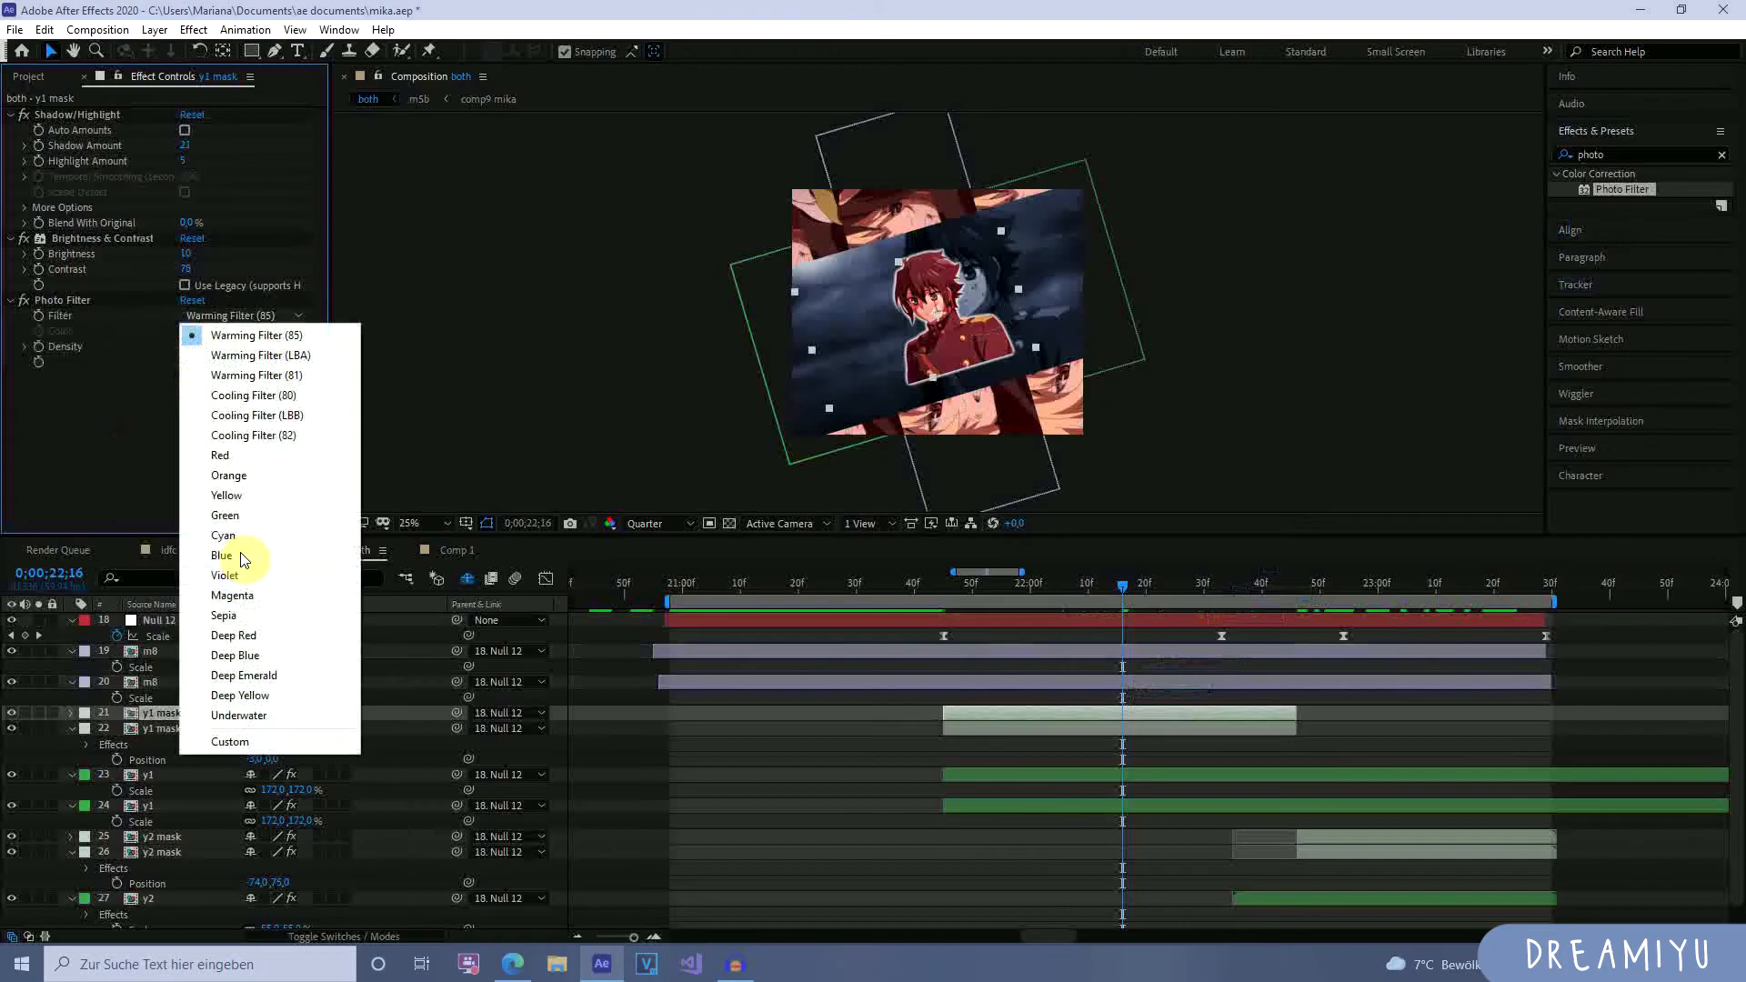
click(244, 741)
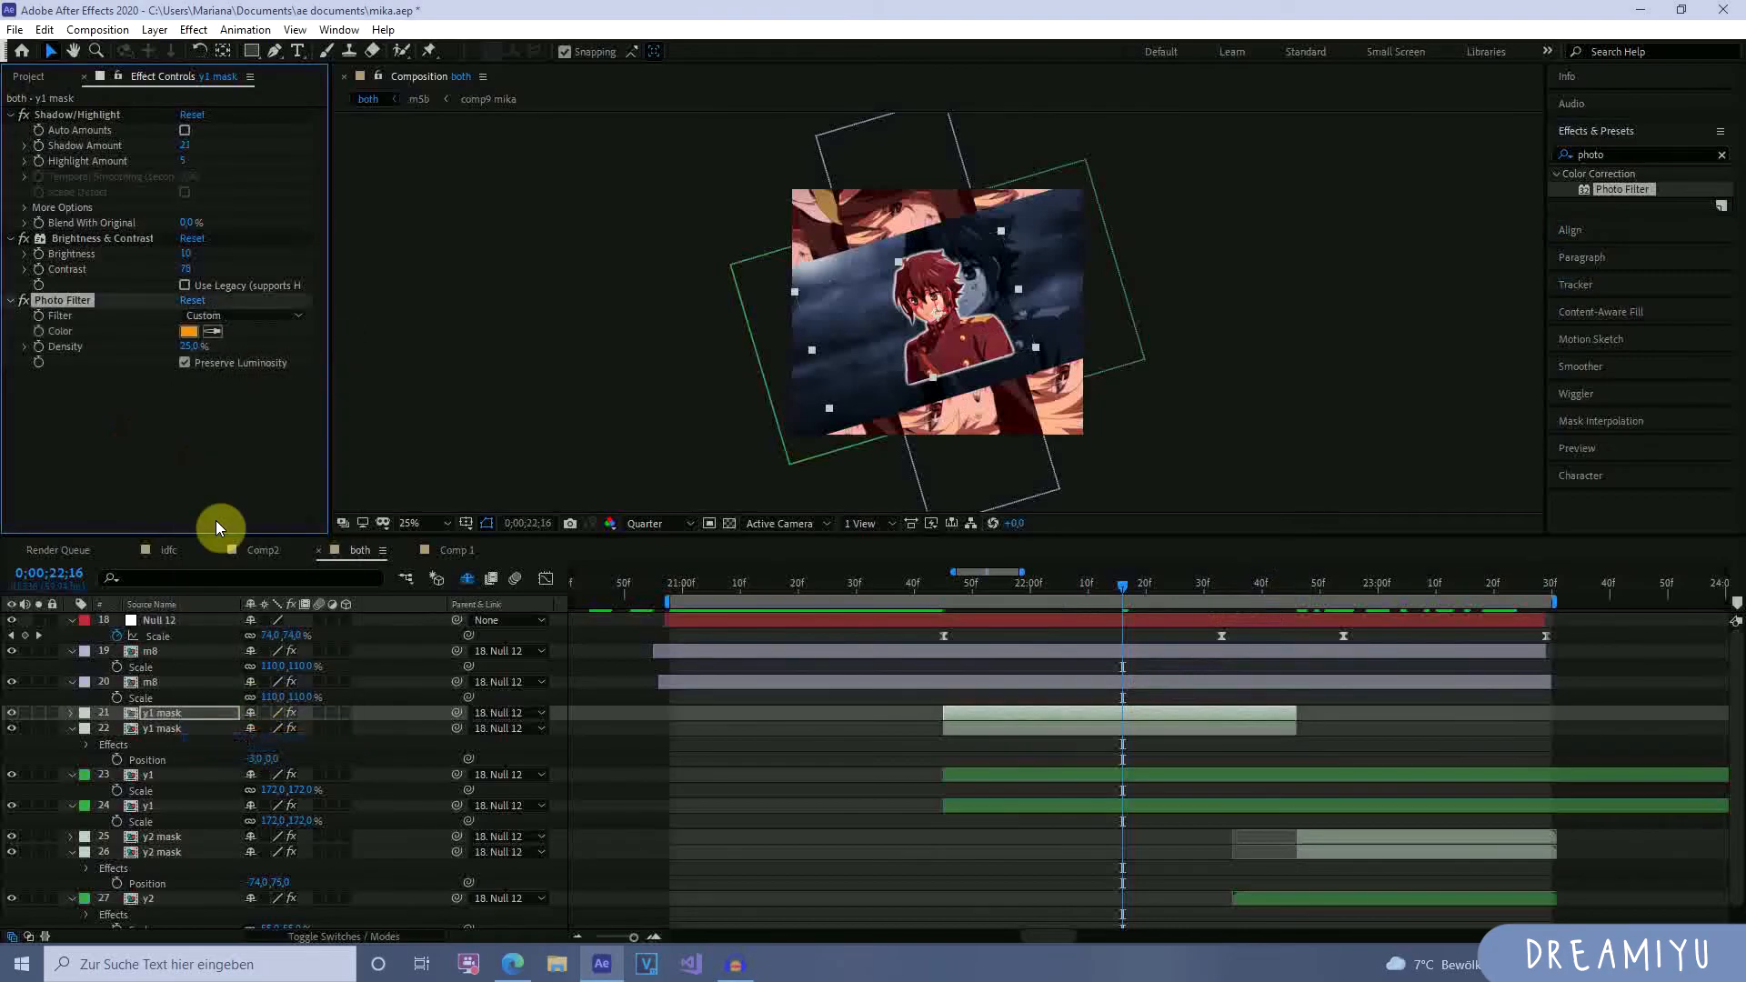
click(189, 331)
click(1406, 277)
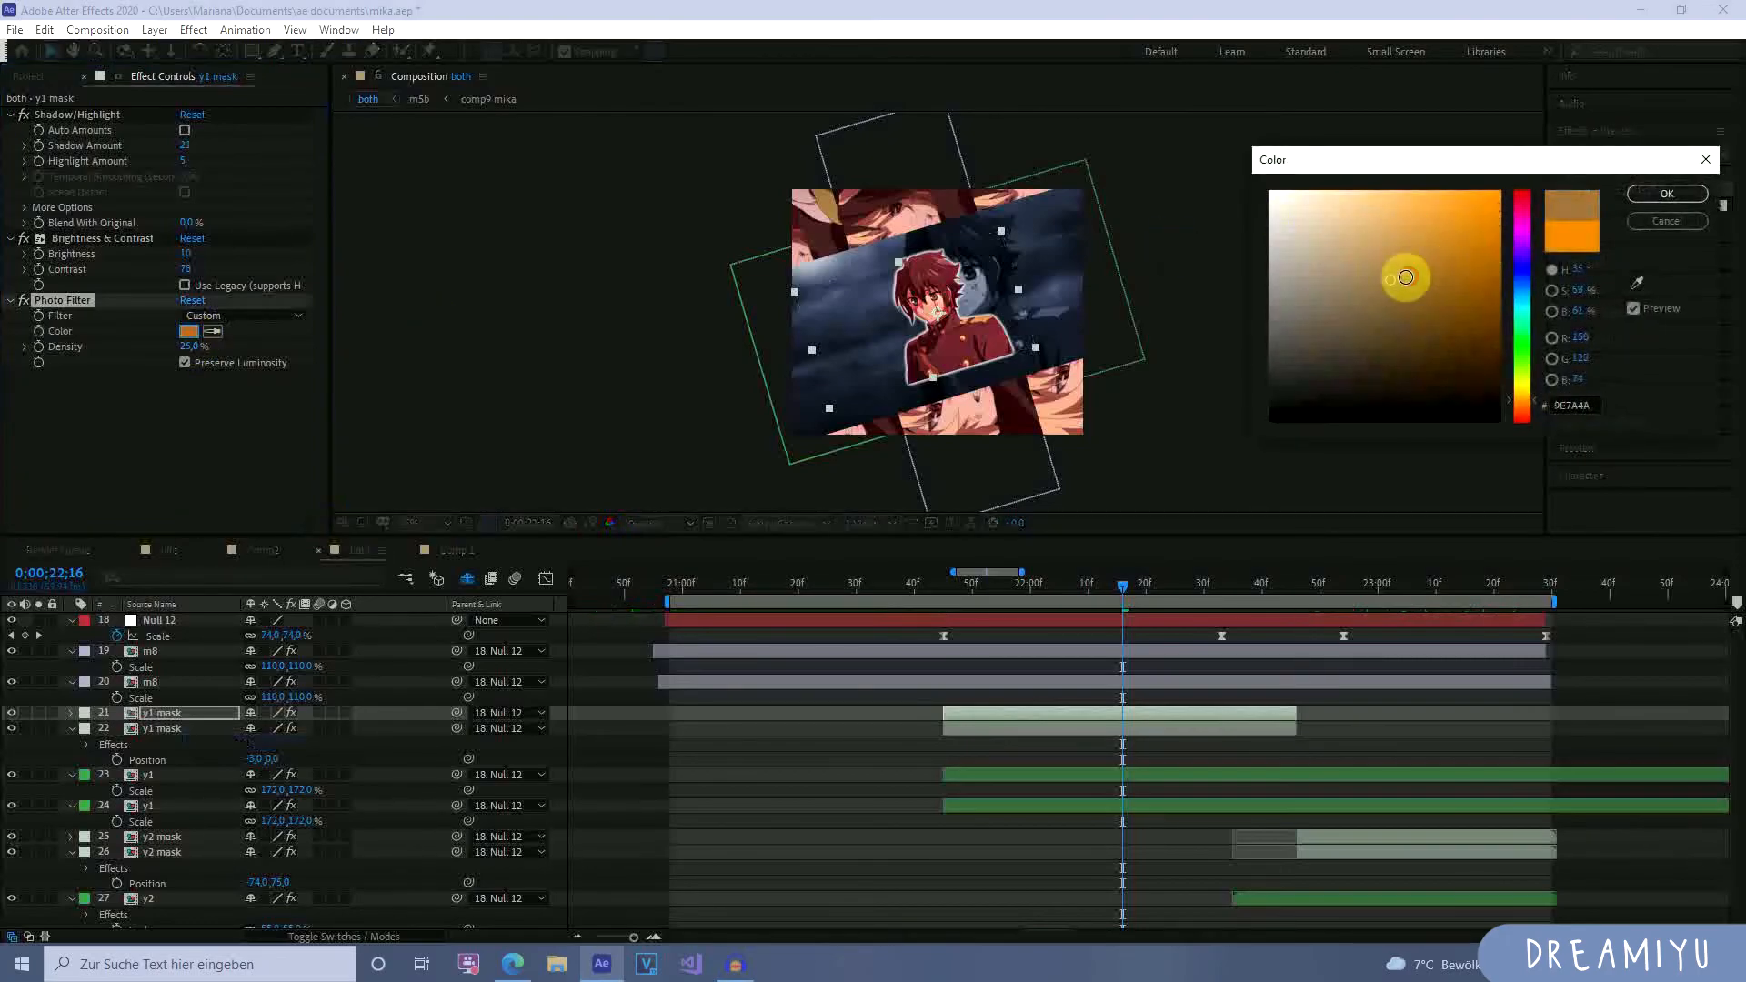
drag(1537, 336, 1527, 289)
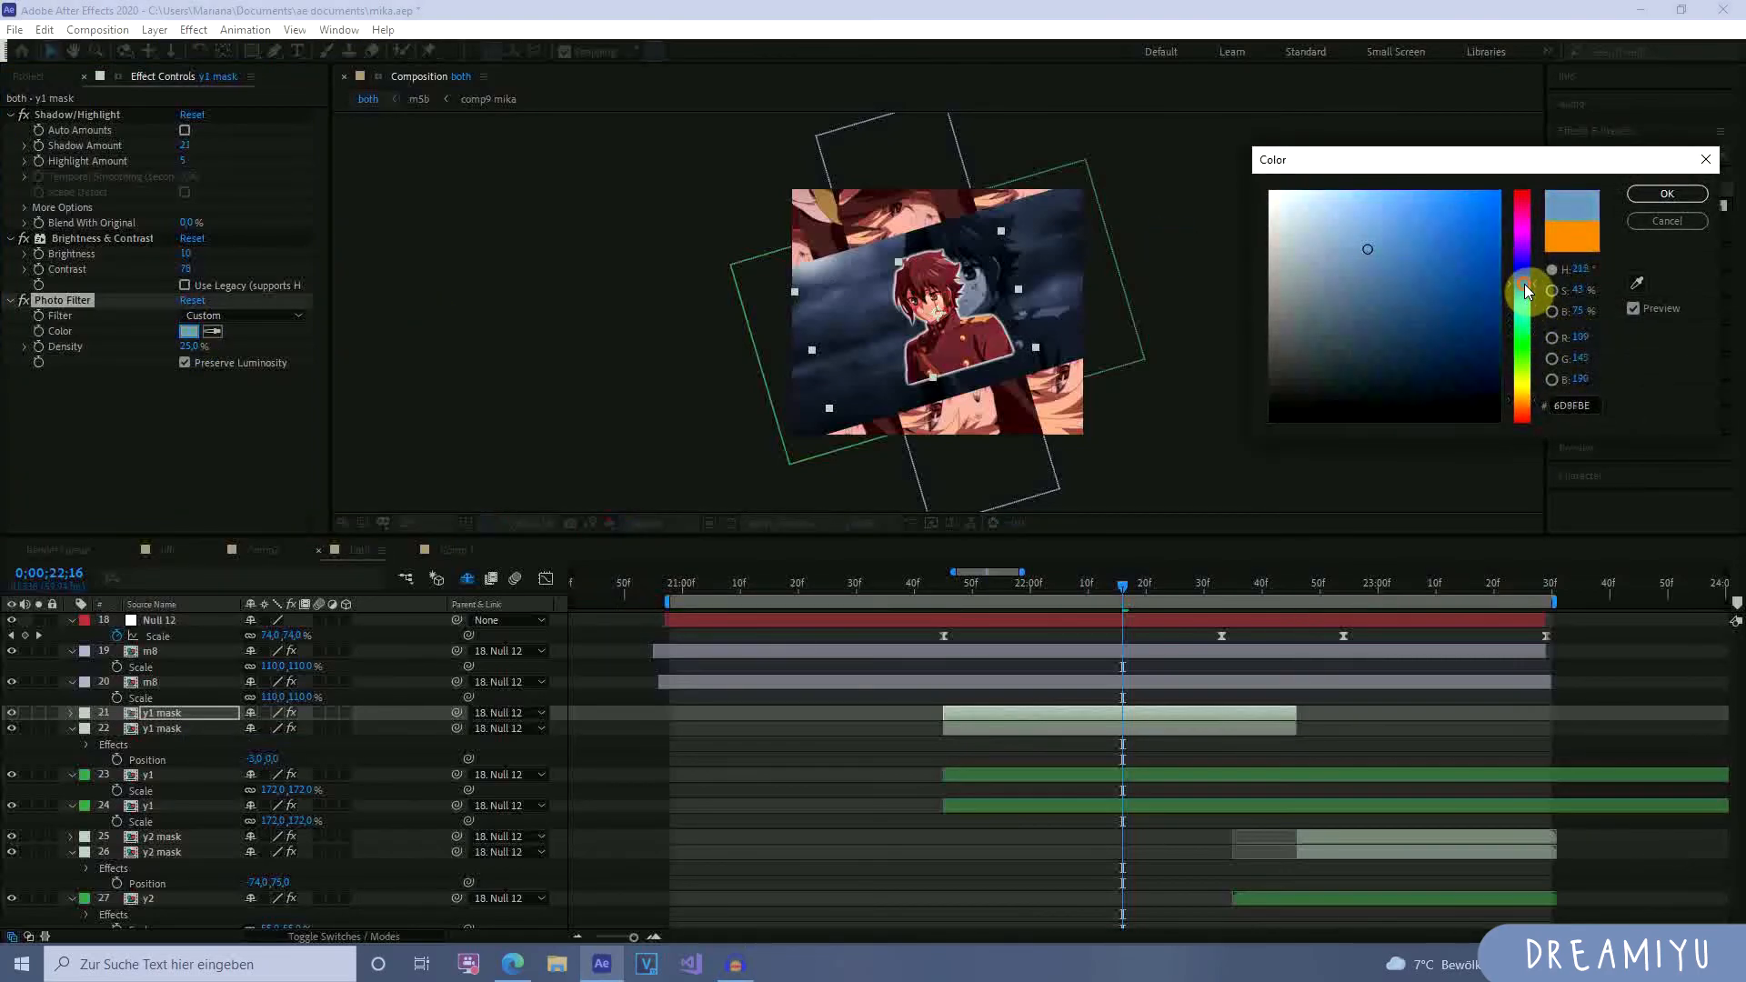
drag(1399, 243, 1474, 241)
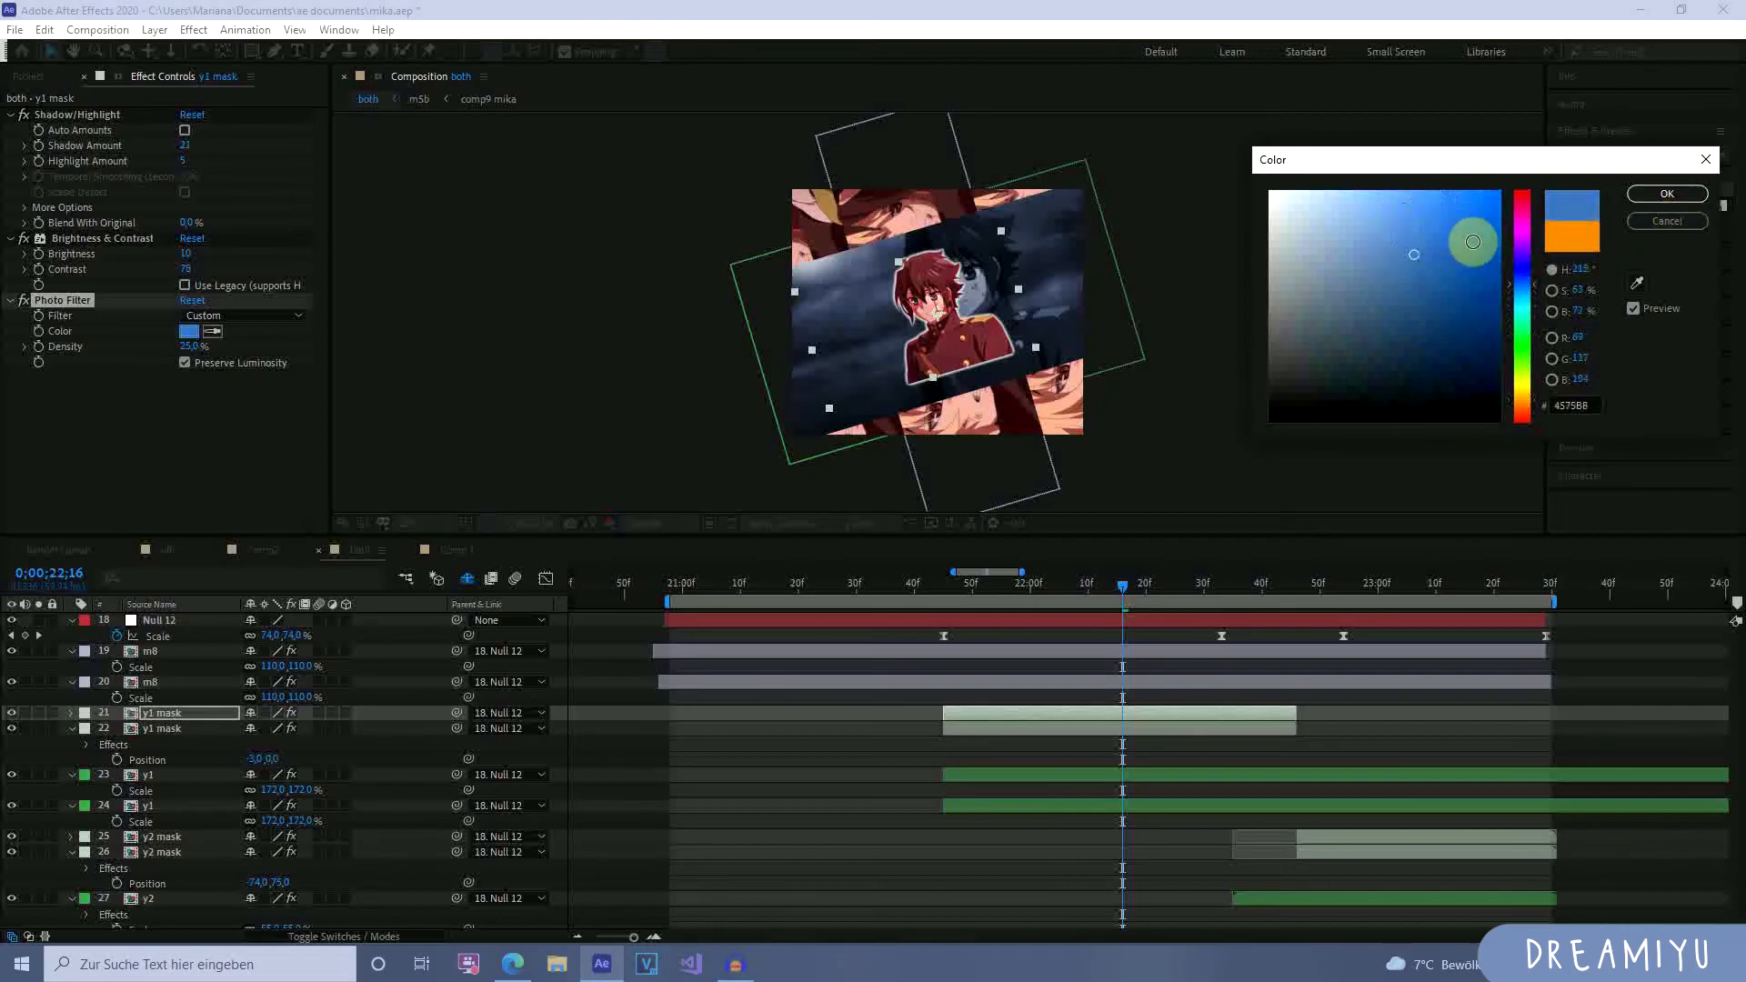
click(1679, 202)
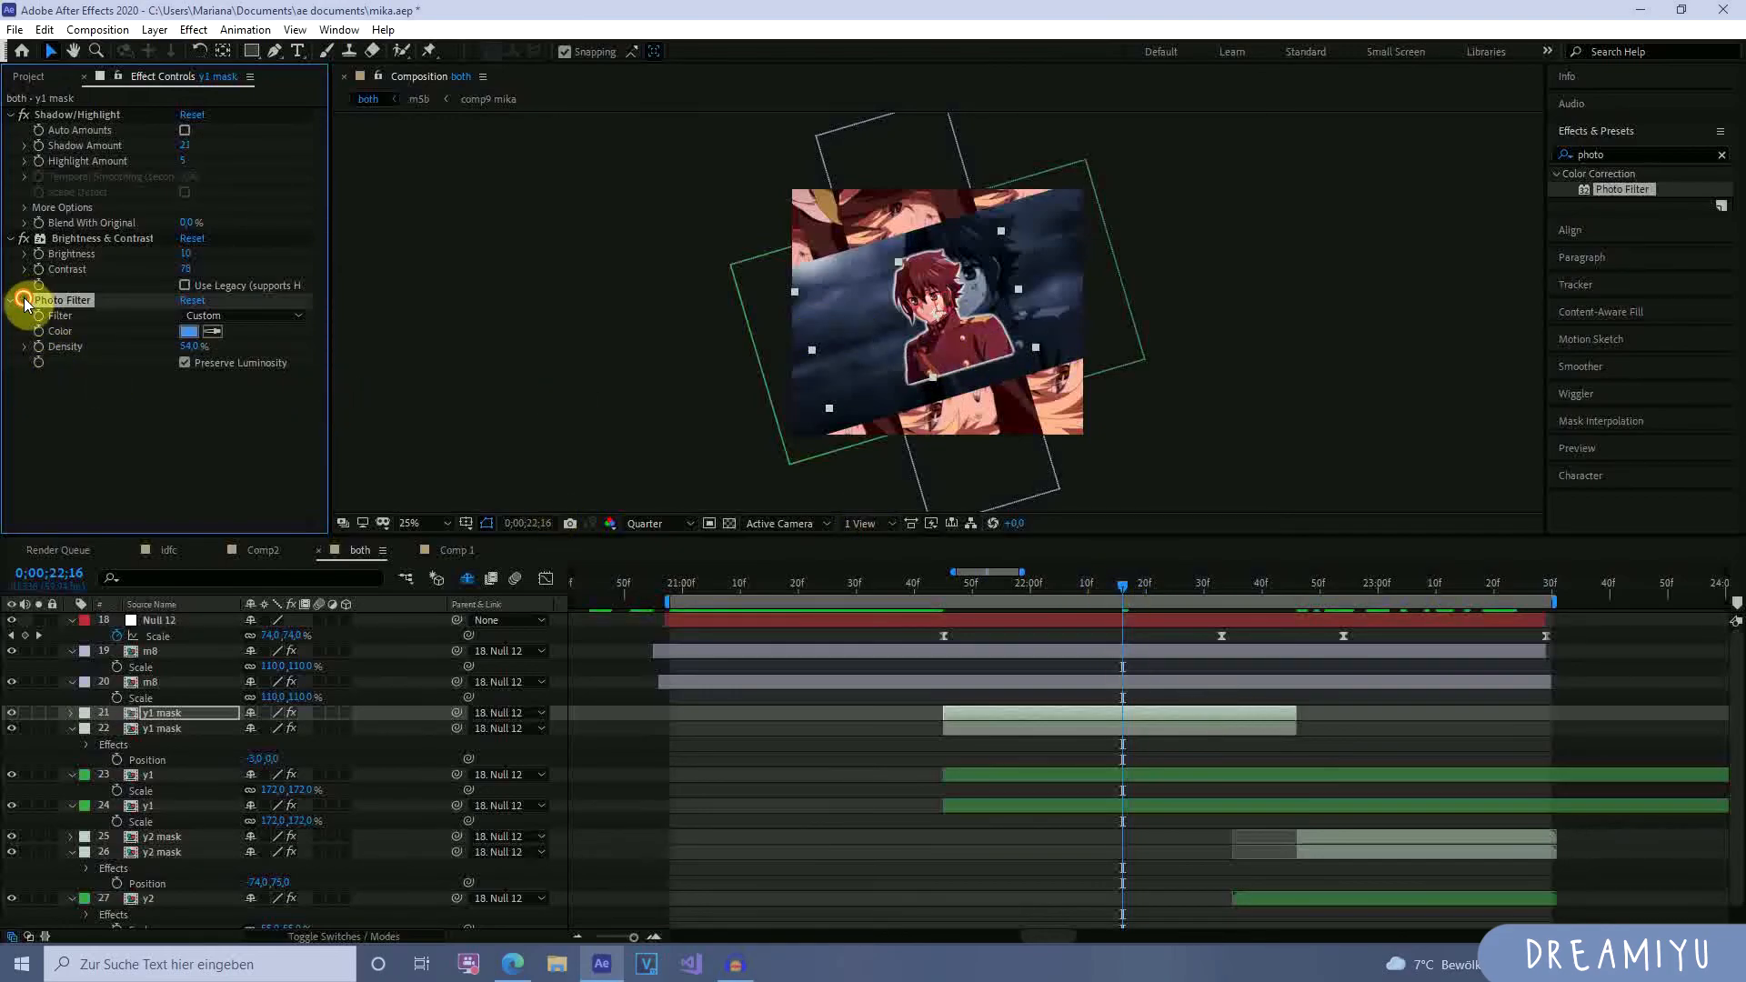
Preview the transition with and without Shadow/Highlight on the upper y1 mask layer, and delete that effect.
drag(1122, 586, 1123, 629)
key(space)
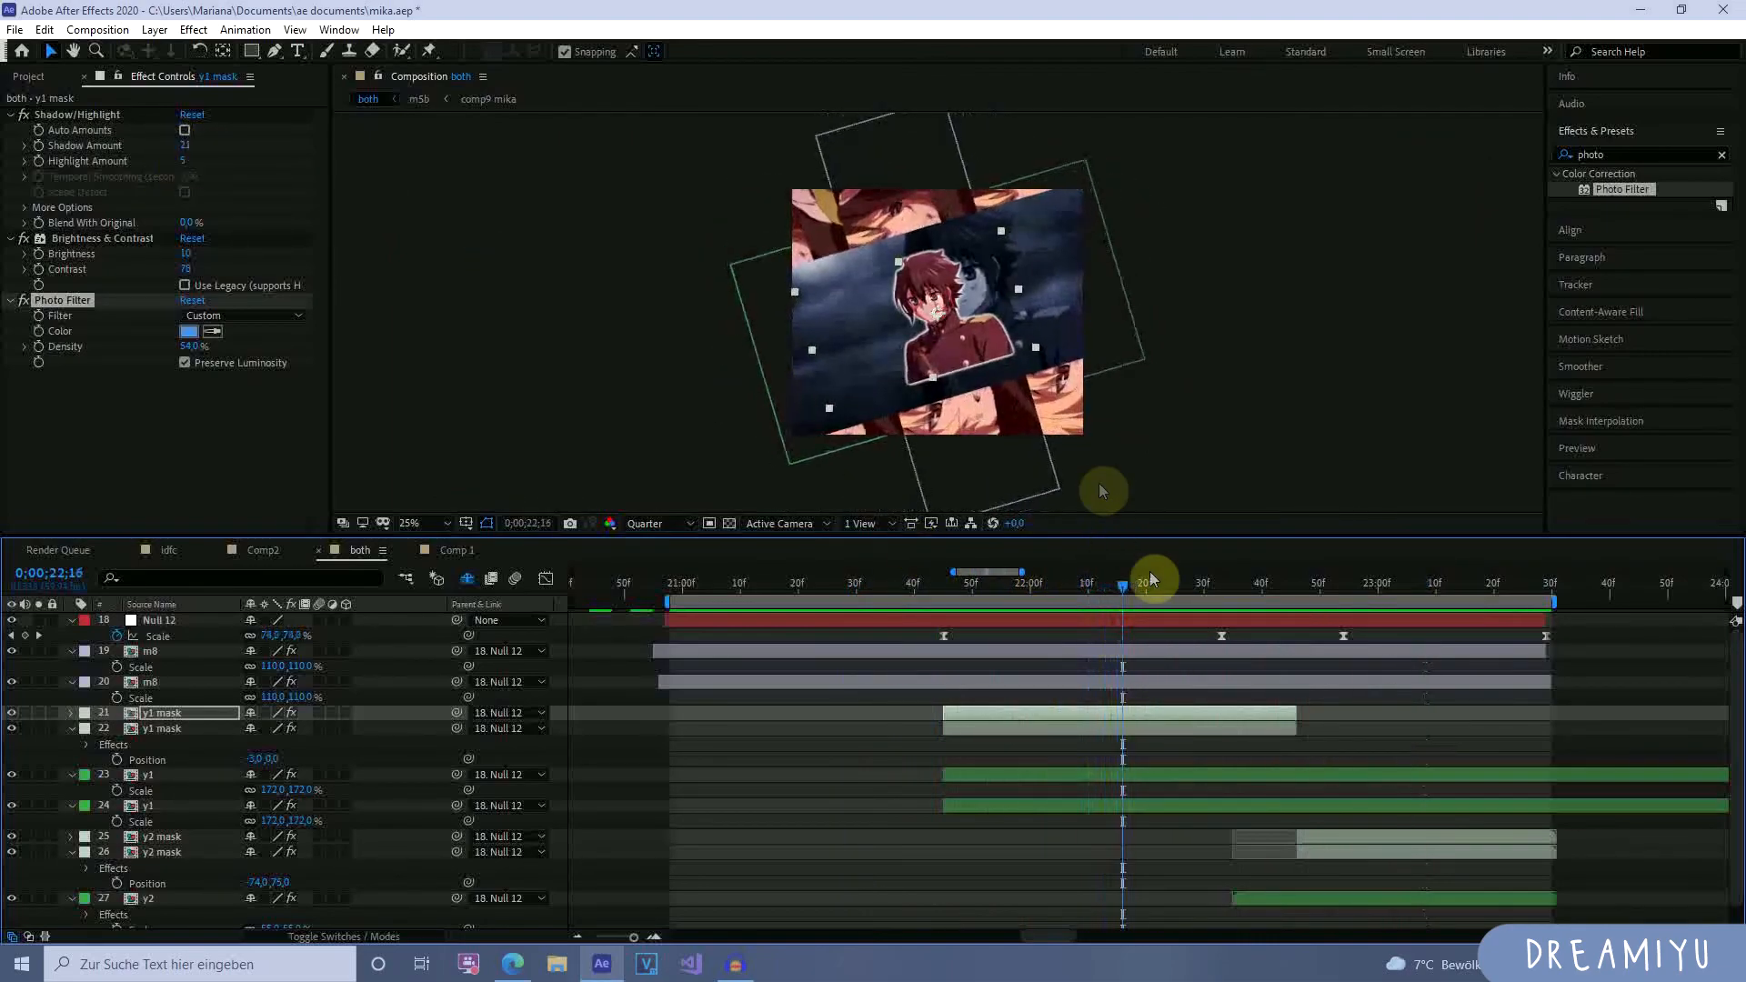
click(898, 581)
key(space)
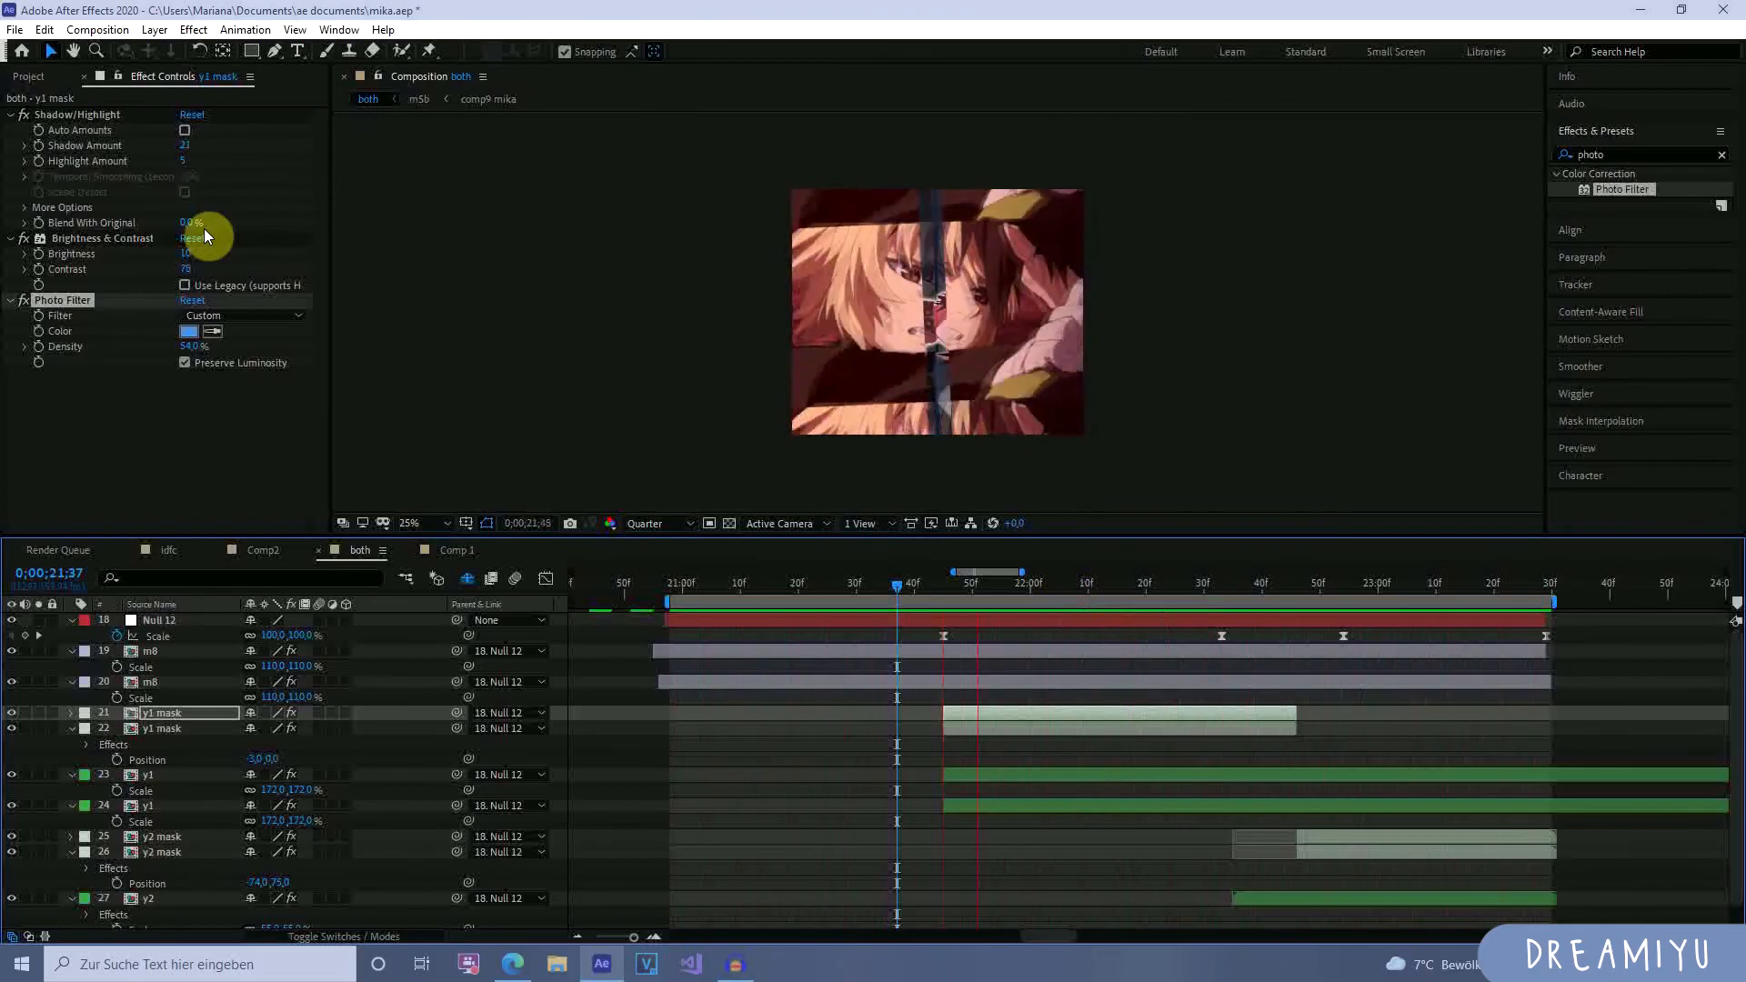
key(space)
click(26, 115)
key(space)
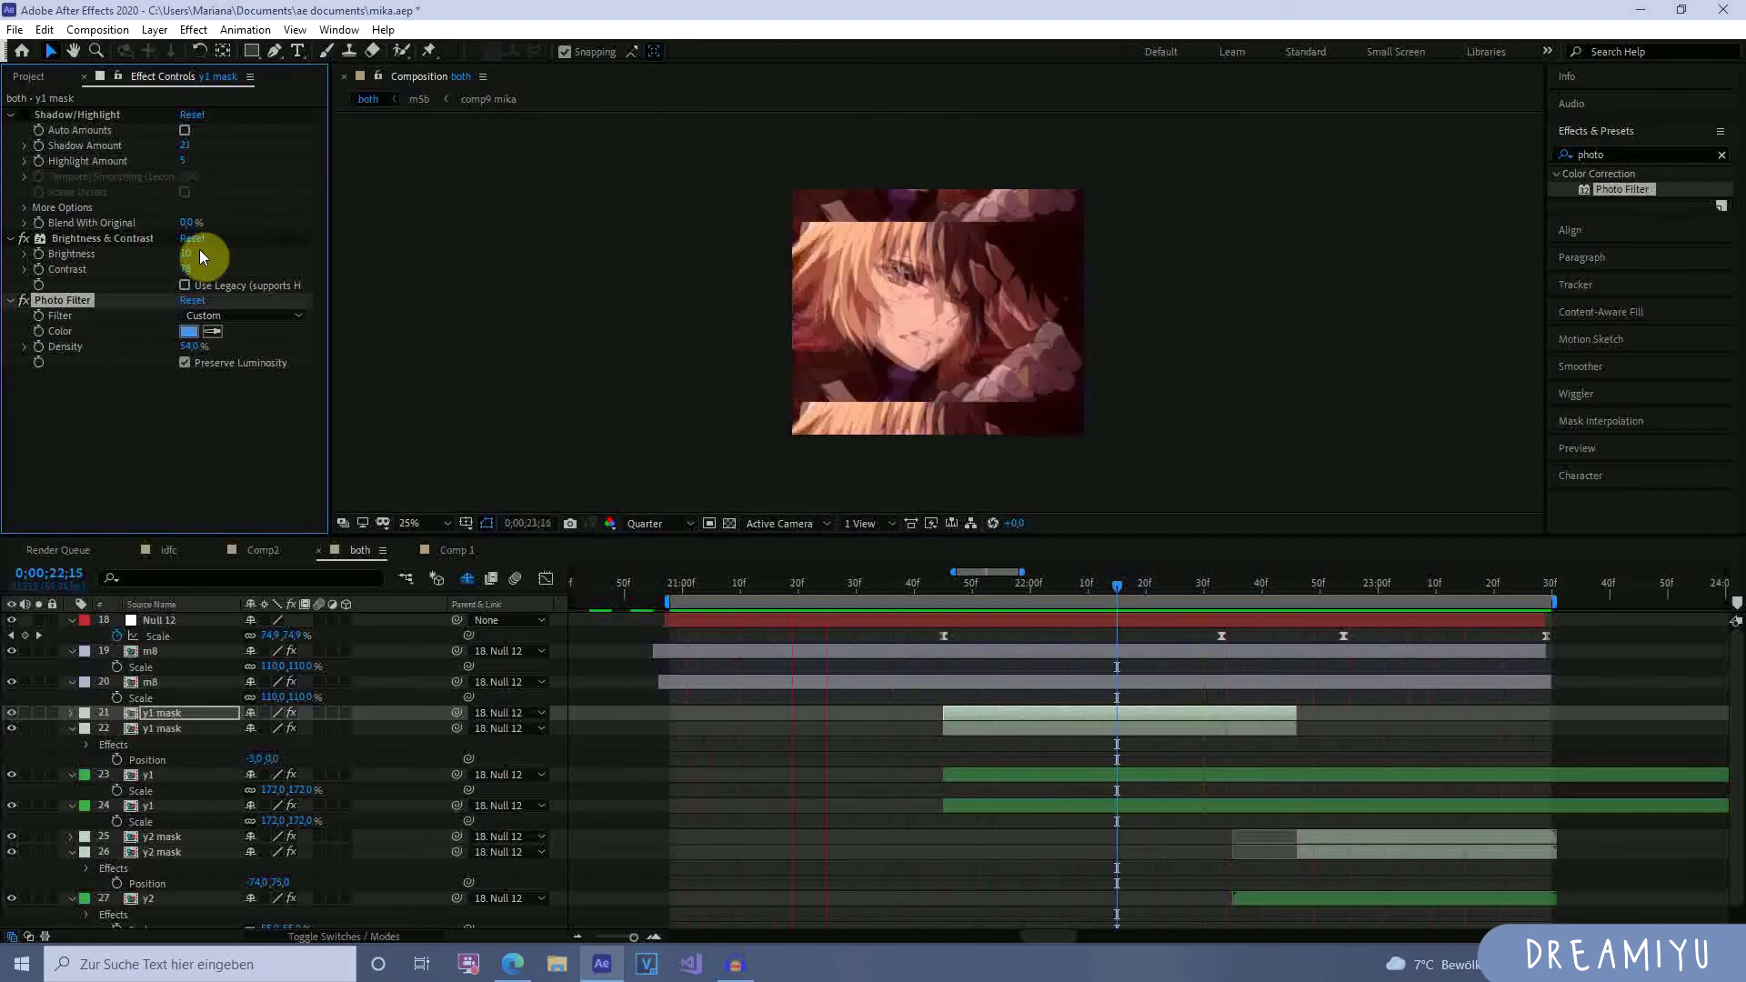
key(space)
click(105, 117)
key(Delete)
Raise the upper y1 mask's Brightness, set its Contrast to 49 and reduce its Photo Filter Density to 18%, previewing the colours.
drag(186, 131, 232, 135)
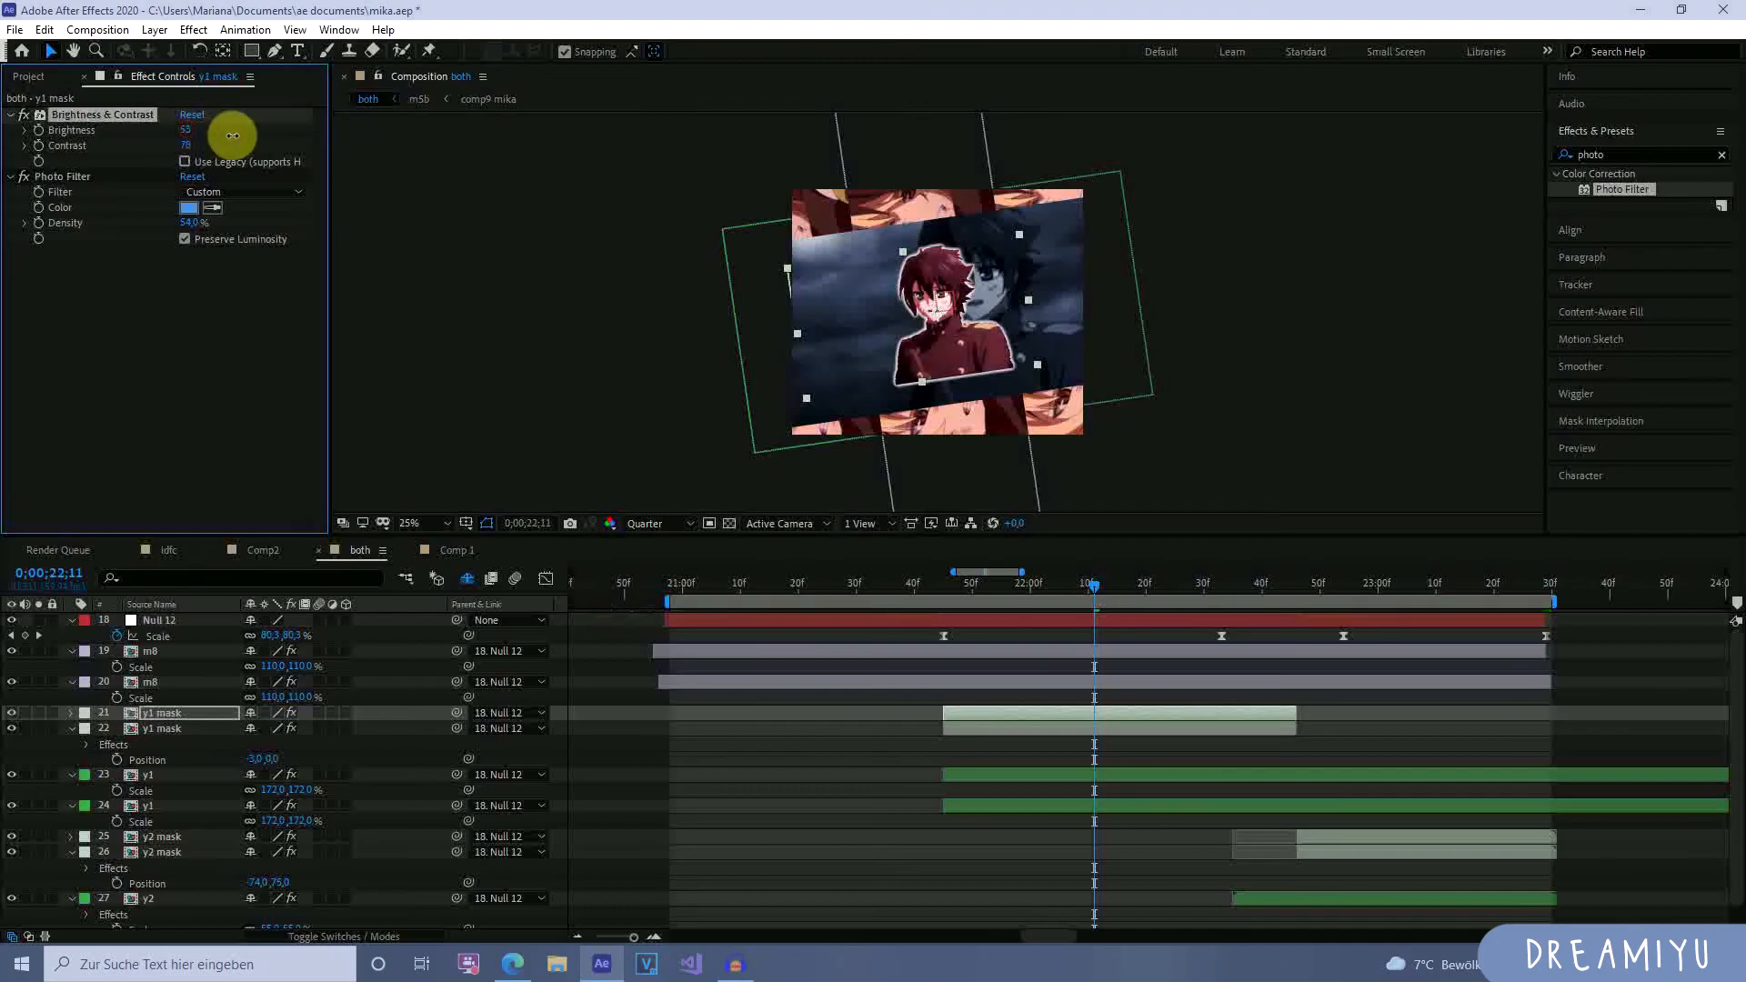
click(1134, 815)
key(space)
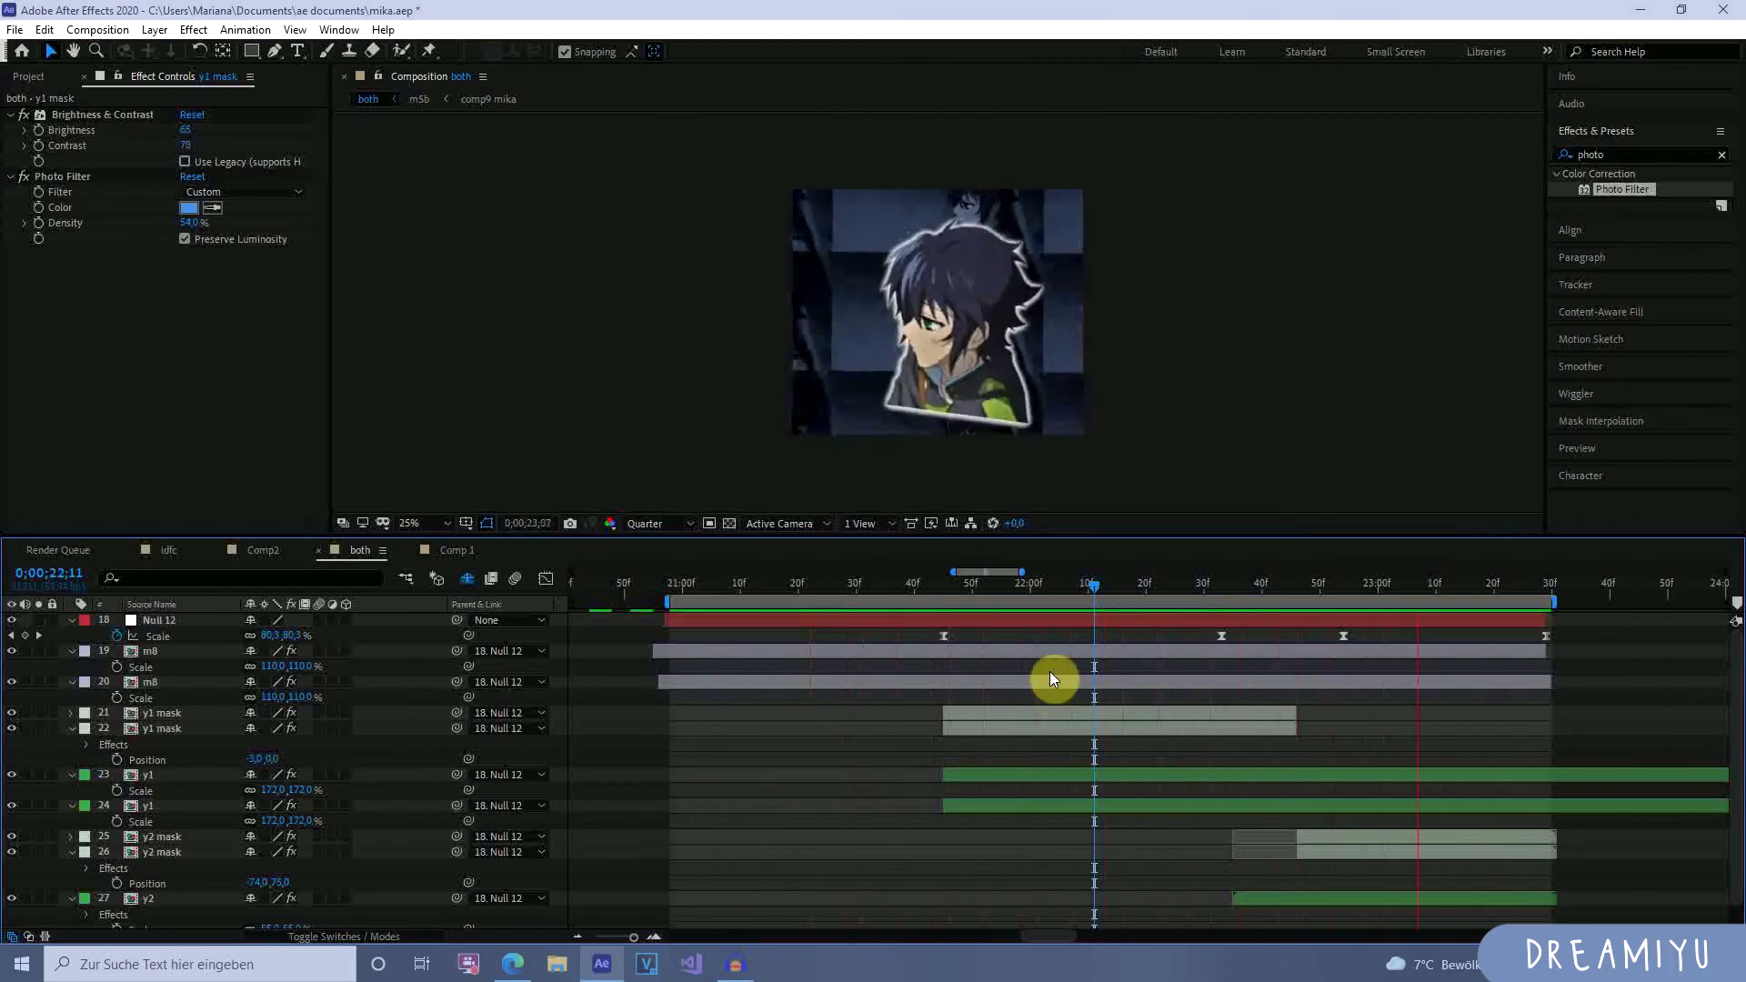
click(1044, 727)
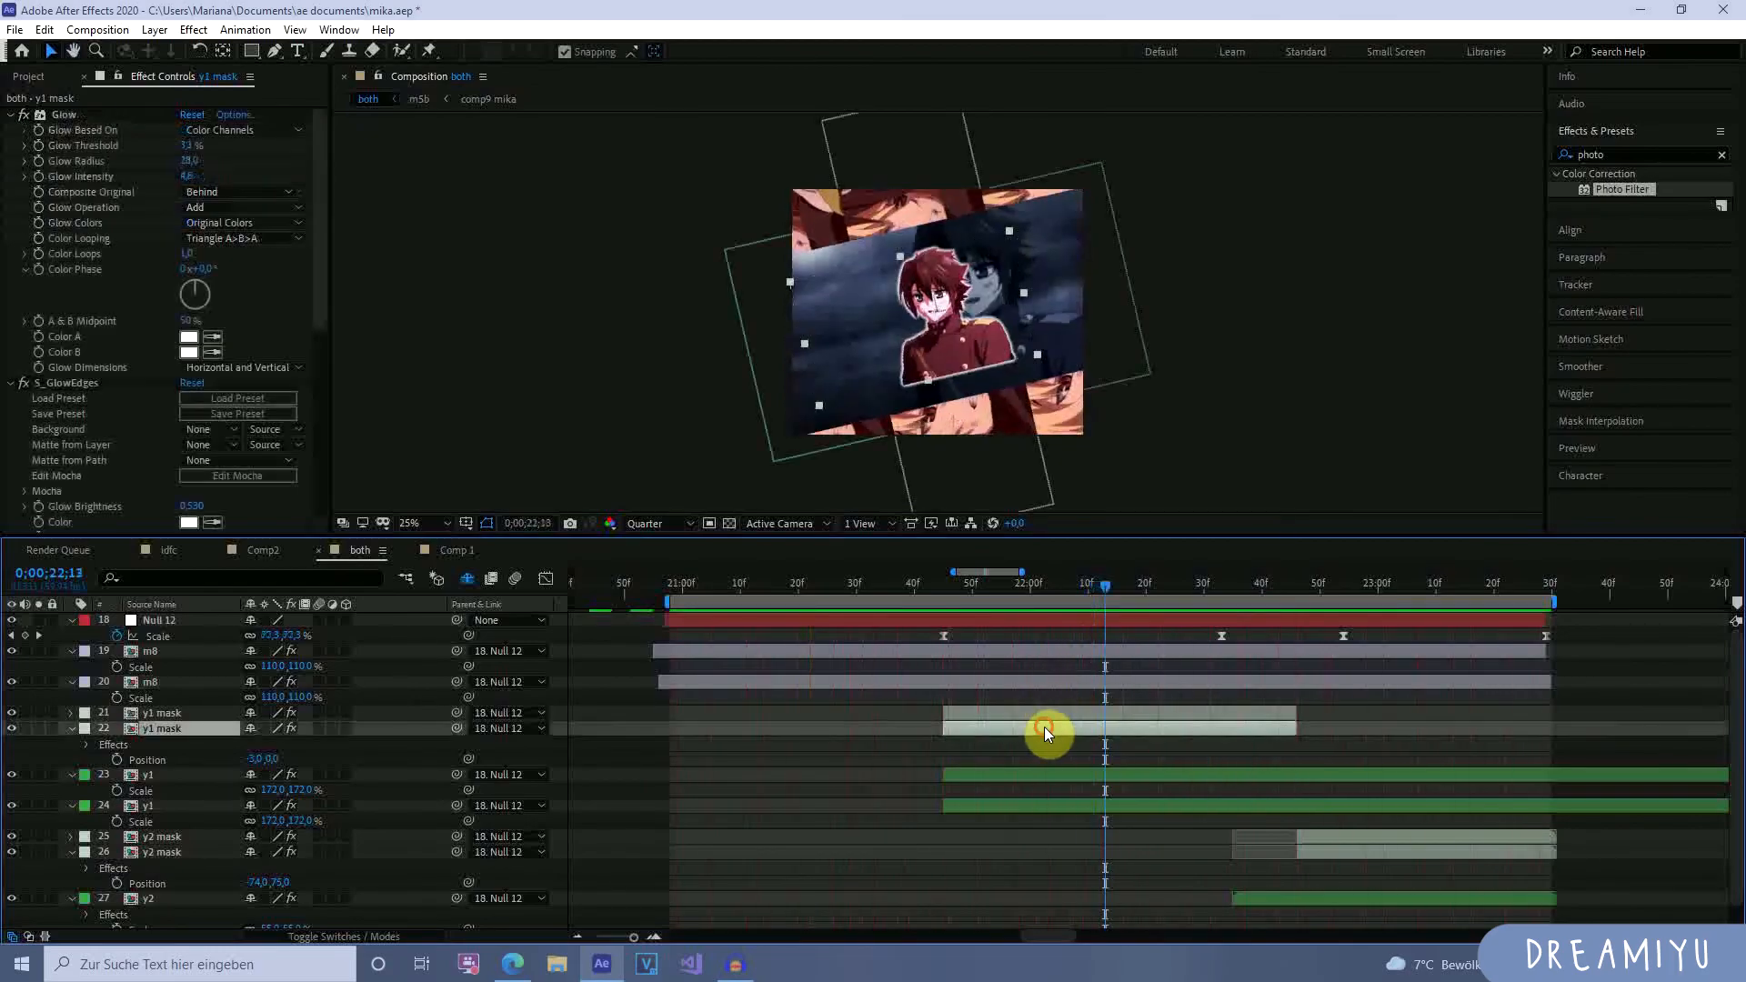
click(1046, 715)
click(176, 210)
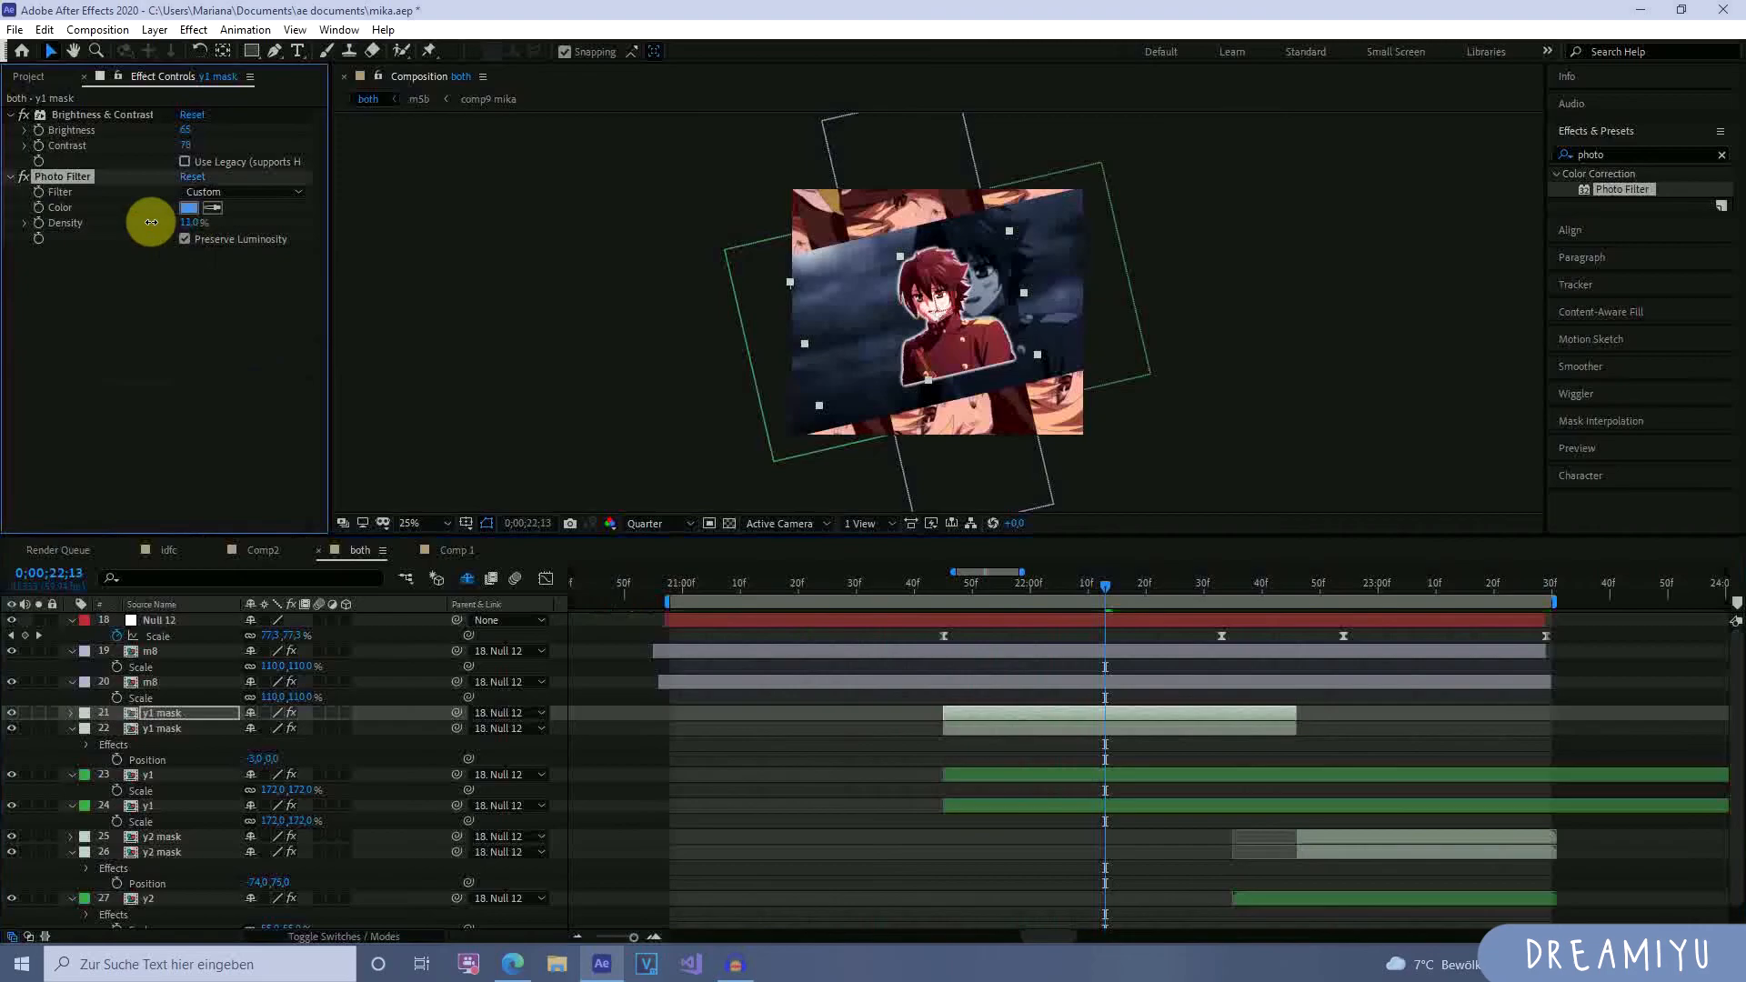
drag(188, 145, 173, 131)
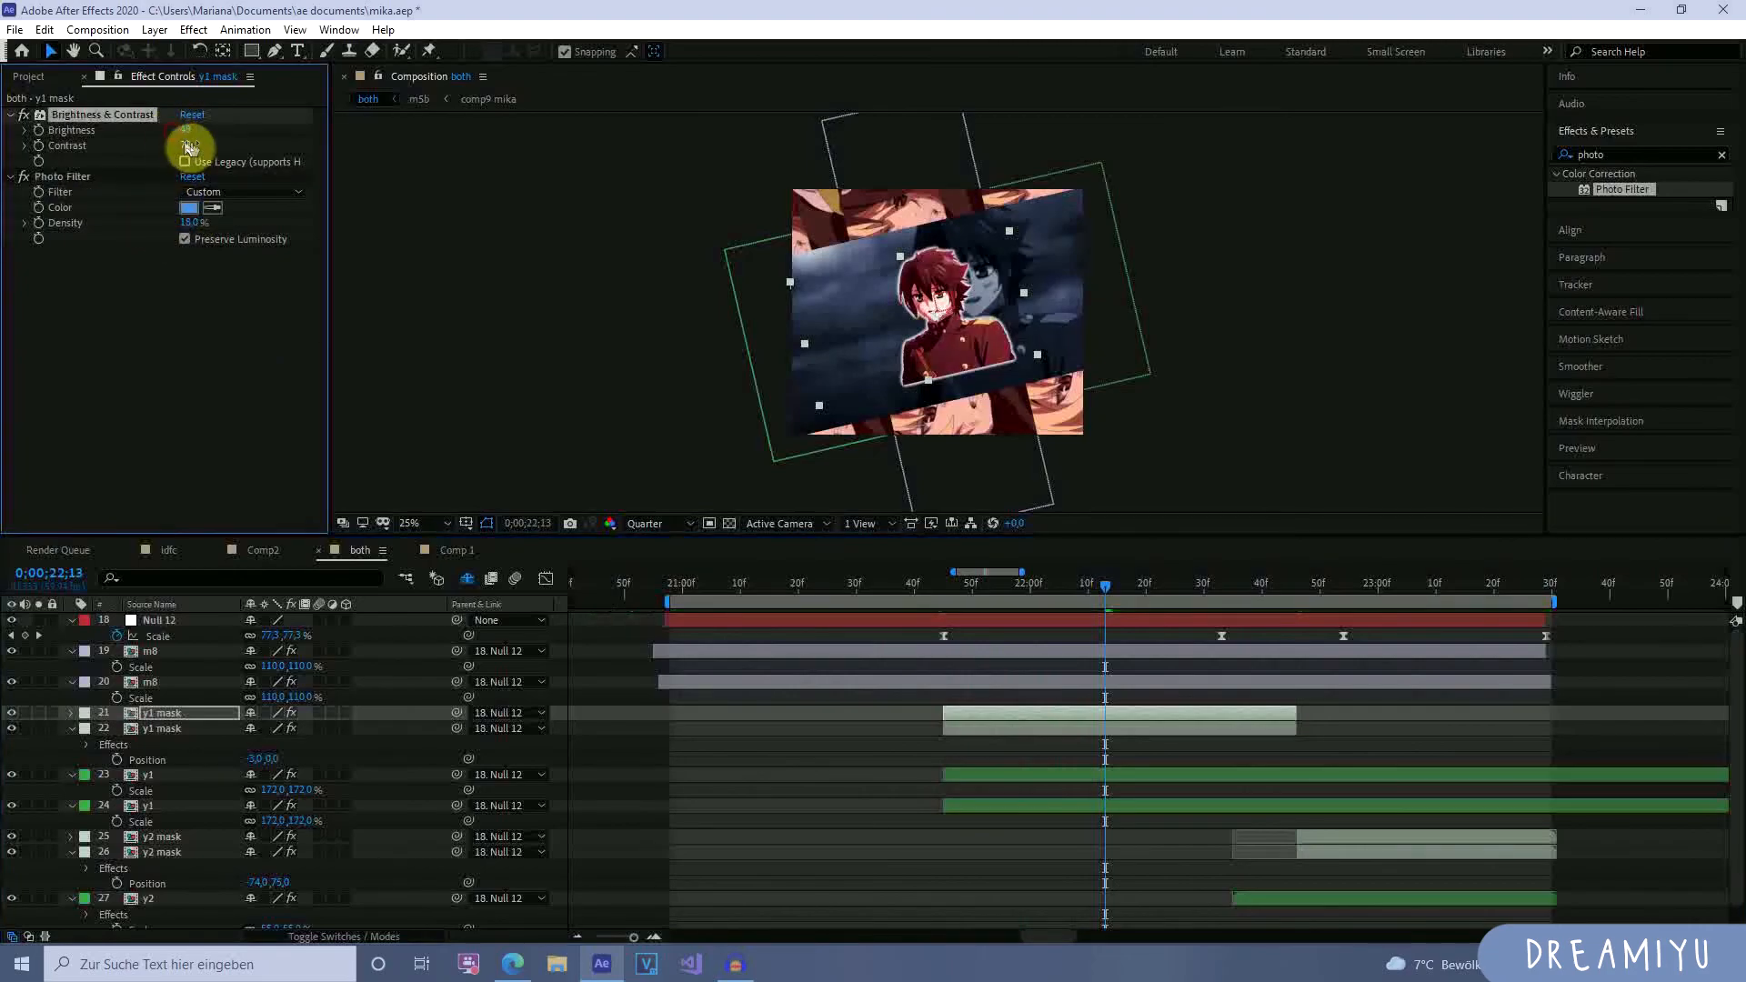
Copy Brightness & Contrast and Photo Filter from the upper y1 mask layer onto both m8 layers.
drag(1089, 589, 853, 602)
click(845, 681)
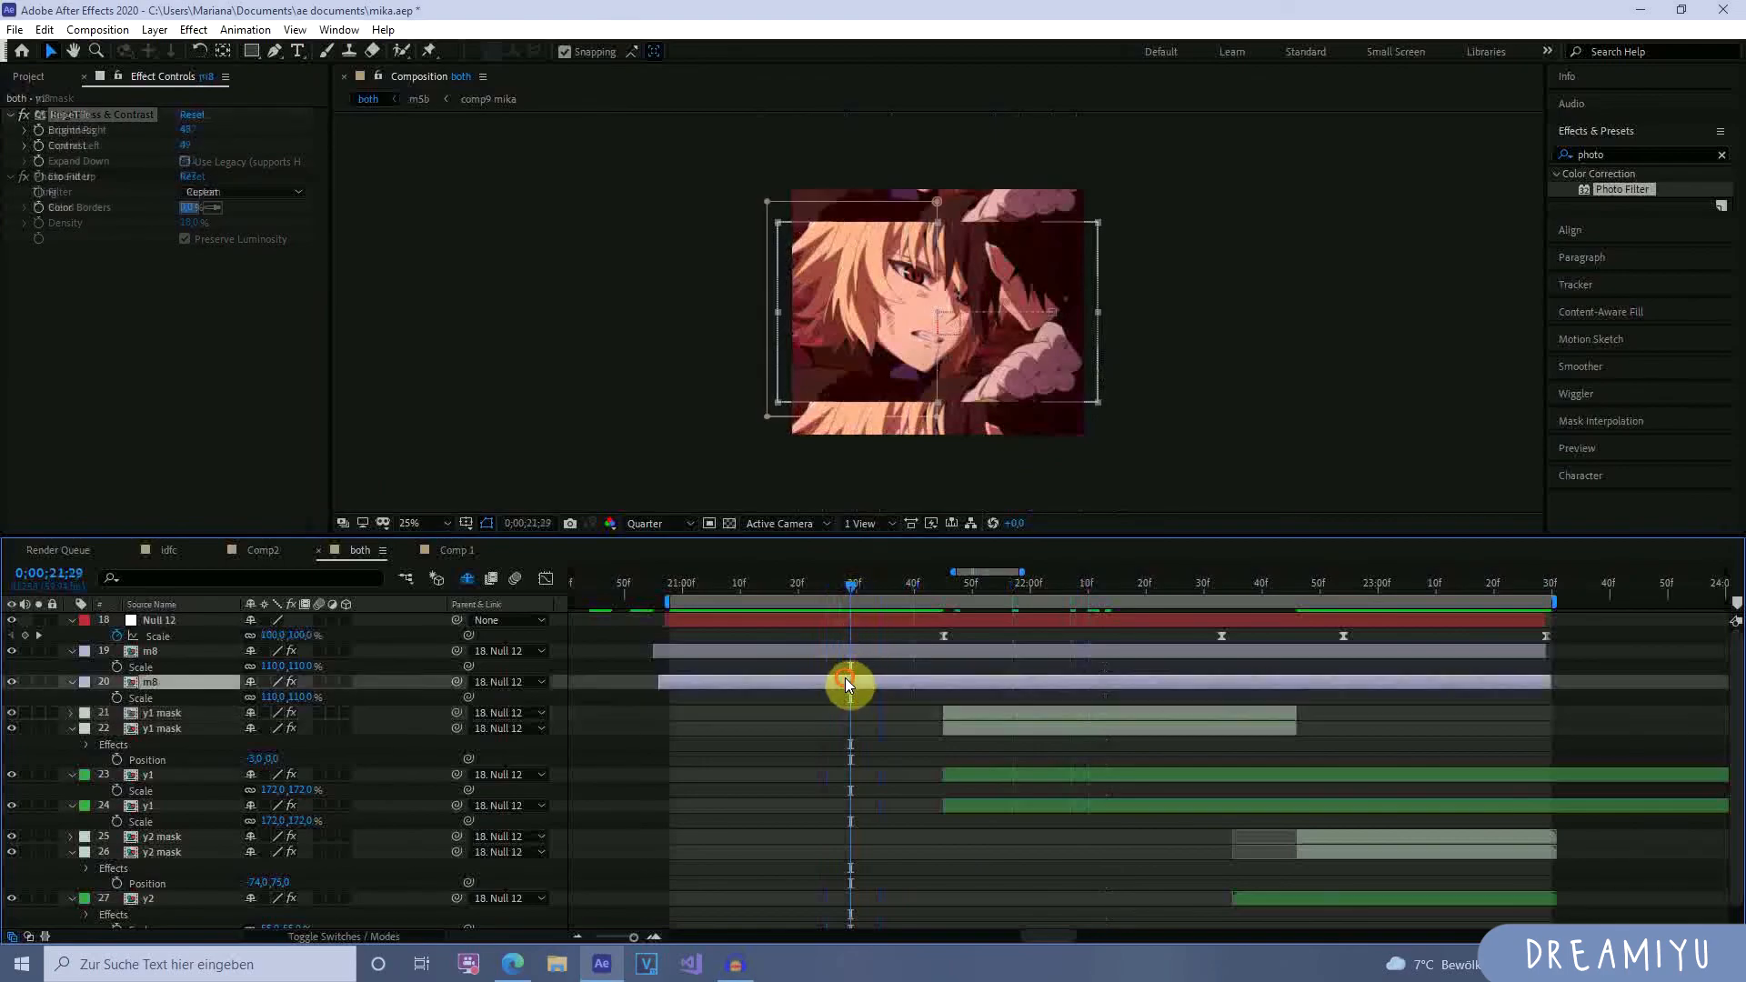
drag(1010, 590, 1066, 602)
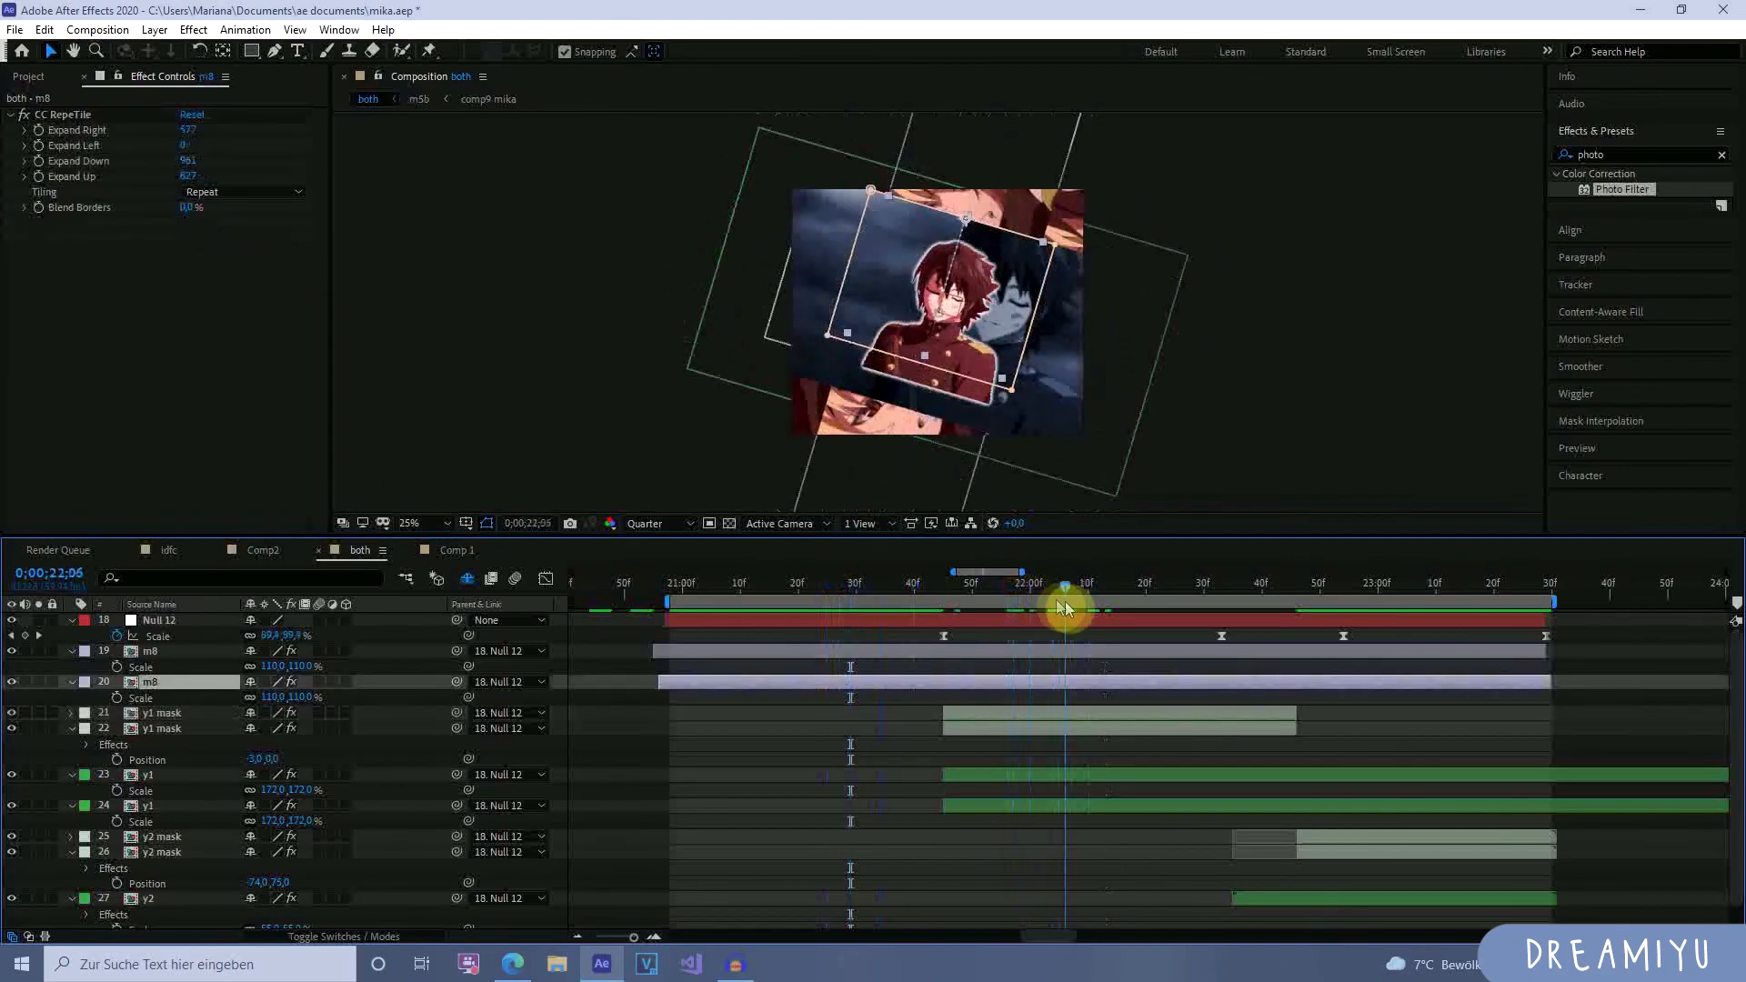
click(1105, 716)
click(105, 118)
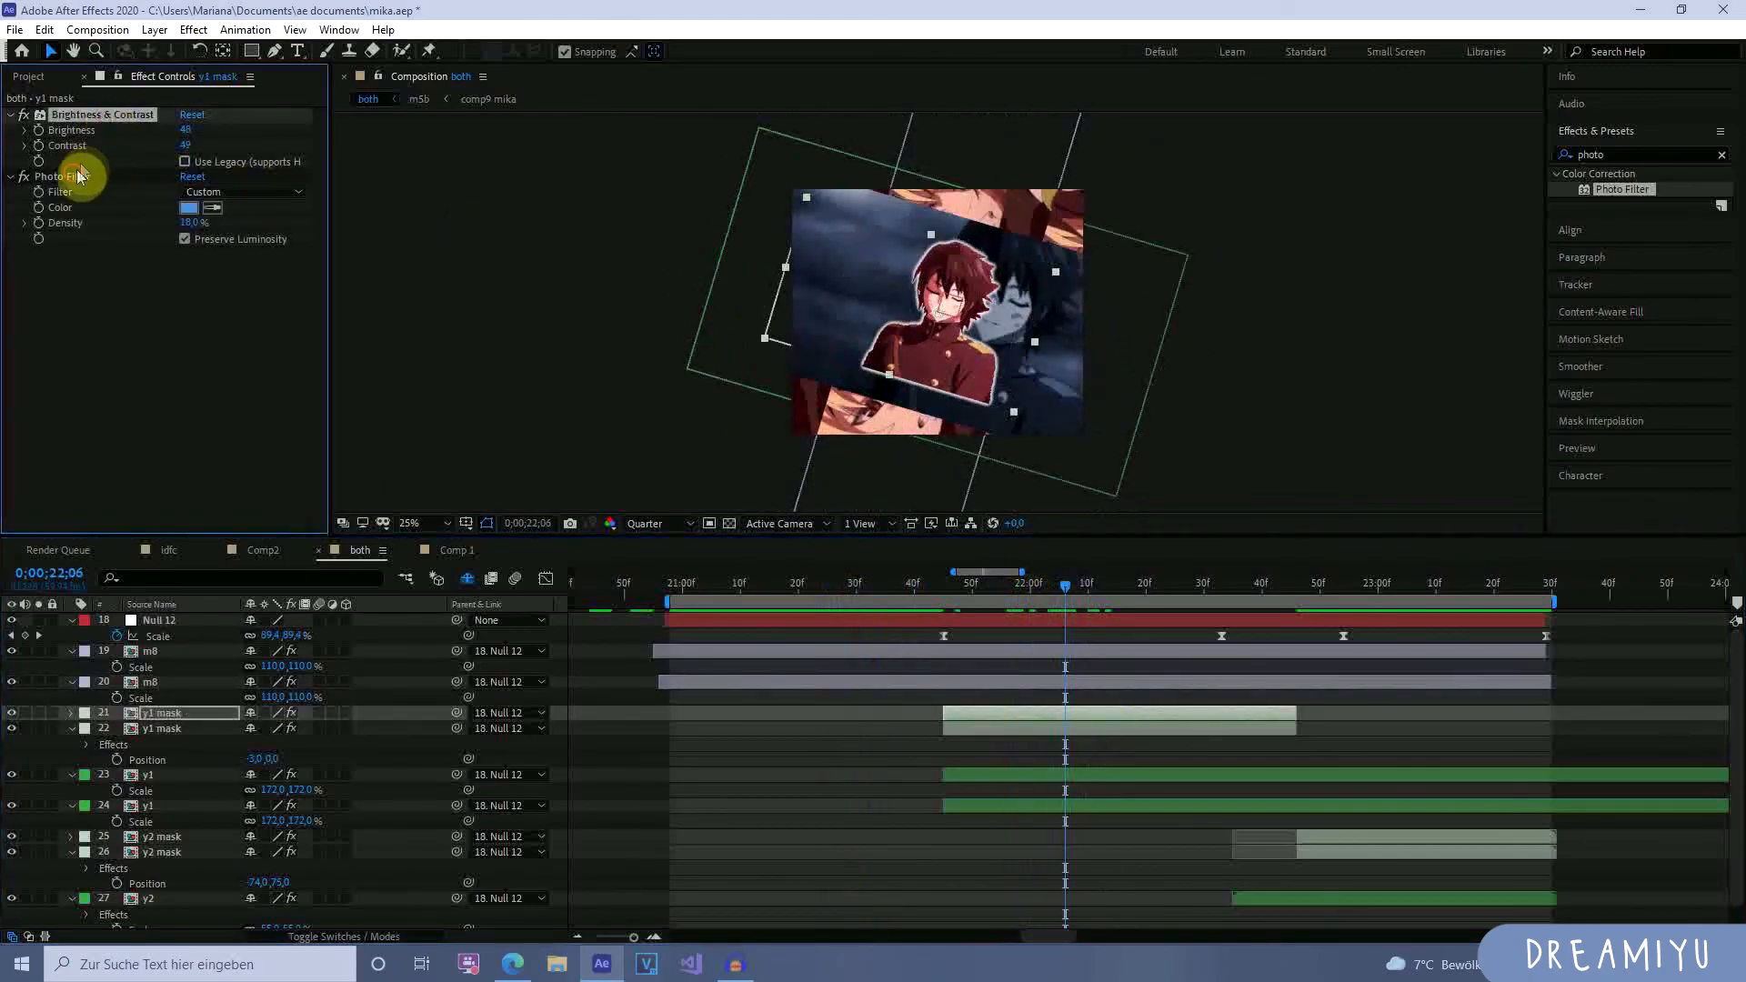
ctrl+click(89, 180)
click(786, 584)
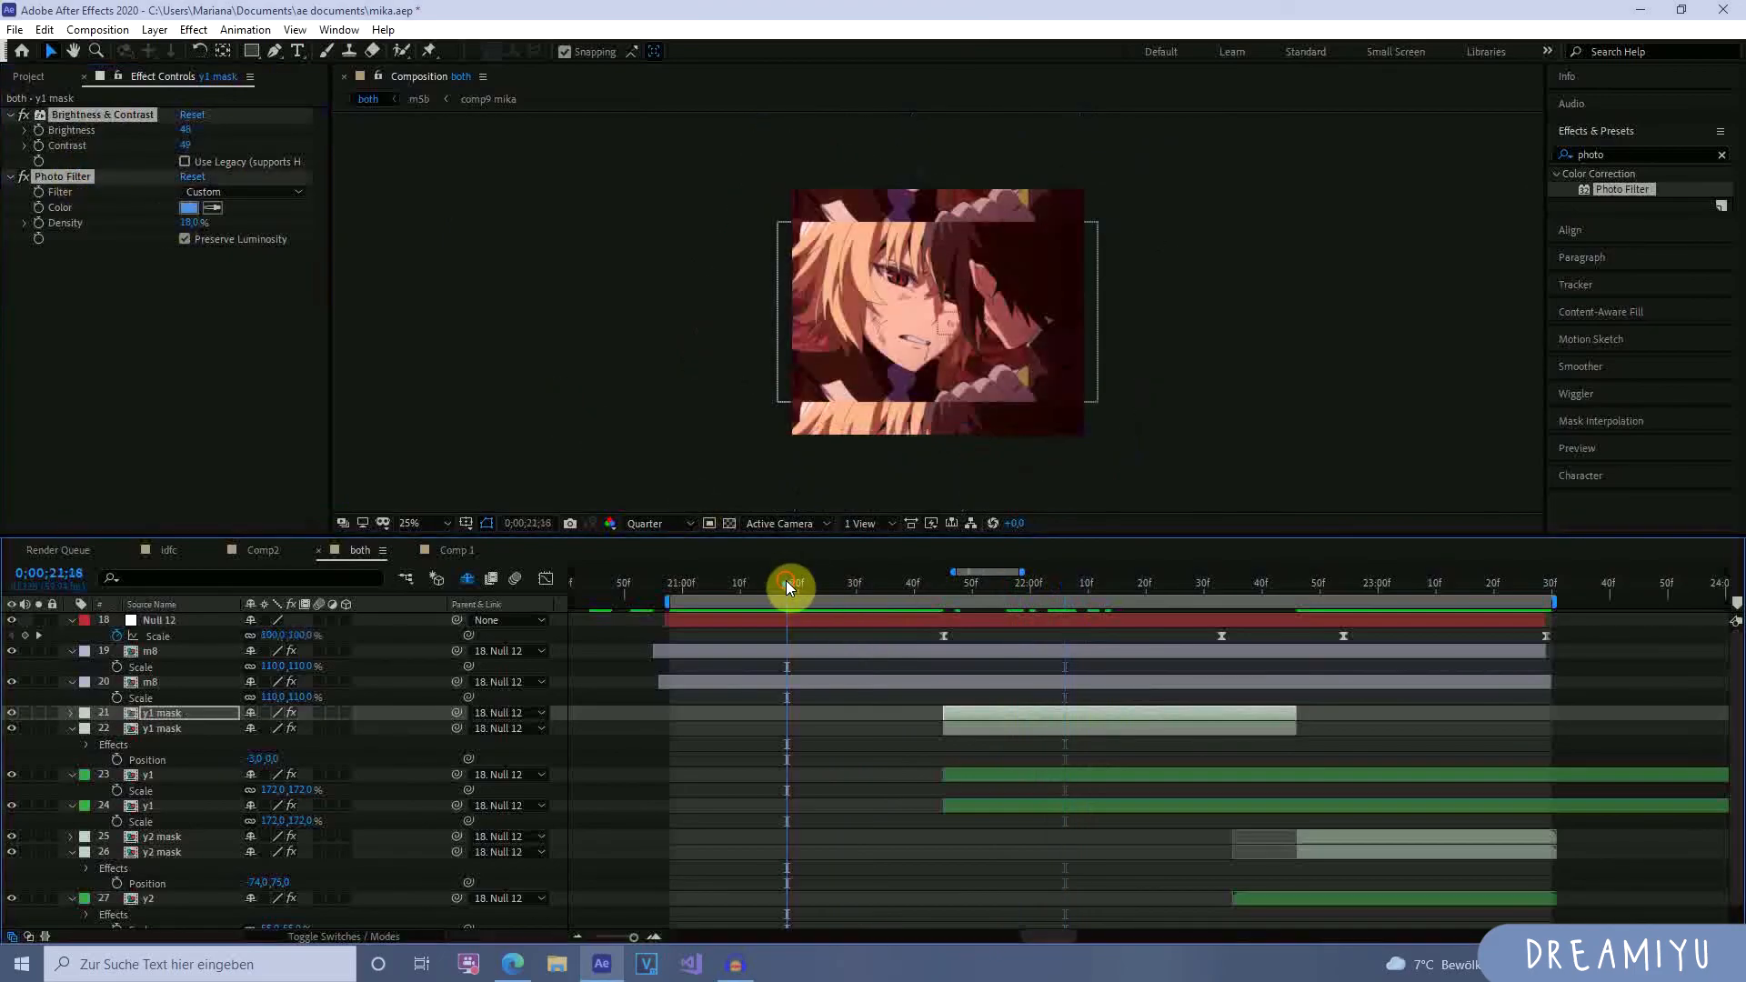
click(804, 655)
ctrl+click(810, 684)
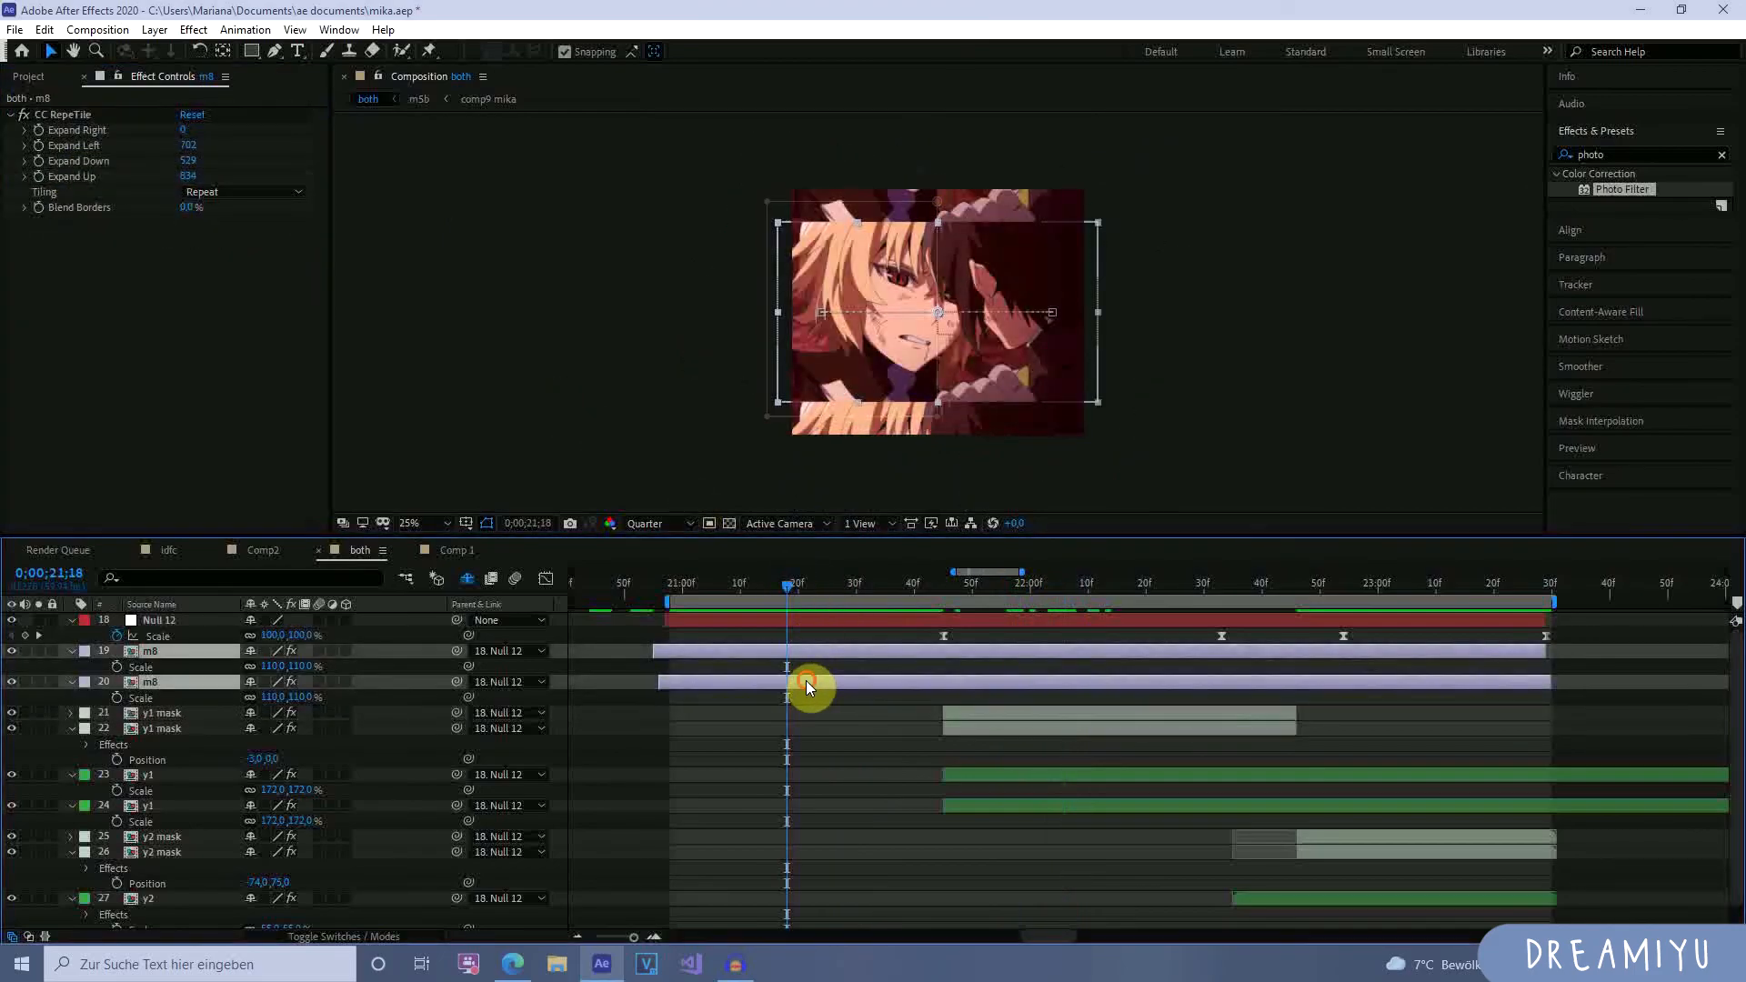
key(ctrl+v)
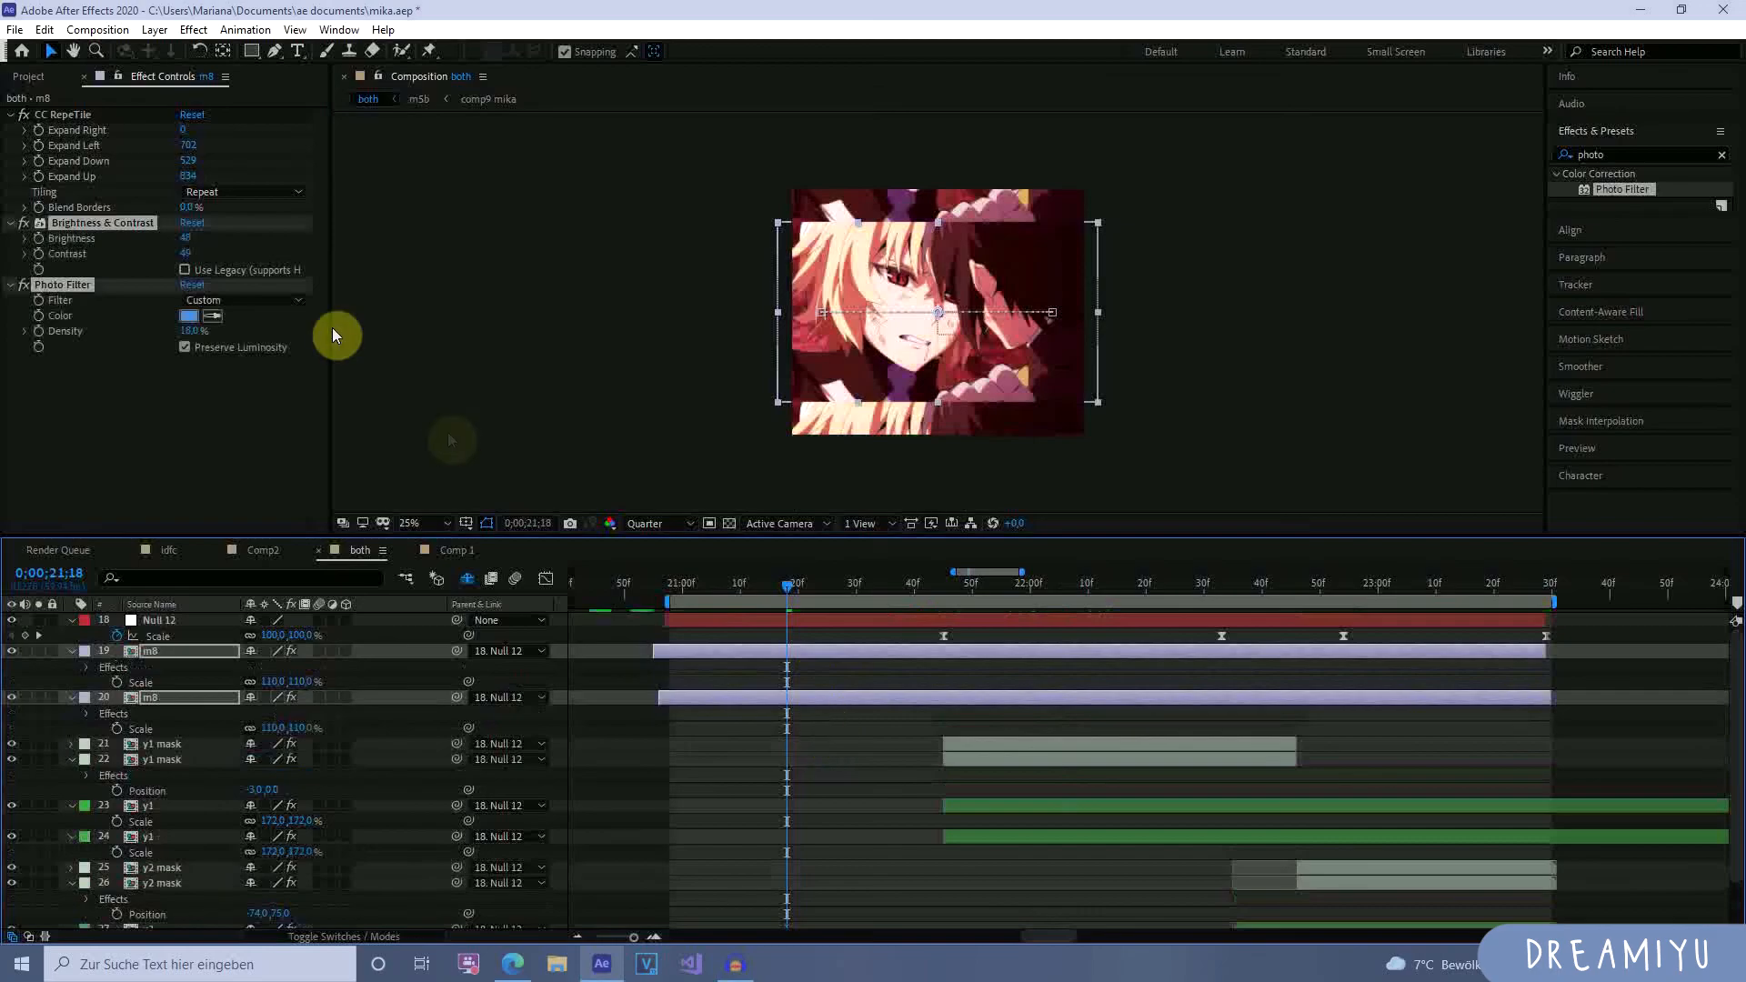
Set the Brightness of both m8 layers to 18 and preview the whole transition.
click(162, 385)
drag(200, 240, 151, 241)
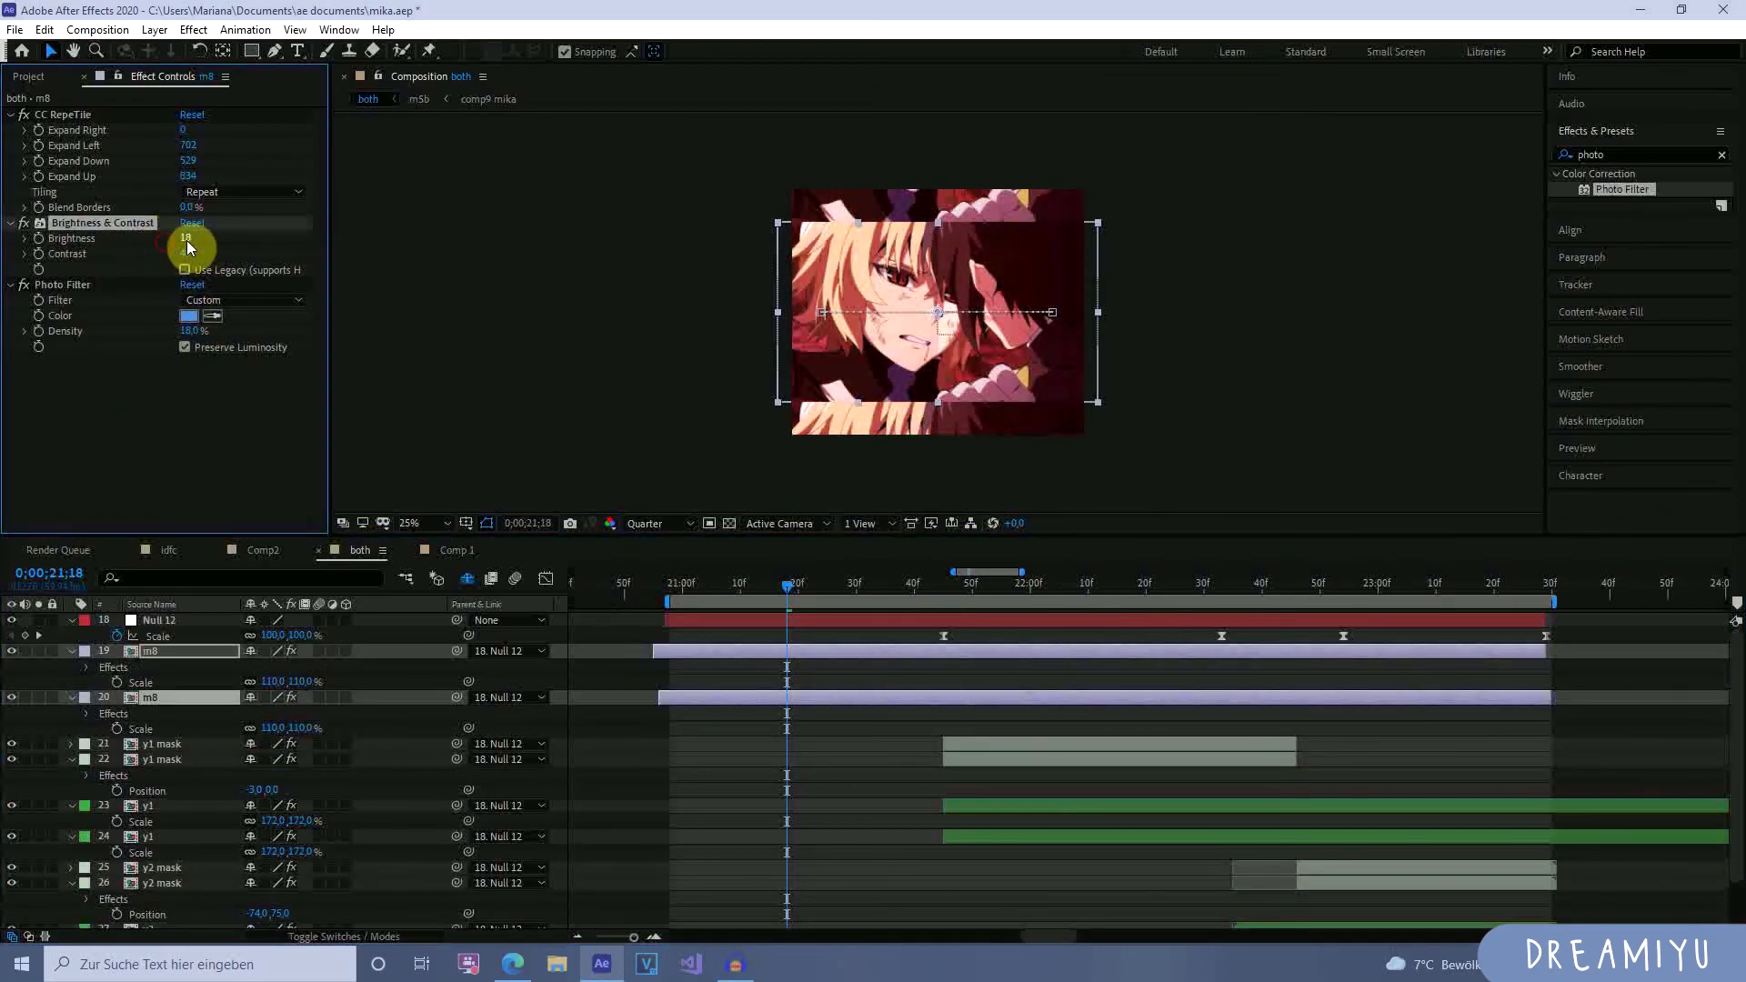
click(804, 684)
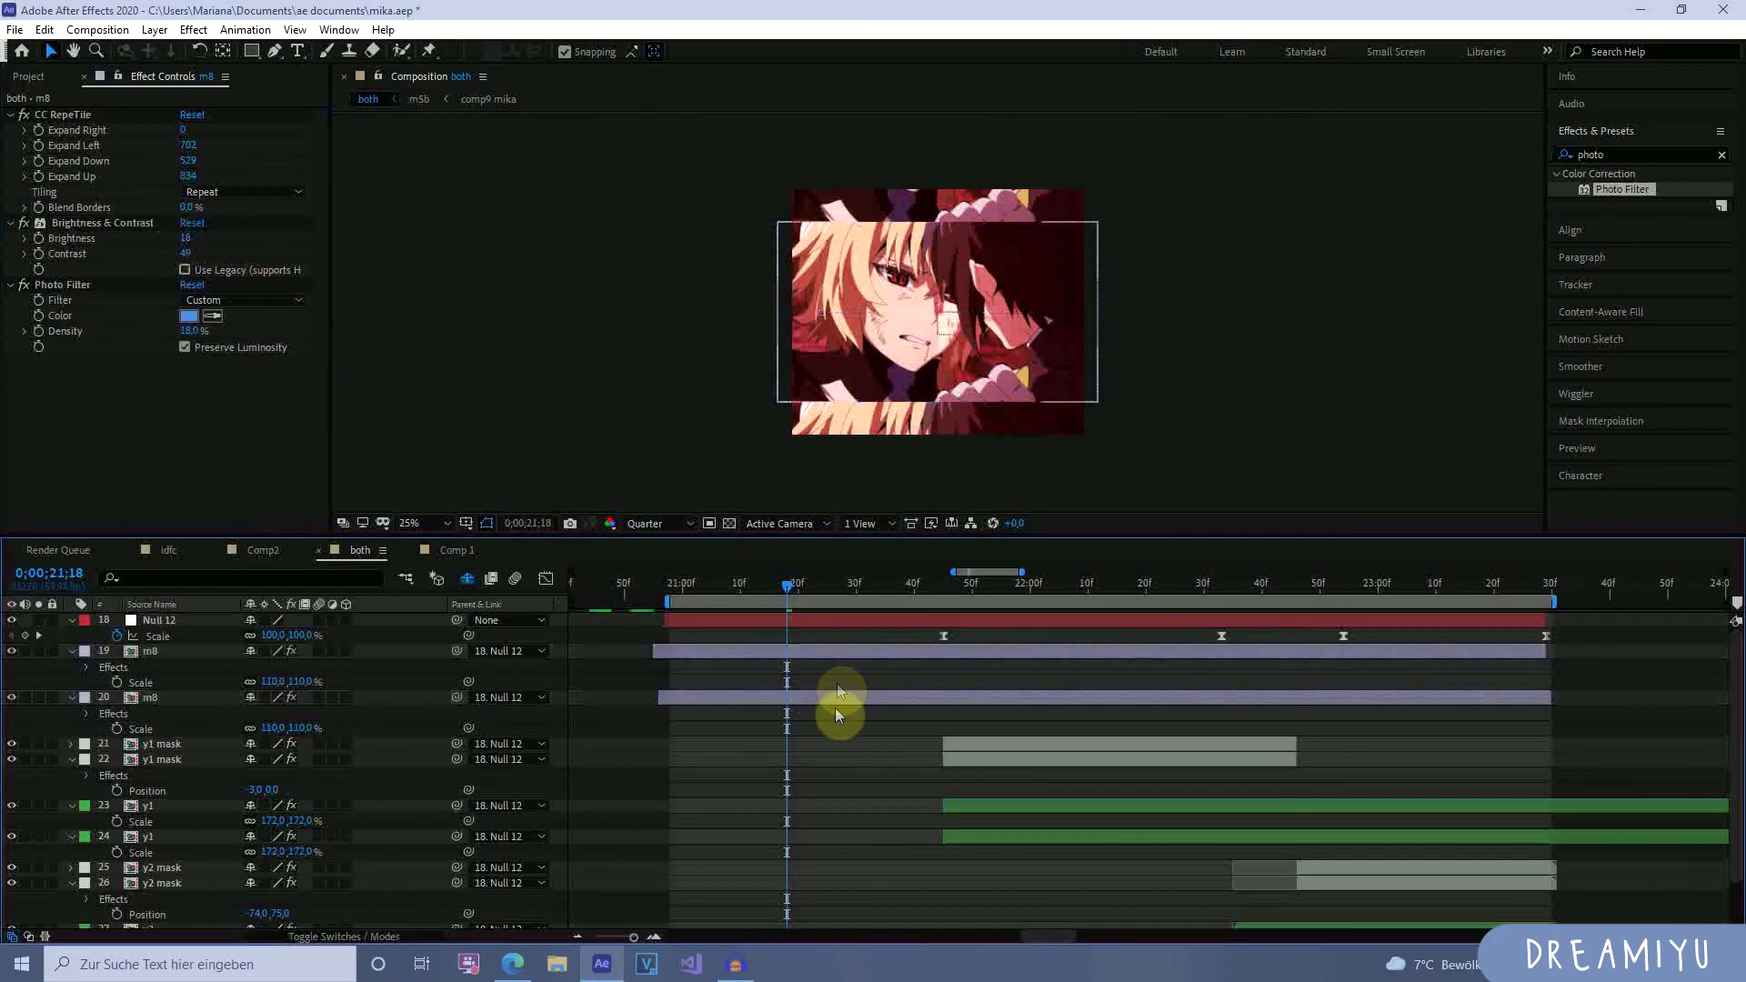
click(837, 698)
click(193, 242)
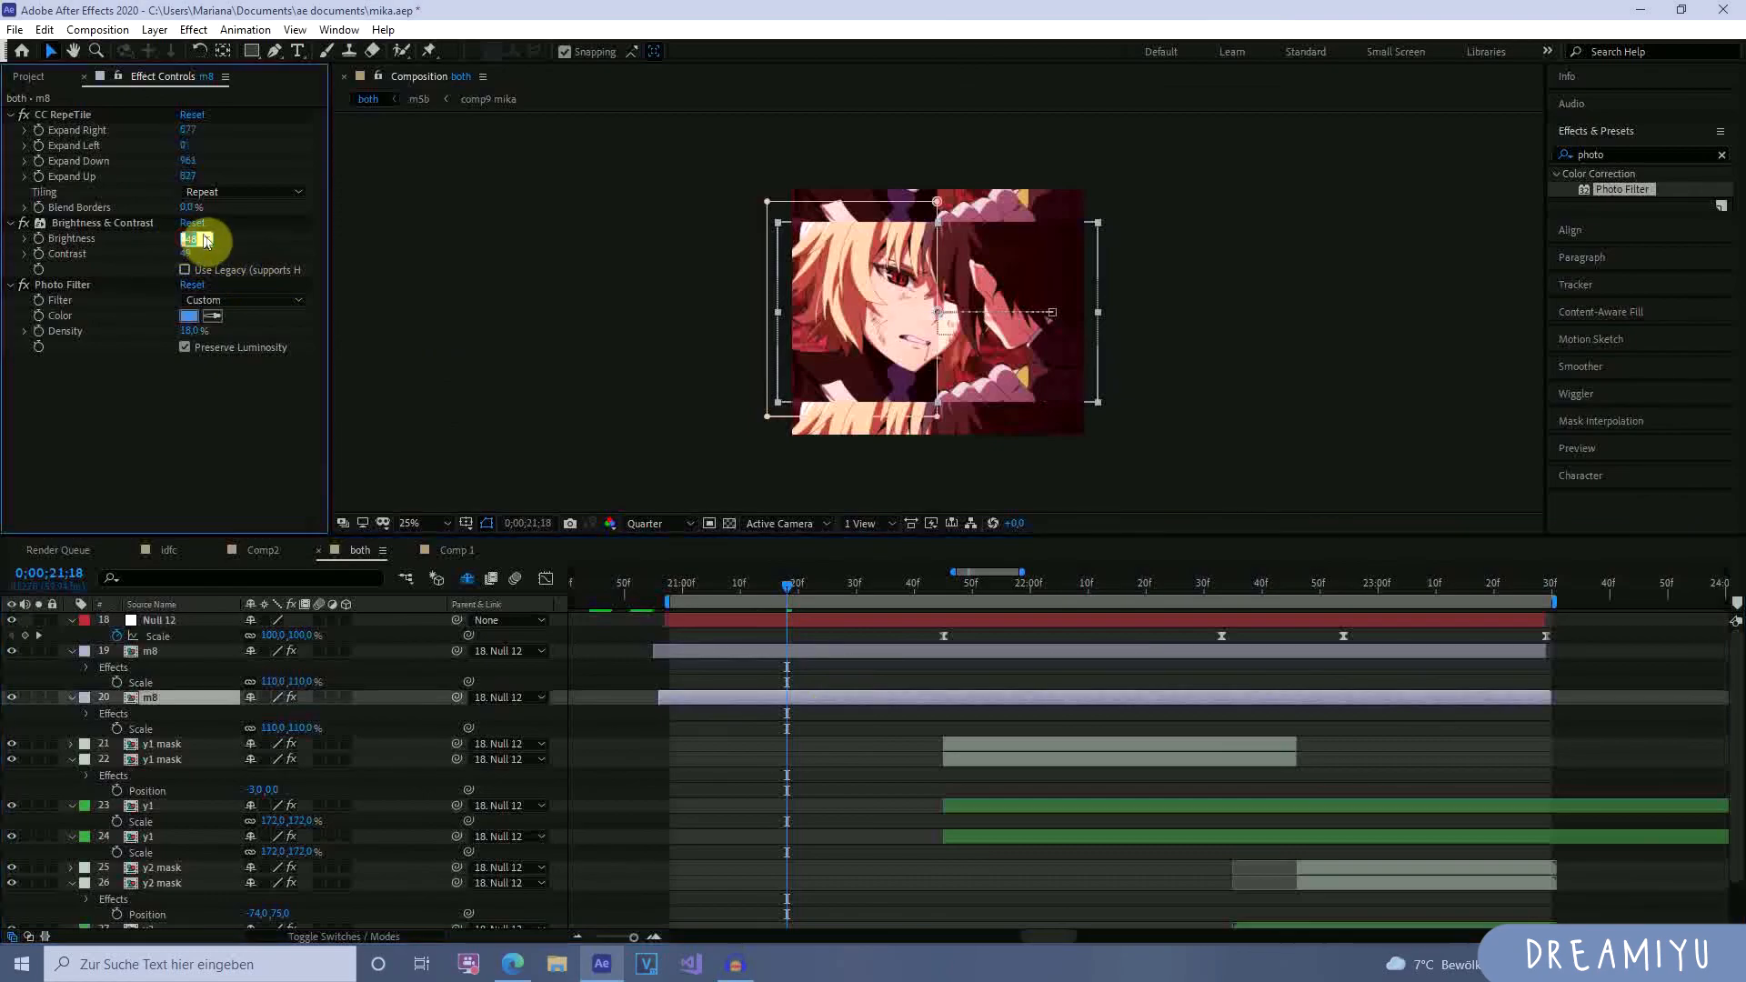
key(Return)
click(1197, 773)
key(space)
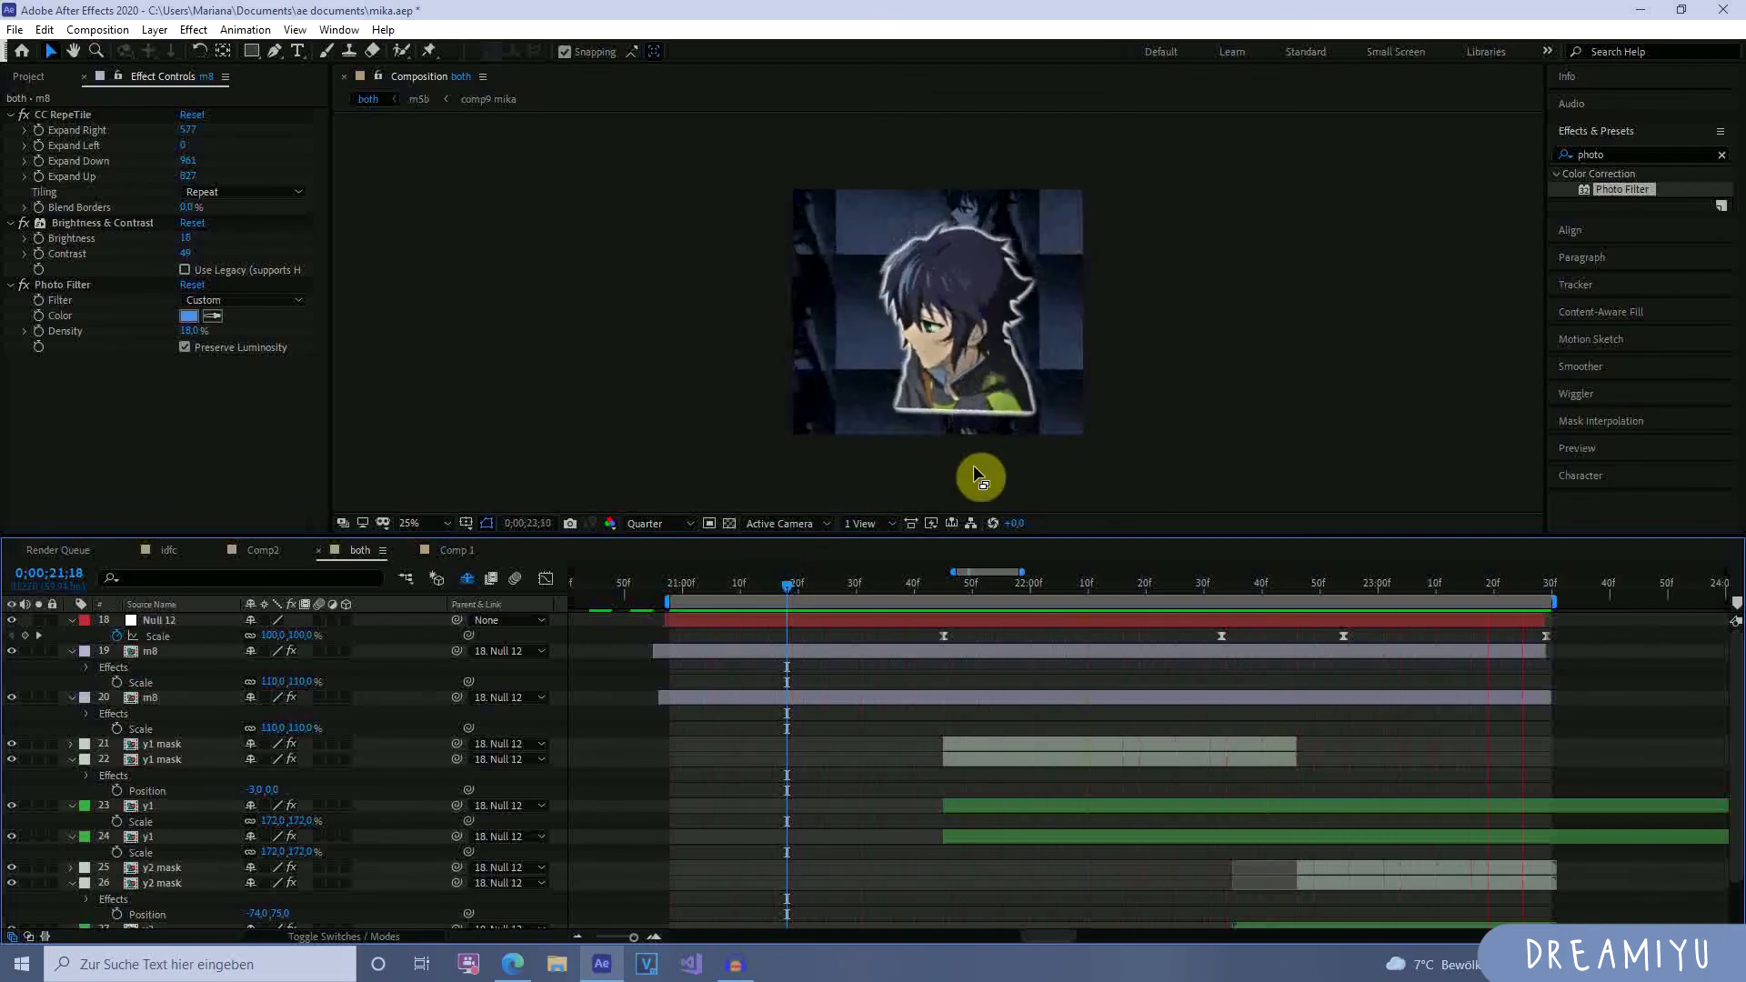
scroll(1150, 719, down, 1)
scroll(1096, 696, up, 1)
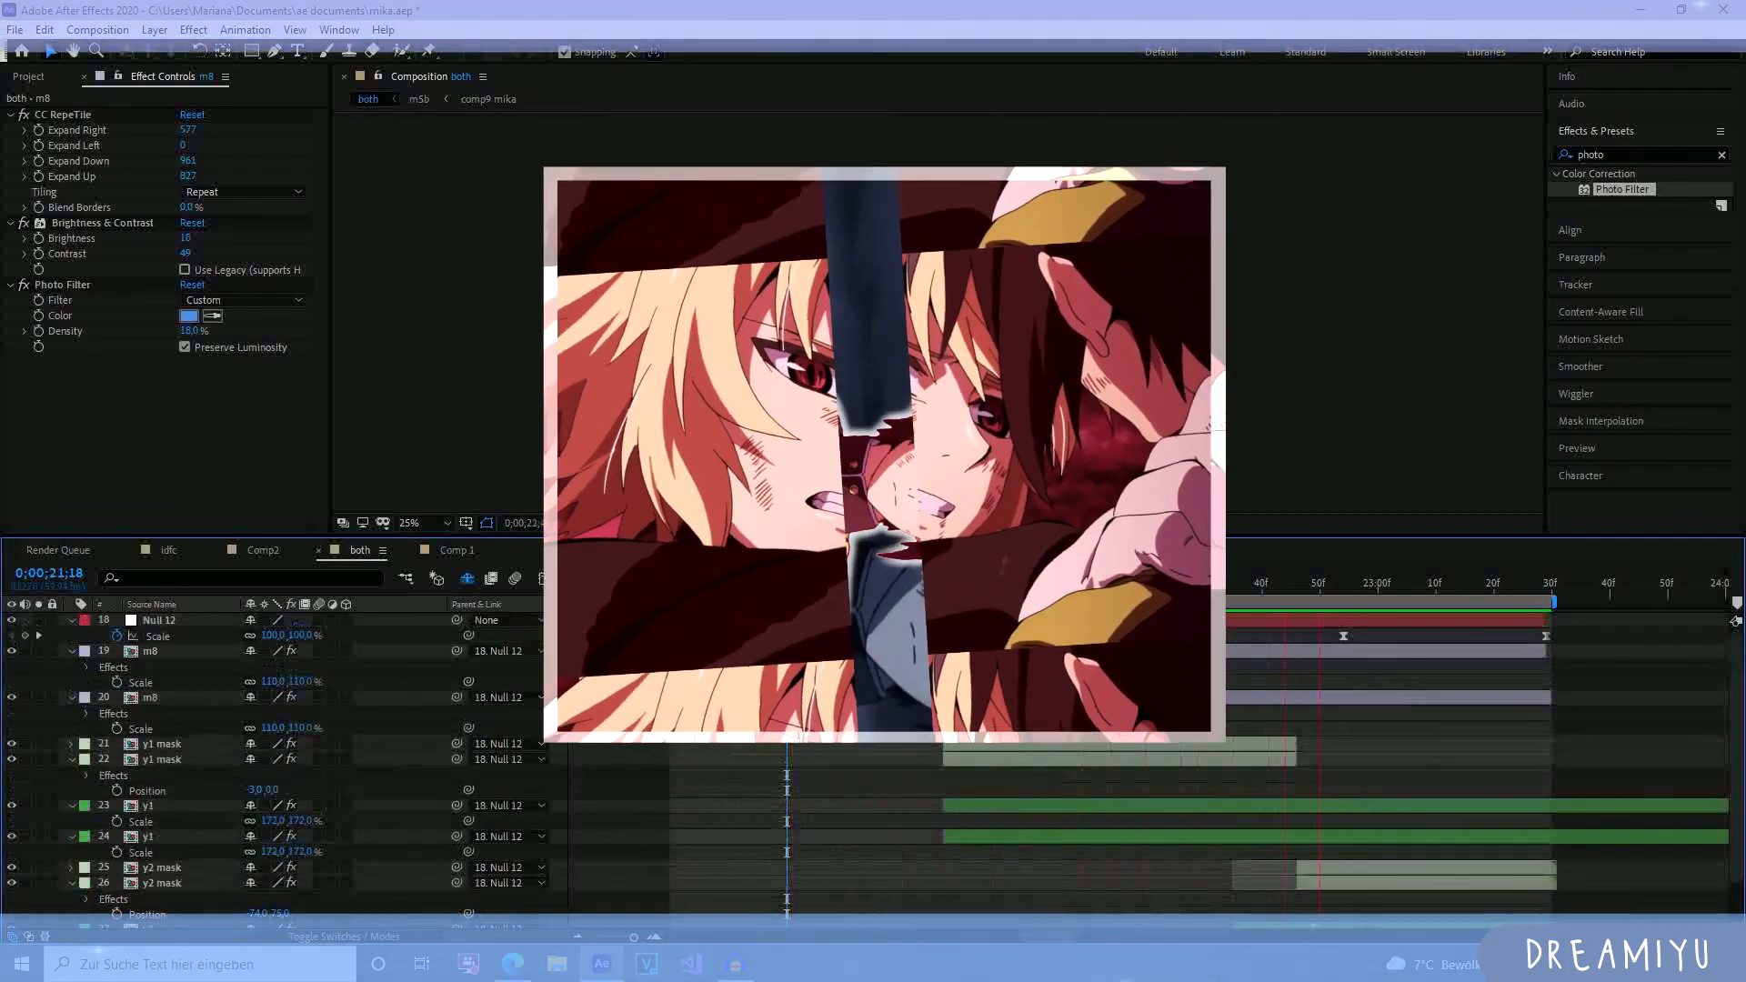